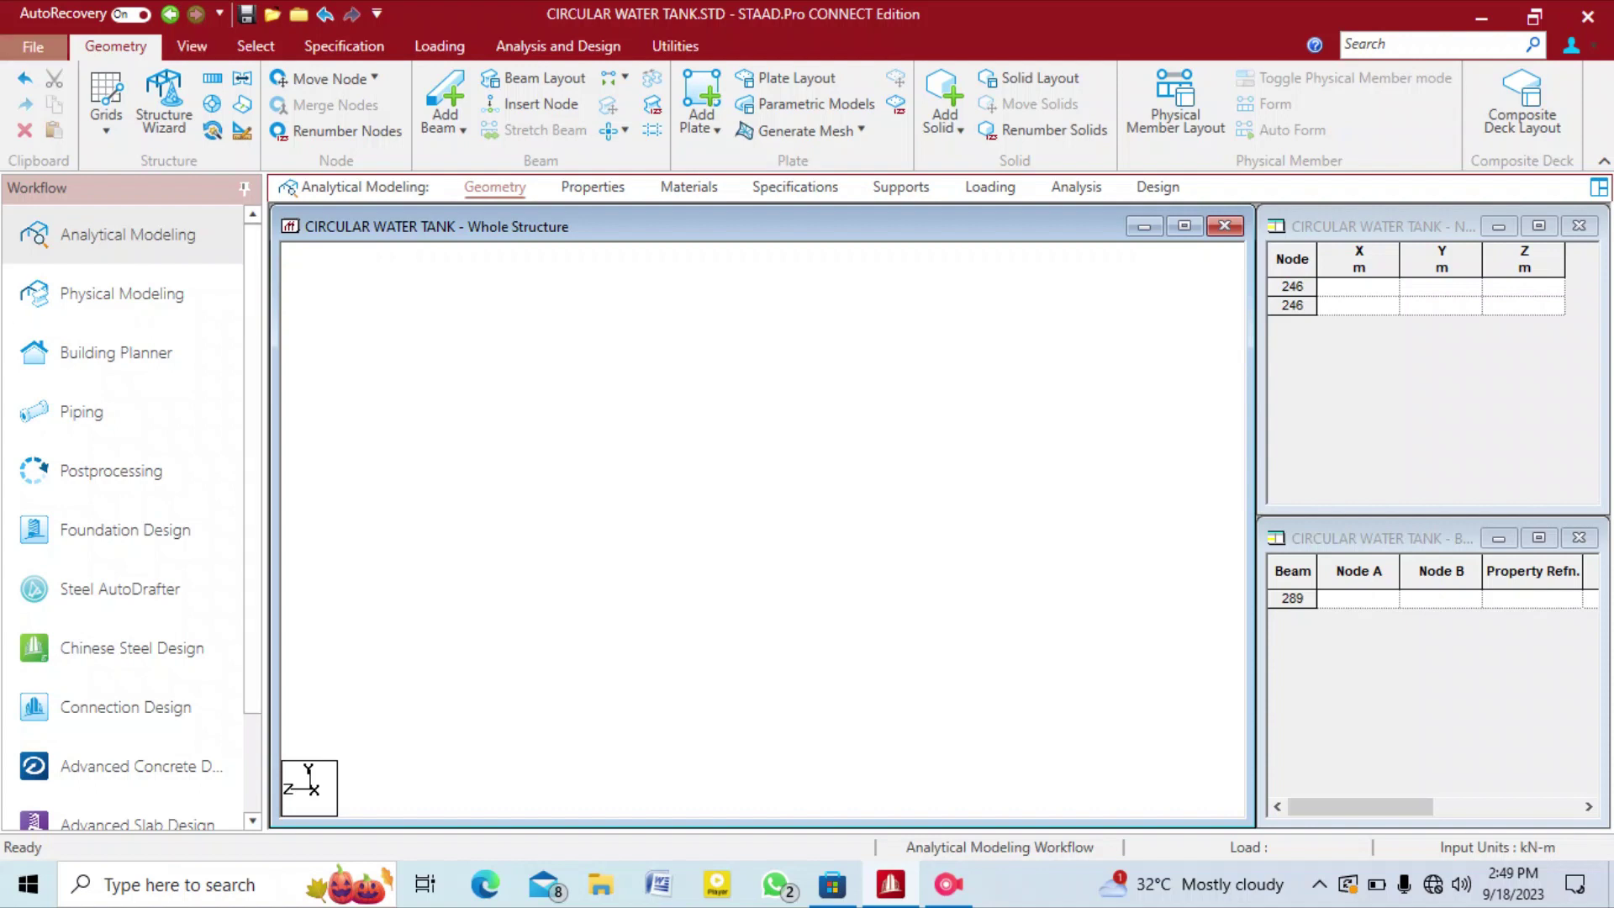
pyautogui.click(33, 46)
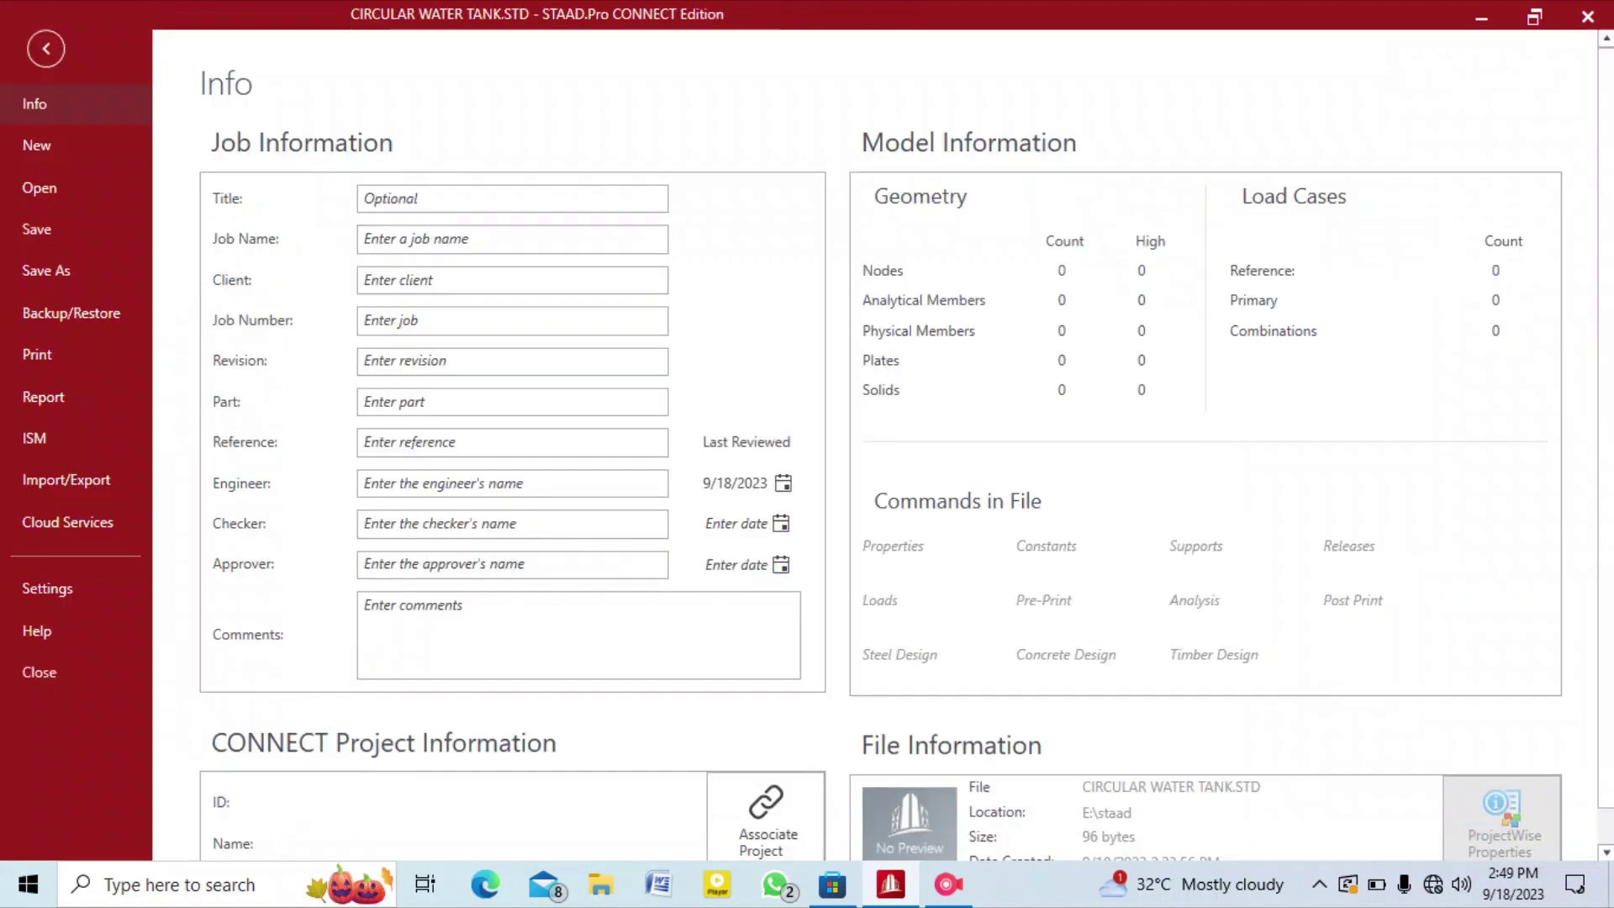
pyautogui.click(47, 49)
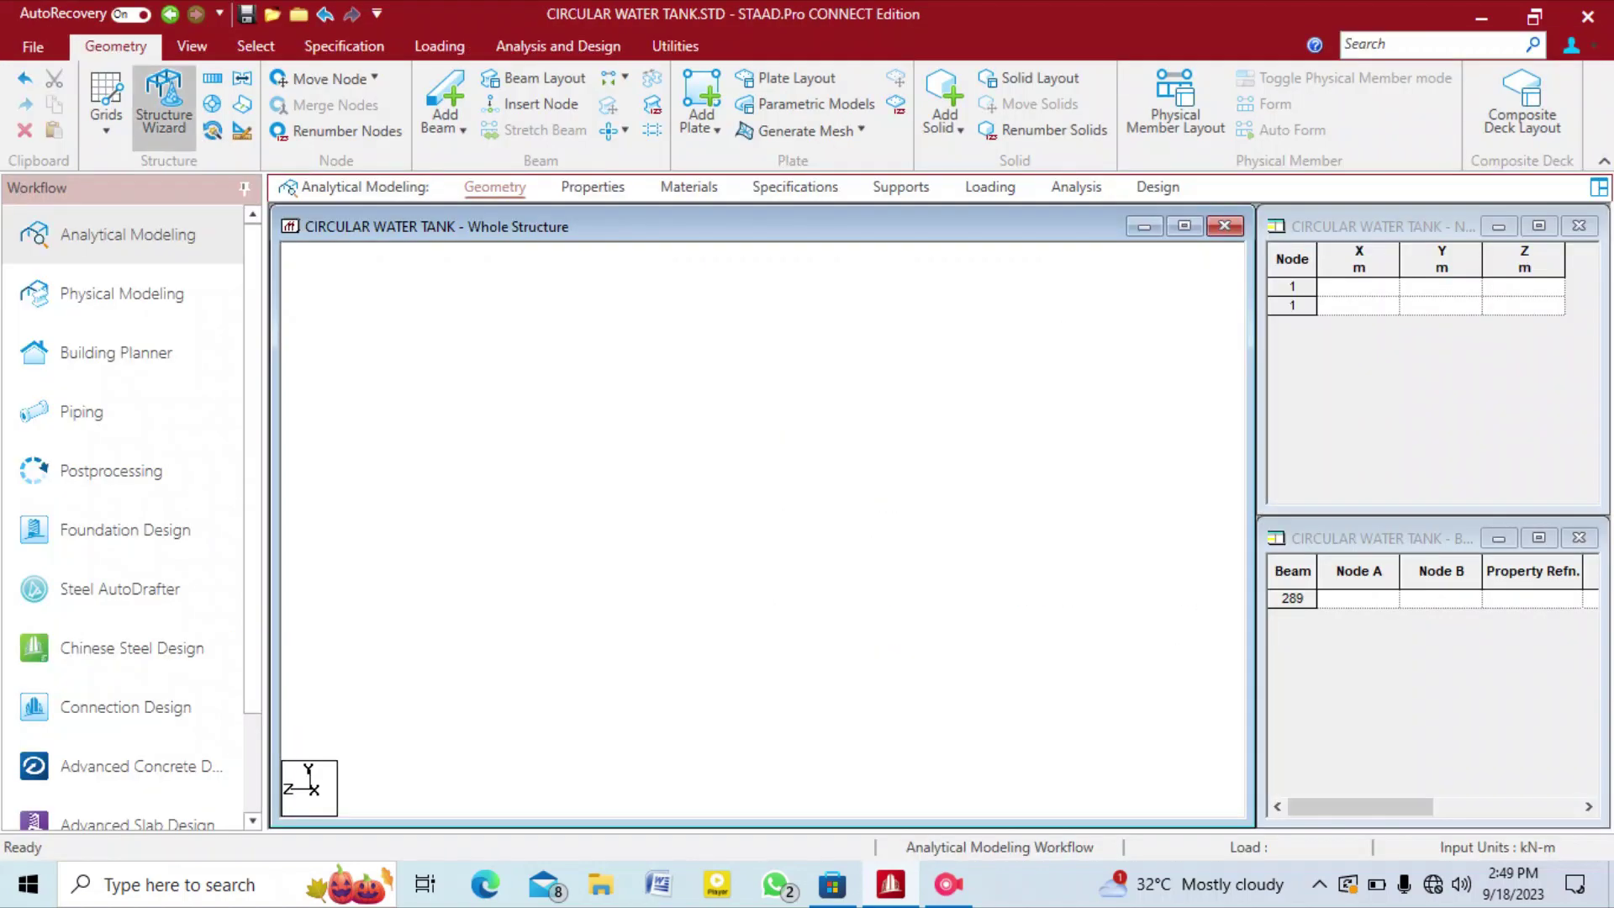
# Open the Structure Wizard and set its length units to meters.
pyautogui.click(164, 101)
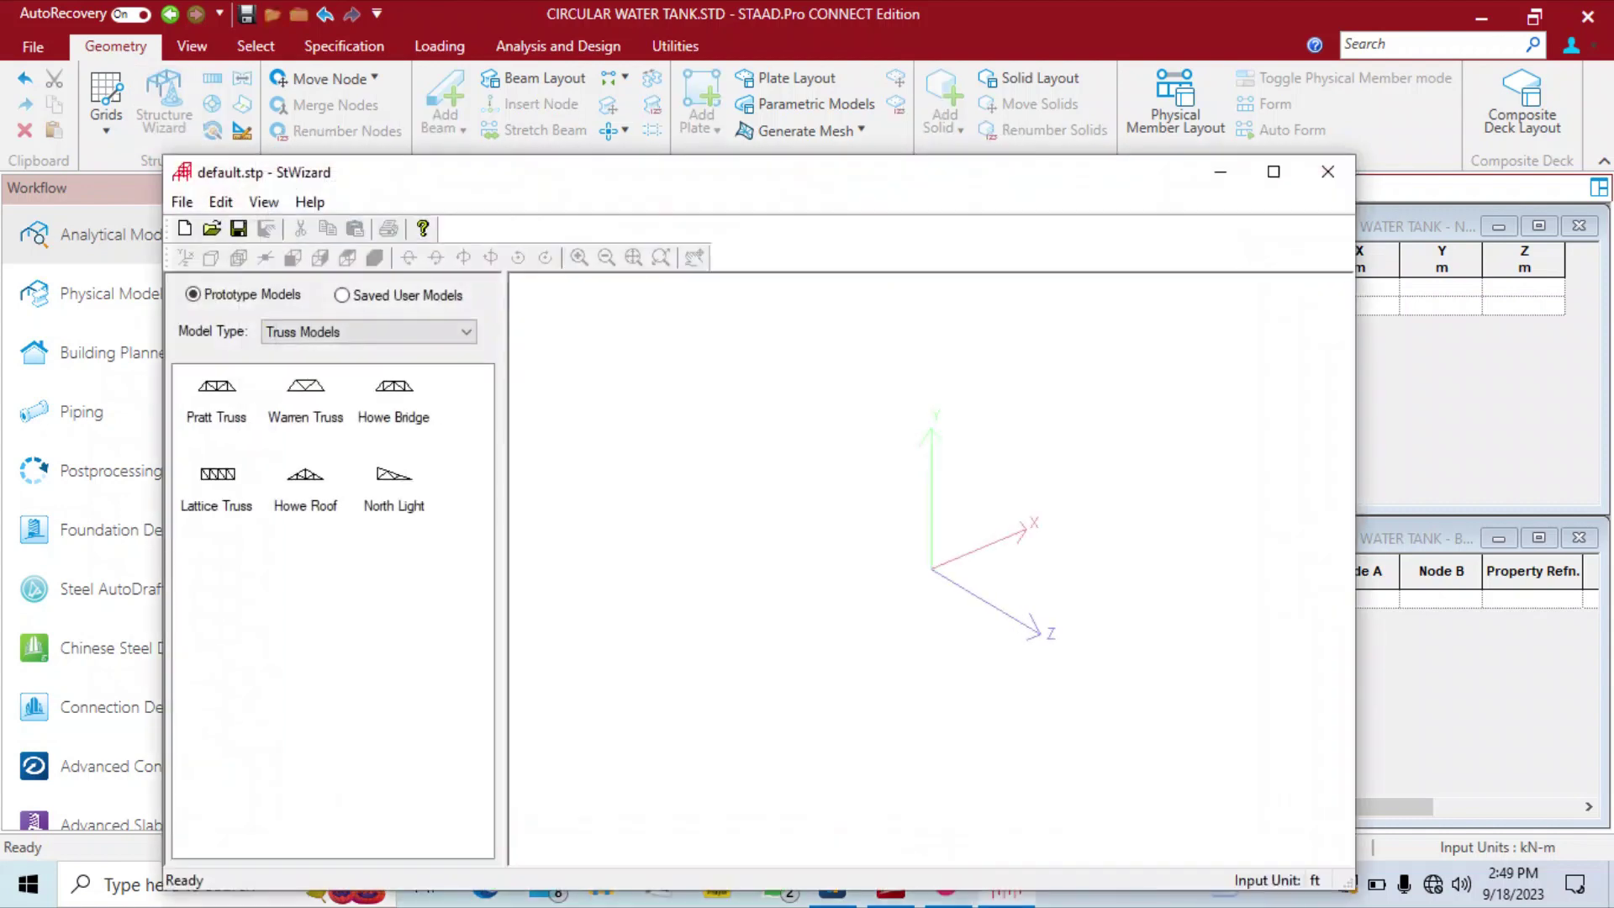
pyautogui.click(148, 89)
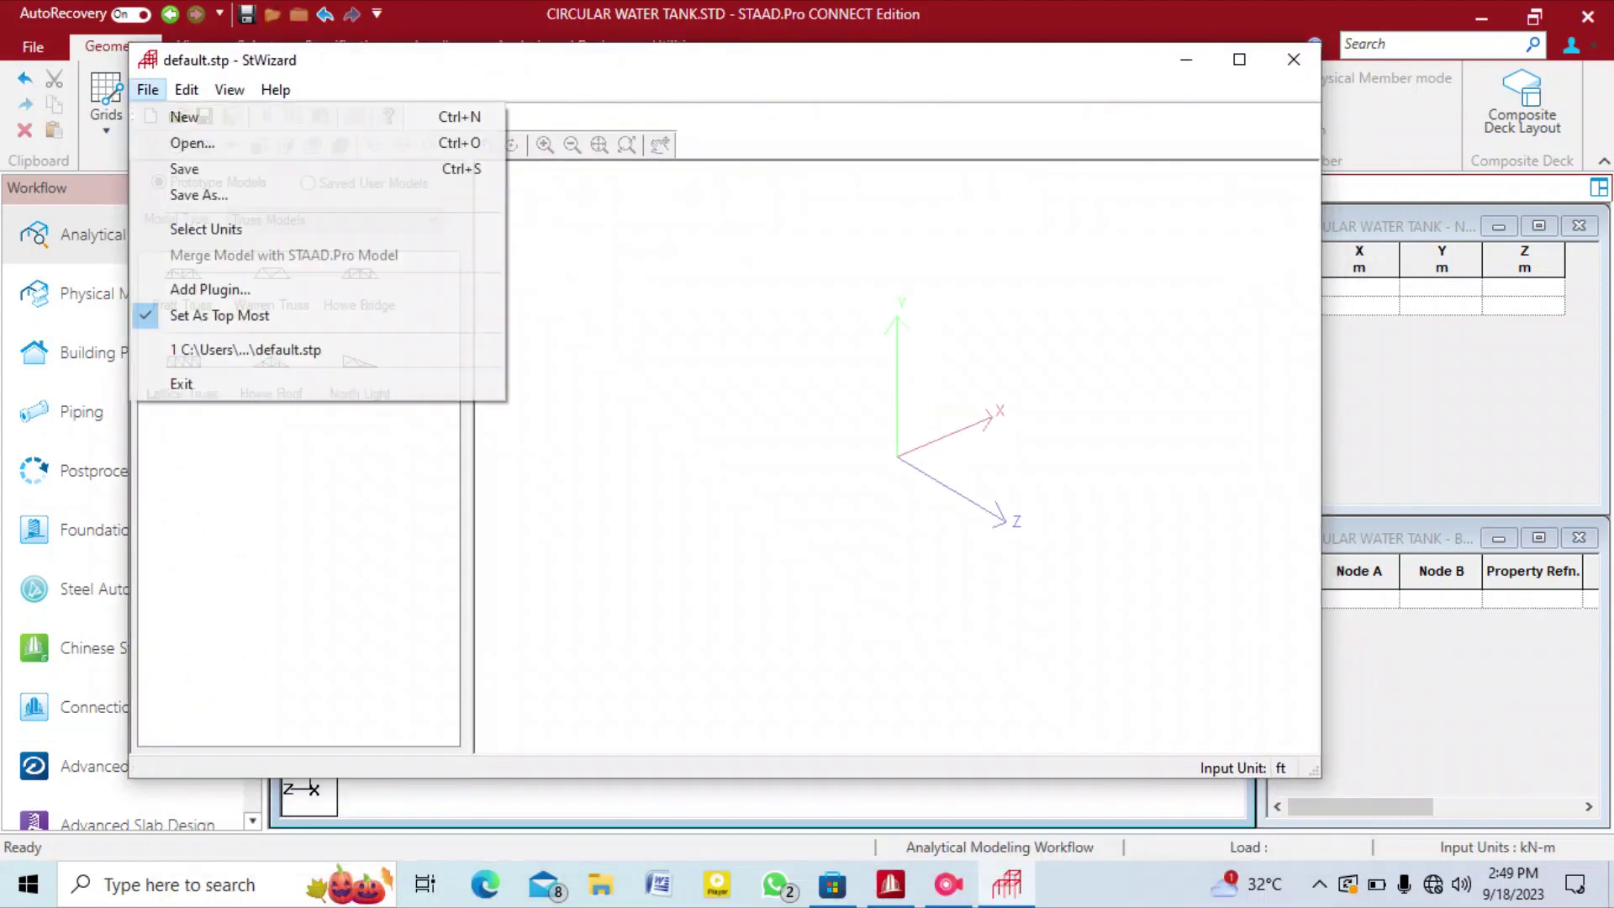
pyautogui.click(206, 229)
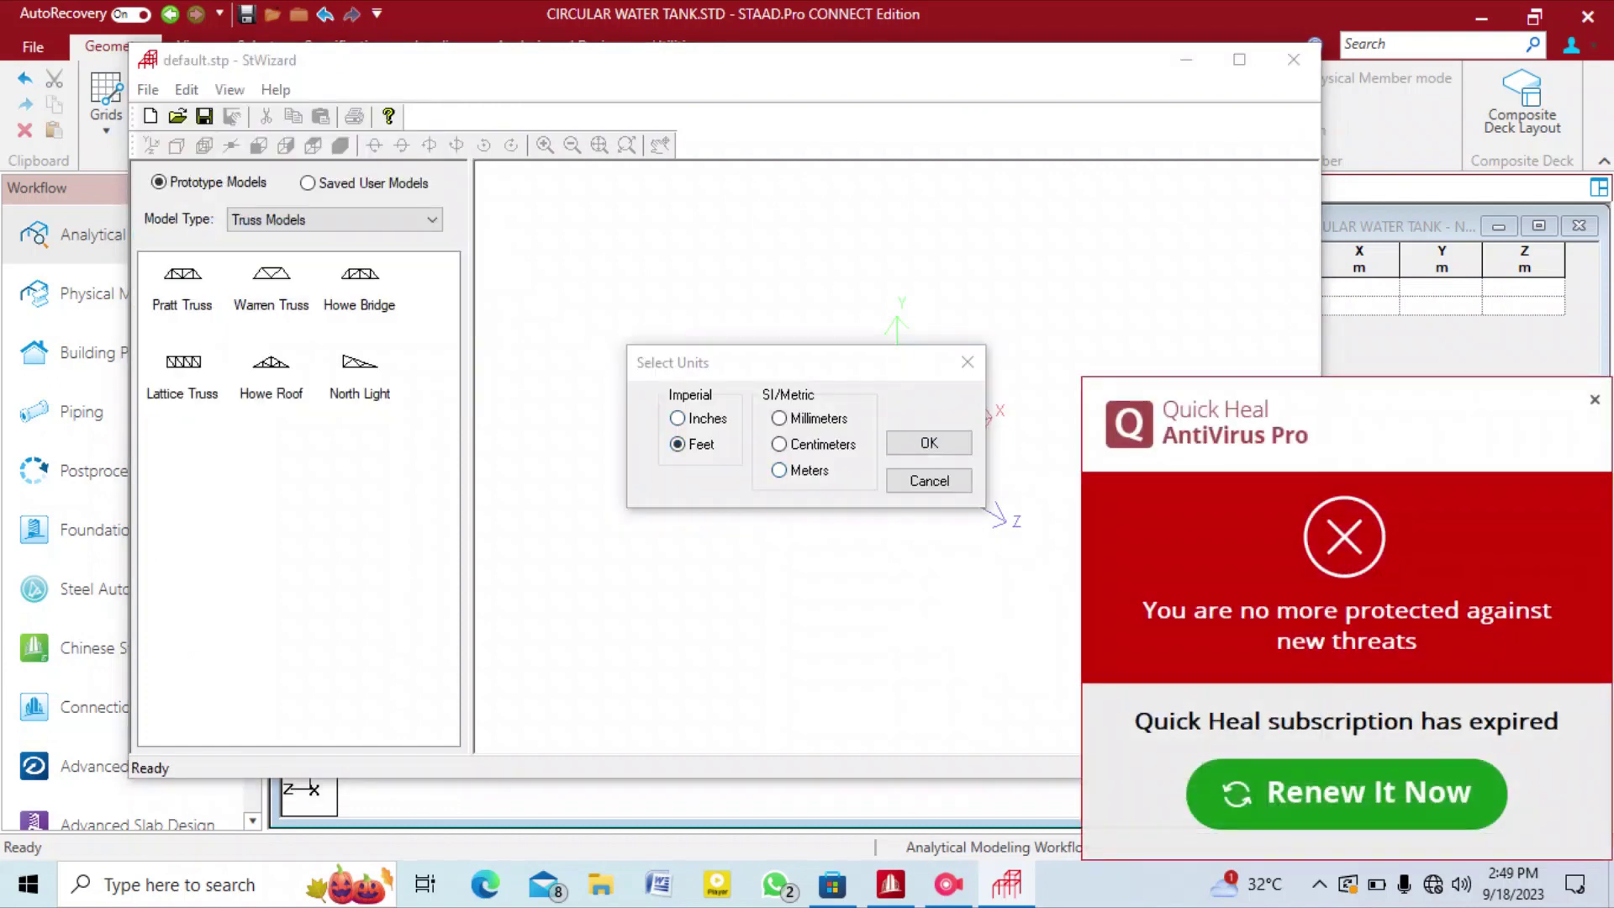
pyautogui.click(1595, 400)
pyautogui.click(780, 471)
pyautogui.click(929, 443)
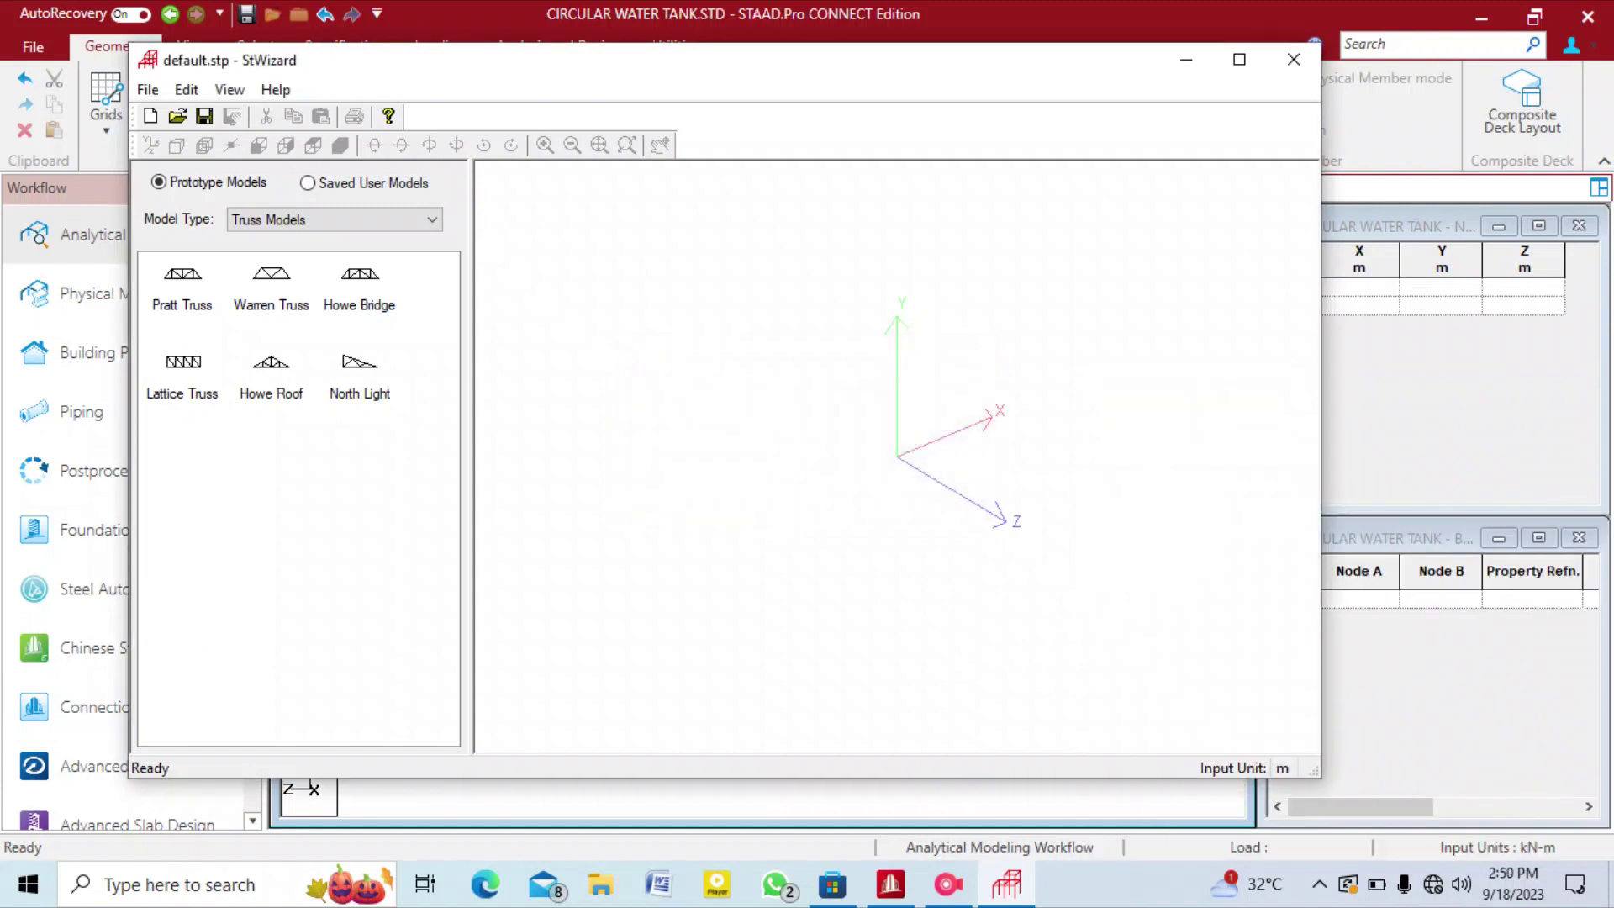
# Choose the Reverse Cylindrical Frame prototype from the Frame Models and open its parameters.
pyautogui.click(430, 220)
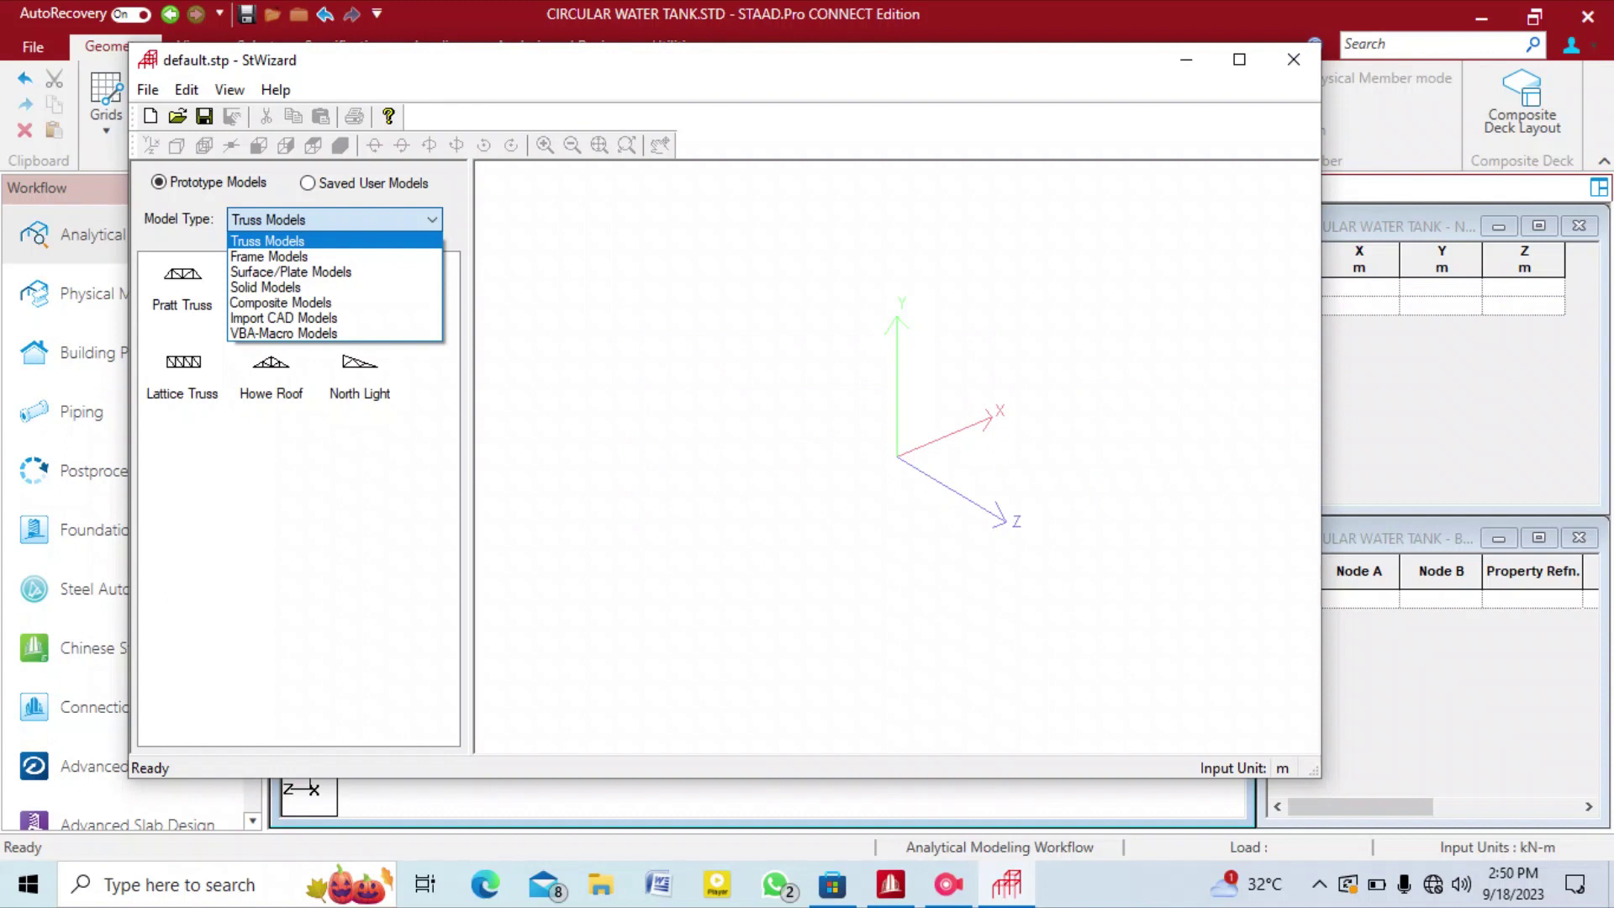
pyautogui.click(269, 257)
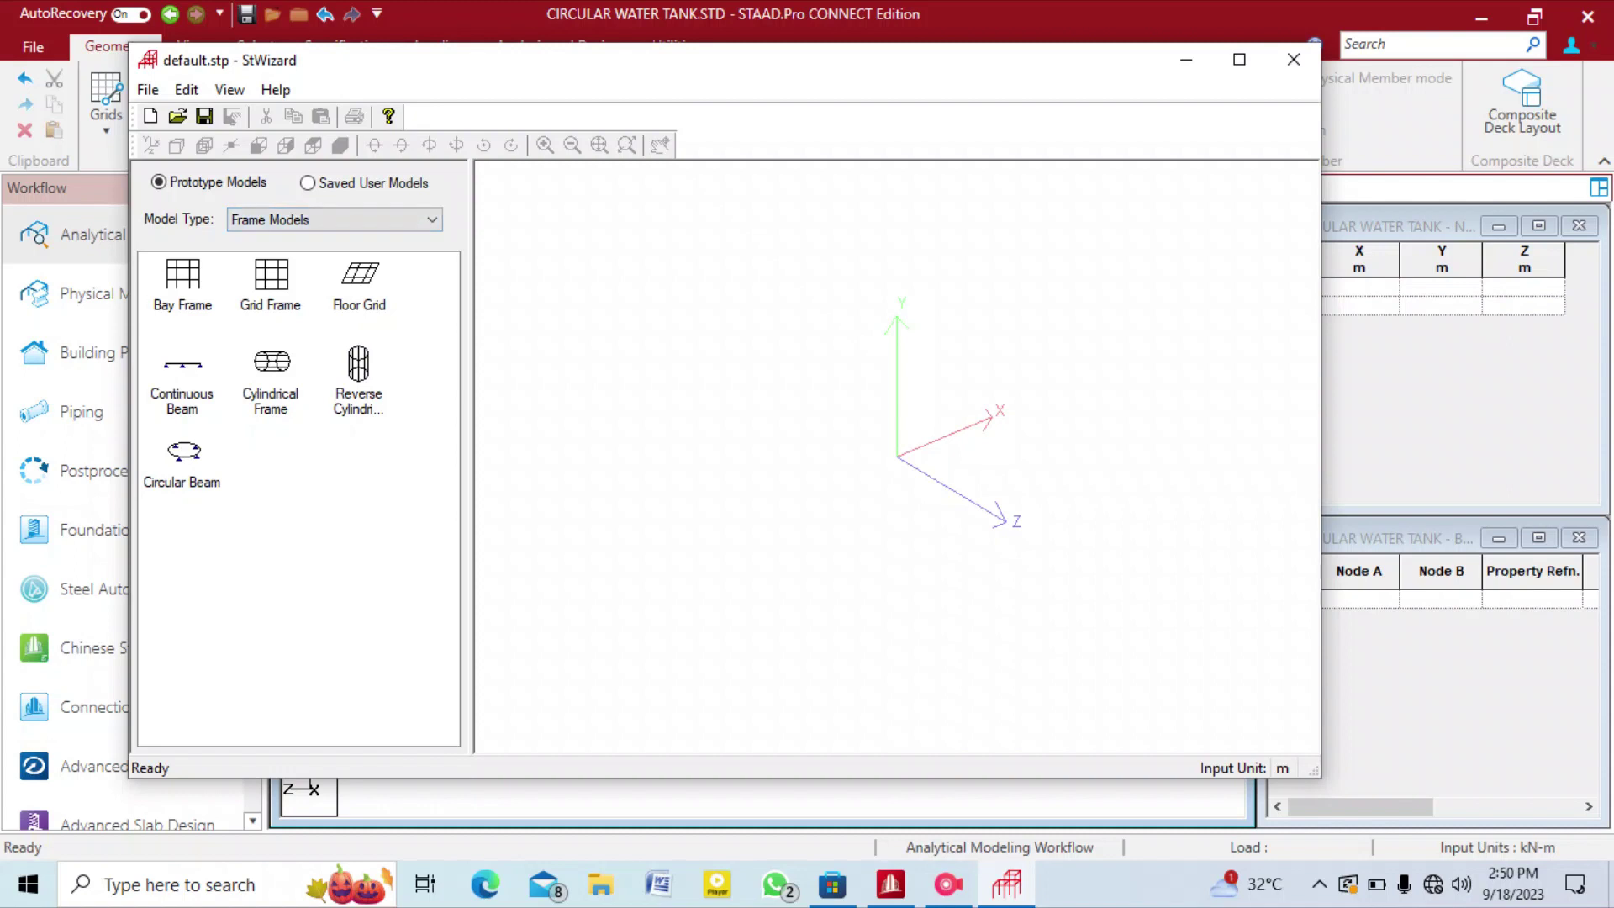
pyautogui.click(359, 367)
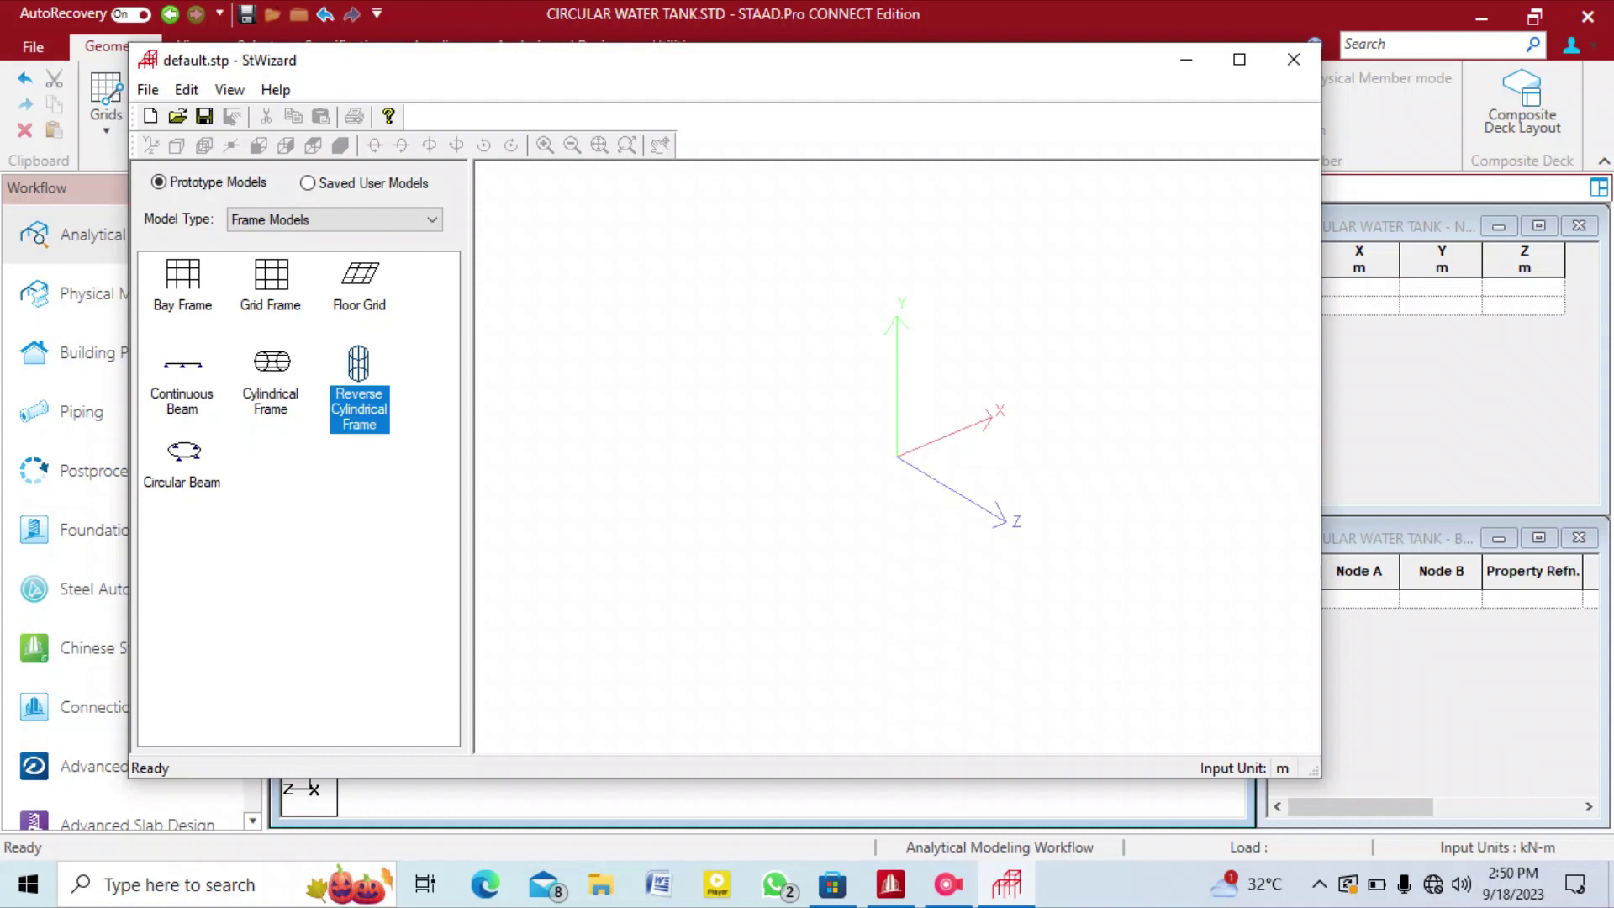
pyautogui.doubleClick(359, 366)
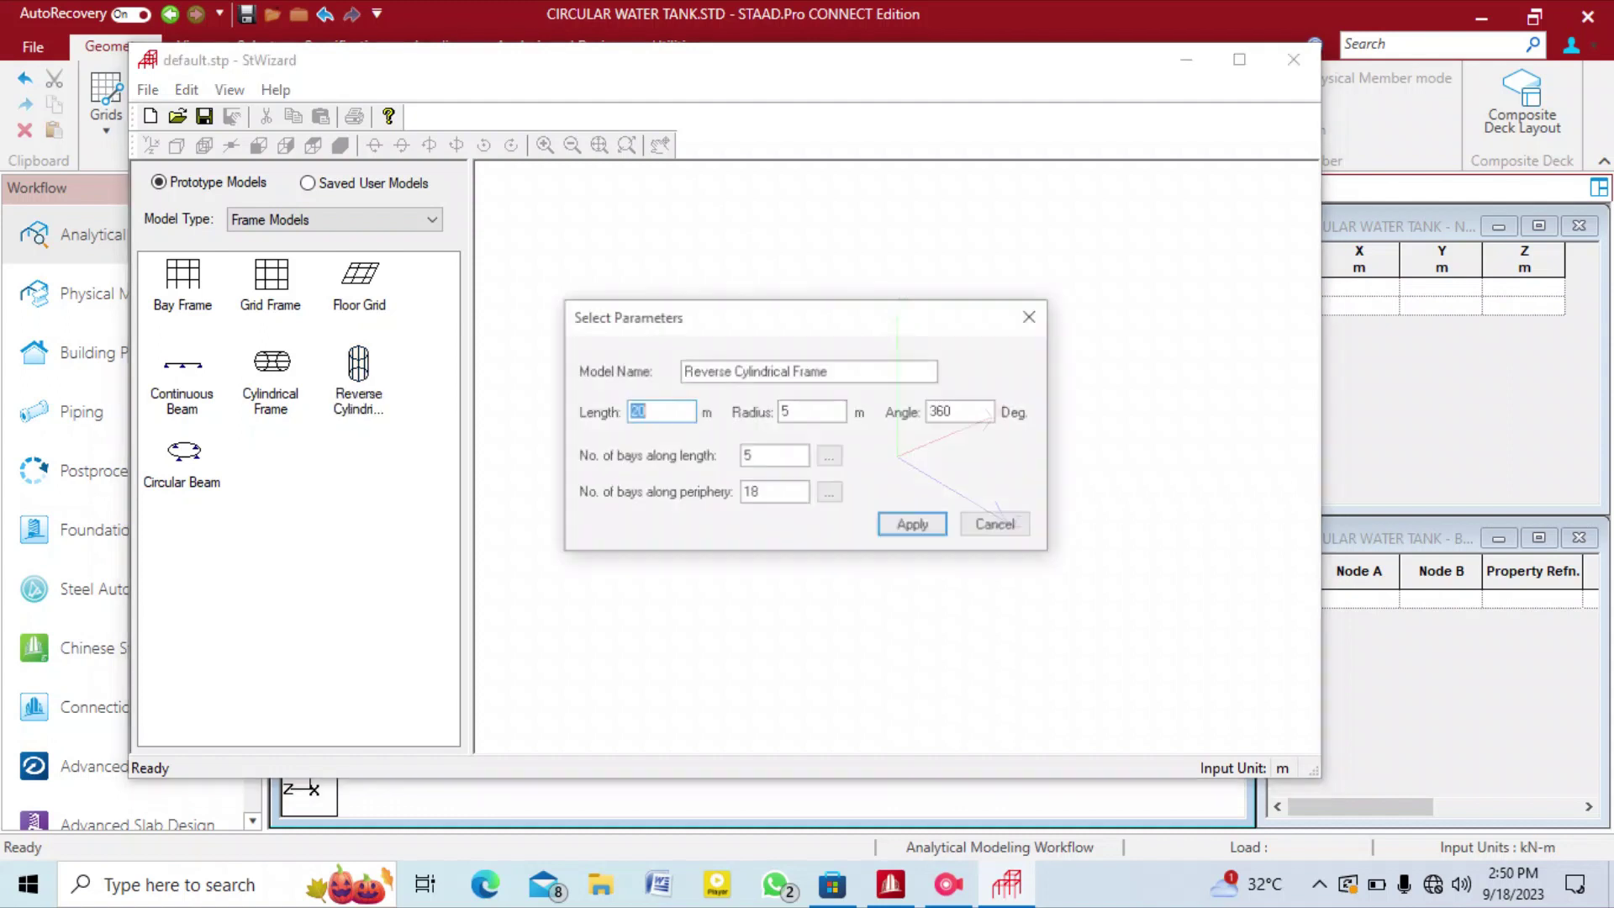
pyautogui.moveTo(791, 317); pyautogui.dragTo(830, 211)
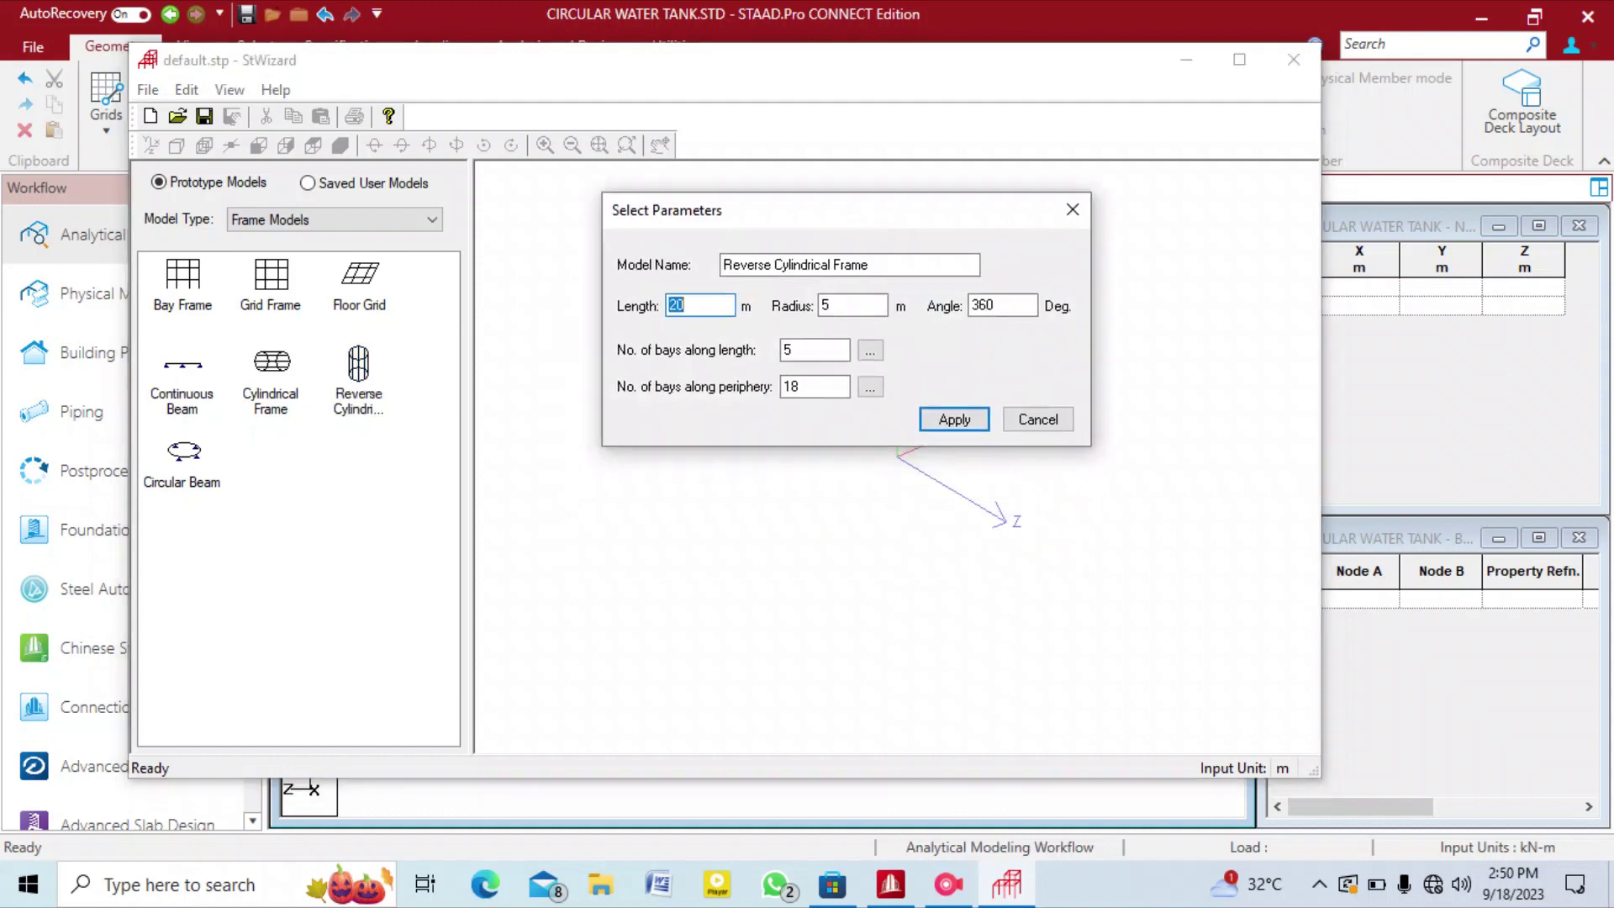
# Set the cylindrical frame's length to 20 m, its radius to 5 m and the bays along its length to 5.
pyautogui.click(687, 305)
pyautogui.press('BackSpace')
pyautogui.press('BackSpace')
pyautogui.press('Return')
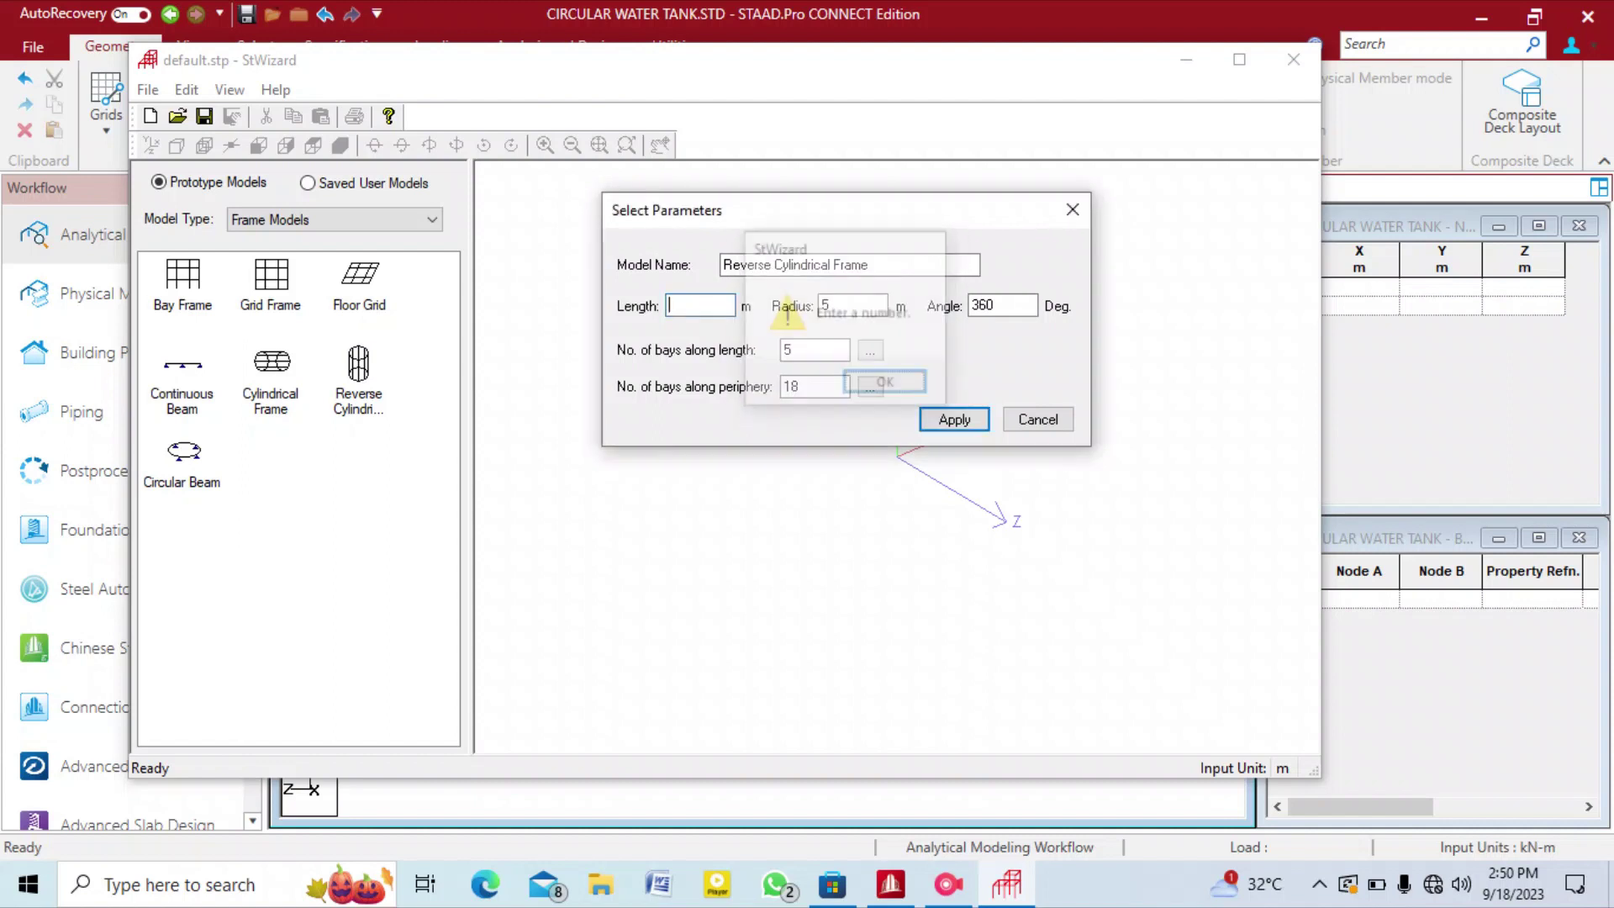
pyautogui.write('20')
pyautogui.press('Tab')
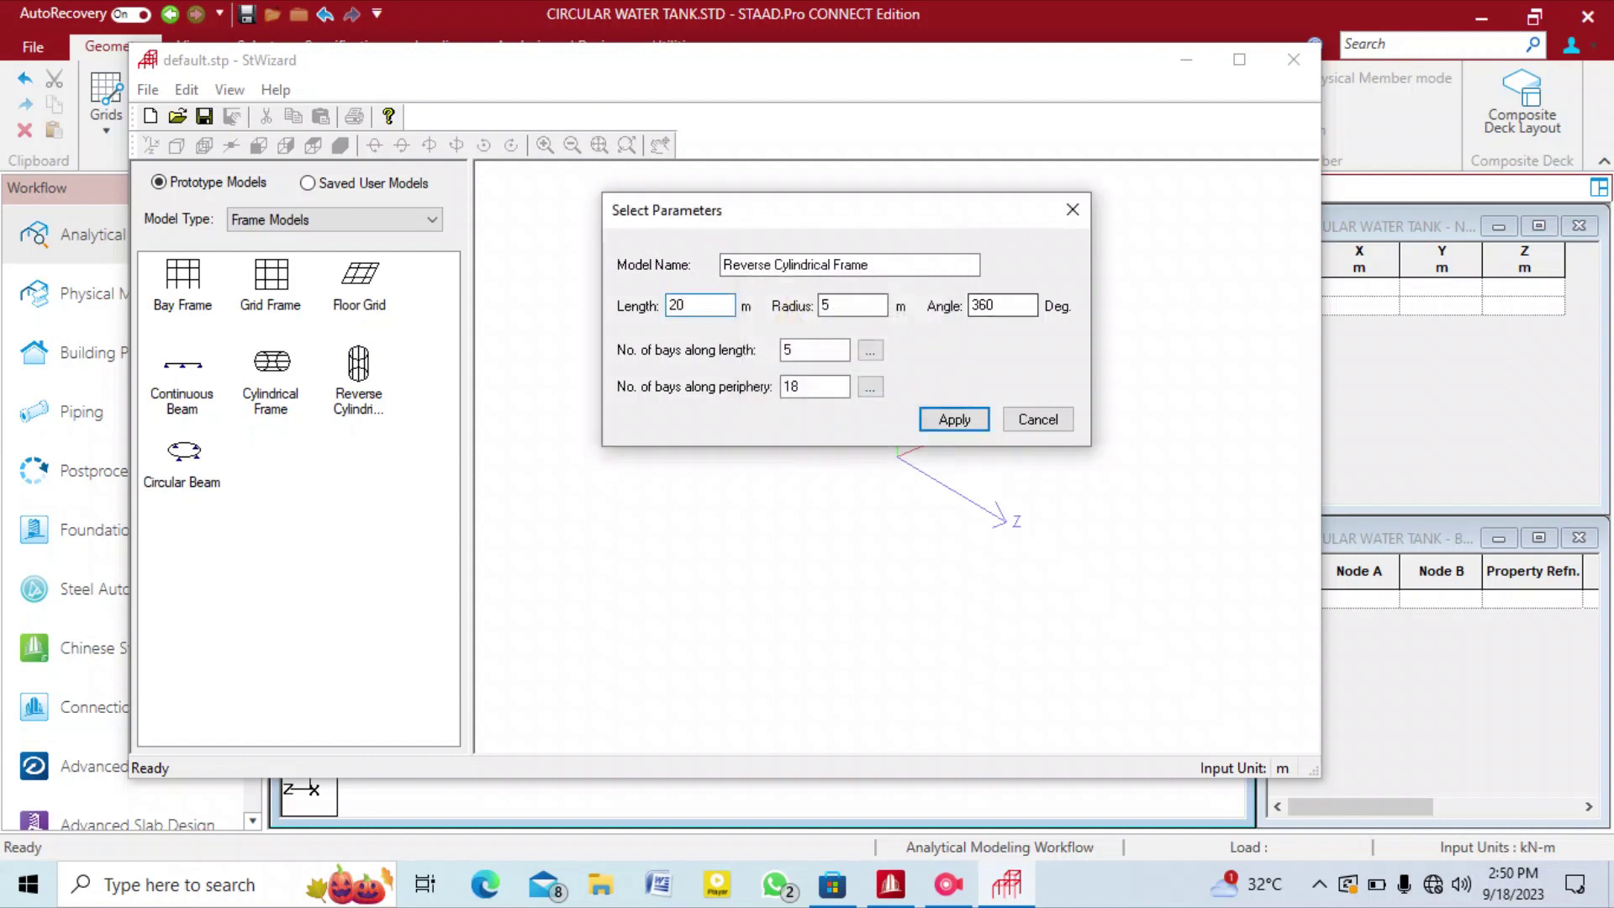
pyautogui.write('5')
pyautogui.press('Tab')
pyautogui.press('Tab')
pyautogui.write('5')
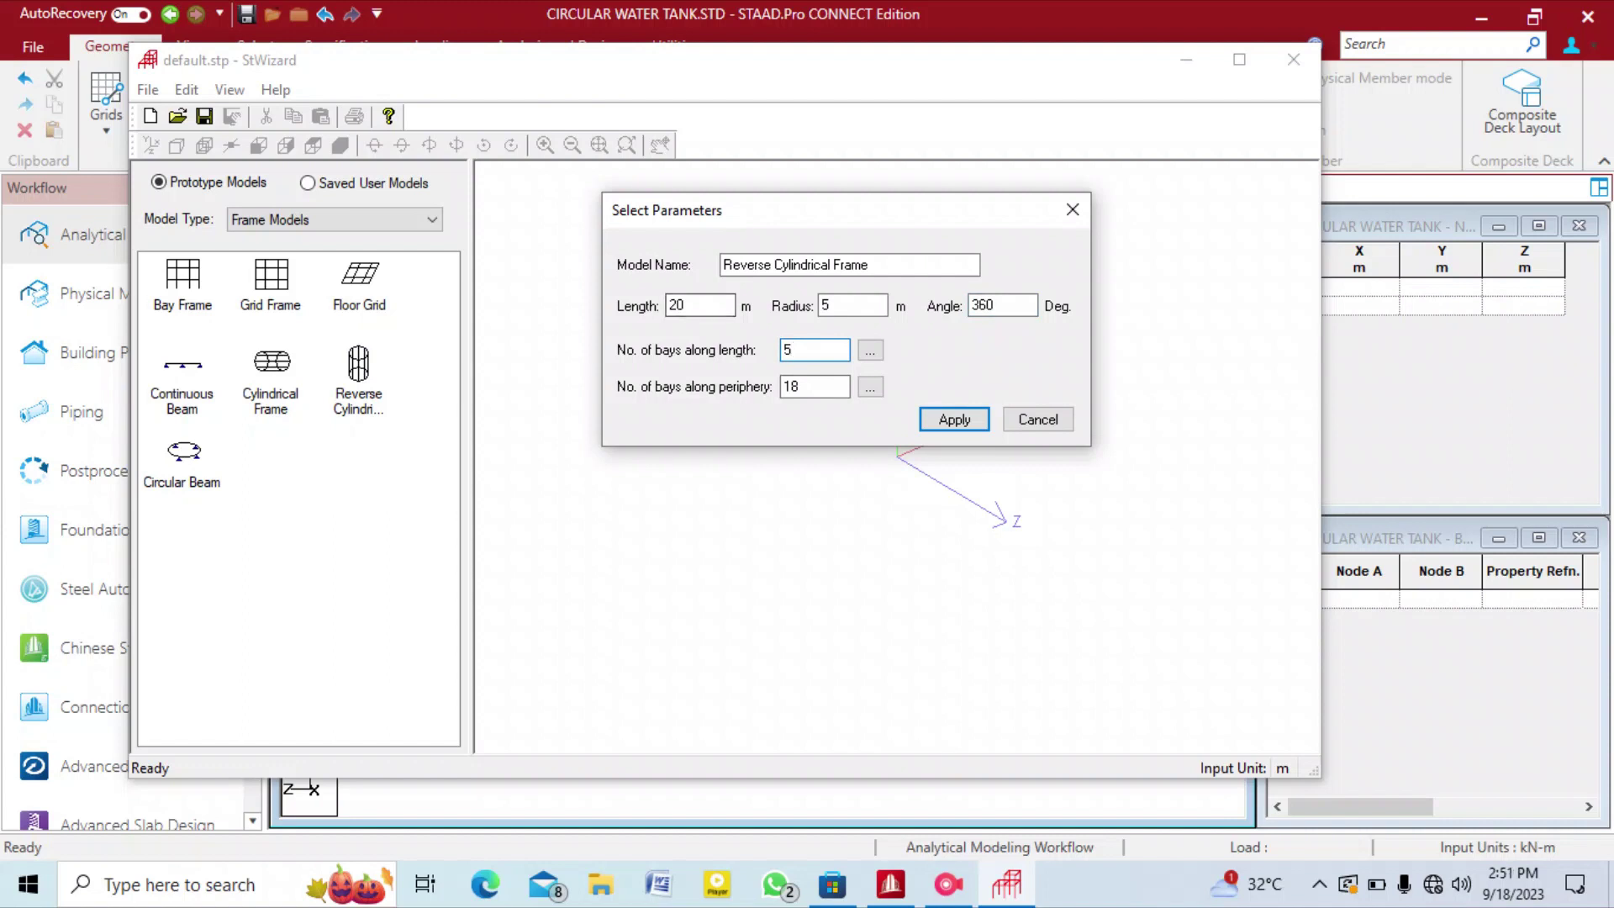
# Set the length of bay 1 to 4 m in the table of bays along the length and accept it.
pyautogui.click(870, 349)
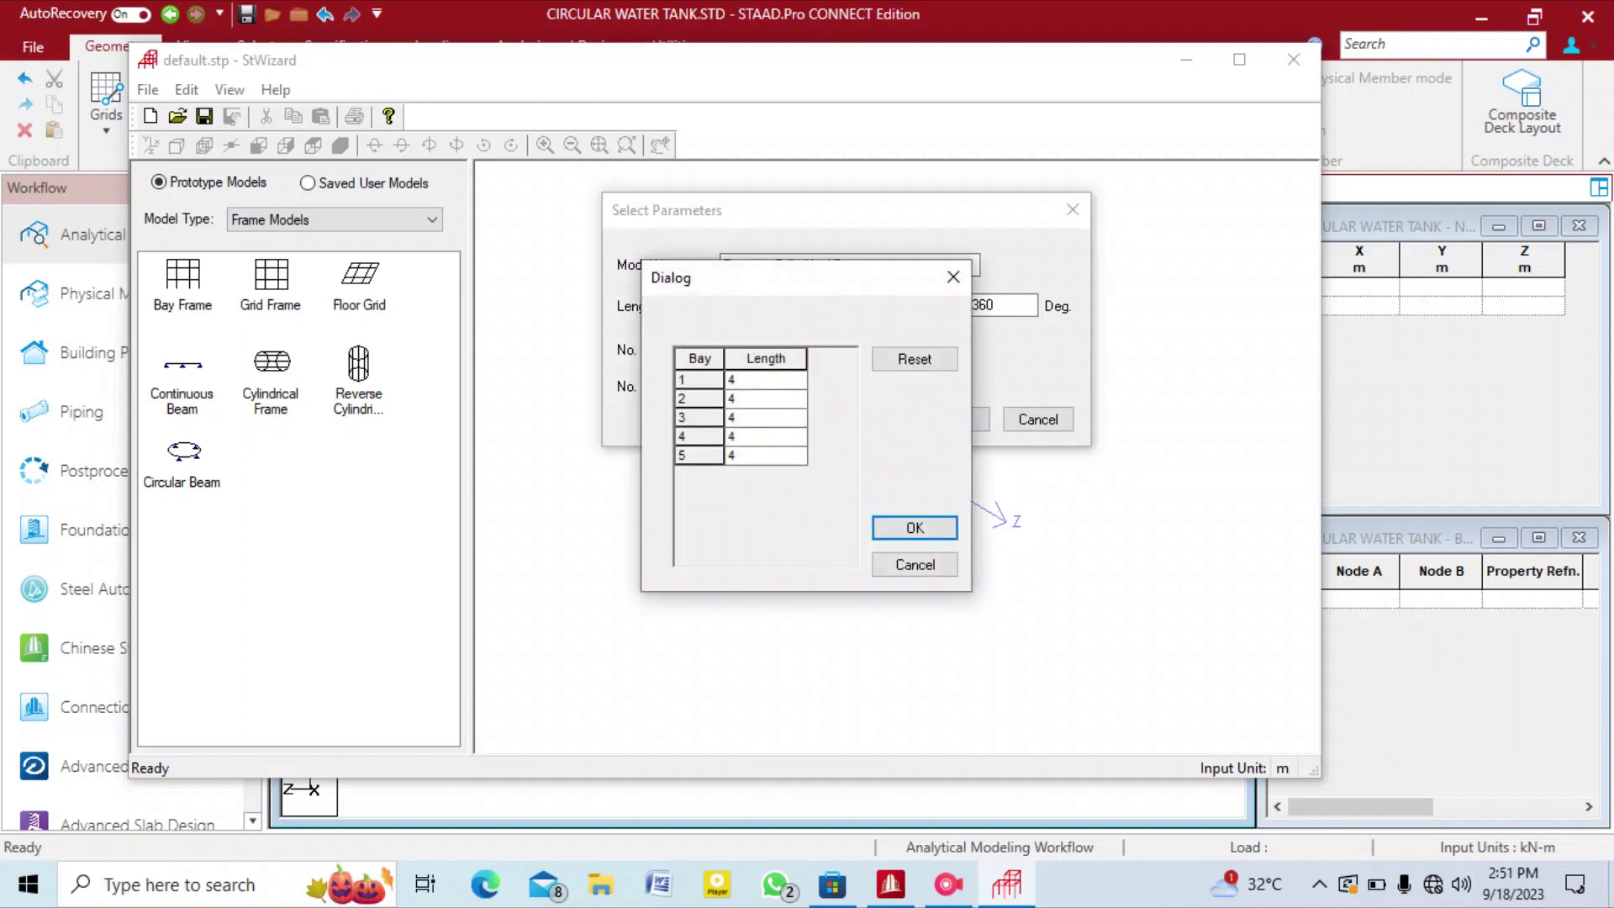
pyautogui.moveTo(805, 277); pyautogui.dragTo(548, 252)
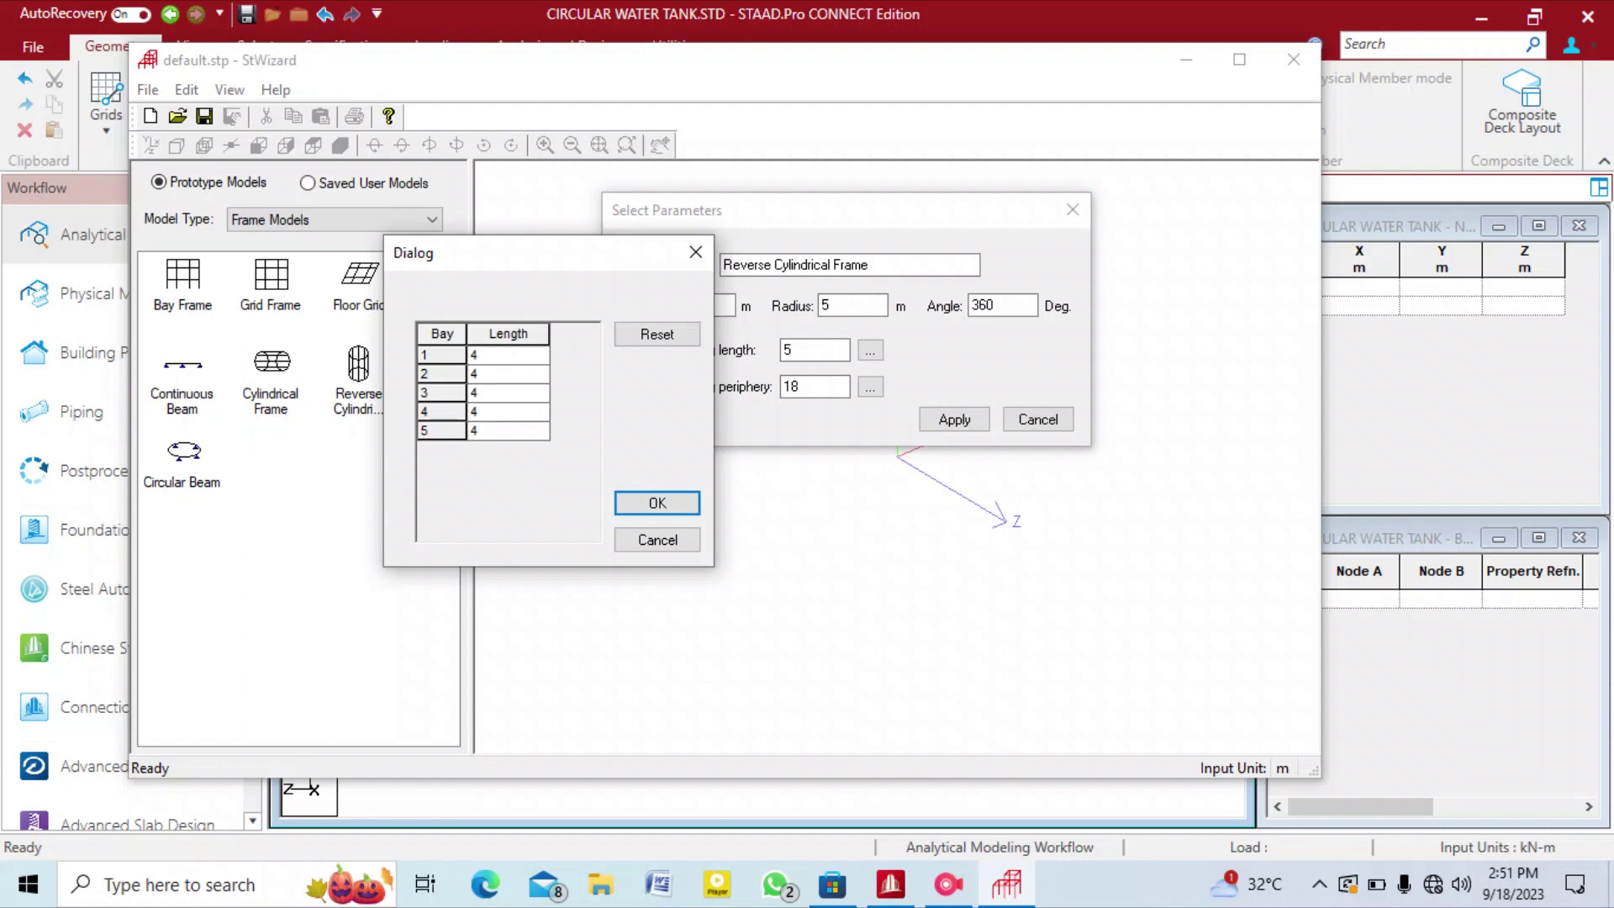
pyautogui.doubleClick(507, 355)
pyautogui.press('BackSpace')
pyautogui.write('5')
pyautogui.press('BackSpace')
pyautogui.write('4')
pyautogui.moveTo(538, 253); pyautogui.dragTo(407, 262)
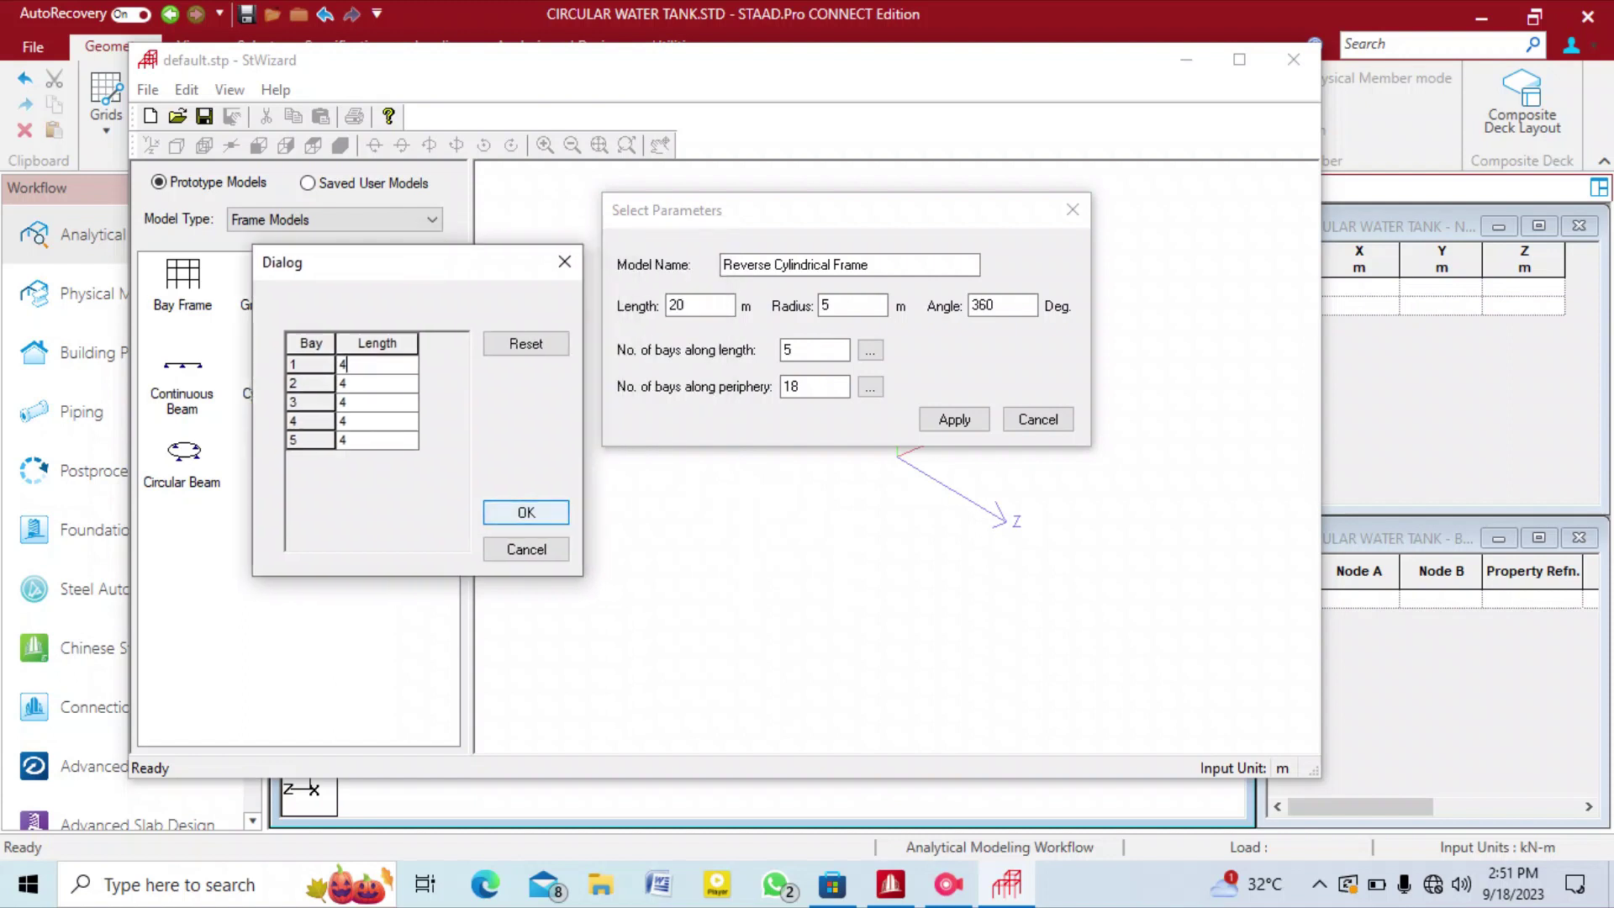
pyautogui.click(526, 512)
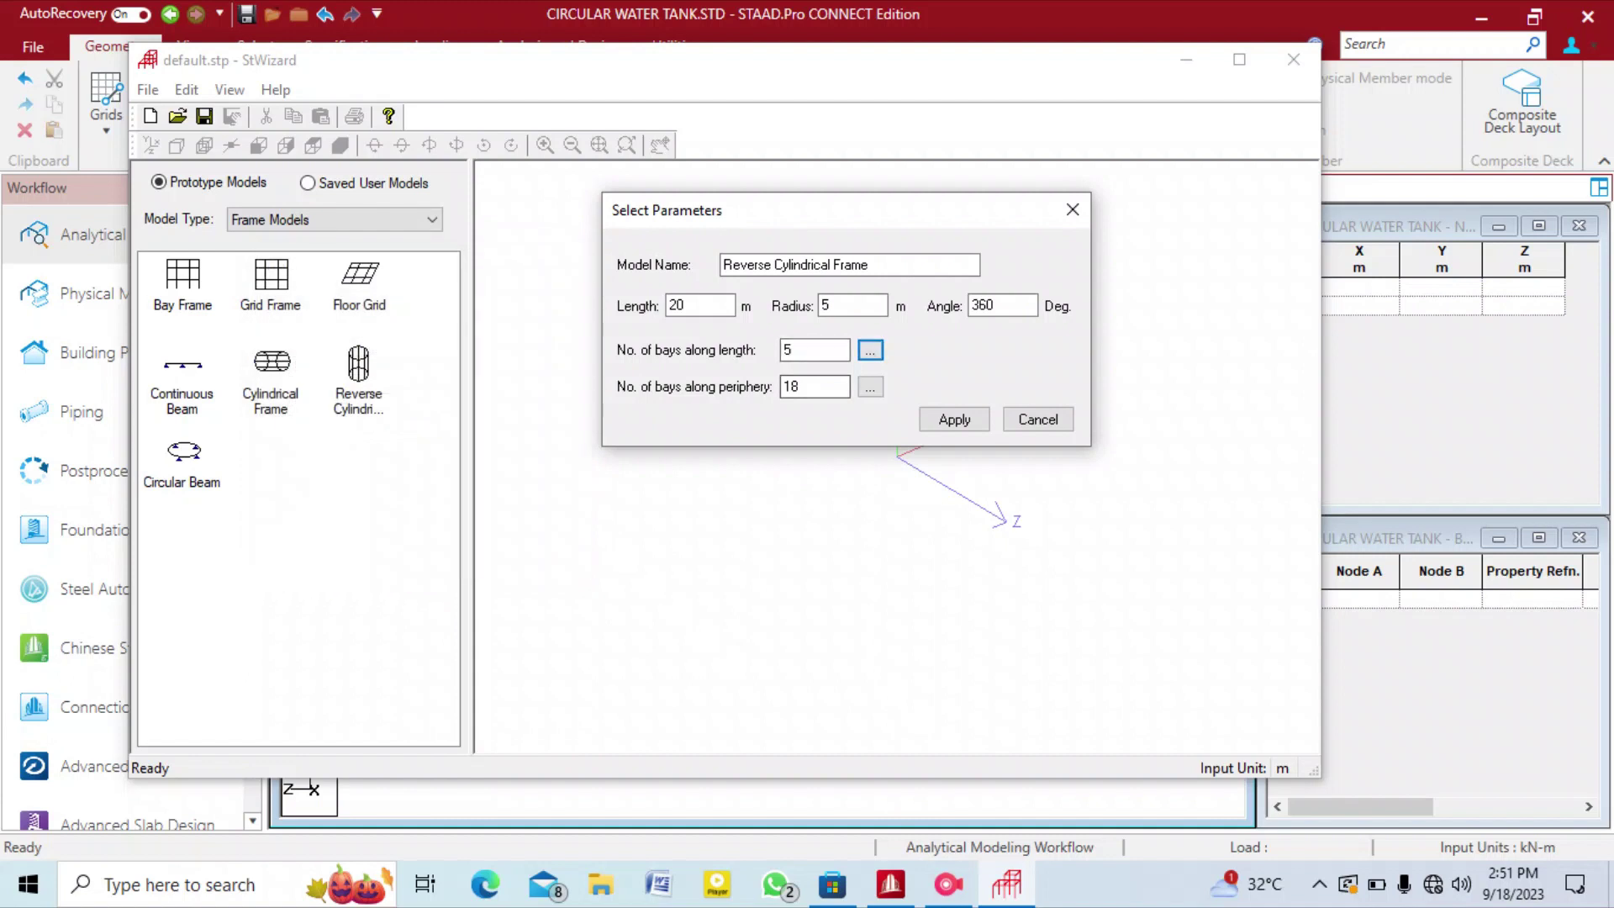
# Set the number of bays along the periphery to 8 and generate the cylindrical frame.
pyautogui.press('Tab')
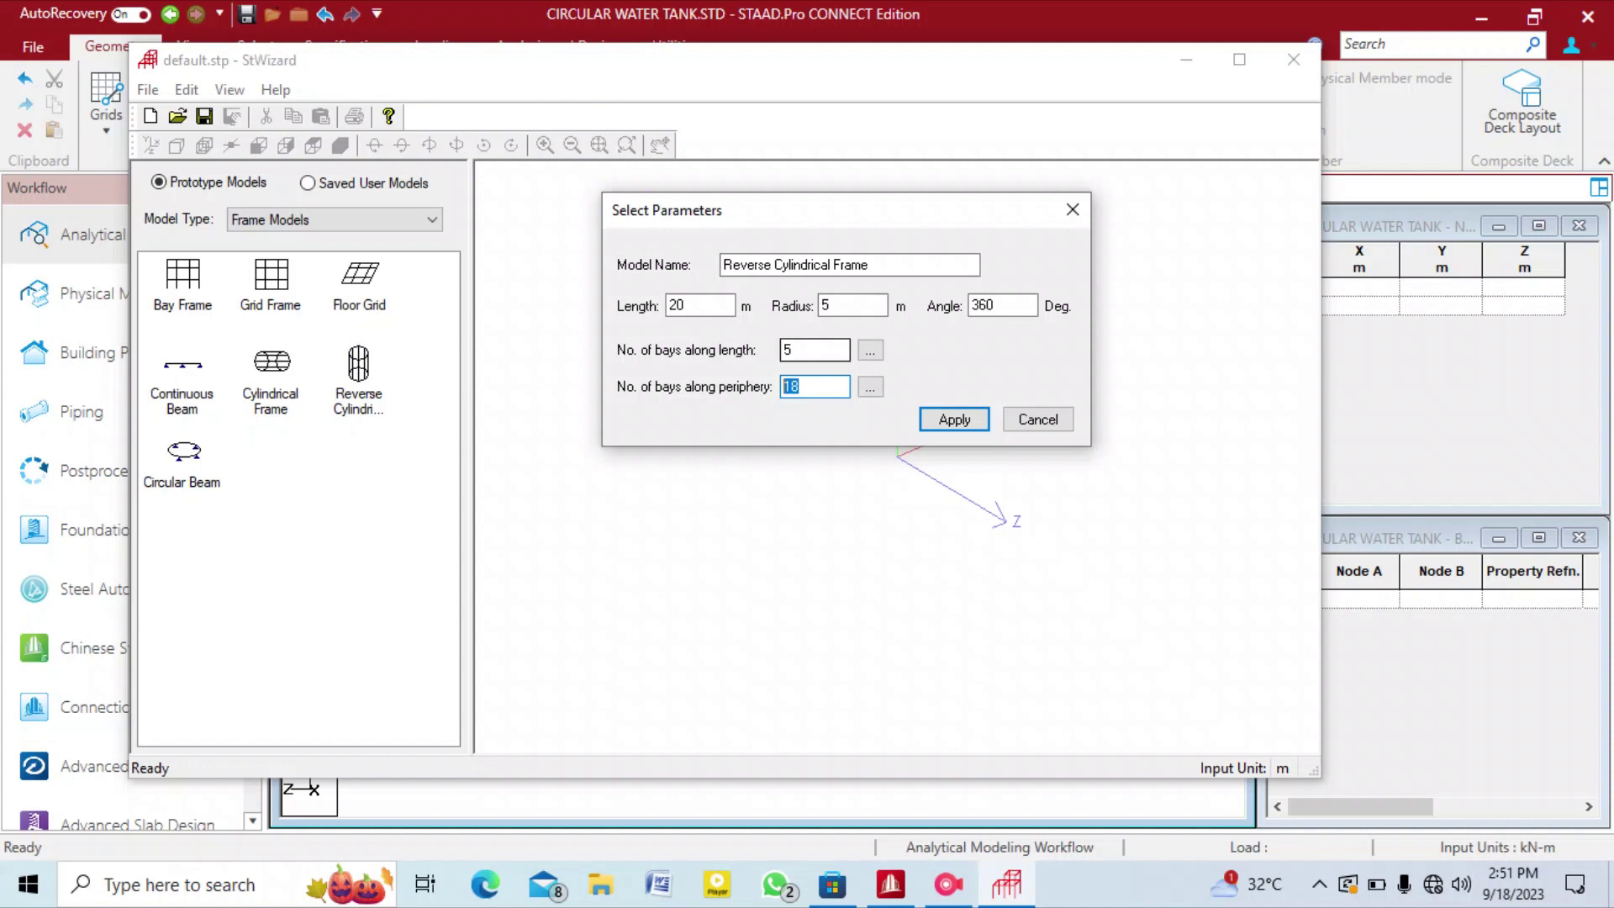
pyautogui.write('8')
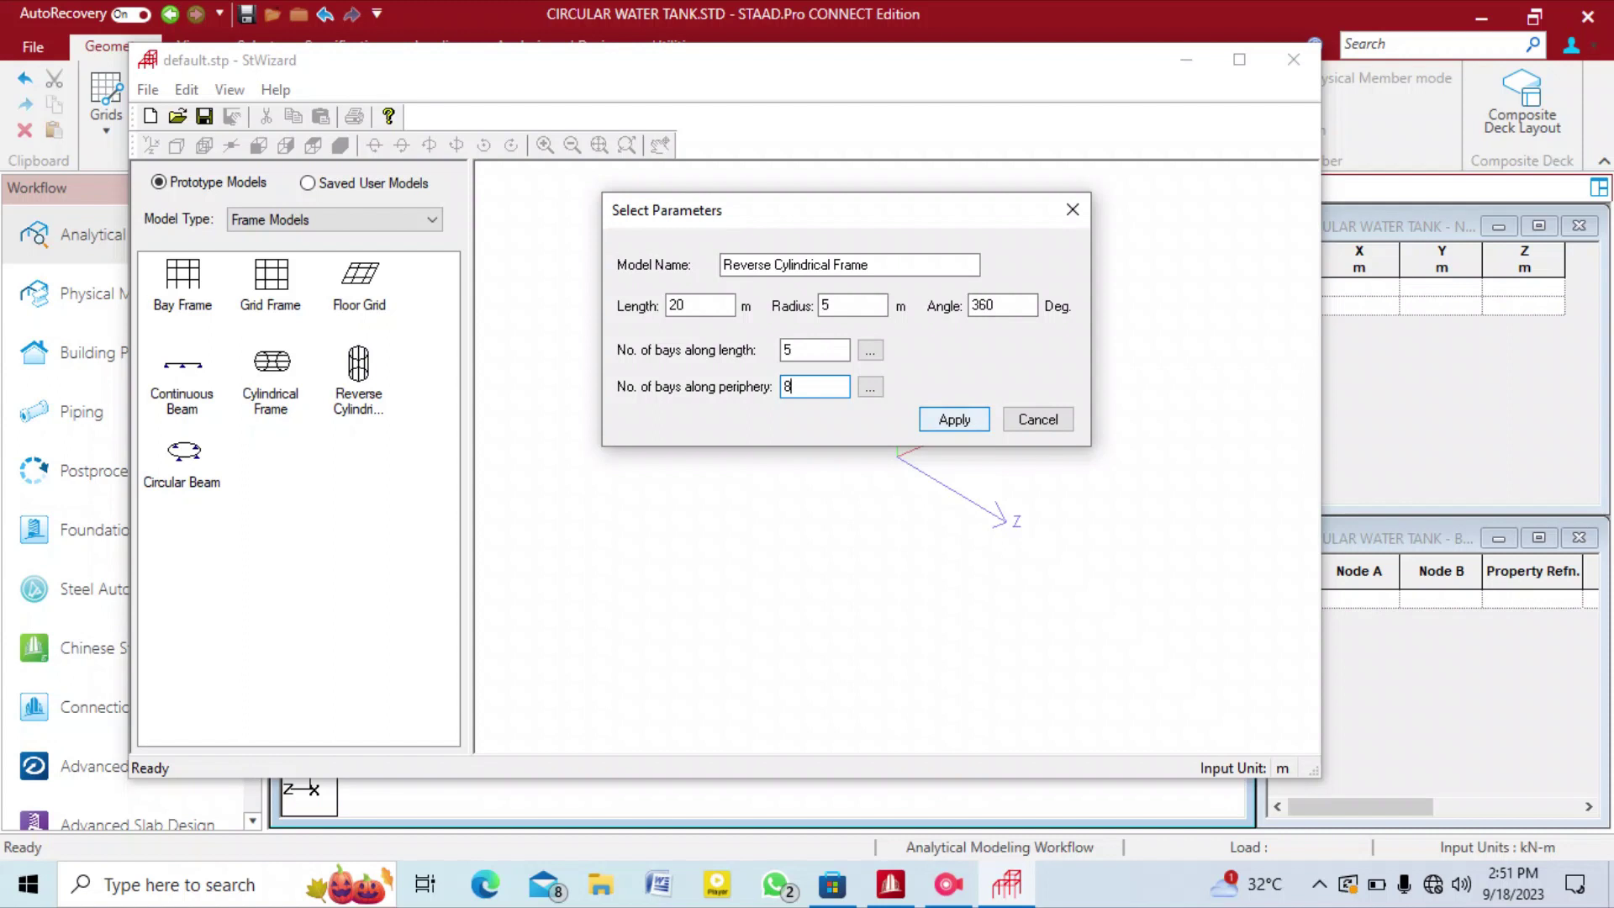
pyautogui.click(954, 418)
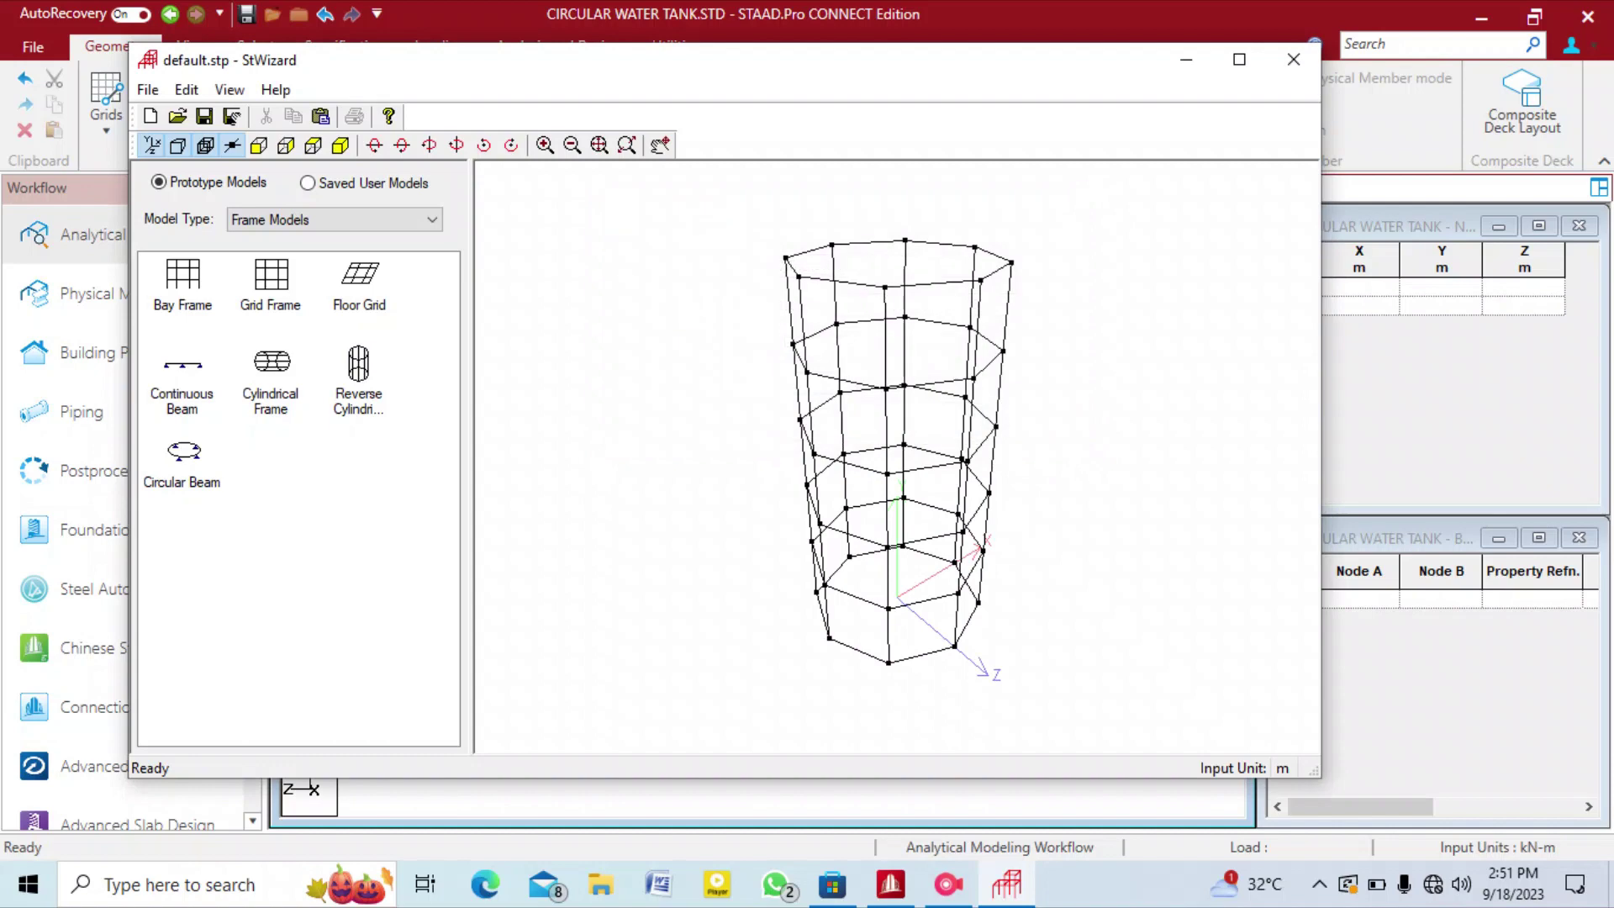
pyautogui.moveTo(955, 419); pyautogui.dragTo(966, 458)
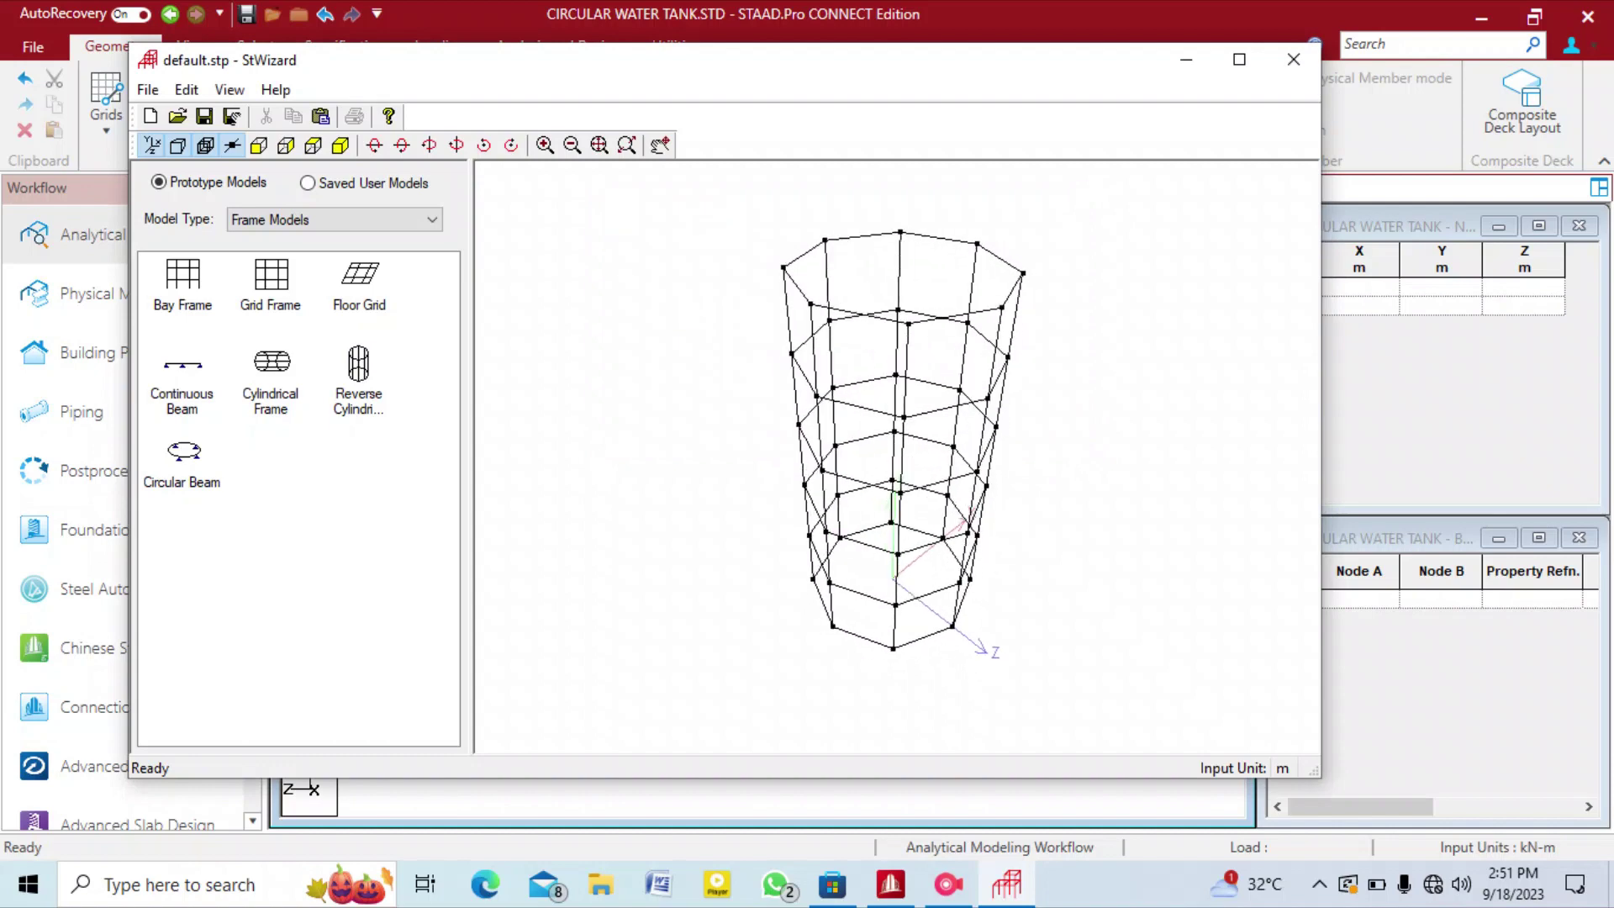
pyautogui.moveTo(967, 458)
pyautogui.mouseDown()
pyautogui.moveTo(1068, 450)
pyautogui.moveTo(1056, 504)
pyautogui.moveTo(959, 467)
pyautogui.mouseUp()
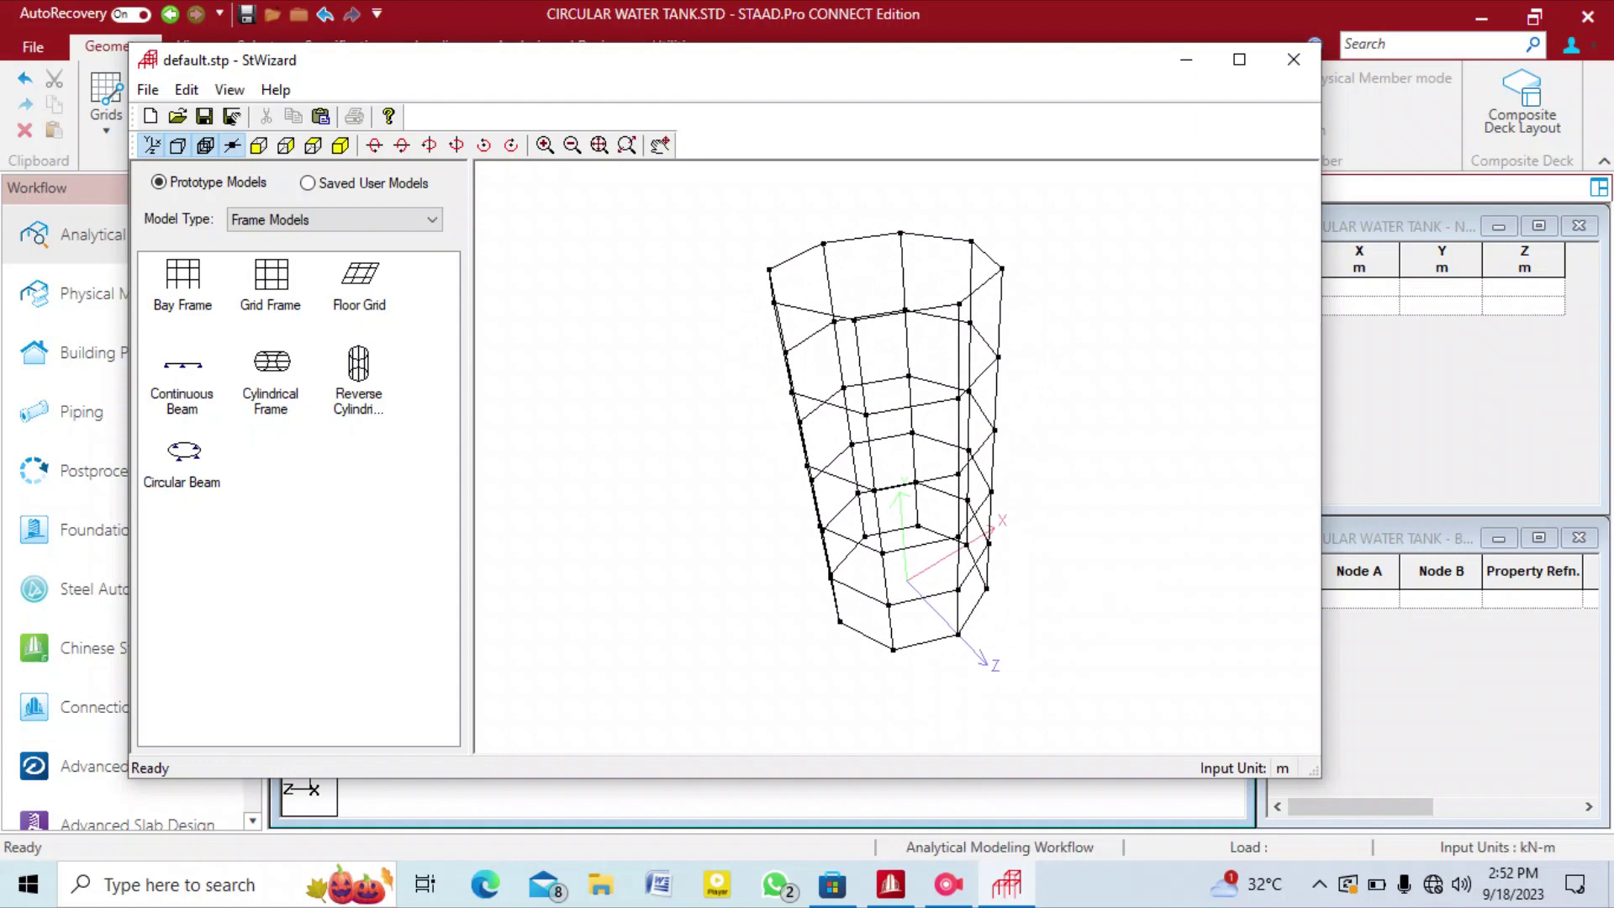
# Close the Structure Wizard and merge the prototype into the STAAD.Pro model with X, Y and Z offsets of 0 m.
pyautogui.click(1293, 59)
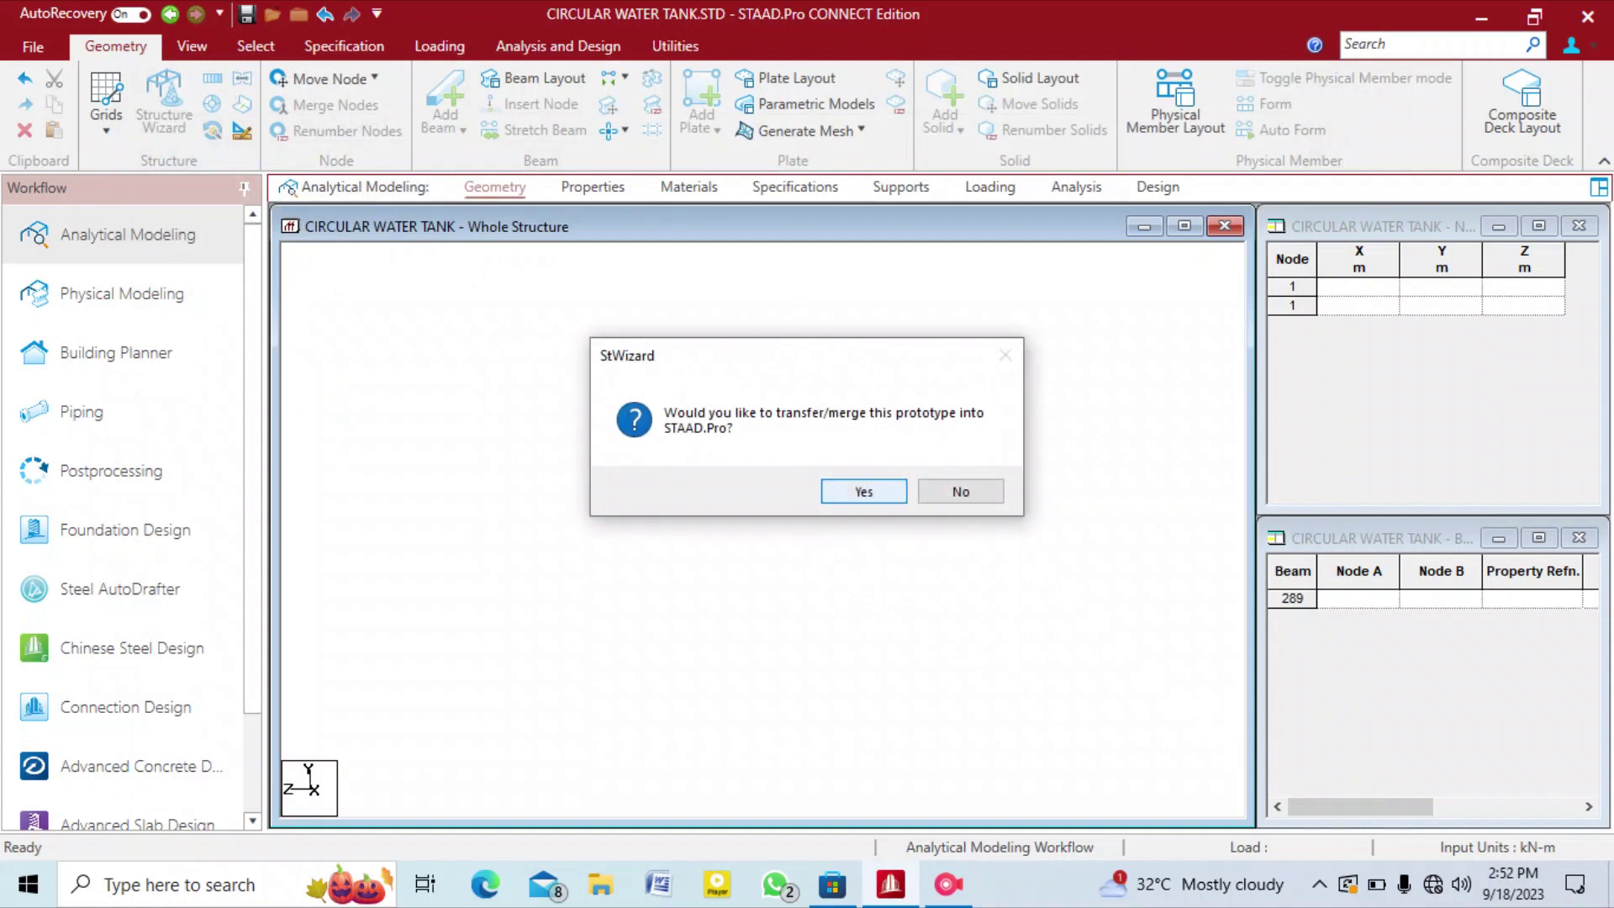
pyautogui.click(863, 491)
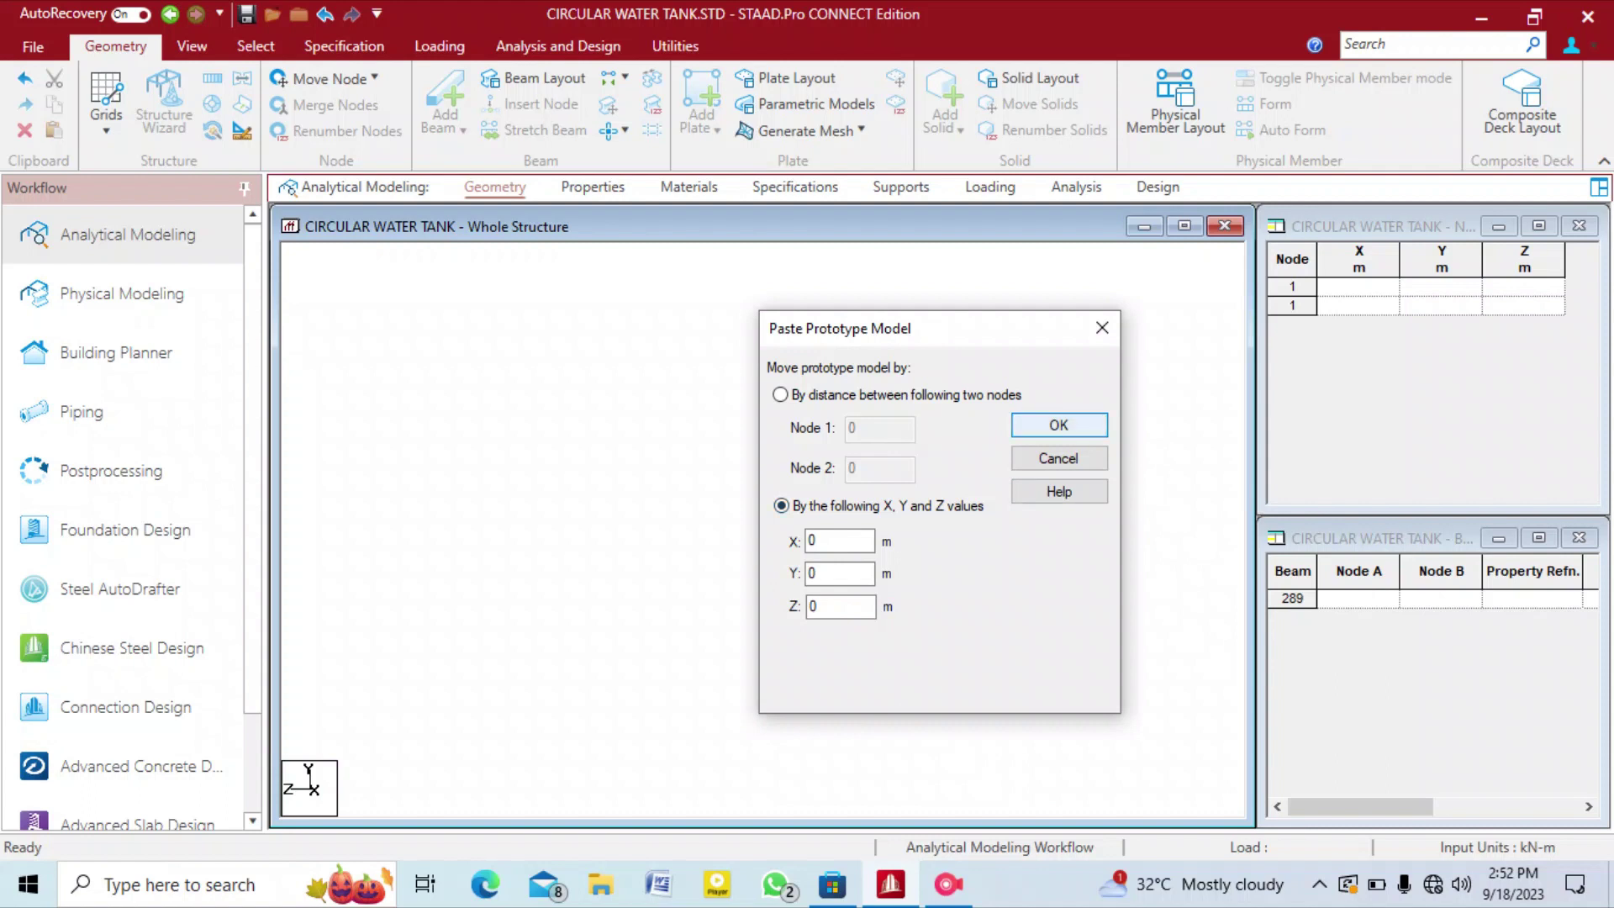
pyautogui.press('Return')
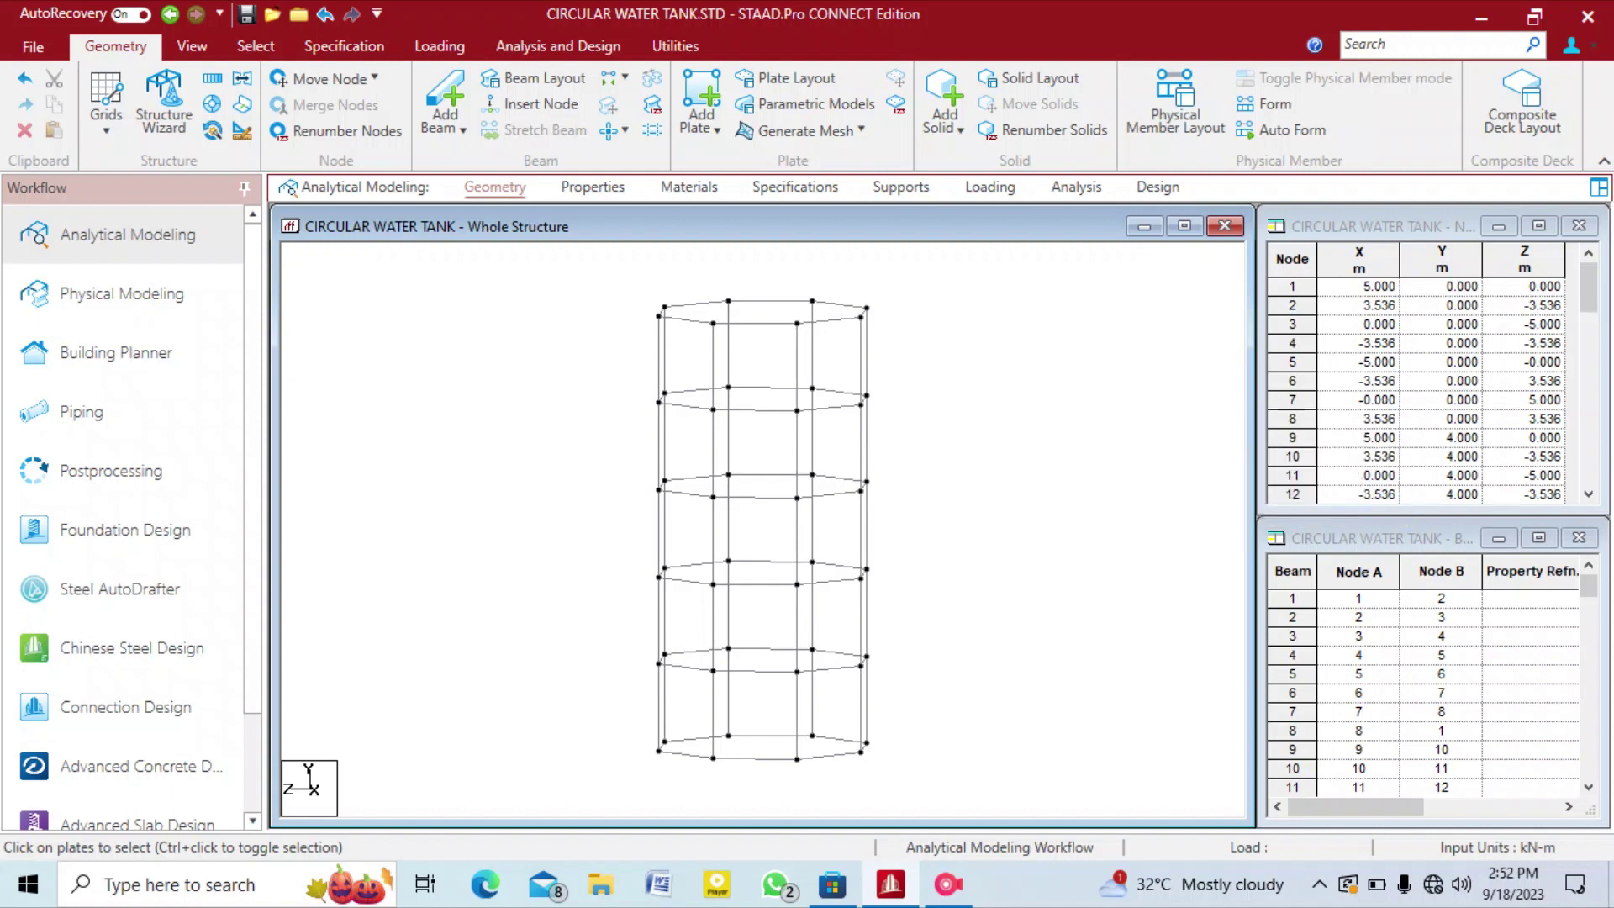
# Examine the cylindrical frame in isometric, front and plan views, ending in the isometric view.
pyautogui.click(192, 47)
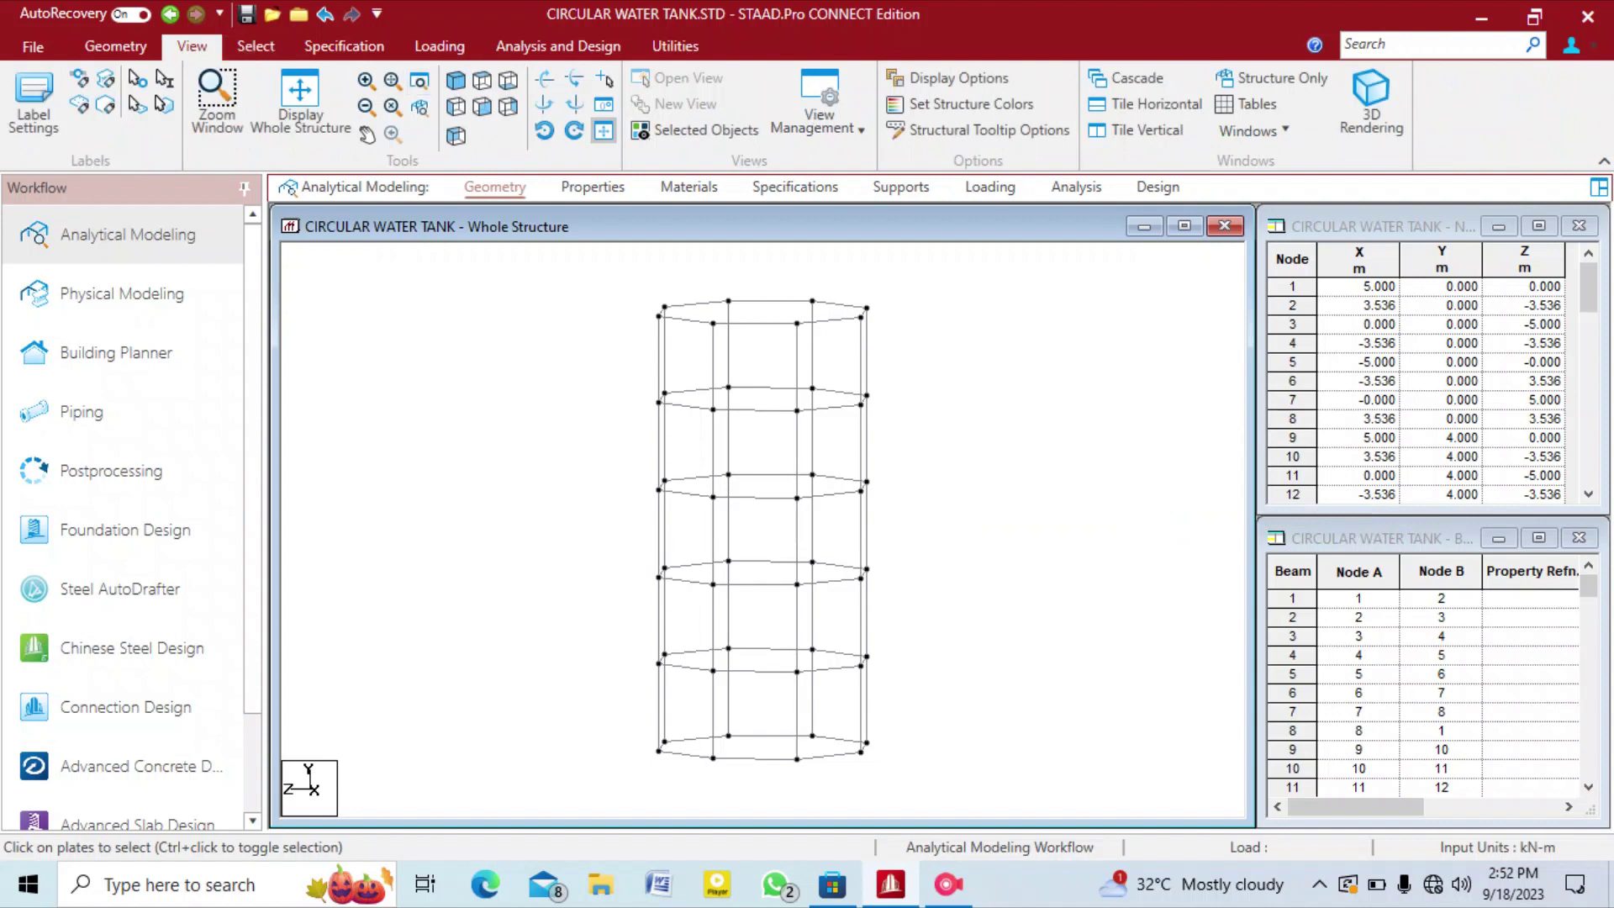
pyautogui.click(456, 82)
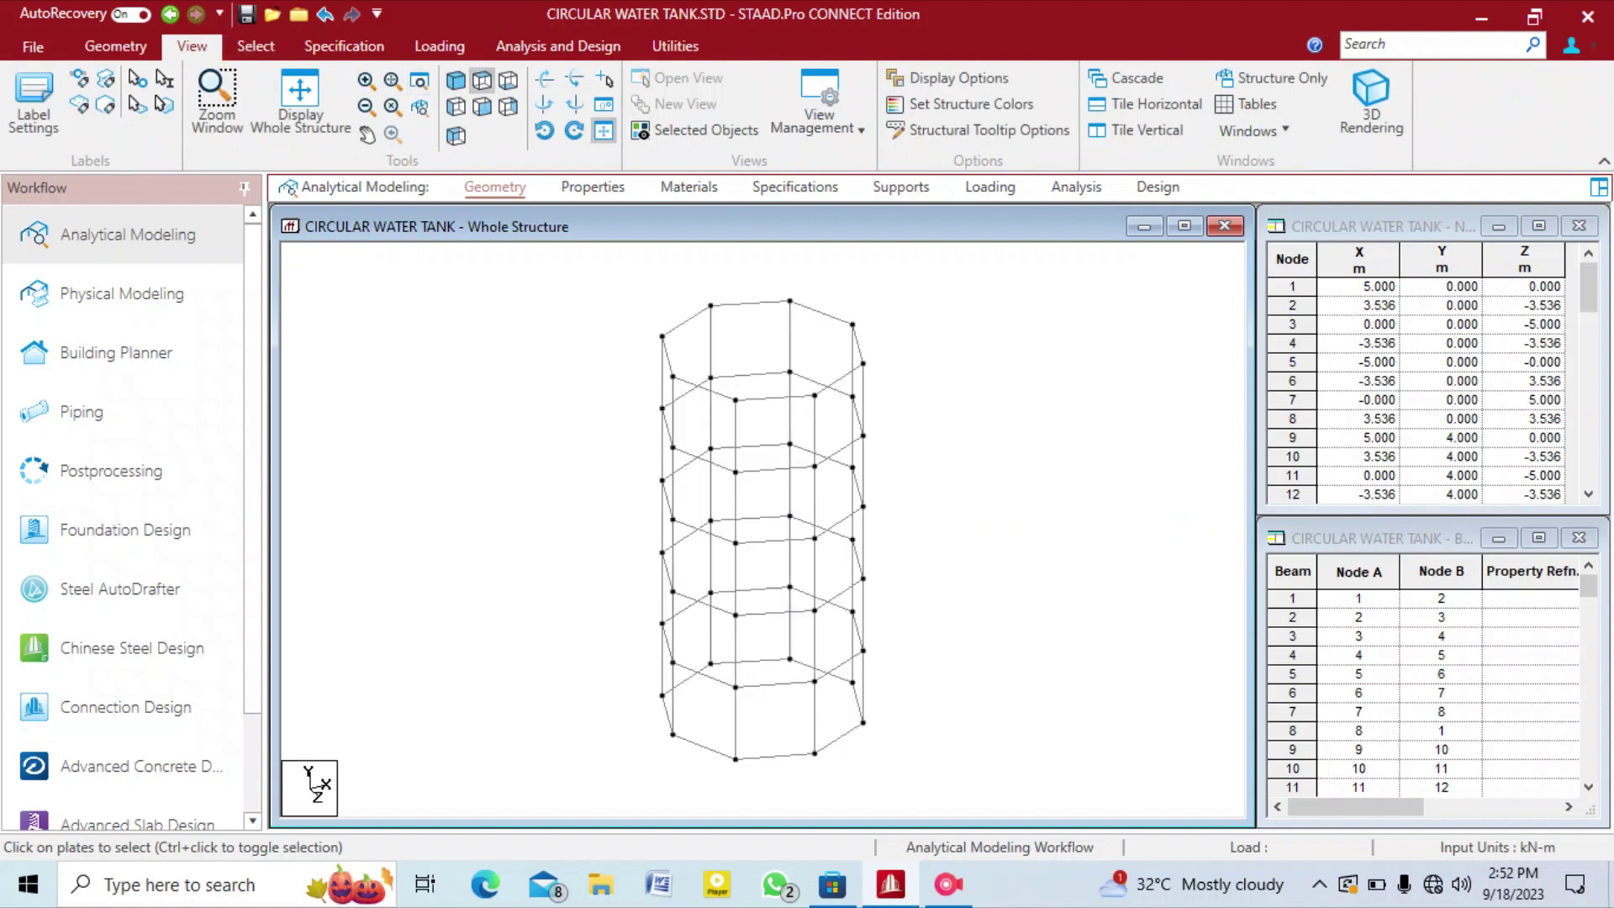
pyautogui.click(482, 106)
pyautogui.click(455, 81)
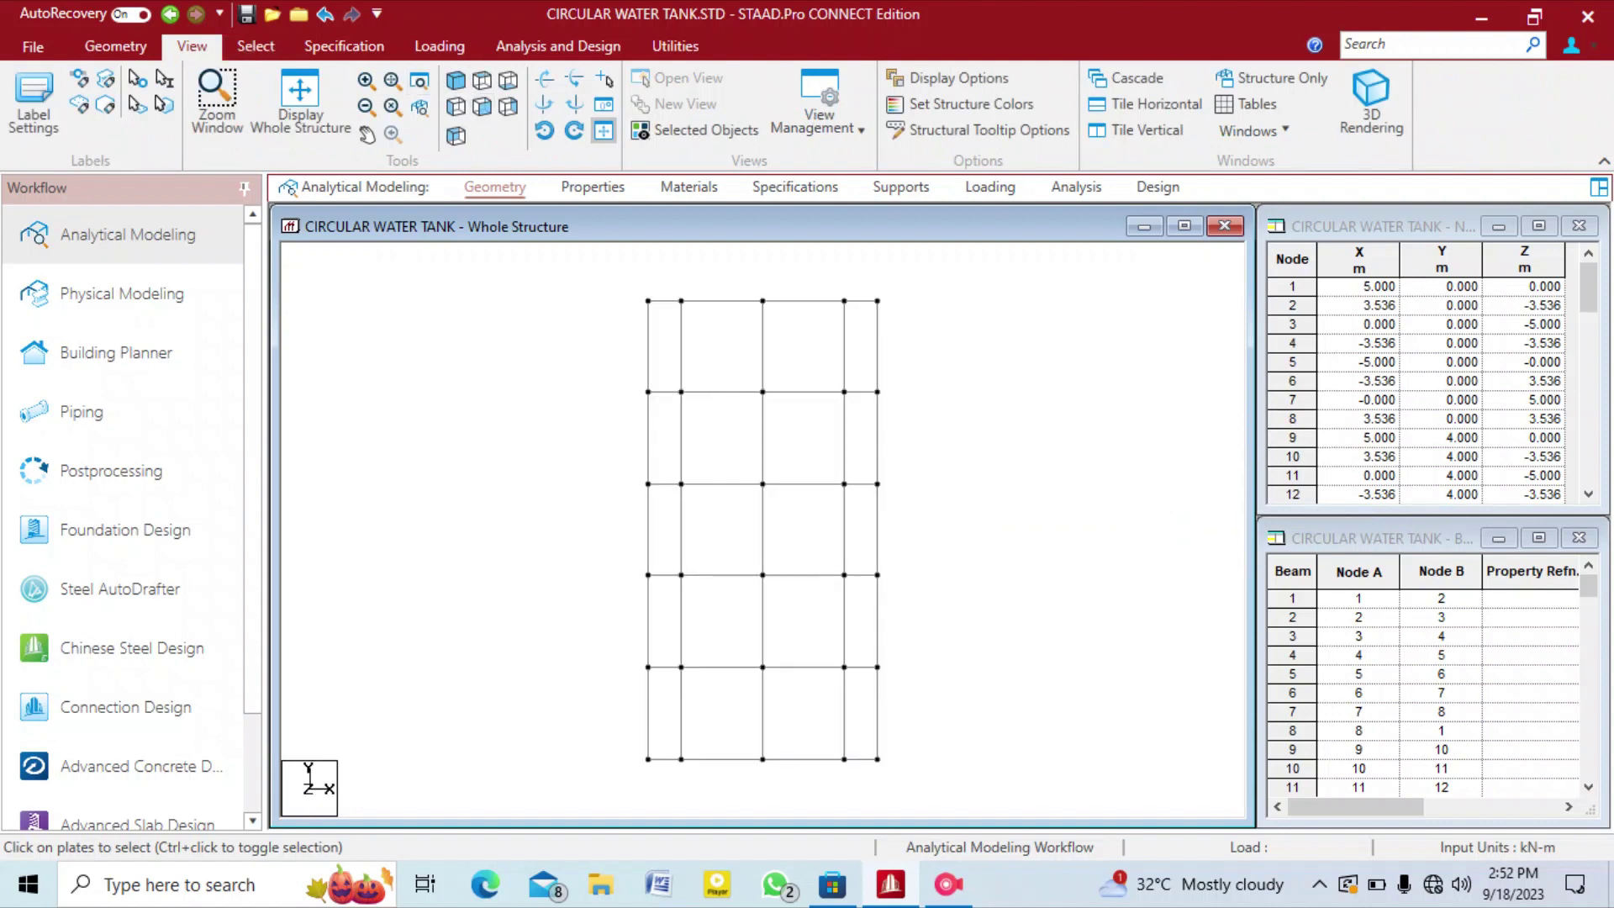
pyautogui.click(455, 80)
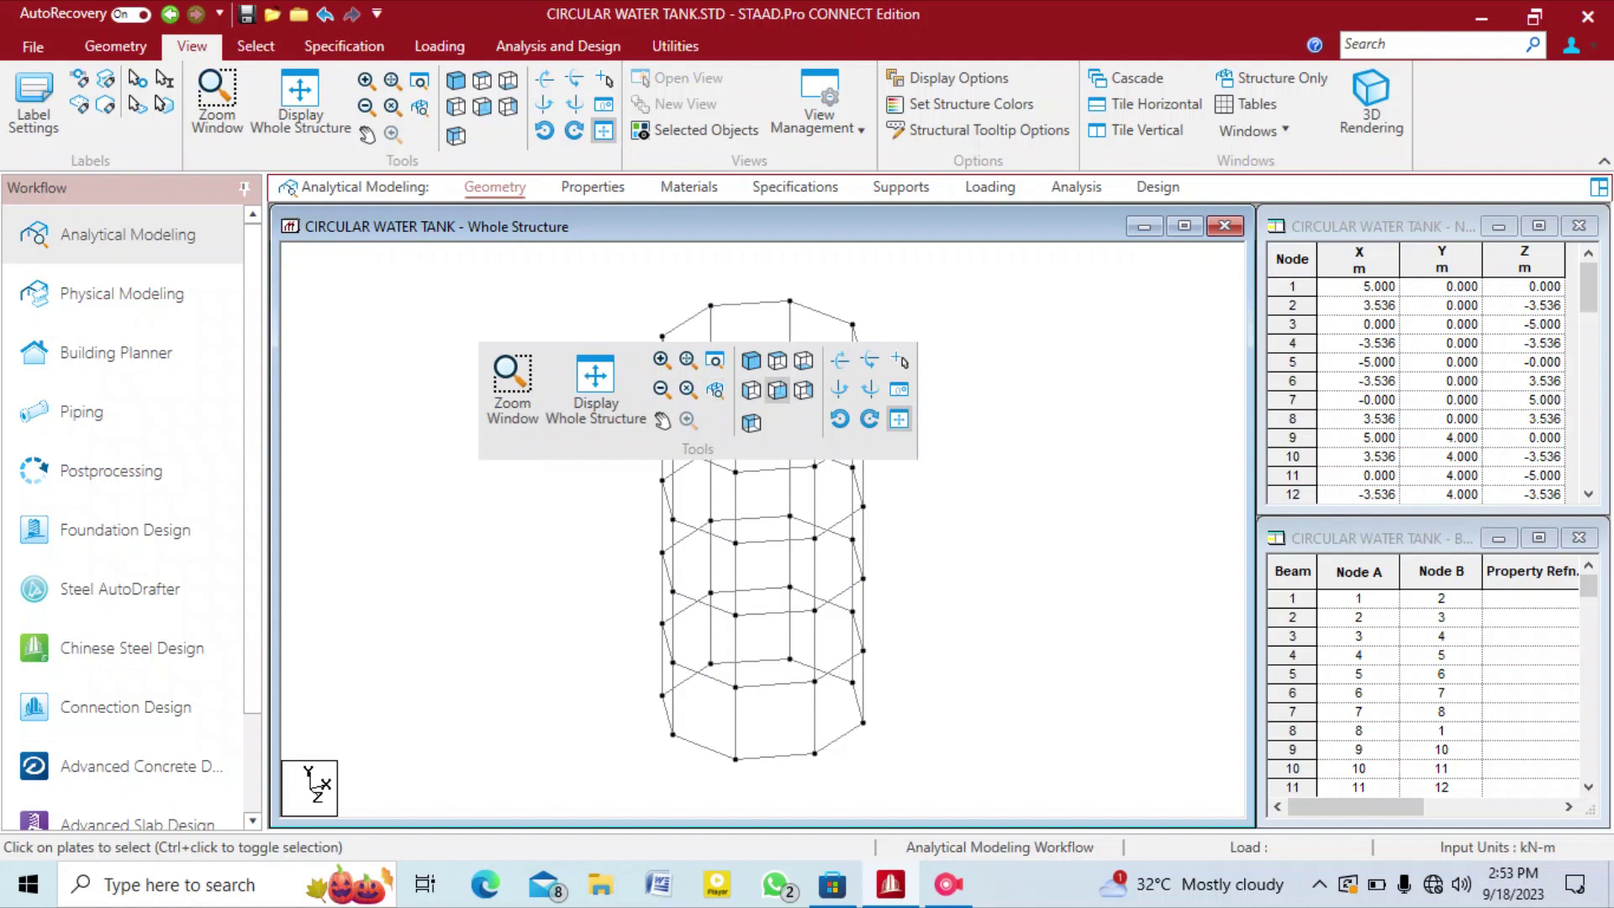
pyautogui.click(751, 361)
pyautogui.click(751, 423)
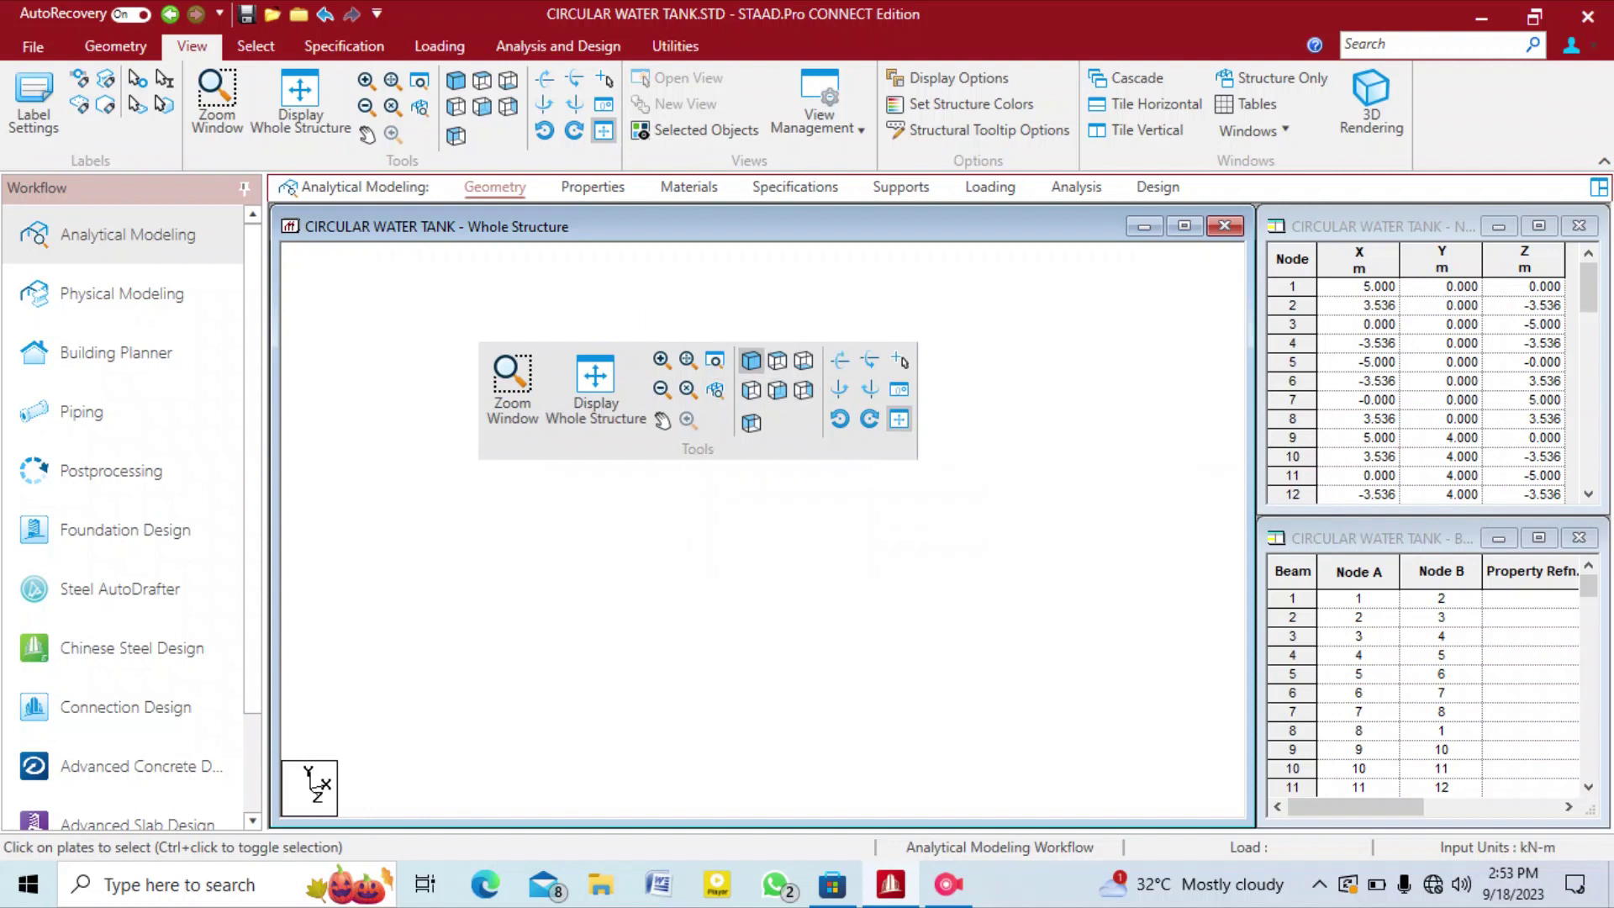
pyautogui.click(777, 361)
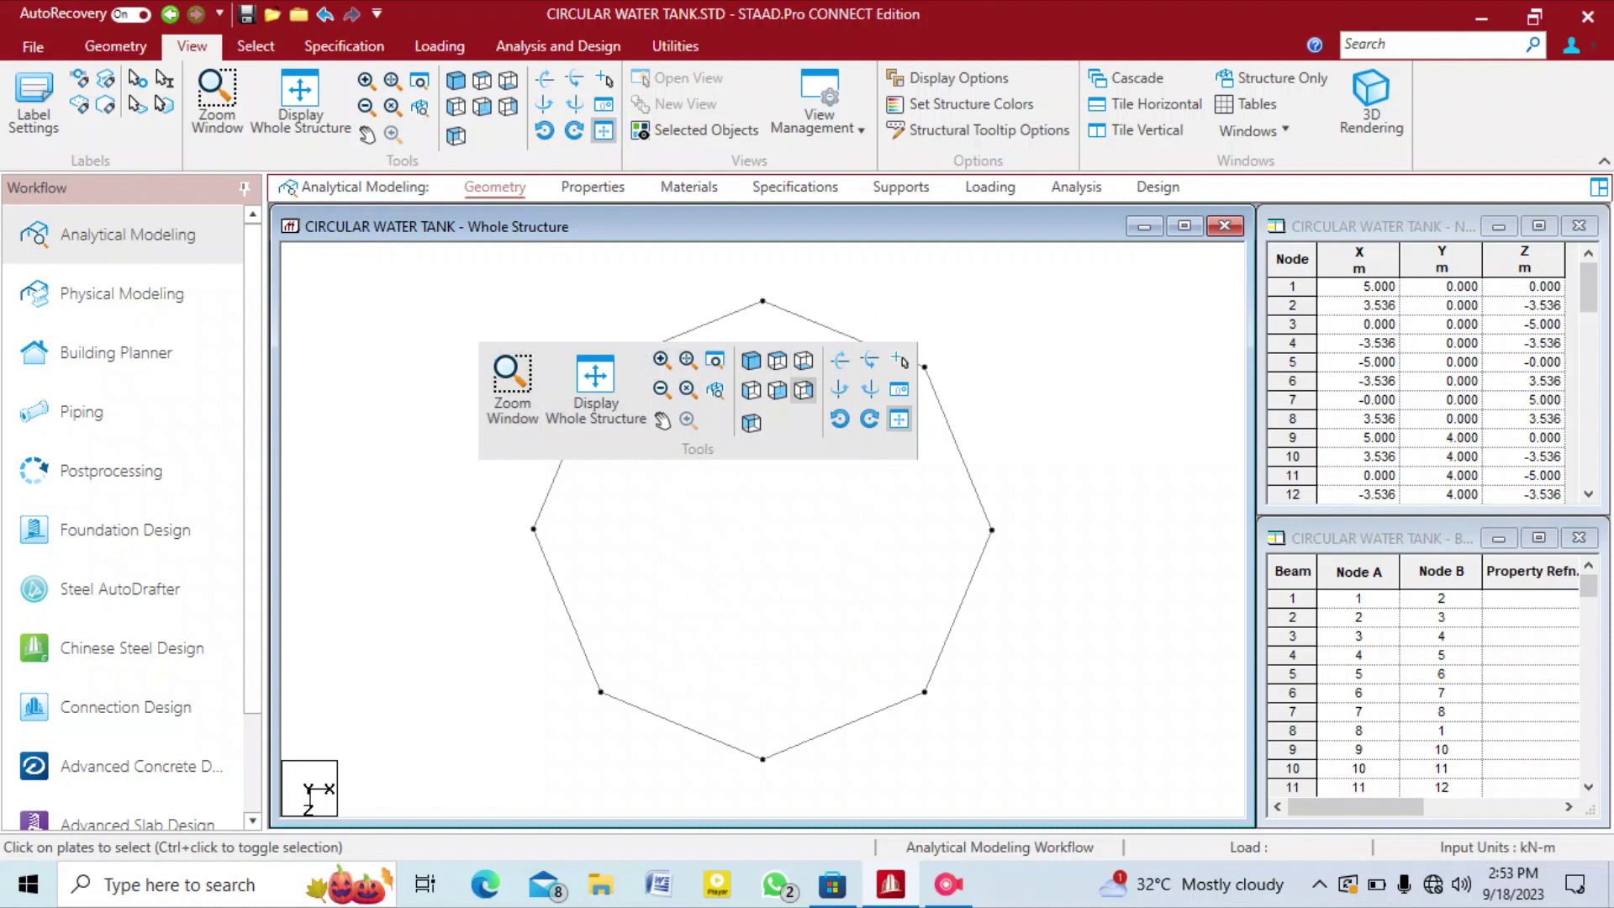
pyautogui.click(803, 390)
pyautogui.click(778, 390)
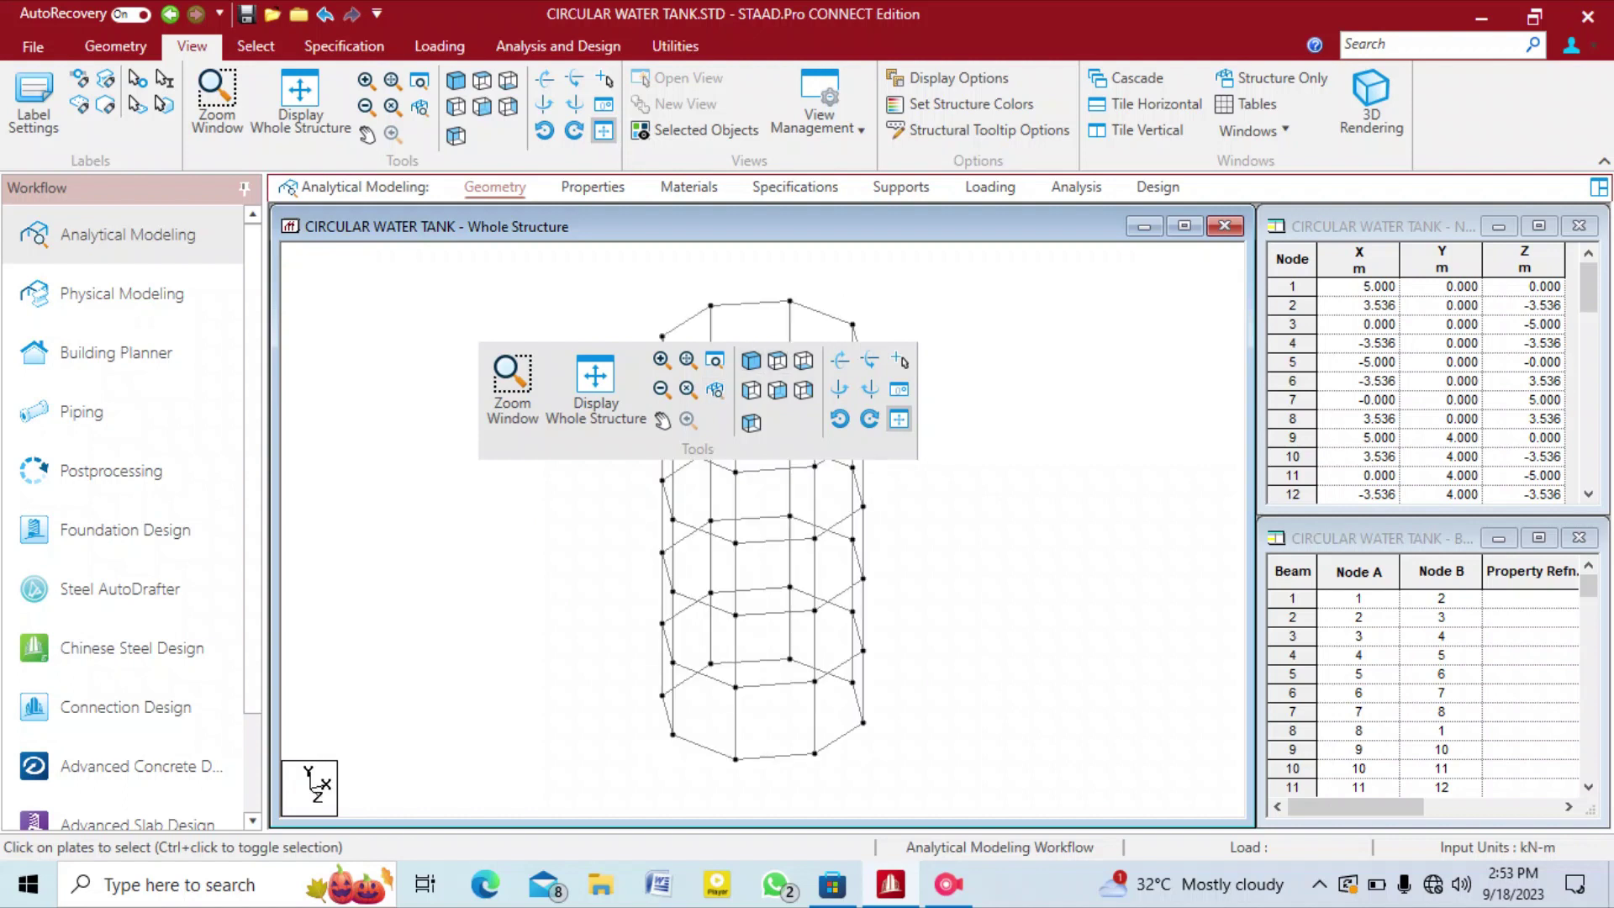
pyautogui.moveTo(548, 265); pyautogui.dragTo(970, 791)
pyautogui.click(674, 521)
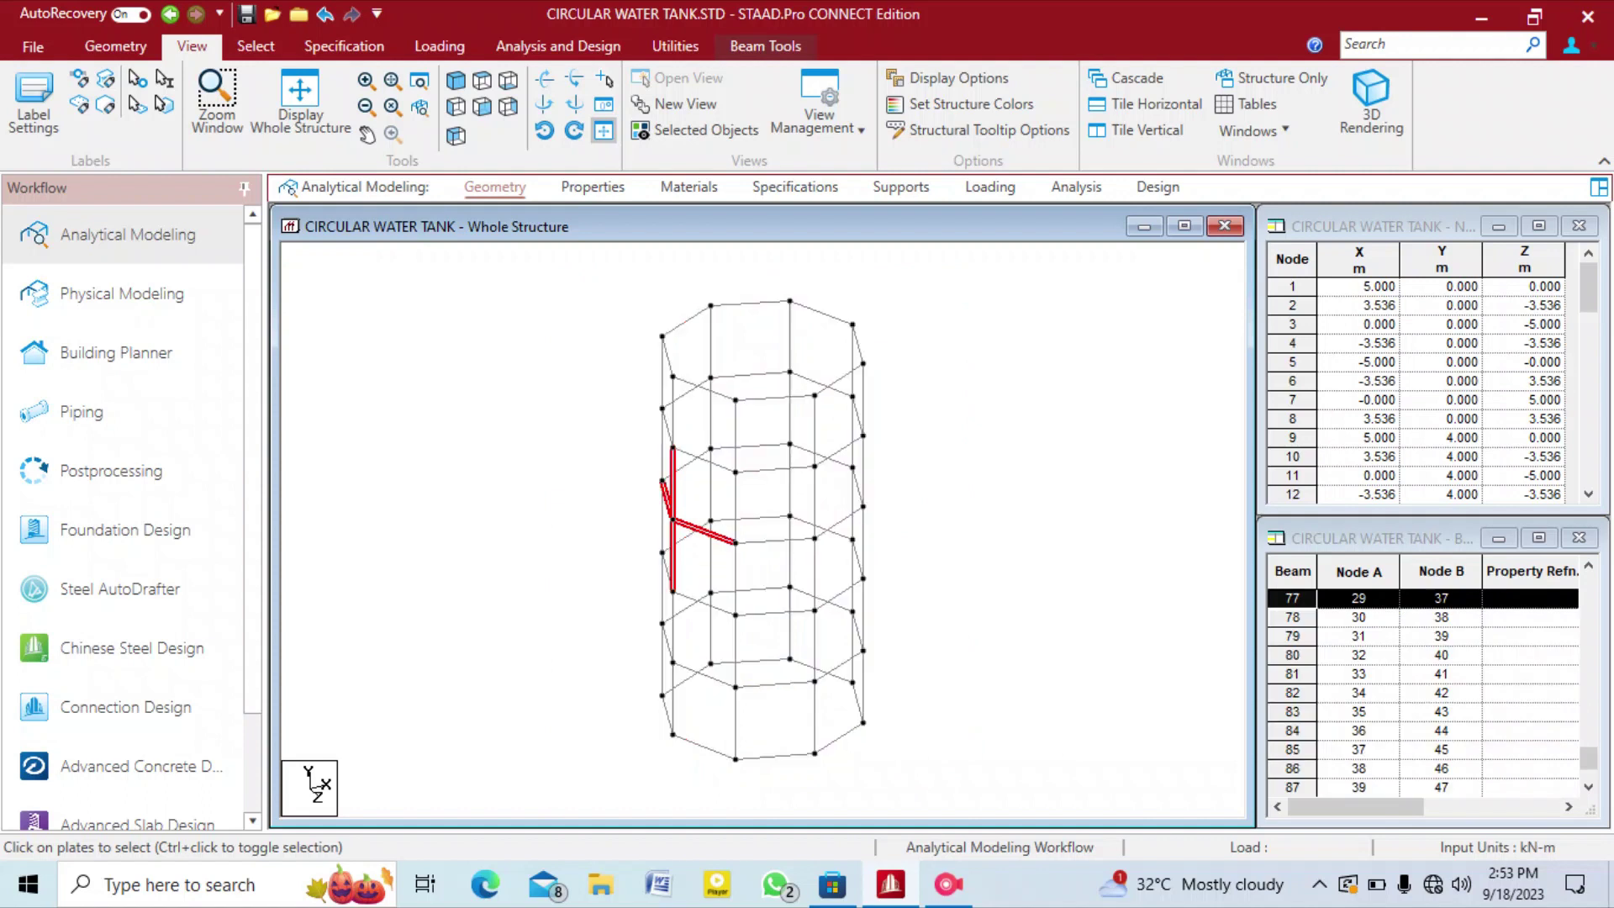
pyautogui.click(589, 538)
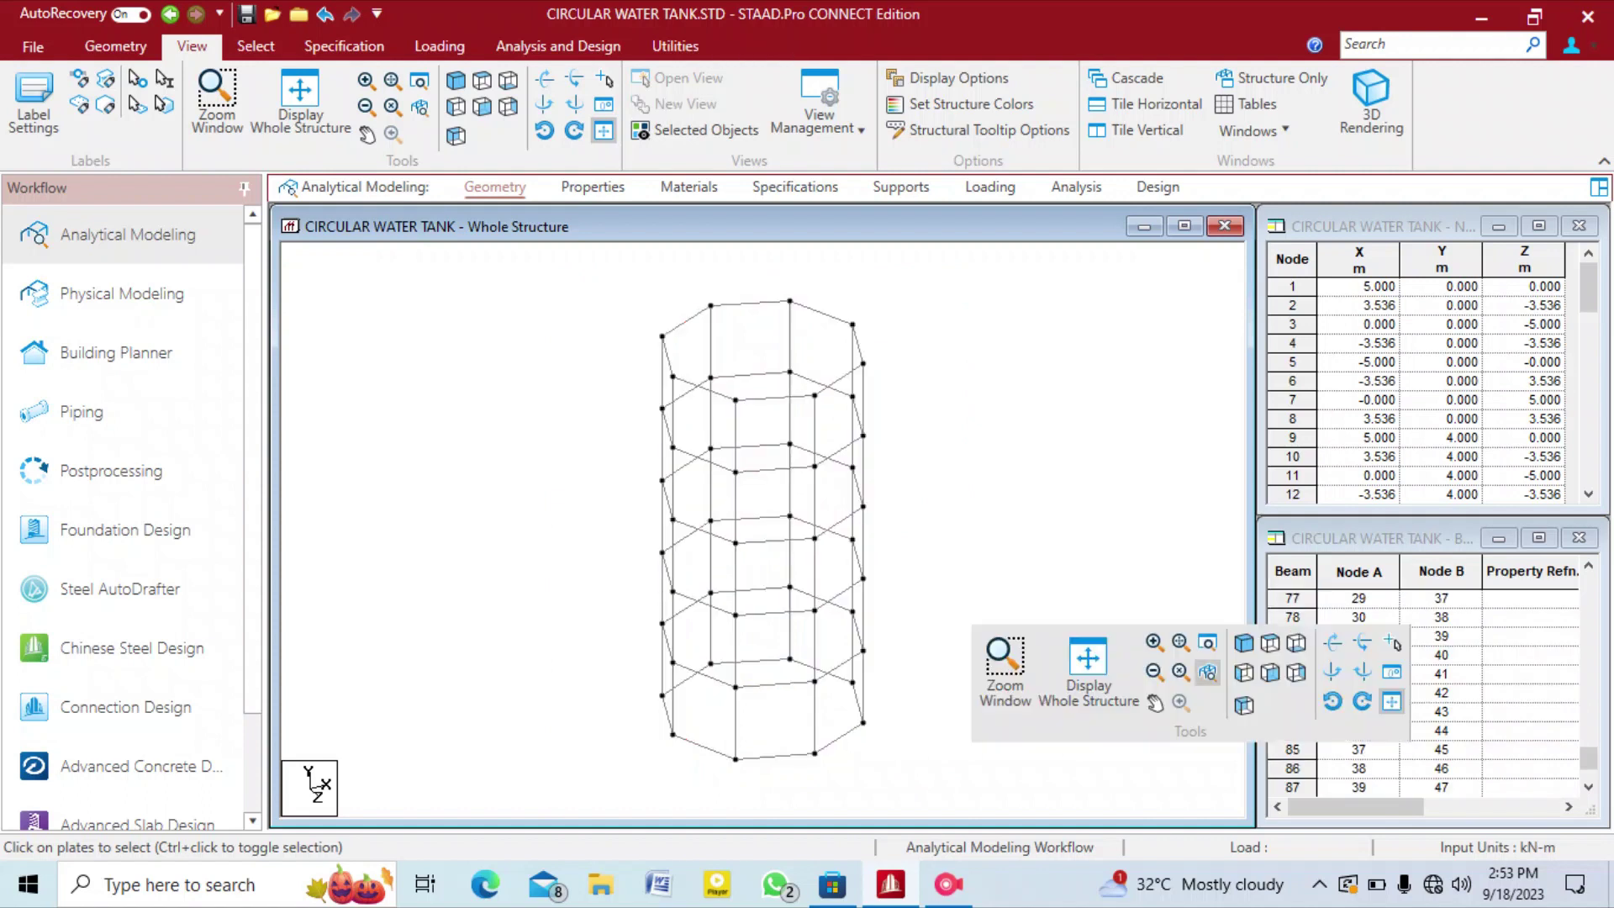
# Delete the horizontal ring beams at the base of the frame in front view and undo the deletion.
pyautogui.click(1270, 673)
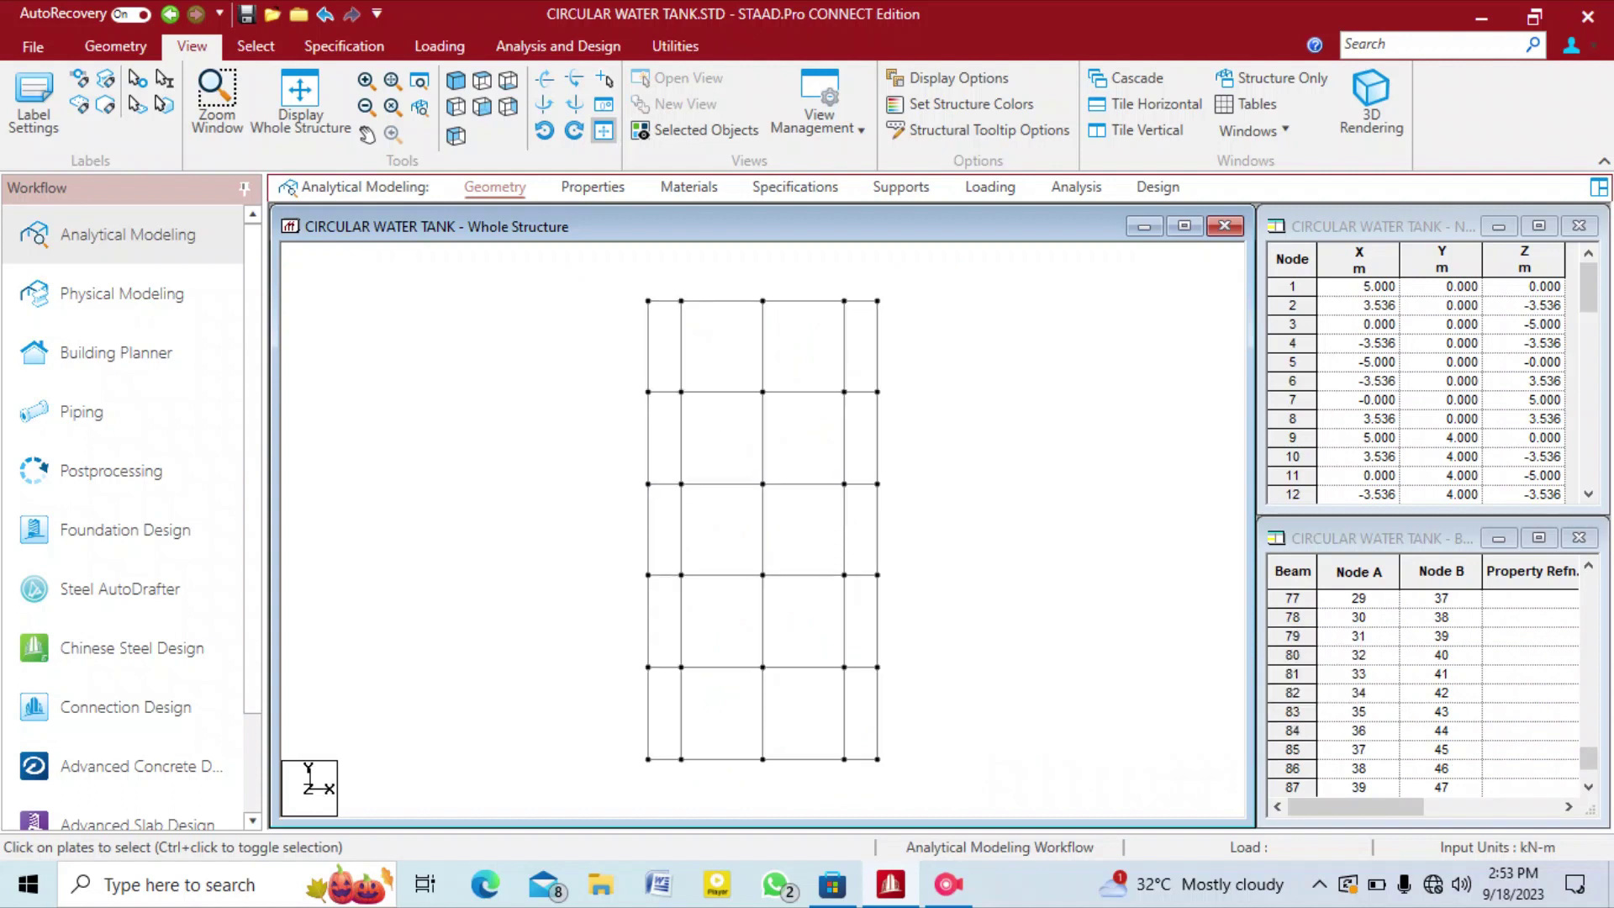
pyautogui.moveTo(606, 739); pyautogui.dragTo(1046, 815)
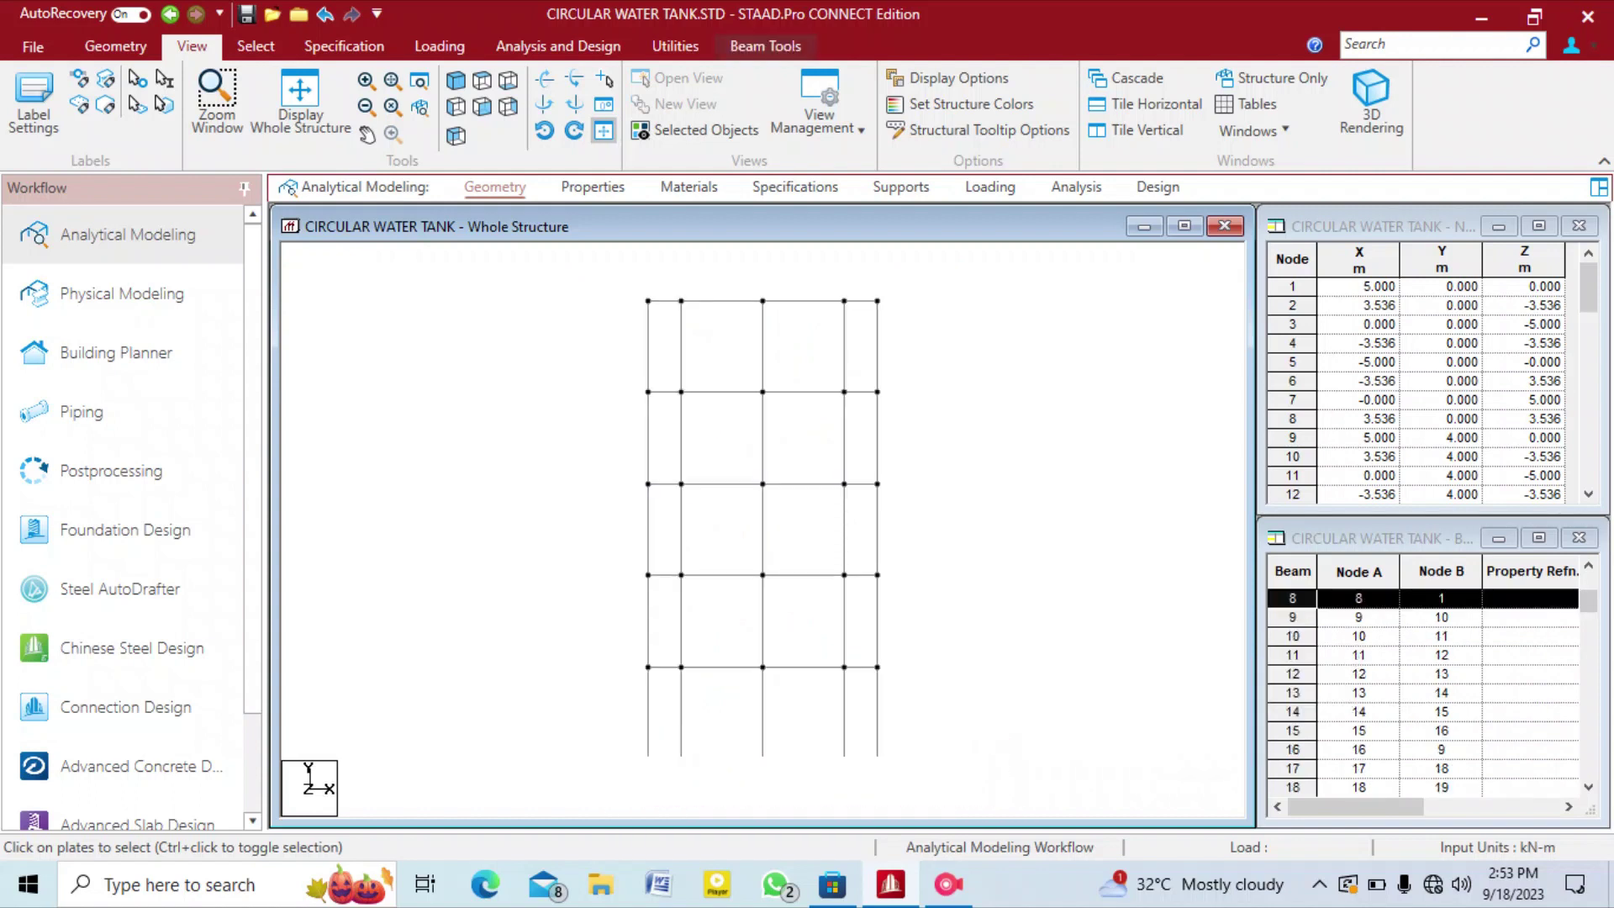
pyautogui.press('Delete')
pyautogui.press('Return')
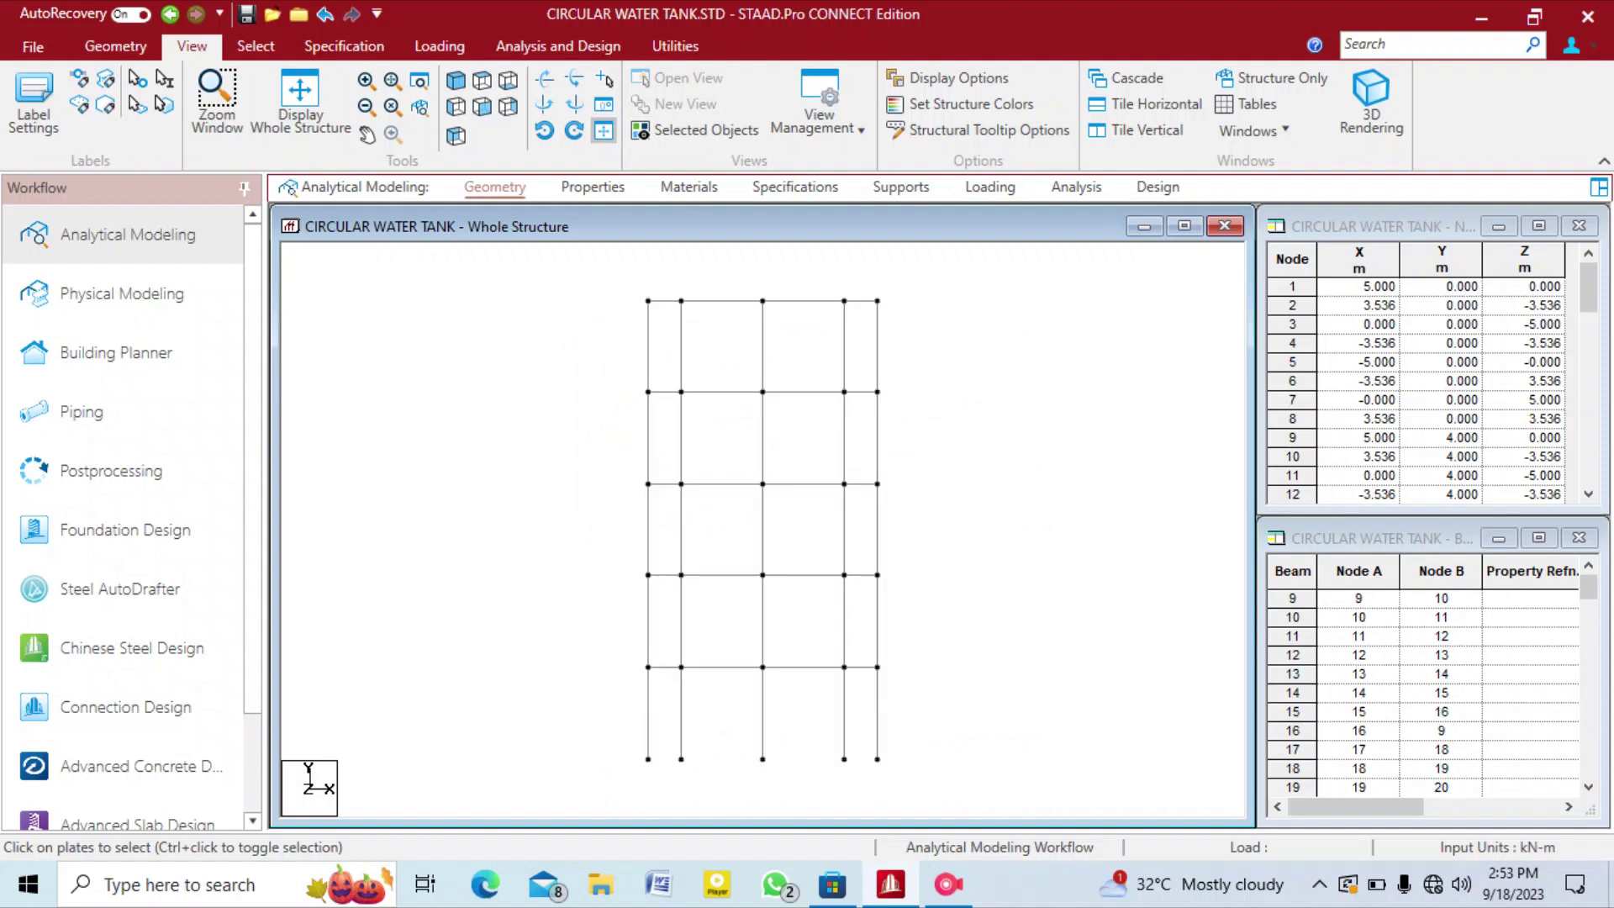
pyautogui.hotkey('ctrl', 'z')
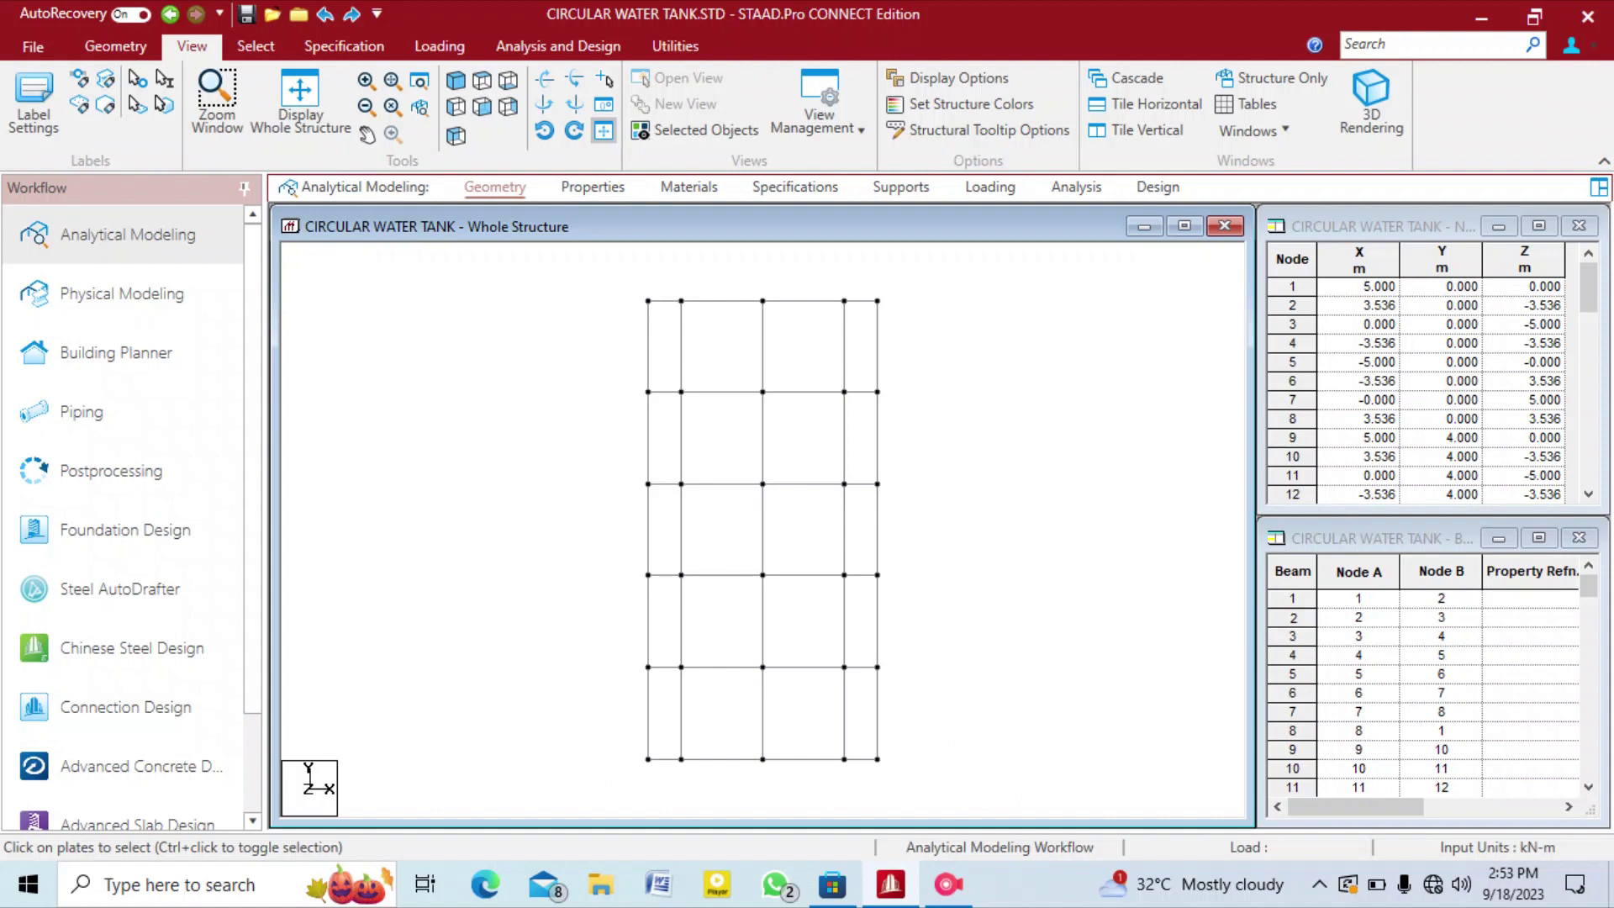
# Delete the horizontal ring beams at the base level of the frame, leaving the bottom columns free.
pyautogui.moveTo(577, 724); pyautogui.dragTo(1001, 794)
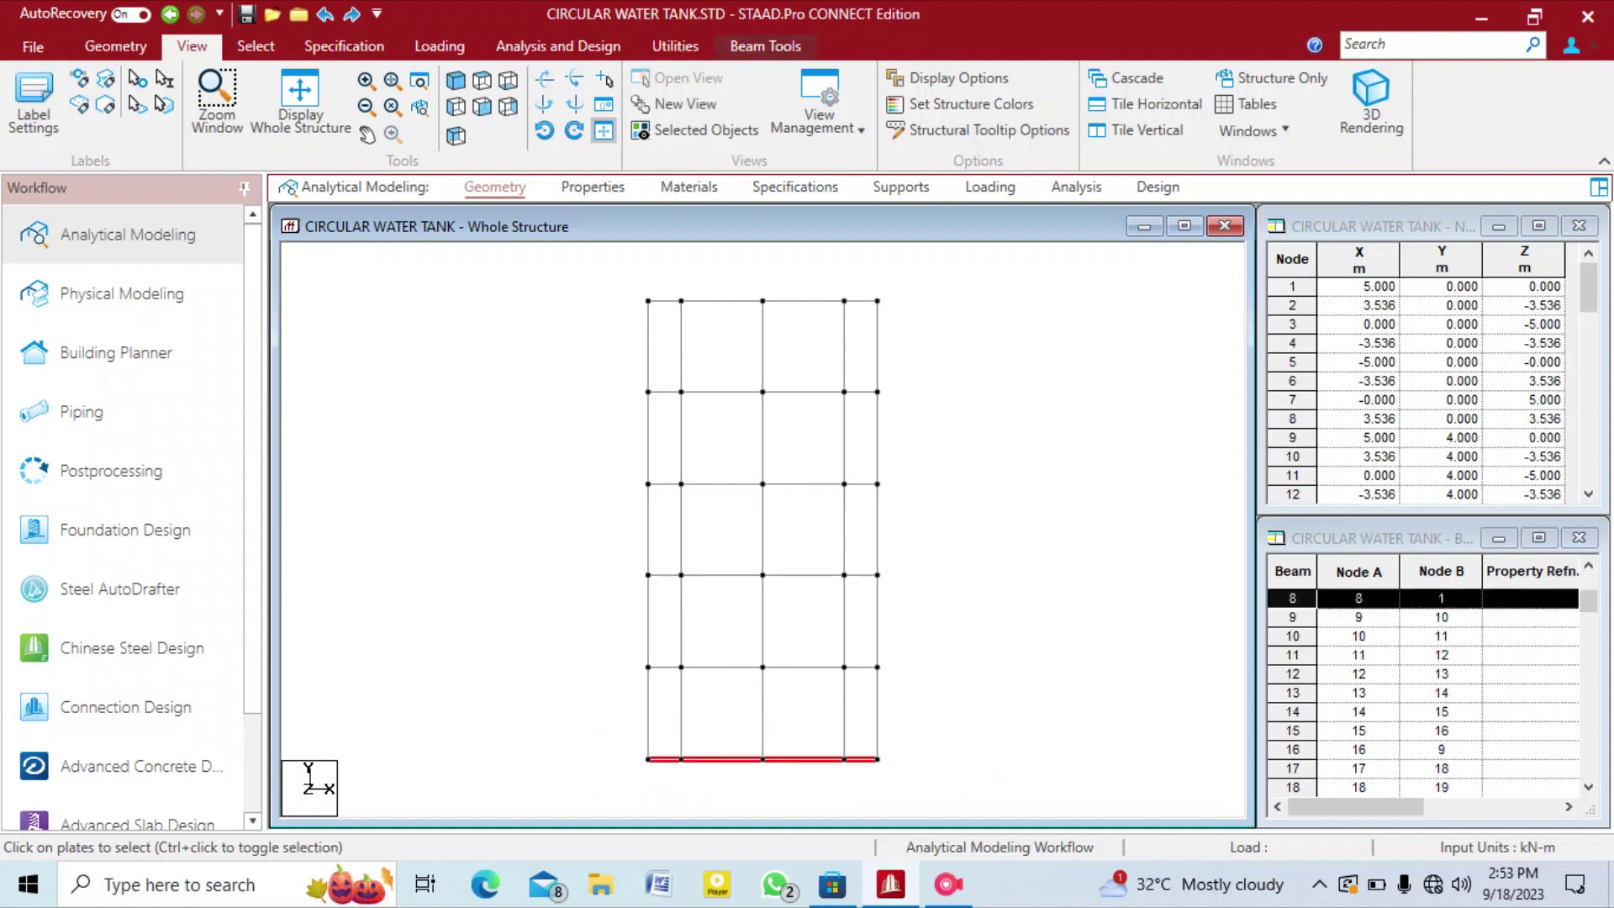
pyautogui.press('Delete')
pyautogui.press('Return')
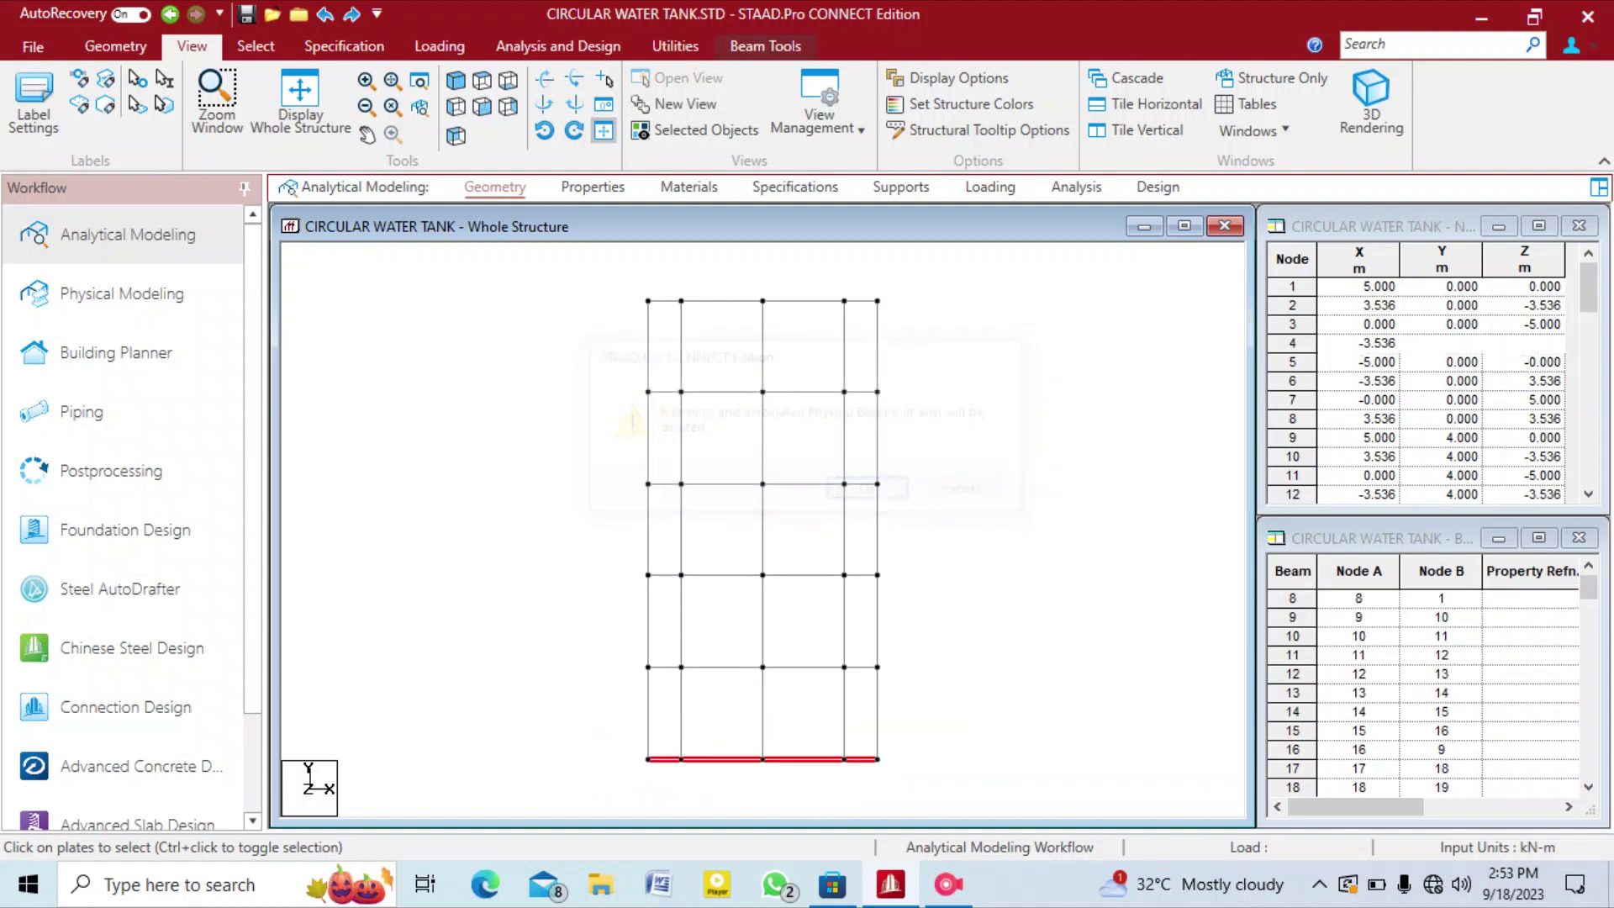
pyautogui.rightClick(960, 239)
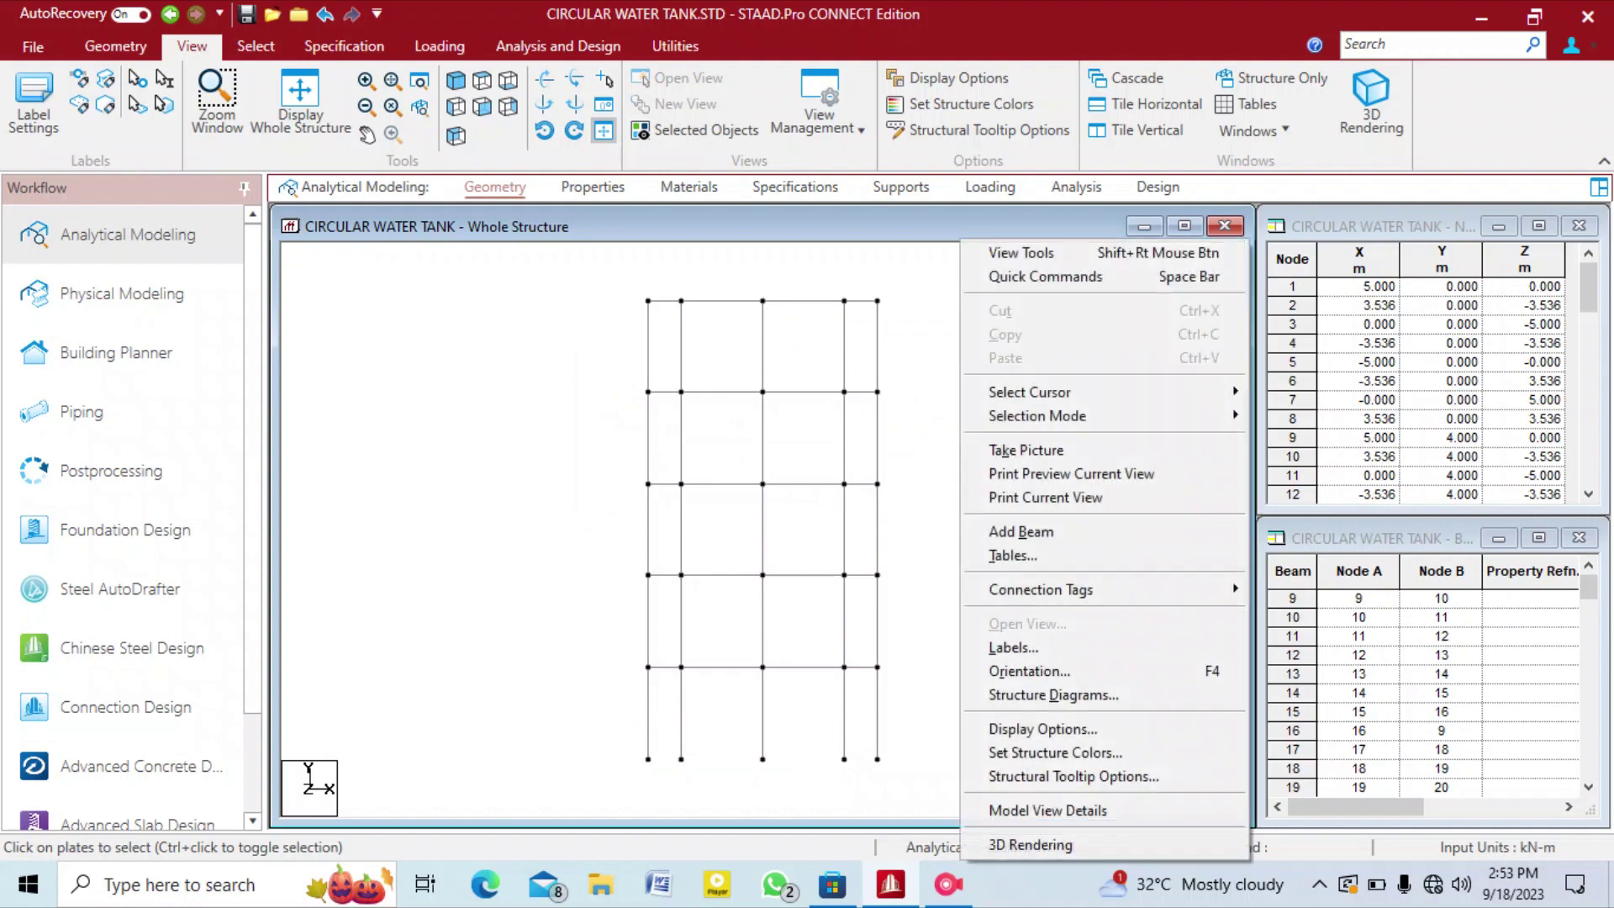
pyautogui.press('Escape')
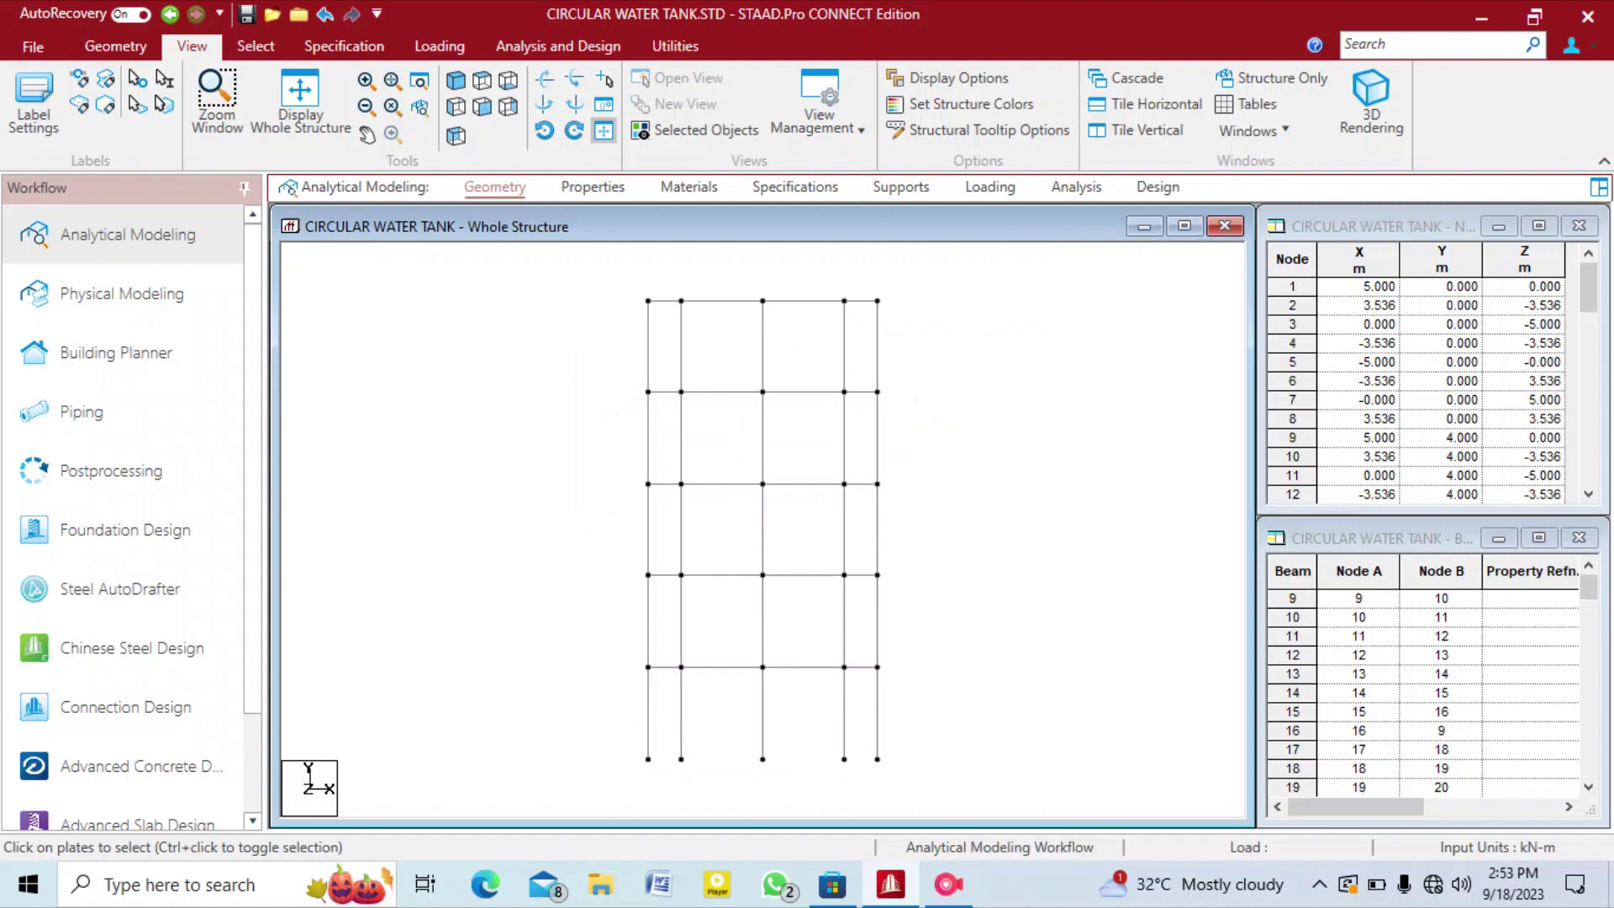
pyautogui.middleClick(911, 527)
pyautogui.click(456, 80)
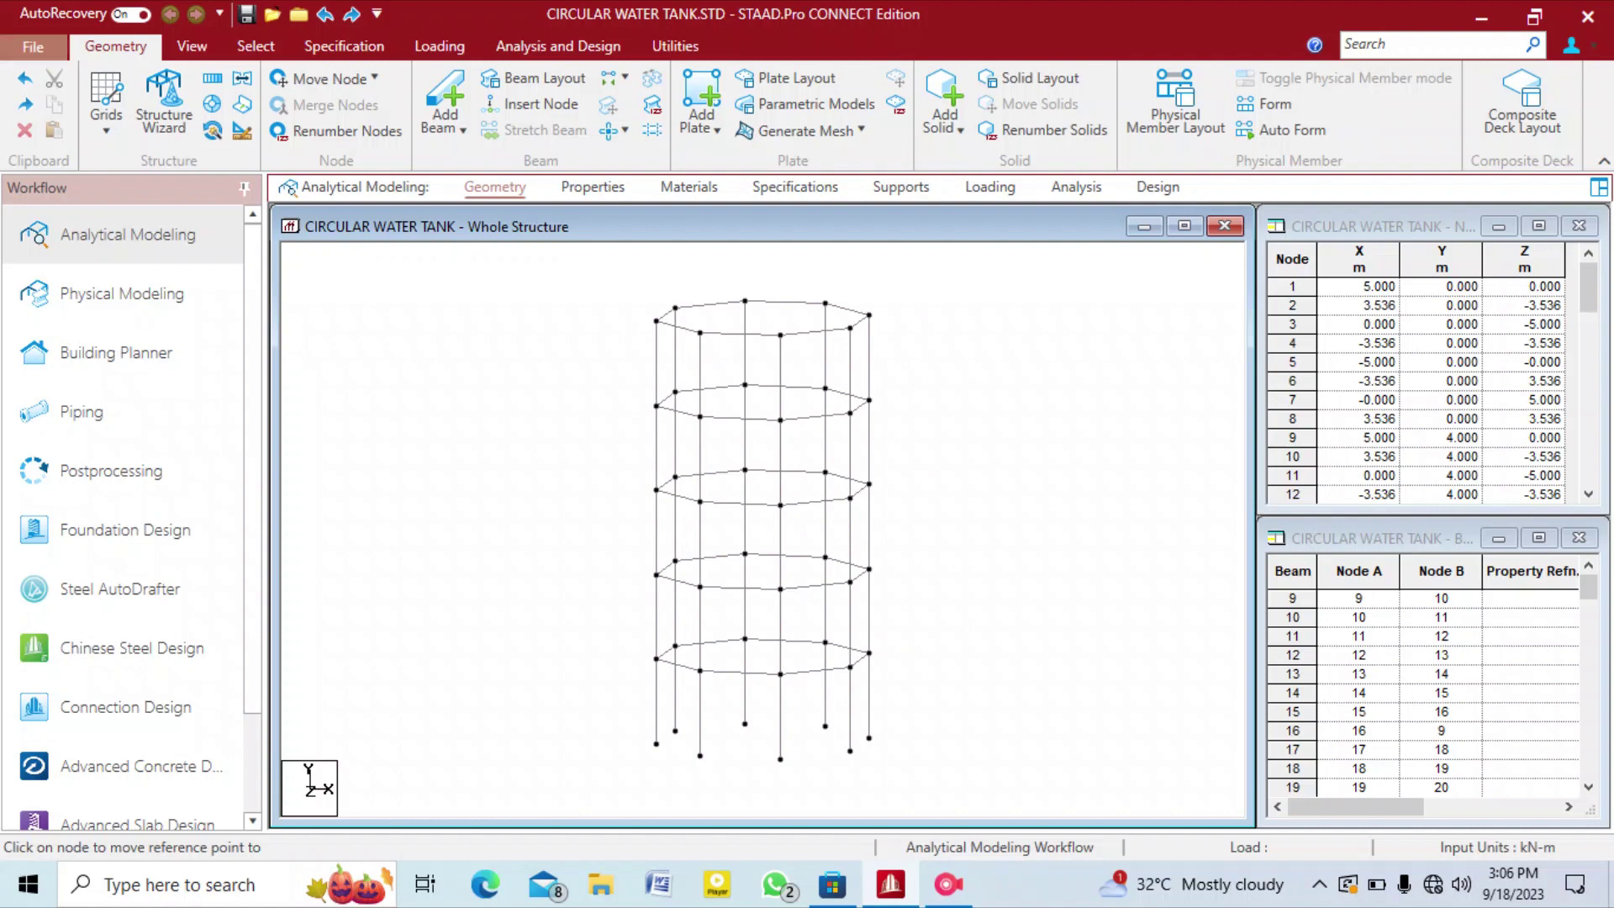
# Open the recent model Mood.STD, saving the changes to CIRCULAR WATER TANK.STD.
pyautogui.click(33, 46)
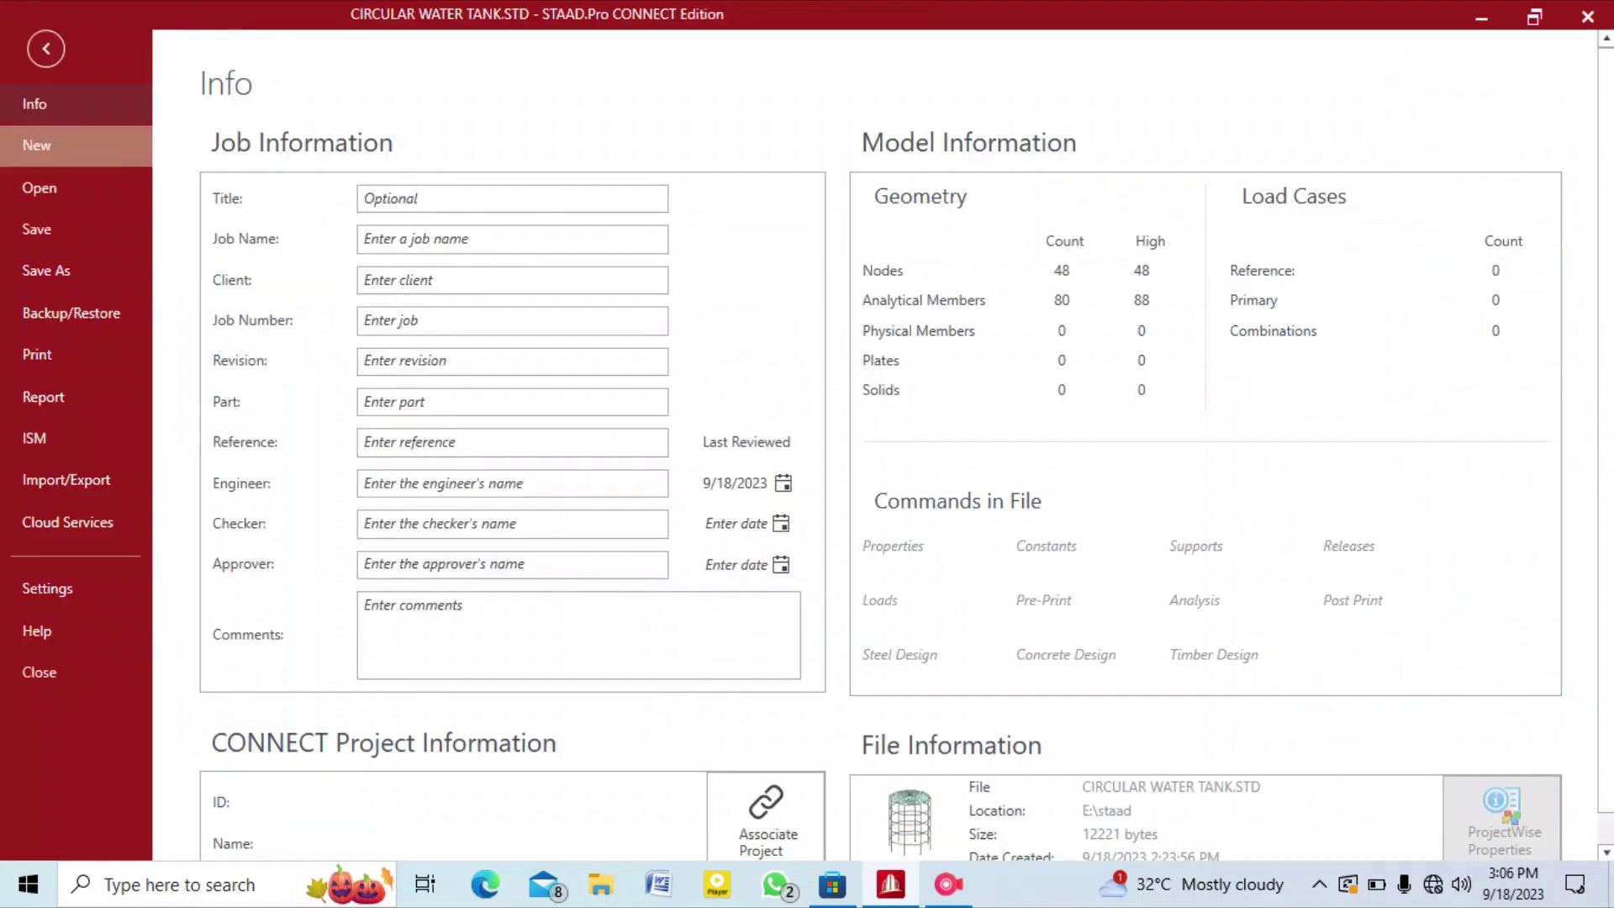
pyautogui.click(39, 187)
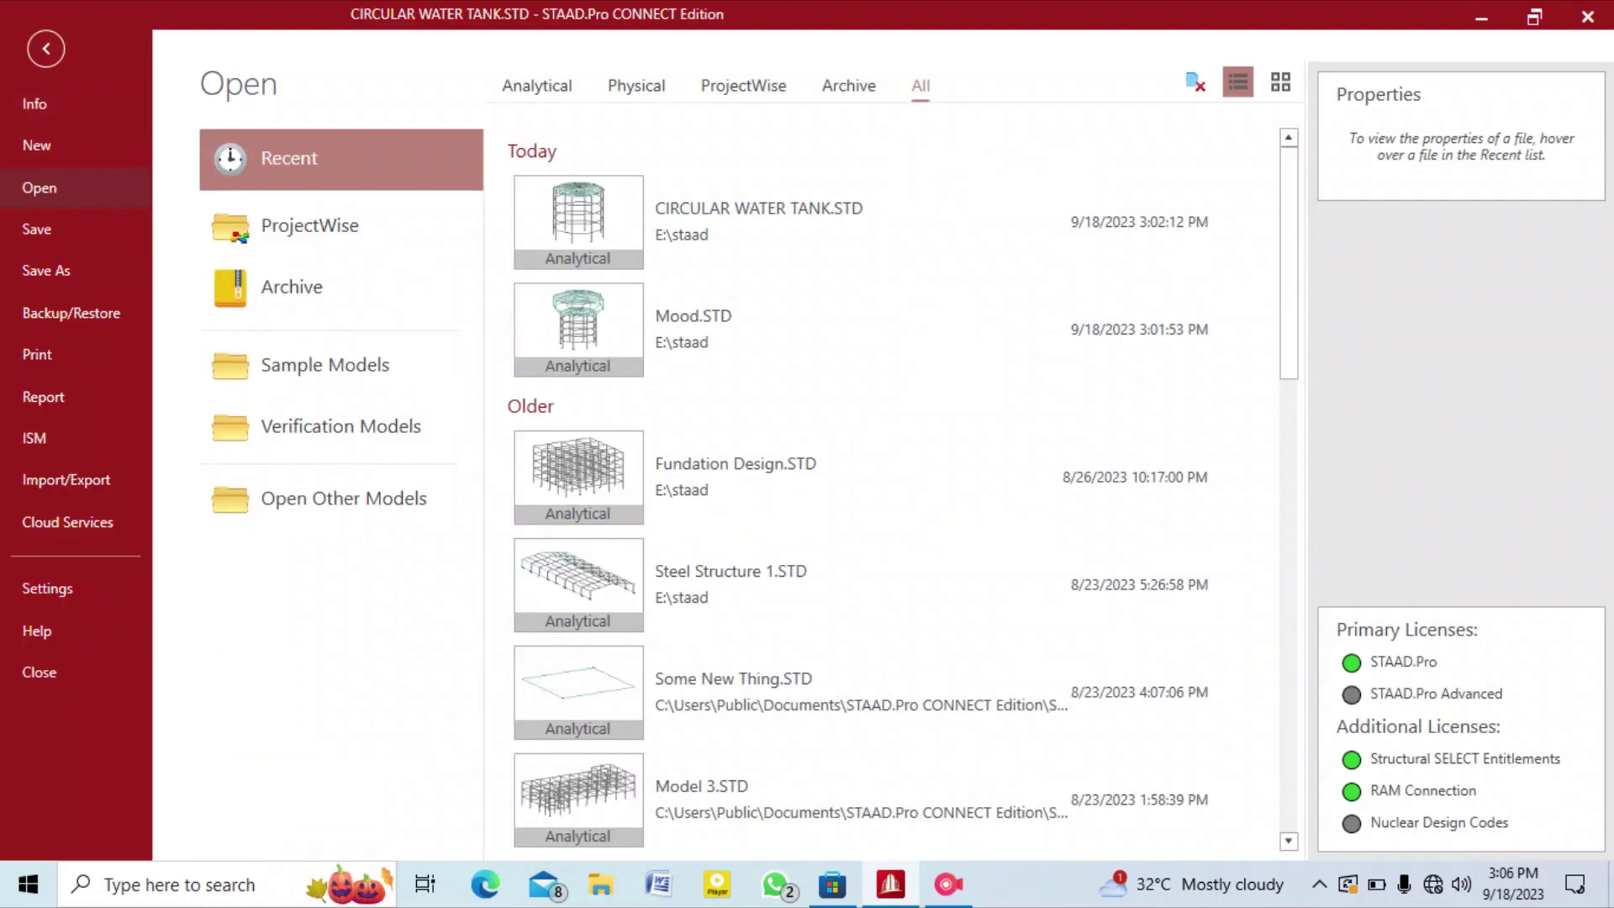
pyautogui.click(689, 360)
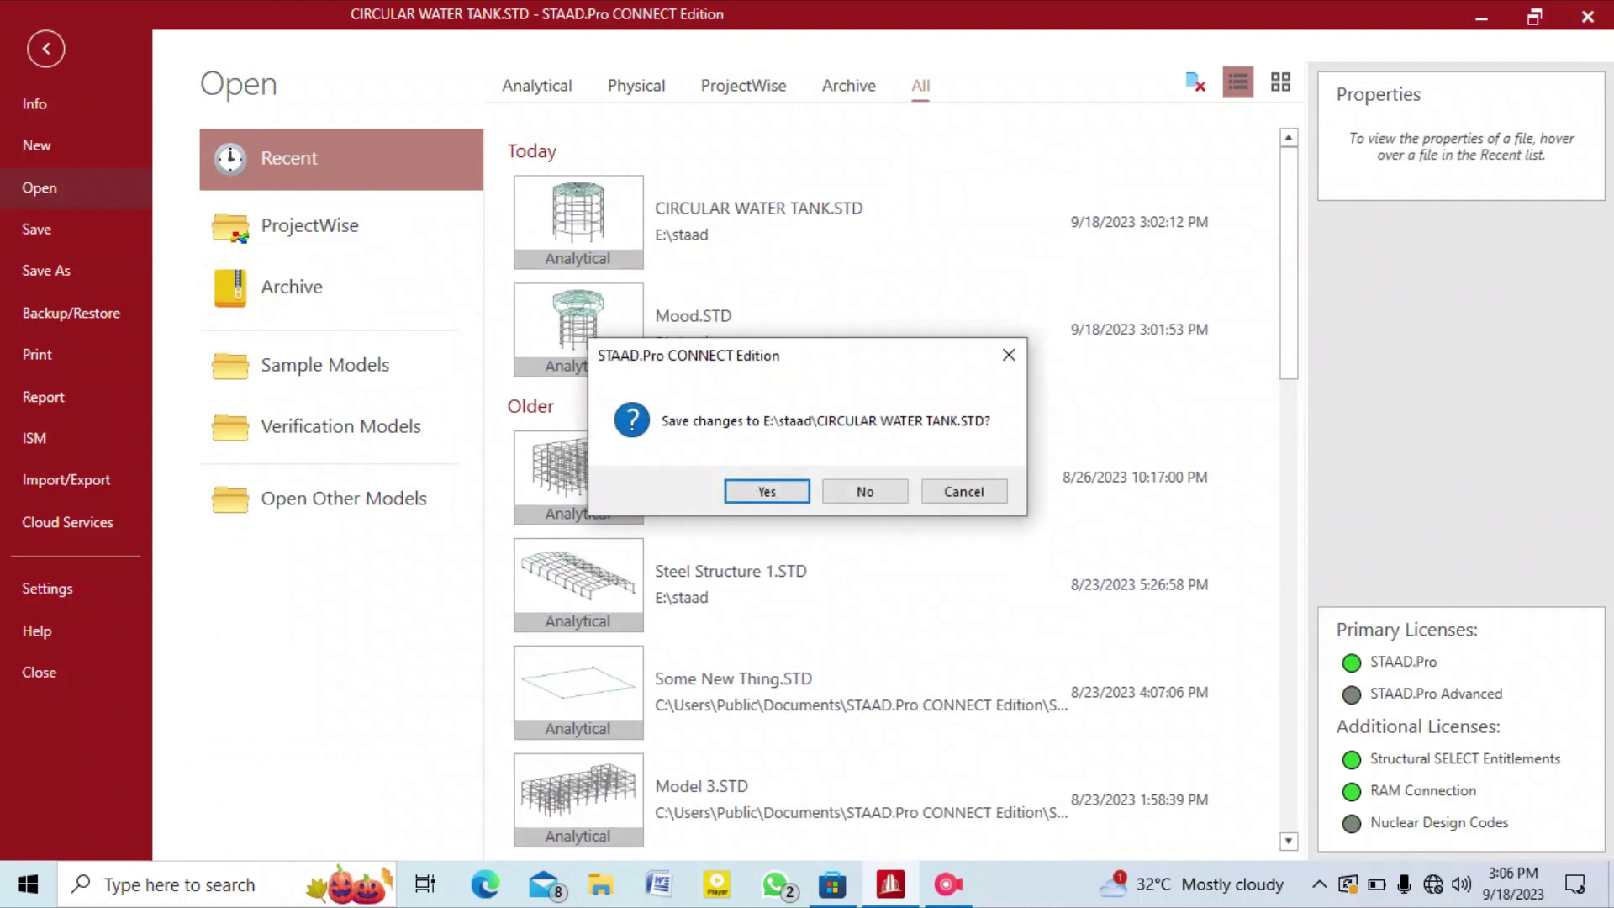
pyautogui.click(765, 491)
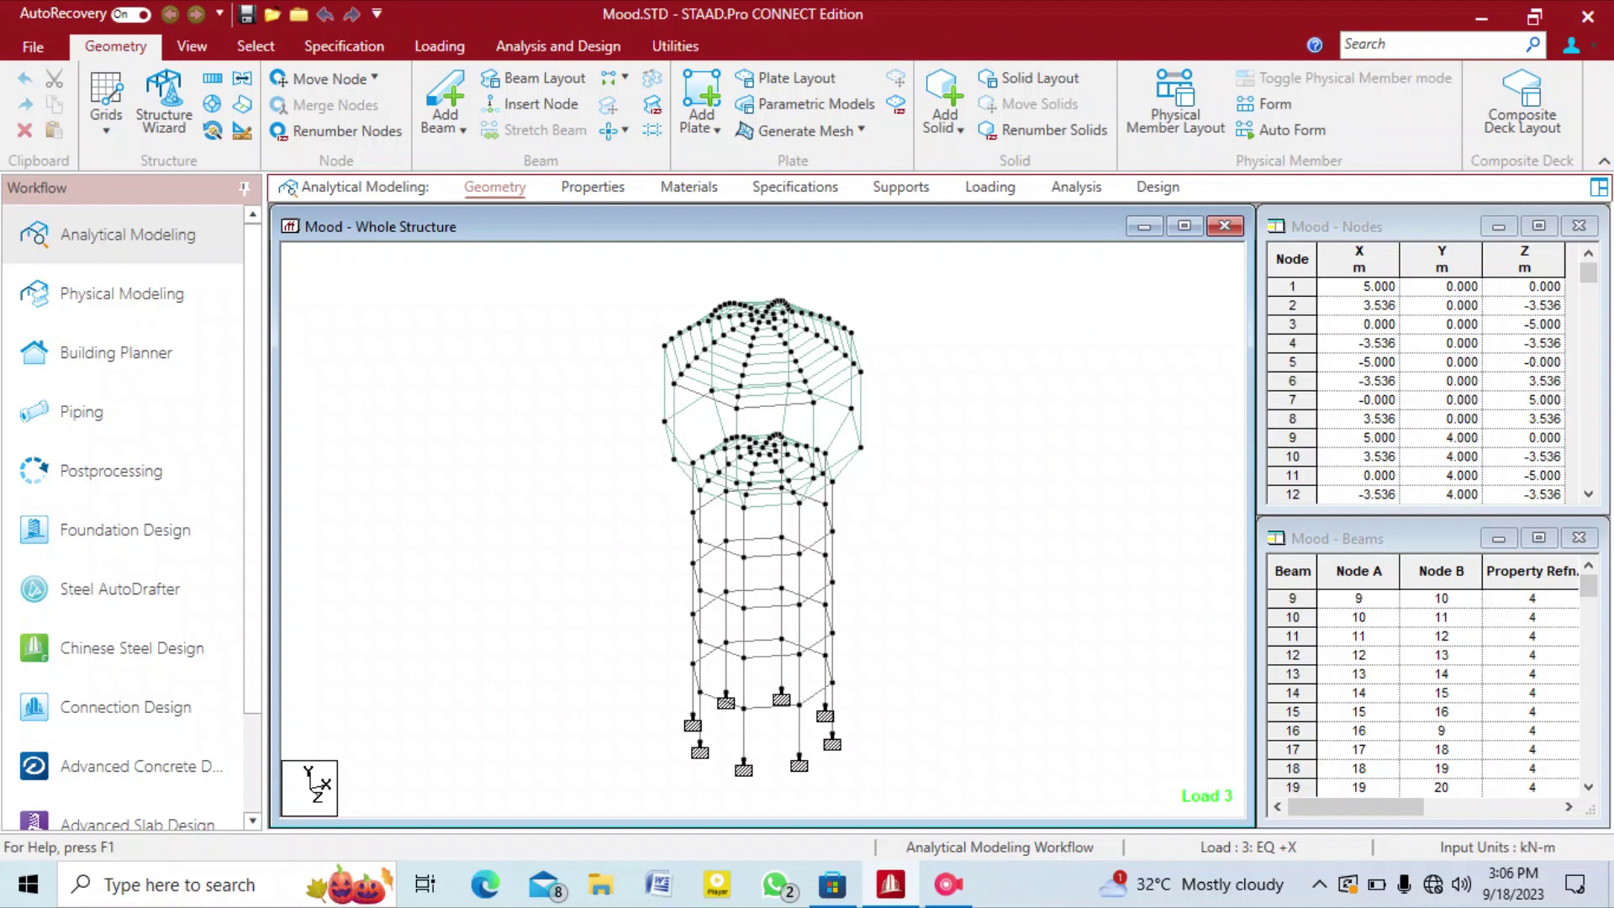
# Examine the finished water tank in a 3D rendering from below, from the side and from above.
pyautogui.rightClick(1059, 239)
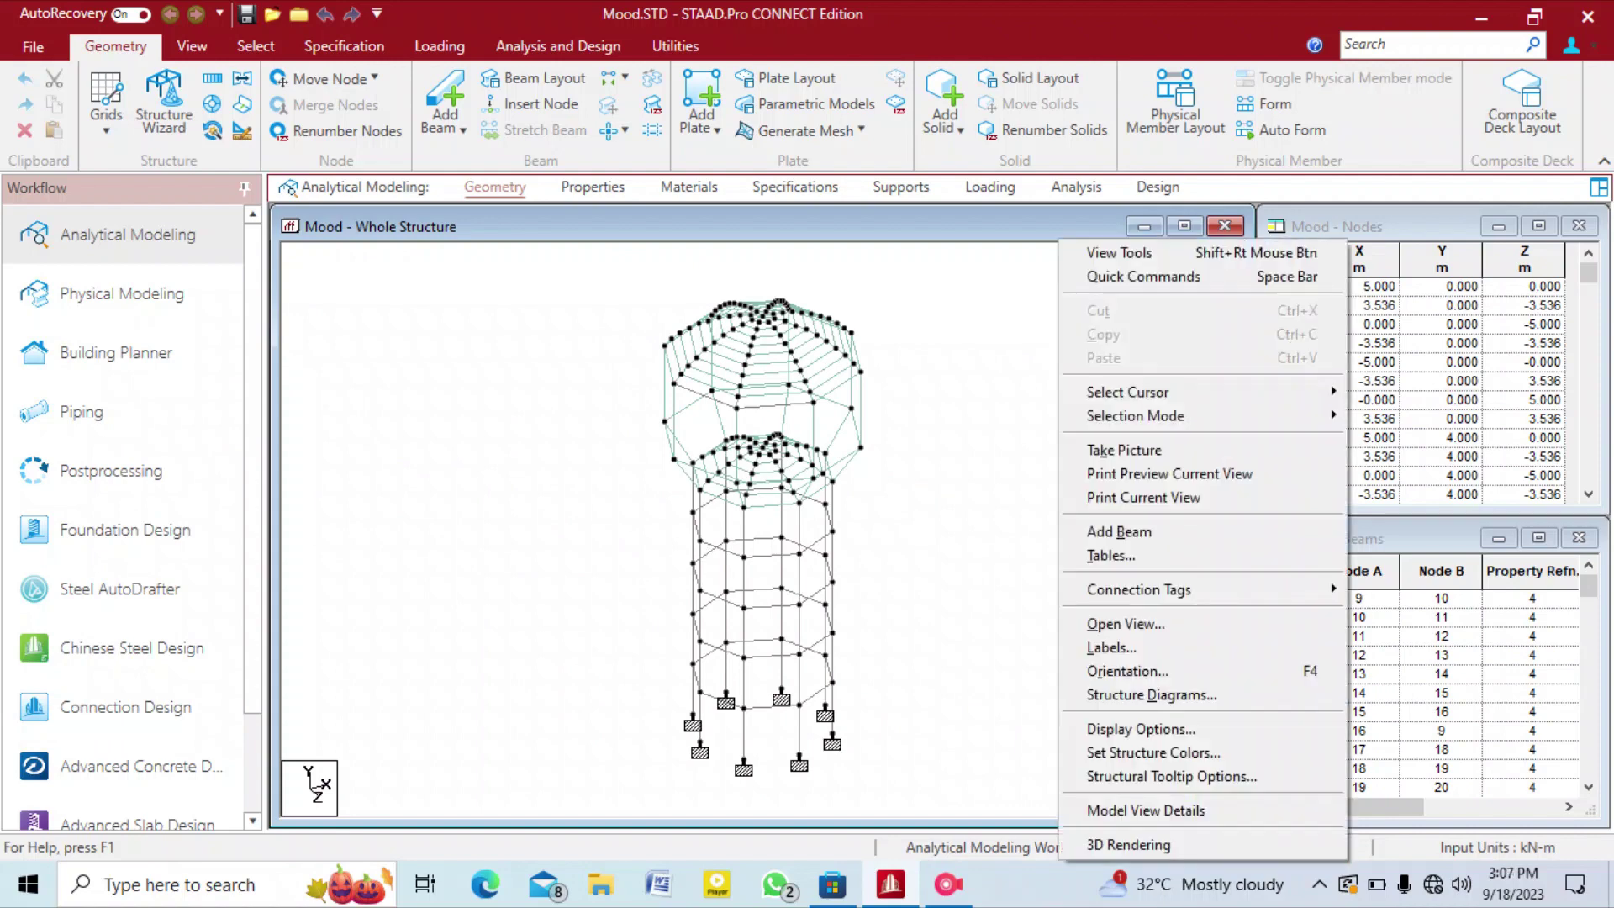
pyautogui.click(1118, 845)
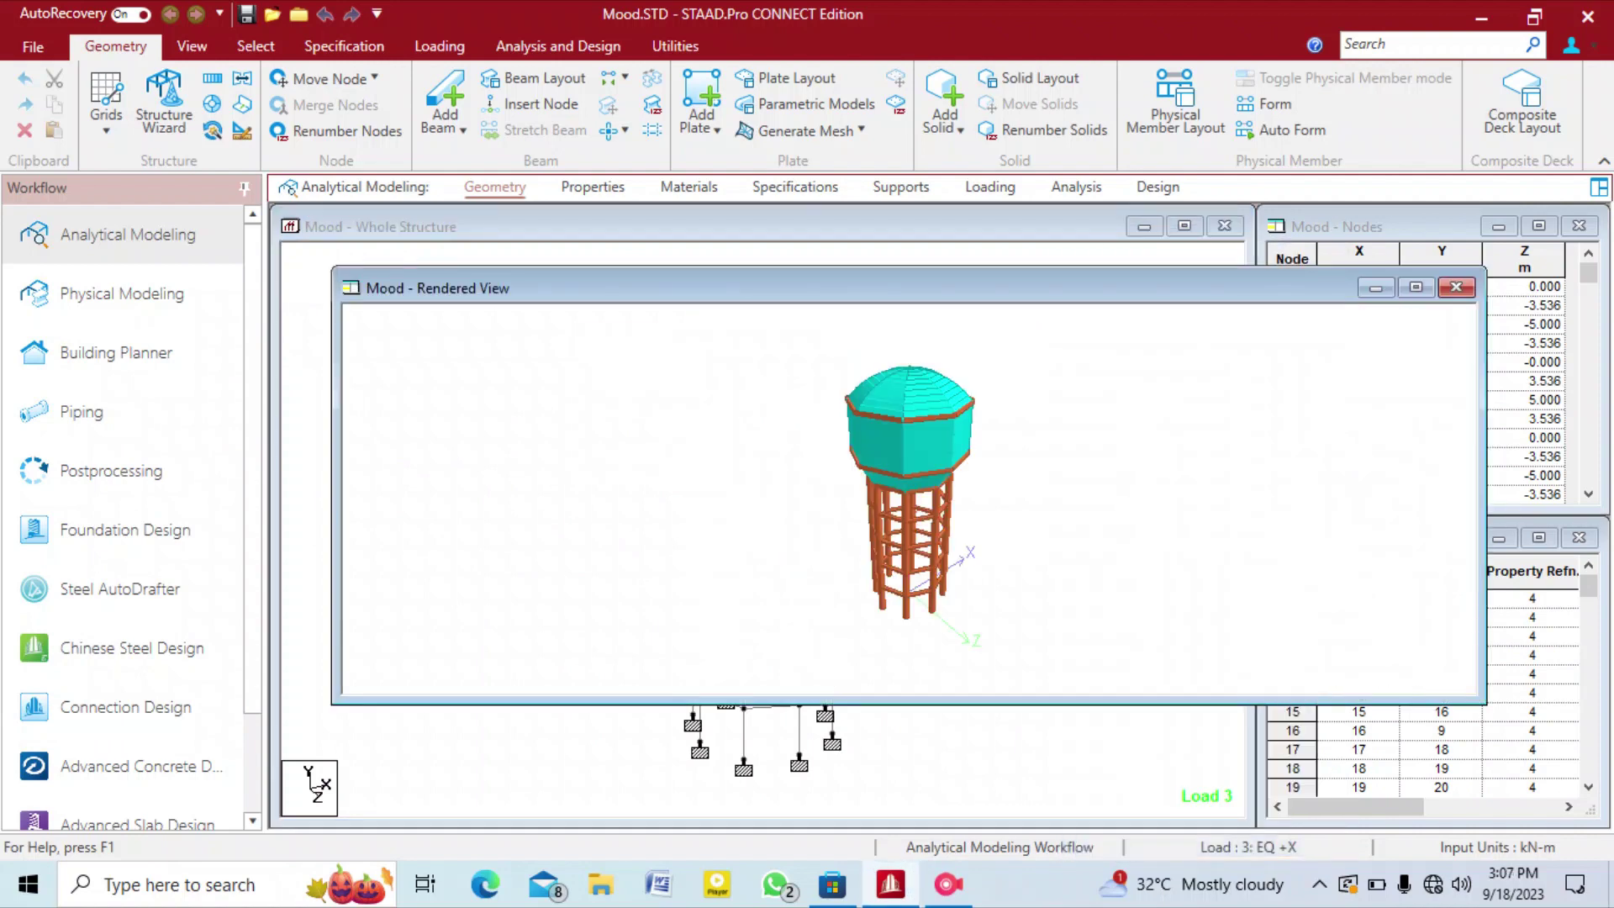
pyautogui.scroll(7, 908, 500)
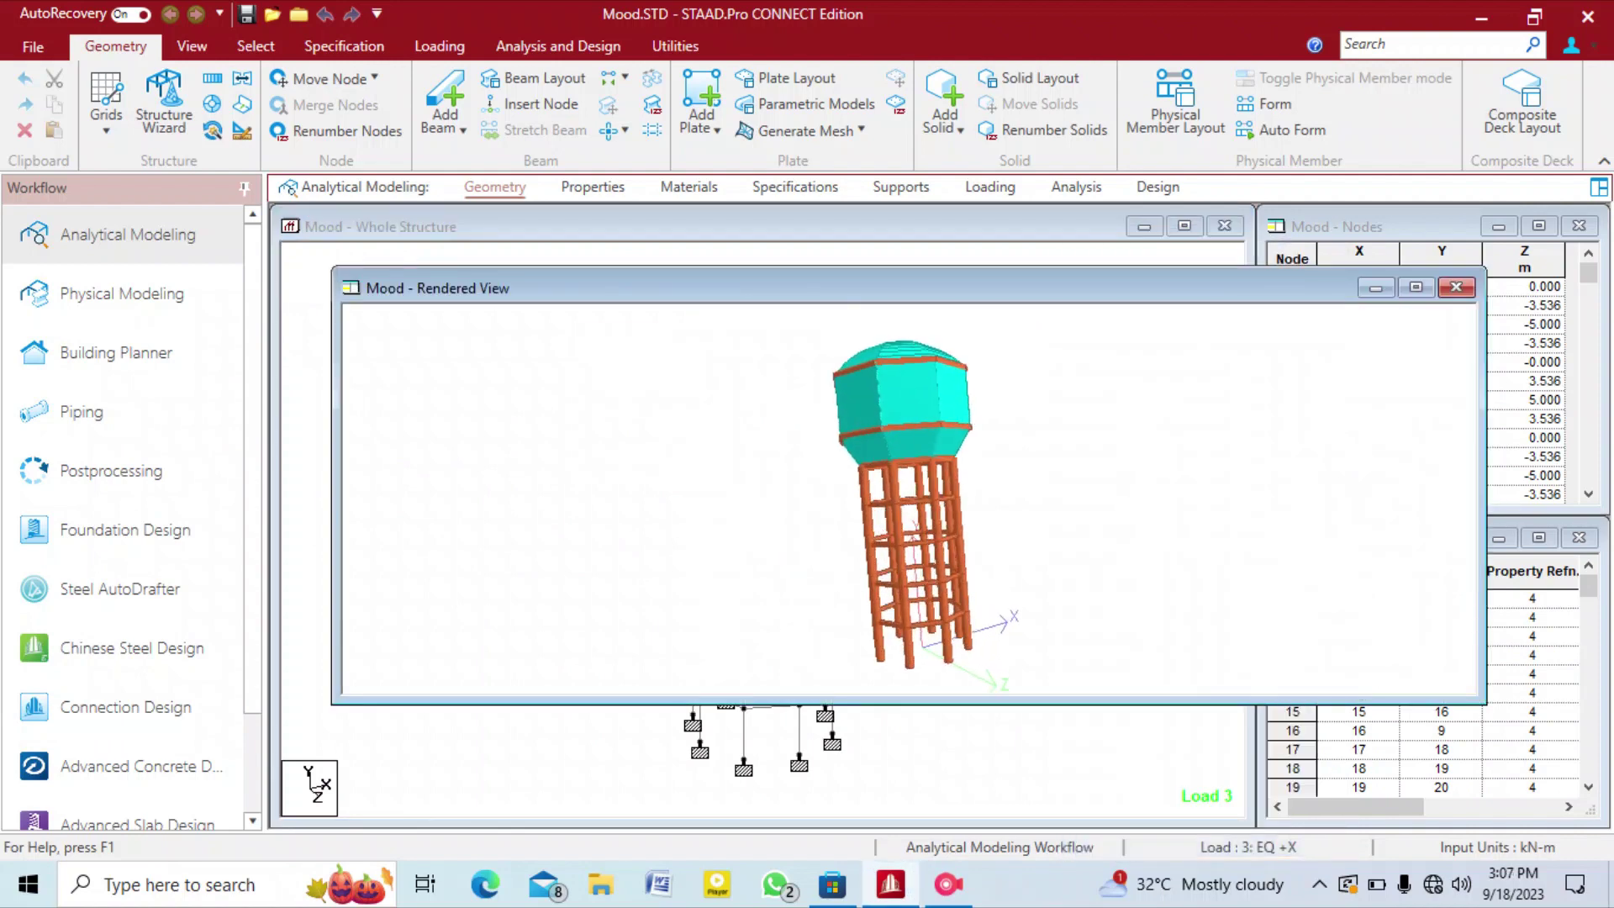
pyautogui.moveTo(909, 546); pyautogui.dragTo(912, 467)
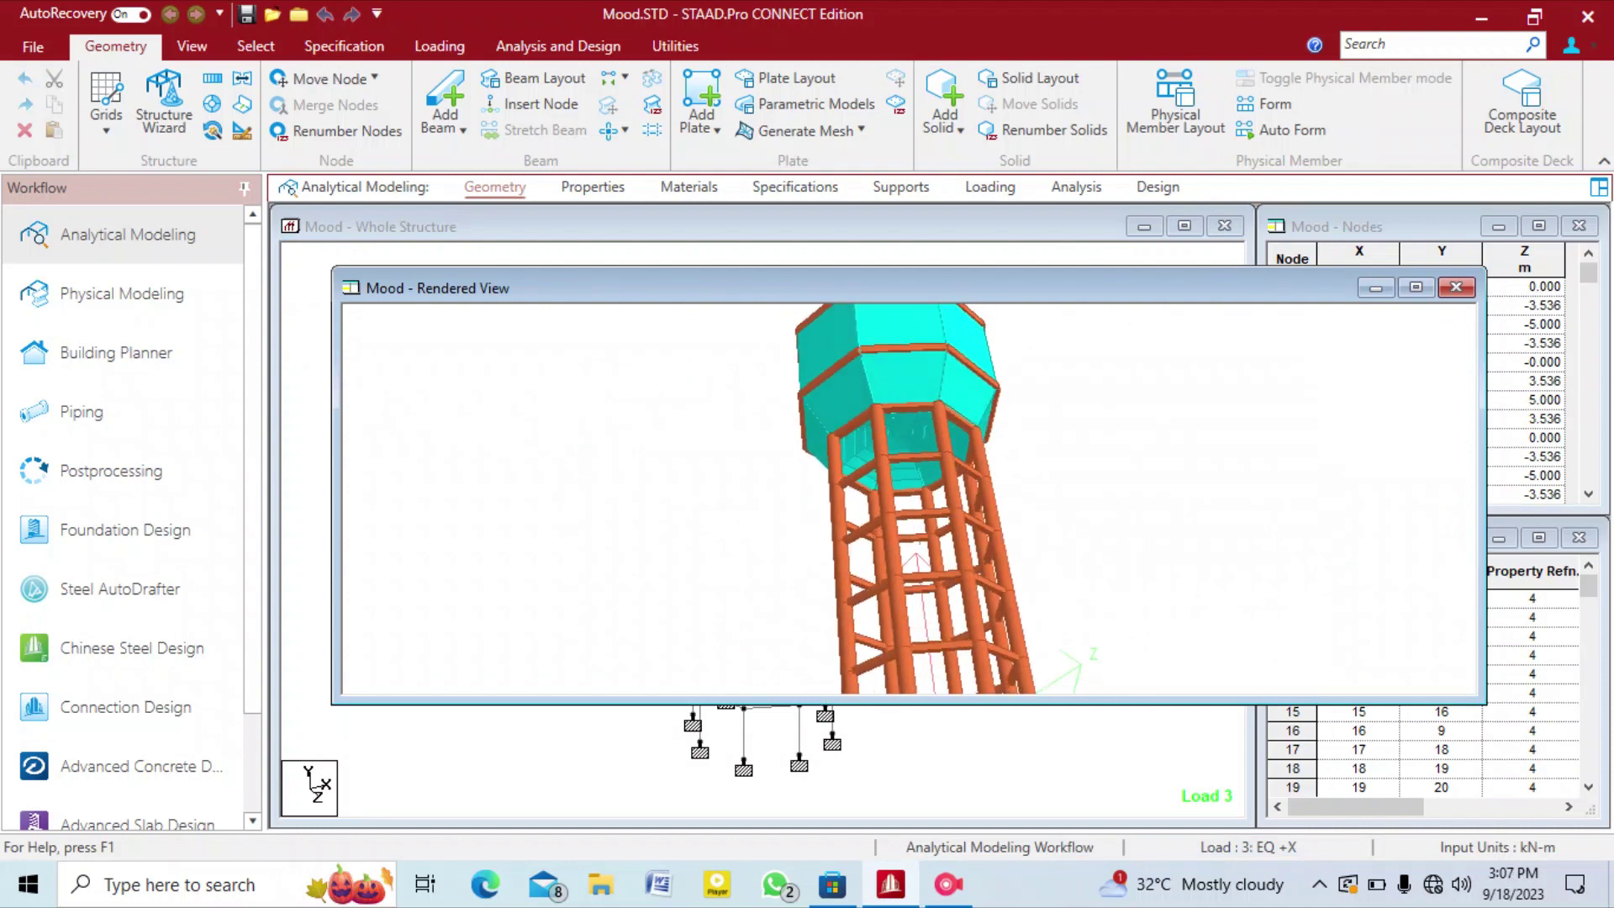
pyautogui.scroll(5, 909, 499)
pyautogui.moveTo(909, 499); pyautogui.dragTo(923, 549)
pyautogui.scroll(-3, 909, 499)
pyautogui.scroll(-4, 908, 499)
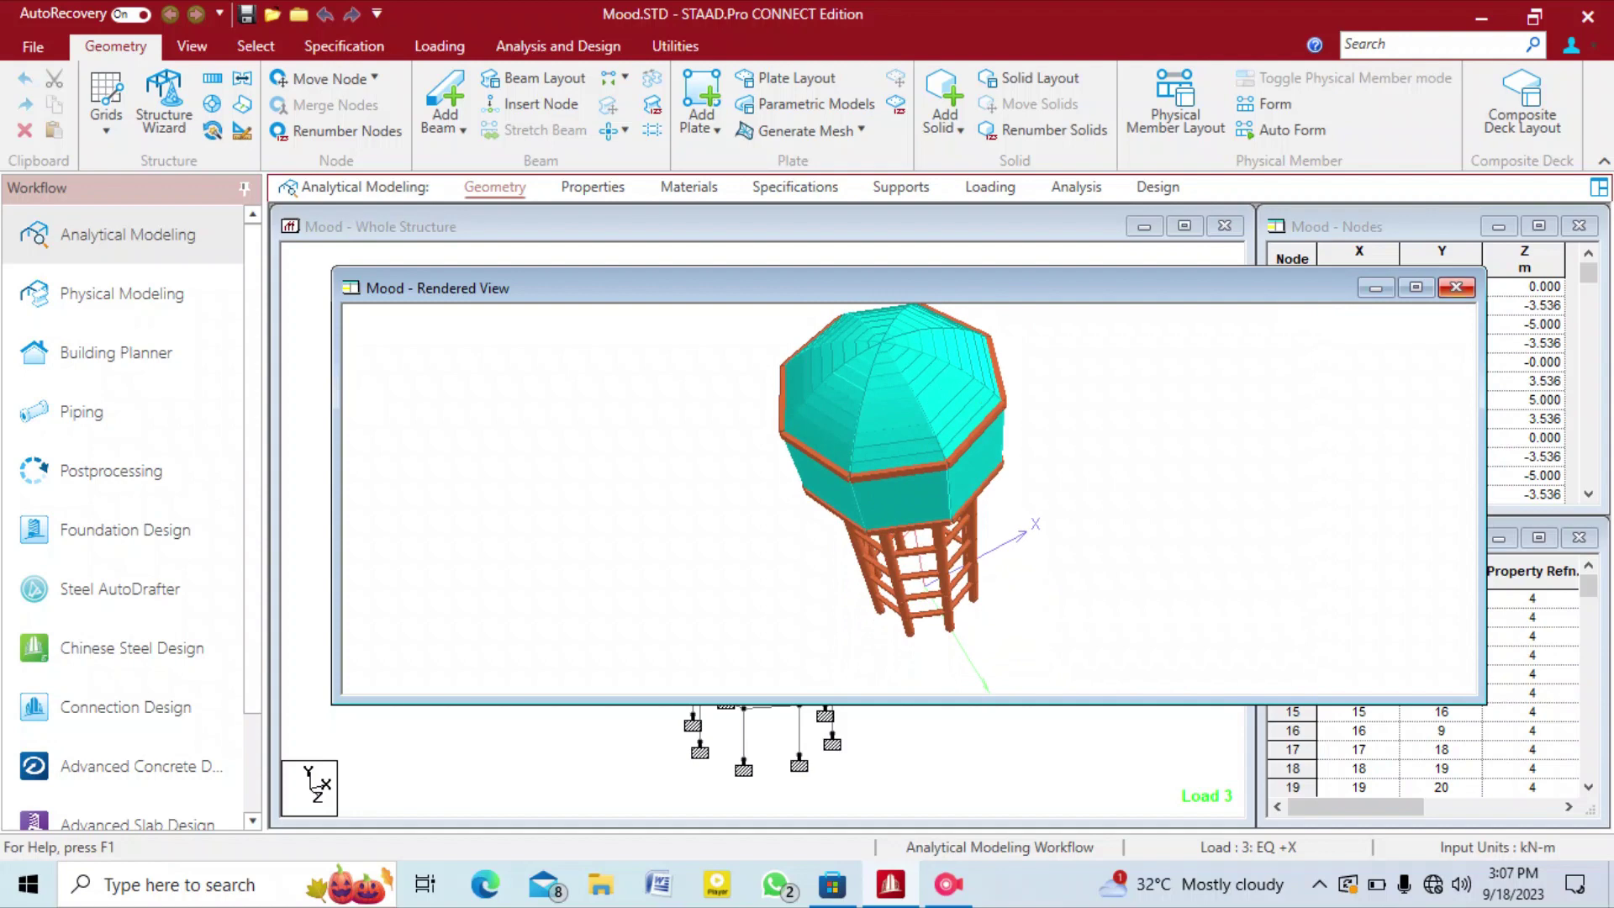
# Close the rendered view and reopen CIRCULAR WATER TANK.STD.
pyautogui.click(1456, 288)
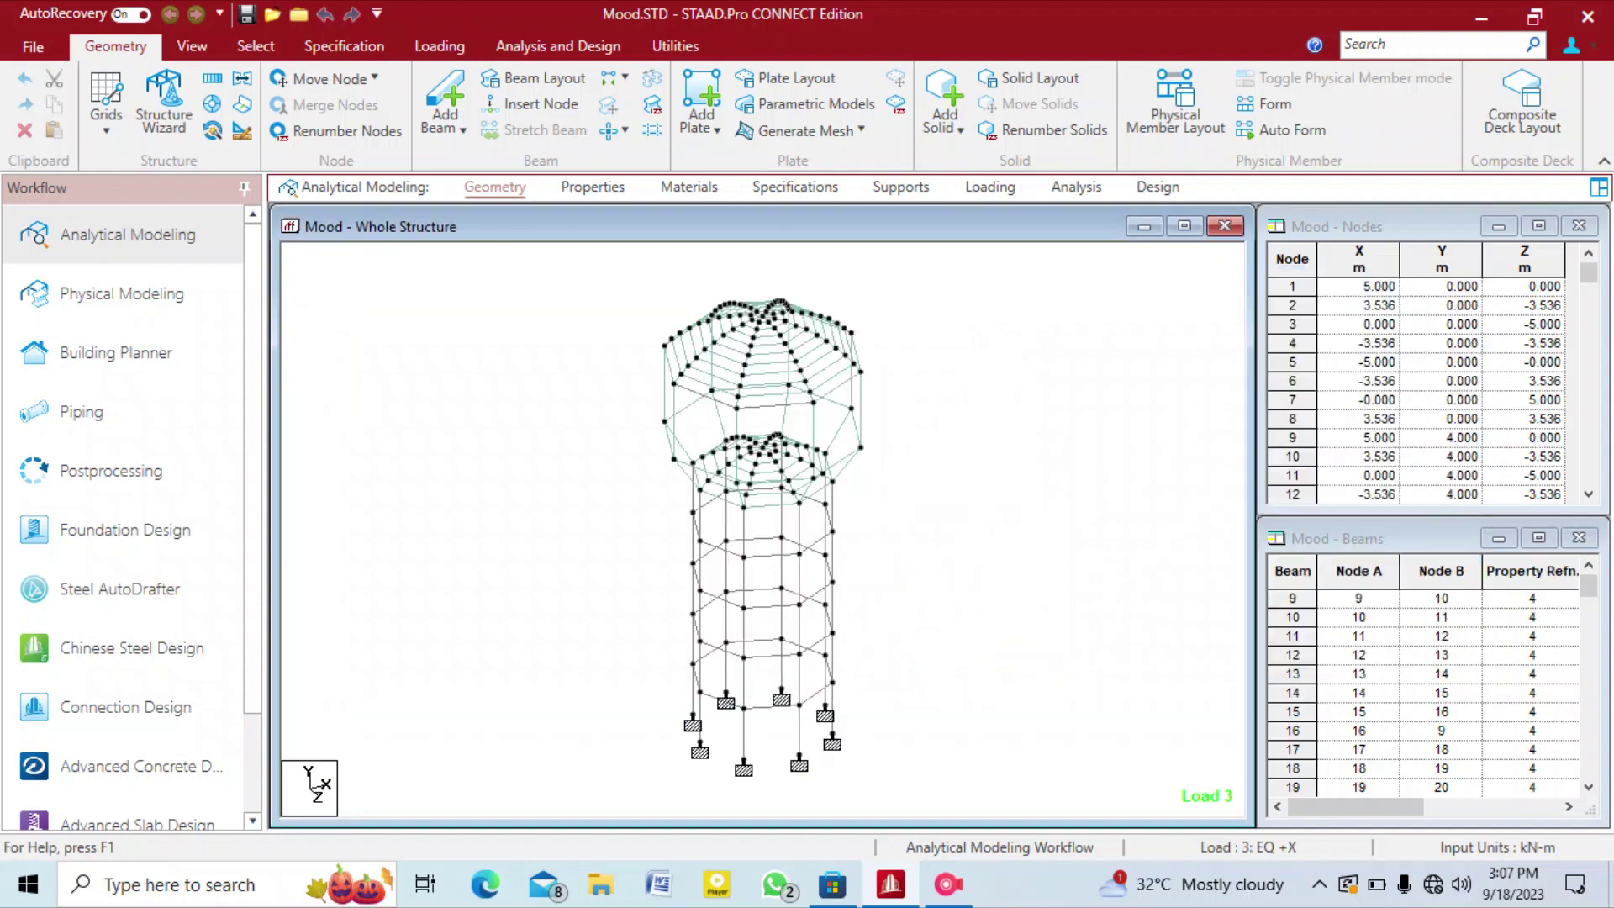
pyautogui.click(32, 46)
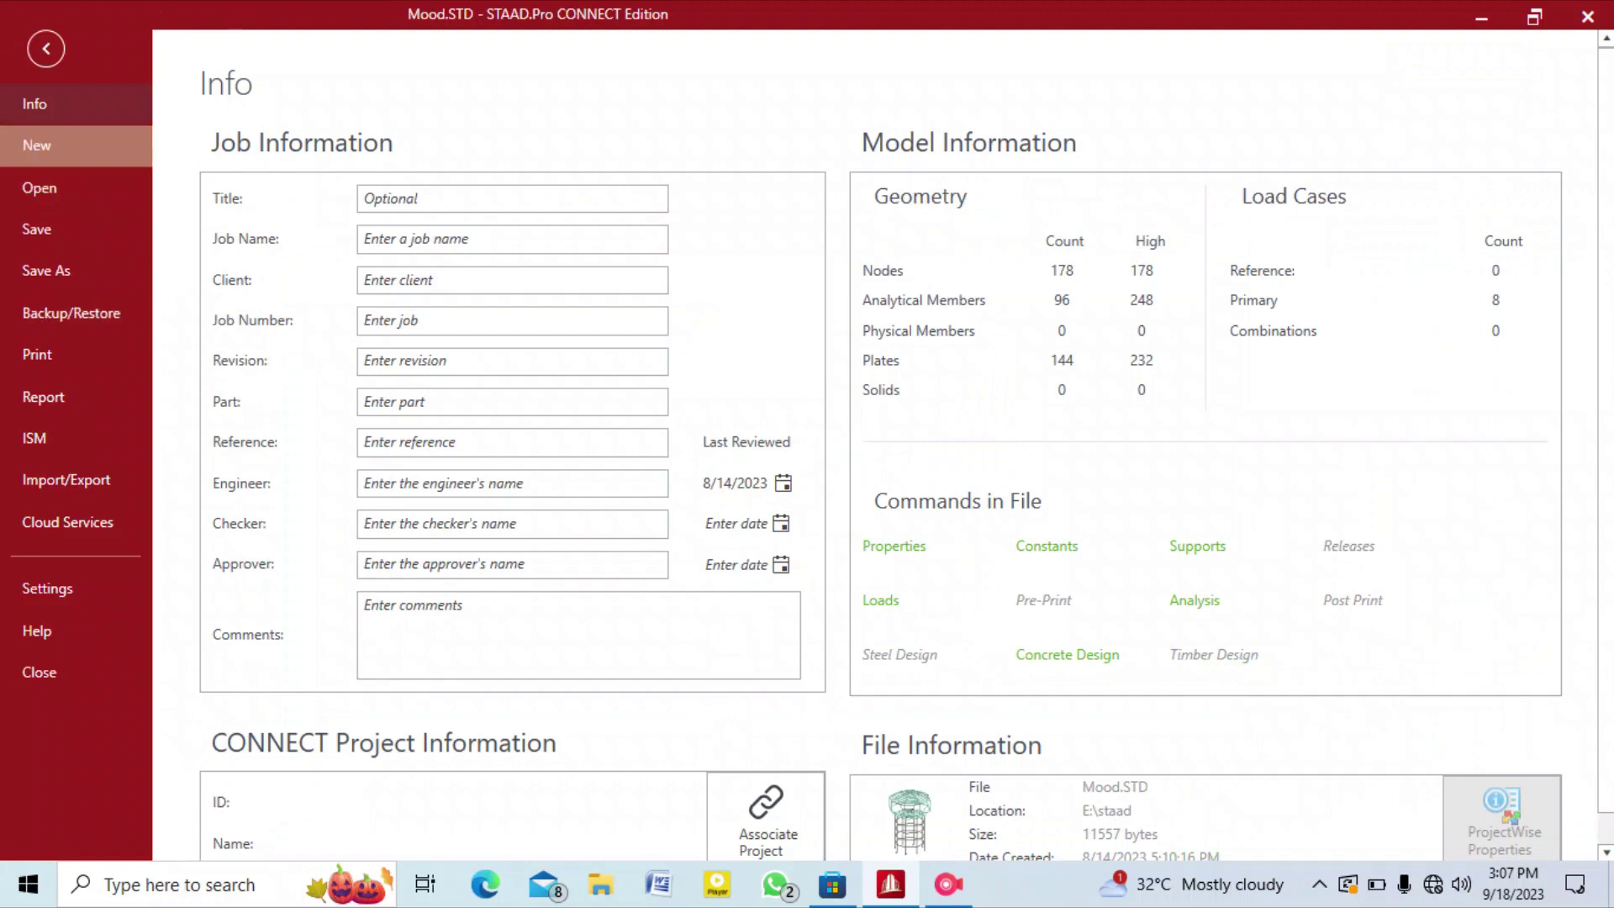
pyautogui.click(40, 187)
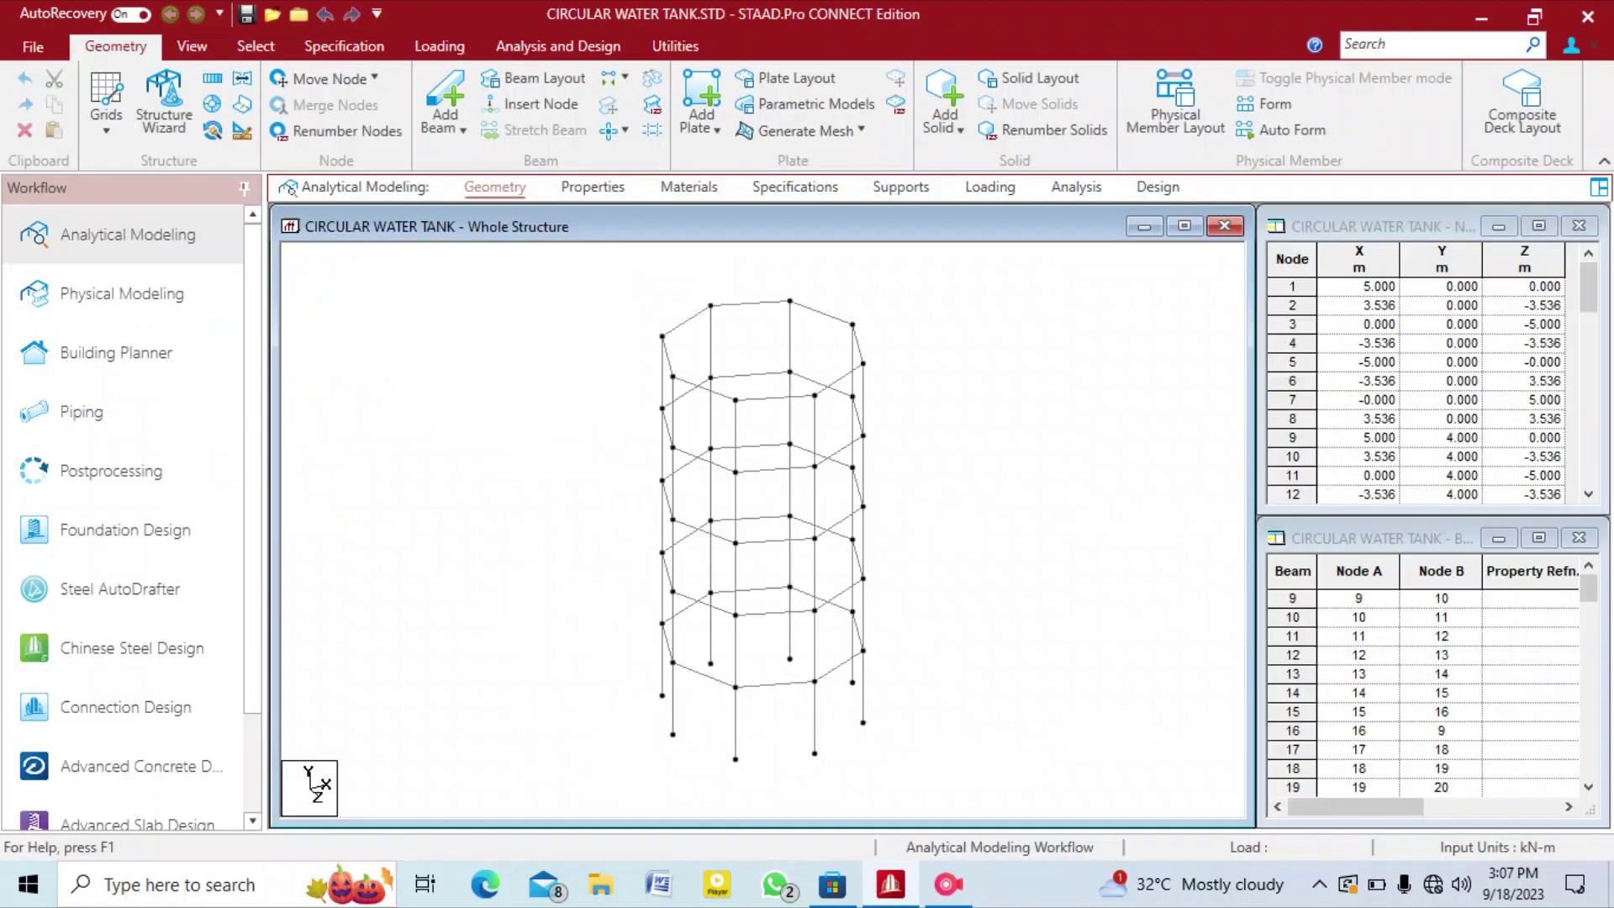
# Start the Structure Wizard and set its input units to meters.
pyautogui.click(164, 105)
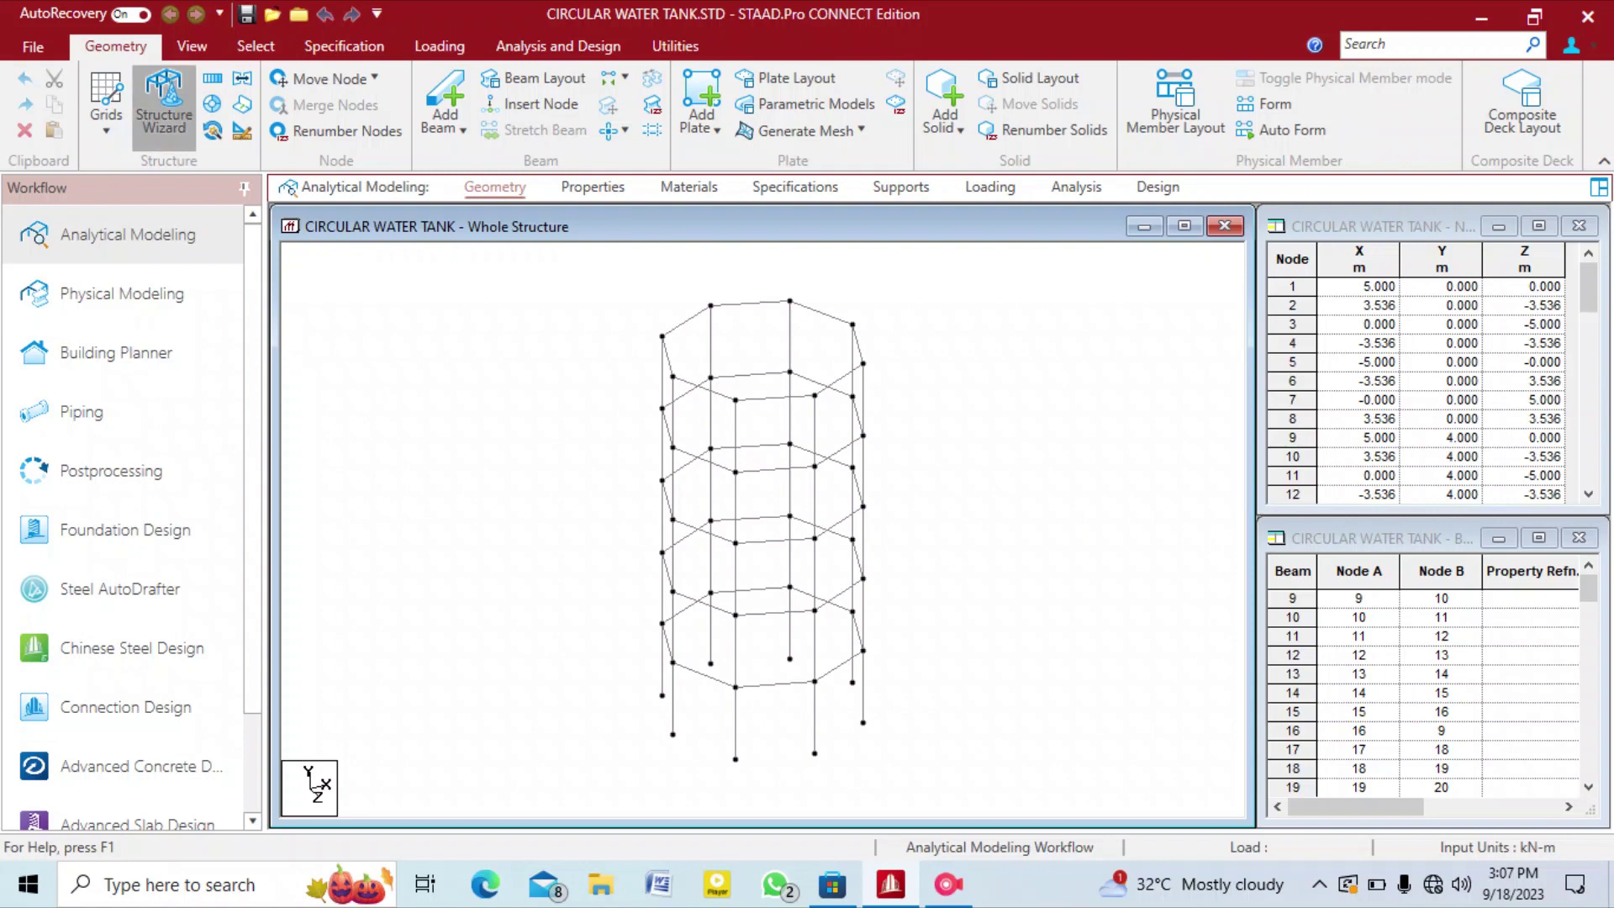
pyautogui.click(182, 202)
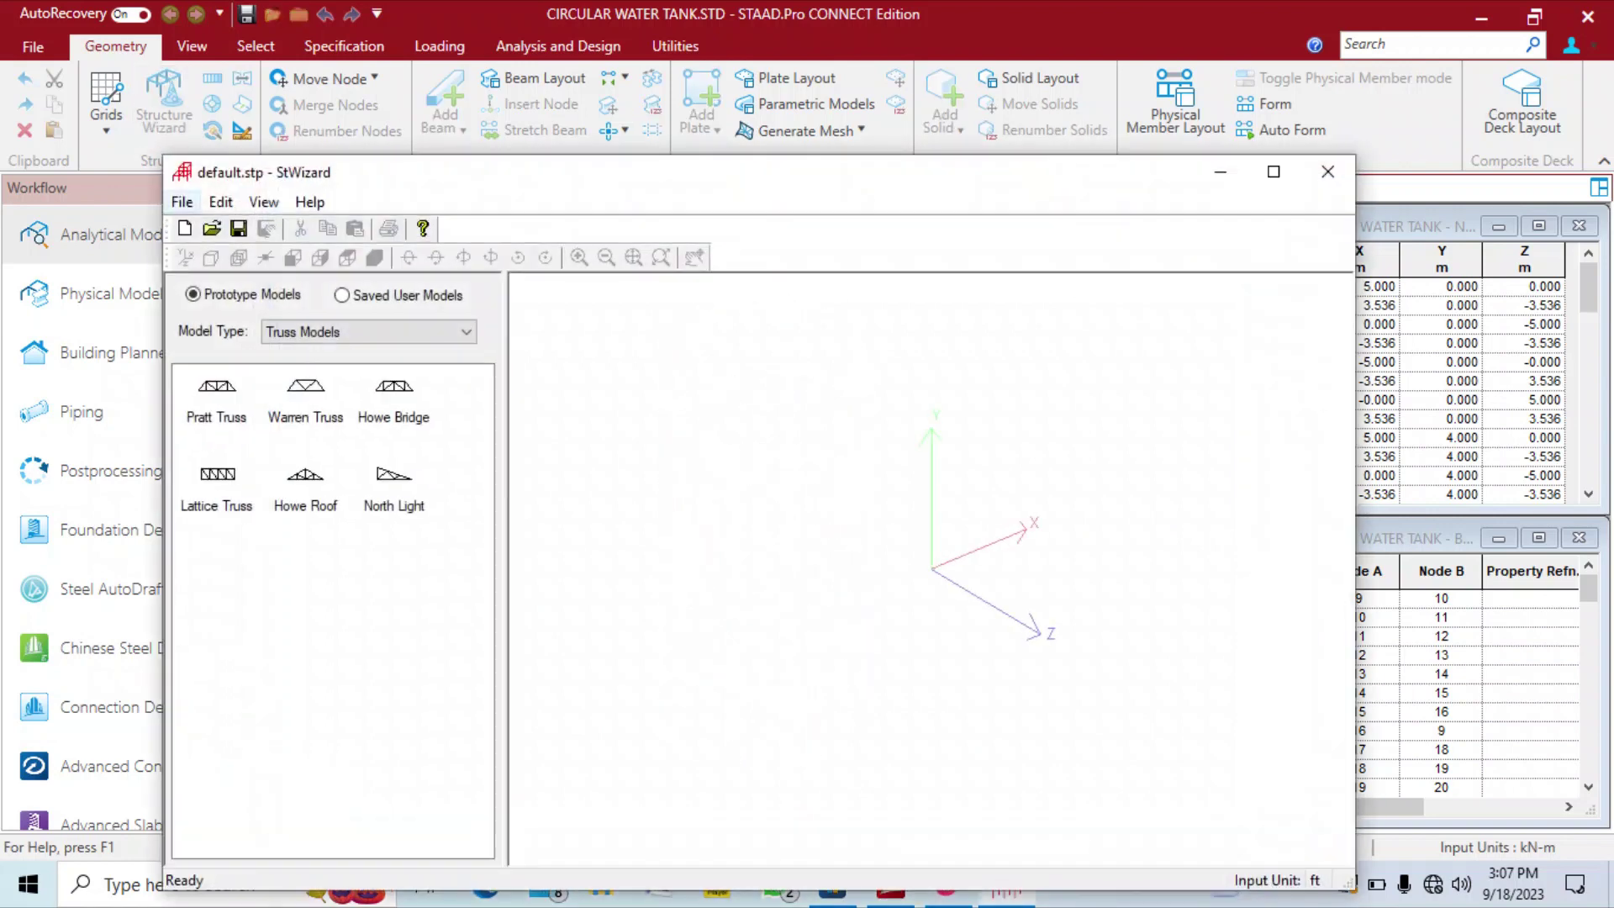
pyautogui.click(240, 342)
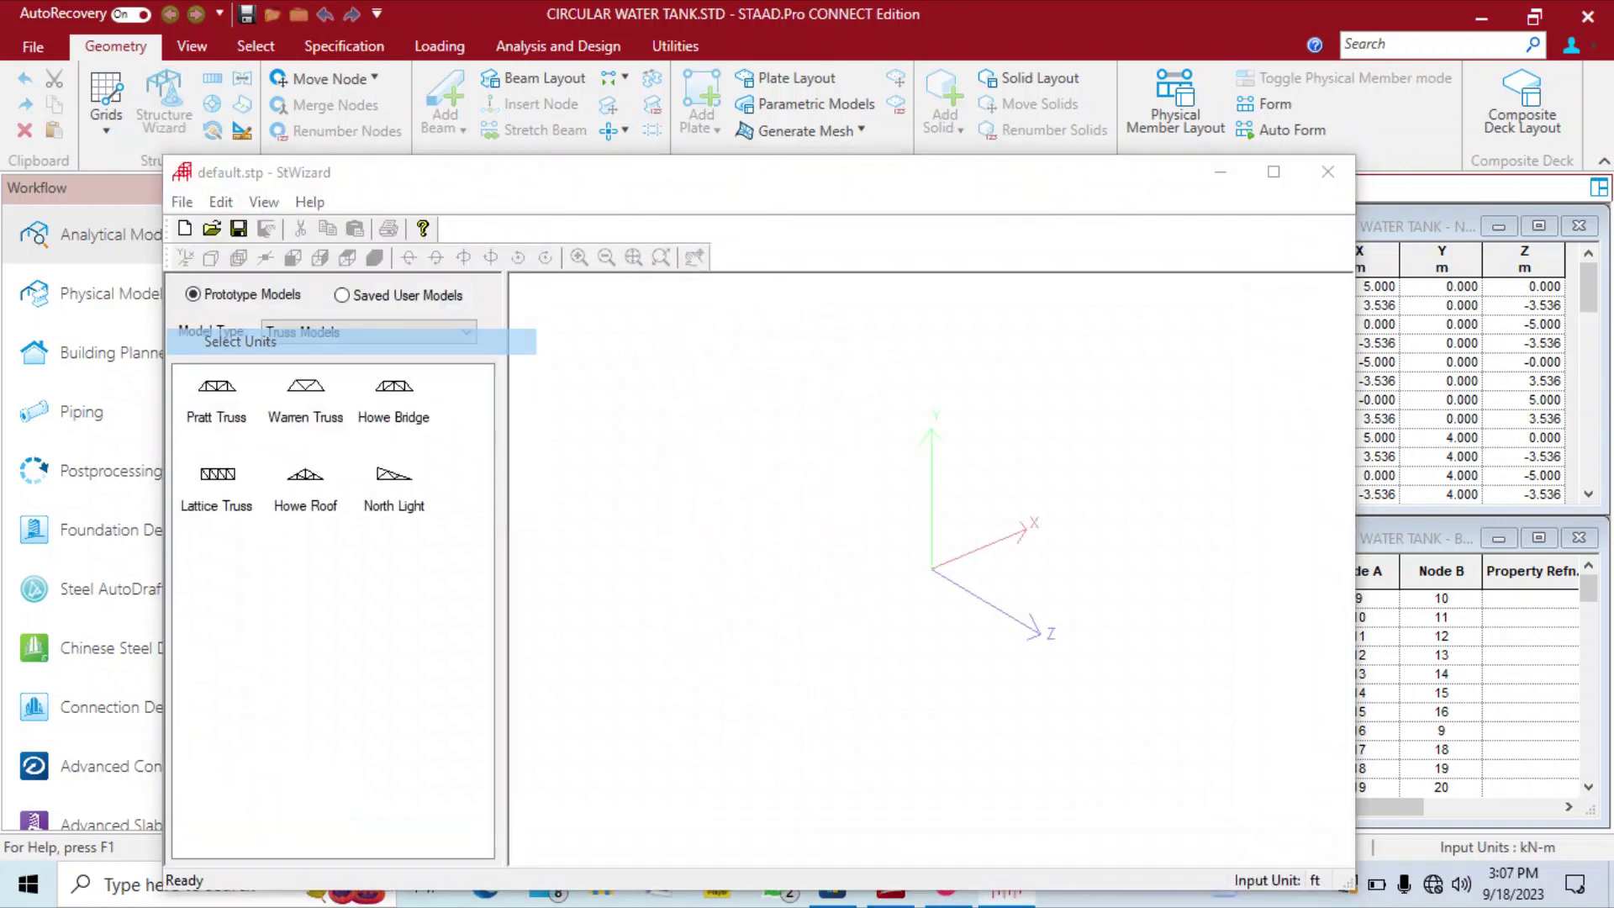
pyautogui.click(779, 471)
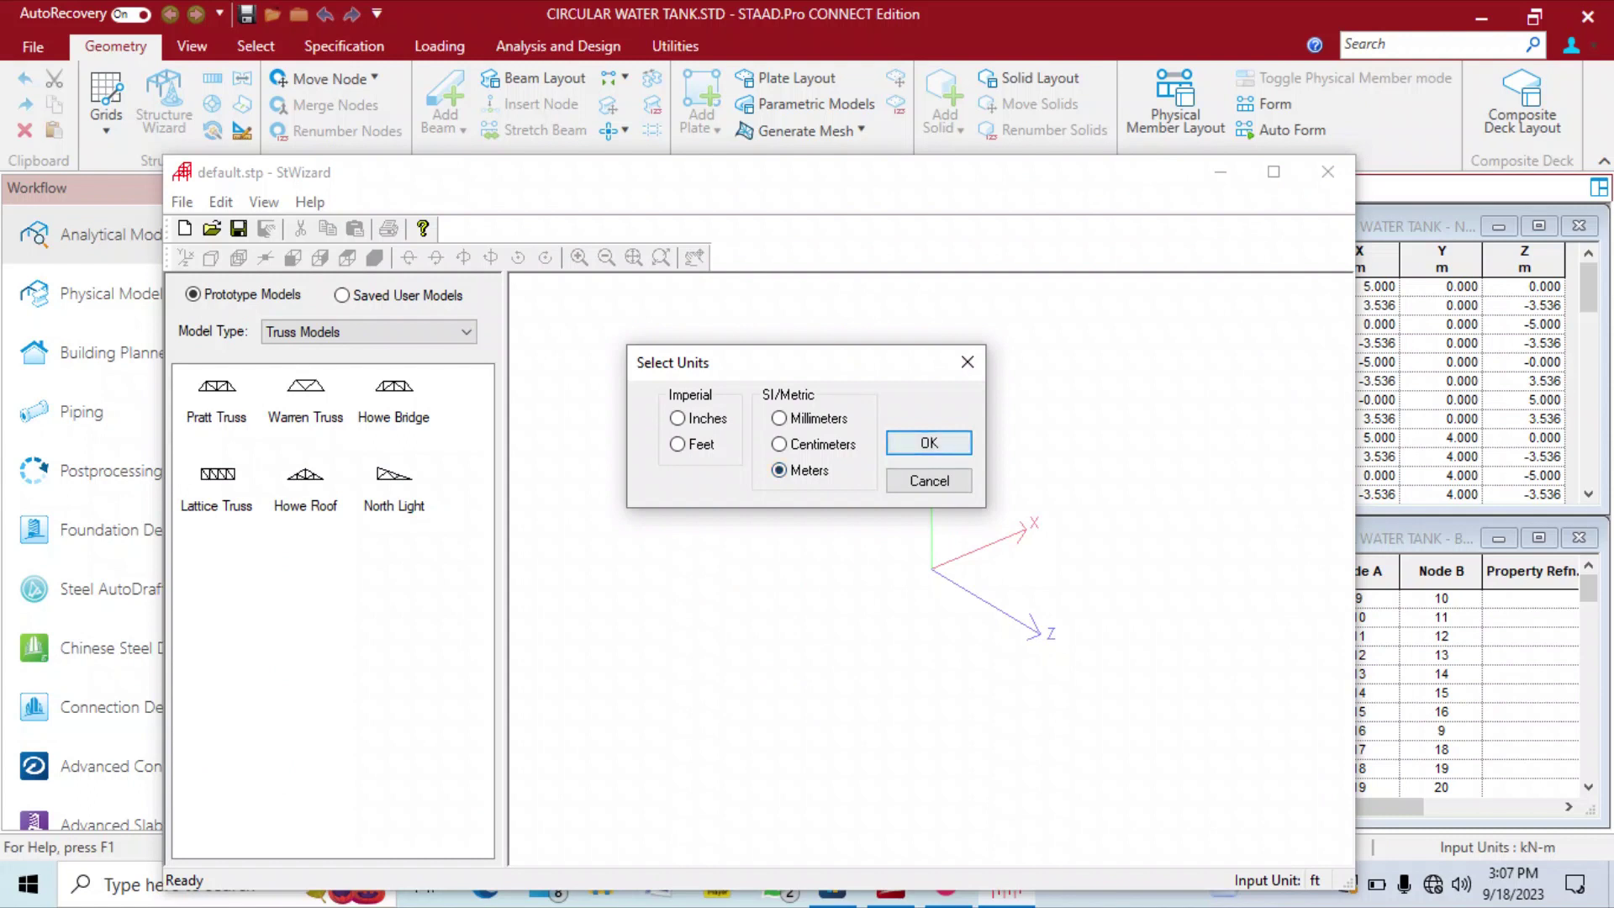
pyautogui.click(929, 443)
# Start a Spherical Surface prototype from the Surface/Plate Models.
pyautogui.click(369, 332)
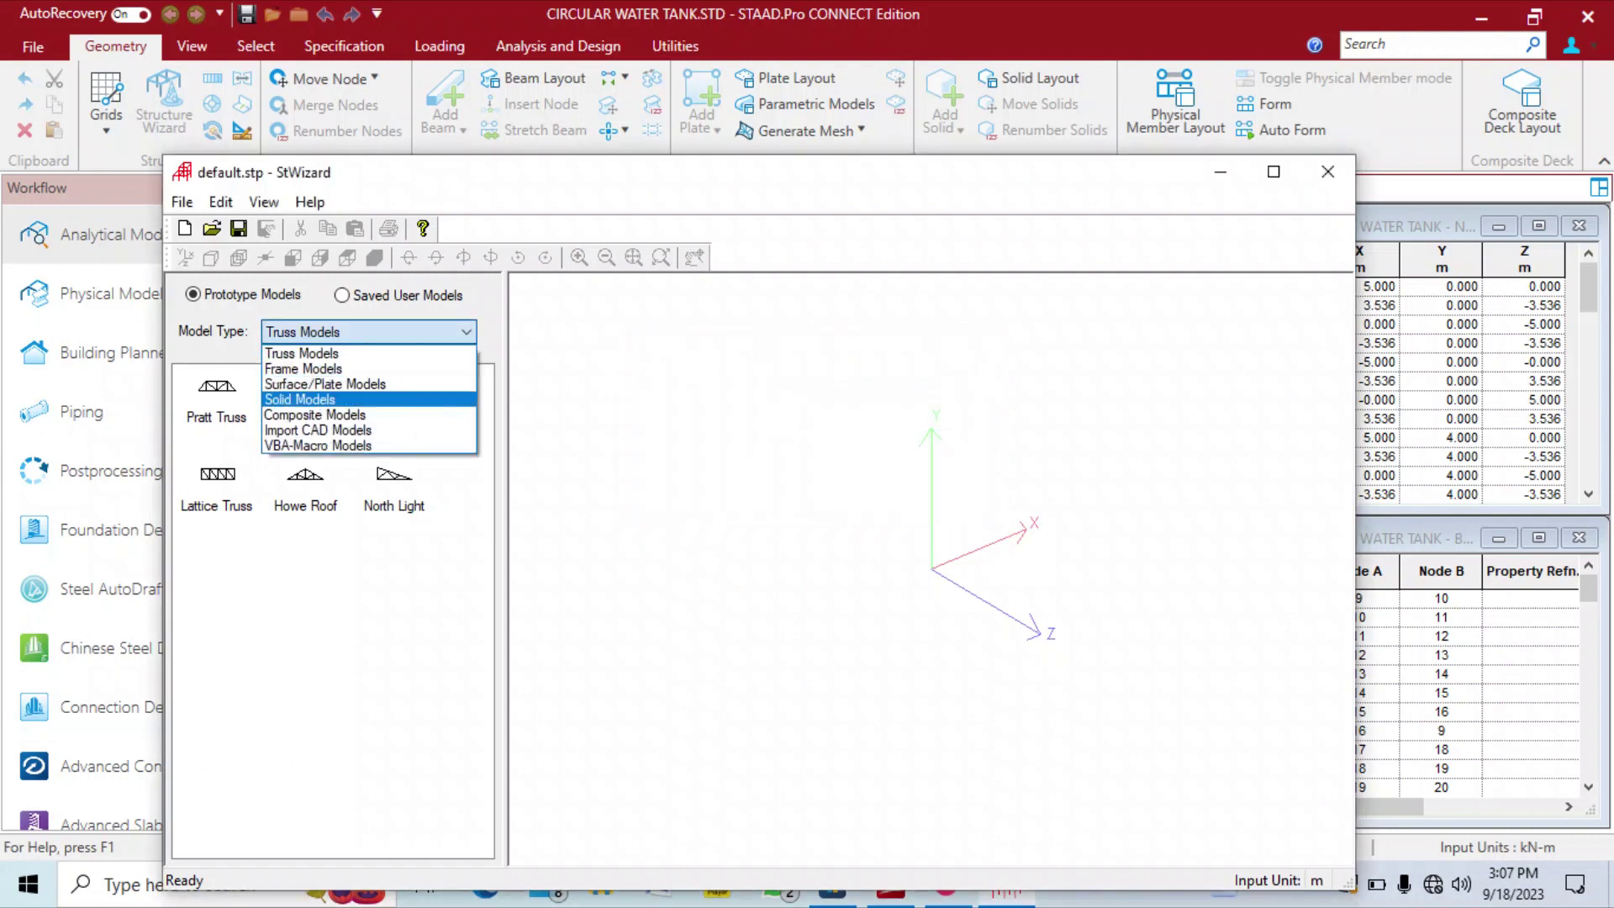
pyautogui.click(369, 385)
pyautogui.click(394, 389)
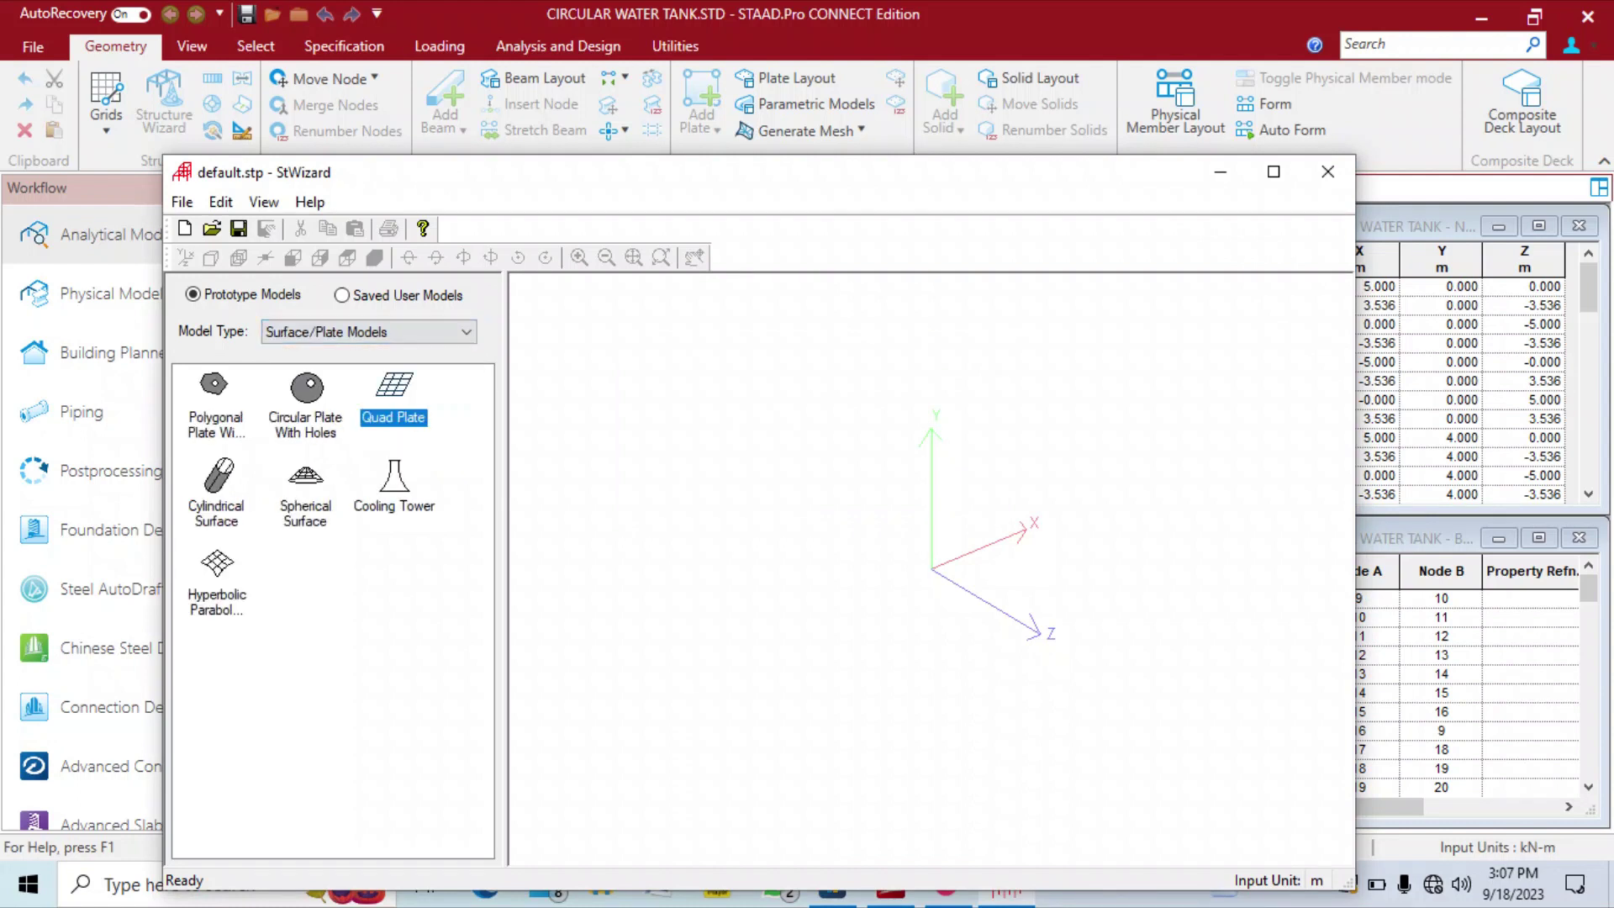
pyautogui.doubleClick(305, 479)
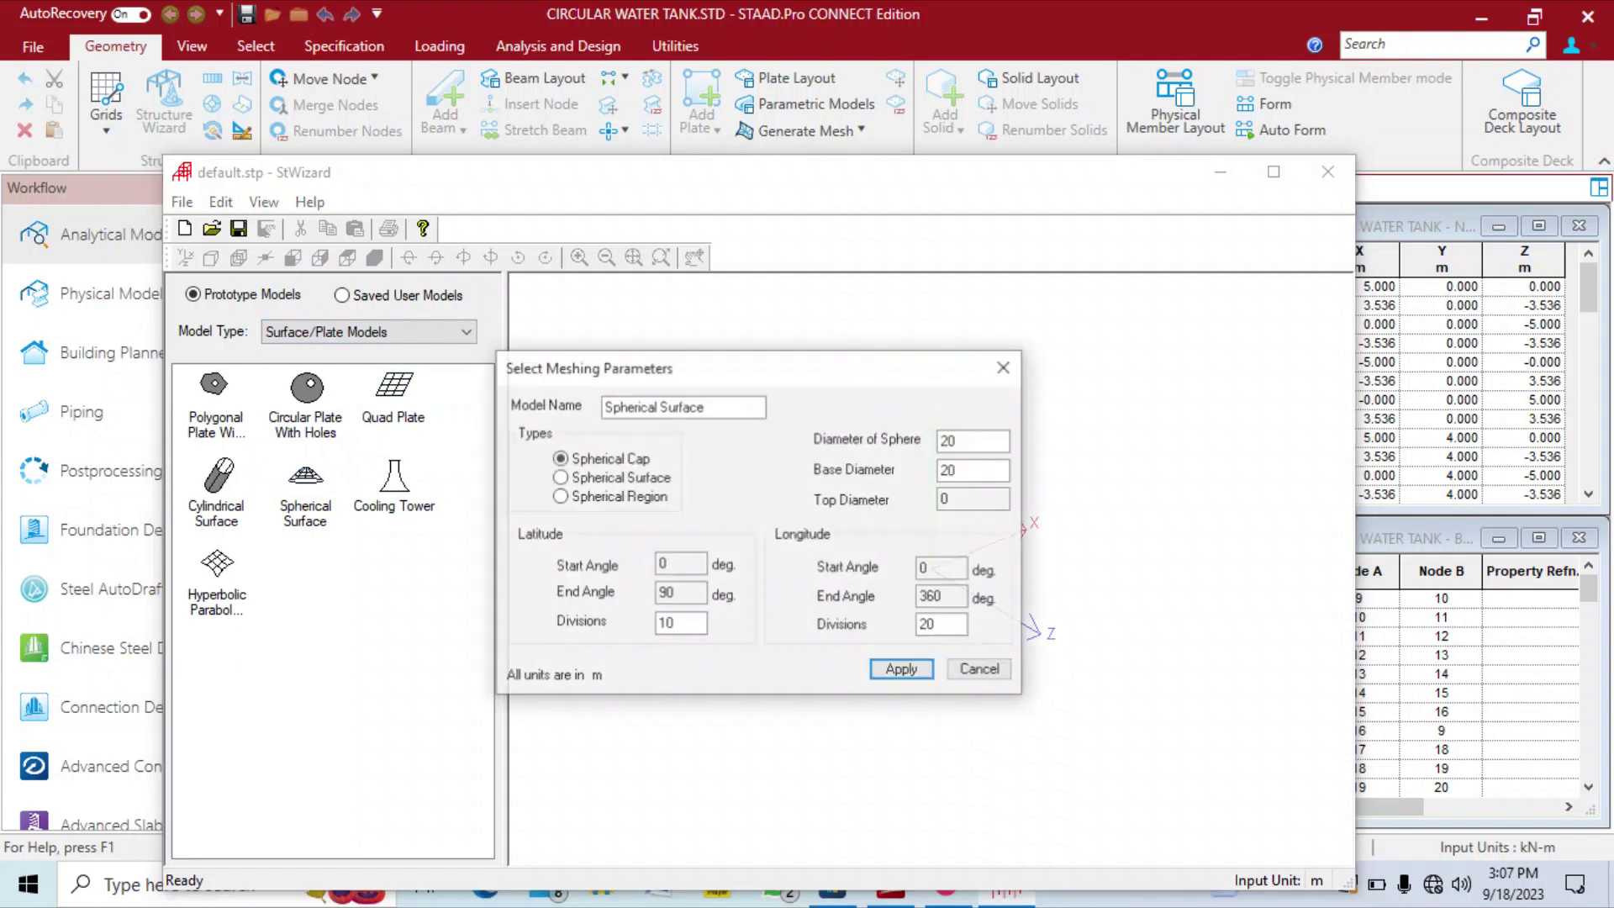
pyautogui.moveTo(767, 367); pyautogui.dragTo(825, 224)
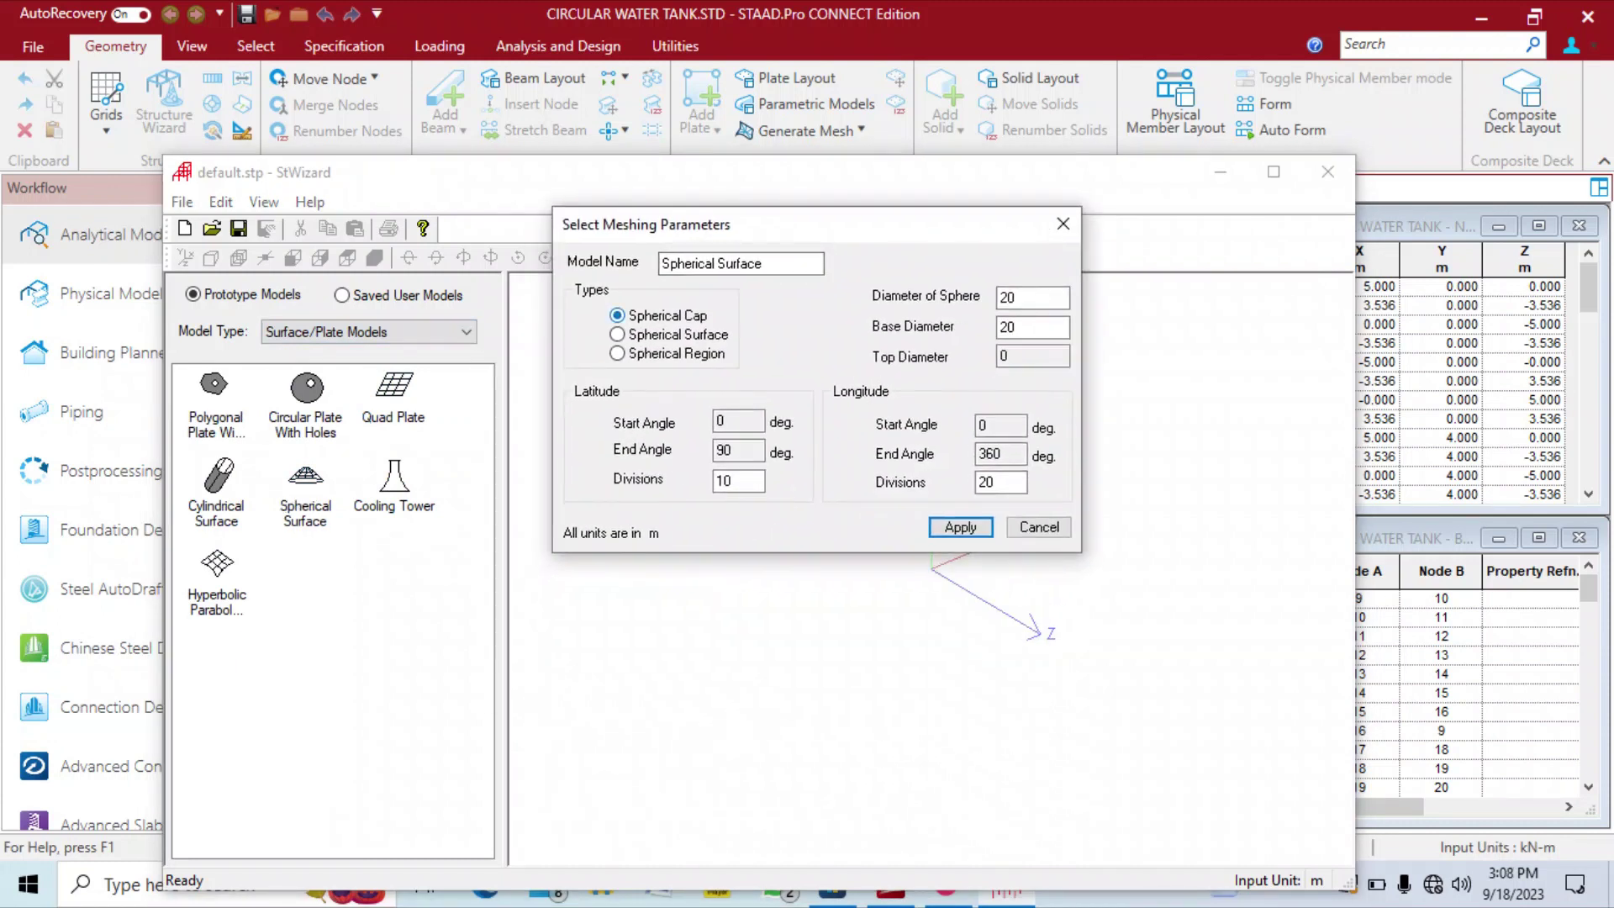
# Set the spherical cap's base diameter to 10 m and its diameter of sphere to 15 m.
pyautogui.moveTo(1026, 299); pyautogui.dragTo(996, 298)
pyautogui.click(1028, 298)
pyautogui.press('Tab')
pyautogui.write('10')
pyautogui.doubleClick(1008, 298)
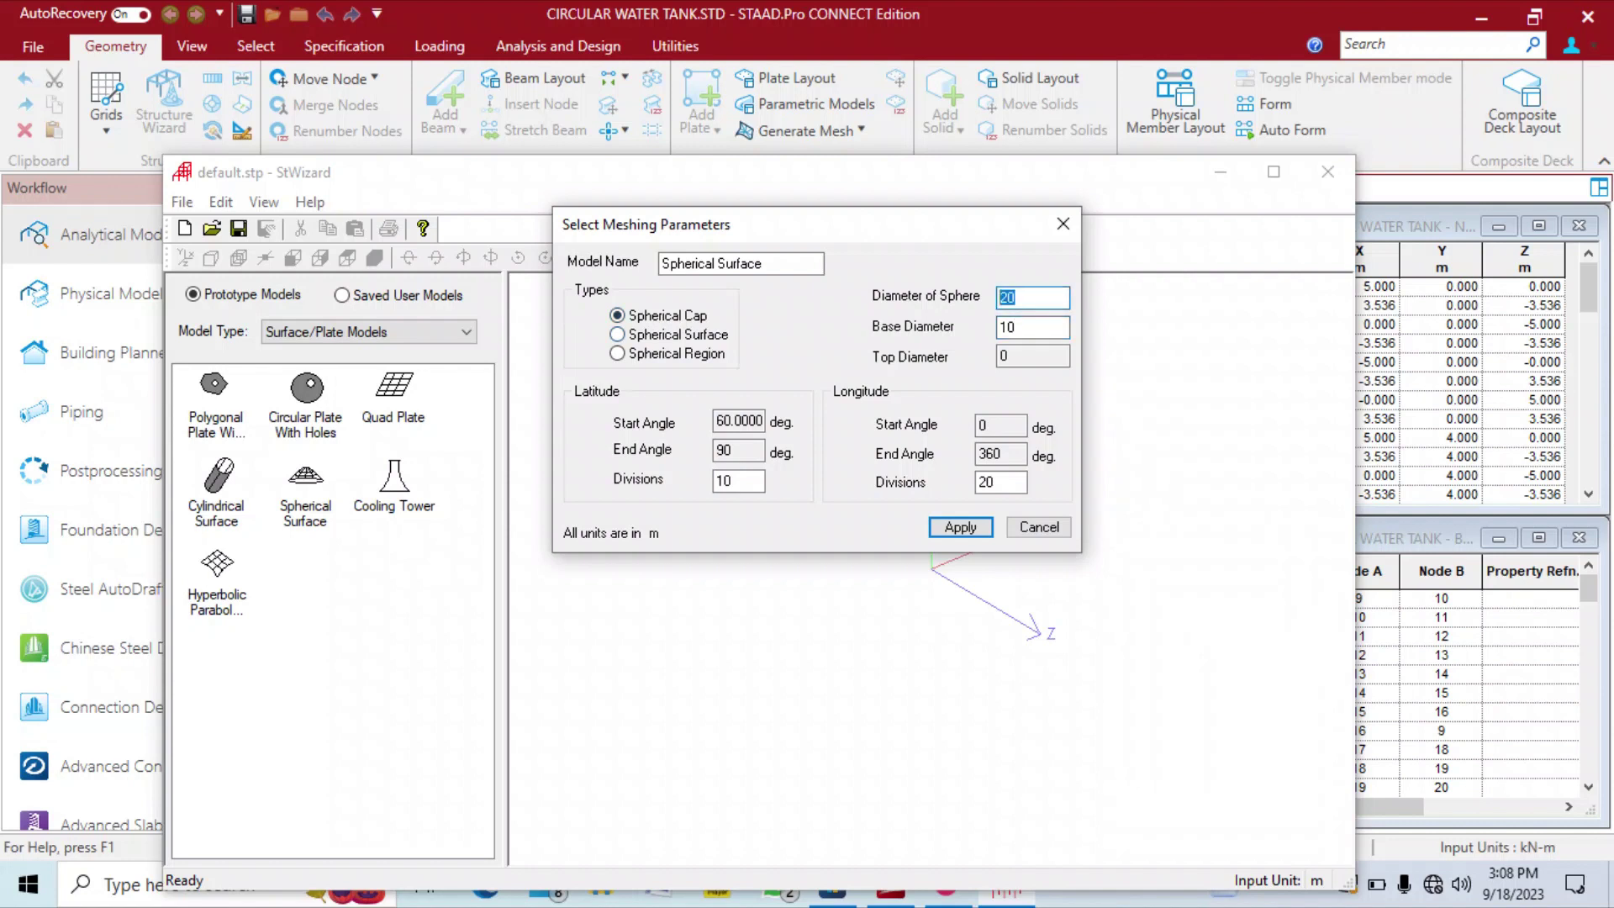
pyautogui.write('15')
# Set the longitude divisions to 8 and generate the spherical cap.
pyautogui.click(1000, 482)
pyautogui.doubleClick(988, 482)
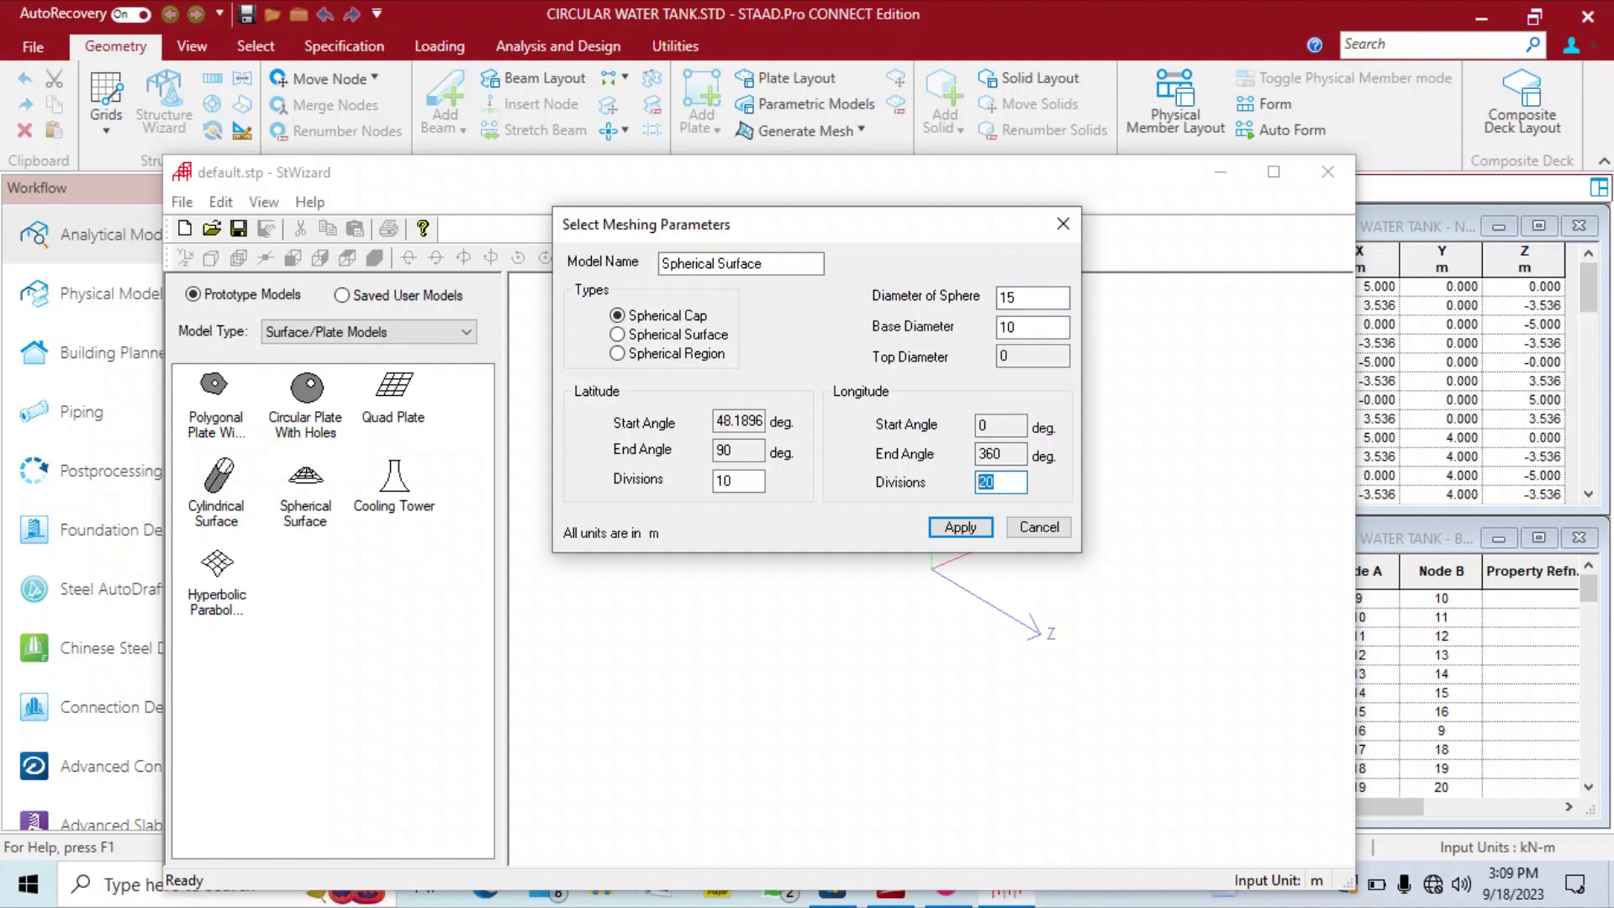
pyautogui.write('8')
pyautogui.press('Return')
pyautogui.moveTo(931, 589)
pyautogui.mouseDown()
pyautogui.moveTo(967, 547)
pyautogui.moveTo(895, 601)
pyautogui.moveTo(903, 584)
pyautogui.mouseUp()
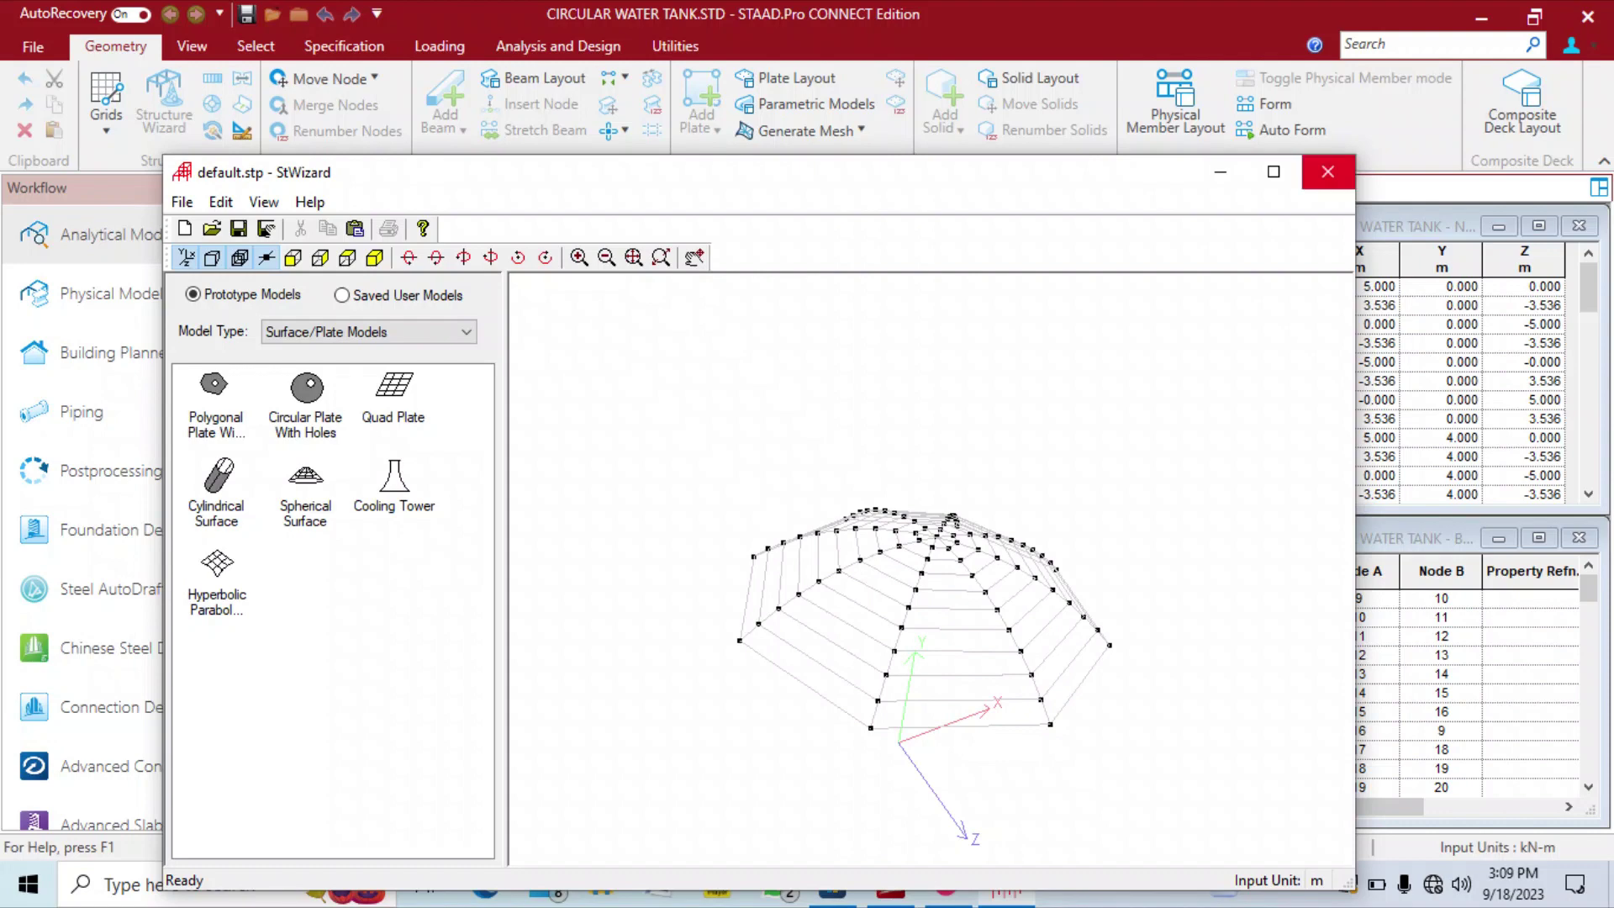
# Transfer the spherical cap prototype into the model, keeping the preselected base-ring corner node as its reference point.
pyautogui.click(1328, 171)
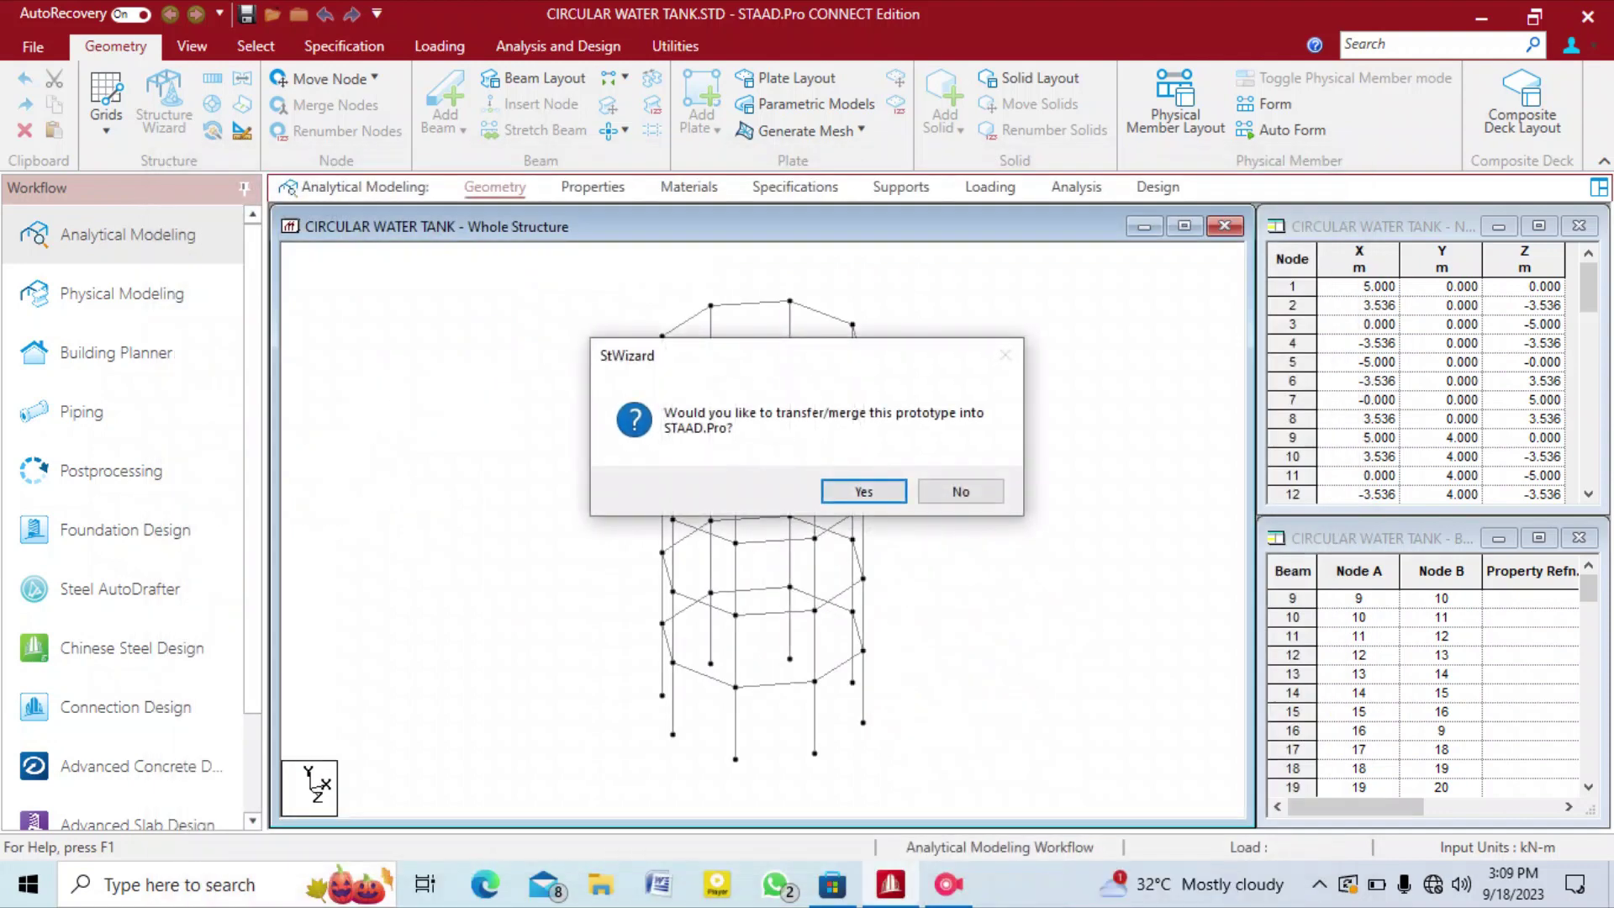
pyautogui.click(863, 491)
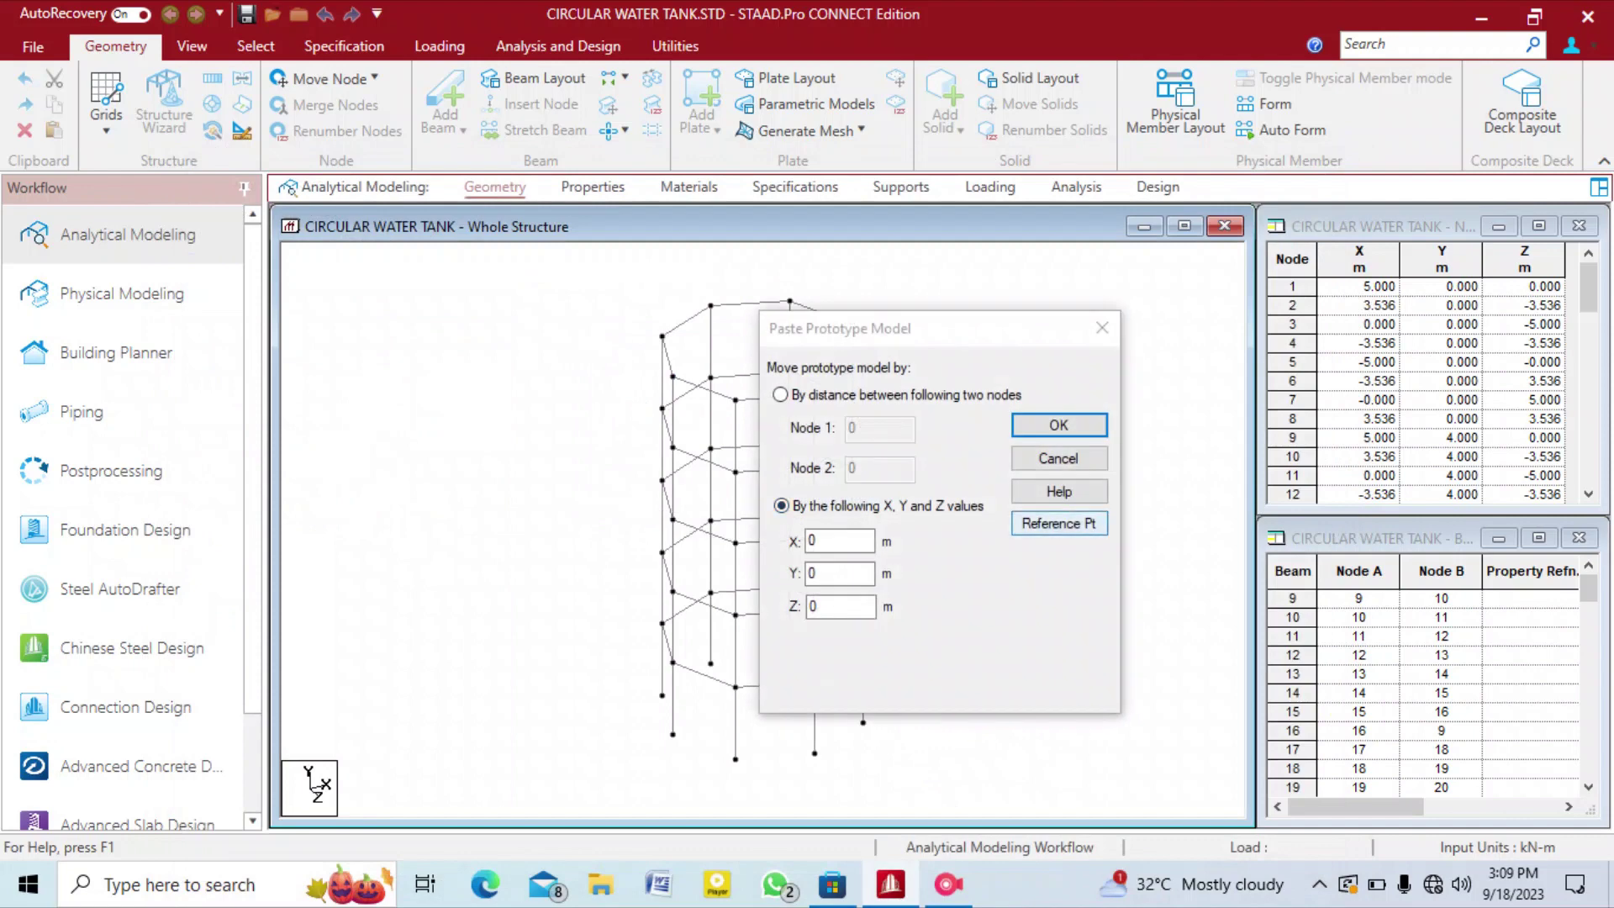
pyautogui.click(1059, 523)
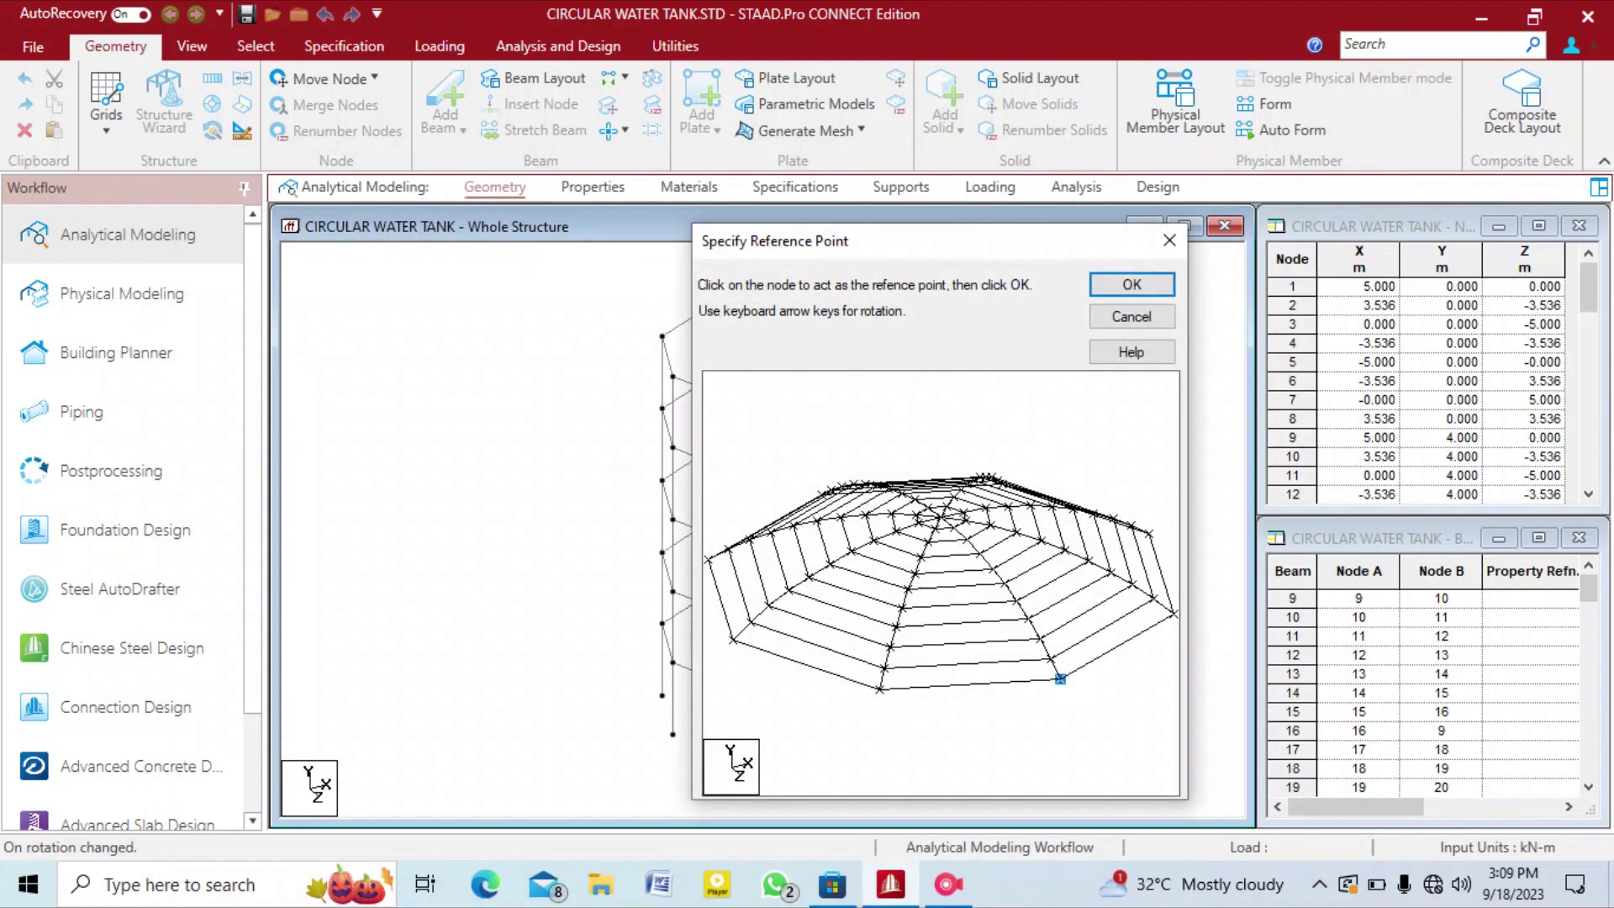
pyautogui.moveTo(963, 251); pyautogui.dragTo(1198, 131)
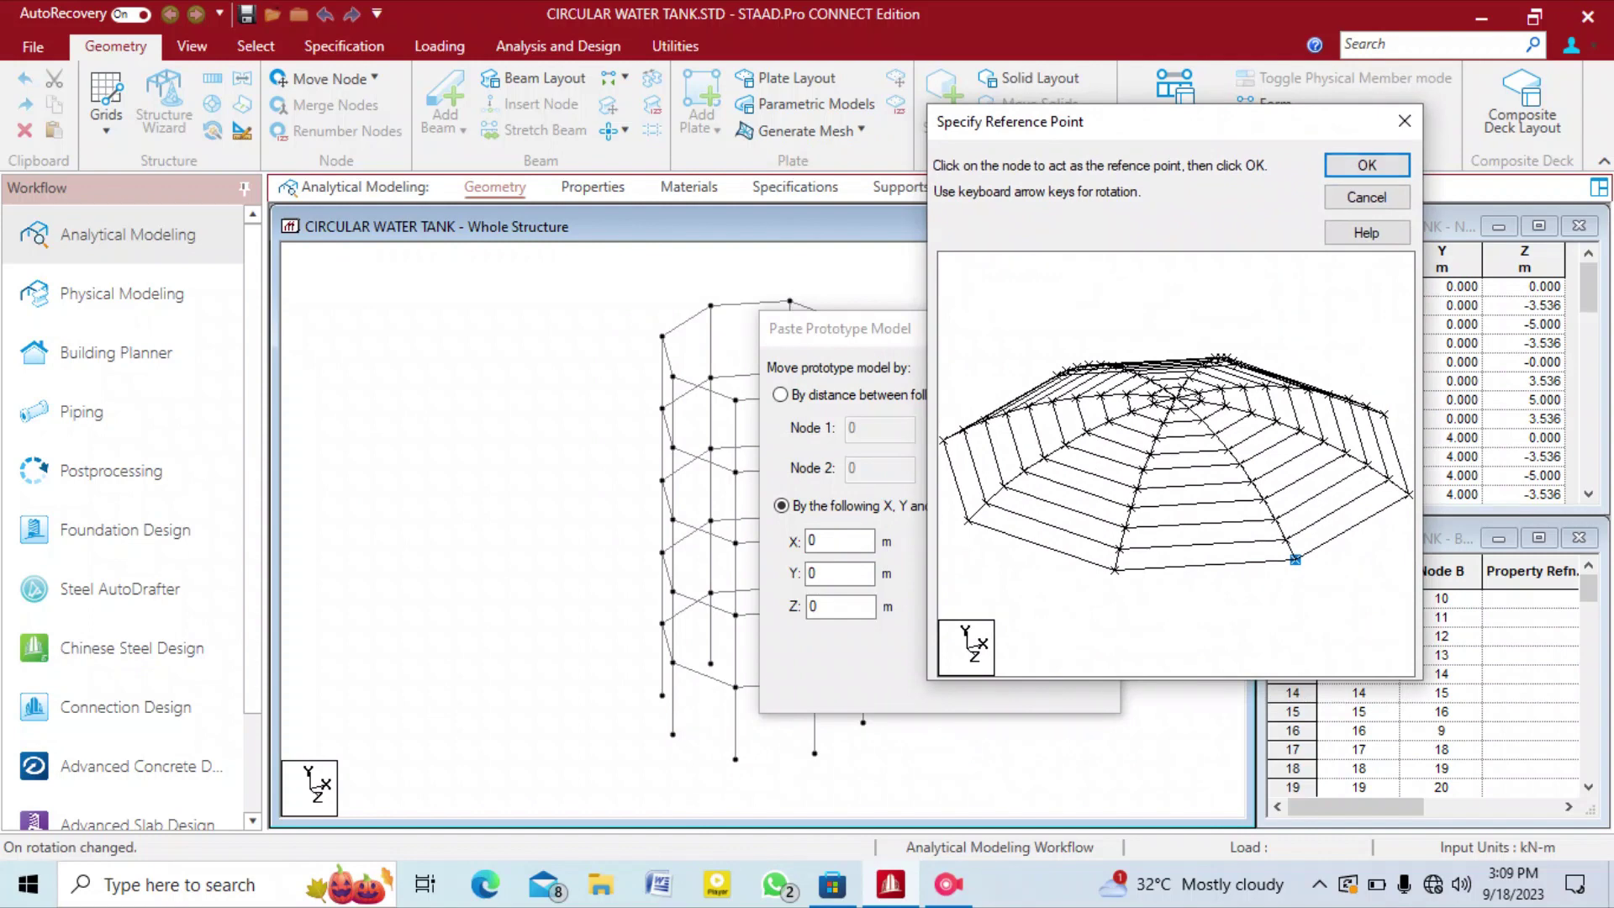
pyautogui.click(1367, 166)
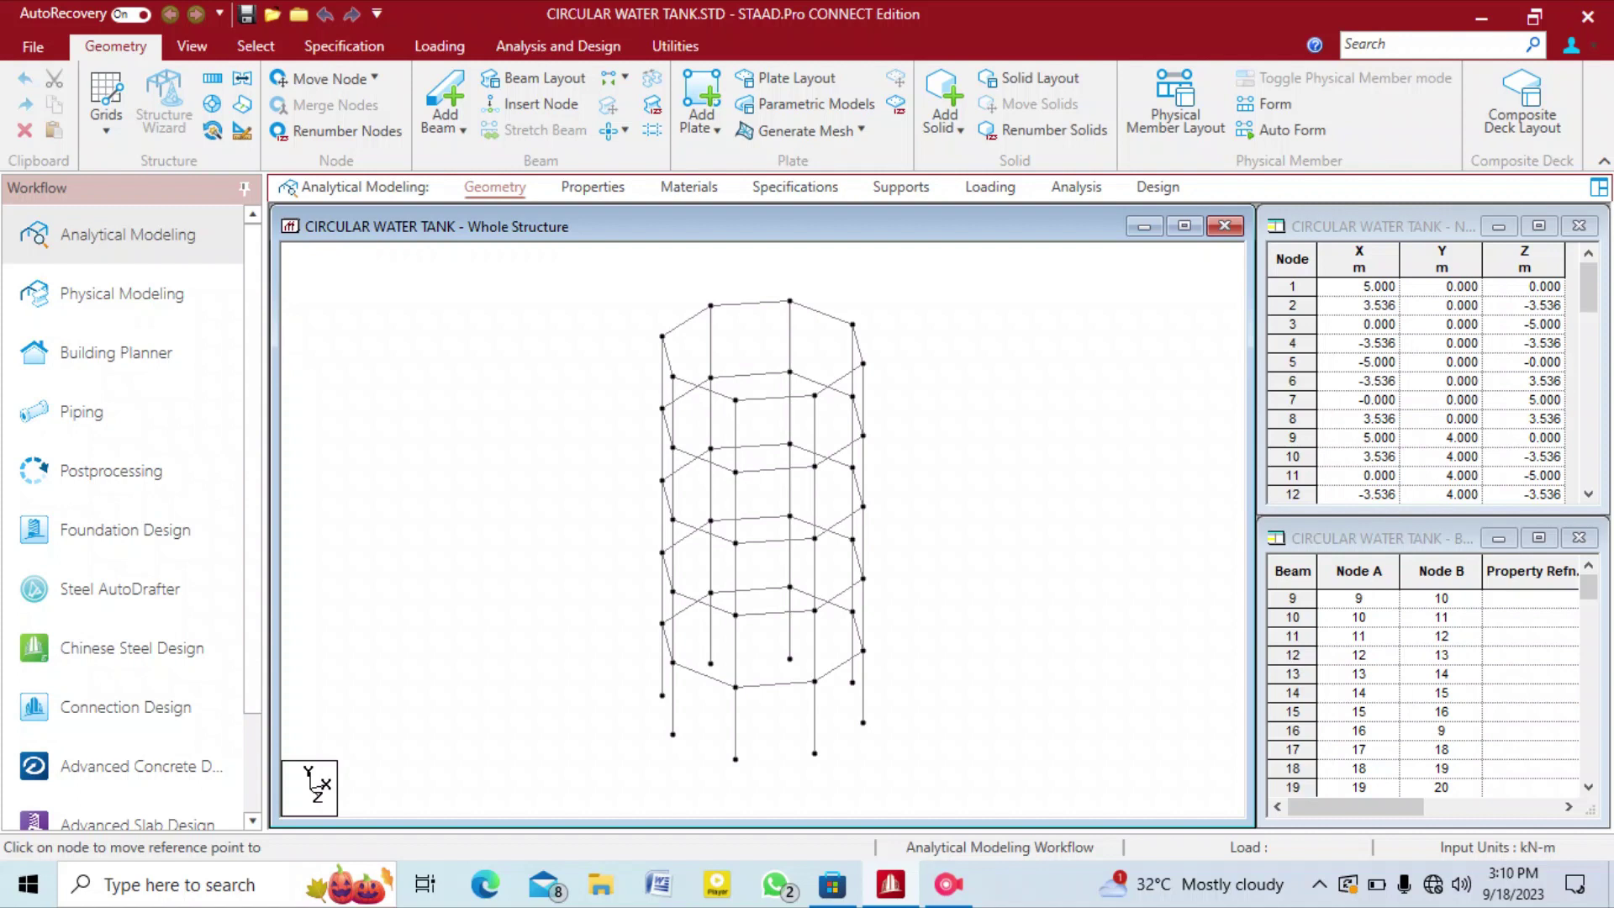
# Paste the spherical cap onto the frame's top ring with a move of X 0, Y 14.4098 and Z 0 m.
pyautogui.hotkey('ctrl', 'v')
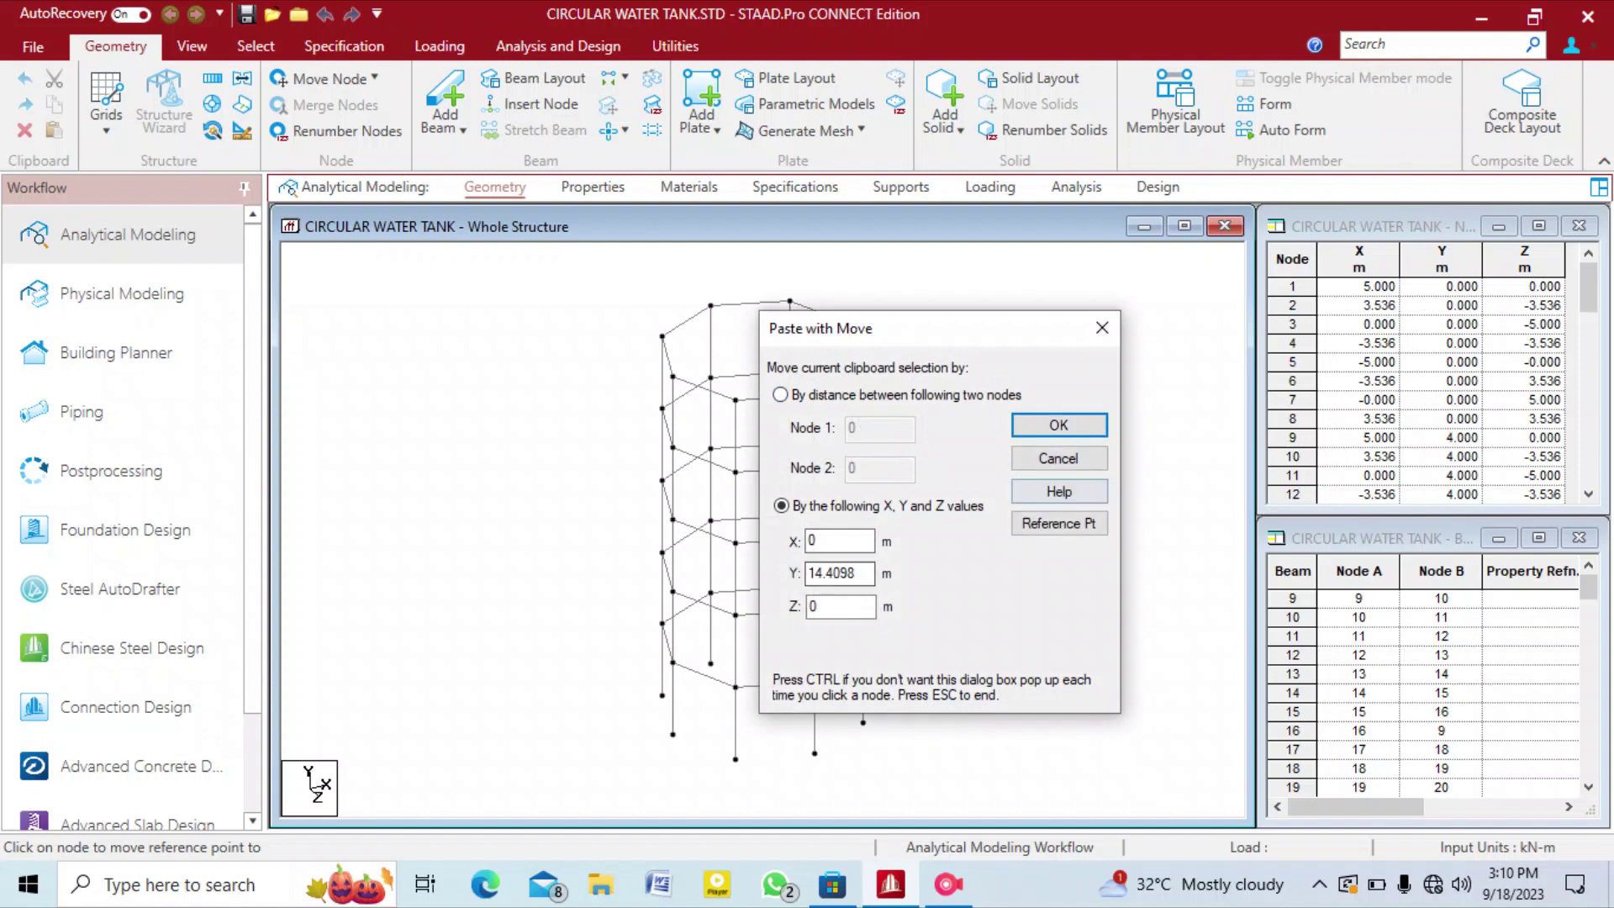
pyautogui.press('Return')
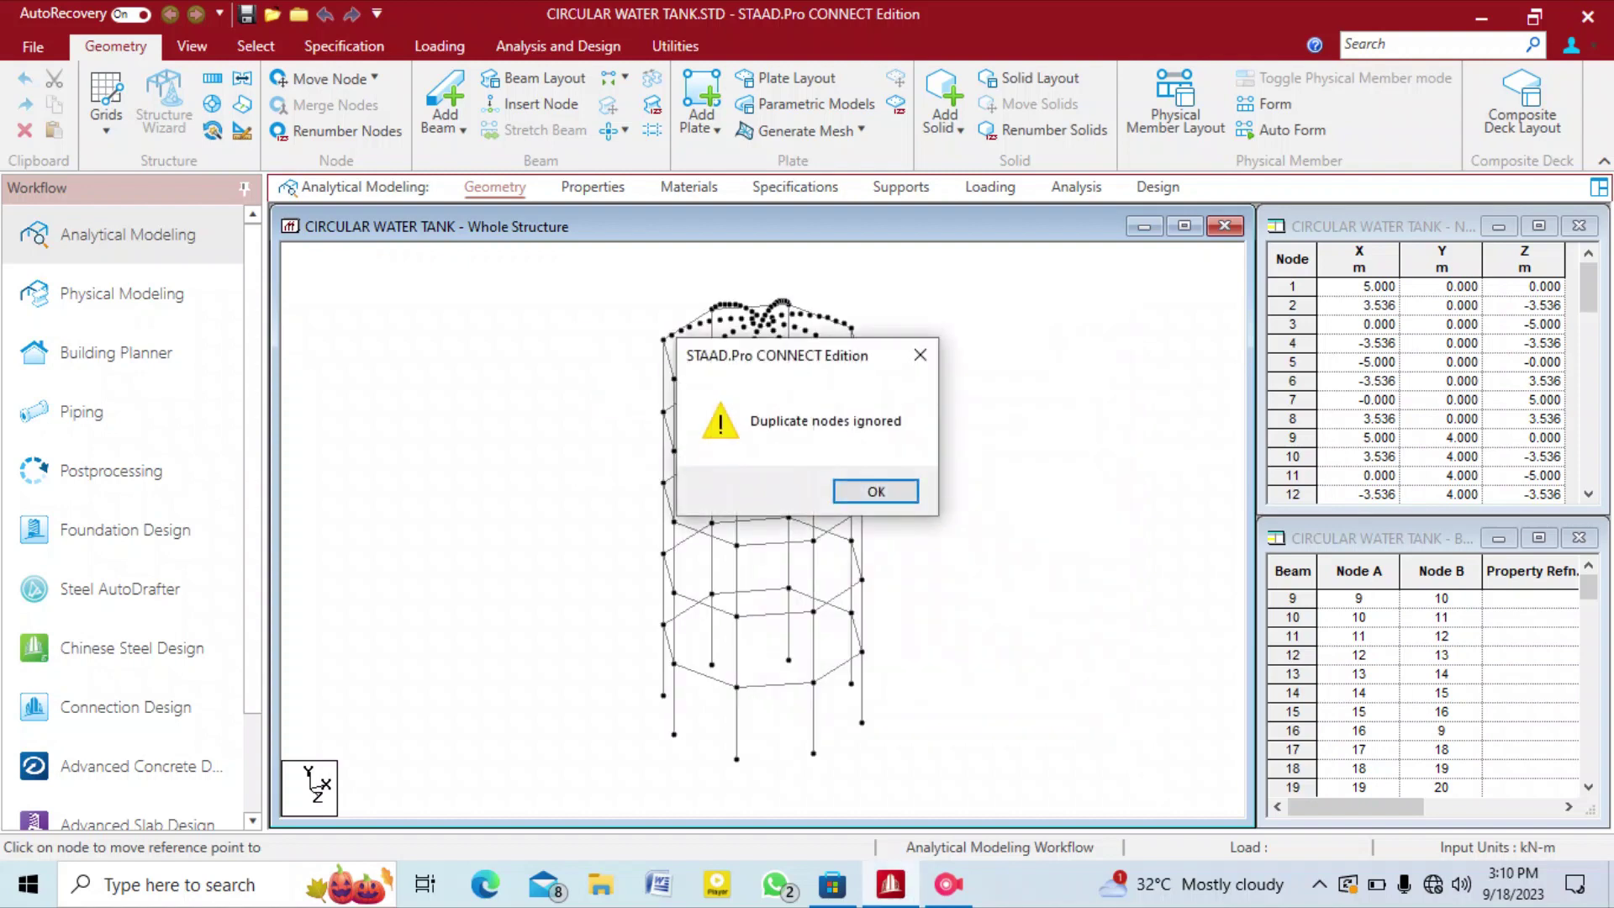
pyautogui.press('Return')
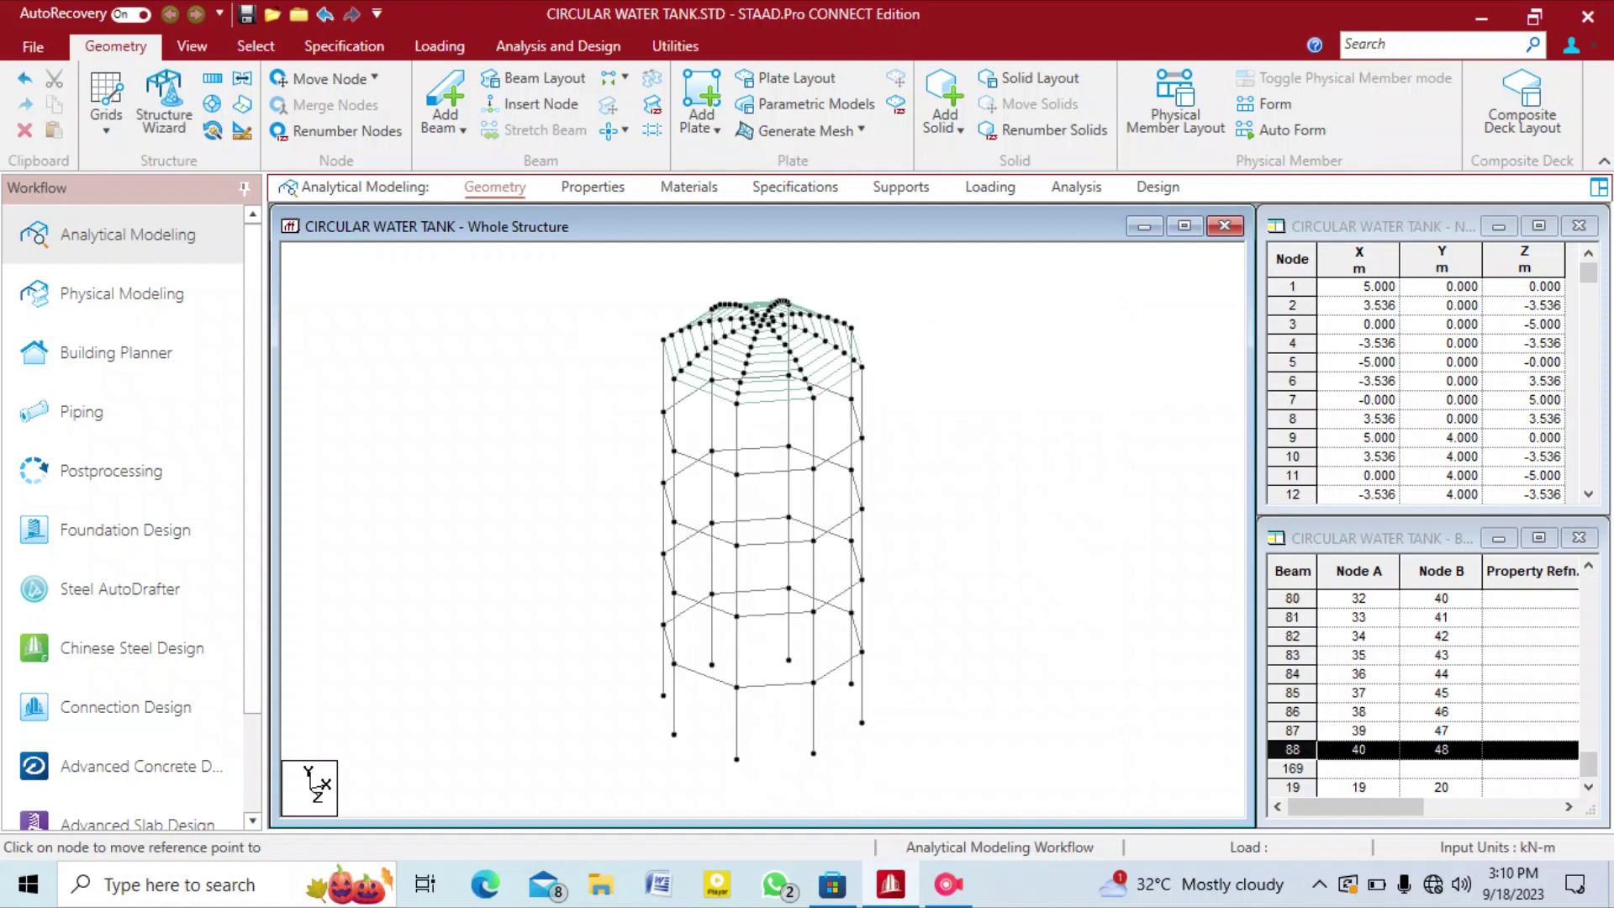
pyautogui.moveTo(762, 522)
pyautogui.mouseDown(button='middle')
pyautogui.moveTo(723, 496)
pyautogui.moveTo(756, 538)
pyautogui.moveTo(736, 526)
pyautogui.mouseUp(button='middle')
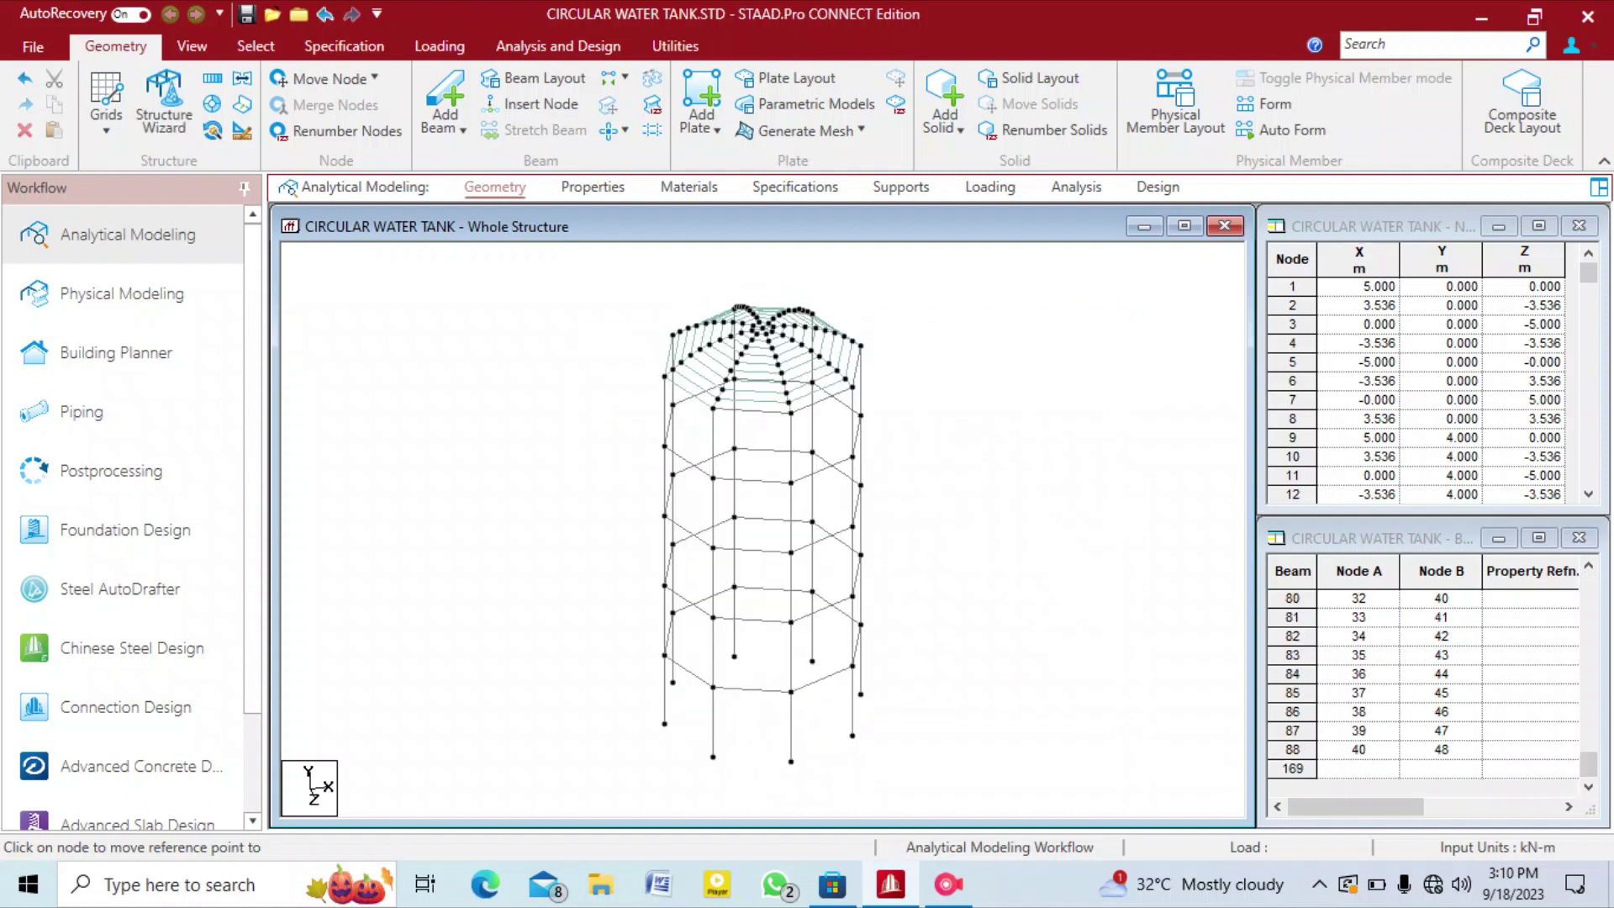
# Show the whole structure in front elevation in the XY plane and open its 3D rendered view.
pyautogui.click(192, 45)
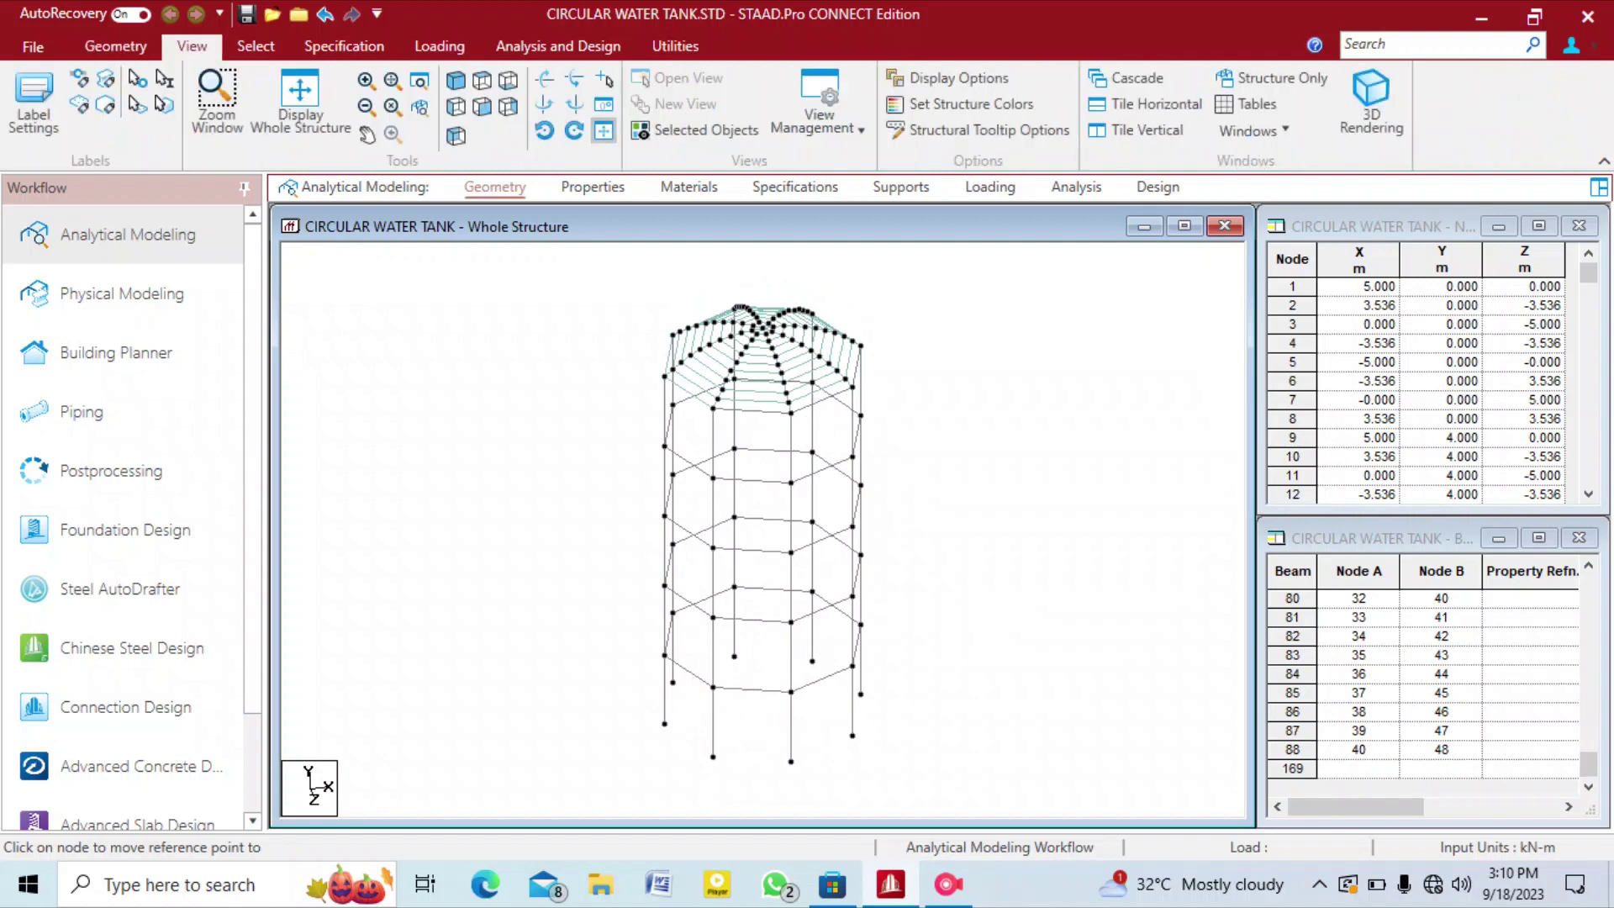
pyautogui.click(482, 107)
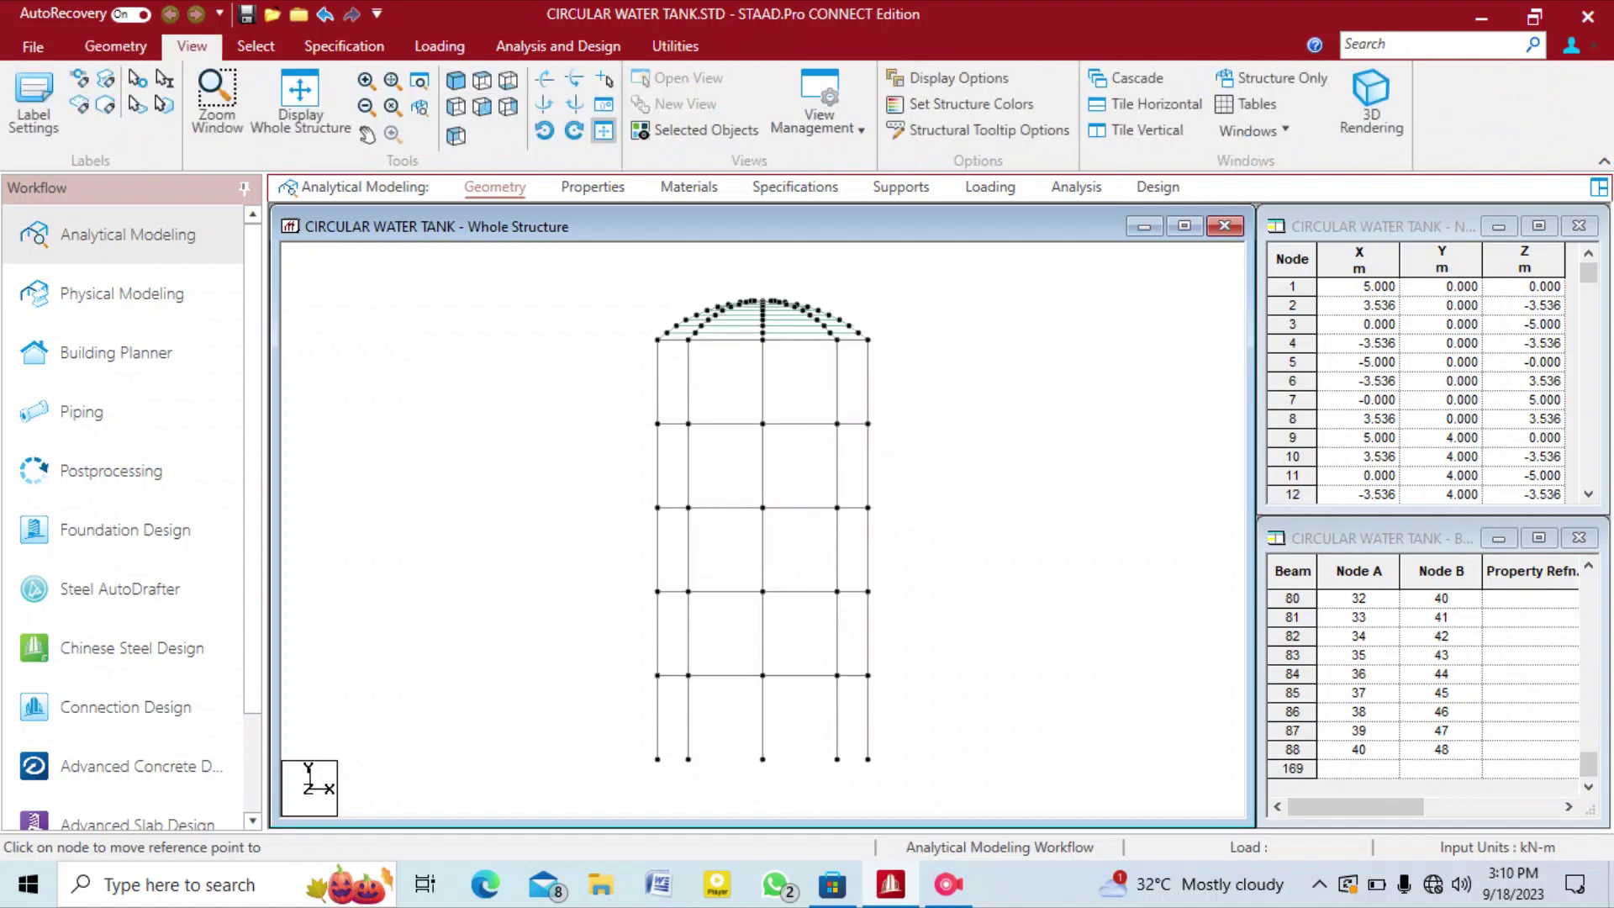
pyautogui.rightClick(954, 437)
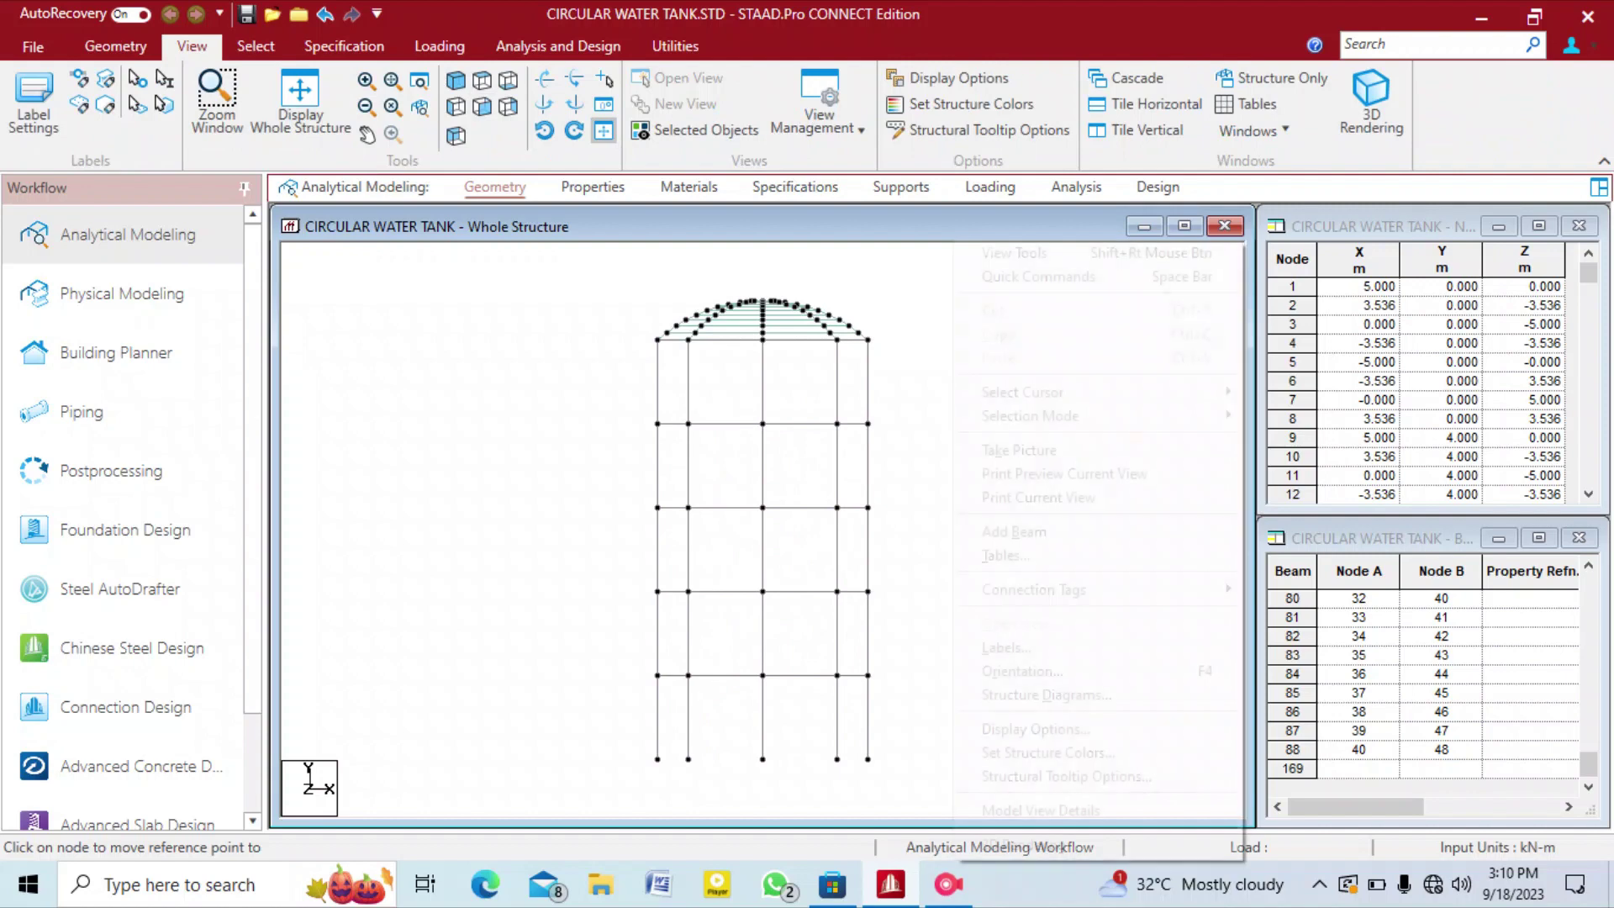
pyautogui.click(912, 421)
pyautogui.rightClick(989, 521)
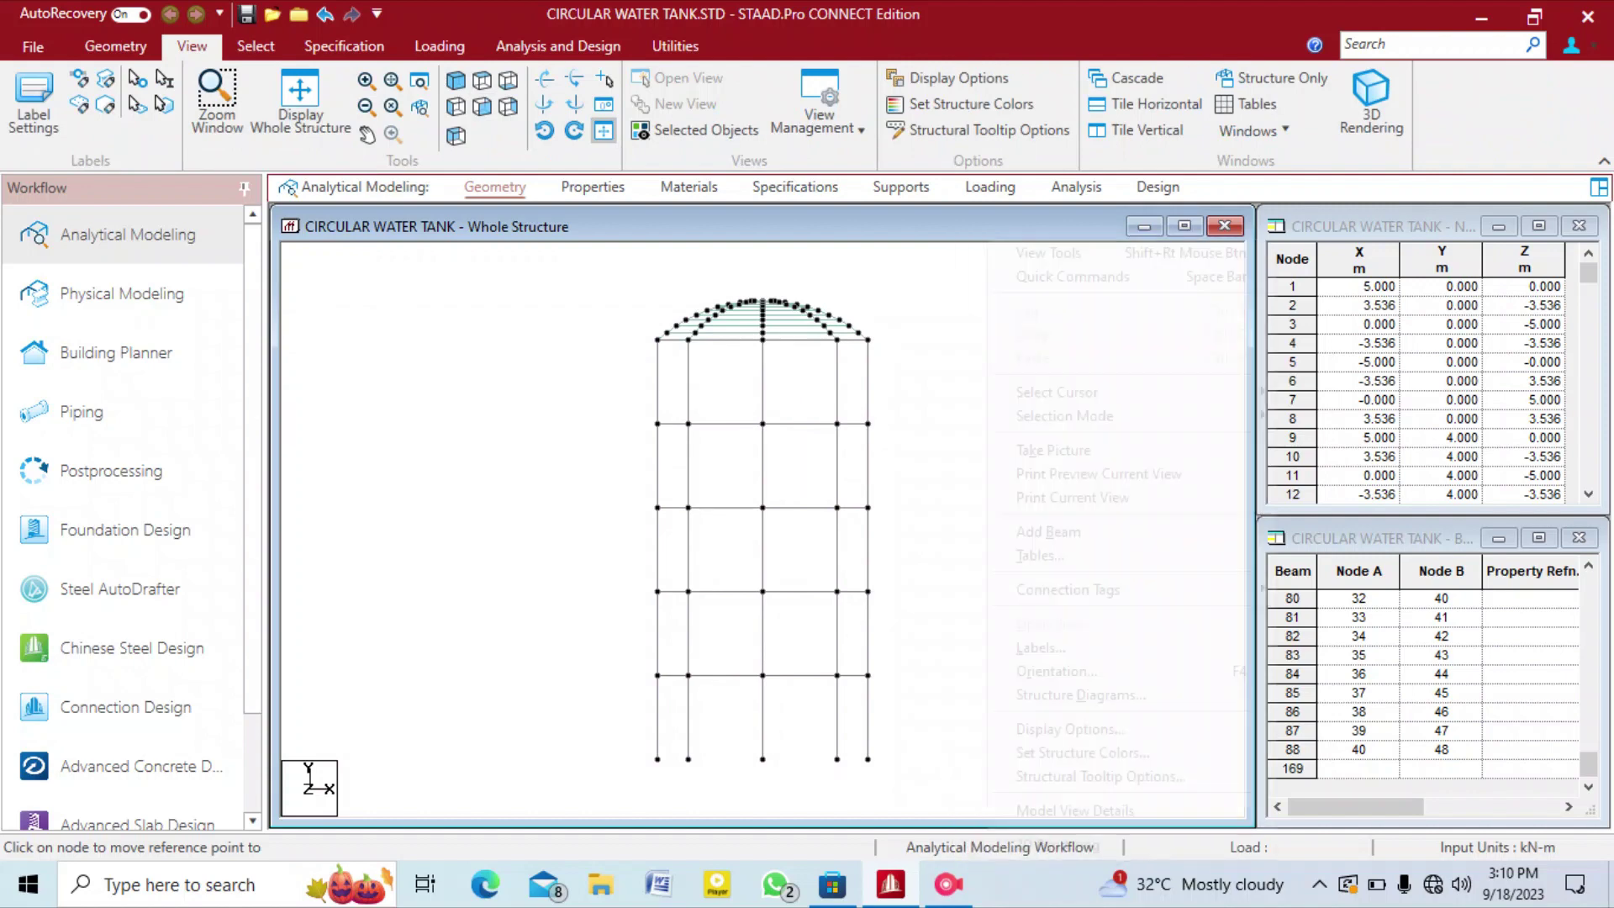
pyautogui.click(1058, 844)
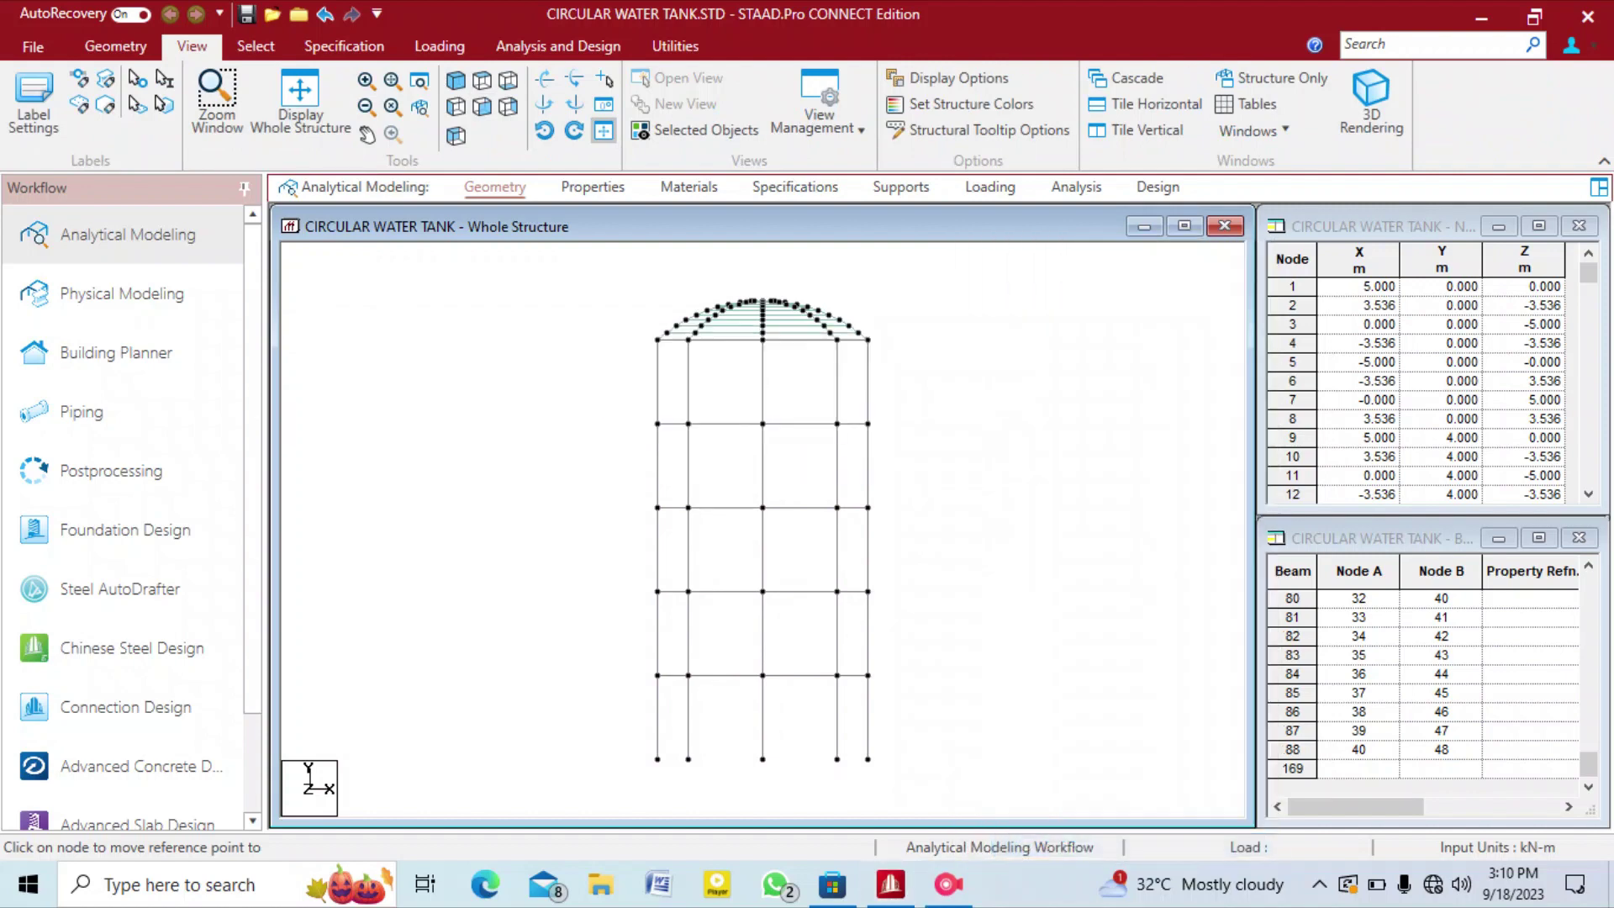
# Examine the spherical cap and support frame from several angles in the rendered view and close it.
pyautogui.moveTo(1068, 589); pyautogui.dragTo(1046, 733)
pyautogui.scroll(3, 1033, 622)
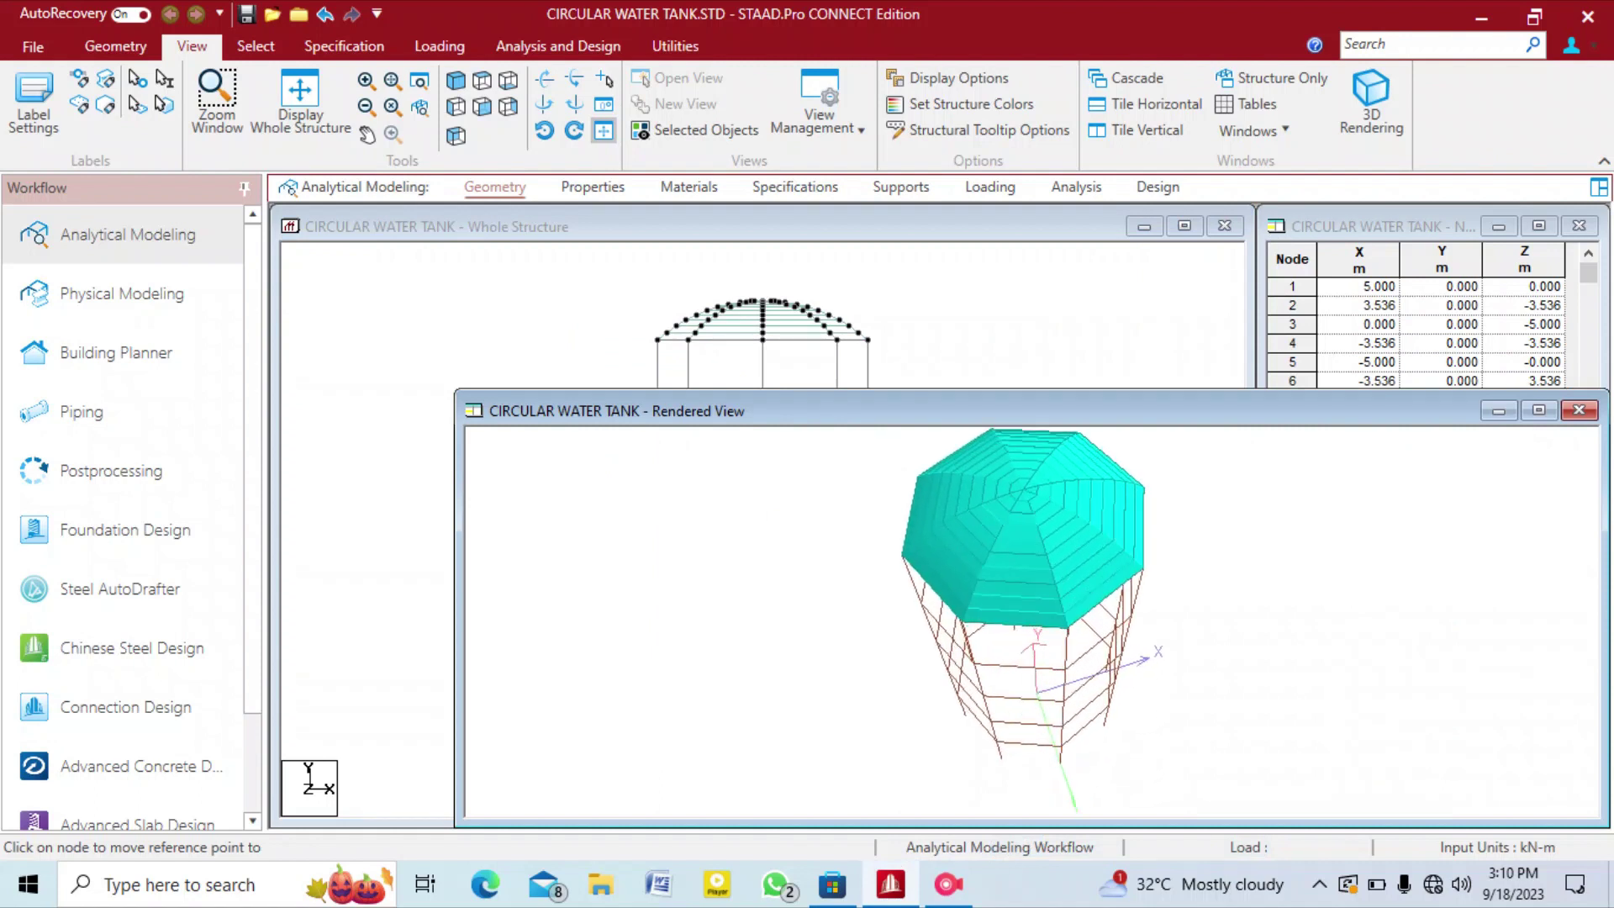
pyautogui.press('pageup')
pyautogui.press('pageup')
pyautogui.press('pageup')
pyautogui.press('pageup')
pyautogui.press('pagedown')
pyautogui.press('pagedown')
pyautogui.press('pagedown')
pyautogui.press('pagedown')
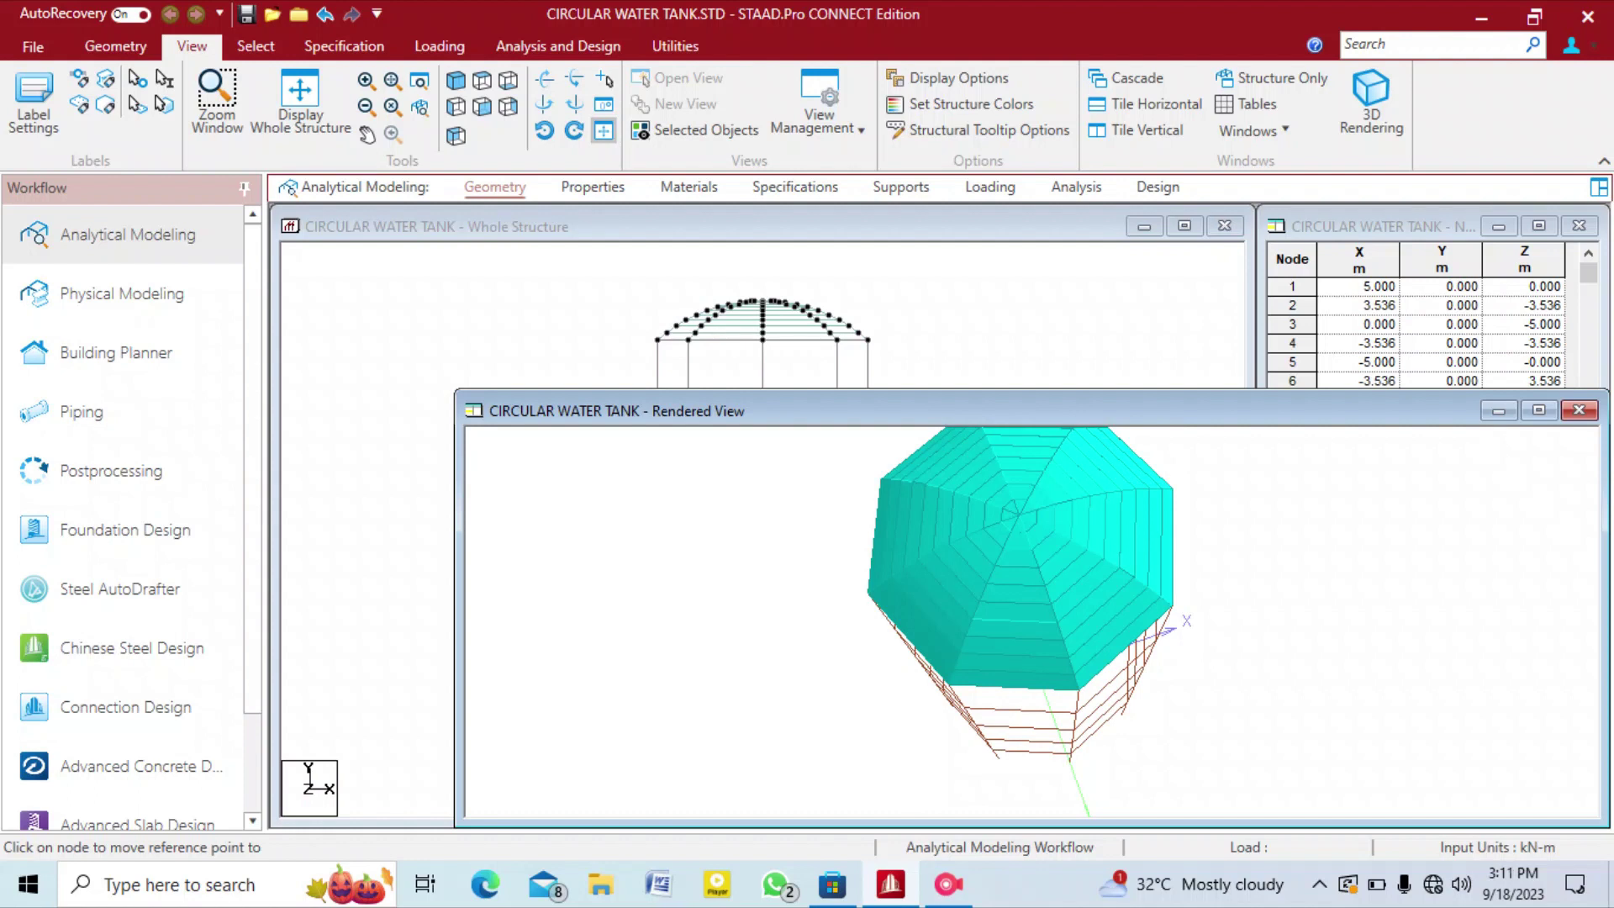
pyautogui.moveTo(1034, 622); pyautogui.dragTo(1013, 546)
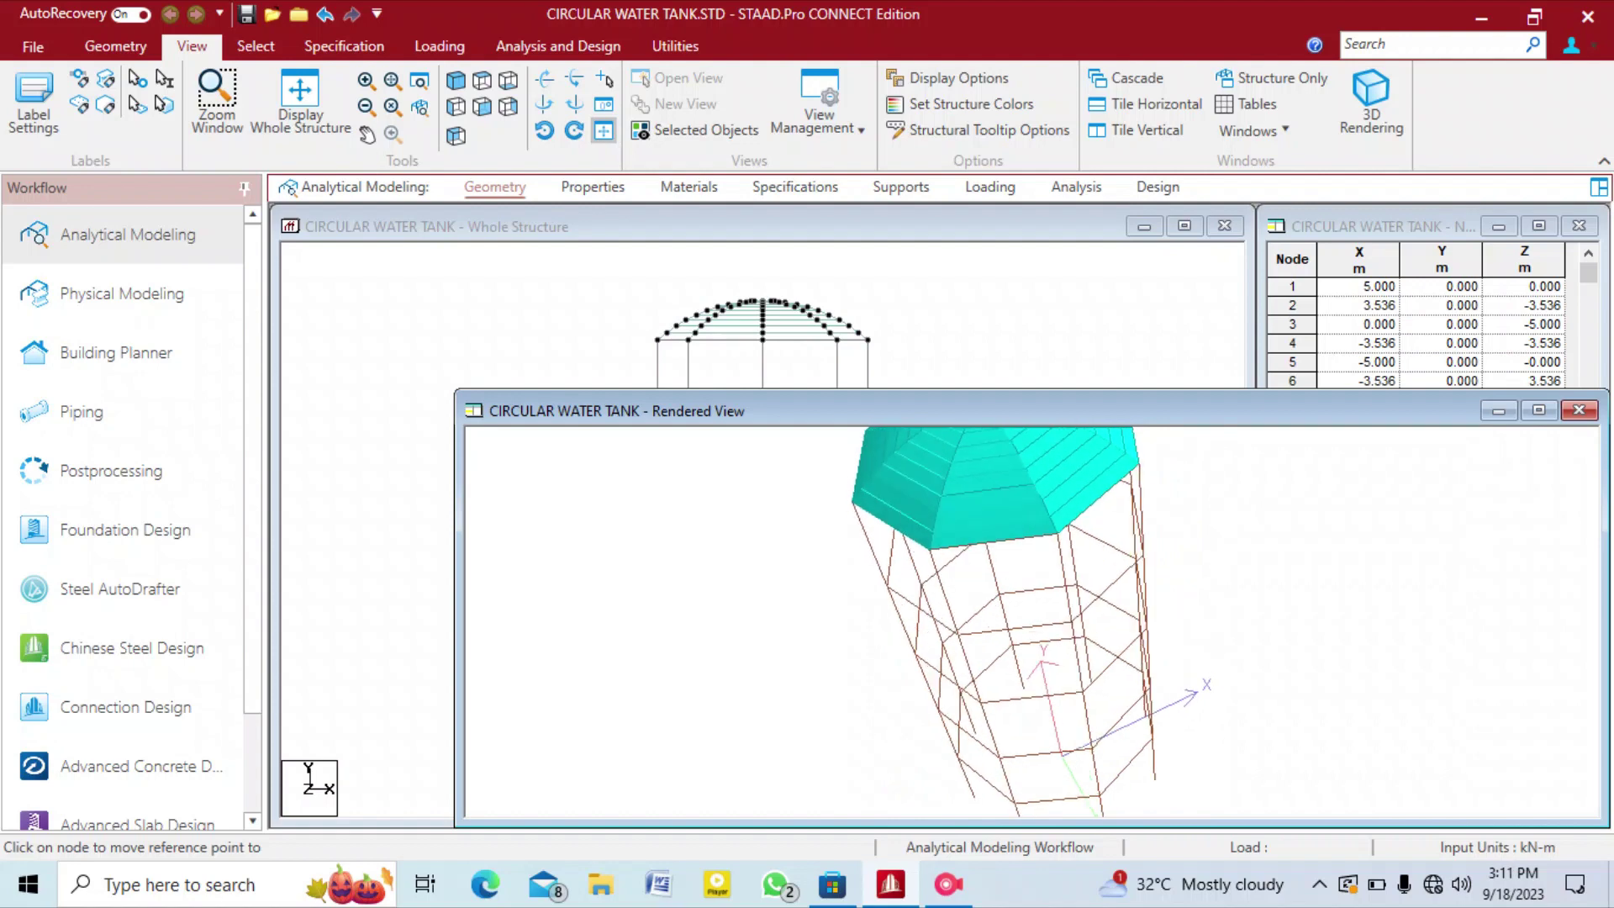
pyautogui.click(1578, 411)
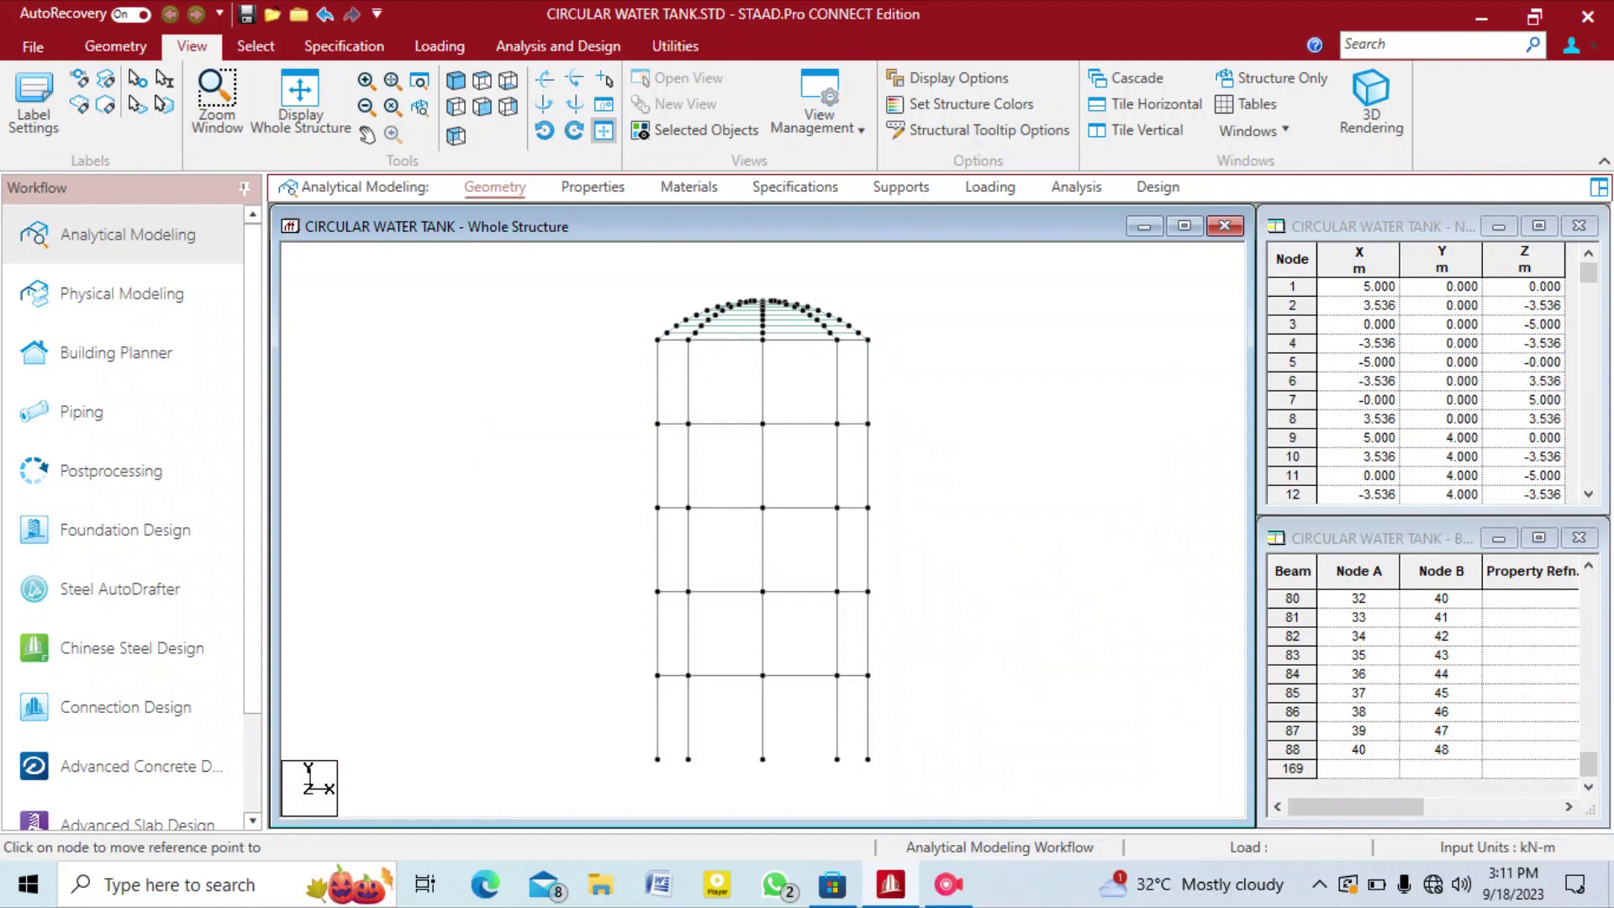
# Start the Structure Wizard again and set its input units to meters.
pyautogui.click(115, 45)
pyautogui.click(164, 101)
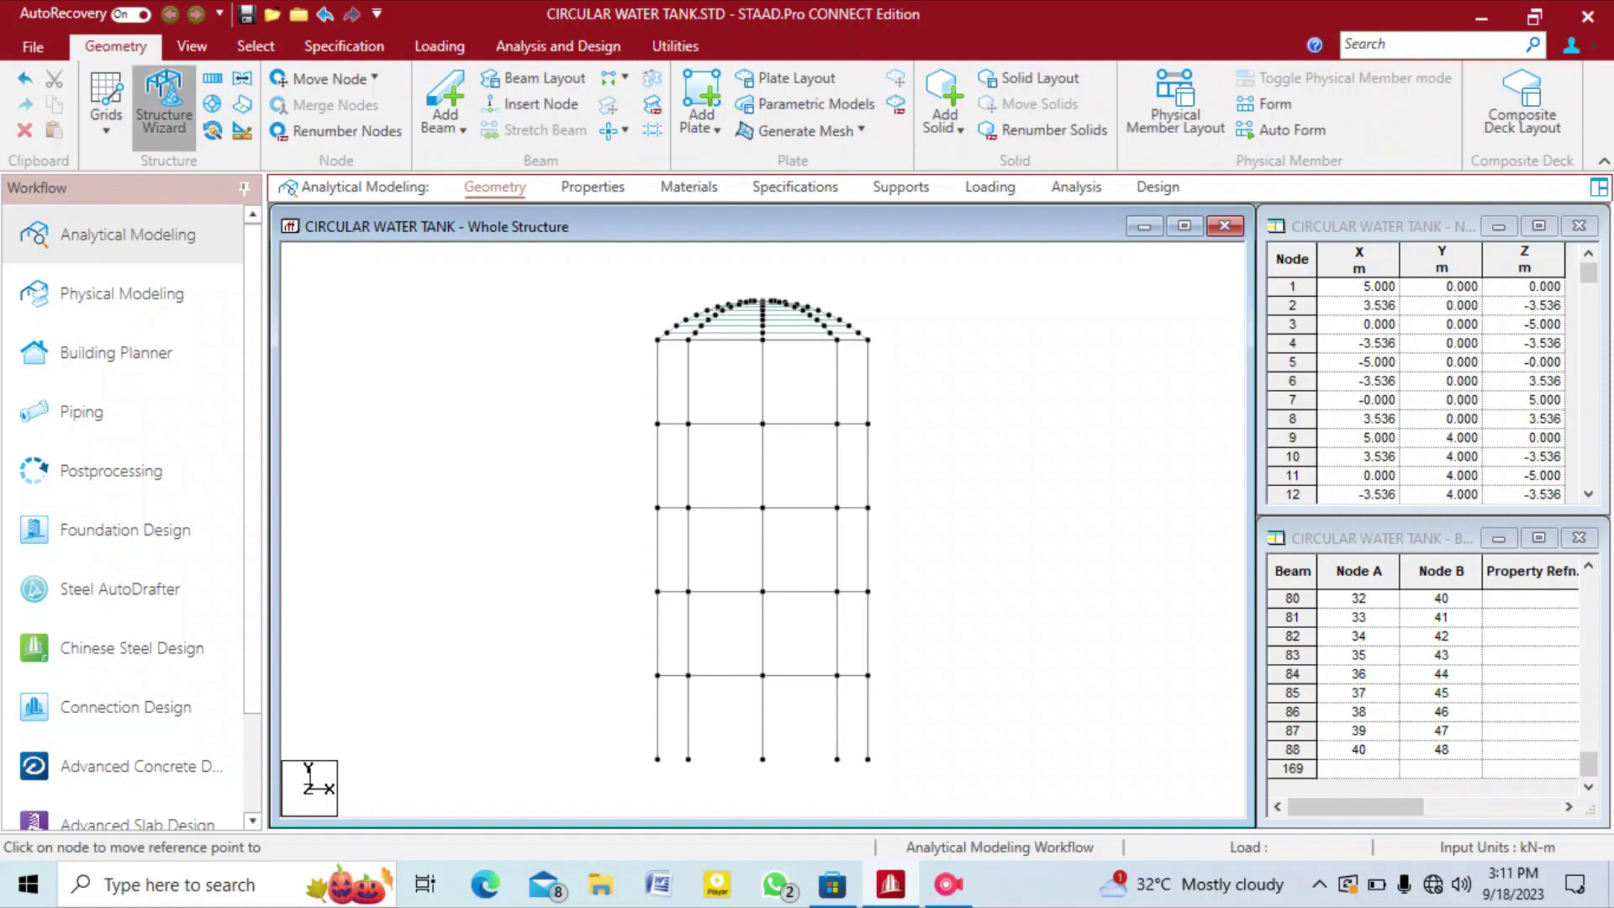
pyautogui.click(213, 233)
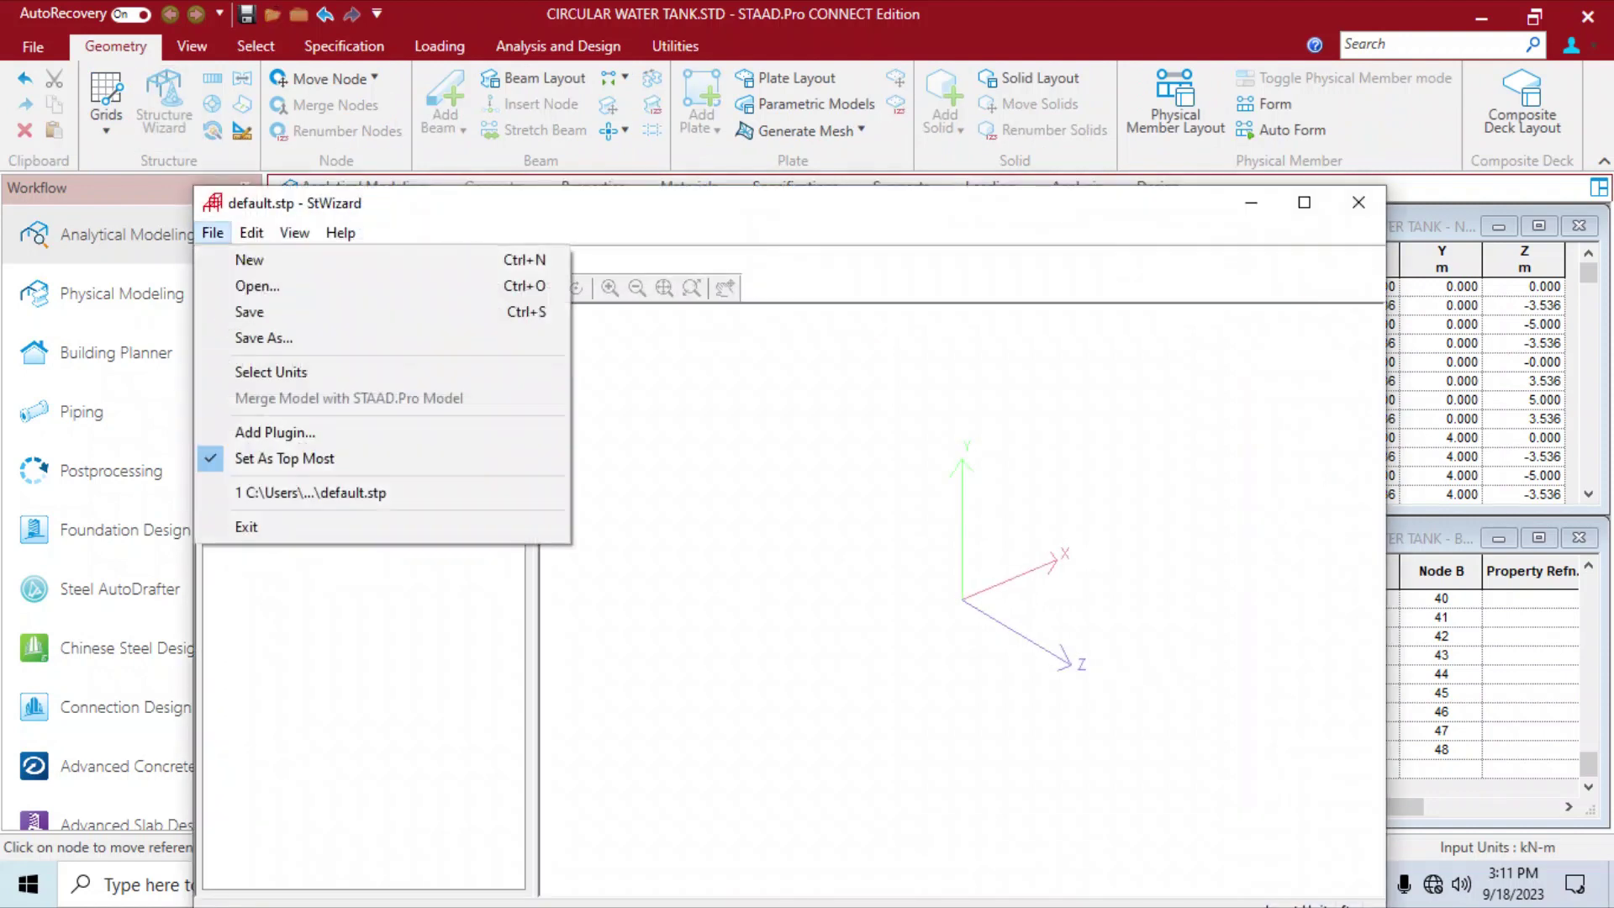
pyautogui.click(271, 371)
pyautogui.click(779, 470)
pyautogui.click(929, 443)
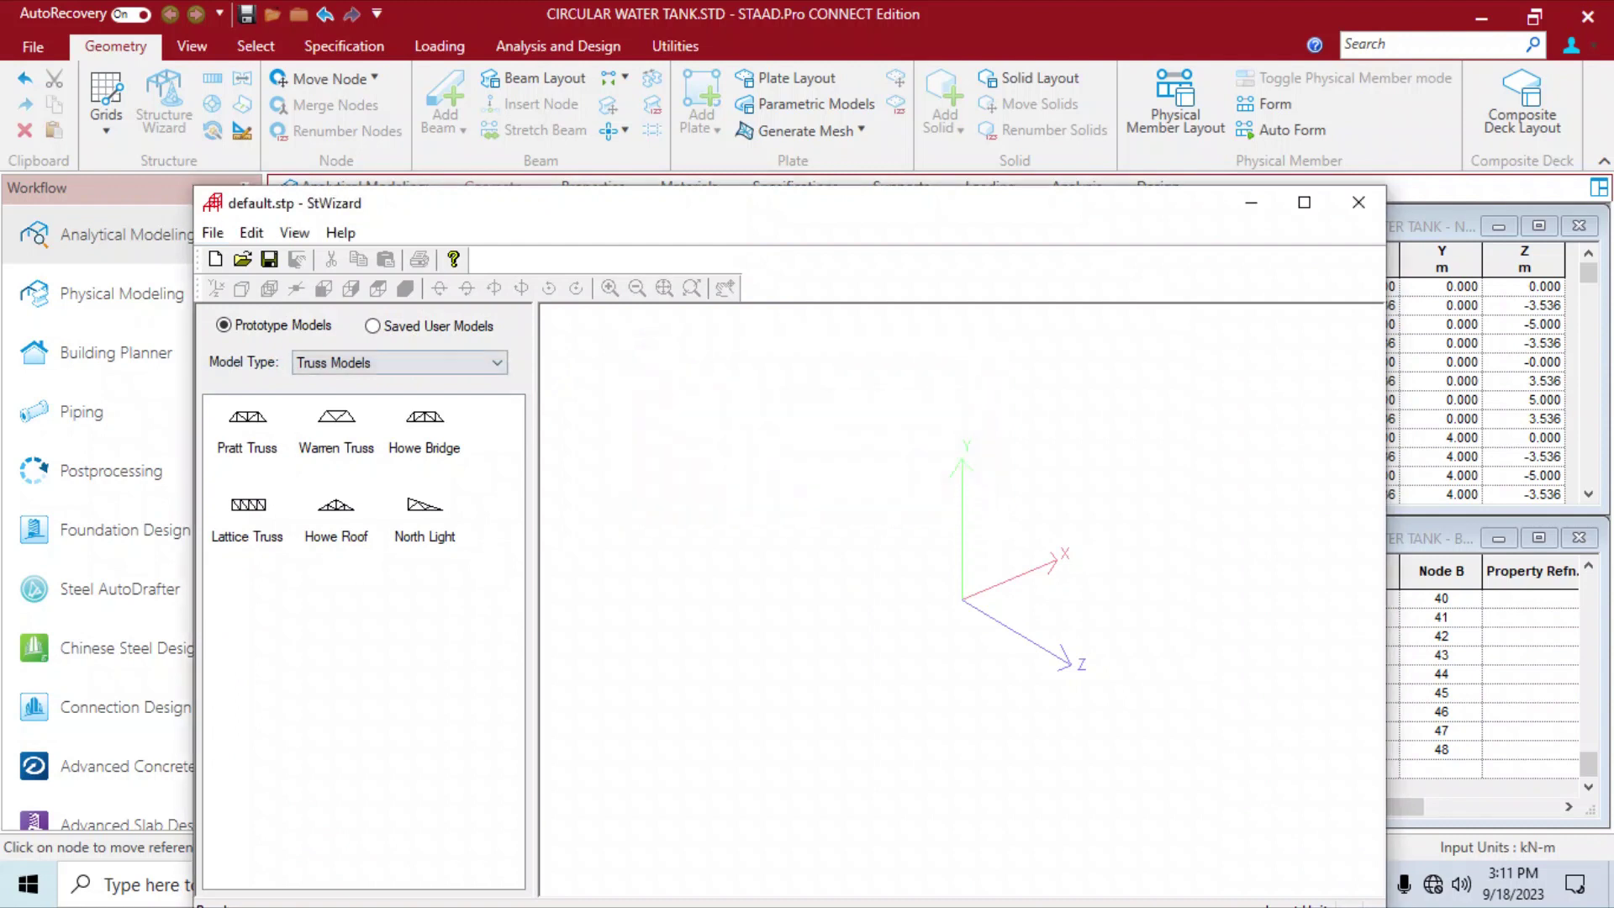
# Start a Cylindrical Surface prototype from the Surface/Plate Models.
pyautogui.click(399, 362)
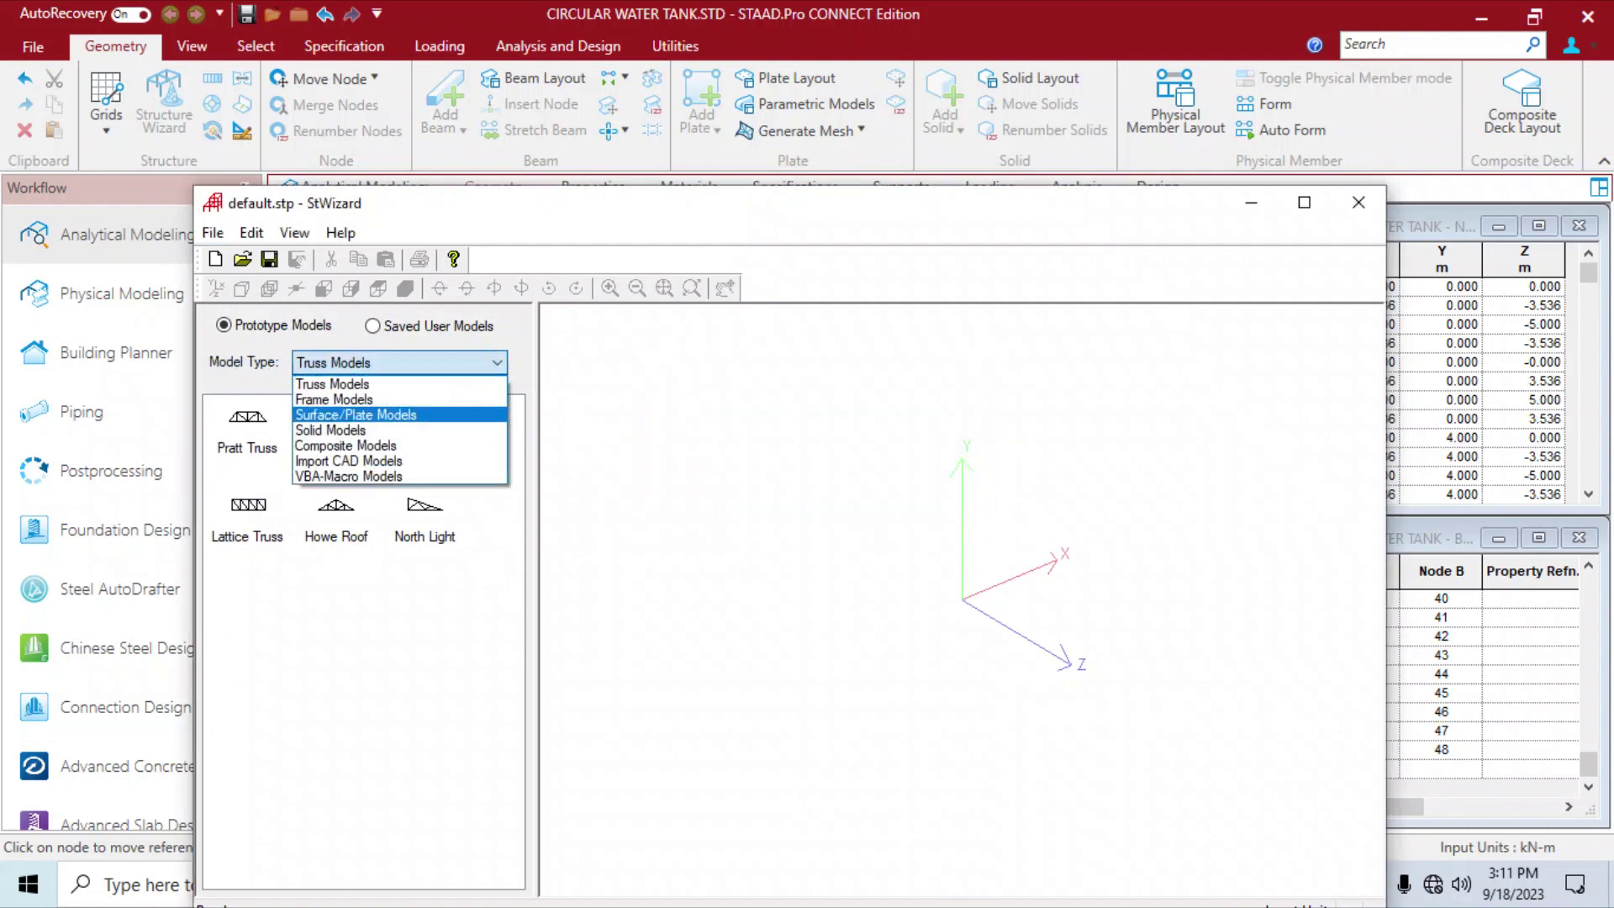
pyautogui.click(355, 415)
pyautogui.click(338, 418)
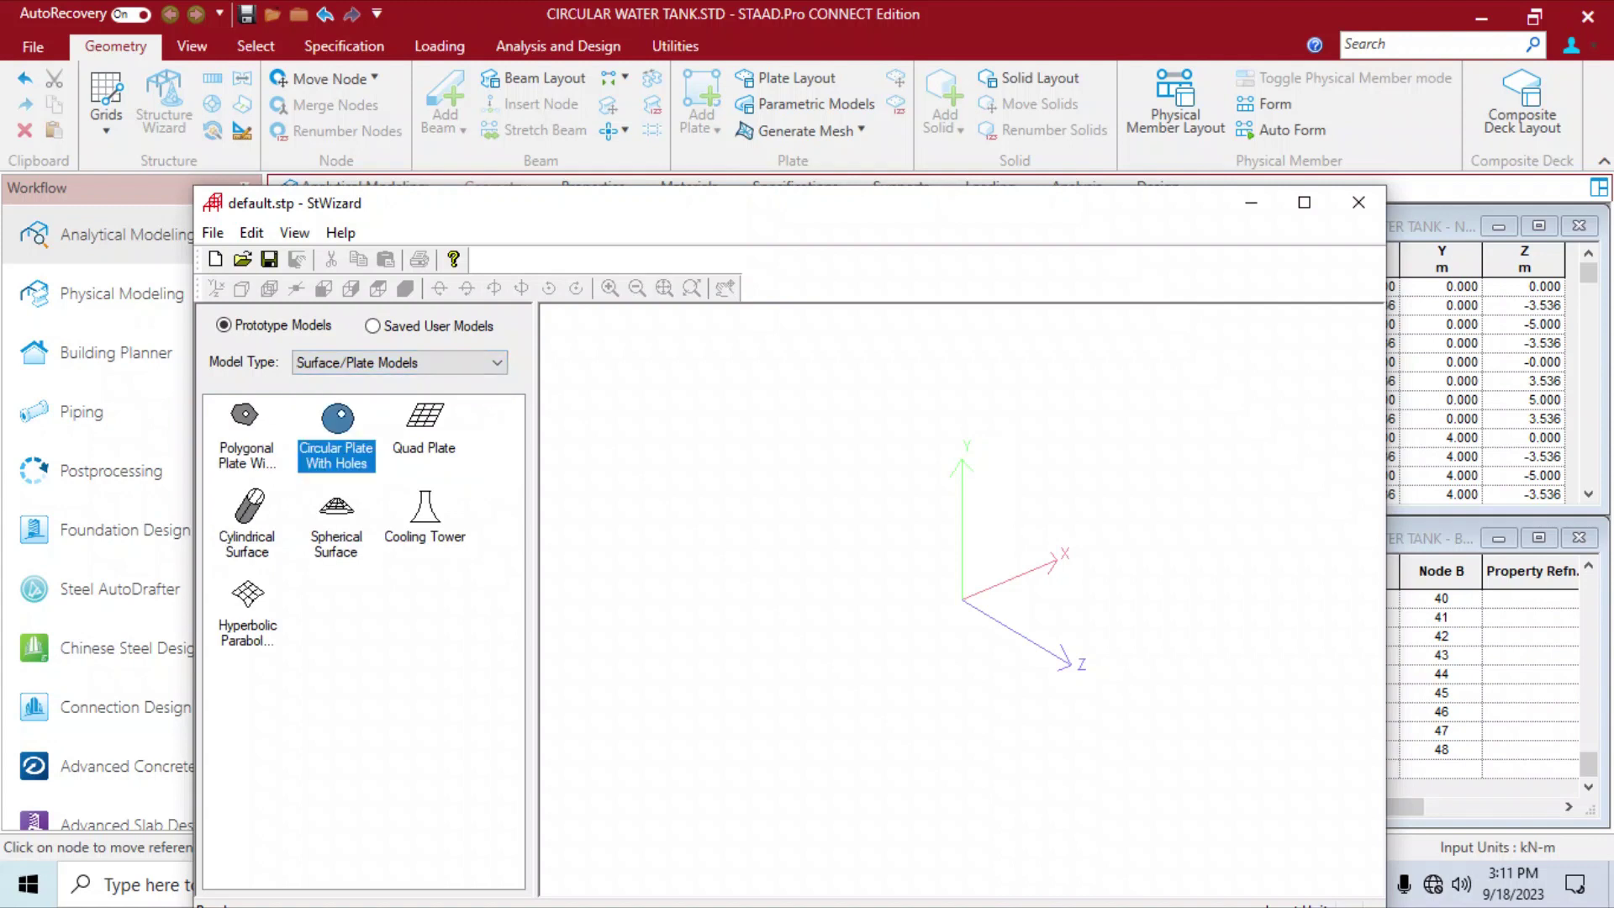
pyautogui.doubleClick(249, 508)
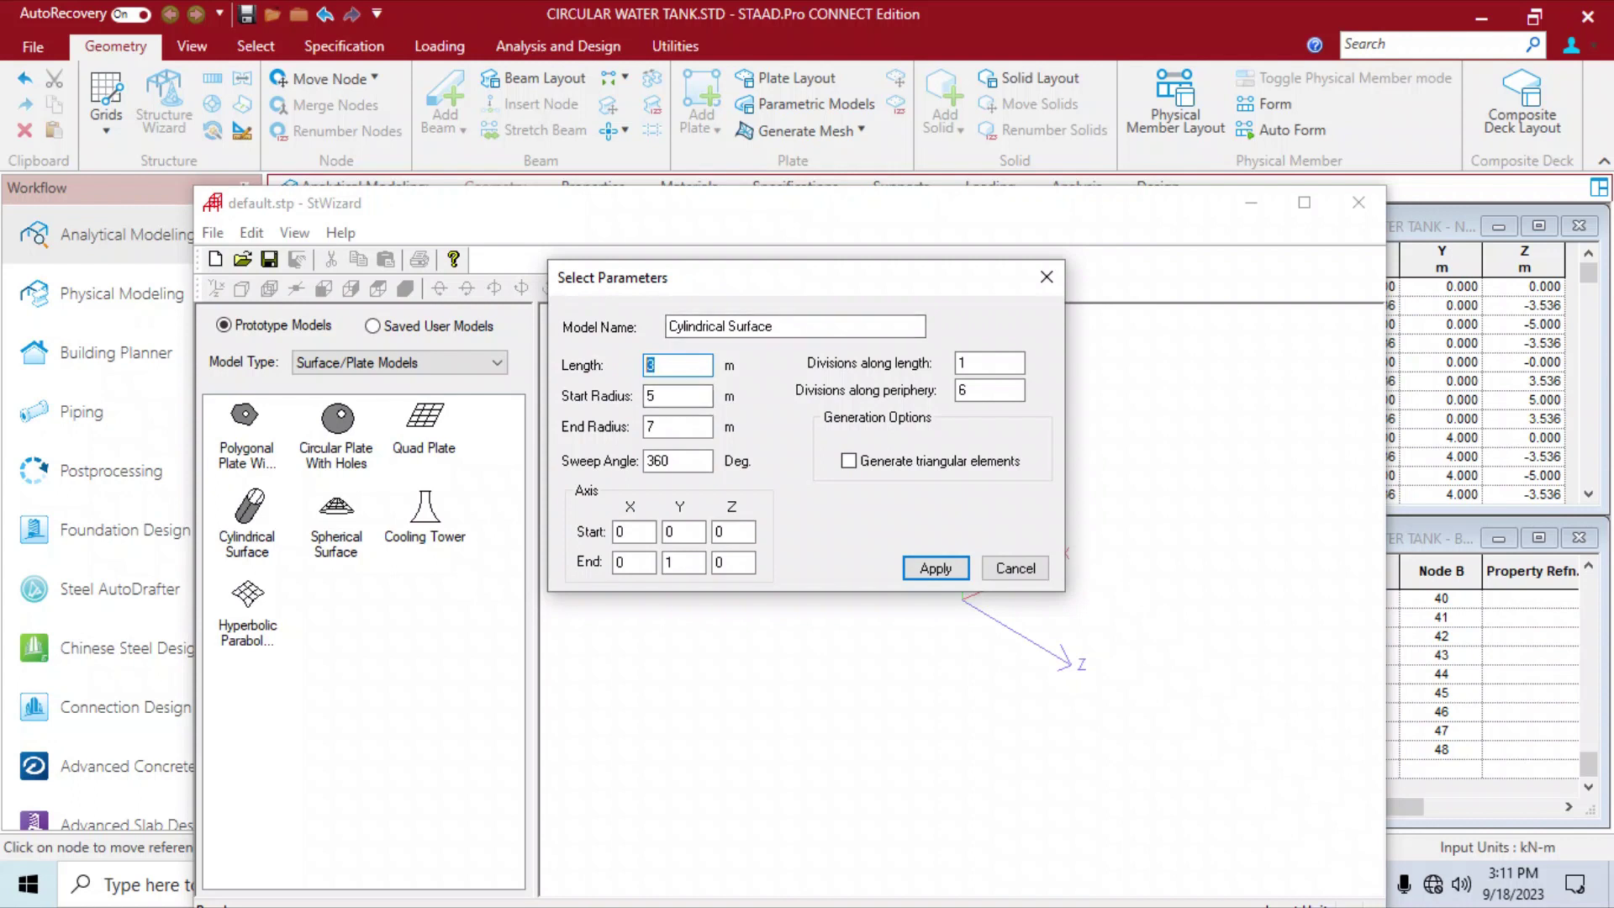
# Set the cylindrical surface's end radius to 8 m, keeping the 3 m length and 5 m start radius.
pyautogui.press('Tab')
pyautogui.press('Tab')
pyautogui.write('8')
pyautogui.press('Tab')
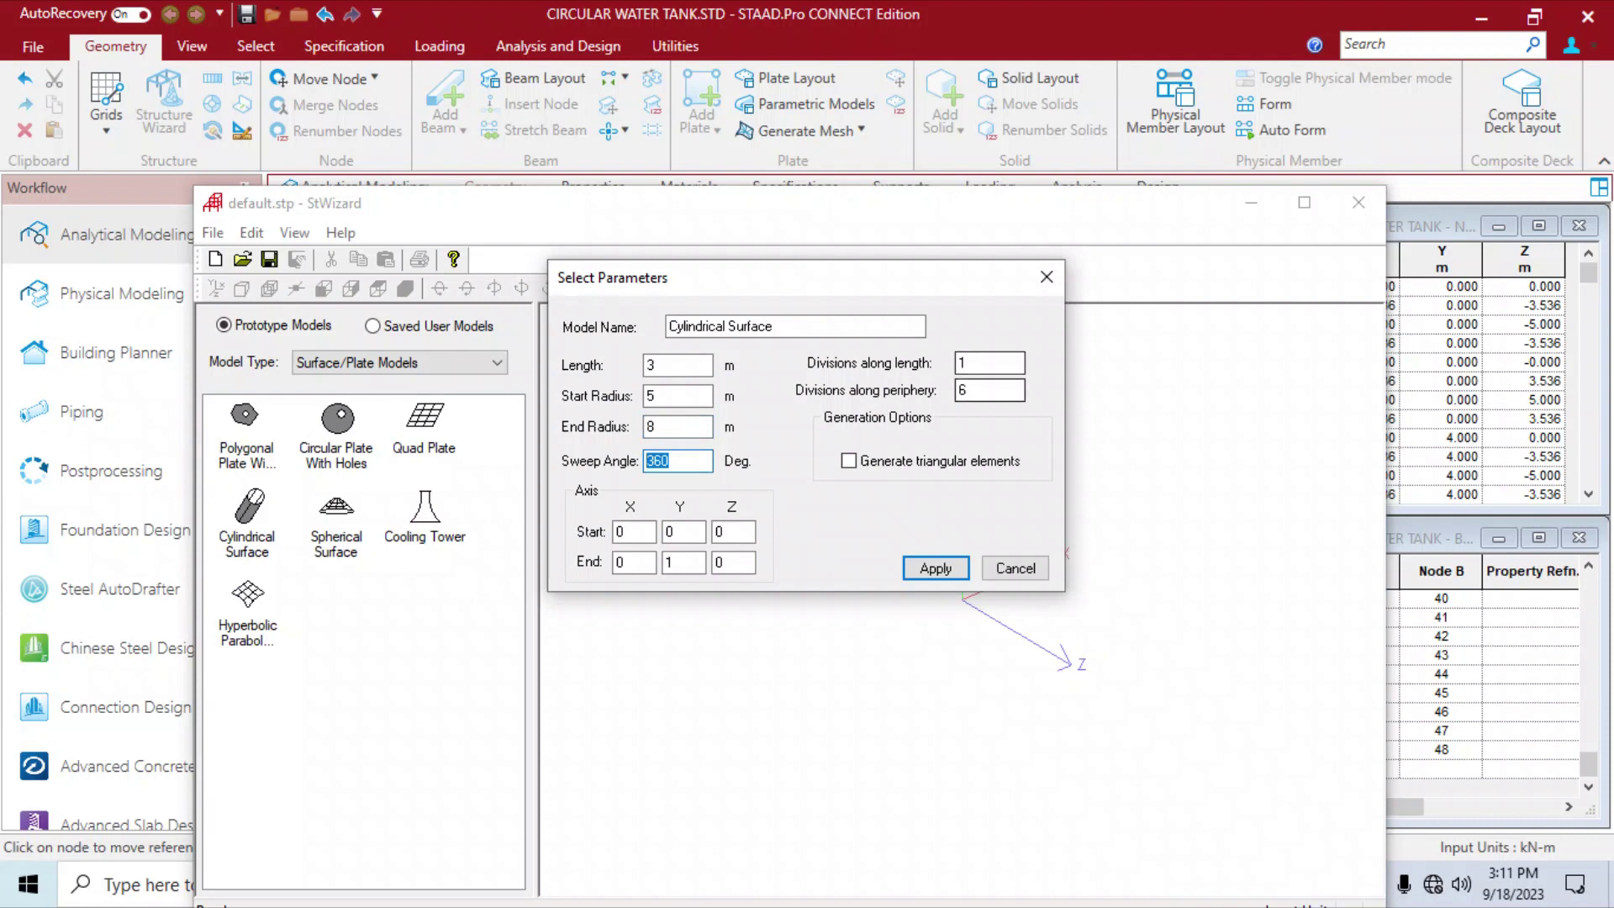
# Set the divisions along periphery to 8 and generate the cylindrical surface around the Y axis.
pyautogui.press('Tab')
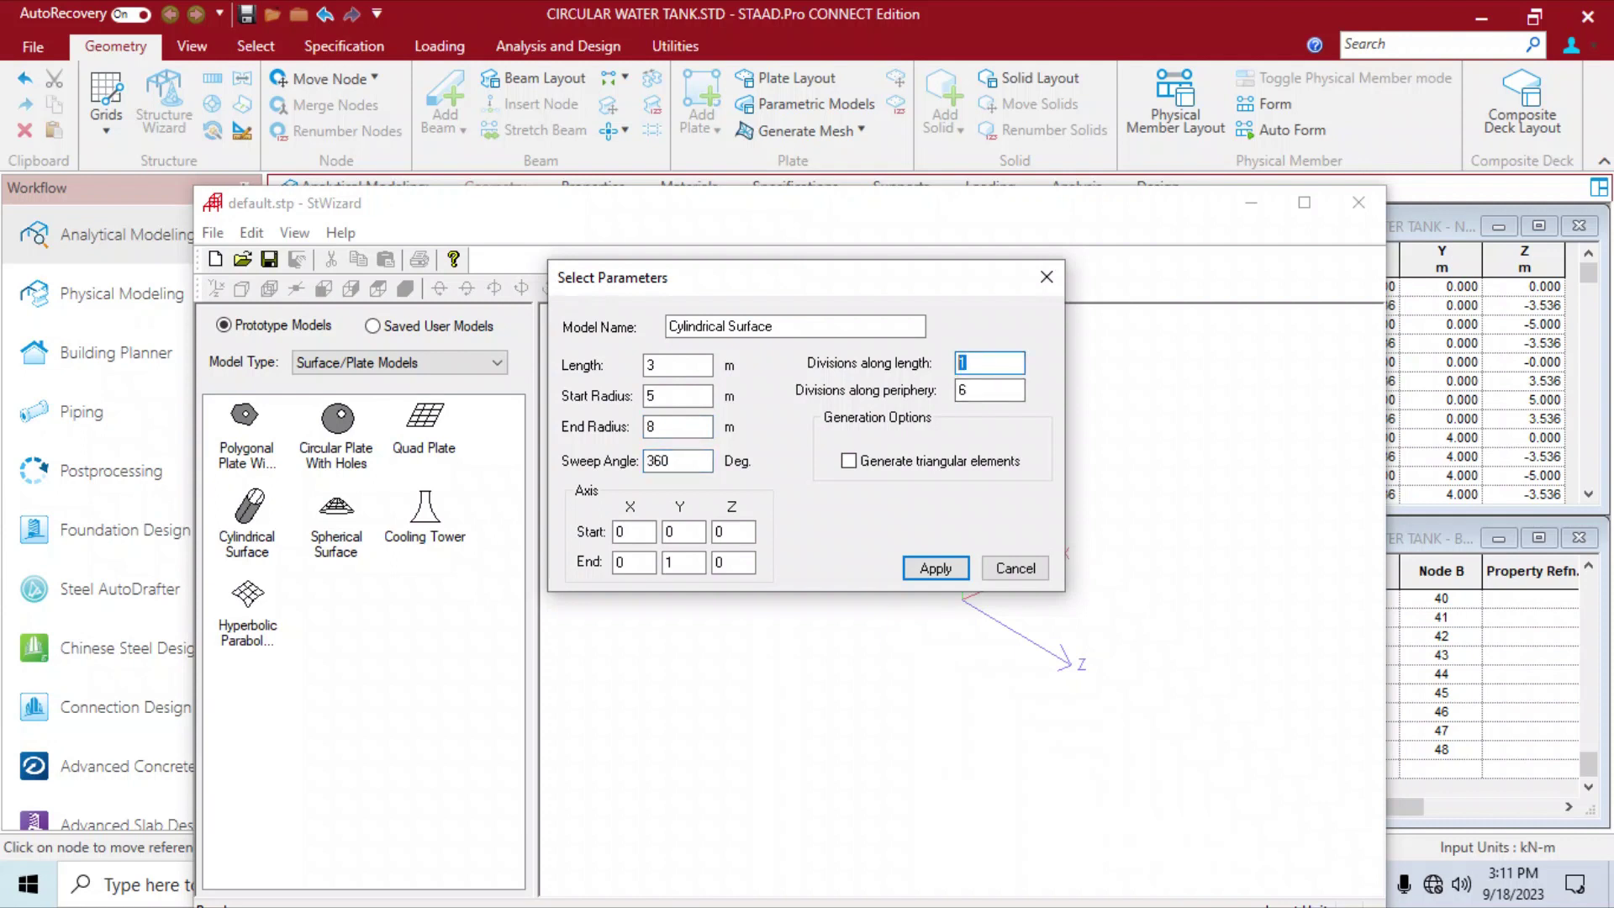
pyautogui.write('8')
pyautogui.moveTo(680, 533); pyautogui.dragTo(654, 563)
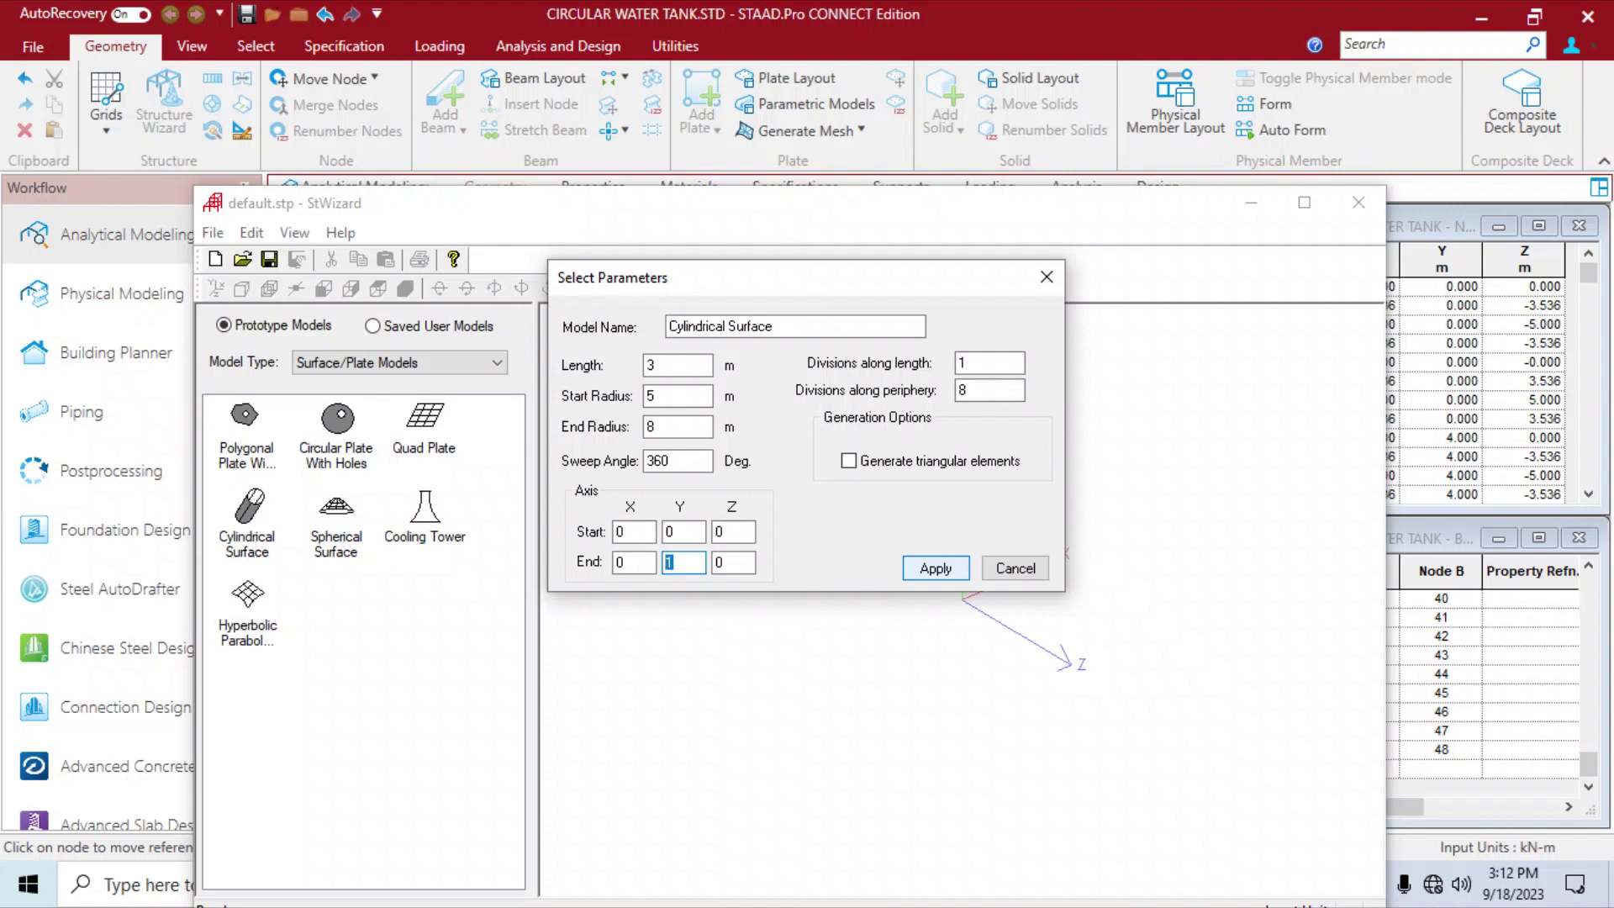
pyautogui.press('Return')
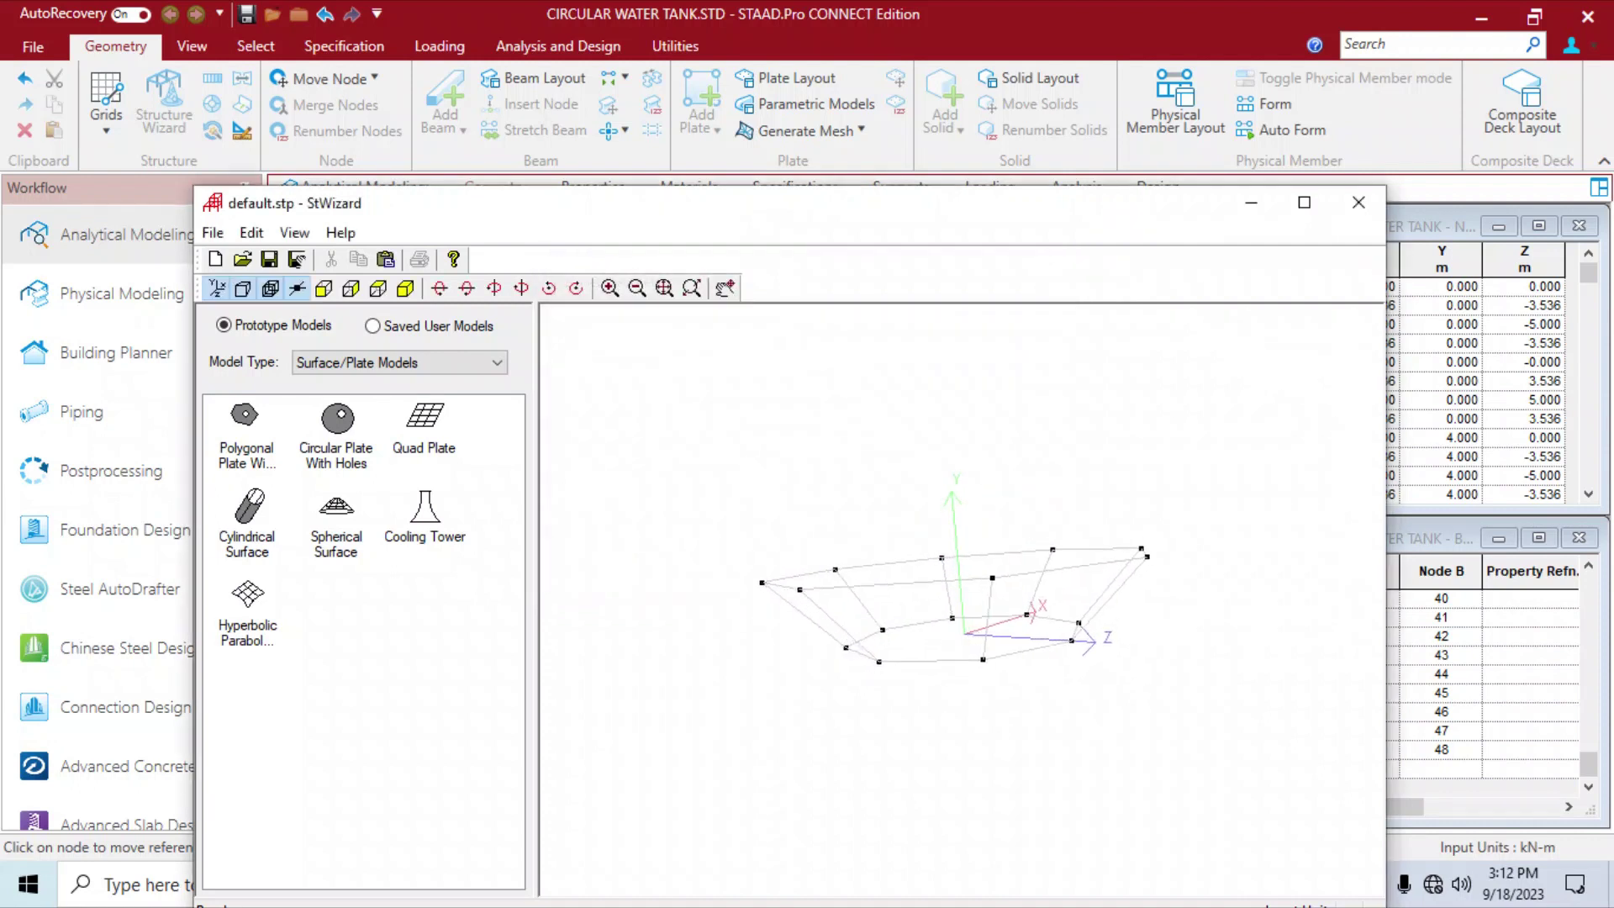
pyautogui.moveTo(964, 555); pyautogui.dragTo(979, 588)
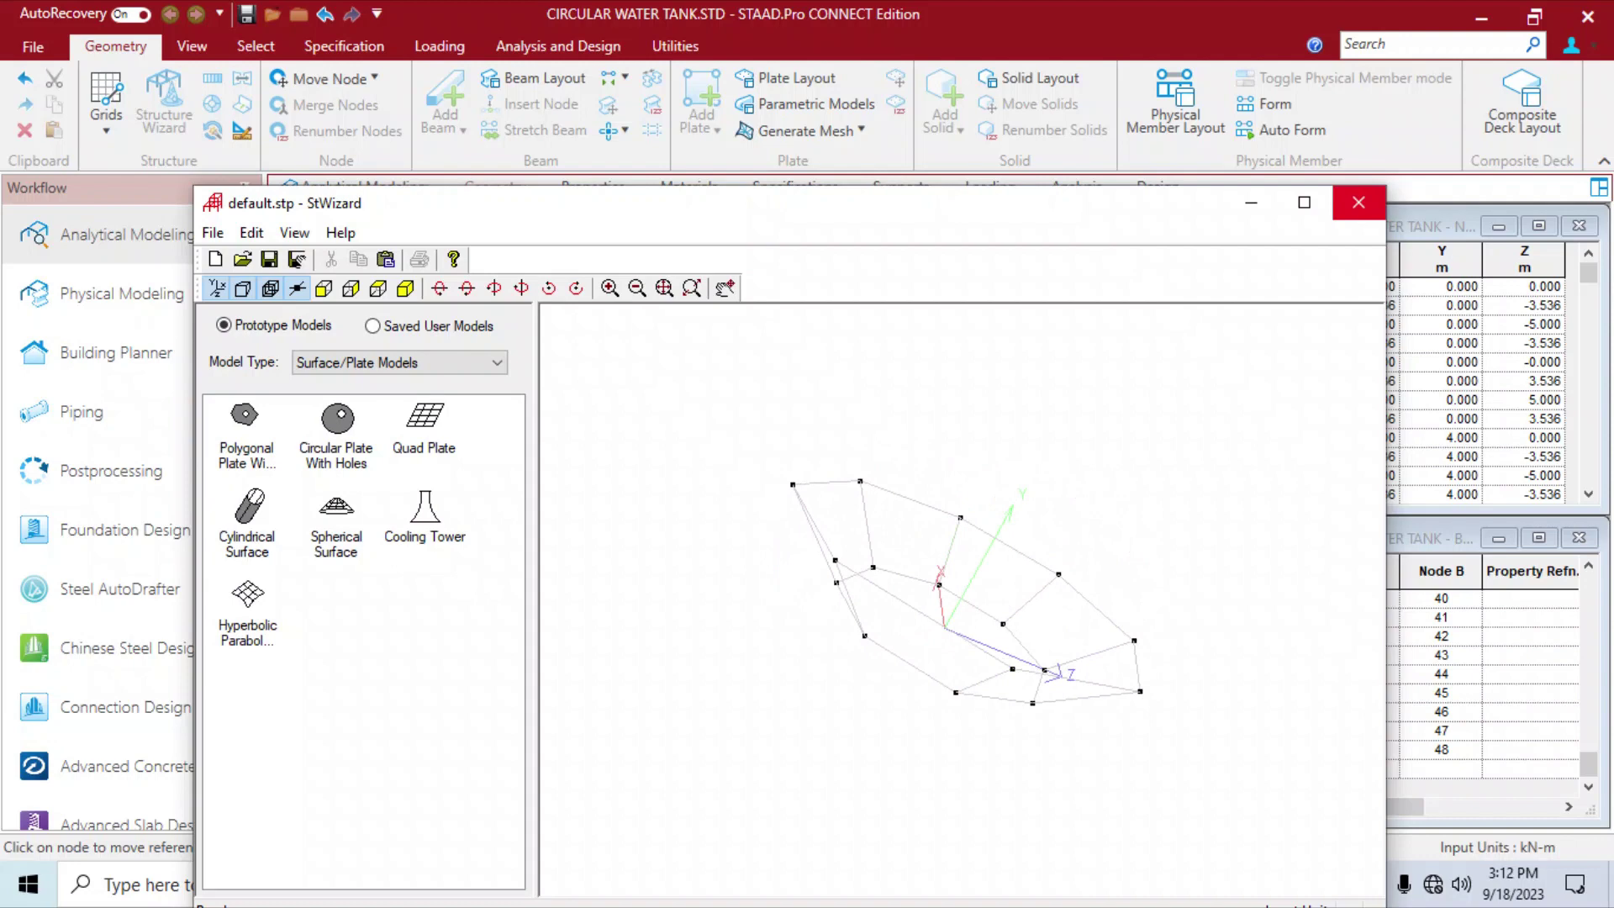
# Transfer the flared cylindrical surface into the model, choosing a front corner node of its smaller lower ring as the reference point.
pyautogui.click(1358, 202)
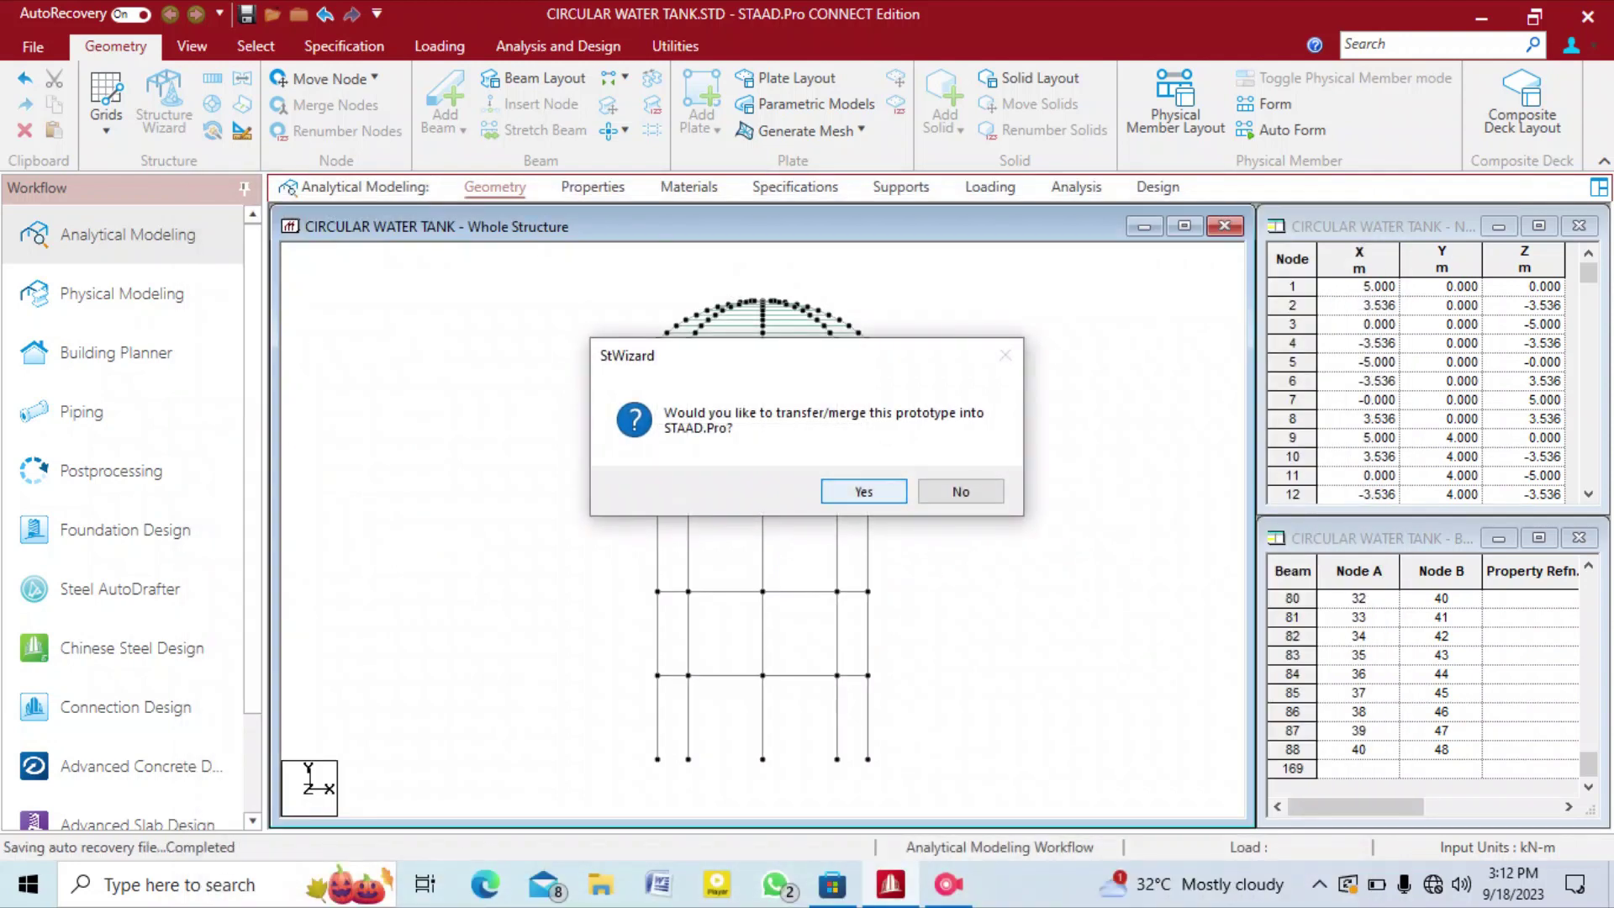
pyautogui.press('Return')
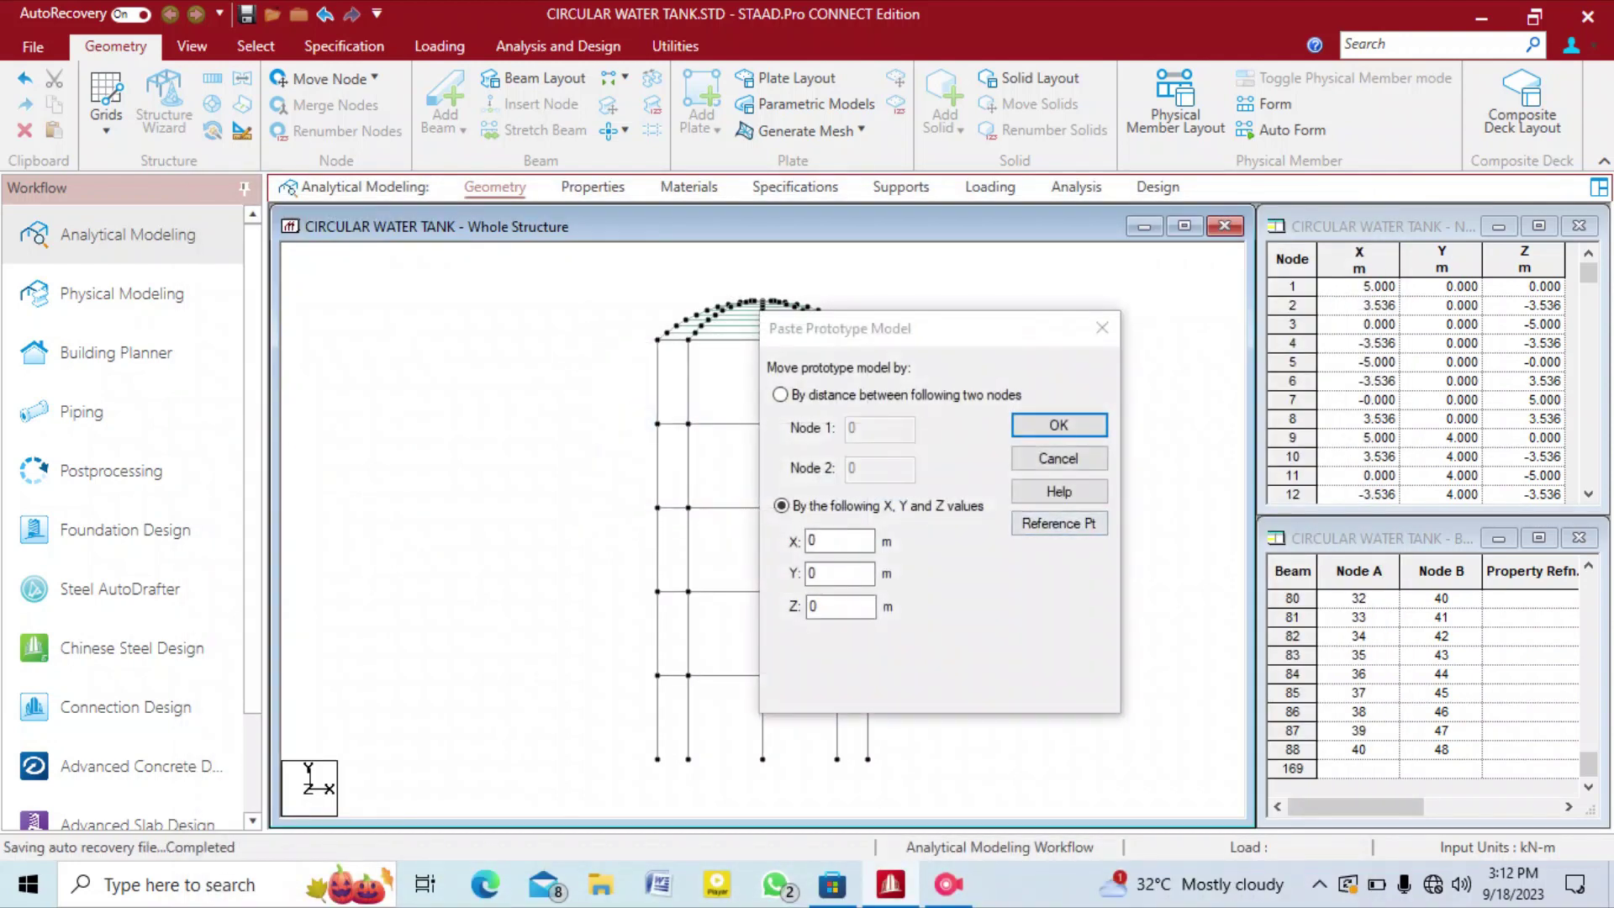
pyautogui.click(1059, 523)
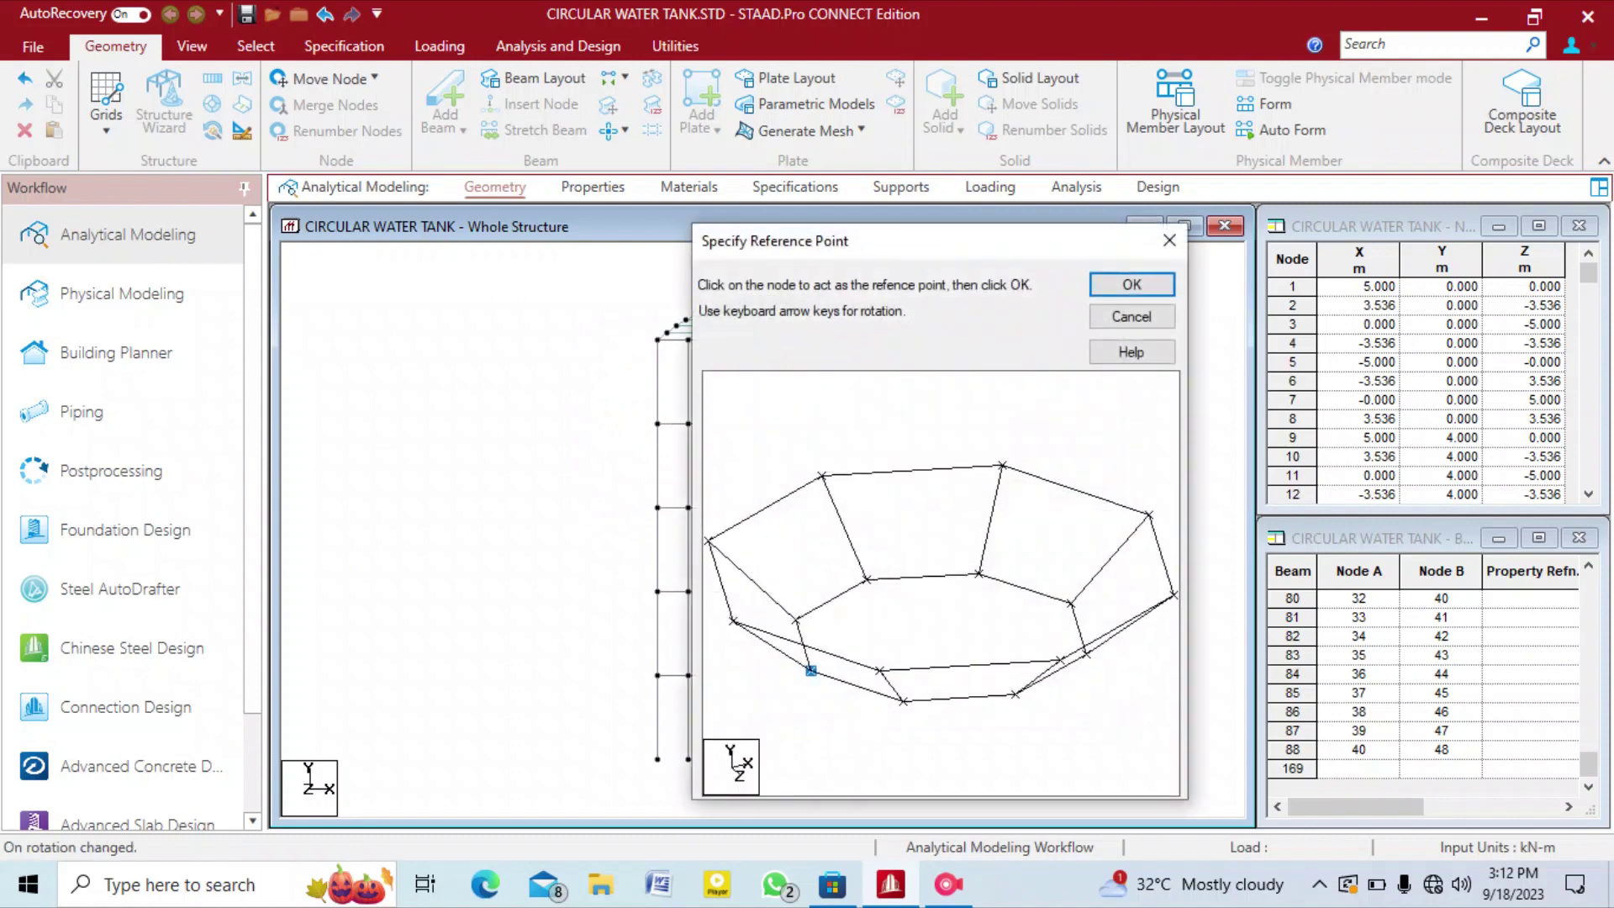
pyautogui.click(903, 701)
pyautogui.moveTo(933, 242); pyautogui.dragTo(1313, 208)
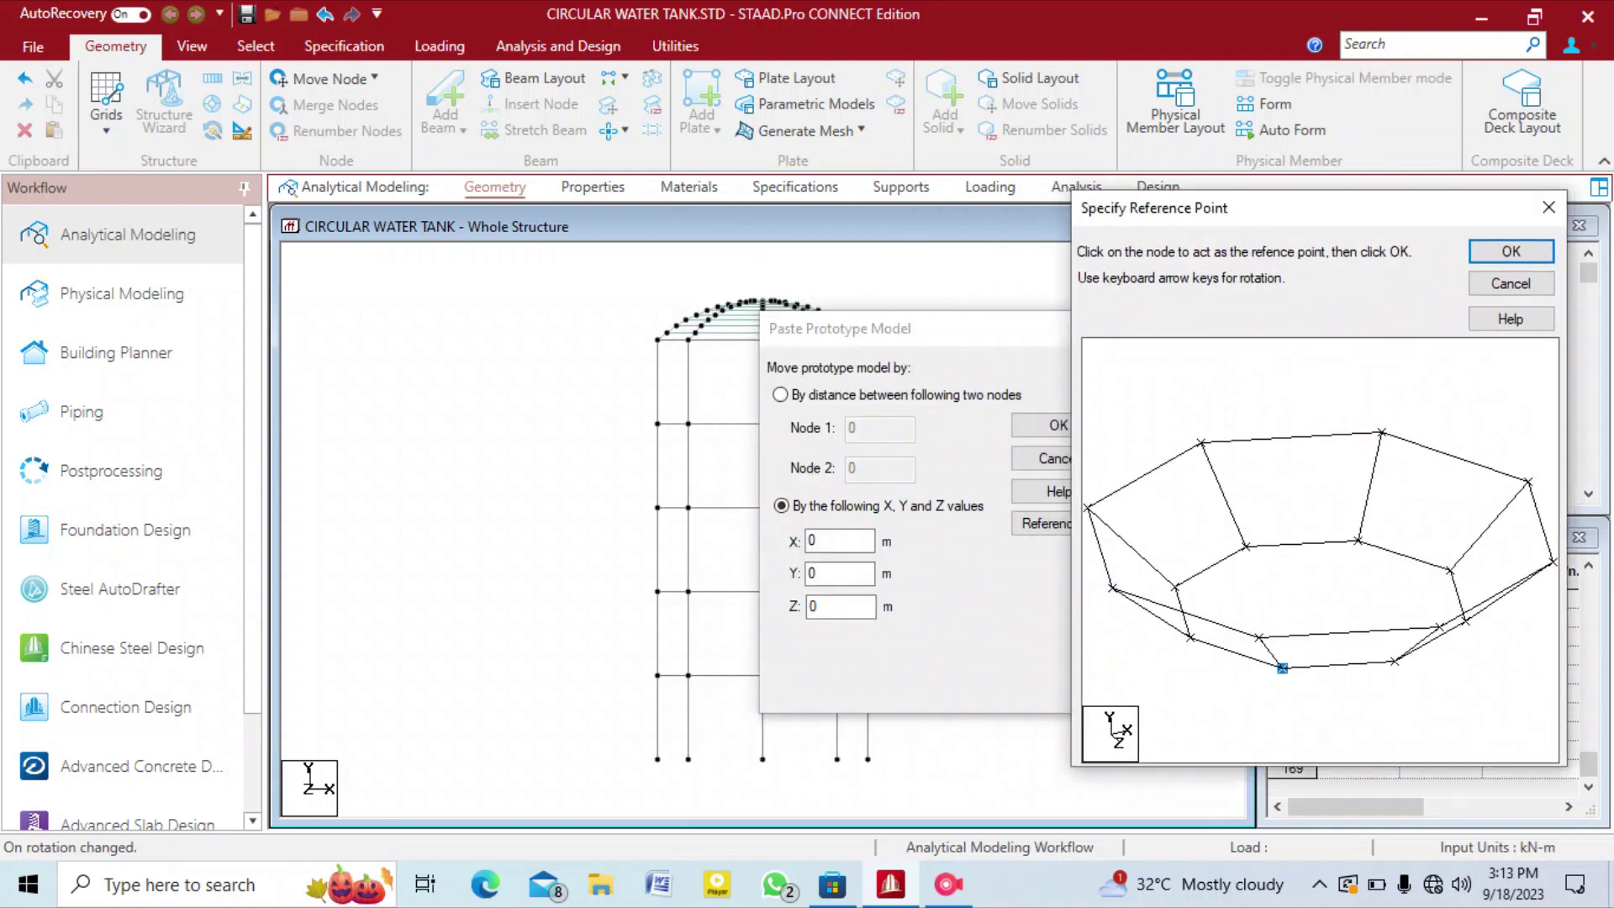
pyautogui.moveTo(1158, 222); pyautogui.dragTo(965, 194)
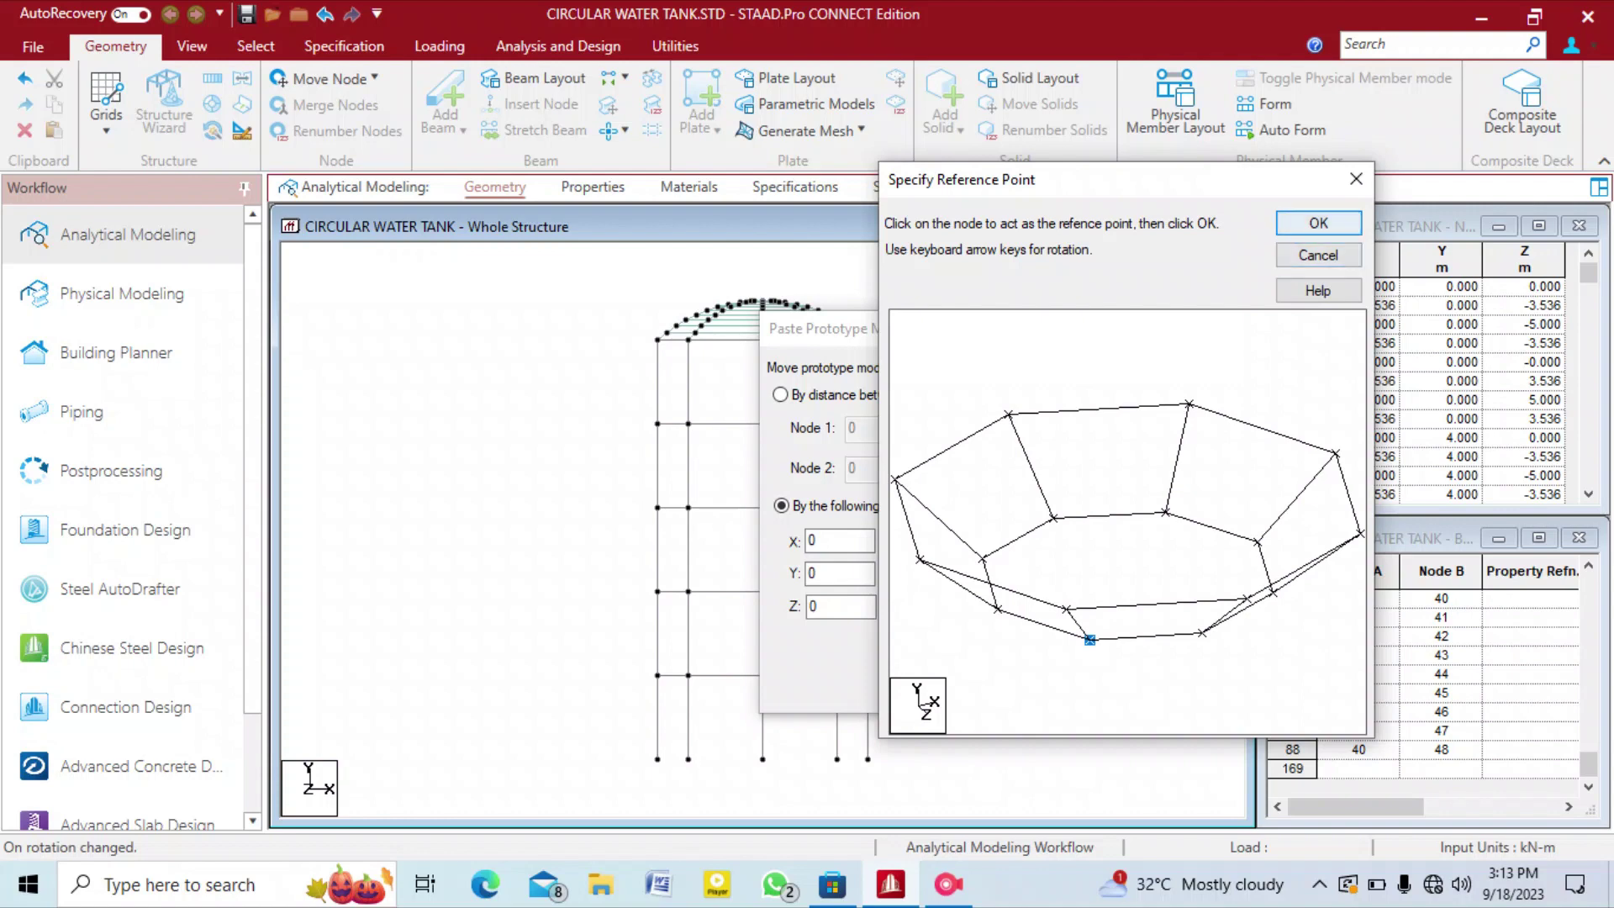
pyautogui.click(1318, 223)
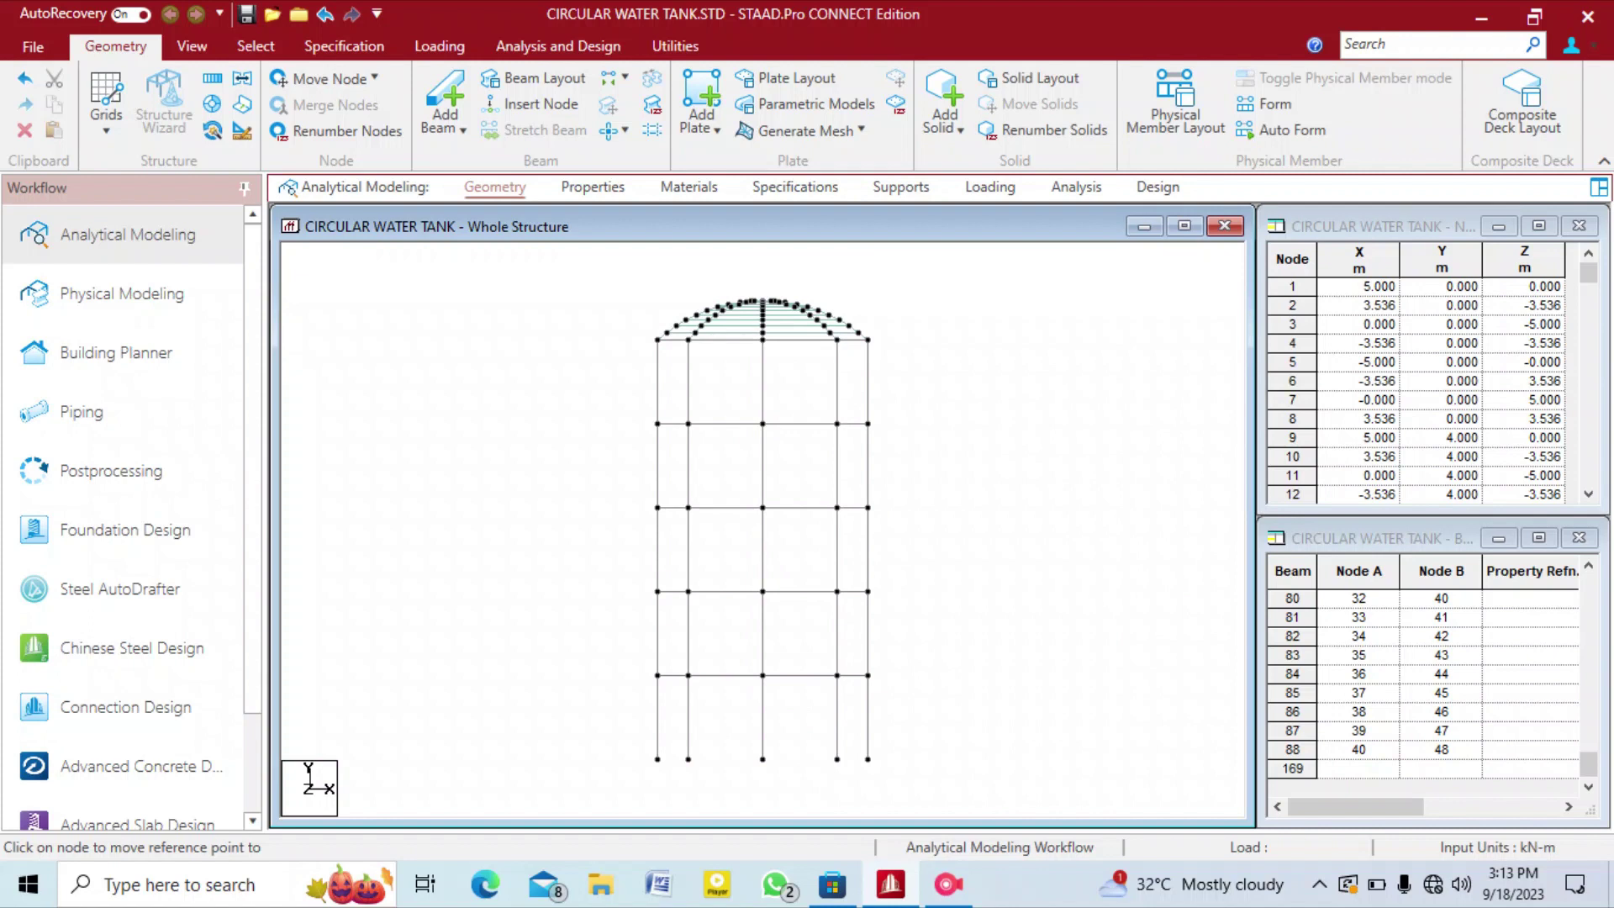
# Place the flared surface on the matching front corner node of the frame's top ring, moving it 20 m in Y.
pyautogui.press('Down')
pyautogui.press('Down')
pyautogui.press('Down')
pyautogui.press('Down')
pyautogui.press('Down')
pyautogui.press('Down')
pyautogui.press('Down')
pyautogui.press('Down')
pyautogui.press('Down')
pyautogui.press('Down')
pyautogui.press('Down')
pyautogui.press('Down')
pyautogui.press('Down')
pyautogui.press('Down')
pyautogui.press('Down')
pyautogui.press('Down')
pyautogui.press('Right')
pyautogui.press('Right')
pyautogui.press('Right')
pyautogui.press('Right')
pyautogui.press('Right')
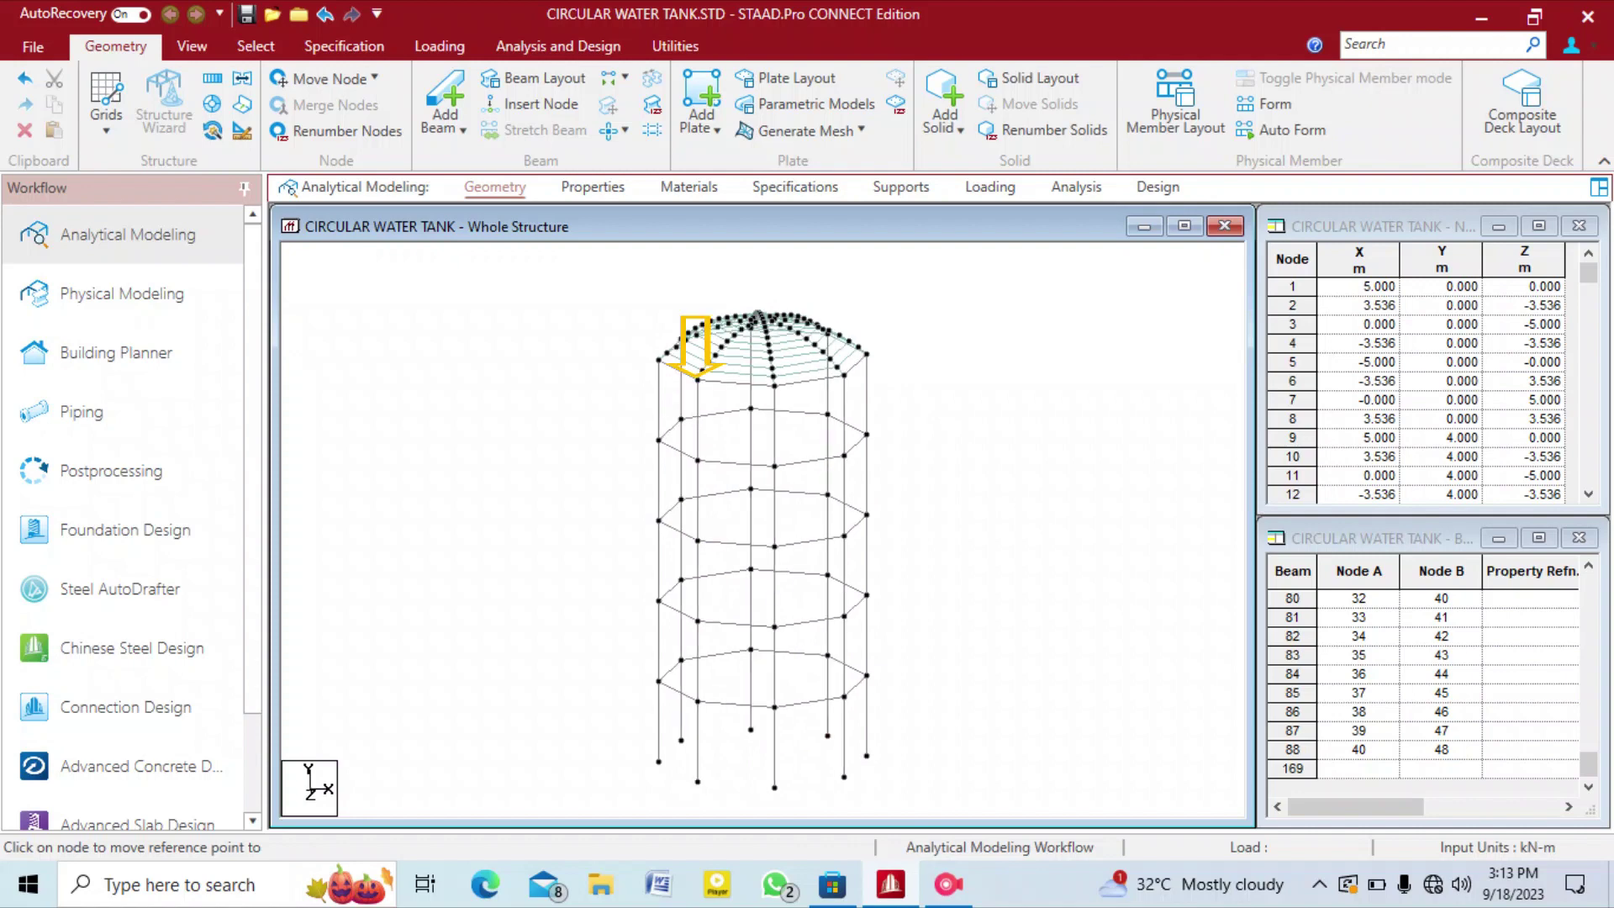
pyautogui.click(697, 372)
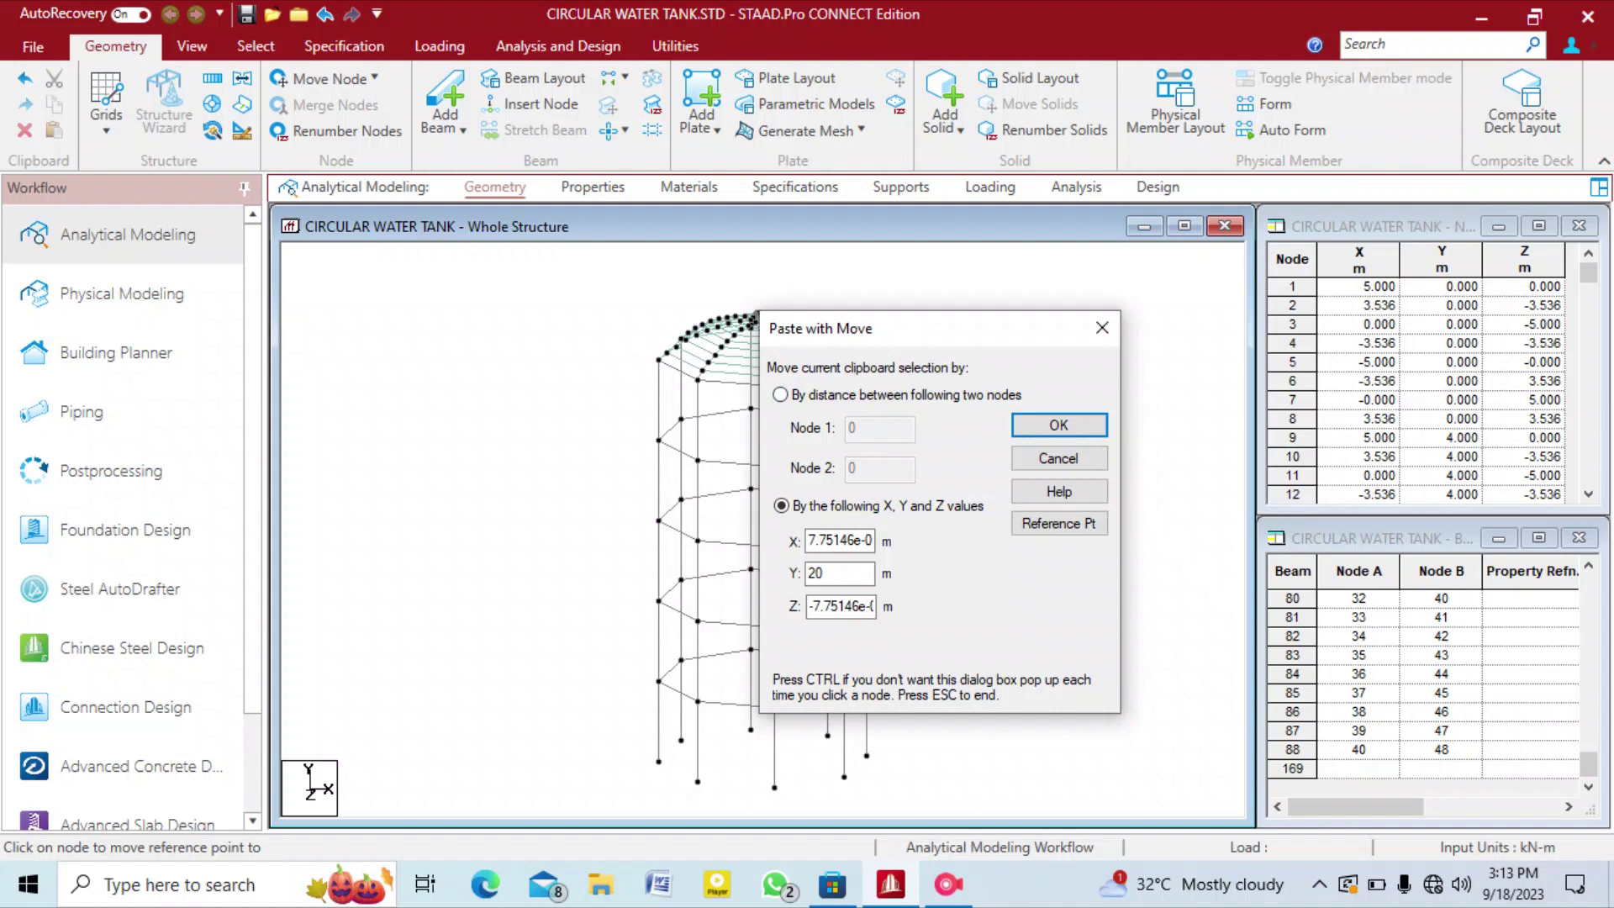
pyautogui.press('Return')
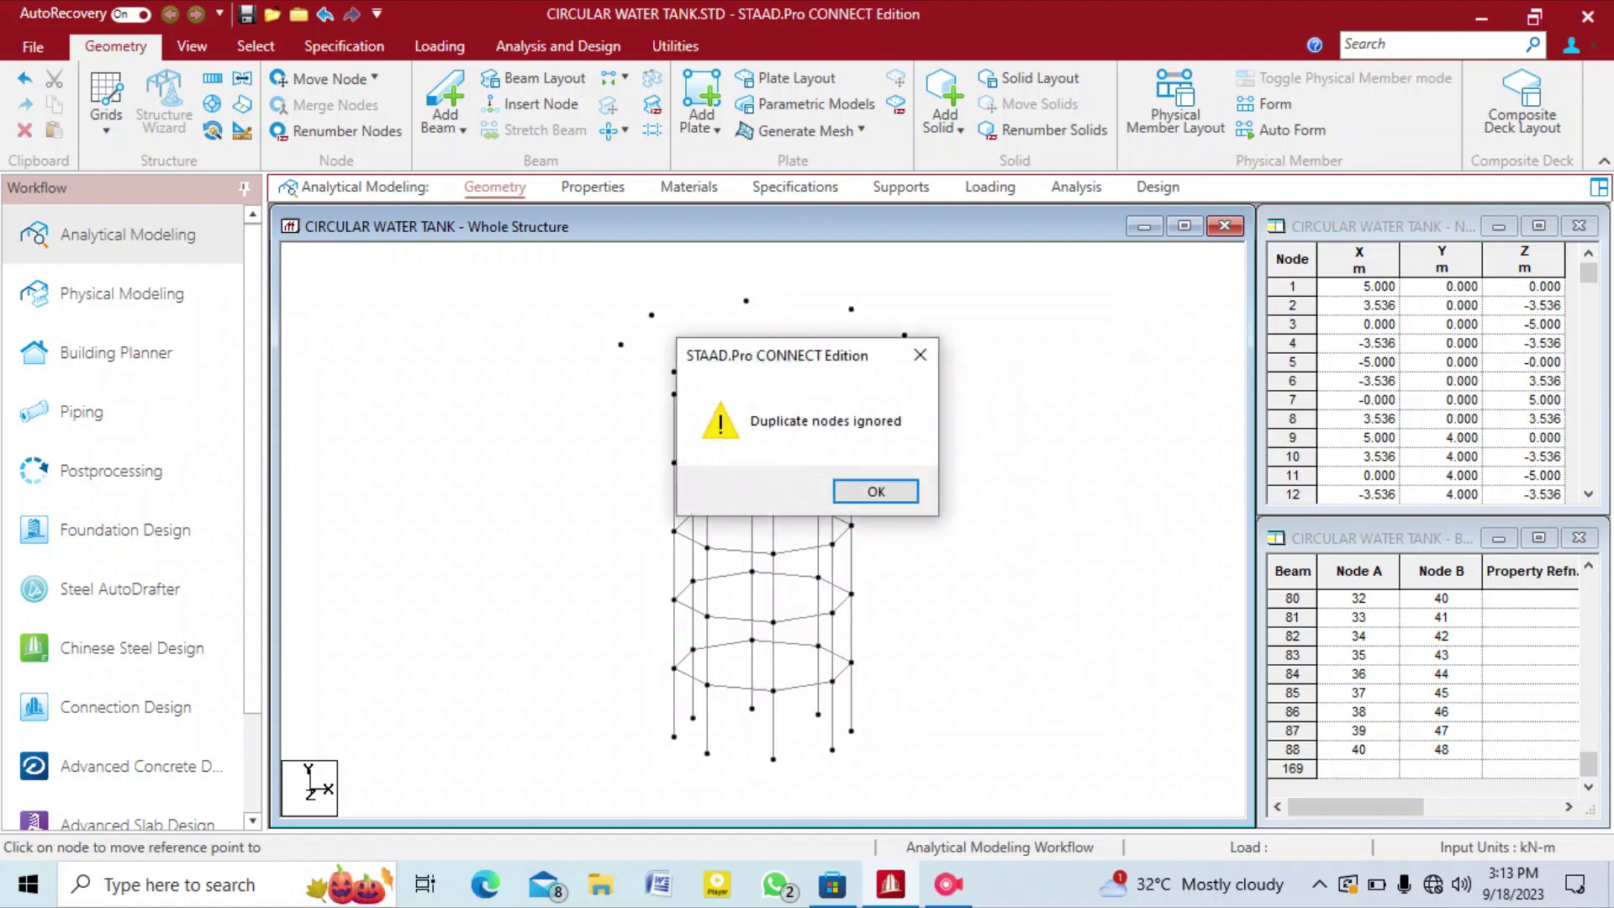
pyautogui.press('Return')
# Examine from several angles how the flared surface joins the frame and spherical cap, ending in the front elevation view.
pyautogui.press('Up')
pyautogui.press('Up')
pyautogui.press('Up')
pyautogui.press('Up')
pyautogui.press('Up')
pyautogui.press('Up')
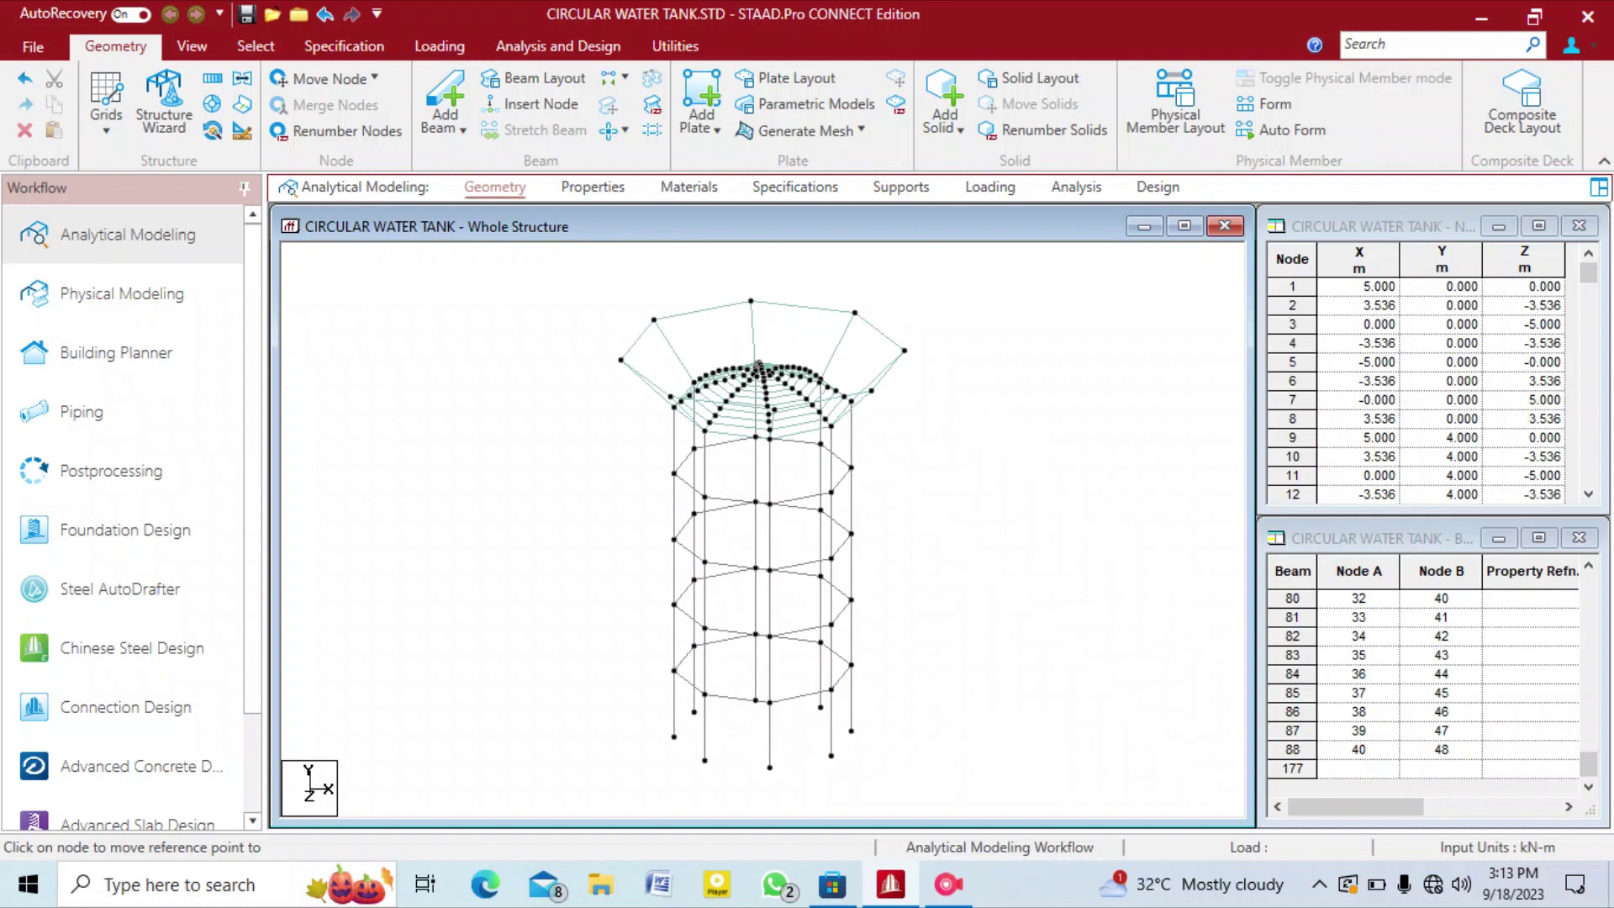
pyautogui.moveTo(1009, 405); pyautogui.dragTo(910, 438)
pyautogui.press('Up')
pyautogui.press('Up')
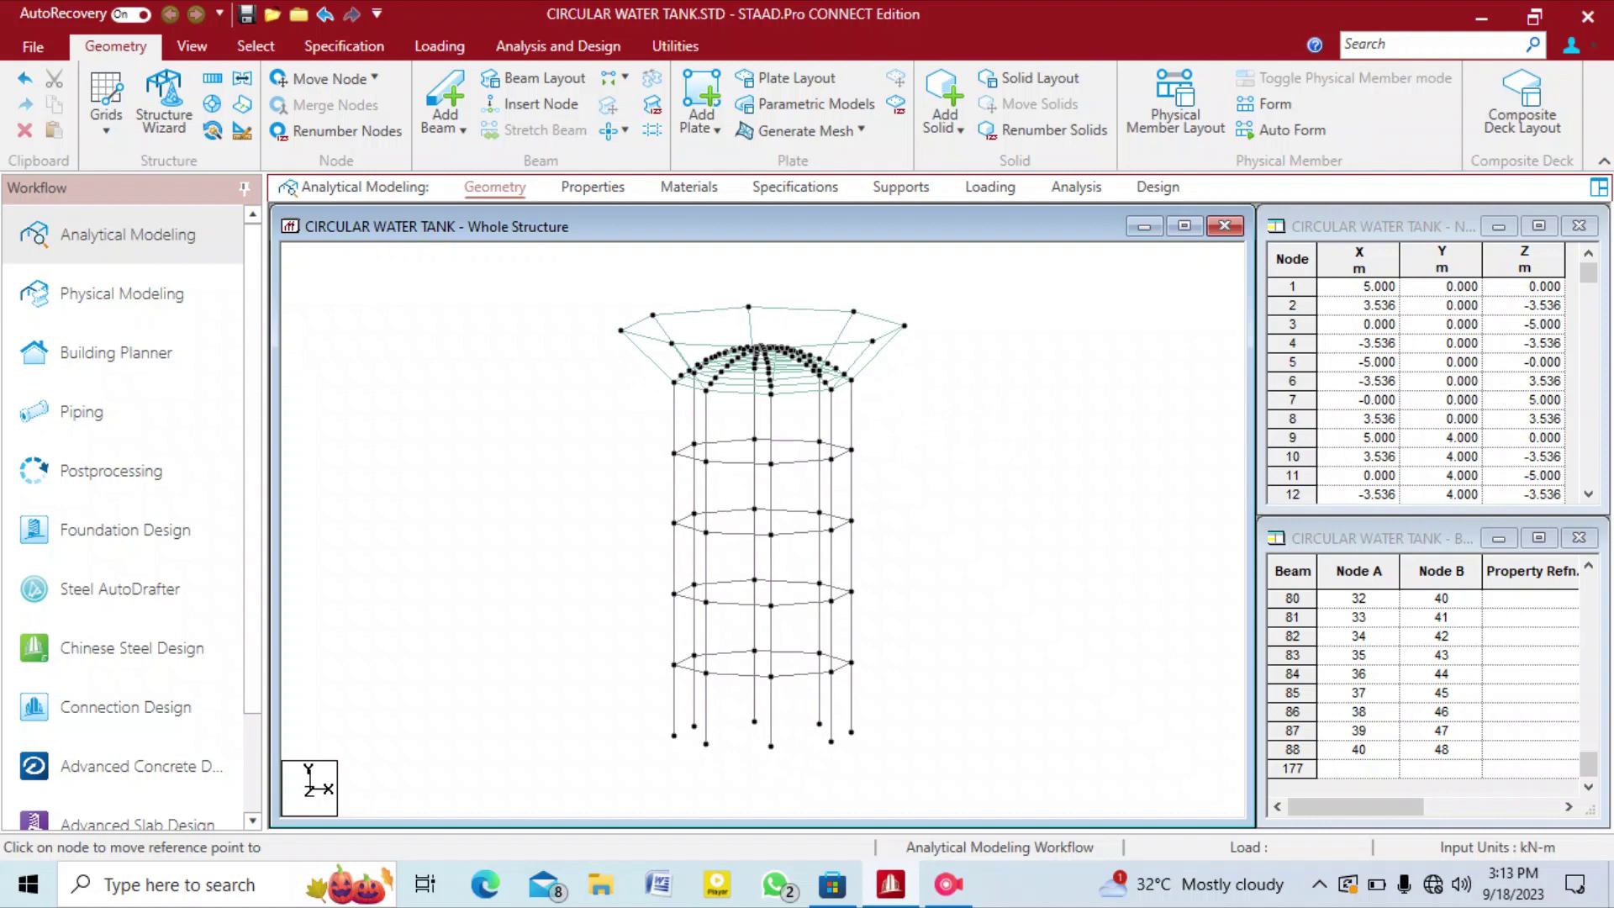
pyautogui.rightClick(967, 475)
pyautogui.press('Escape')
pyautogui.click(192, 45)
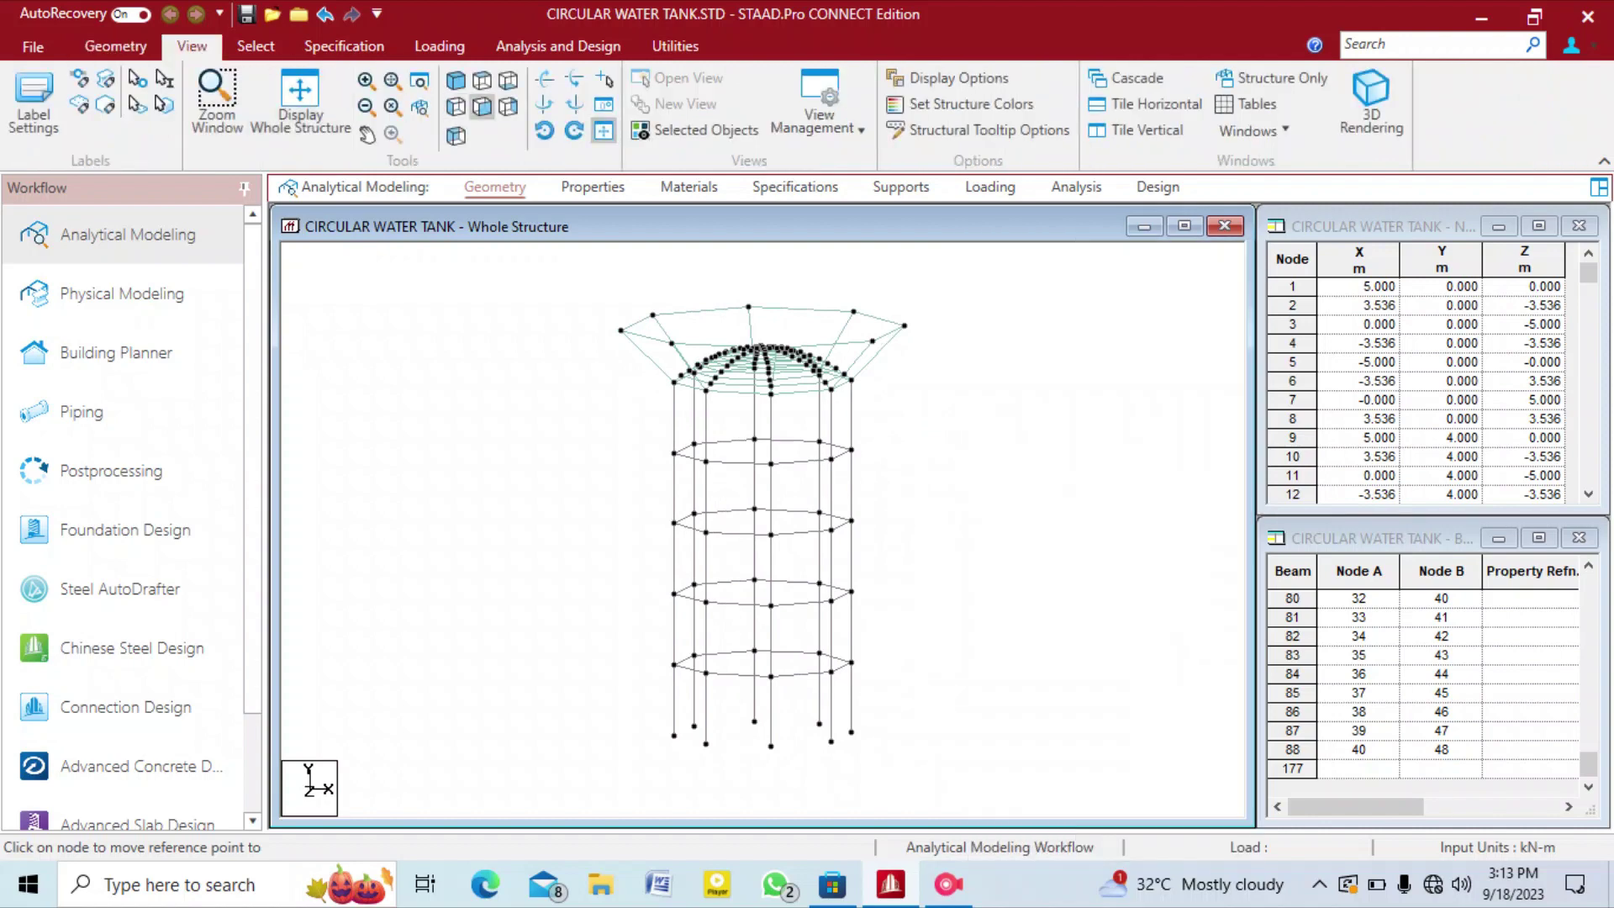
pyautogui.click(481, 105)
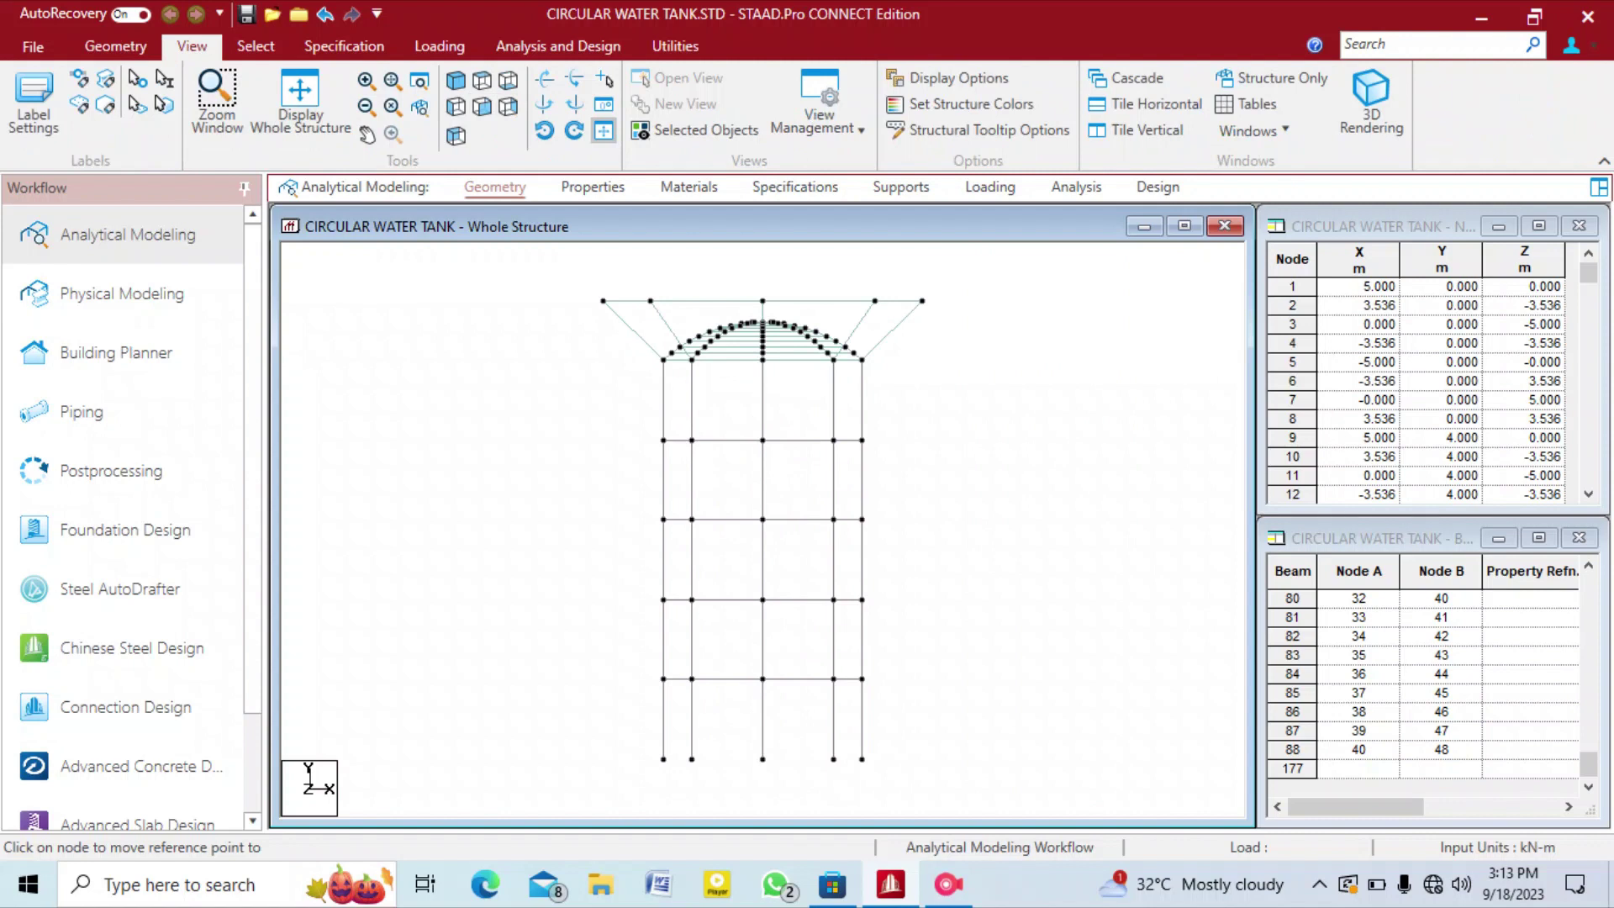
pyautogui.click(482, 106)
# Open the Structure Wizard and set its length units to meters.
pyautogui.click(116, 47)
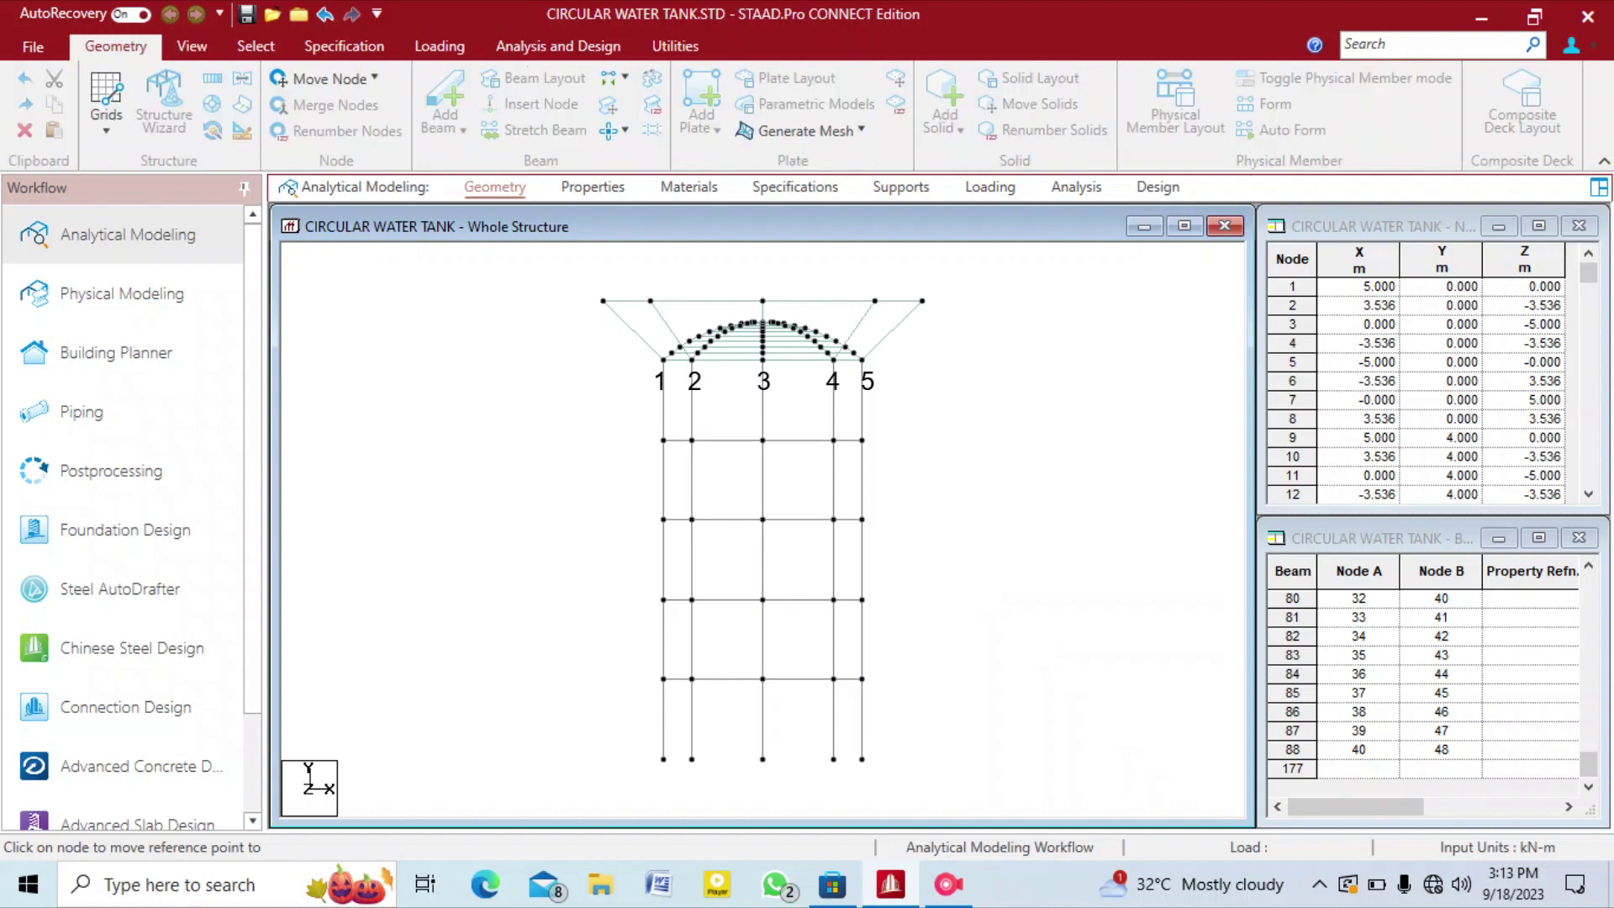
pyautogui.click(164, 104)
pyautogui.click(164, 107)
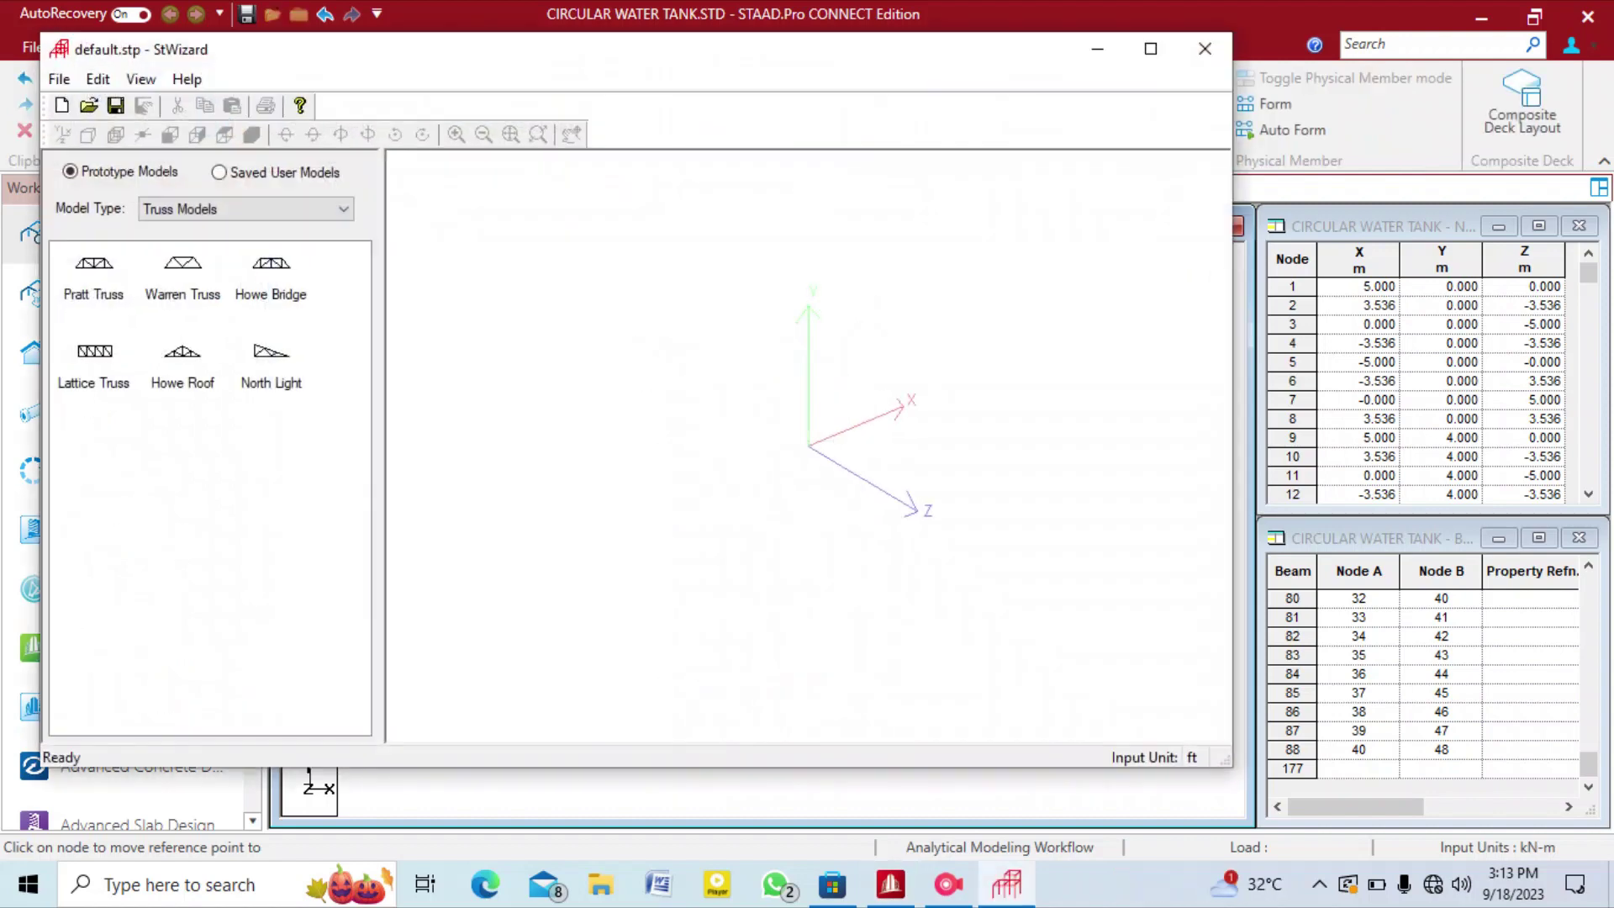
pyautogui.click(59, 78)
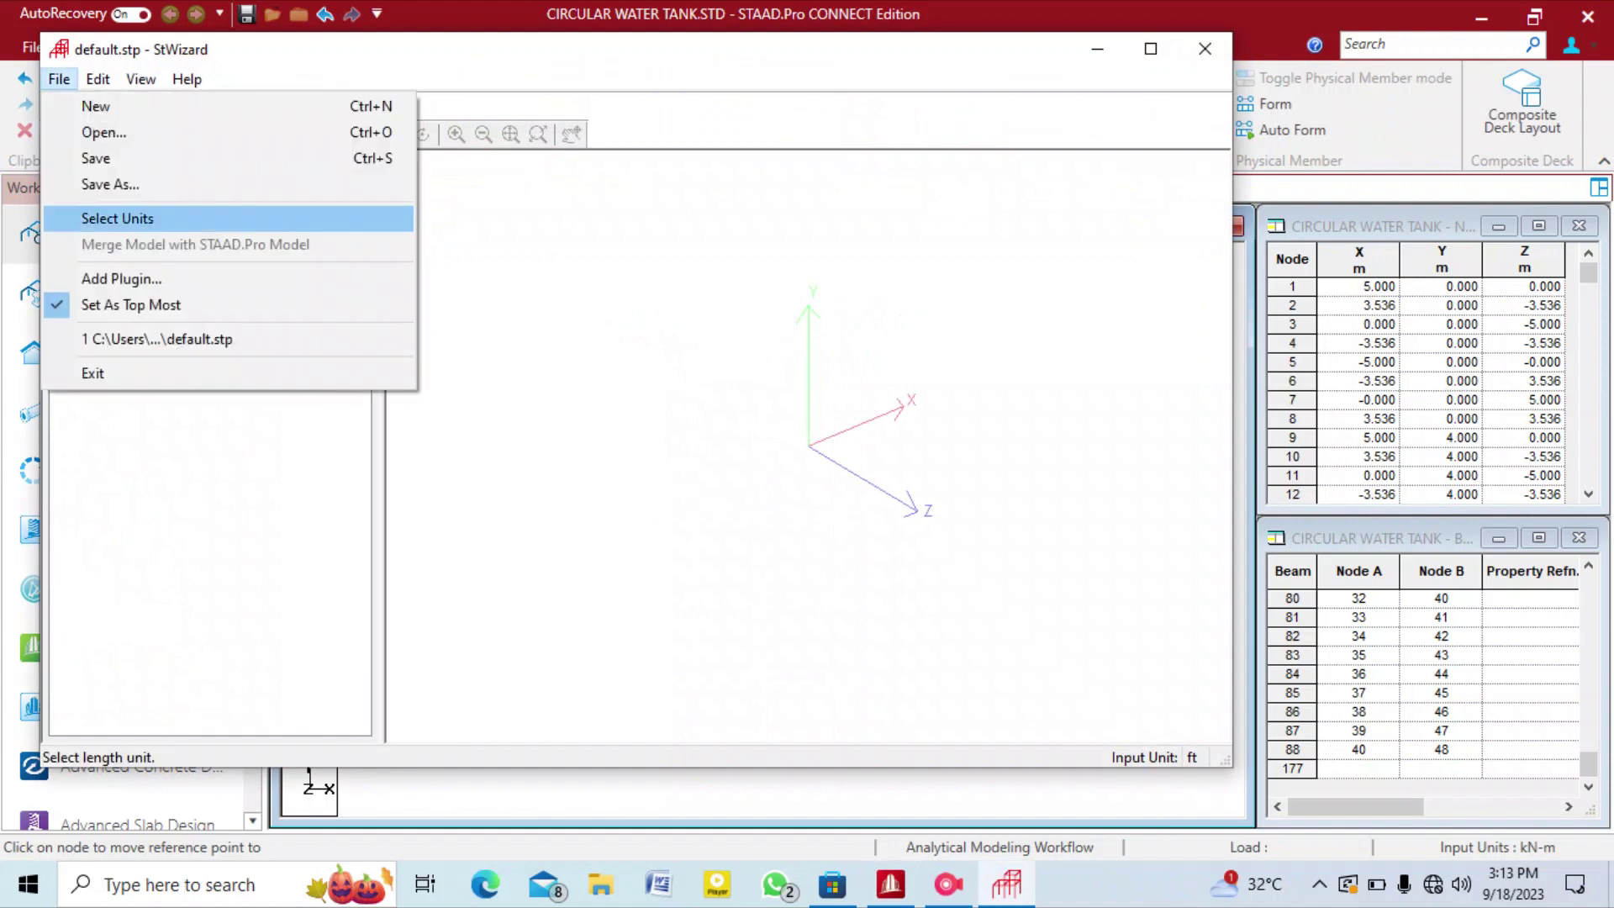
pyautogui.click(118, 218)
pyautogui.click(779, 470)
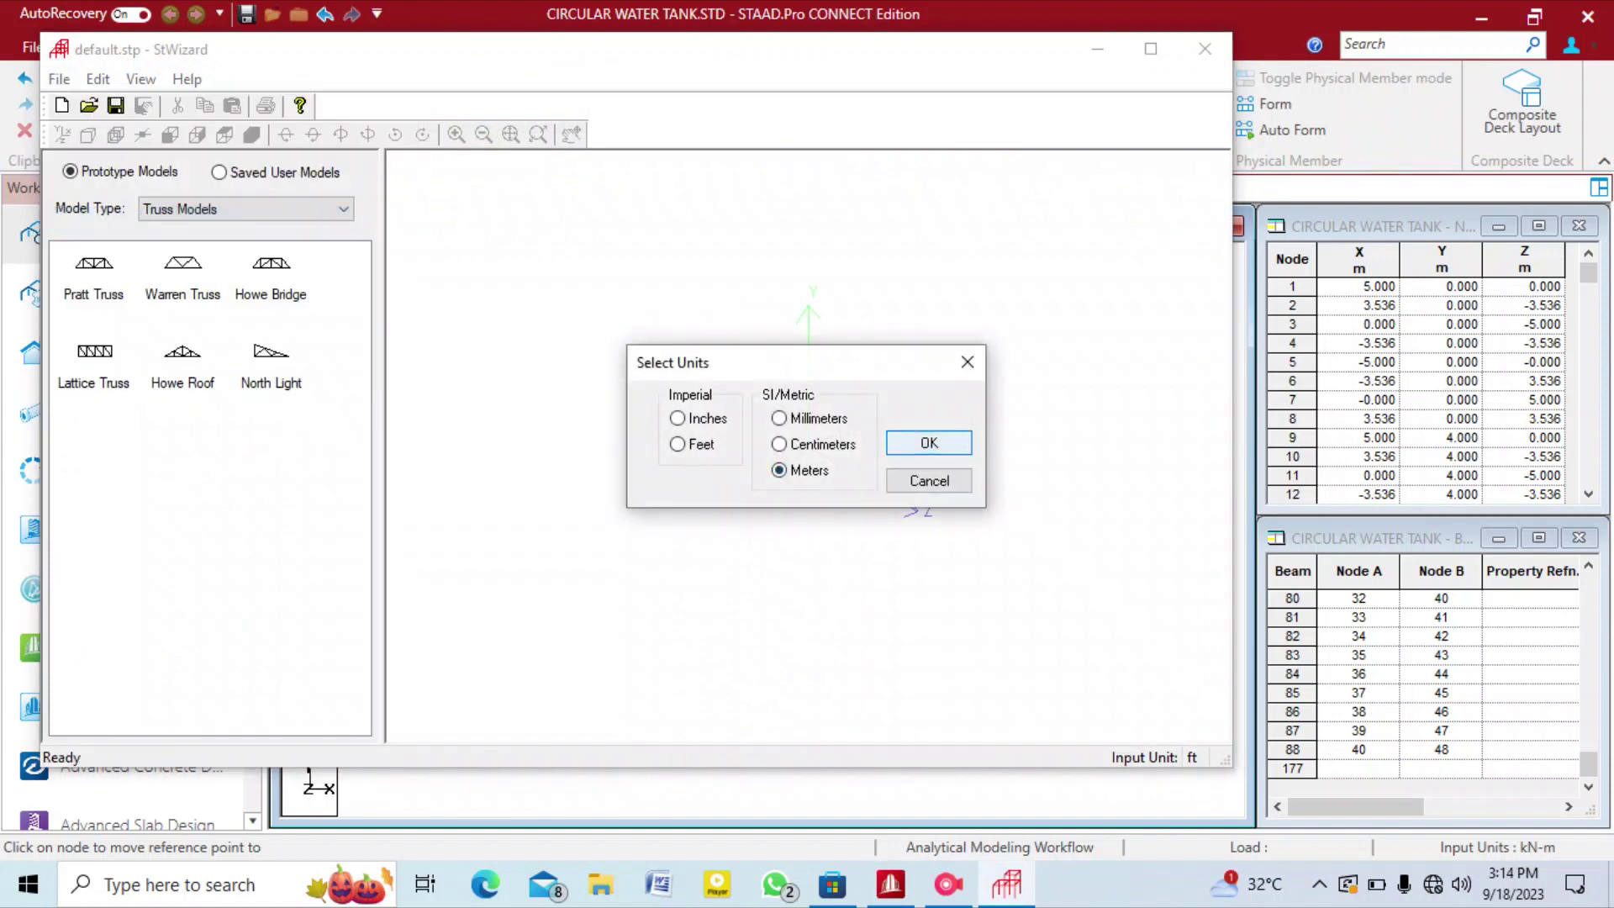
pyautogui.click(929, 444)
# Generate a Cylindrical Surface plate prototype with an 8 m end radius and 8 divisions along periphery.
pyautogui.click(343, 209)
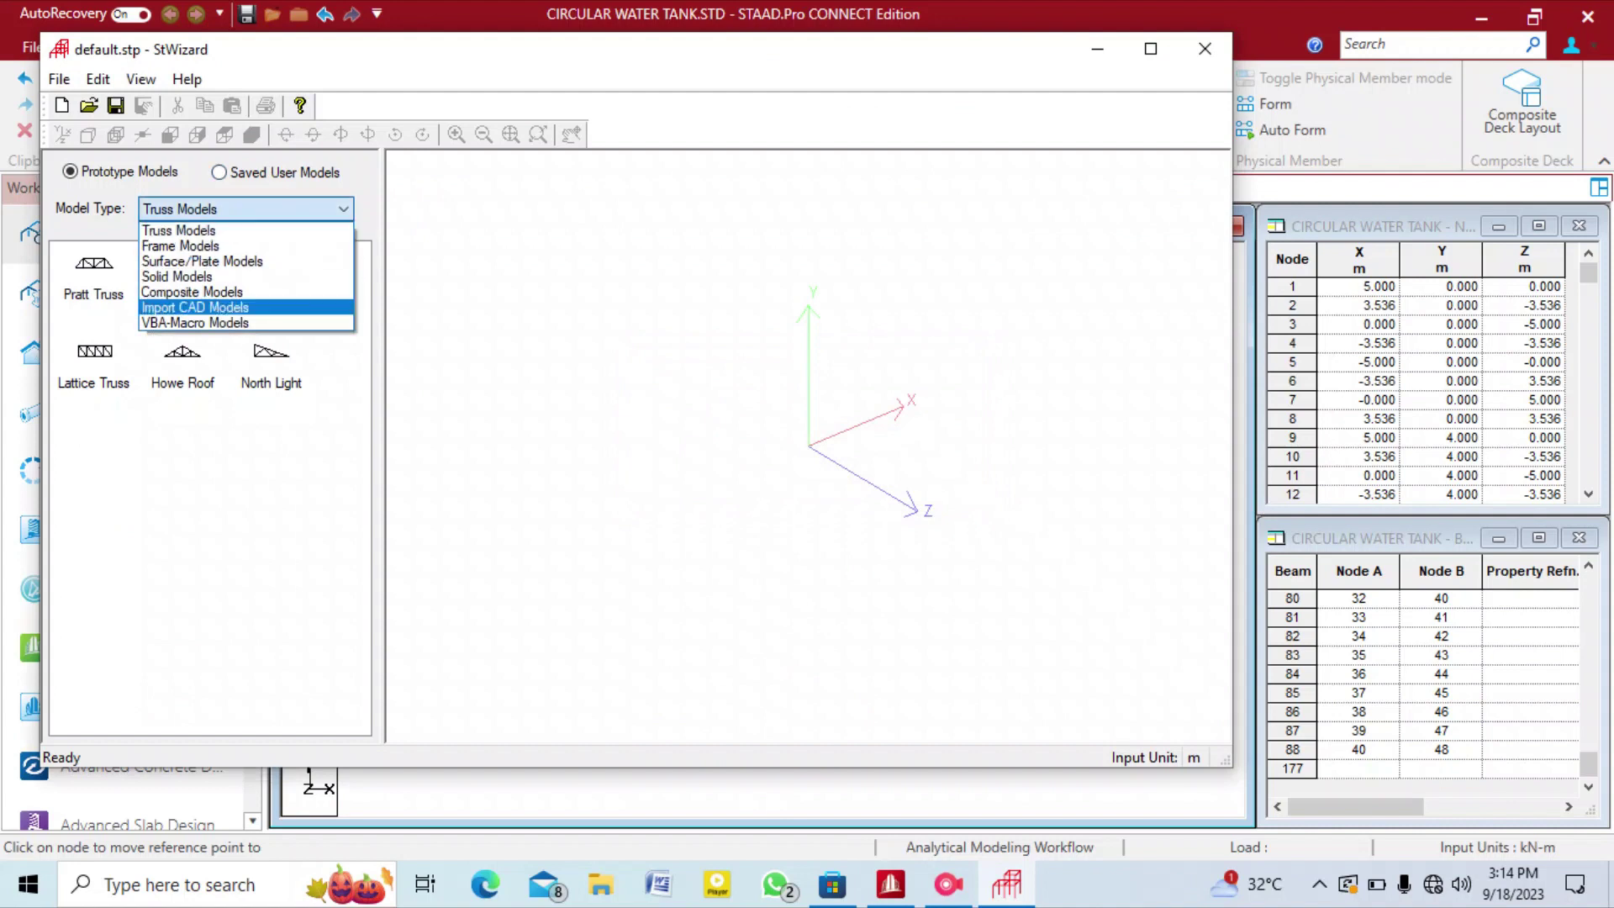
pyautogui.click(252, 260)
pyautogui.doubleClick(95, 354)
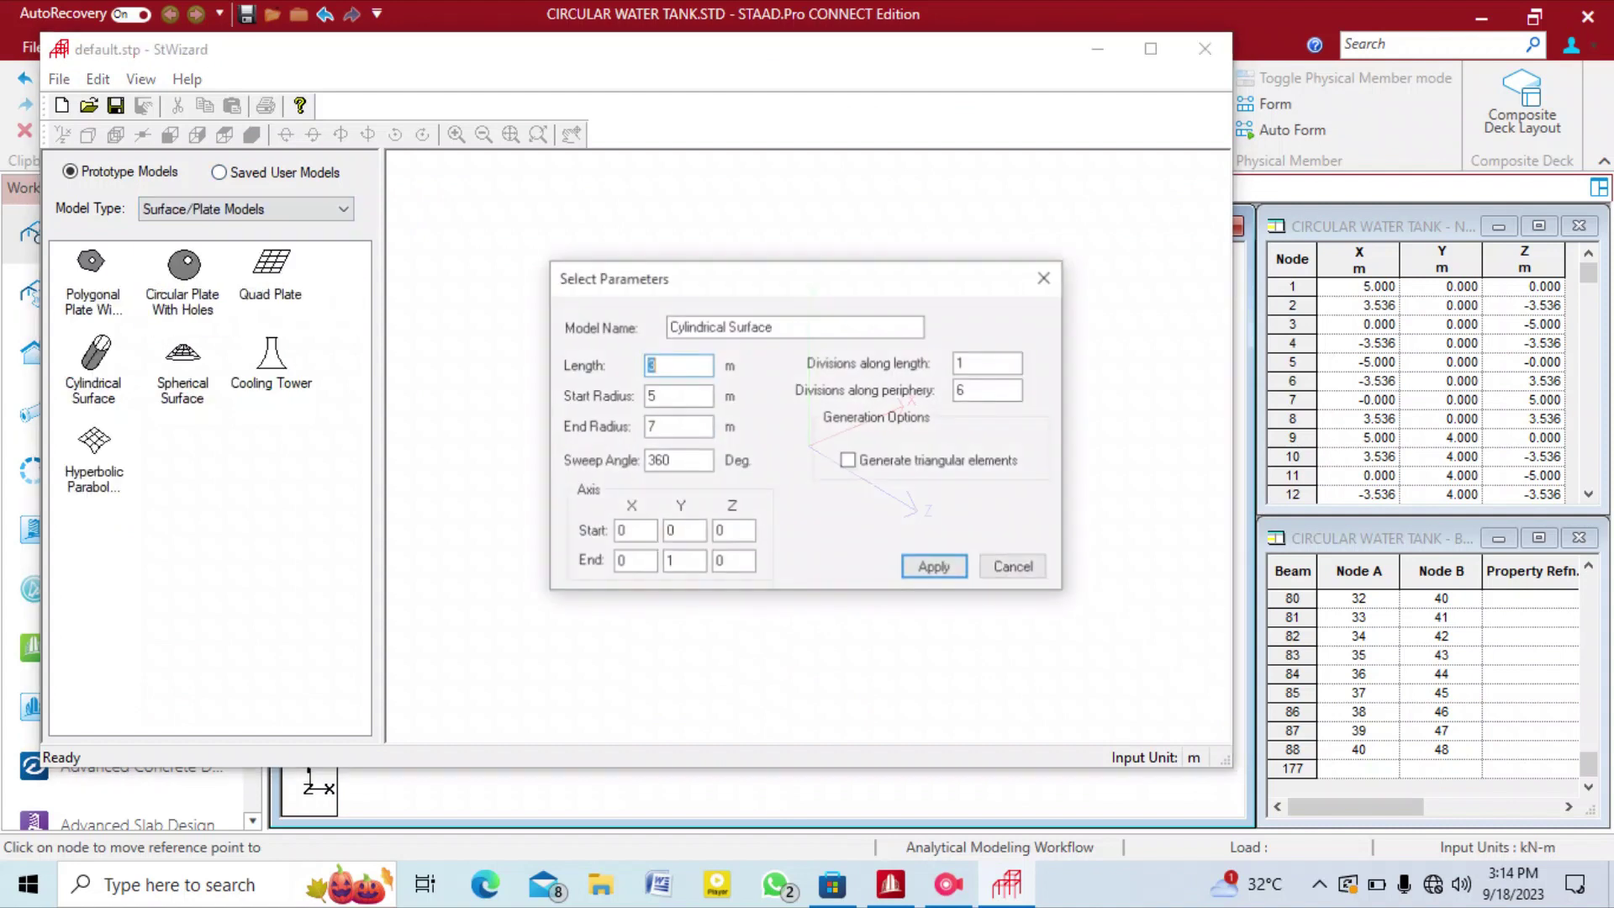
pyautogui.doubleClick(664, 427)
pyautogui.write('8')
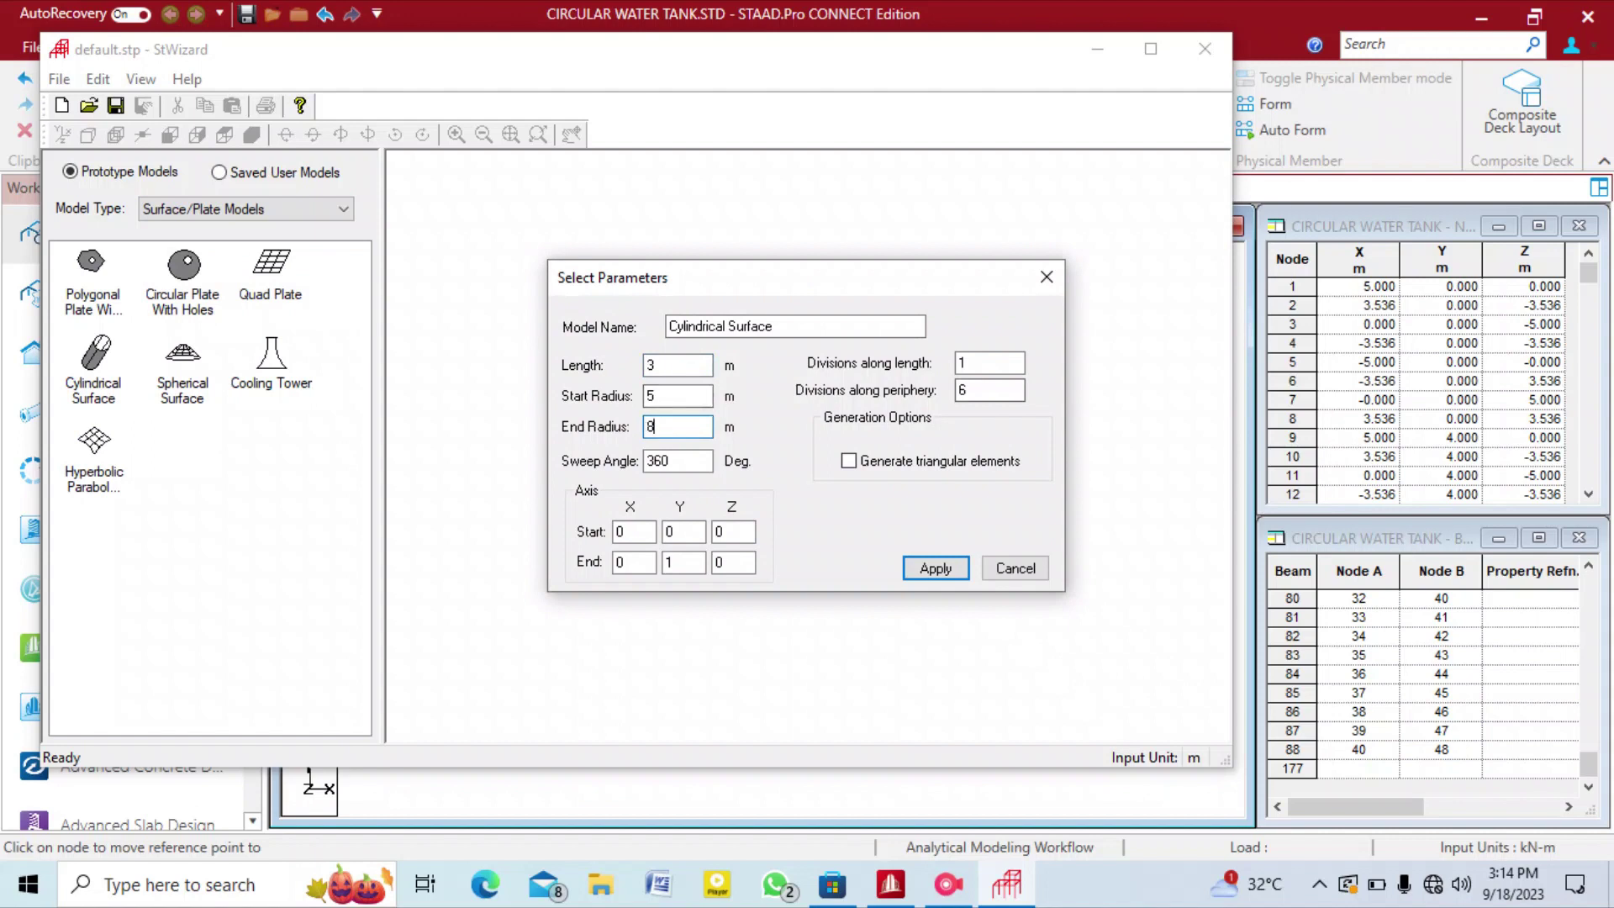
pyautogui.doubleClick(967, 390)
pyautogui.write('8')
pyautogui.click(936, 568)
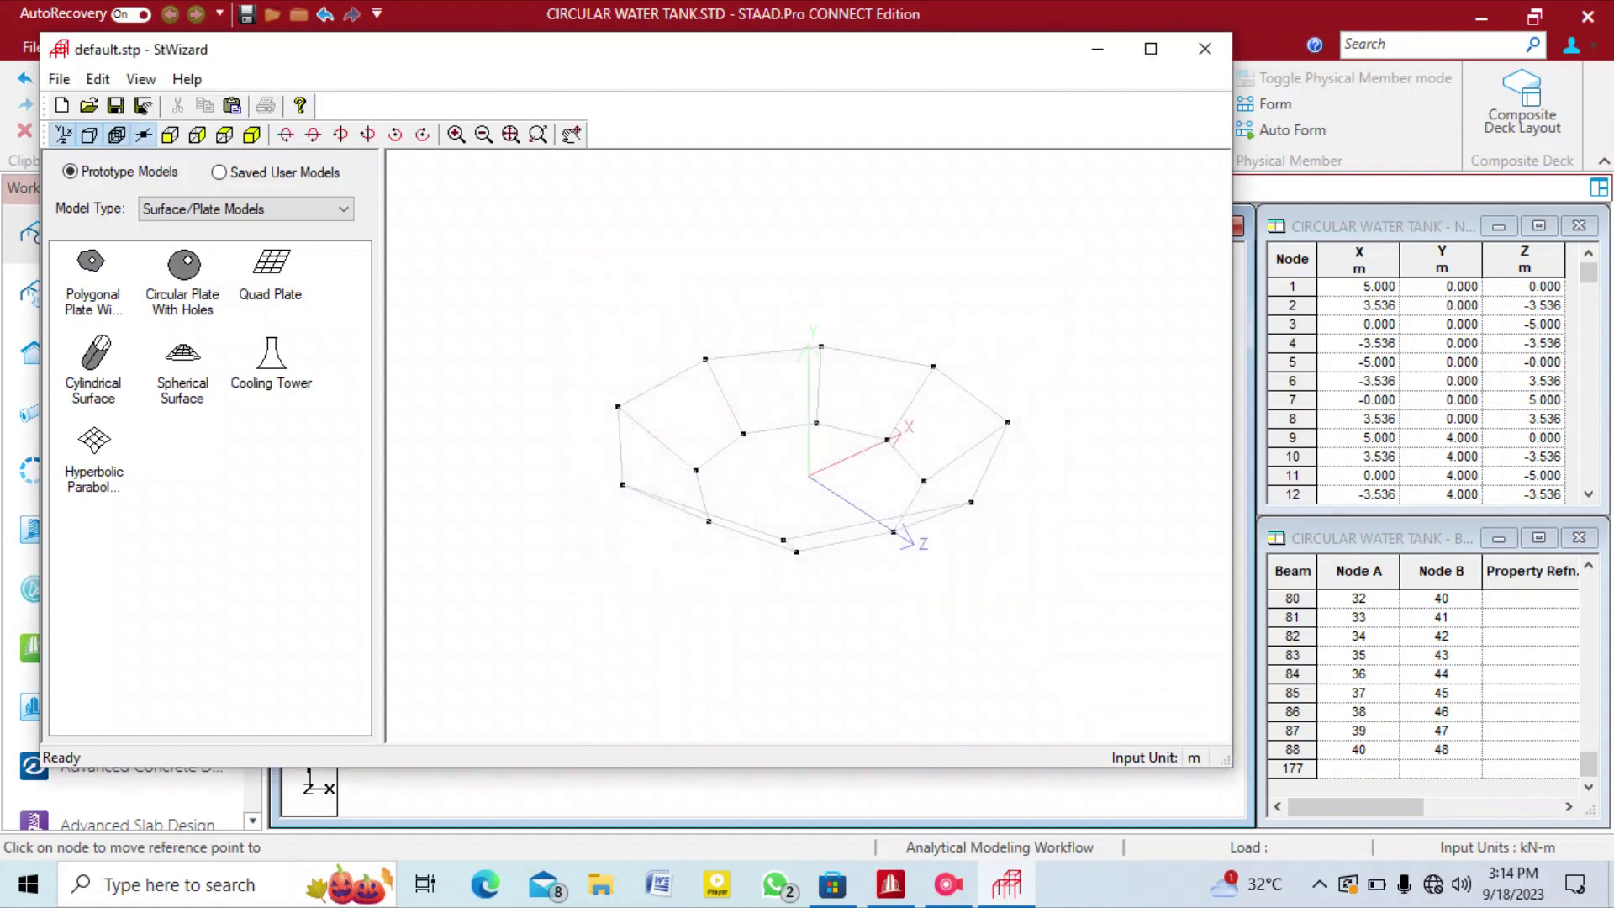
# Examine the generated flared prototype from different angles and compare it with the tank model behind the wizard.
pyautogui.rightClick(1038, 324)
pyautogui.click(1084, 504)
pyautogui.moveTo(992, 470)
pyautogui.mouseDown()
pyautogui.moveTo(950, 395)
pyautogui.moveTo(924, 424)
pyautogui.moveTo(917, 413)
pyautogui.moveTo(904, 471)
pyautogui.moveTo(879, 445)
pyautogui.moveTo(887, 409)
pyautogui.mouseUp()
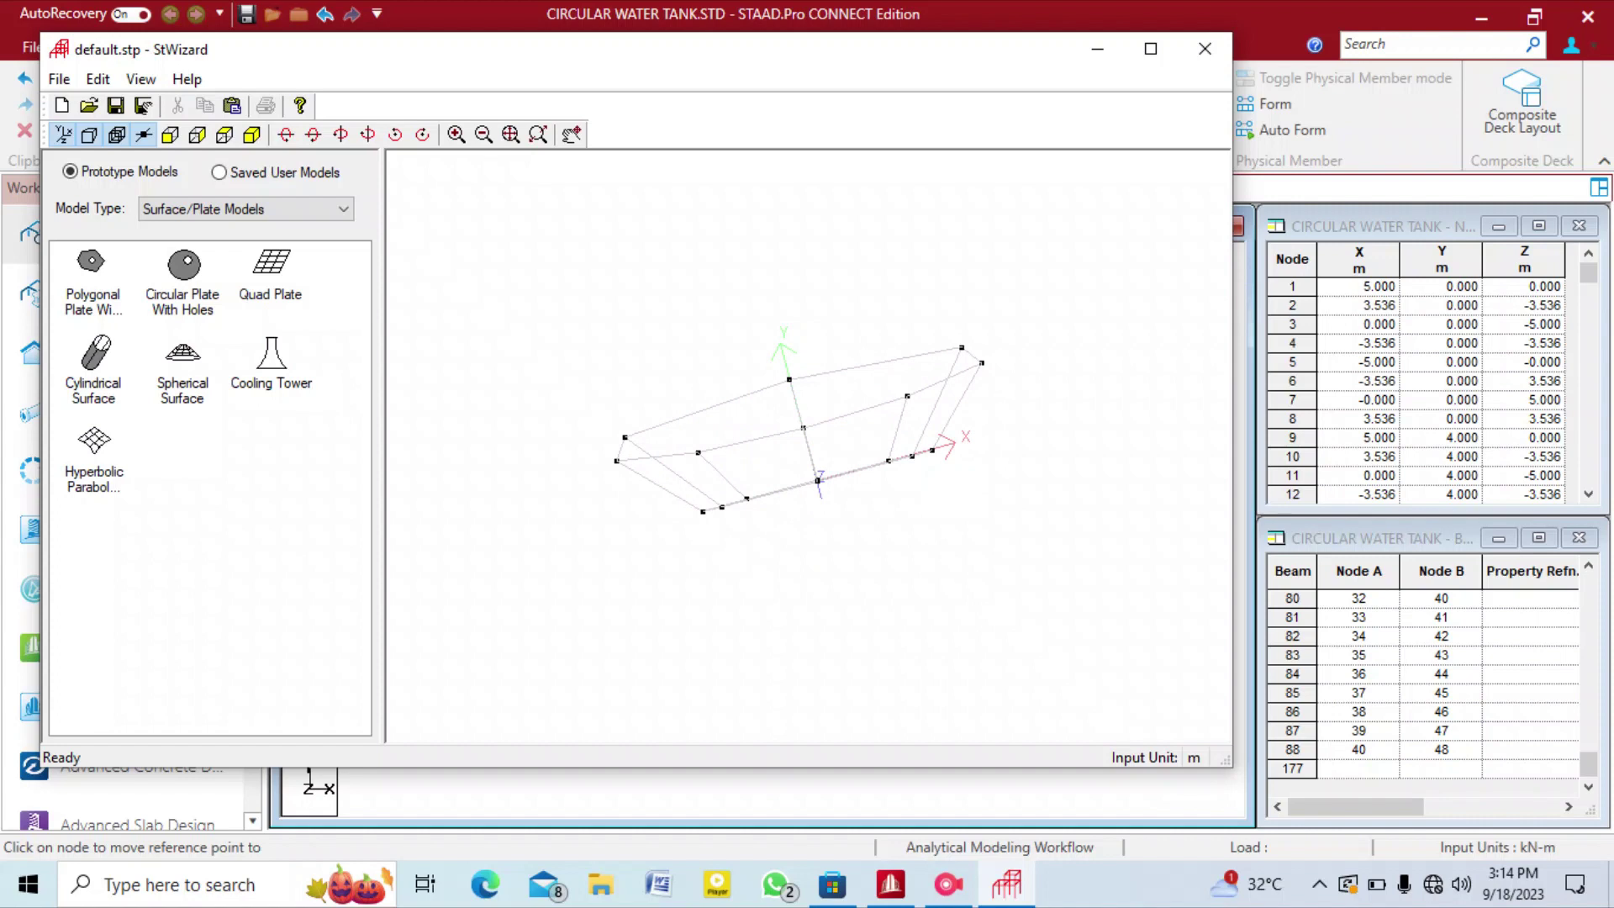
pyautogui.moveTo(724, 56); pyautogui.dragTo(1405, 65)
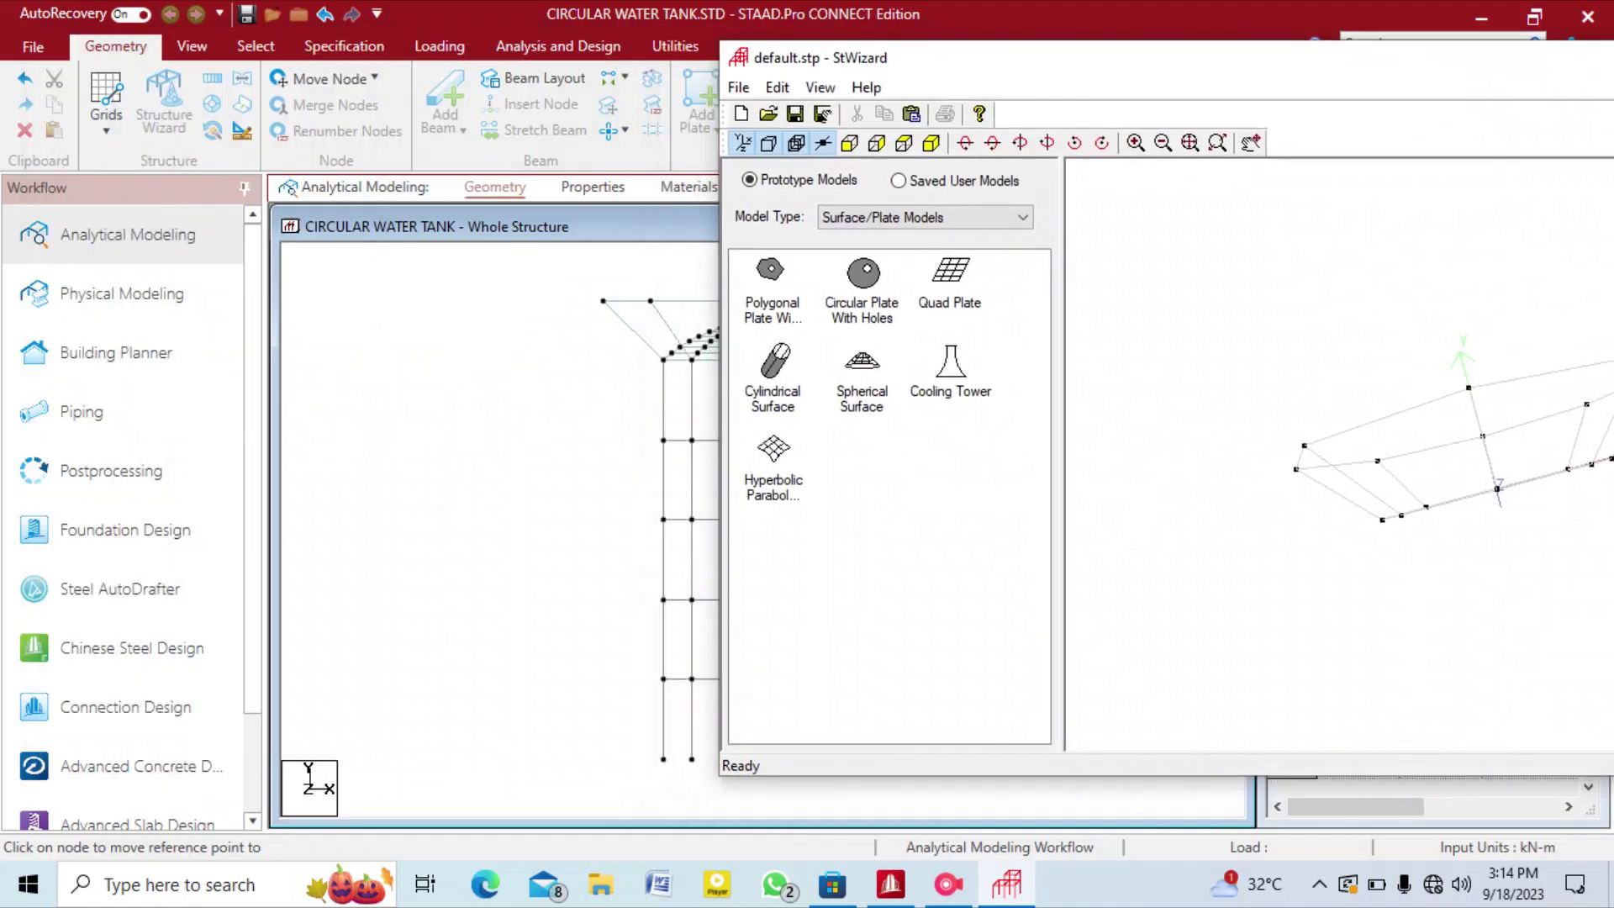
pyautogui.moveTo(1414, 61); pyautogui.dragTo(836, 108)
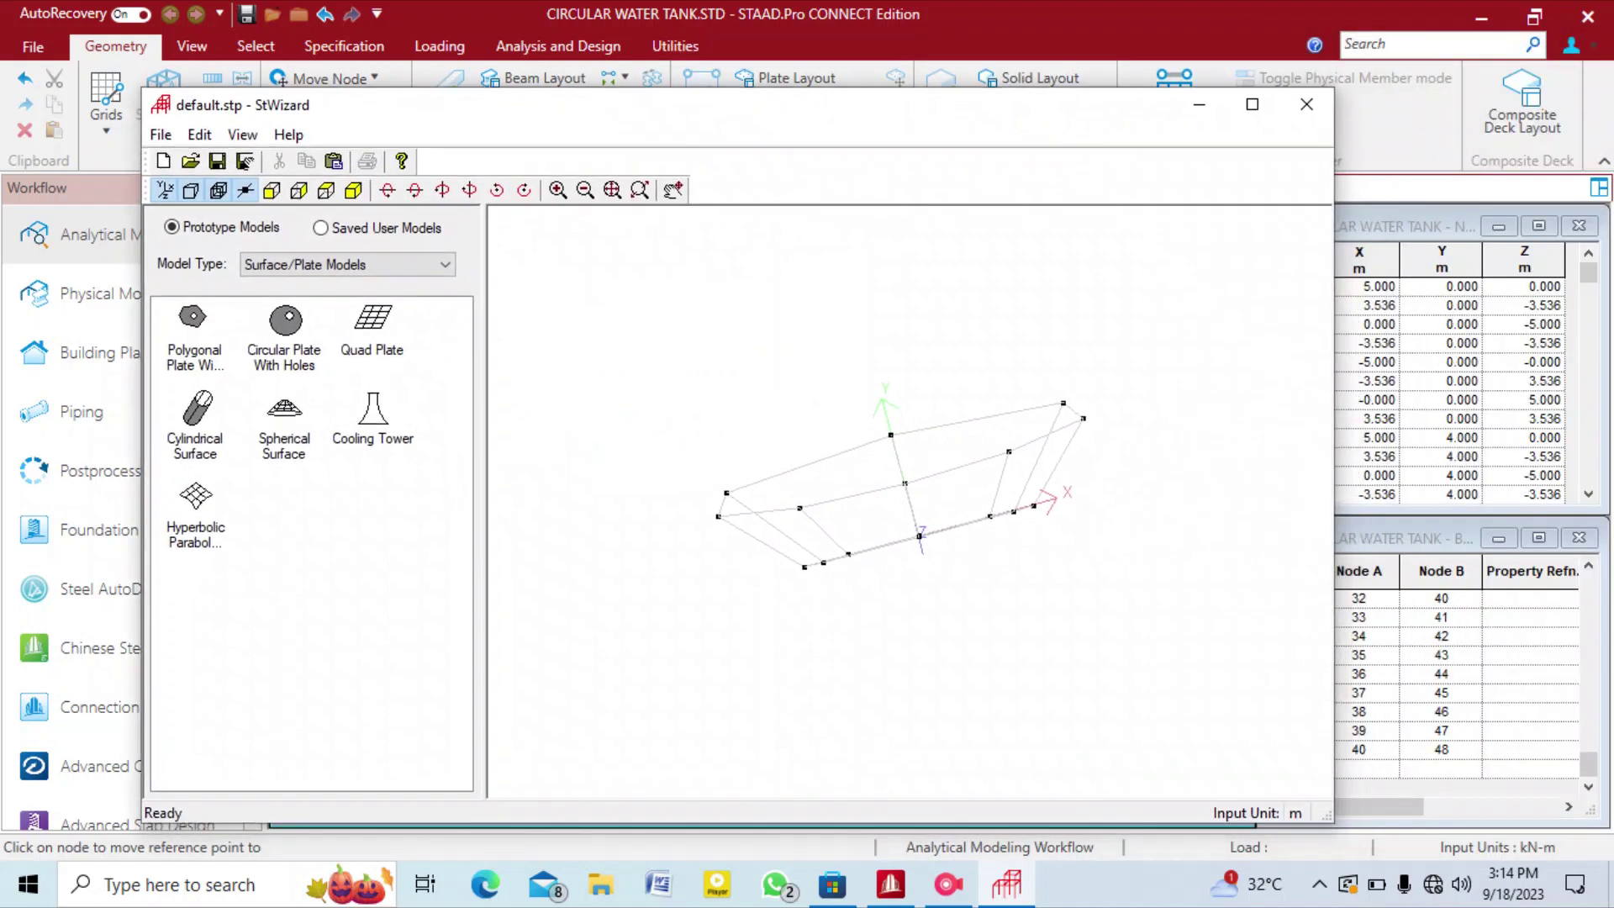
pyautogui.press('Up')
pyautogui.press('Up')
pyautogui.press('Up')
pyautogui.press('Up')
pyautogui.press('Up')
pyautogui.press('Down')
pyautogui.press('Down')
pyautogui.press('Down')
pyautogui.press('Down')
pyautogui.press('Down')
pyautogui.press('Down')
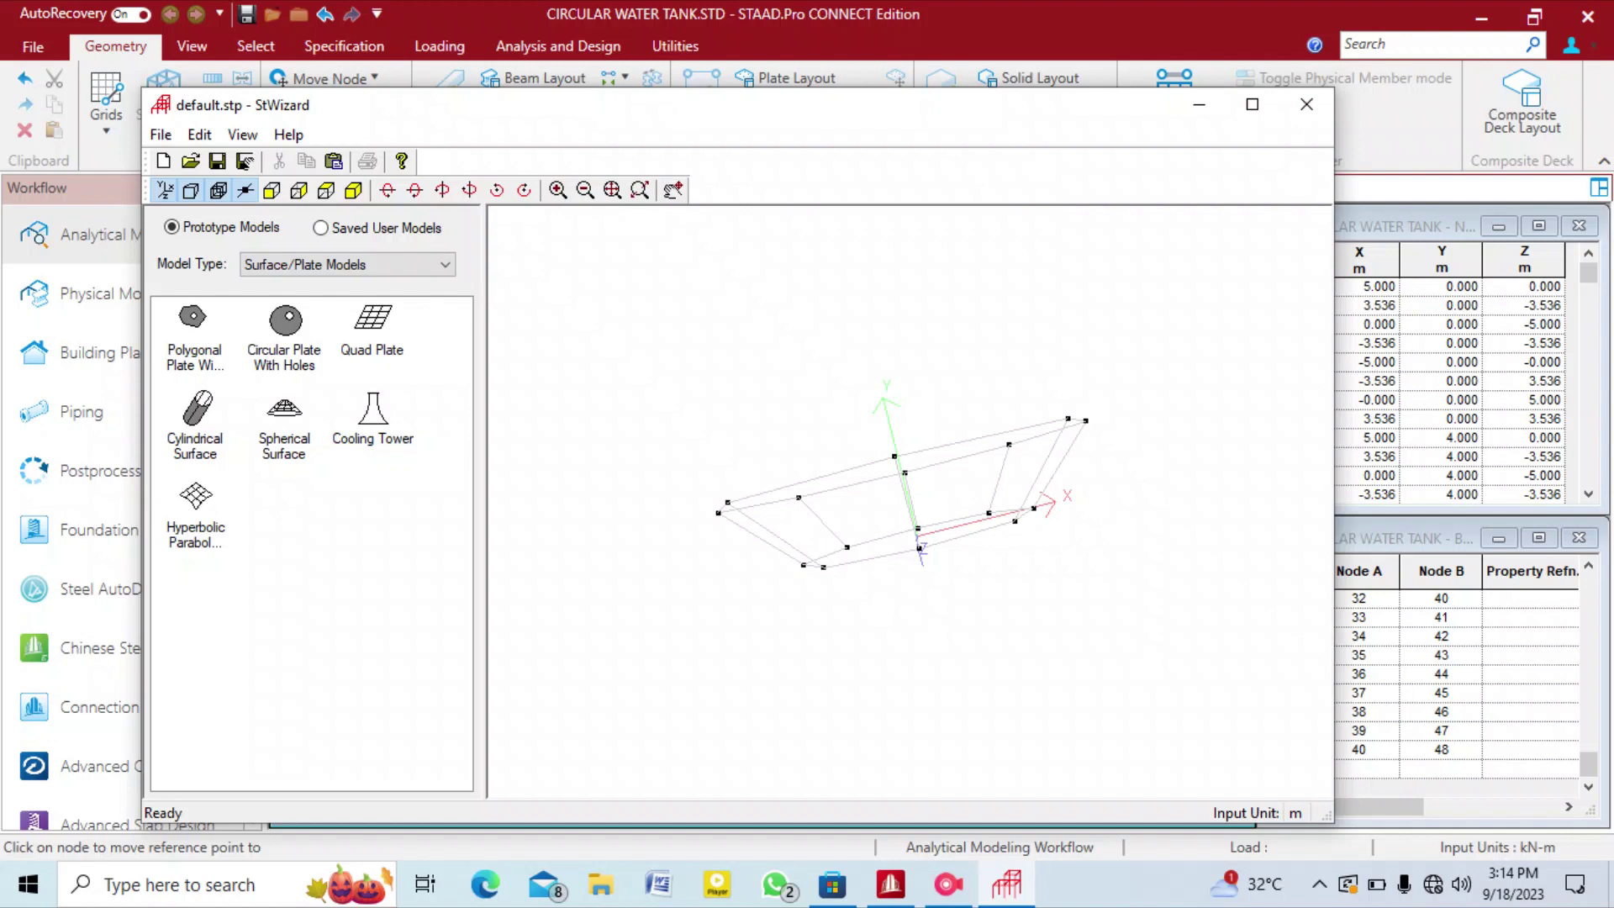
# Try to merge the second flared surface into the model, using a front node of its lower ring as the reference point.
pyautogui.click(1306, 104)
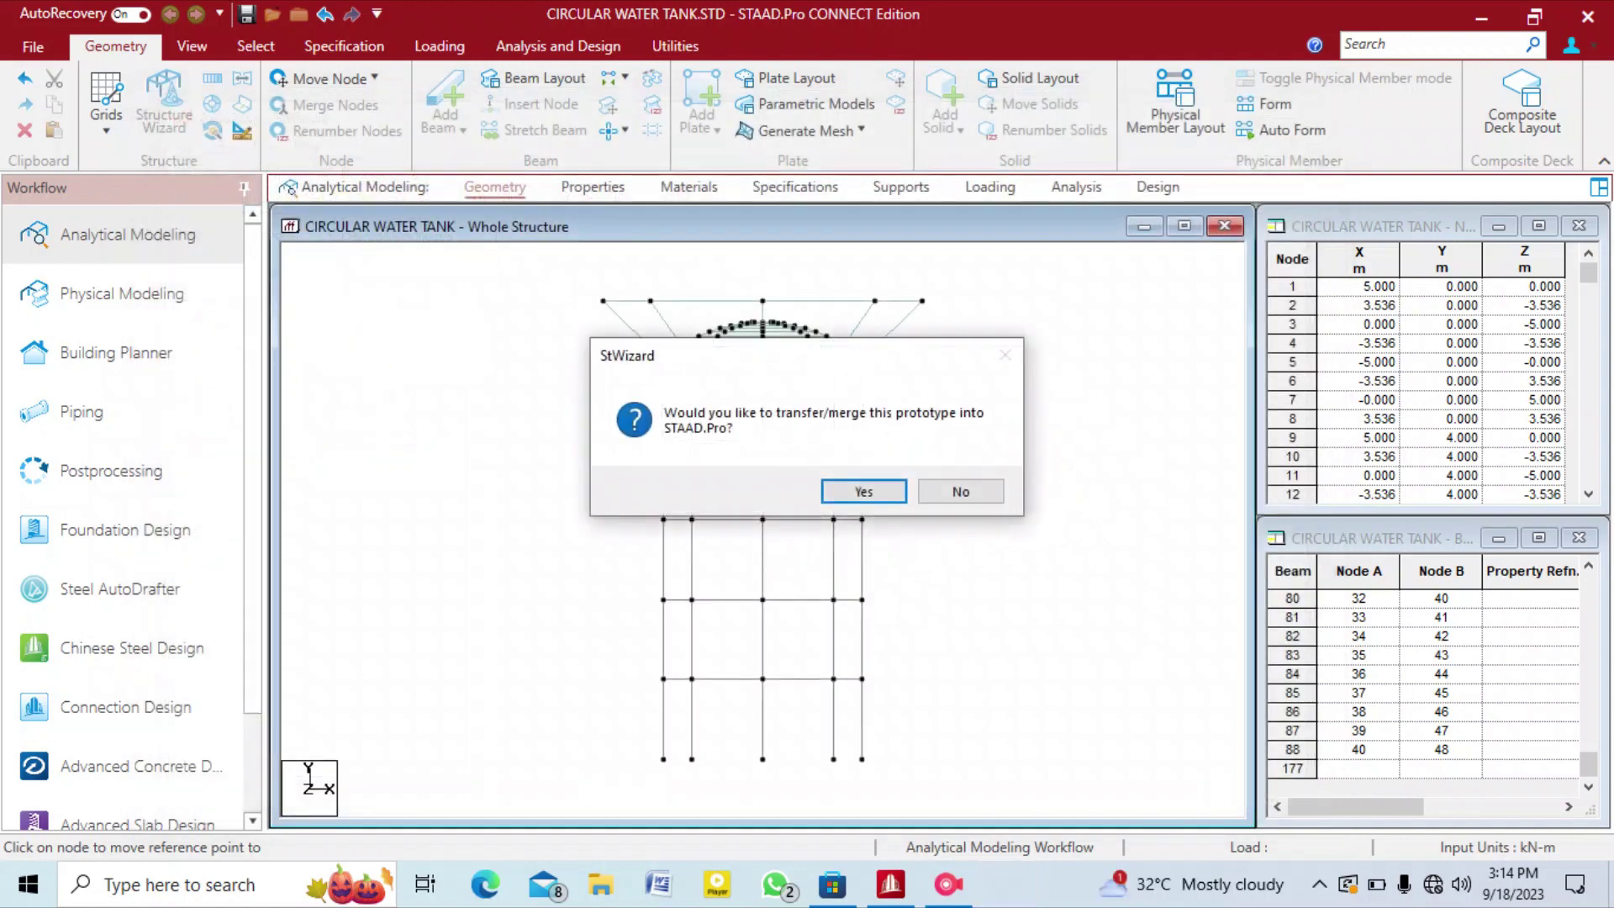
pyautogui.click(864, 491)
pyautogui.click(1058, 523)
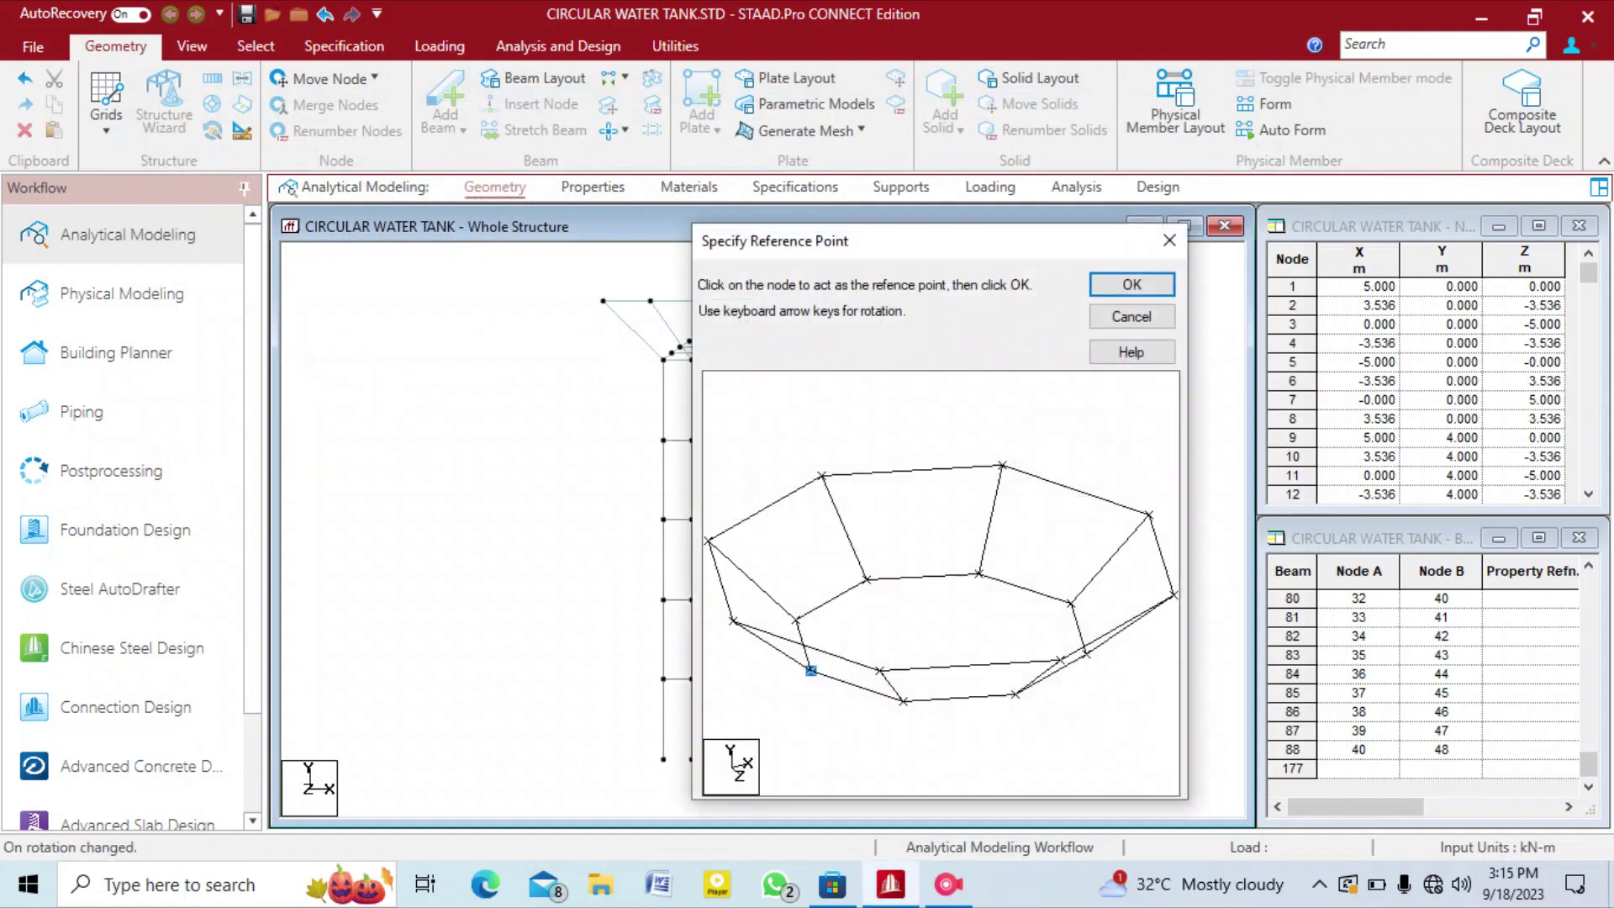
pyautogui.click(903, 701)
pyautogui.click(810, 671)
pyautogui.click(903, 701)
pyautogui.click(1015, 695)
pyautogui.click(1169, 241)
pyautogui.click(1102, 328)
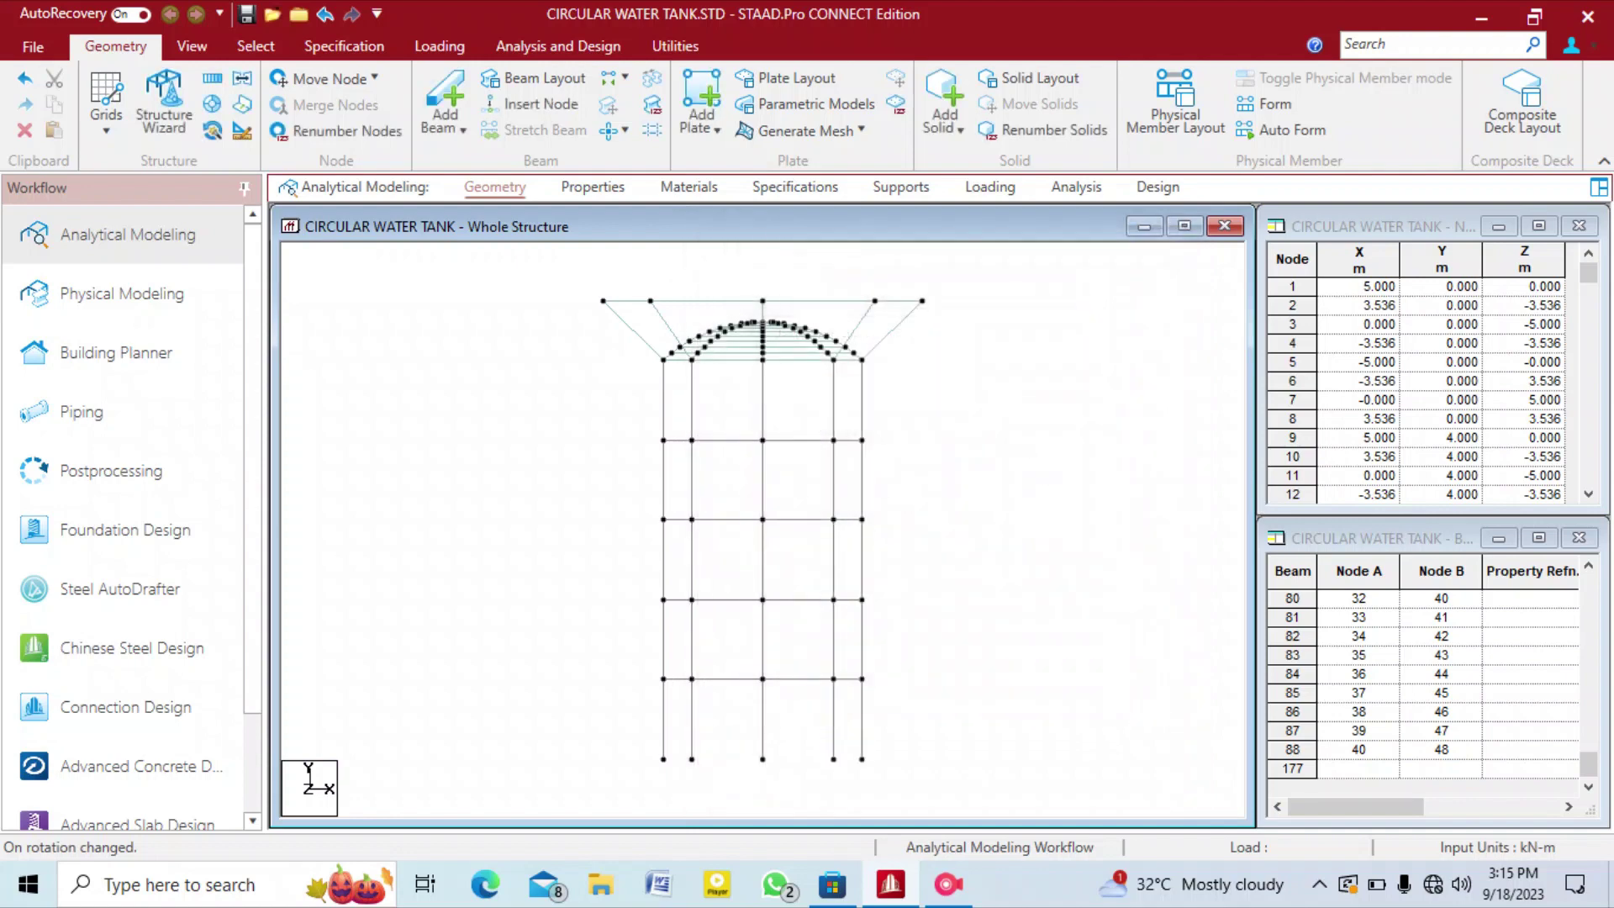
# View the tank as a 3D rendering, tilt it to inspect the flared surface and cap, and close the rendering.
pyautogui.rightClick(1041, 462)
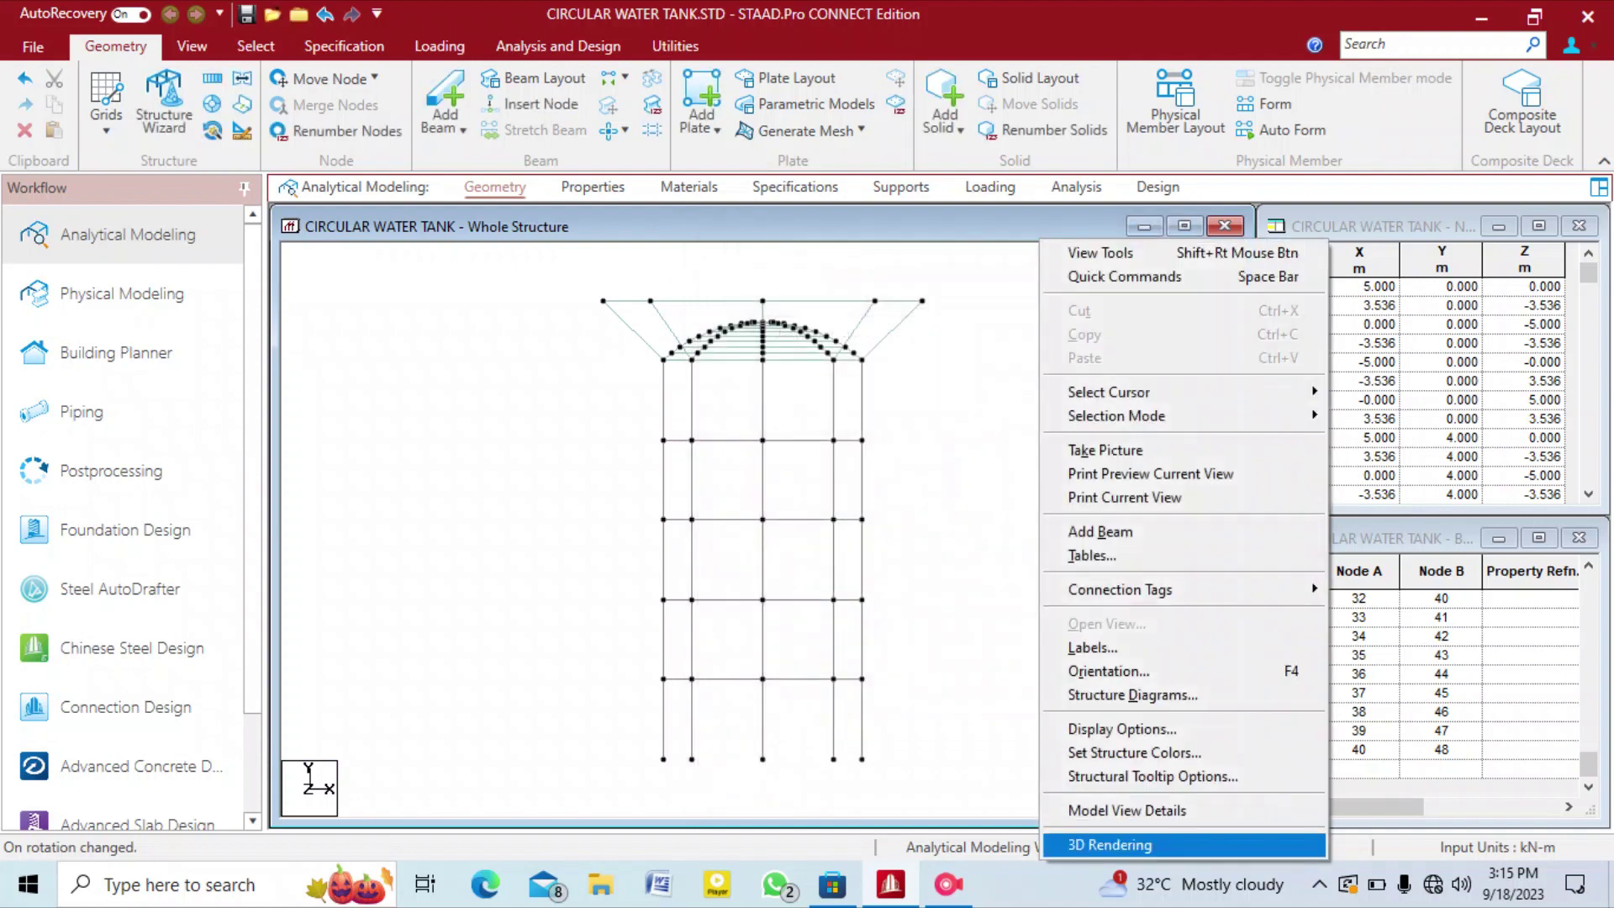
pyautogui.click(1122, 844)
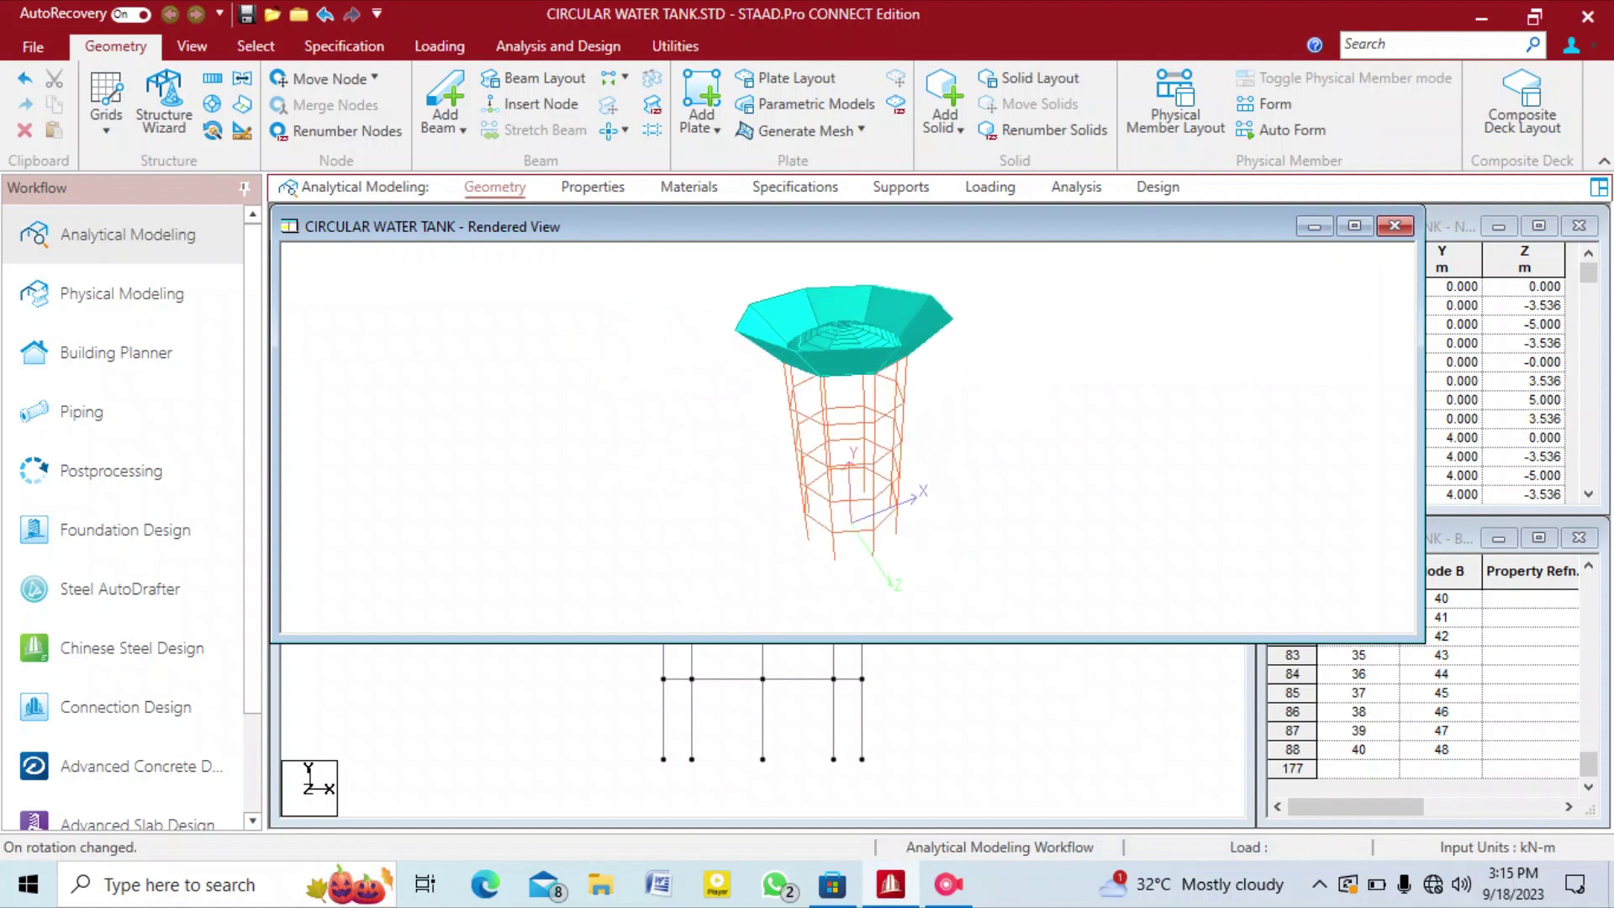
pyautogui.moveTo(848, 420); pyautogui.dragTo(852, 479)
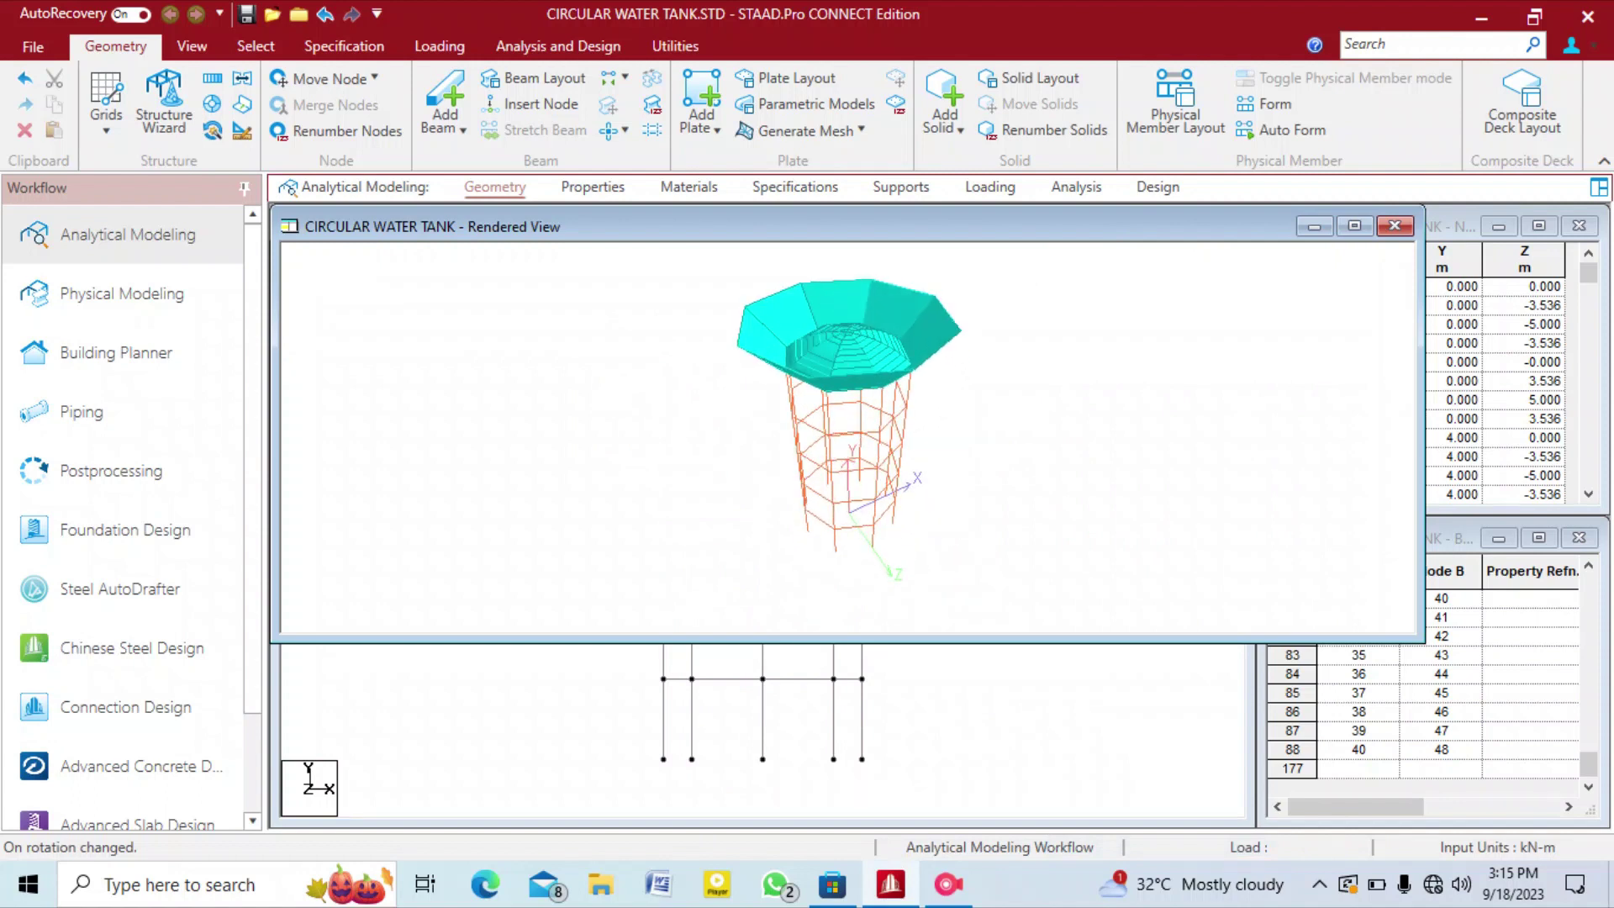
pyautogui.moveTo(853, 479); pyautogui.dragTo(851, 450)
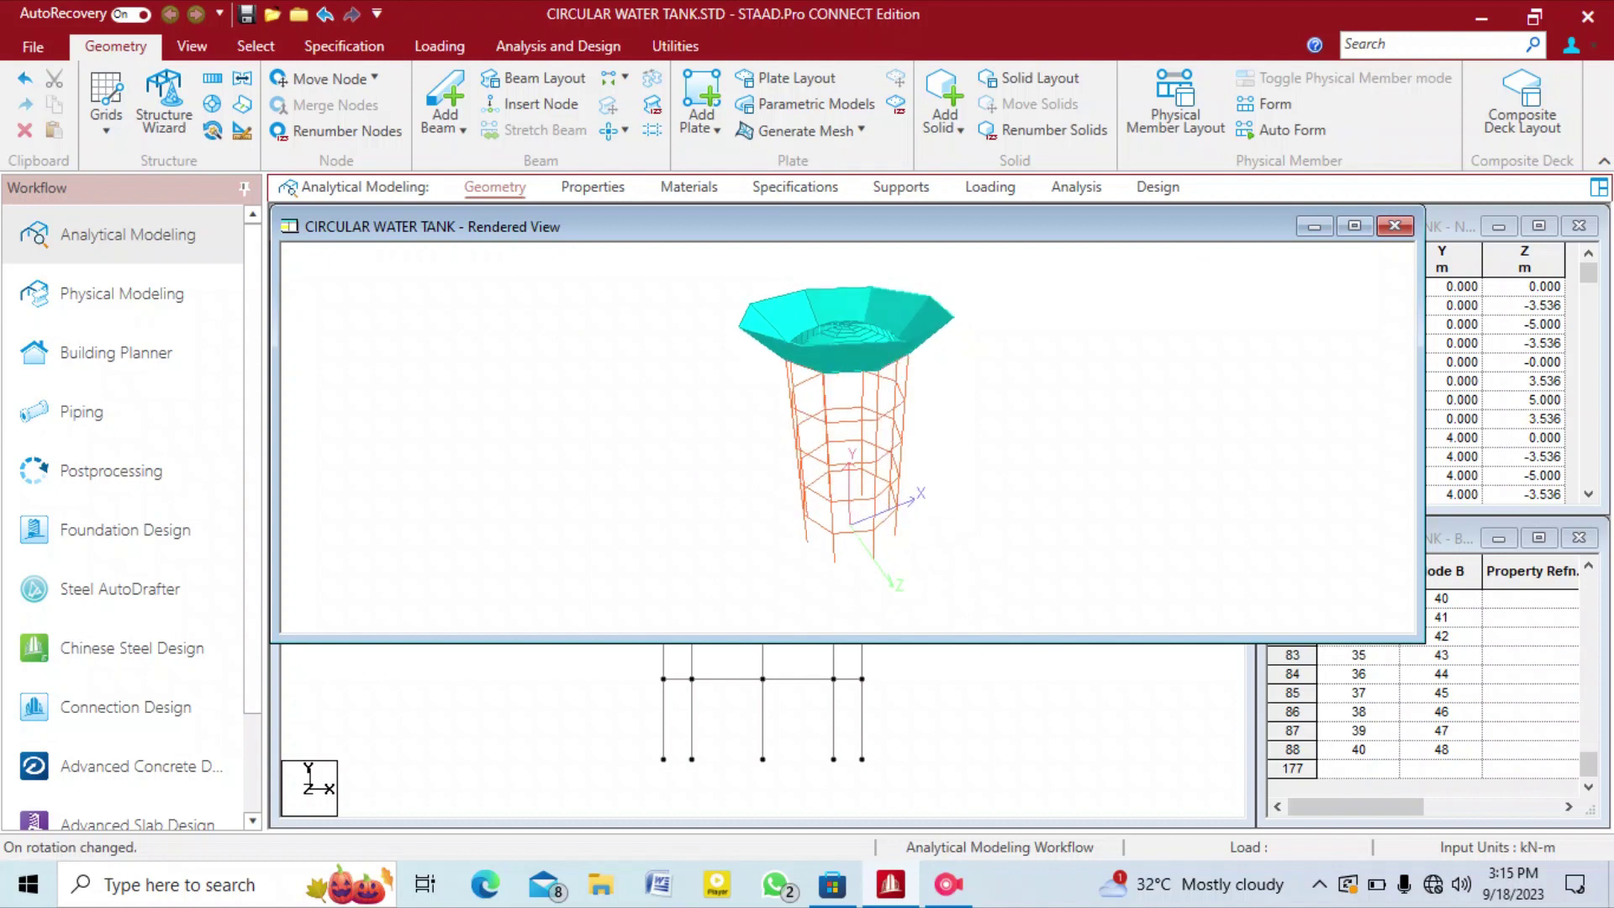
pyautogui.click(1395, 226)
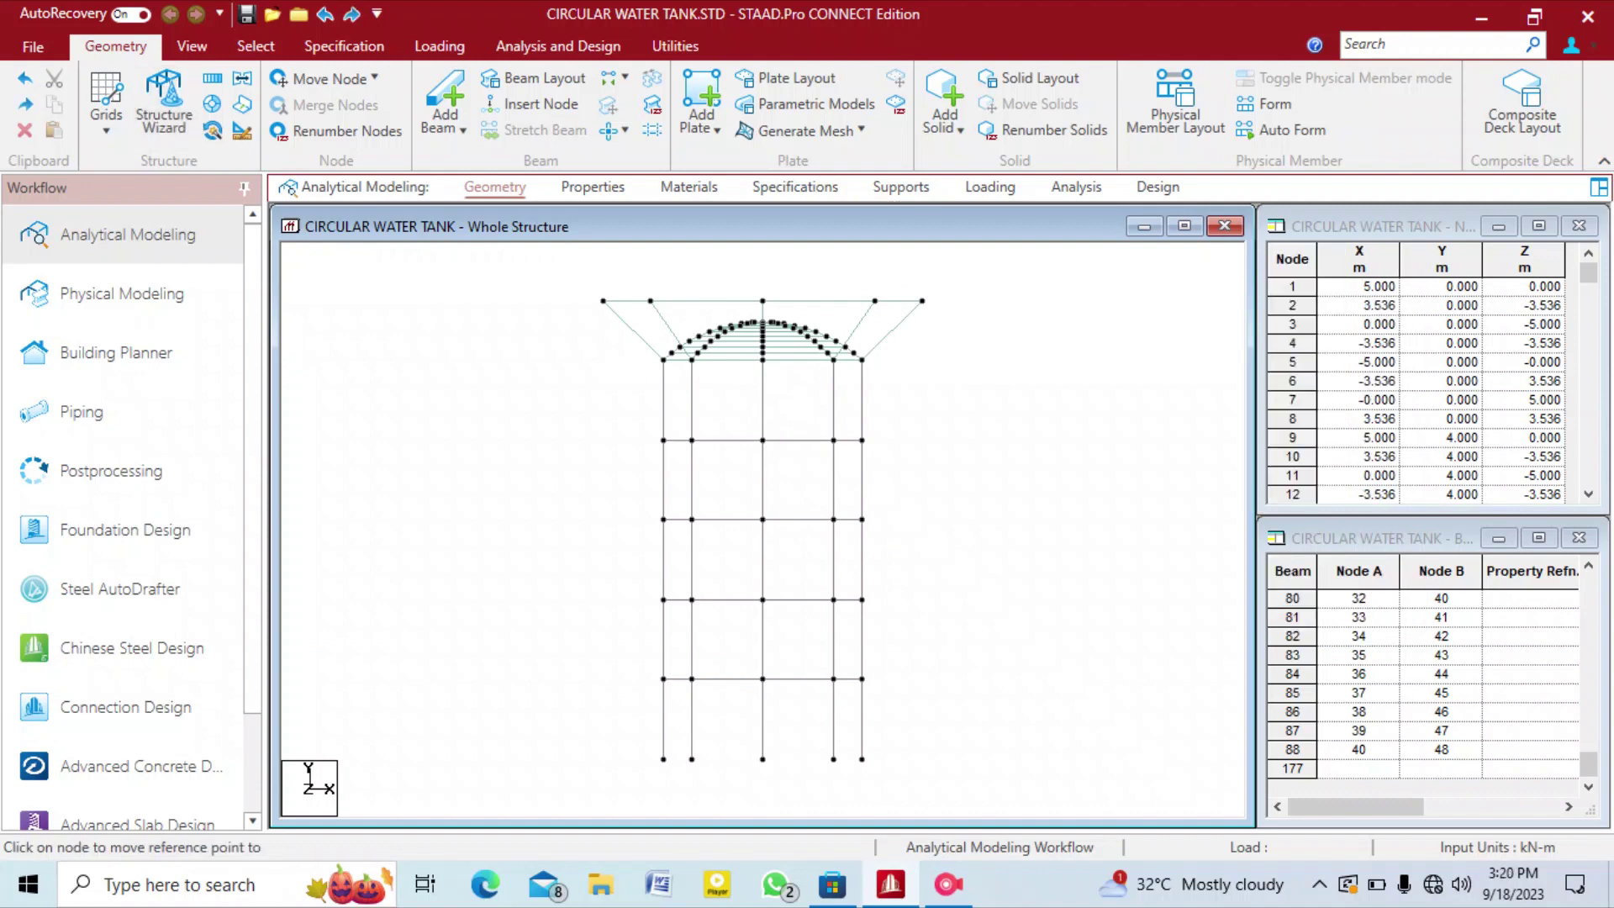
# In the Structure Wizard, set the units to meters and start a Cylindrical Surface prototype from the Surface/Plate Models.
pyautogui.click(164, 100)
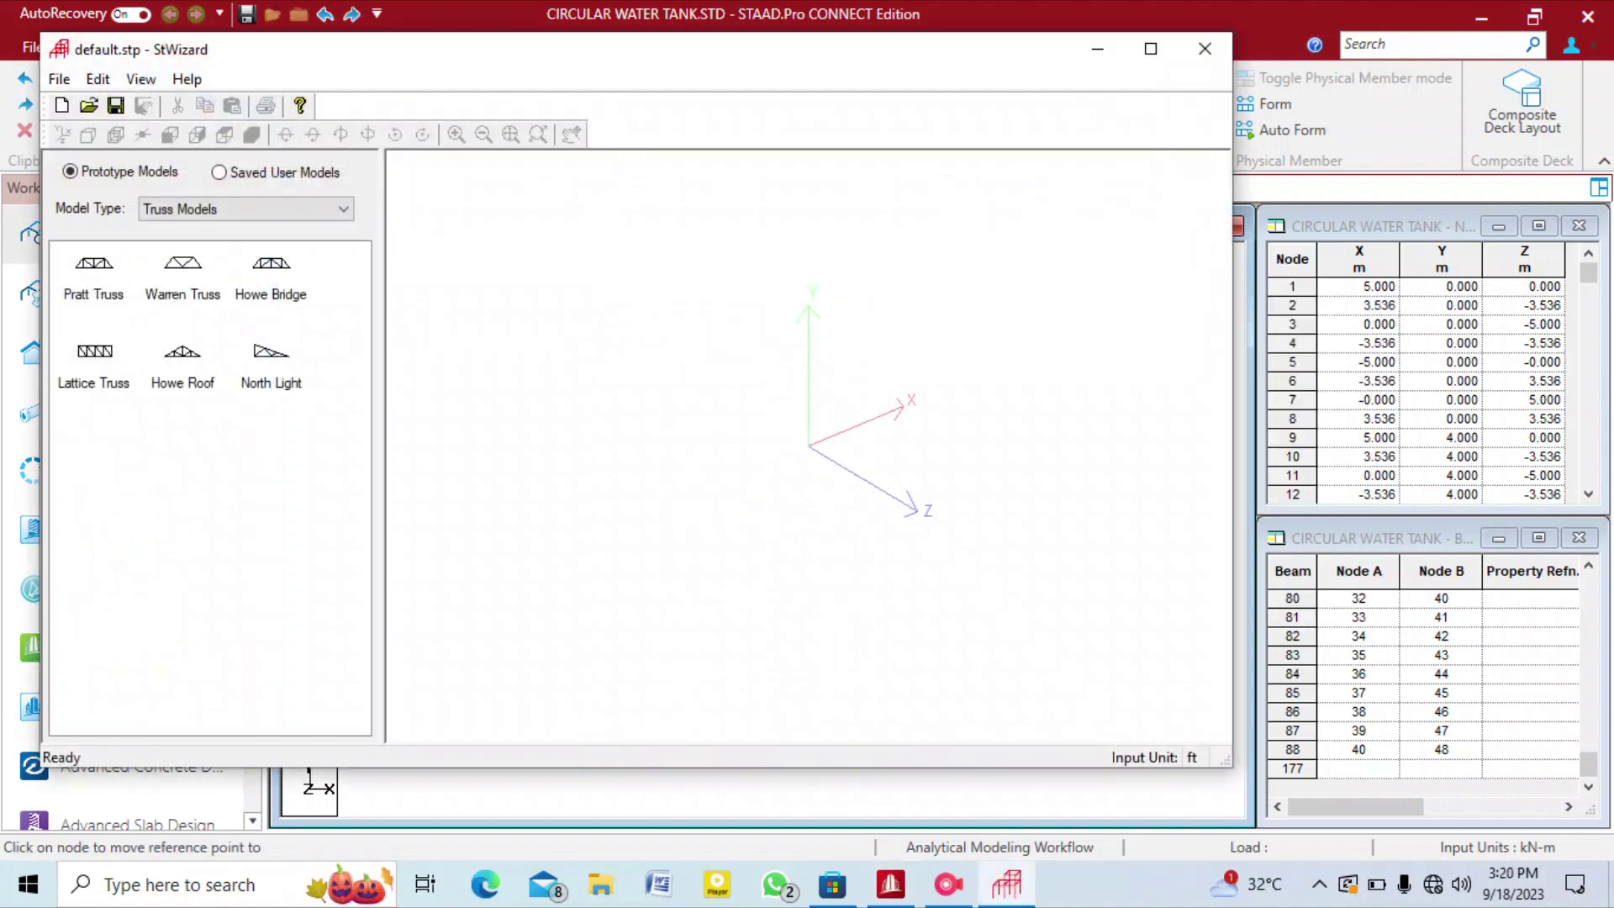
pyautogui.click(59, 79)
pyautogui.click(85, 218)
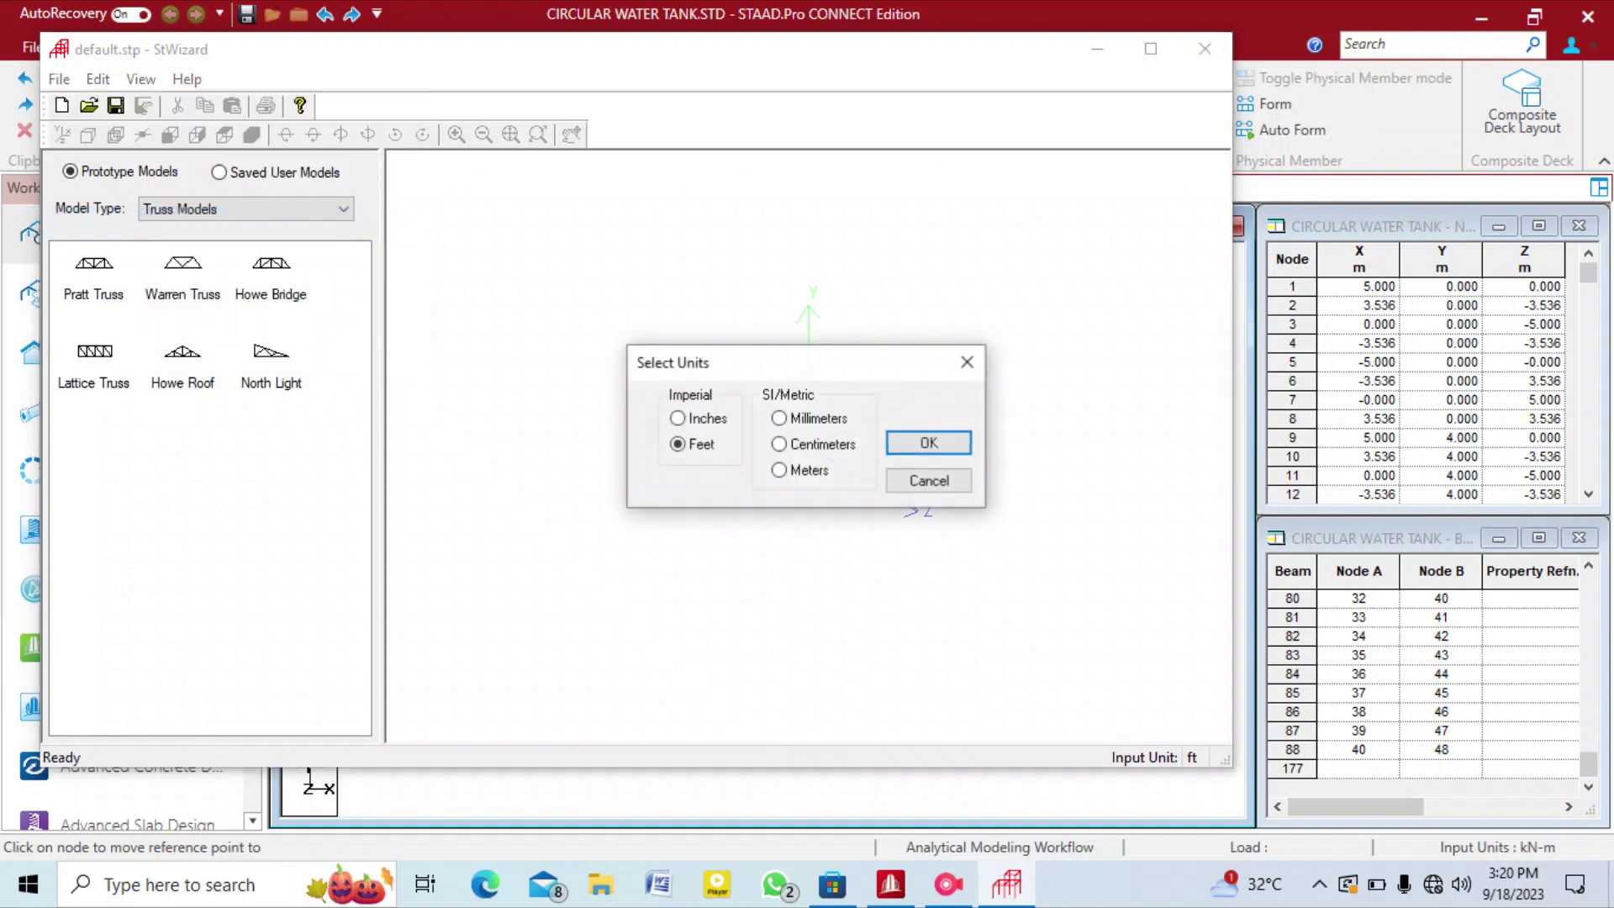
pyautogui.click(779, 469)
pyautogui.click(928, 442)
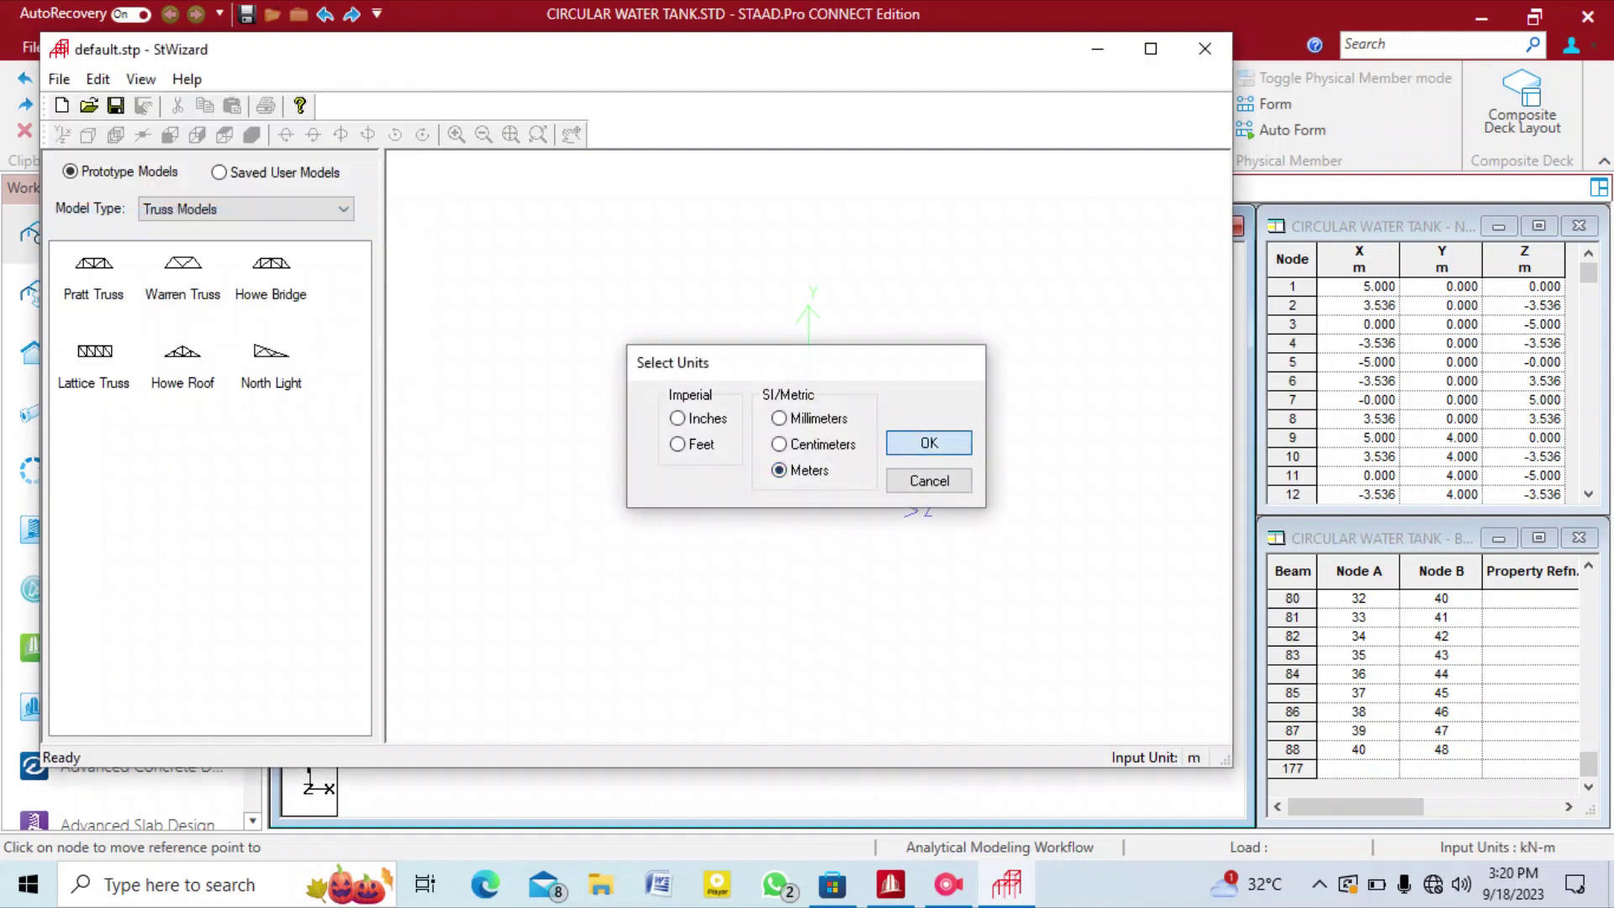
pyautogui.click(252, 209)
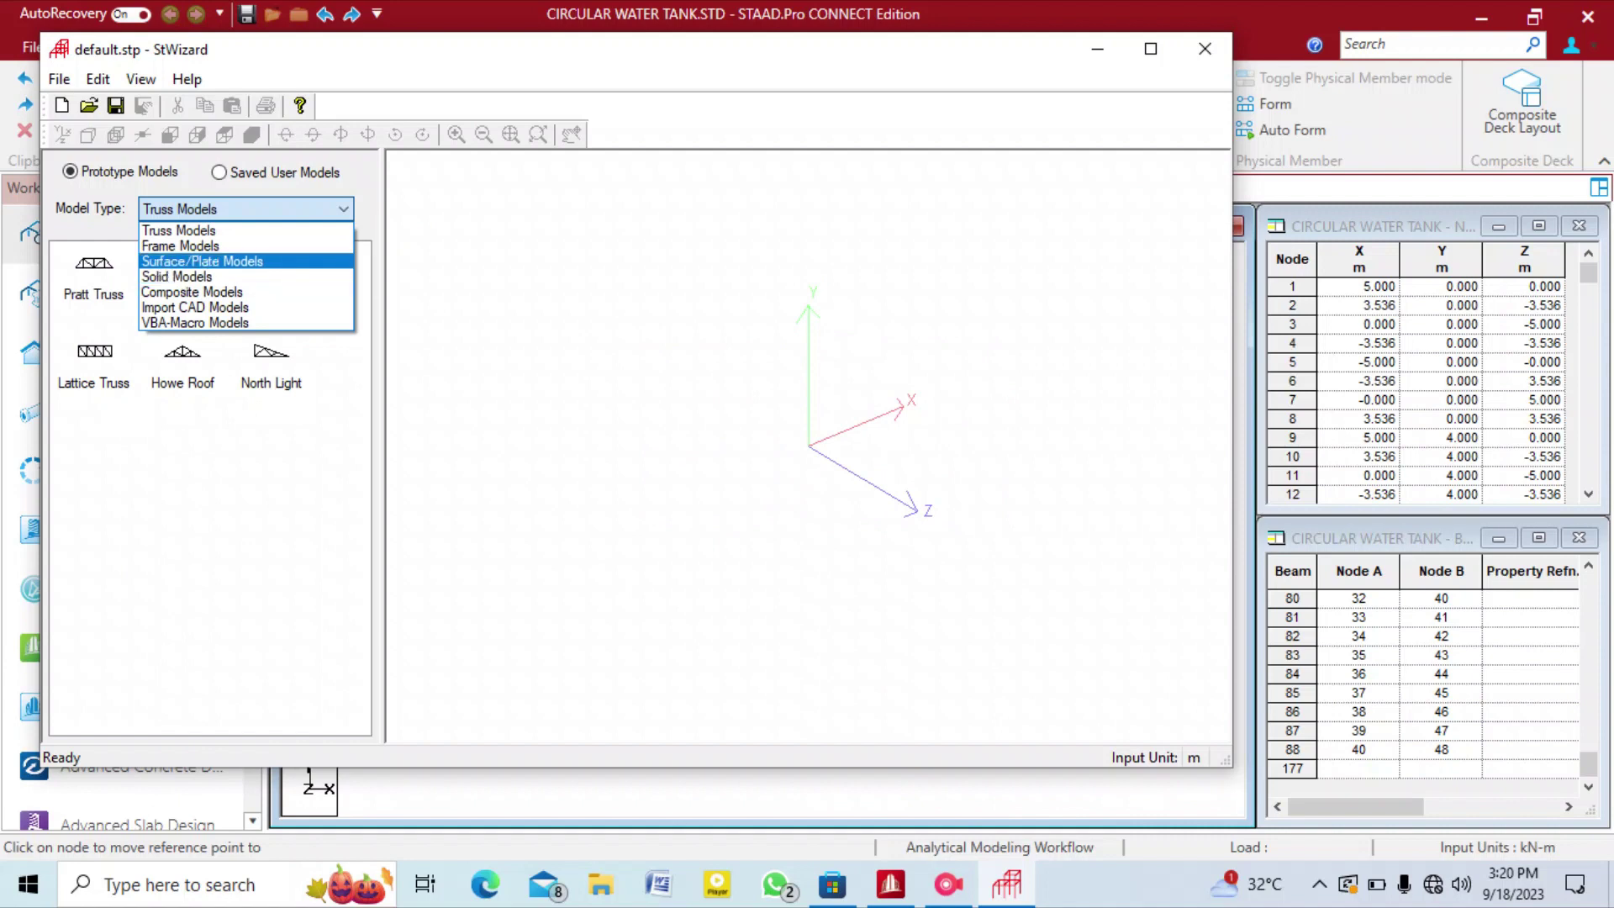
pyautogui.click(203, 262)
pyautogui.doubleClick(95, 355)
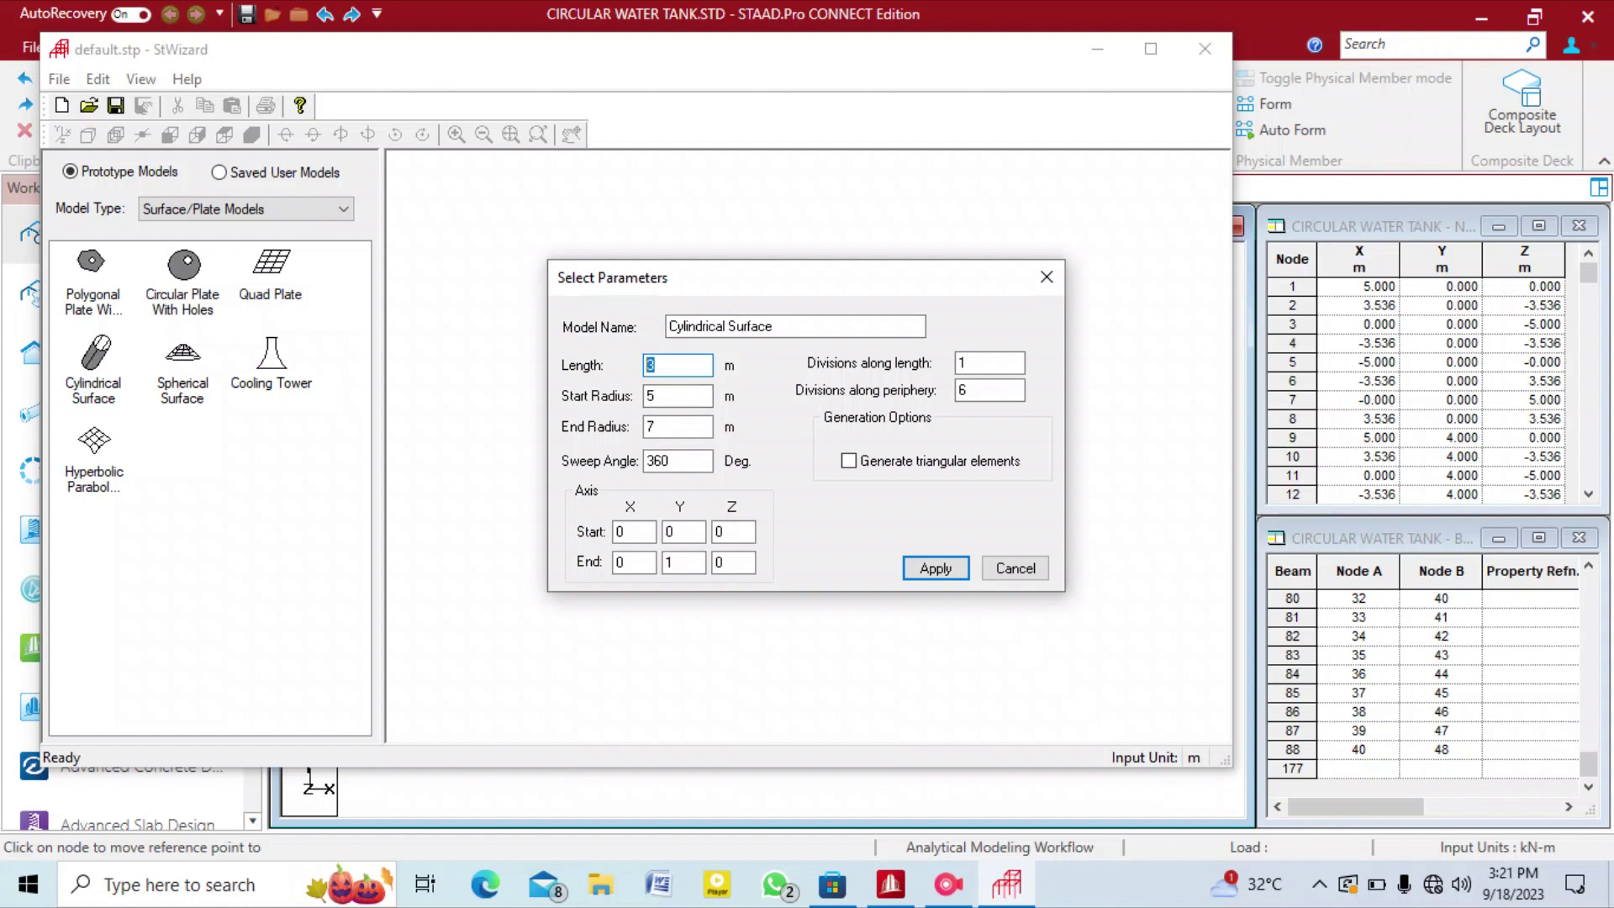
# Set the cylindrical surface's length, start radius and end radius to 8 m each.
pyautogui.write('8')
pyautogui.press('Tab')
pyautogui.press('Tab')
pyautogui.write('8')
pyautogui.hotkey('shift', 'Tab')
pyautogui.write('8')
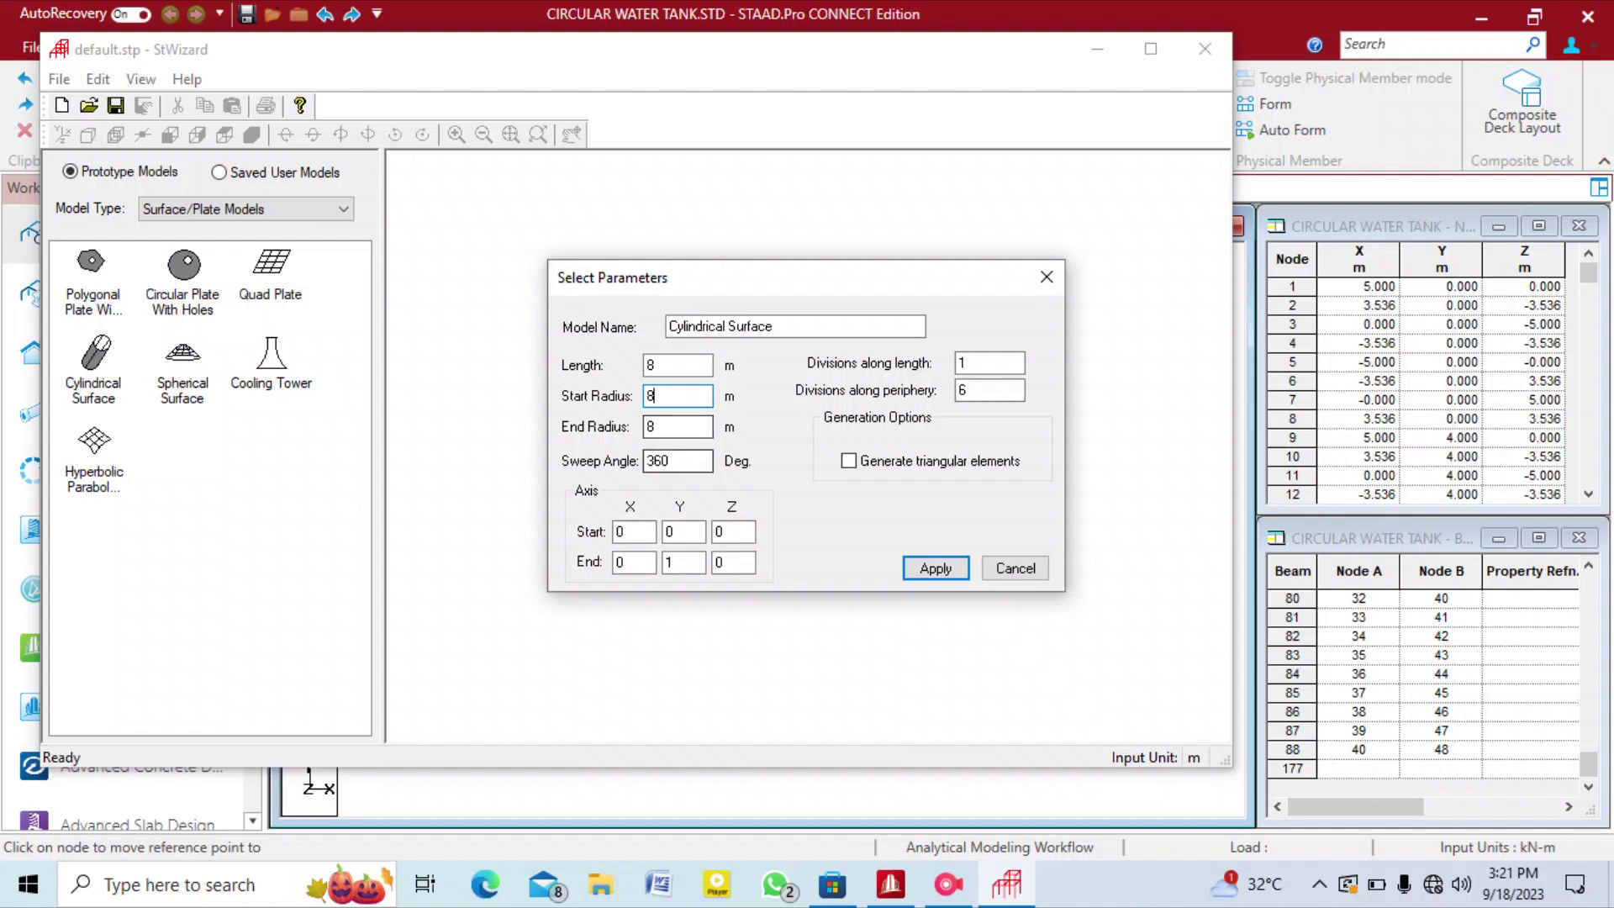
# Set the cylindrical surface to 8 divisions along the periphery and generate it.
pyautogui.click(987, 390)
pyautogui.doubleClick(987, 390)
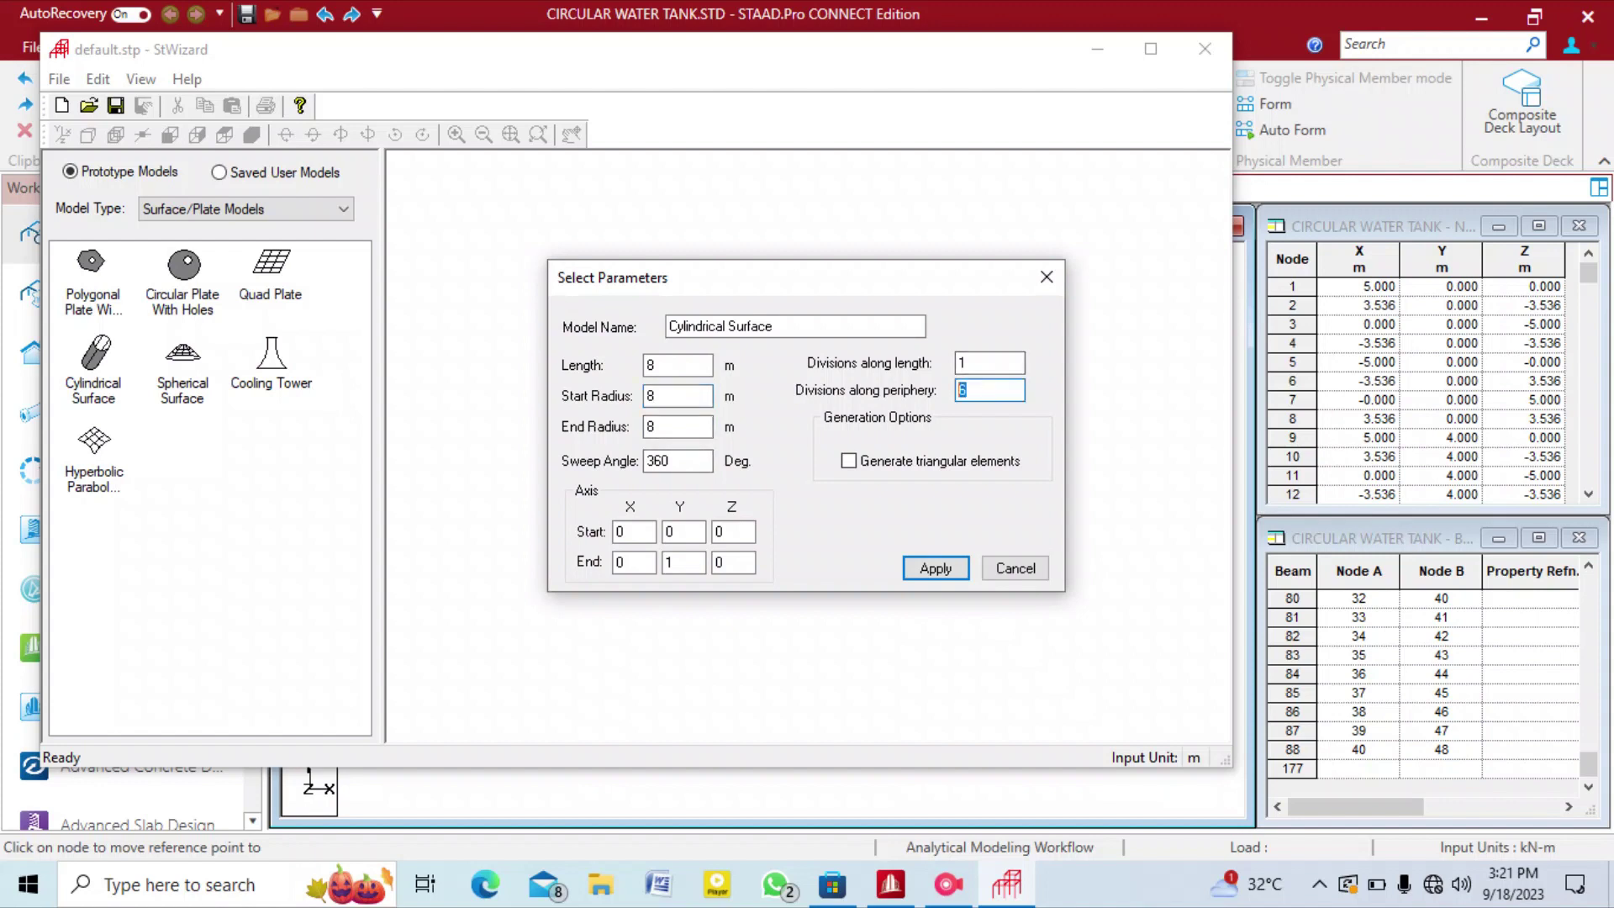
pyautogui.write('8')
pyautogui.hotkey('shift', 'Tab')
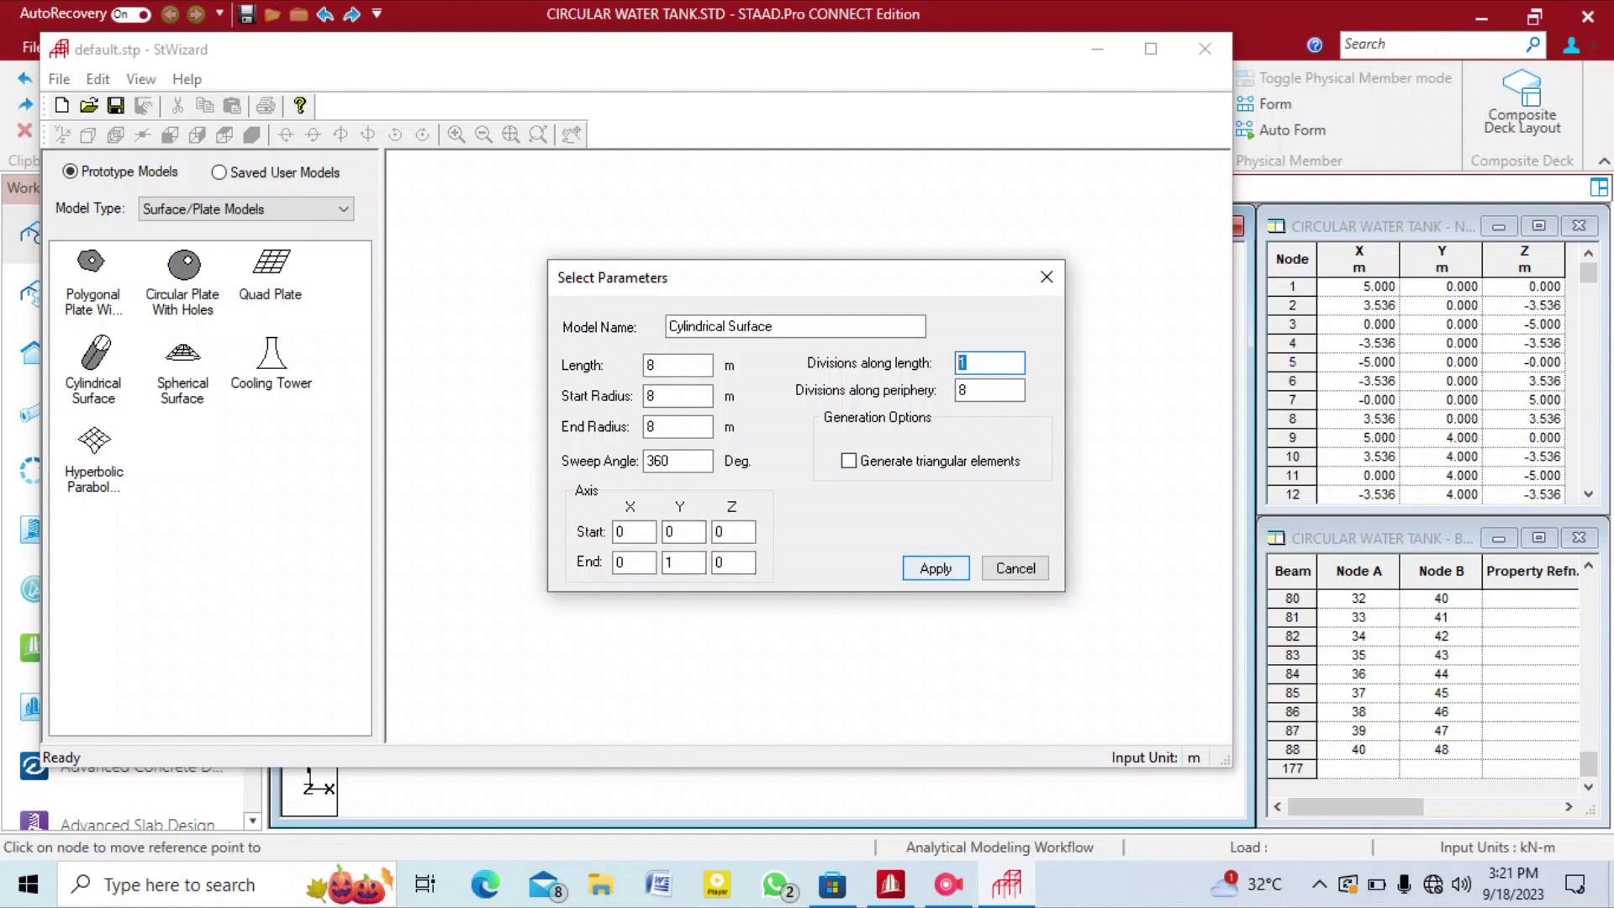
pyautogui.click(936, 568)
pyautogui.moveTo(936, 568); pyautogui.dragTo(967, 523)
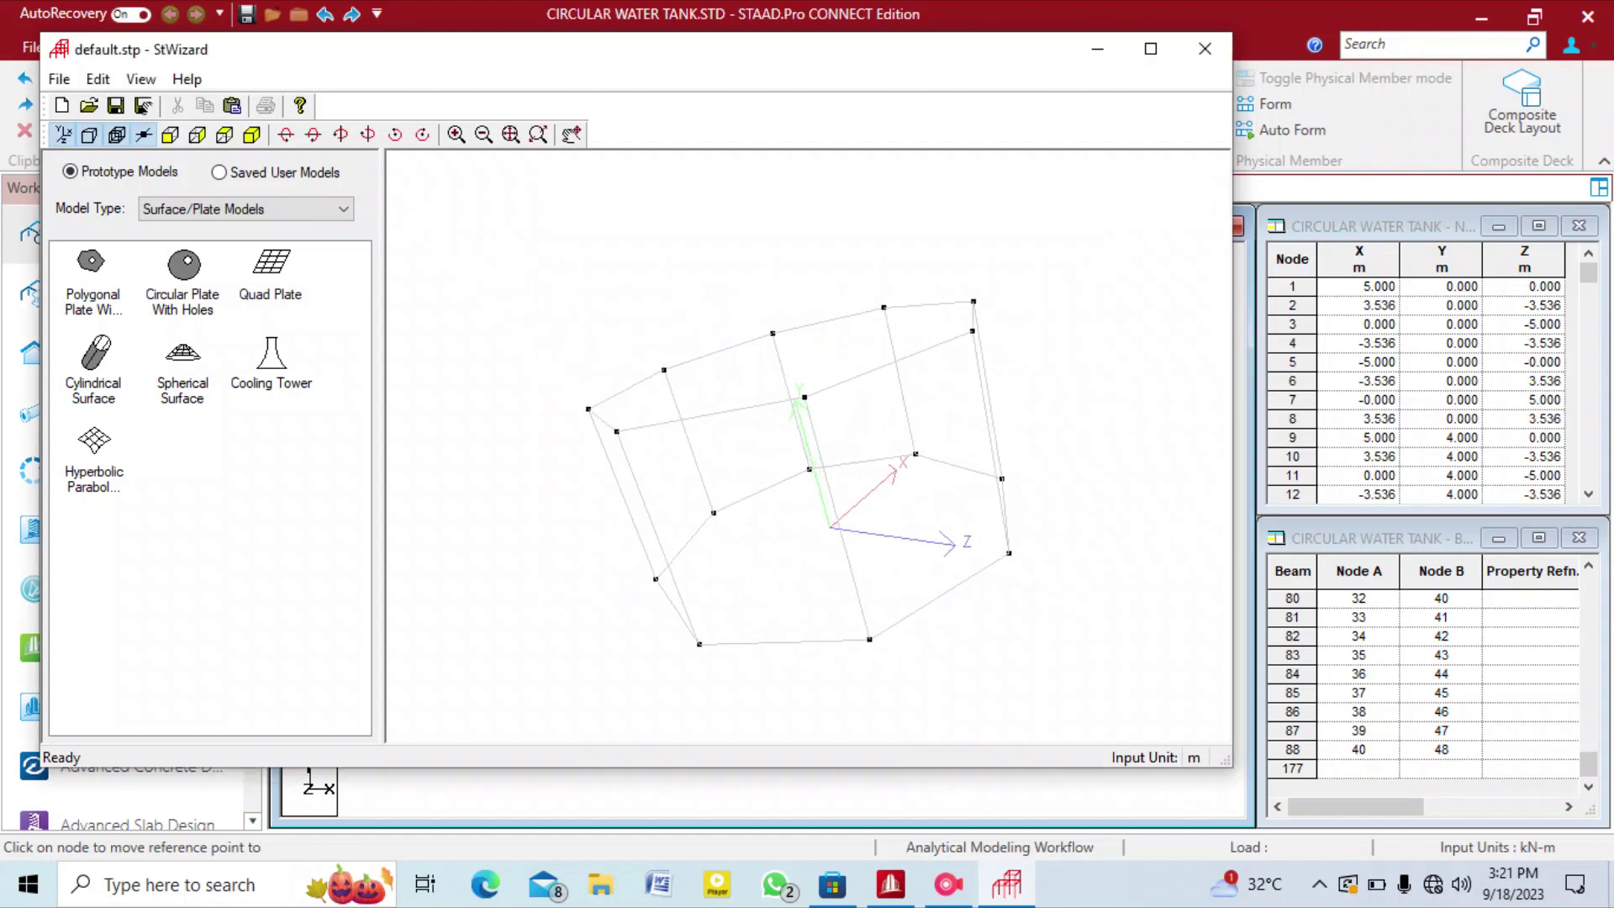
# Transfer the cylindrical surface into the STAAD.Pro model, using a front node of its lower ring as the reference point.
pyautogui.click(1204, 49)
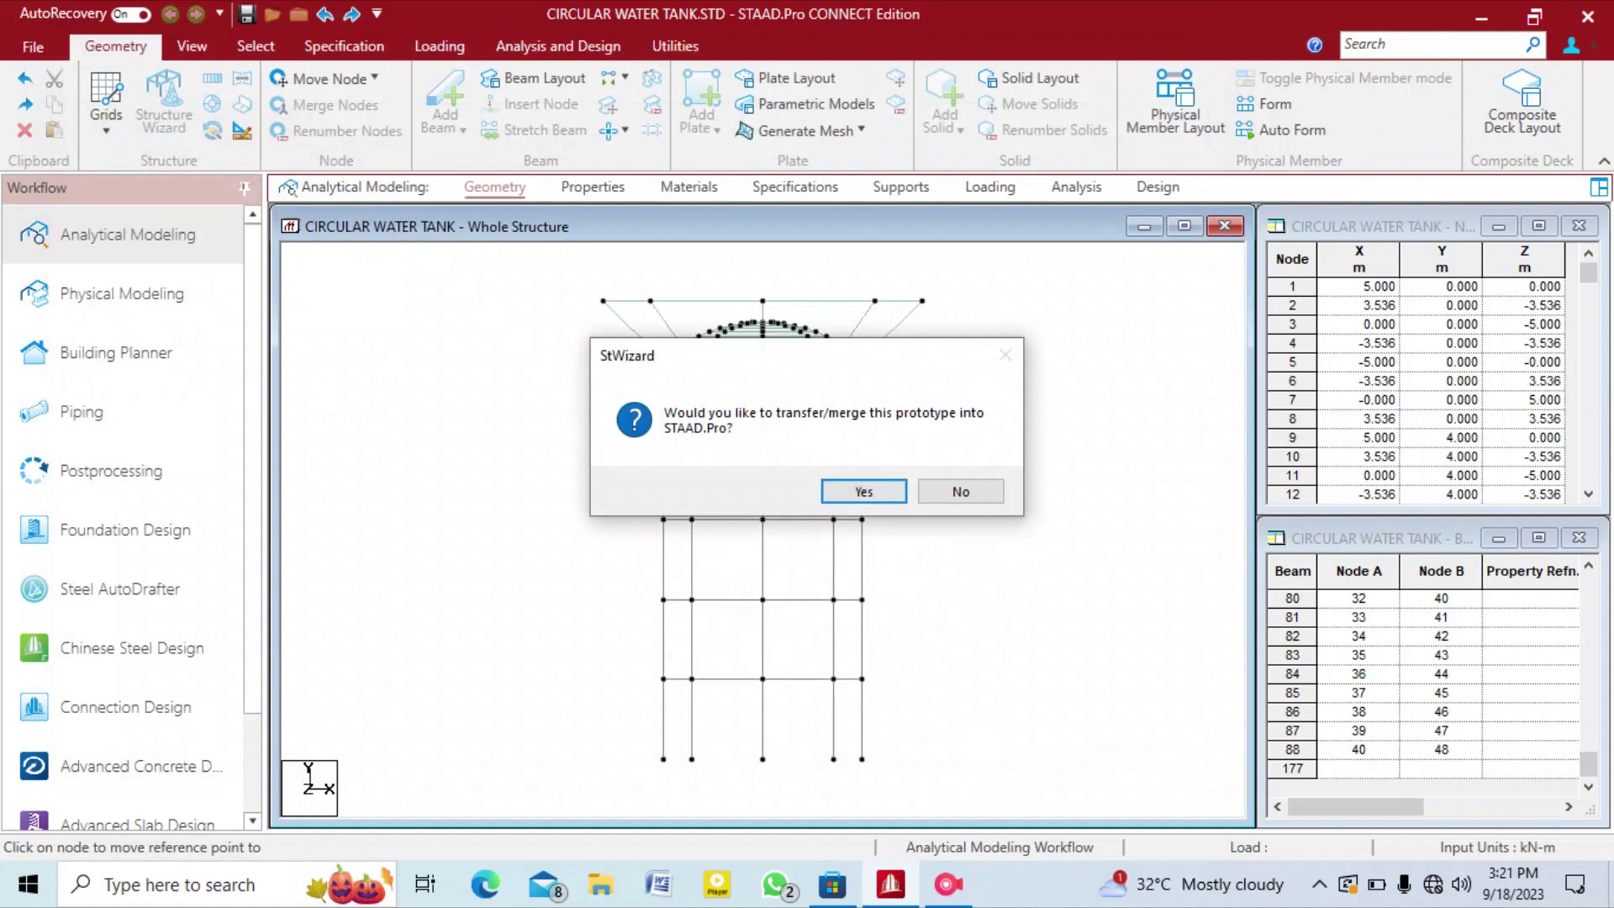
pyautogui.click(863, 492)
pyautogui.click(1059, 523)
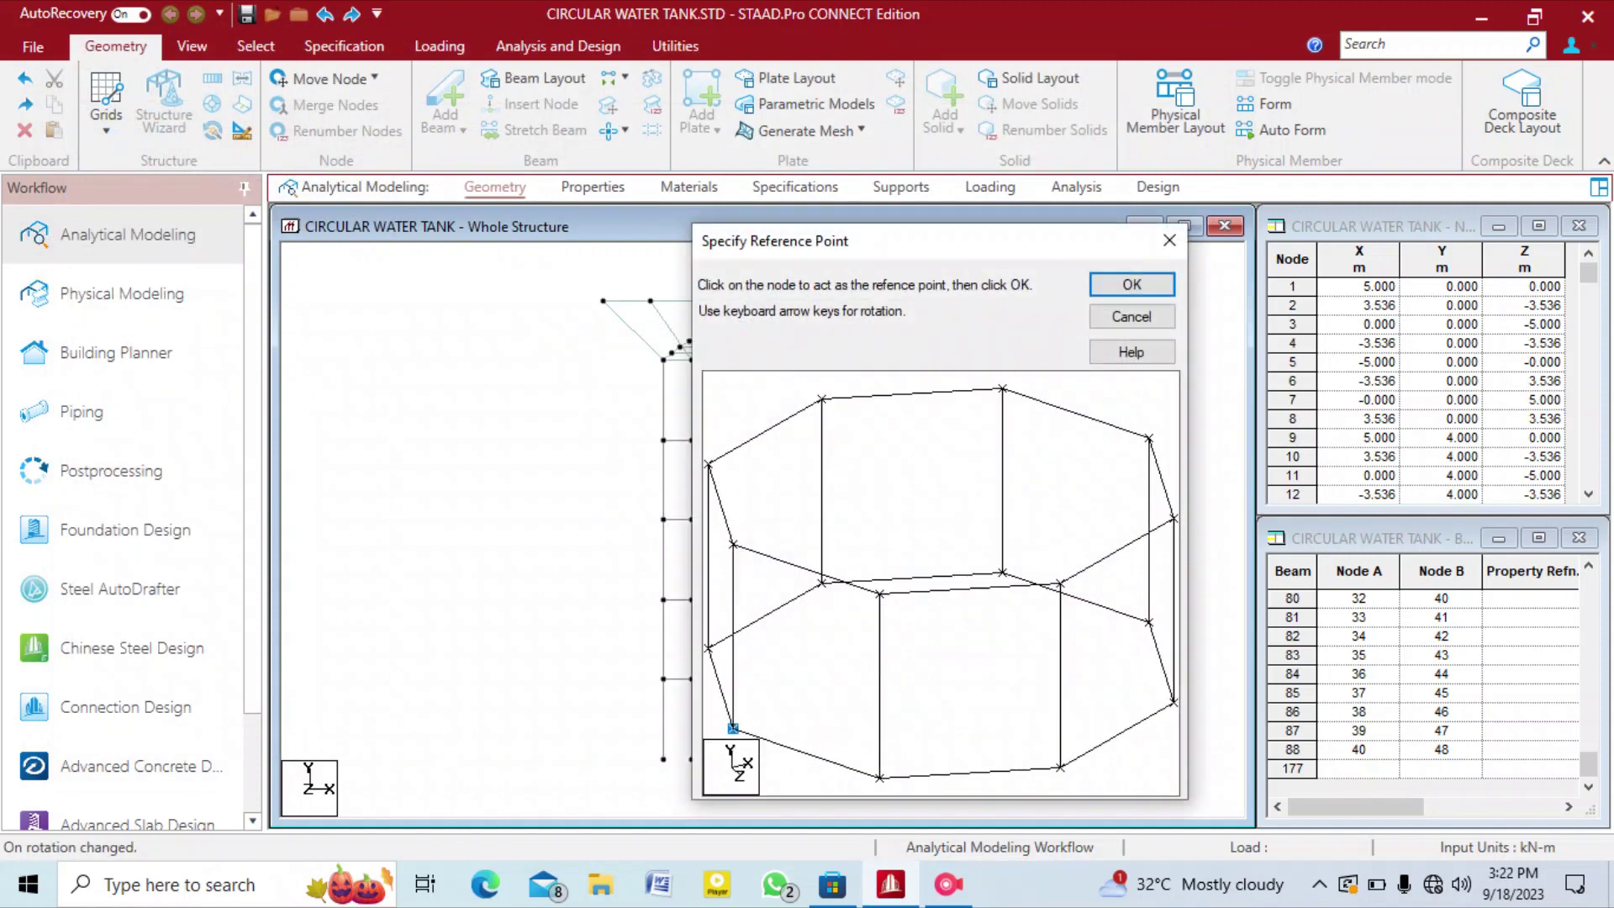
pyautogui.click(879, 778)
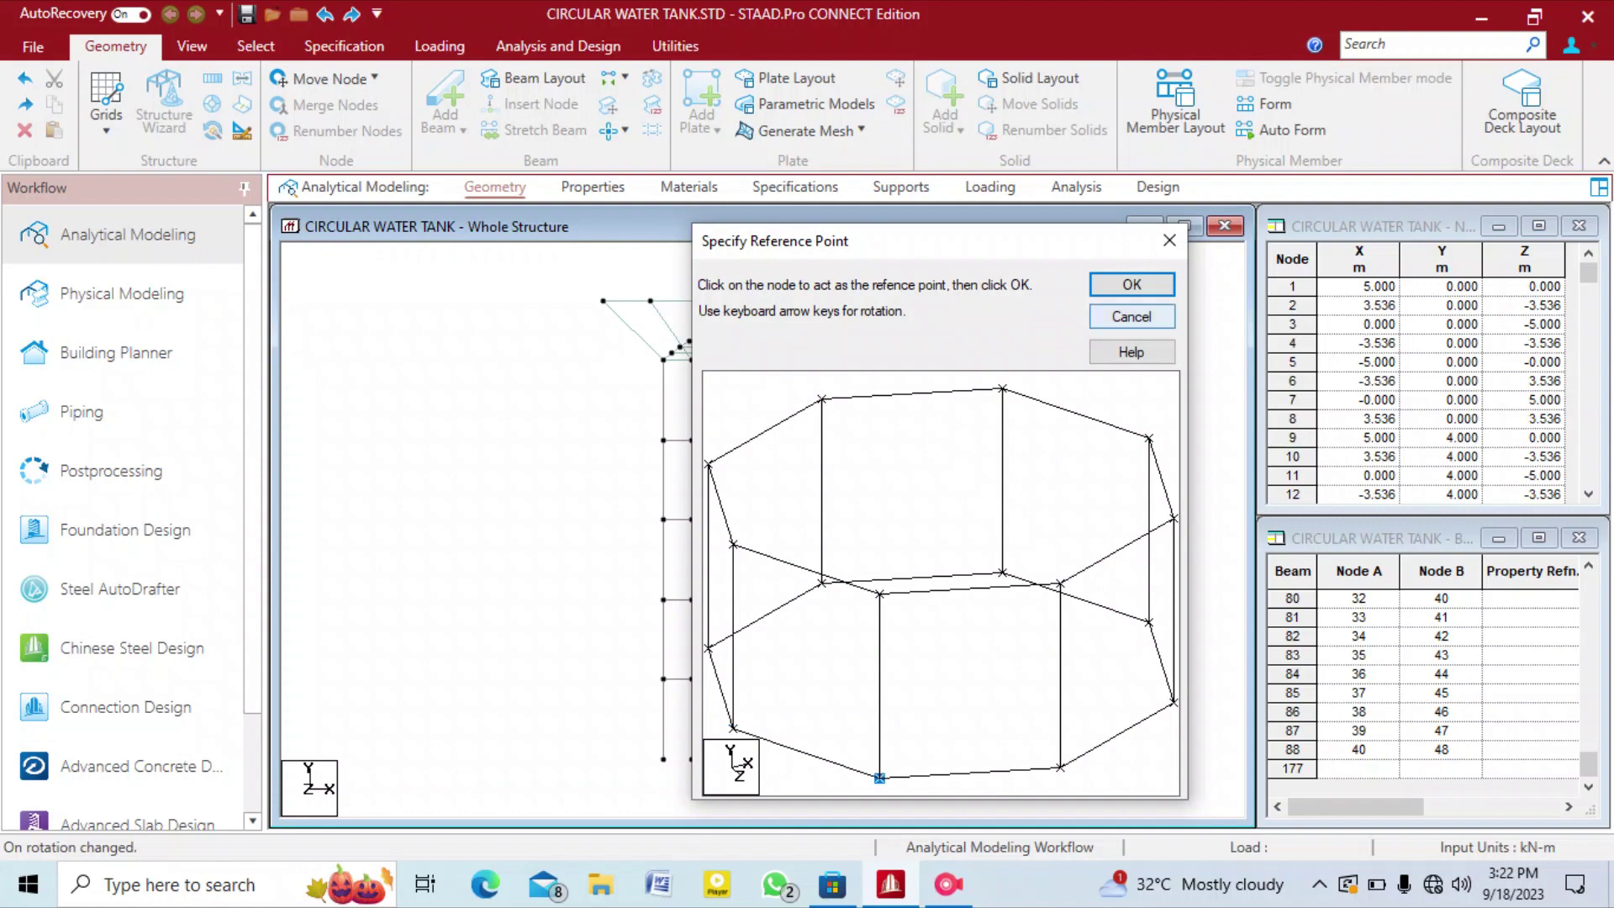
pyautogui.click(1131, 285)
pyautogui.press('Return')
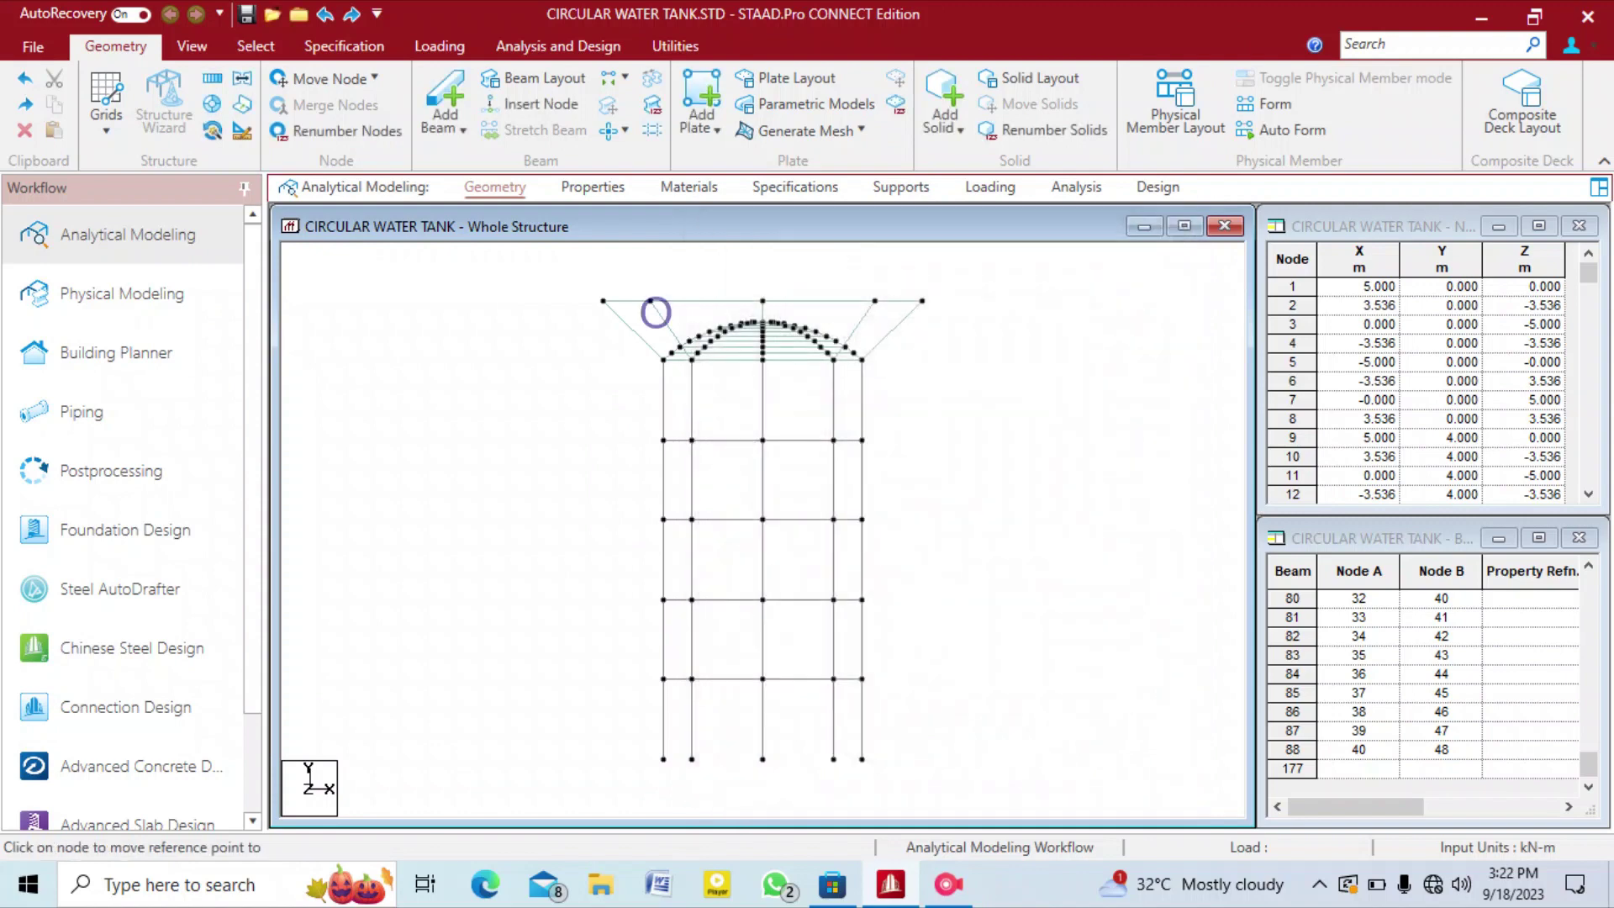
# Place the cylindrical wall on the matching front node of the flared surface's upper rim.
pyautogui.press('Down')
pyautogui.press('Right')
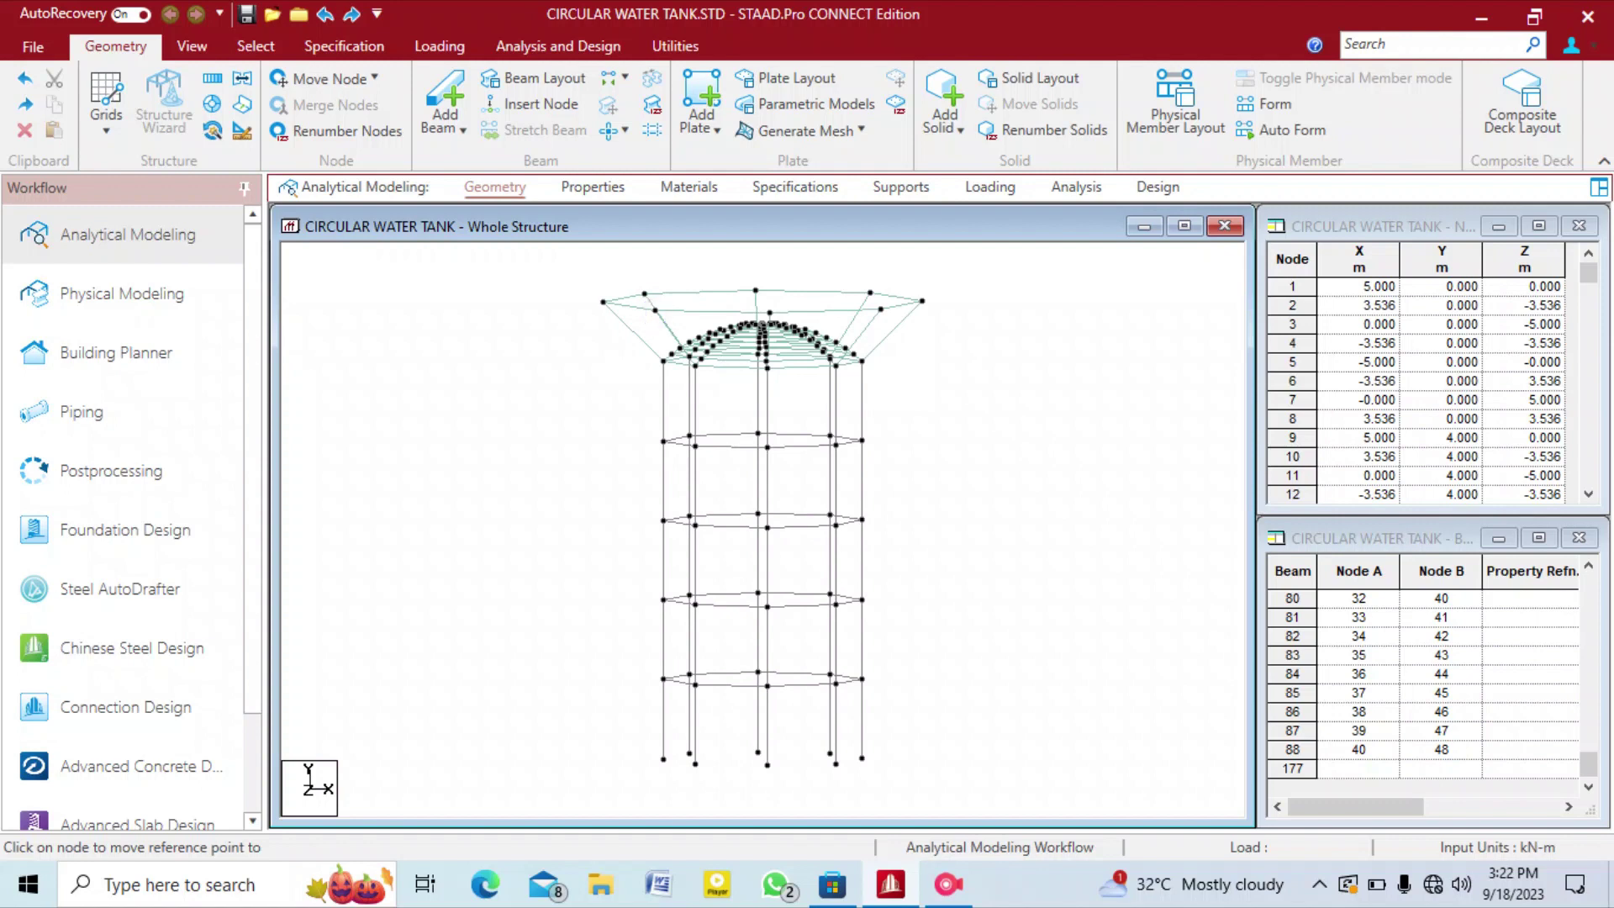
pyautogui.click(655, 311)
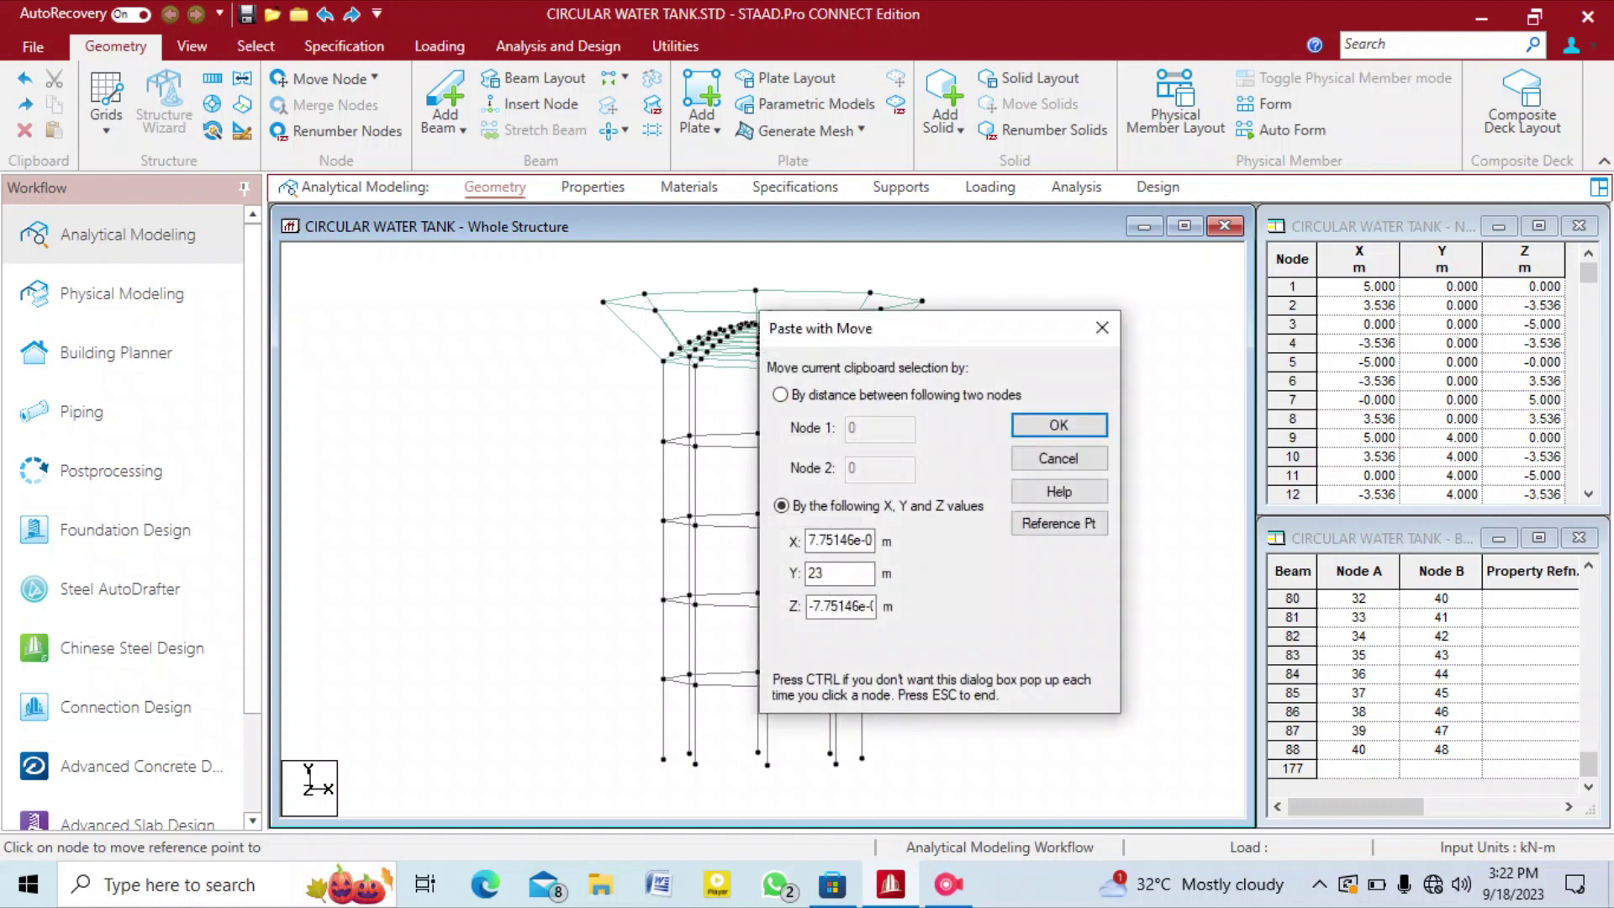
pyautogui.press('Return')
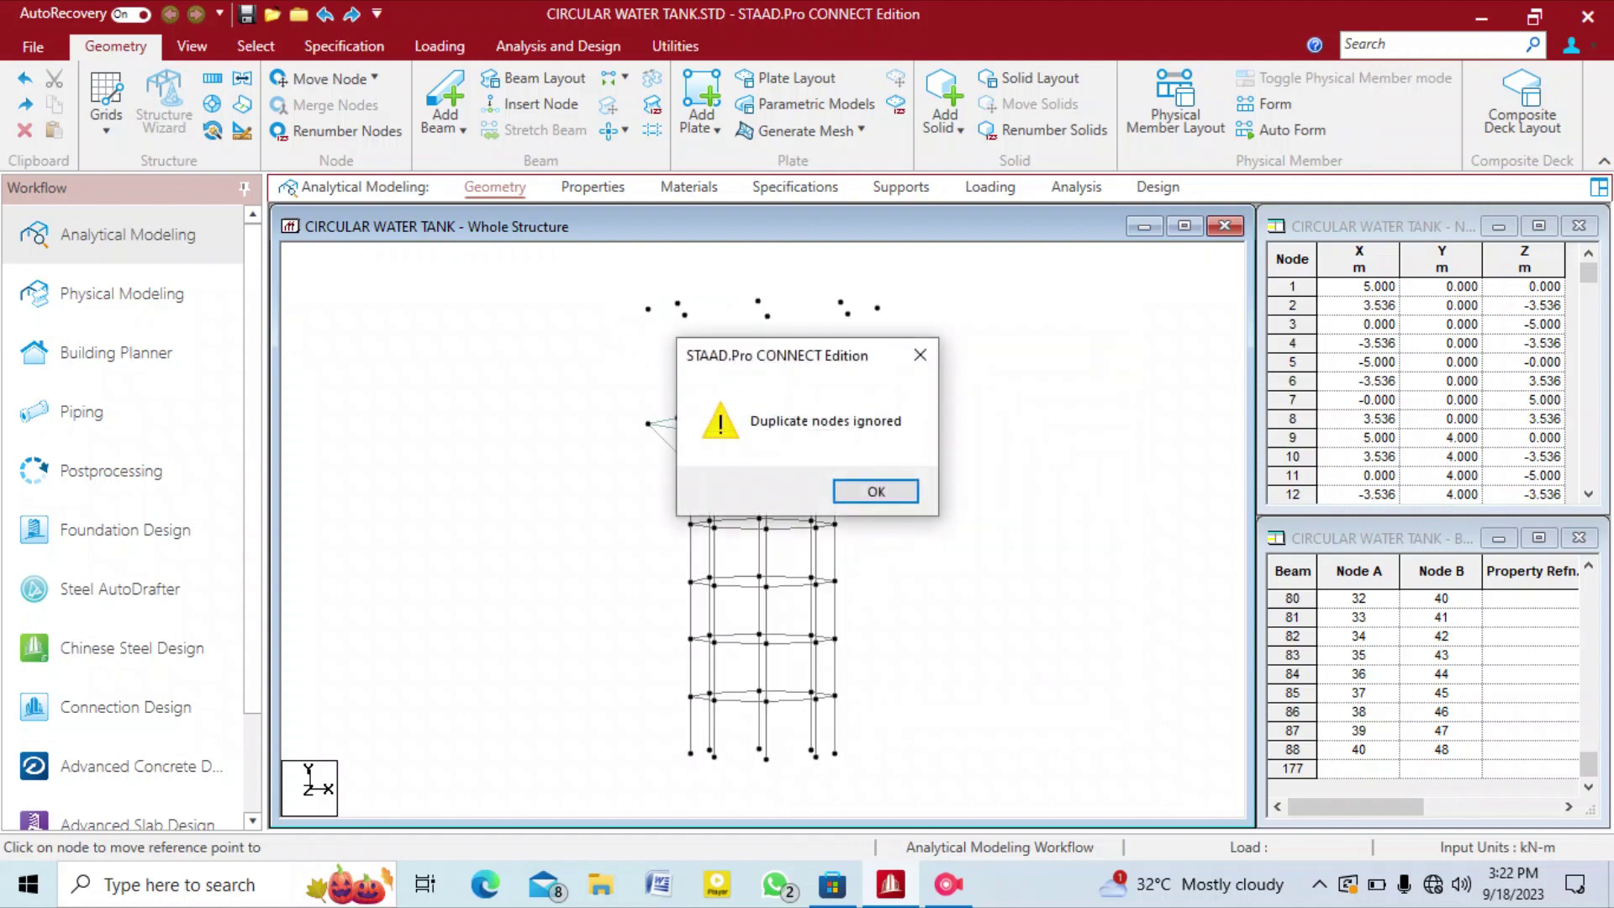
pyautogui.press('Return')
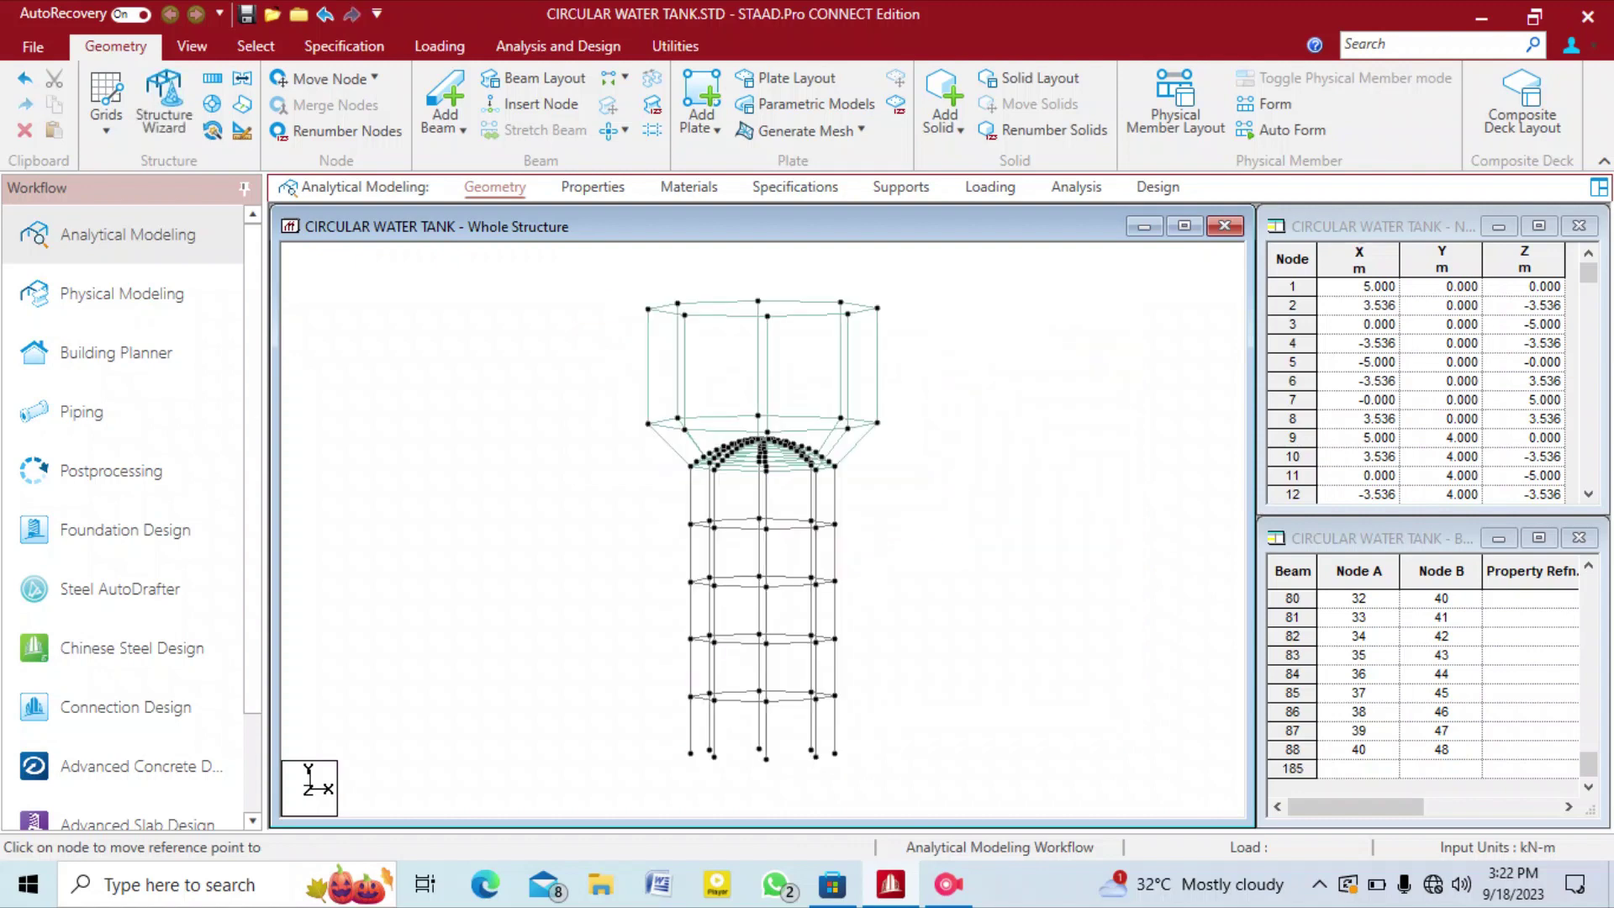
# Rotate the whole structure to examine how the cylindrical wall sits on the flared surface.
pyautogui.press('Down')
pyautogui.press('Down')
pyautogui.press('Down')
pyautogui.press('Left')
pyautogui.press('Left')
pyautogui.press('Left')
pyautogui.press('Left')
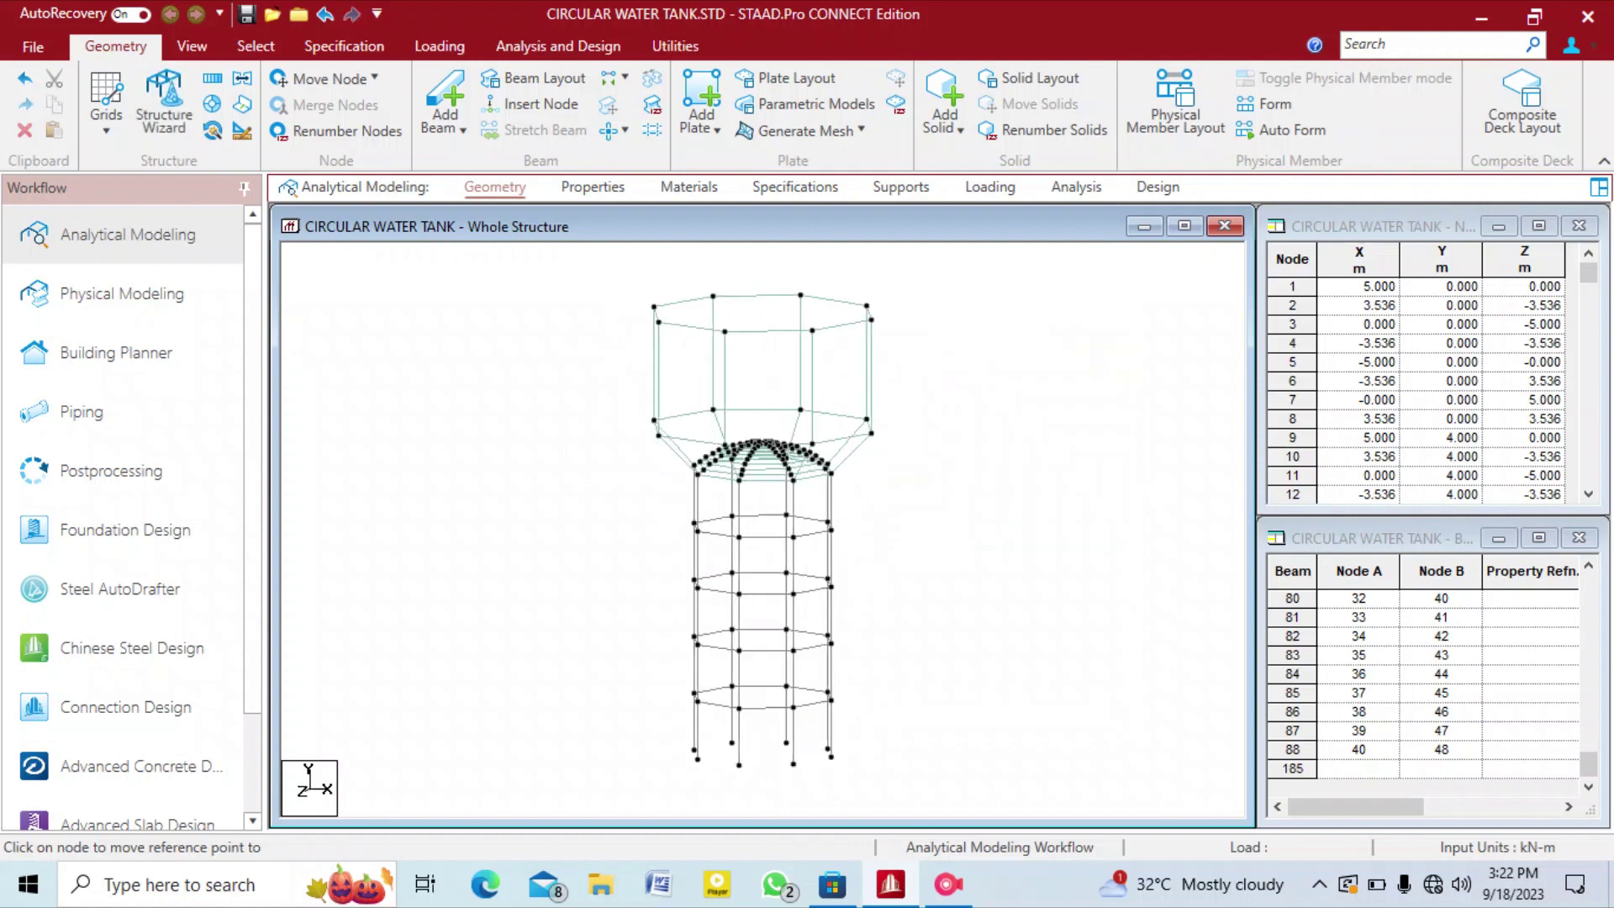
pyautogui.press('Right')
pyautogui.press('Right')
pyautogui.press('Right')
pyautogui.press('Right')
pyautogui.press('Right')
pyautogui.press('Right')
pyautogui.press('Right')
pyautogui.press('Right')
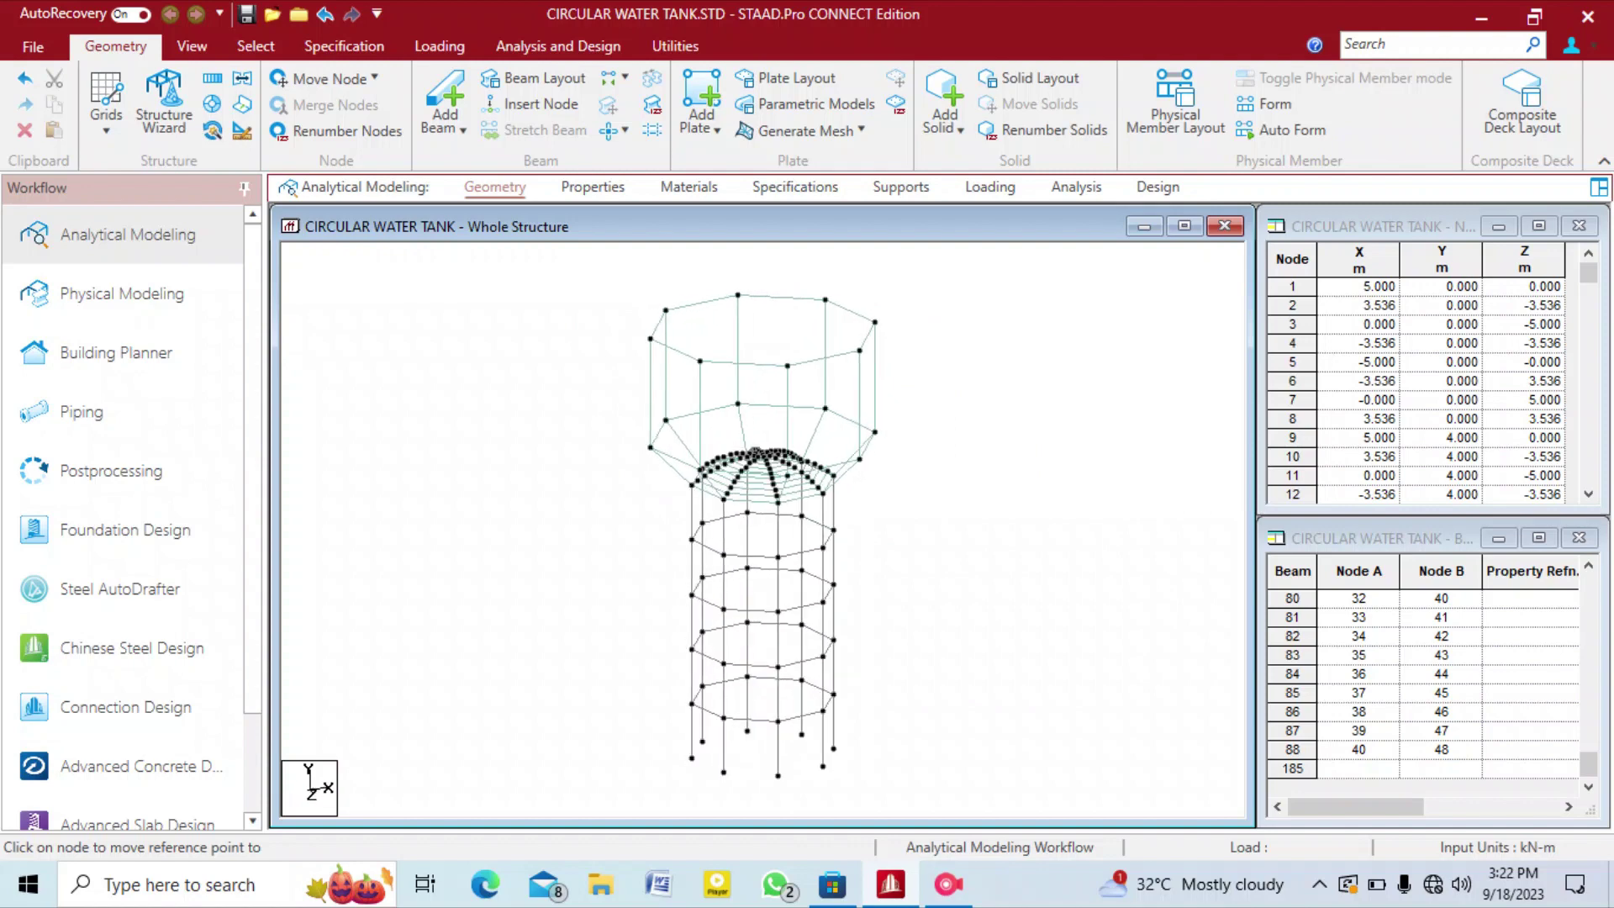
pyautogui.press('Right')
pyautogui.press('Down')
pyautogui.press('Down')
# View the tank as a 3D rendering, tilt it to inspect the cylindrical wall, and close the rendering.
pyautogui.rightClick(985, 678)
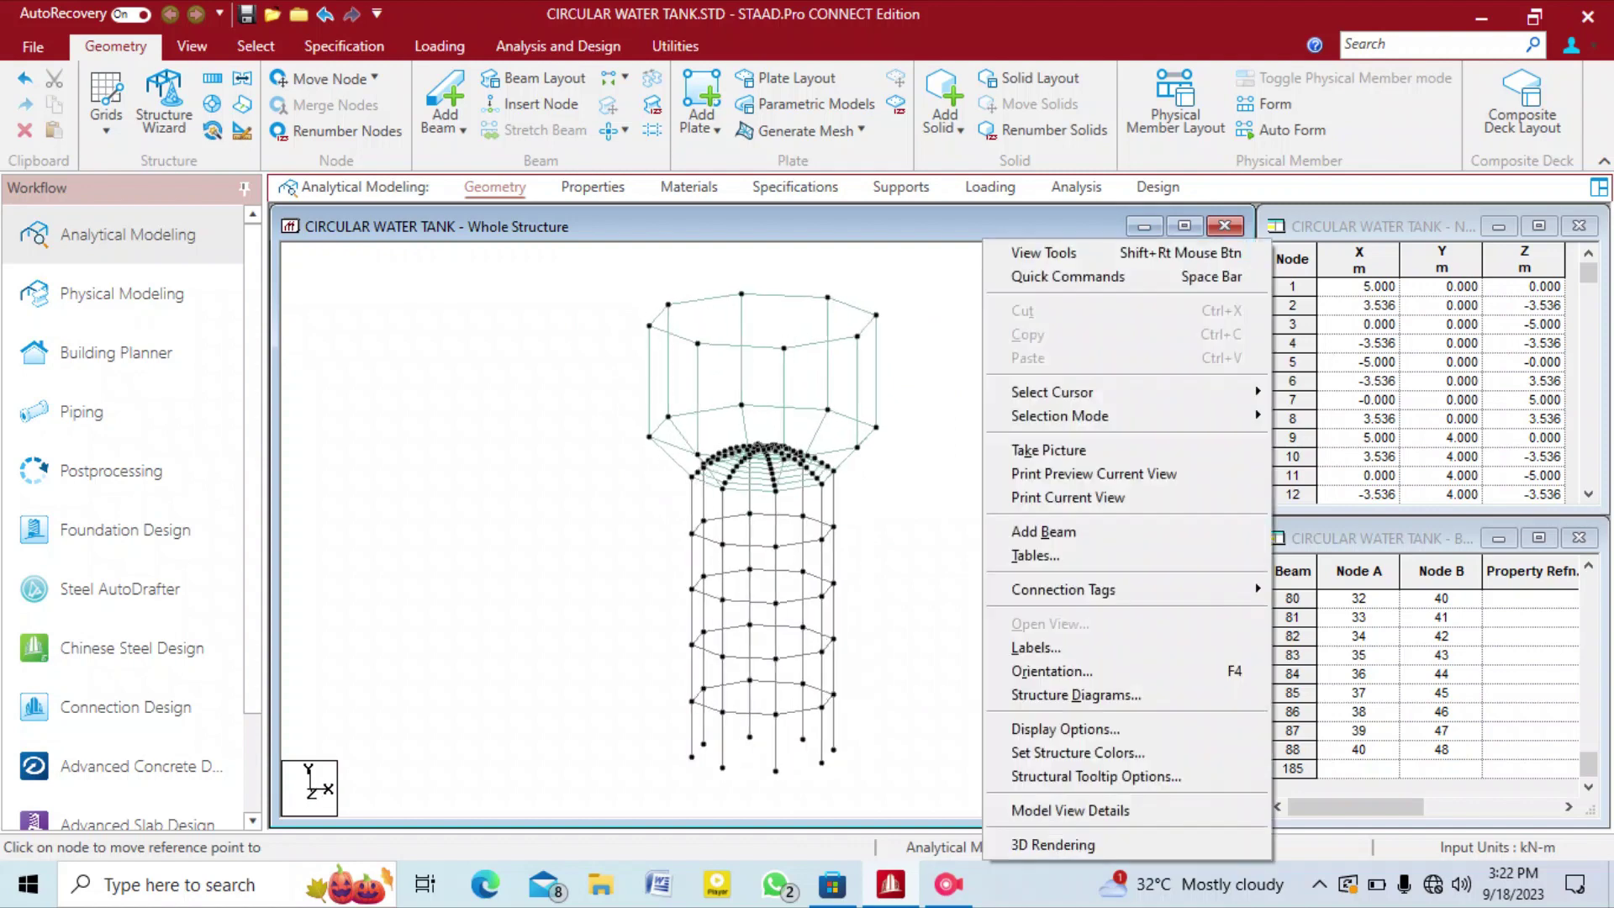
pyautogui.press('Down')
pyautogui.press('Down')
pyautogui.press('Down')
pyautogui.press('Return')
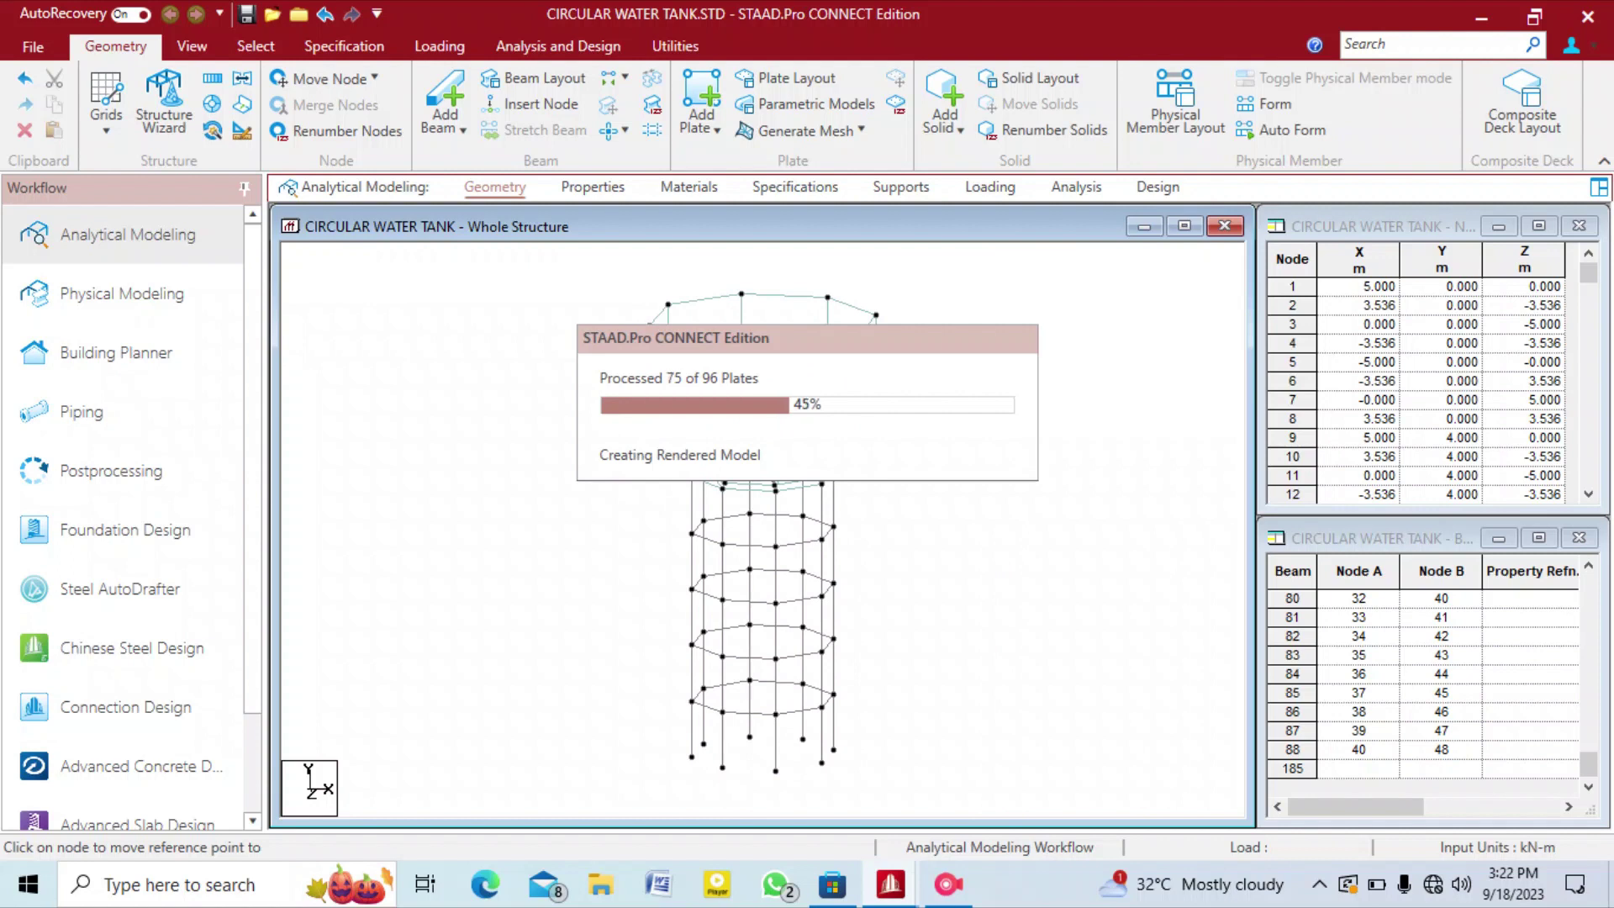
pyautogui.moveTo(910, 471); pyautogui.dragTo(887, 538)
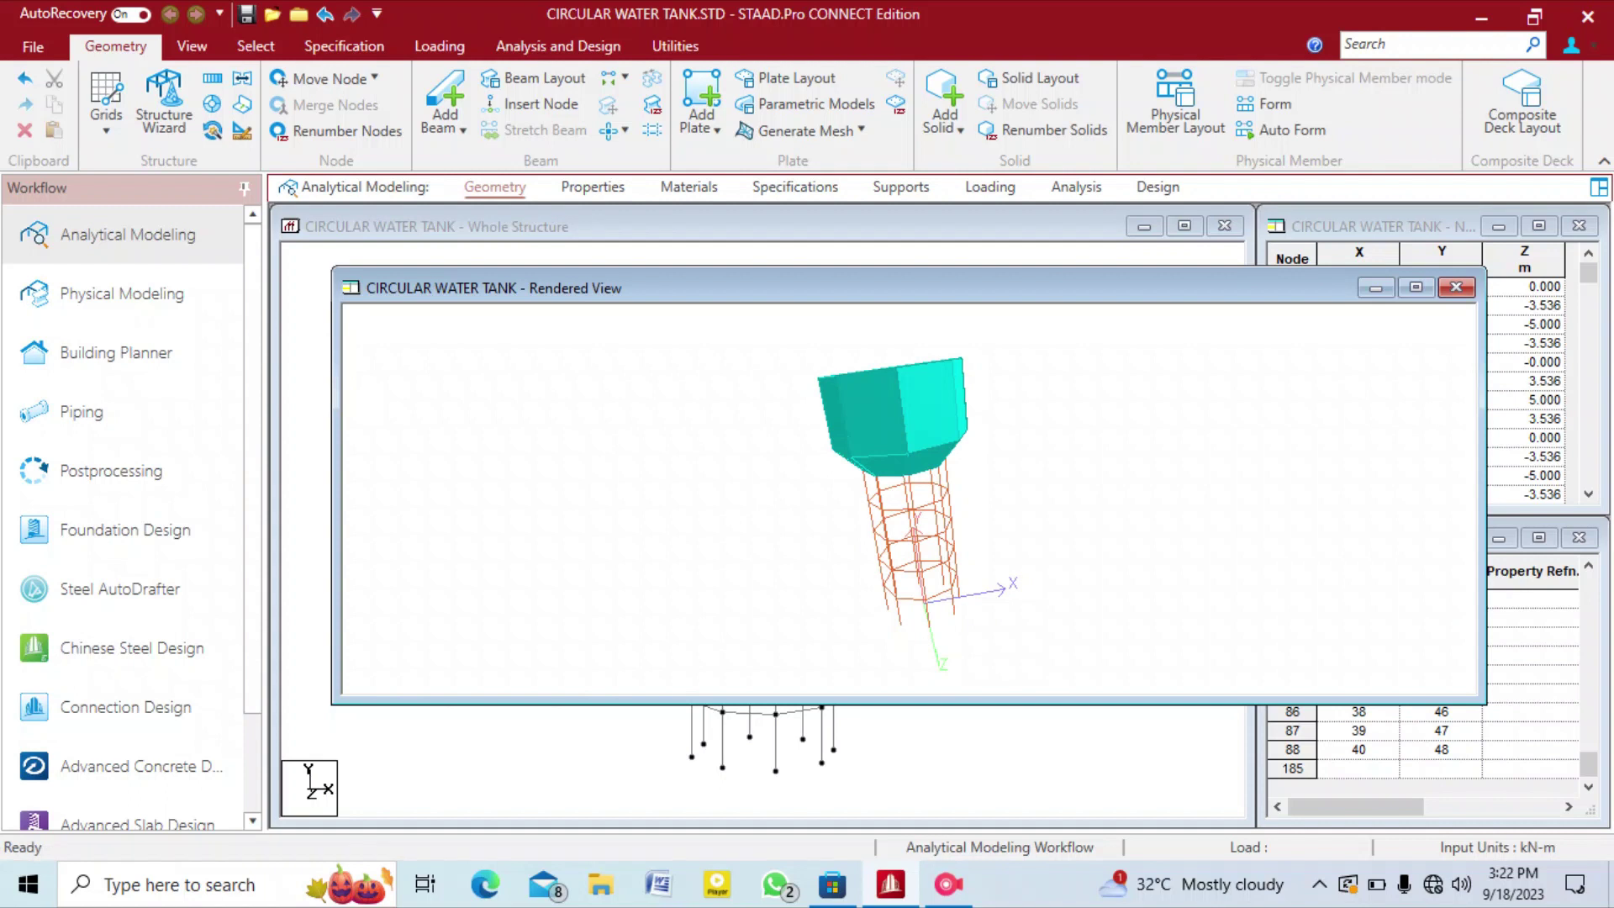
pyautogui.click(1457, 287)
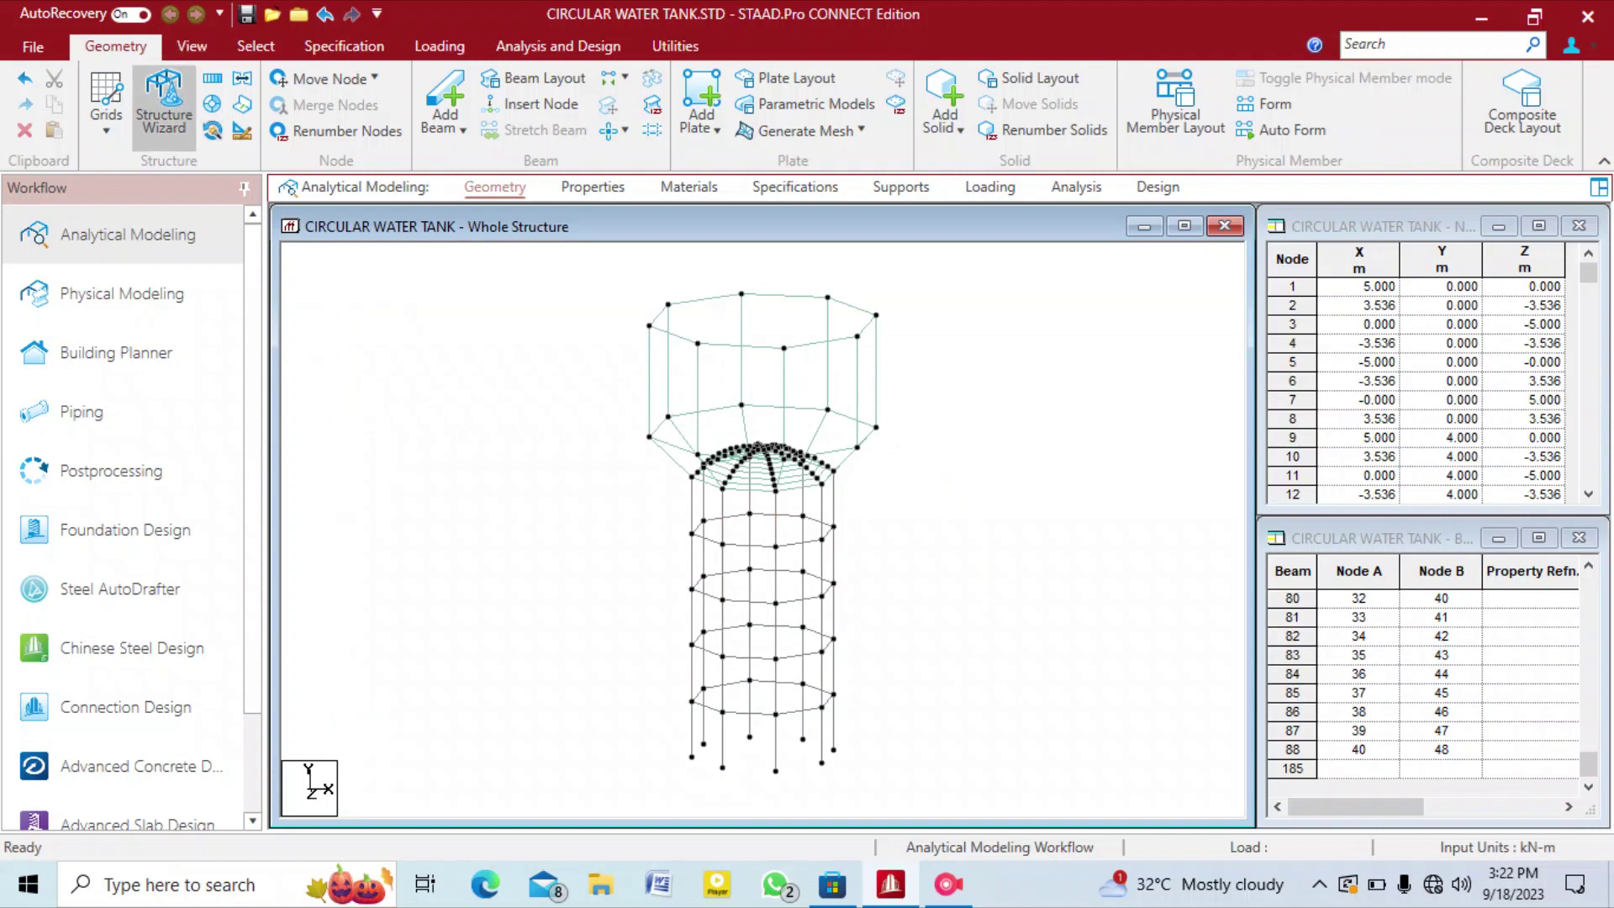
# In the Structure Wizard, set the units to meters and start a Spherical Surface prototype from the Surface/Plate Models.
pyautogui.click(164, 105)
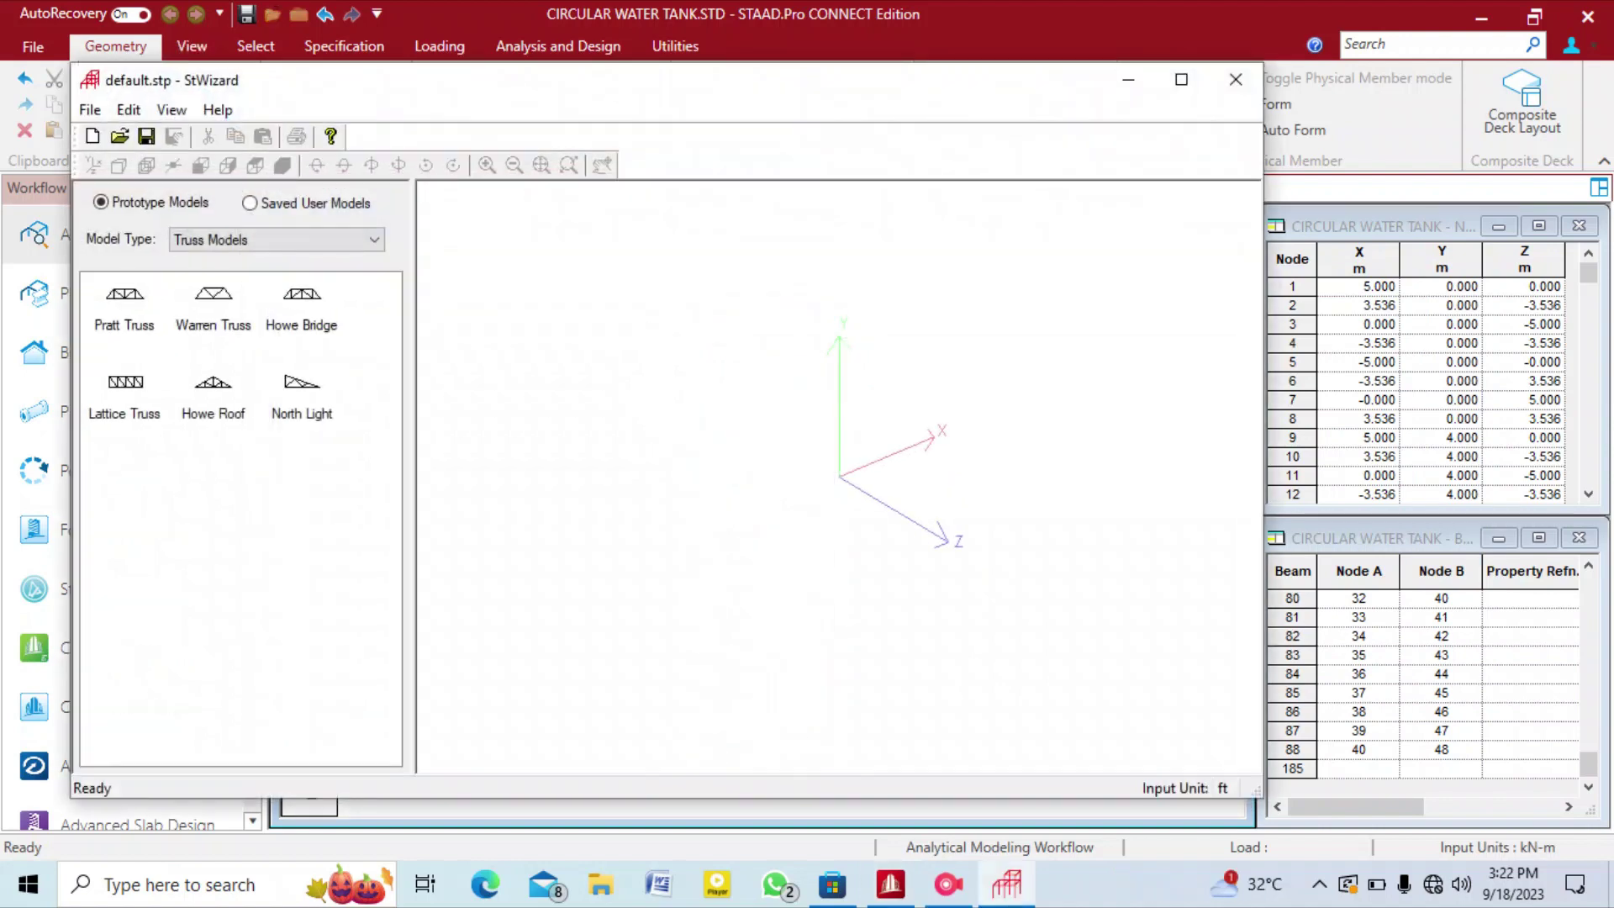
pyautogui.click(90, 110)
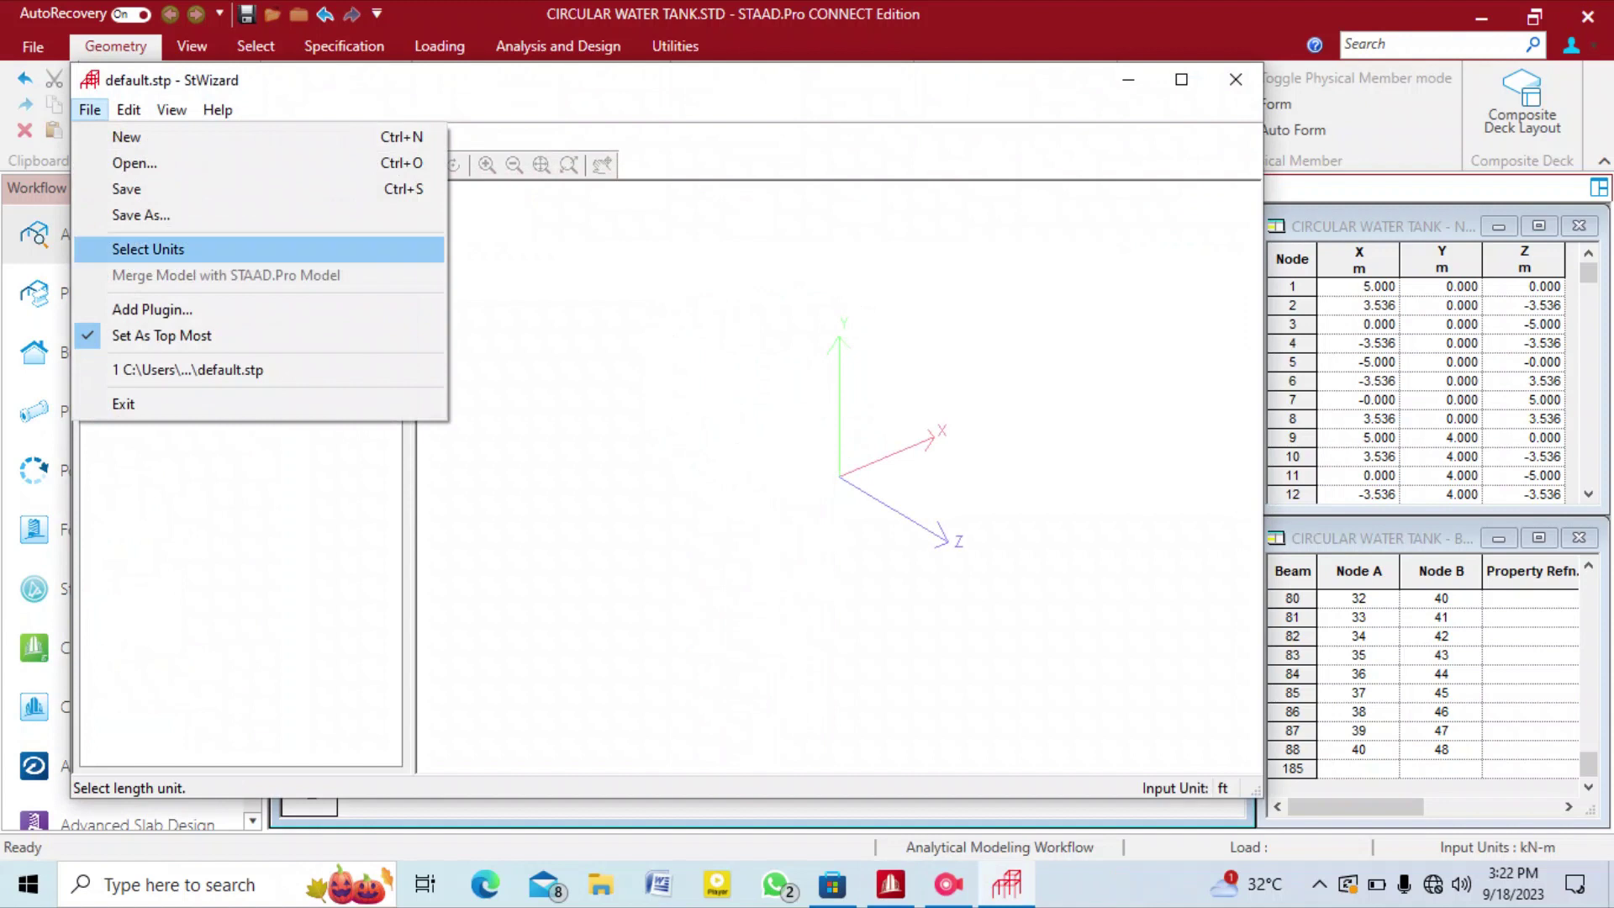
pyautogui.click(148, 250)
pyautogui.click(780, 471)
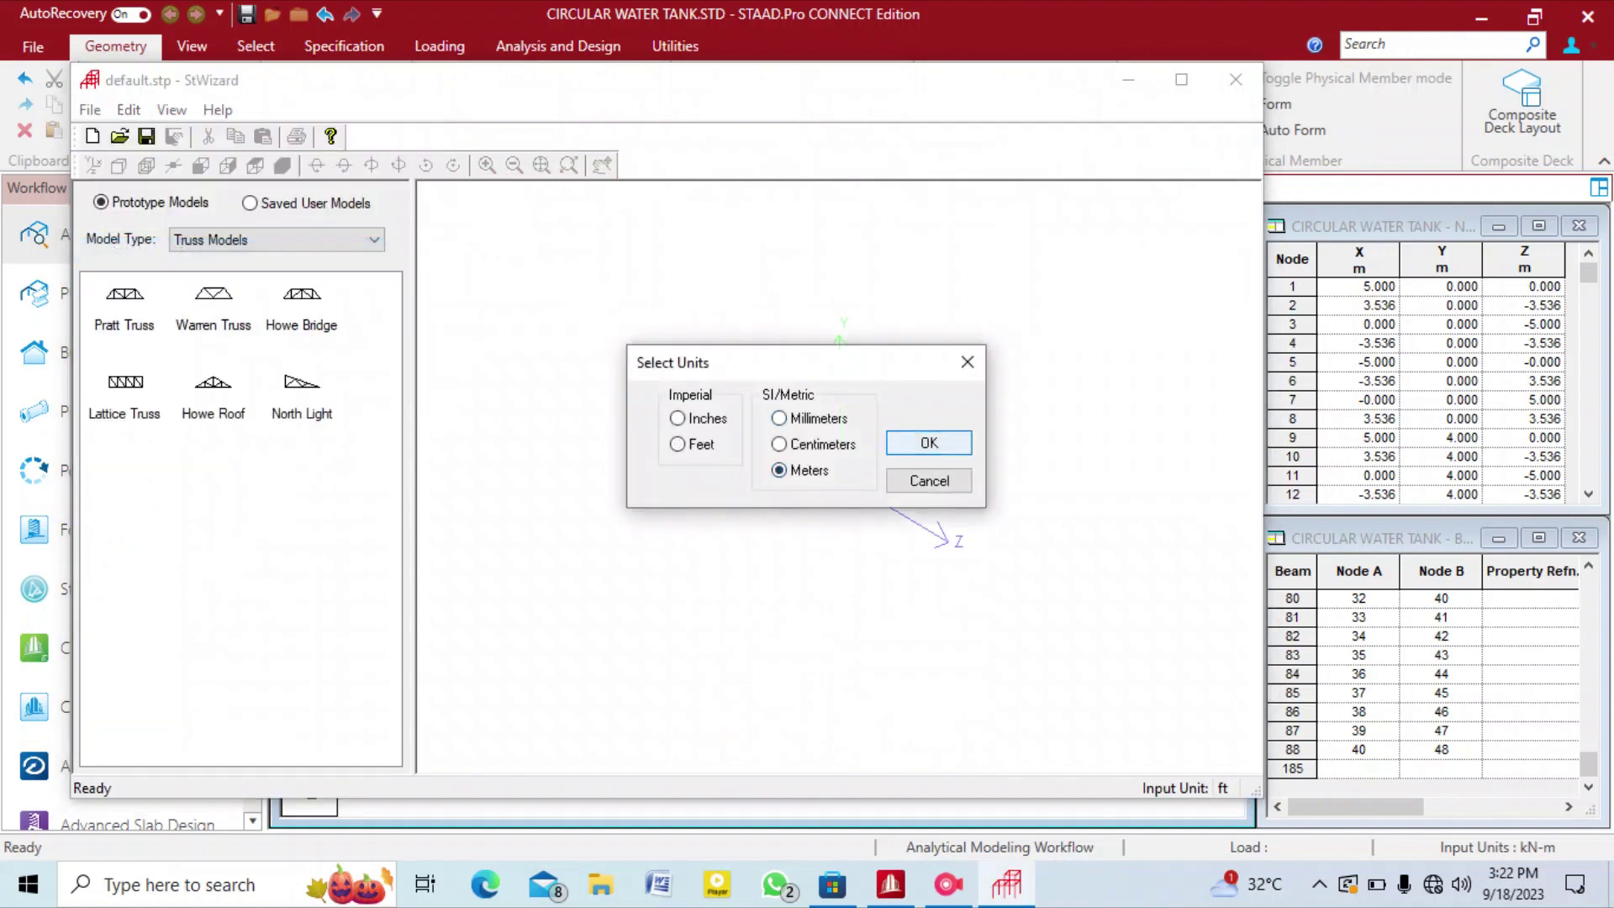
pyautogui.press('Return')
pyautogui.click(374, 240)
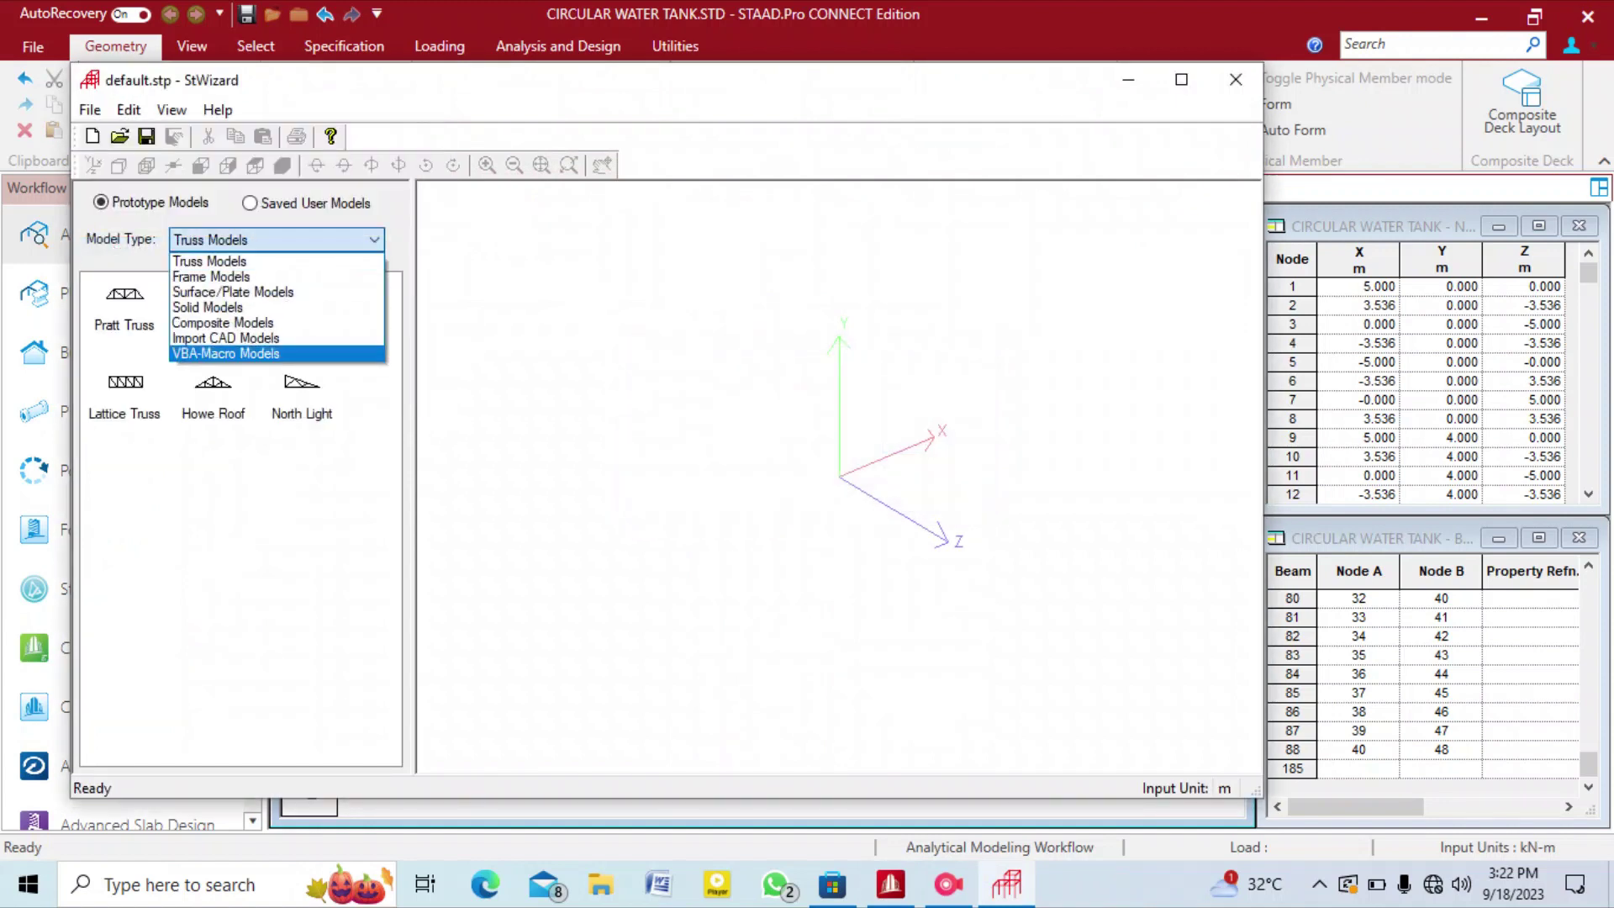
pyautogui.click(252, 293)
pyautogui.doubleClick(214, 385)
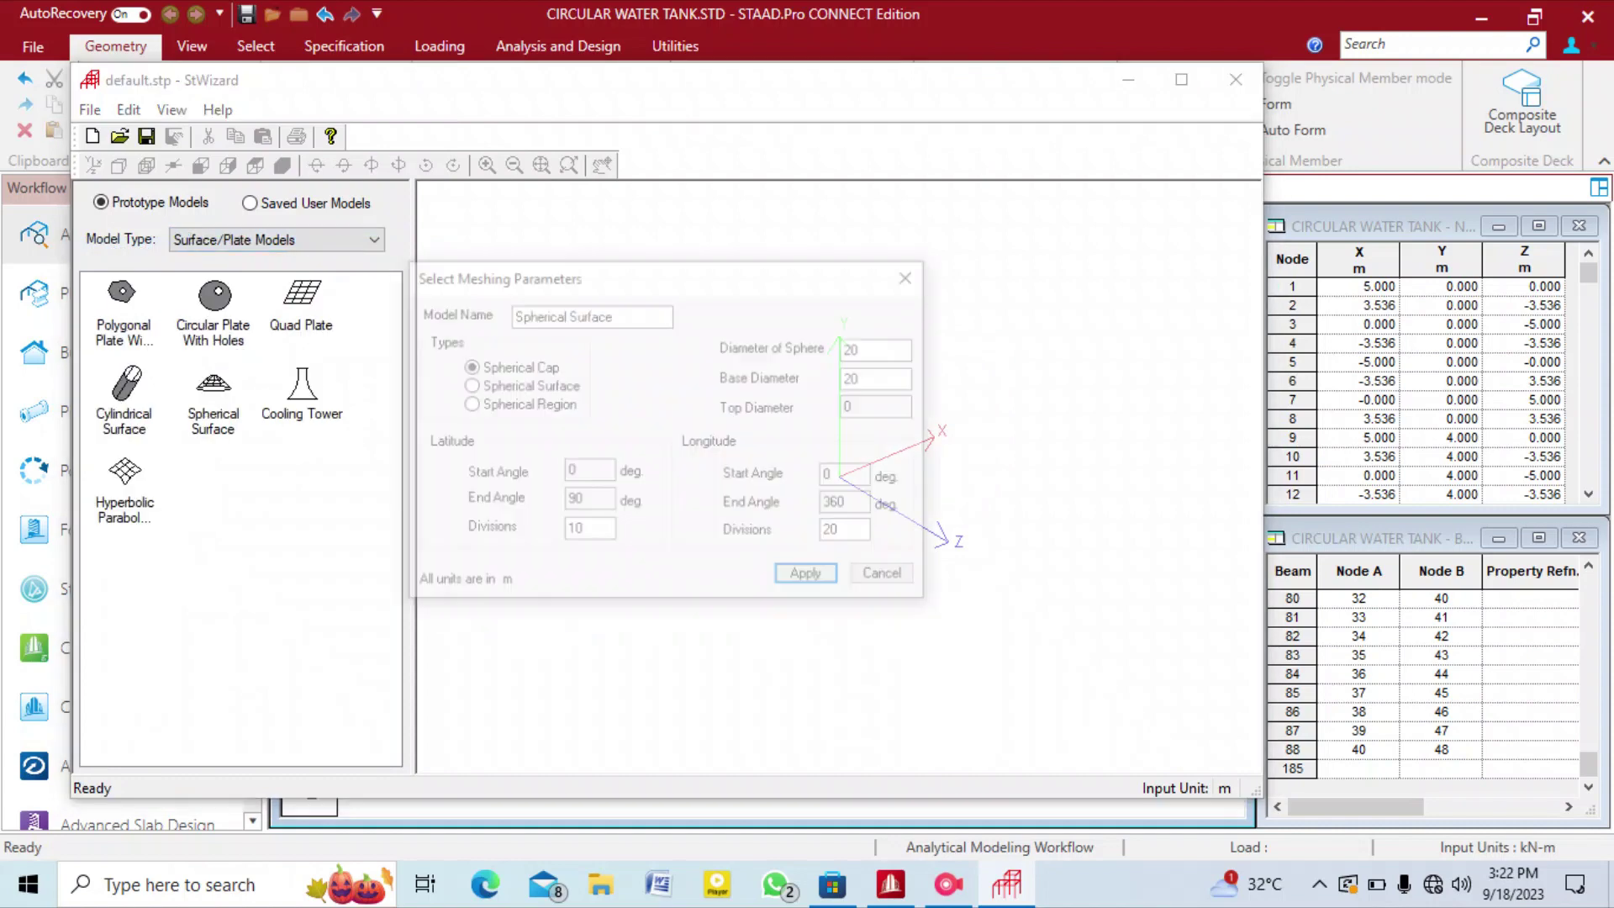
pyautogui.click(913, 275)
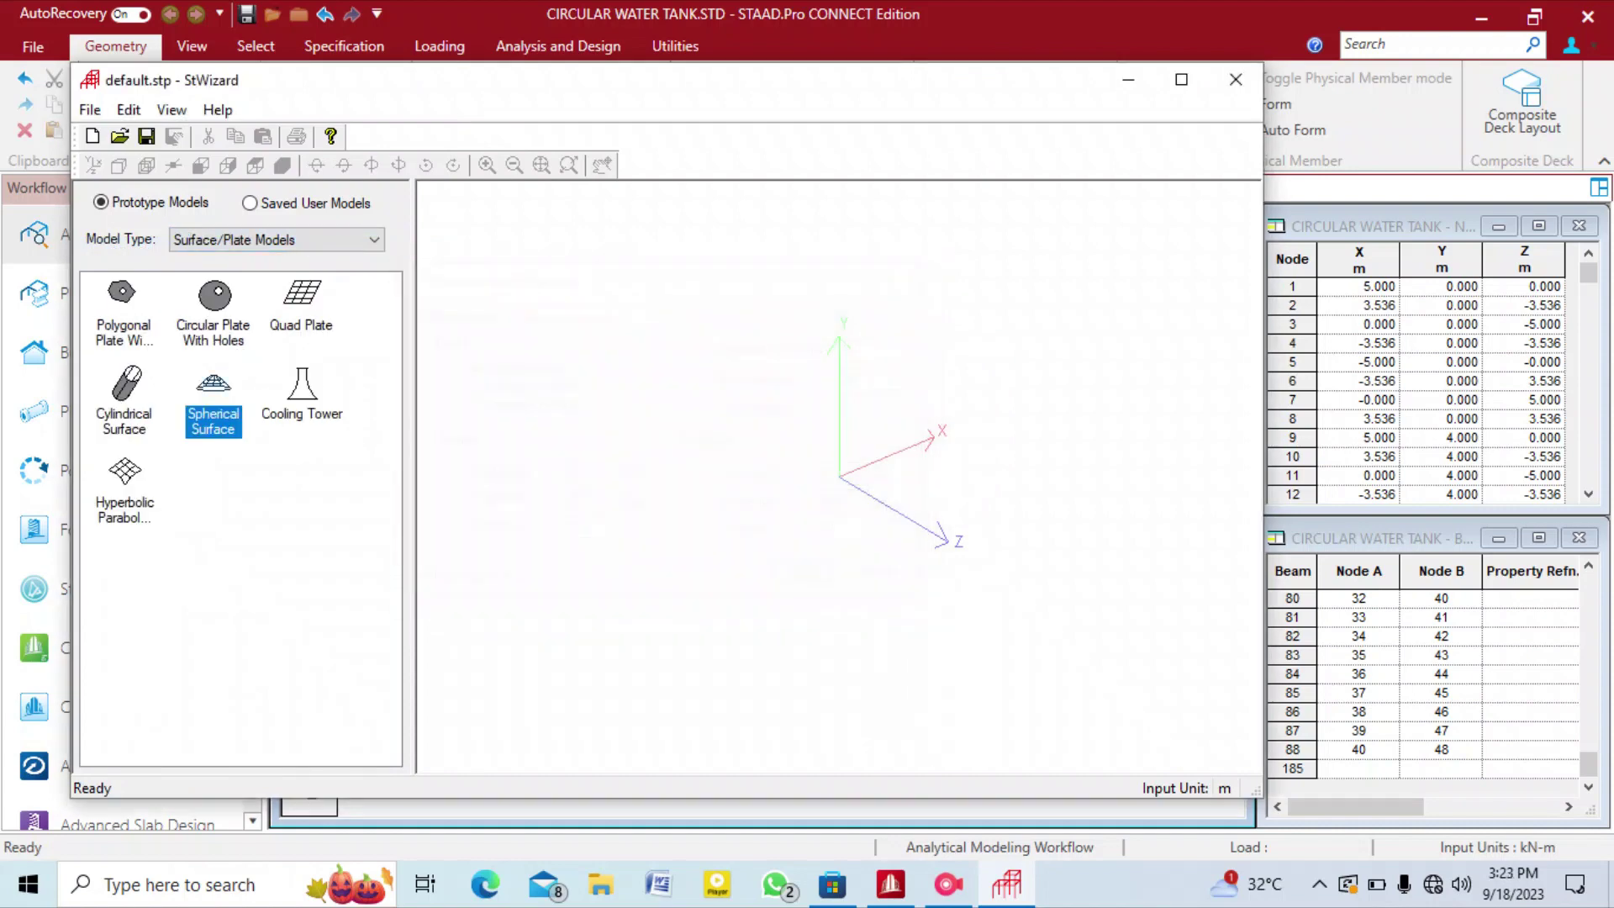
pyautogui.doubleClick(213, 385)
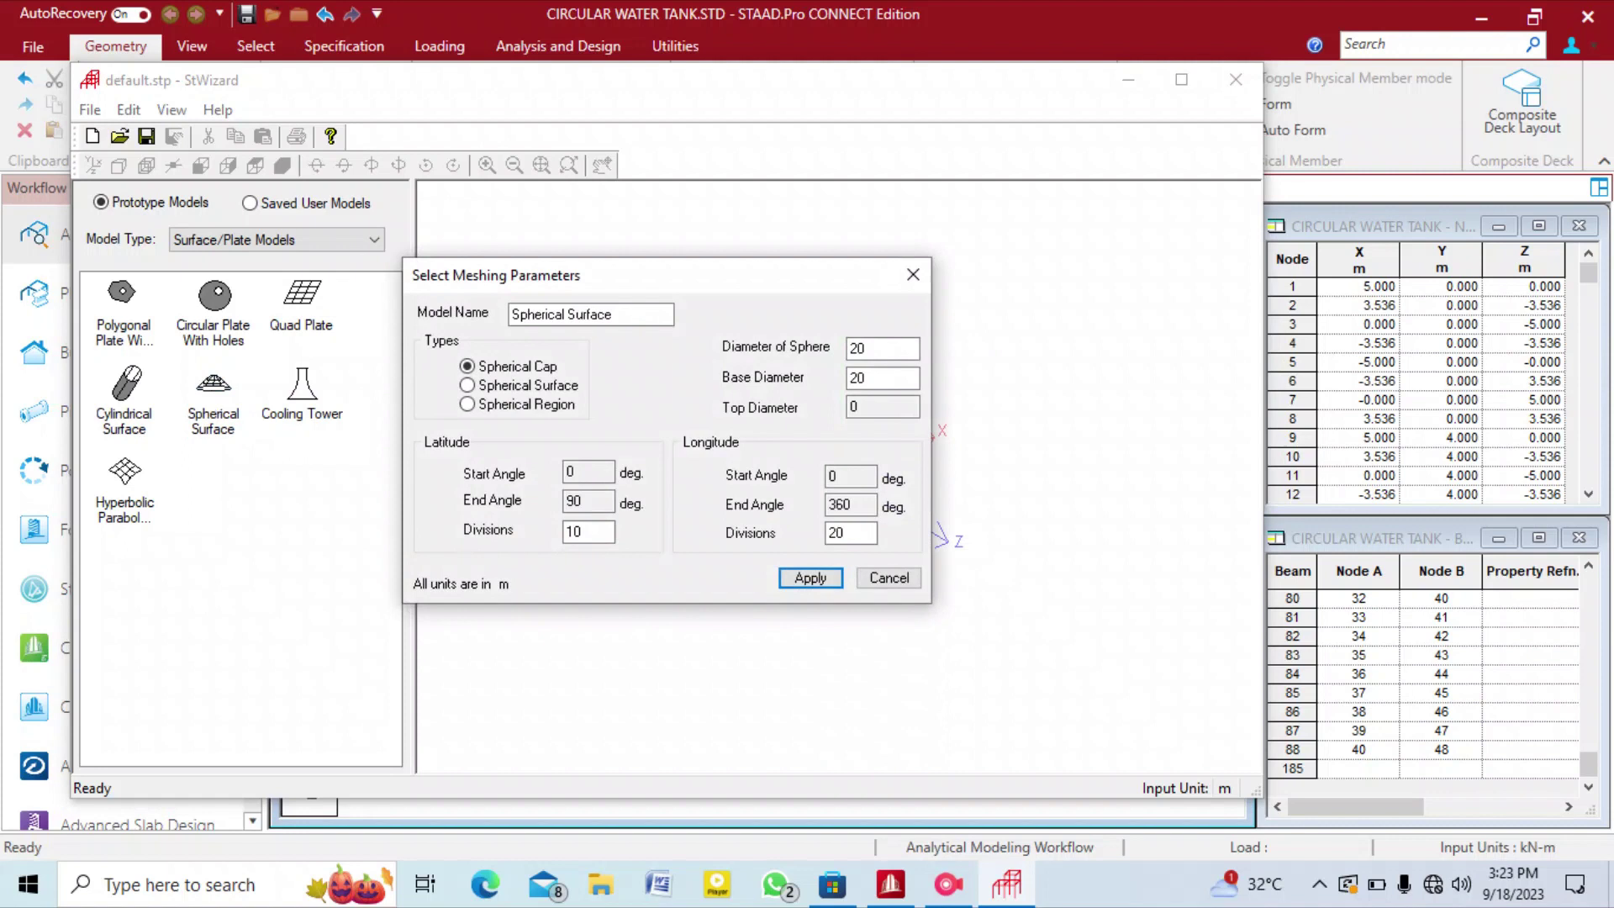
# Generate a spherical cap with a 23 m sphere diameter, a 16 m base diameter and 8 longitude divisions.
pyautogui.press('Tab')
pyautogui.press('Tab')
pyautogui.write('16')
pyautogui.hotkey('shift', 'Tab')
pyautogui.write('23')
pyautogui.doubleClick(838, 533)
pyautogui.write('8')
pyautogui.click(811, 578)
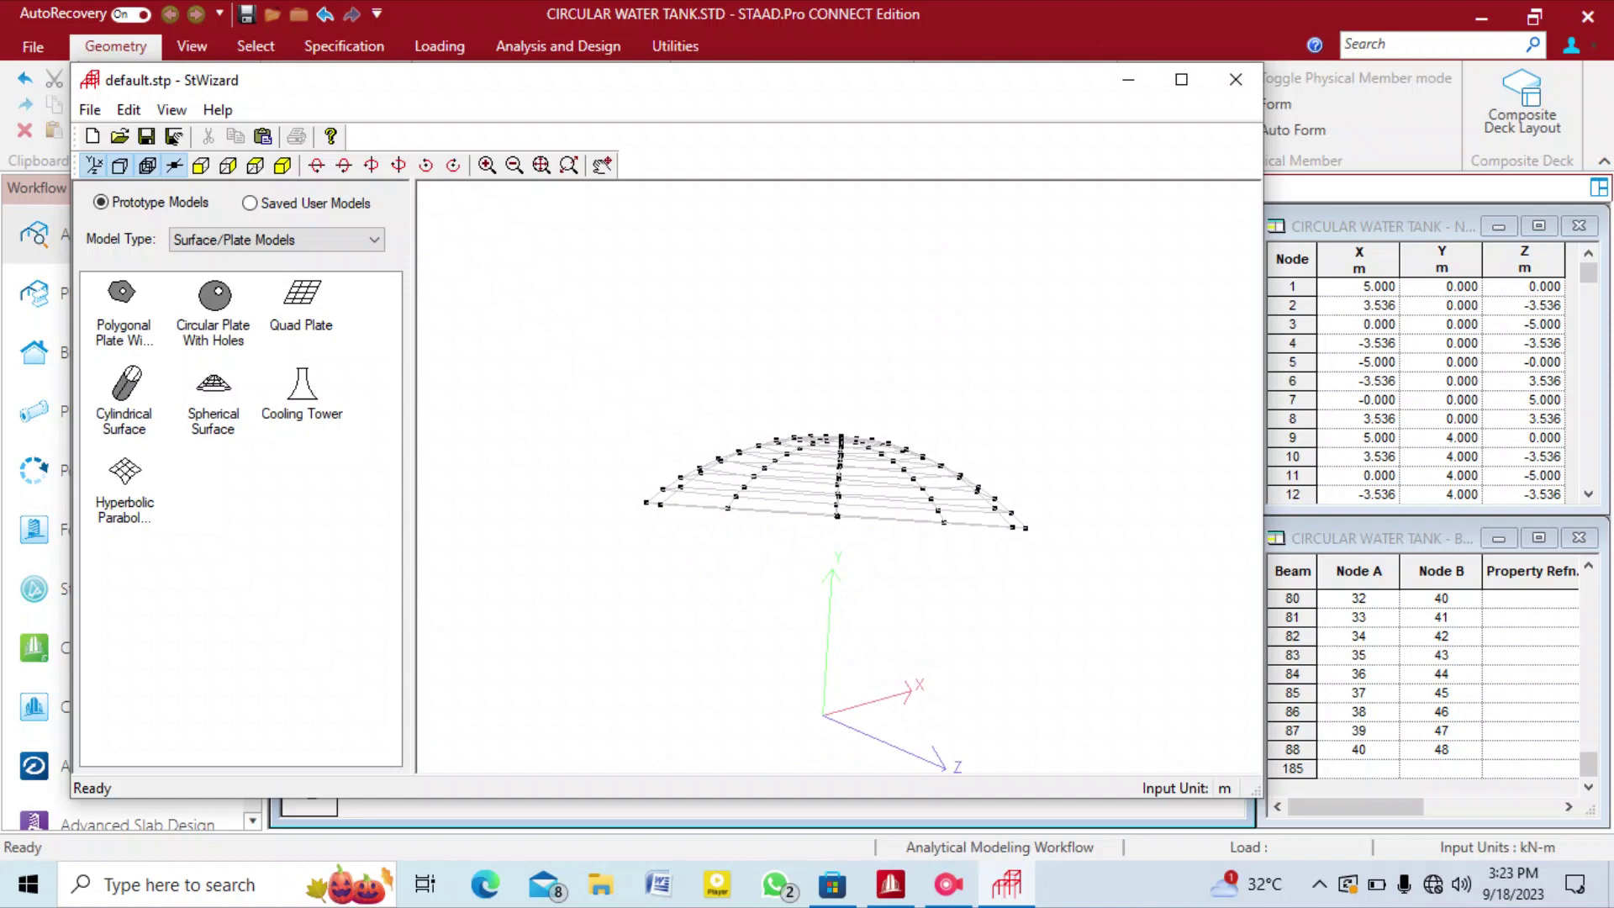
# Transfer the spherical cap into the STAAD.Pro model, using a front node of its base ring as the reference point.
pyautogui.click(1236, 79)
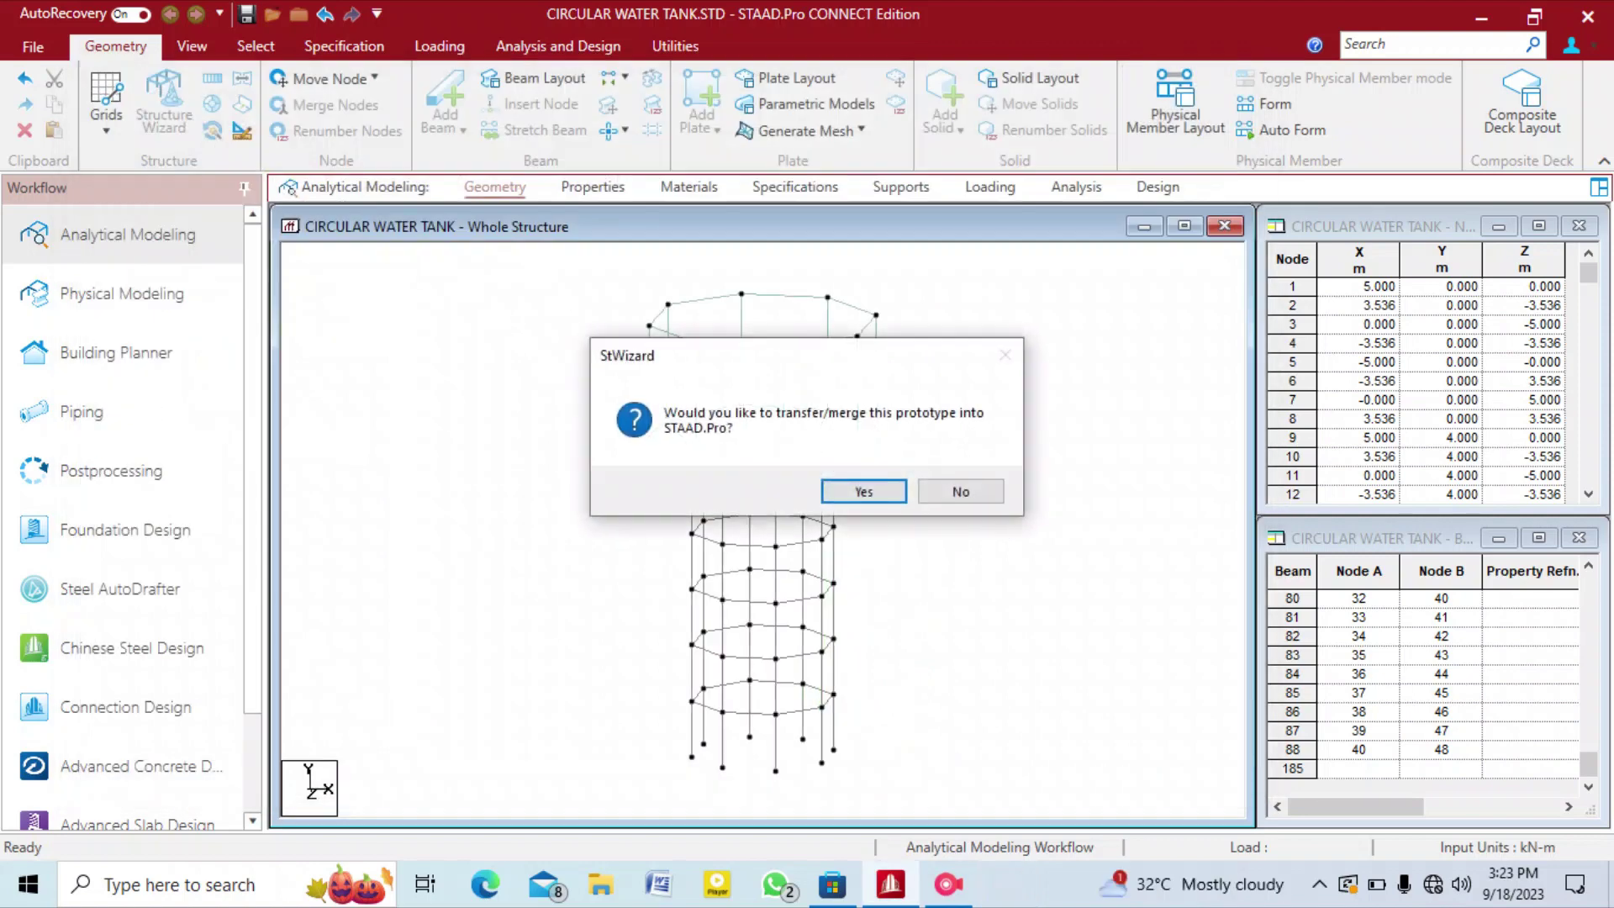
pyautogui.click(864, 494)
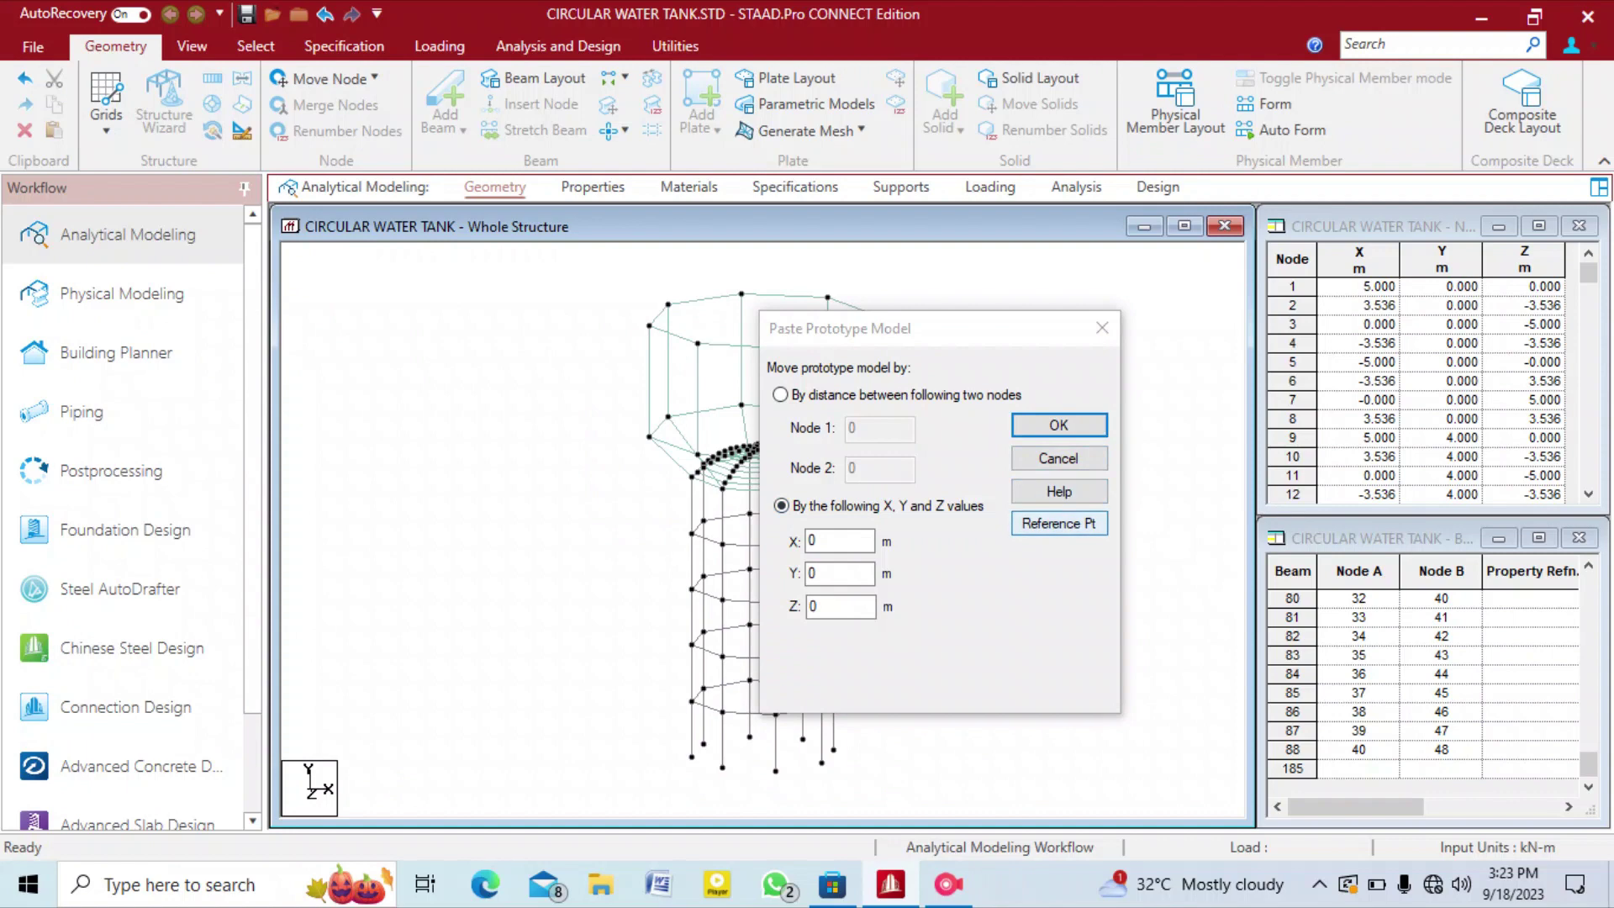
pyautogui.press('Return')
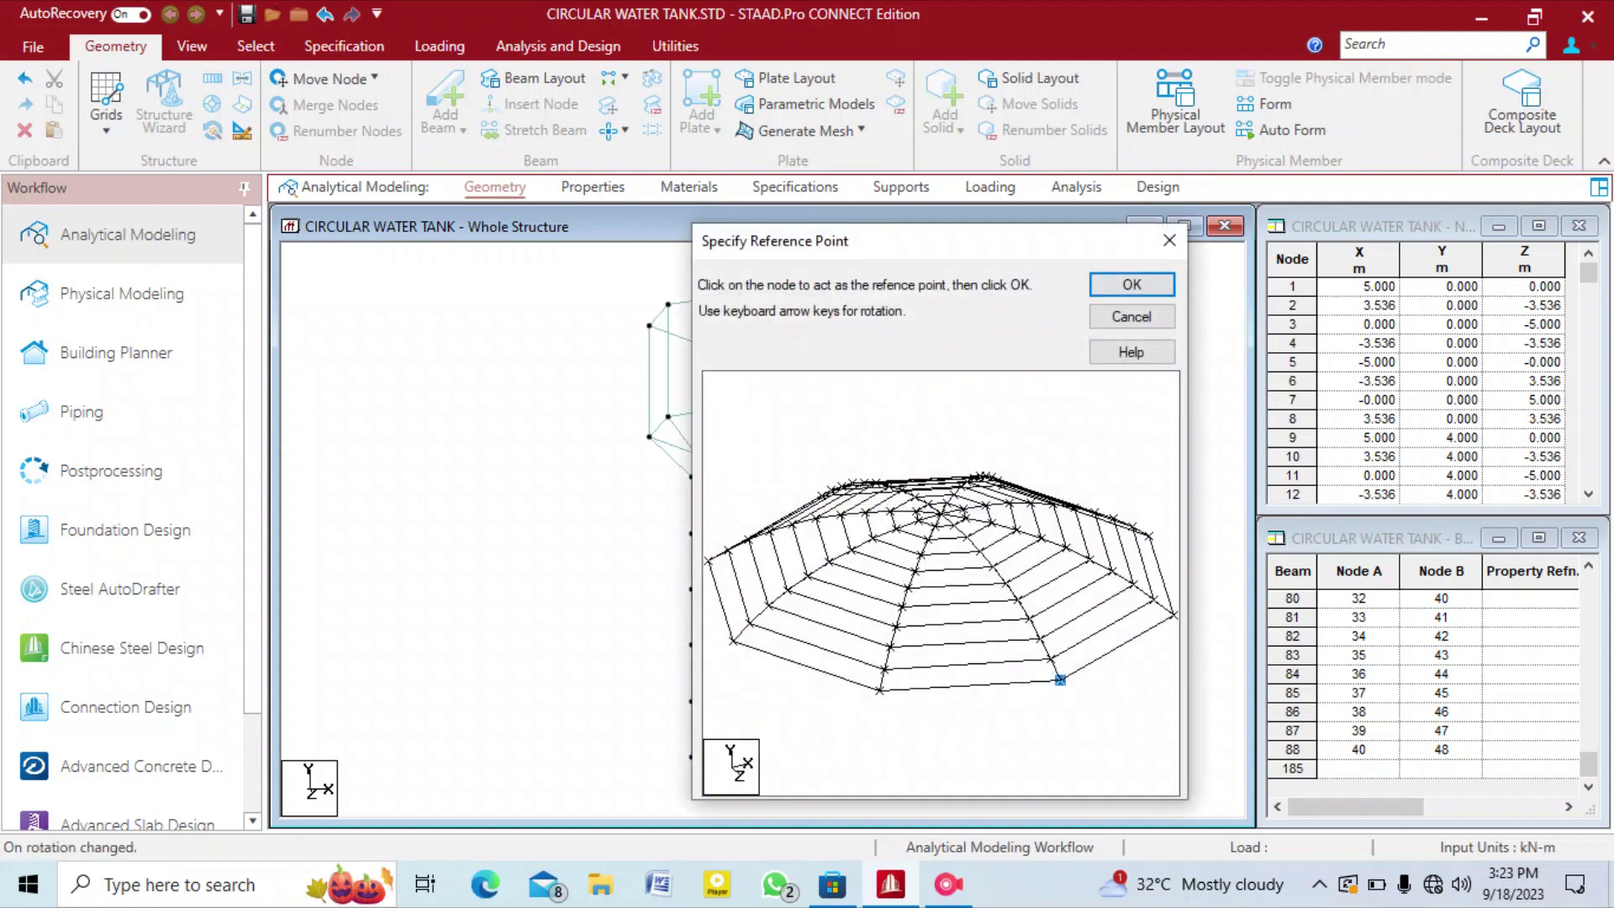
pyautogui.click(880, 691)
pyautogui.click(733, 642)
pyautogui.click(879, 691)
pyautogui.press('Return')
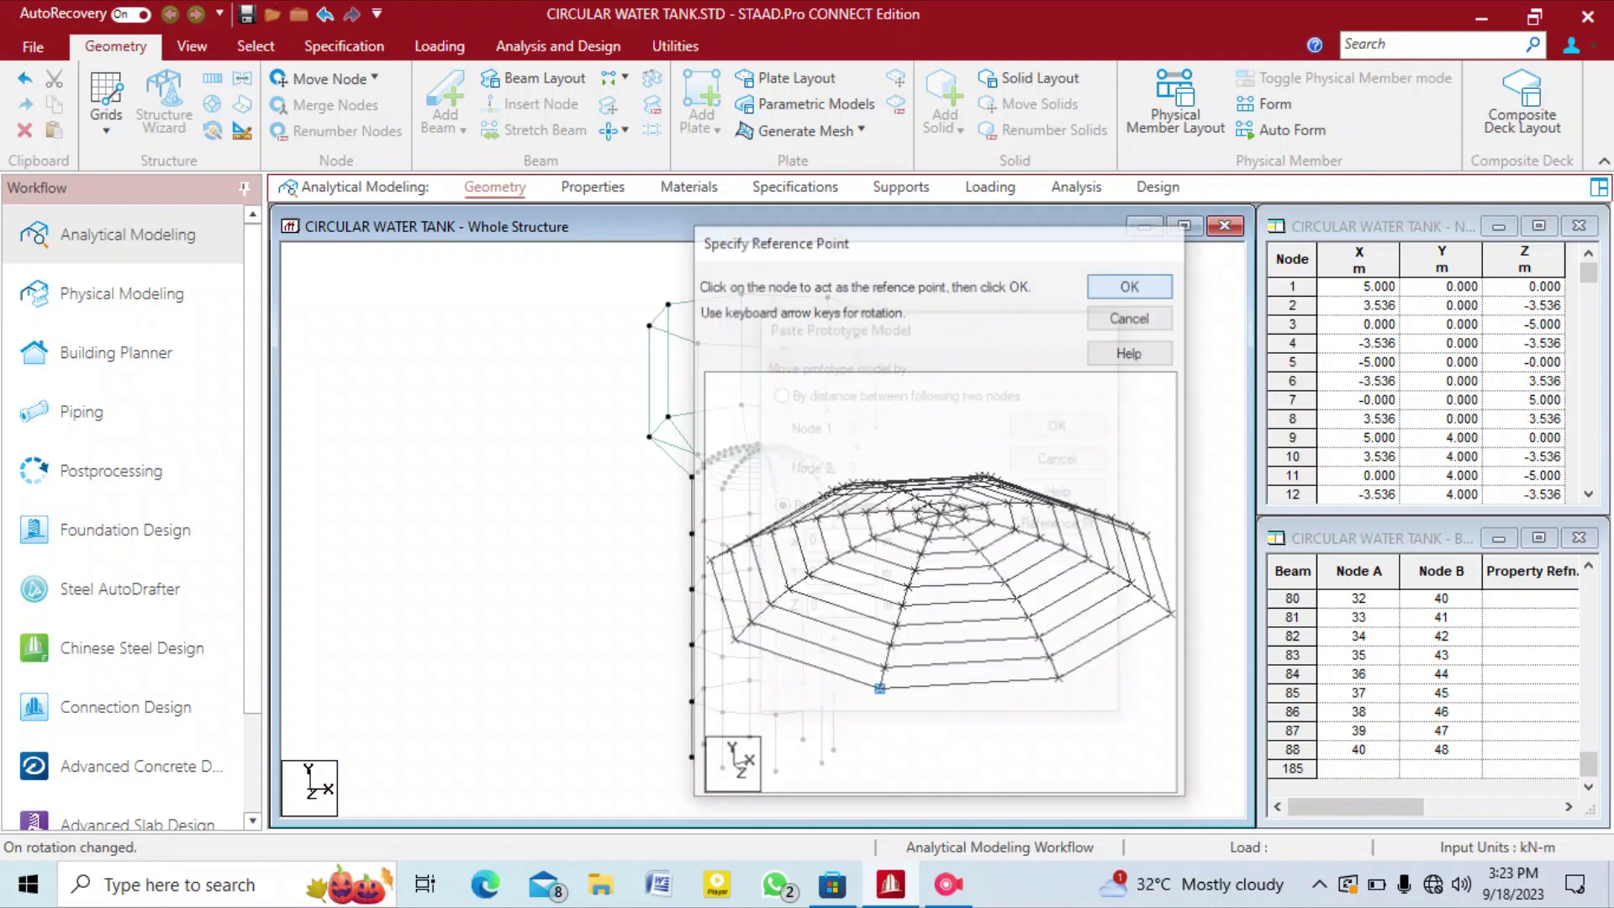
# Place the spherical cap as a roof on the matching front node of the cylindrical wall's upper ring.
pyautogui.click(761, 446)
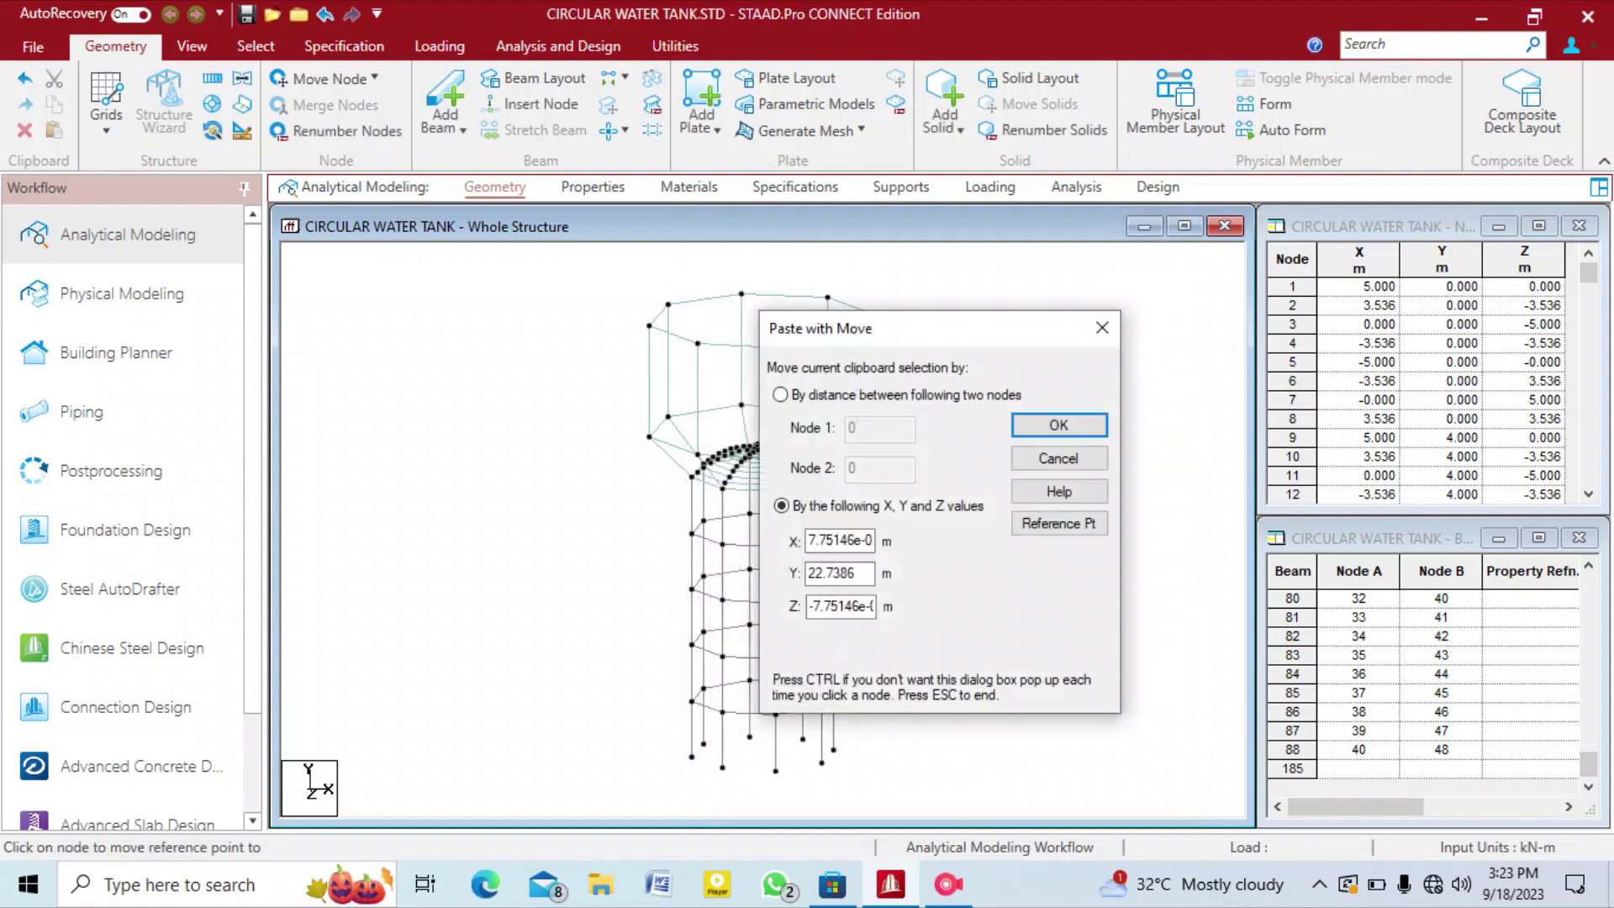
pyautogui.click(1057, 426)
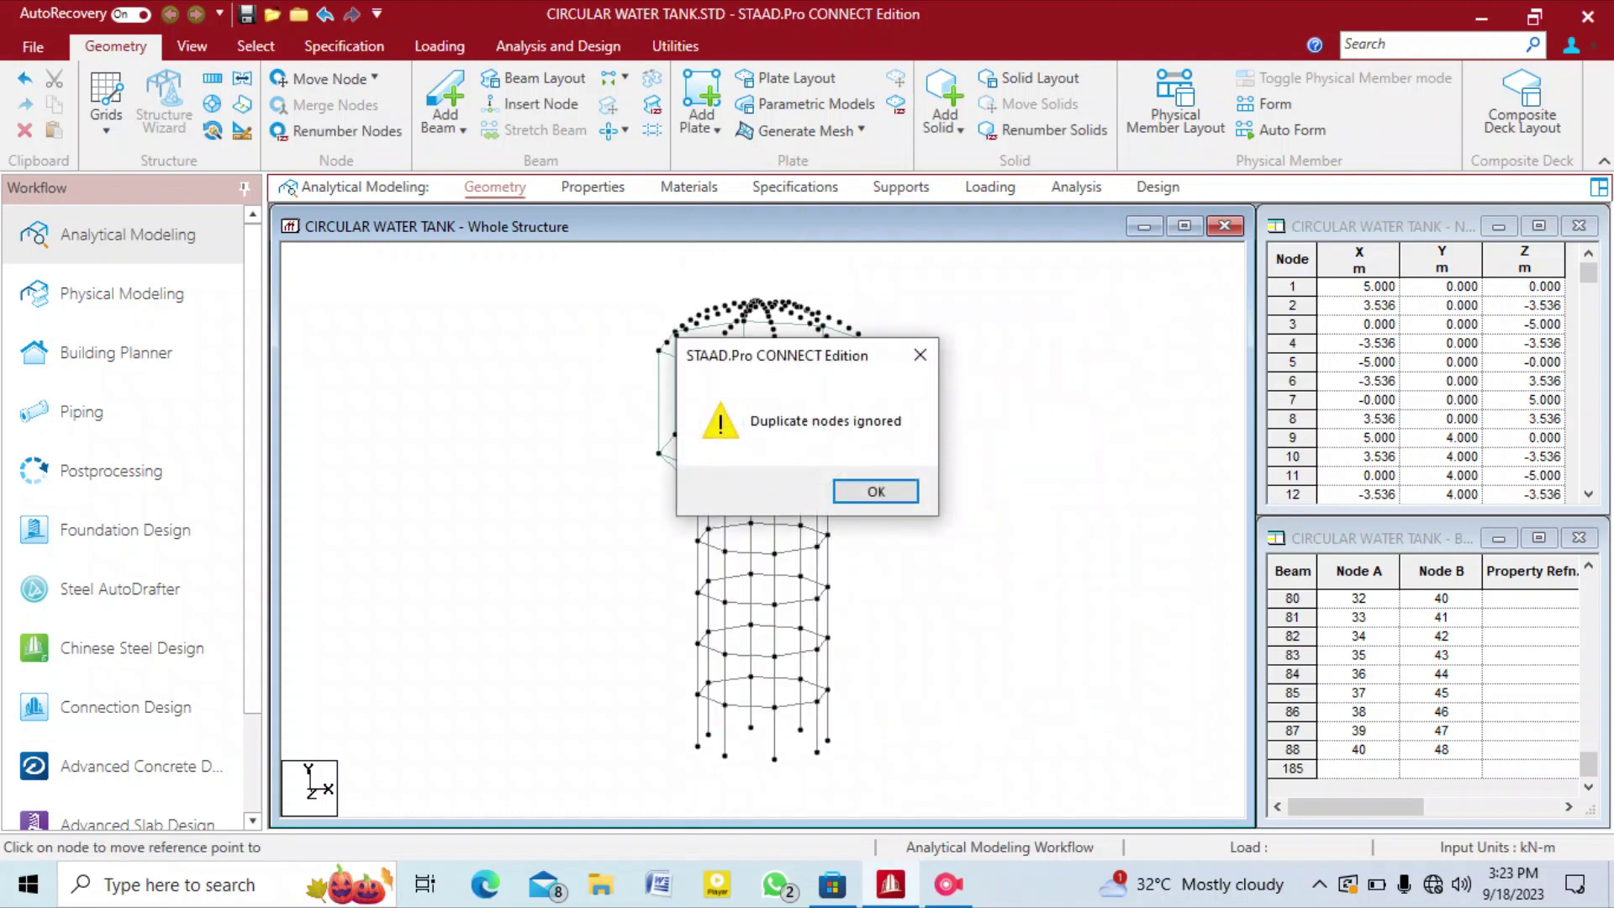
pyautogui.press('Return')
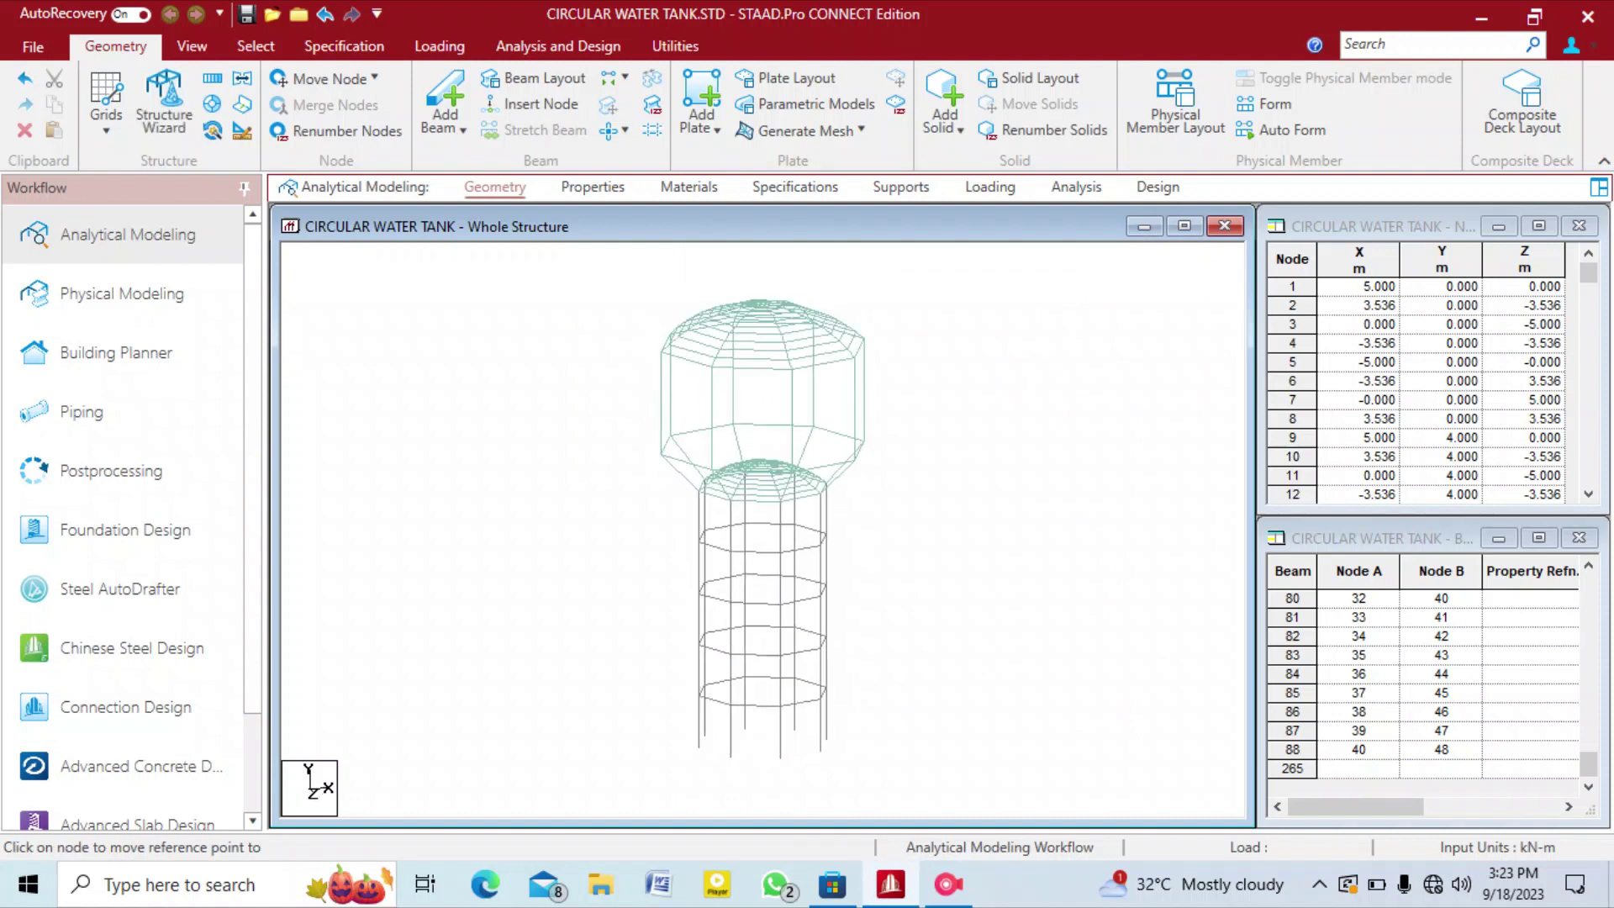
pyautogui.moveTo(762, 529); pyautogui.dragTo(779, 541, button='middle')
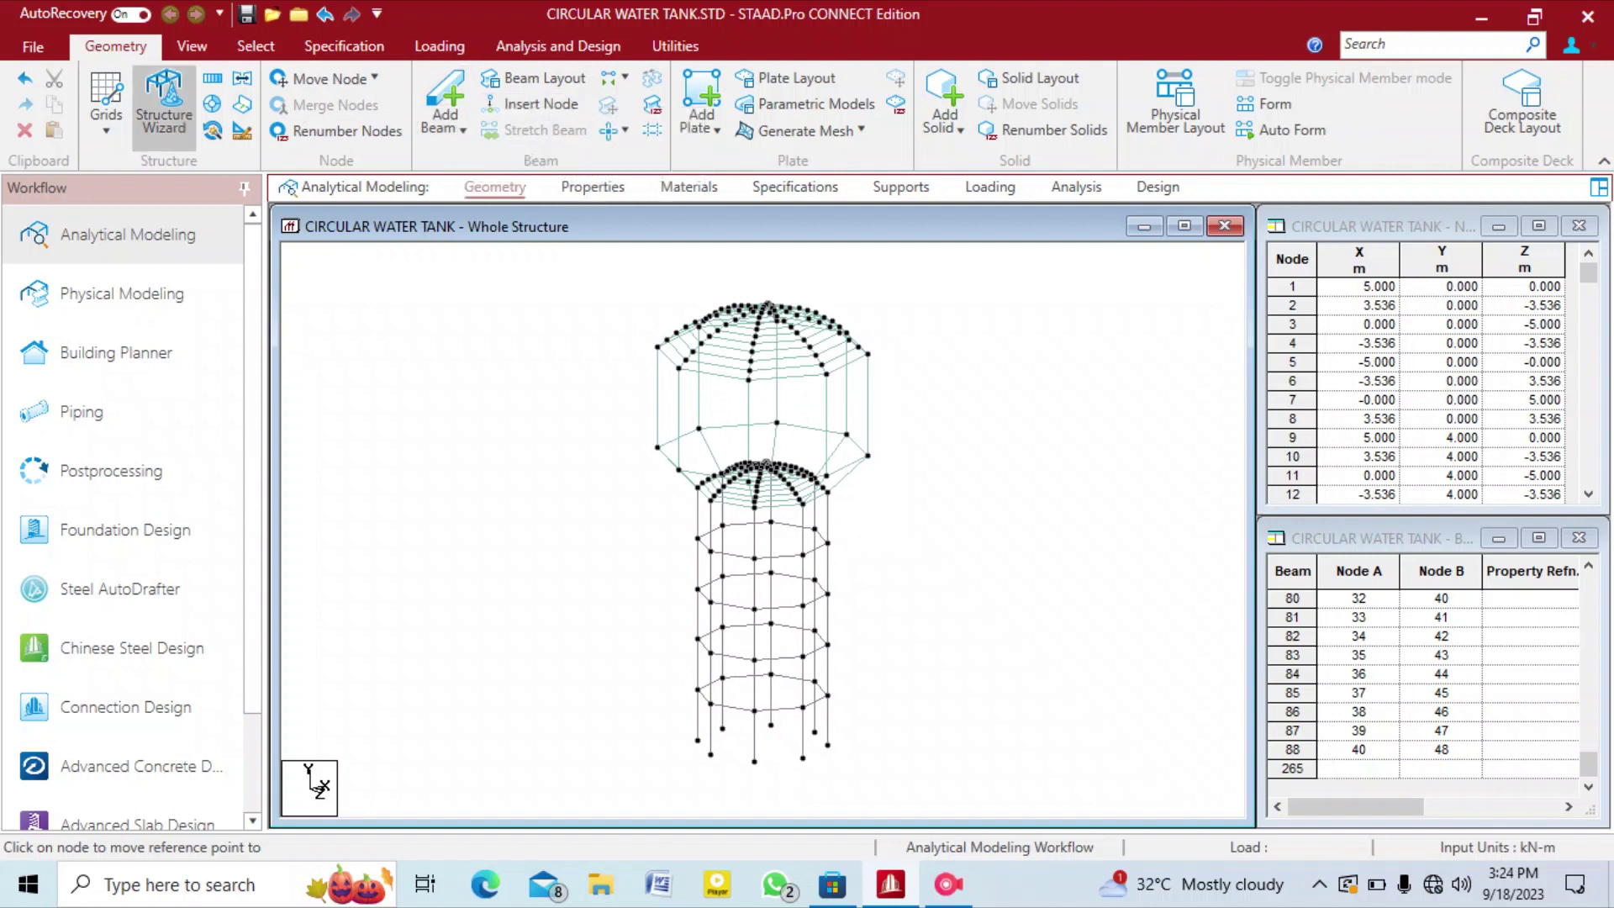
# In the Structure Wizard, set the length unit to meters and start a Circular Beam prototype from the Frame Models.
pyautogui.click(164, 106)
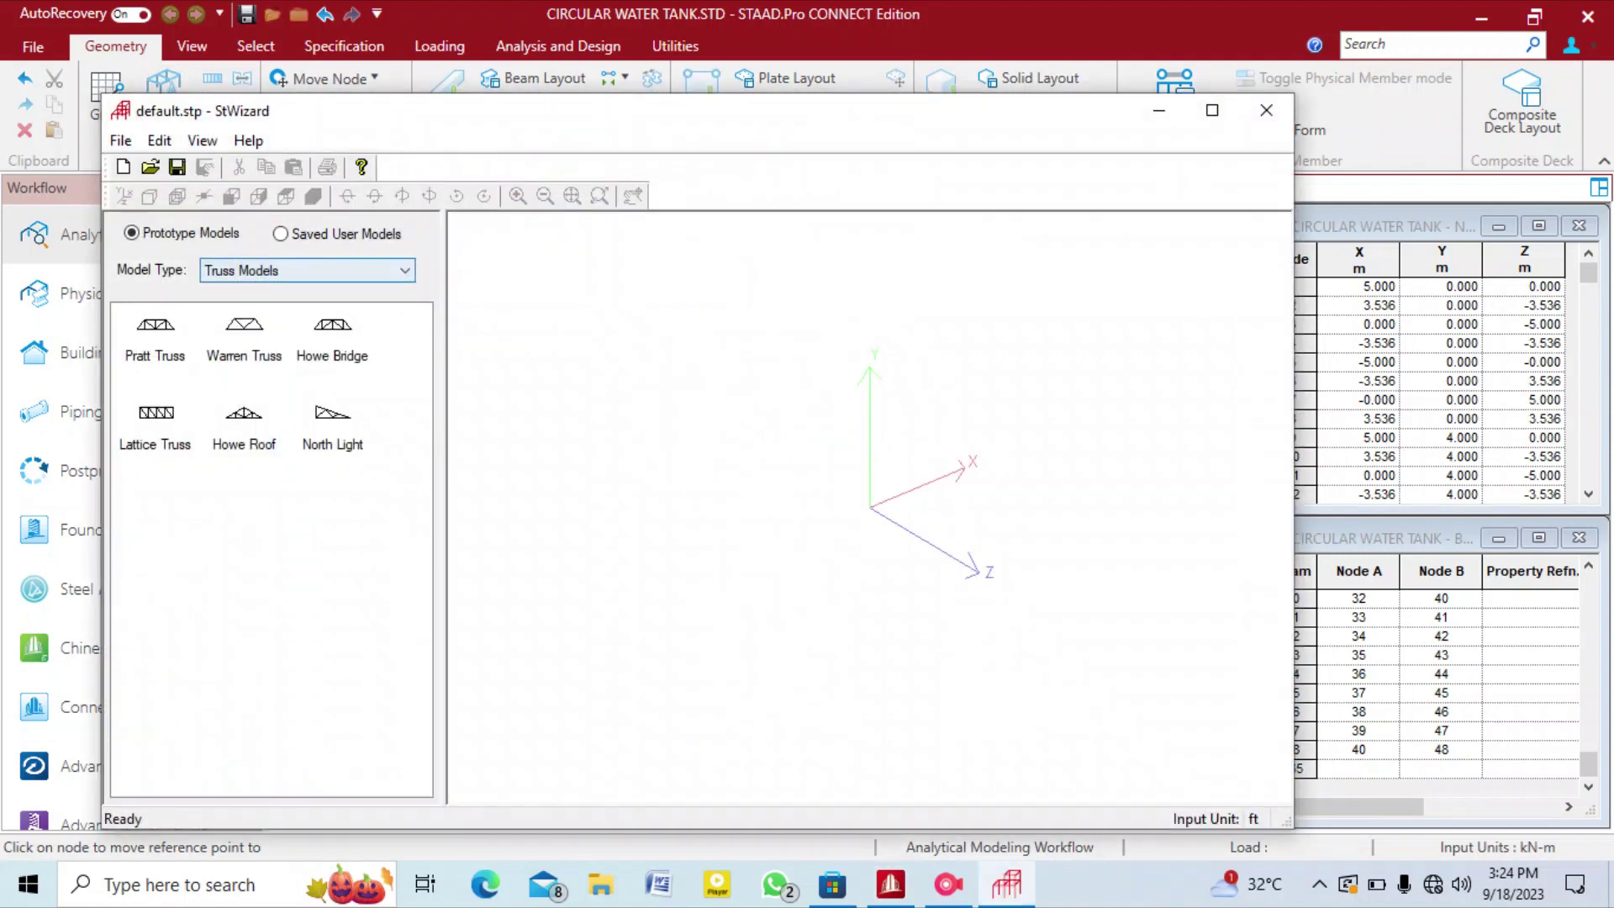
pyautogui.click(121, 141)
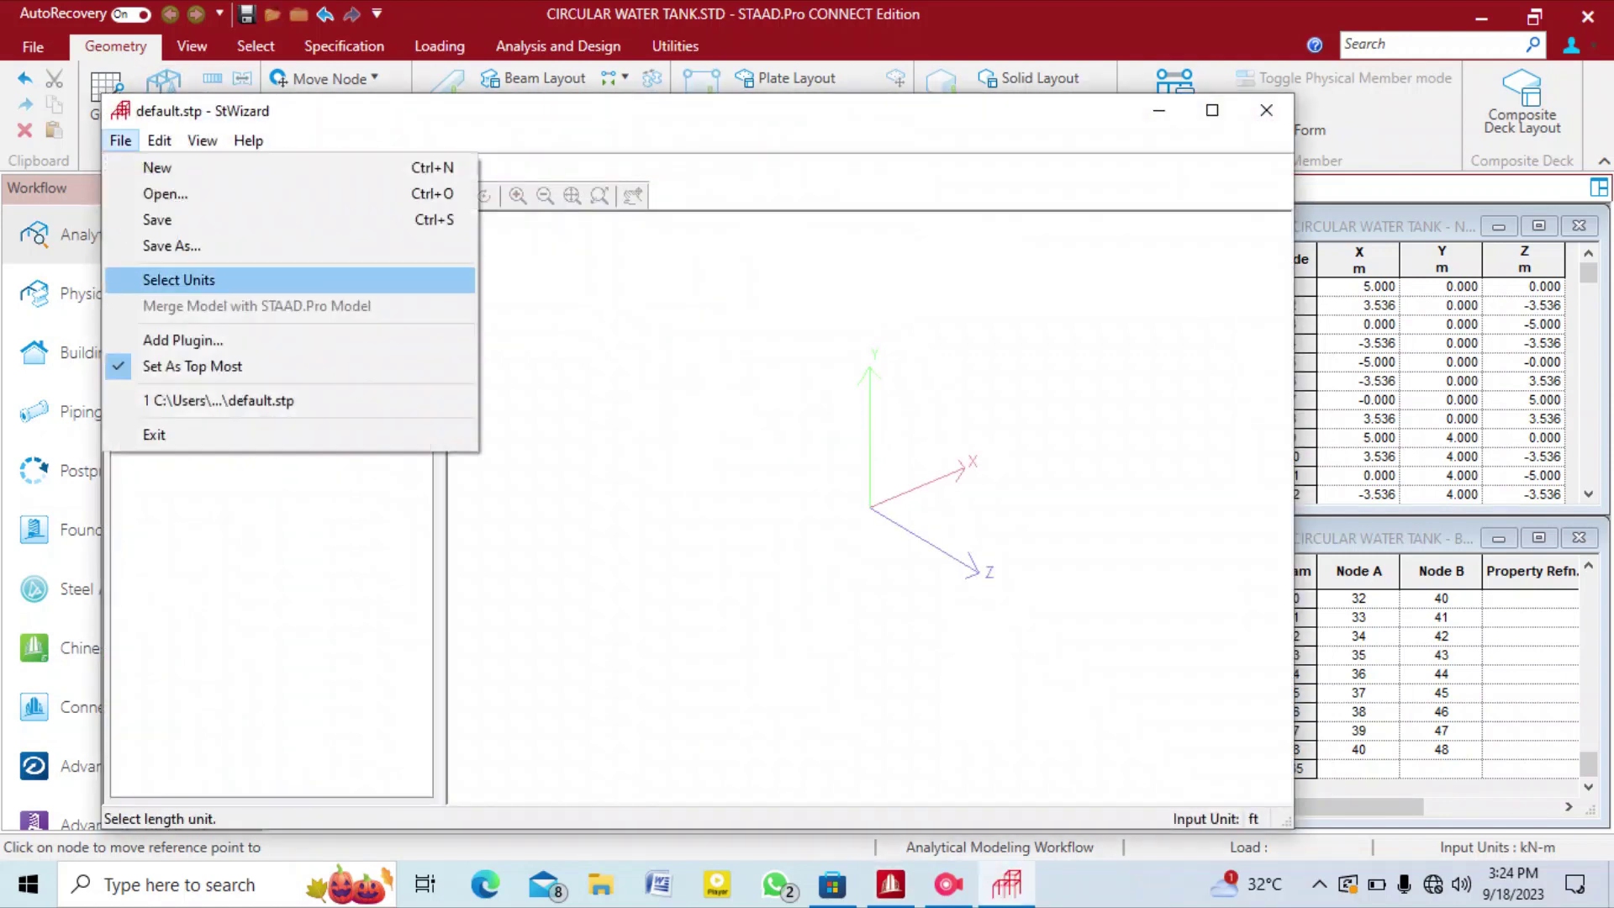
pyautogui.click(164, 278)
pyautogui.click(780, 470)
pyautogui.click(929, 443)
pyautogui.click(404, 270)
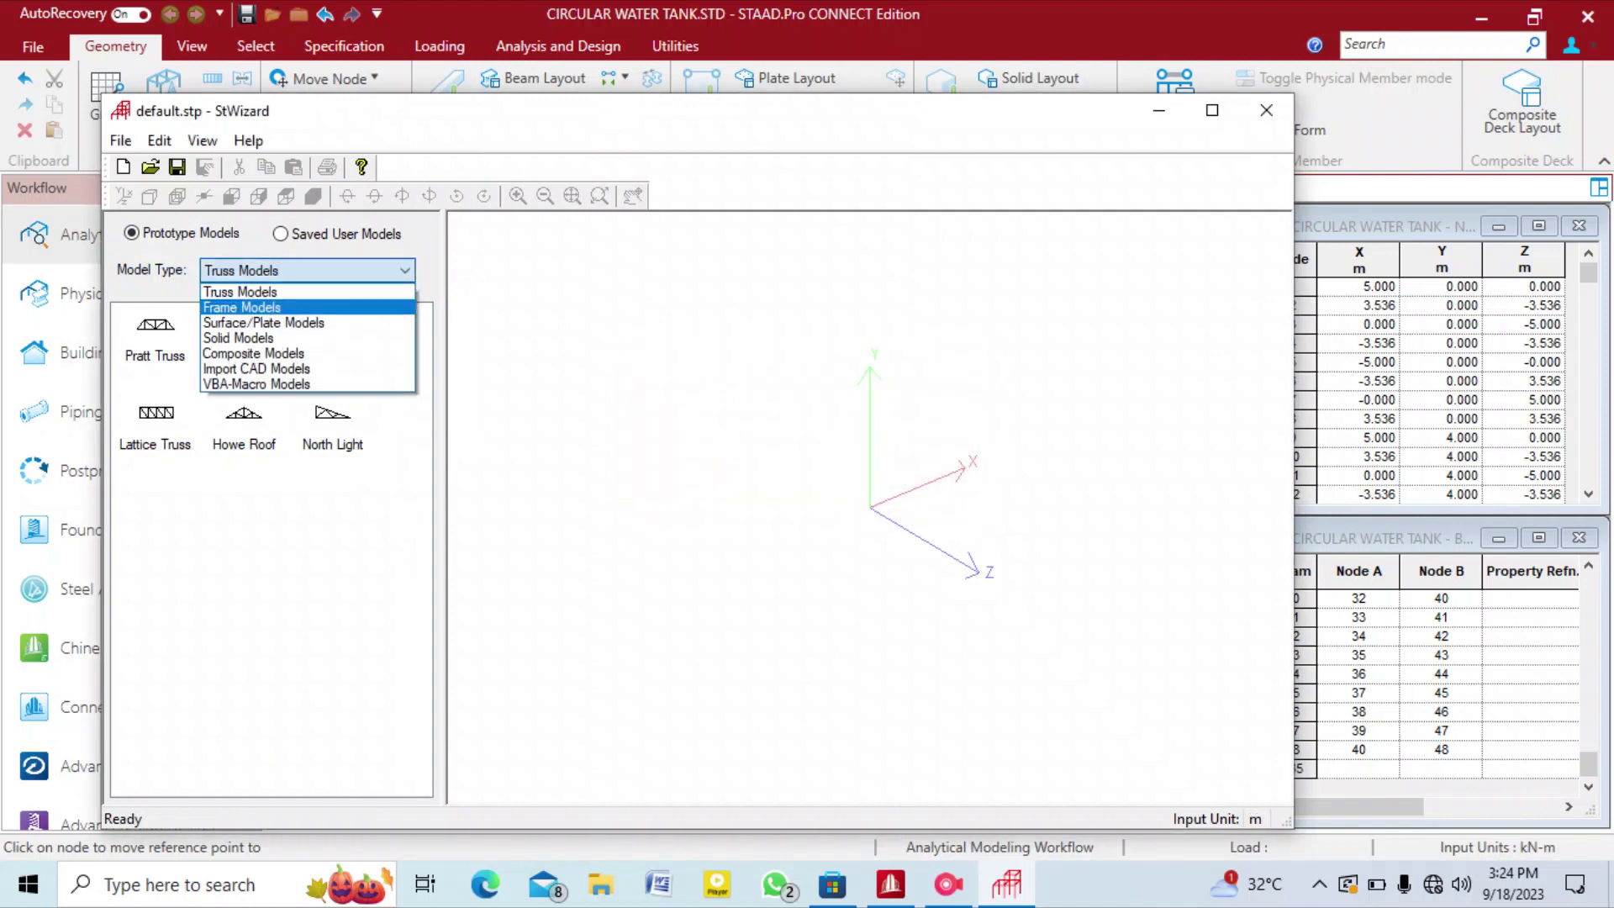
pyautogui.click(242, 308)
pyautogui.click(244, 326)
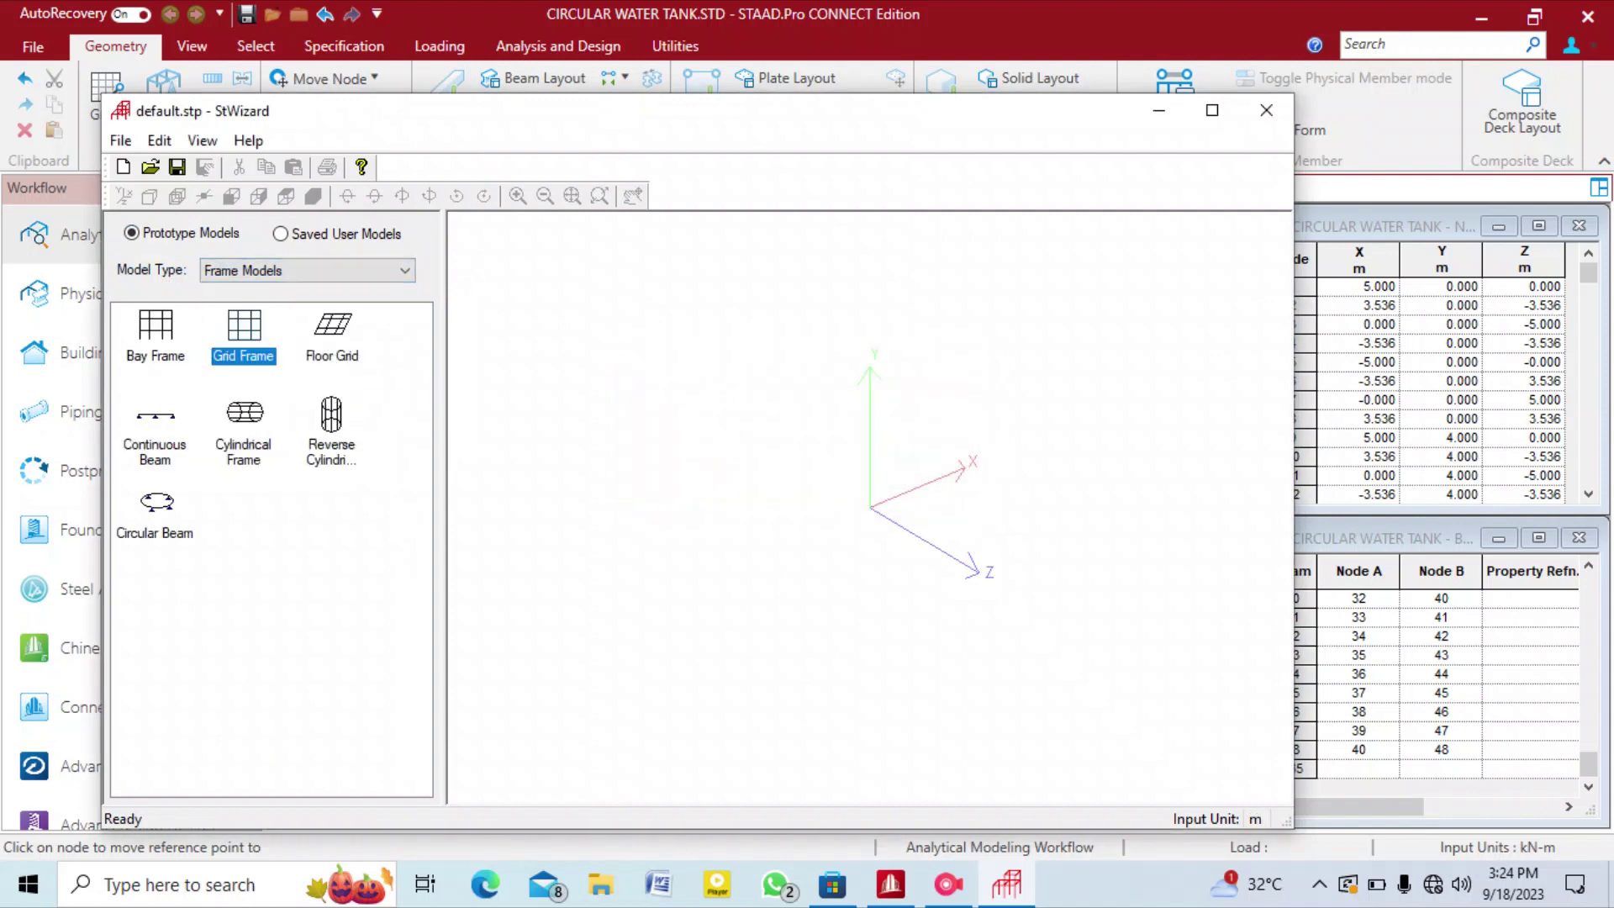
pyautogui.doubleClick(157, 502)
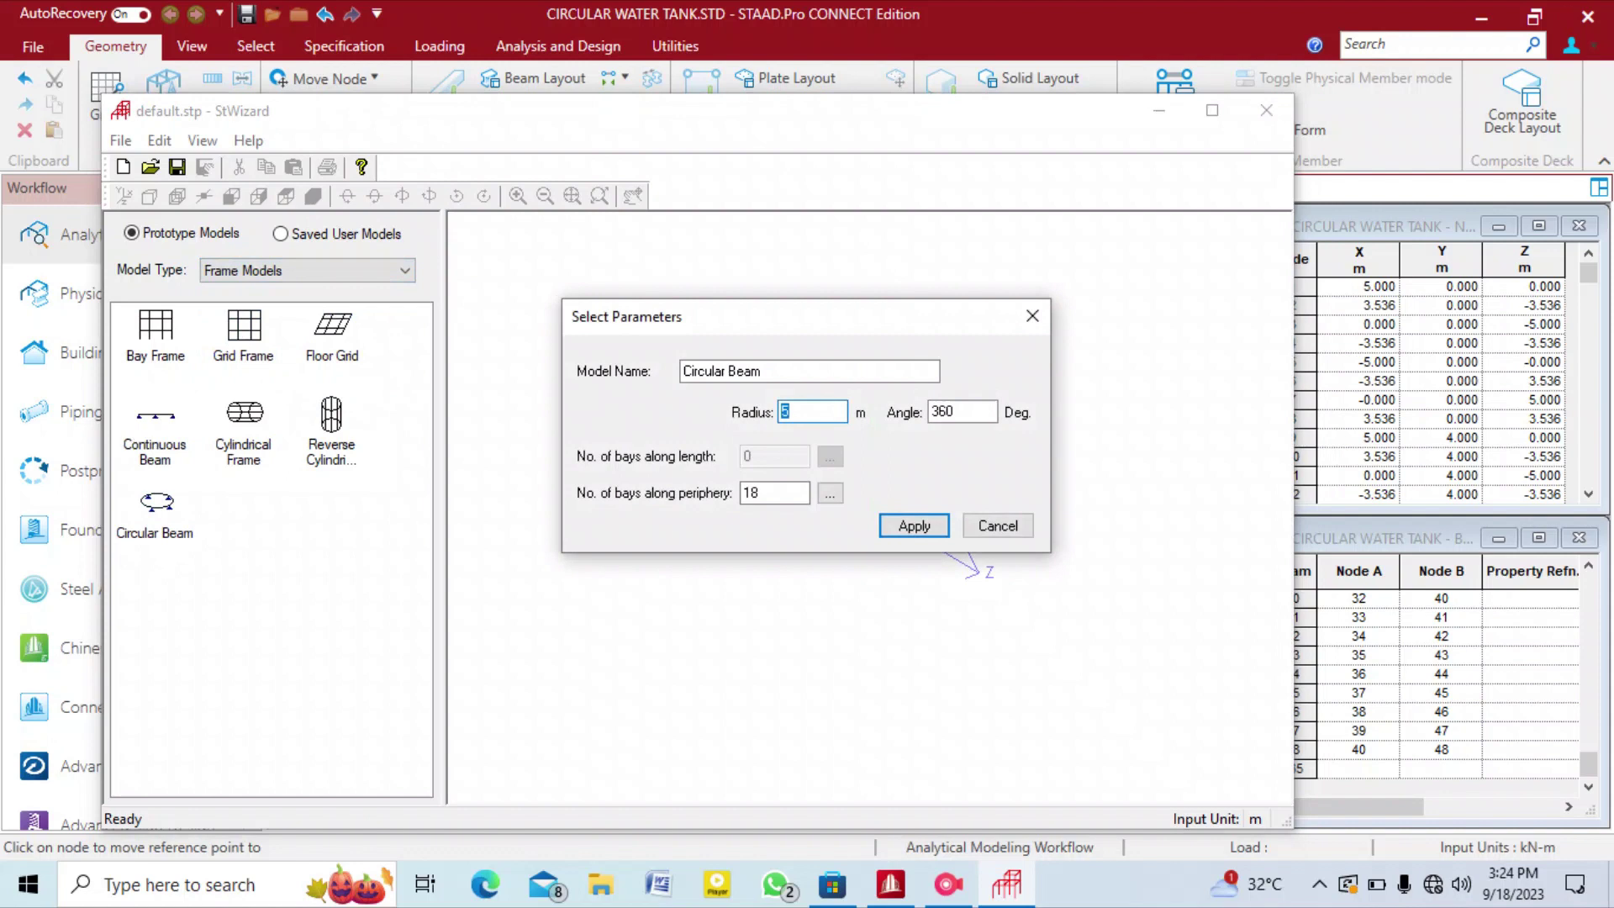
# Generate a full circular beam with an 8 m radius and 8 bays along the periphery.
pyautogui.write('8')
pyautogui.doubleClick(754, 494)
pyautogui.write('8')
pyautogui.click(914, 525)
pyautogui.moveTo(858, 622); pyautogui.dragTo(908, 577)
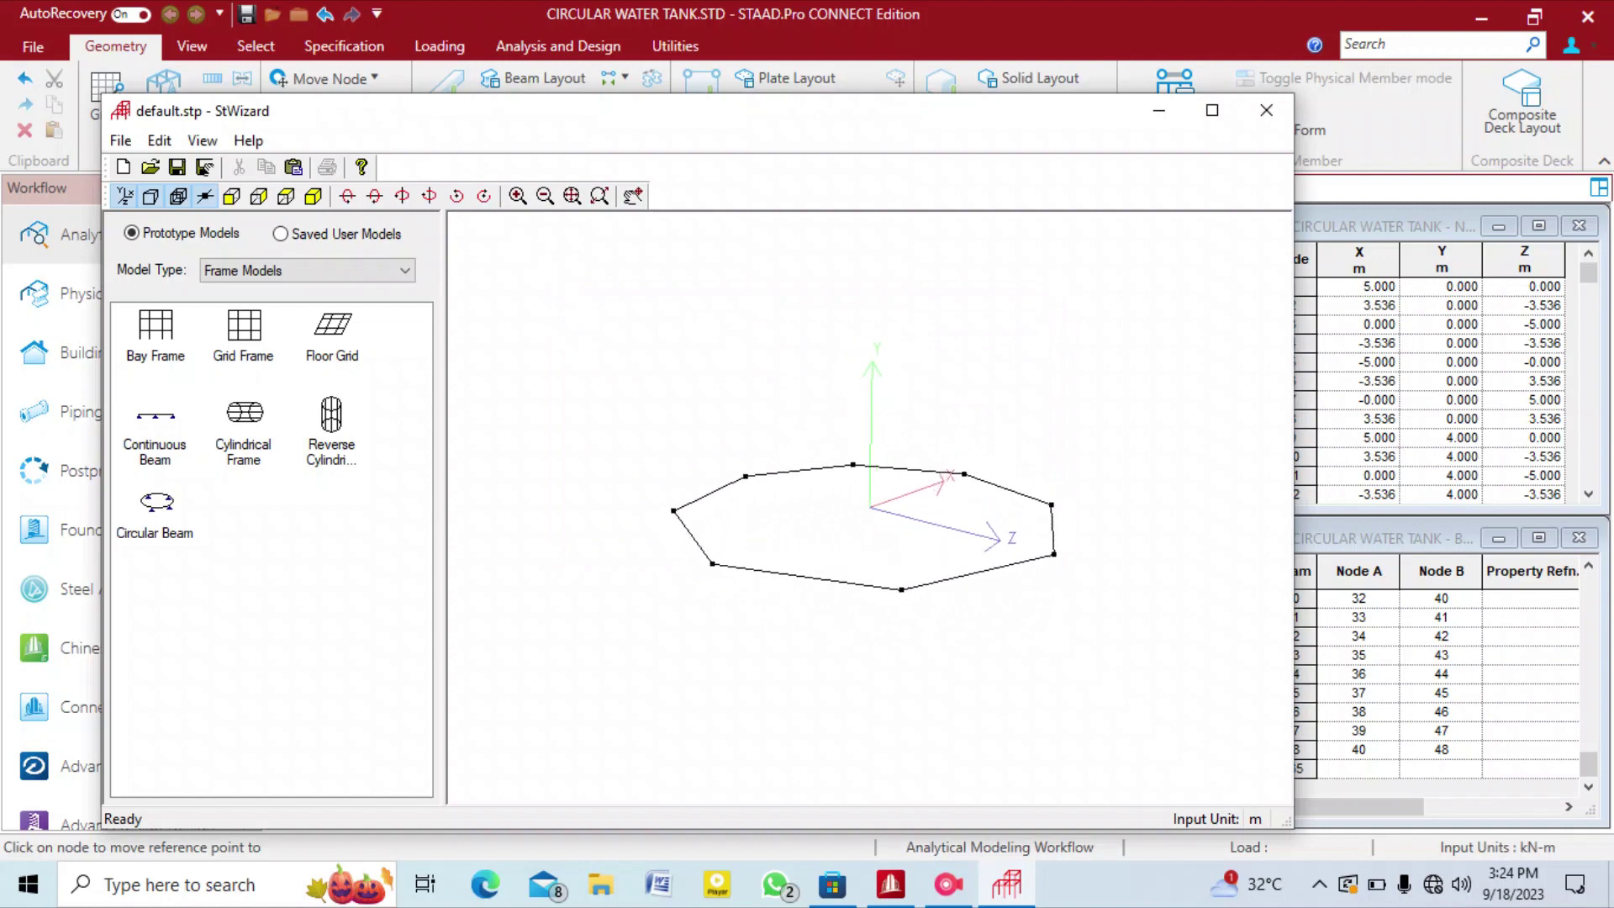
# Transfer the circular beam into the STAAD.Pro model, using a front node of the ring as the reference point.
pyautogui.click(1267, 110)
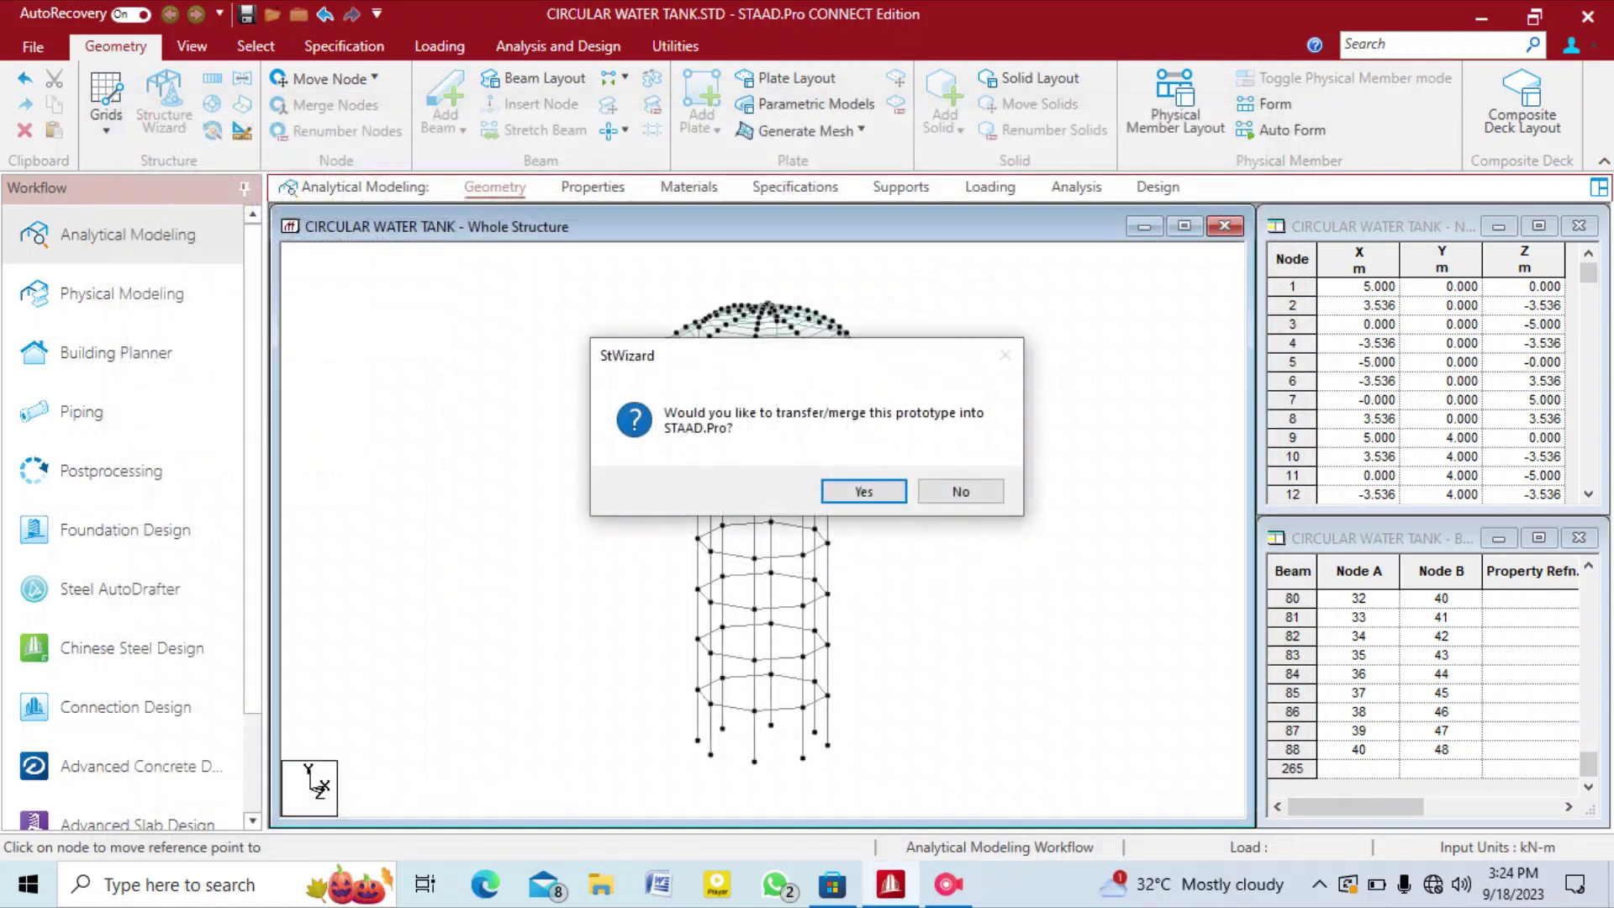
pyautogui.click(866, 491)
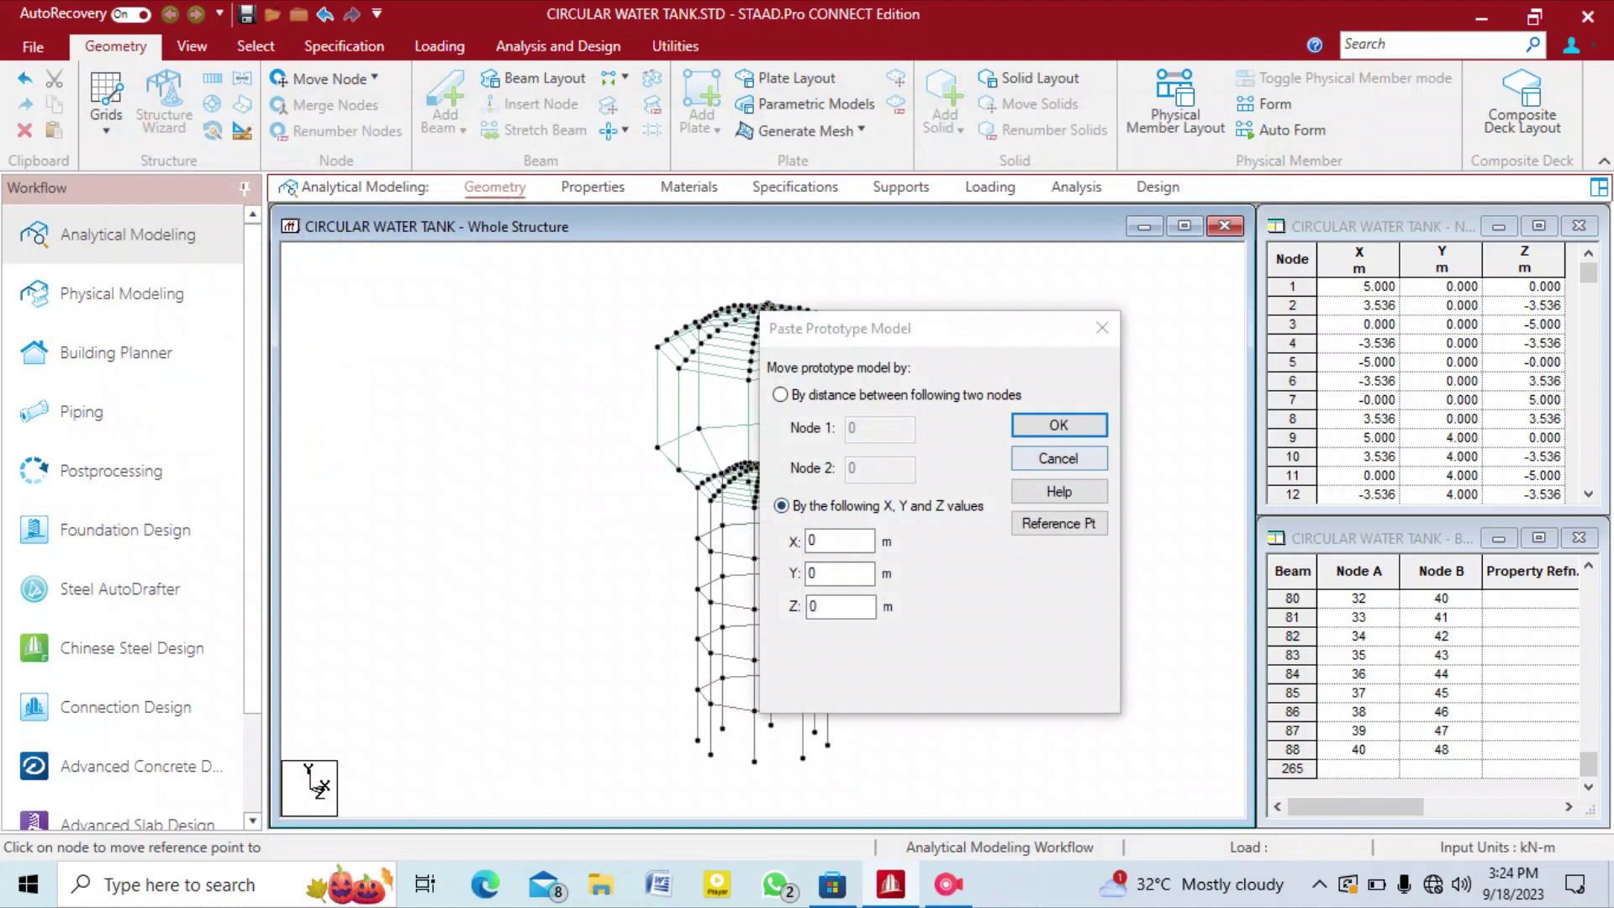
pyautogui.click(1059, 523)
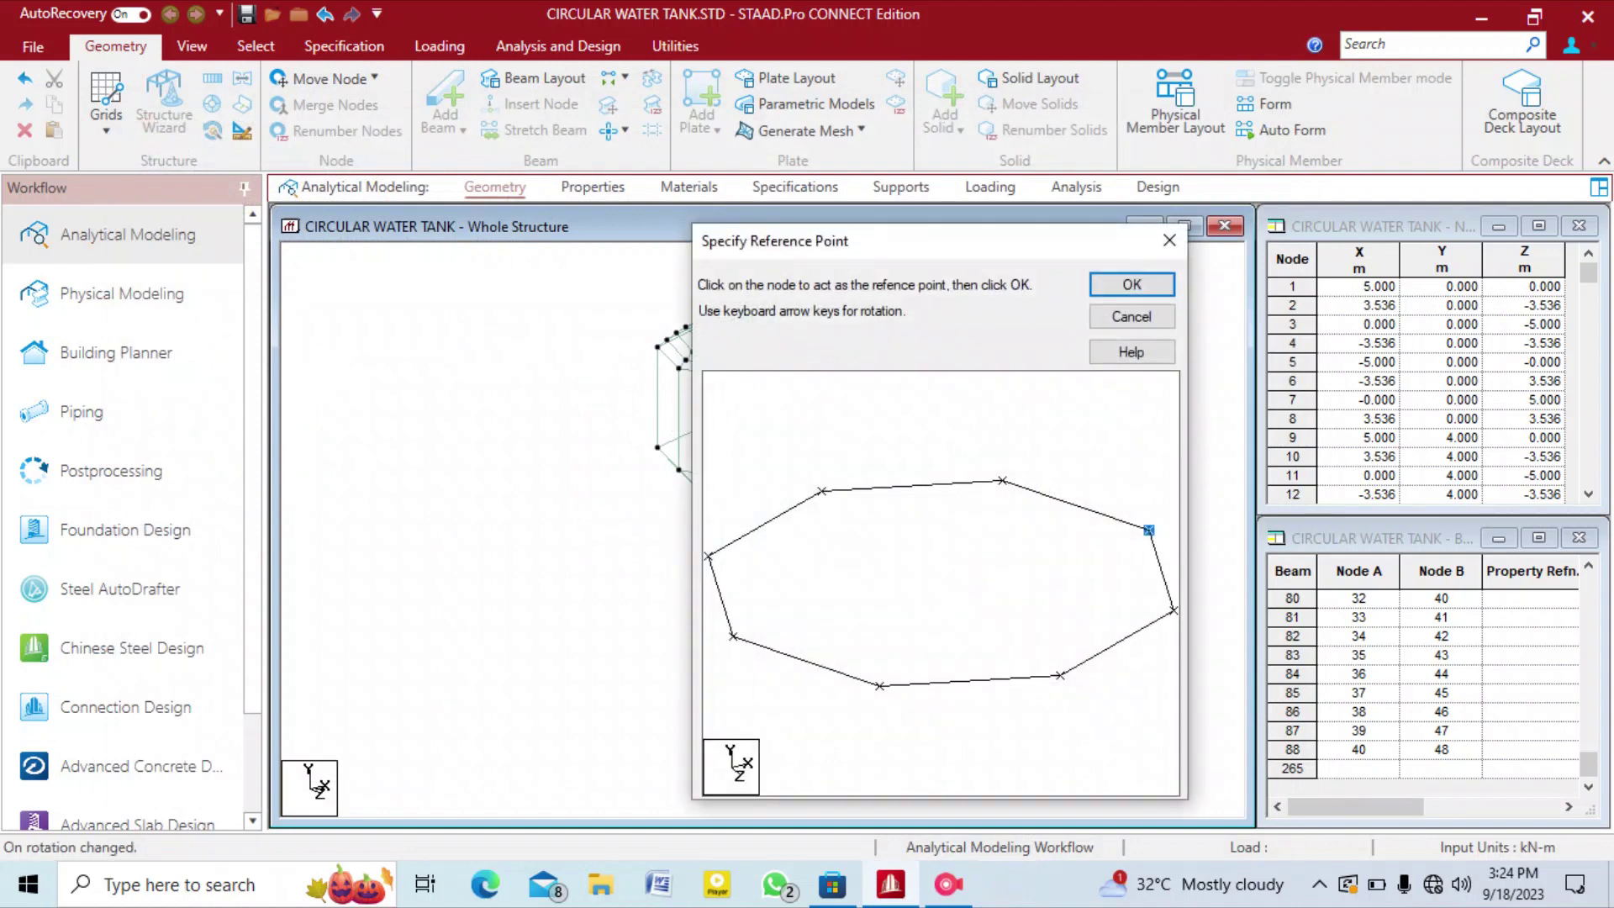
pyautogui.click(879, 687)
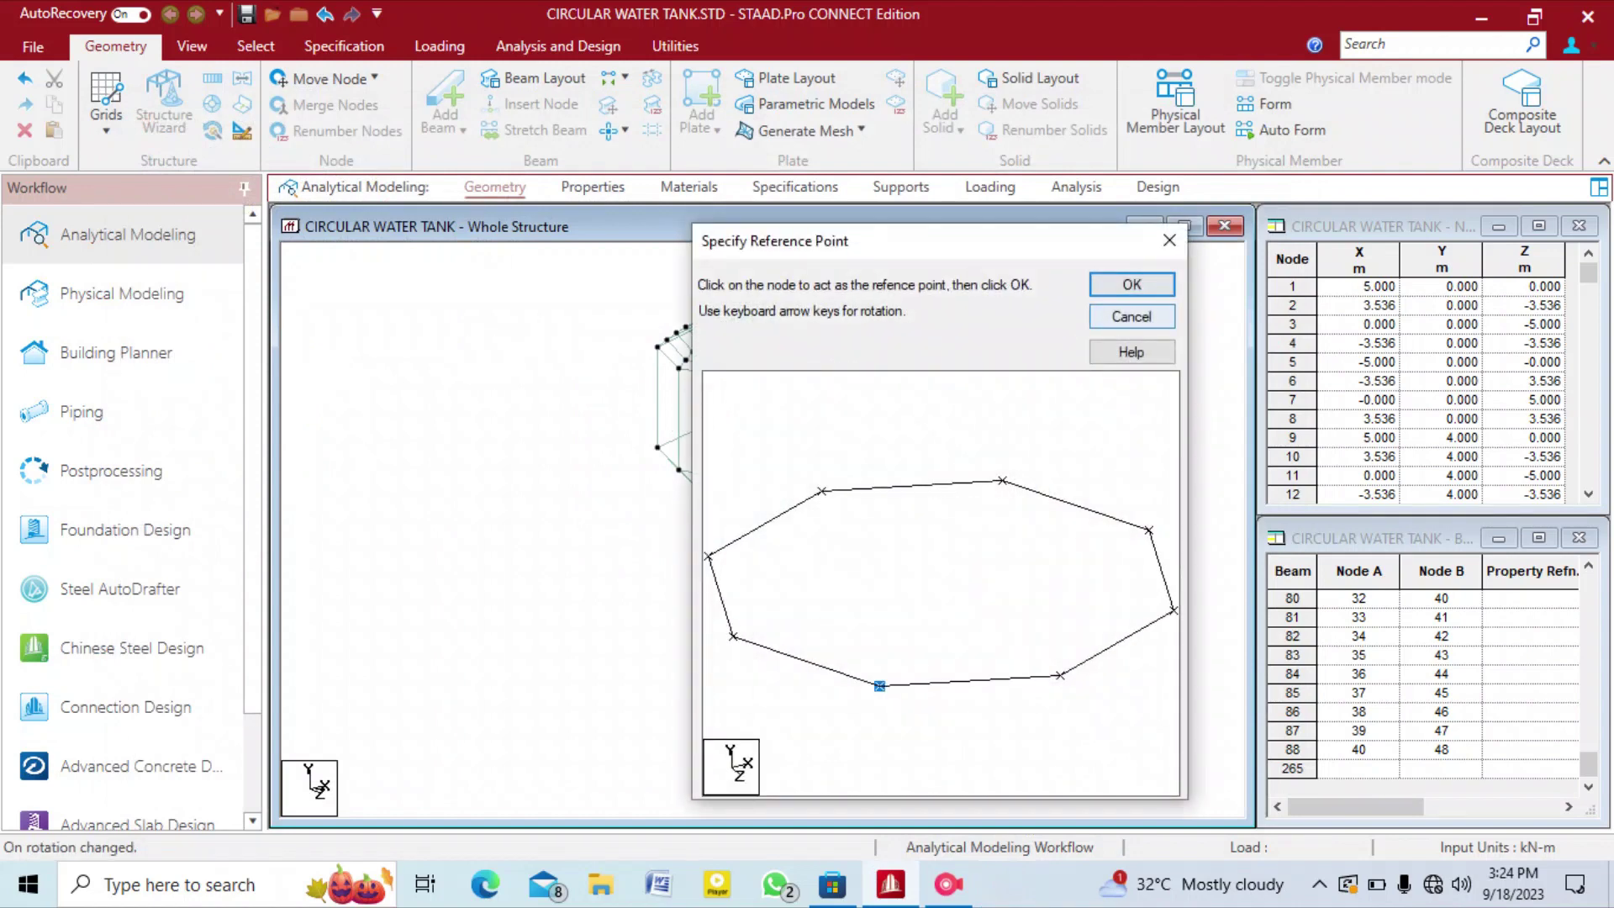
pyautogui.click(1132, 284)
# Place the circular beam on the matching front node of the cylindrical wall's lower ring.
pyautogui.moveTo(763, 538); pyautogui.dragTo(748, 494, button='middle')
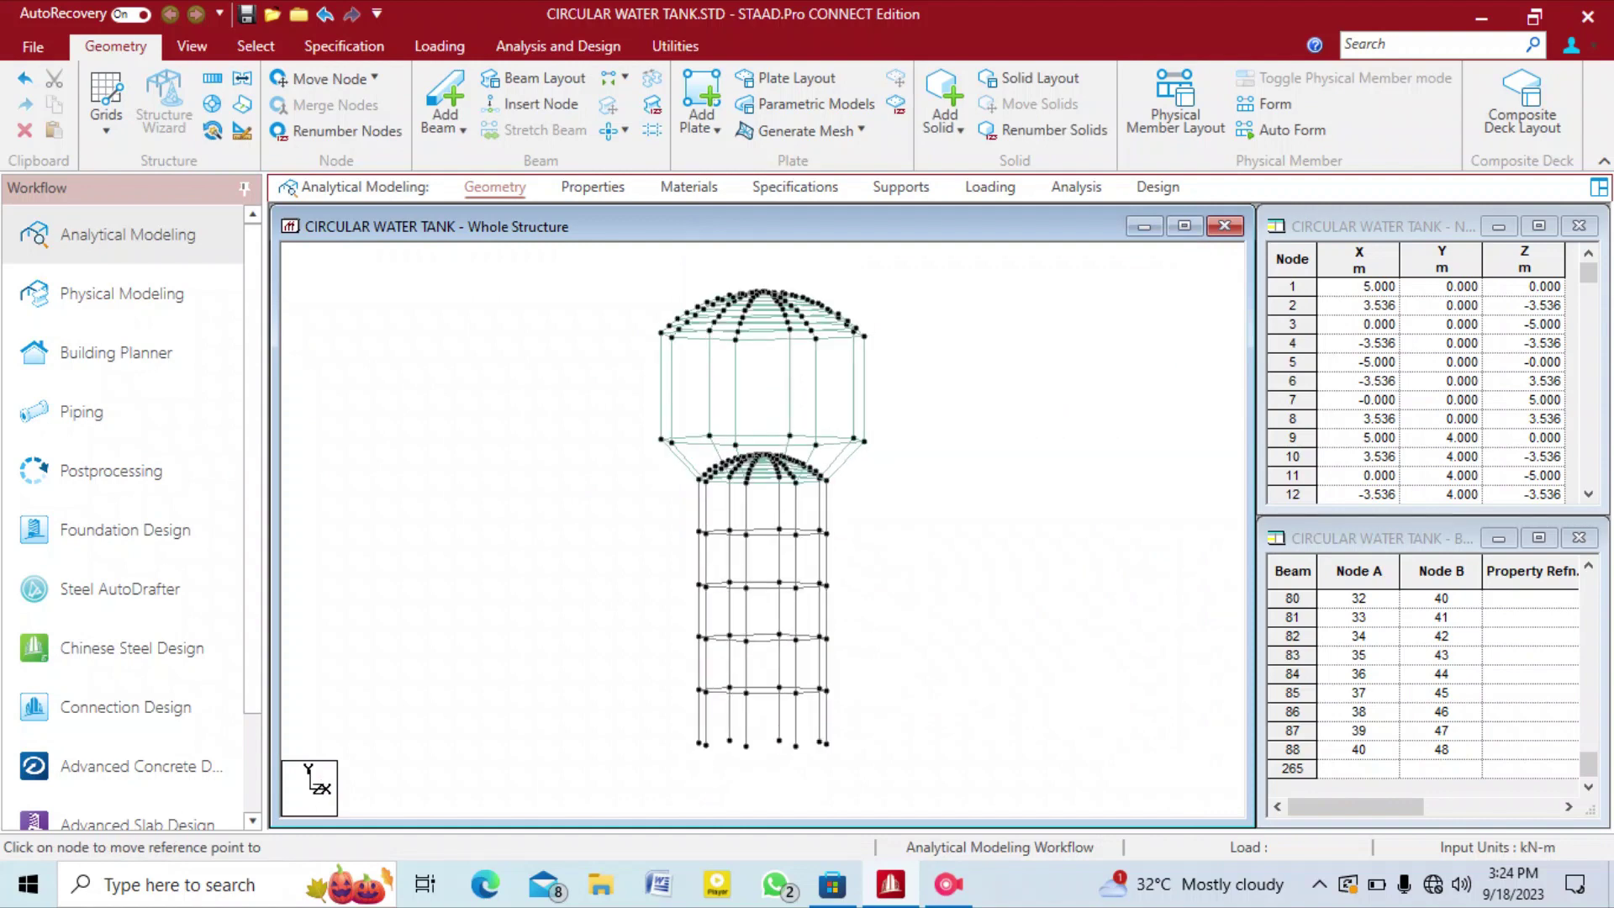
pyautogui.rightClick(1006, 445)
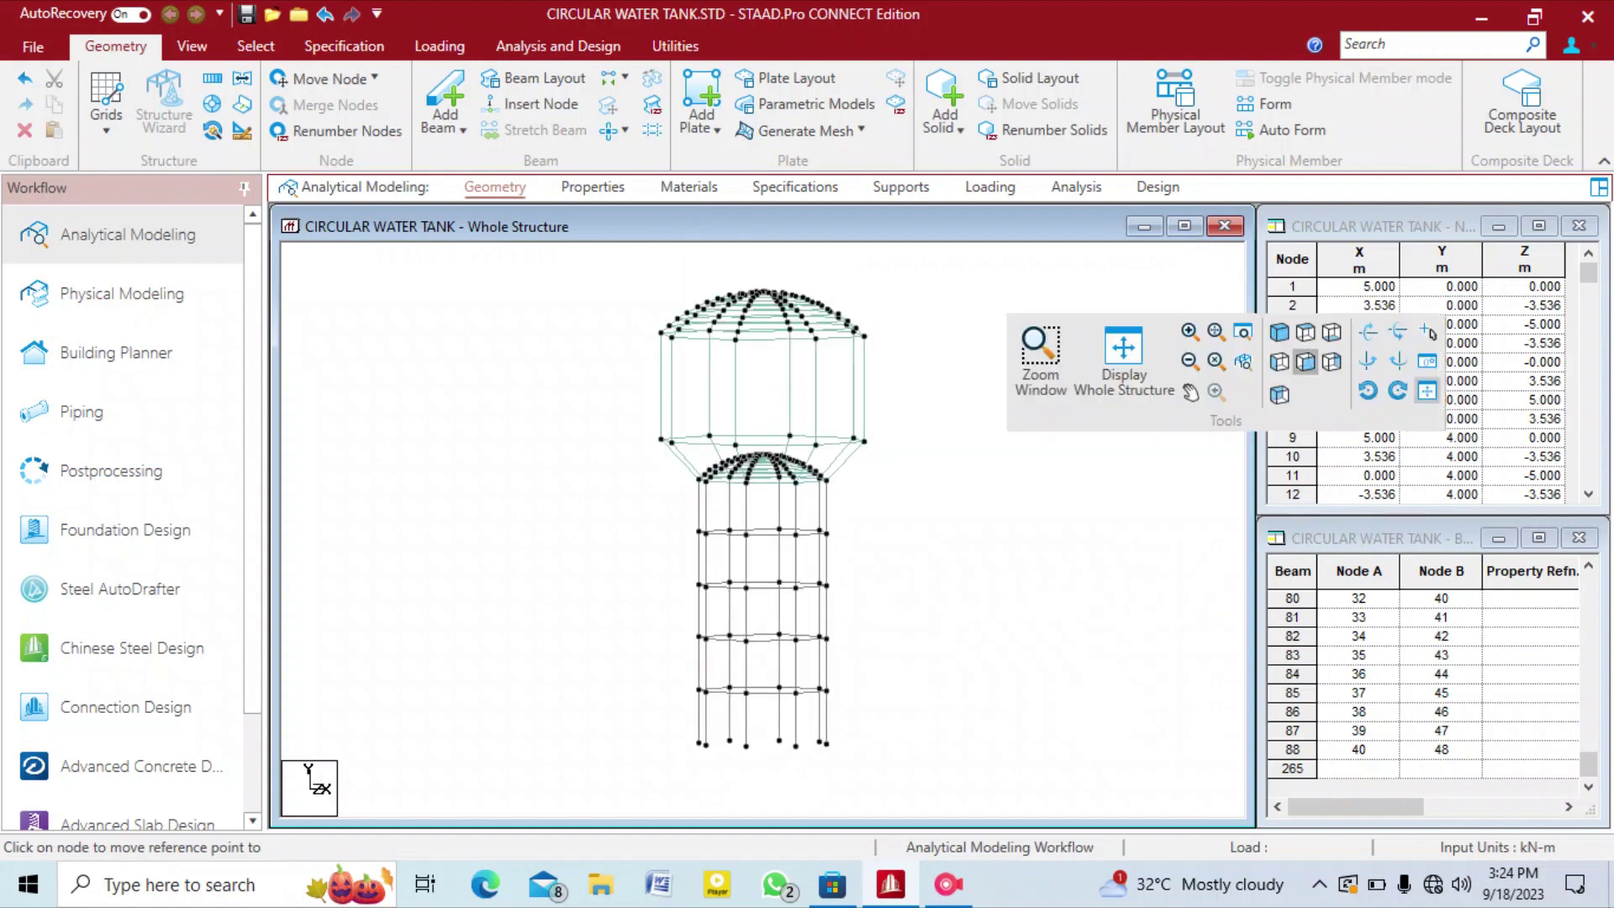
pyautogui.click(1305, 363)
pyautogui.moveTo(757, 505); pyautogui.dragTo(766, 517, button='middle')
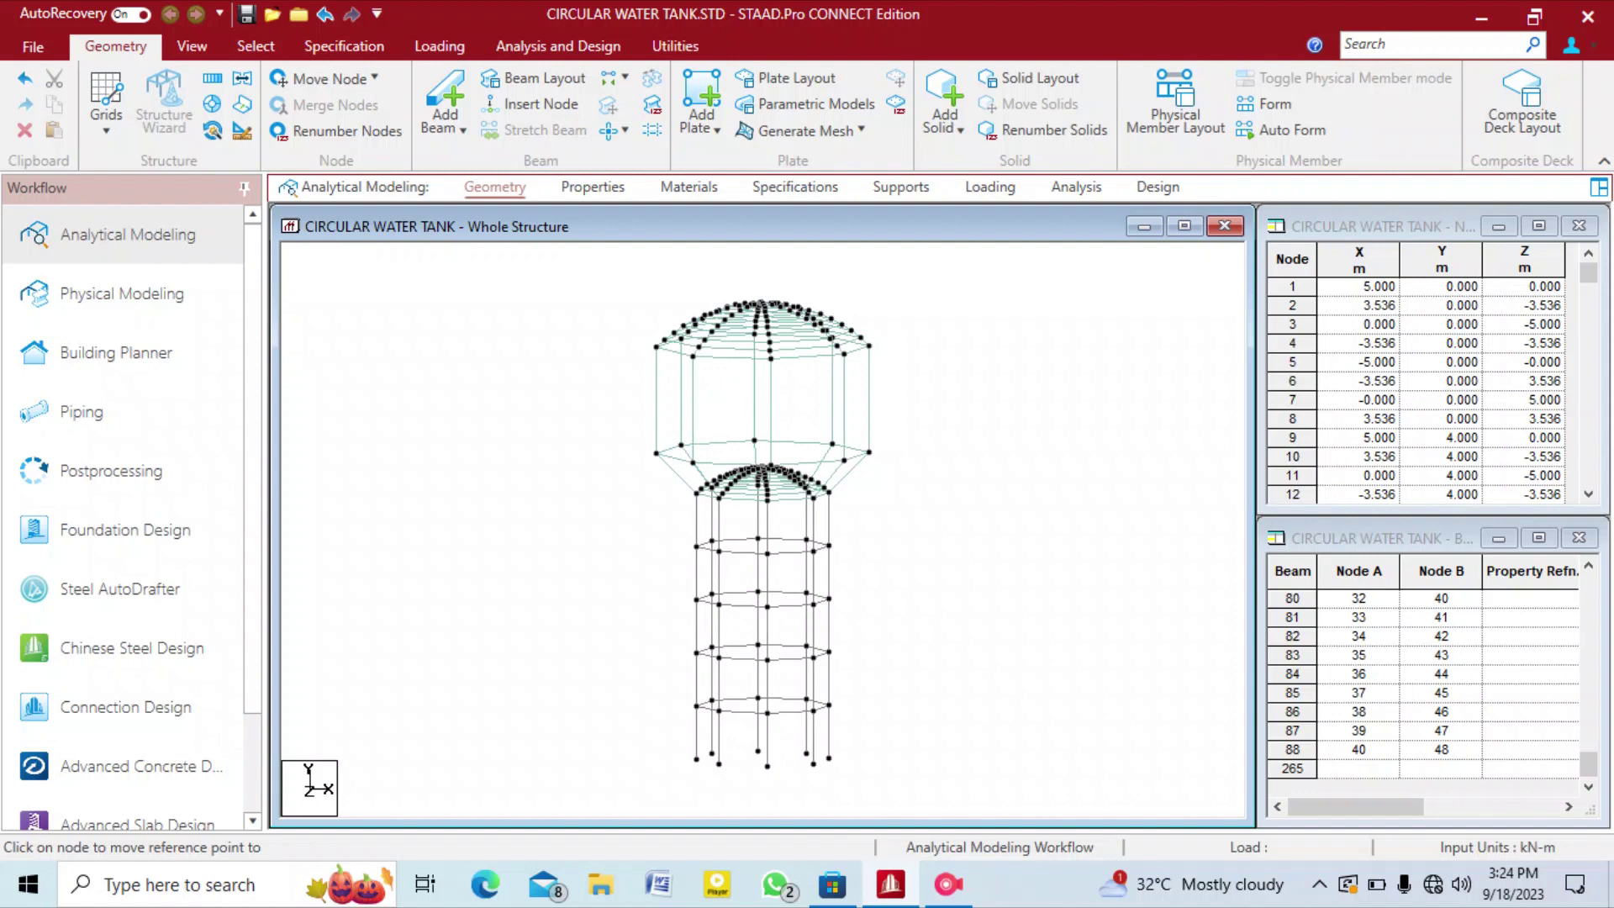
pyautogui.click(692, 462)
pyautogui.click(1056, 427)
pyautogui.press('Return')
pyautogui.press('Return')
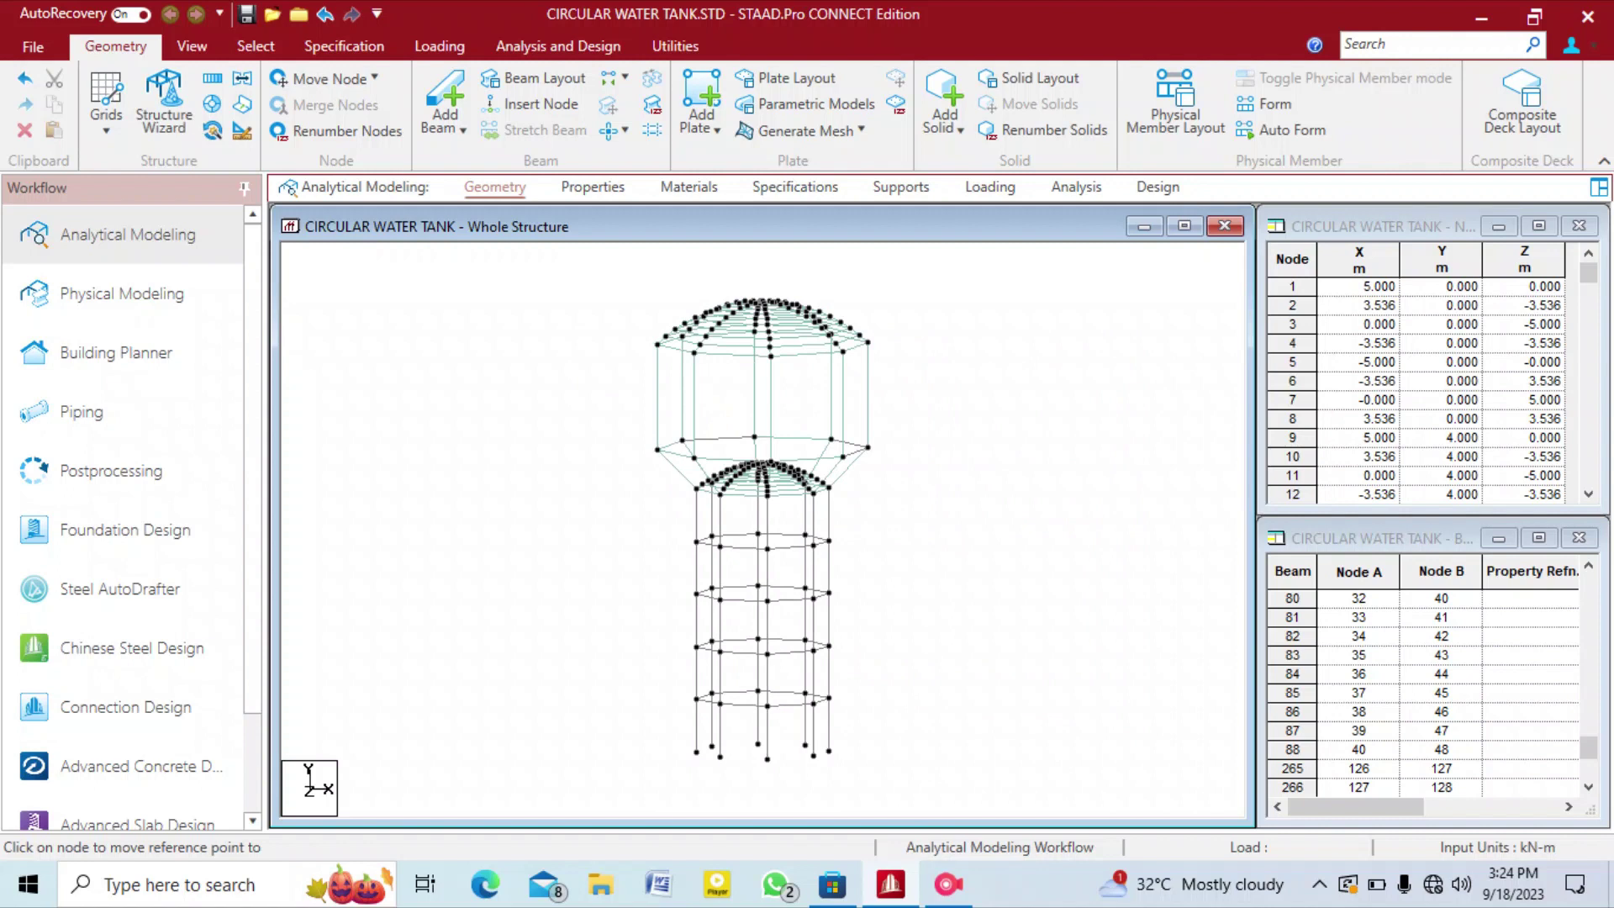
# Copy the ring beam at the base of the cylindrical wall and paste it 8 m higher along Y, at the roof base.
pyautogui.moveTo(596, 413); pyautogui.dragTo(938, 471)
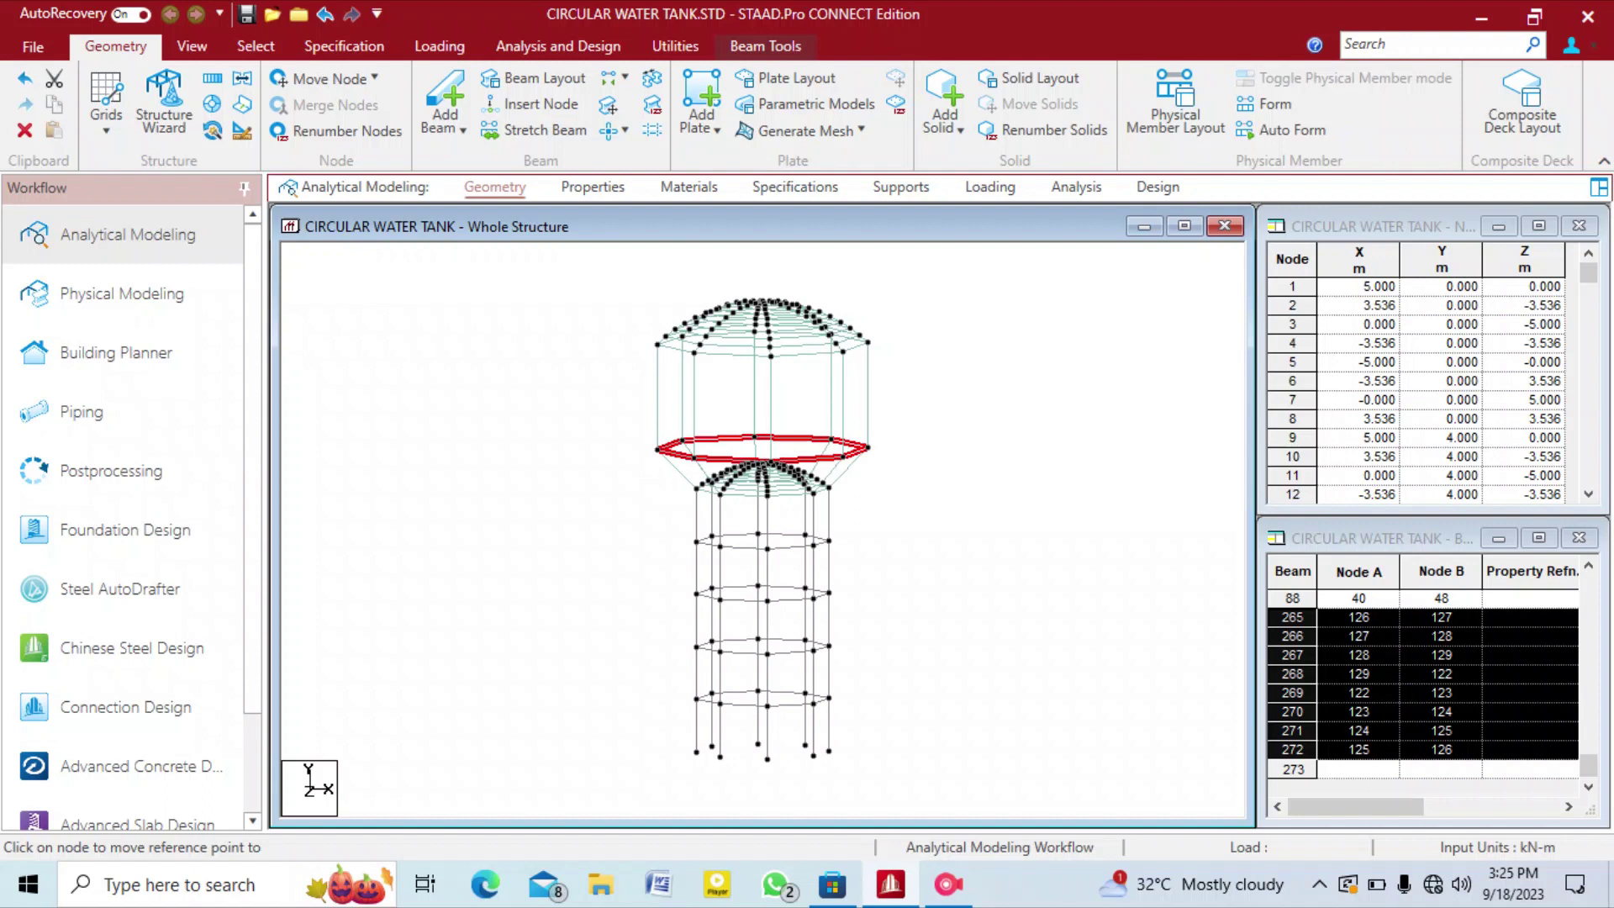
pyautogui.hotkey('ctrl', 'c')
pyautogui.hotkey('ctrl', 'v')
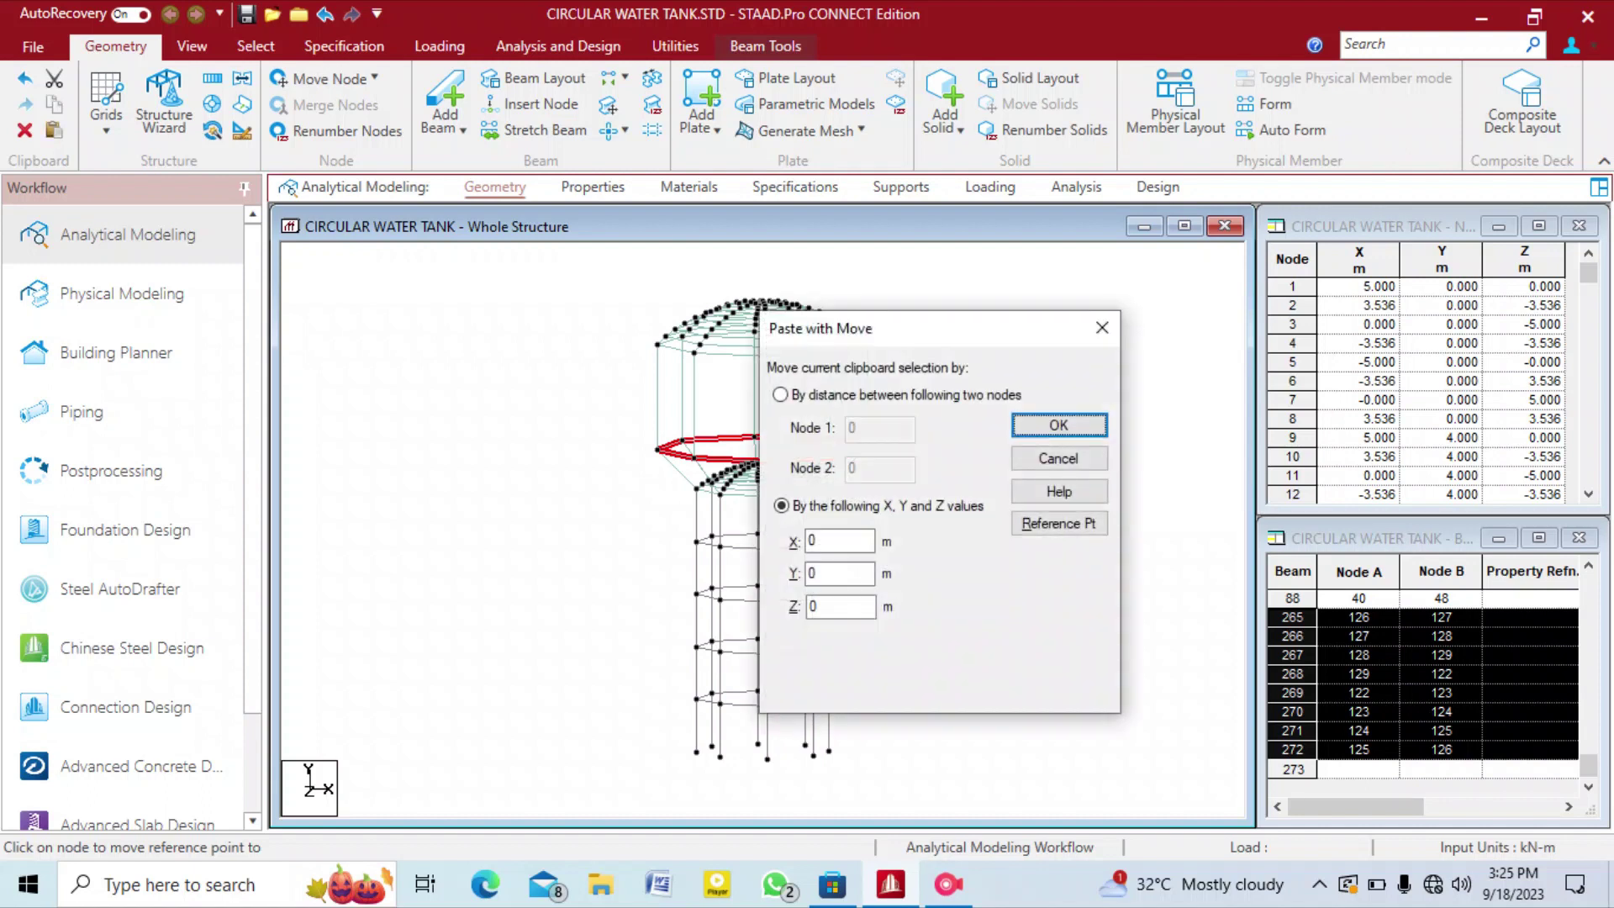
pyautogui.moveTo(934, 329); pyautogui.dragTo(1052, 280)
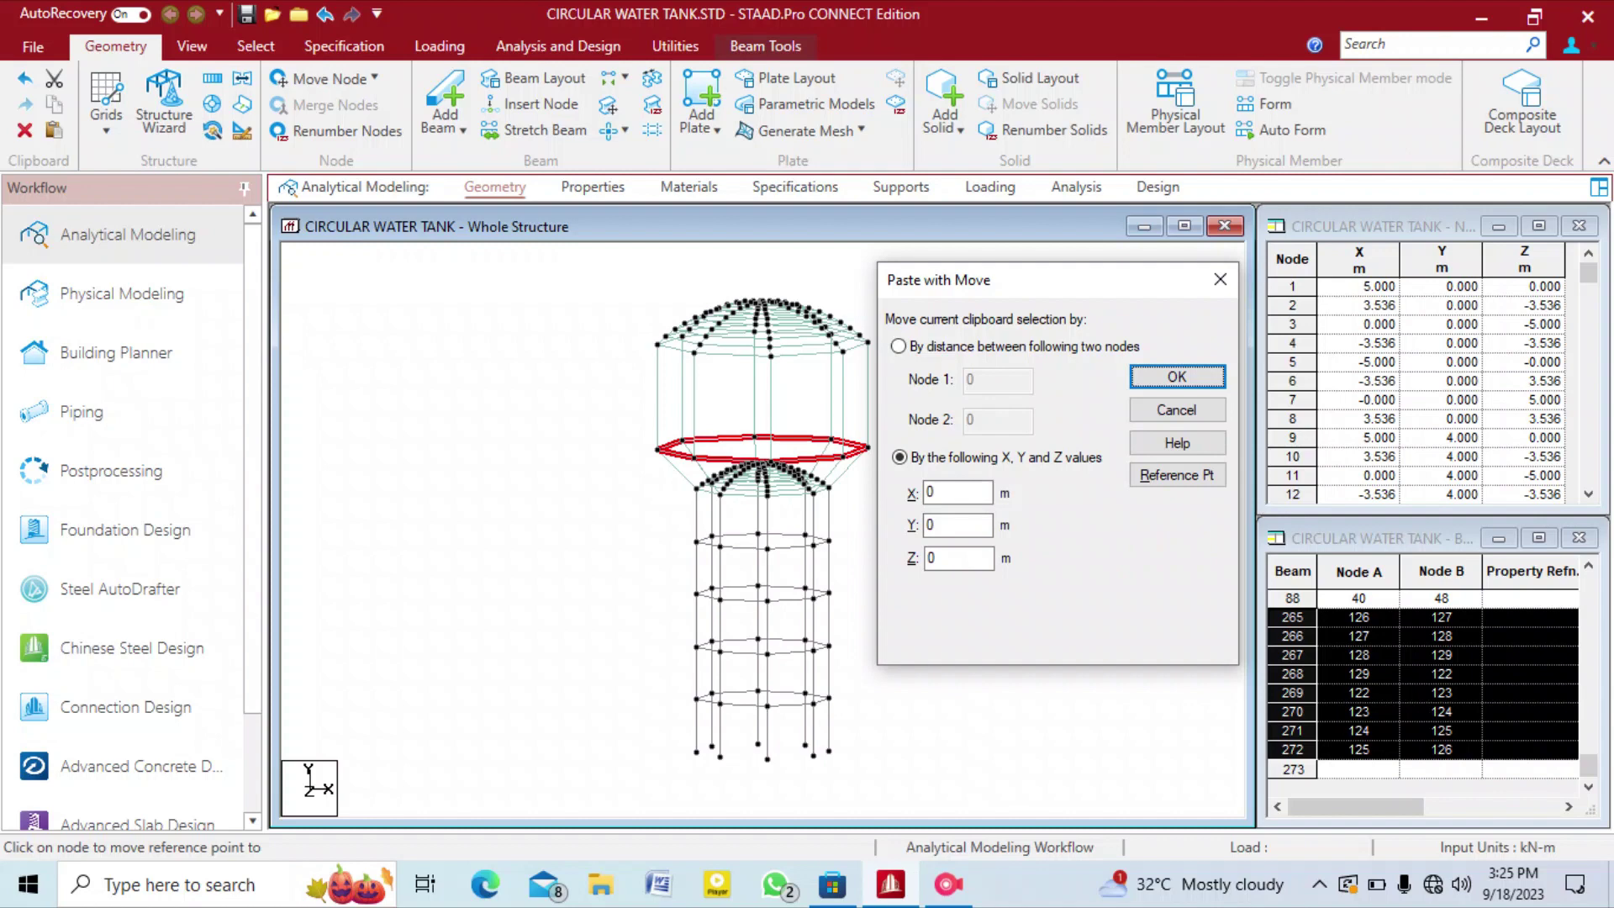
pyautogui.press('Tab')
pyautogui.write('8')
pyautogui.click(1177, 376)
pyautogui.click(623, 311)
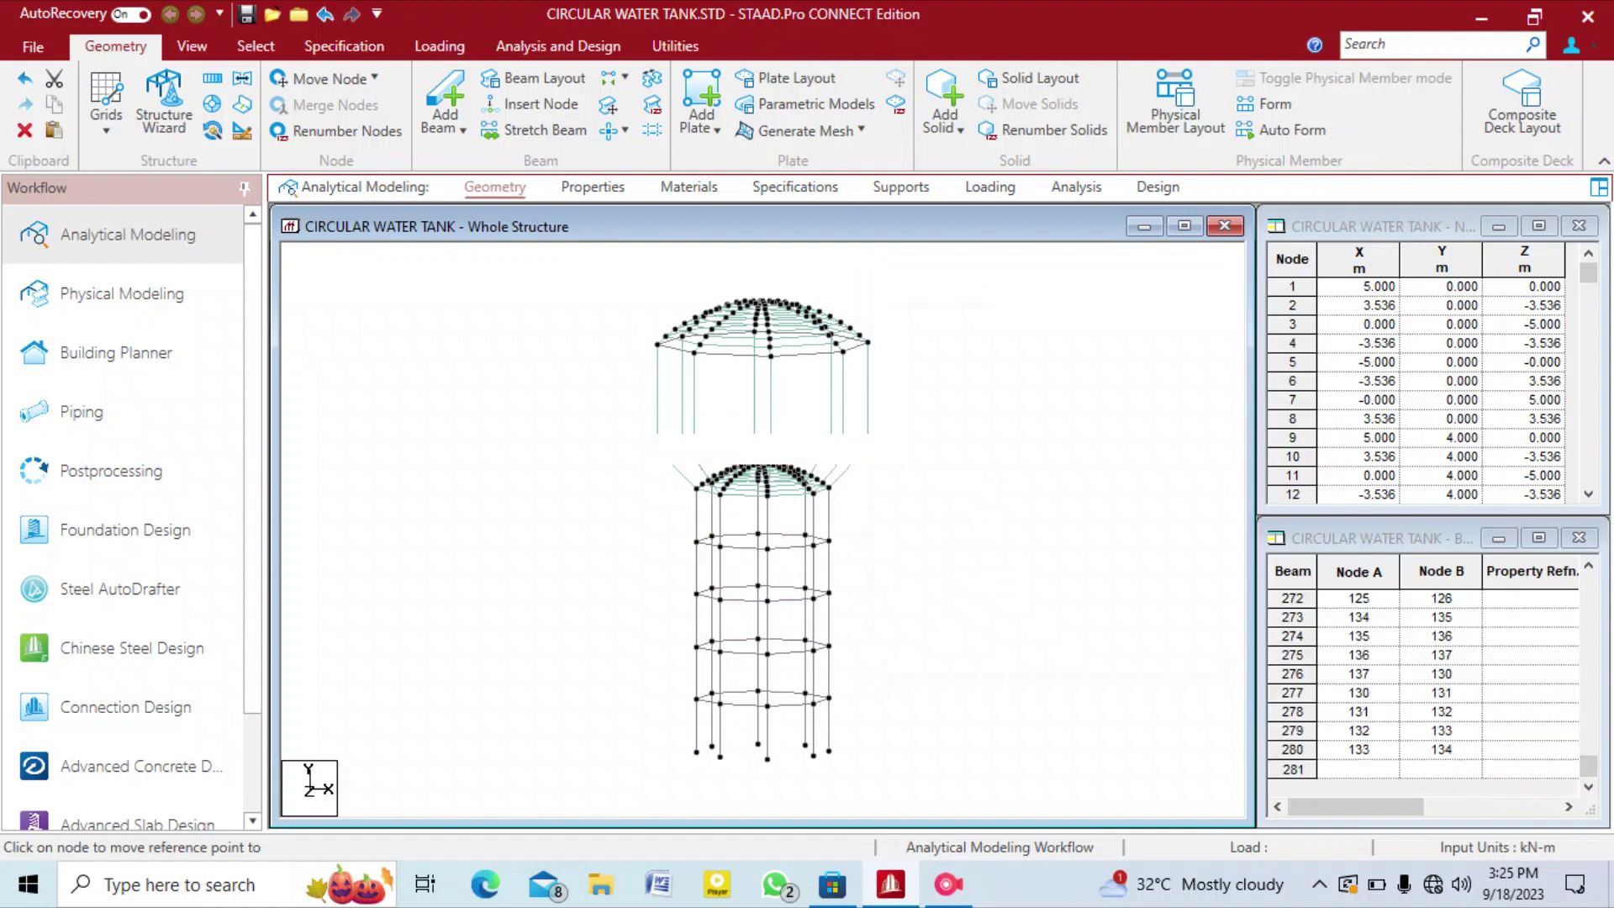
pyautogui.moveTo(623, 312); pyautogui.dragTo(923, 469)
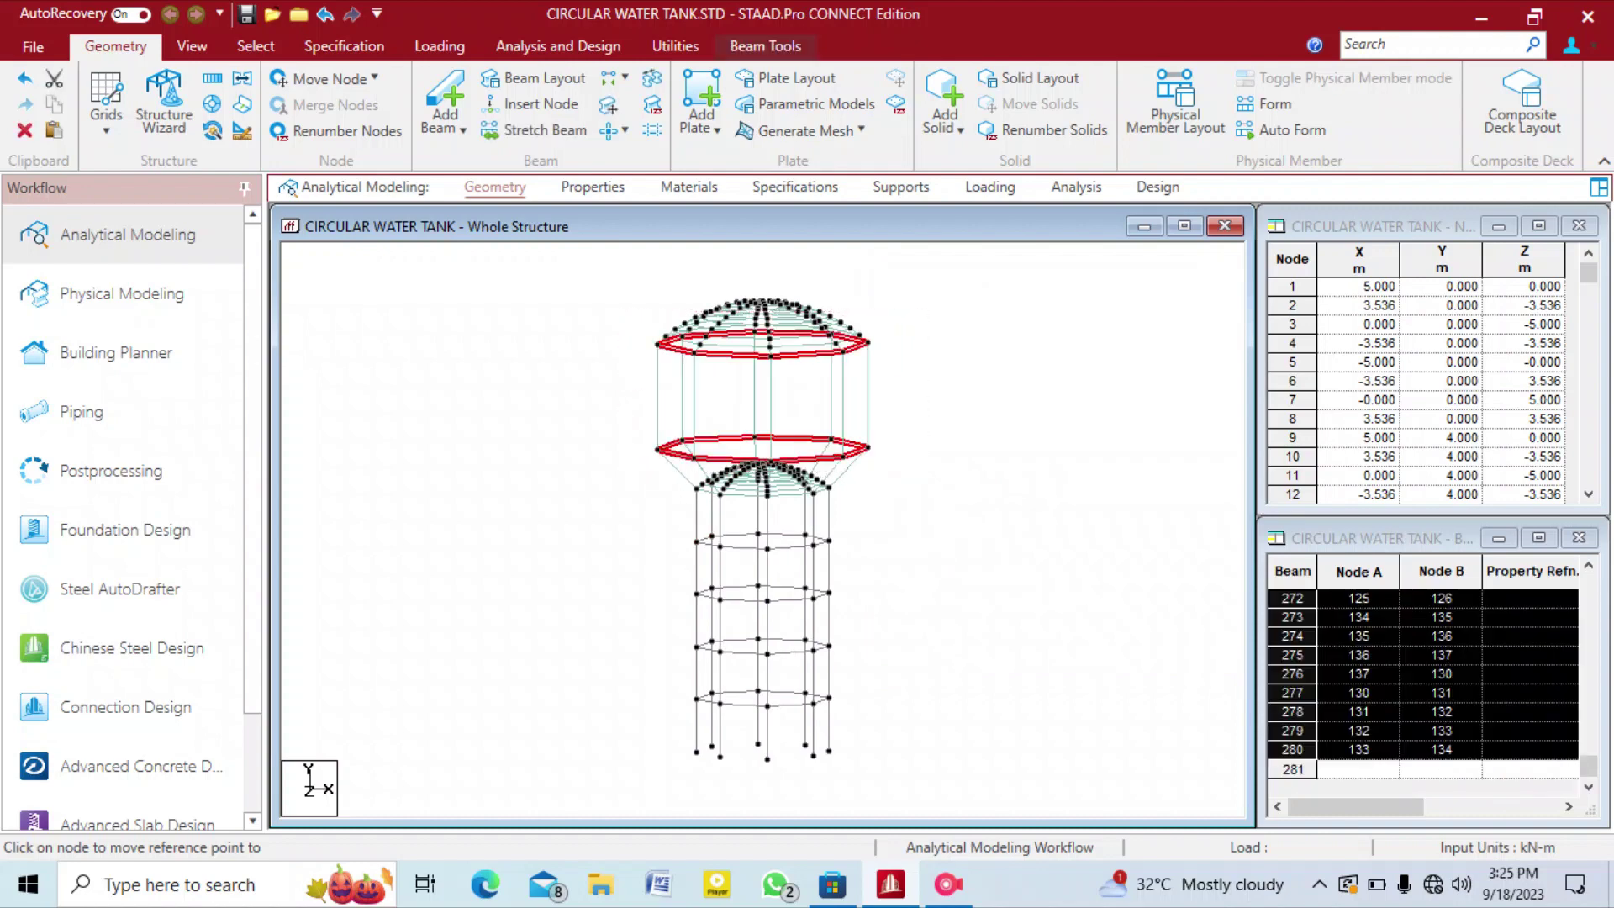
pyautogui.press('Escape')
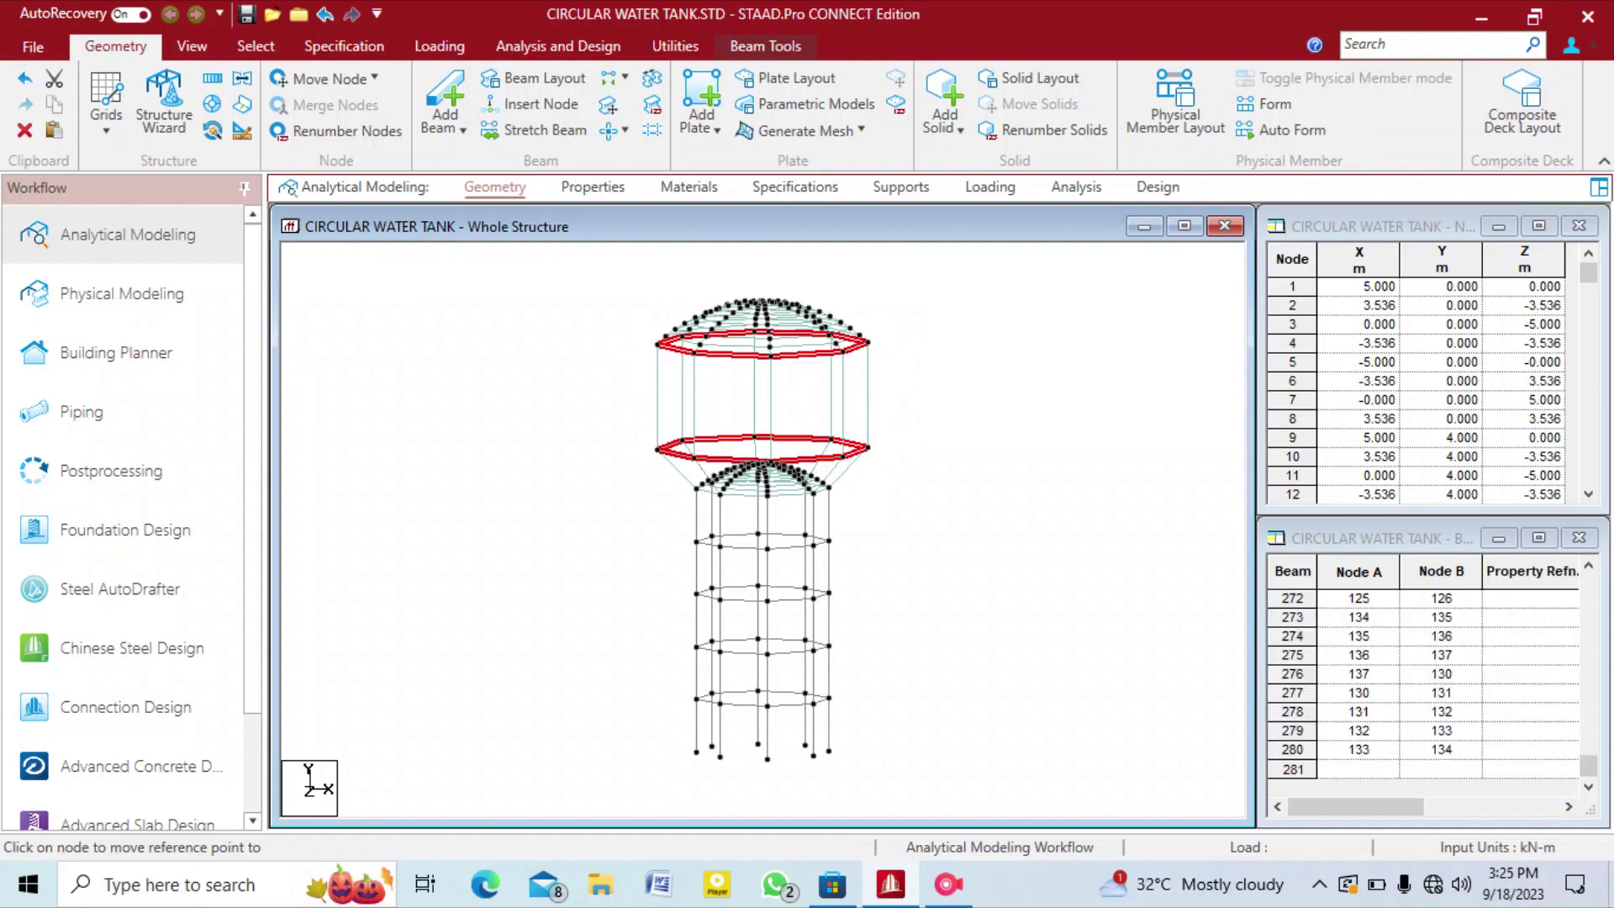
pyautogui.click(948, 885)
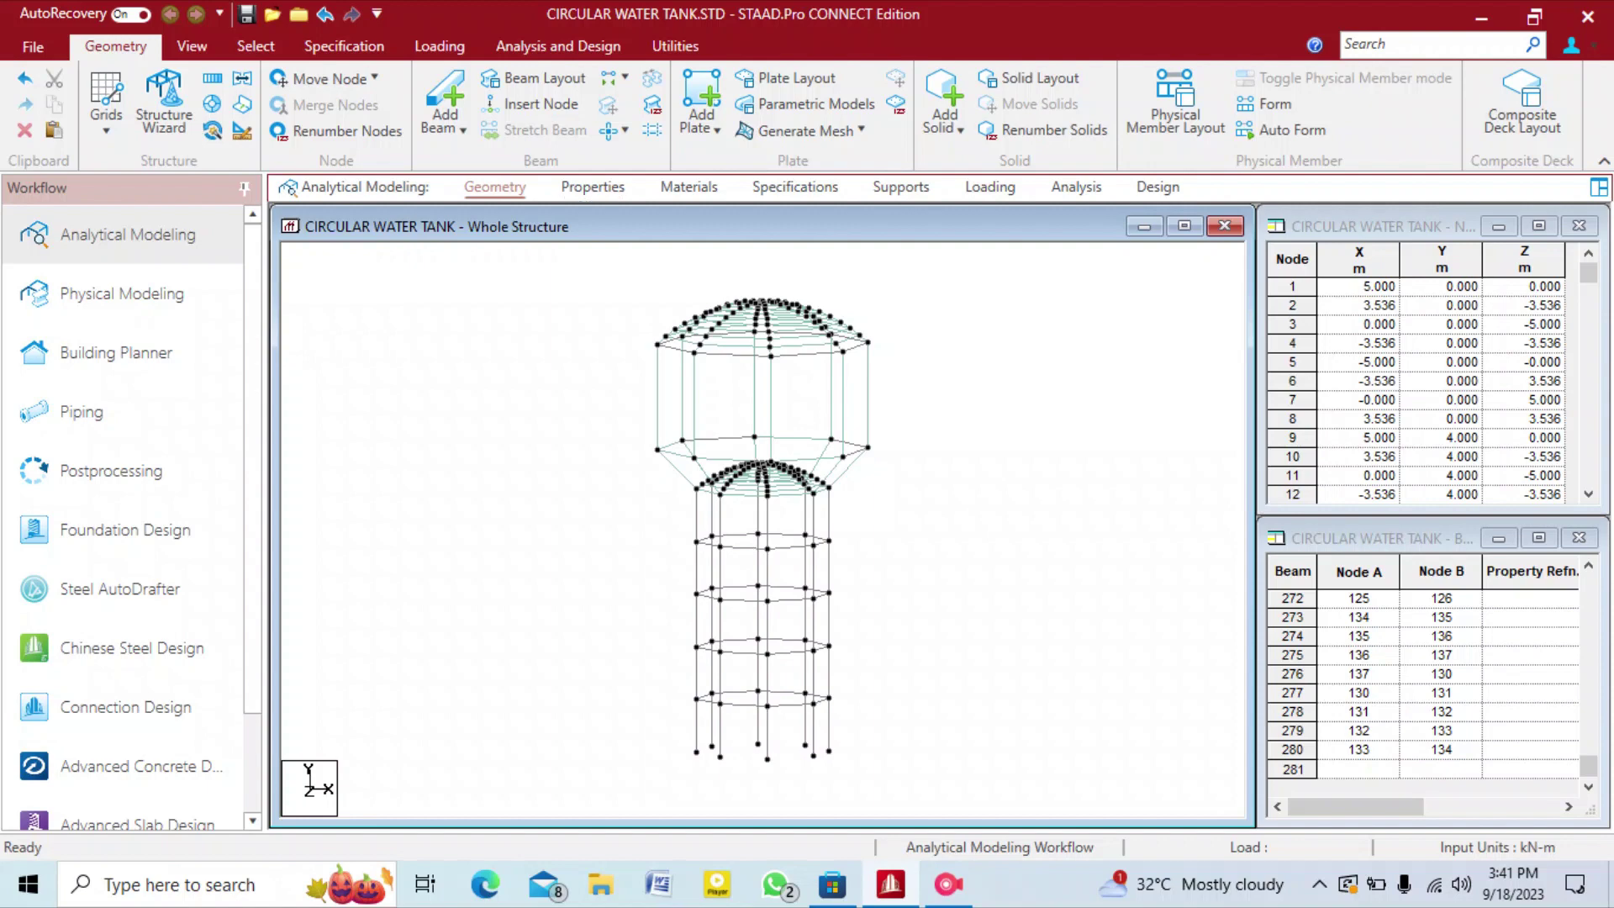
# Inspect the tank and its support frame in a 3D rendered view, then close that view.
pyautogui.rightClick(539, 238)
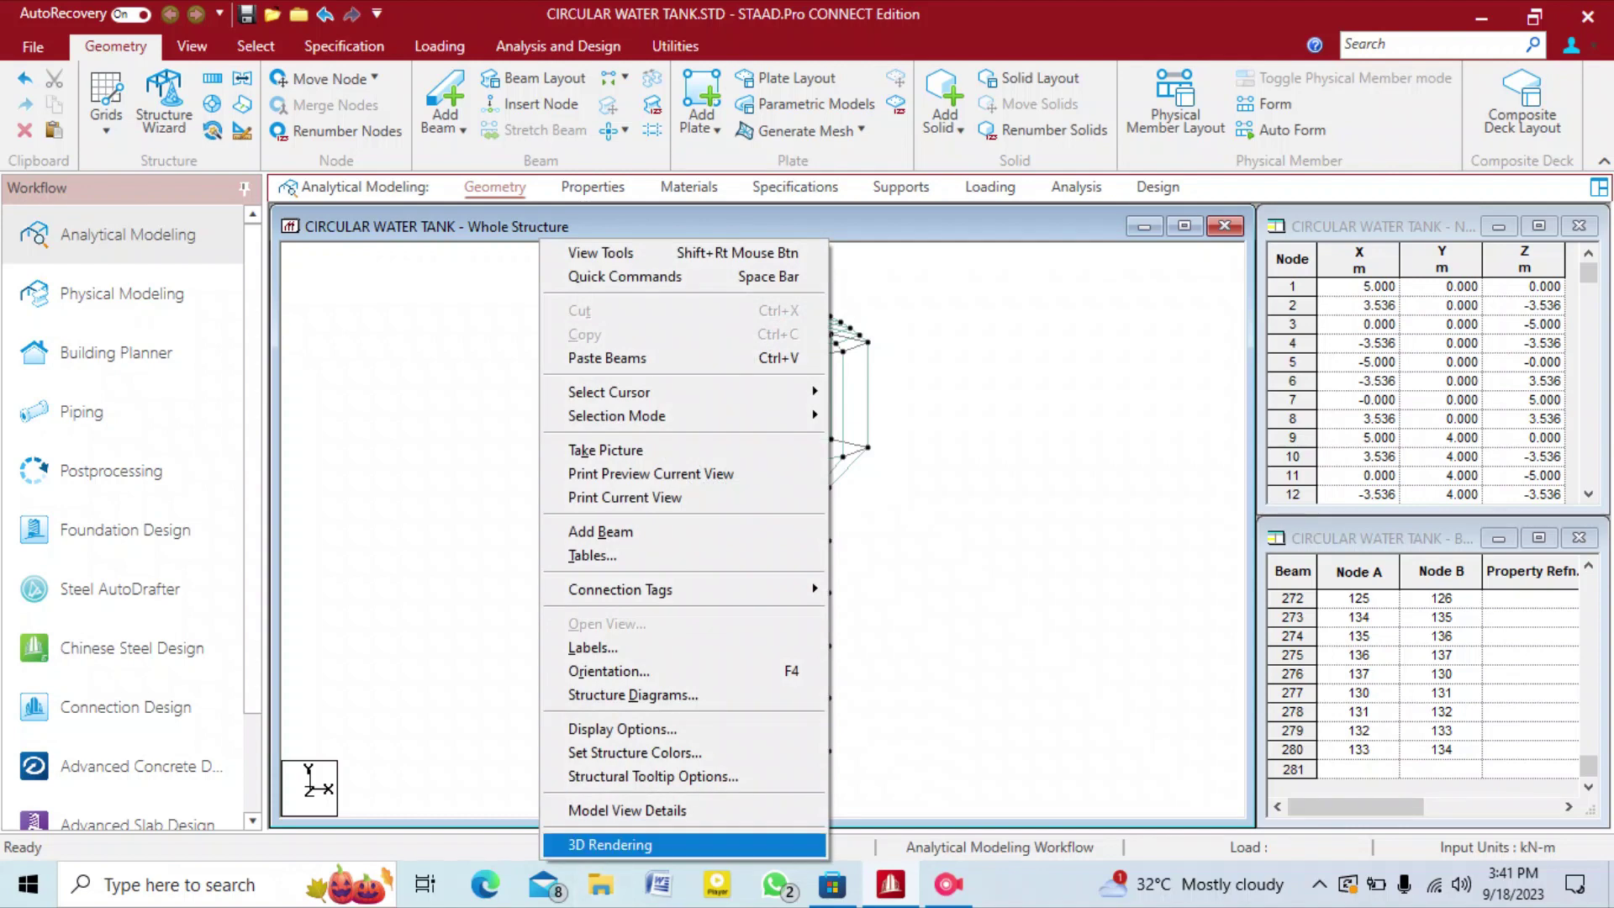
pyautogui.click(589, 845)
pyautogui.moveTo(950, 555); pyautogui.dragTo(874, 428)
pyautogui.scroll(10, 939, 530)
pyautogui.scroll(-2, 940, 529)
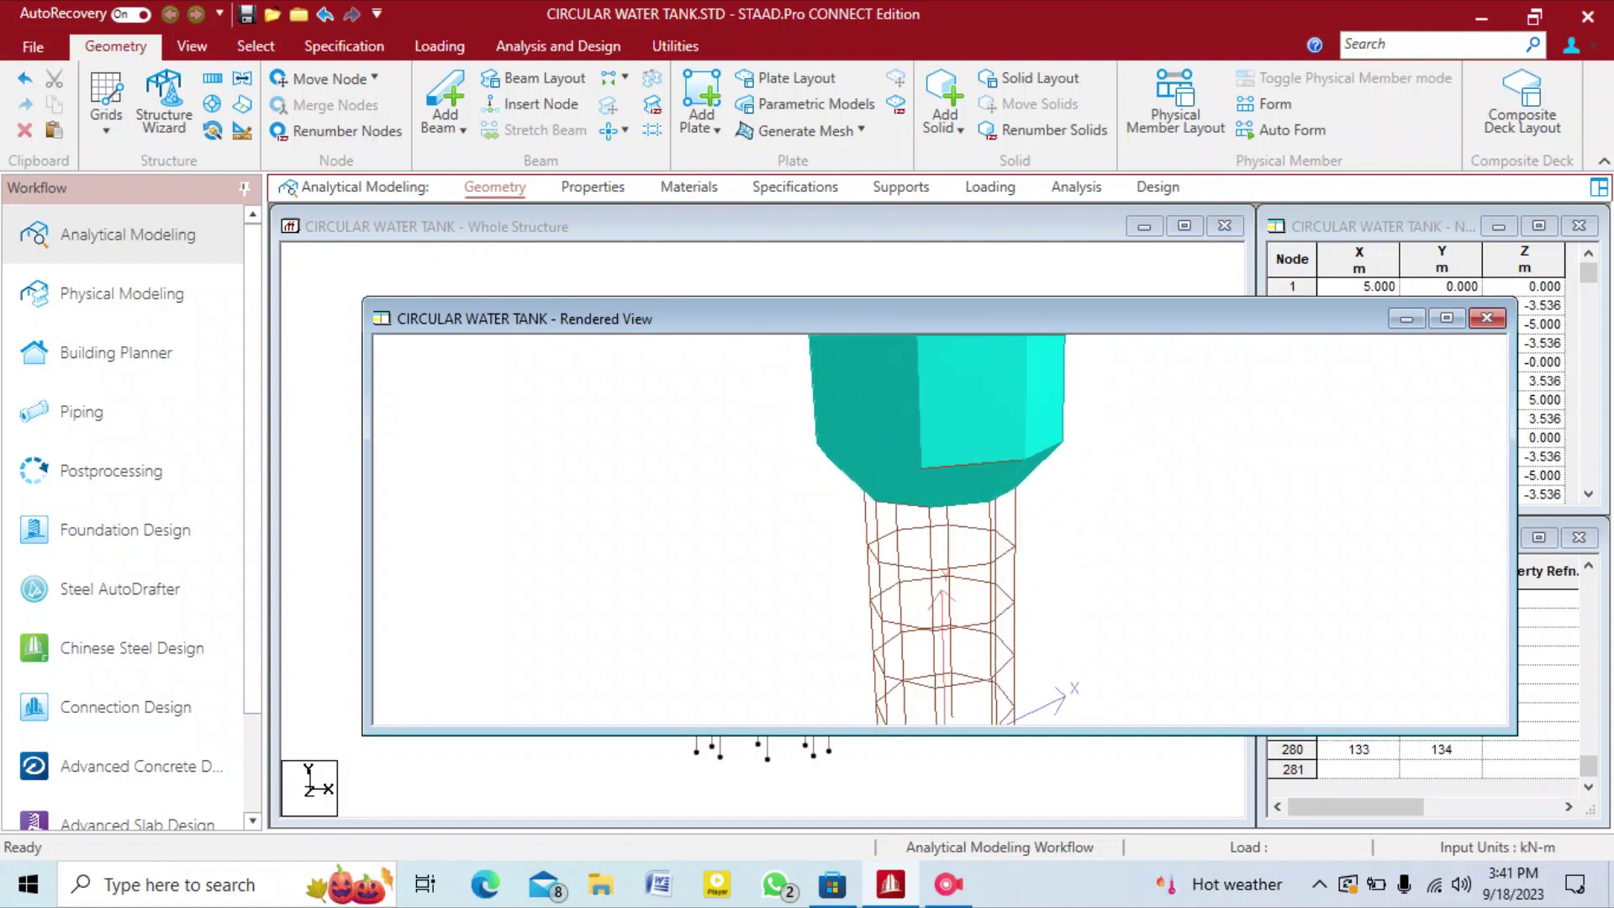
pyautogui.click(1488, 317)
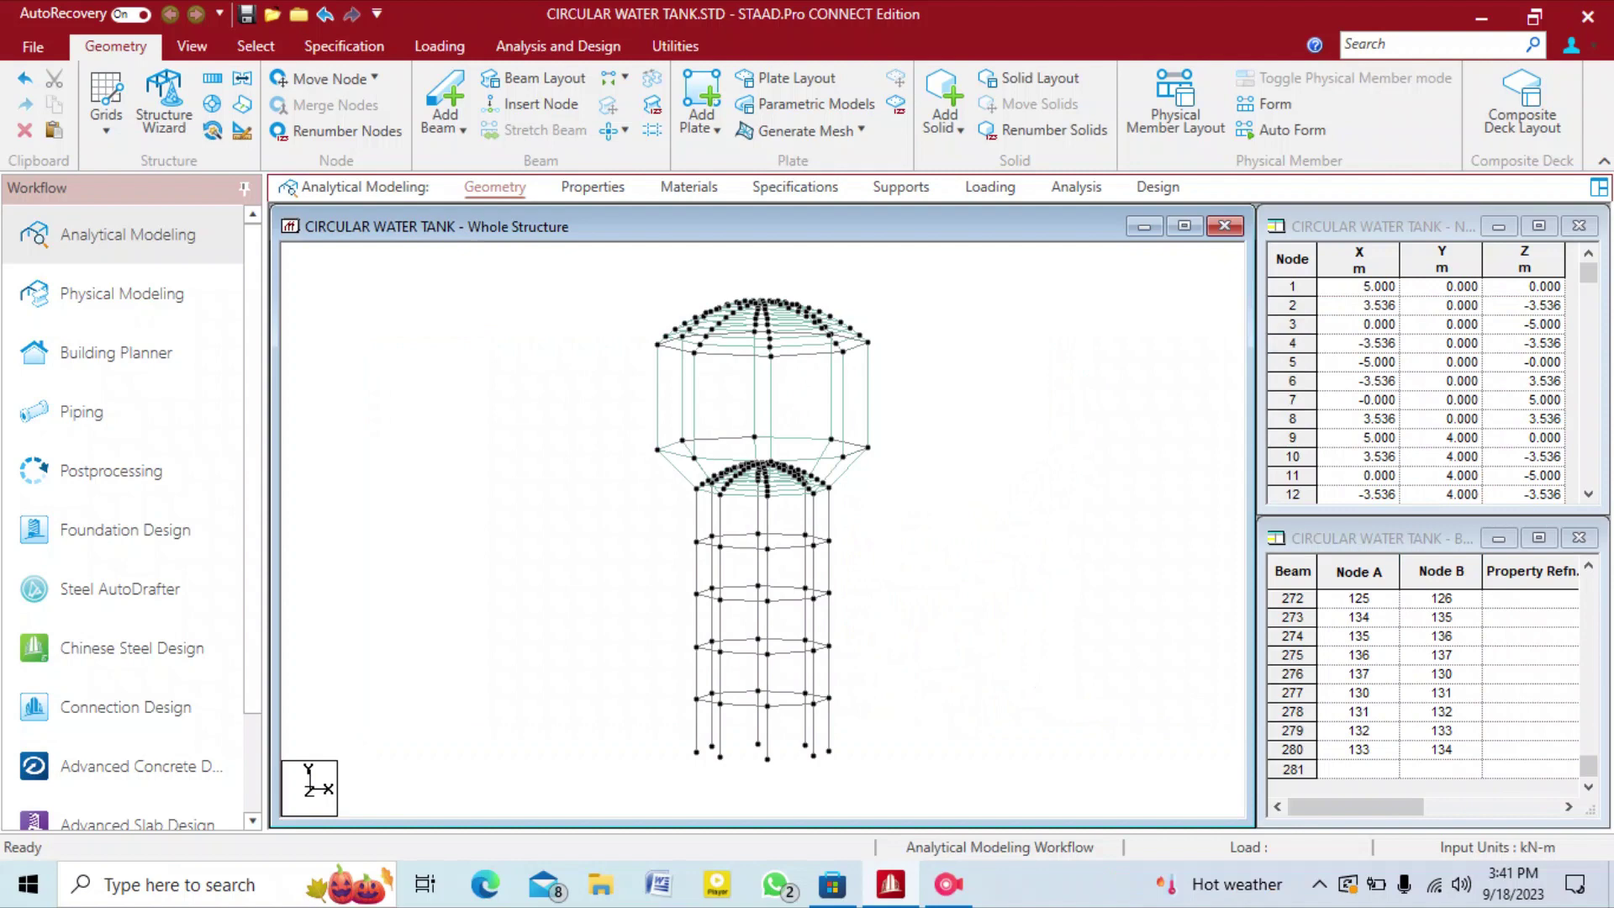
# Define a circular concrete section property with a 1 m diameter (YD).
pyautogui.click(593, 187)
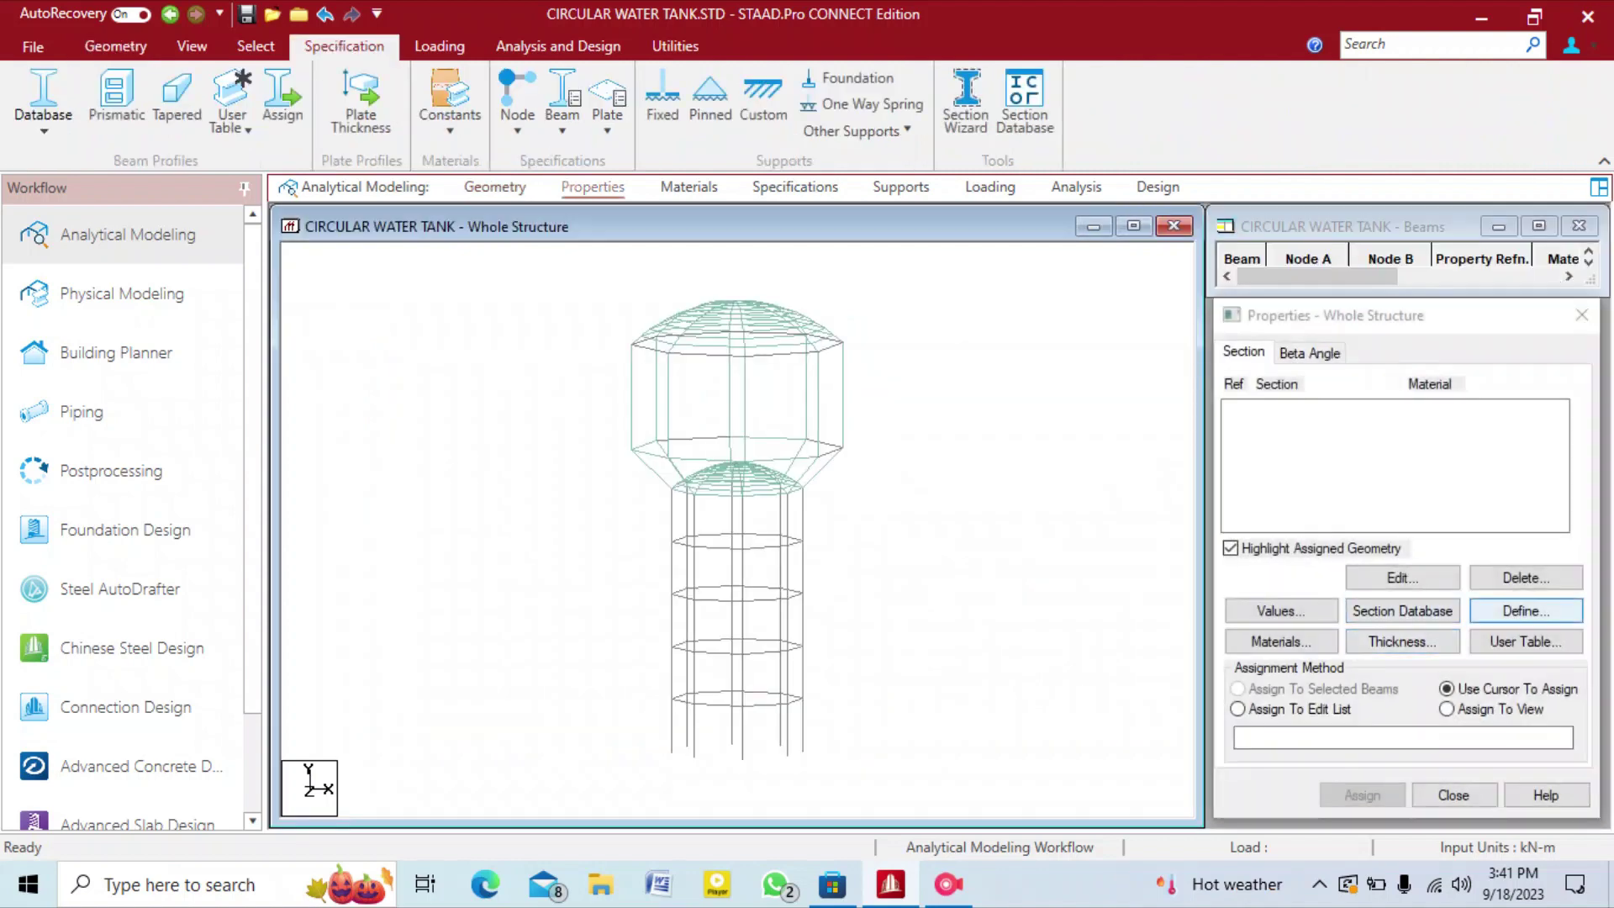
pyautogui.click(1526, 610)
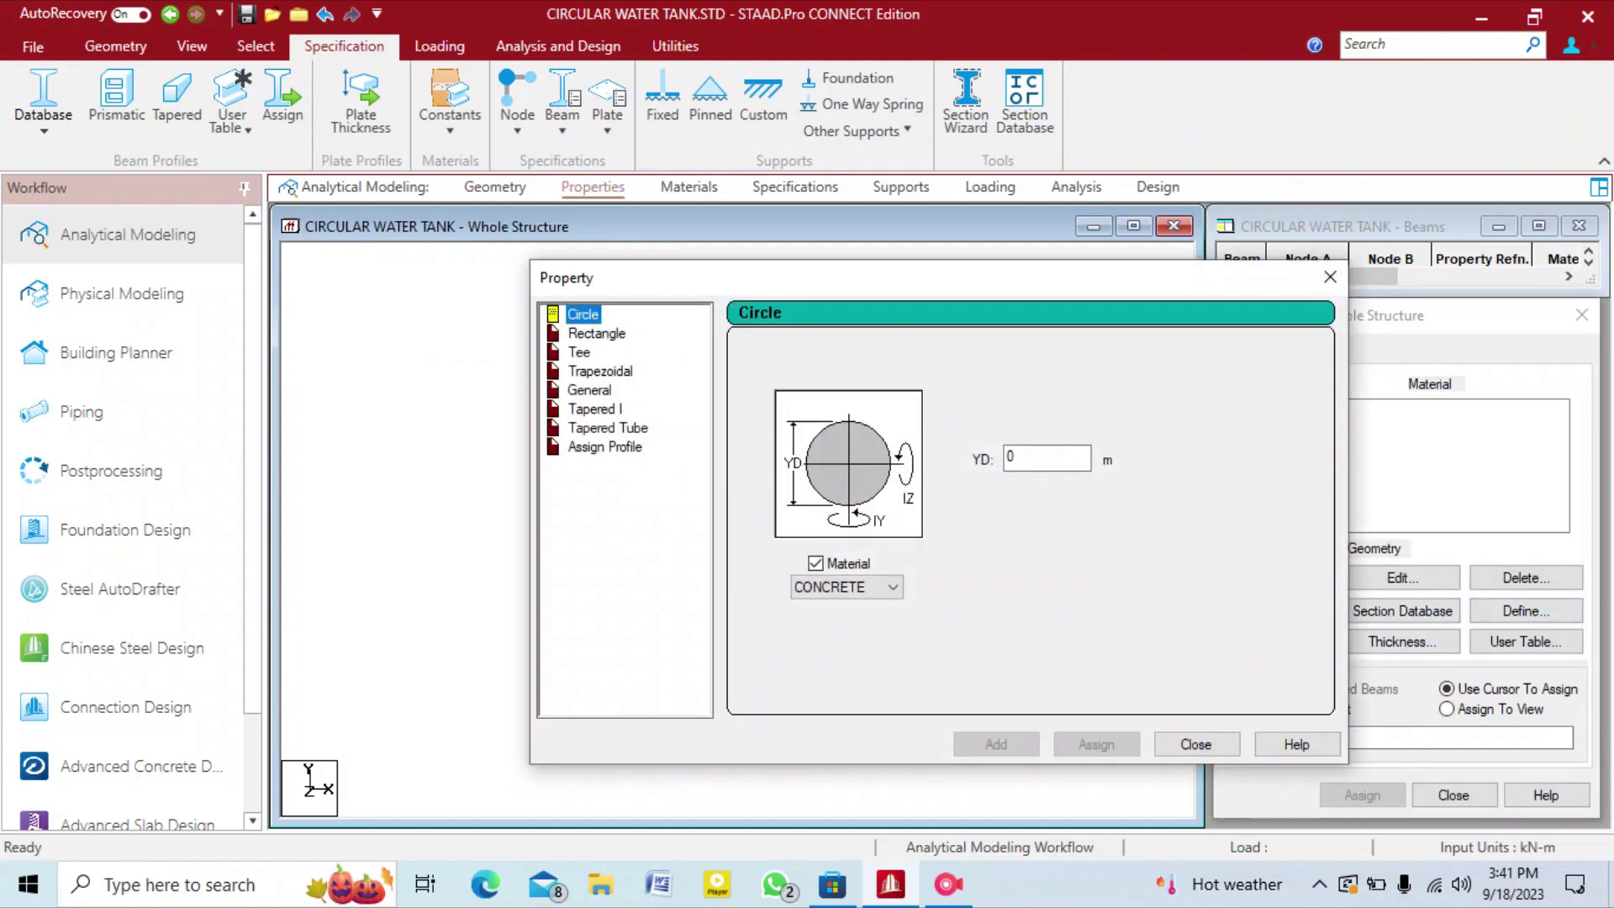
pyautogui.moveTo(1027, 458); pyautogui.dragTo(998, 458)
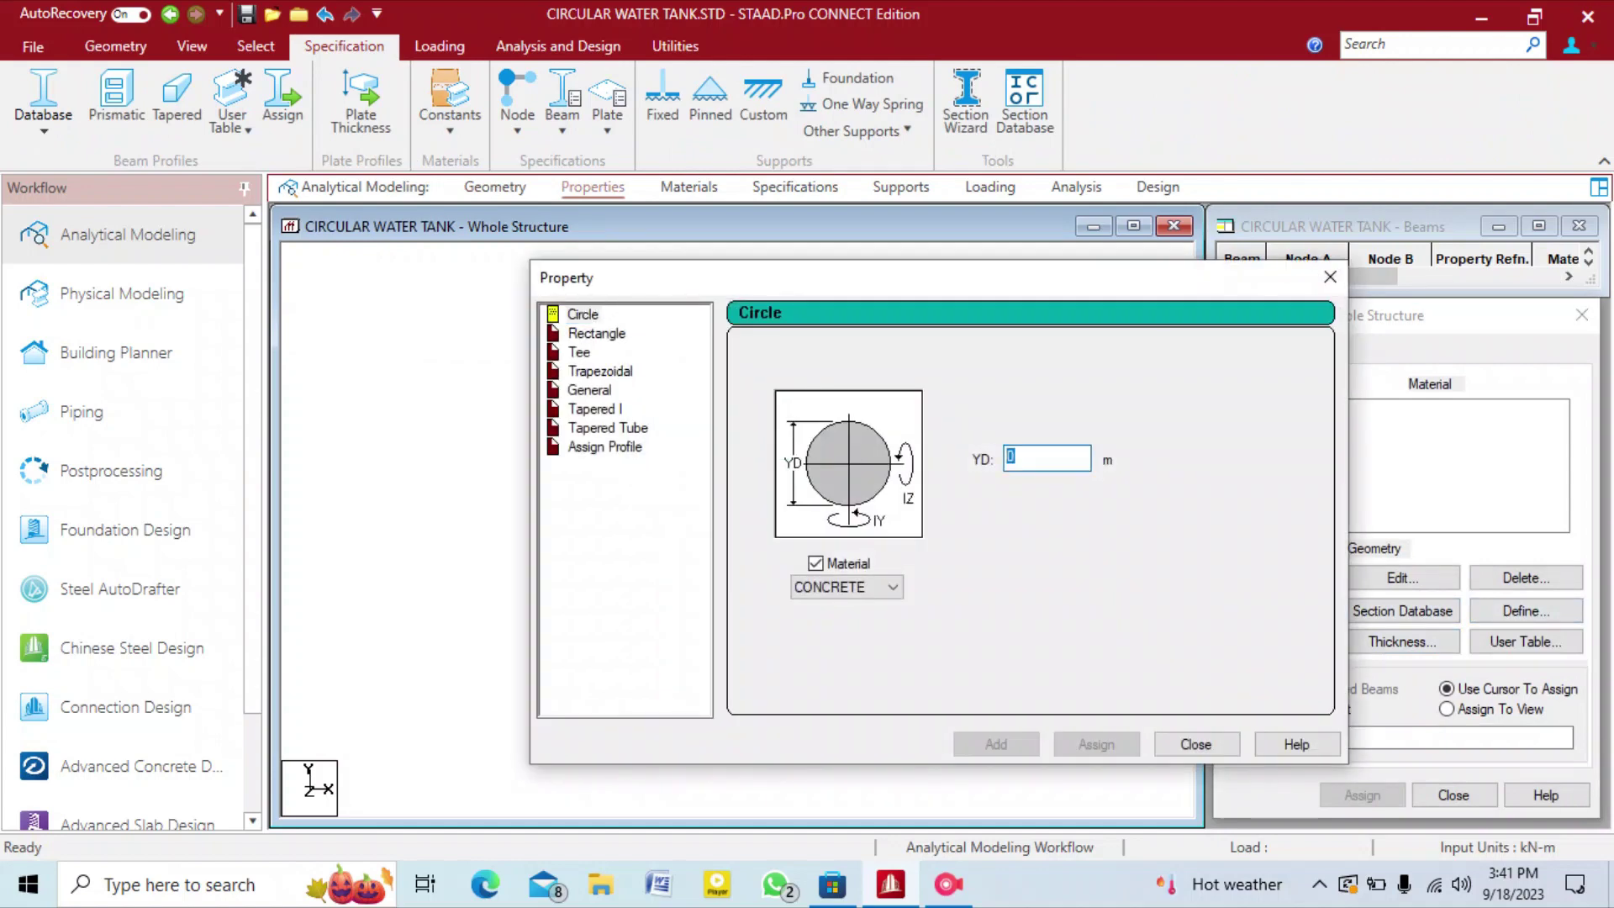
pyautogui.write('1')
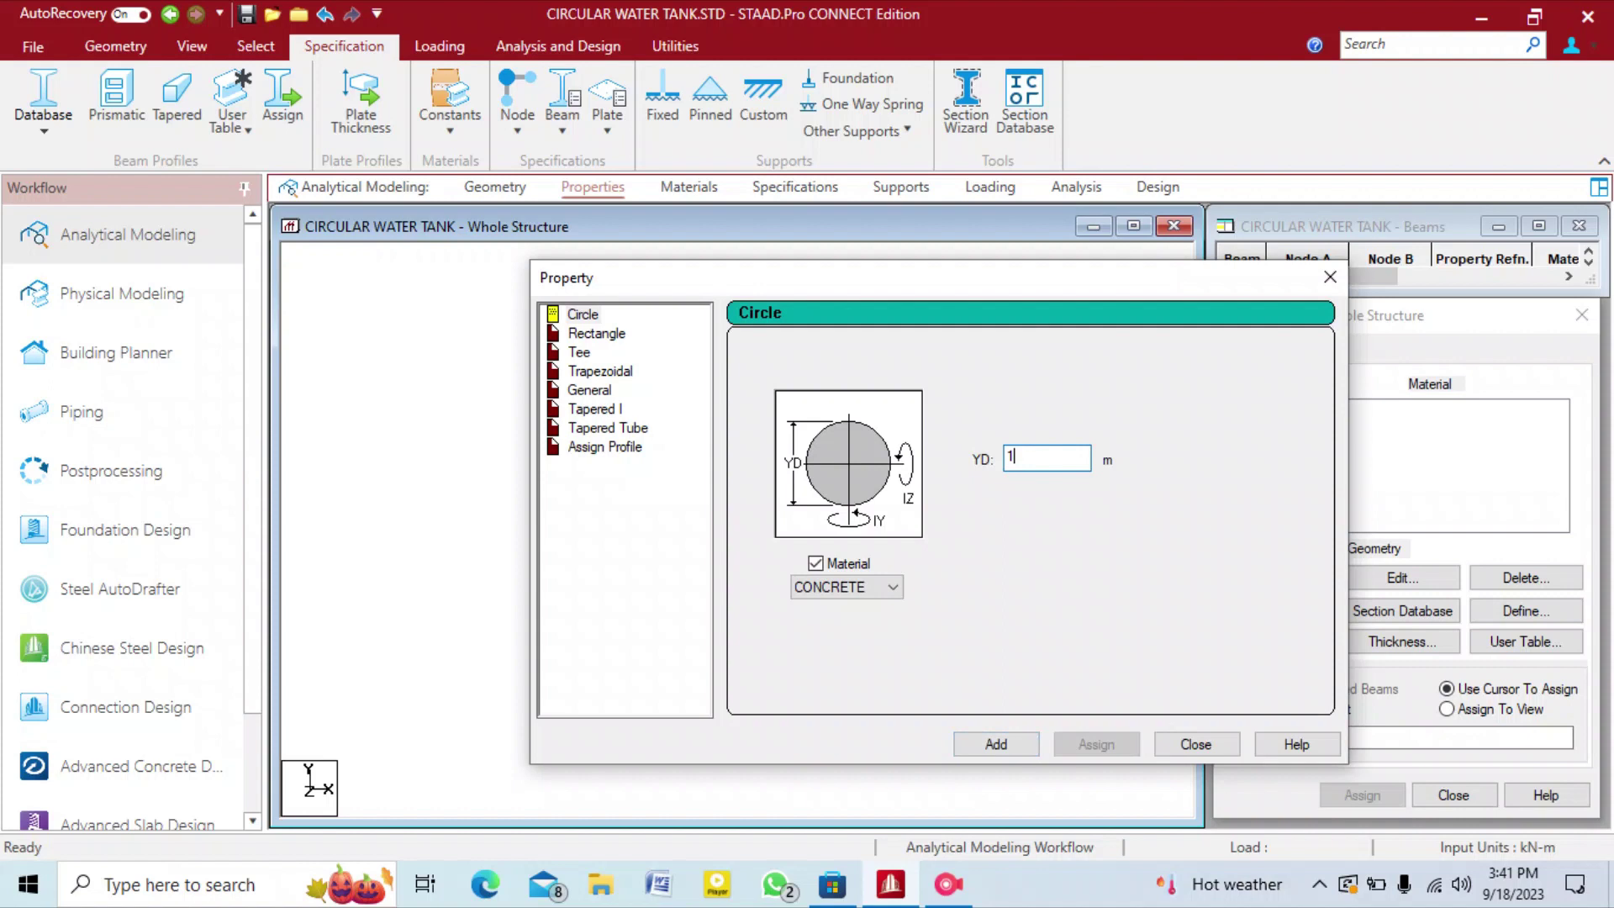
pyautogui.press('Return')
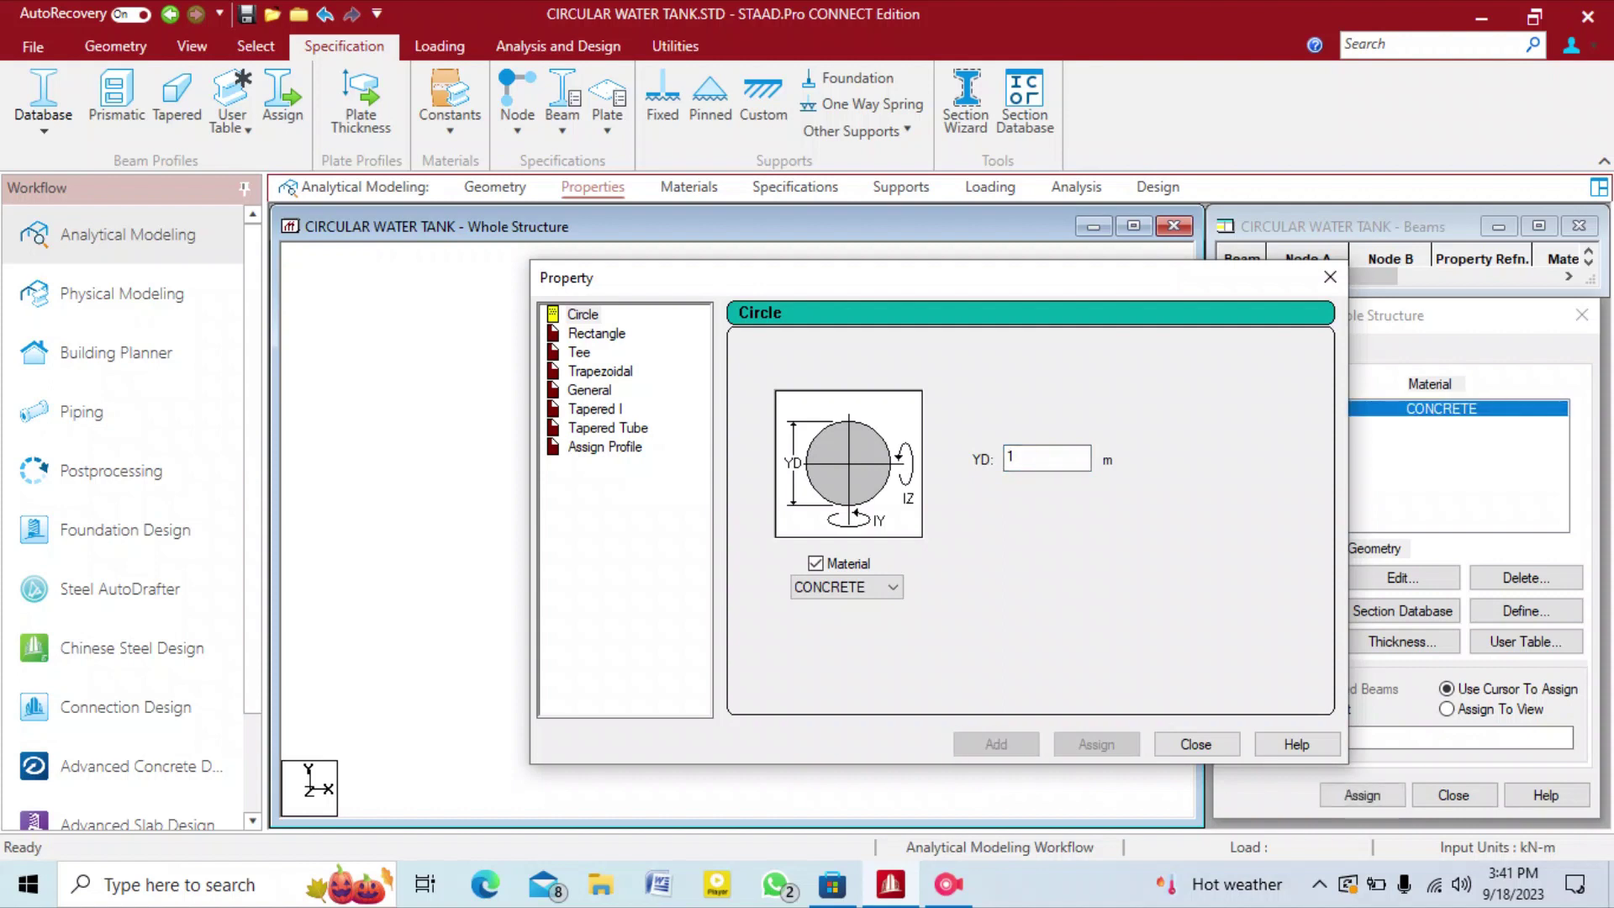
# Add a rectangular concrete section property with YD 0.95 m and ZD 0.75 m, and finish defining sections.
pyautogui.click(596, 333)
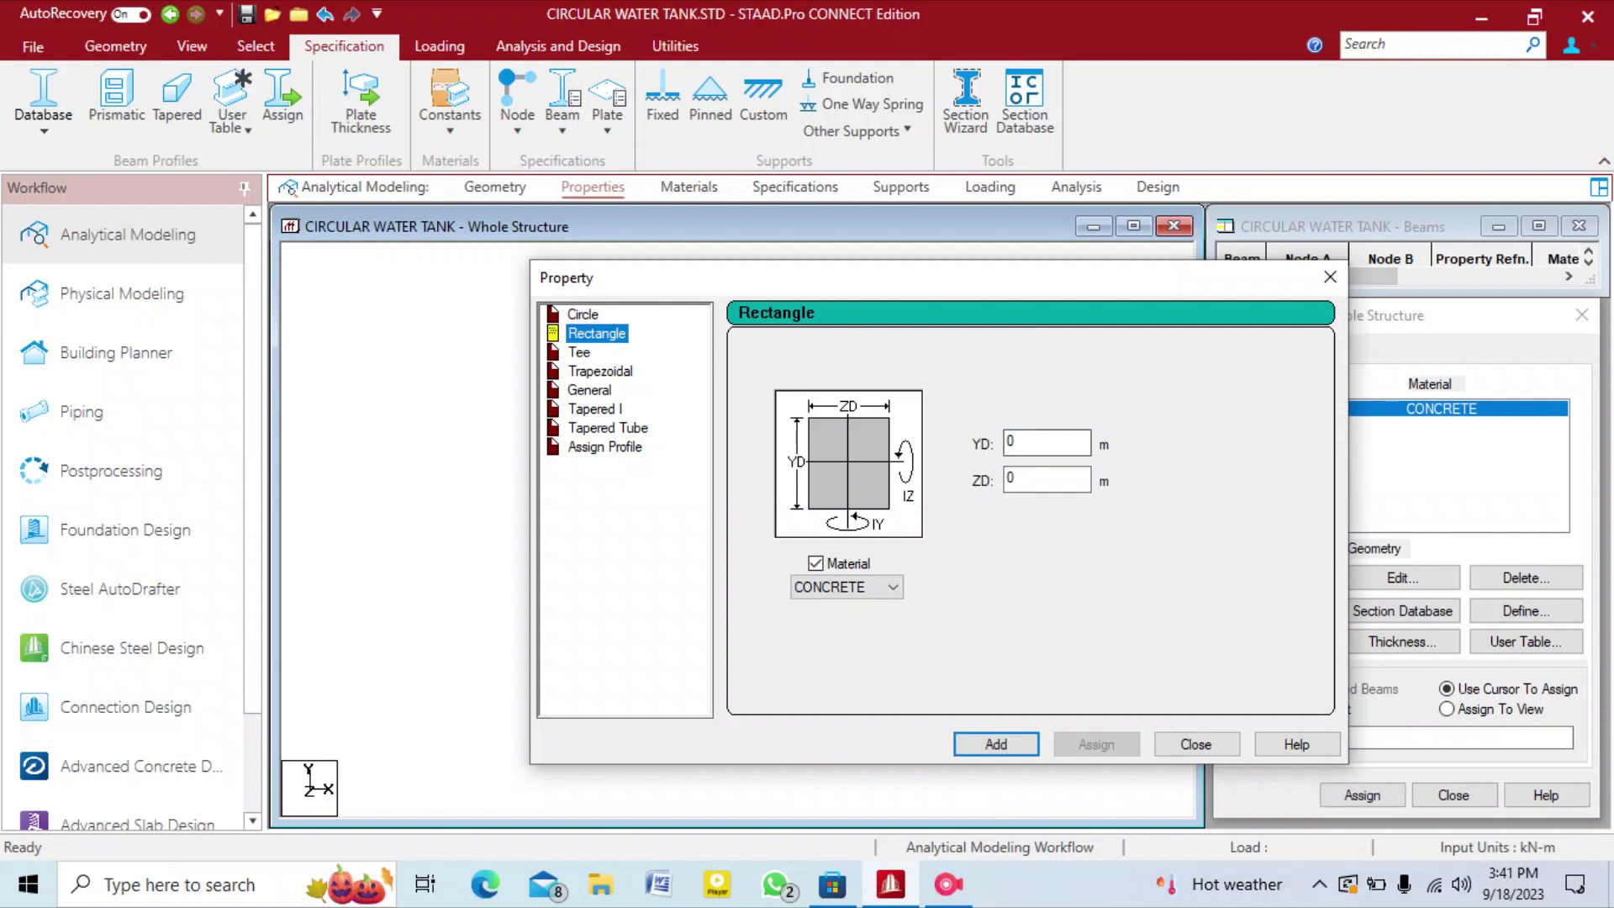
pyautogui.doubleClick(1013, 442)
pyautogui.write('0.')
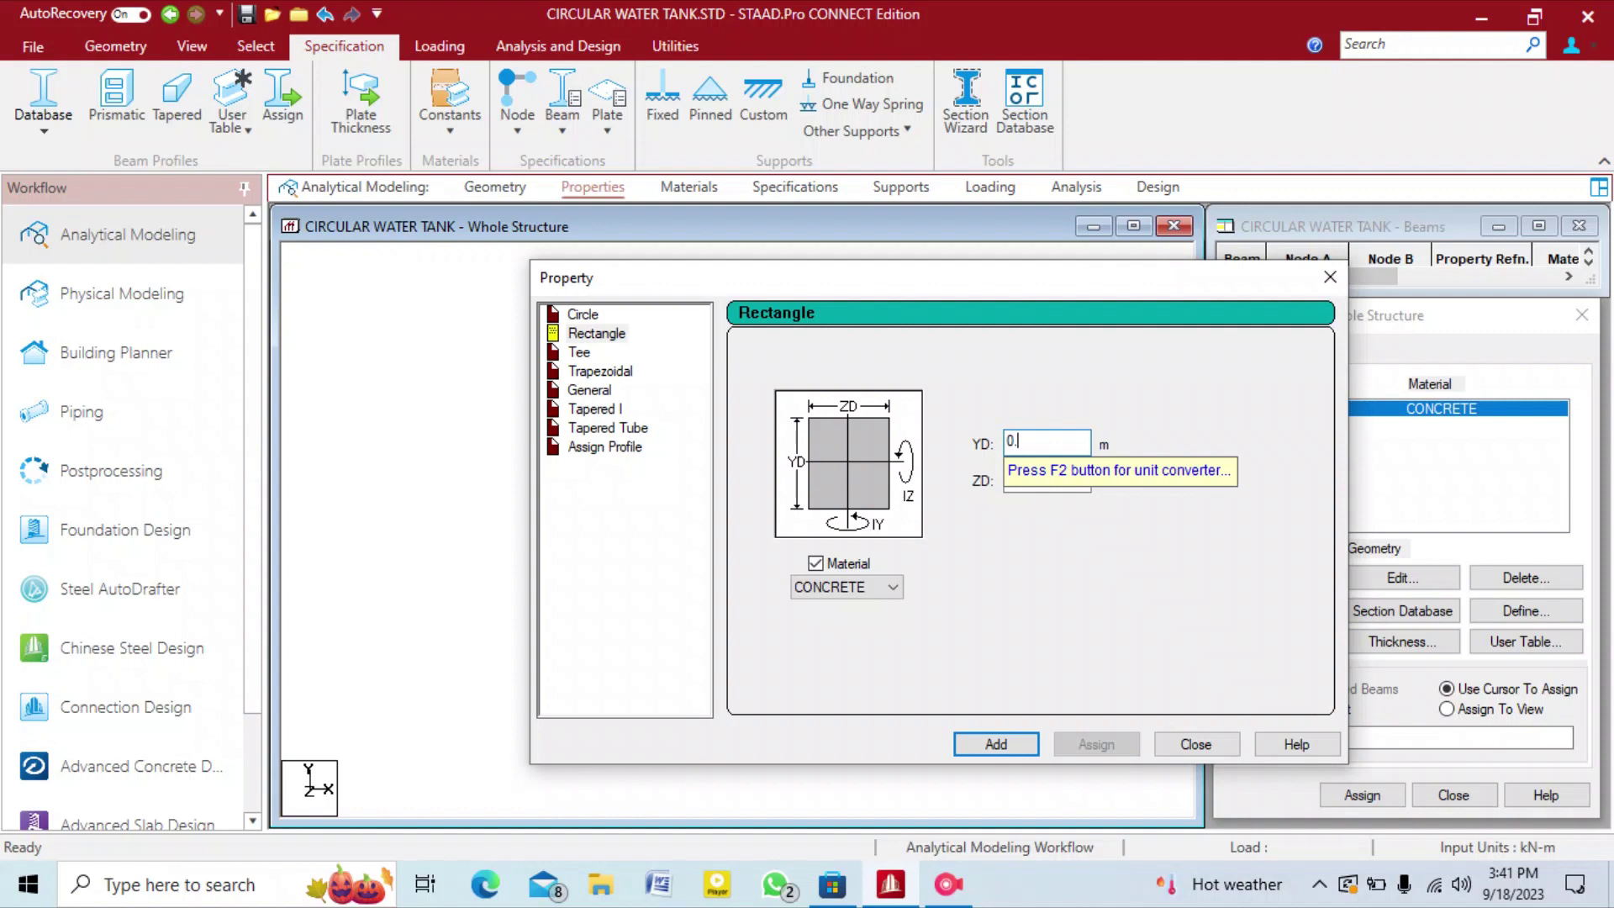
pyautogui.write('95')
pyautogui.press('Tab')
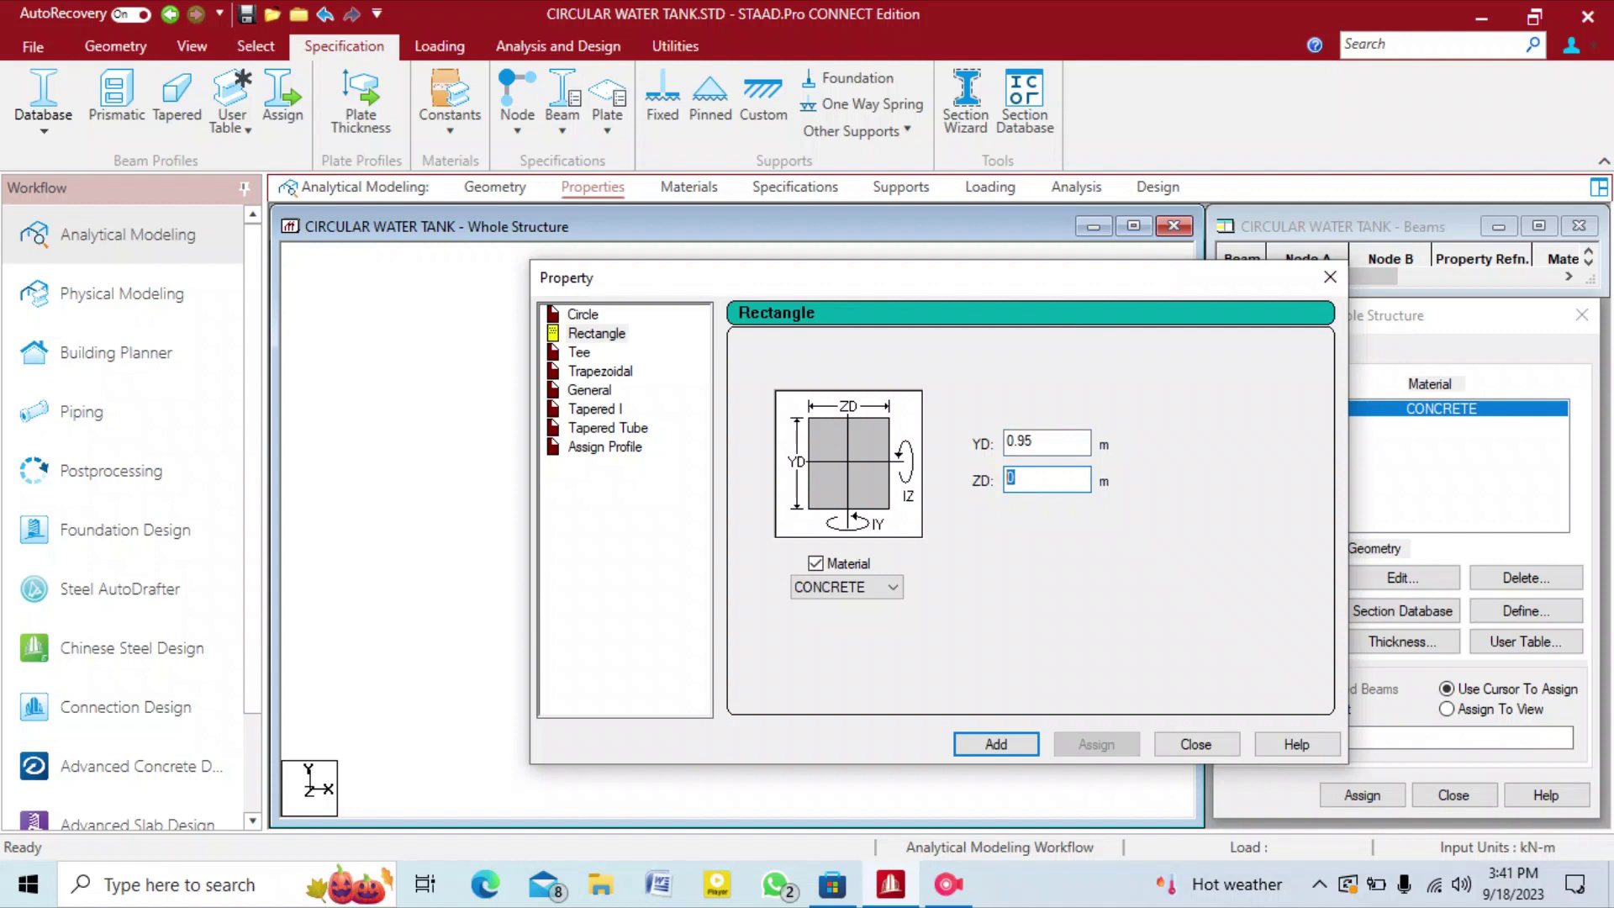
pyautogui.write('0')
pyautogui.write('75')
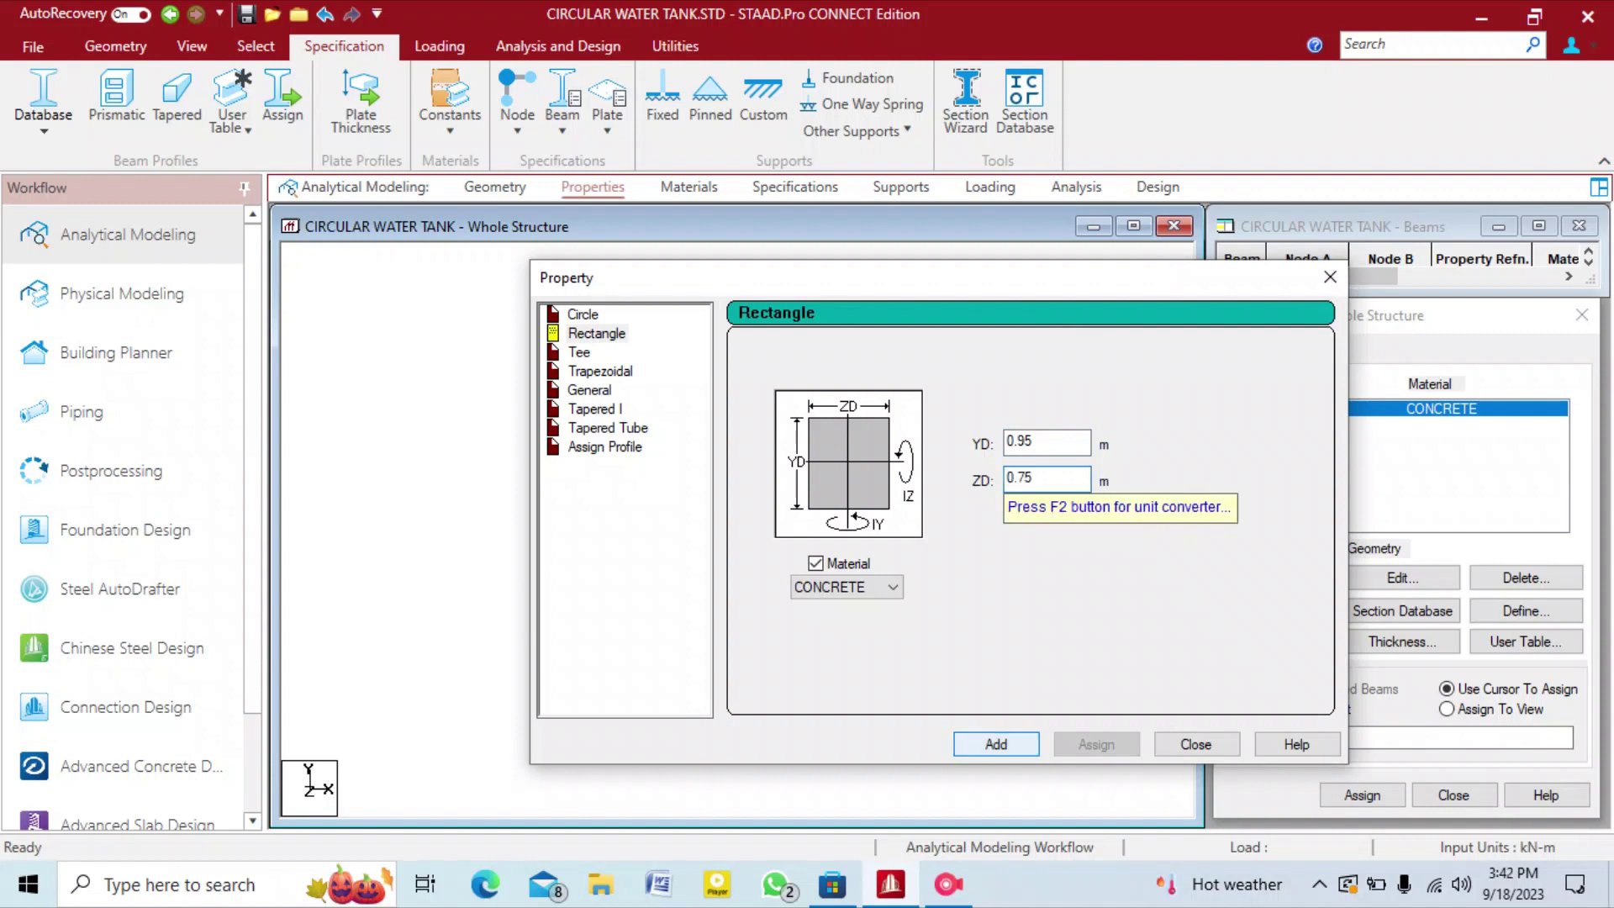
pyautogui.press('Return')
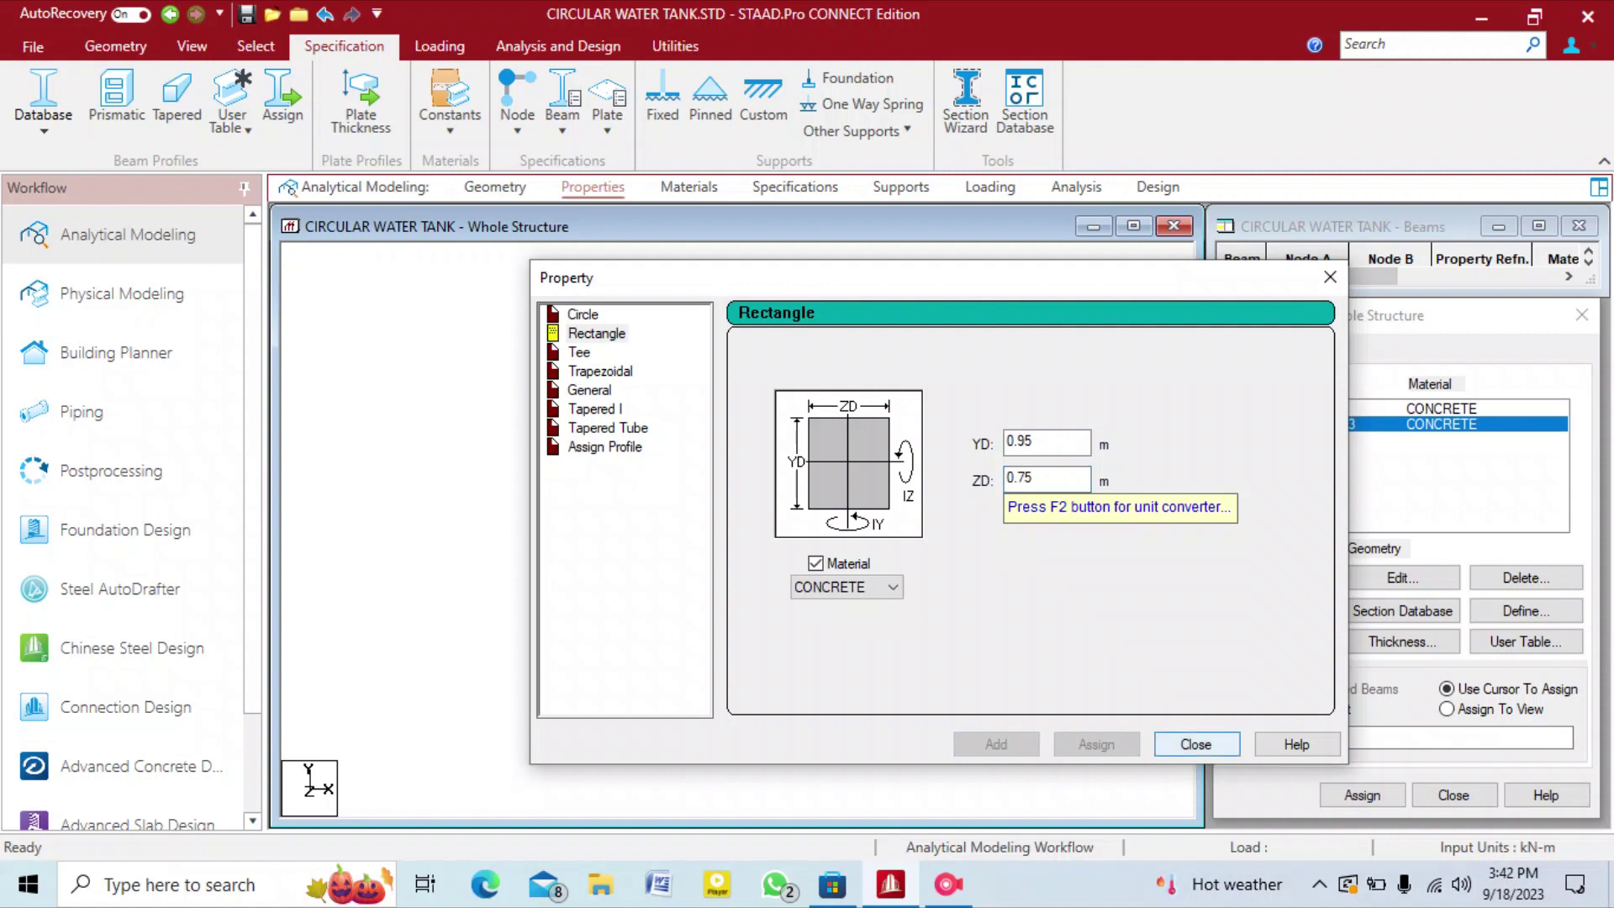
pyautogui.press('Return')
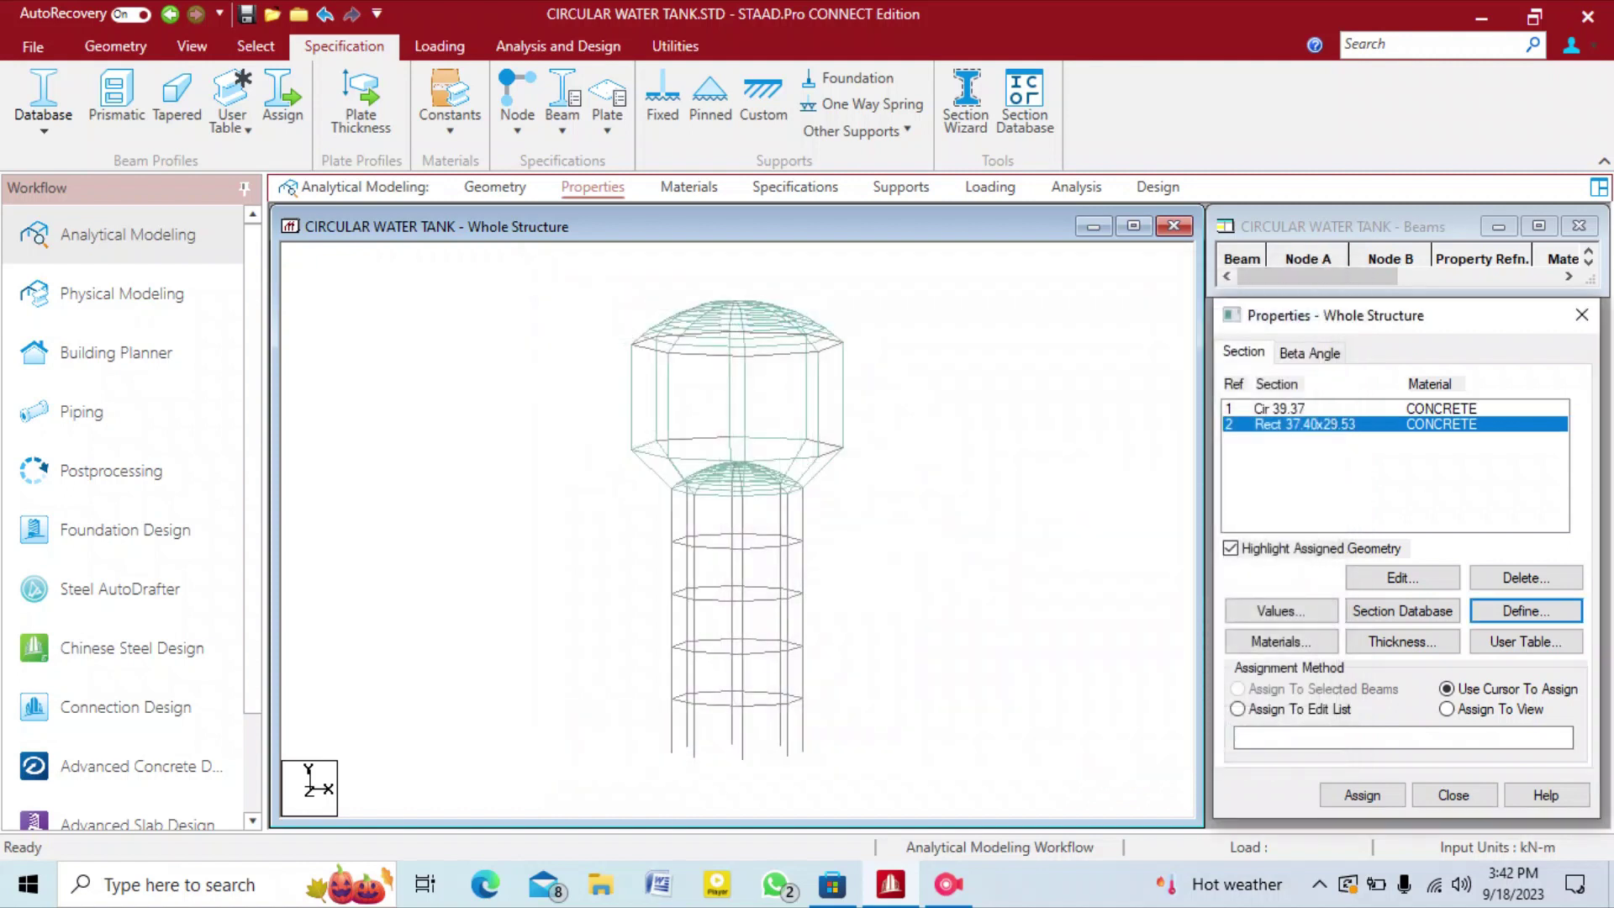
# Define a concrete plate thickness property of 0.200 m at all four nodes, and finish defining thicknesses.
pyautogui.click(1281, 410)
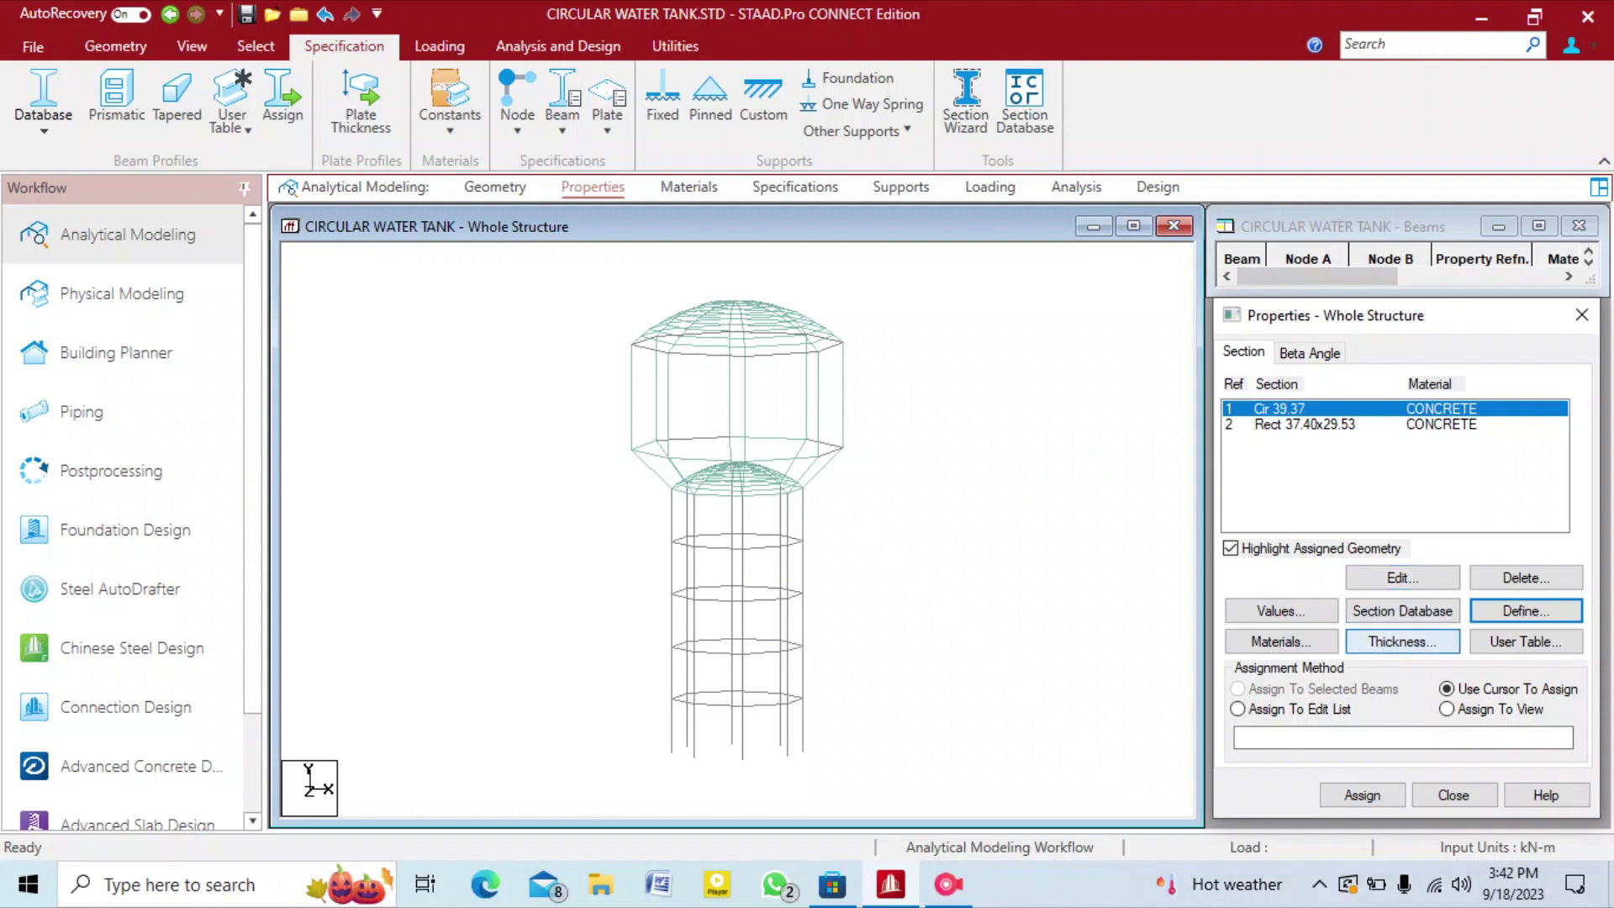
pyautogui.click(1402, 642)
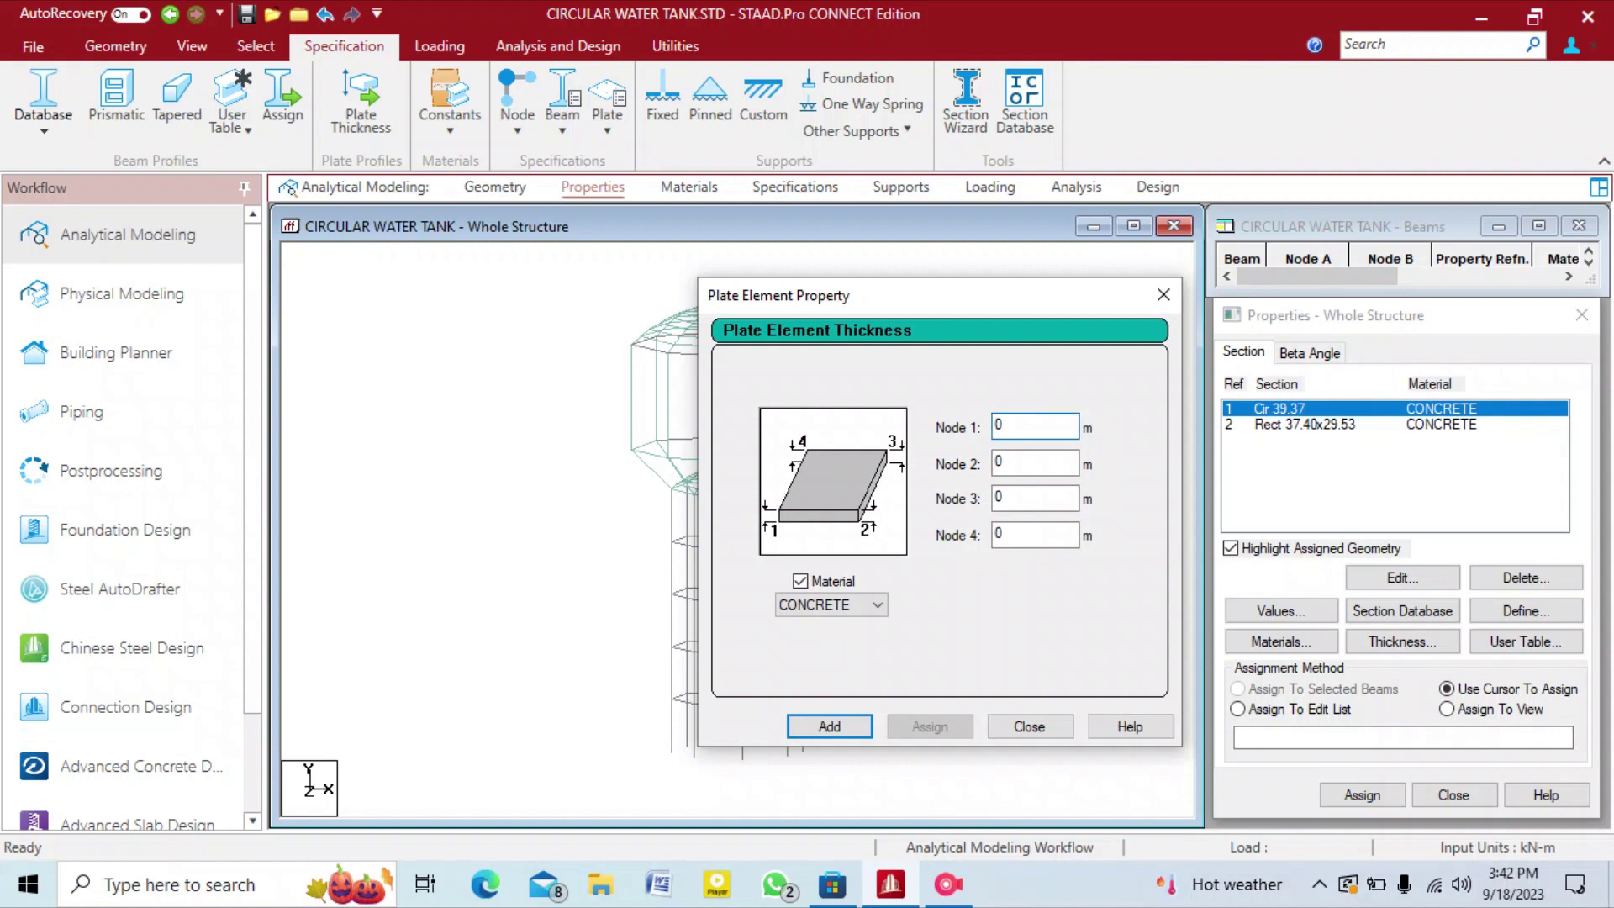
pyautogui.write('0.')
pyautogui.press('BackSpace')
pyautogui.press('BackSpace')
pyautogui.press('BackSpace')
pyautogui.write('0.200')
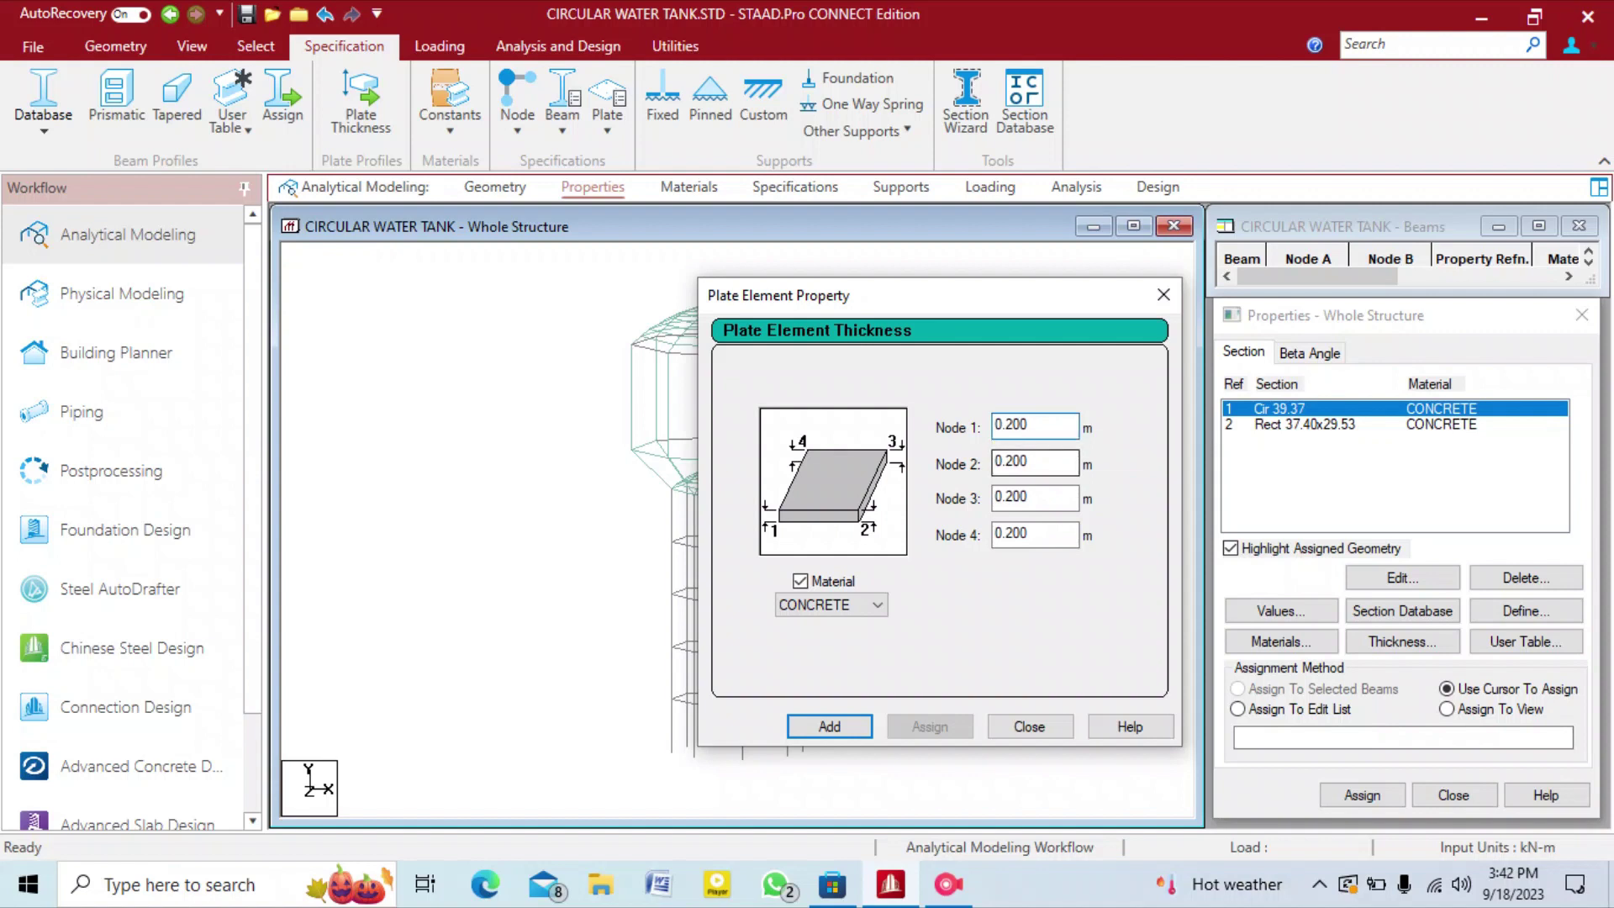
pyautogui.click(830, 726)
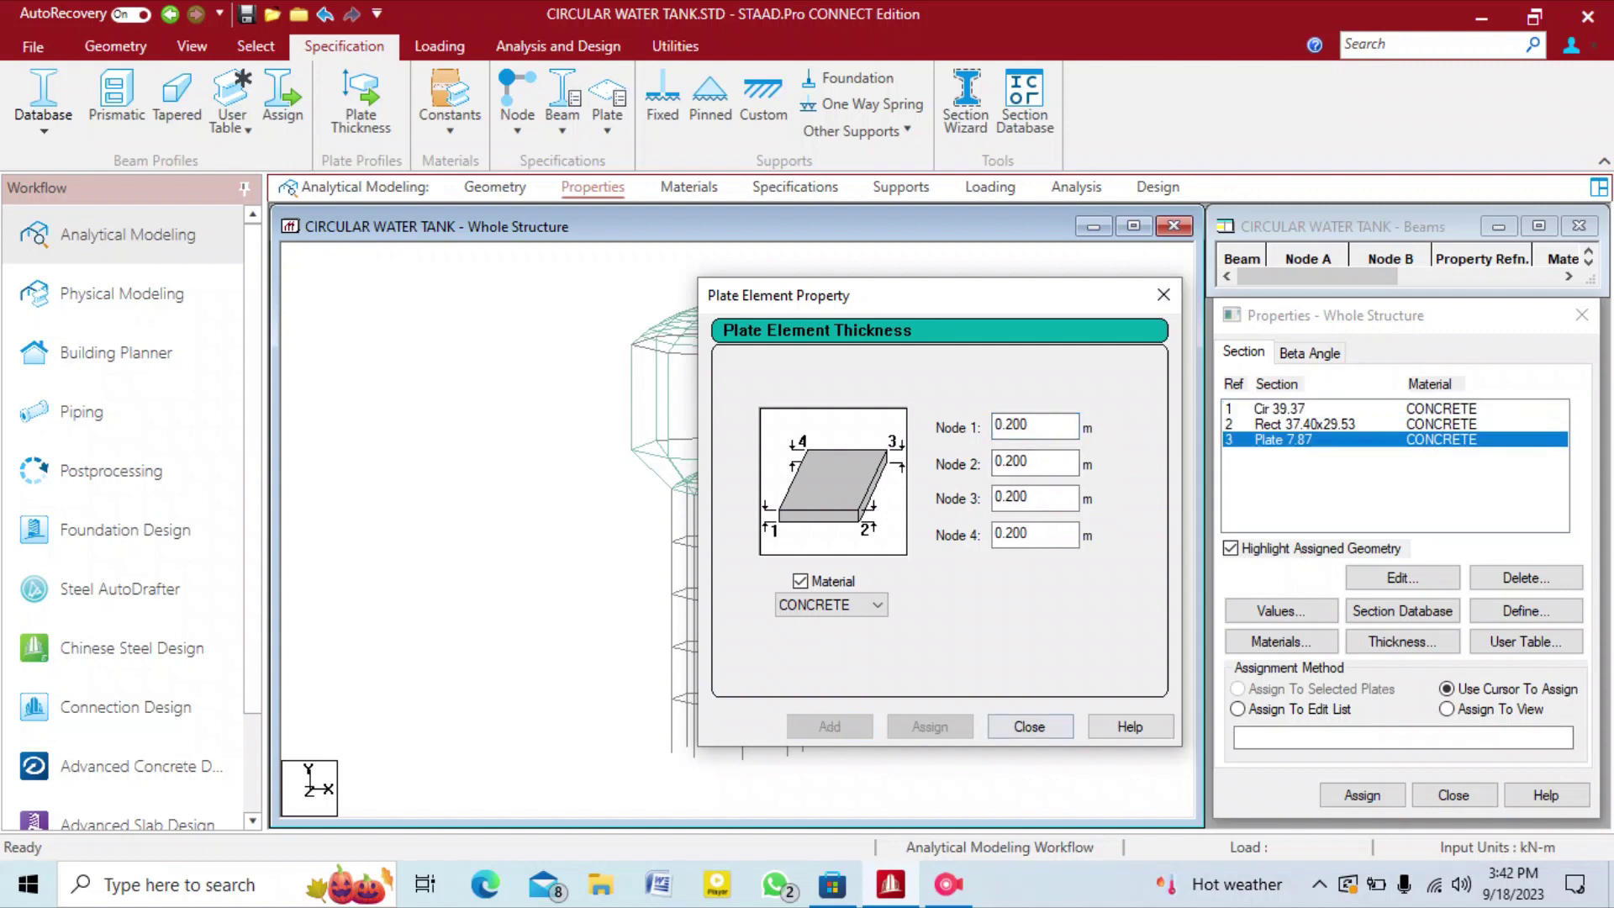
pyautogui.click(1029, 726)
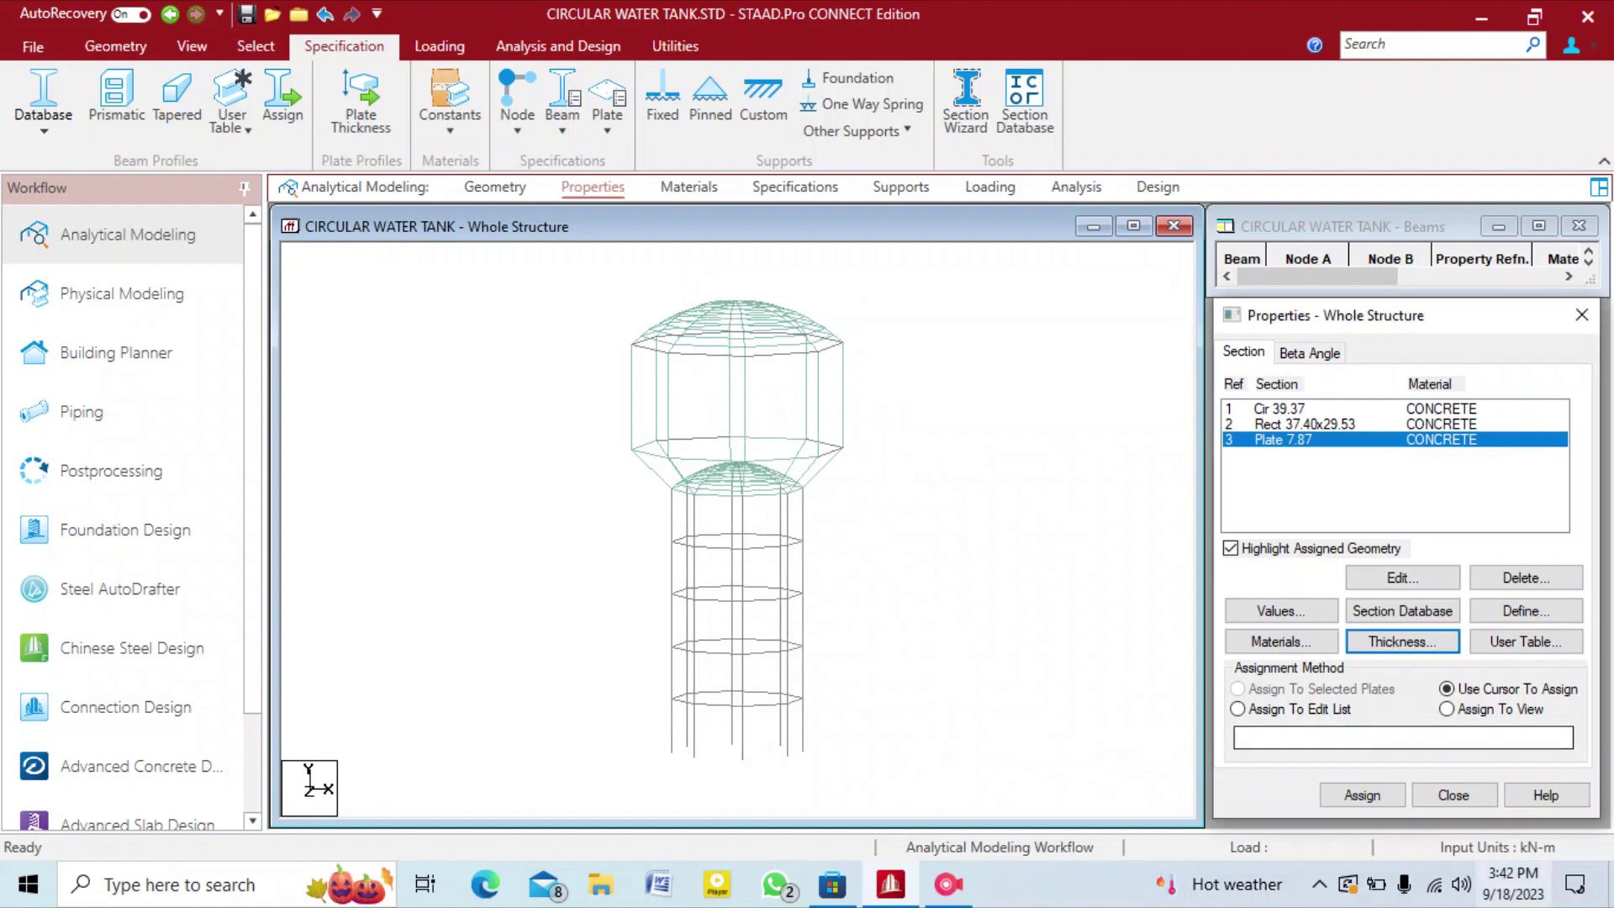
# Assign the 0.2 m plate thickness to all plates of the tank using the Assign To View method.
pyautogui.click(1447, 710)
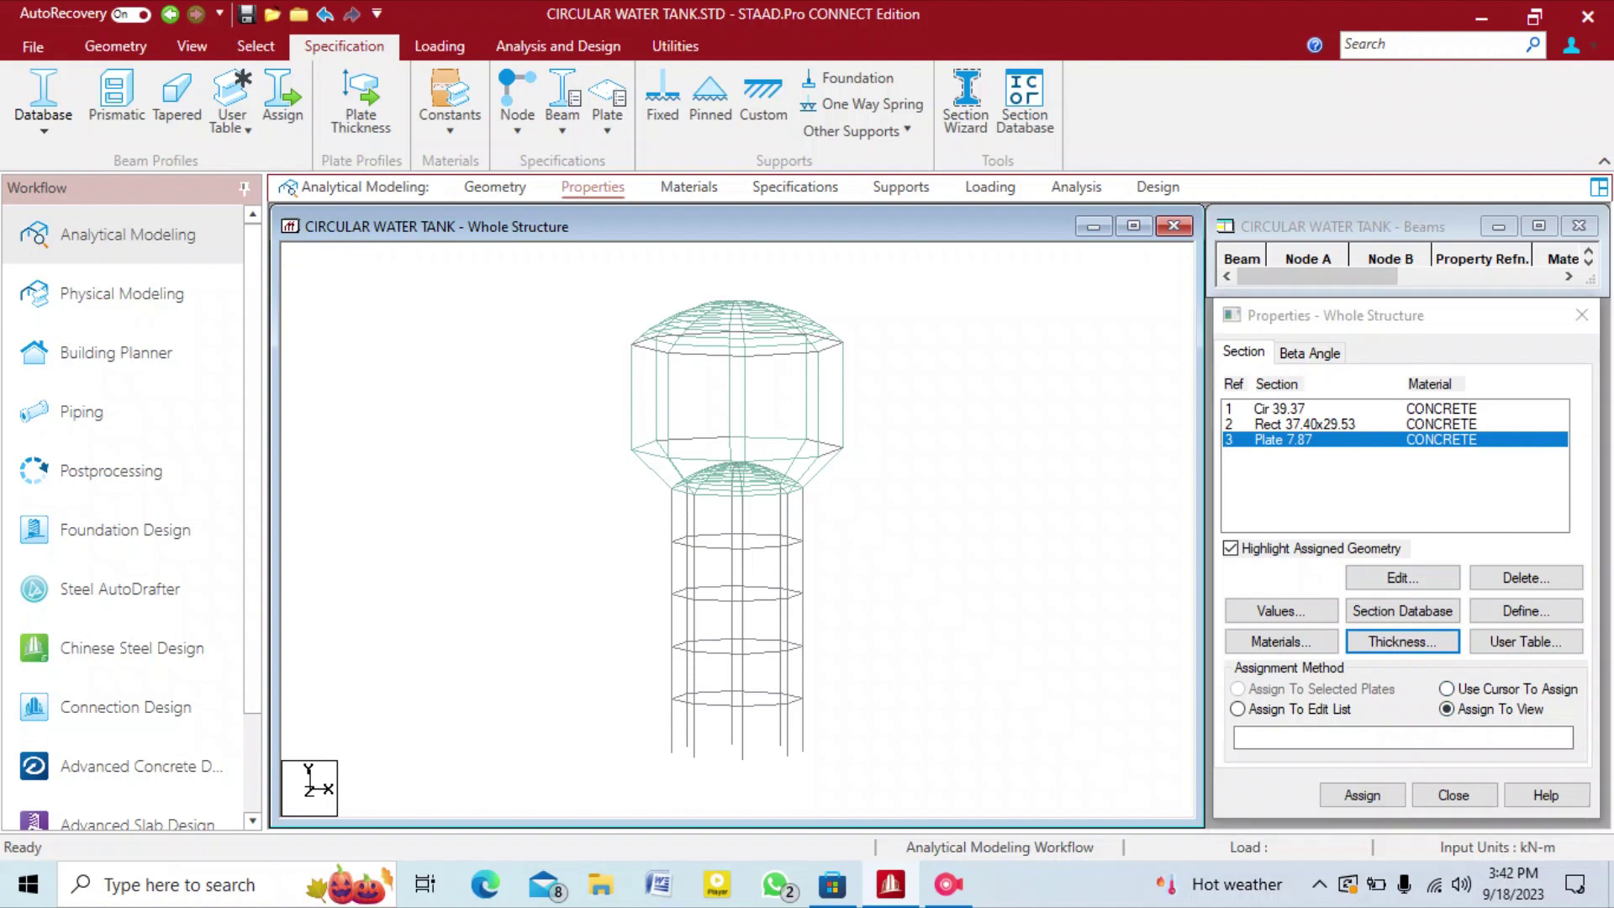
pyautogui.click(1403, 642)
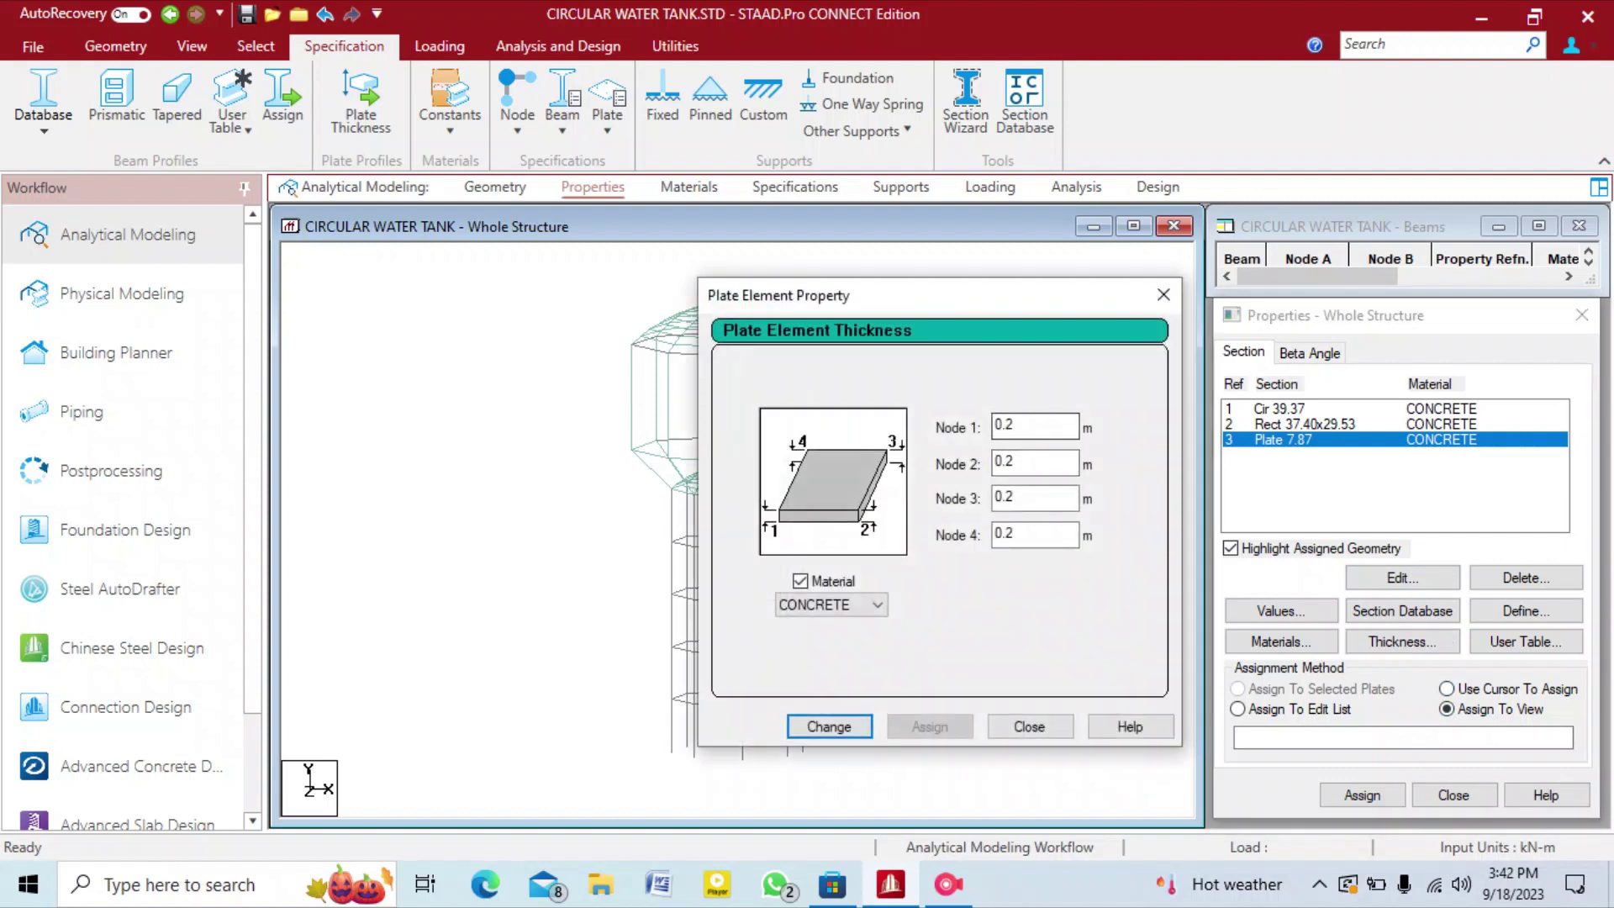
pyautogui.press('Return')
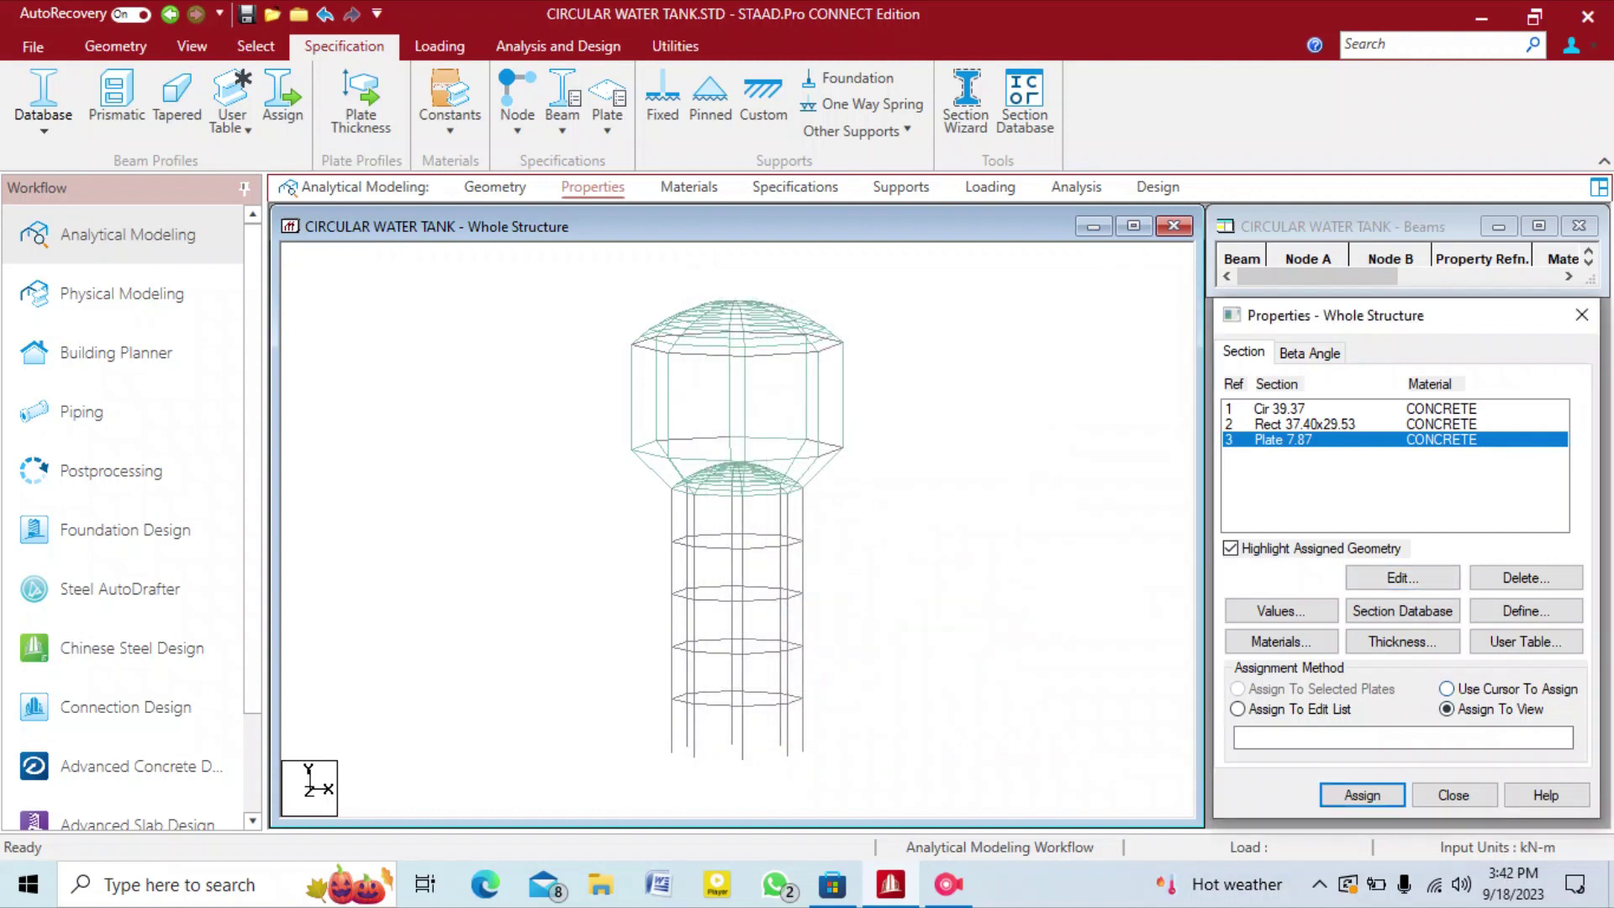
pyautogui.press('Return')
pyautogui.press('Return')
pyautogui.moveTo(739, 538)
pyautogui.mouseDown(button='middle')
pyautogui.moveTo(757, 517)
pyautogui.moveTo(739, 509)
pyautogui.moveTo(728, 542)
pyautogui.mouseUp(button='middle')
pyautogui.press('Right')
pyautogui.press('Right')
pyautogui.press('Right')
pyautogui.press('Right')
pyautogui.press('Right')
# Select the geometry parallel to XZ between Y 0 and 50 m and assign the rectangular concrete section to those ring beams.
pyautogui.click(1305, 425)
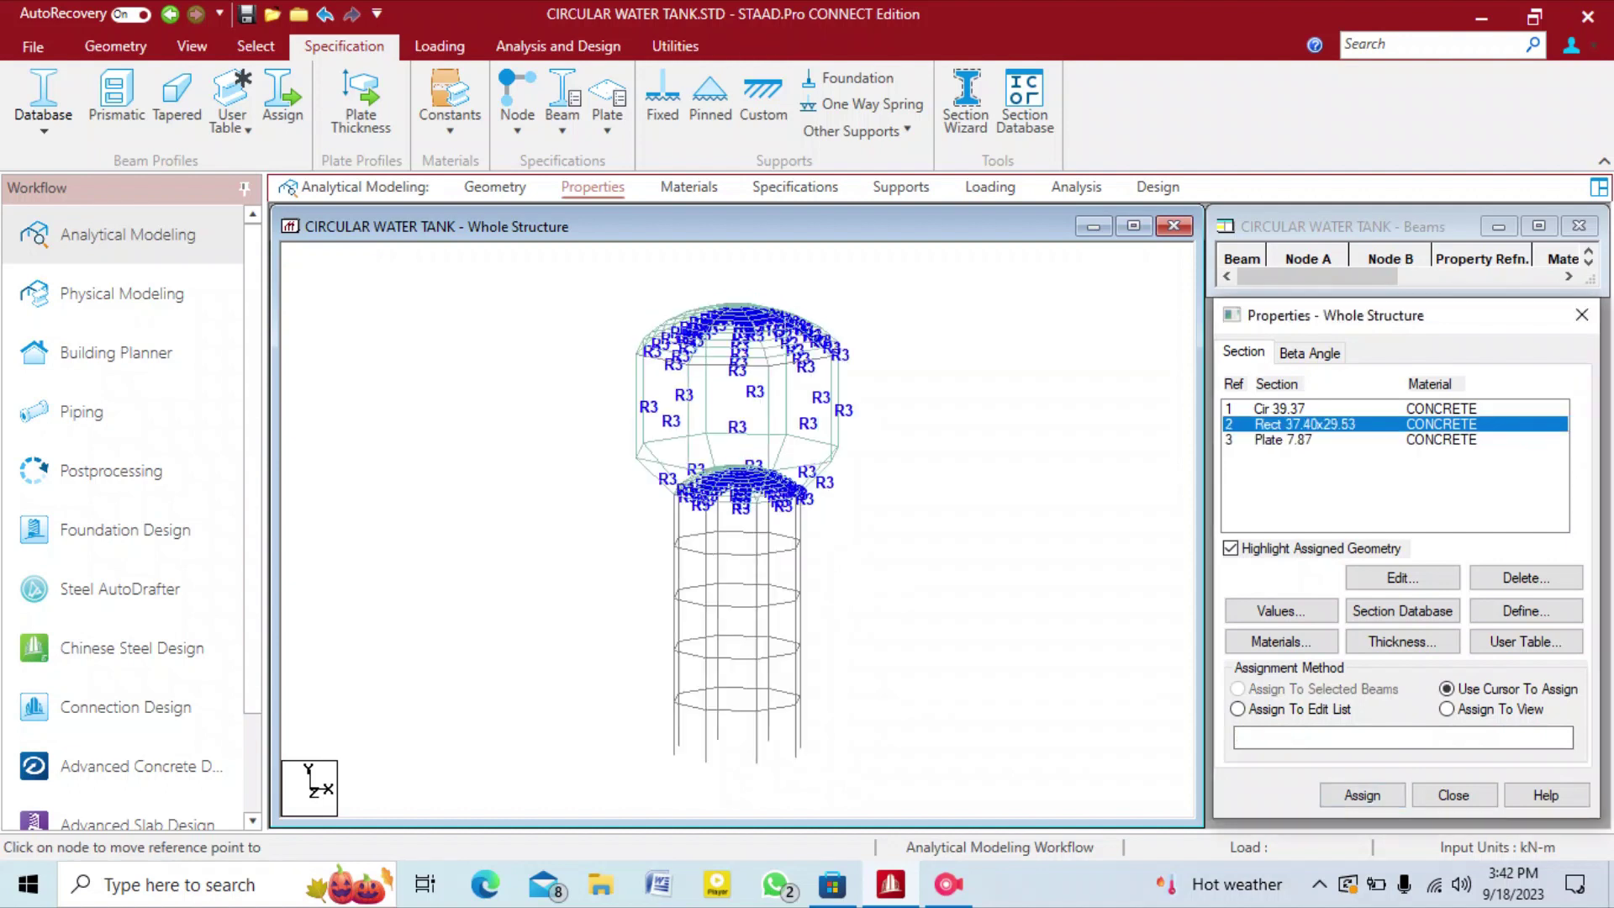
pyautogui.doubleClick(1305, 424)
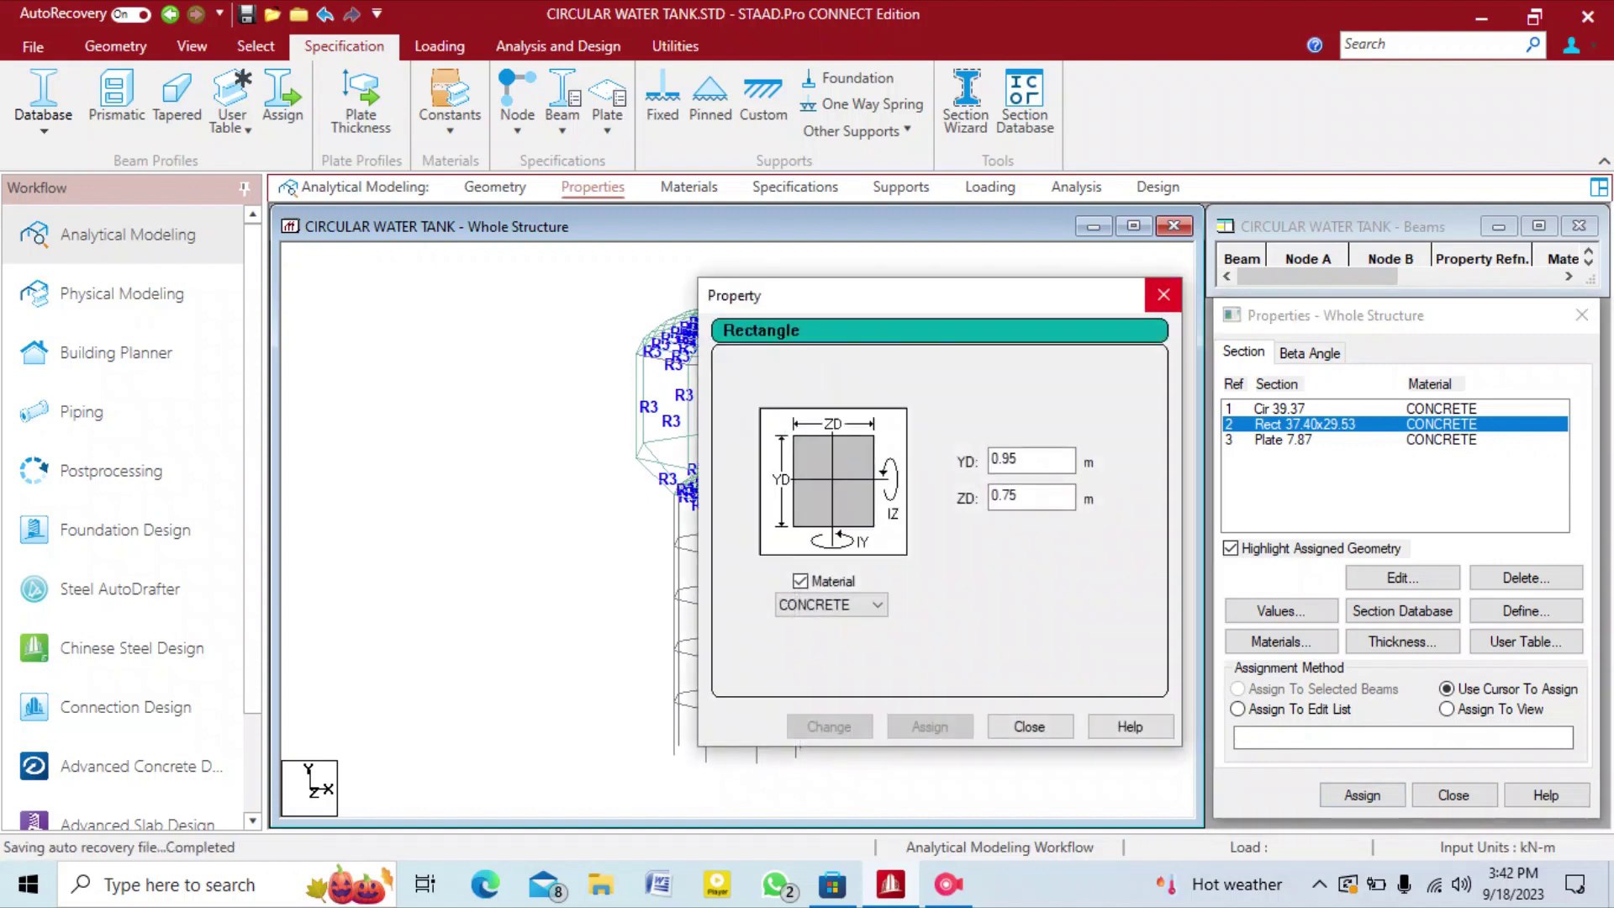
pyautogui.click(1164, 295)
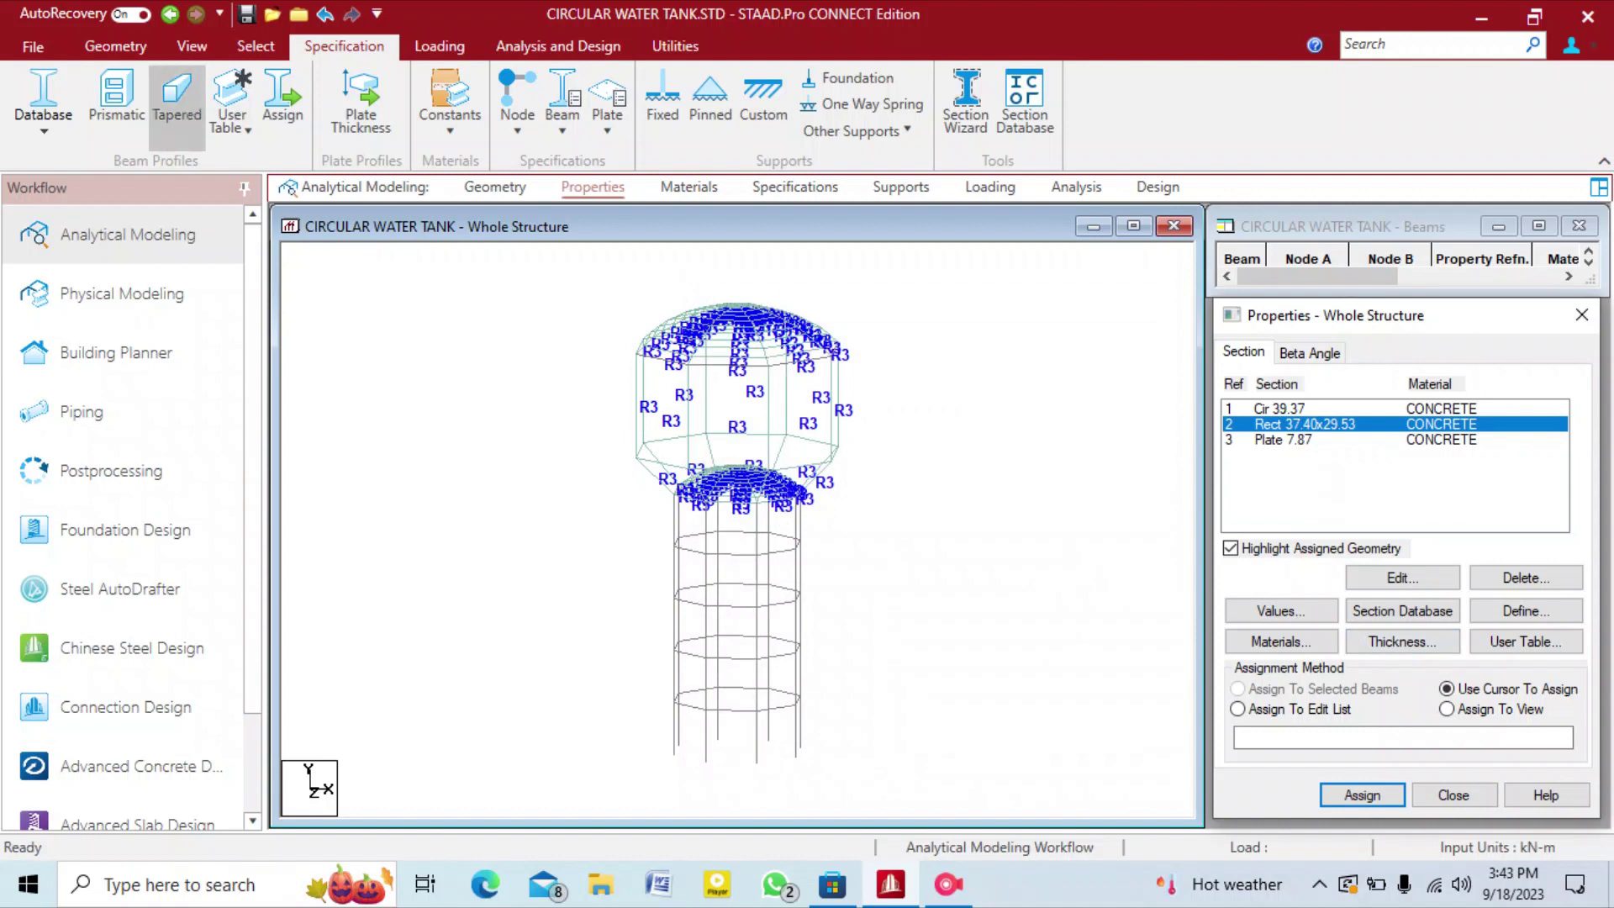
pyautogui.click(255, 45)
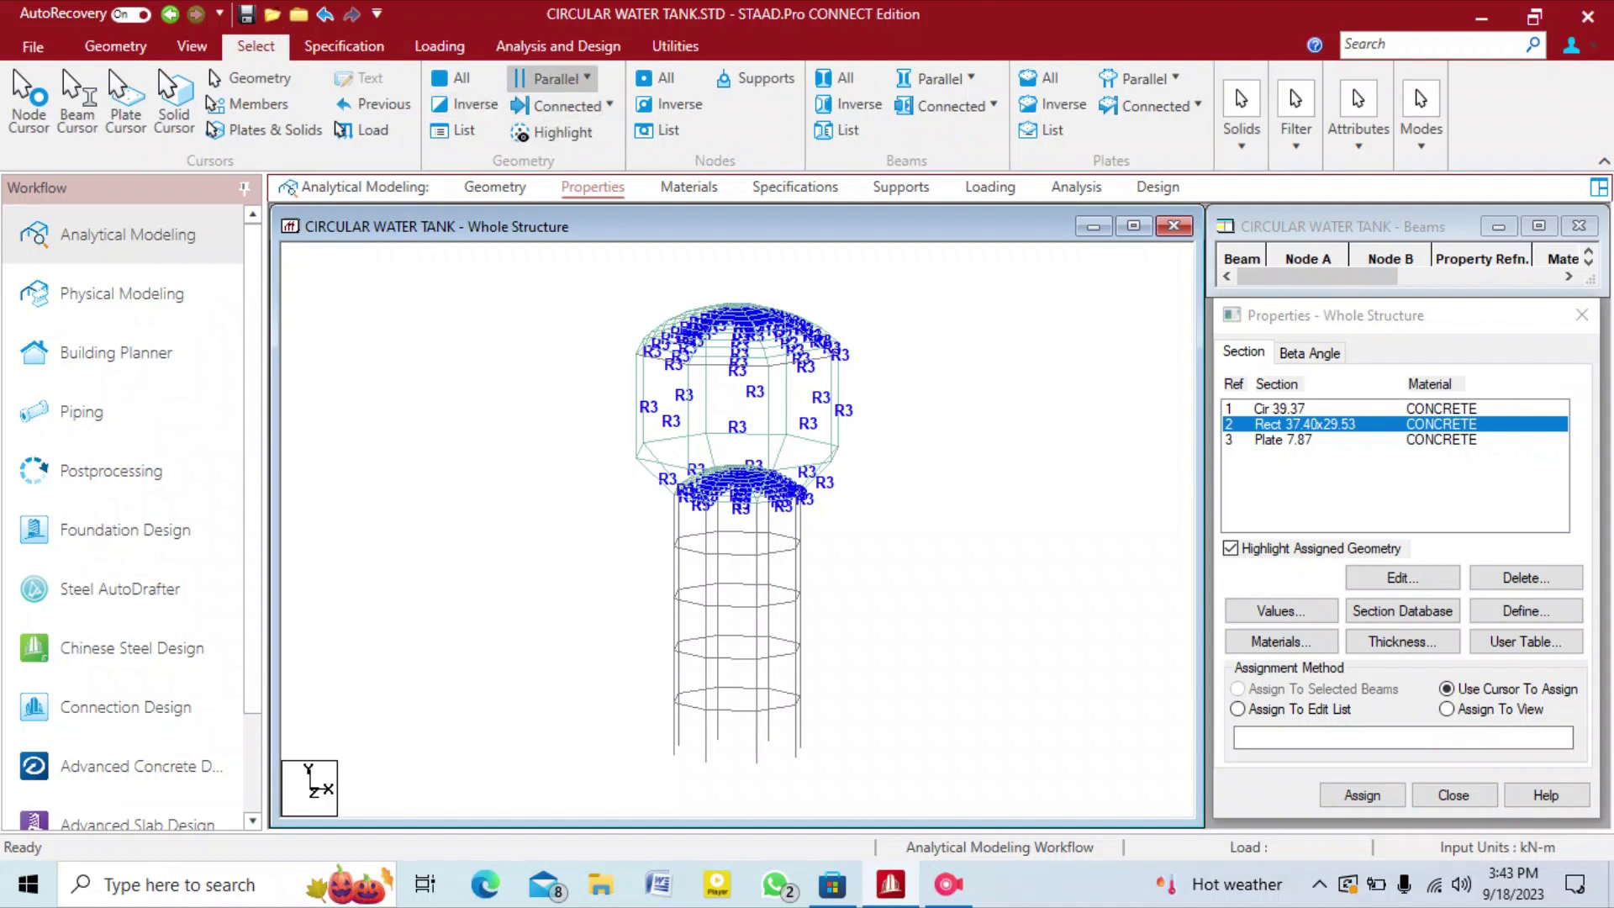
pyautogui.click(555, 78)
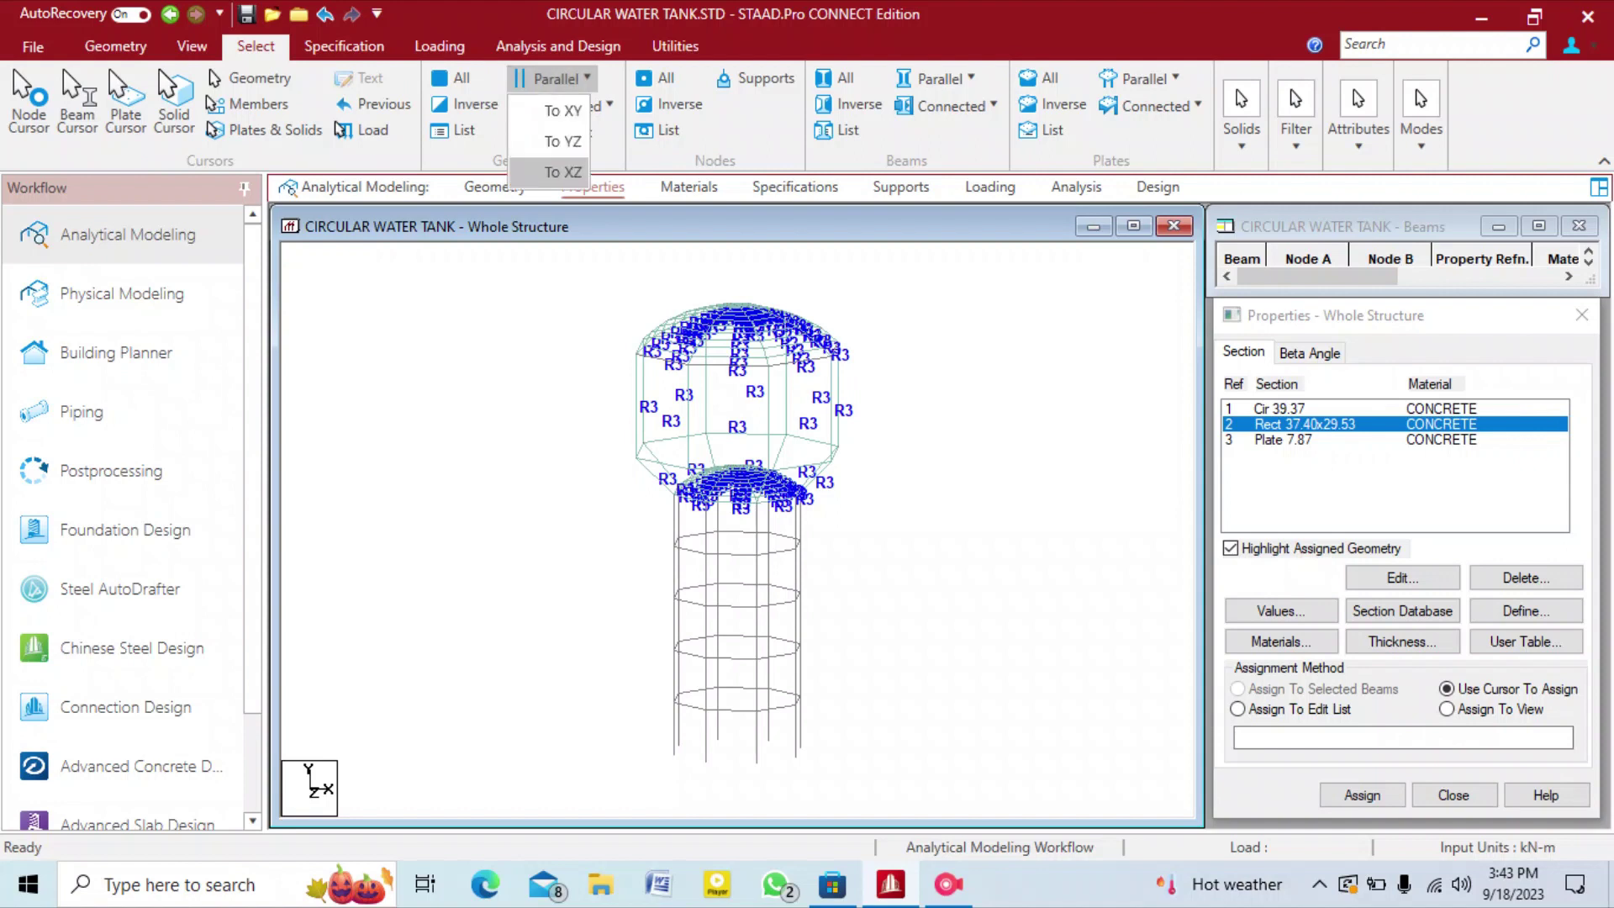
pyautogui.click(563, 171)
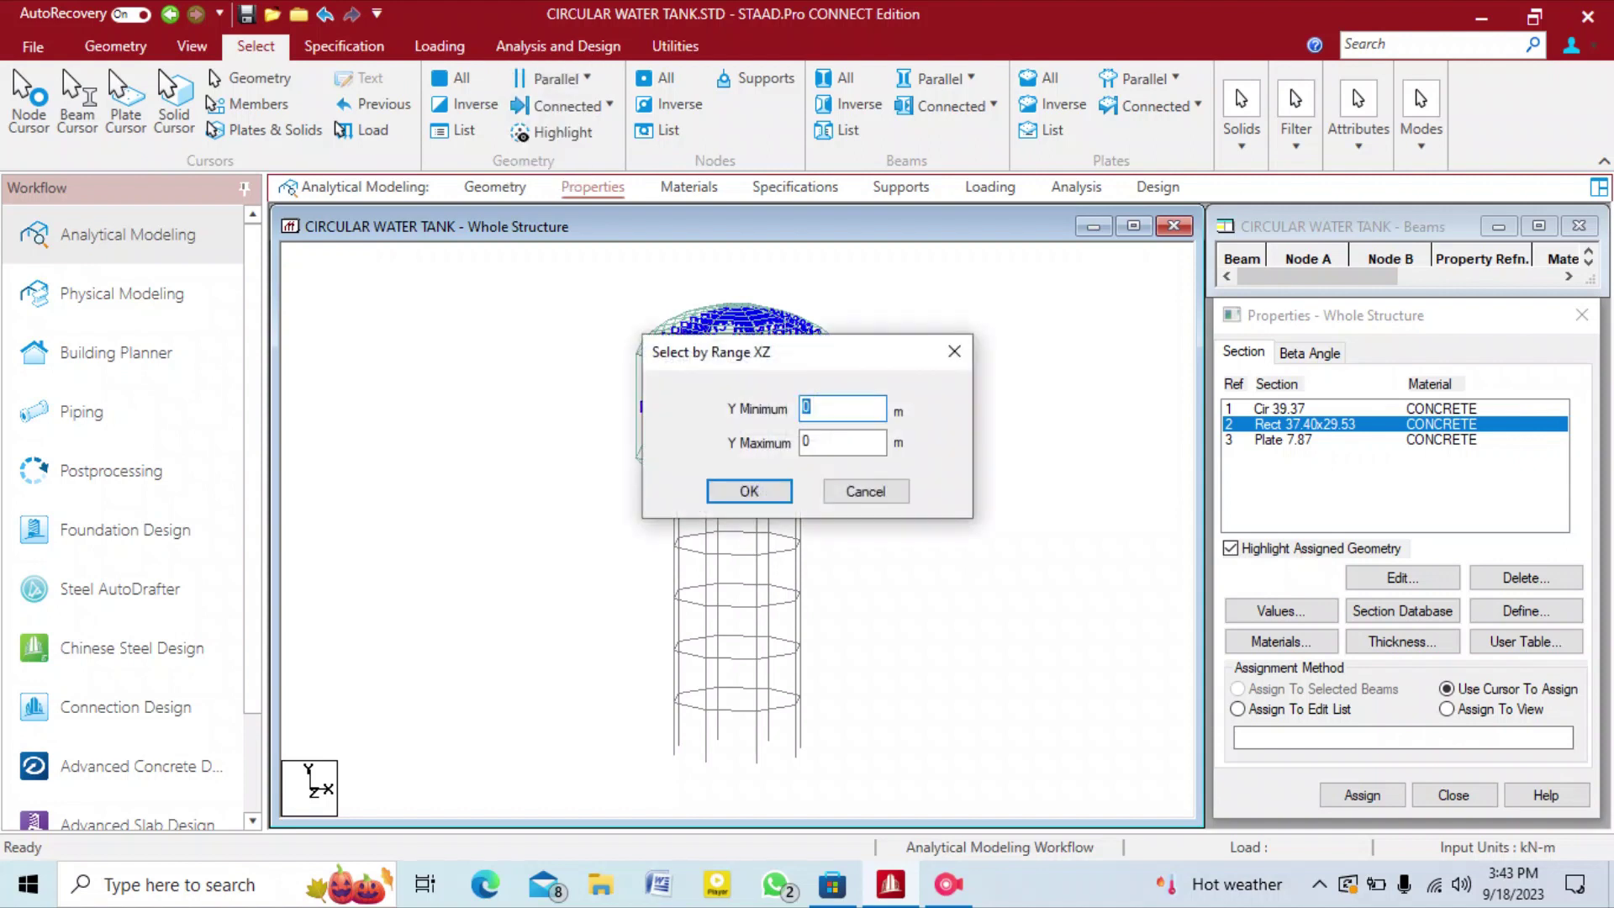
pyautogui.moveTo(855, 355); pyautogui.dragTo(1127, 258)
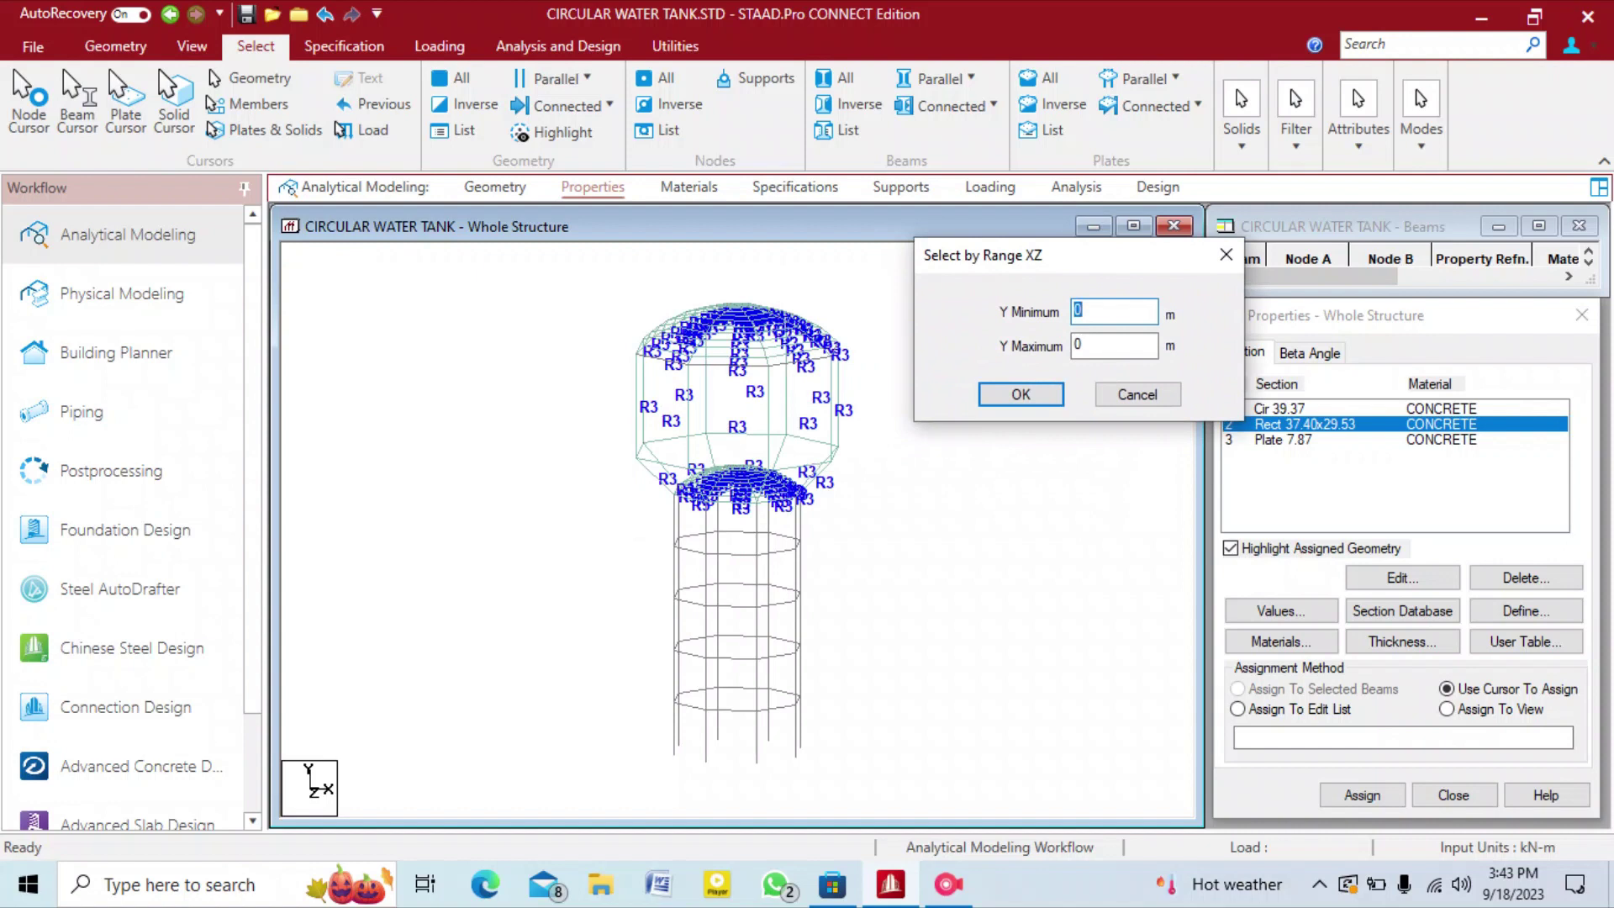
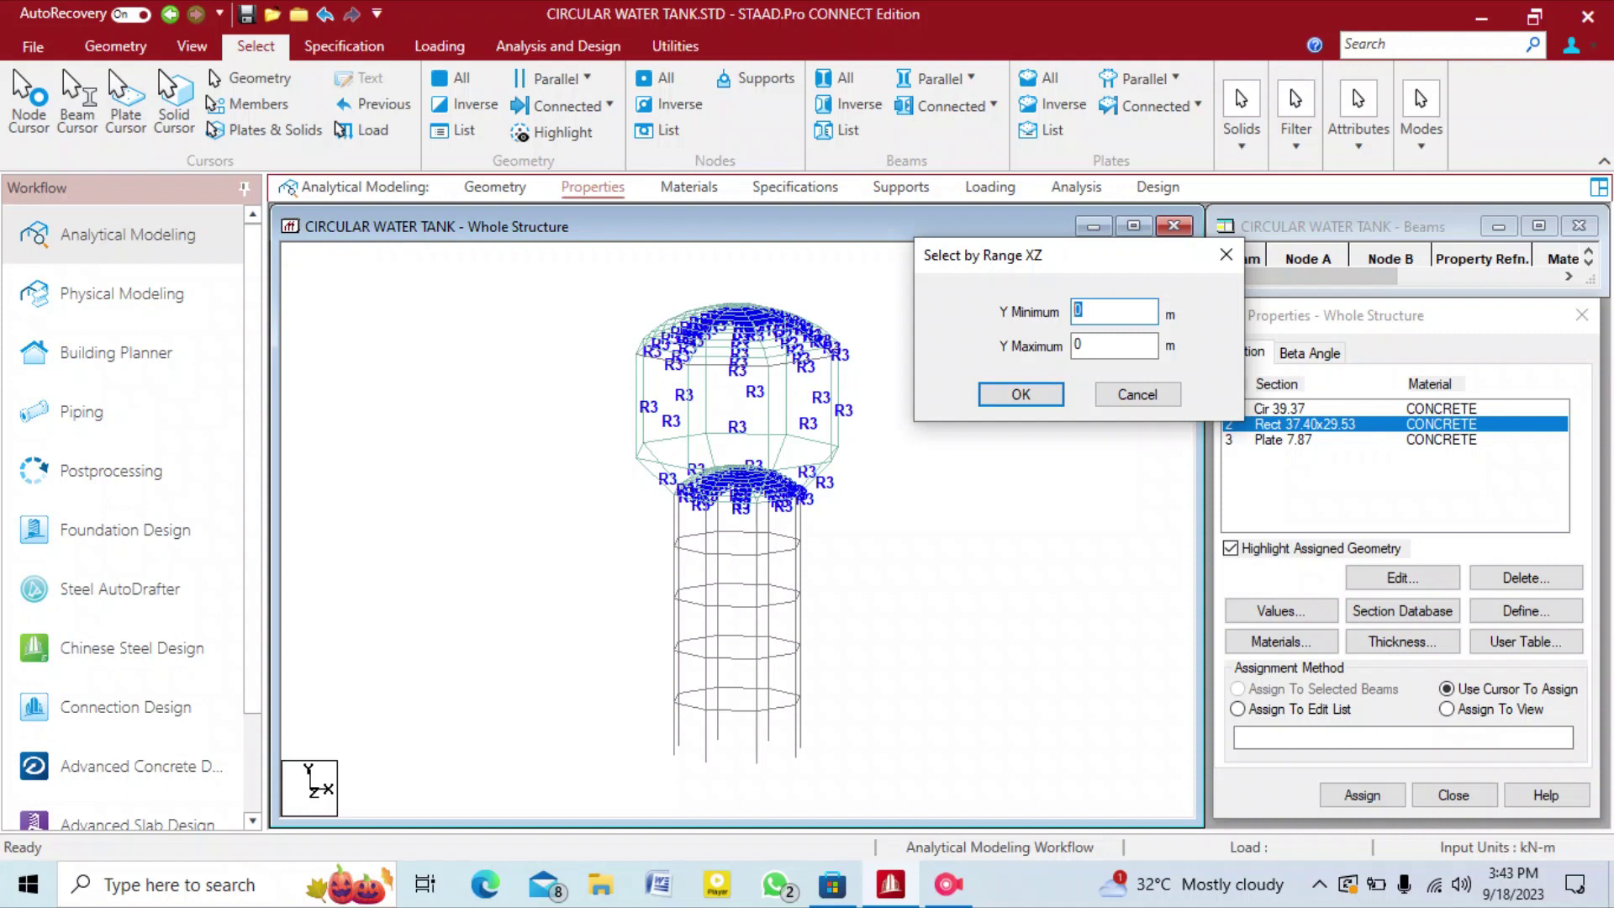
pyautogui.press('Tab')
pyautogui.write('50')
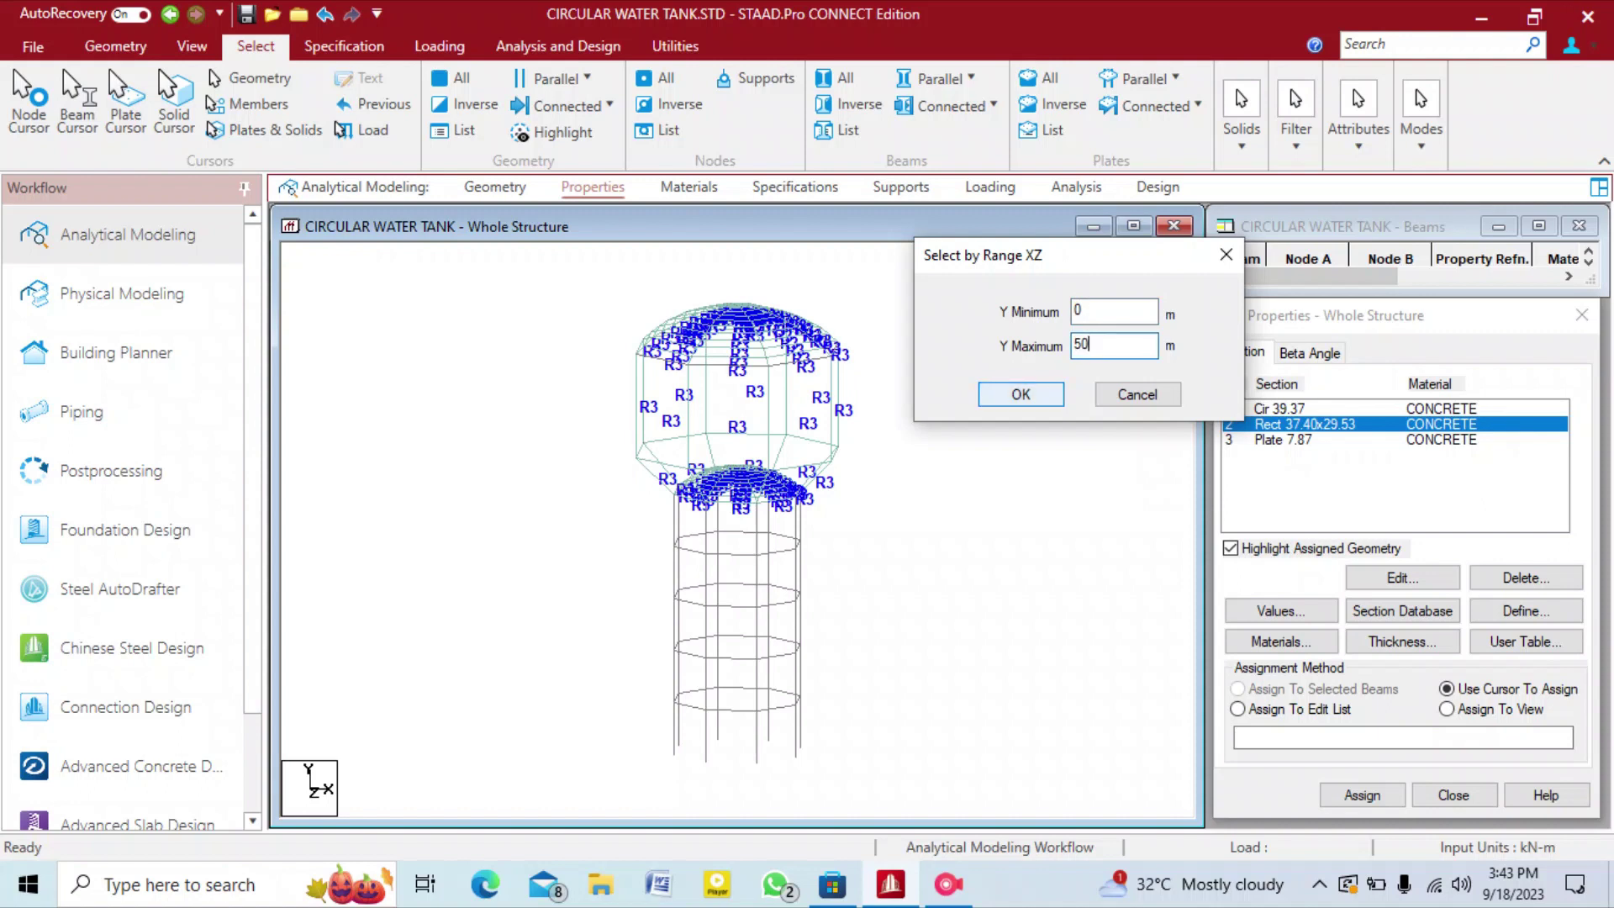
pyautogui.press('Return')
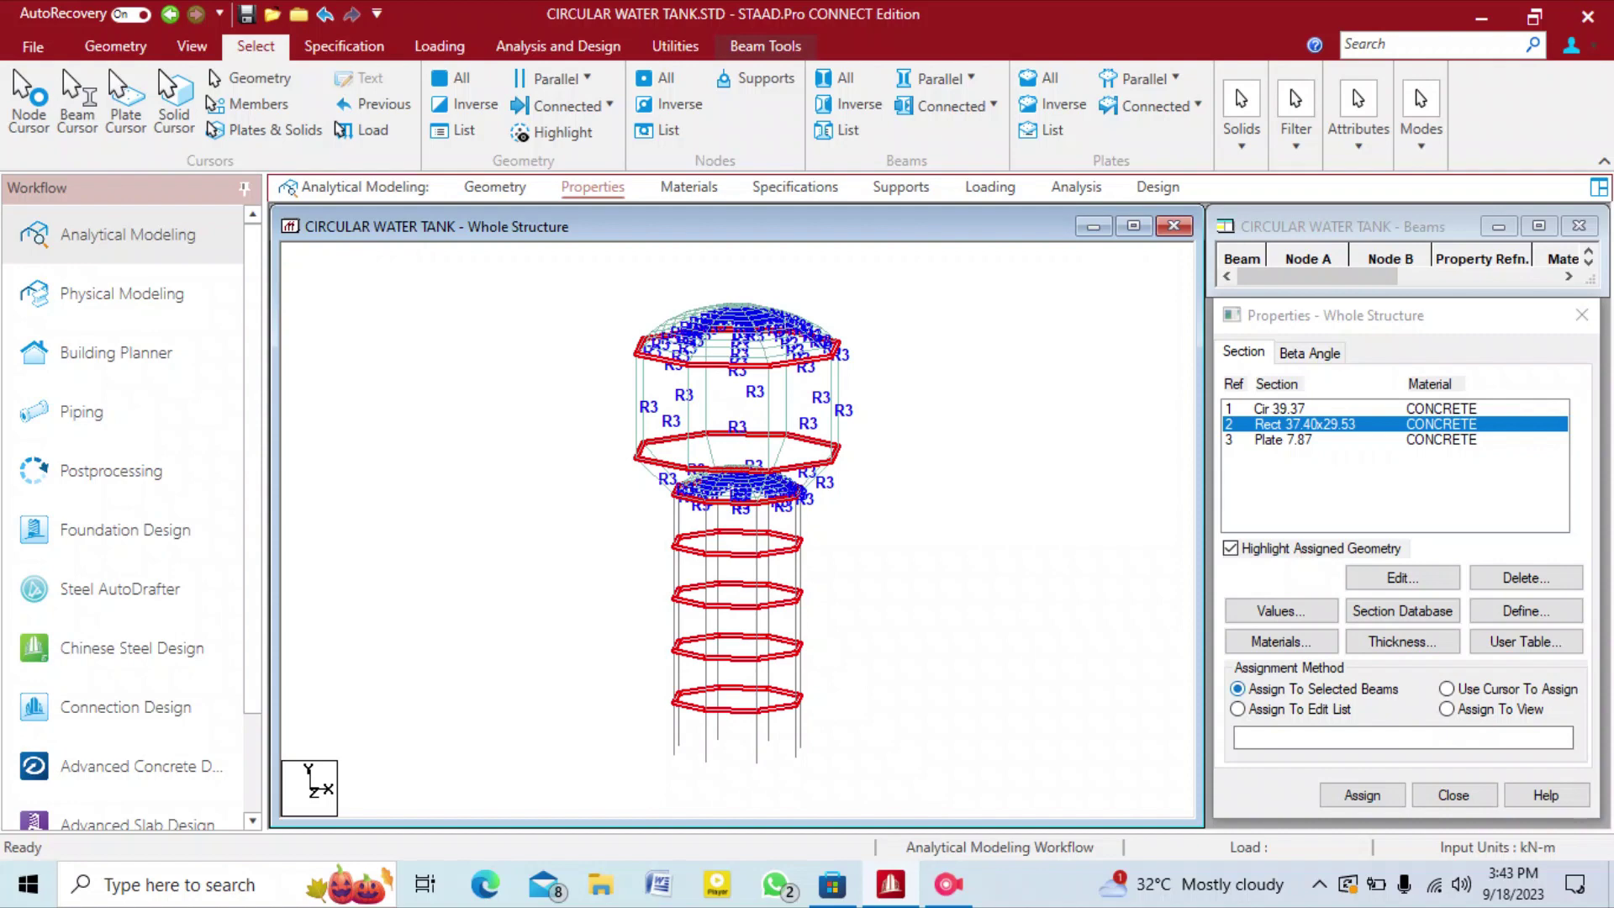
pyautogui.click(1362, 795)
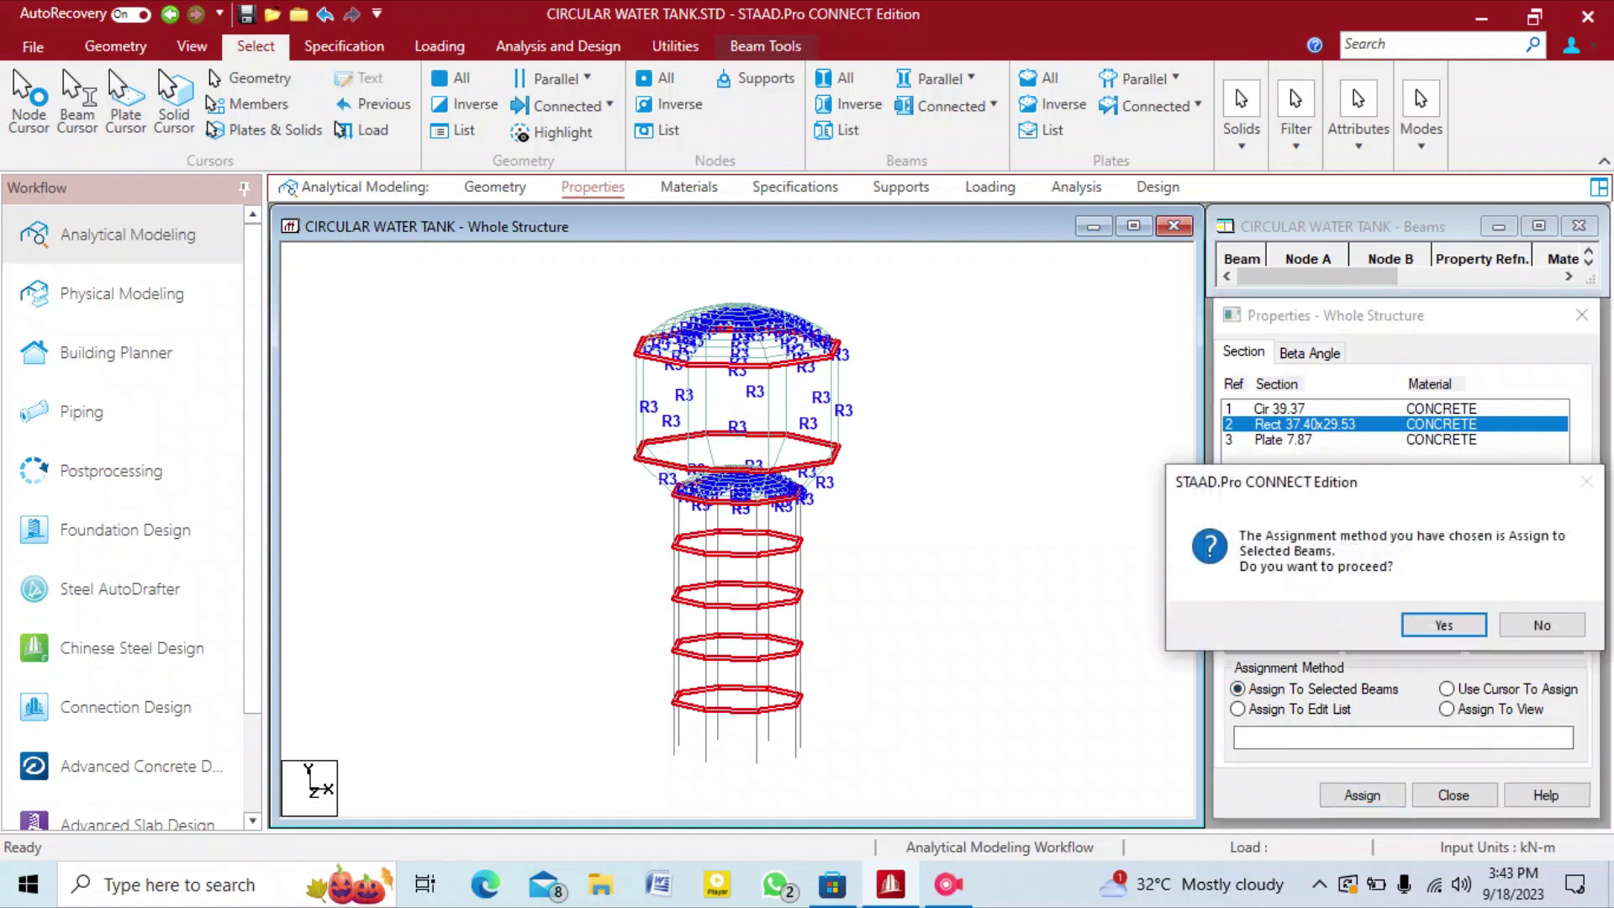
pyautogui.press('Return')
pyautogui.click(975, 538)
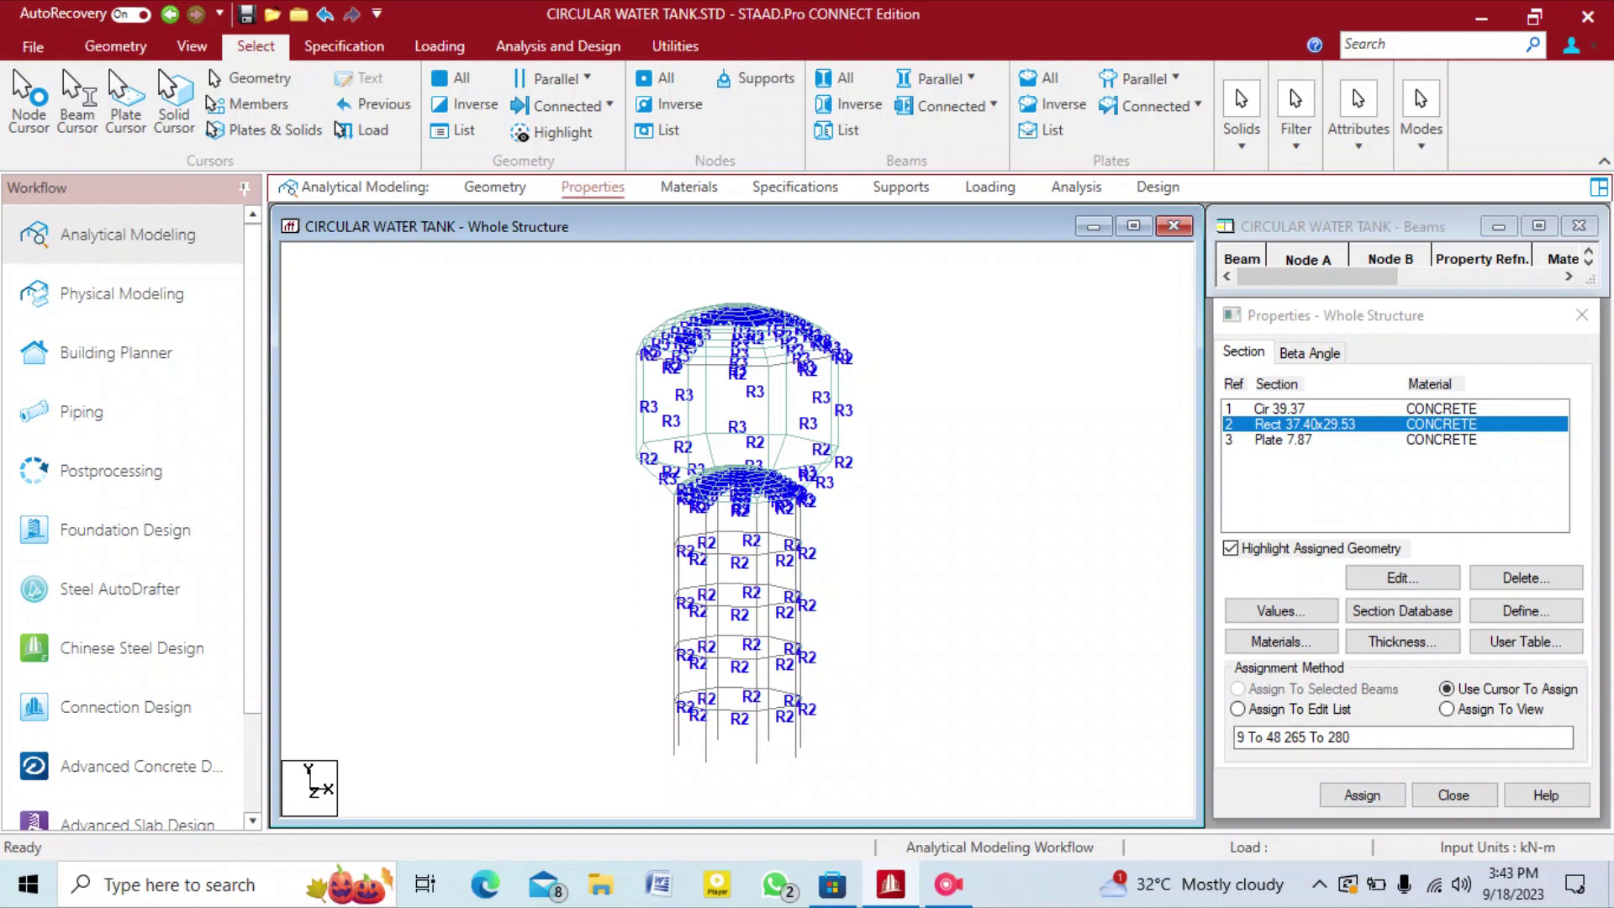
# Select all beams parallel to Y and assign the circular concrete section to these columns.
pyautogui.click(1281, 409)
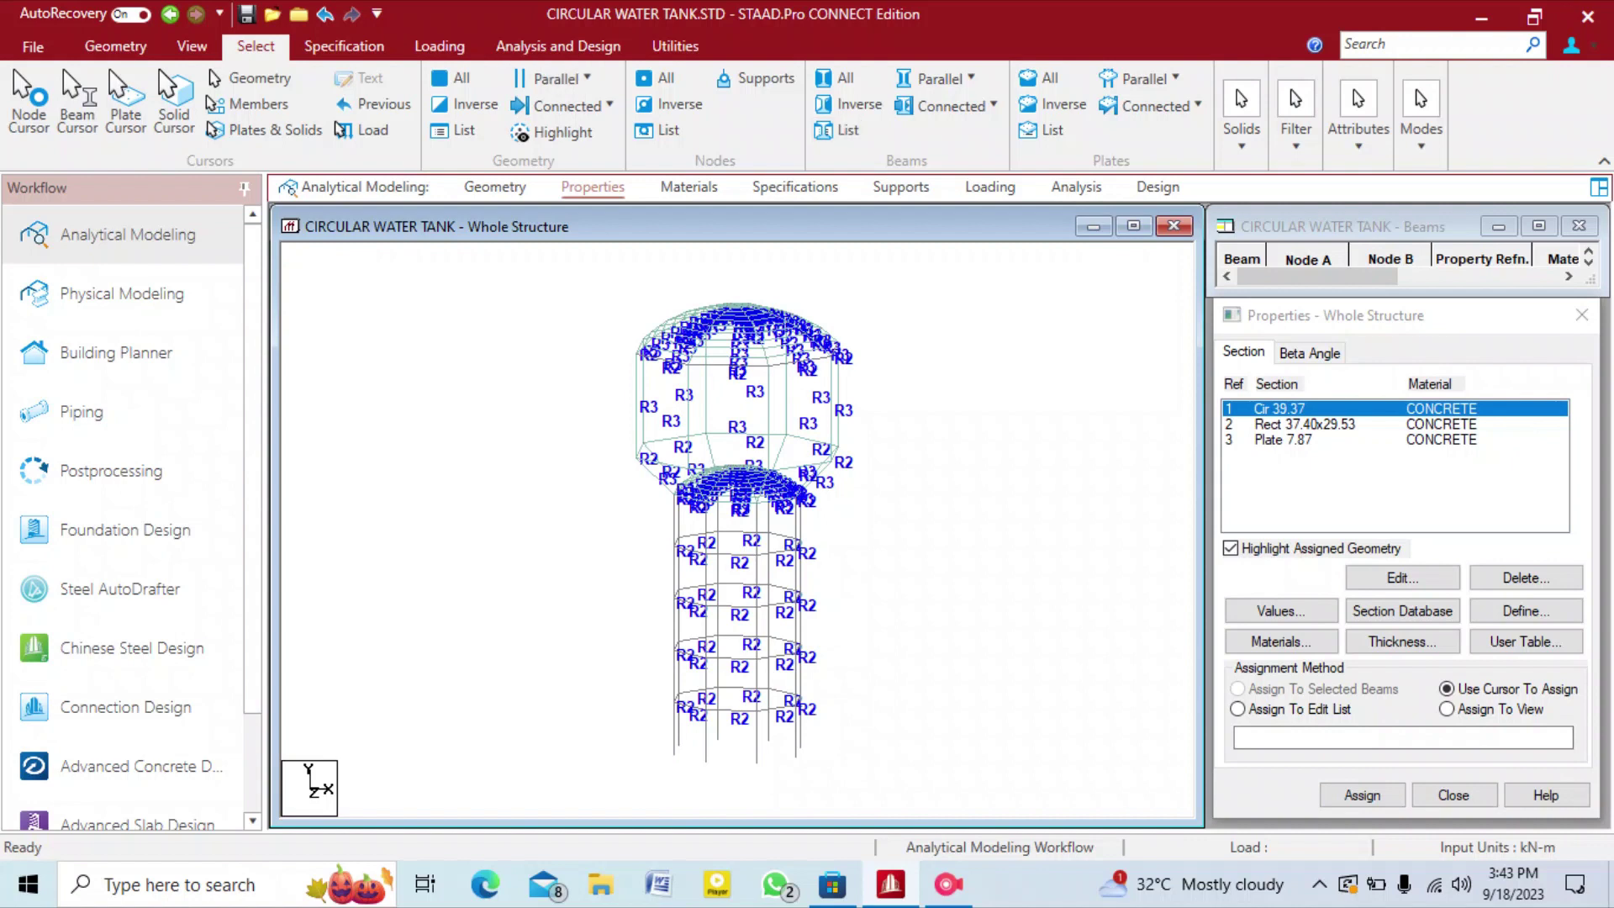
pyautogui.click(939, 78)
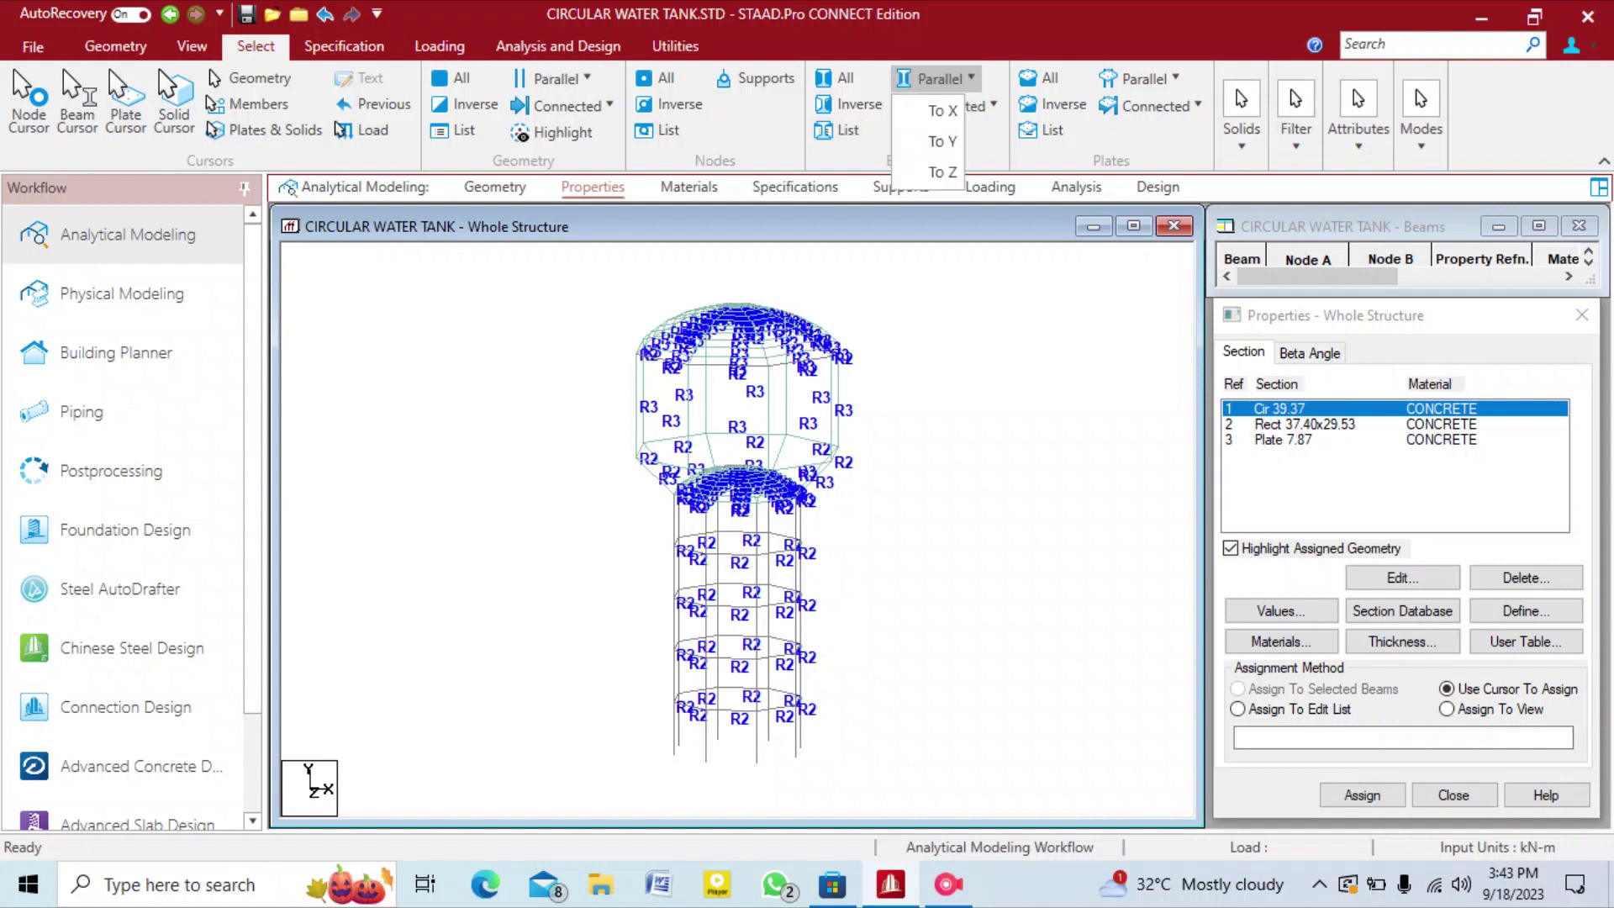
pyautogui.click(942, 142)
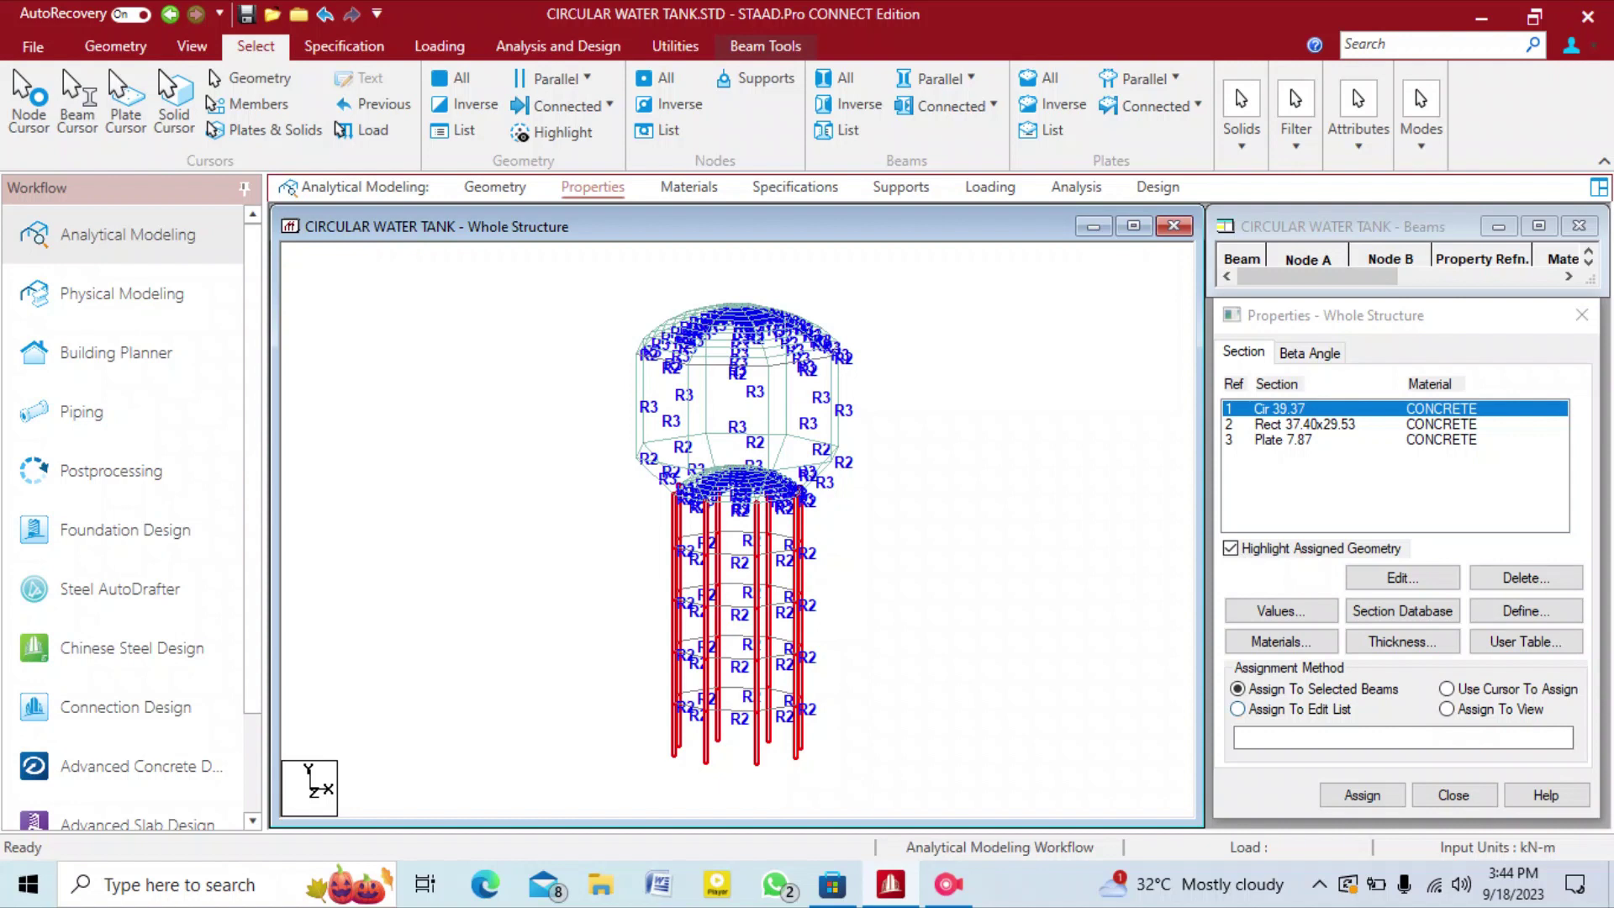
pyautogui.click(1362, 795)
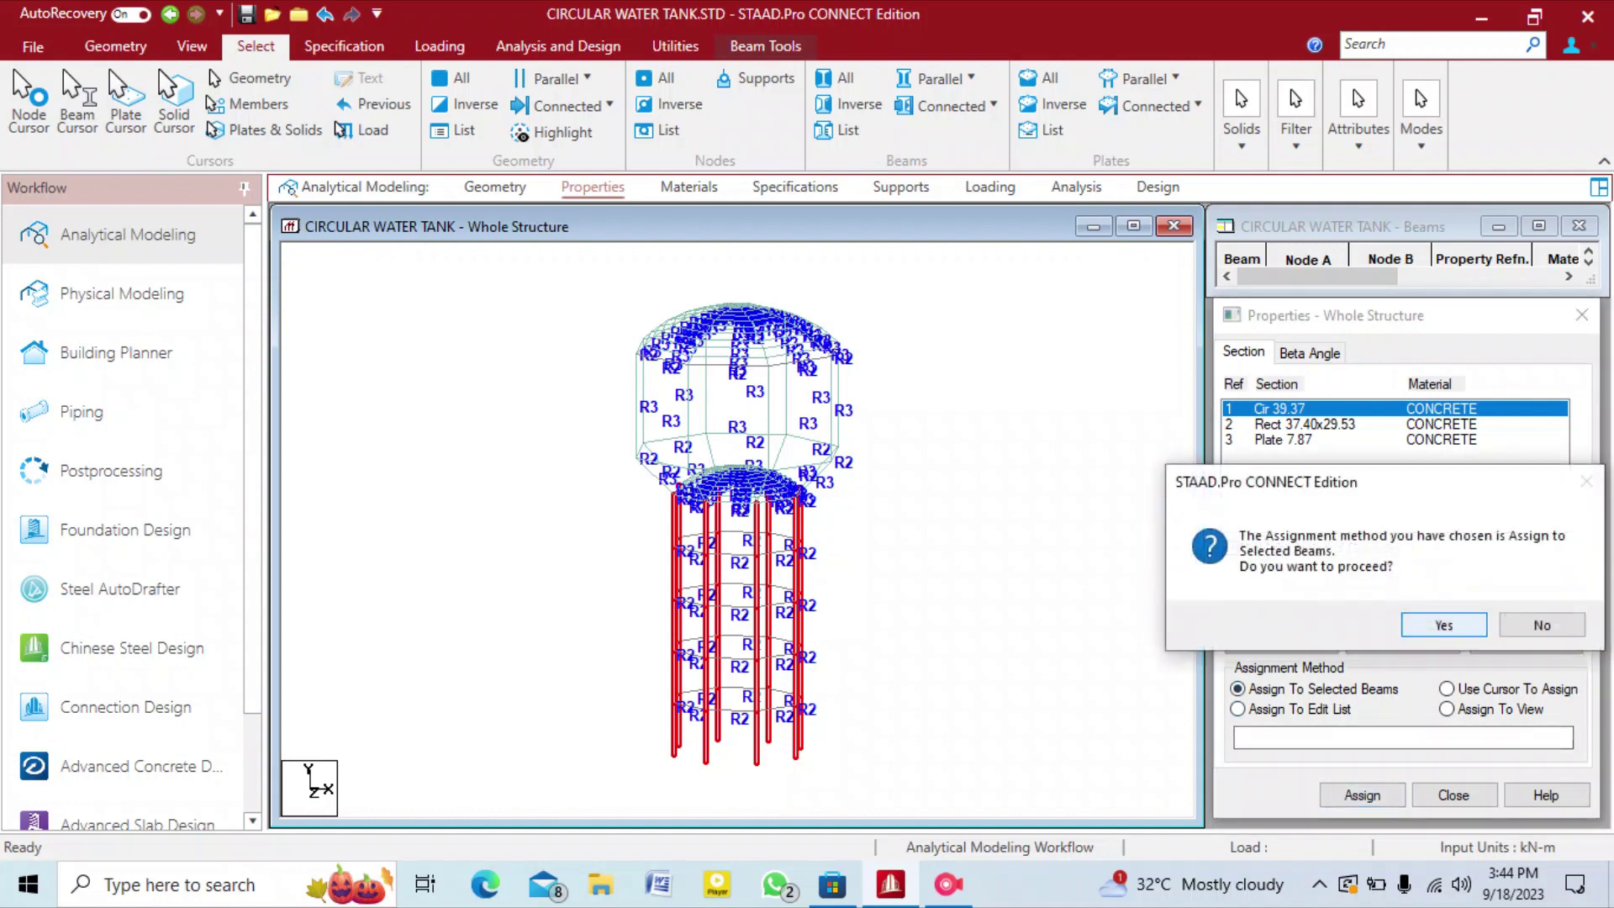
pyautogui.press('Return')
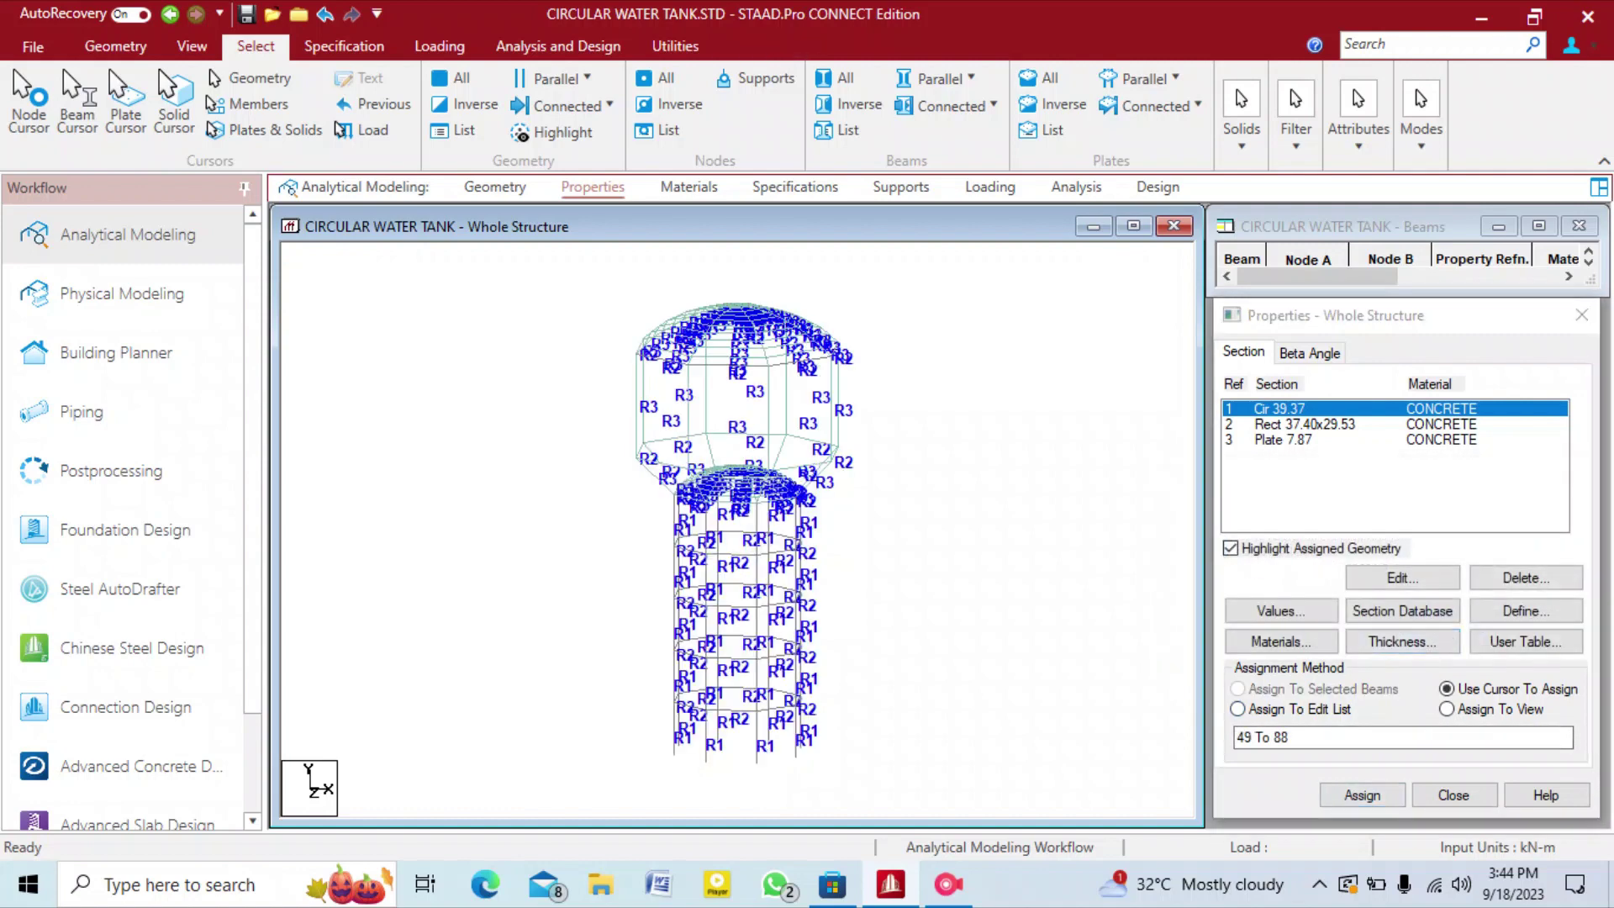
# Inspect the tank's assigned sections and plate thicknesses in a 3D rendered view, then close that view.
pyautogui.rightClick(875, 241)
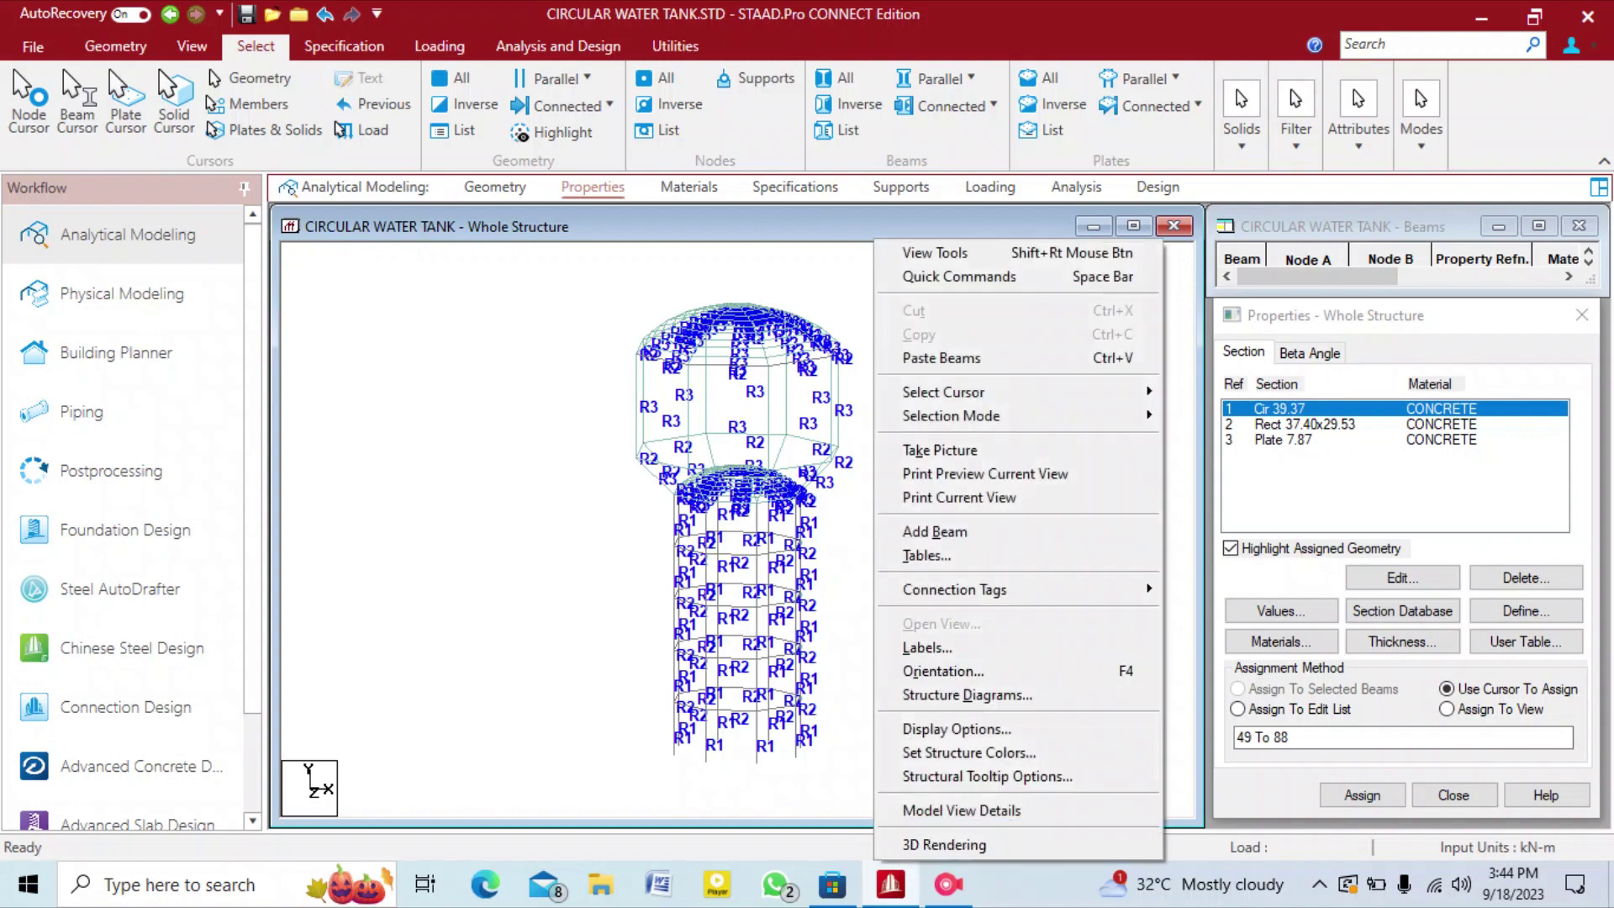
pyautogui.press('Escape')
pyautogui.rightClick(880, 240)
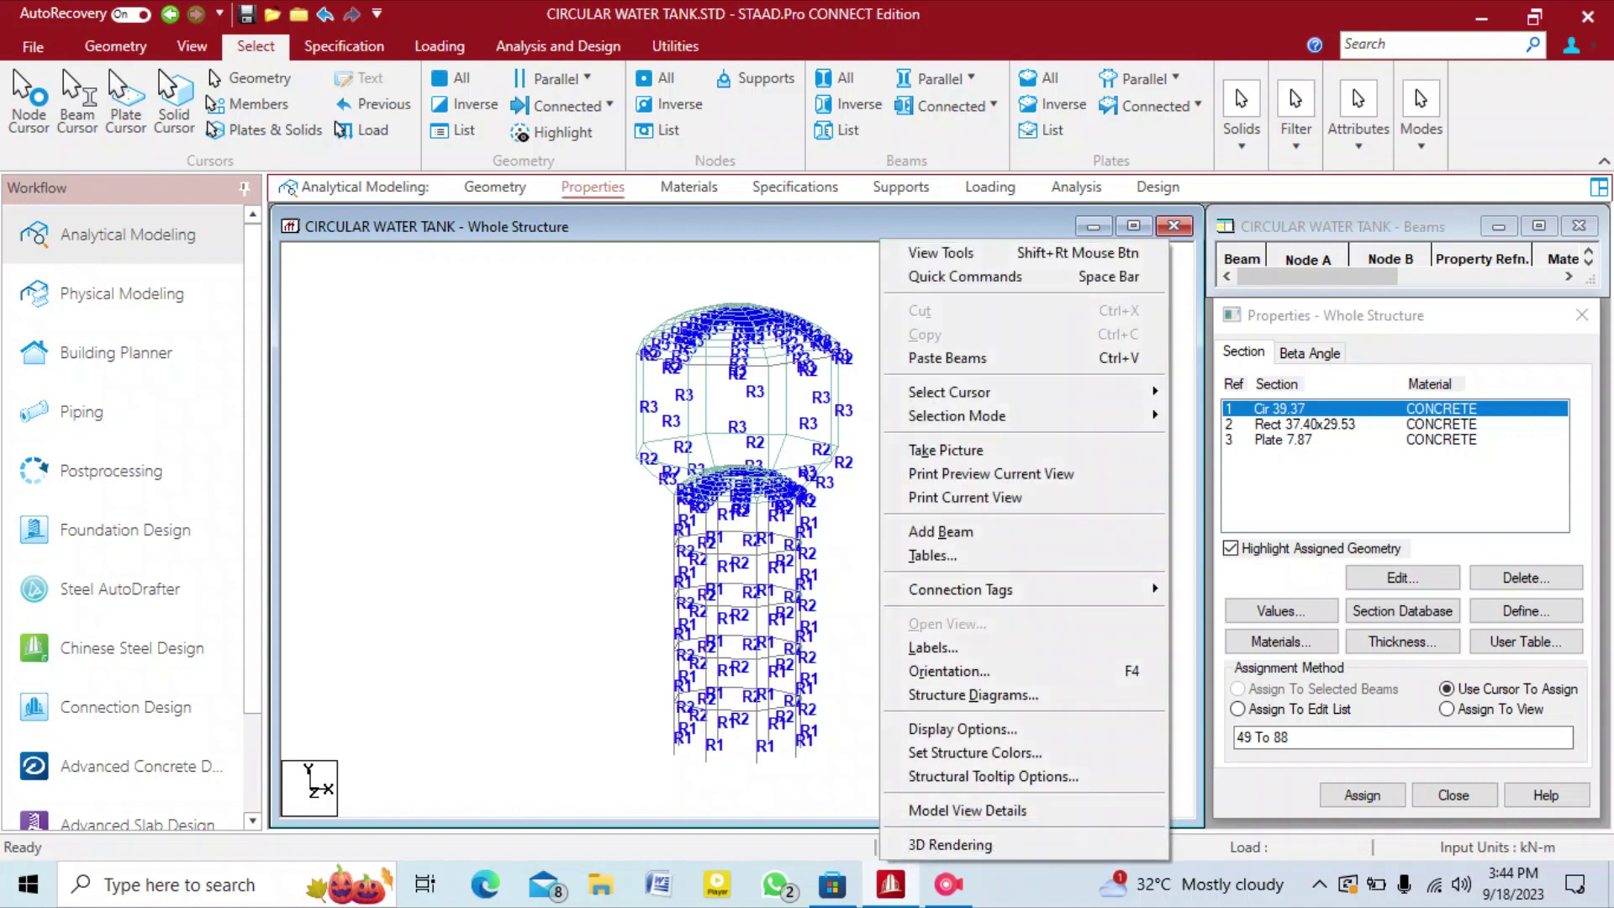
pyautogui.click(950, 844)
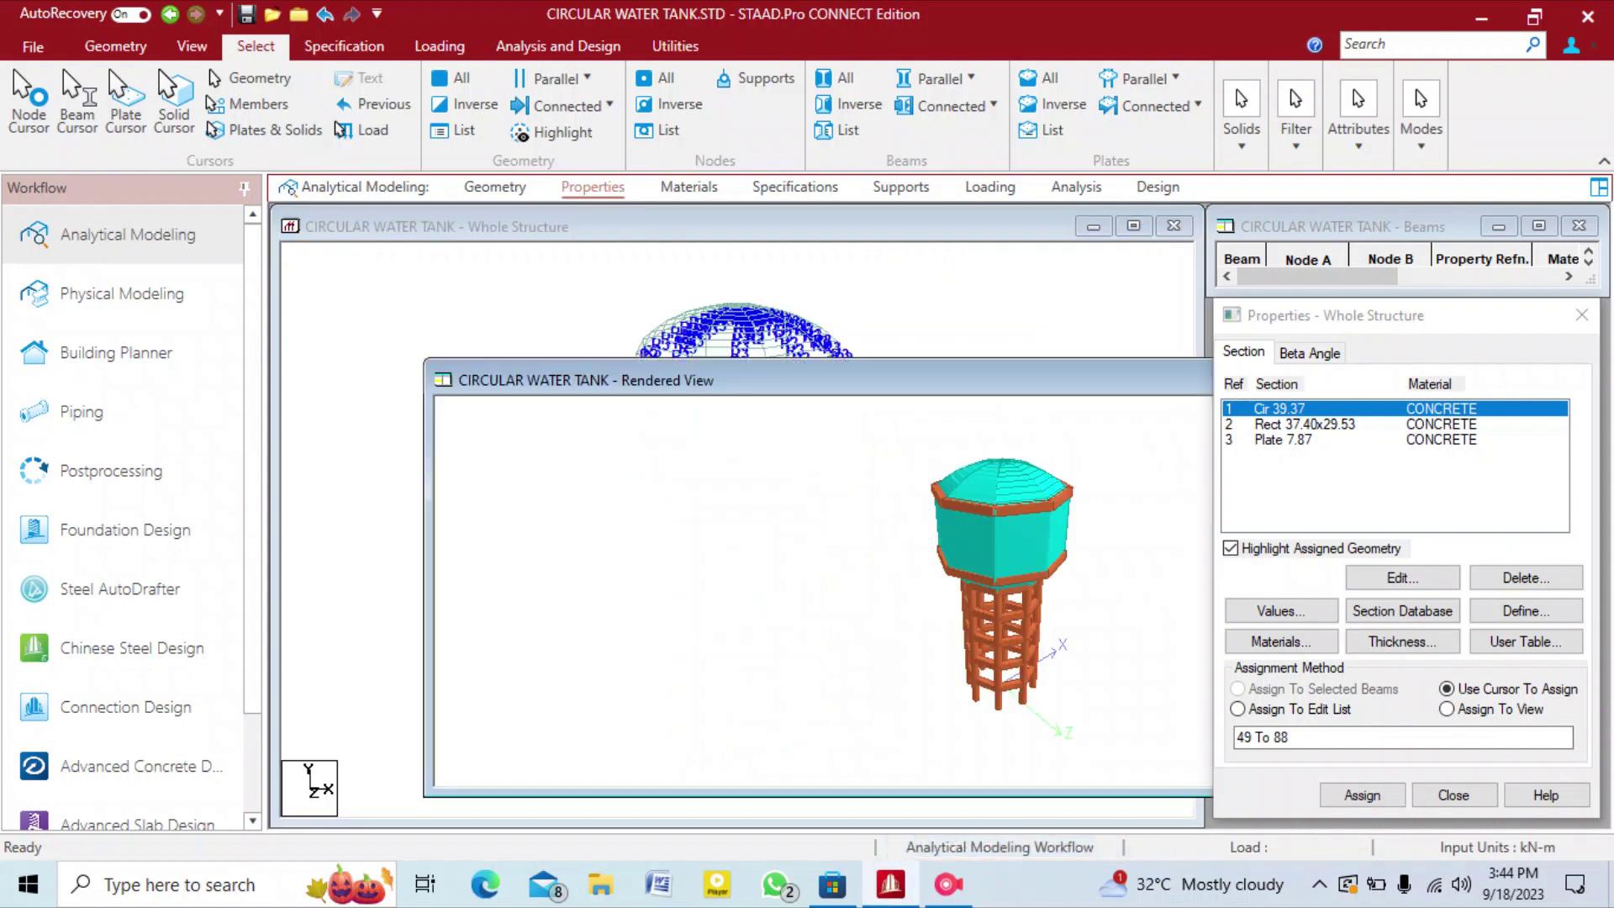
pyautogui.scroll(7, 1000, 593)
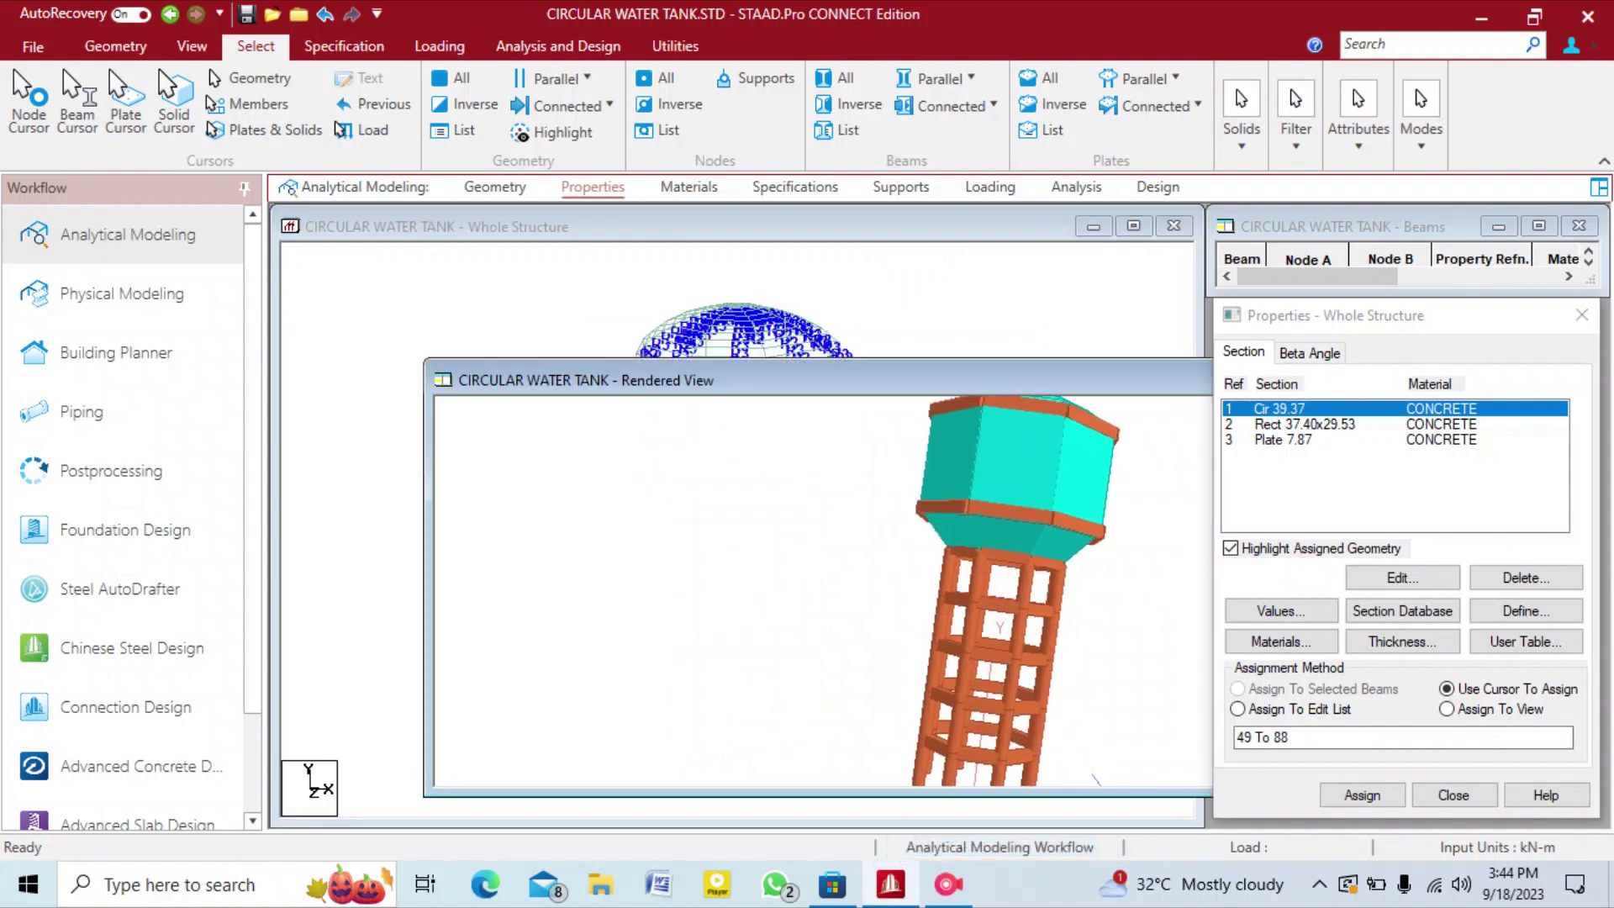
pyautogui.moveTo(1001, 594)
pyautogui.mouseDown()
pyautogui.moveTo(975, 601)
pyautogui.moveTo(979, 644)
pyautogui.moveTo(967, 580)
pyautogui.moveTo(988, 634)
pyautogui.moveTo(1000, 582)
pyautogui.moveTo(992, 614)
pyautogui.mouseUp()
pyautogui.scroll(-2, 1001, 594)
pyautogui.moveTo(967, 380); pyautogui.dragTo(484, 331)
pyautogui.click(1066, 331)
pyautogui.click(1064, 330)
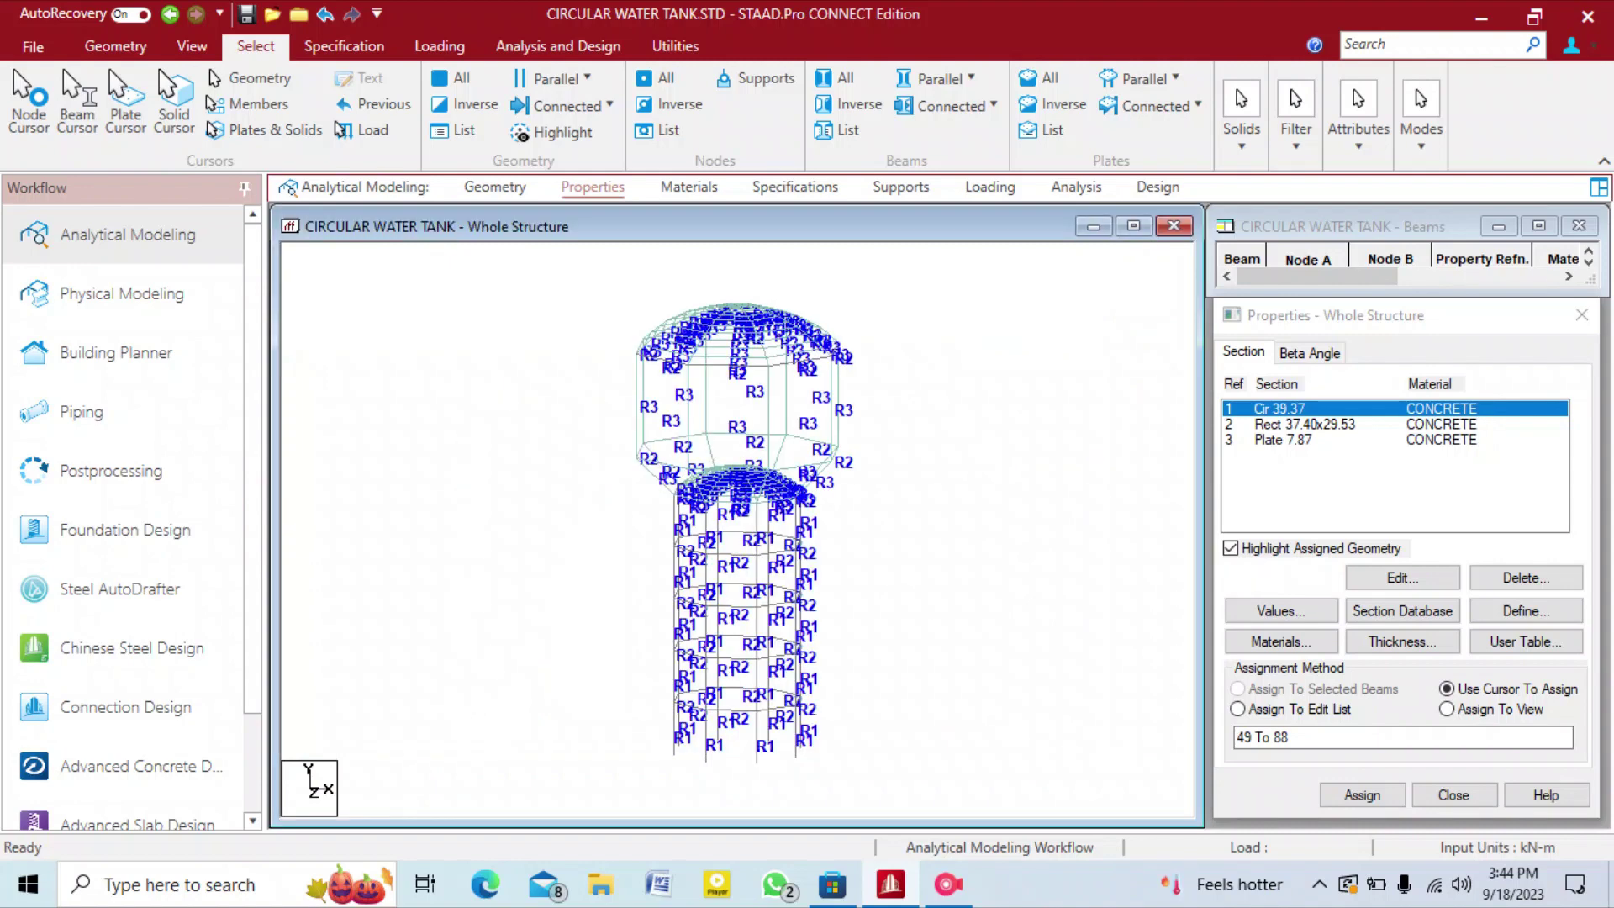
# Edit the CONCRETE isotropic material and set its compressive strength (Fcu) to 40000 kN/m2.
pyautogui.click(689, 186)
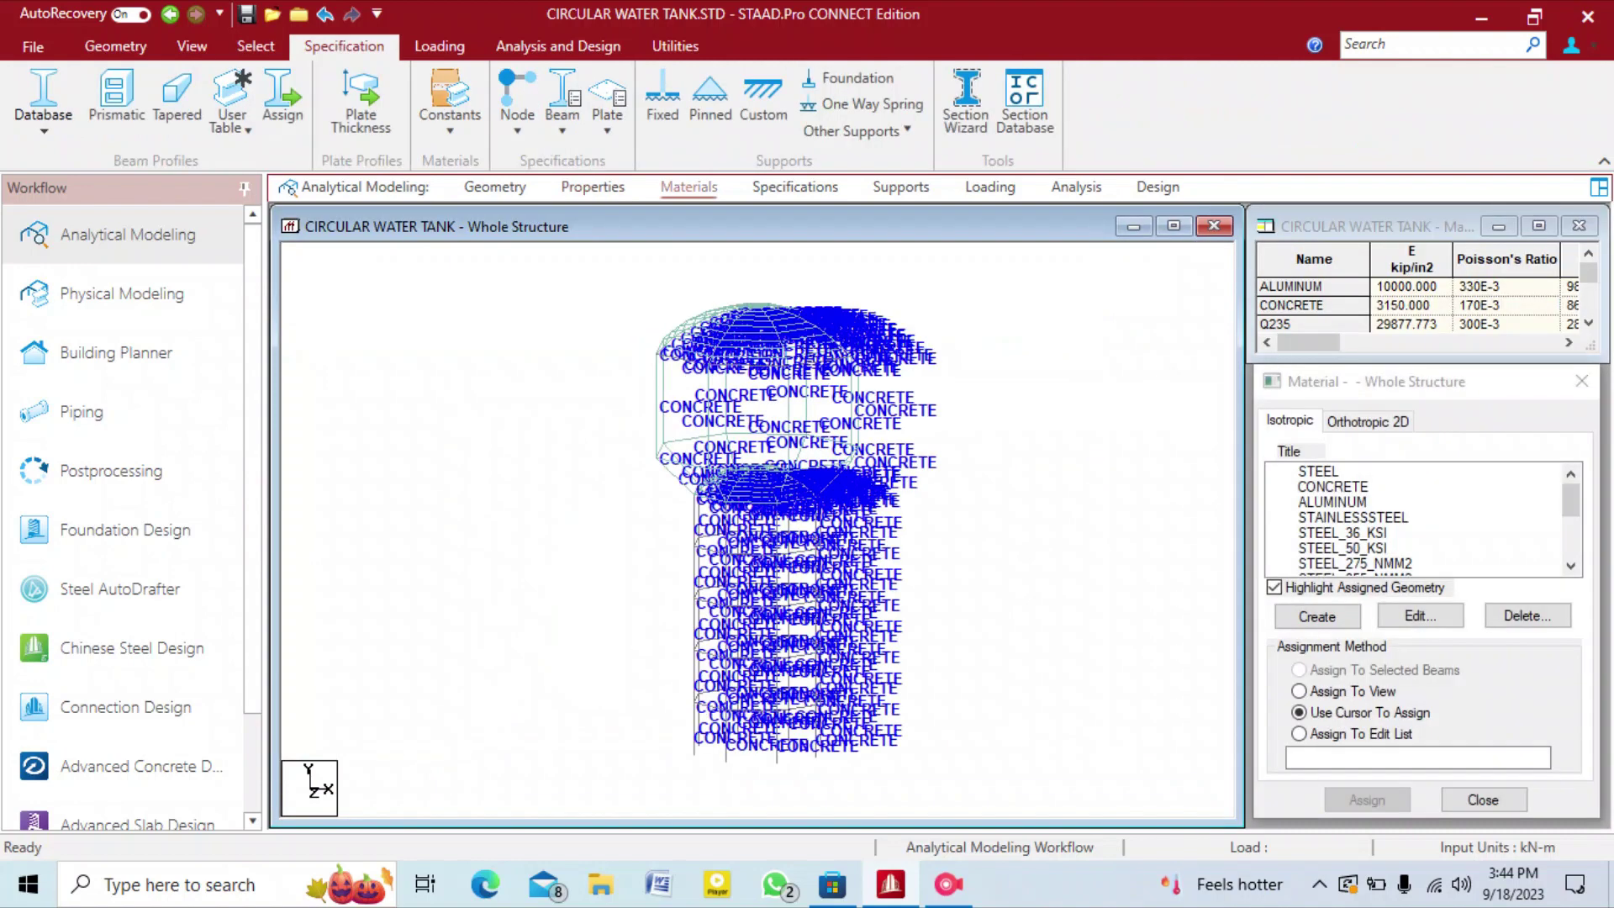
pyautogui.click(1333, 487)
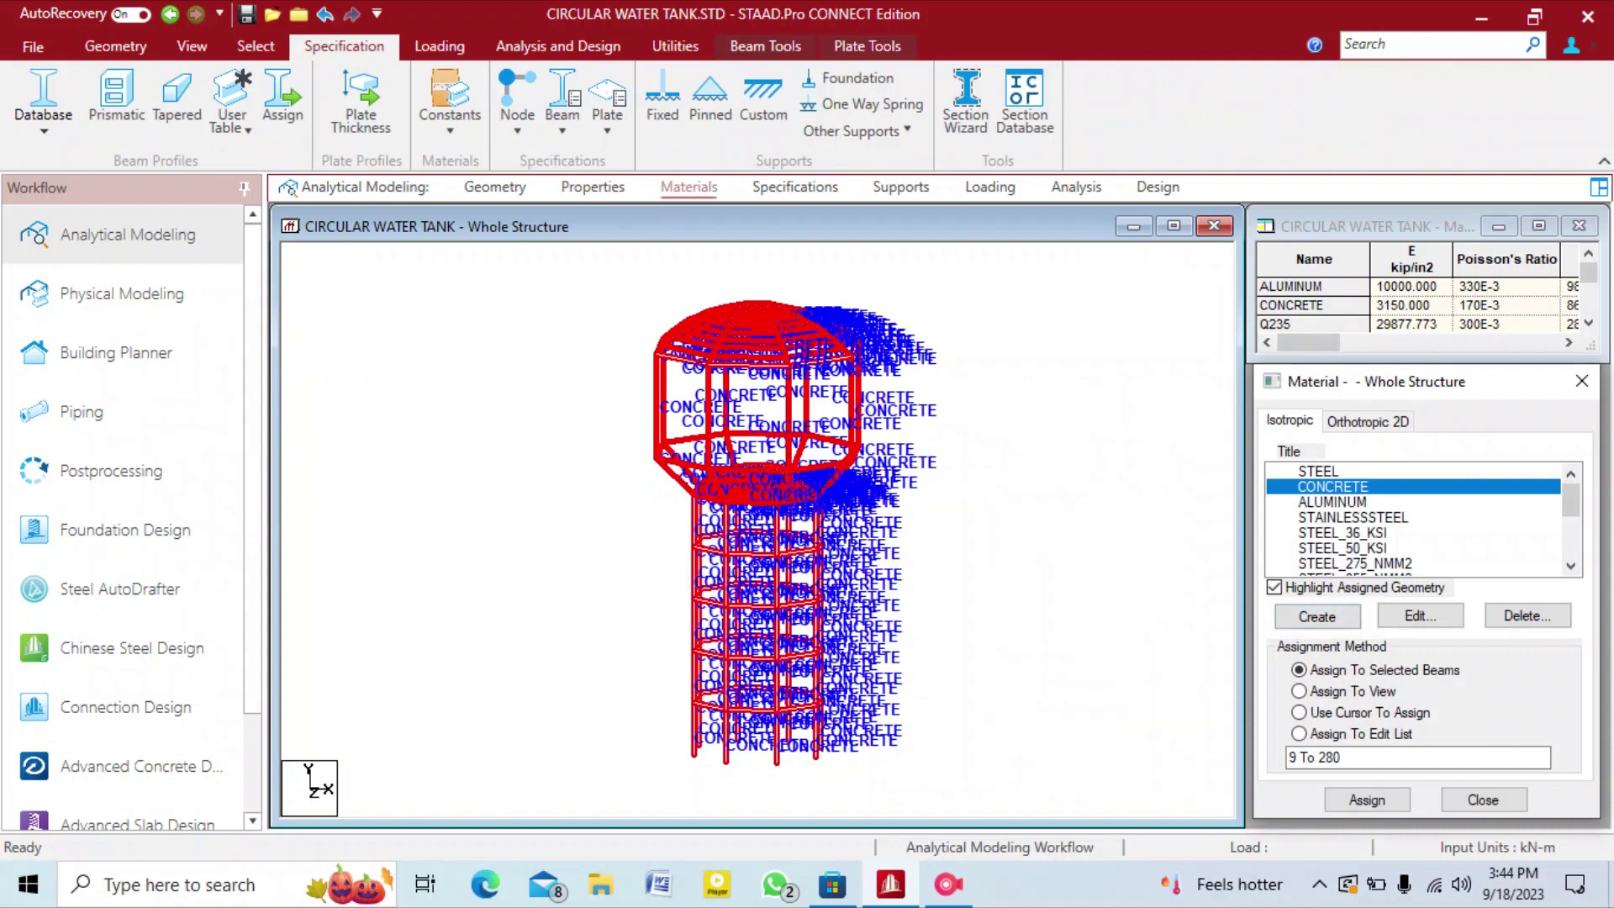
pyautogui.click(1420, 617)
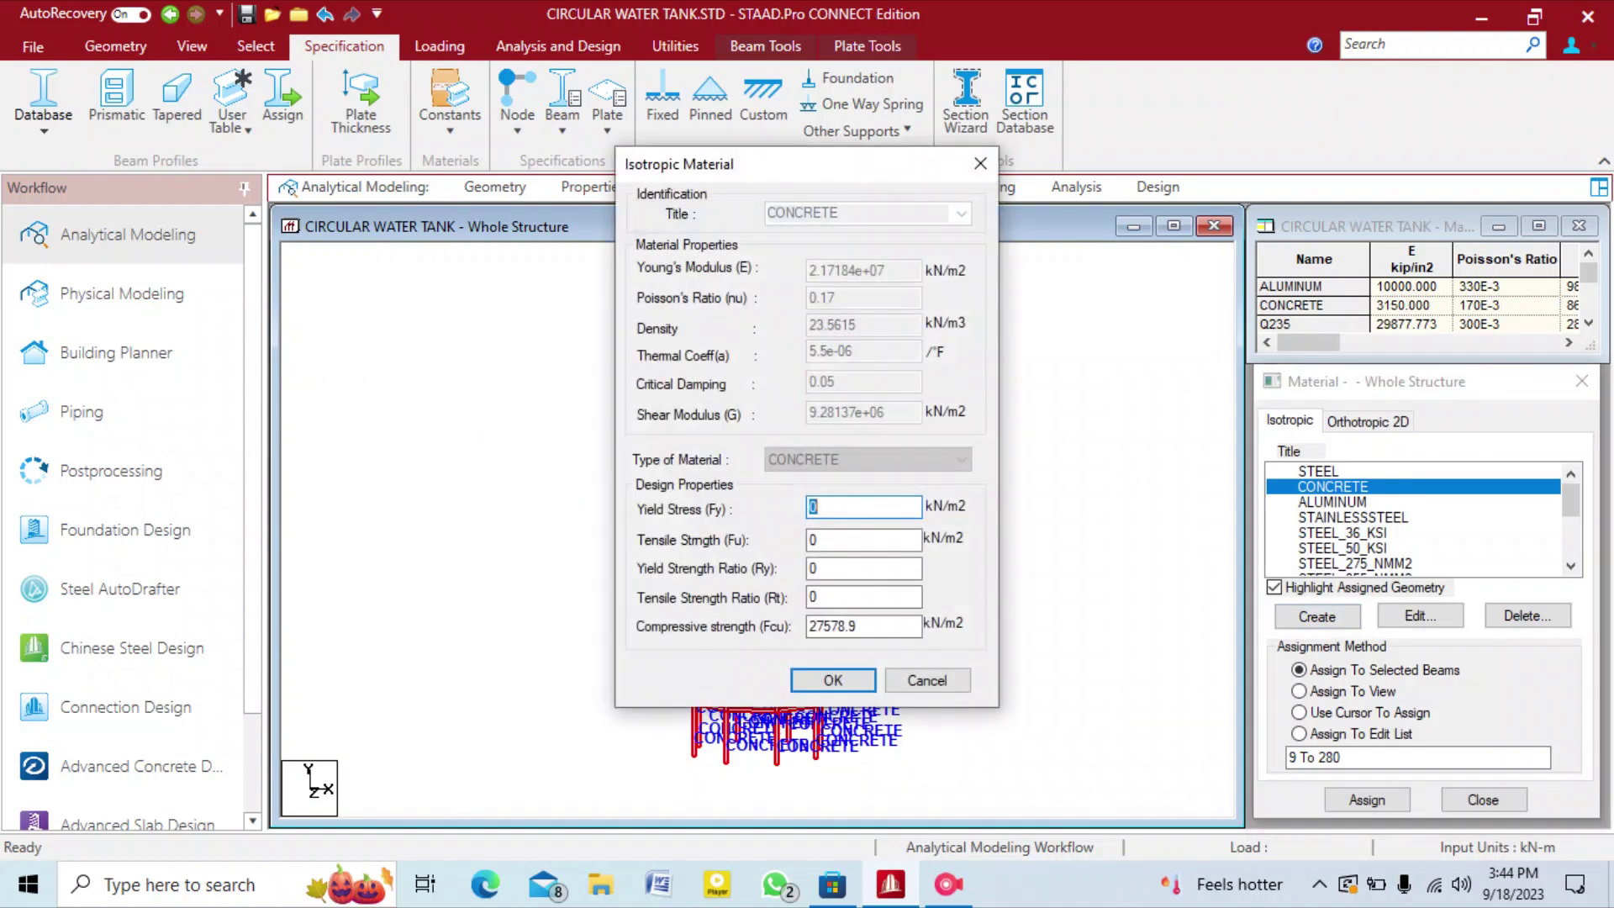
pyautogui.moveTo(815, 164); pyautogui.dragTo(734, 129)
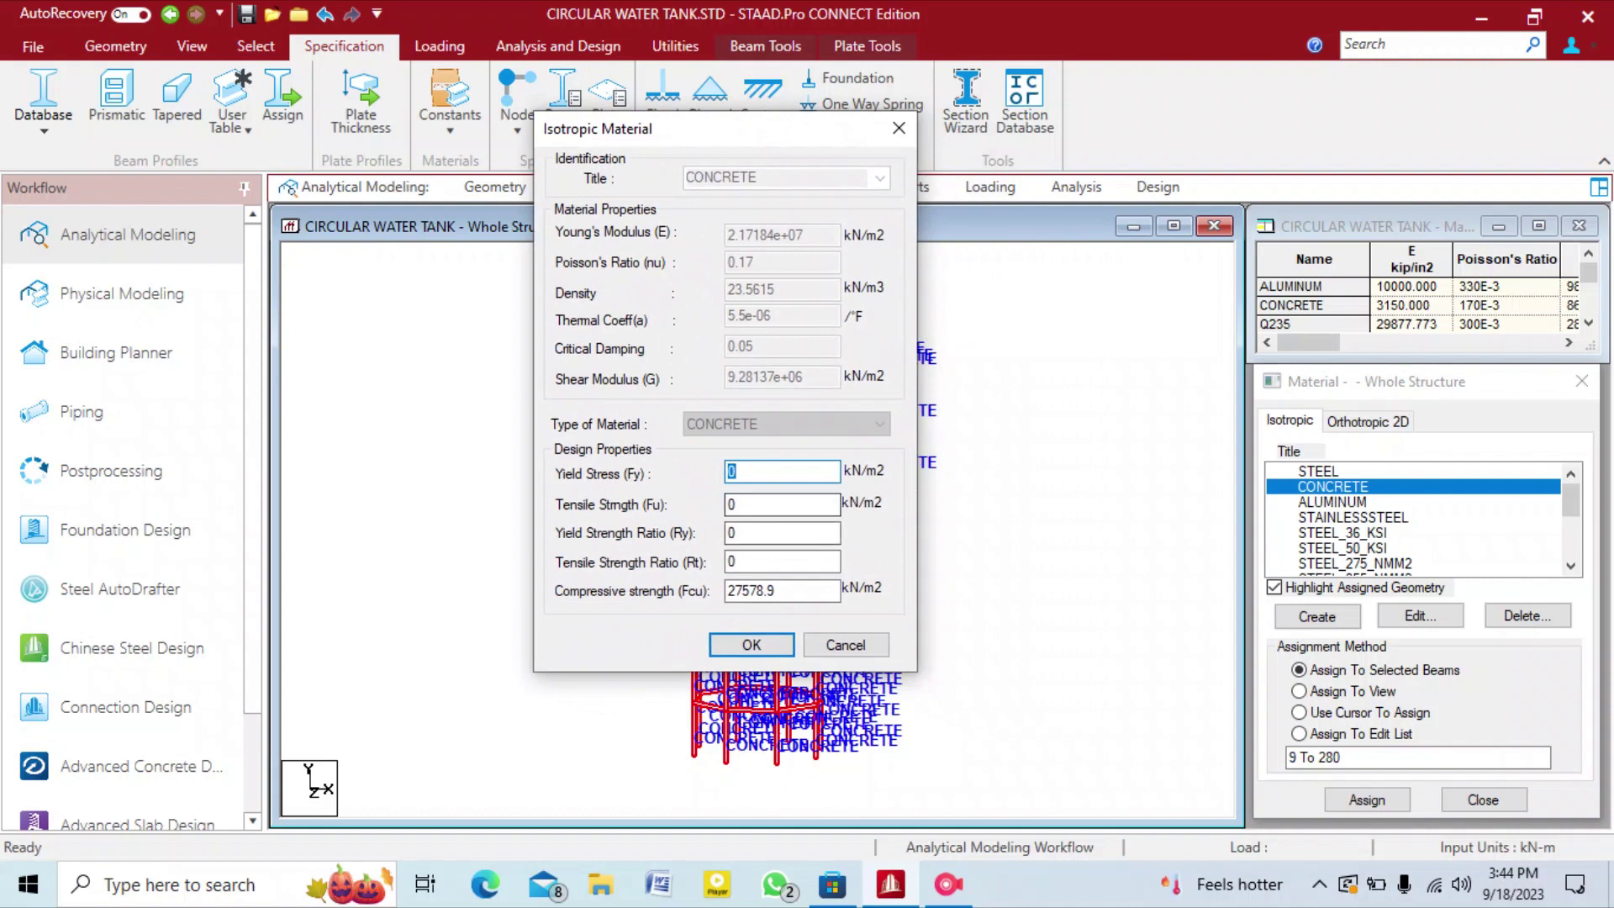
pyautogui.moveTo(780, 591); pyautogui.dragTo(725, 591)
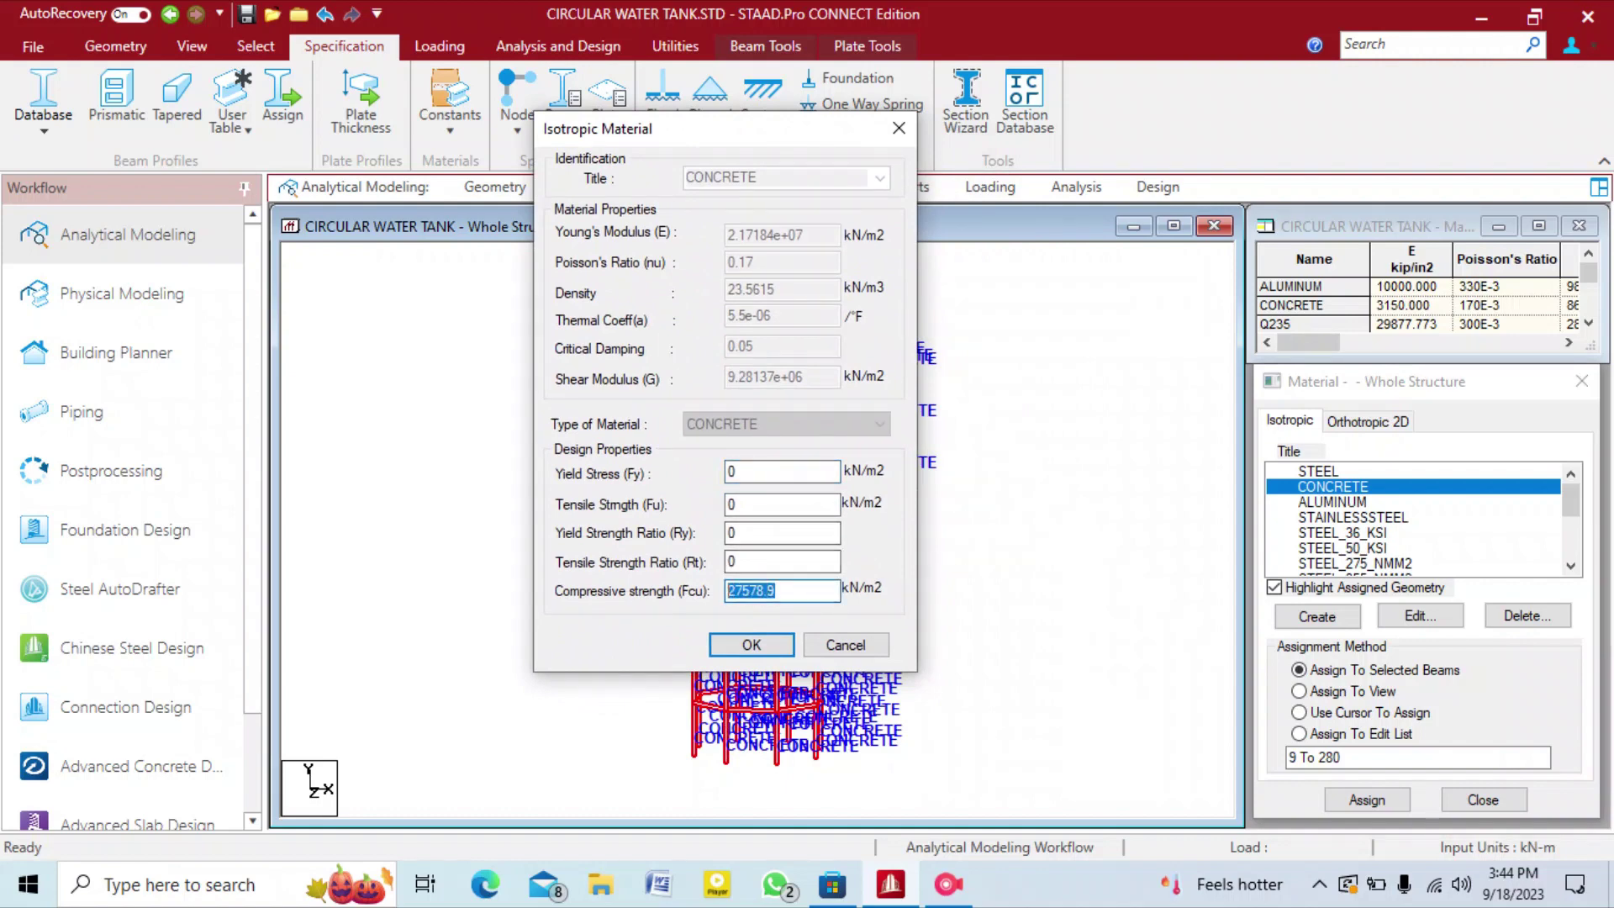
pyautogui.write('40000')
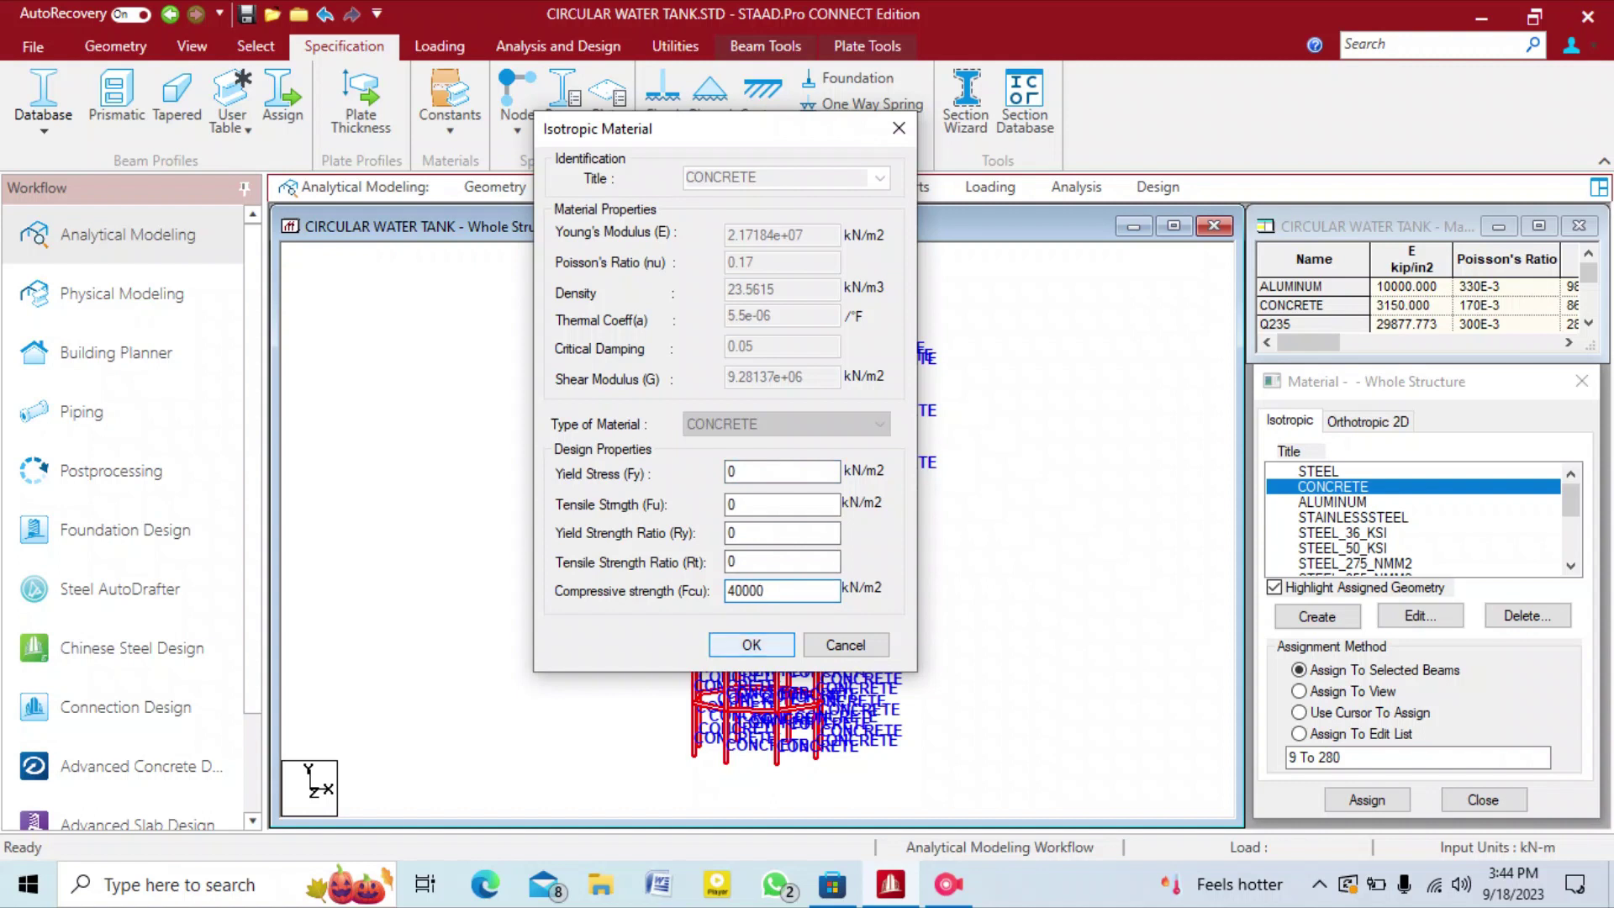
pyautogui.click(750, 644)
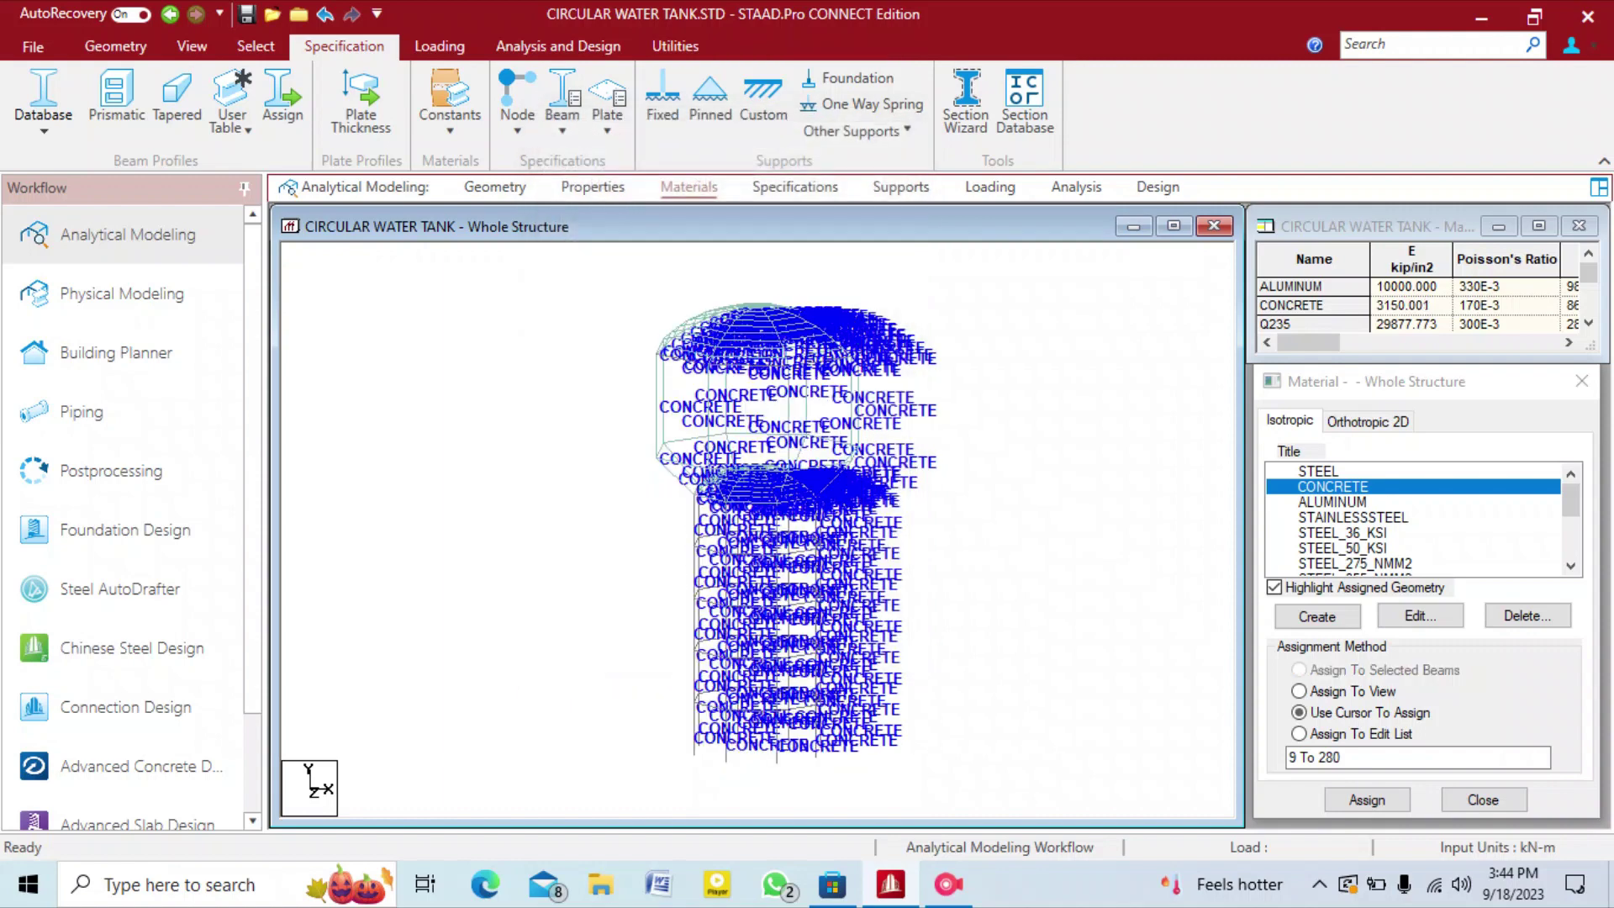
pyautogui.click(794, 187)
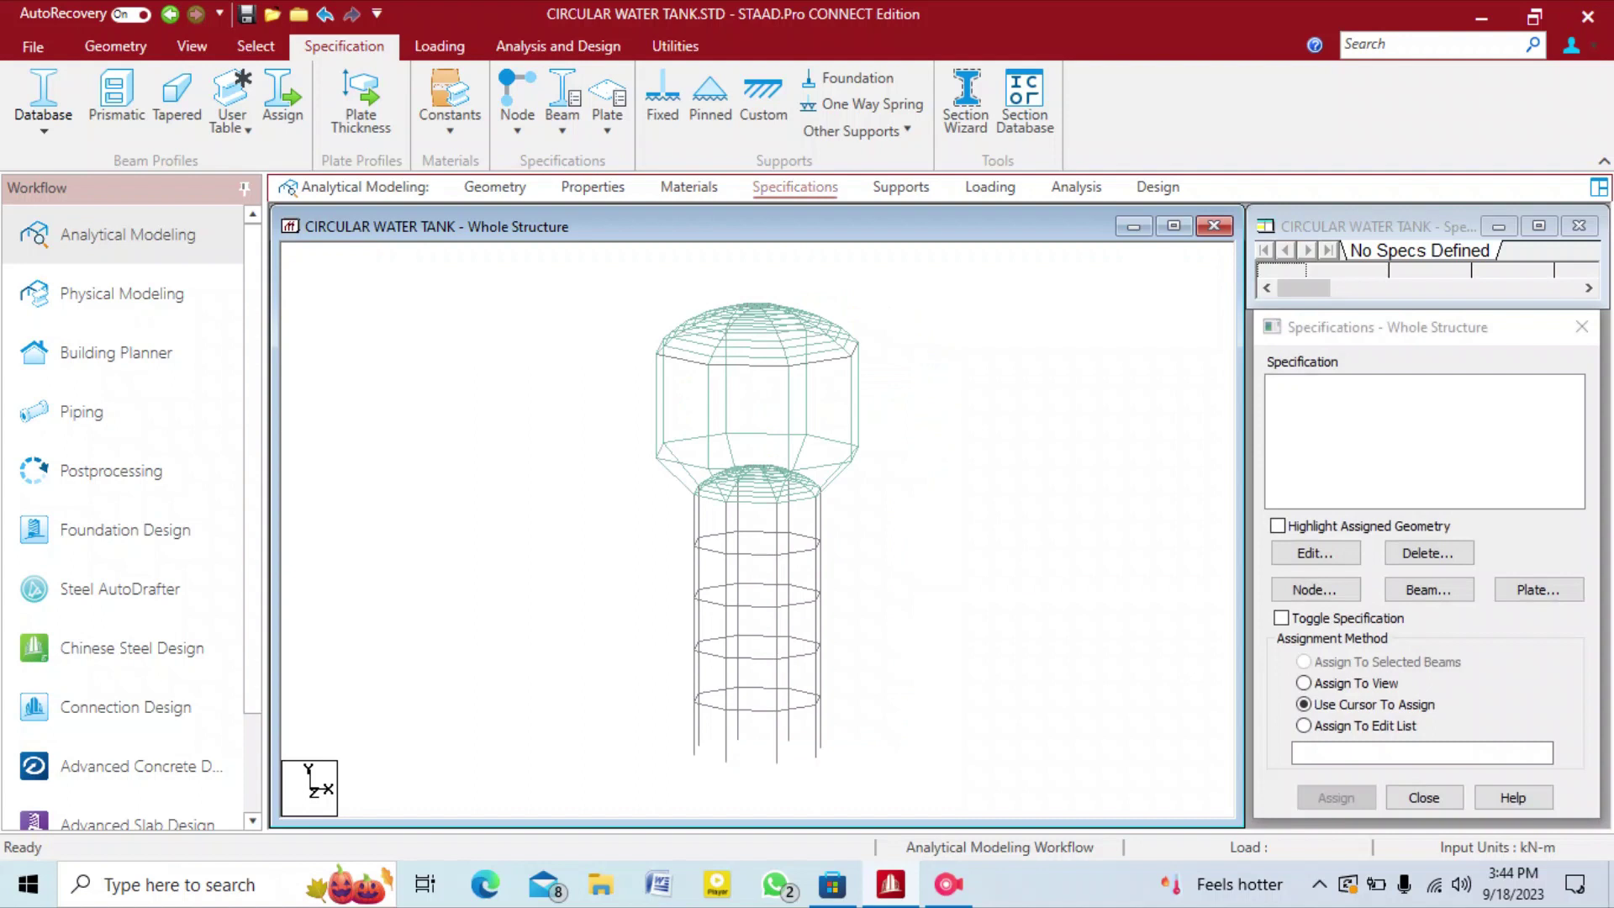
pyautogui.click(900, 187)
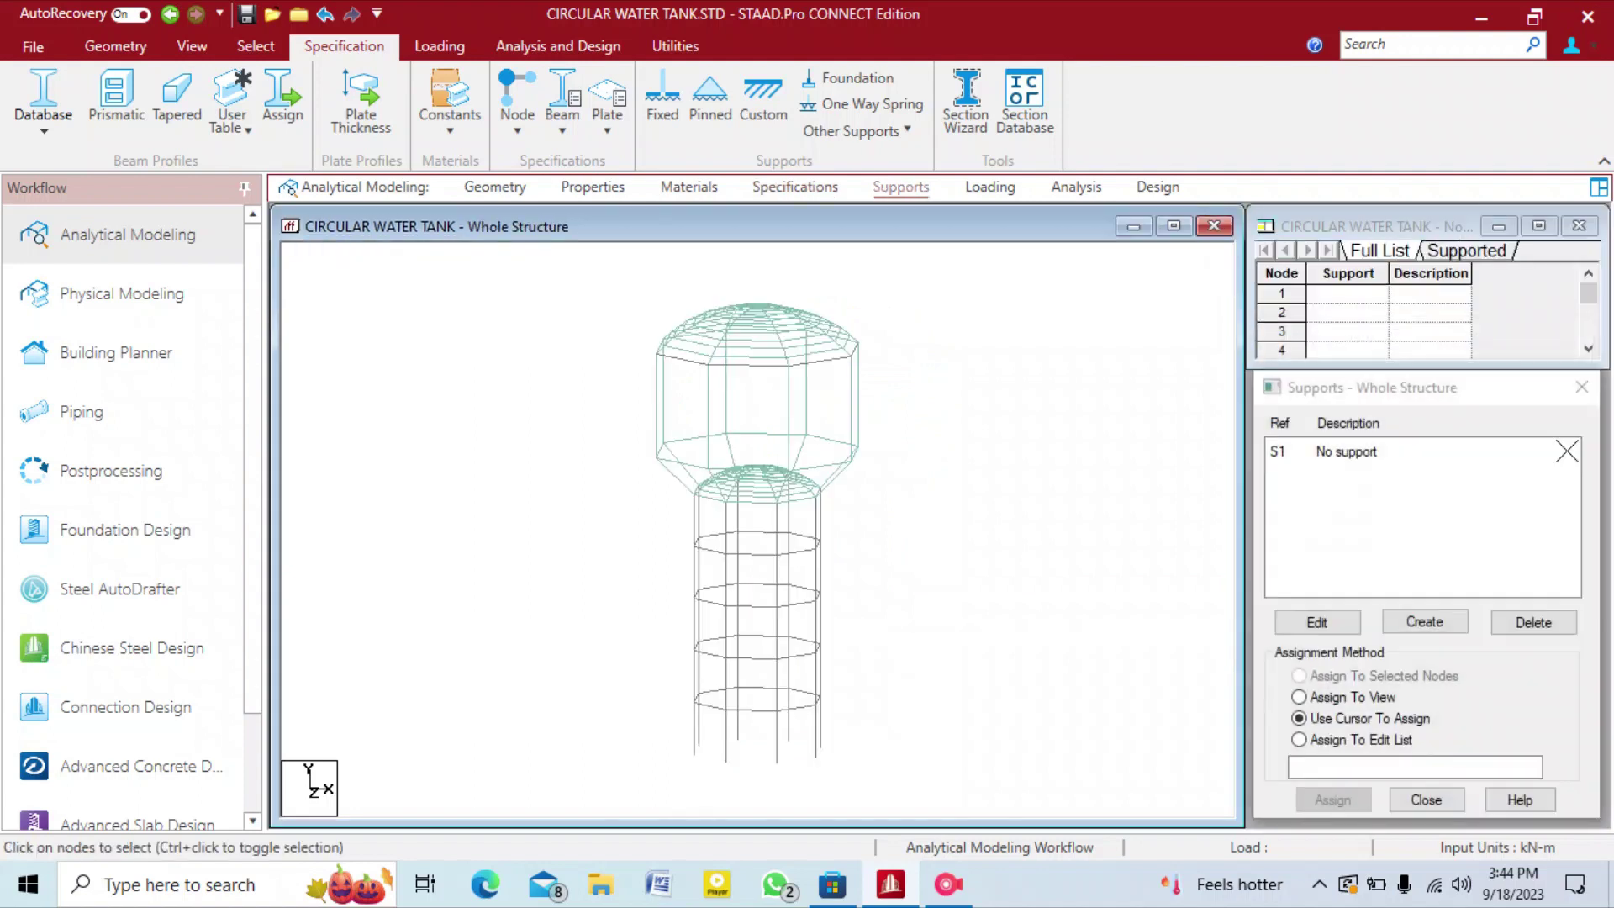
pyautogui.click(1425, 621)
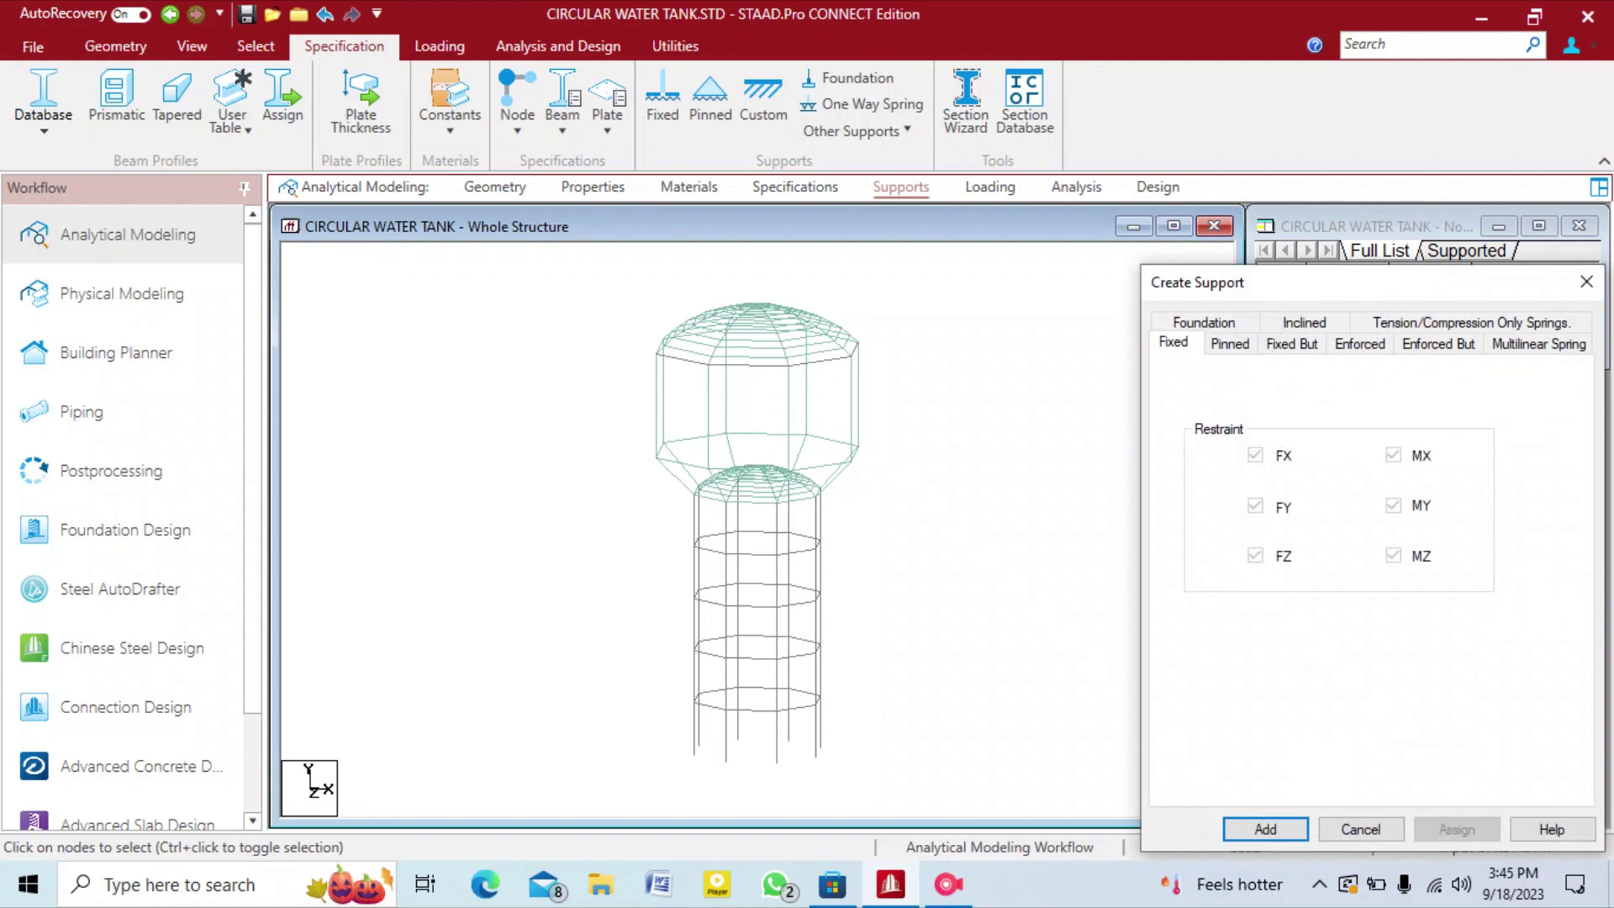
pyautogui.press('Return')
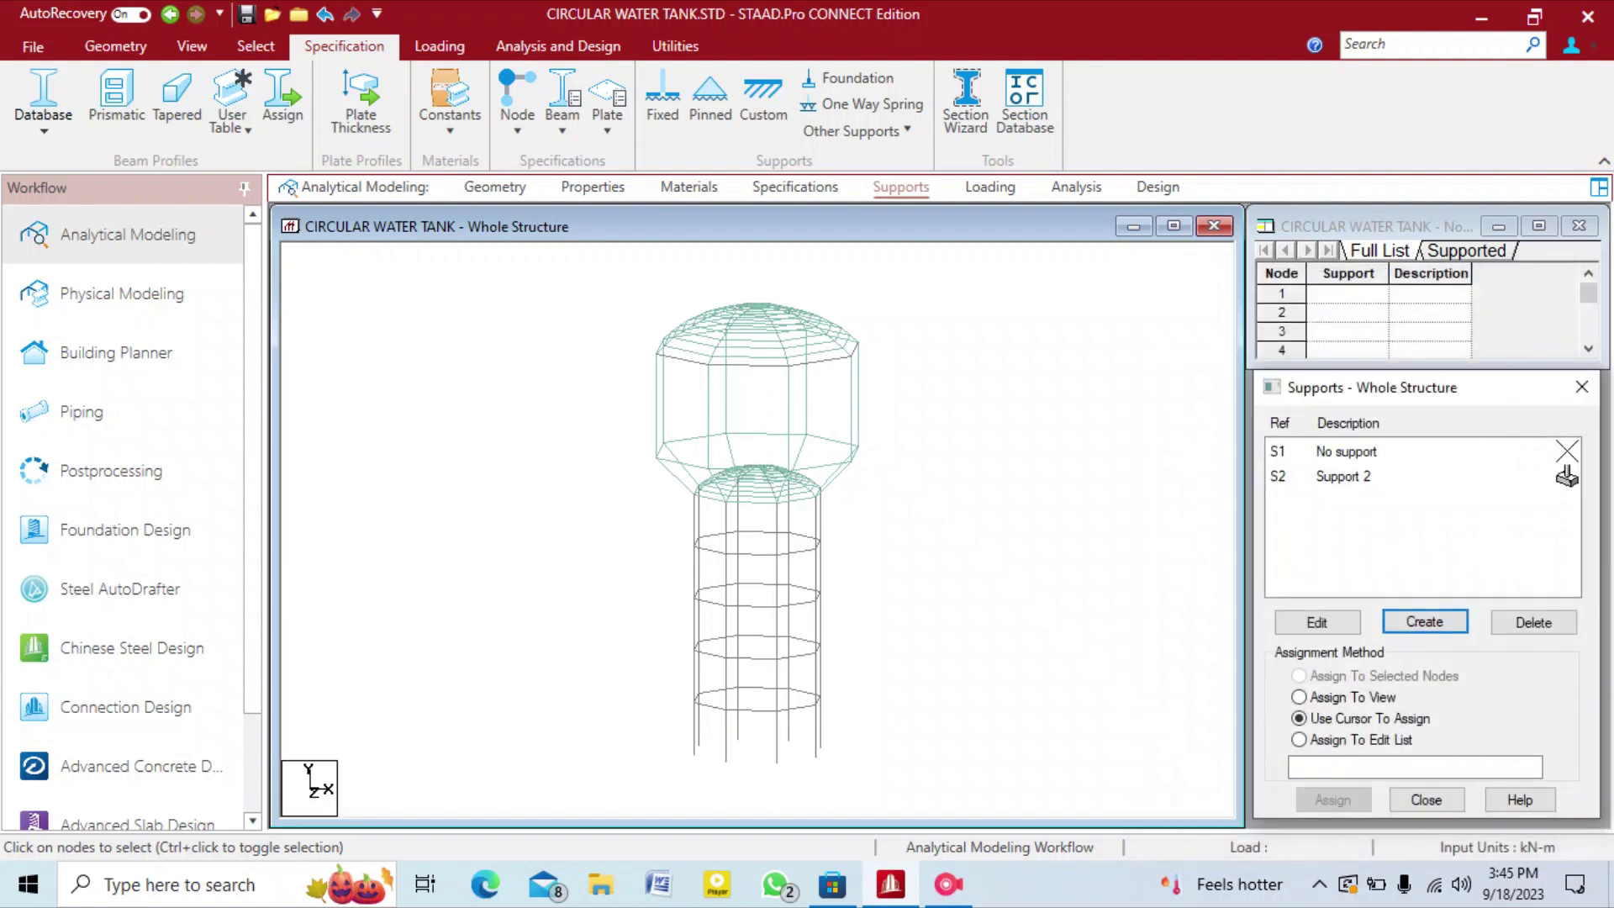
pyautogui.click(1343, 477)
pyautogui.click(1534, 622)
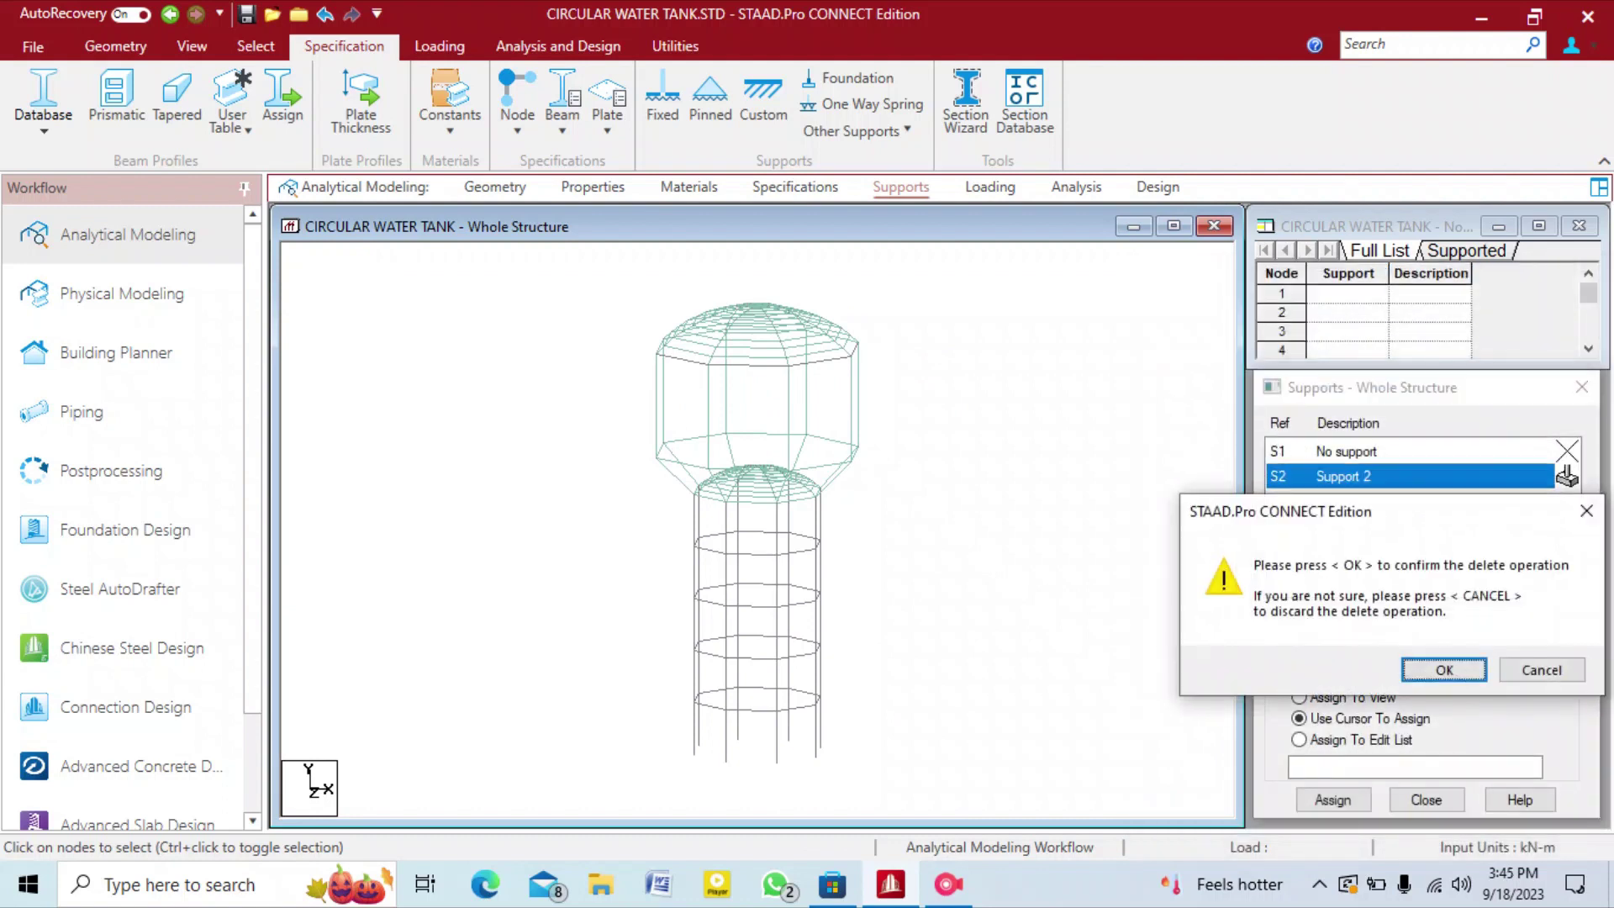
pyautogui.press('Return')
pyautogui.press('Return')
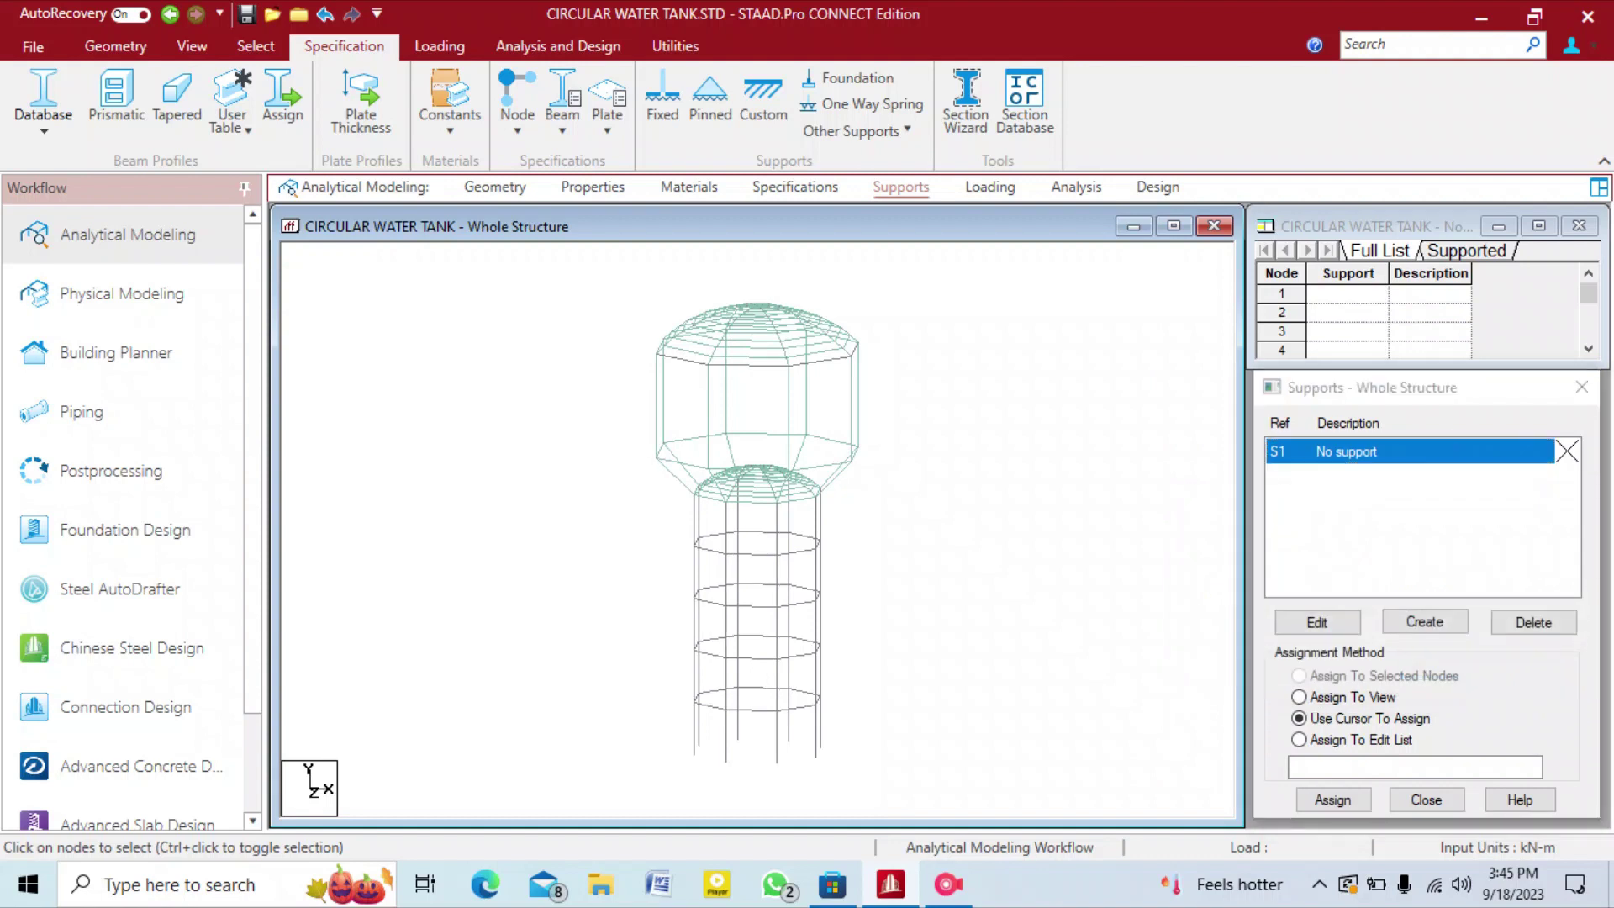
# Create a fixed support and assign it to the eight base nodes of the tank's columns.
pyautogui.click(663, 101)
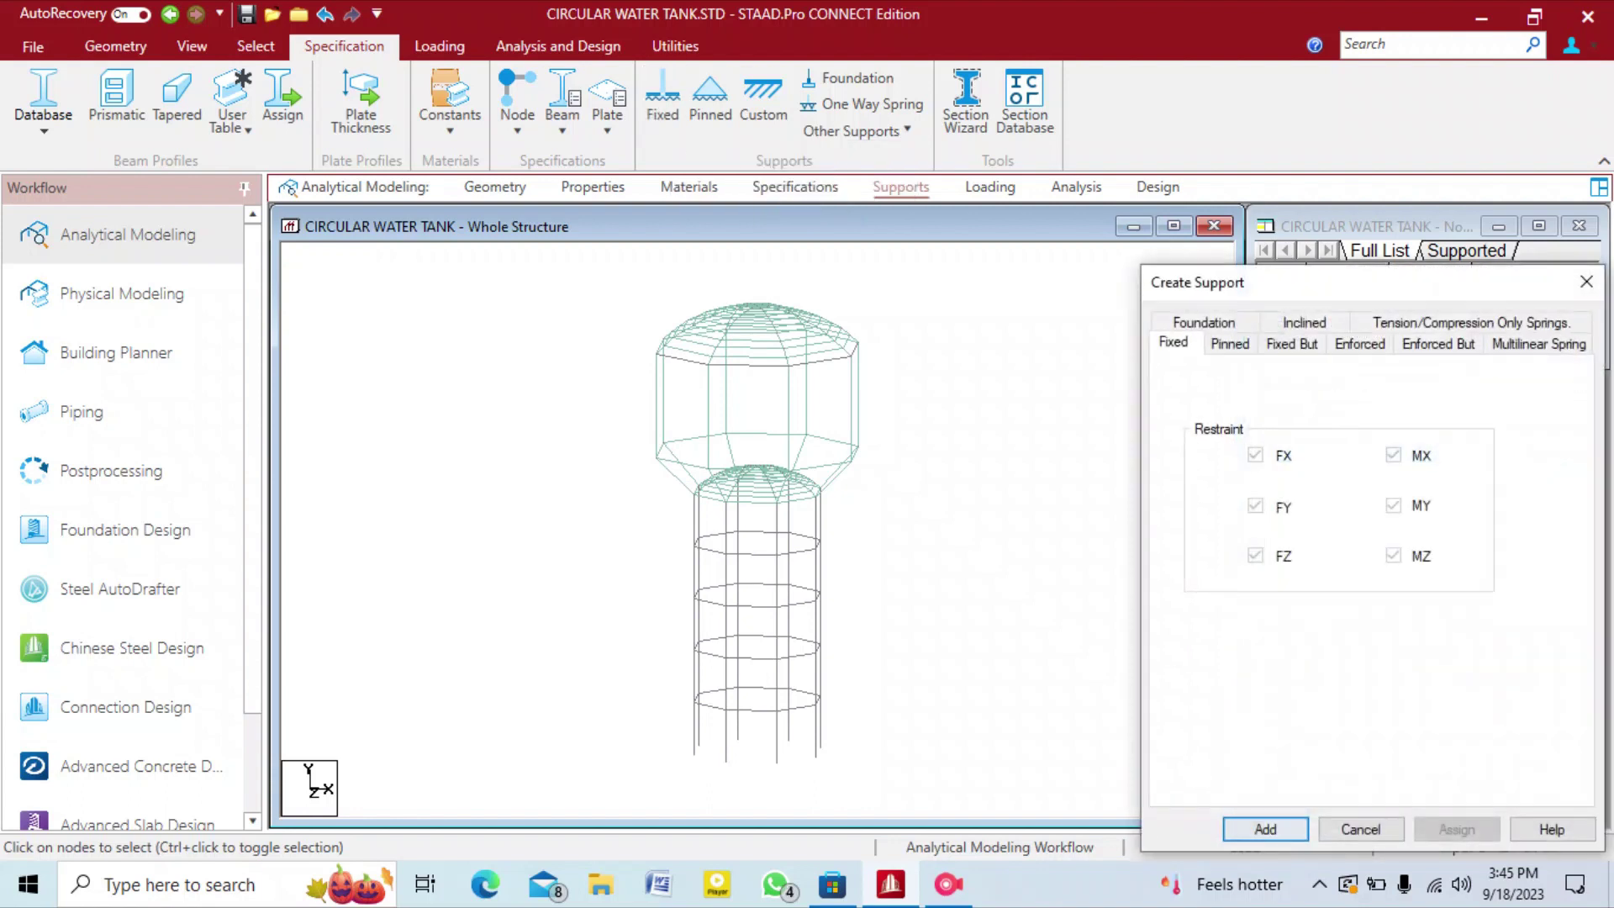
pyautogui.click(1266, 829)
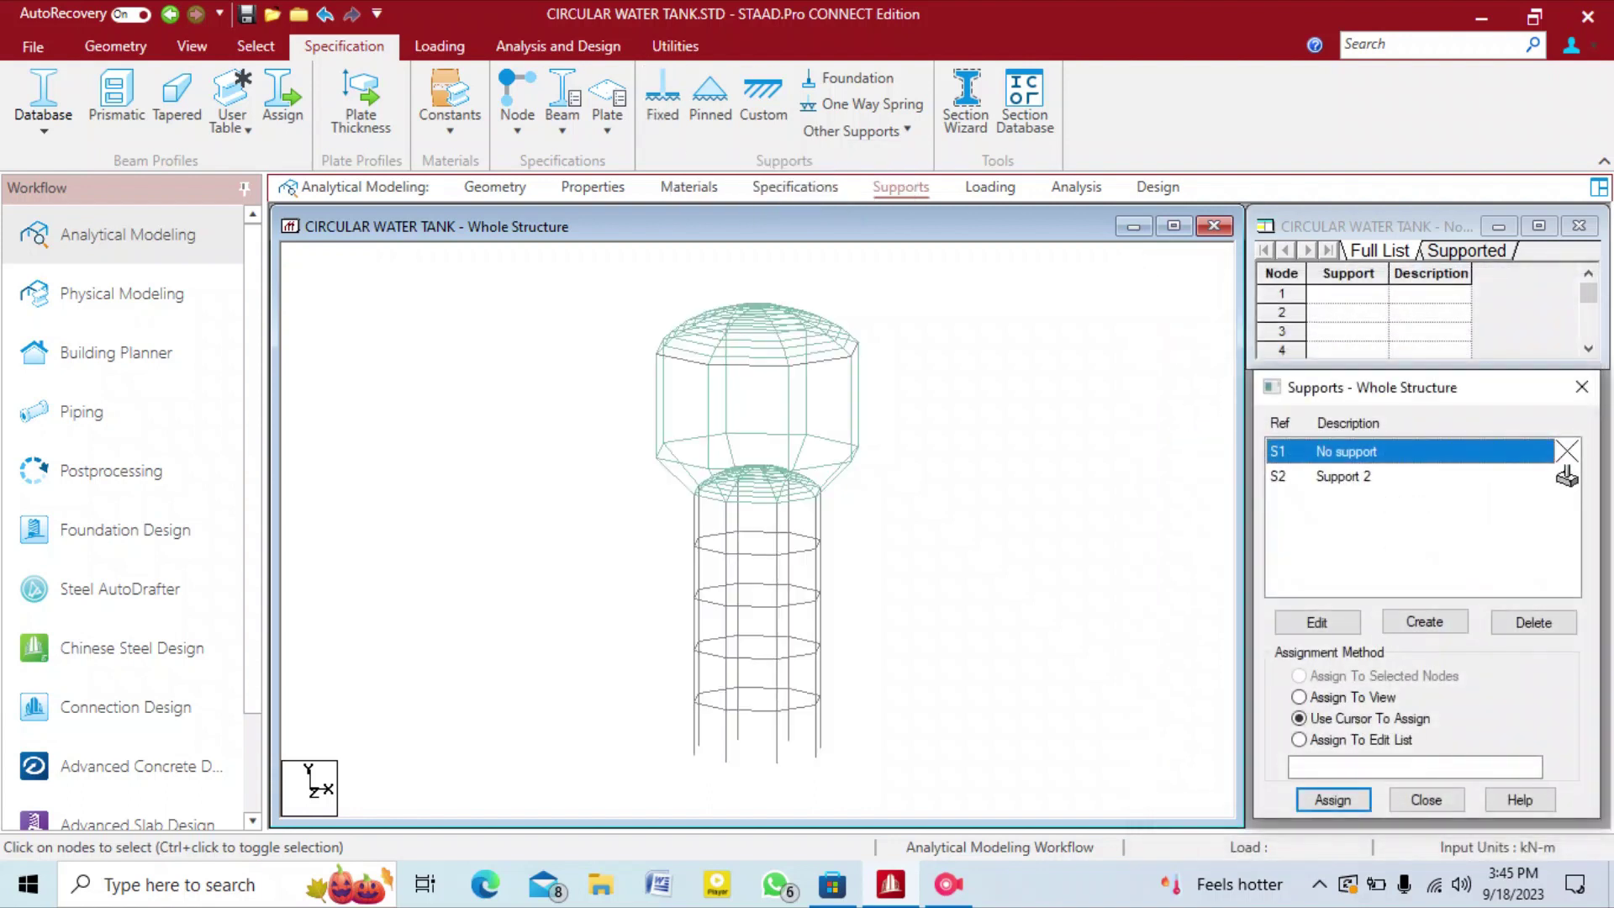
pyautogui.click(1343, 477)
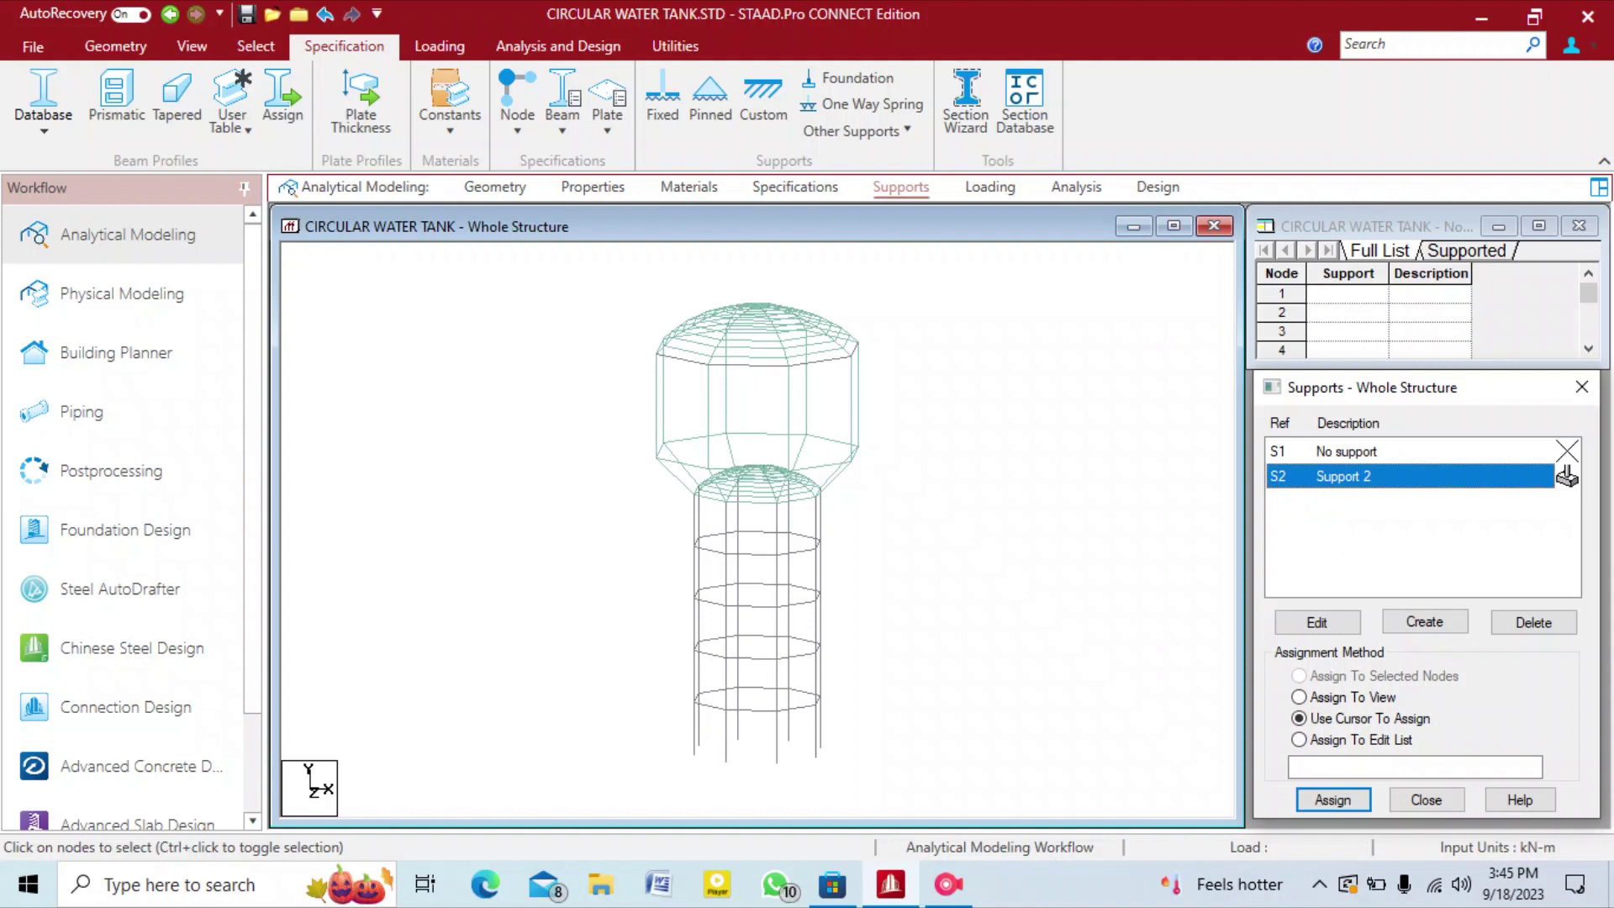
pyautogui.moveTo(664, 729); pyautogui.dragTo(860, 777)
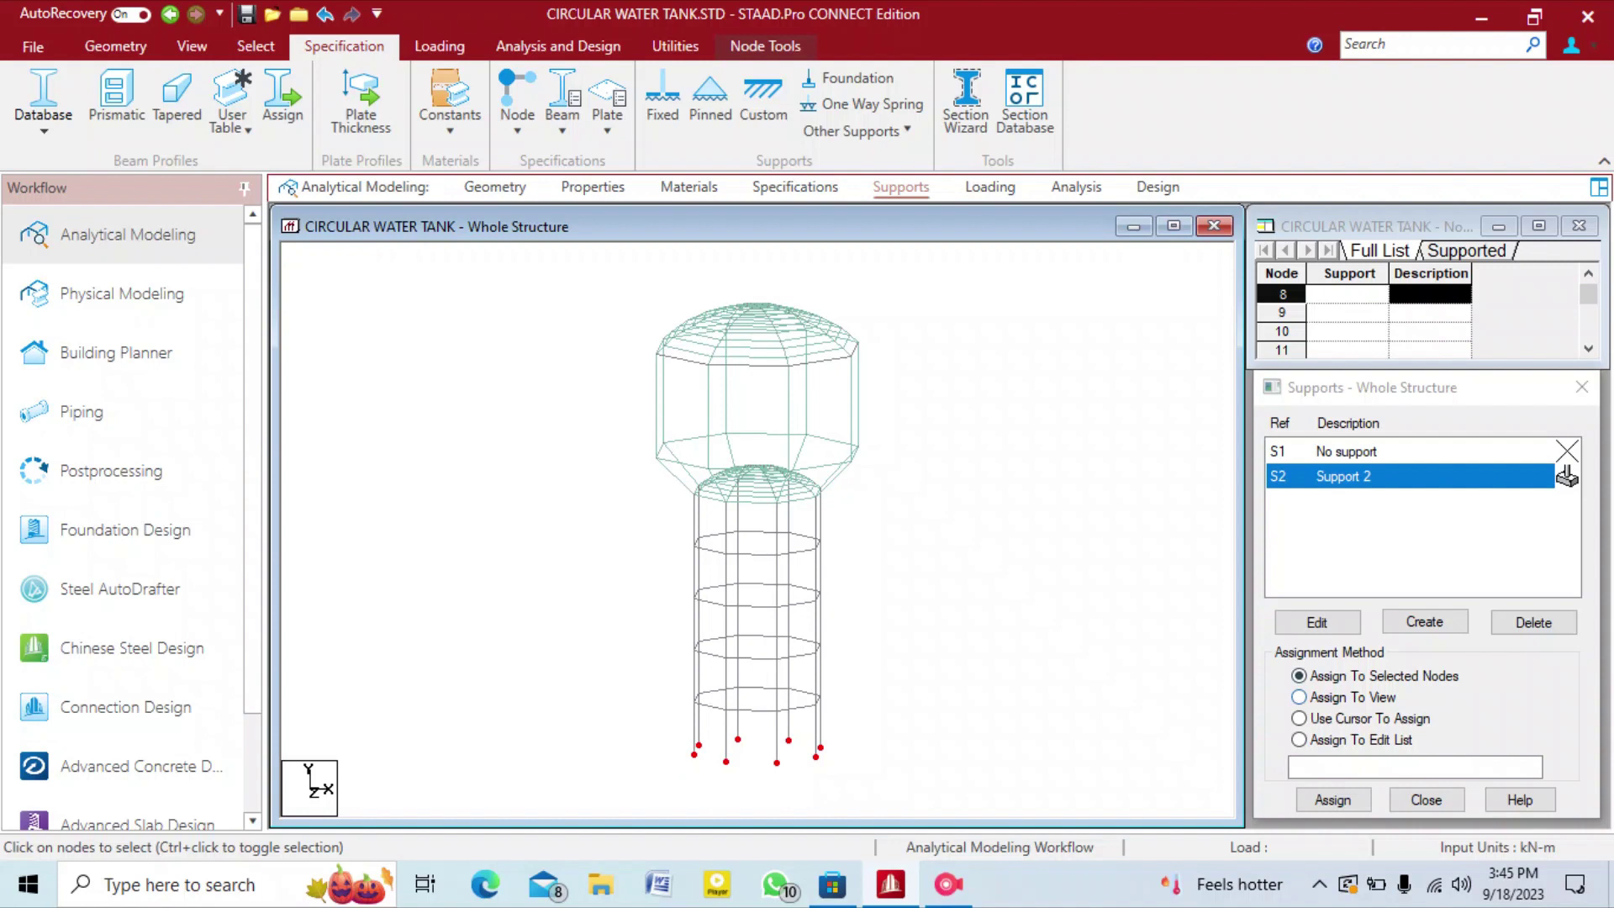
pyautogui.click(1333, 800)
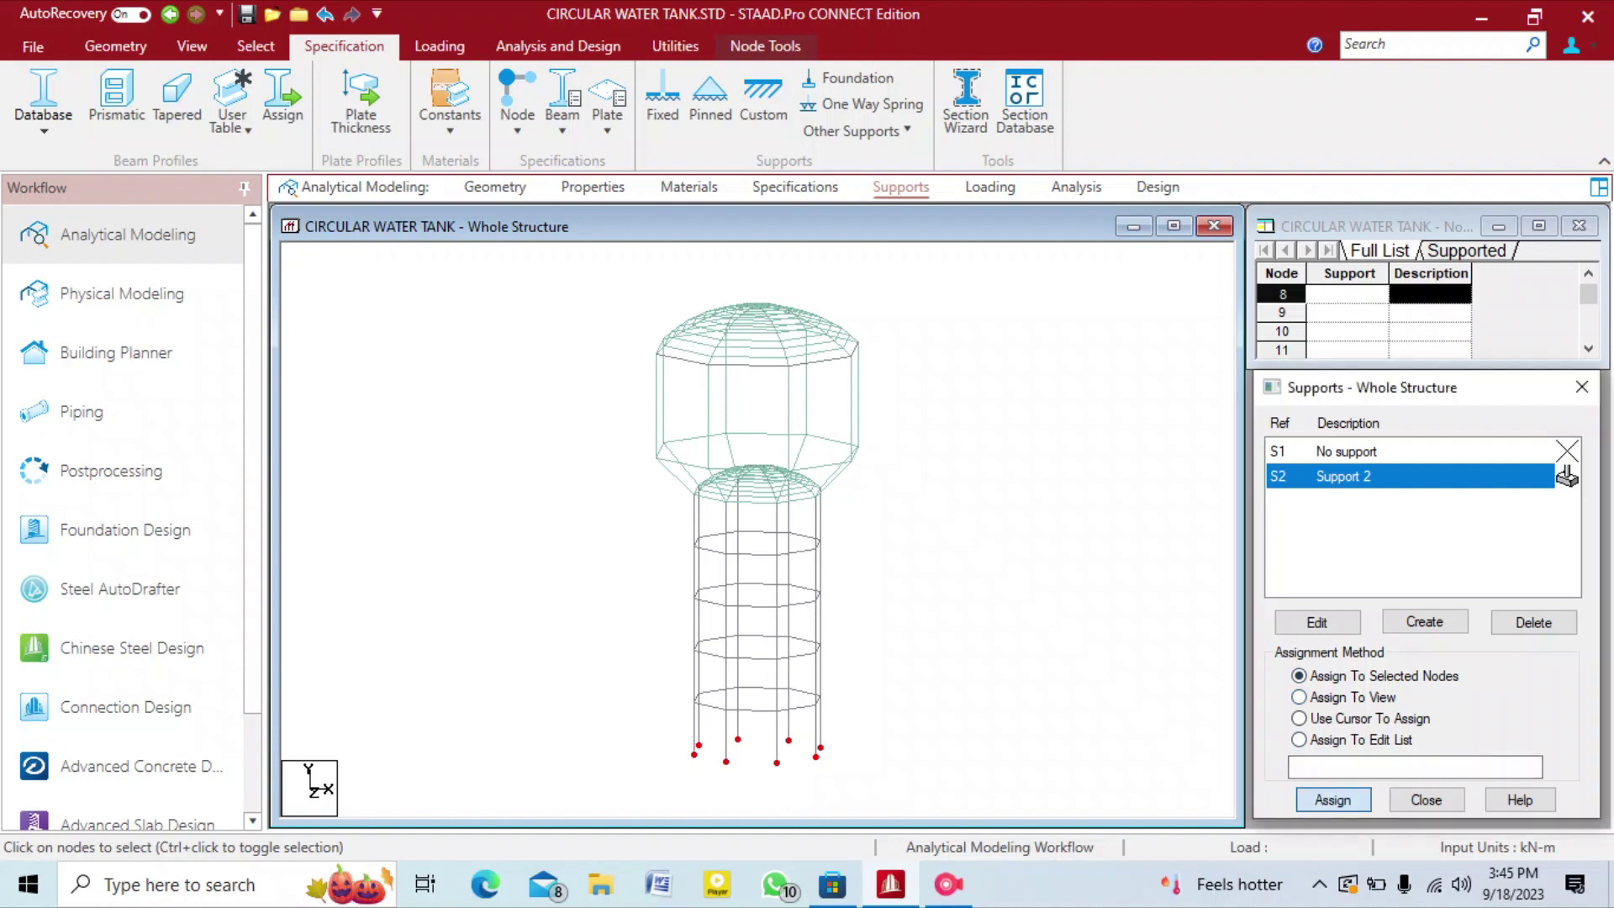
pyautogui.press('Return')
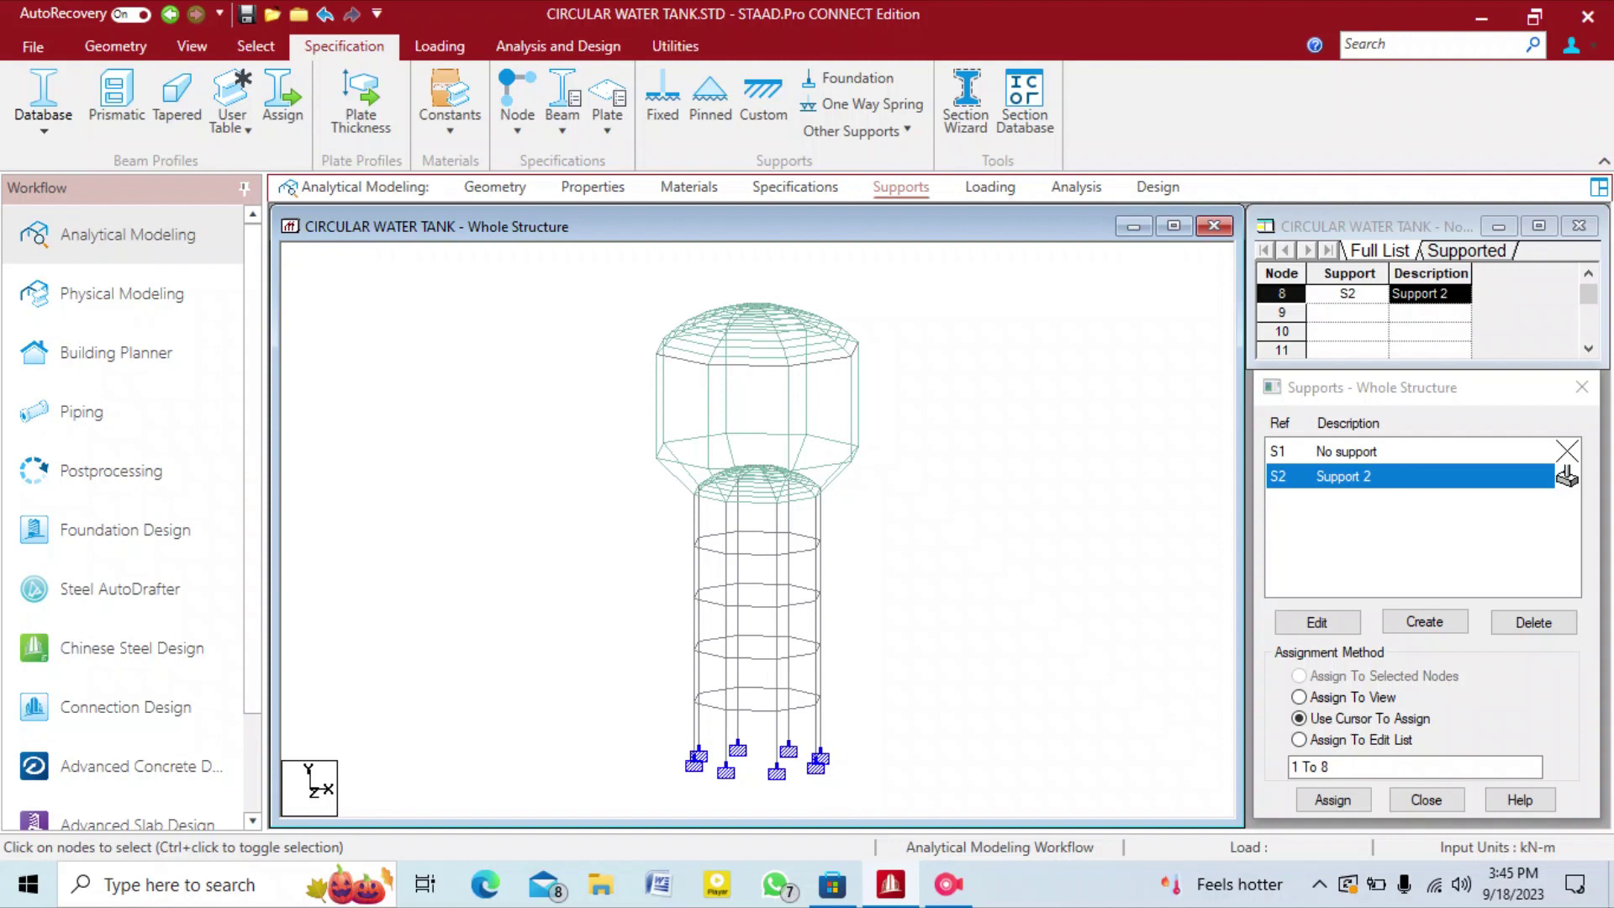
pyautogui.click(991, 186)
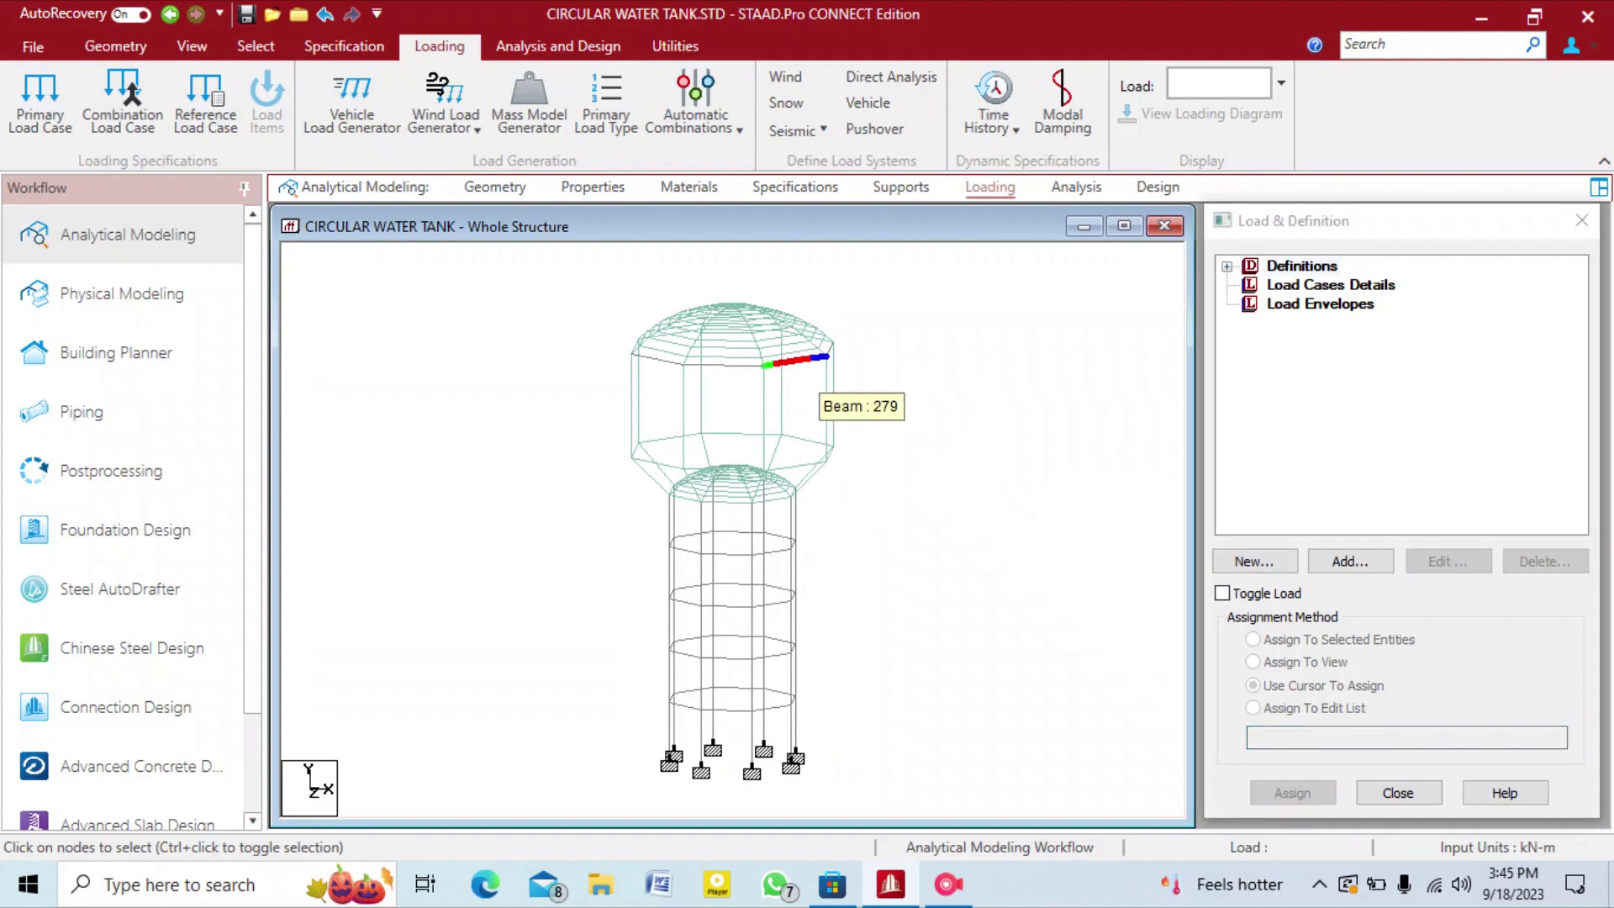
pyautogui.moveTo(618, 250); pyautogui.dragTo(886, 787)
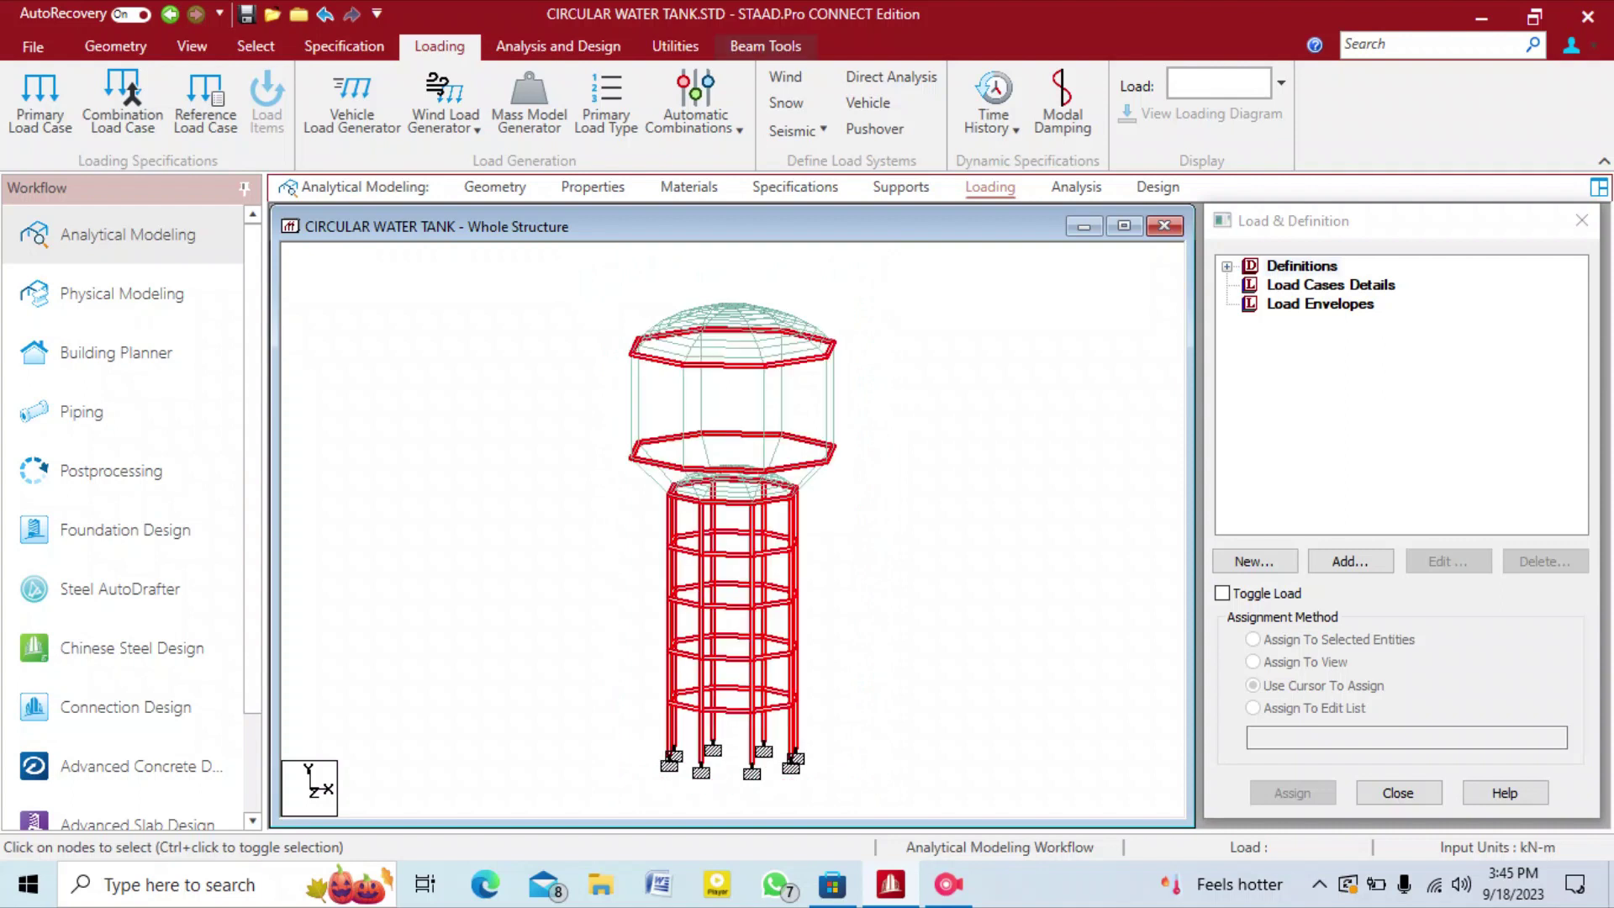
pyautogui.click(885, 785)
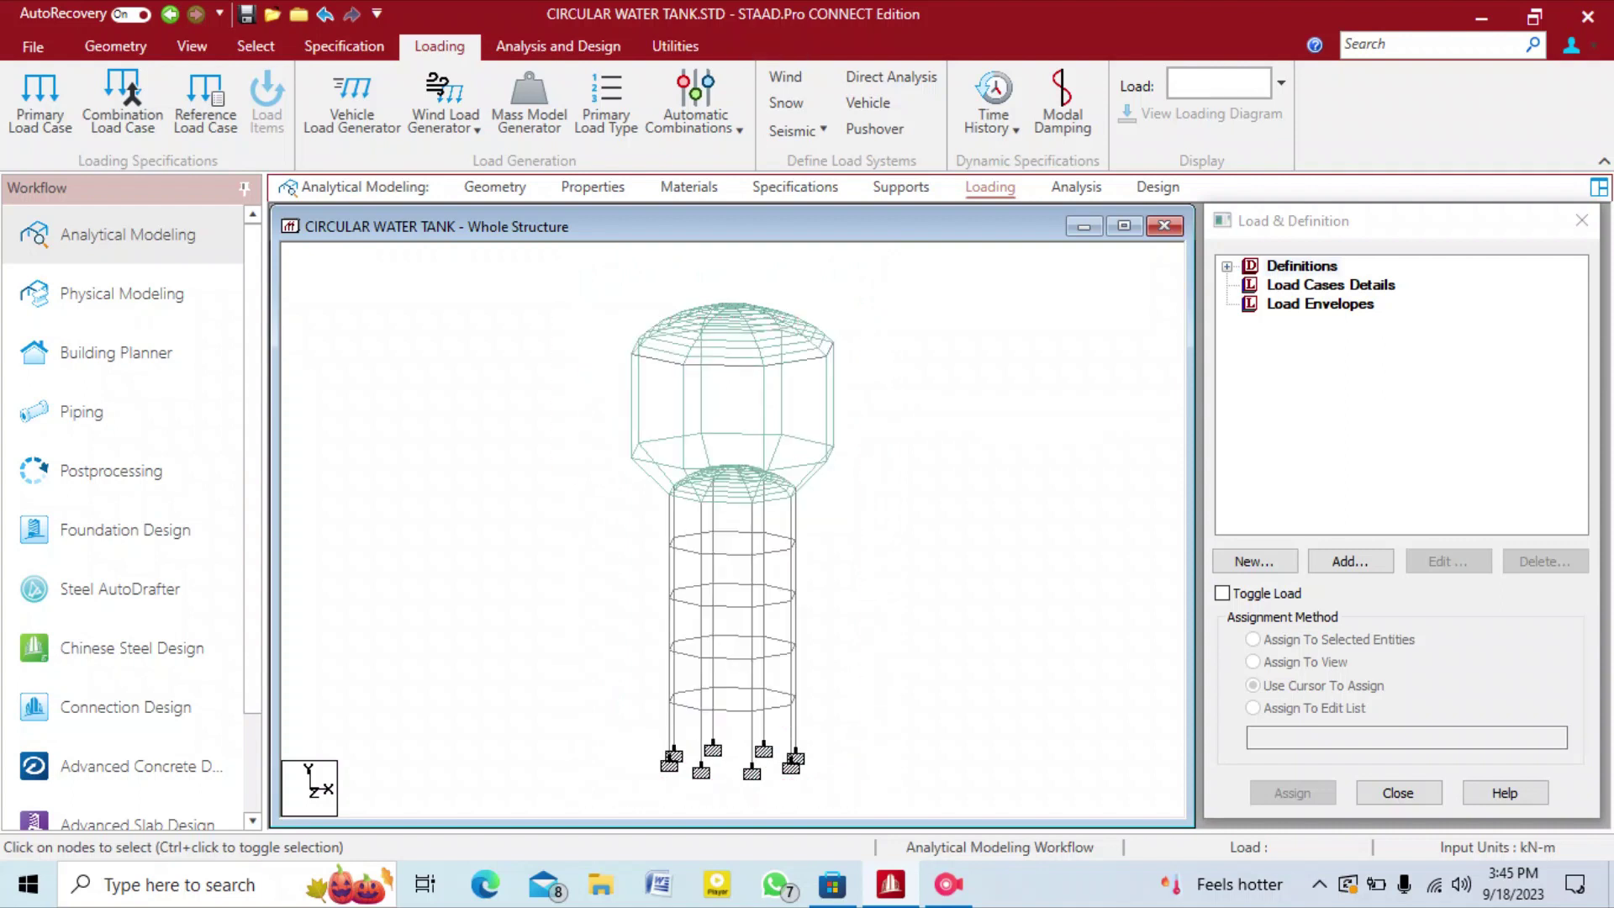
pyautogui.click(949, 885)
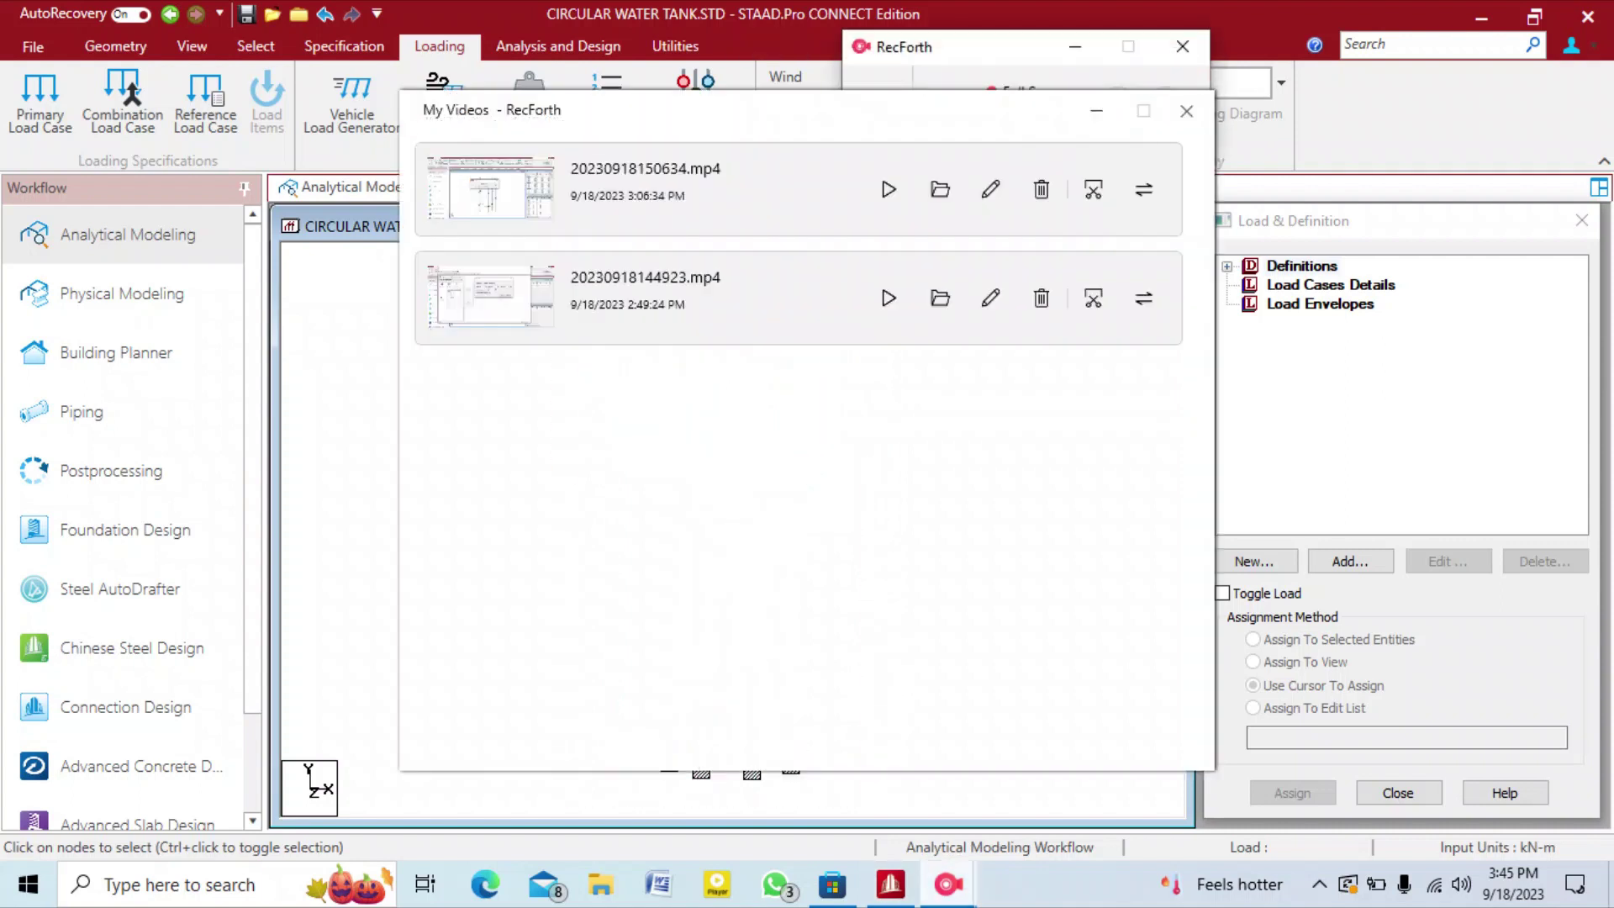
pyautogui.moveTo(984, 45); pyautogui.dragTo(1300, 197)
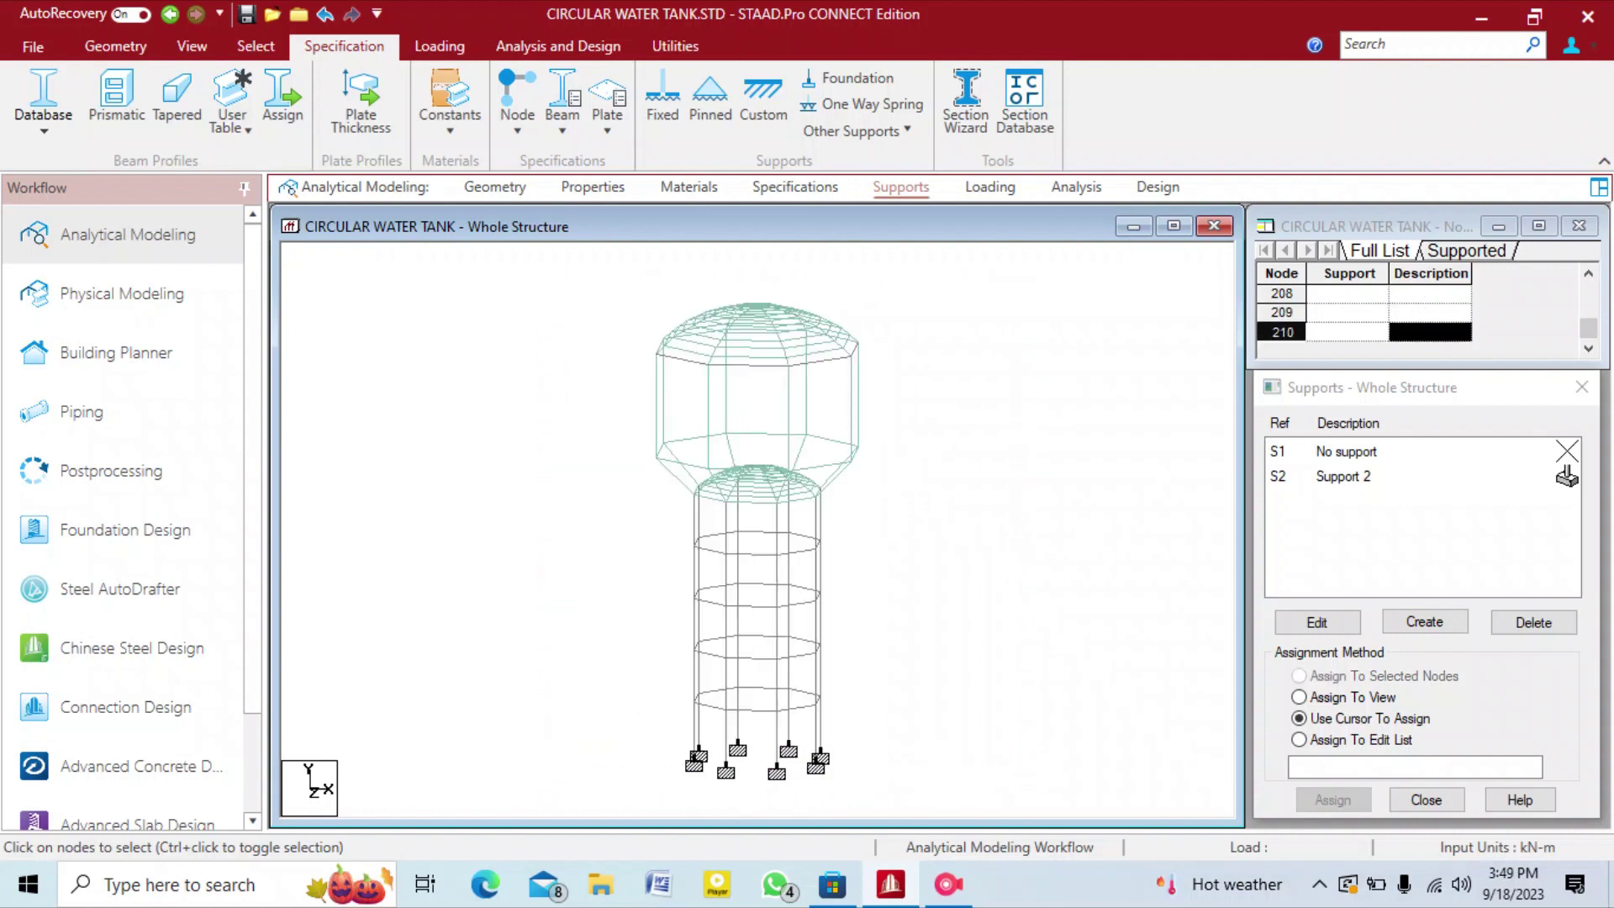
# Start a new seismic definition in the load definitions and set its type to Indian:IS 1893 (Part 1):2016.
pyautogui.click(989, 187)
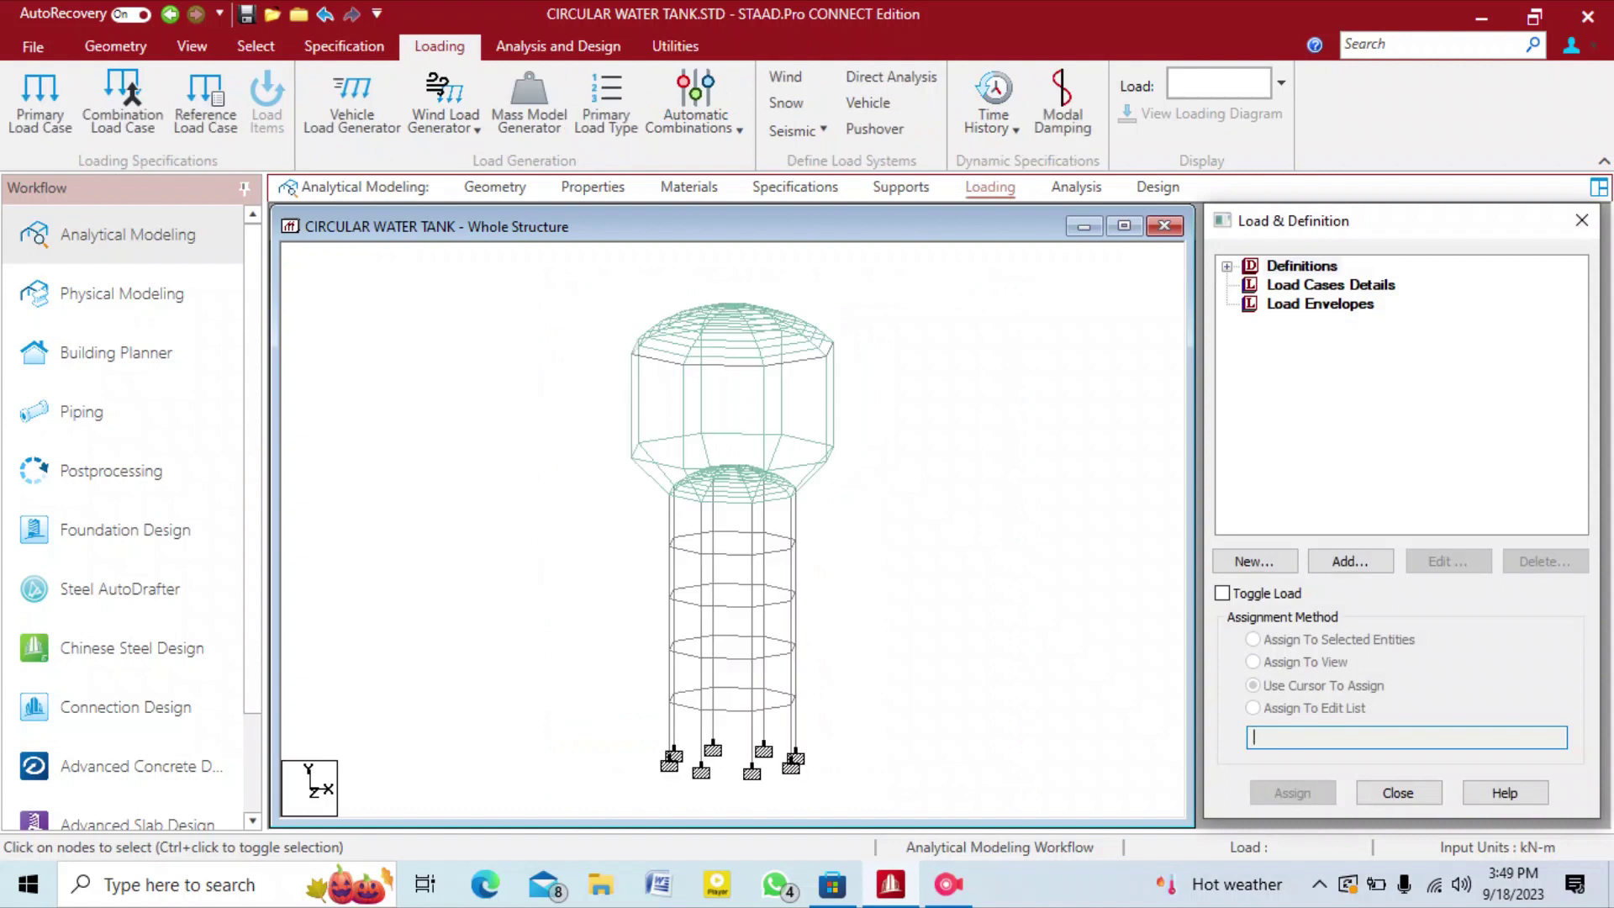
pyautogui.click(206, 109)
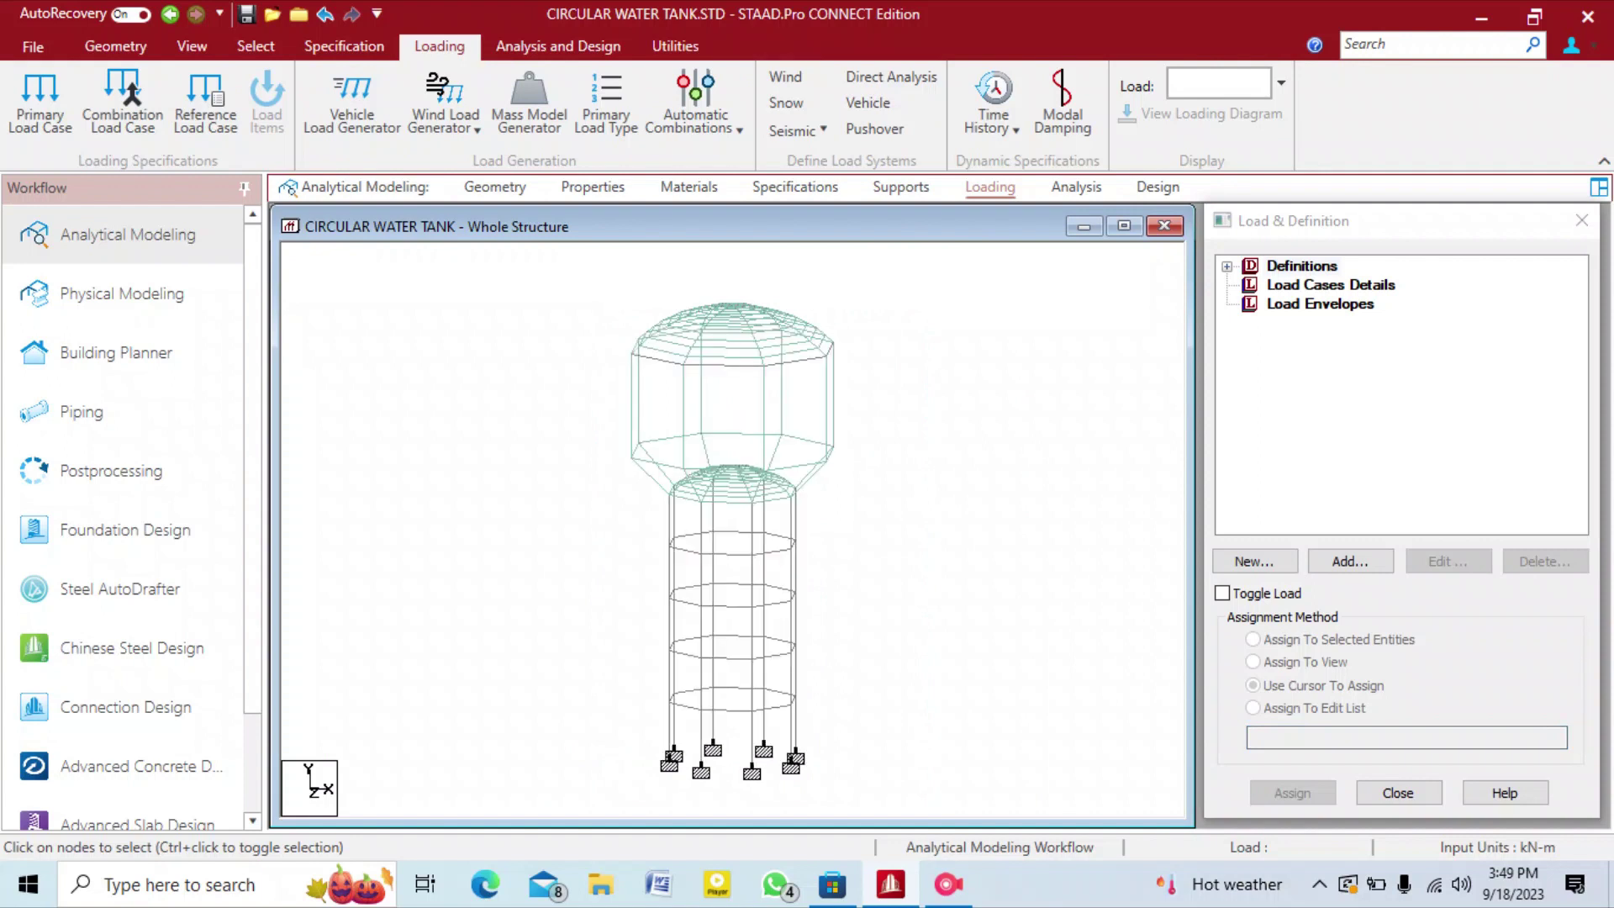
pyautogui.click(1228, 267)
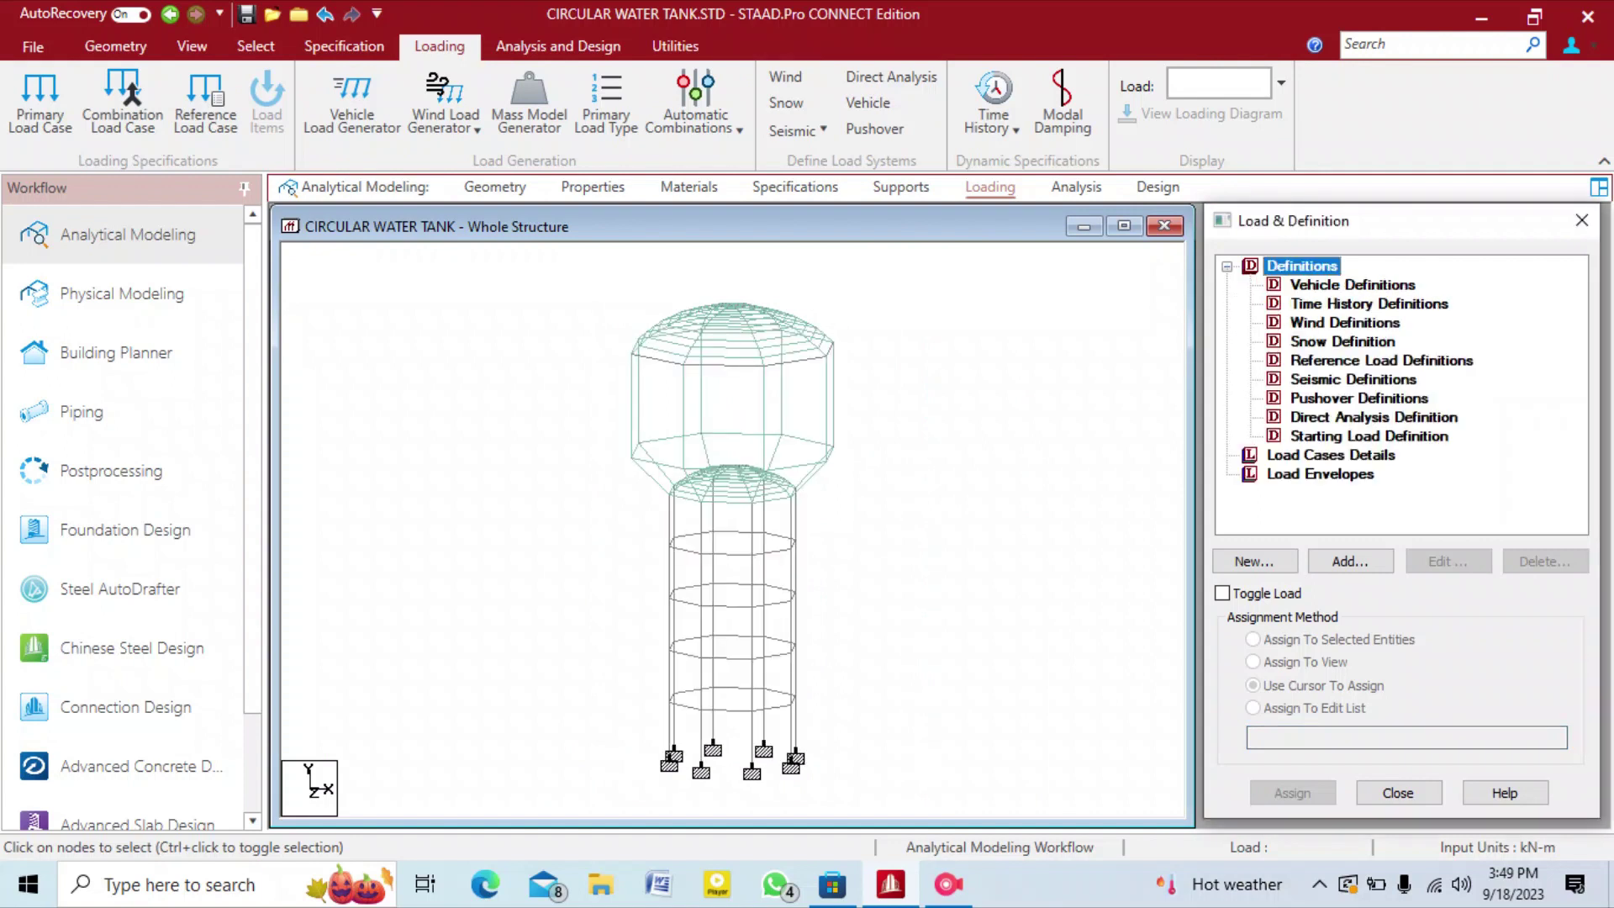
pyautogui.click(1354, 380)
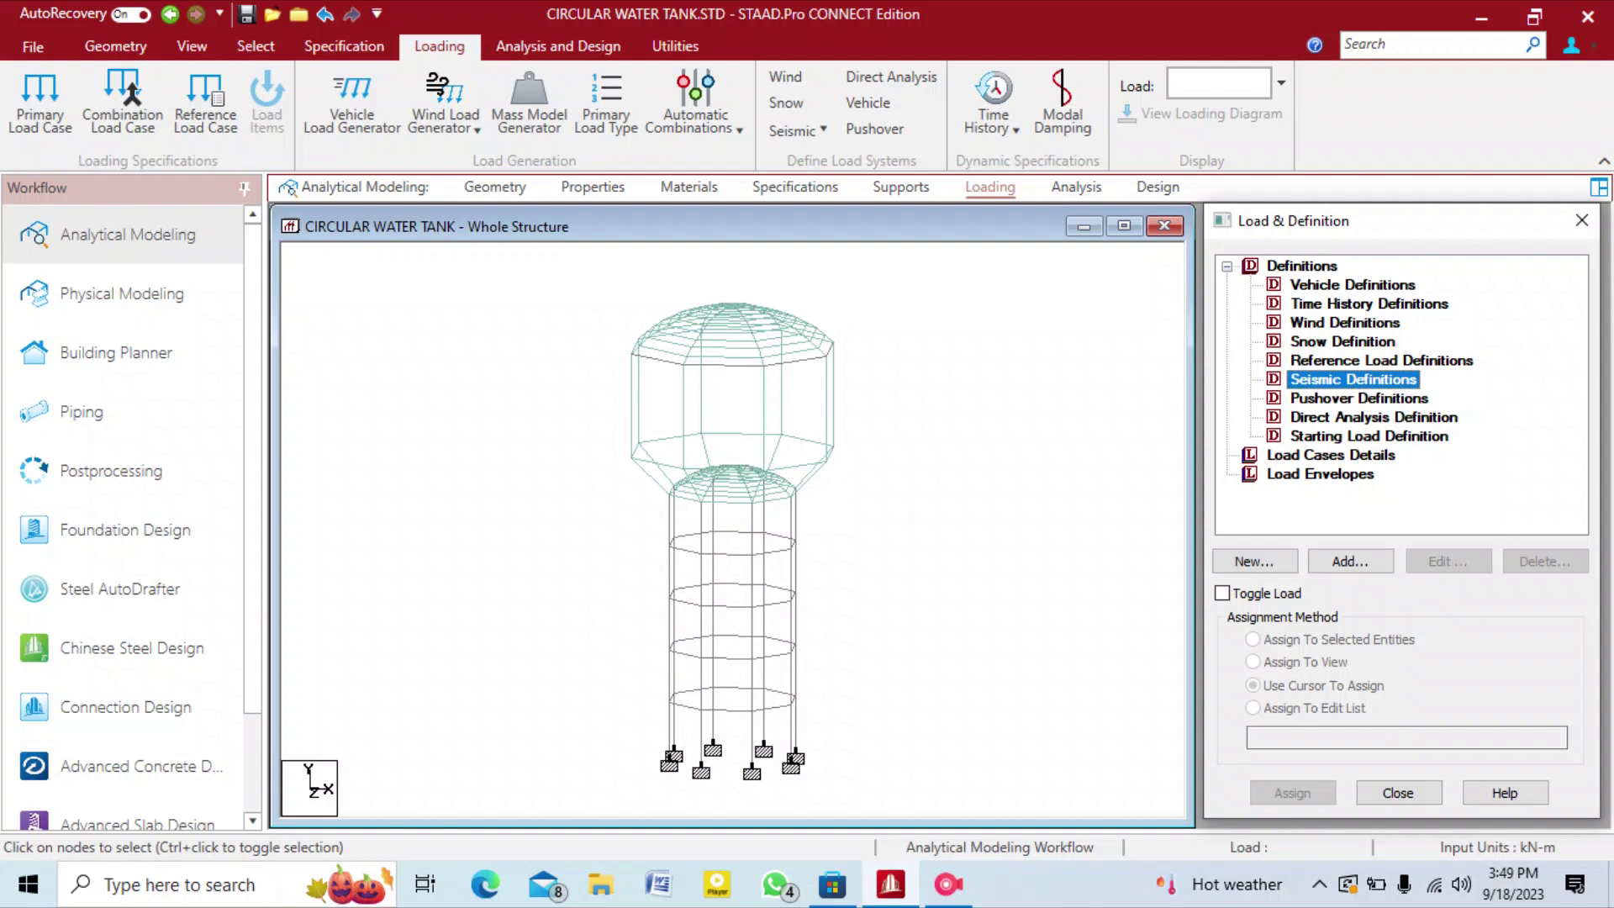
pyautogui.click(1350, 561)
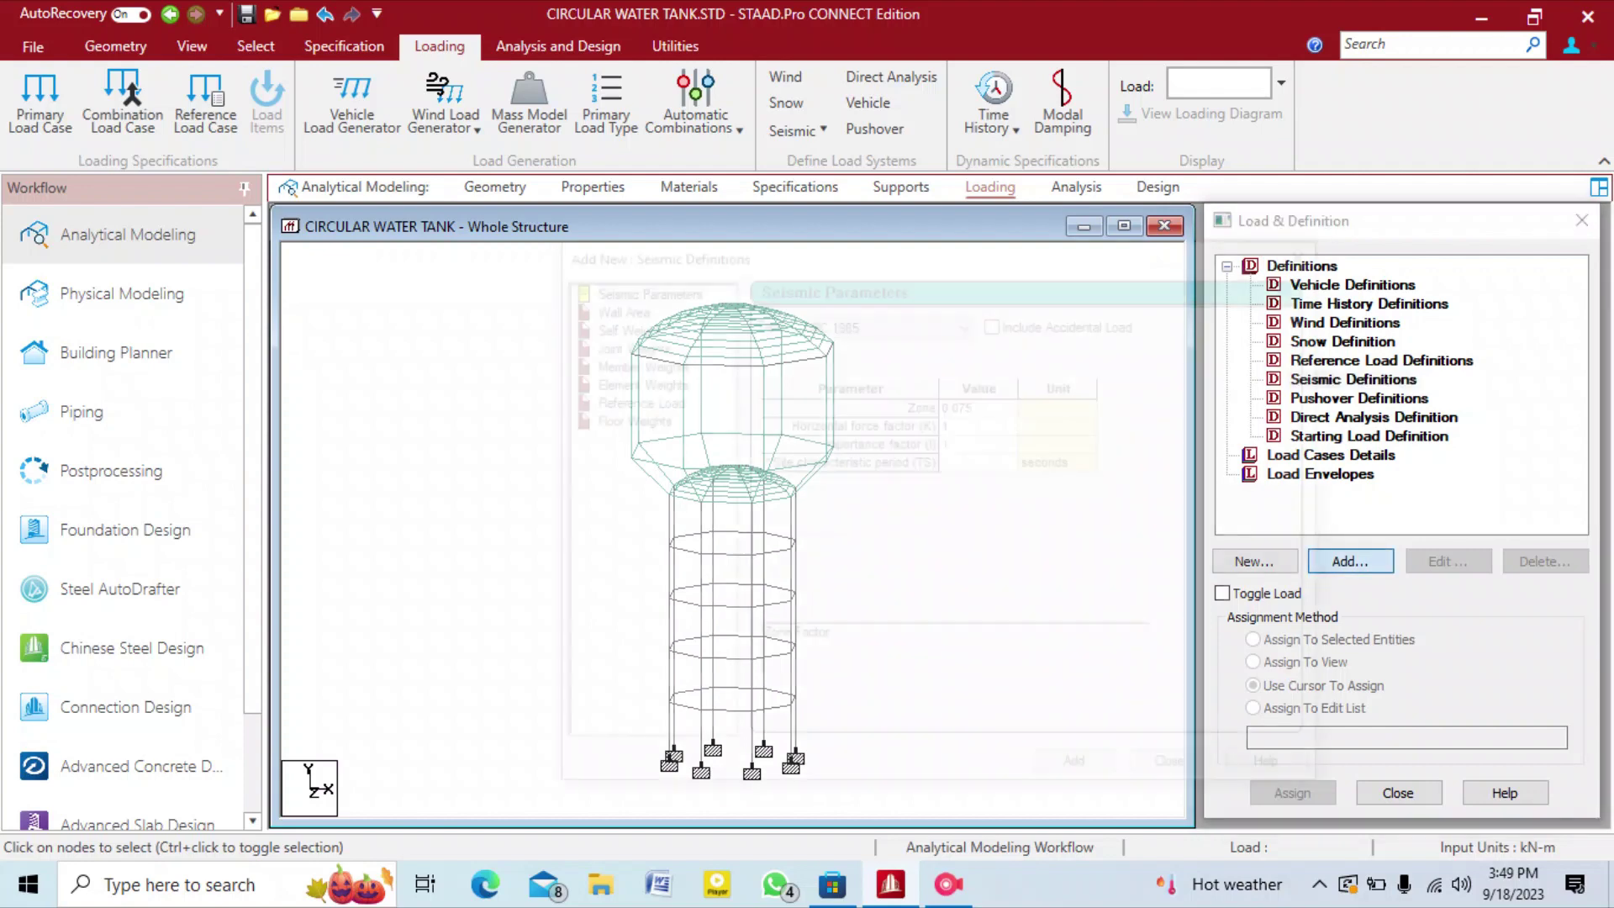
pyautogui.click(883, 320)
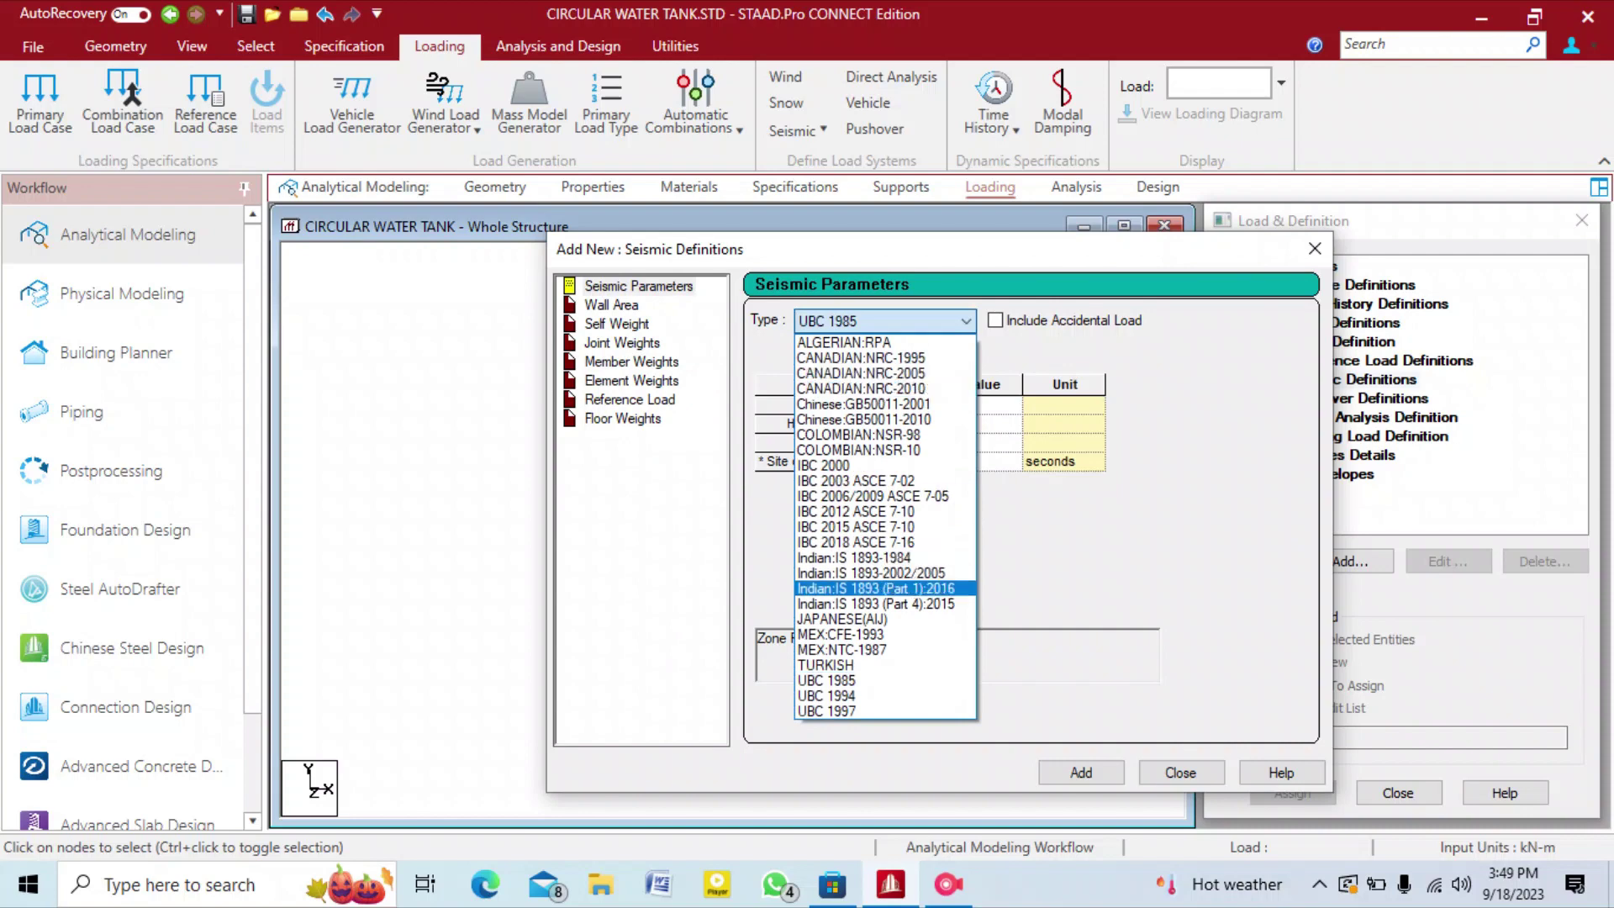
pyautogui.click(874, 588)
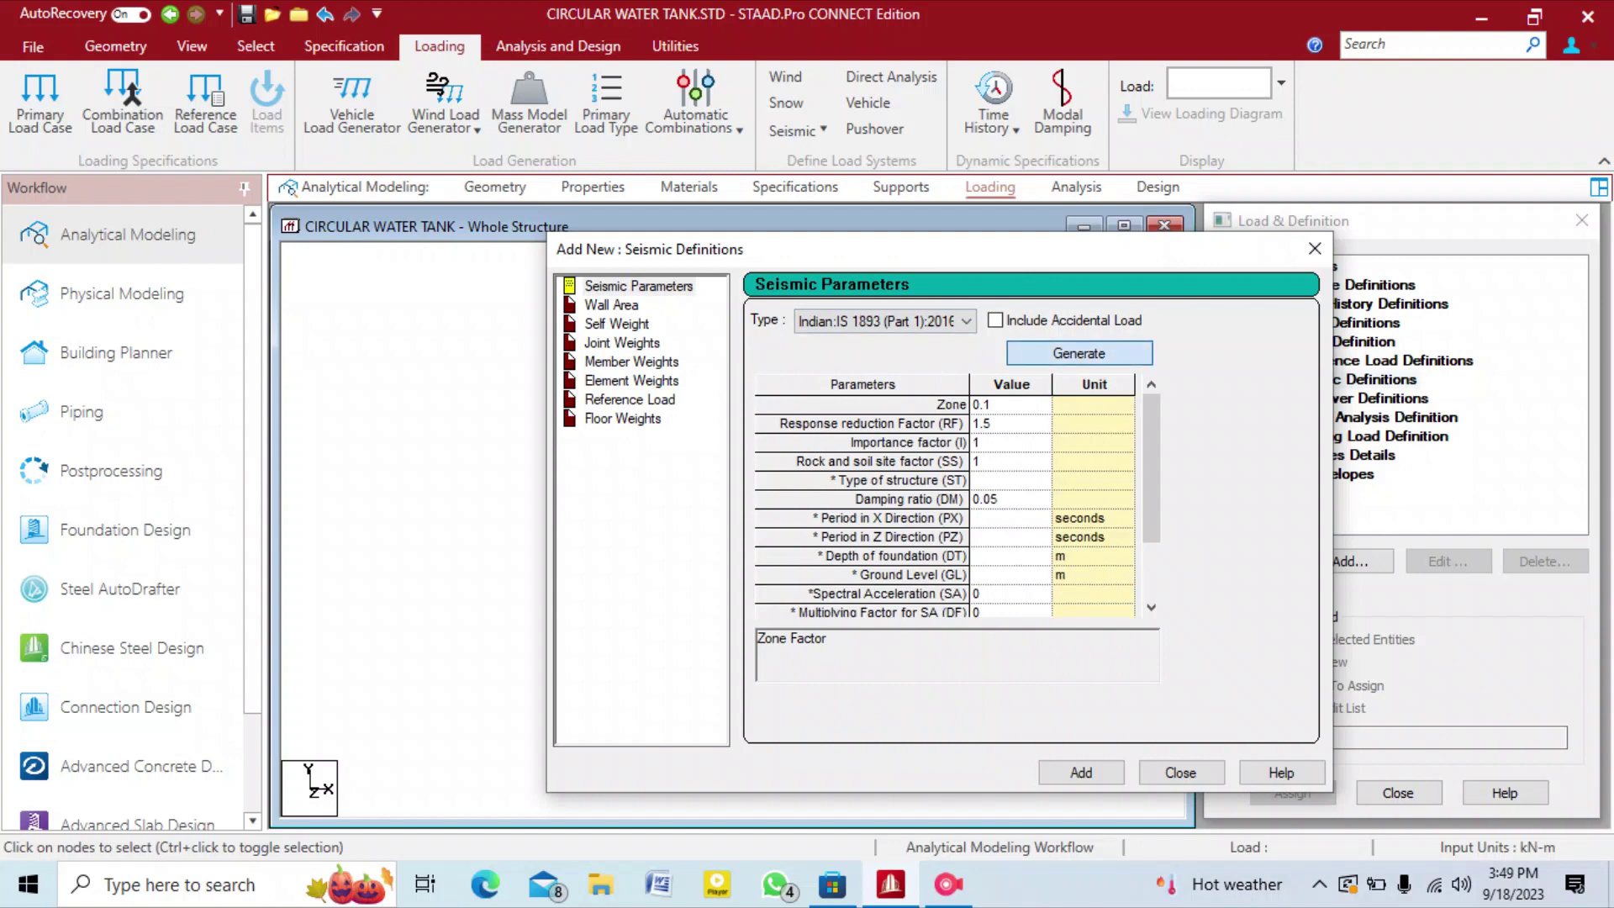
# Start generating the IS 1893 seismic parameters and define the zone factor by Zone, choosing zone II.
pyautogui.click(1079, 353)
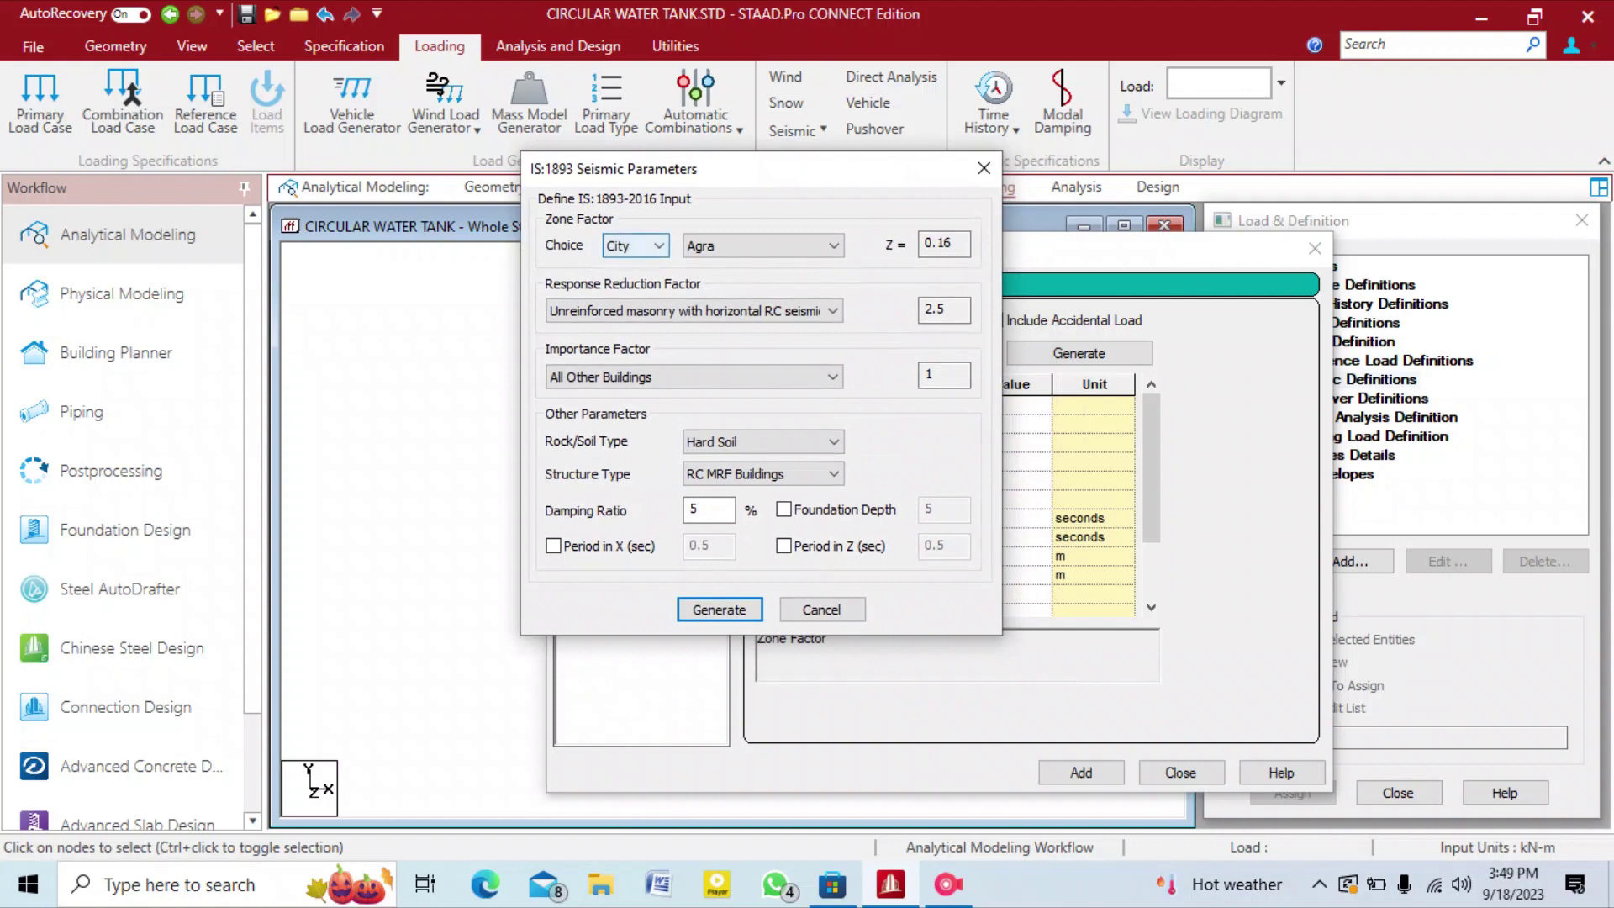
pyautogui.click(832, 245)
pyautogui.click(833, 246)
pyautogui.click(833, 245)
pyautogui.click(832, 245)
pyautogui.click(658, 246)
pyautogui.click(659, 246)
pyautogui.click(635, 246)
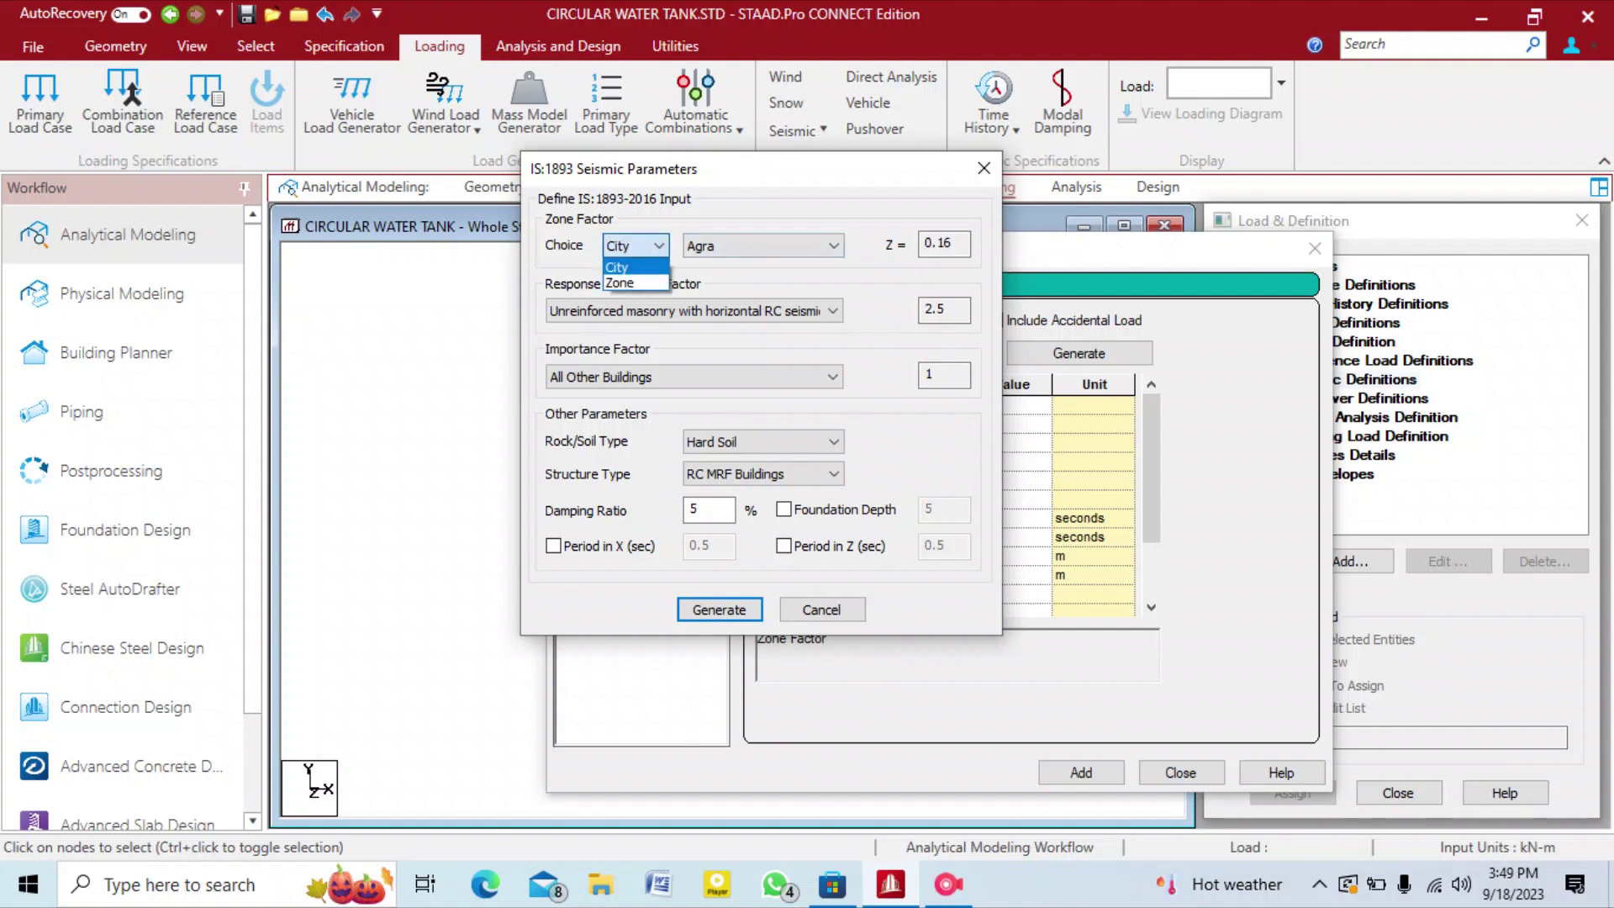
pyautogui.click(619, 283)
pyautogui.click(763, 246)
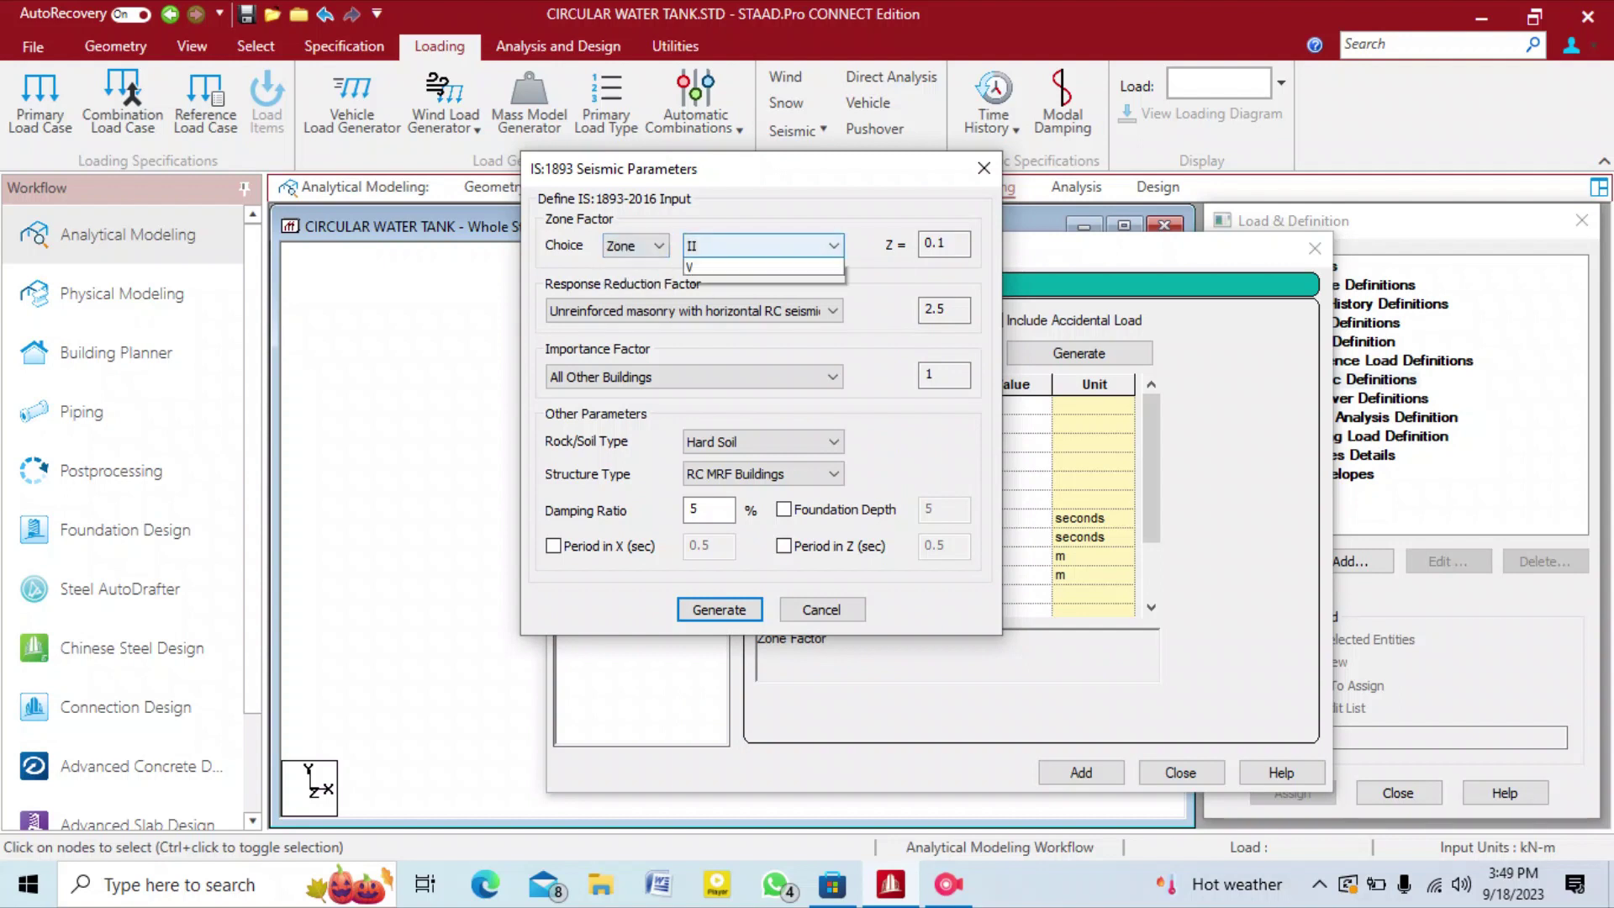
pyautogui.click(691, 268)
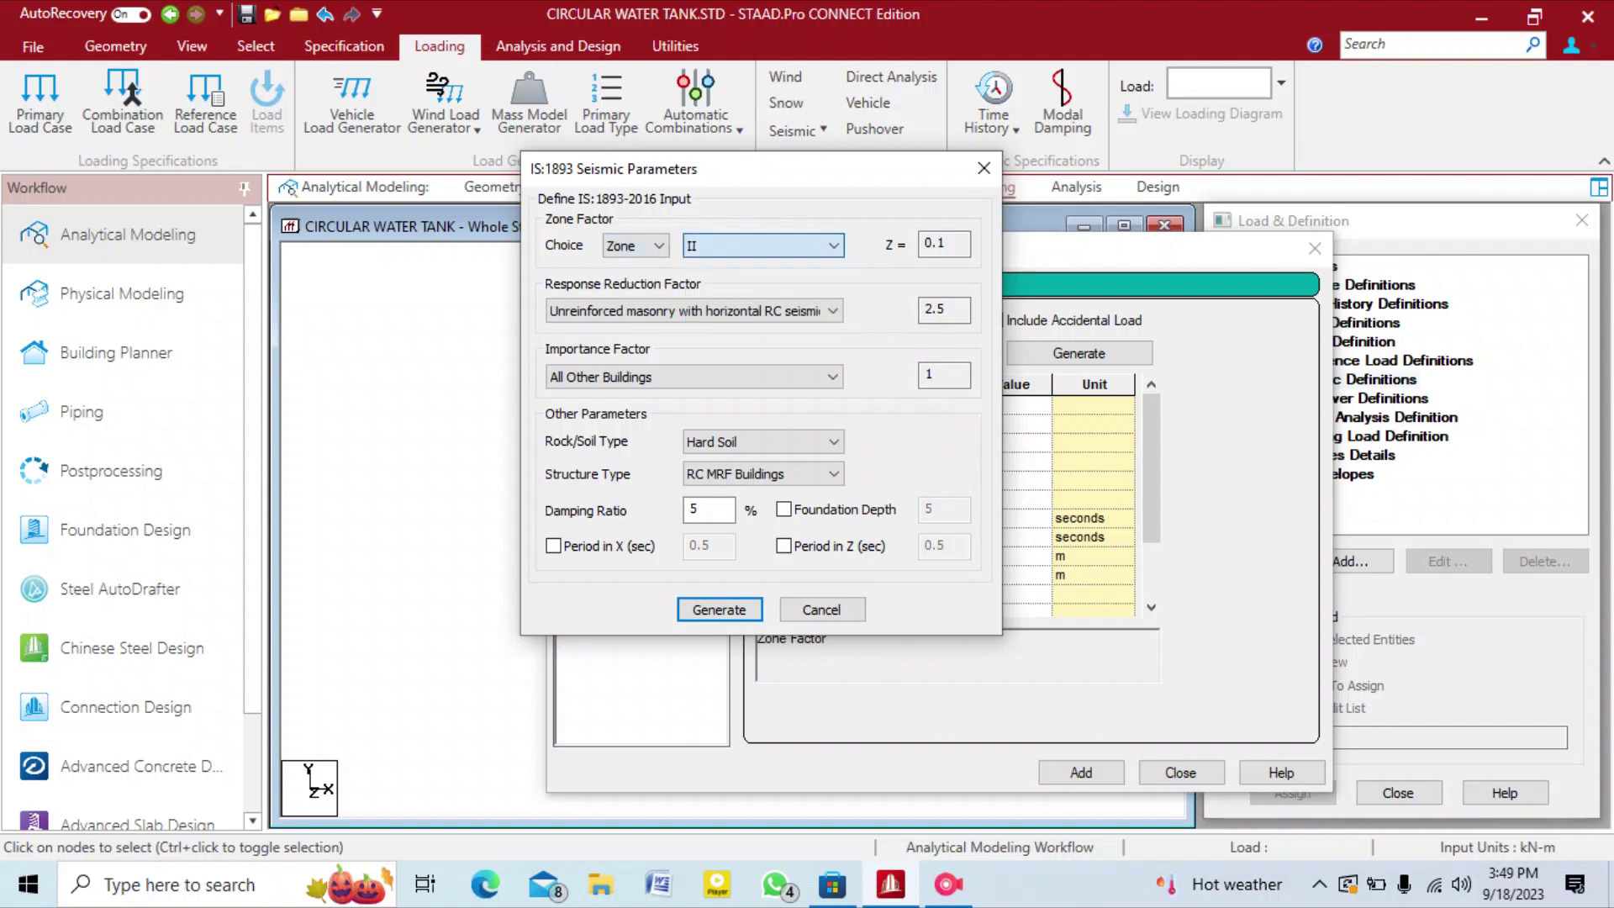
# Define the seismic zone factor by City instead of Zone and choose Delhi.
pyautogui.click(636, 246)
pyautogui.click(618, 265)
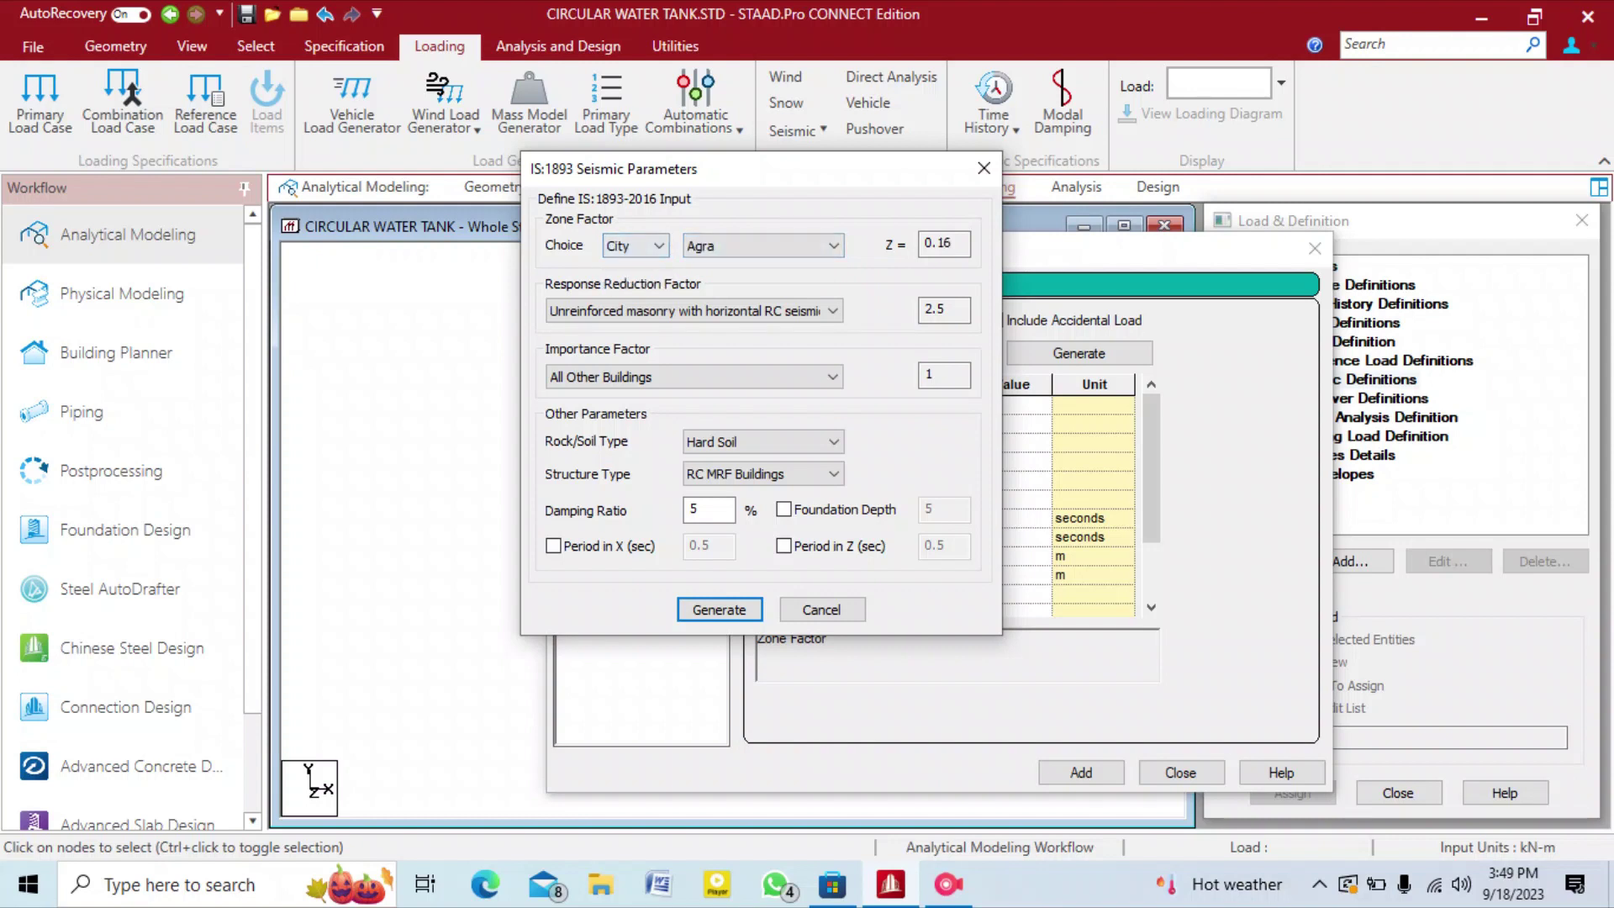
pyautogui.click(763, 245)
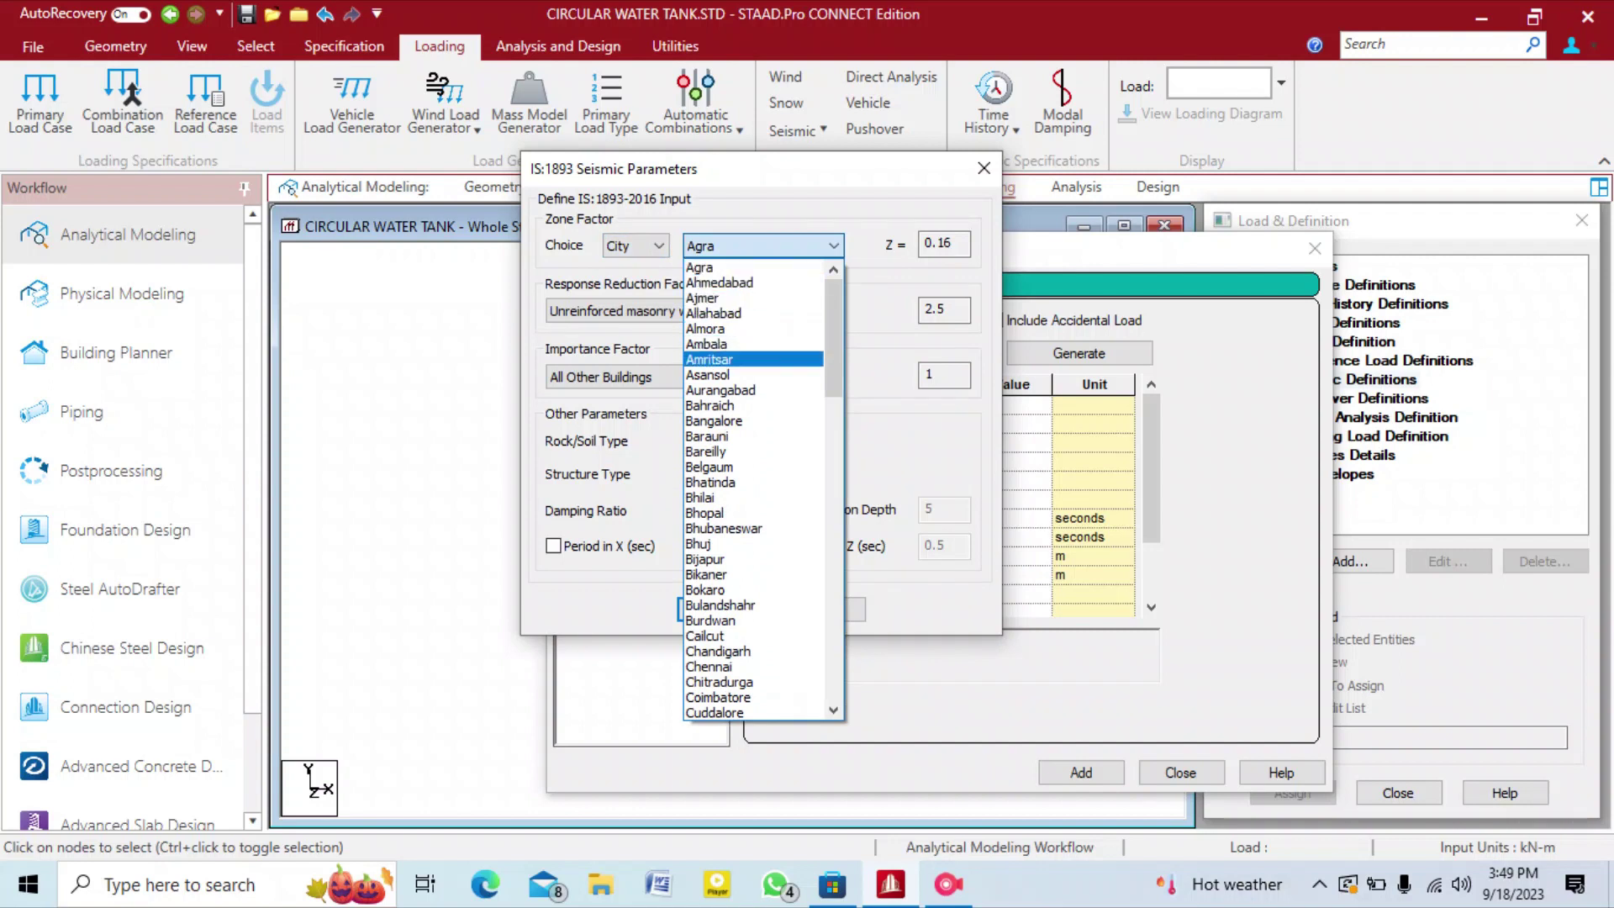
pyautogui.scroll(-20, 754, 559)
pyautogui.scroll(20, 757, 487)
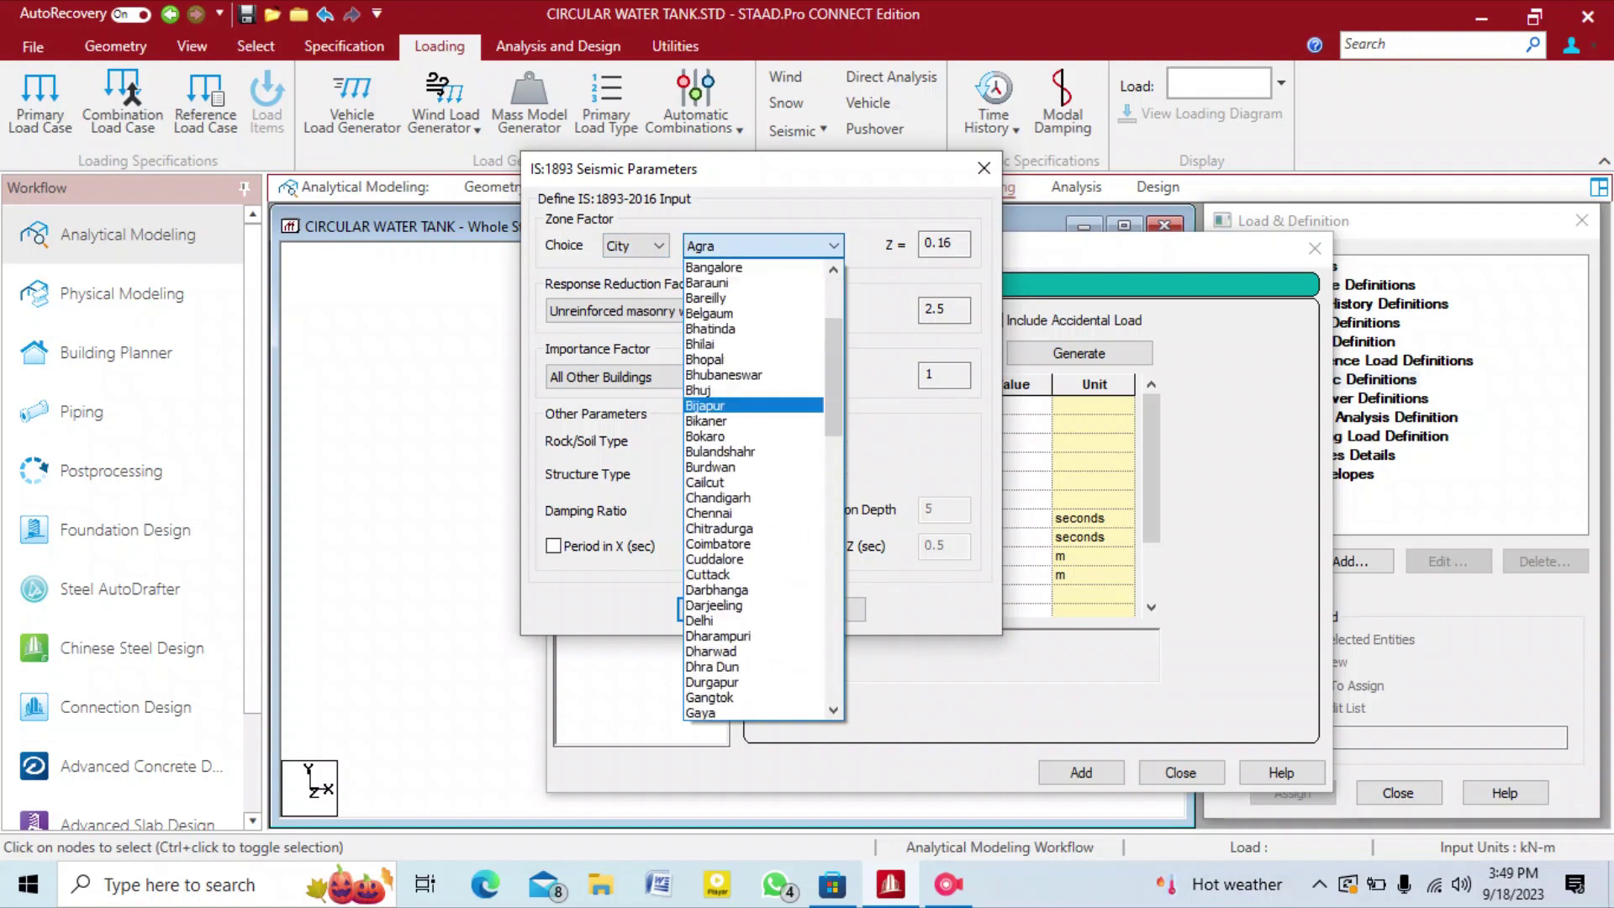
pyautogui.click(712, 620)
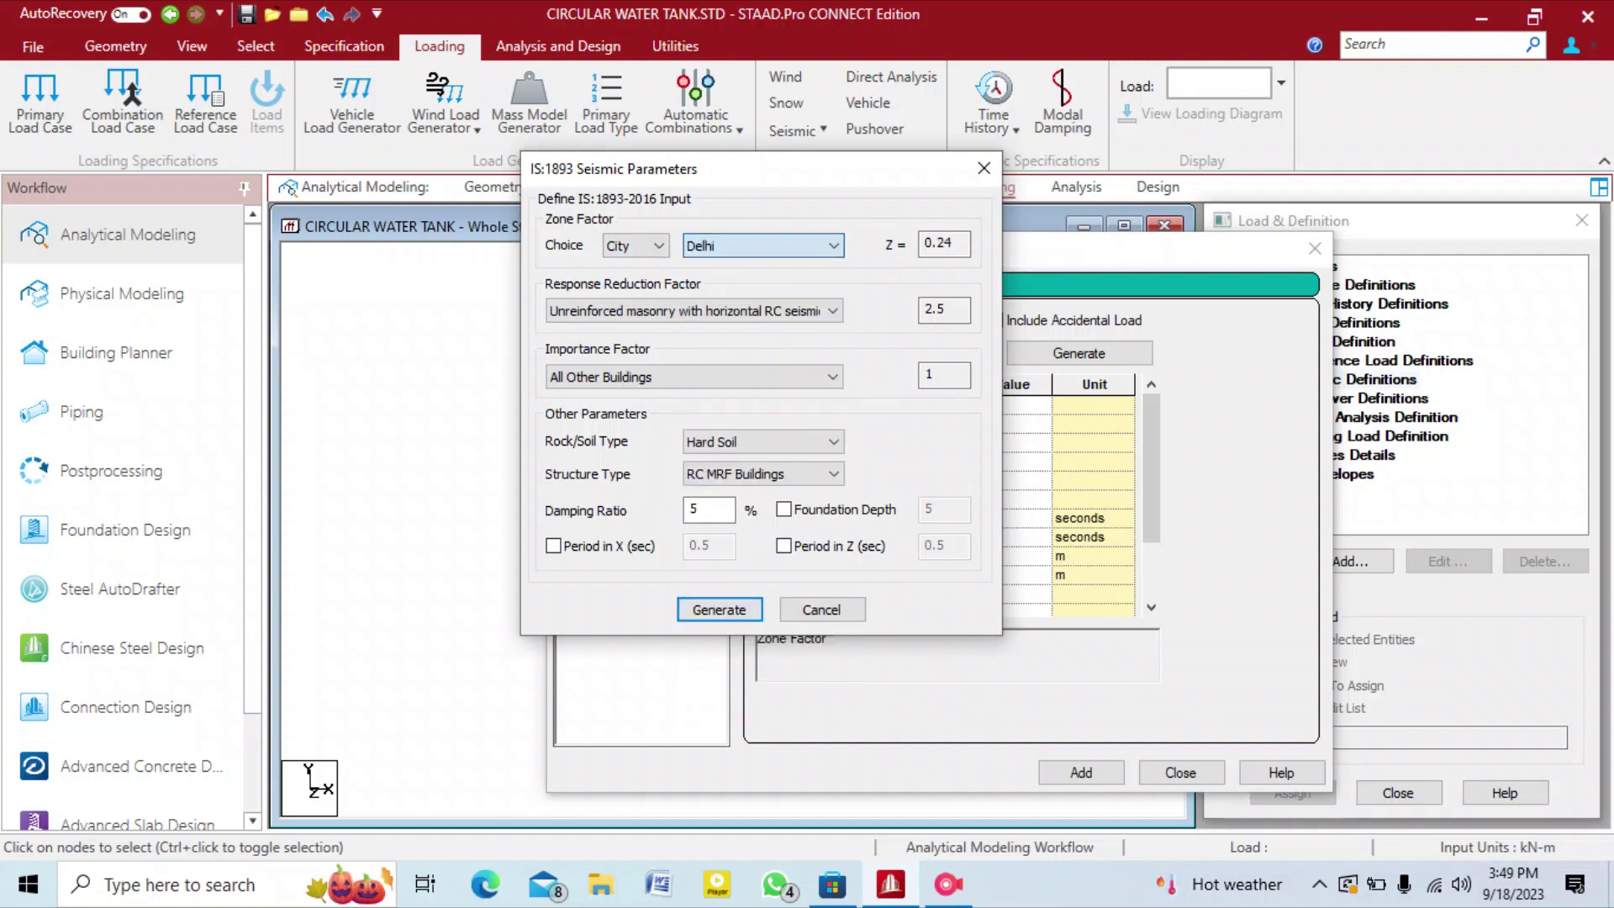
# Set the response reduction factor to Buildings with ordinary RC structural walls and RC OMRFs.
pyautogui.click(831, 311)
pyautogui.click(831, 311)
pyautogui.click(831, 311)
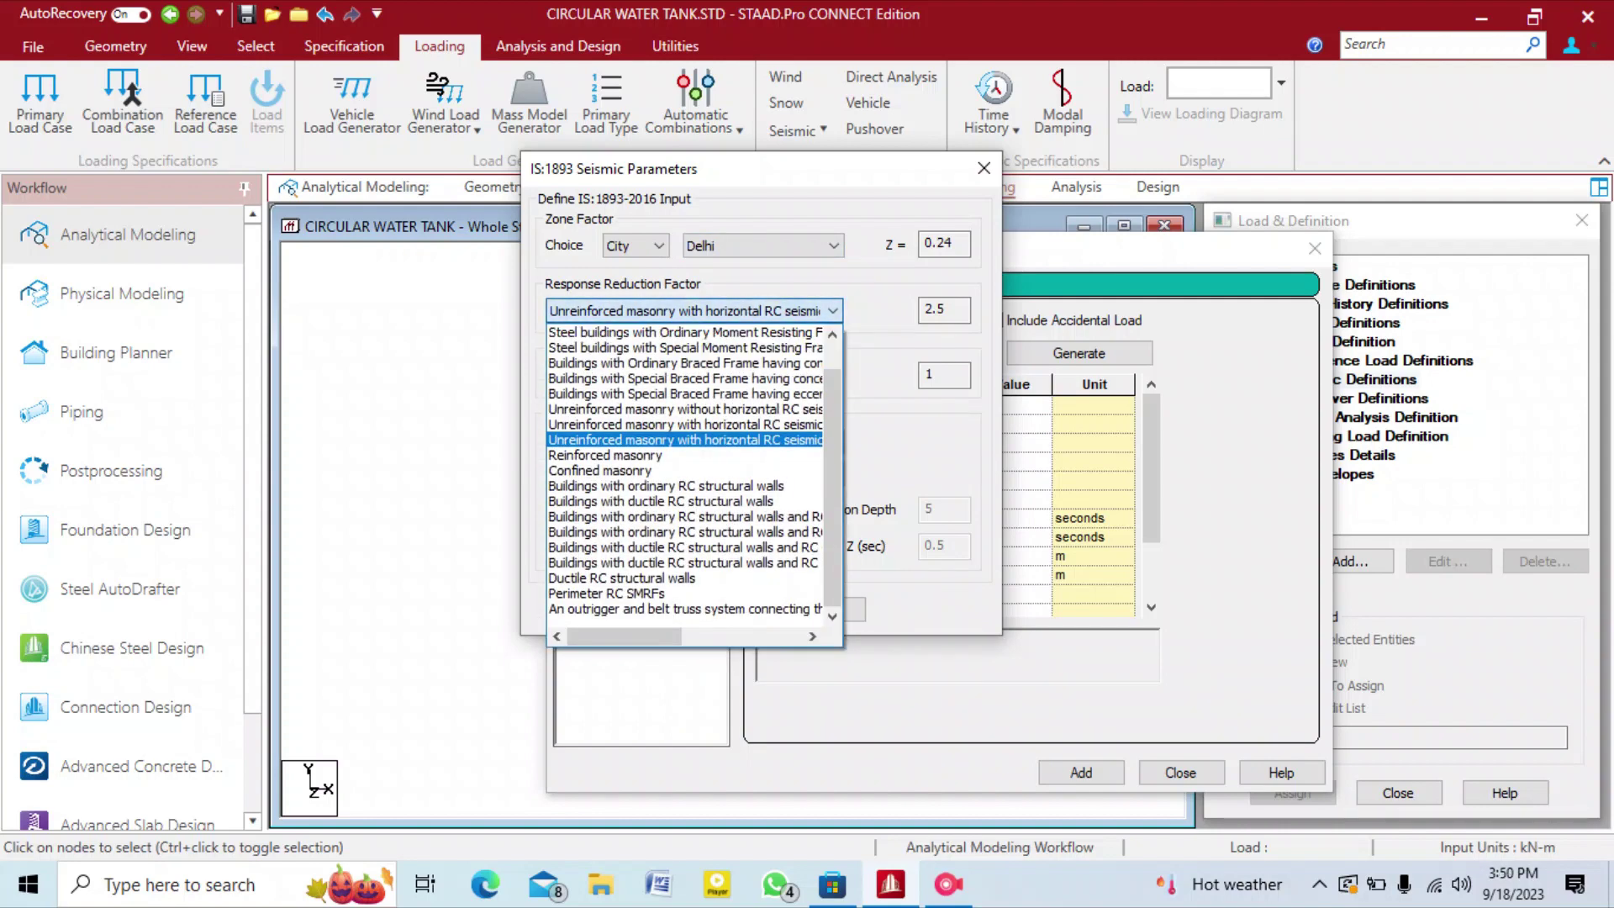
pyautogui.scroll(1, 686, 378)
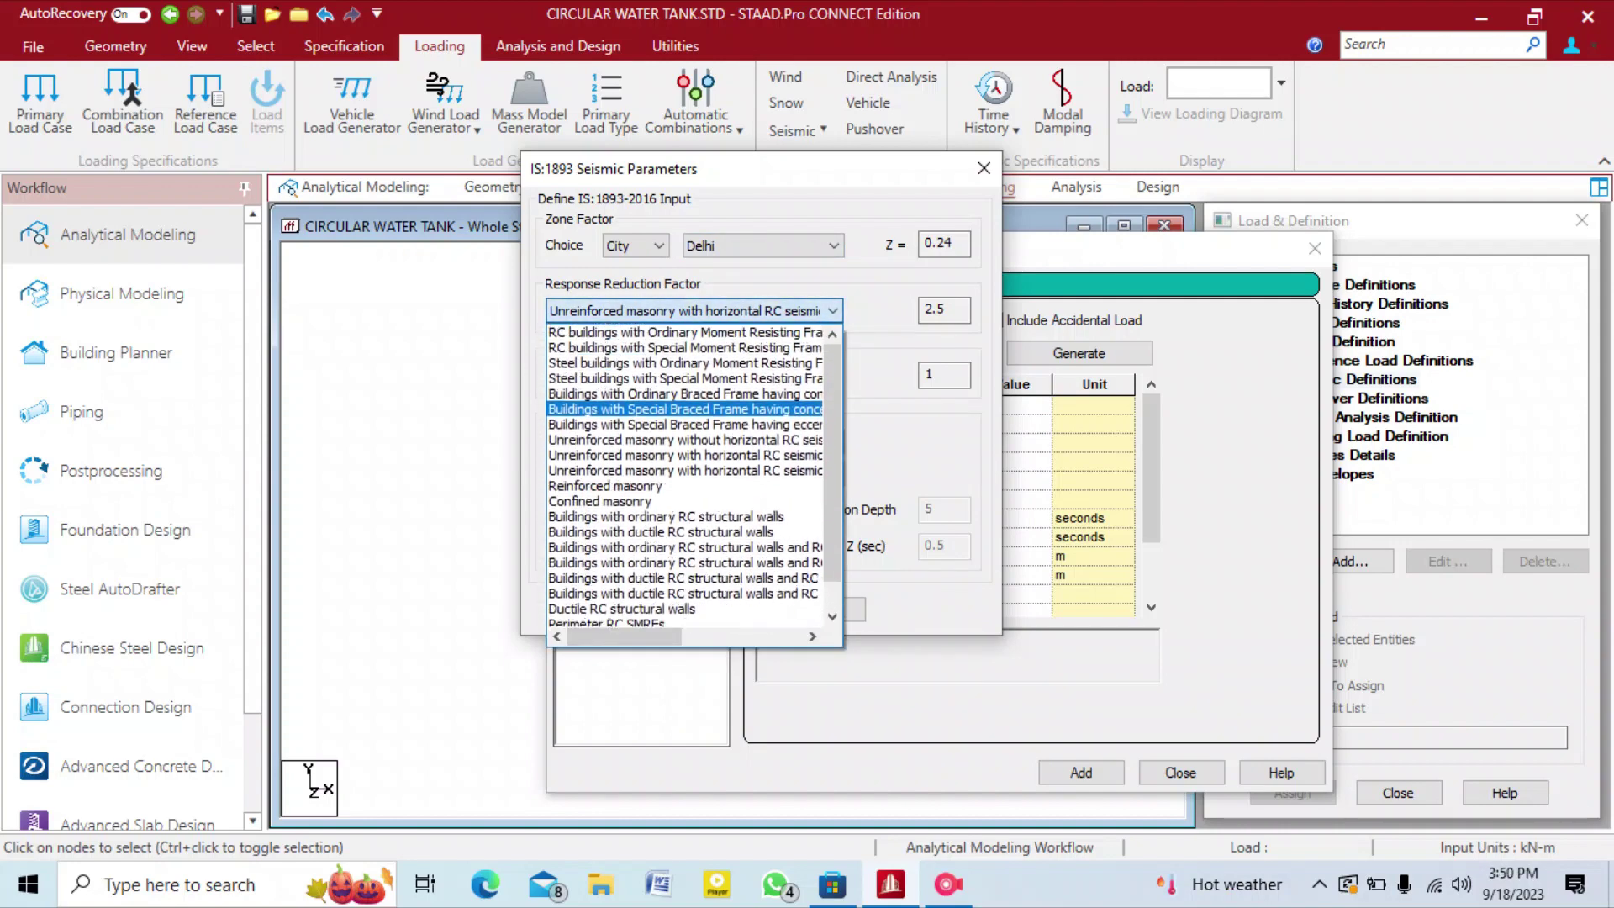
pyautogui.scroll(-1, 685, 379)
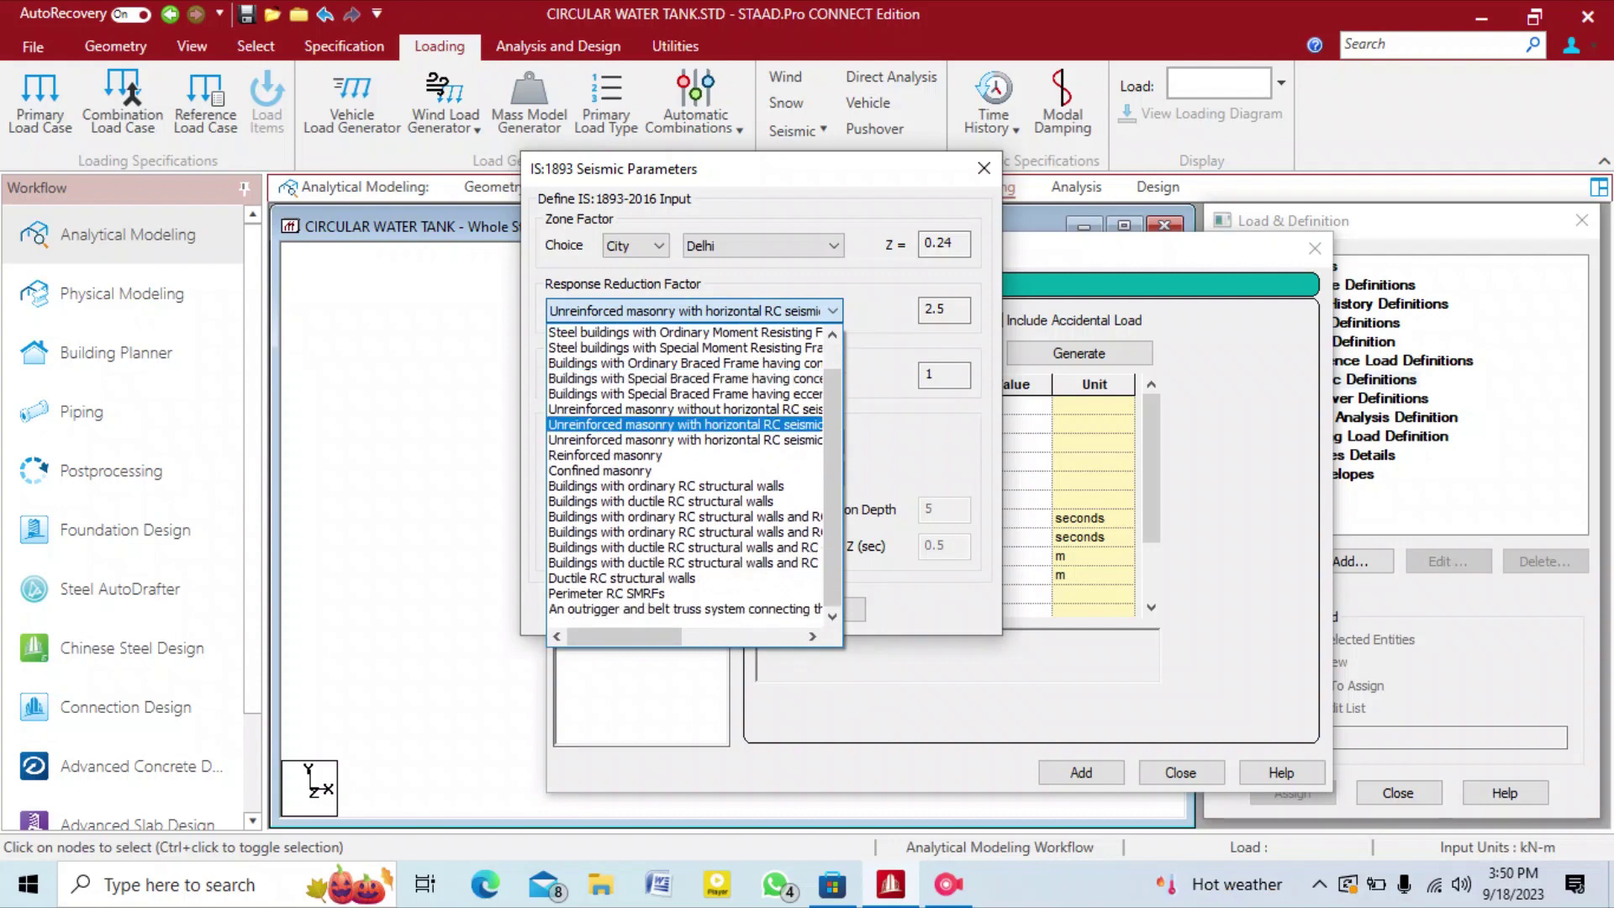
pyautogui.scroll(1, 693, 475)
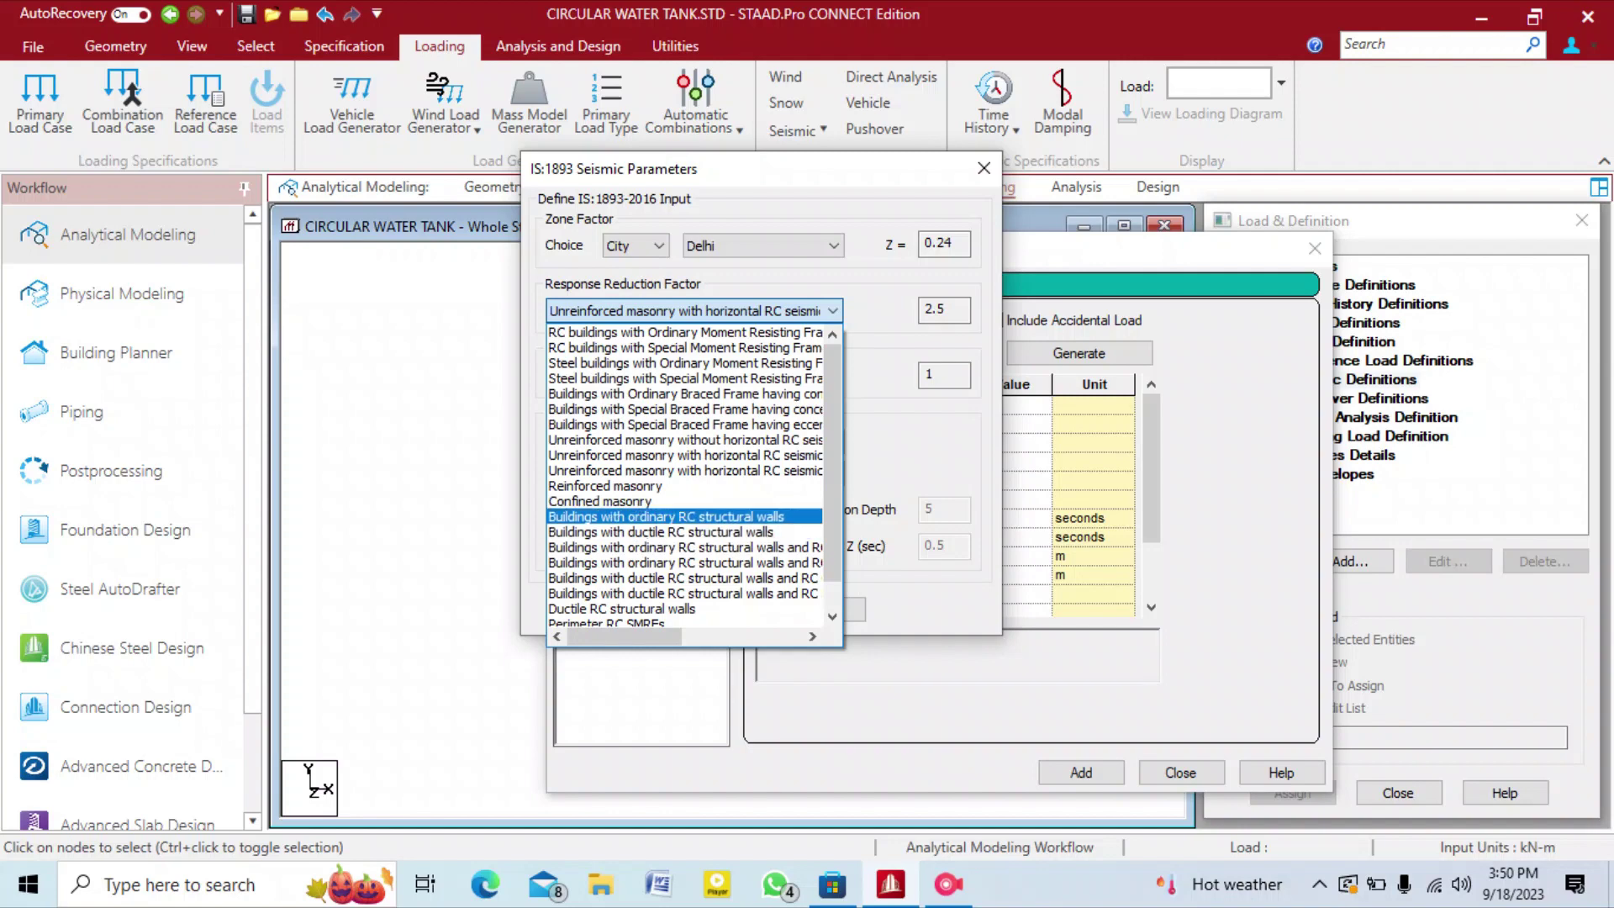
pyautogui.press('Down')
pyautogui.press('Down')
pyautogui.press('Down')
pyautogui.press('Down')
pyautogui.press('Down')
pyautogui.press('Down')
pyautogui.press('Down')
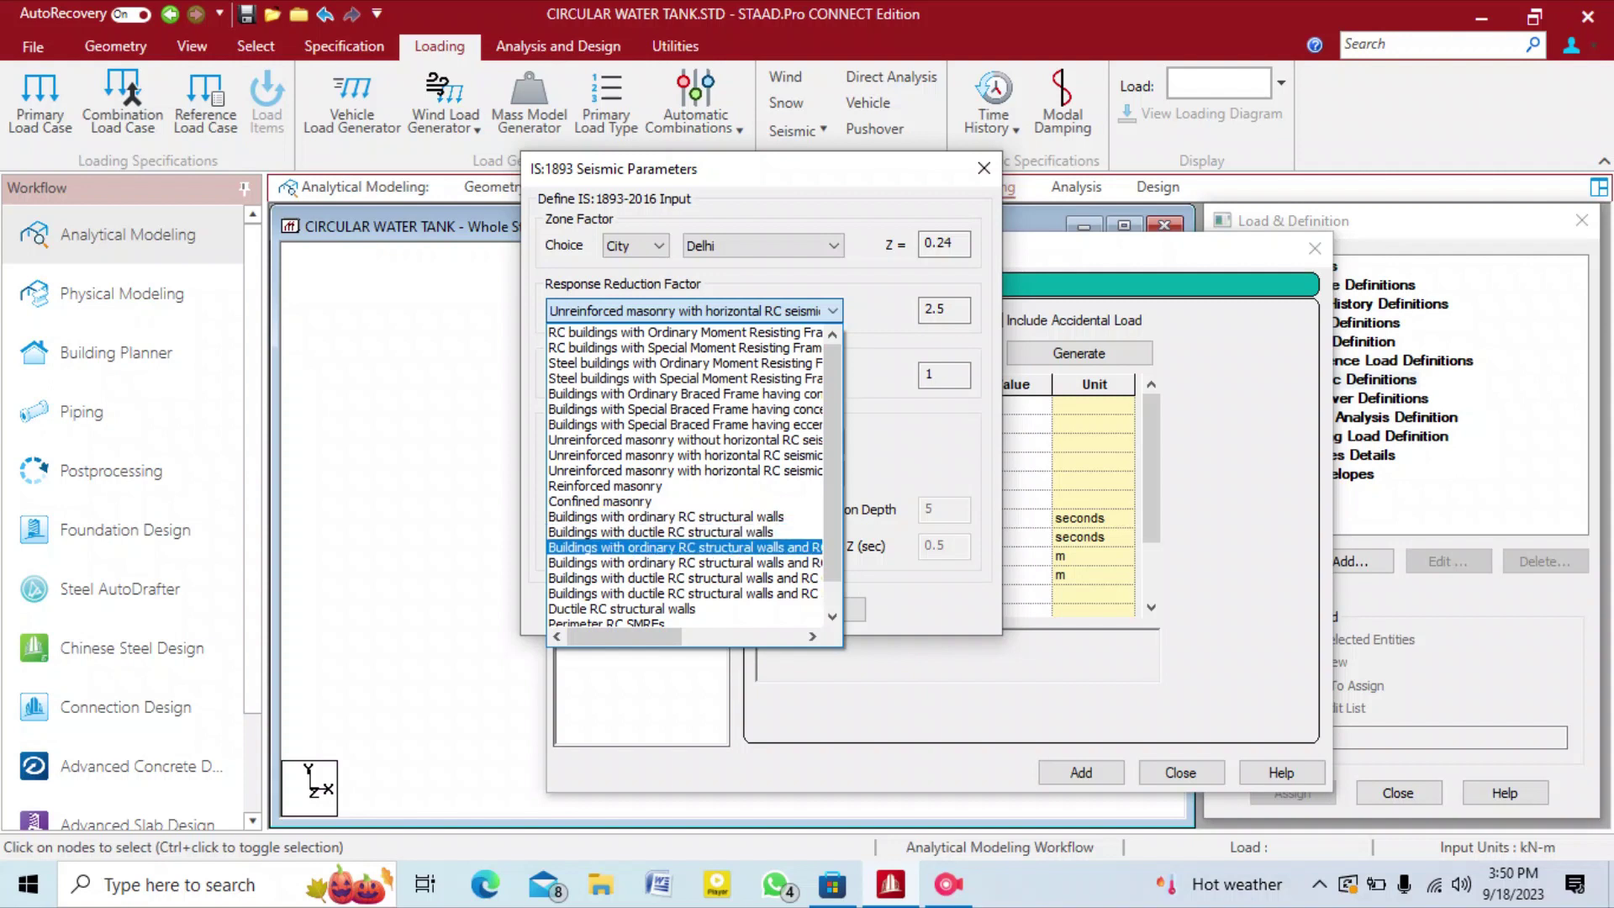
pyautogui.moveTo(624, 636); pyautogui.dragTo(682, 636)
pyautogui.press('Down')
pyautogui.press('Down')
pyautogui.press('Down')
pyautogui.press('Down')
pyautogui.press('Down')
pyautogui.press('Down')
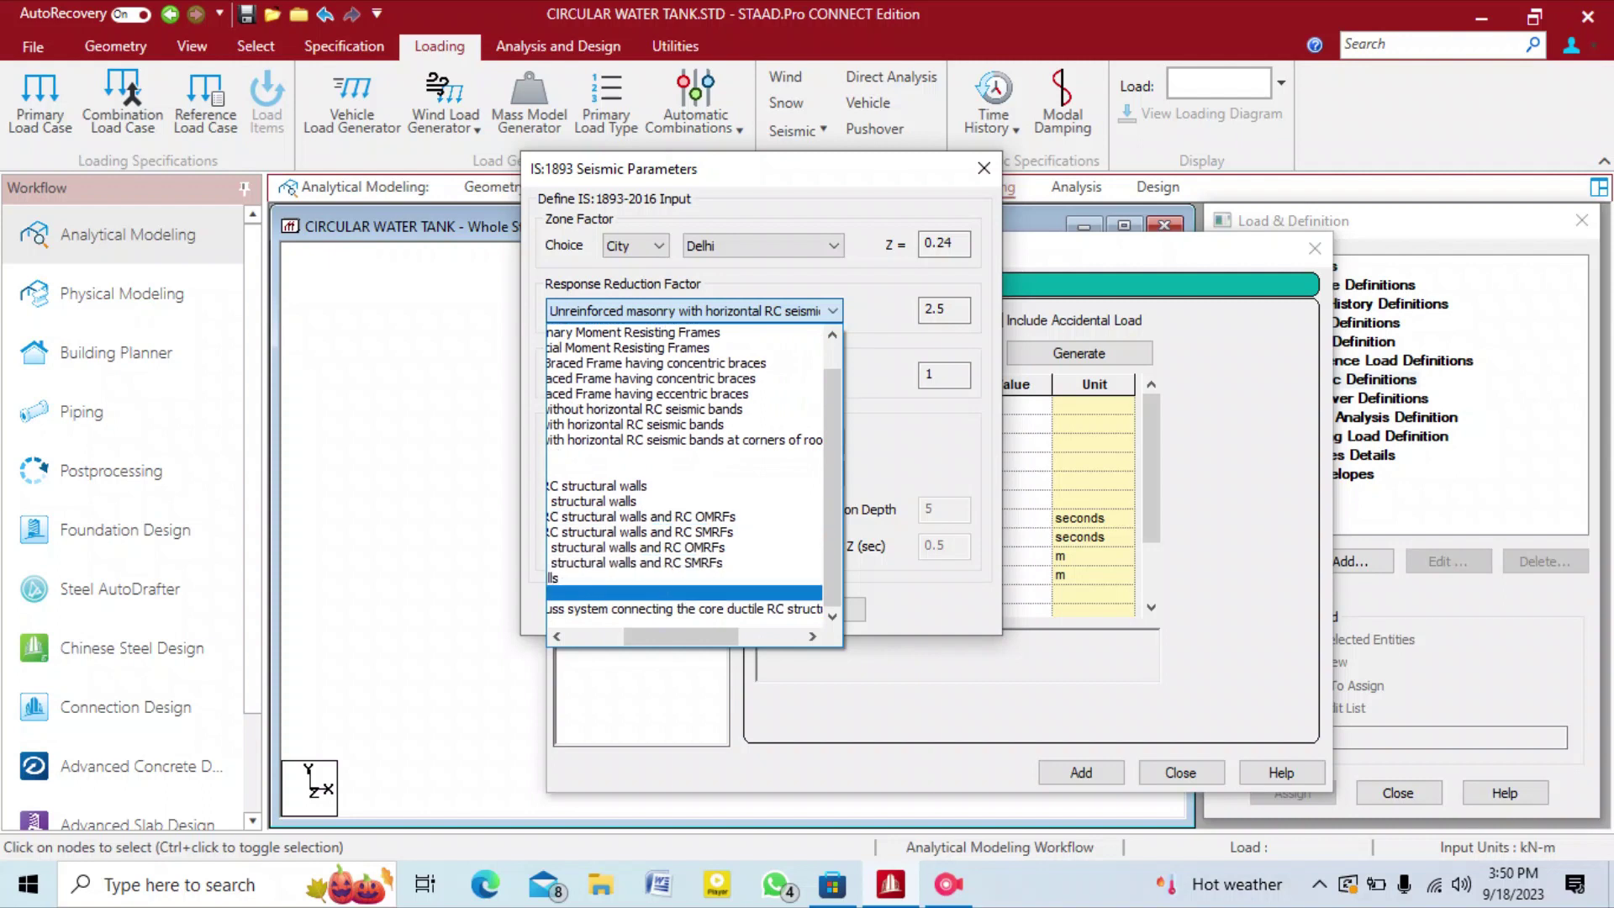
pyautogui.press('Left')
pyautogui.moveTo(629, 636); pyautogui.dragTo(622, 636)
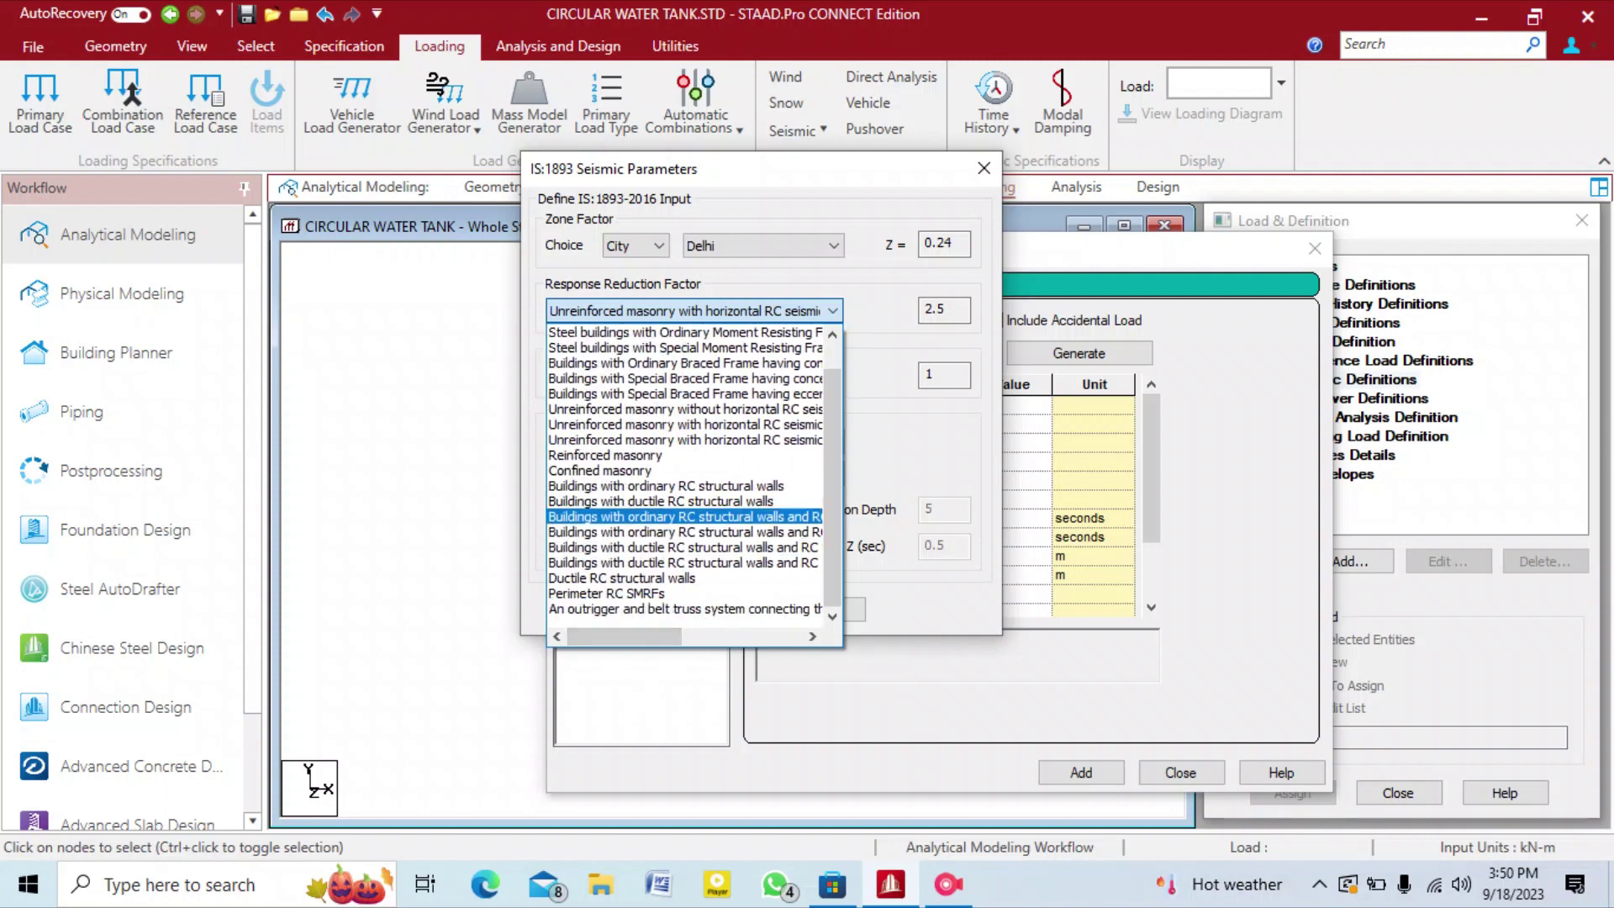
pyautogui.press('Return')
pyautogui.press('Tab')
pyautogui.hotkey('shift', 'Tab')
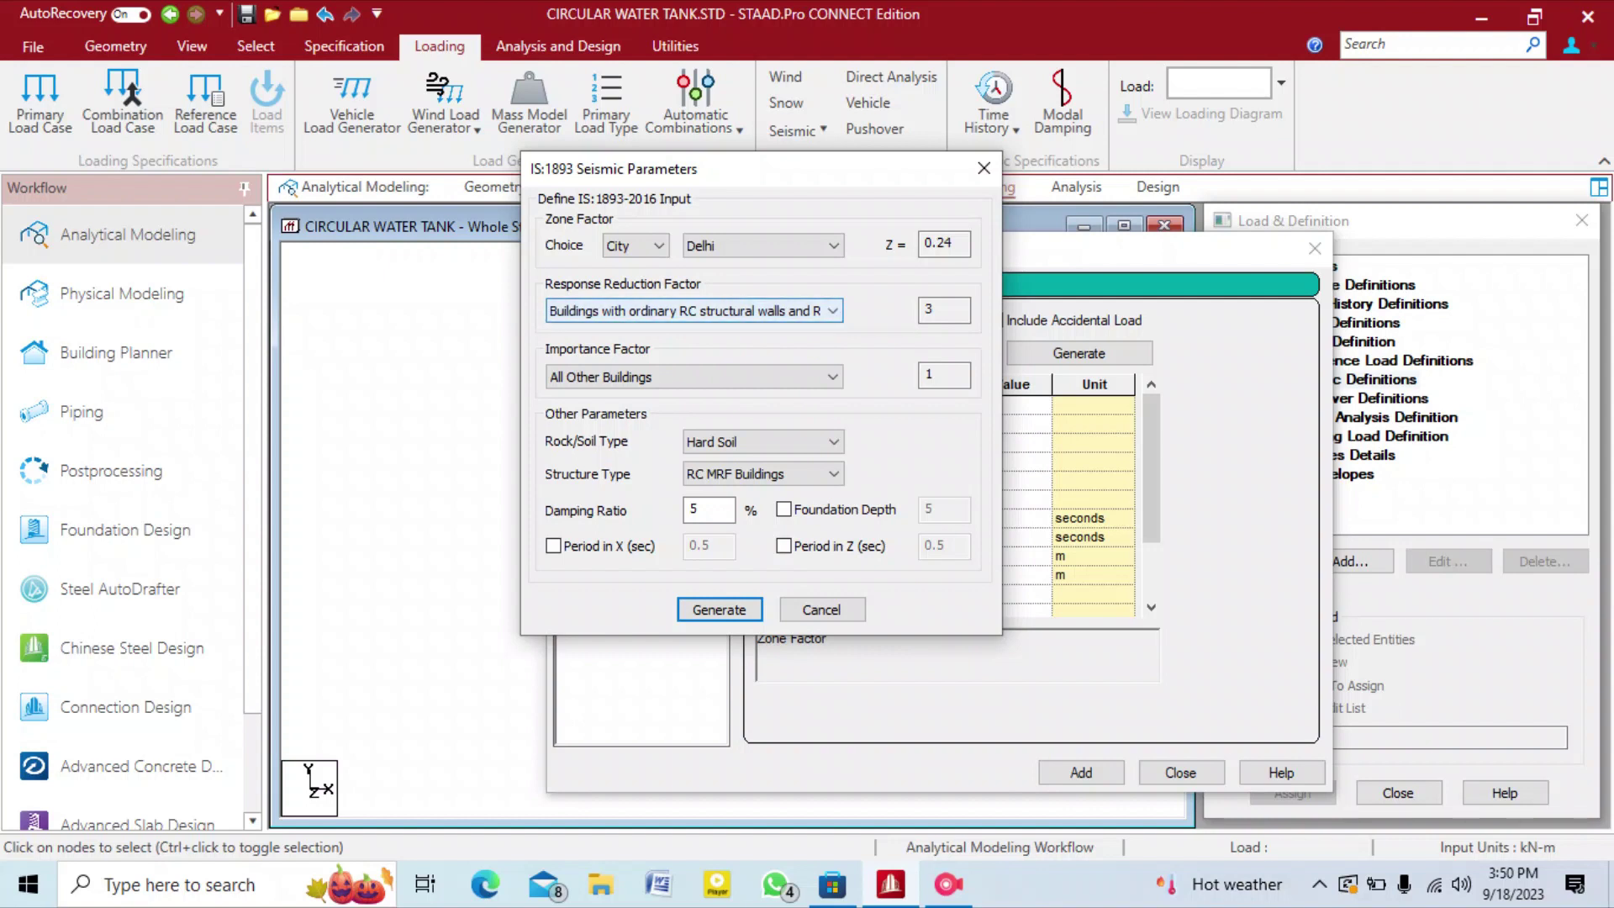
# Choose All Other Buildings for the importance factor and set the rock/soil type to Medium Soil.
pyautogui.click(733, 377)
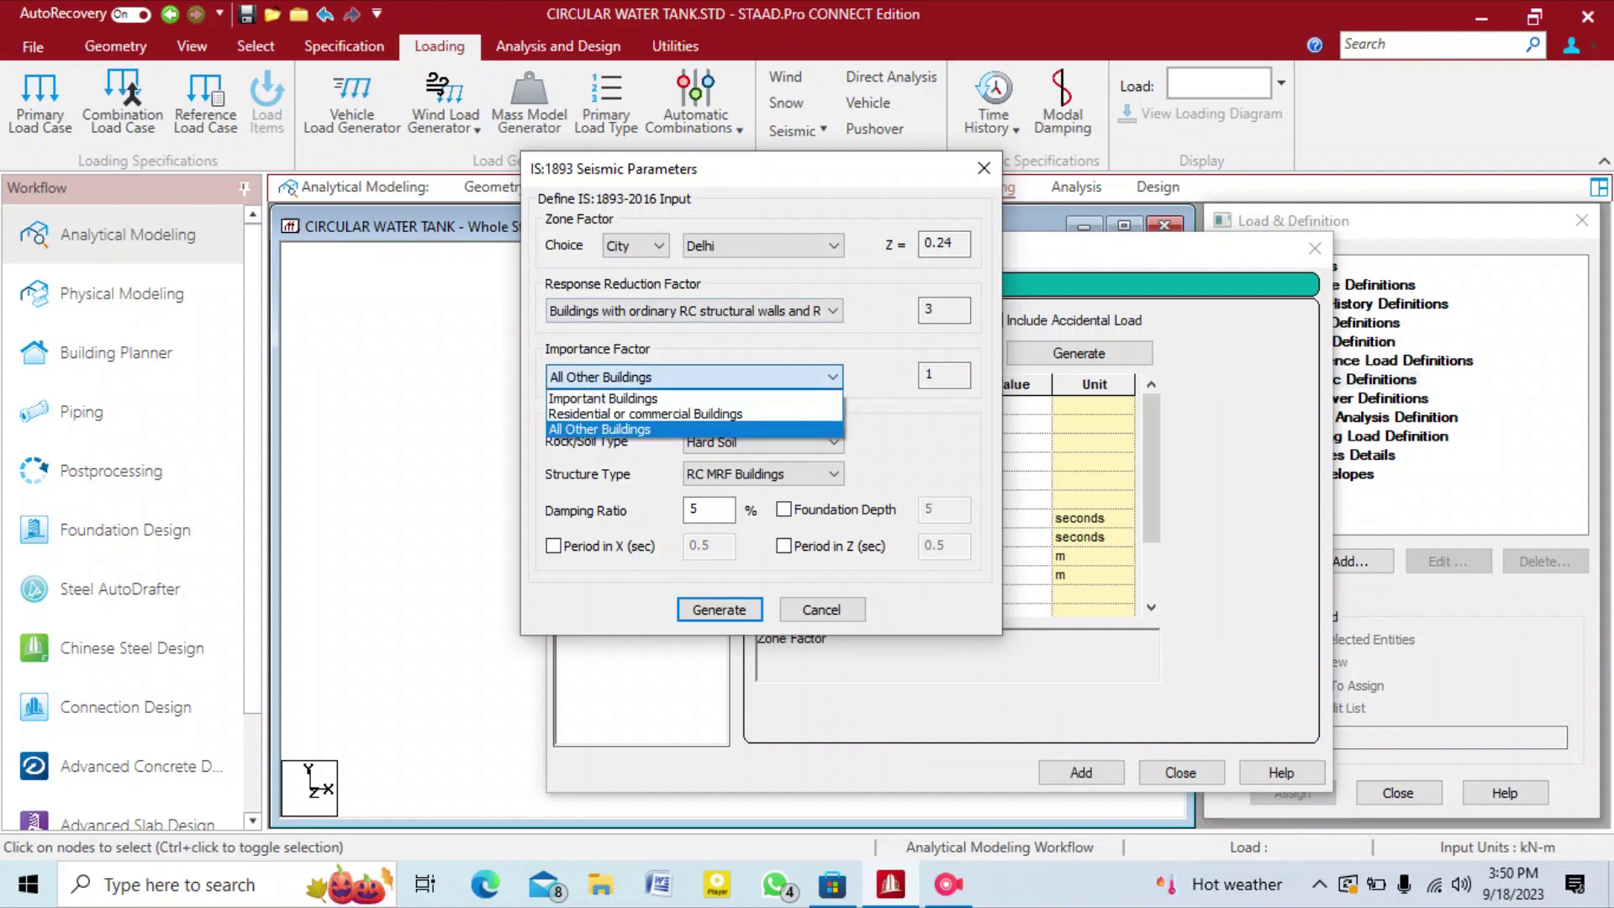
pyautogui.click(695, 430)
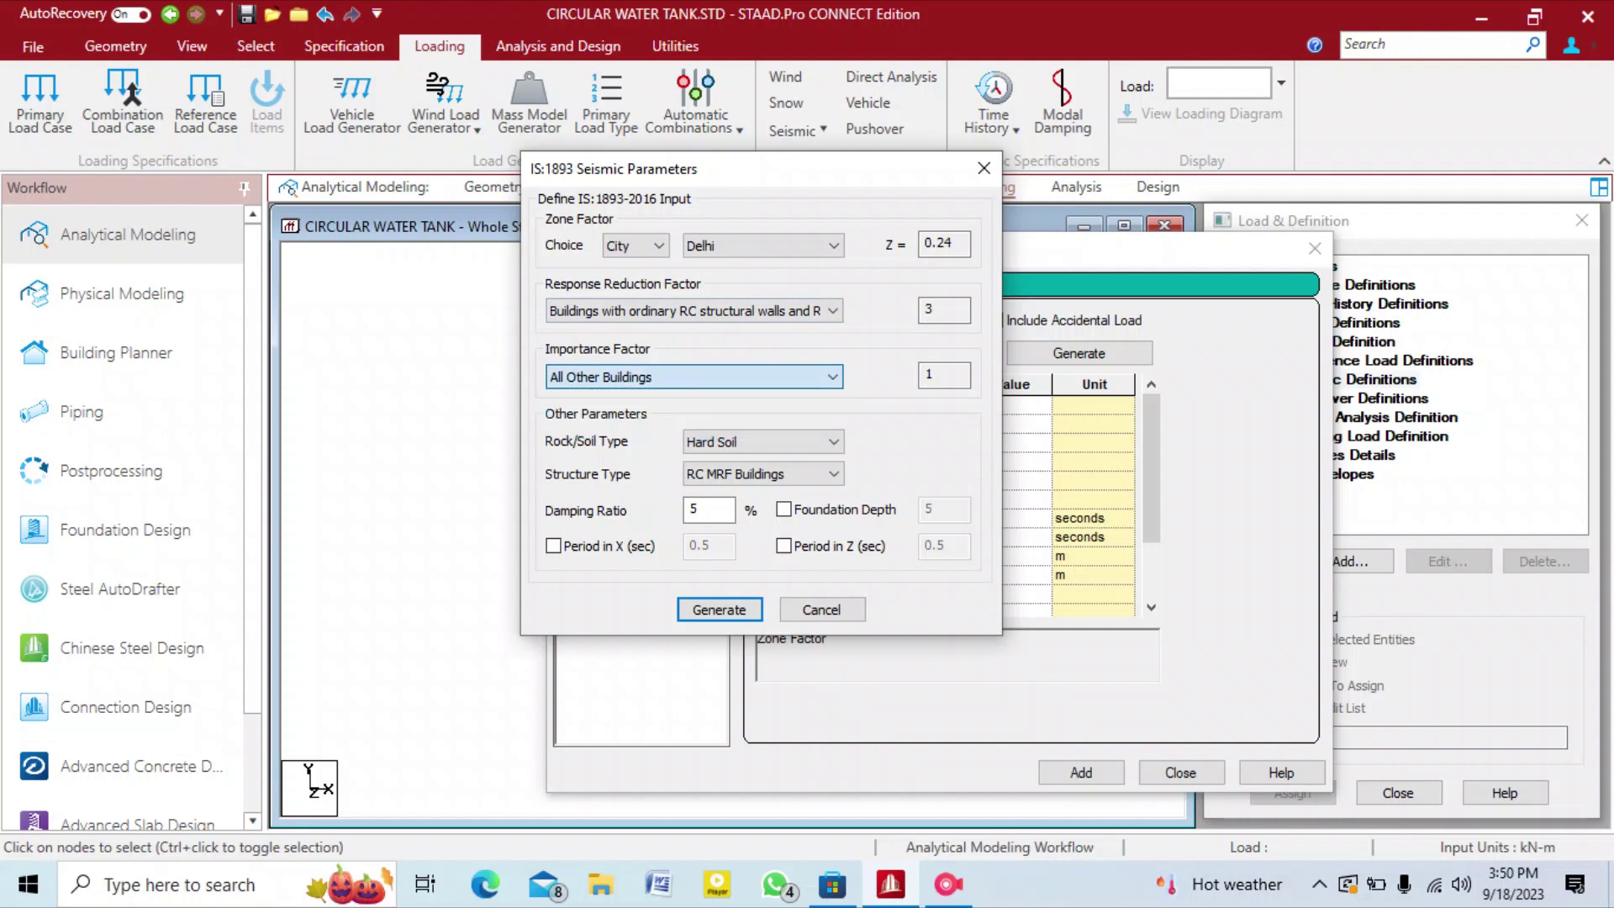
pyautogui.click(763, 442)
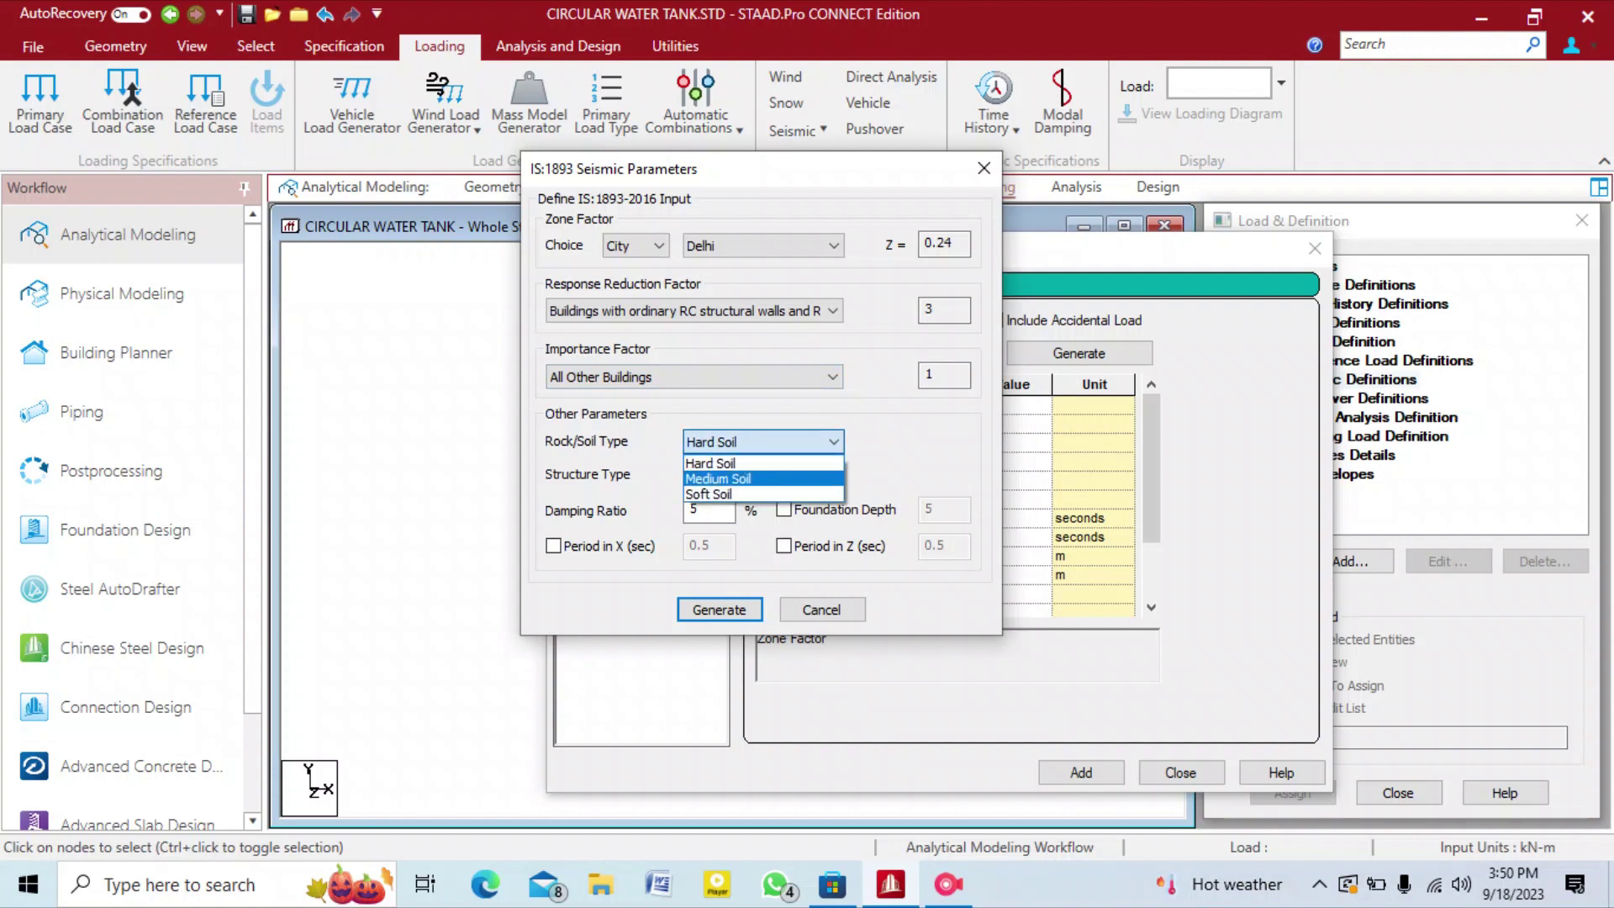
pyautogui.click(719, 478)
# Set the structure type to buildings with RC structural walls and add the generated parameters to the seismic definition.
pyautogui.click(761, 474)
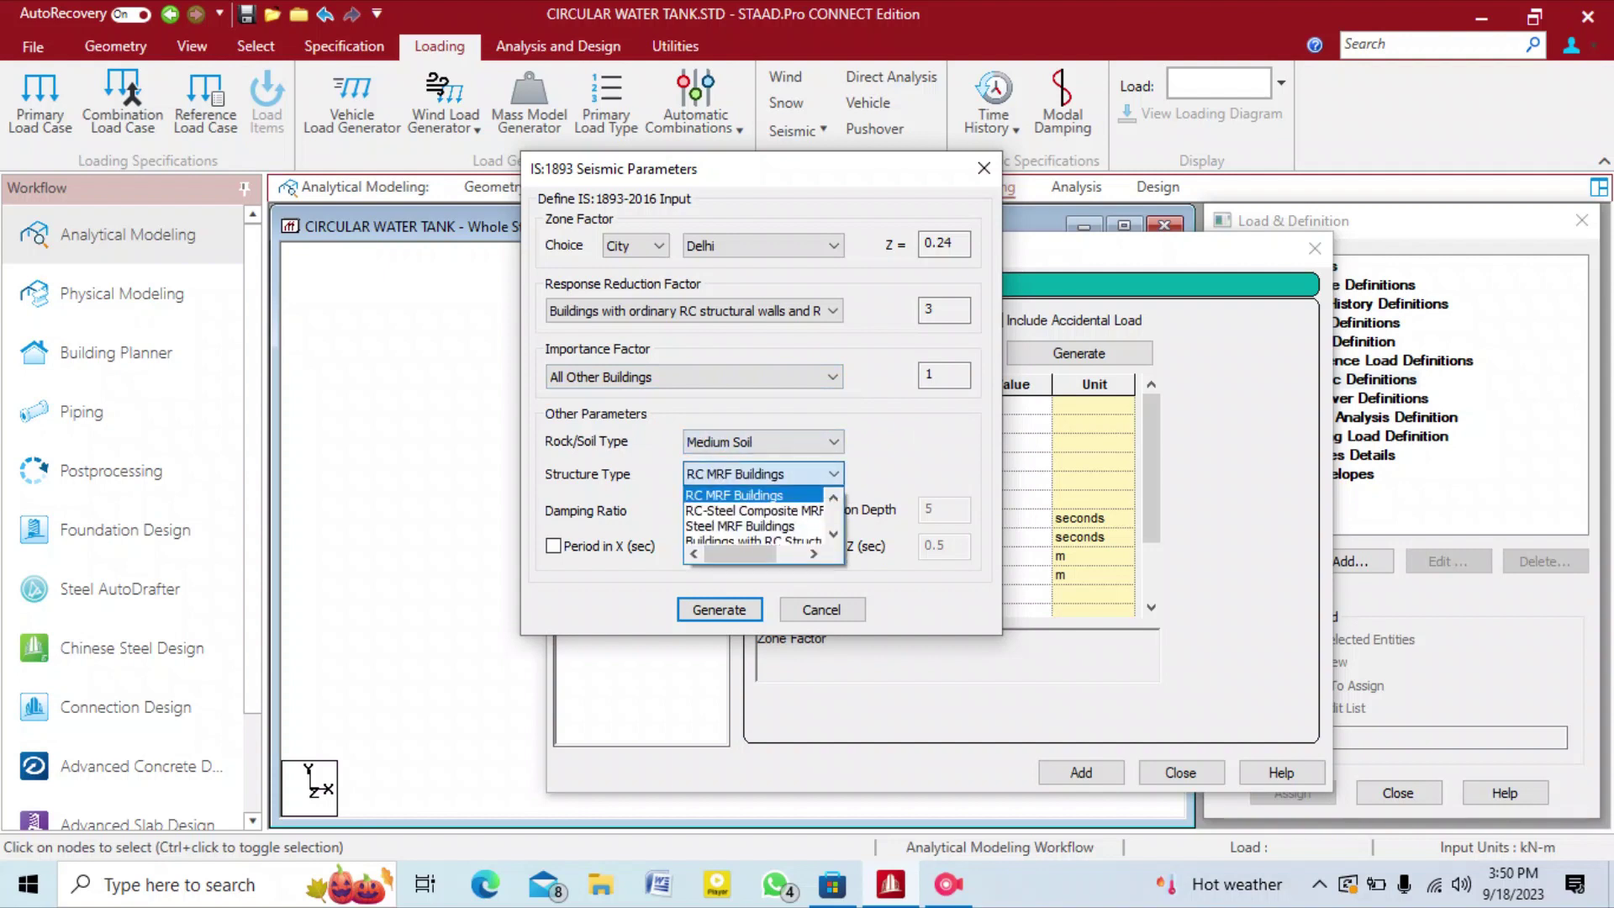
pyautogui.press('Down')
pyautogui.press('Down')
pyautogui.press('Down')
pyautogui.press('Down')
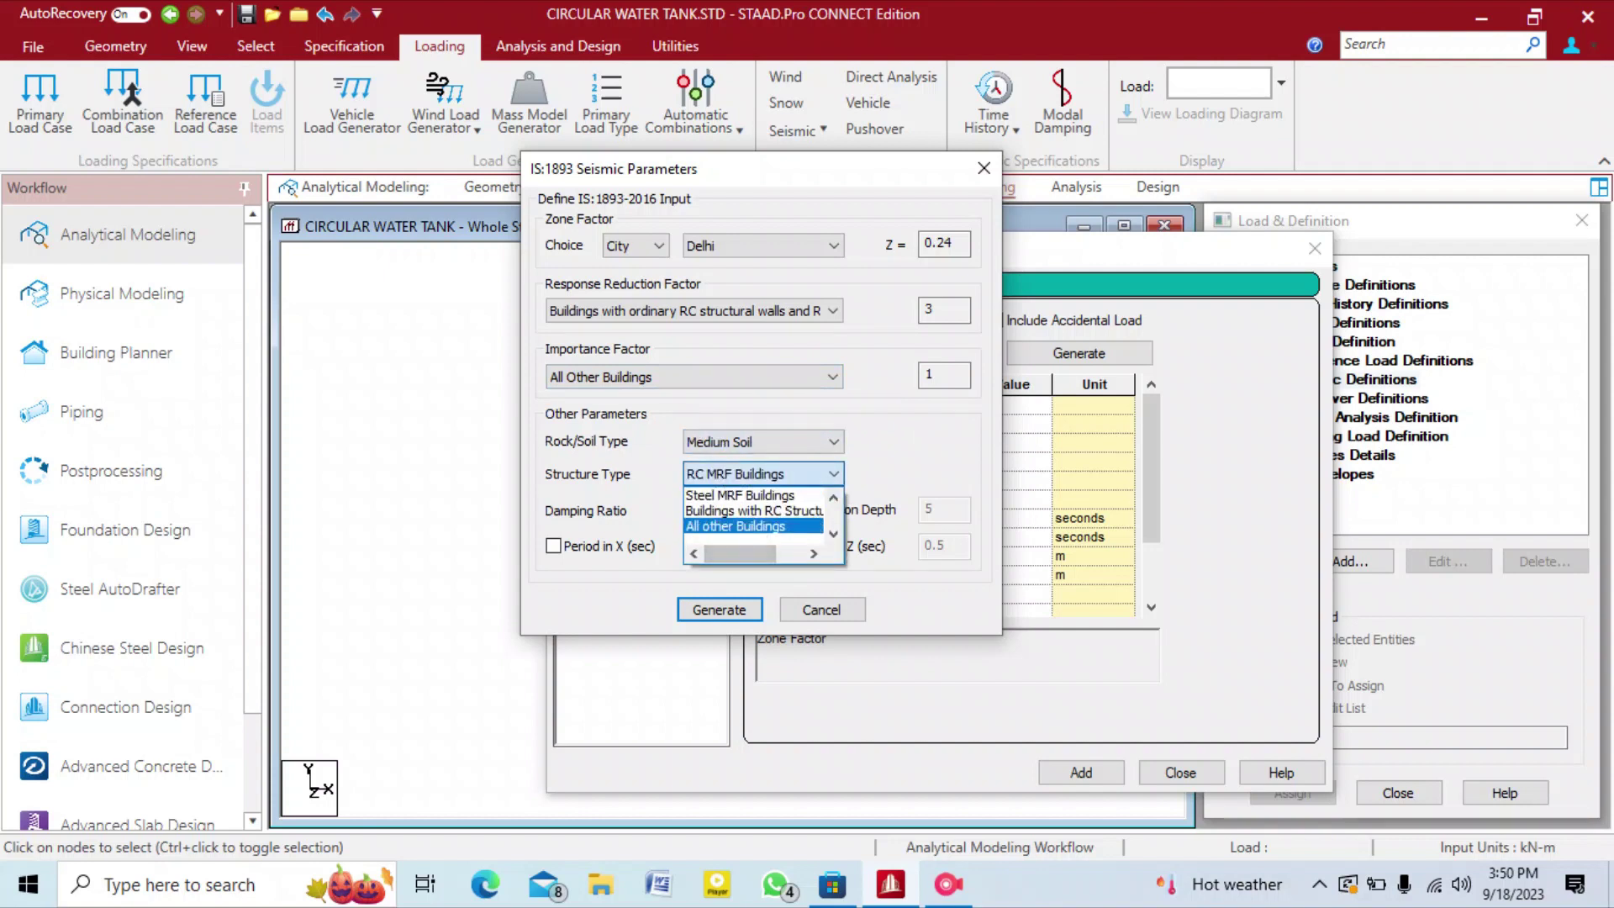
pyautogui.press('Up')
pyautogui.press('Down')
pyautogui.moveTo(742, 554)
pyautogui.mouseDown()
pyautogui.moveTo(770, 554)
pyautogui.moveTo(741, 554)
pyautogui.mouseUp()
pyautogui.press('Up')
pyautogui.press('Return')
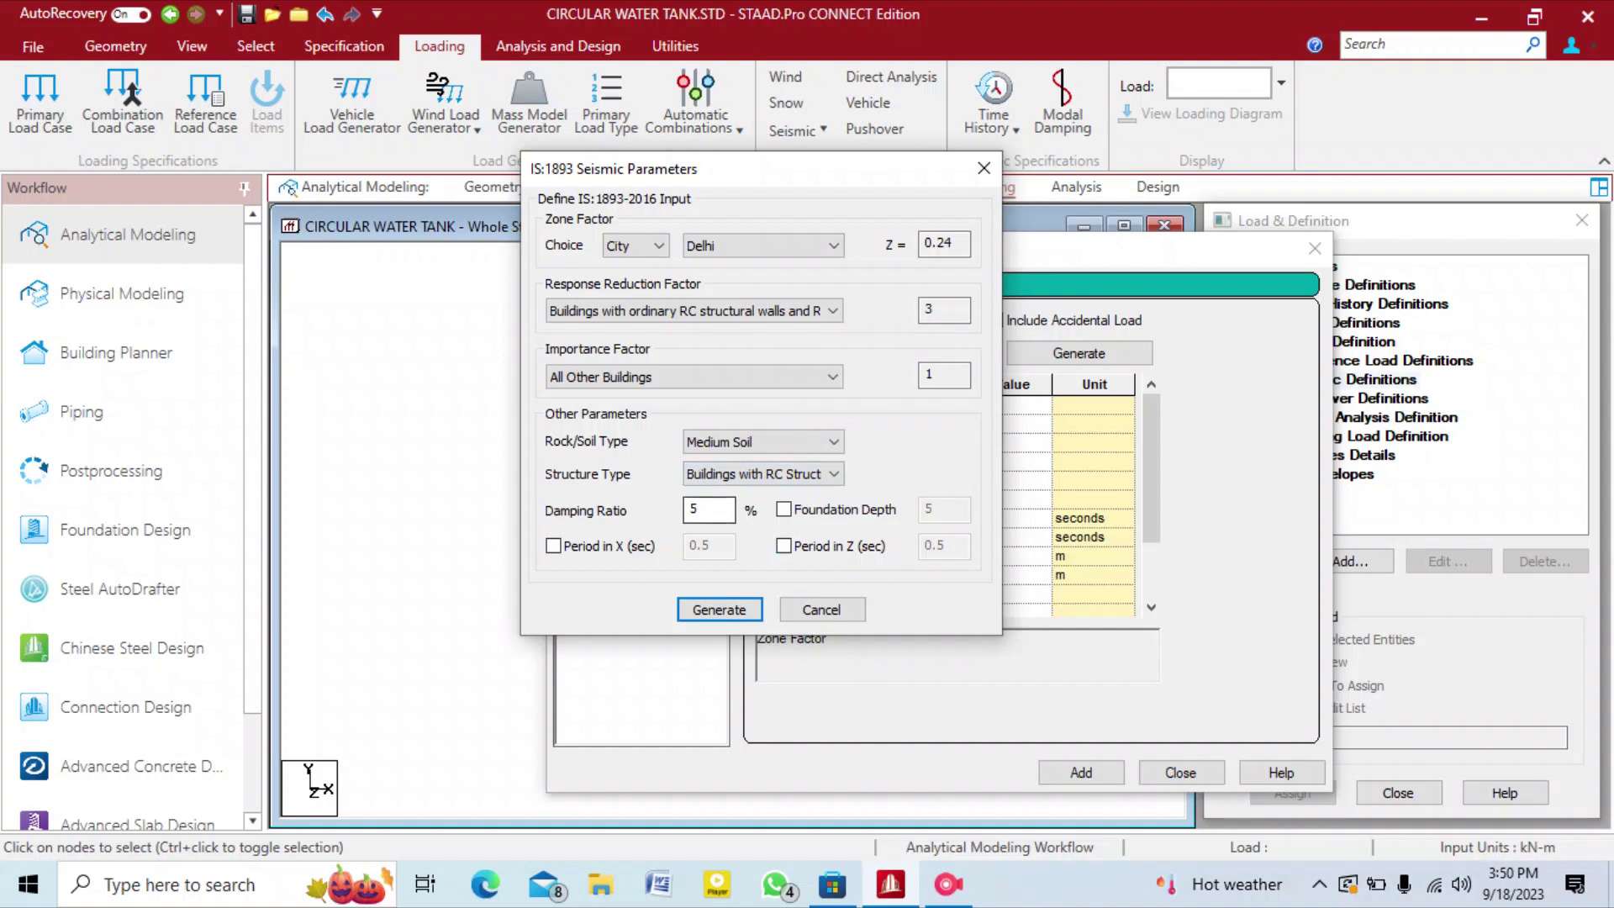
pyautogui.click(719, 609)
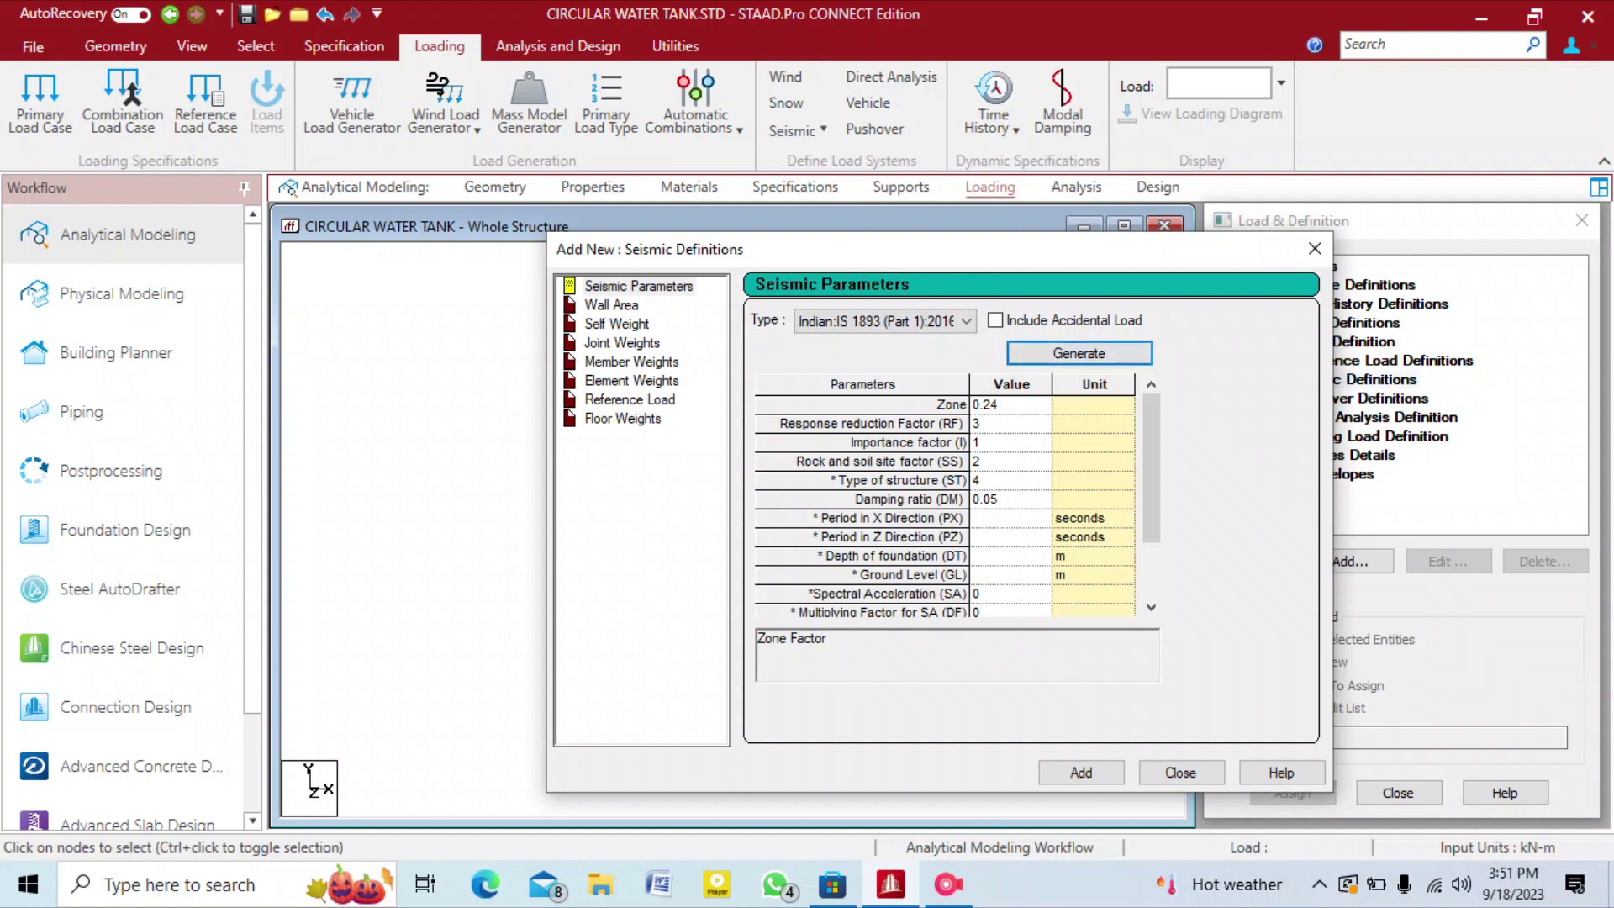
pyautogui.click(1082, 773)
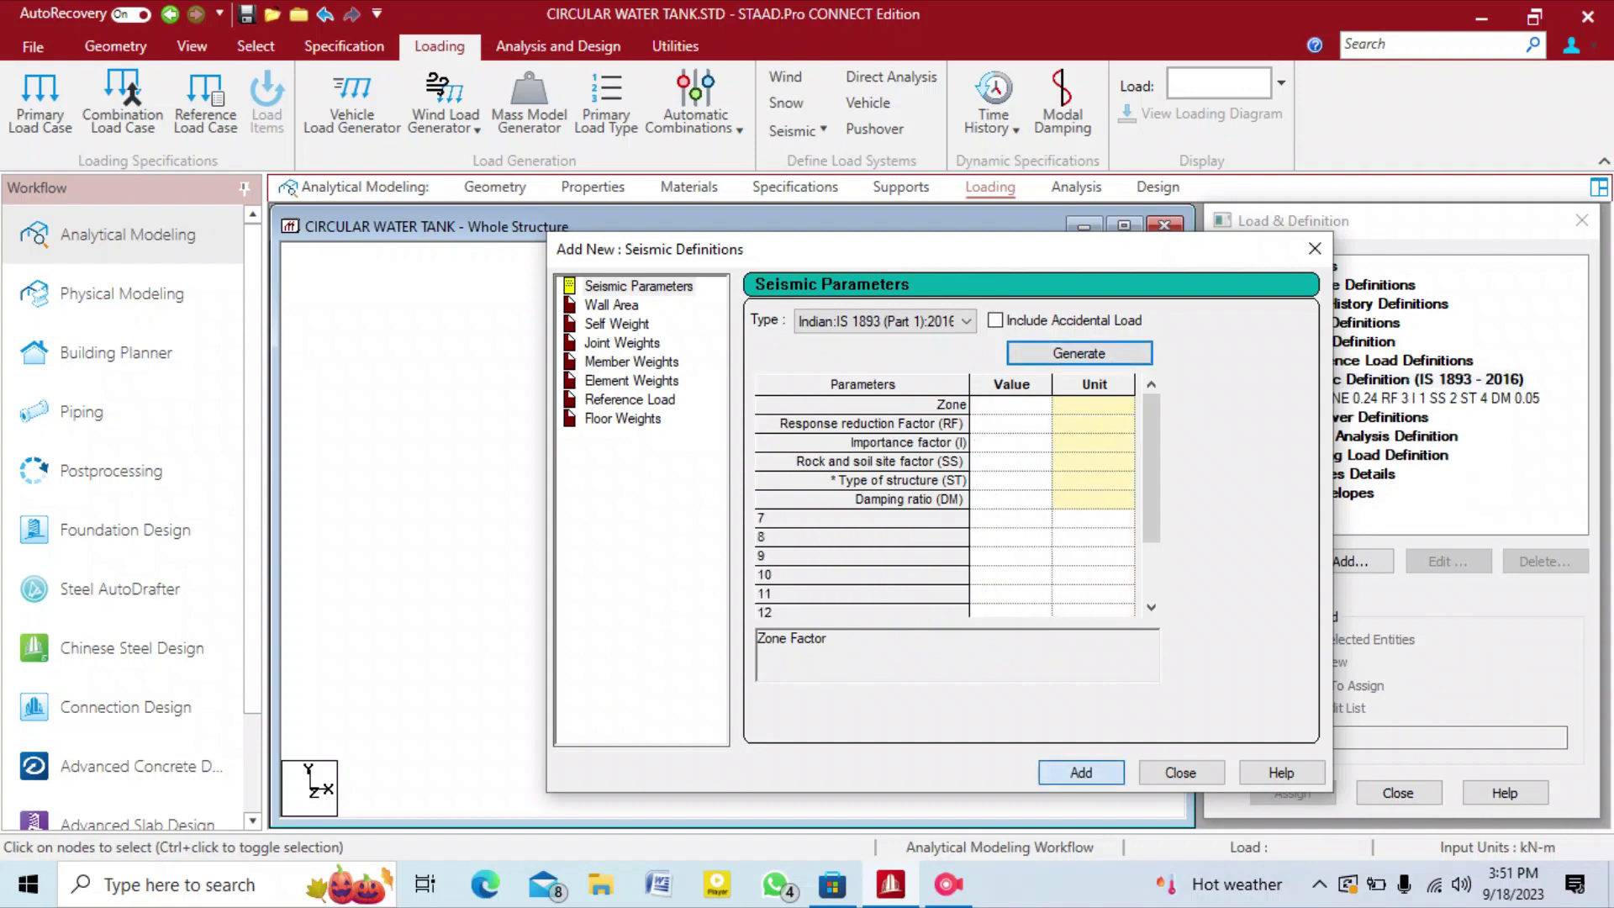
# Add a self weight with a factor of 1 to the IS 1893 seismic definition.
pyautogui.click(617, 305)
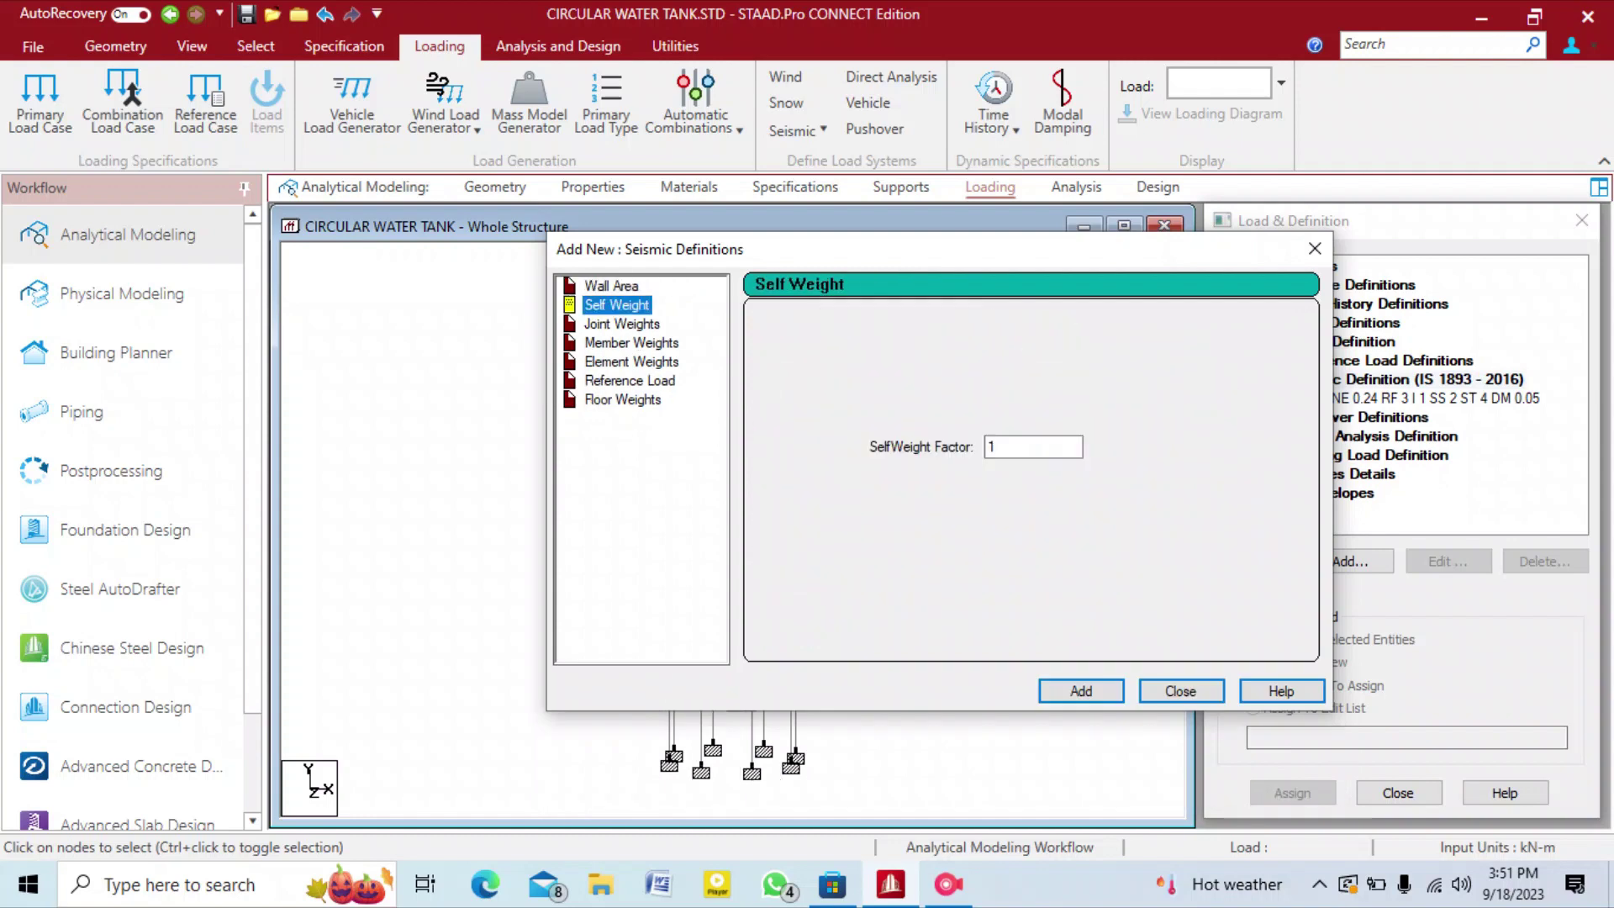
pyautogui.press('Tab')
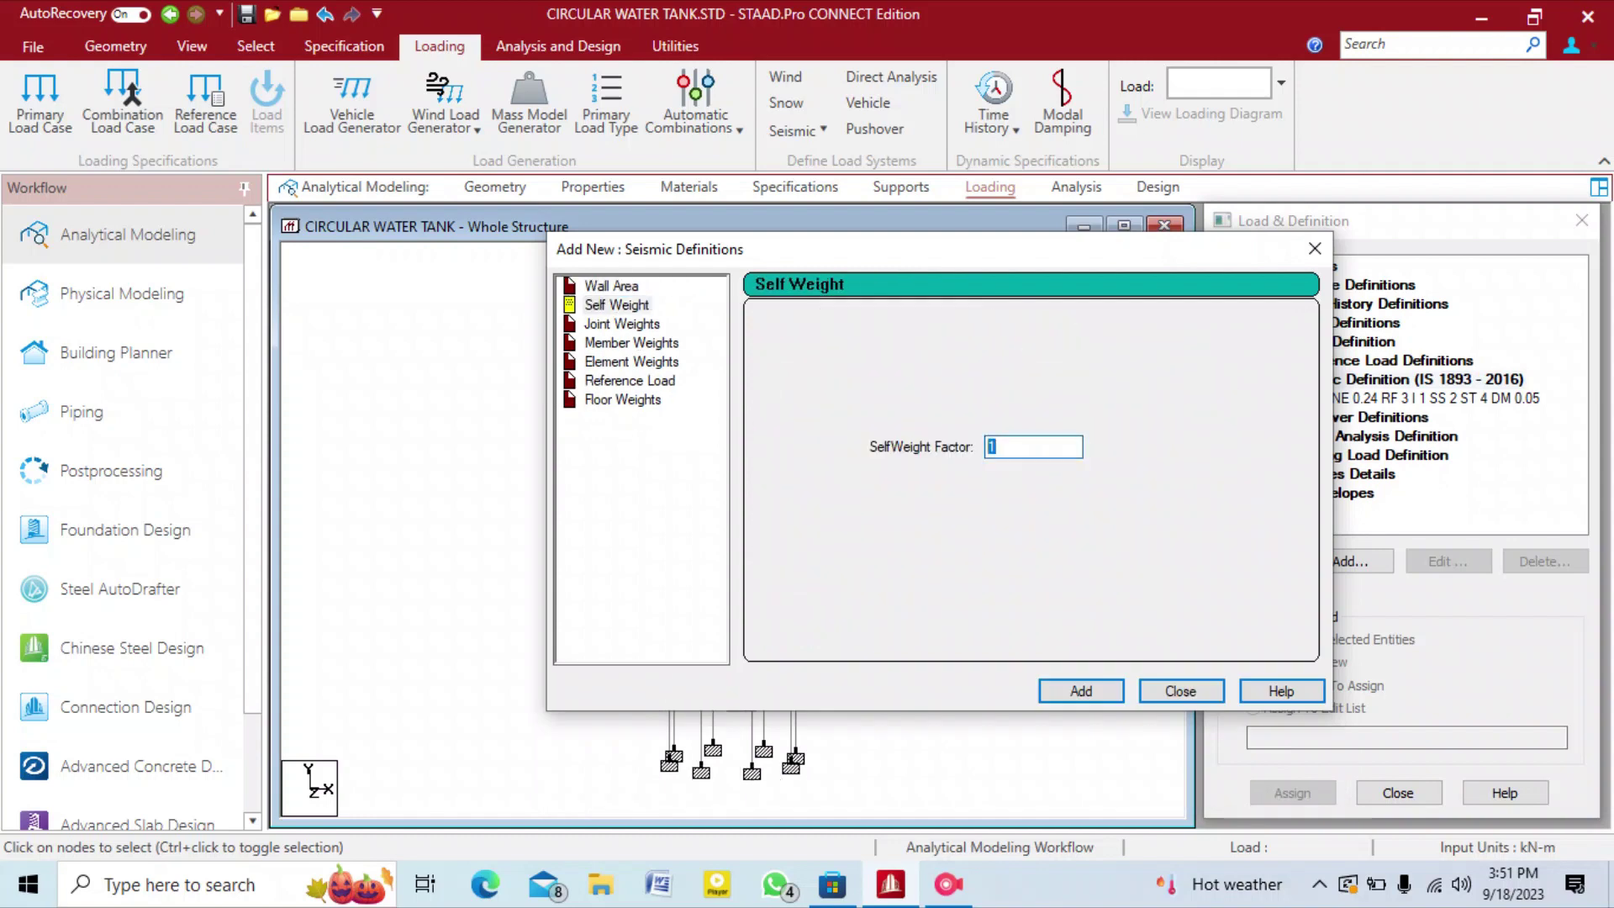
pyautogui.write('1')
pyautogui.click(1081, 690)
pyautogui.click(1145, 691)
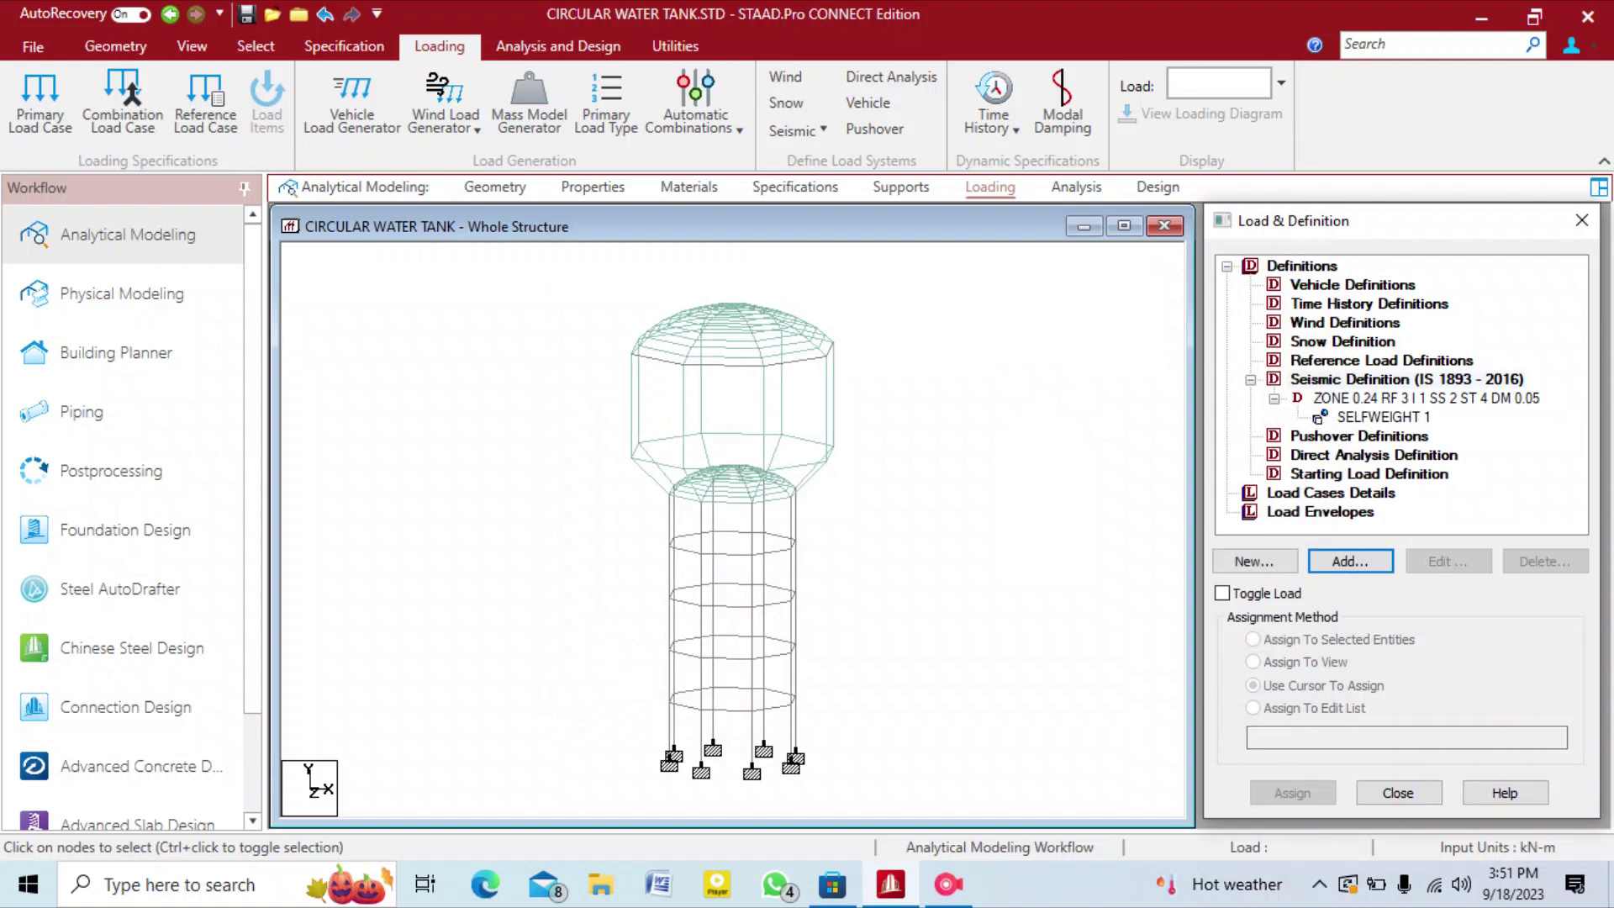
# Create primary load case 1 with loading type Seismic-H and the title EQ X.
pyautogui.click(1331, 494)
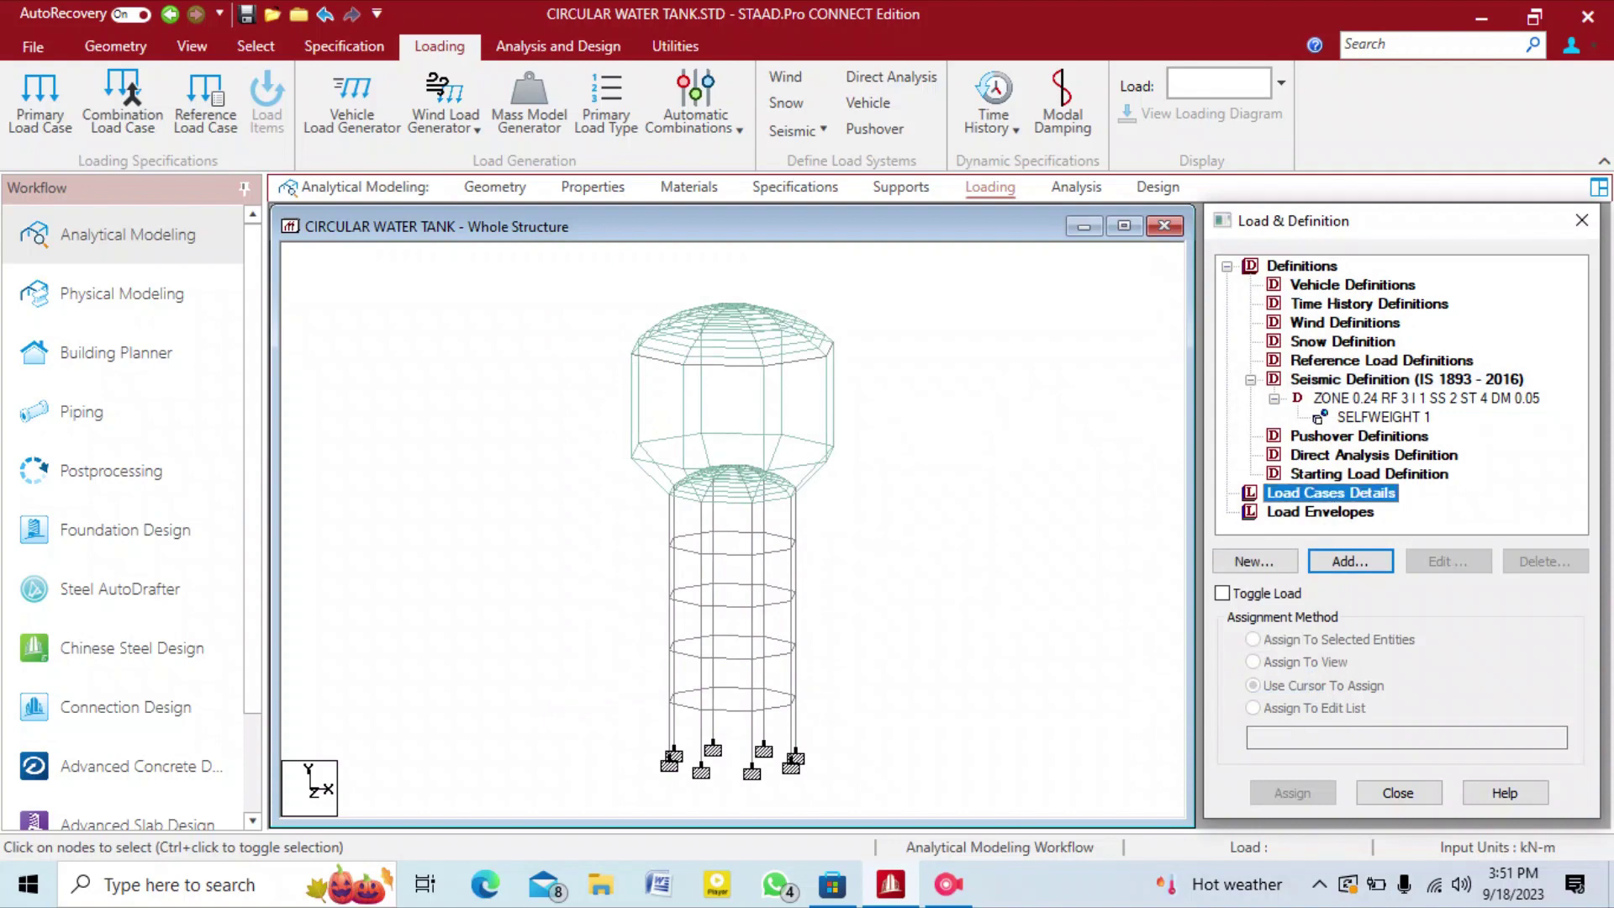
pyautogui.click(1350, 560)
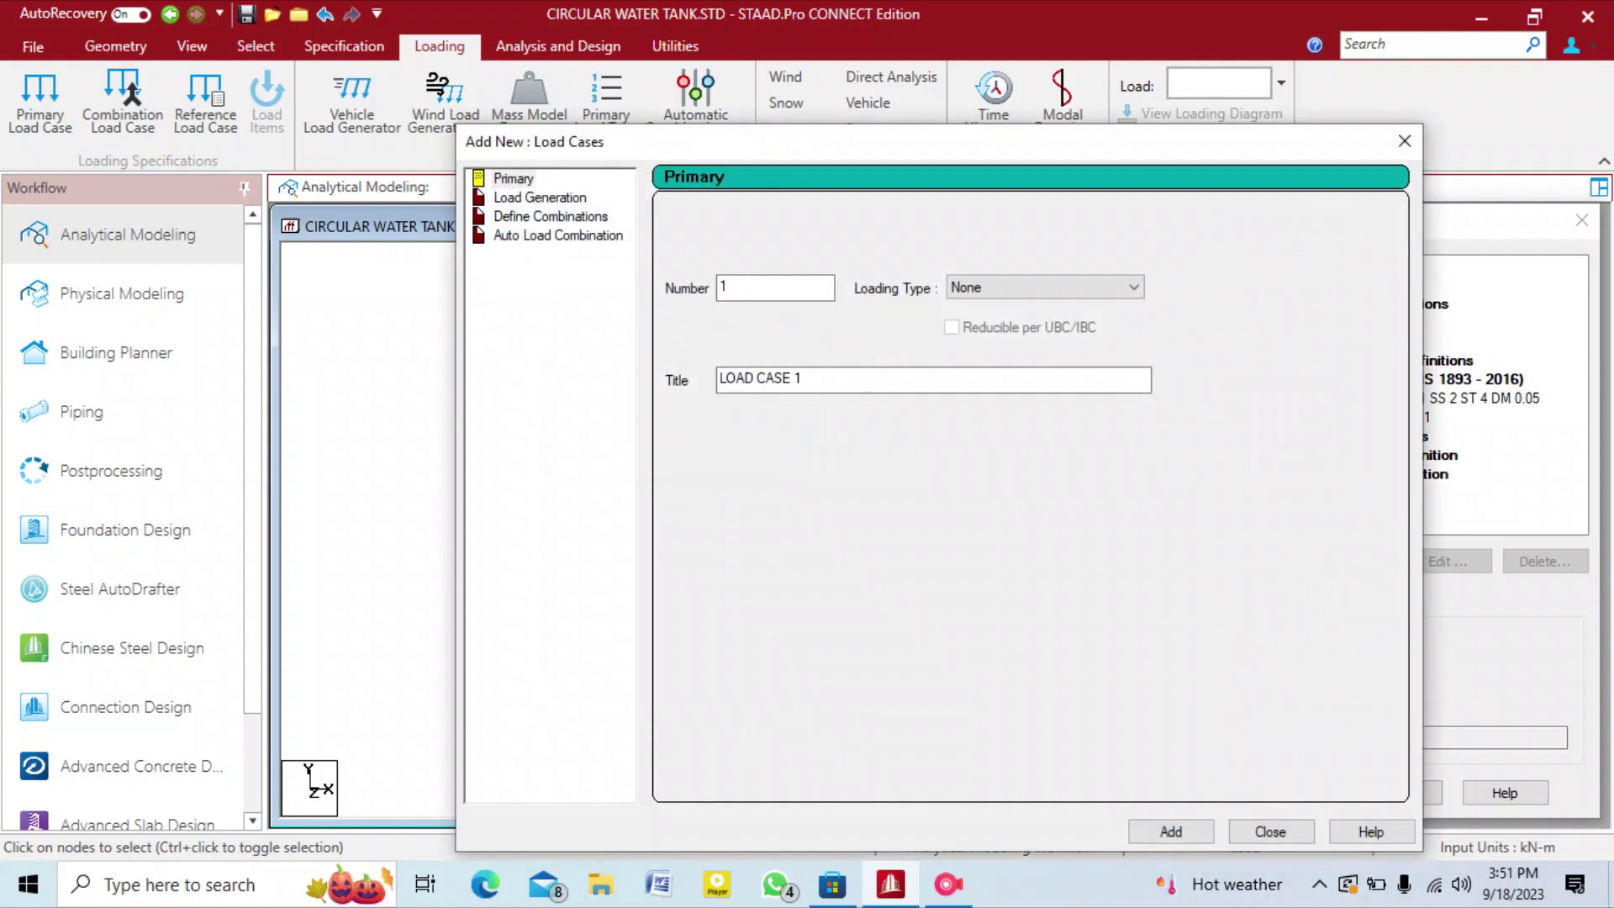
pyautogui.click(1043, 287)
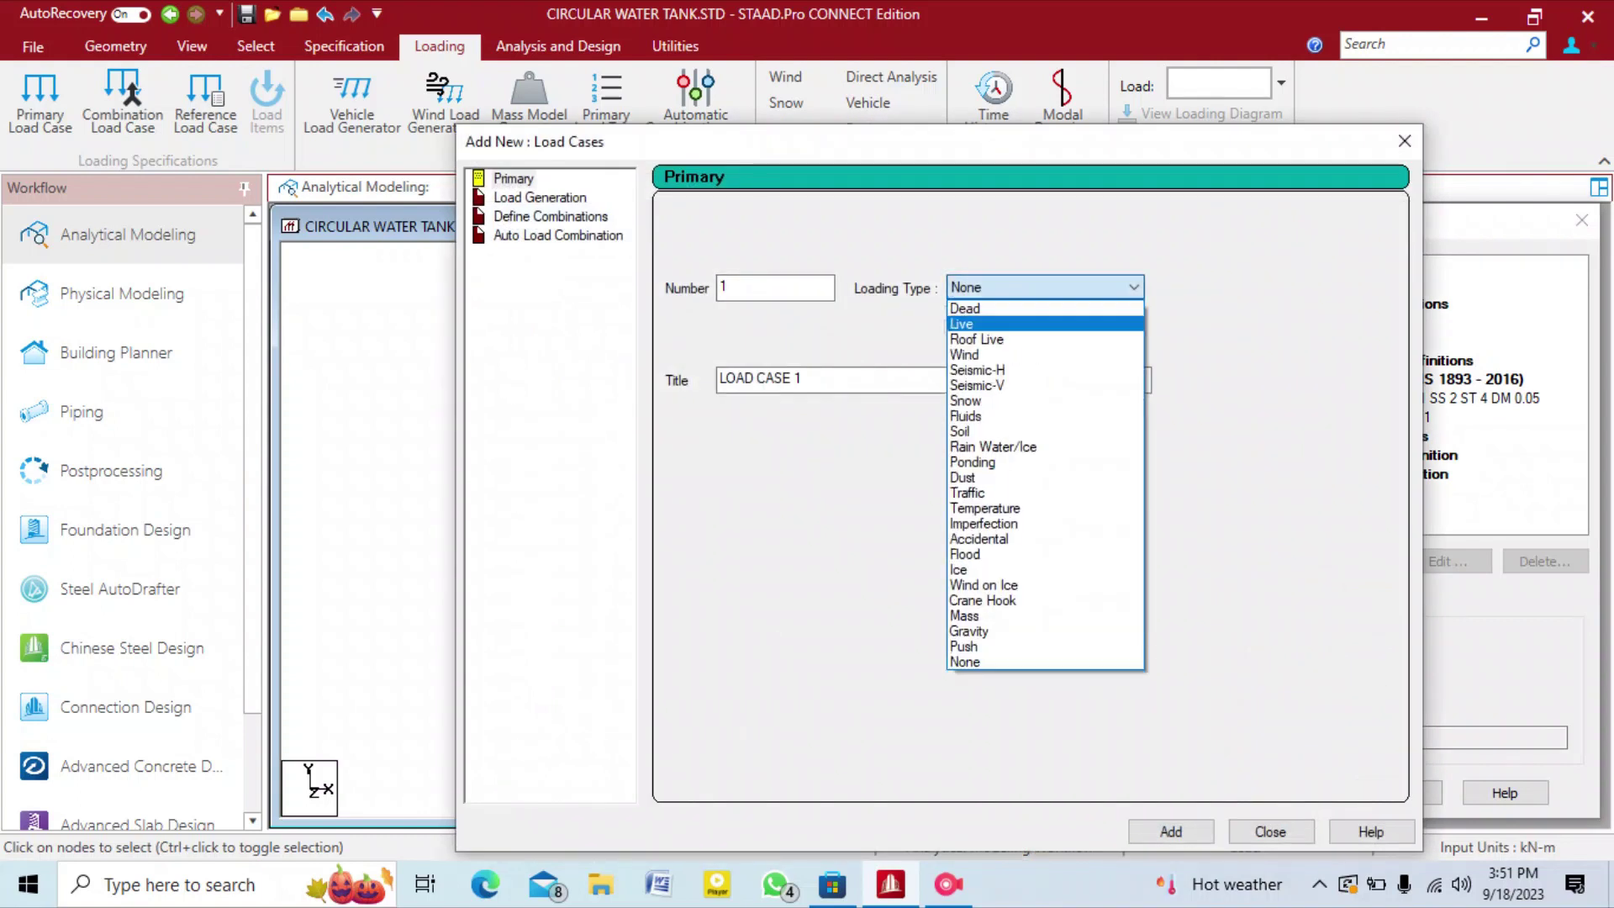
pyautogui.click(977, 370)
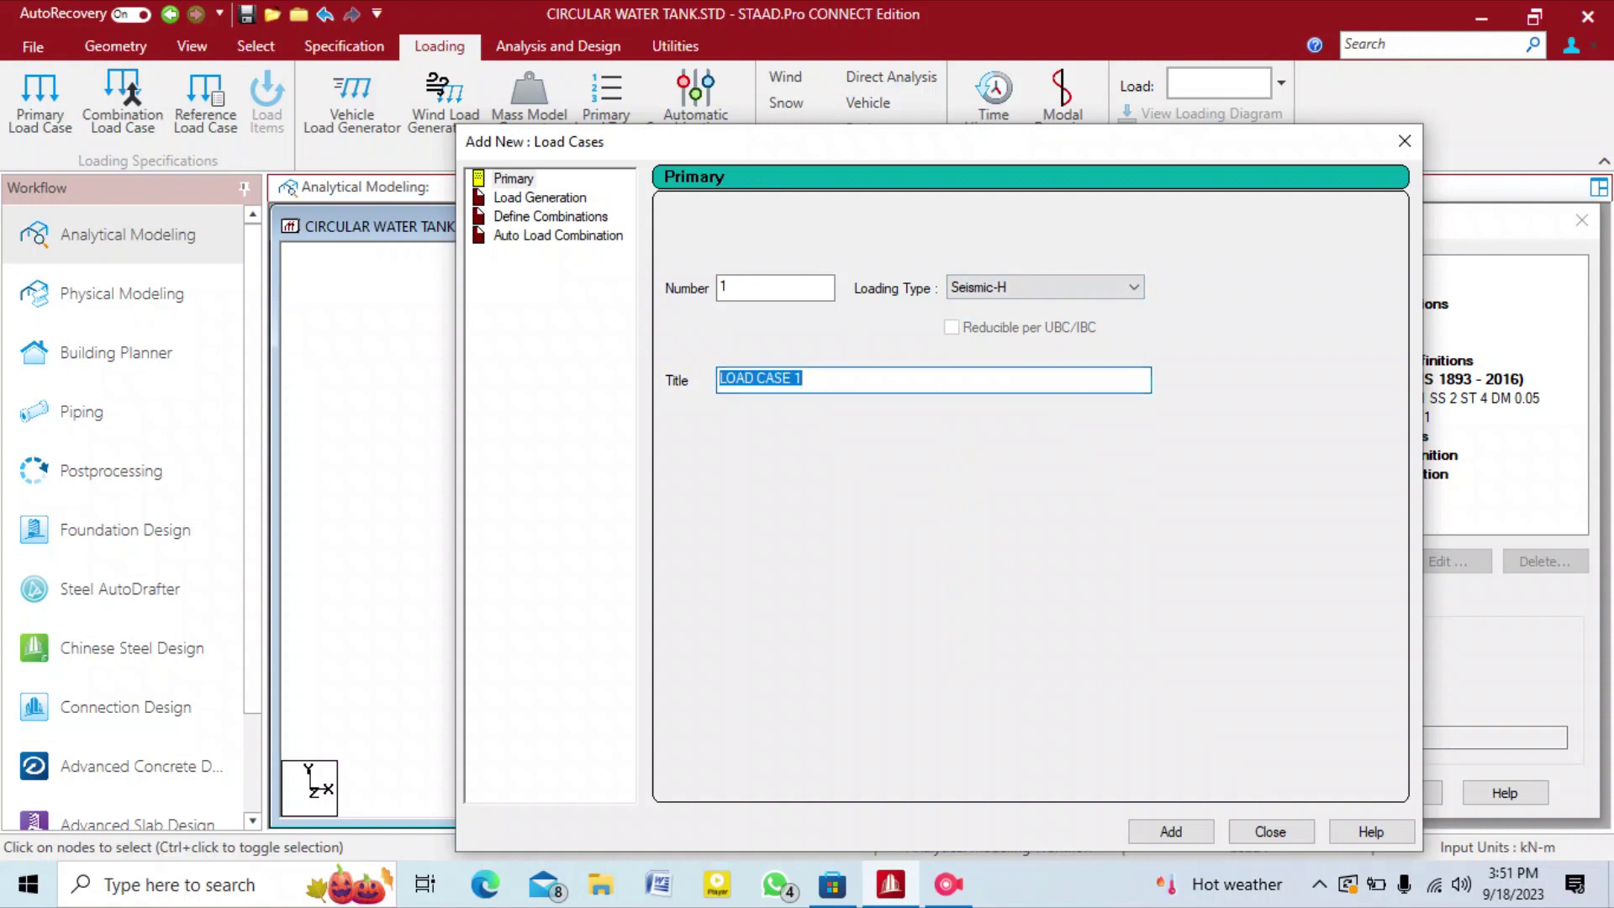
pyautogui.write('EQ X')
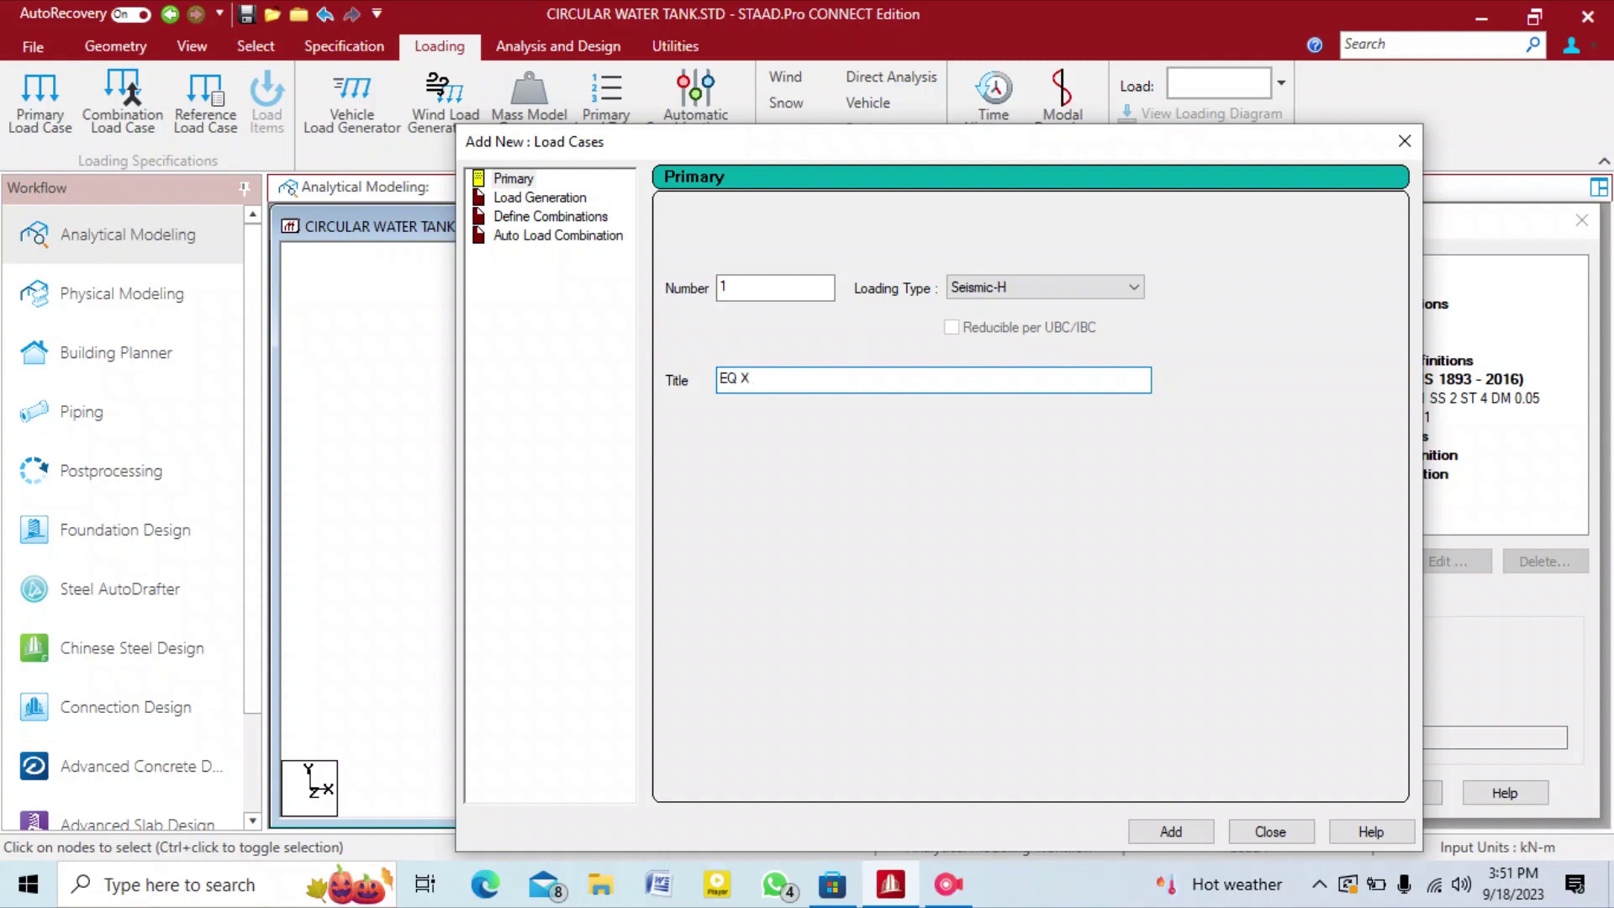
pyautogui.click(1171, 831)
# Create primary load case 2 with loading type Seismic-H and the title EQ Z, and finish adding load cases.
pyautogui.press('Tab')
pyautogui.press('Tab')
pyautogui.write('EQ Z')
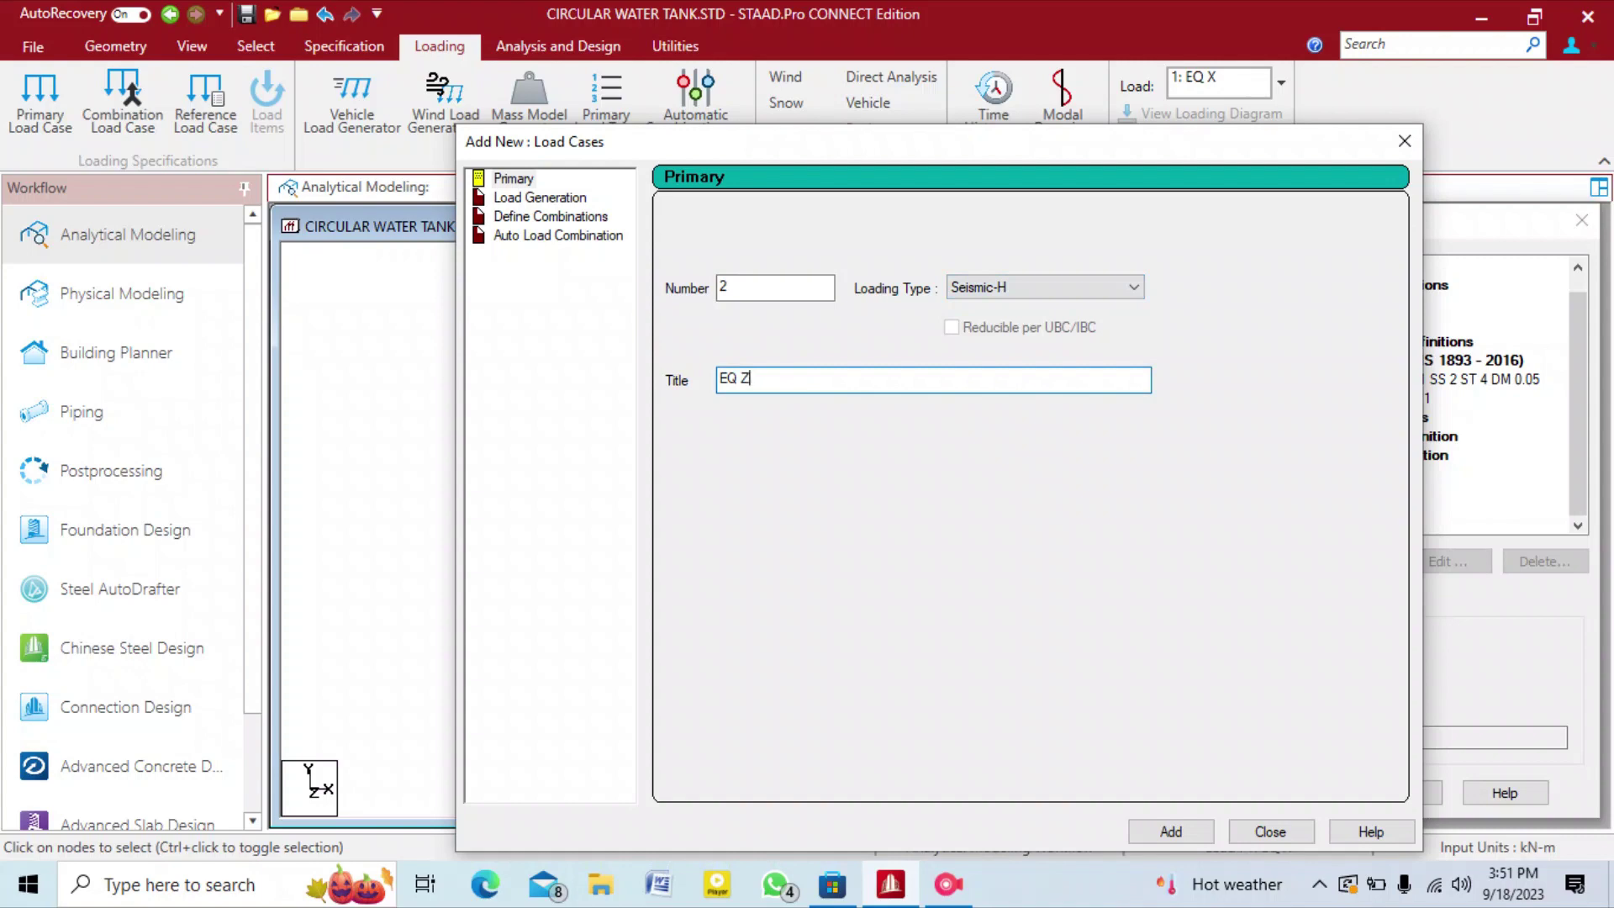
pyautogui.click(1171, 831)
pyautogui.press('Tab')
pyautogui.press('Return')
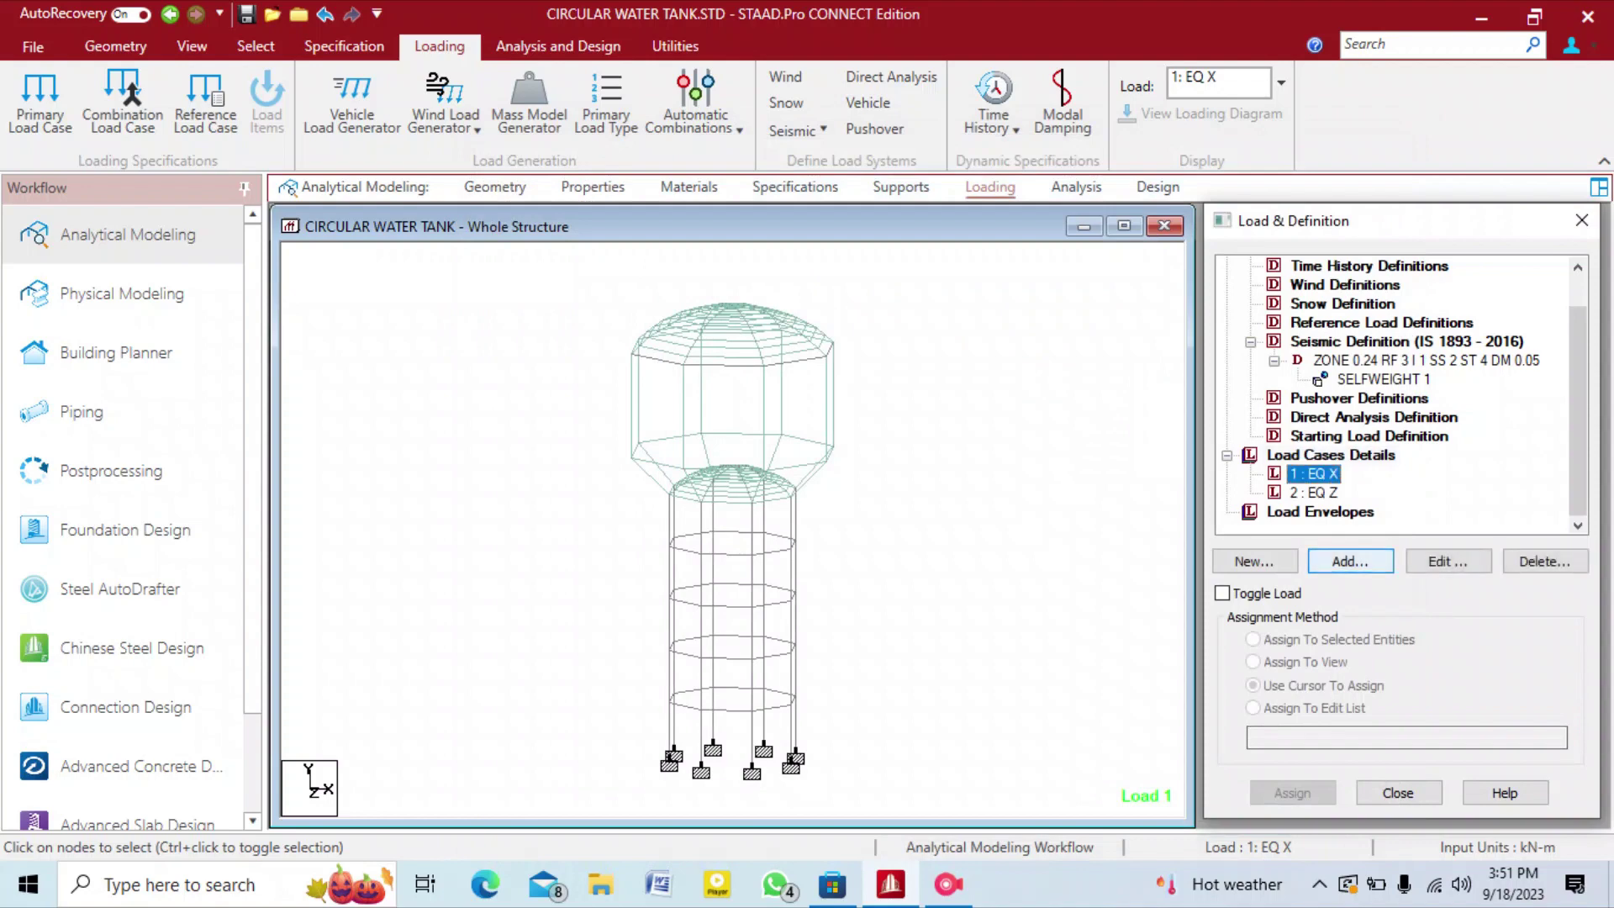
# Add a seismic load in the X direction with a factor of 1 to the EQ X load case.
pyautogui.click(1350, 562)
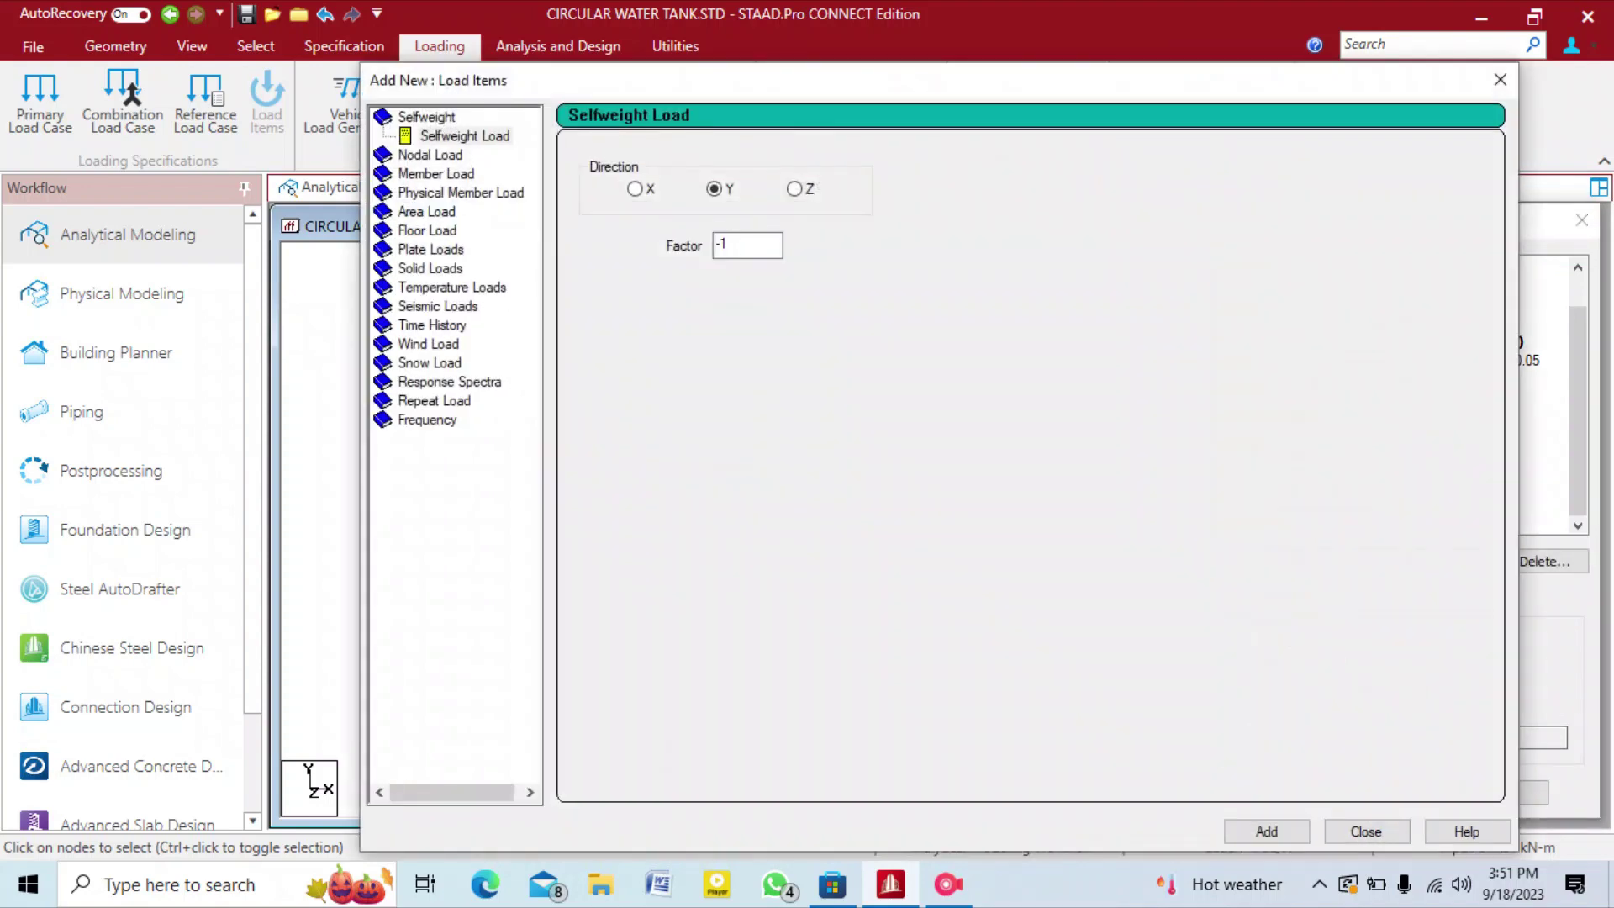
pyautogui.click(438, 306)
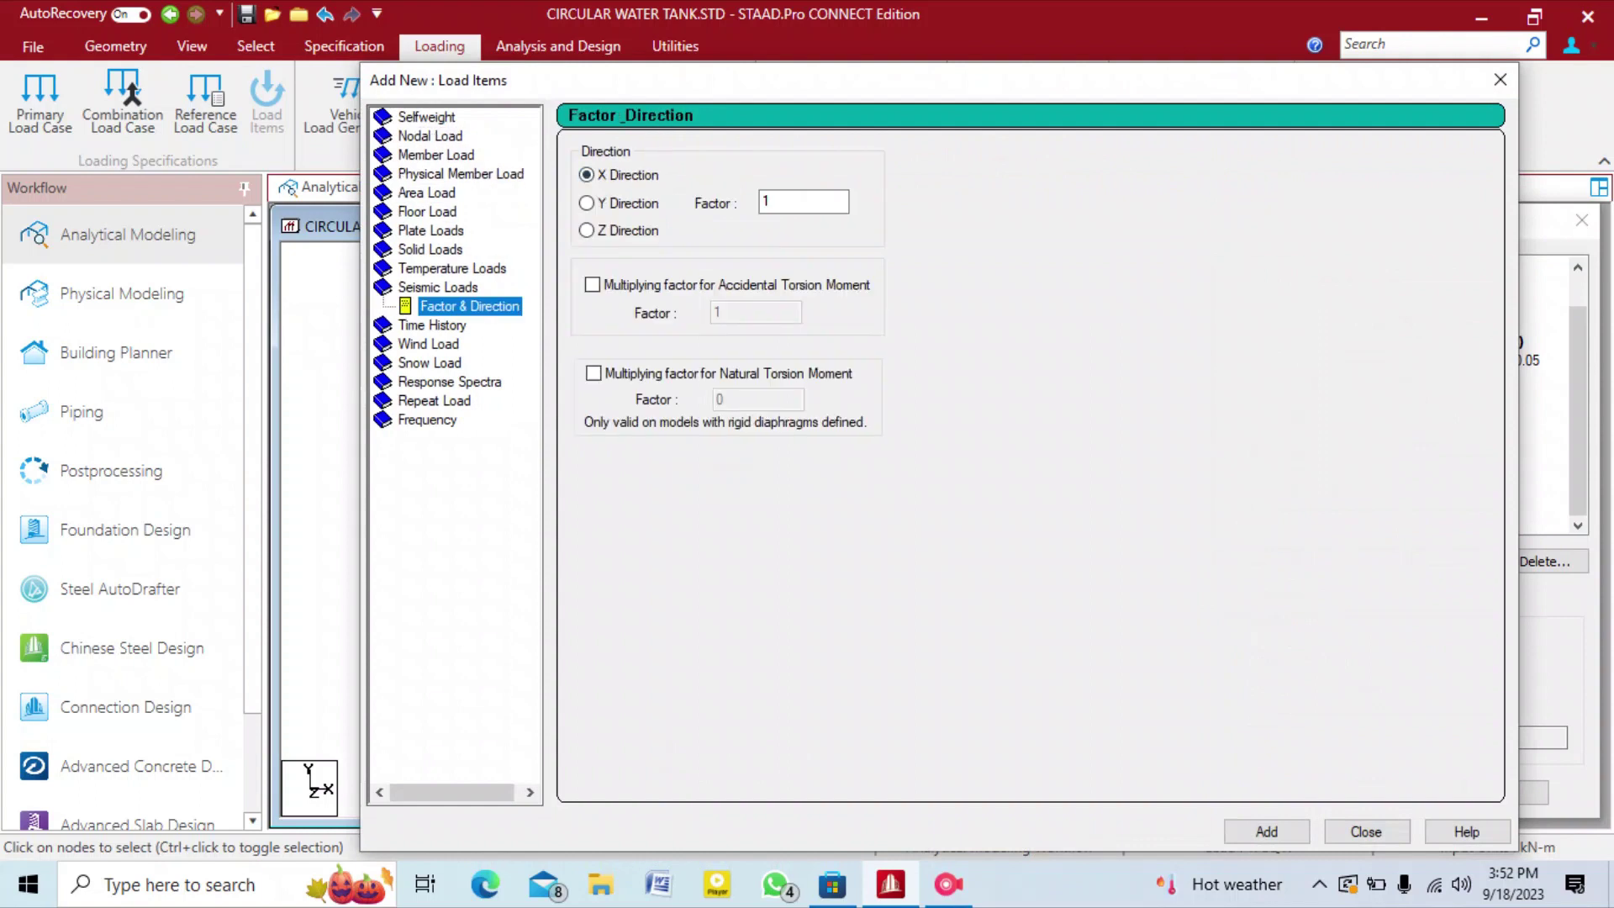
pyautogui.click(1267, 832)
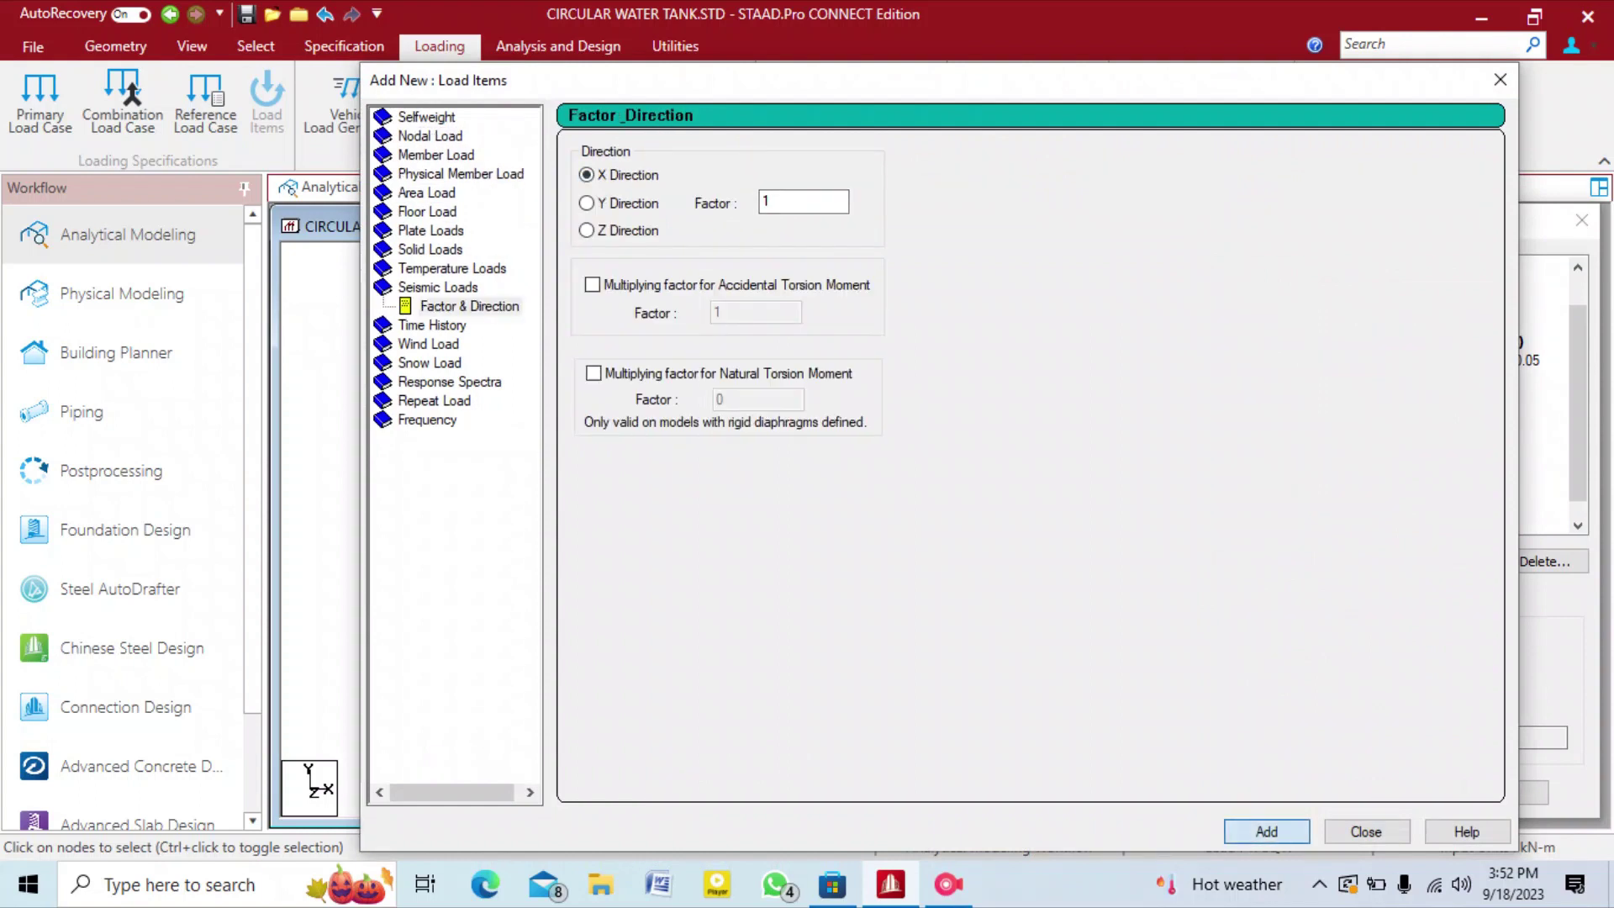
pyautogui.click(1367, 832)
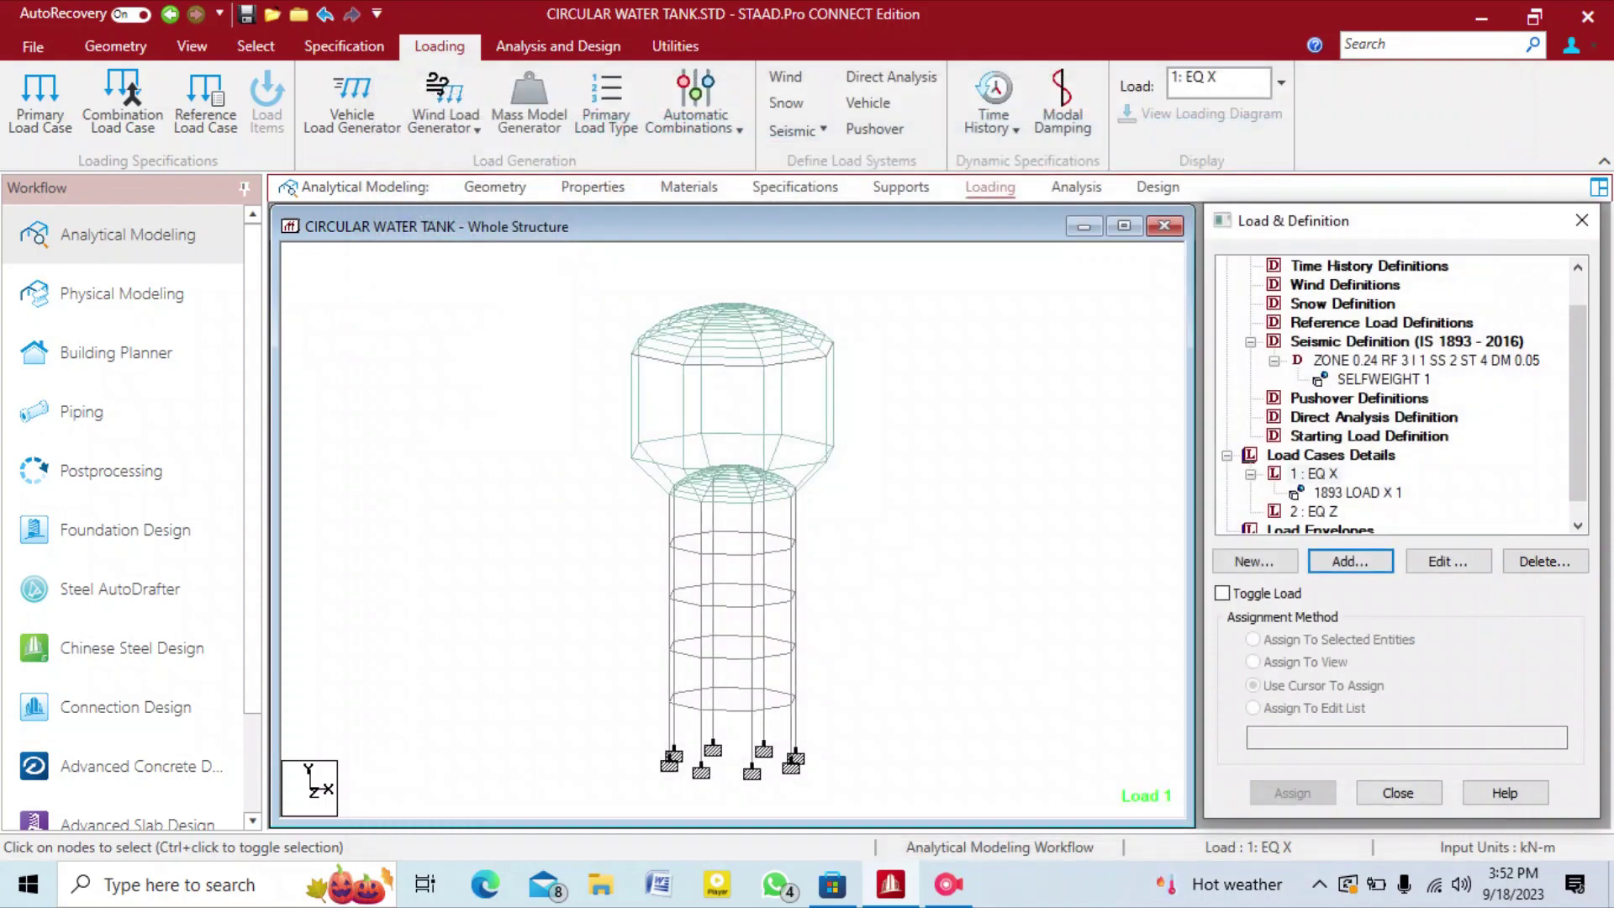
# Add a seismic load in the Z direction with a factor of 1 to the EQ Z load case.
pyautogui.click(1314, 512)
pyautogui.click(1350, 561)
pyautogui.click(1351, 560)
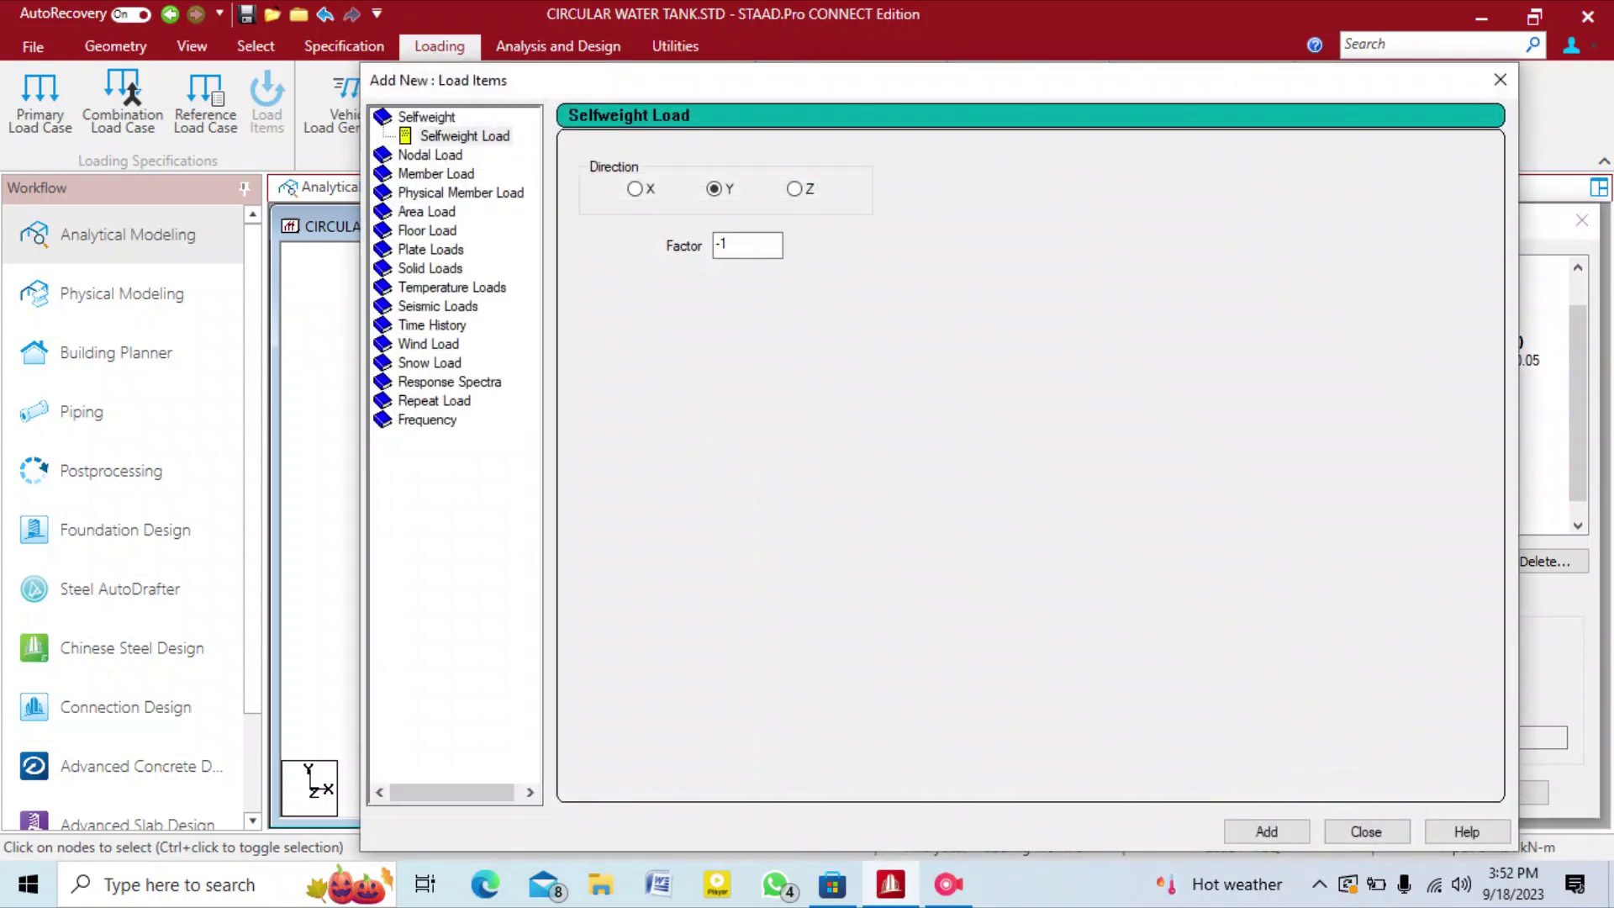
pyautogui.click(438, 307)
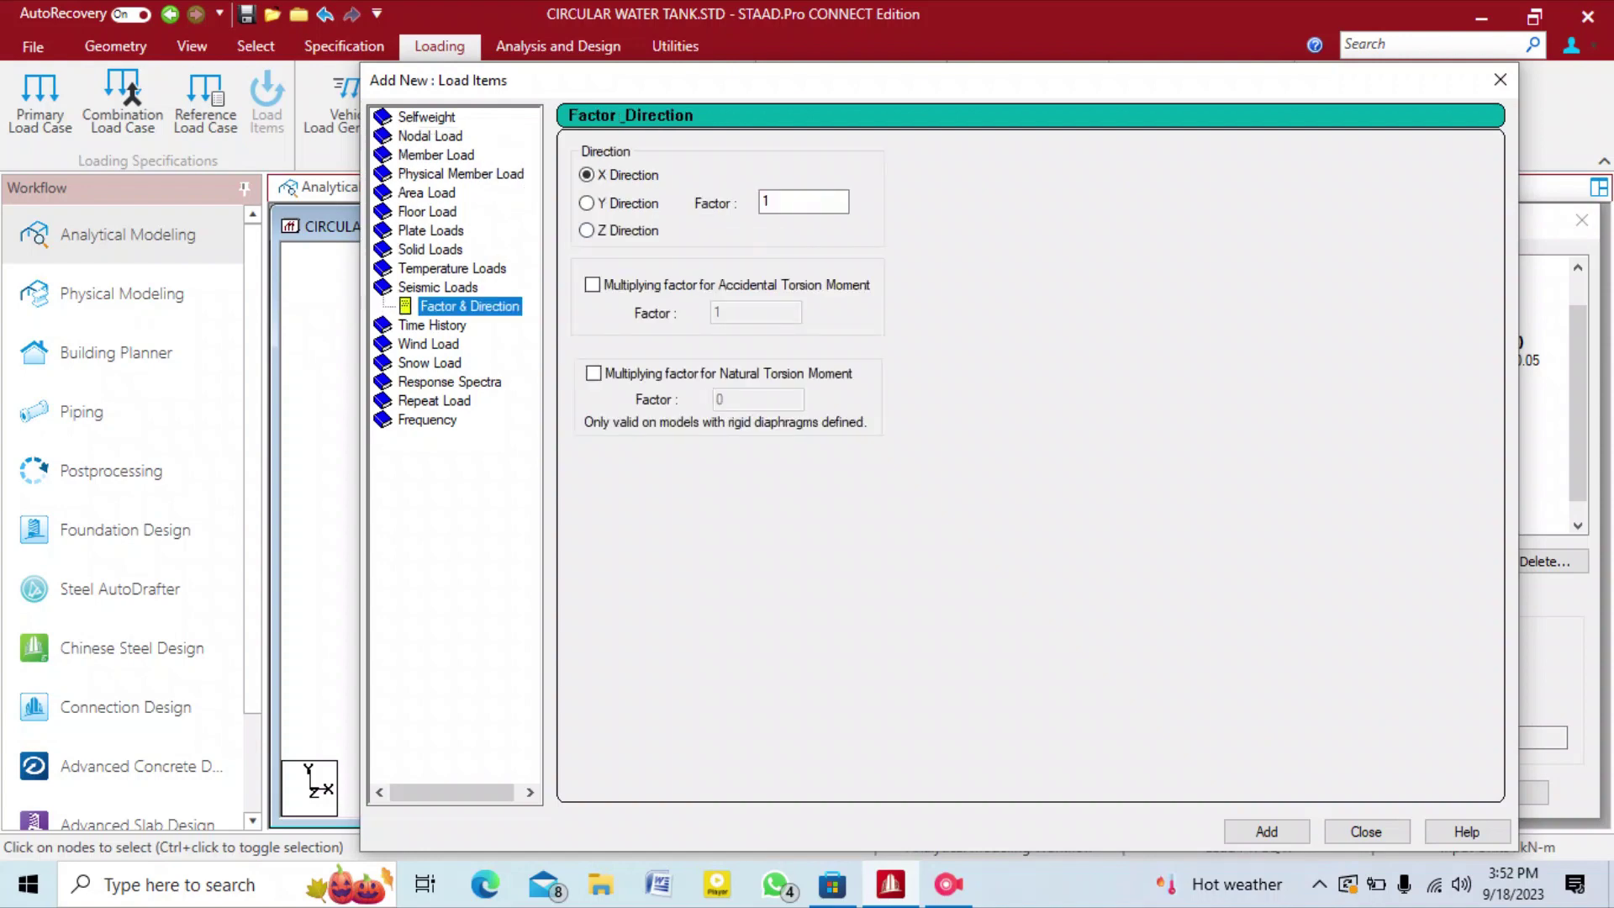
pyautogui.click(586, 231)
pyautogui.doubleClick(803, 202)
pyautogui.click(1266, 831)
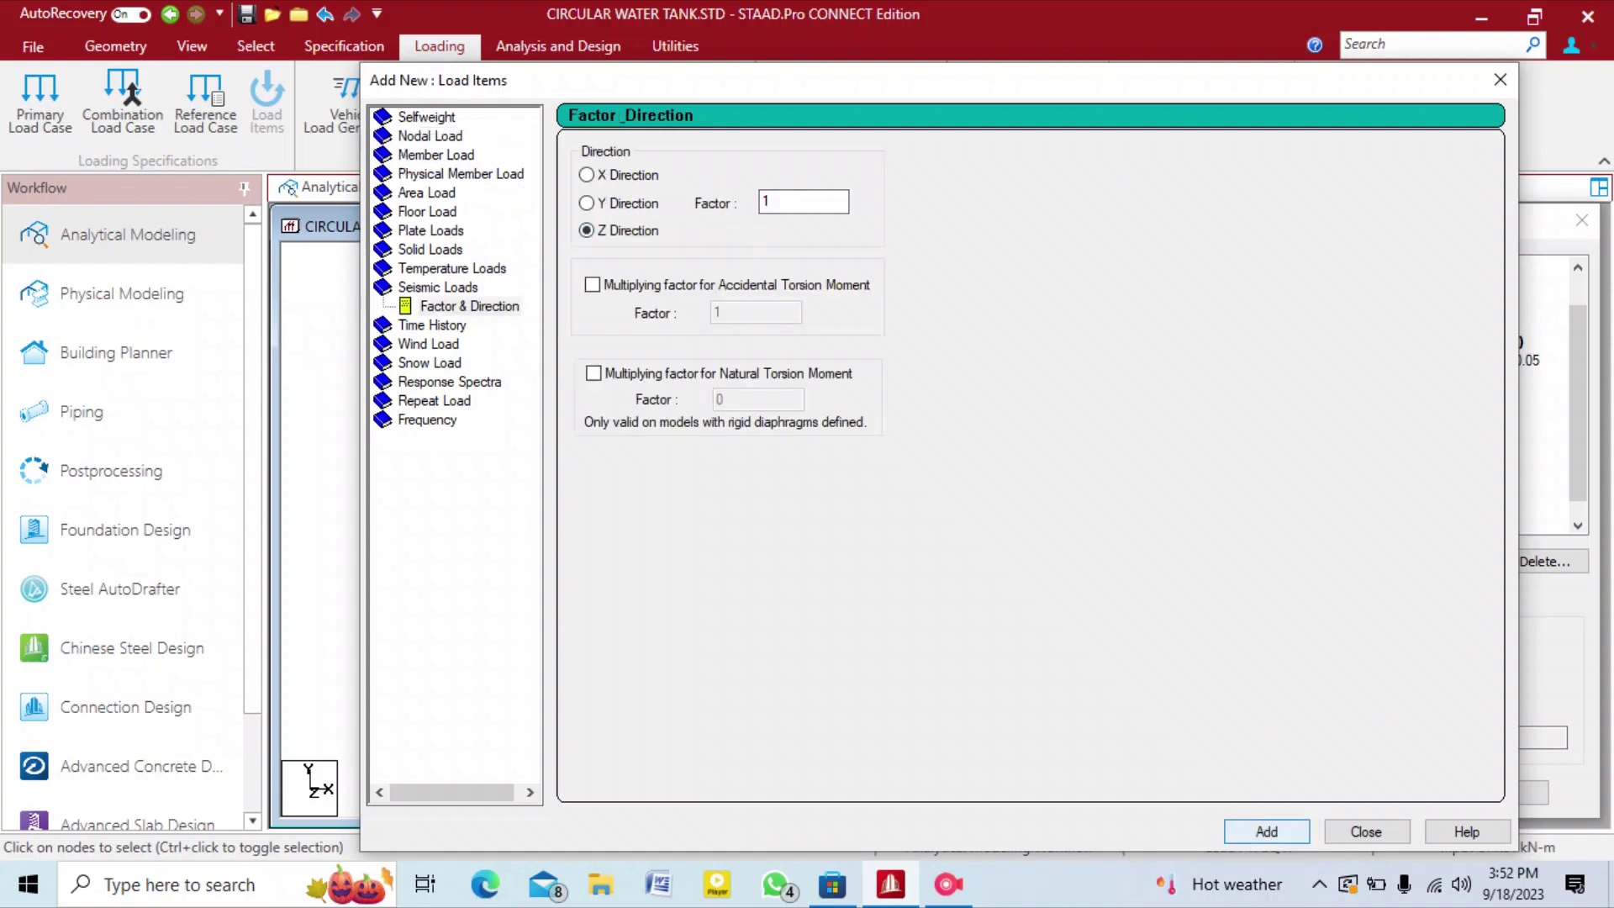
pyautogui.click(1367, 832)
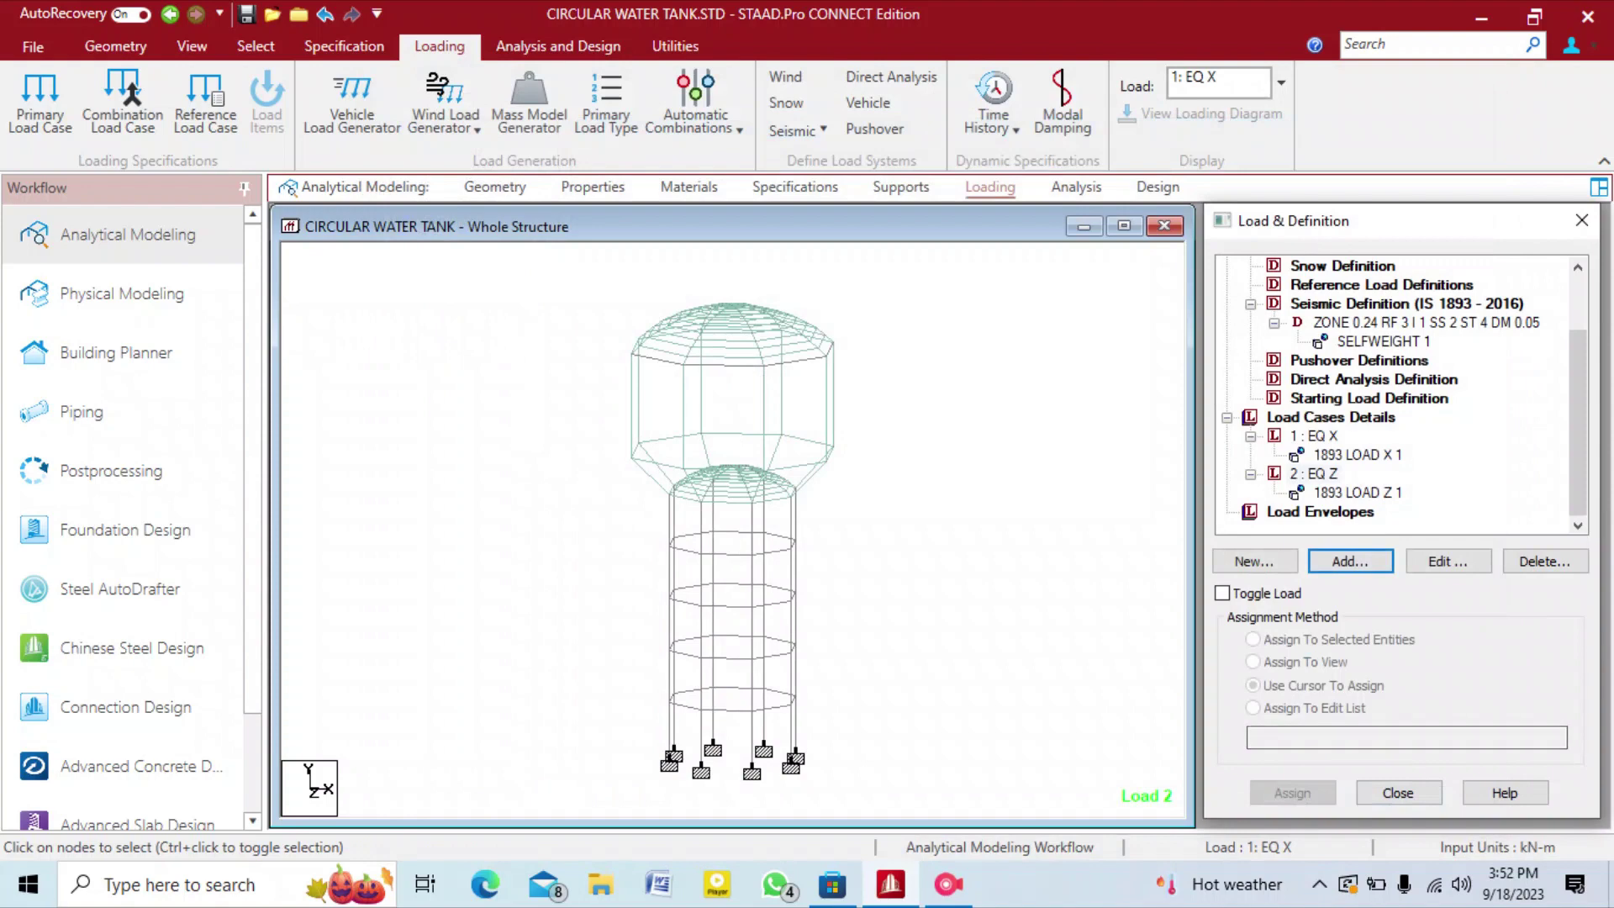
# Add wind definition type 1, WIND 1, using the code IS 875 (Part 3):2015.
pyautogui.scroll(2, 1392, 395)
pyautogui.scroll(-2, 1393, 395)
pyautogui.scroll(2, 1393, 395)
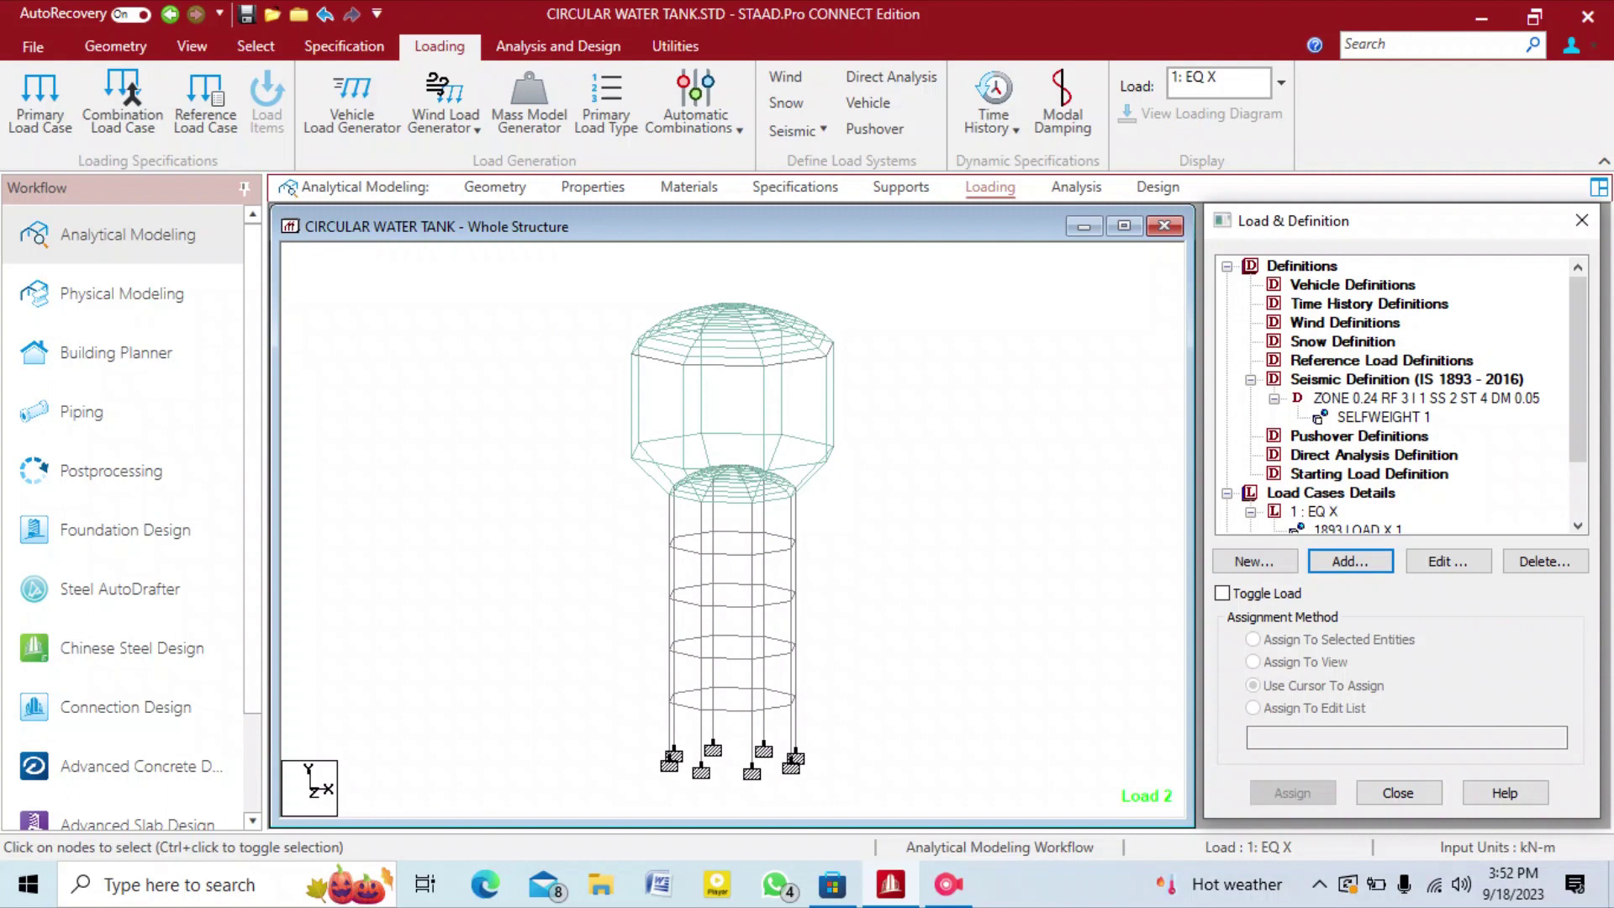
pyautogui.click(1345, 323)
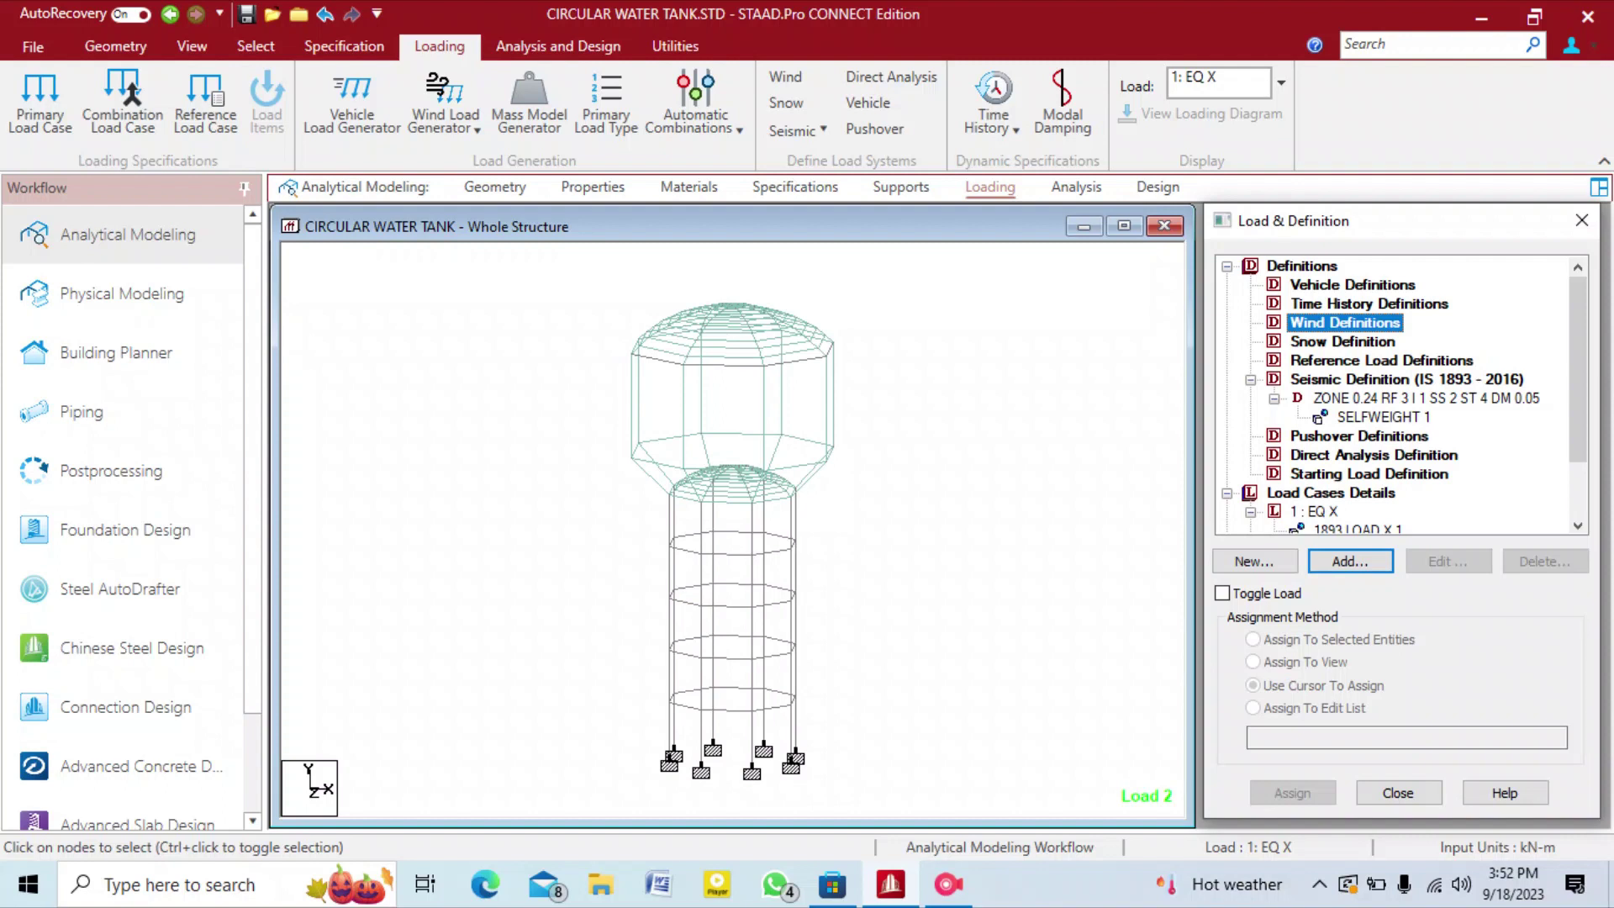
pyautogui.click(1350, 561)
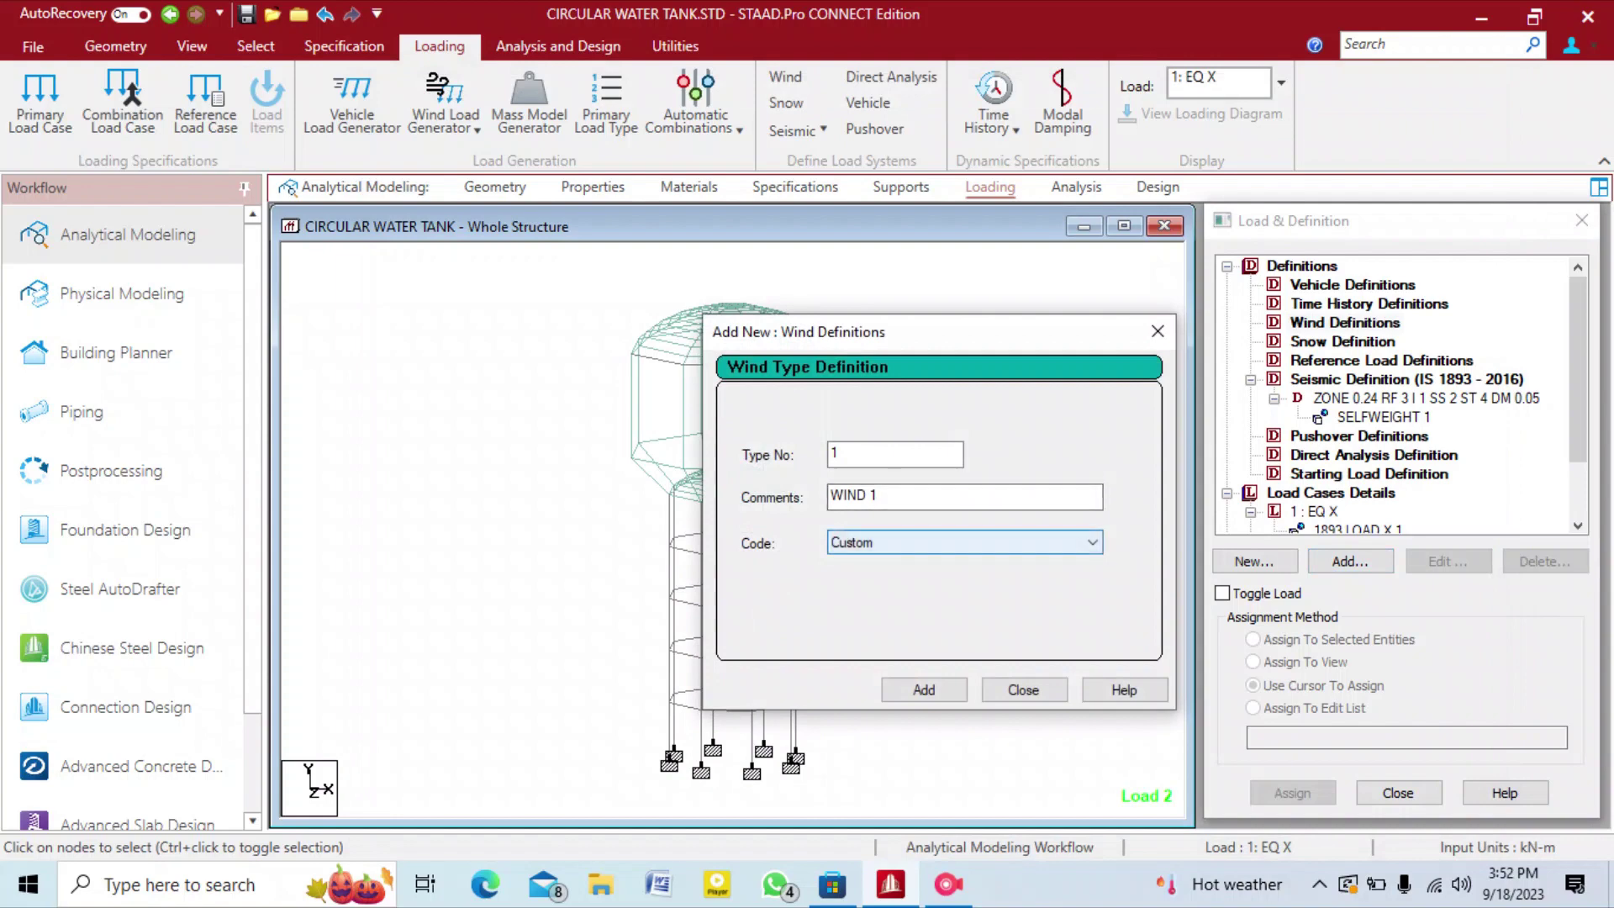
pyautogui.click(1091, 542)
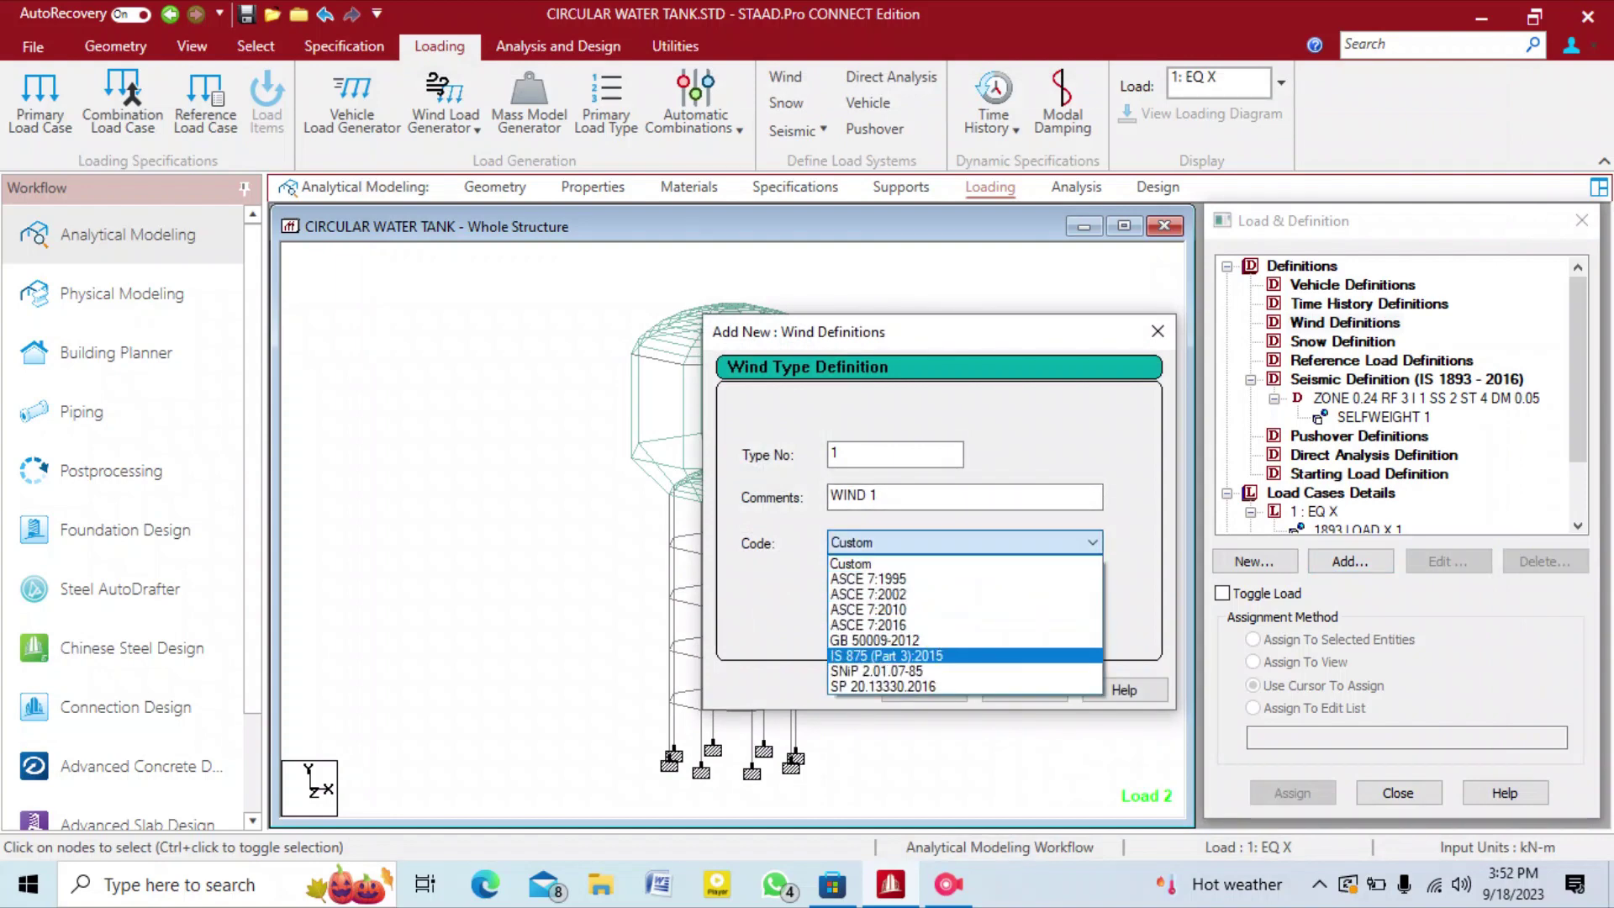
pyautogui.press('Return')
pyautogui.click(924, 689)
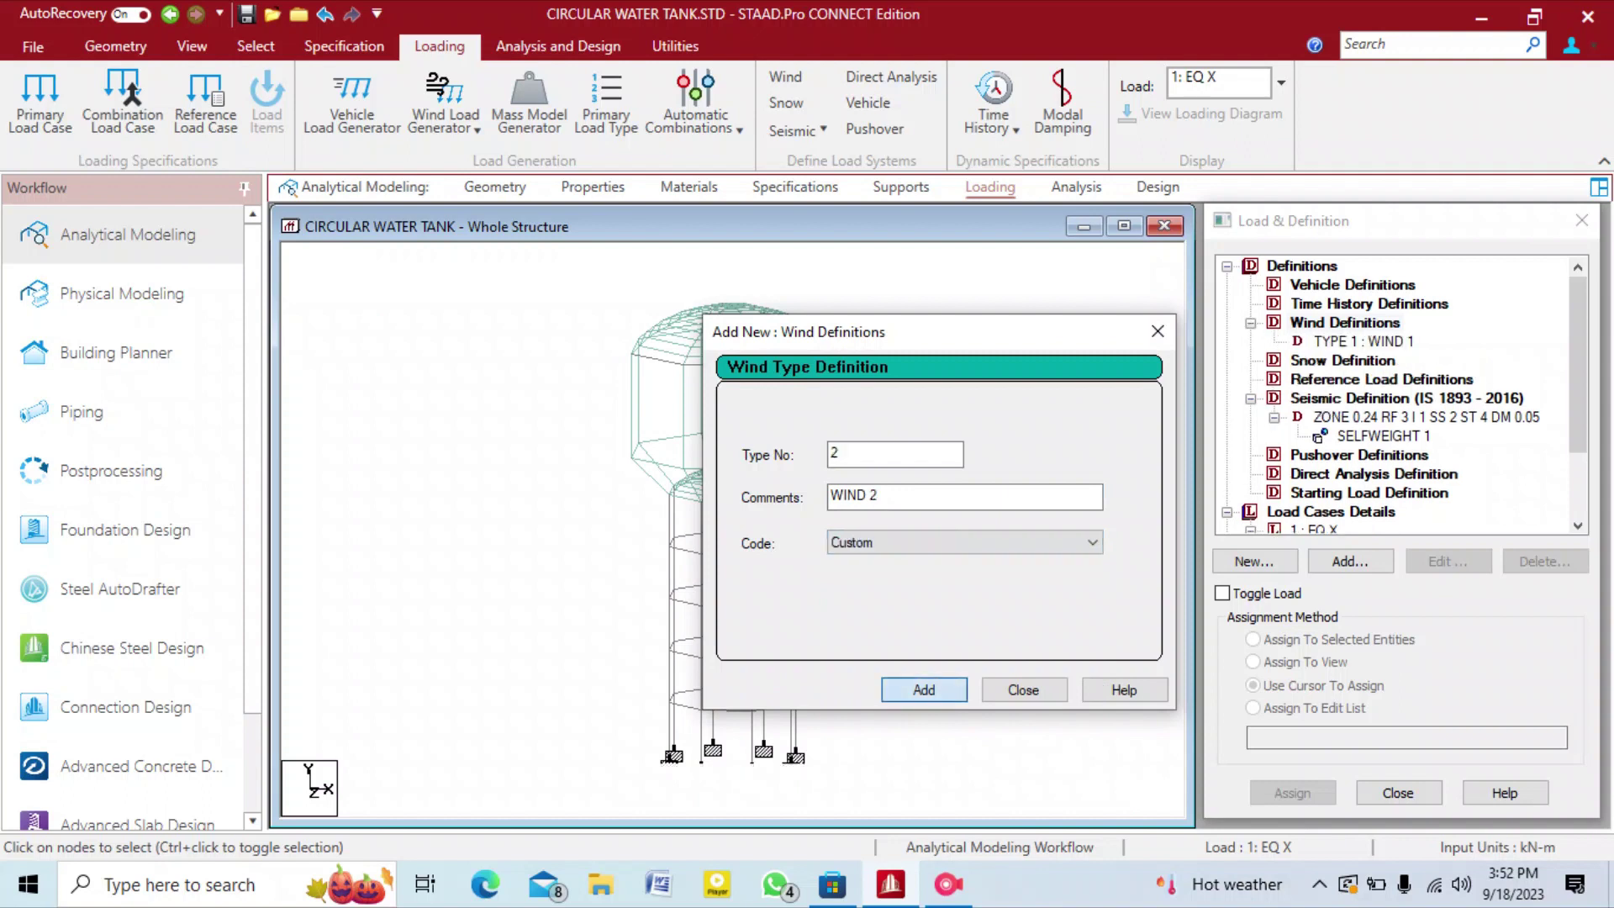
pyautogui.click(1023, 690)
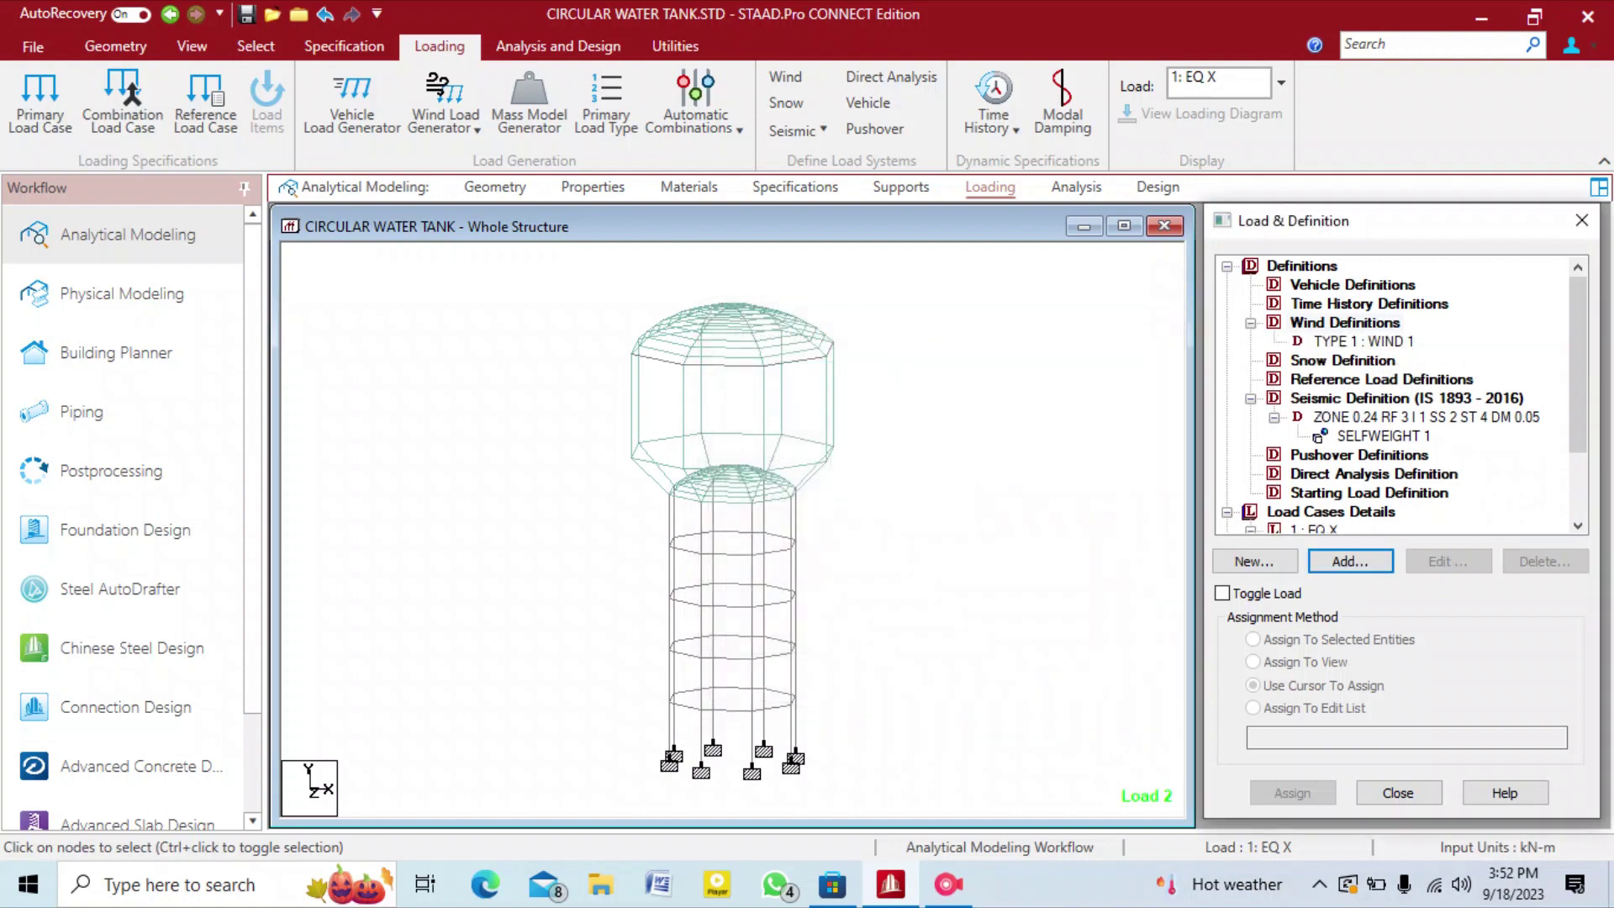
# Enter heights of 0, 15, 30, 45, 60, 75 and 90 m in the intensity table for WIND 1.
pyautogui.click(1363, 342)
pyautogui.click(1351, 560)
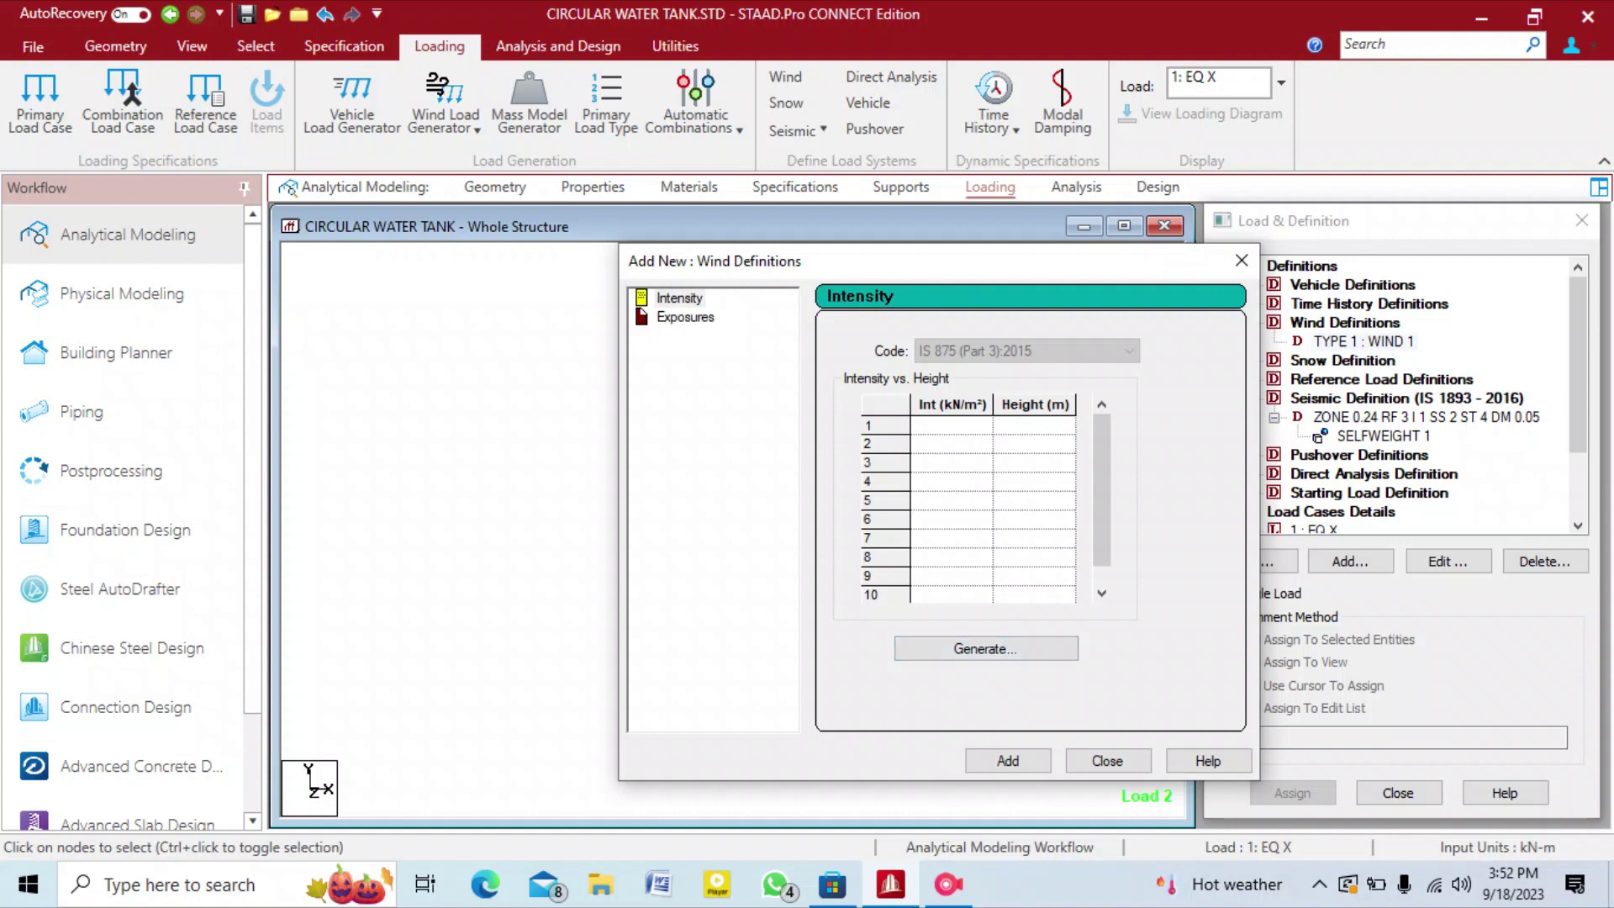
pyautogui.click(1034, 425)
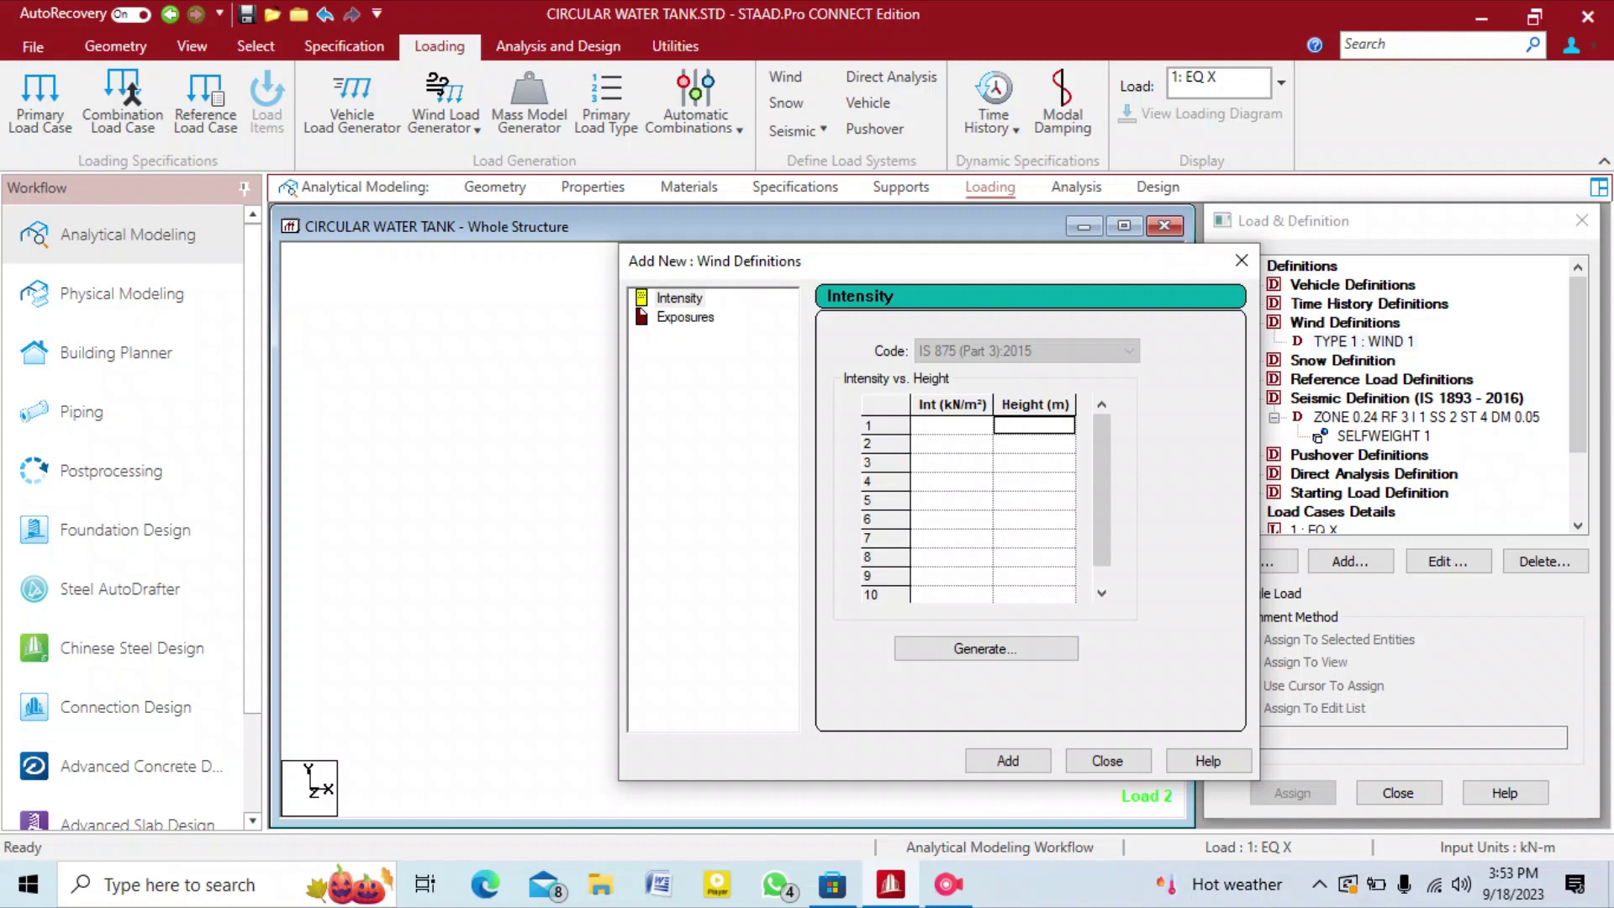
pyautogui.write('0')
pyautogui.press('Return')
pyautogui.write('15')
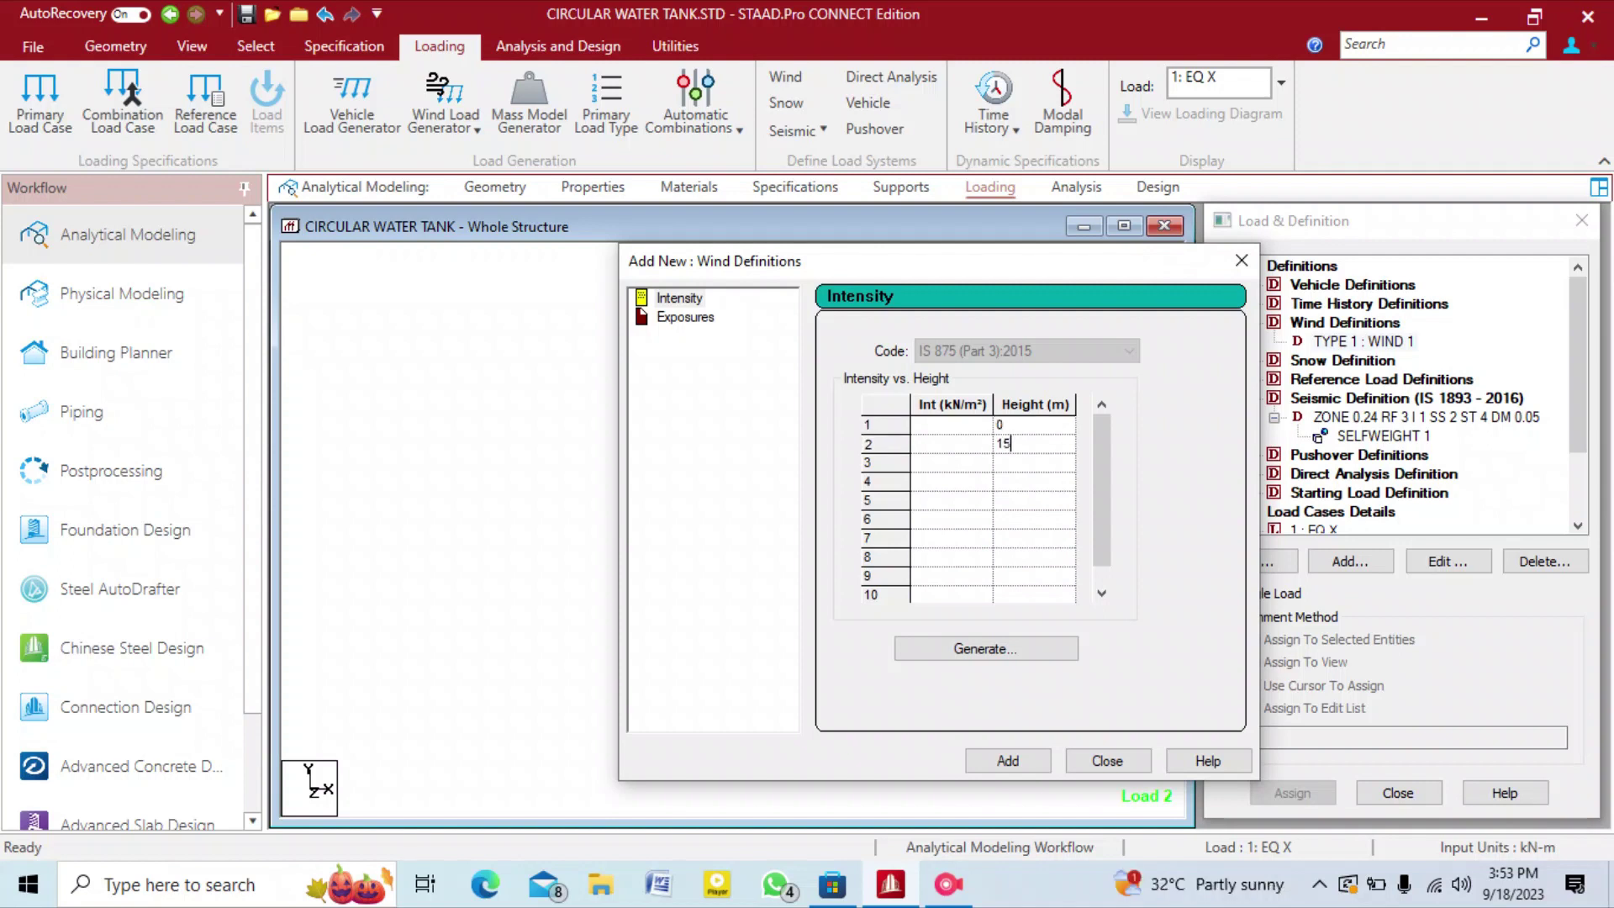
pyautogui.press('Return')
pyautogui.write('2')
pyautogui.press('BackSpace')
pyautogui.write('30')
pyautogui.press('Return')
pyautogui.write('45')
pyautogui.press('Return')
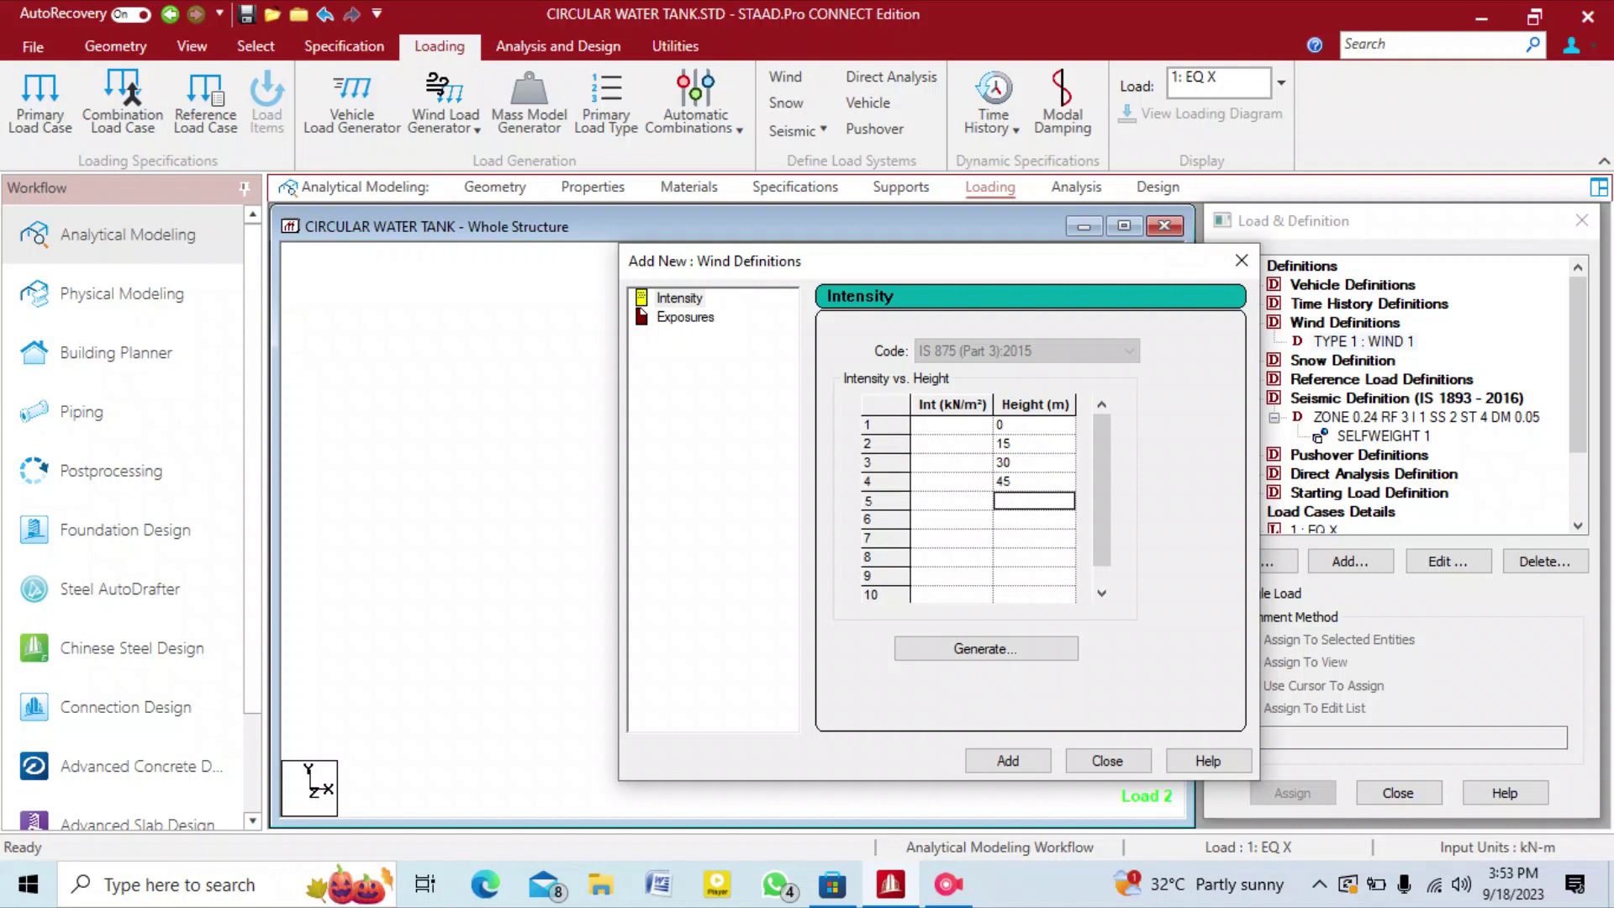
pyautogui.write('60')
pyautogui.press('Return')
pyautogui.write('75')
pyautogui.press('Return')
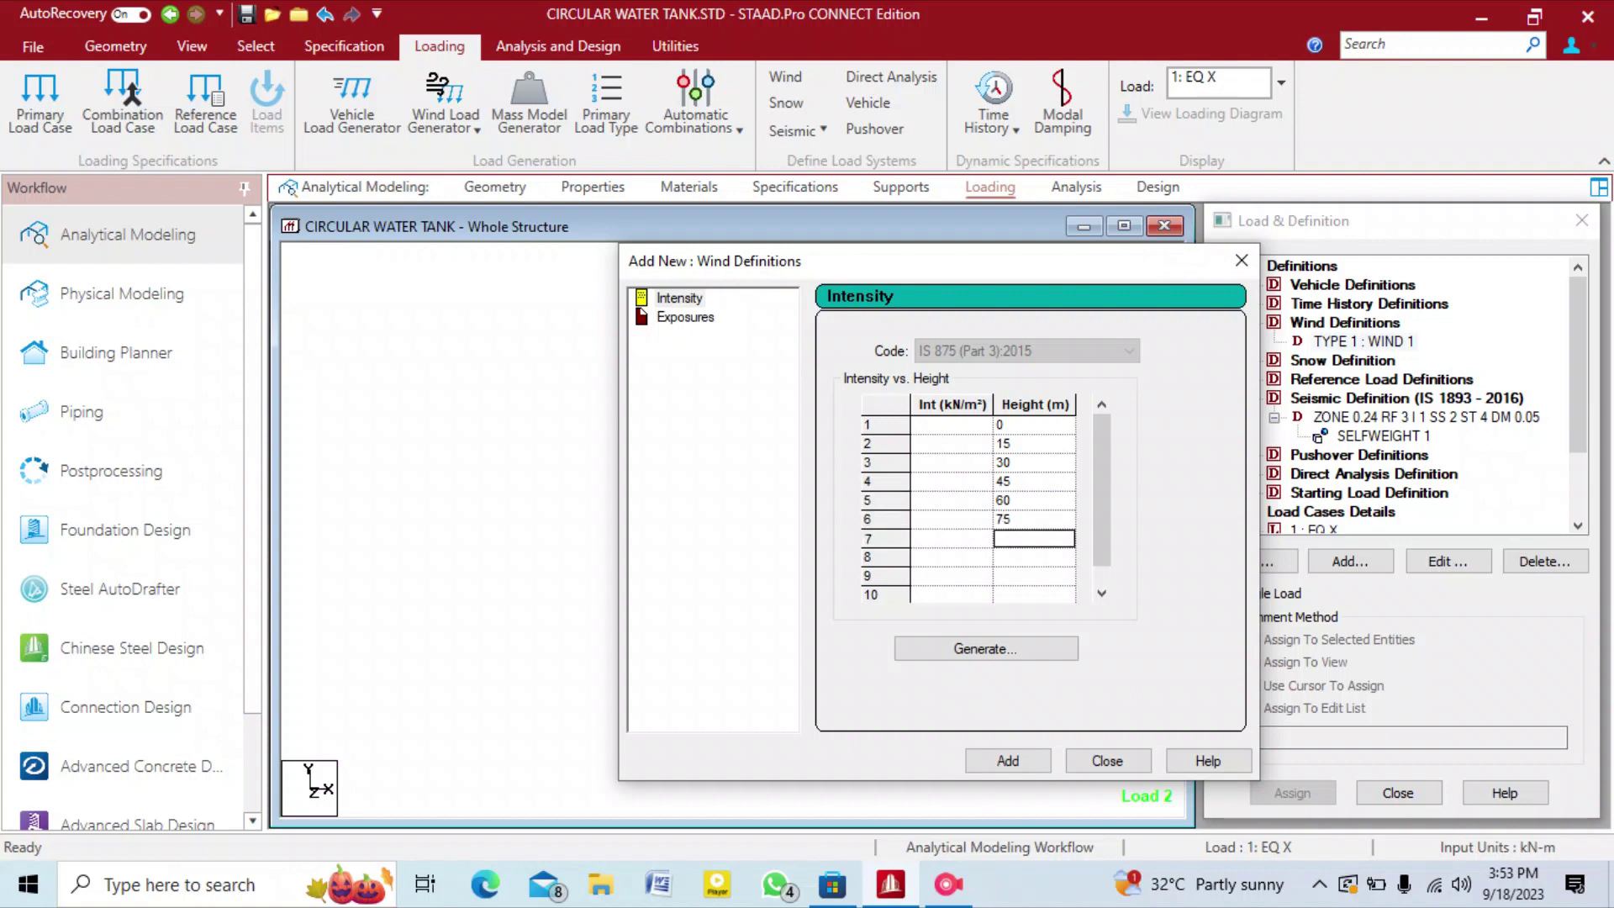
pyautogui.write('90')
# Set the intensity to 1.5 kN/m² at all seven heights and add it to WIND 1 without an exposure factor.
pyautogui.click(952, 425)
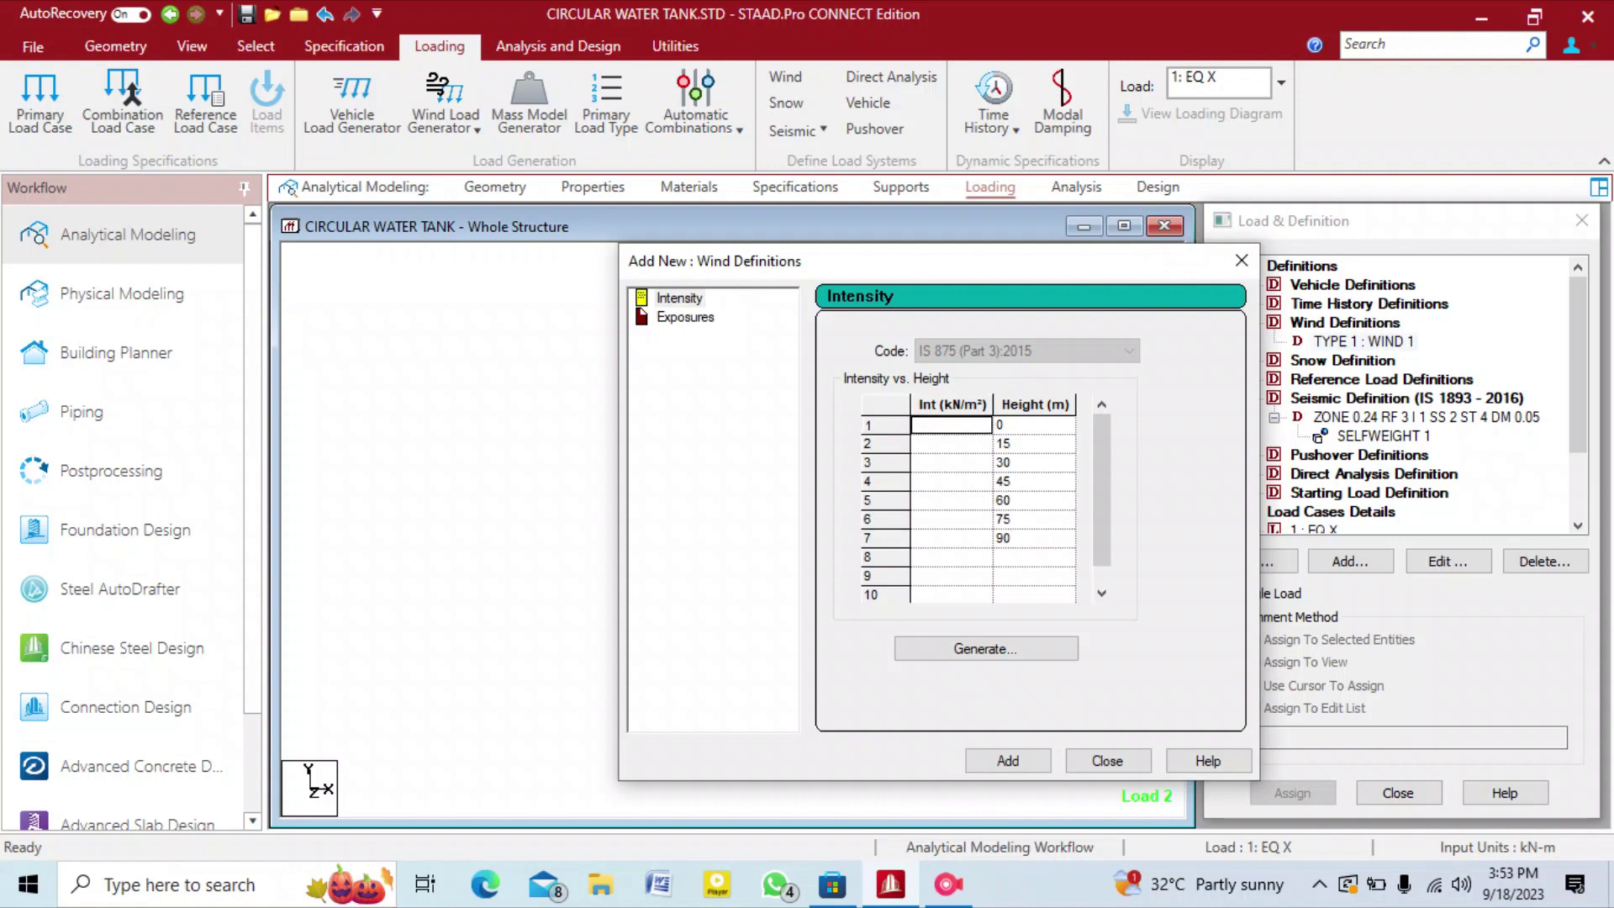
pyautogui.write('1.5')
pyautogui.press('Return')
pyautogui.write('1.5')
pyautogui.press('Return')
pyautogui.write('1.5')
pyautogui.press('Return')
pyautogui.write('1.5')
pyautogui.press('Return')
pyautogui.write('1.5')
pyautogui.press('Return')
pyautogui.write('1.5')
pyautogui.press('Return')
pyautogui.write('1.5')
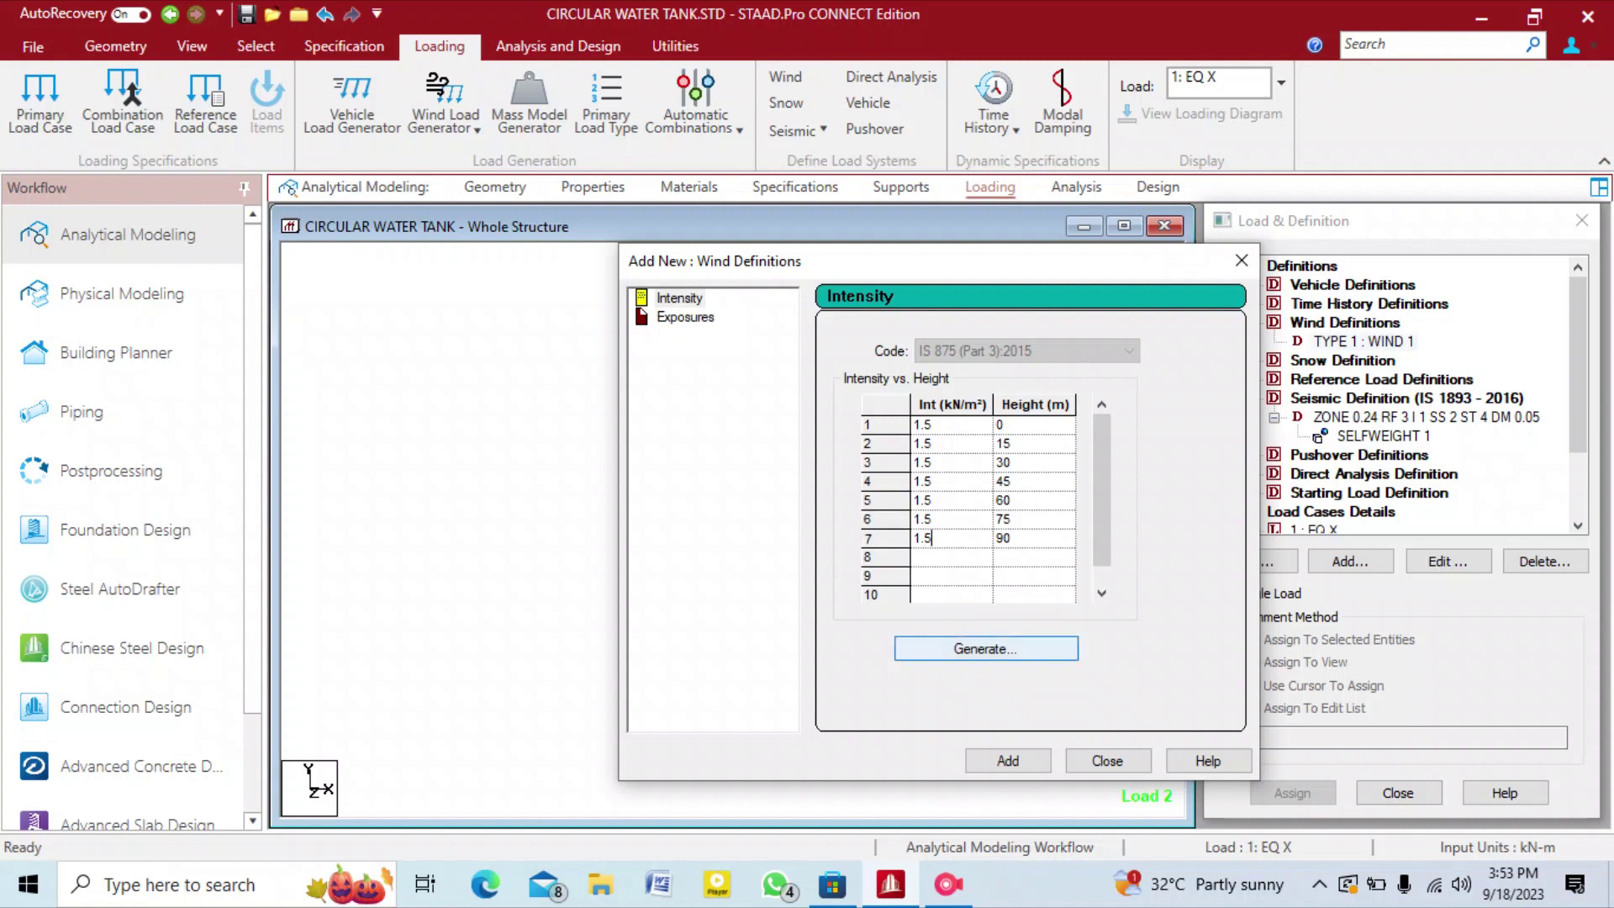
pyautogui.click(1008, 760)
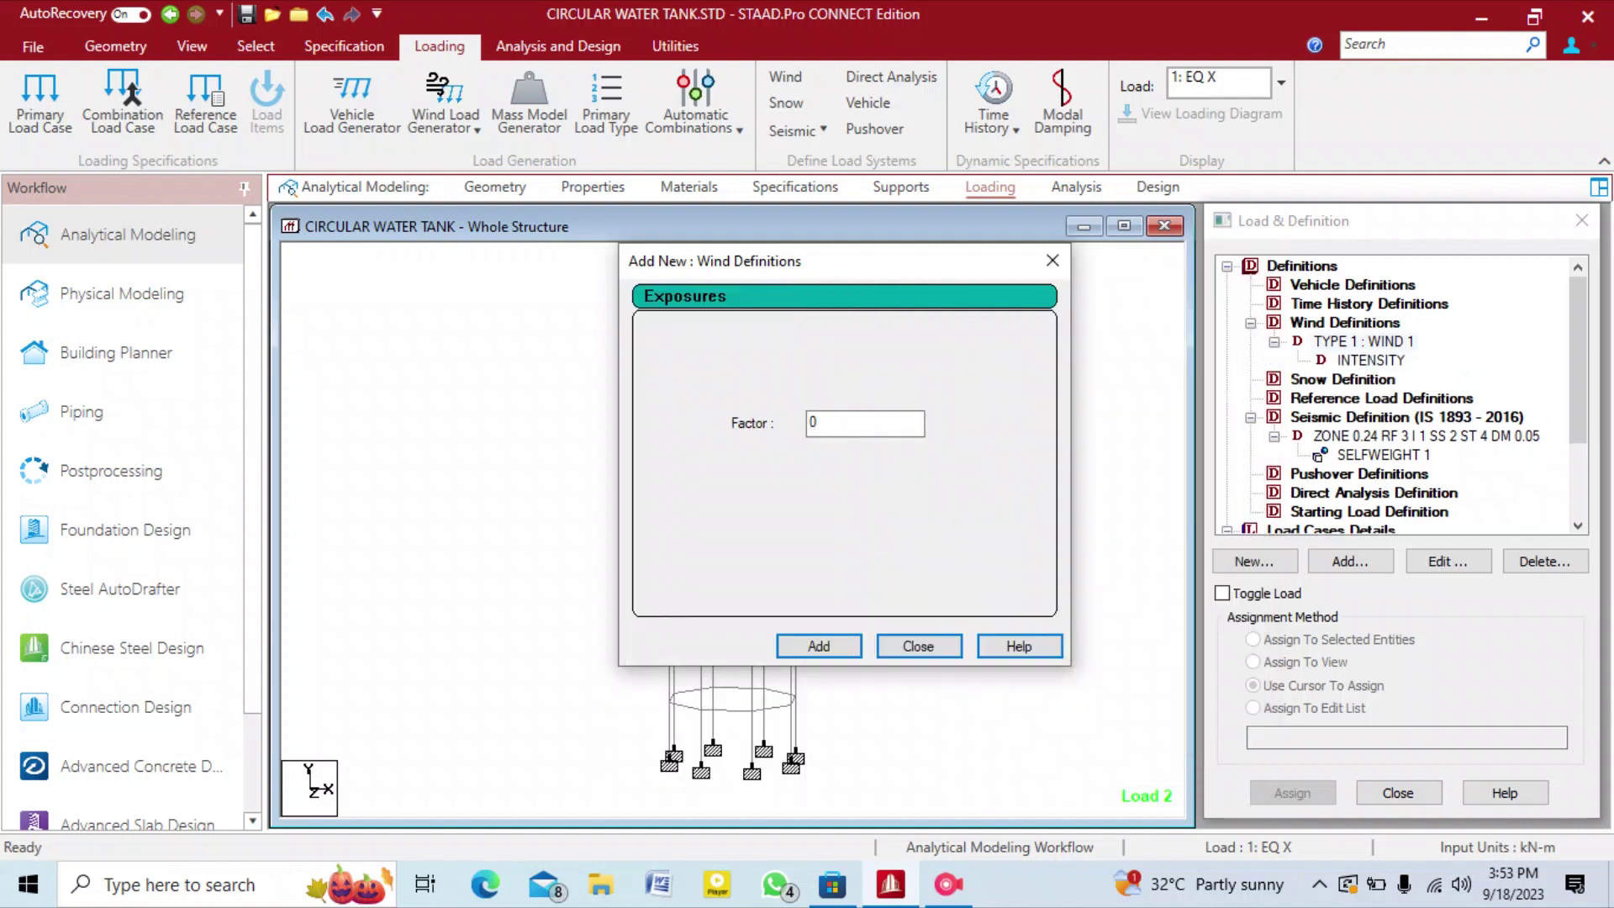
pyautogui.click(919, 646)
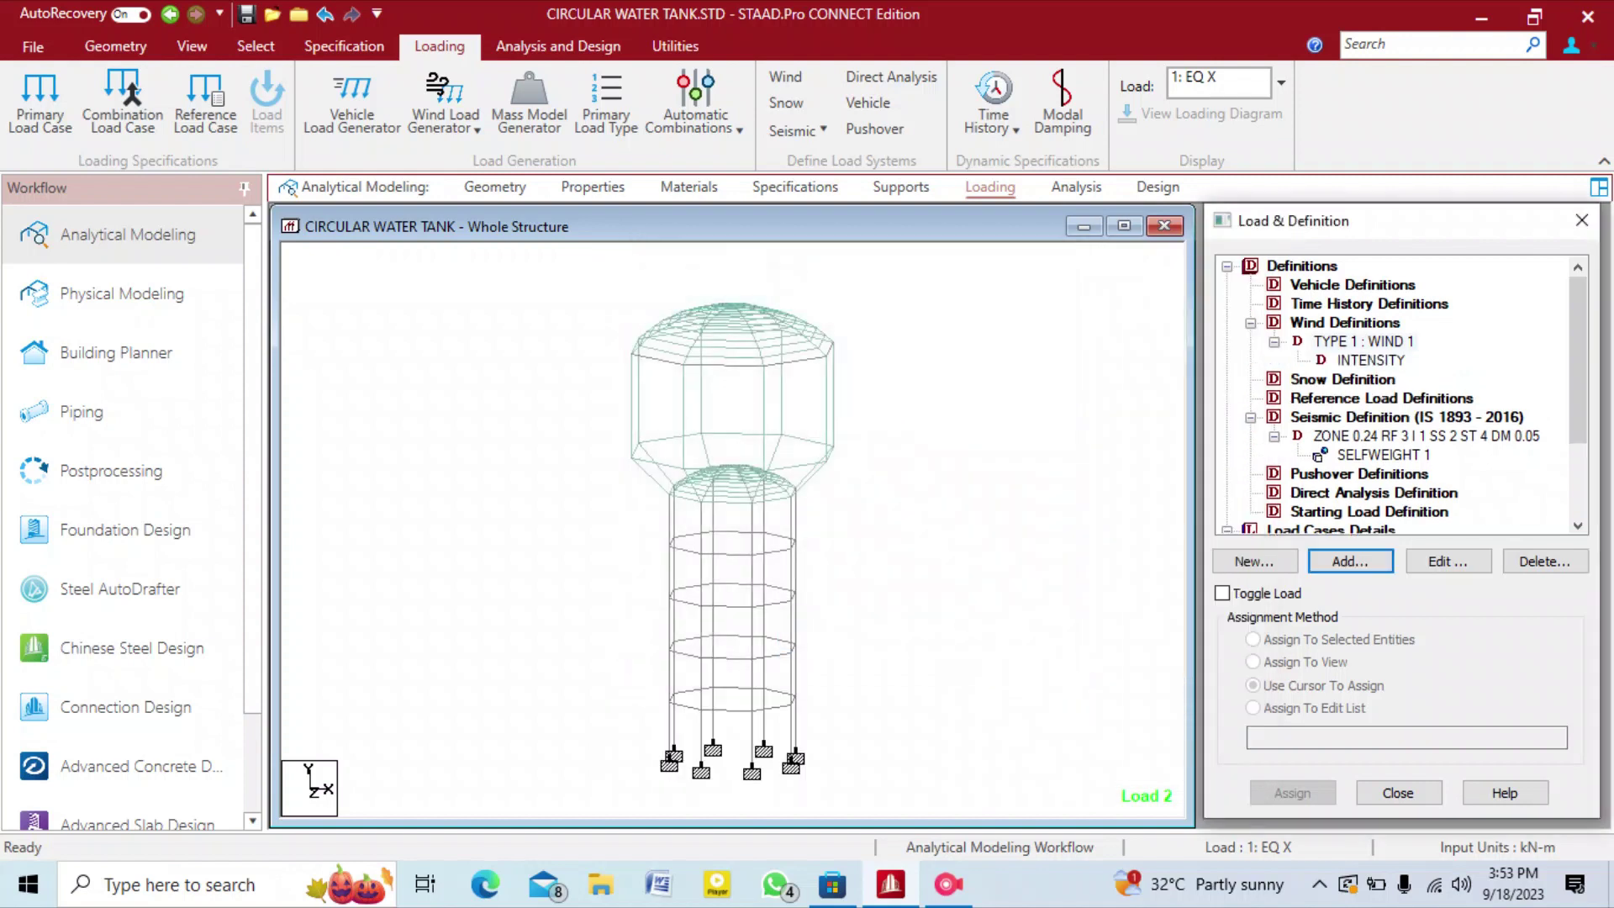
# Review the manually entered intensity table of WIND 1 and delete that intensity.
pyautogui.doubleClick(1370, 360)
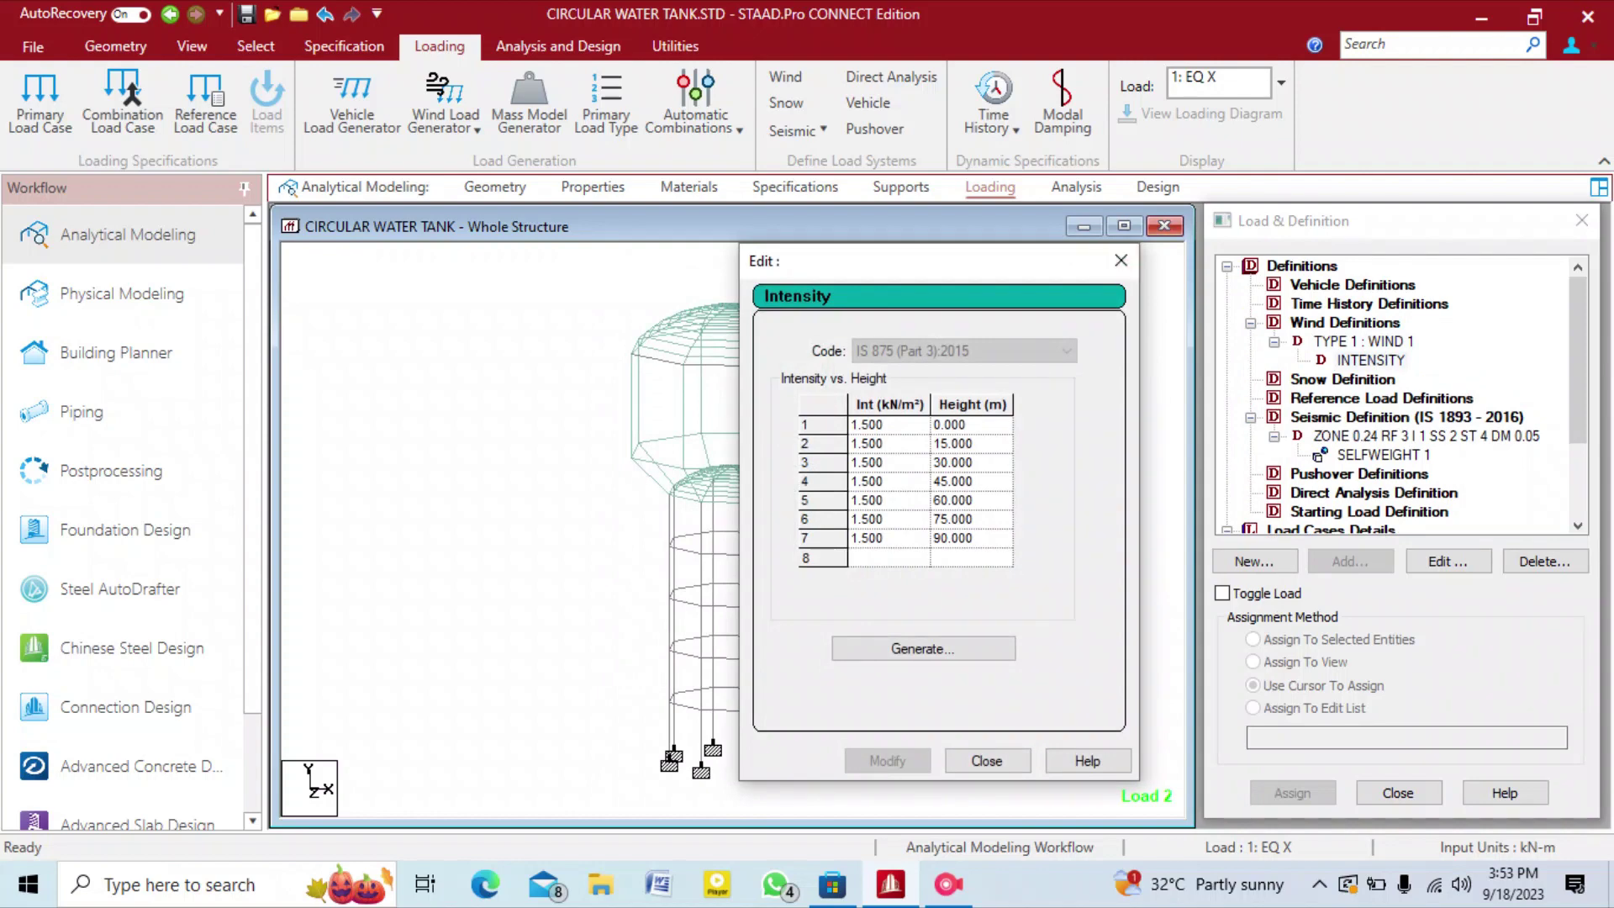
pyautogui.click(1121, 261)
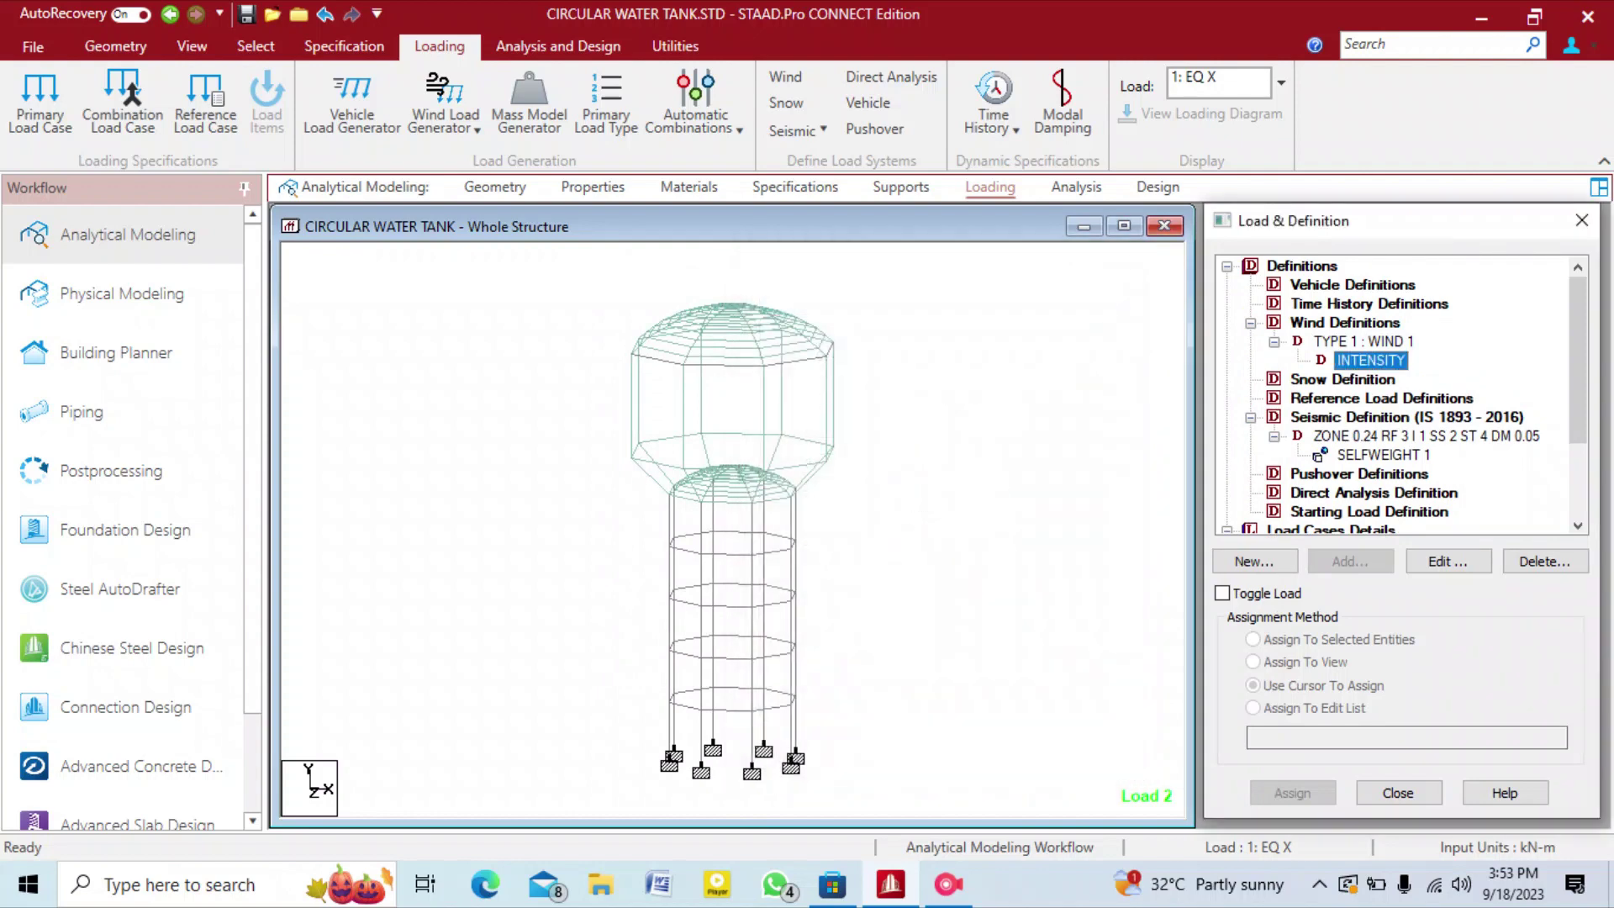
pyautogui.press('Delete')
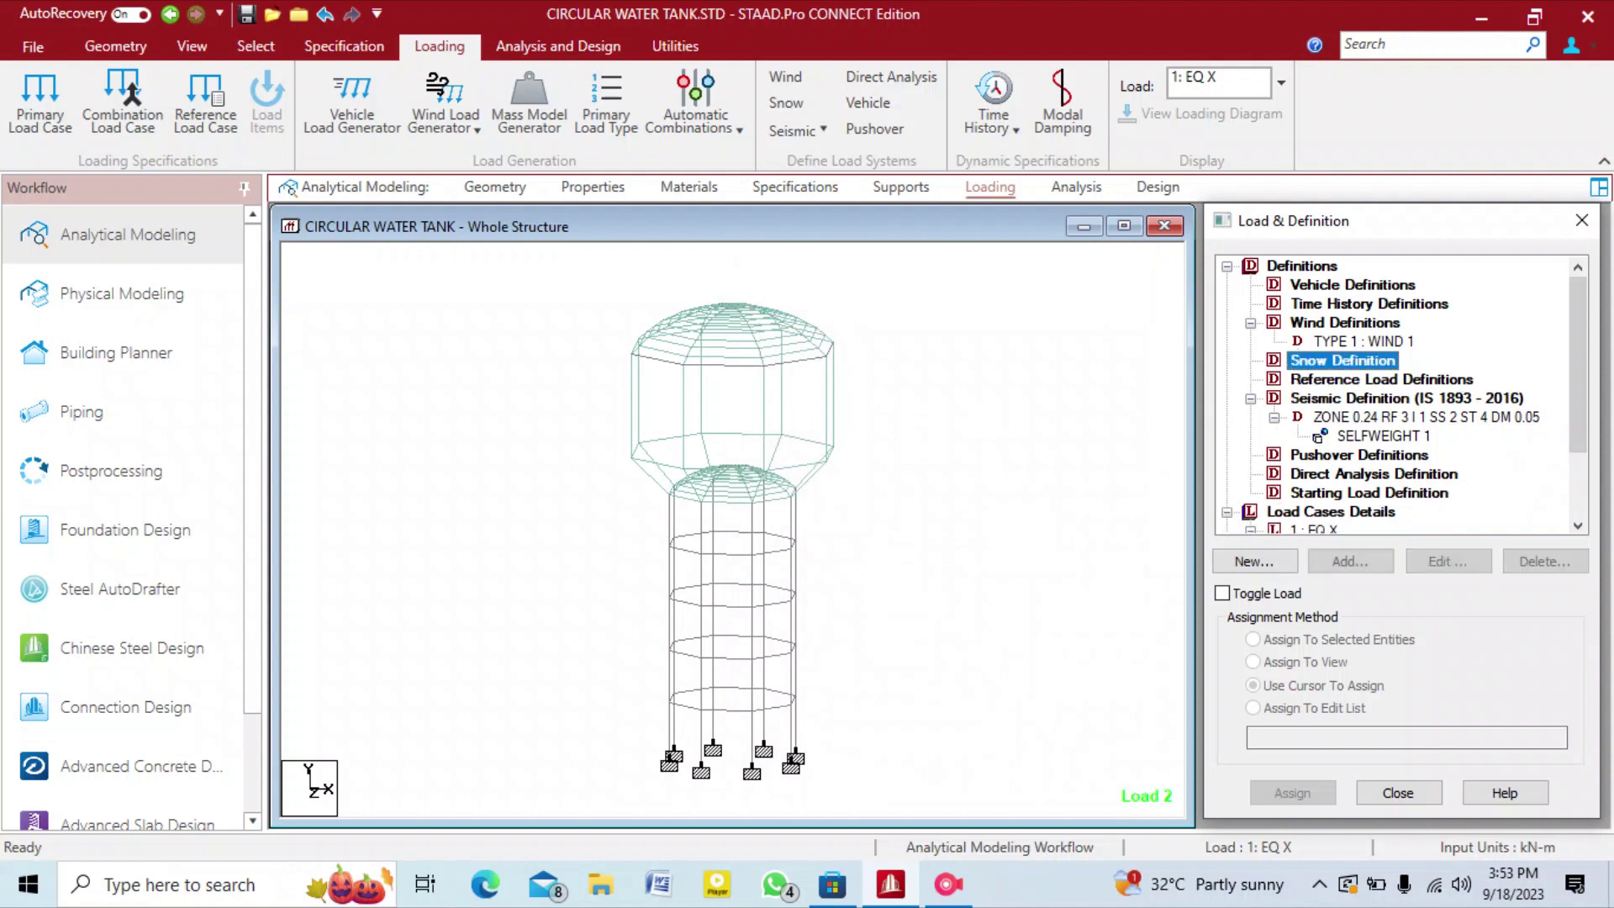
# Start generating the IS 875 wind intensity for WIND 1 with structure type Free Wall and Hoardings, and check the wall and hoarding parameters.
pyautogui.click(1345, 323)
pyautogui.click(1364, 342)
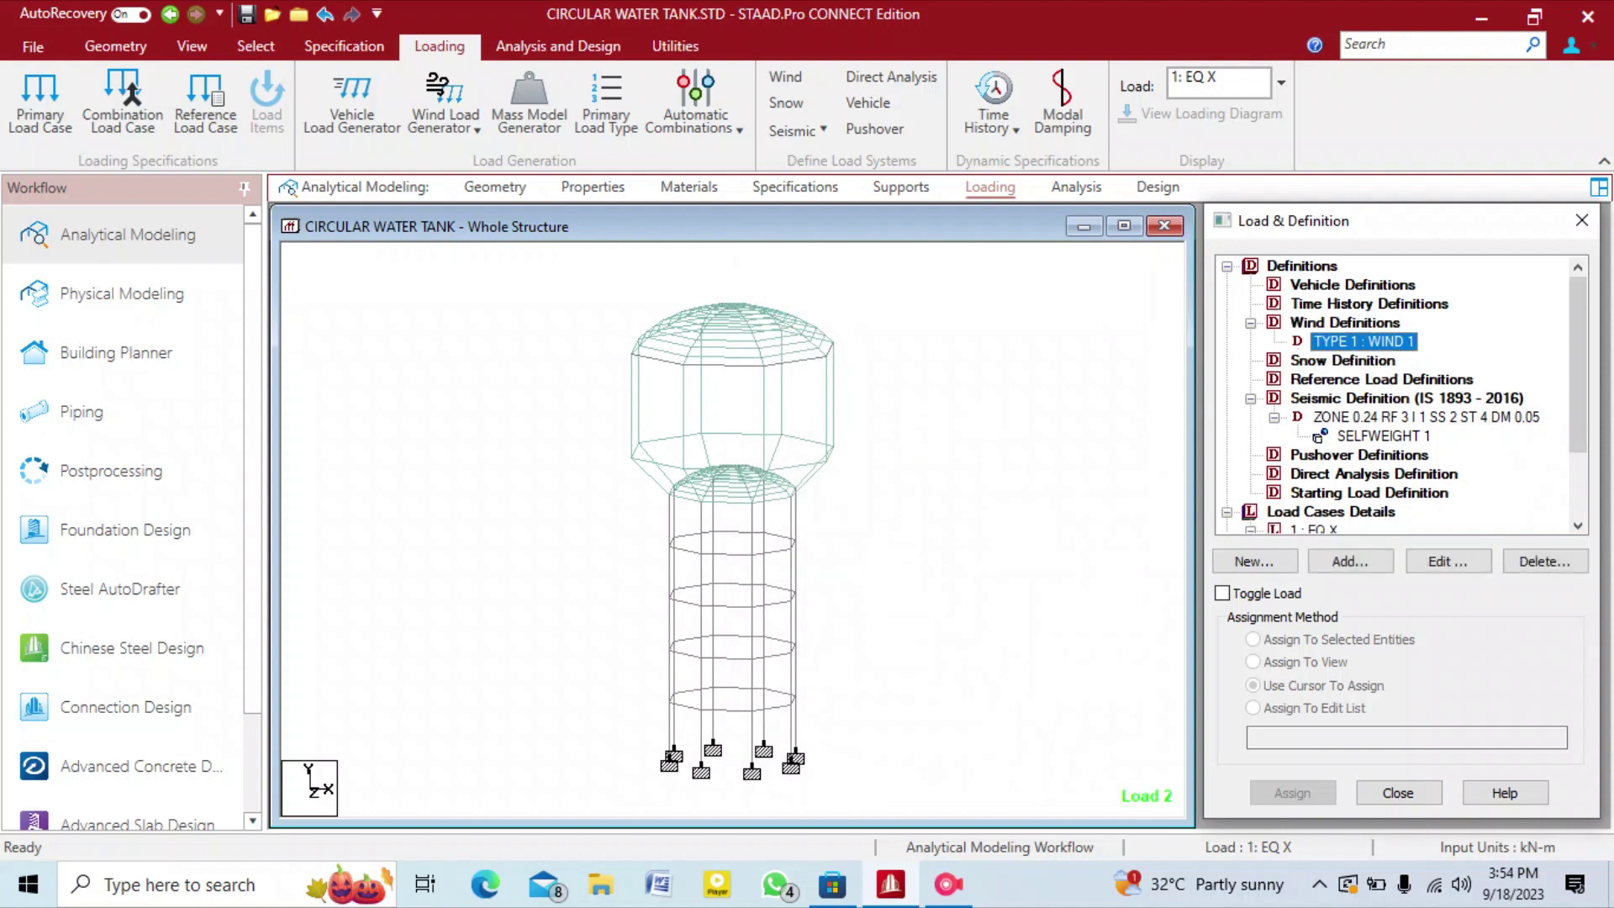
pyautogui.click(1350, 561)
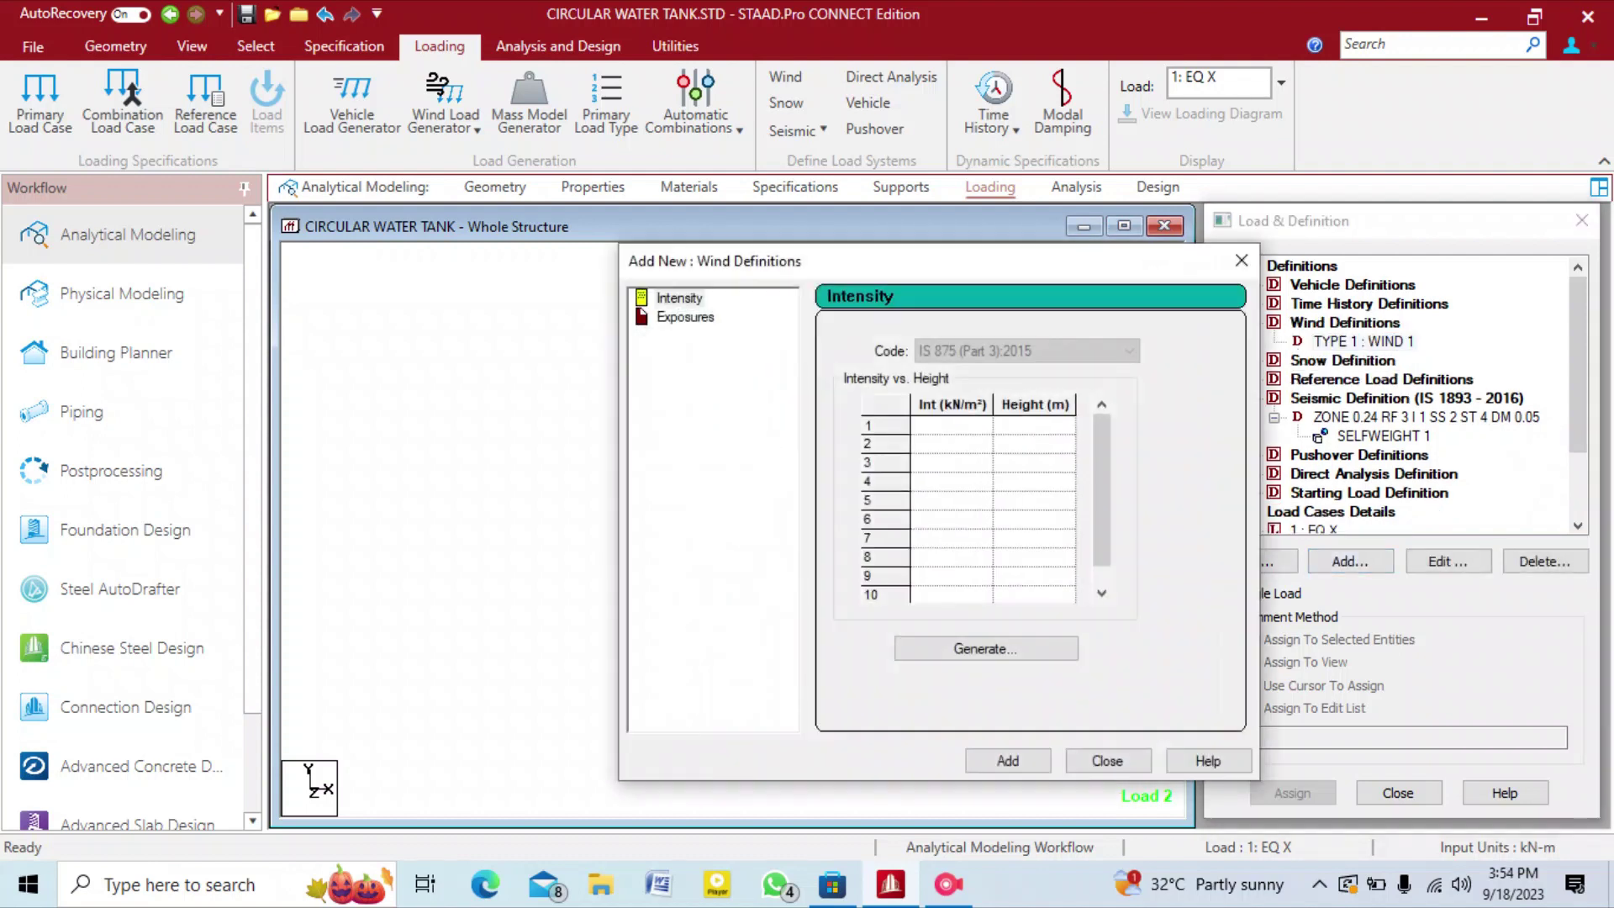
pyautogui.click(986, 648)
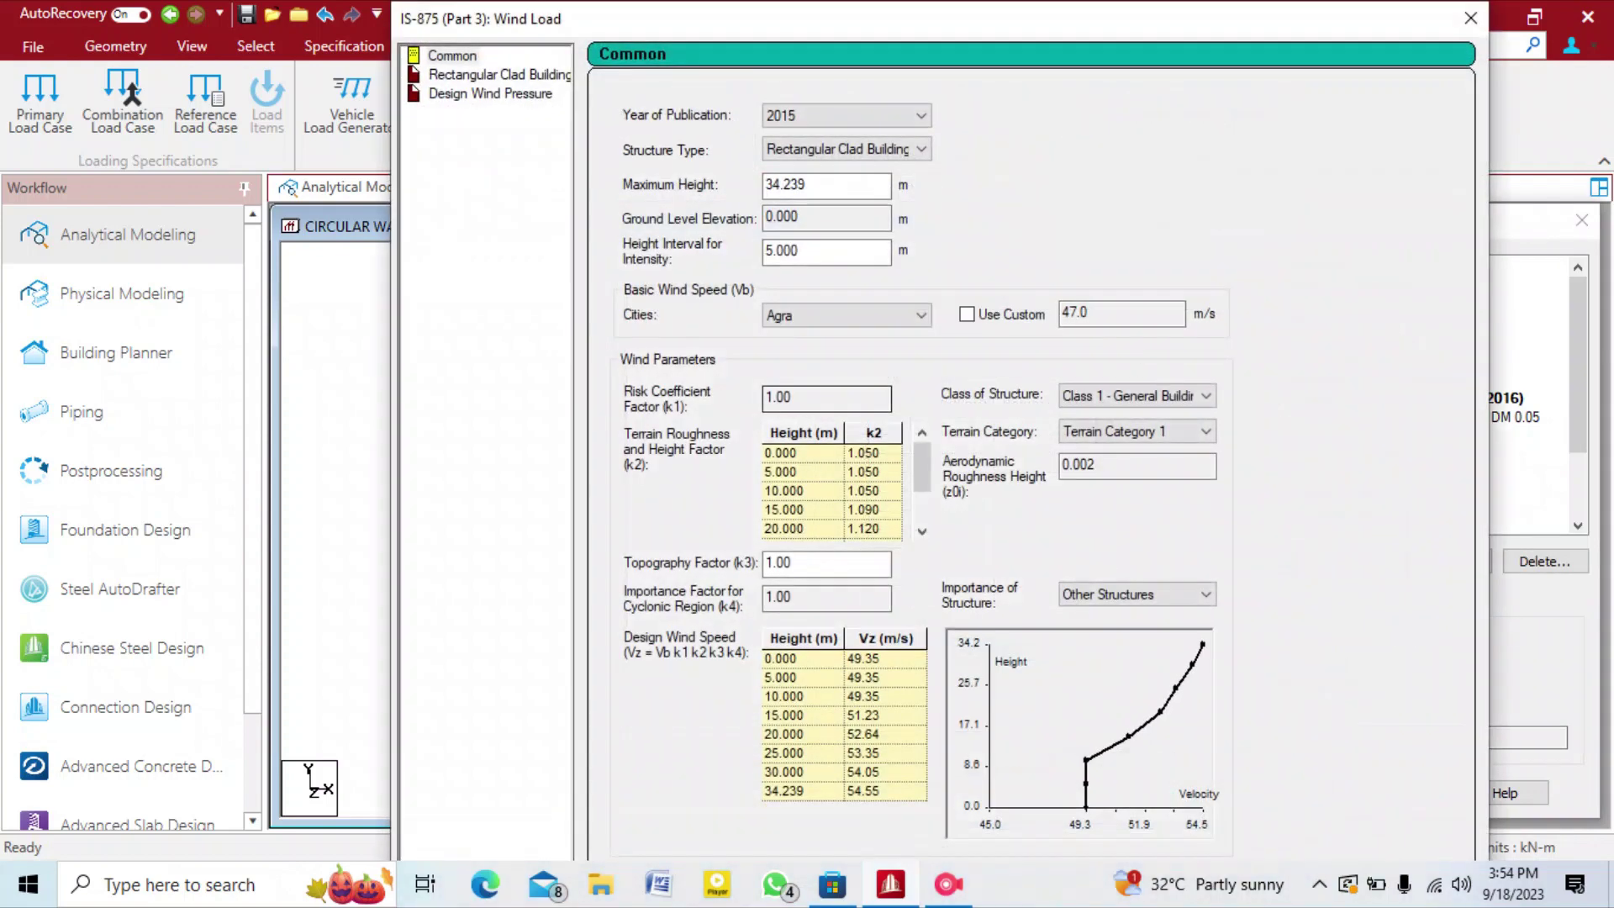
pyautogui.moveTo(776, 30); pyautogui.dragTo(595, 2)
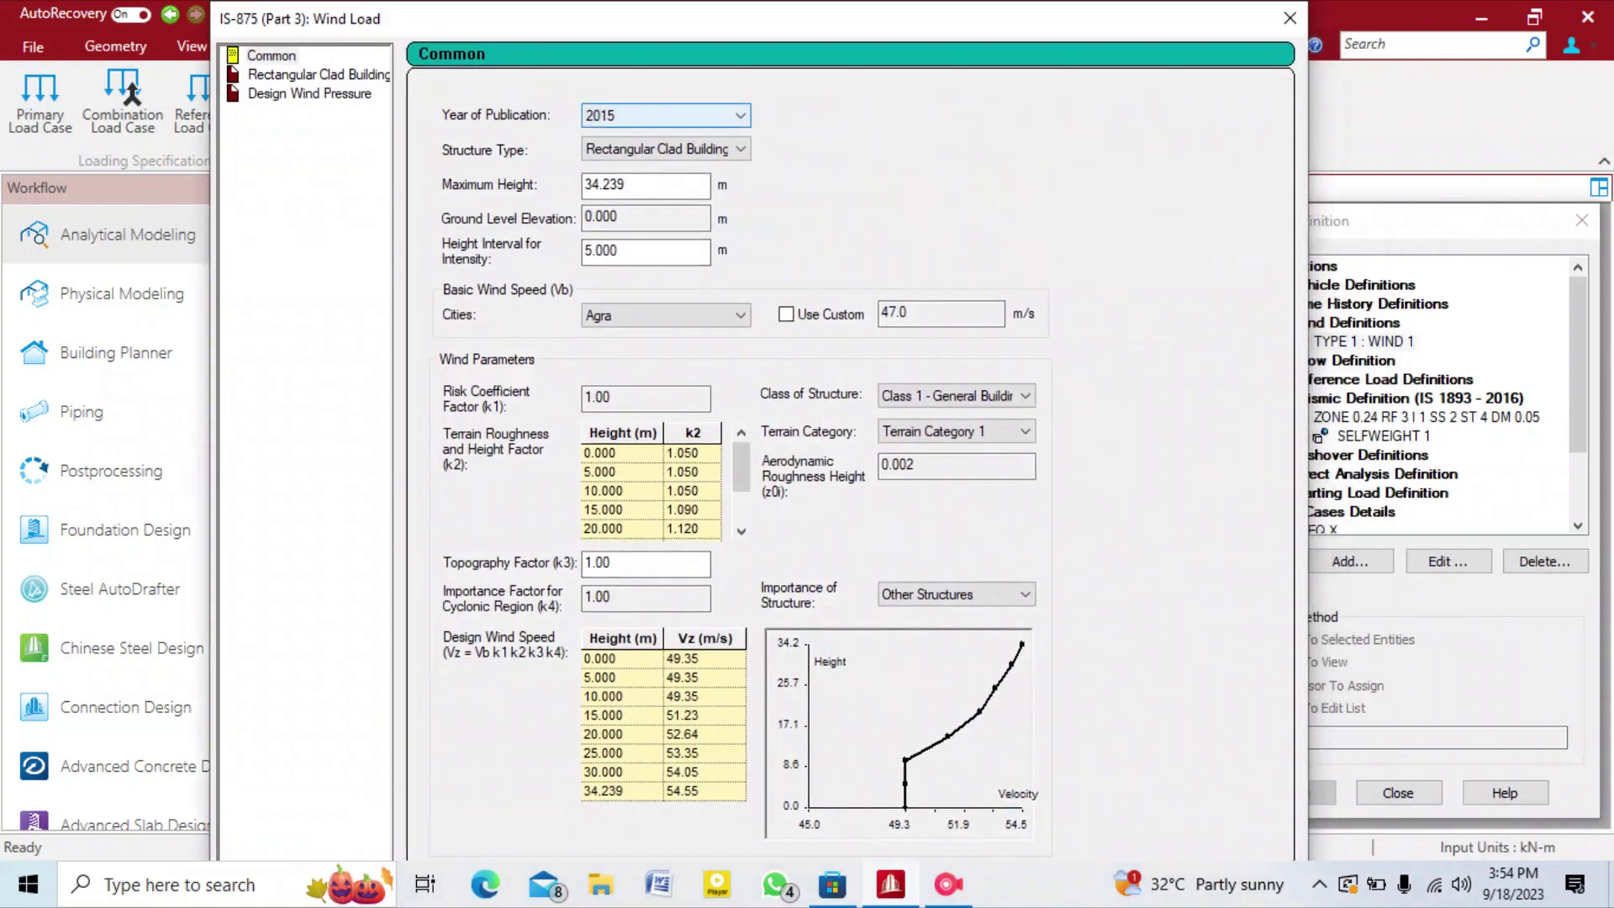
pyautogui.click(664, 149)
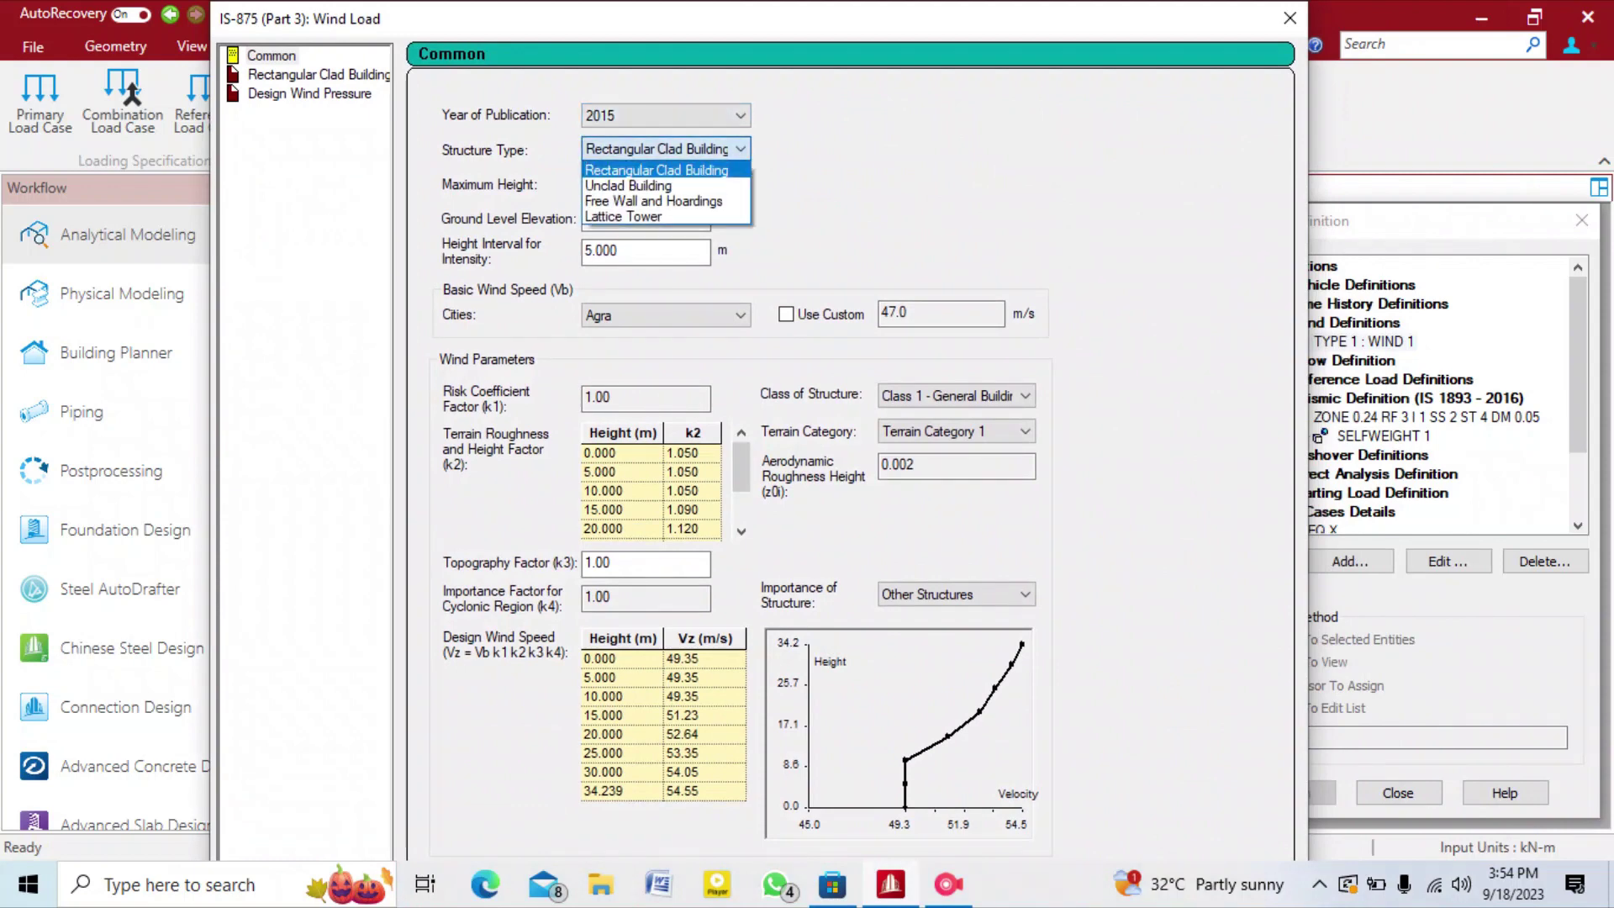
pyautogui.press('Down')
pyautogui.press('Down')
pyautogui.press('Return')
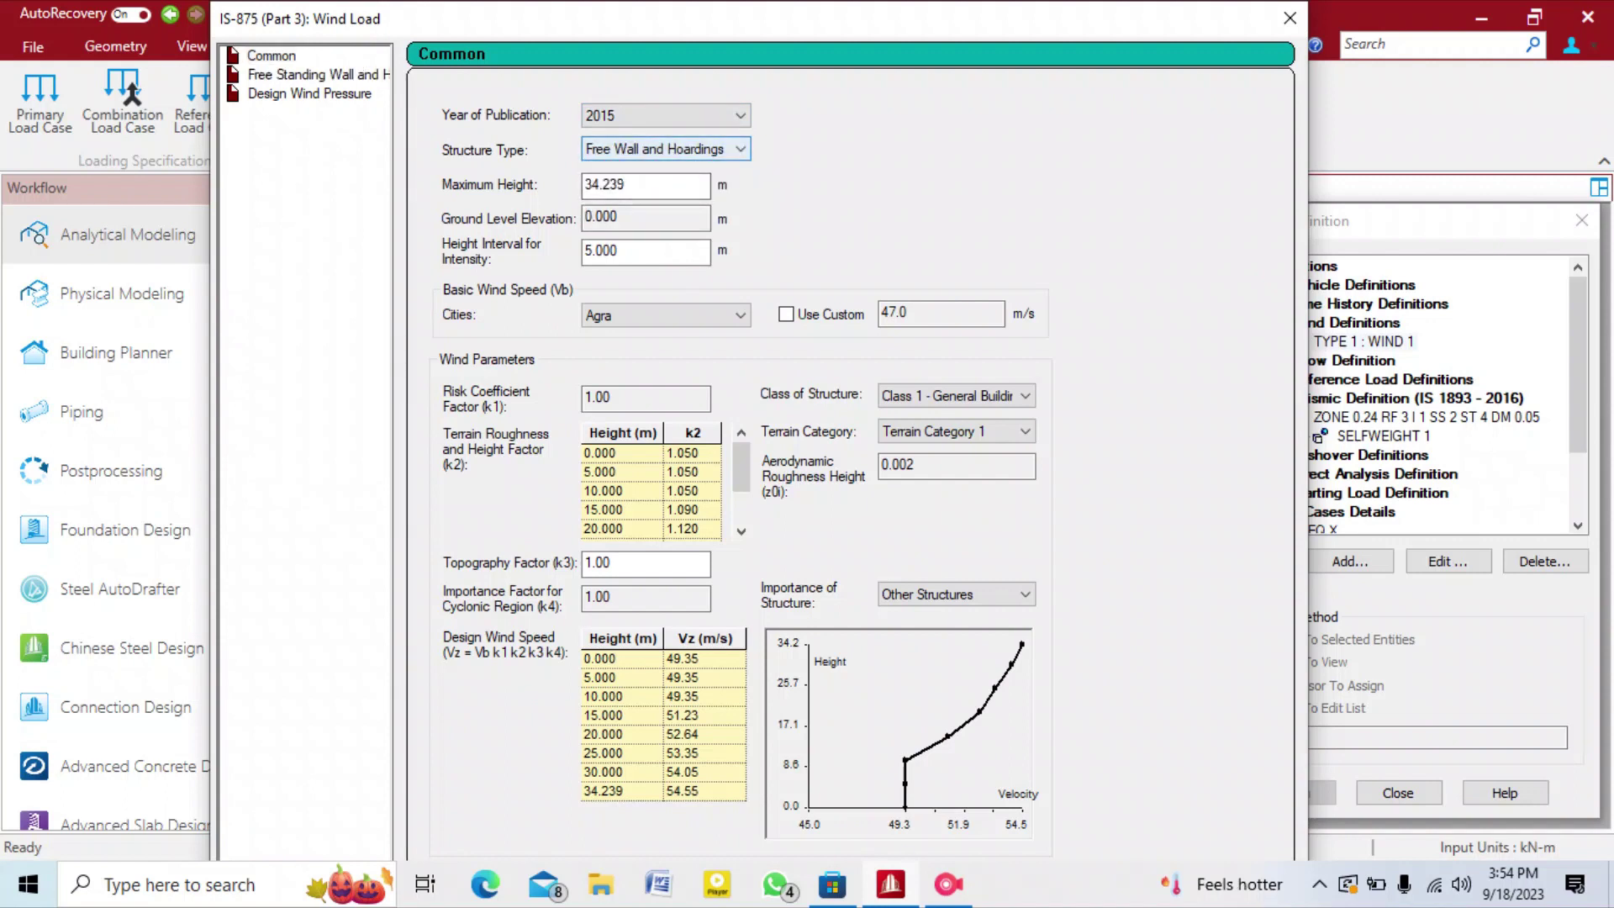
pyautogui.click(318, 74)
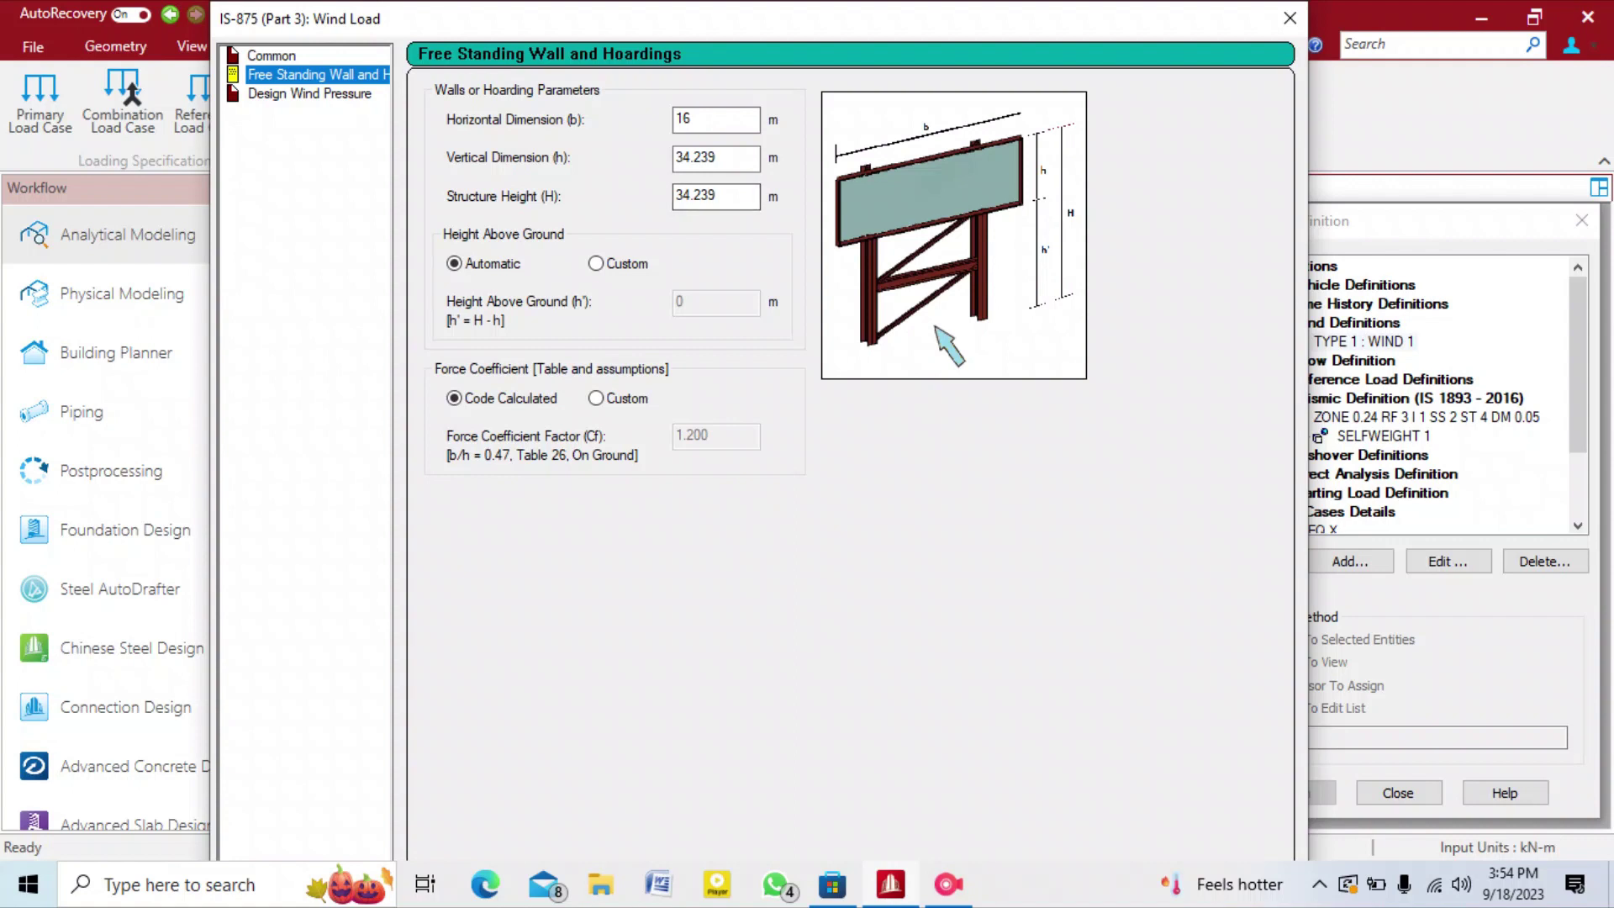
pyautogui.click(271, 56)
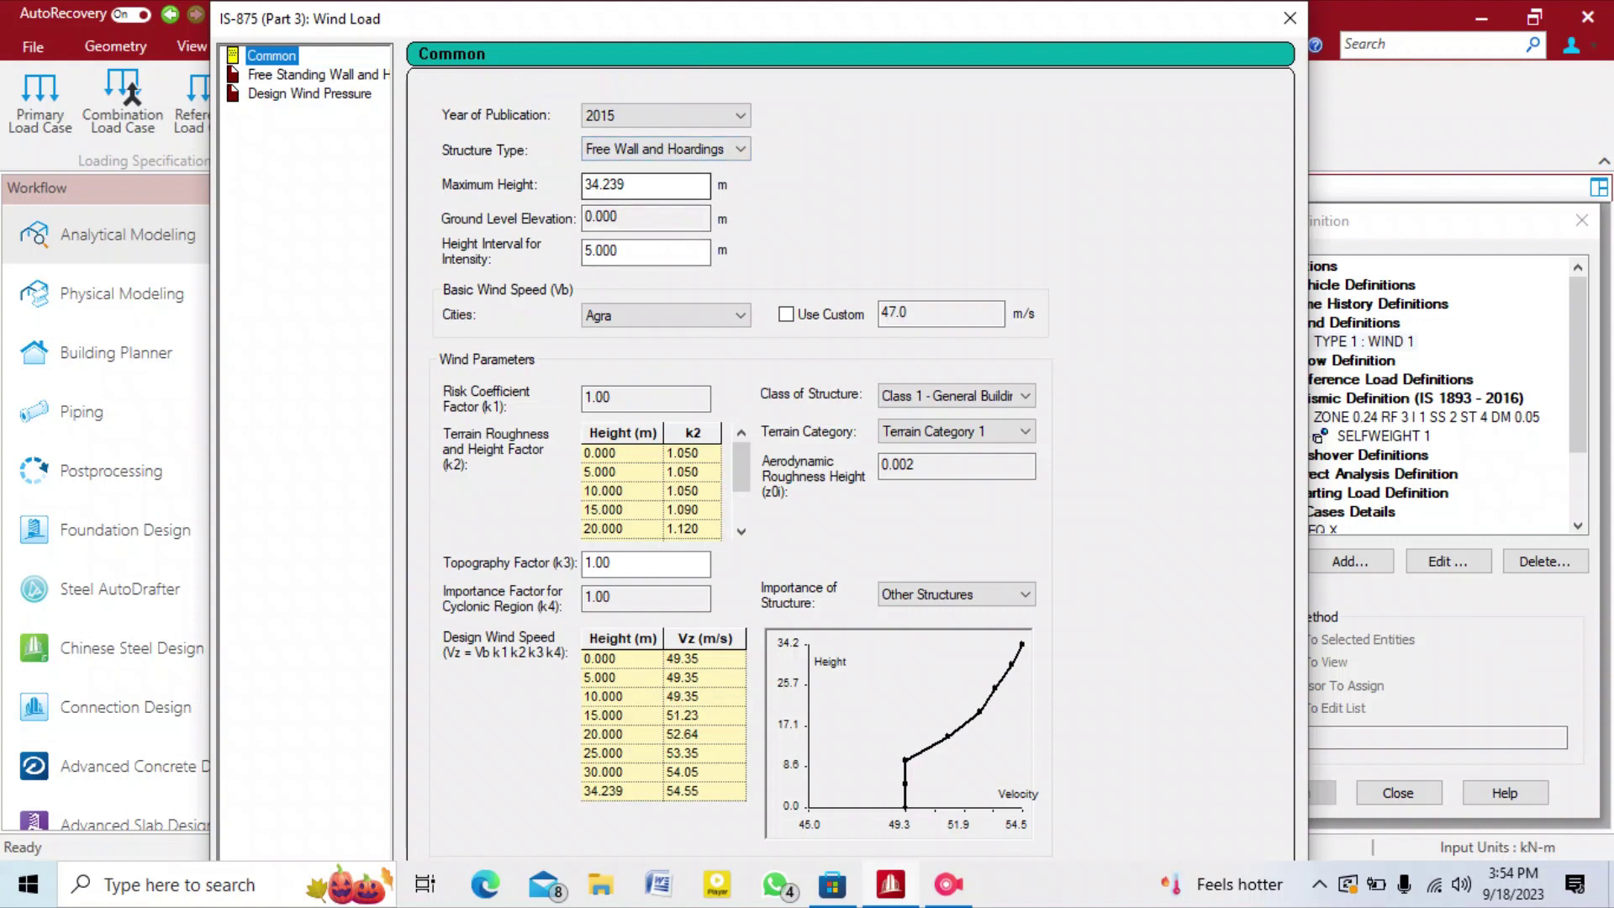
# Choose Delhi as the city that sets the basic wind speed in the IS-875 wind load parameters.
pyautogui.click(645, 250)
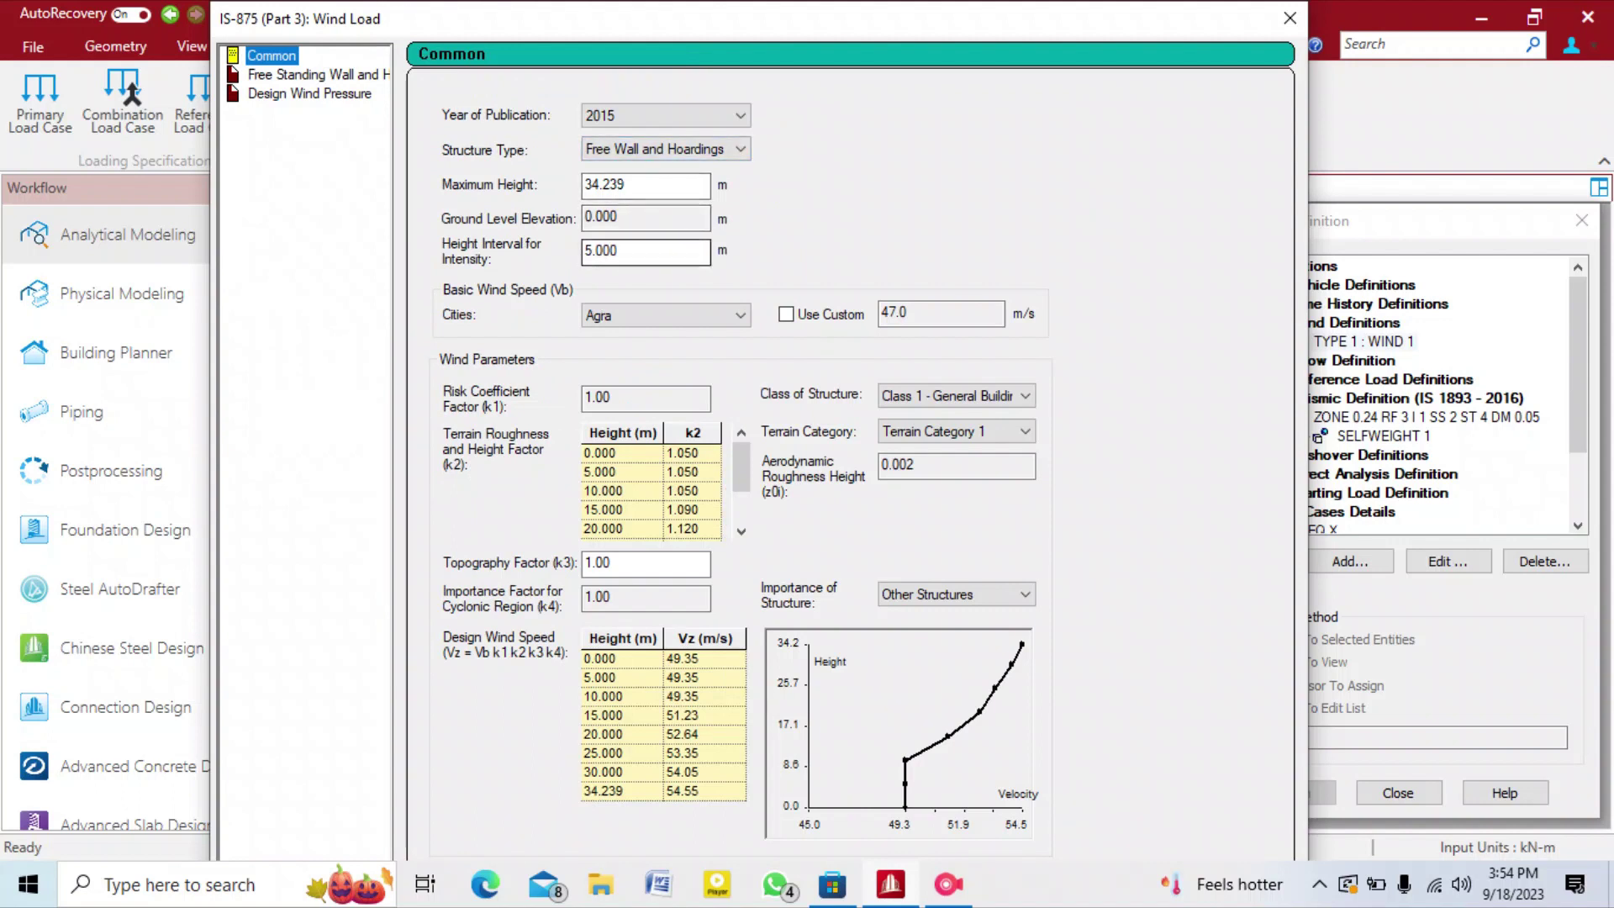
pyautogui.click(665, 315)
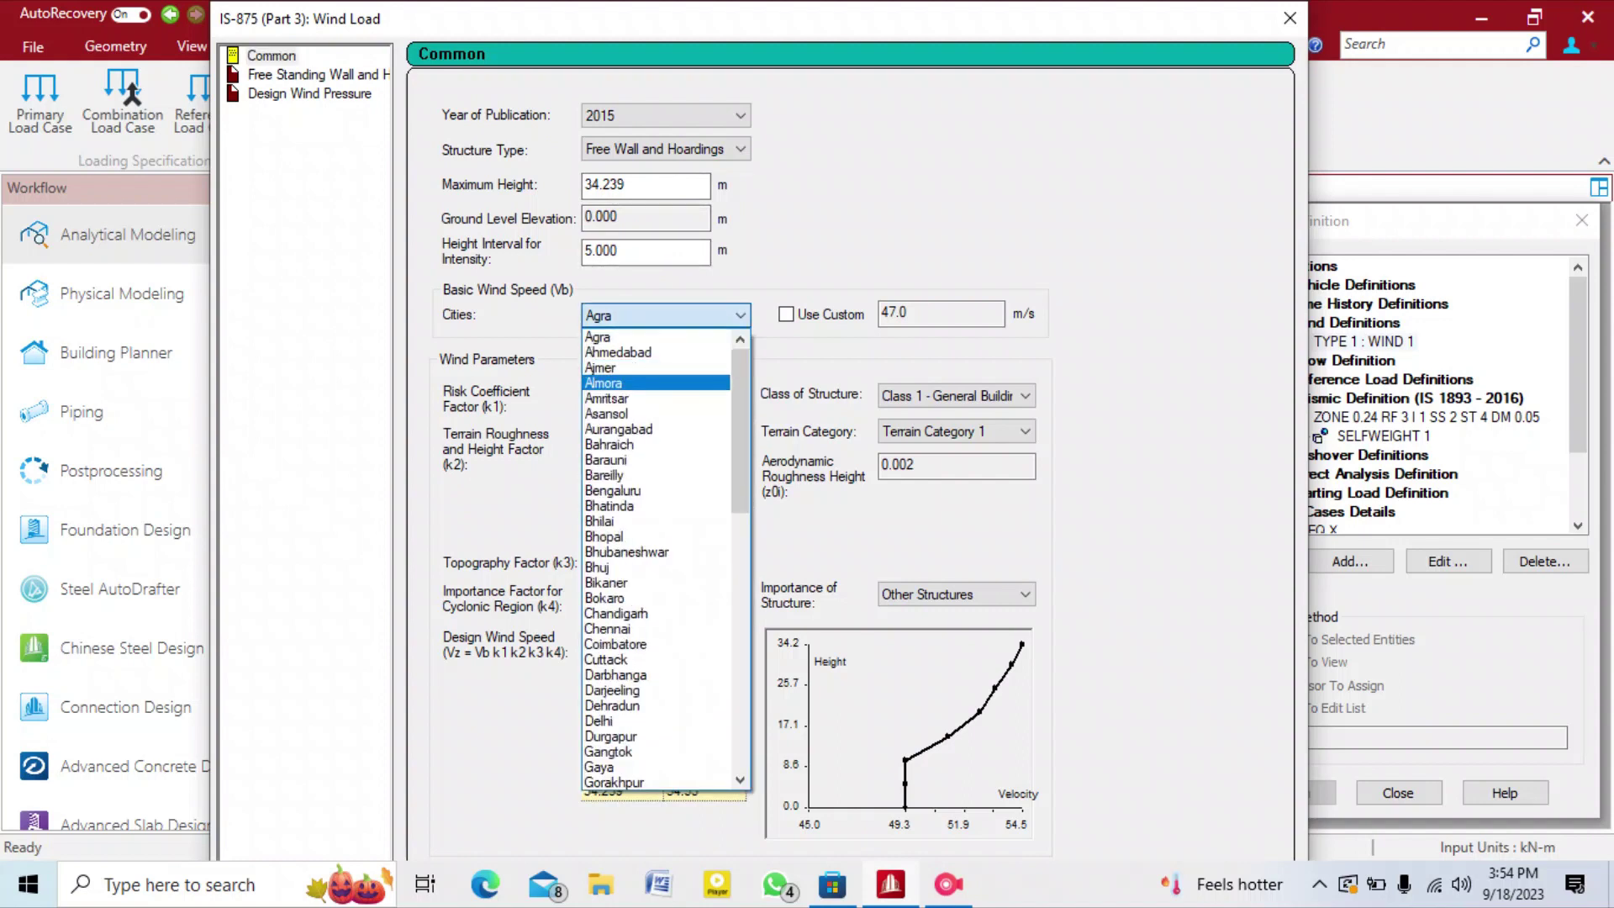
pyautogui.click(739, 600)
pyautogui.scroll(-5, 656, 598)
pyautogui.scroll(10, 655, 598)
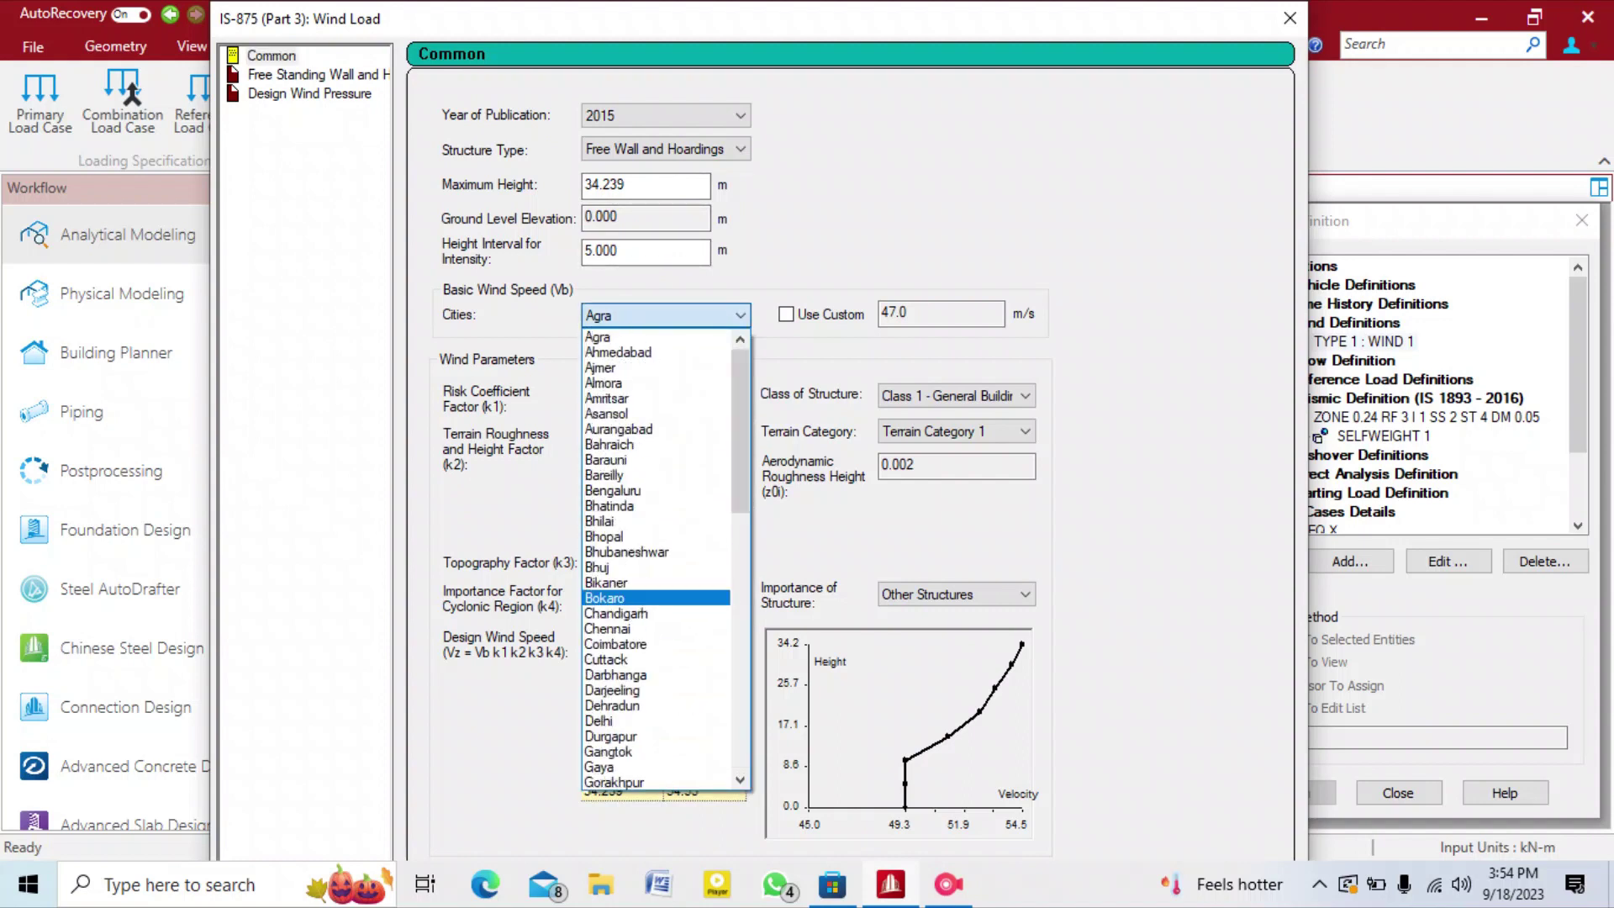
pyautogui.press('Down')
pyautogui.press('Down')
pyautogui.press('Down')
pyautogui.press('Down')
pyautogui.press('Down')
pyautogui.press('Down')
pyautogui.press('Down')
pyautogui.press('Down')
pyautogui.press('Down')
pyautogui.press('Down')
pyautogui.press('Down')
pyautogui.press('Down')
pyautogui.press('Down')
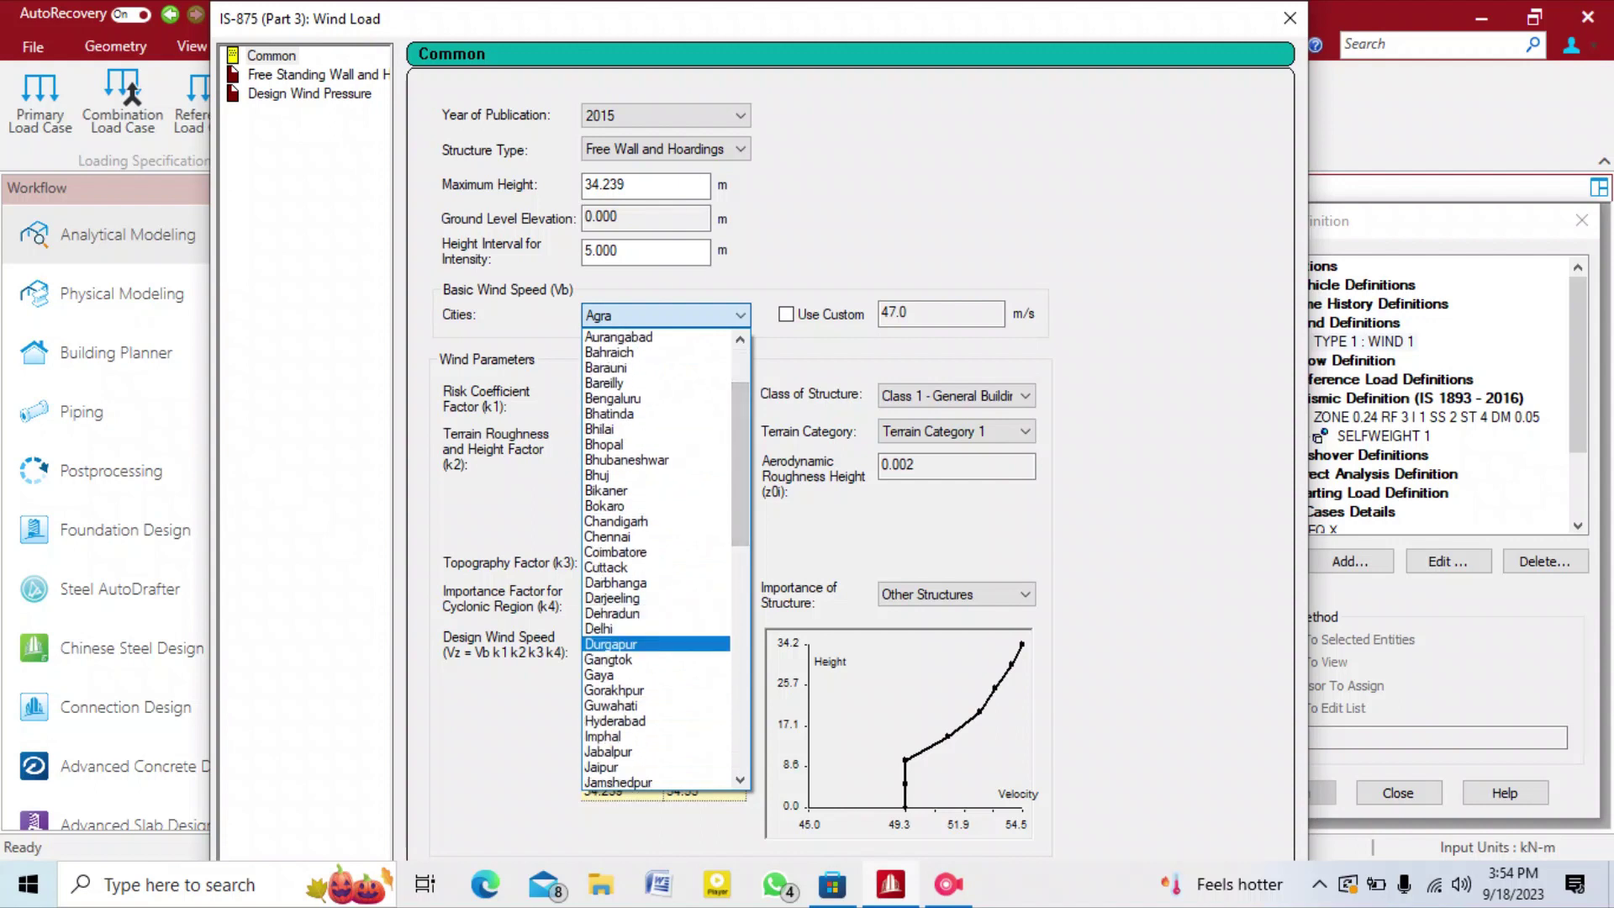
pyautogui.press('Return')
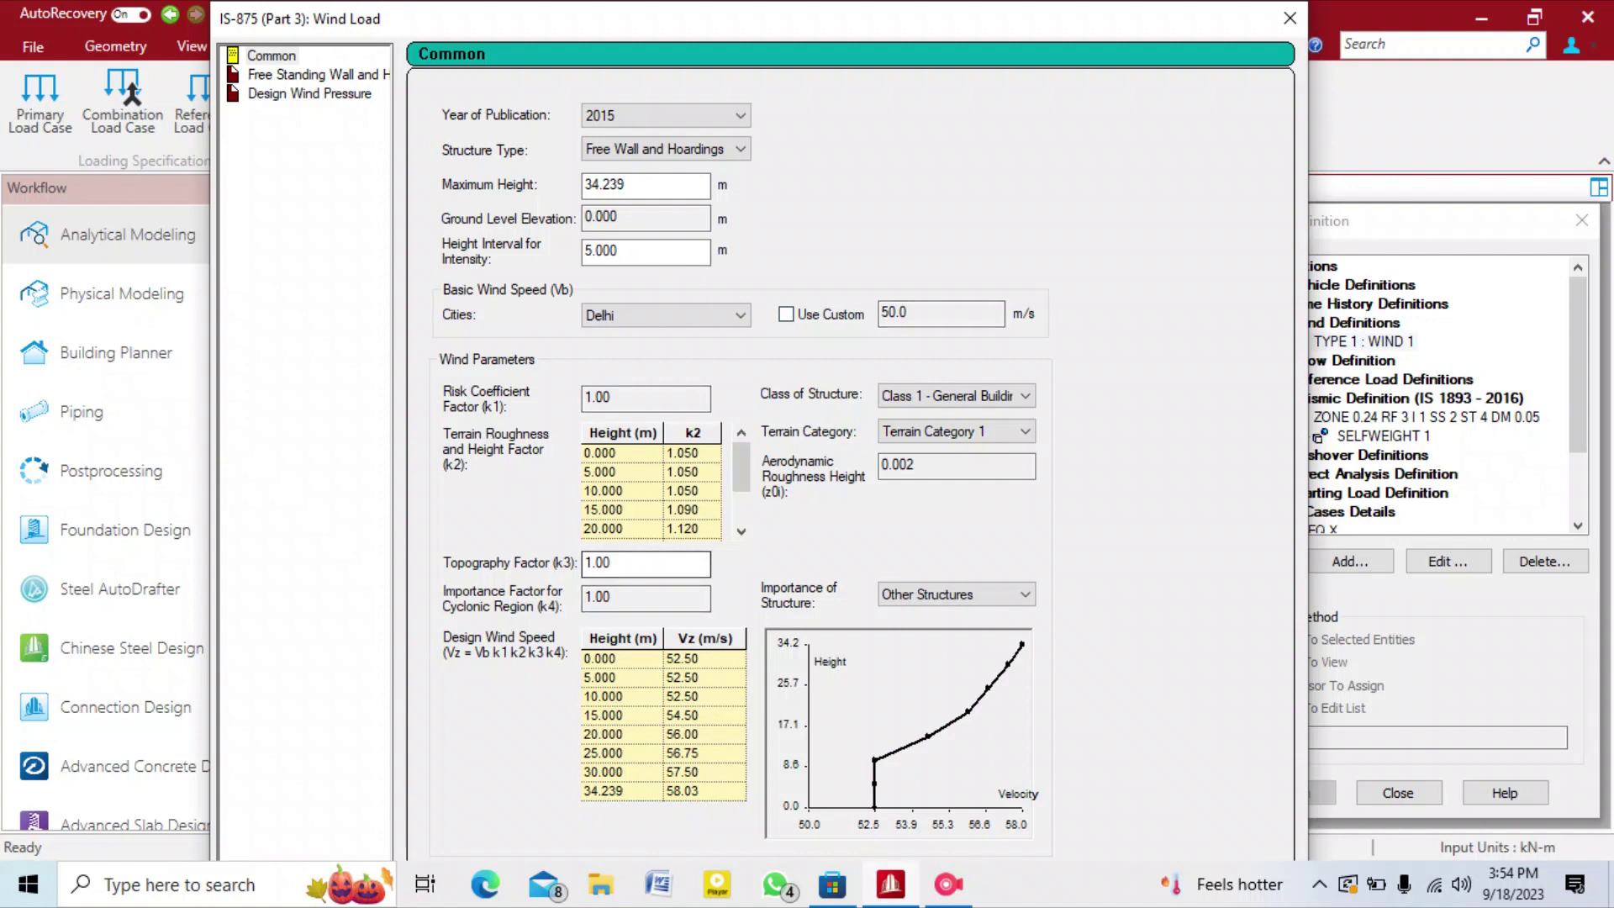
# Keep the structure class at Class 1 - General Buildings and set the terrain to Terrain Category 2.
pyautogui.click(1024, 396)
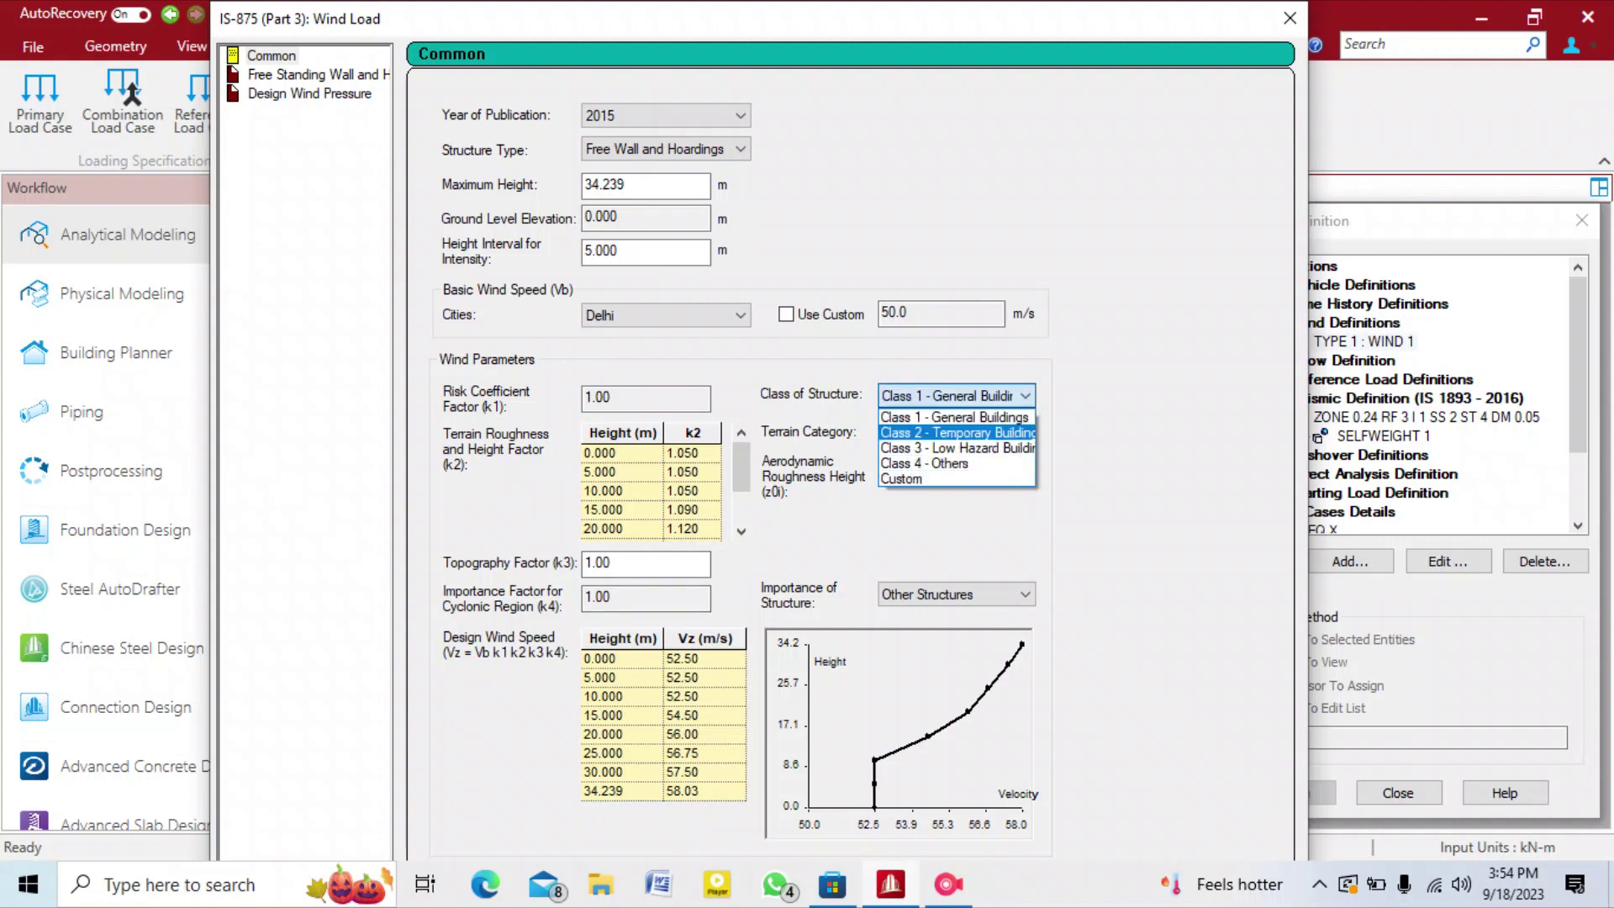
pyautogui.click(955, 417)
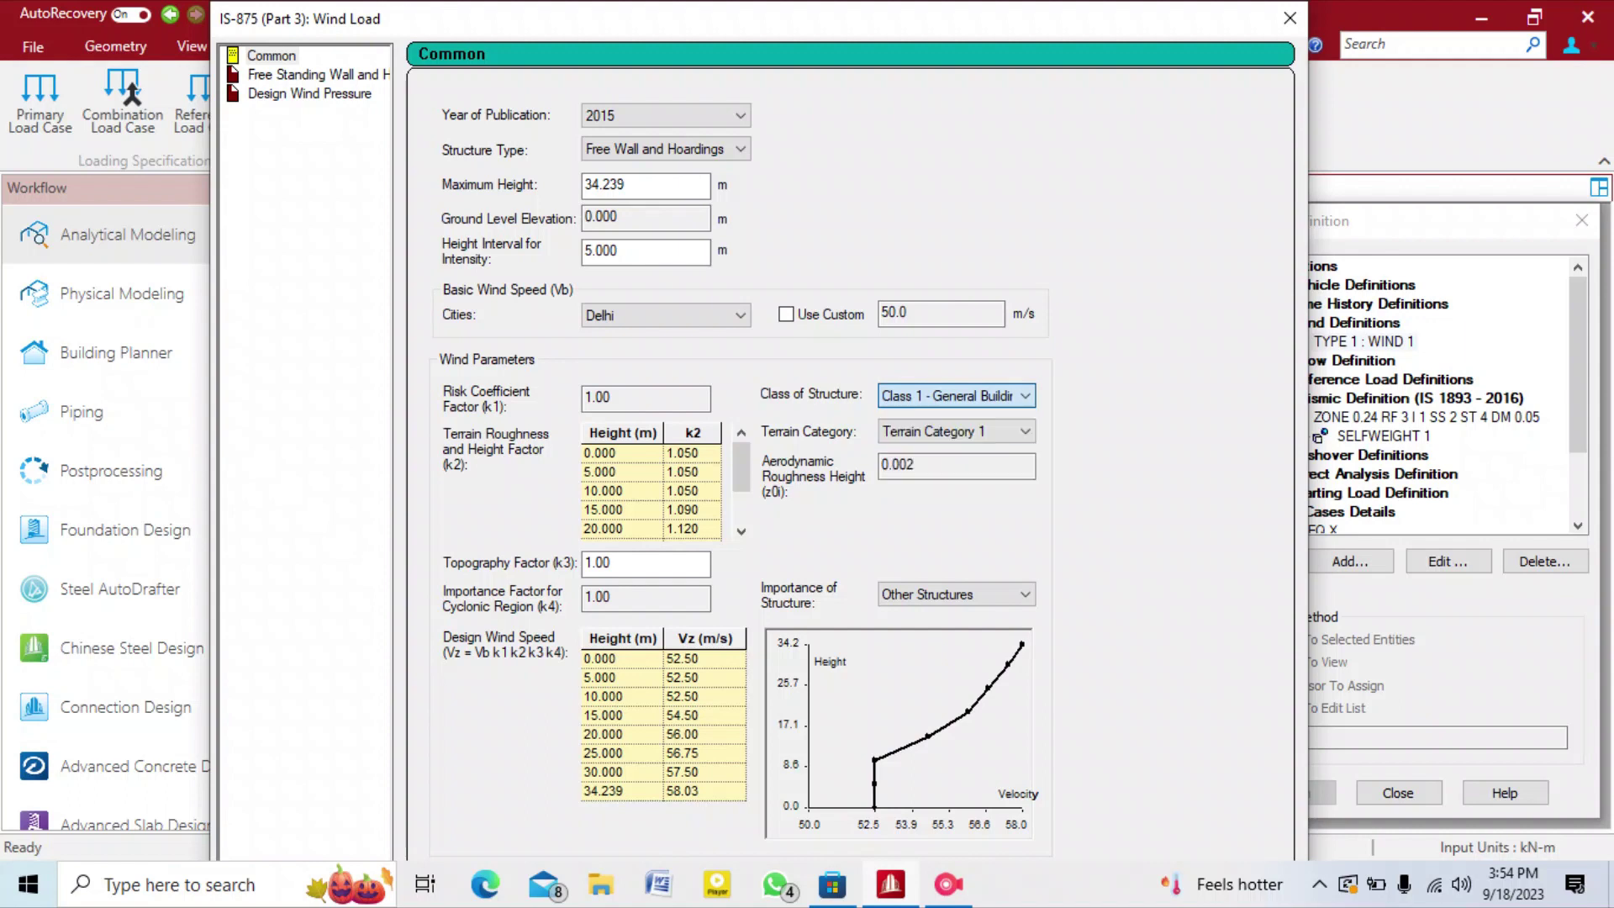
pyautogui.click(975, 397)
pyautogui.click(976, 397)
pyautogui.click(975, 431)
pyautogui.press('Down')
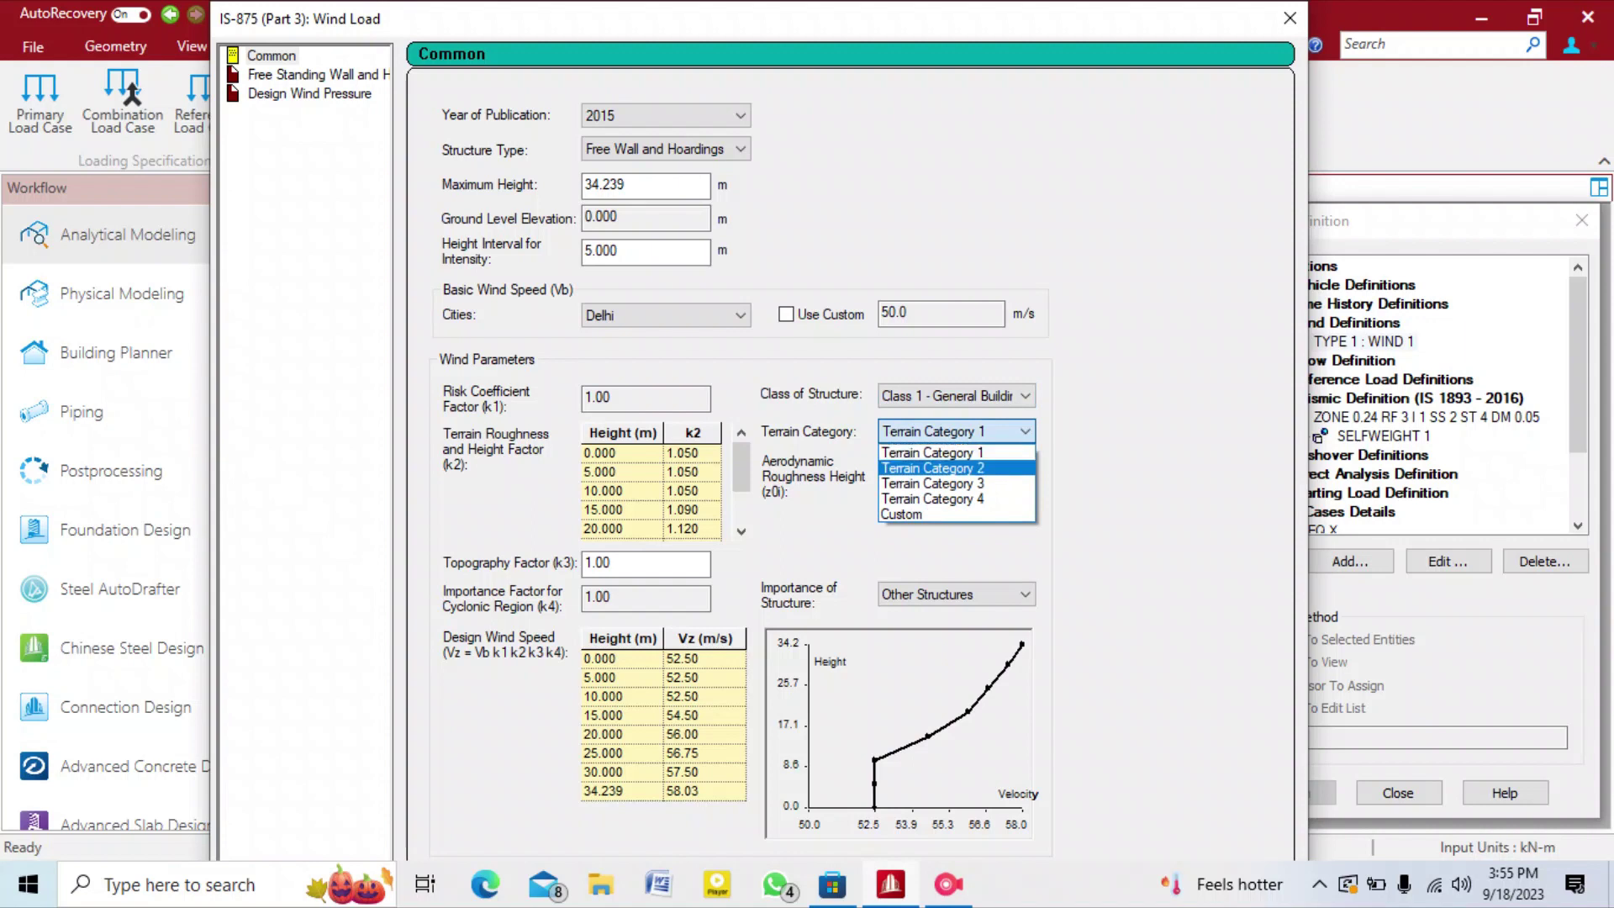
pyautogui.press('Return')
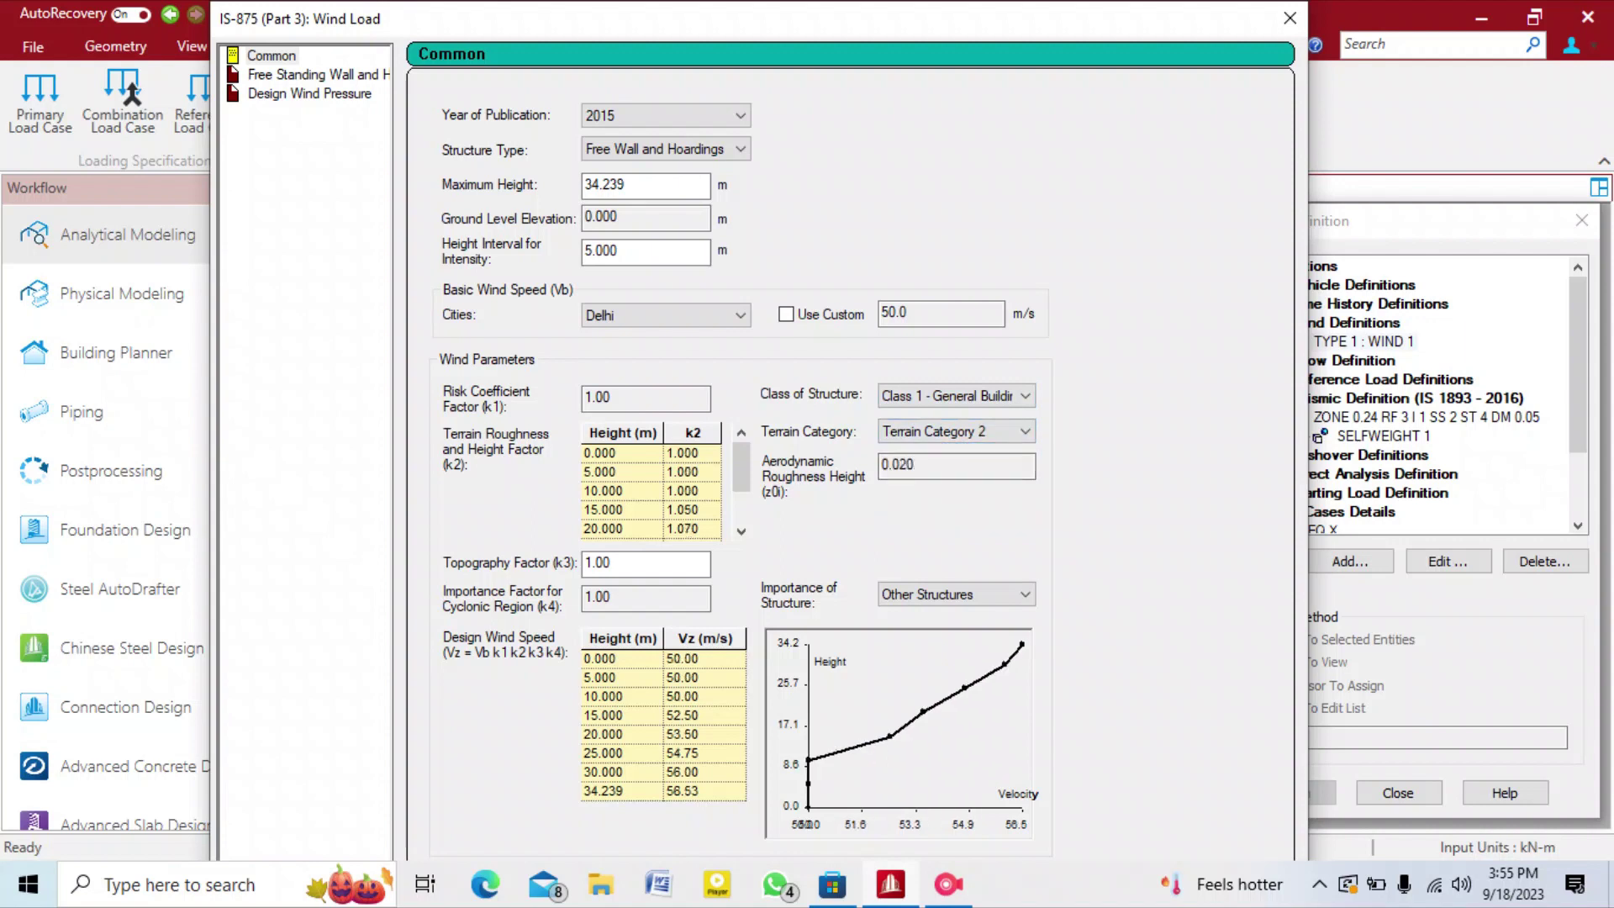
# Give the free-standing wall a custom height above ground of 20 m and a vertical dimension of 14.239 m.
pyautogui.click(316, 75)
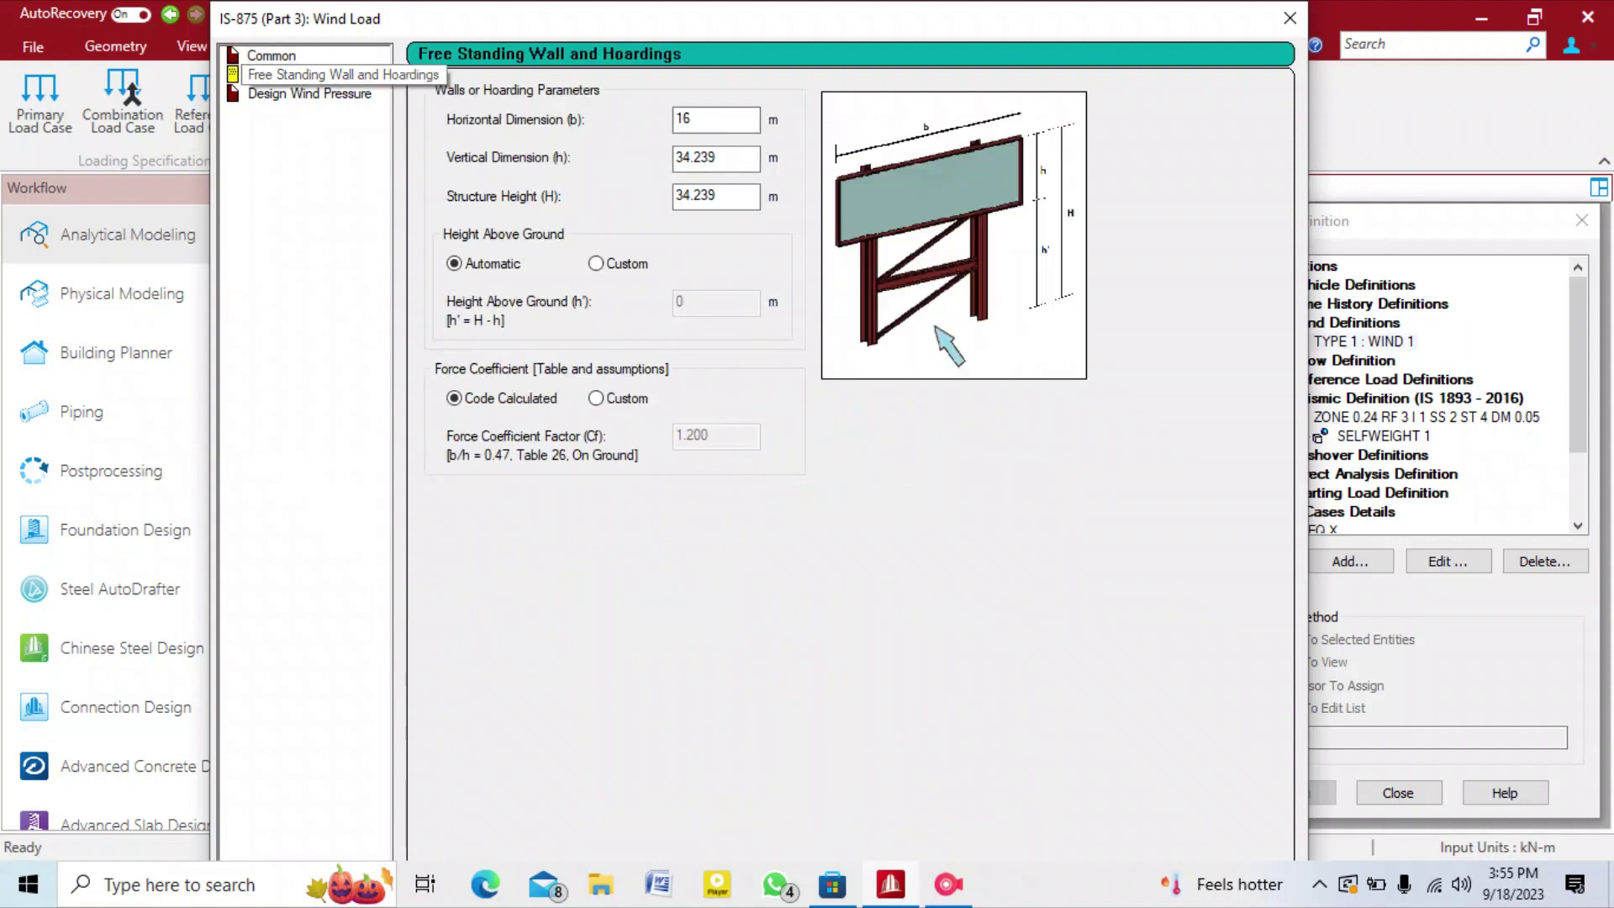
pyautogui.press('Tab')
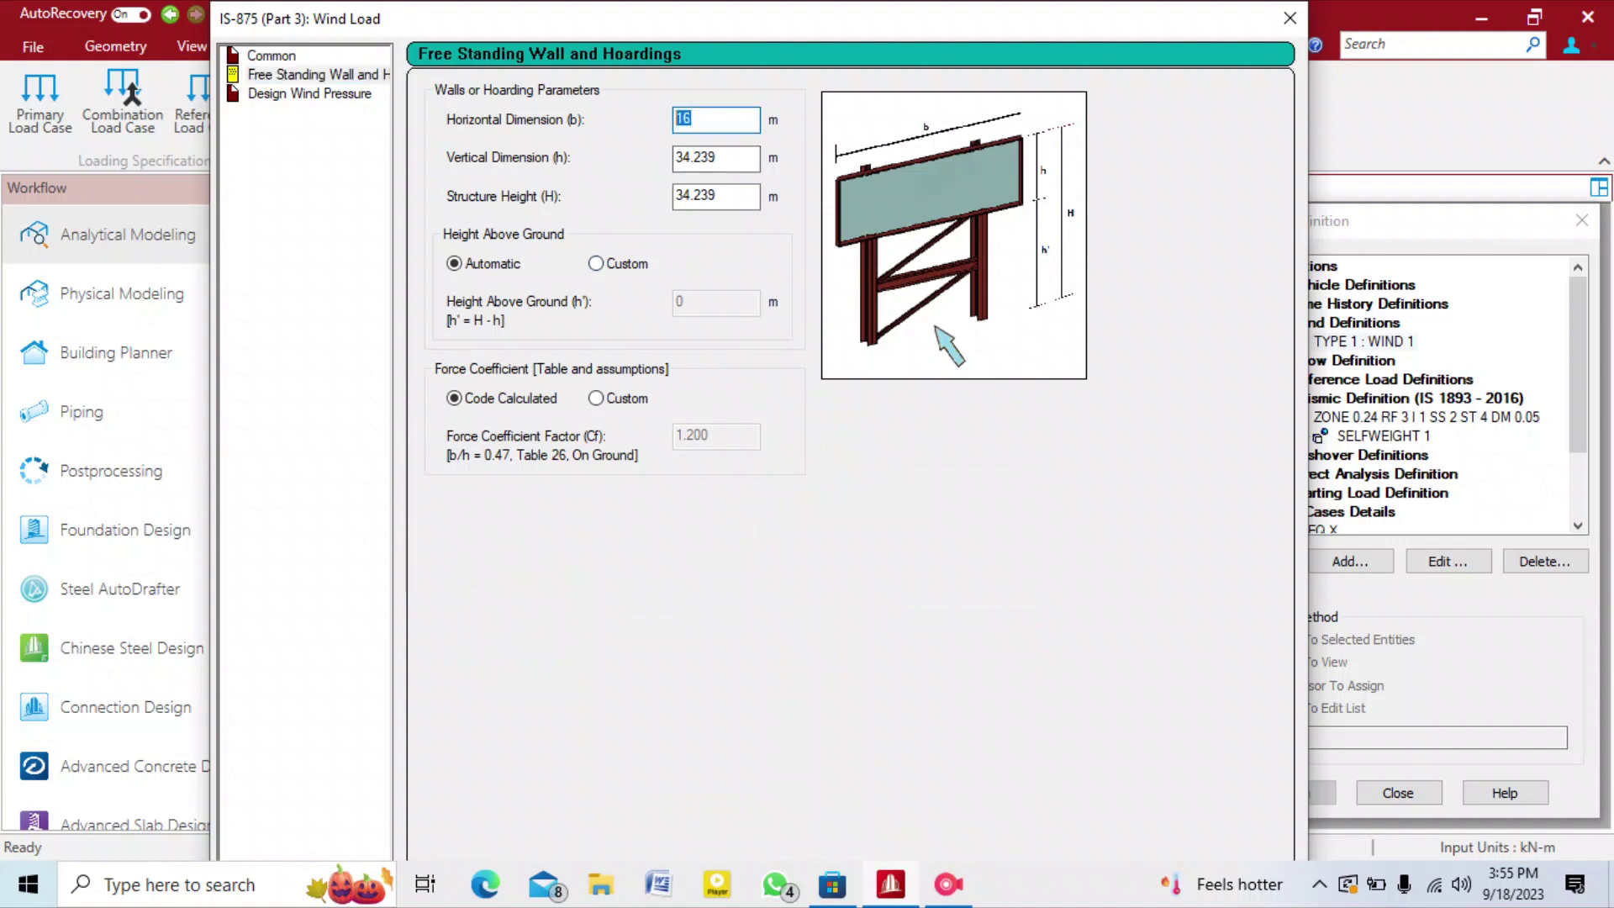
pyautogui.click(698, 120)
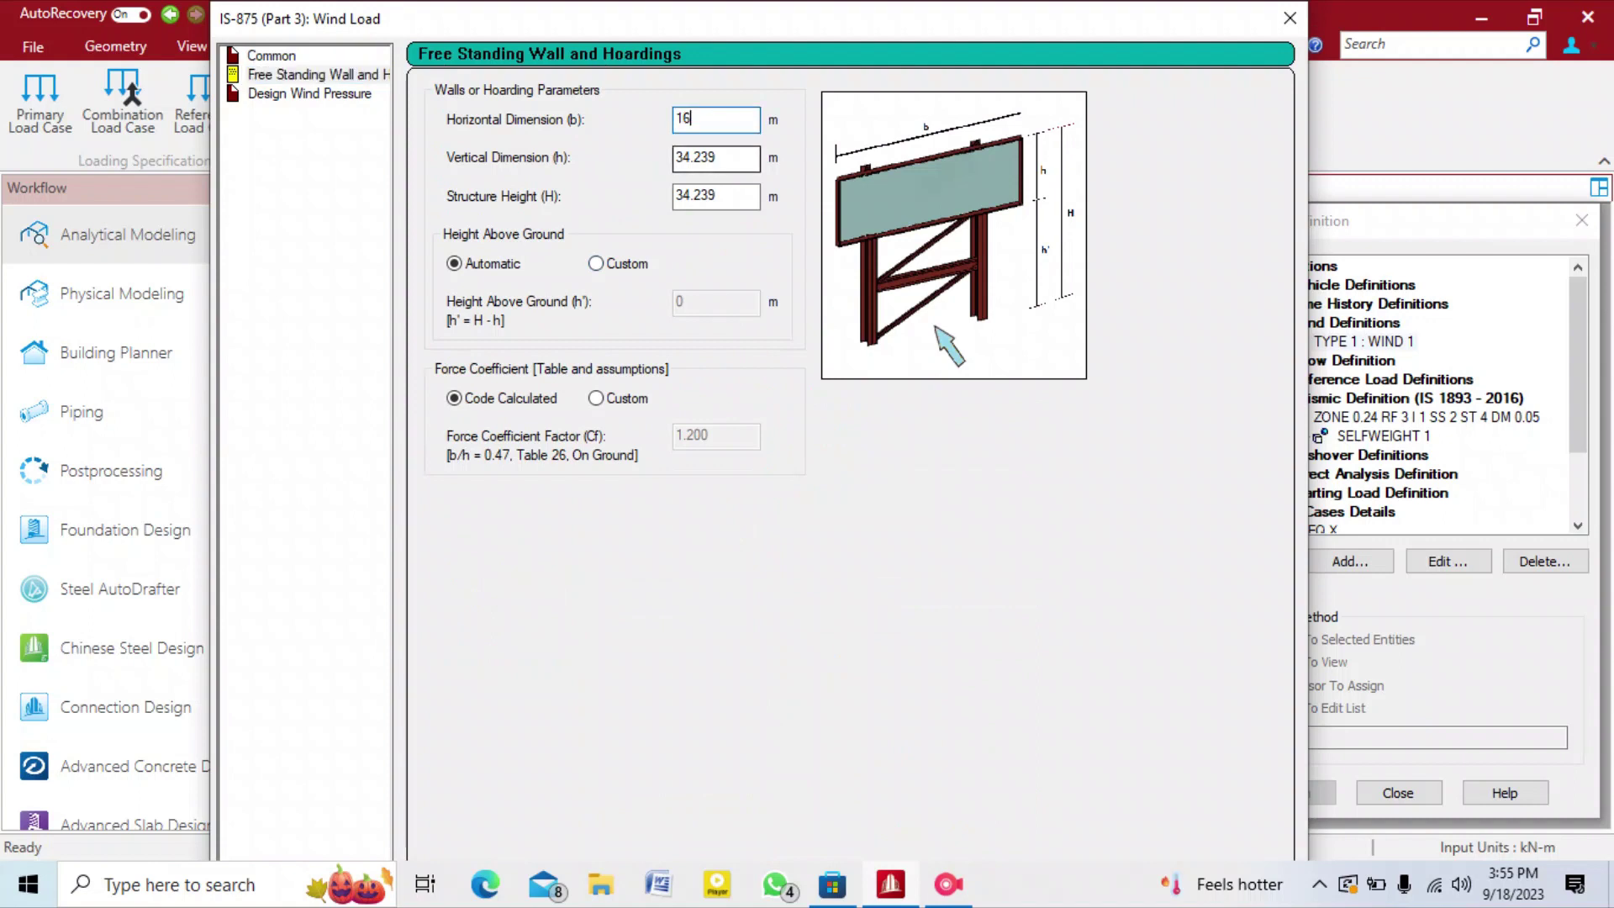
pyautogui.click(718, 158)
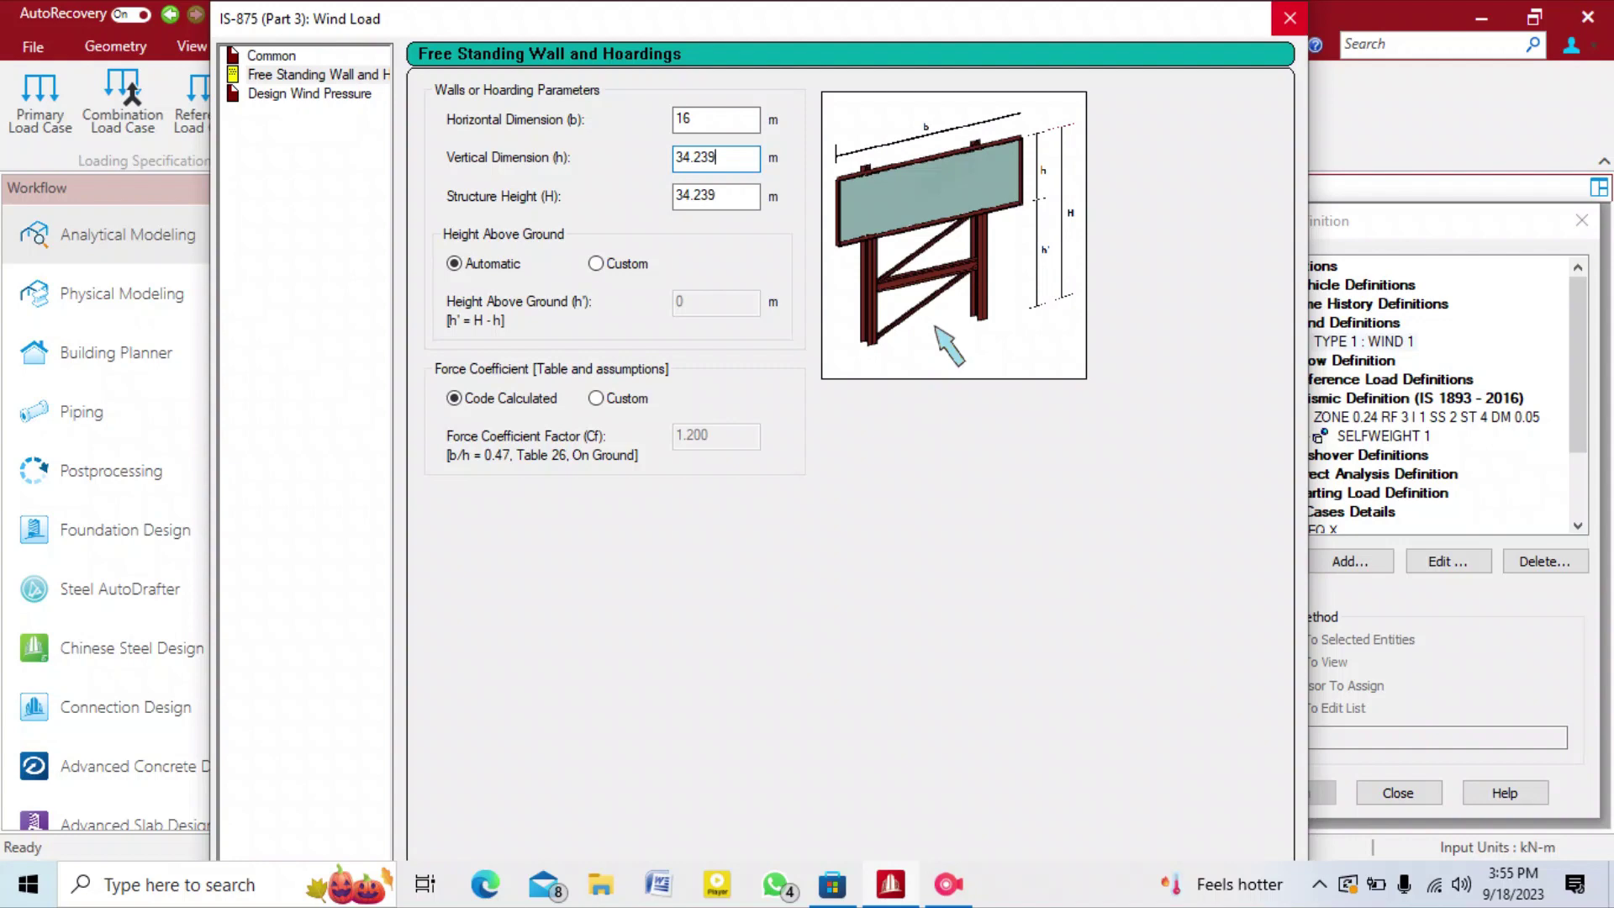
pyautogui.moveTo(1146, 31); pyautogui.dragTo(1102, 525)
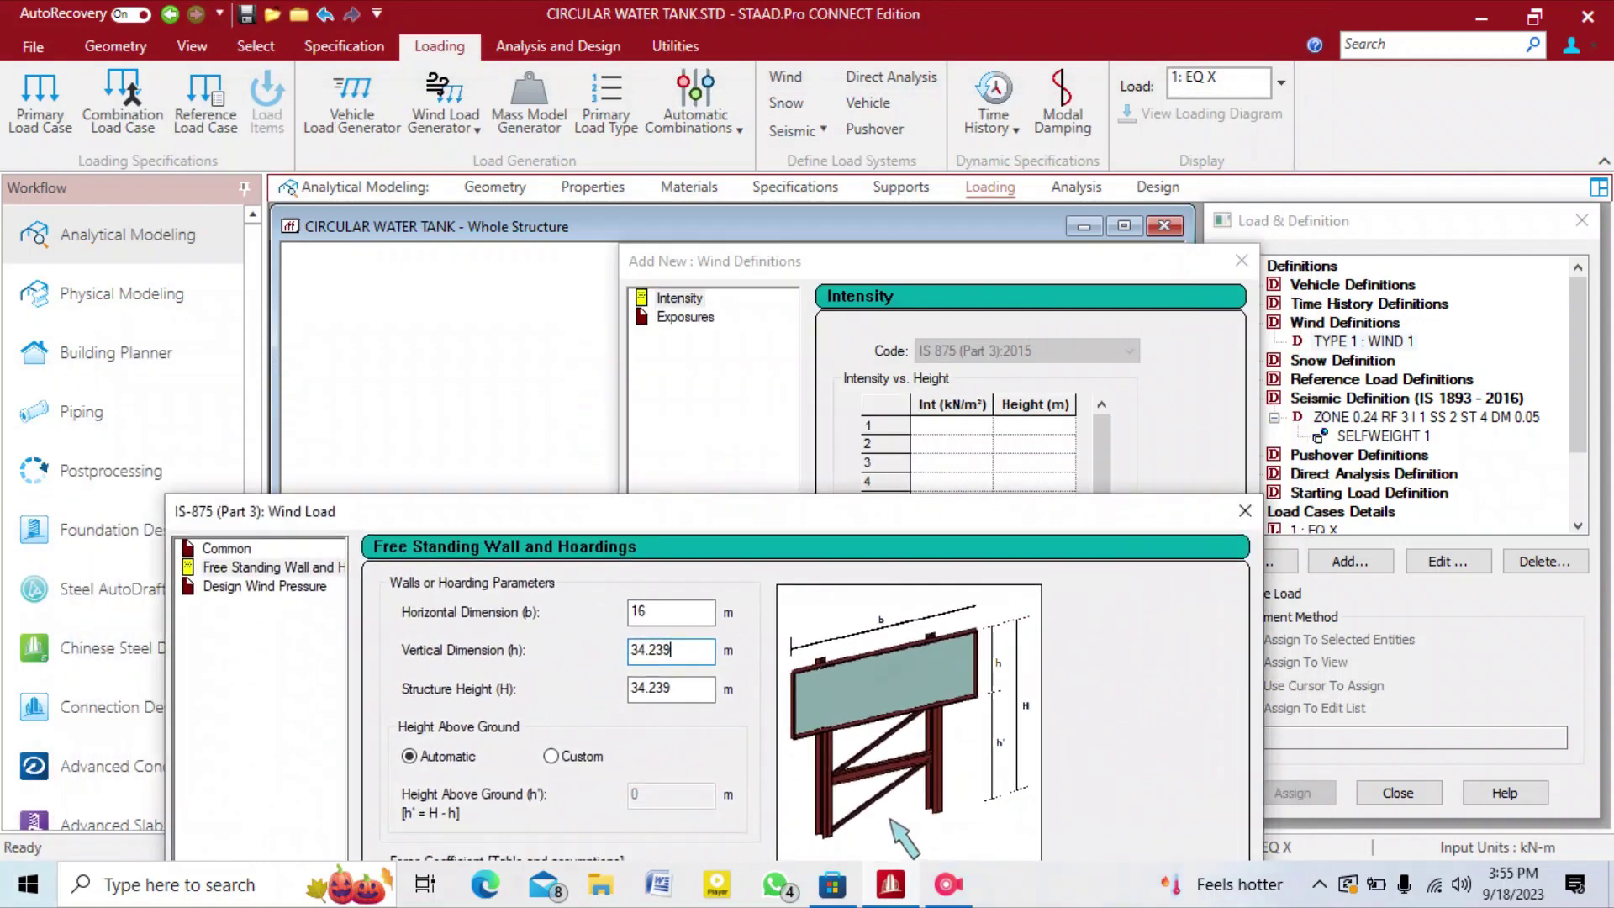
pyautogui.moveTo(838, 512); pyautogui.dragTo(754, 85)
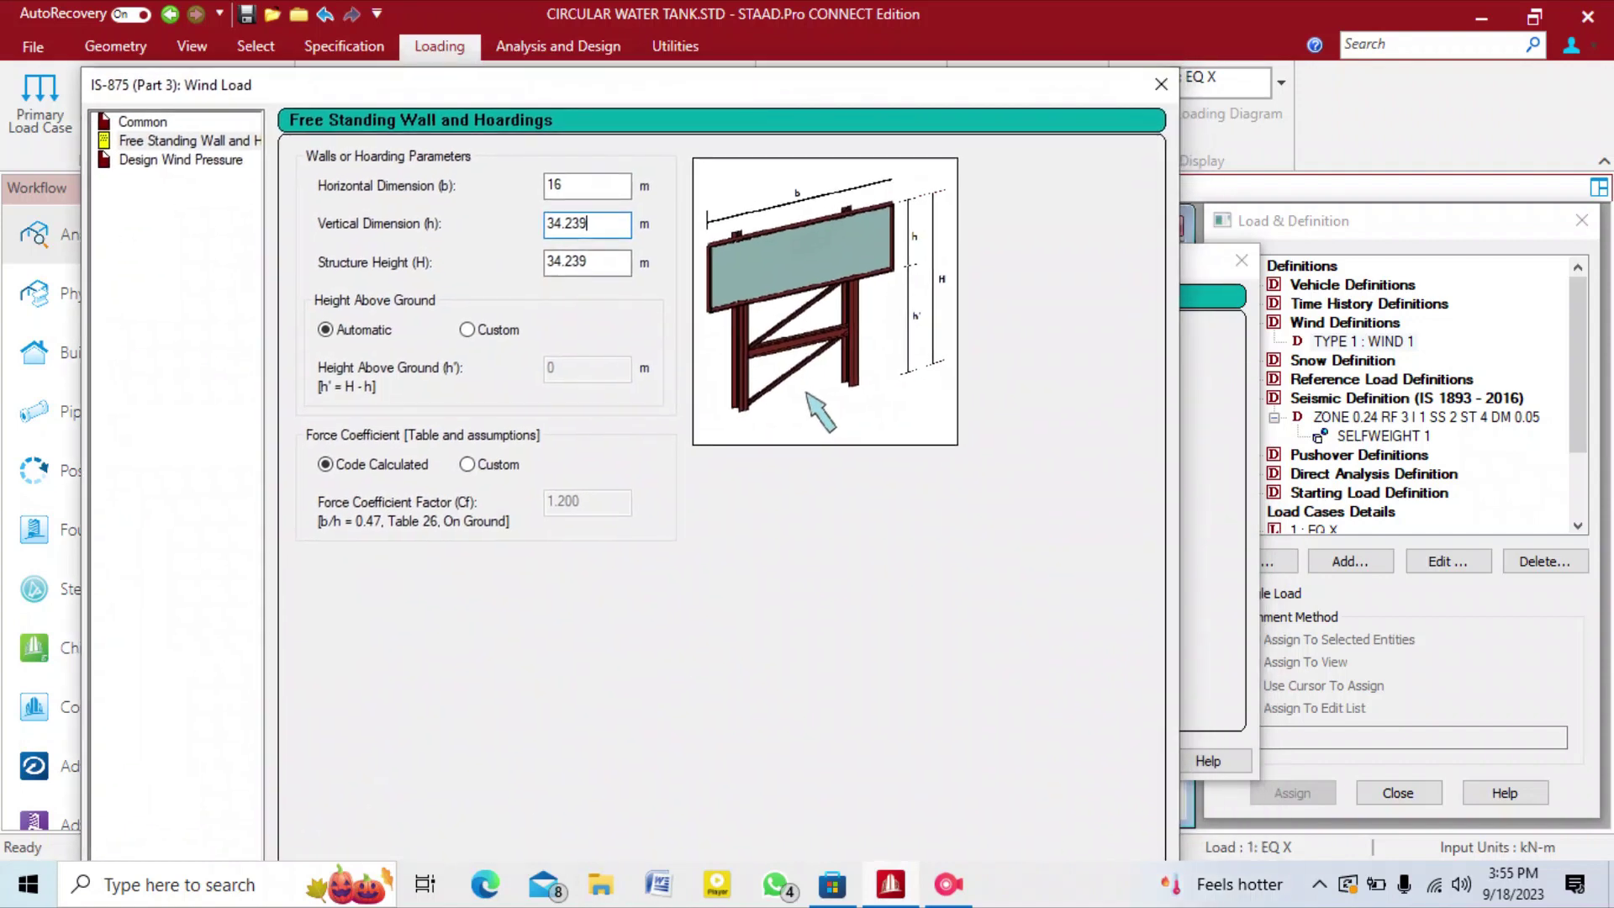
pyautogui.moveTo(728, 92); pyautogui.dragTo(783, 68)
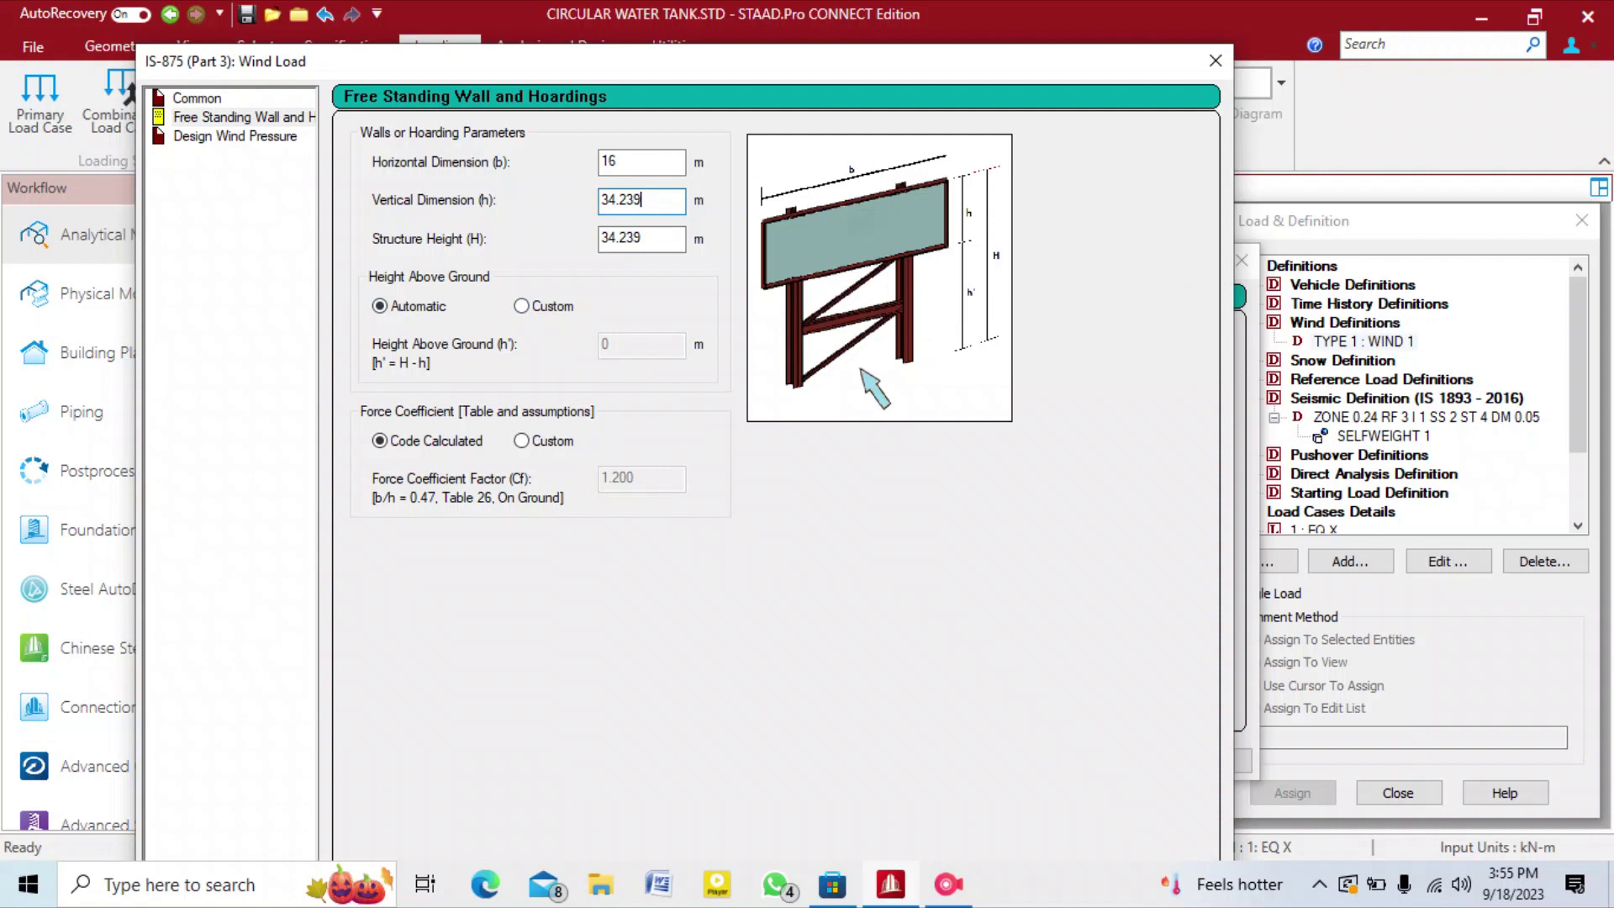
pyautogui.click(522, 306)
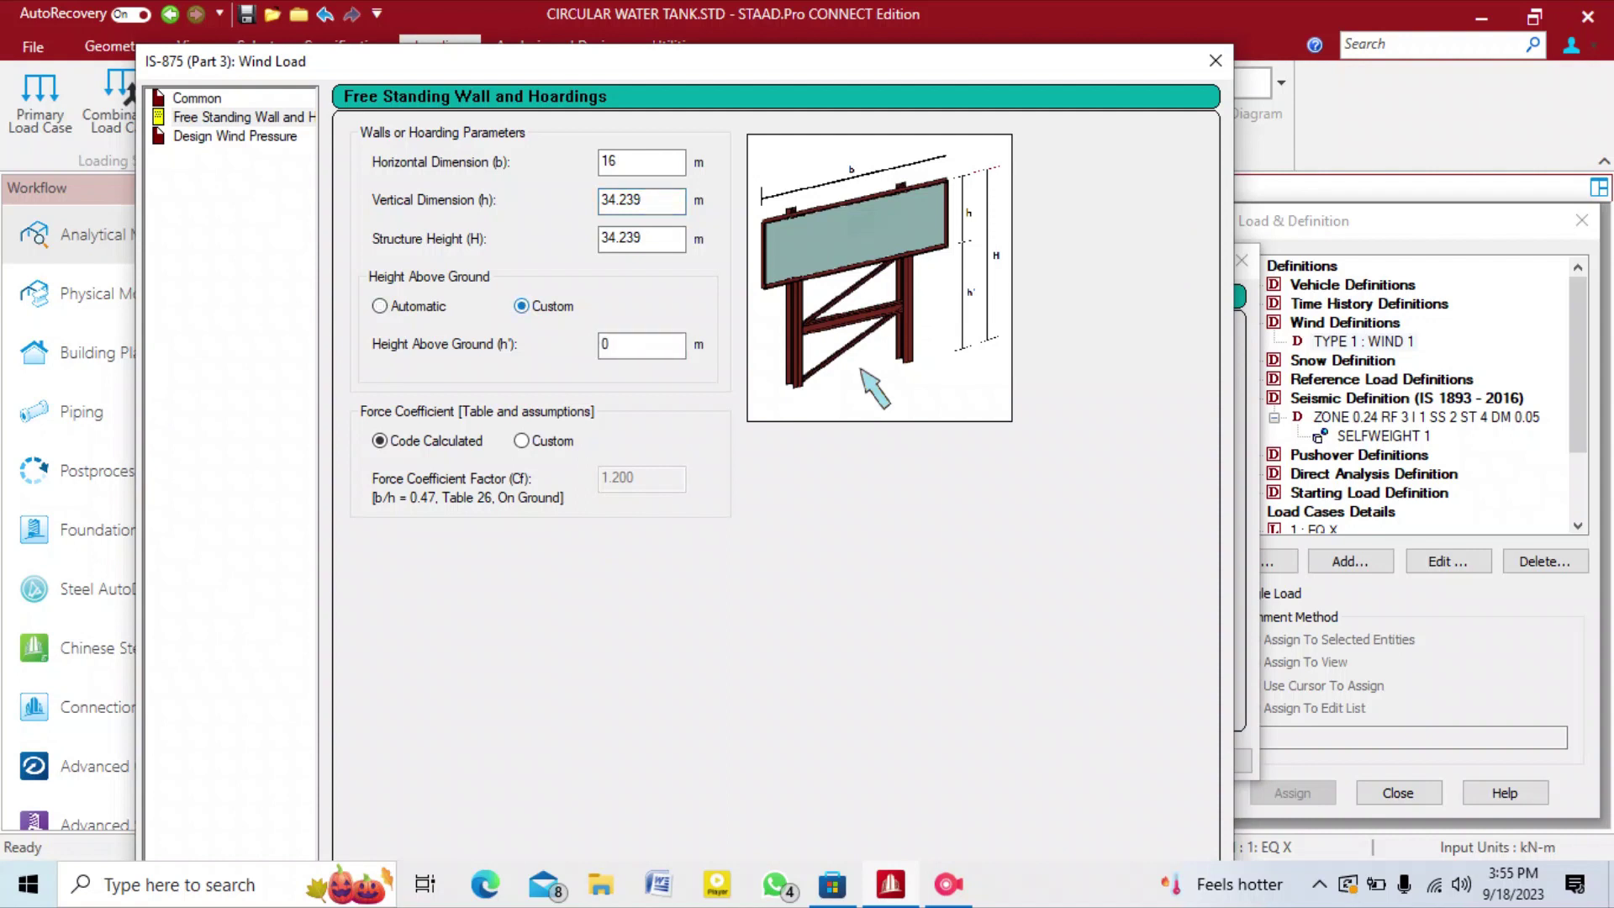
pyautogui.press('Tab')
pyautogui.write('20')
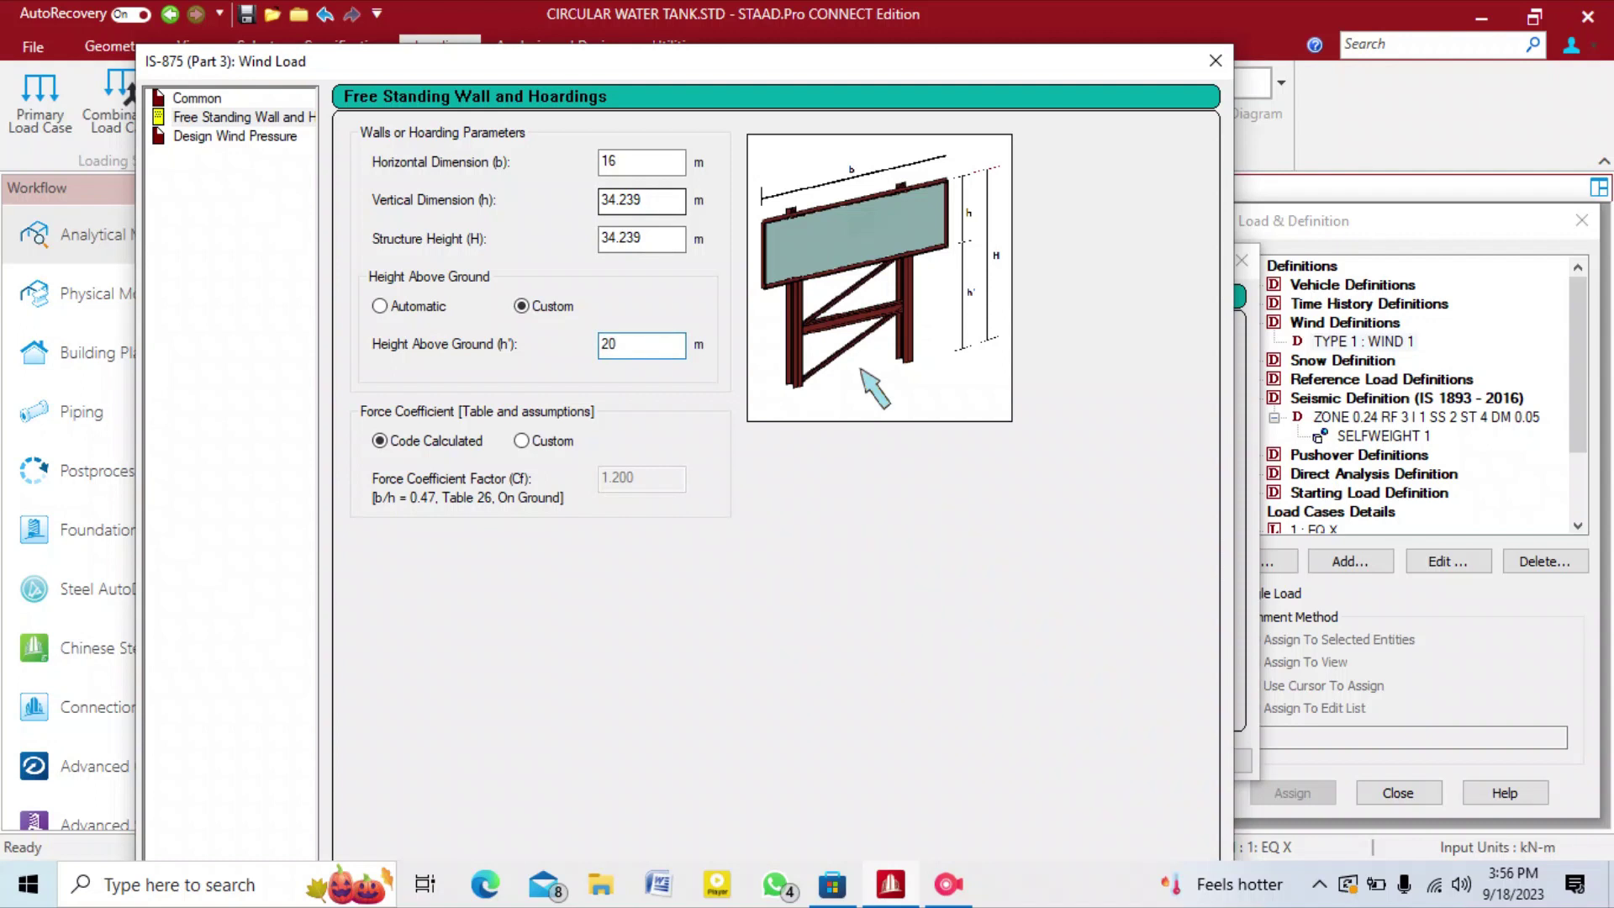
pyautogui.moveTo(646, 201); pyautogui.dragTo(598, 201)
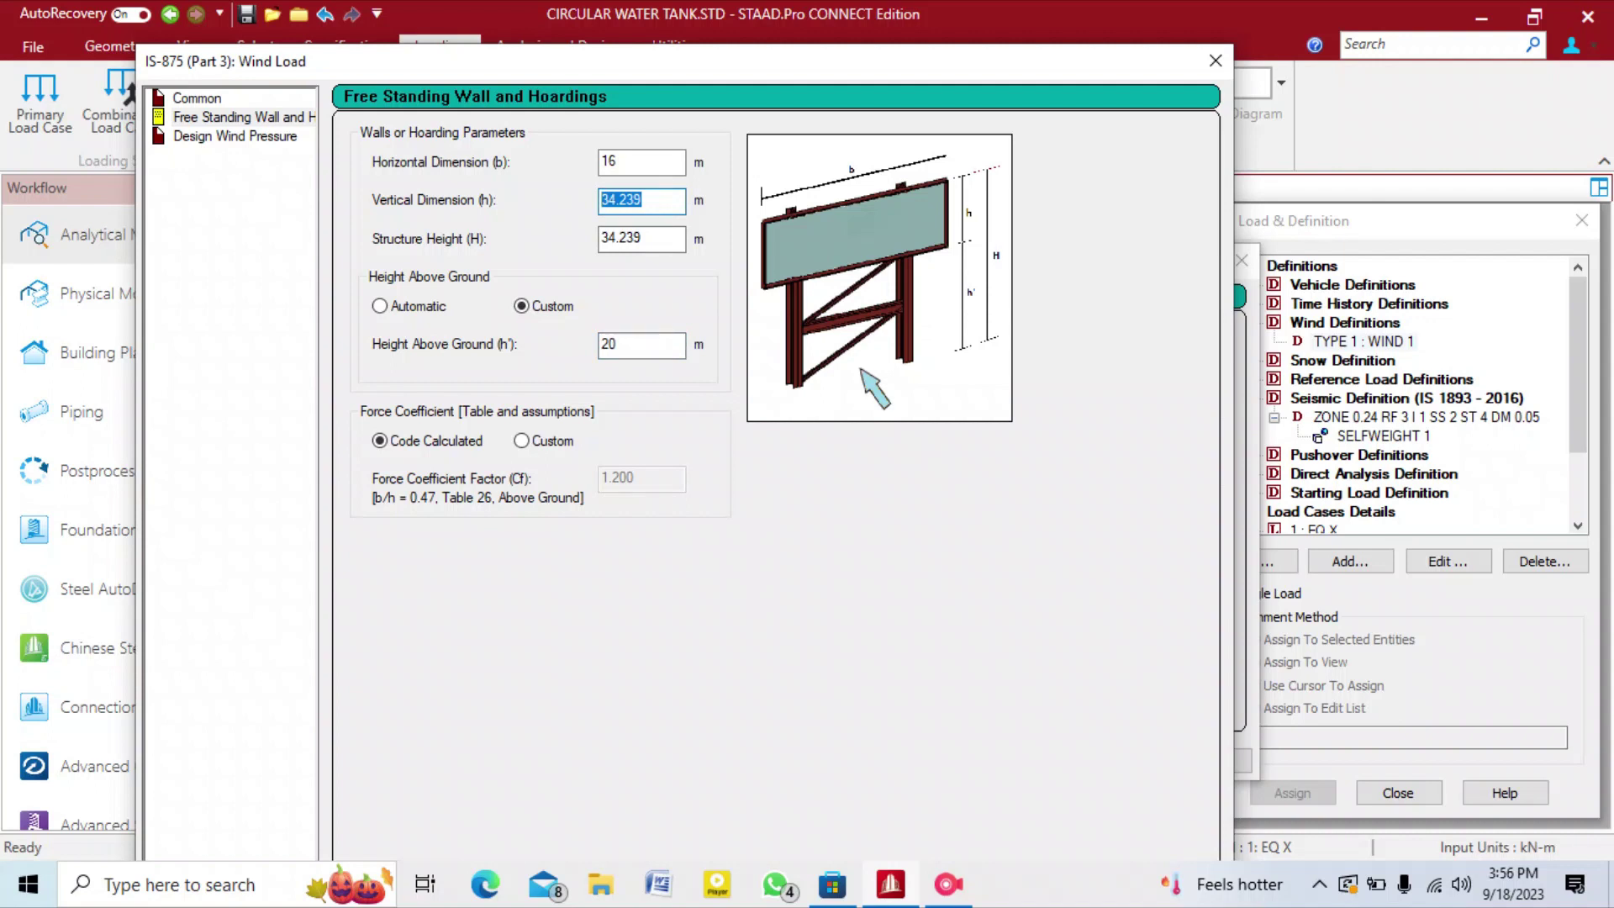
pyautogui.write('14.239')
# Set the design wind pressure factors to 0.9 for directionality, 0.8 for area averaging and 0.9 for combination.
pyautogui.click(234, 136)
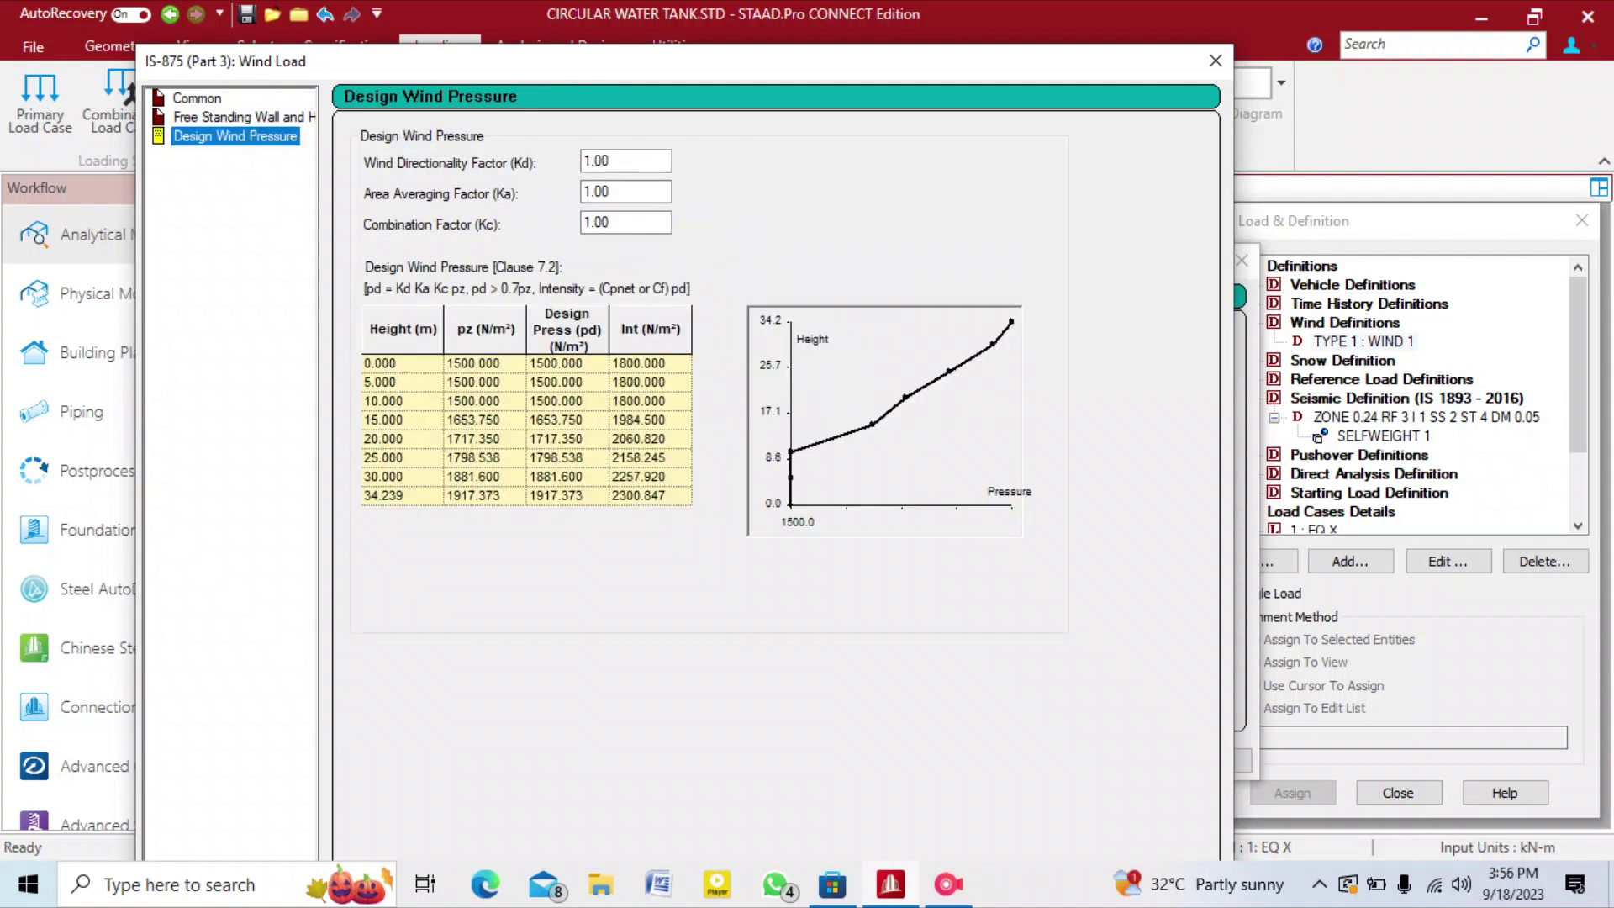
pyautogui.press('Tab')
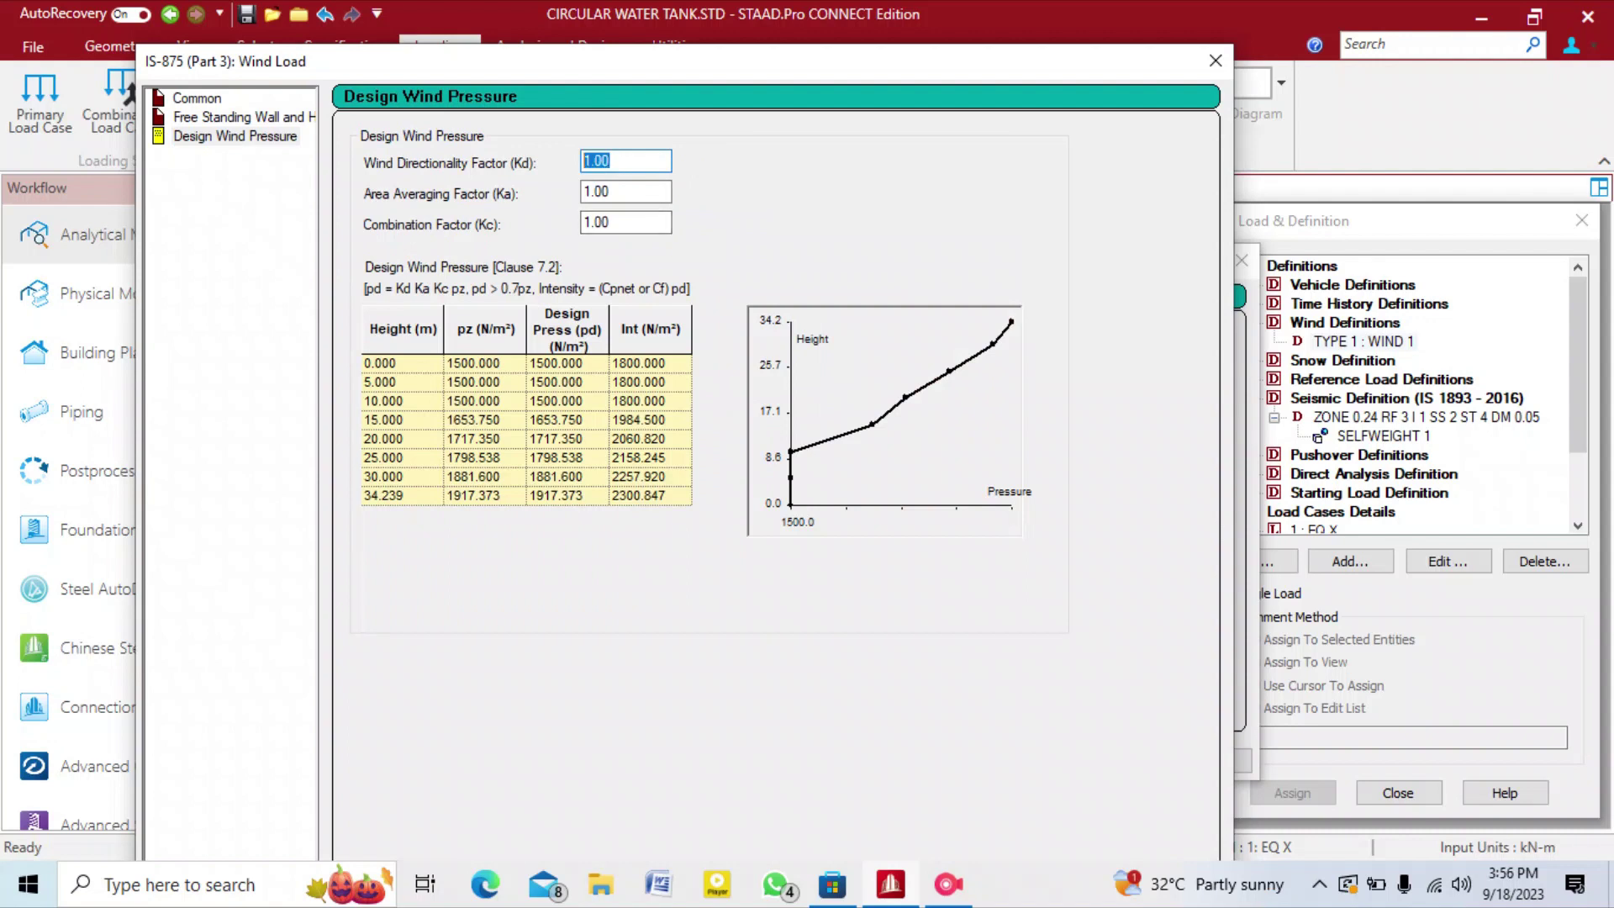
pyautogui.write('0.9')
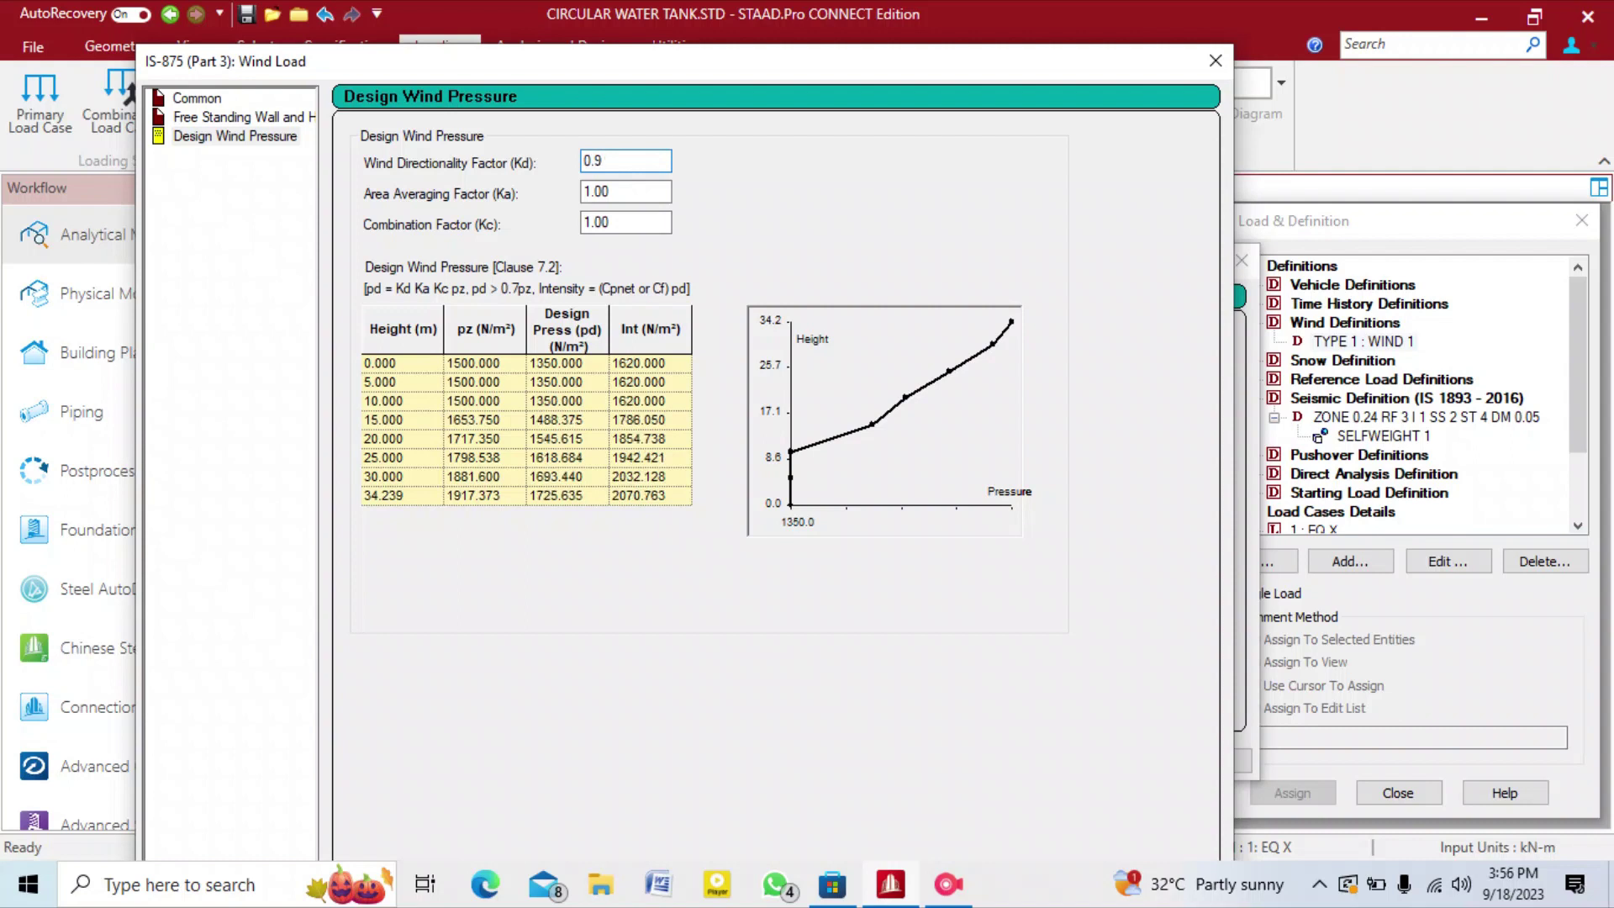
pyautogui.press('Tab')
pyautogui.write('0.8')
pyautogui.press('Tab')
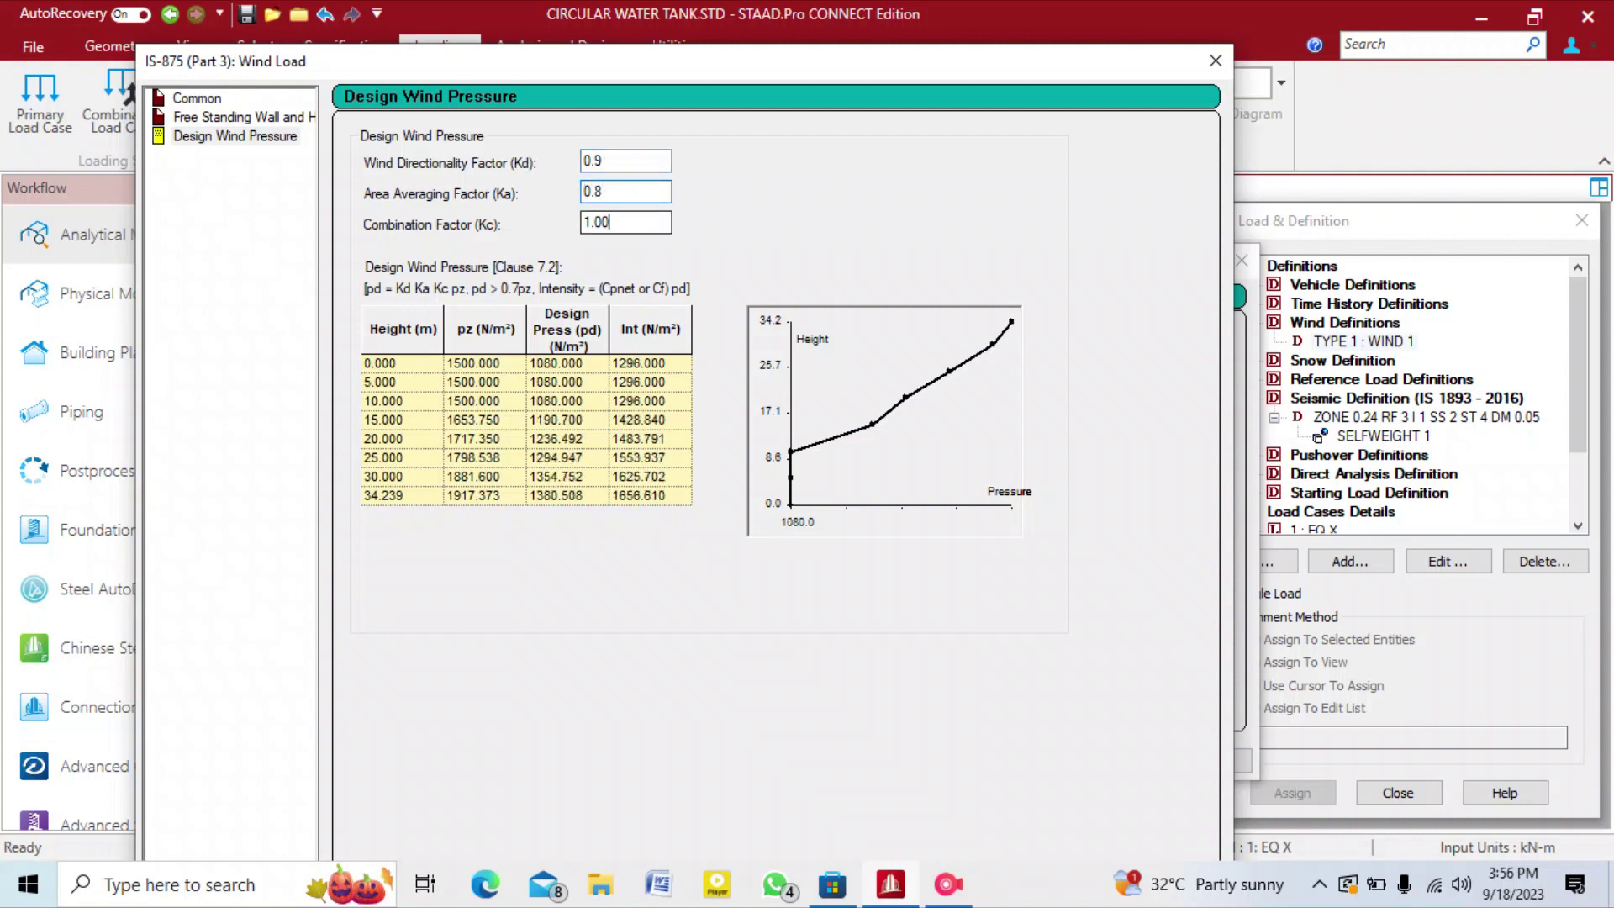
pyautogui.write('0.9')
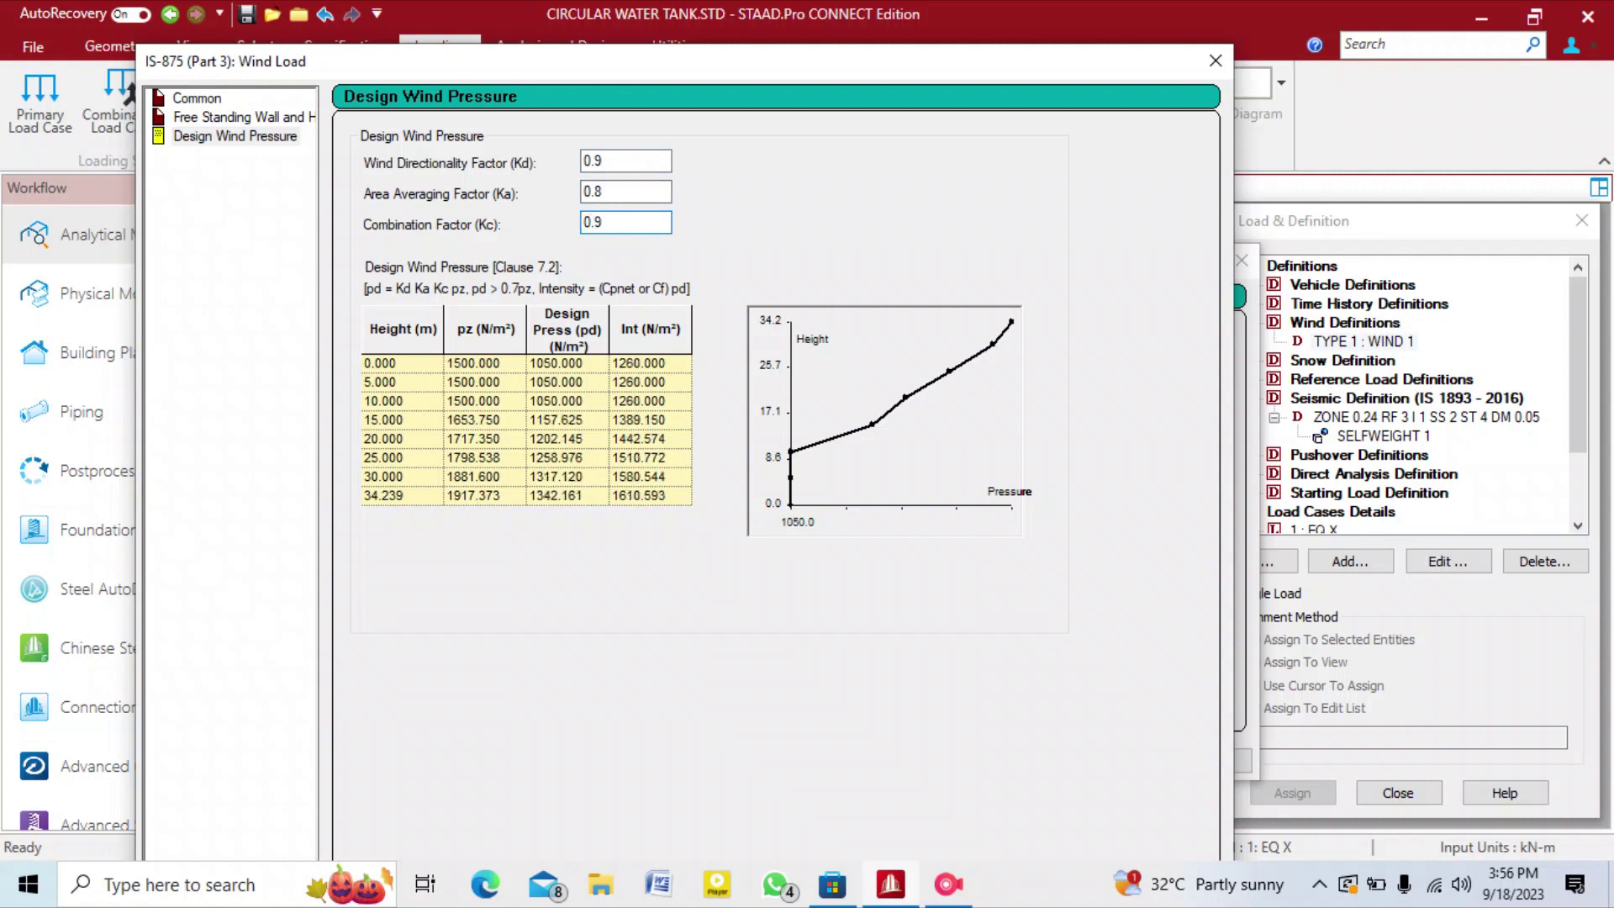
# Apply the generated wind intensities and add the intensity table to the TYPE 1 wind definition, without adding exposures.
pyautogui.moveTo(654, 62); pyautogui.dragTo(612, 2)
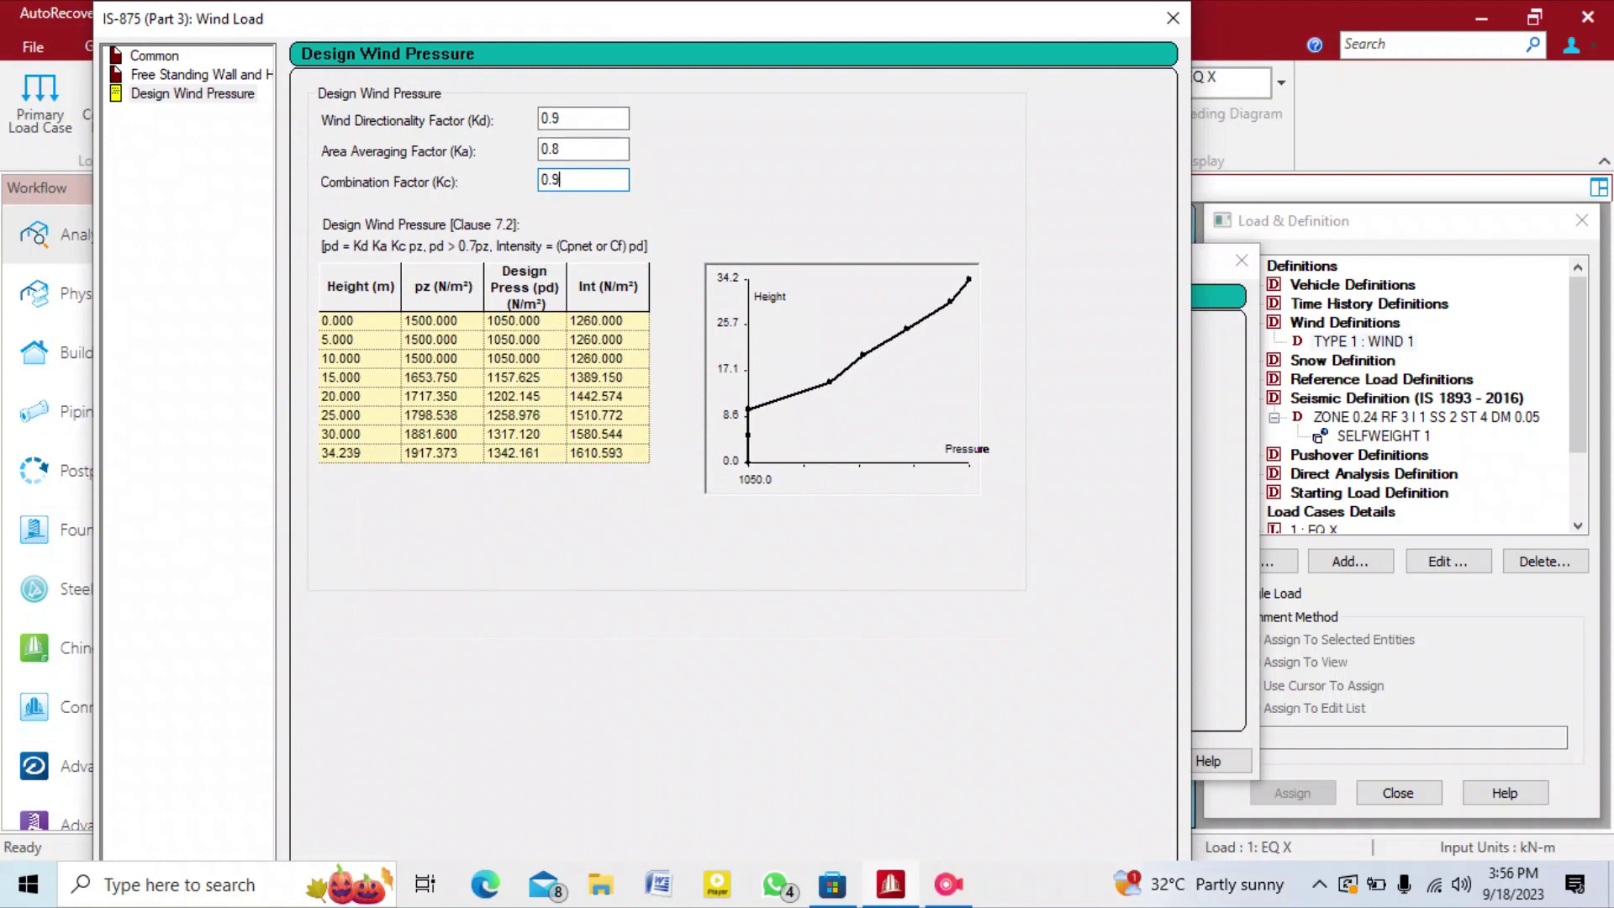
pyautogui.press('Return')
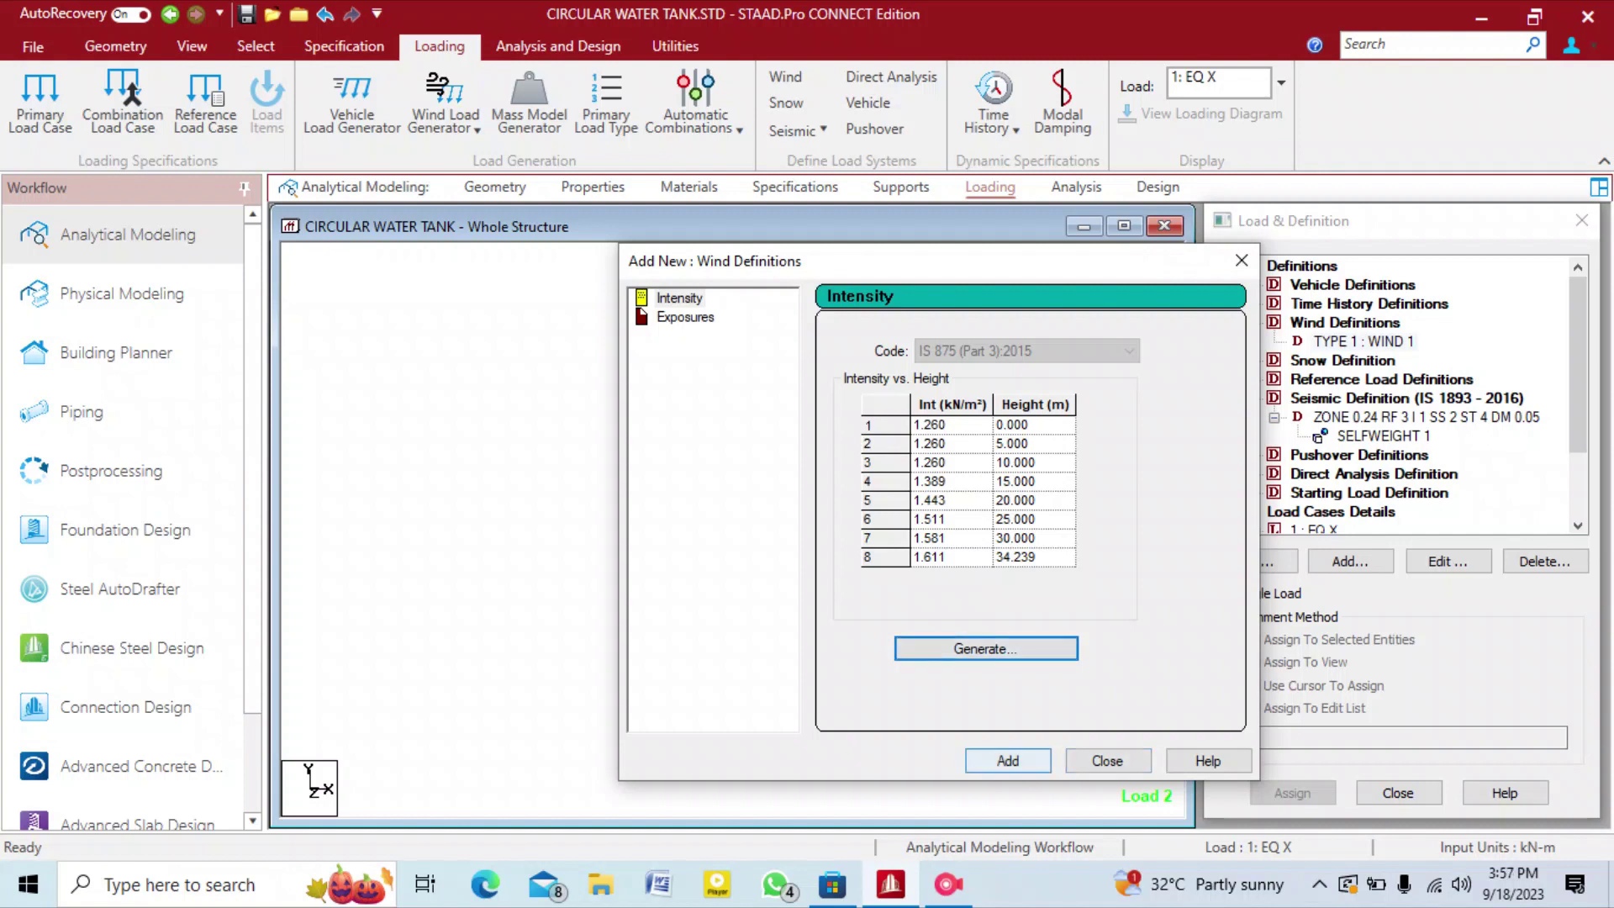
pyautogui.click(1008, 760)
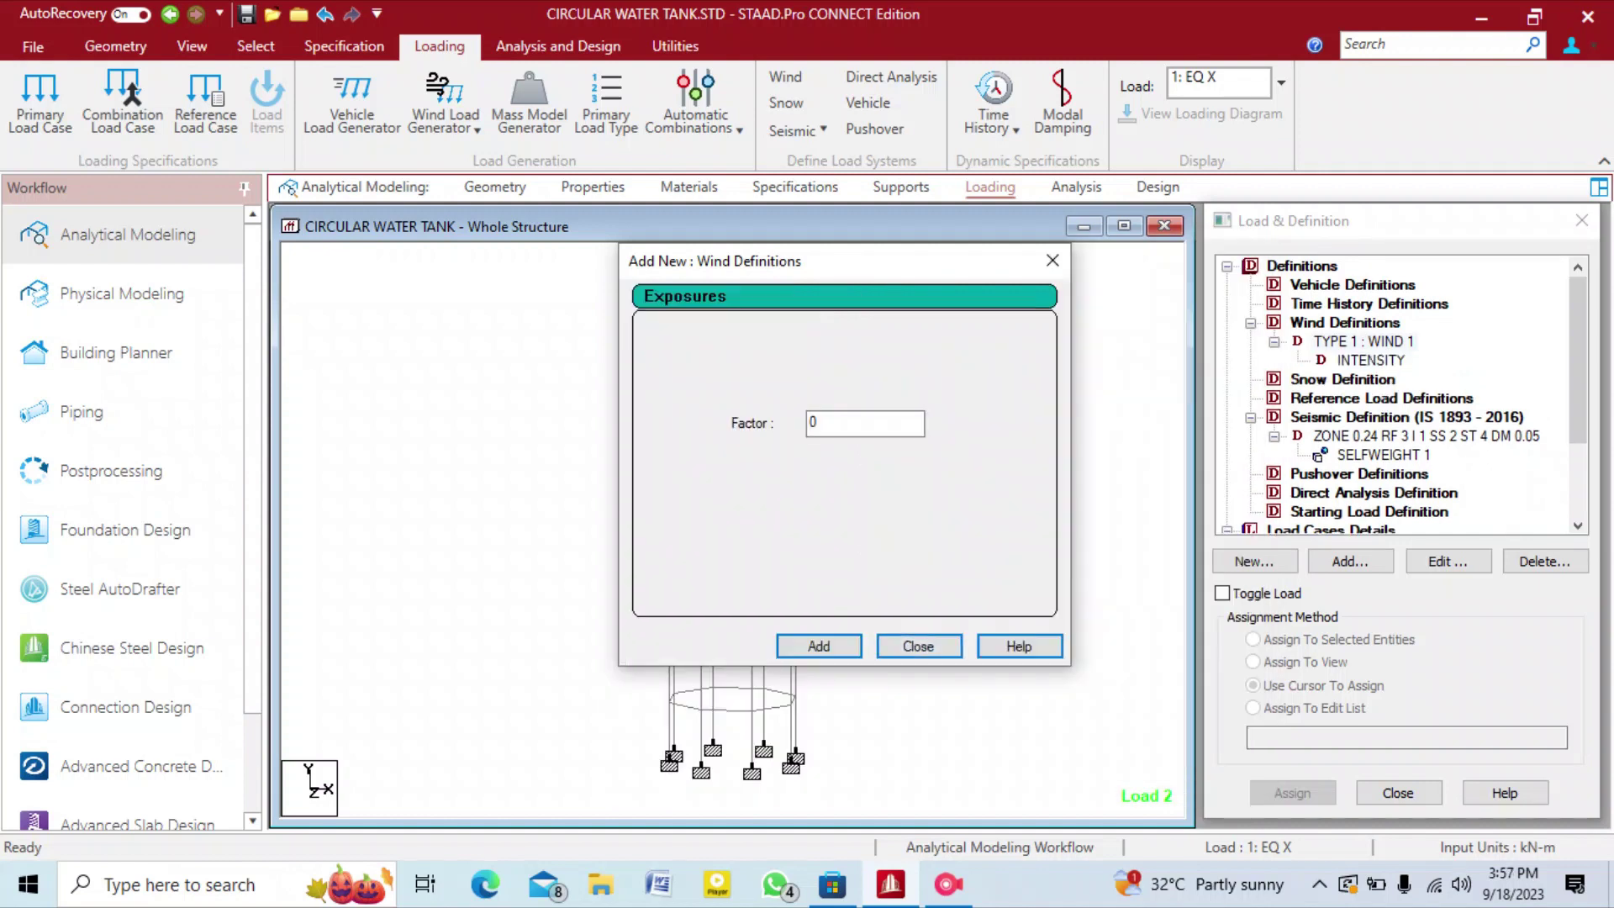
pyautogui.click(919, 646)
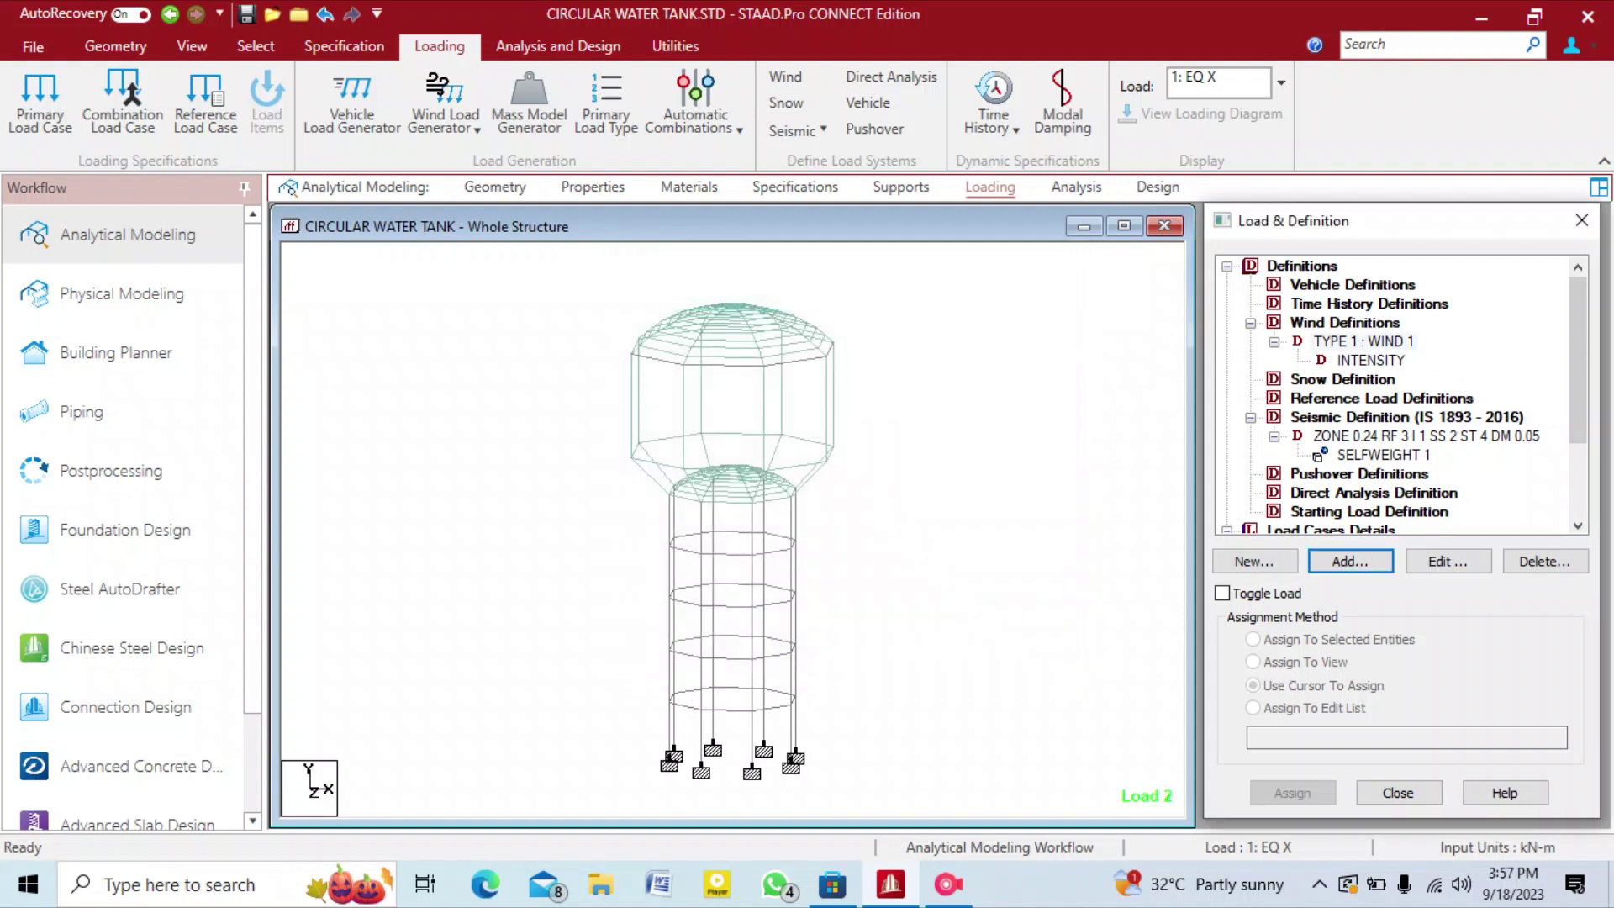
# Select Load Cases Details and collapse the EQ X and EQ Z load cases.
pyautogui.scroll(-2, 1396, 396)
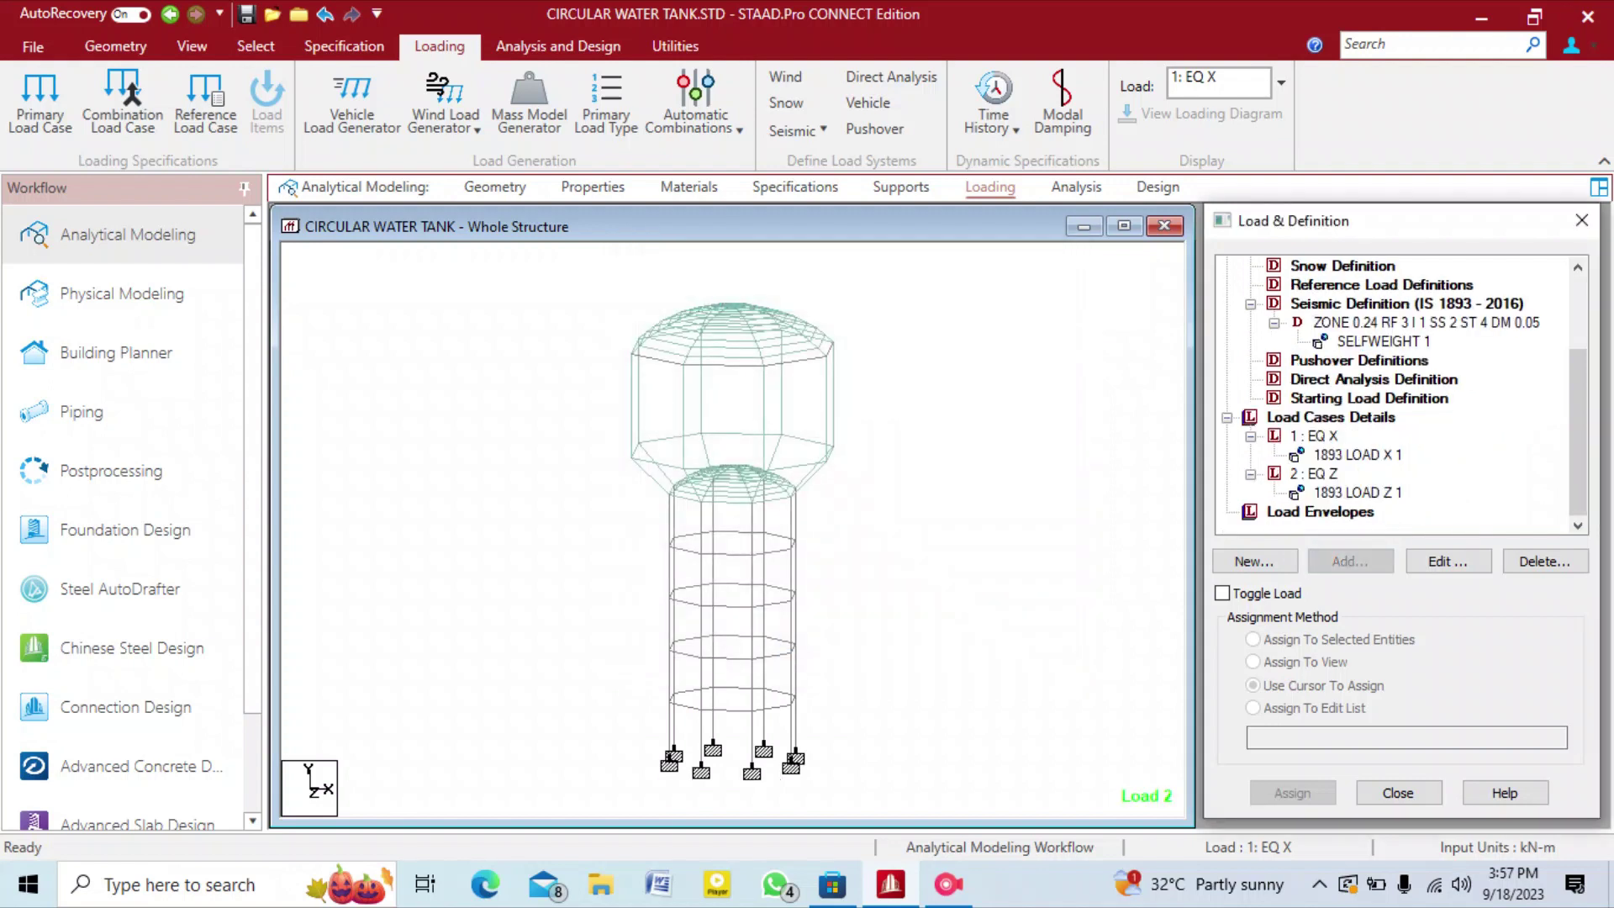
pyautogui.click(1331, 418)
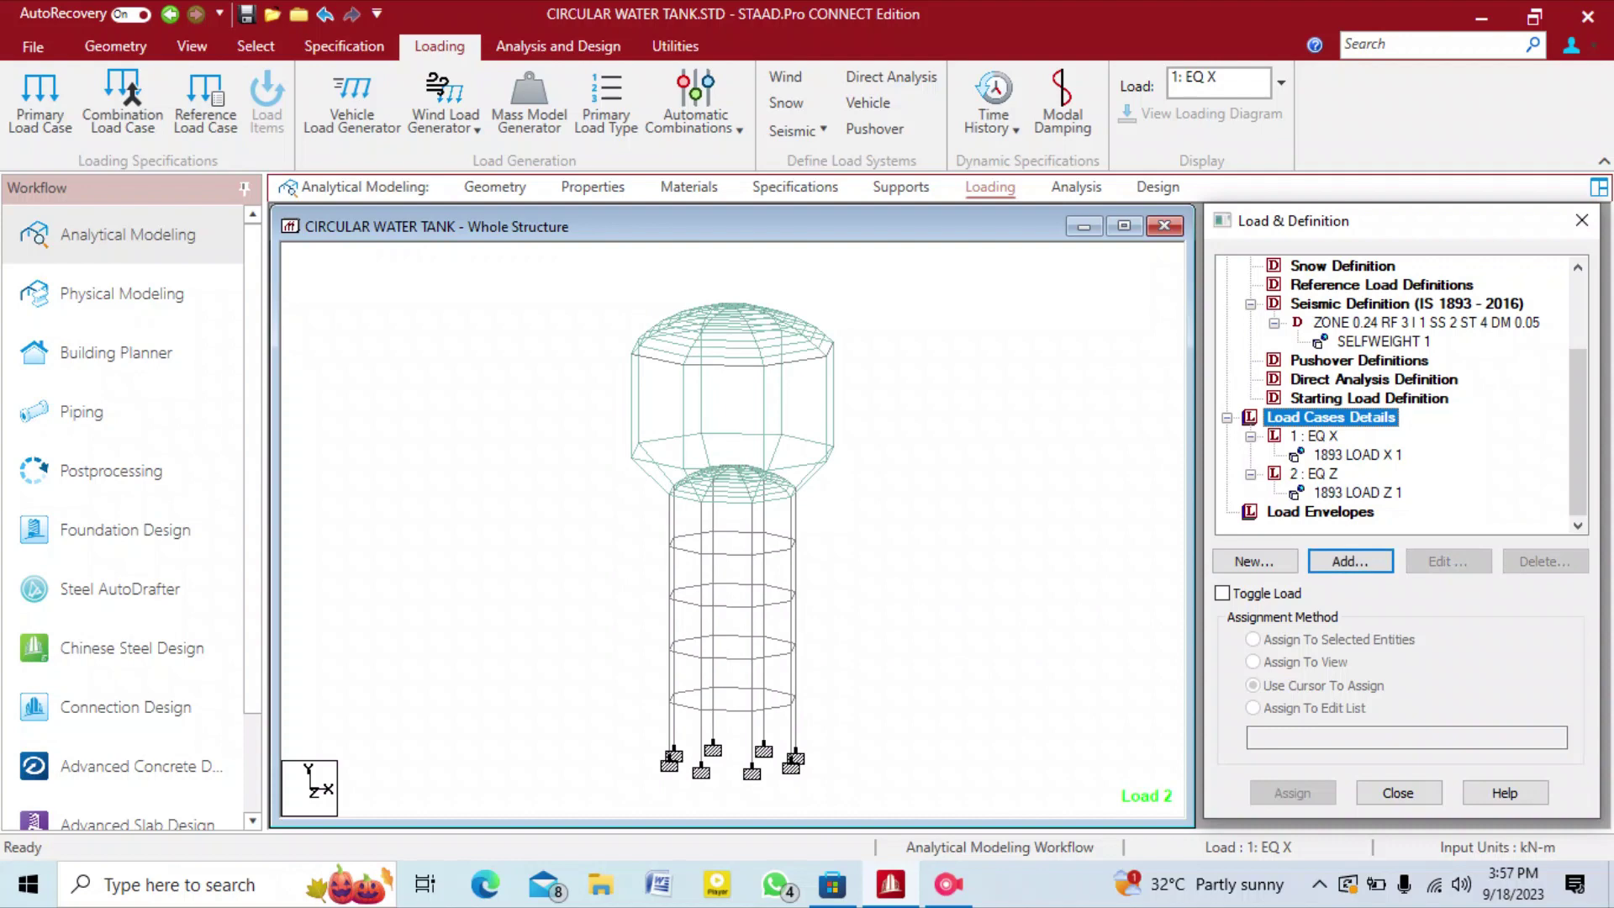
pyautogui.click(1251, 437)
pyautogui.click(1251, 474)
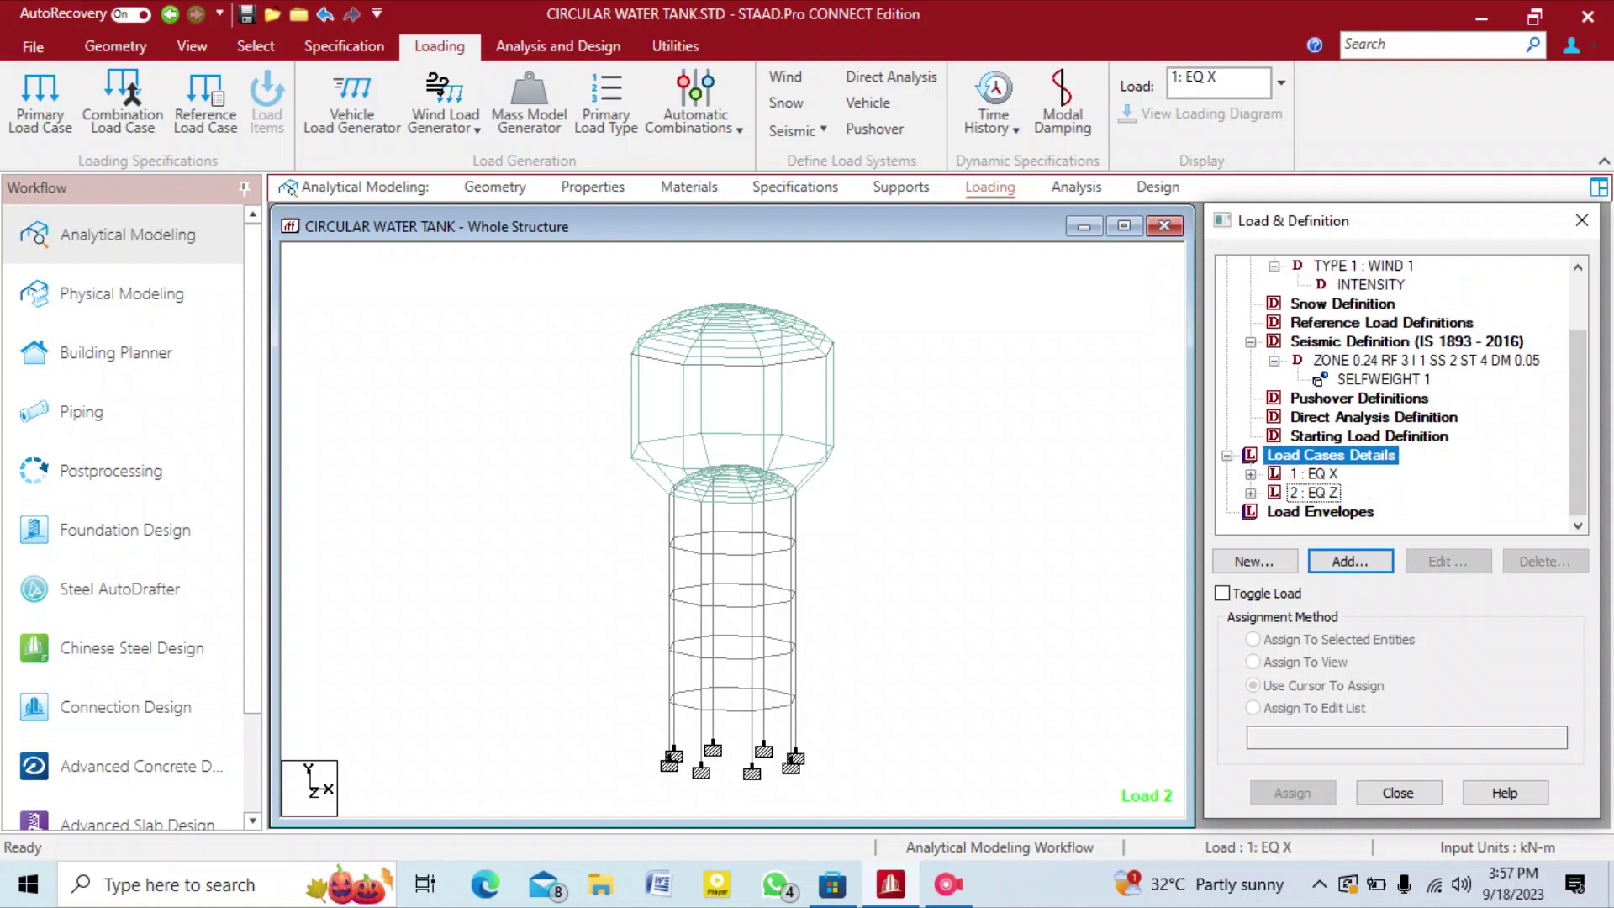
pyautogui.click(1350, 562)
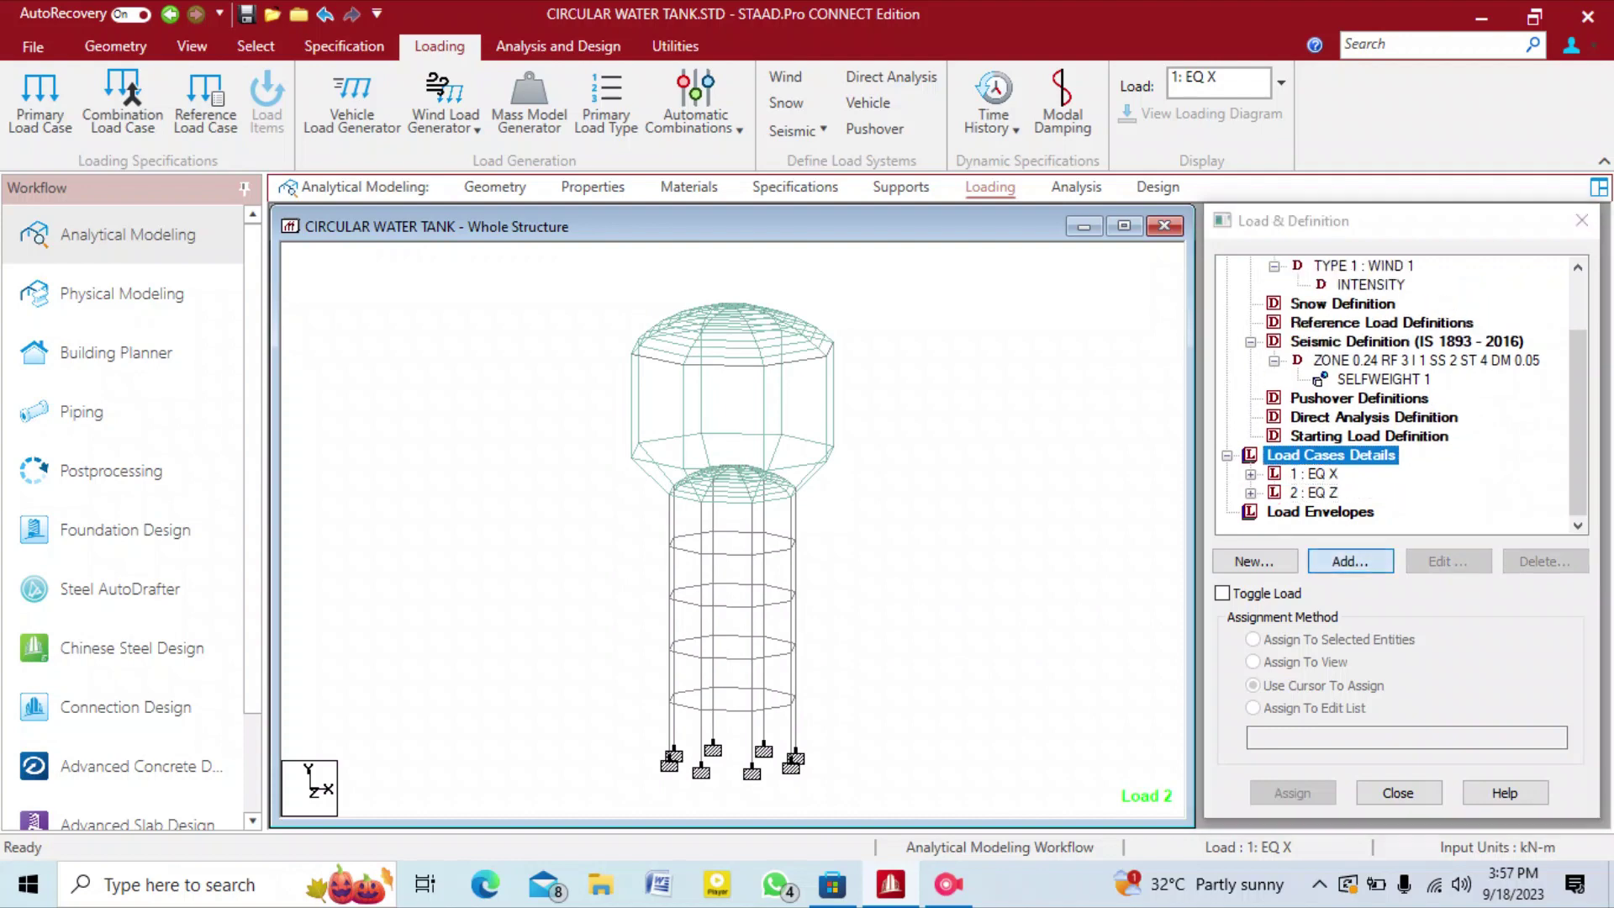
pyautogui.click(1350, 561)
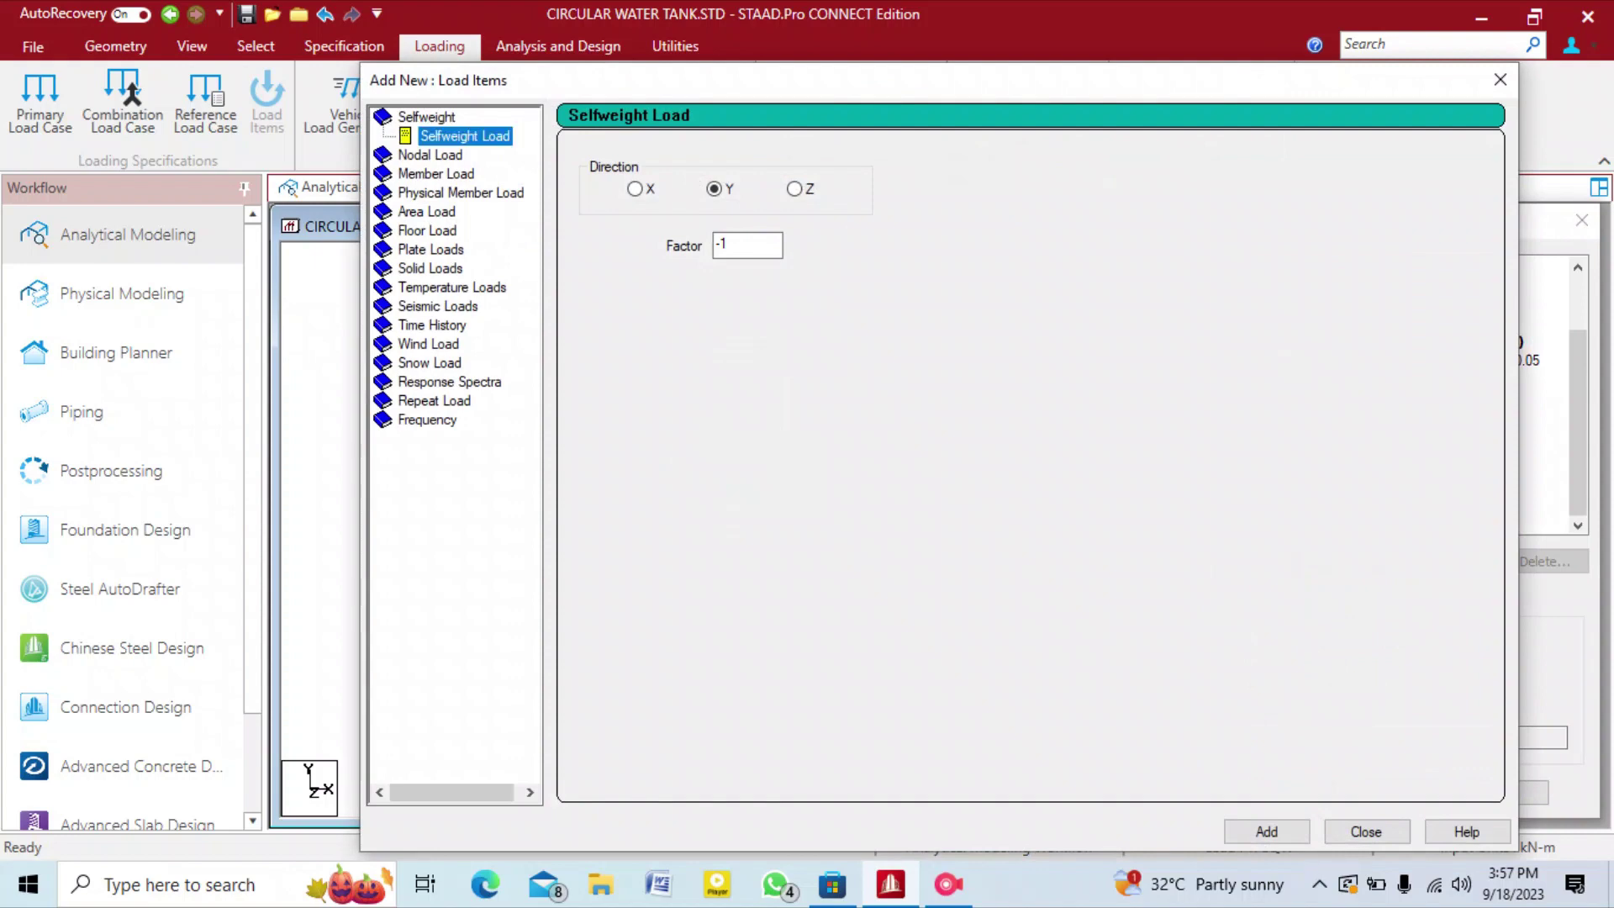
pyautogui.click(1500, 79)
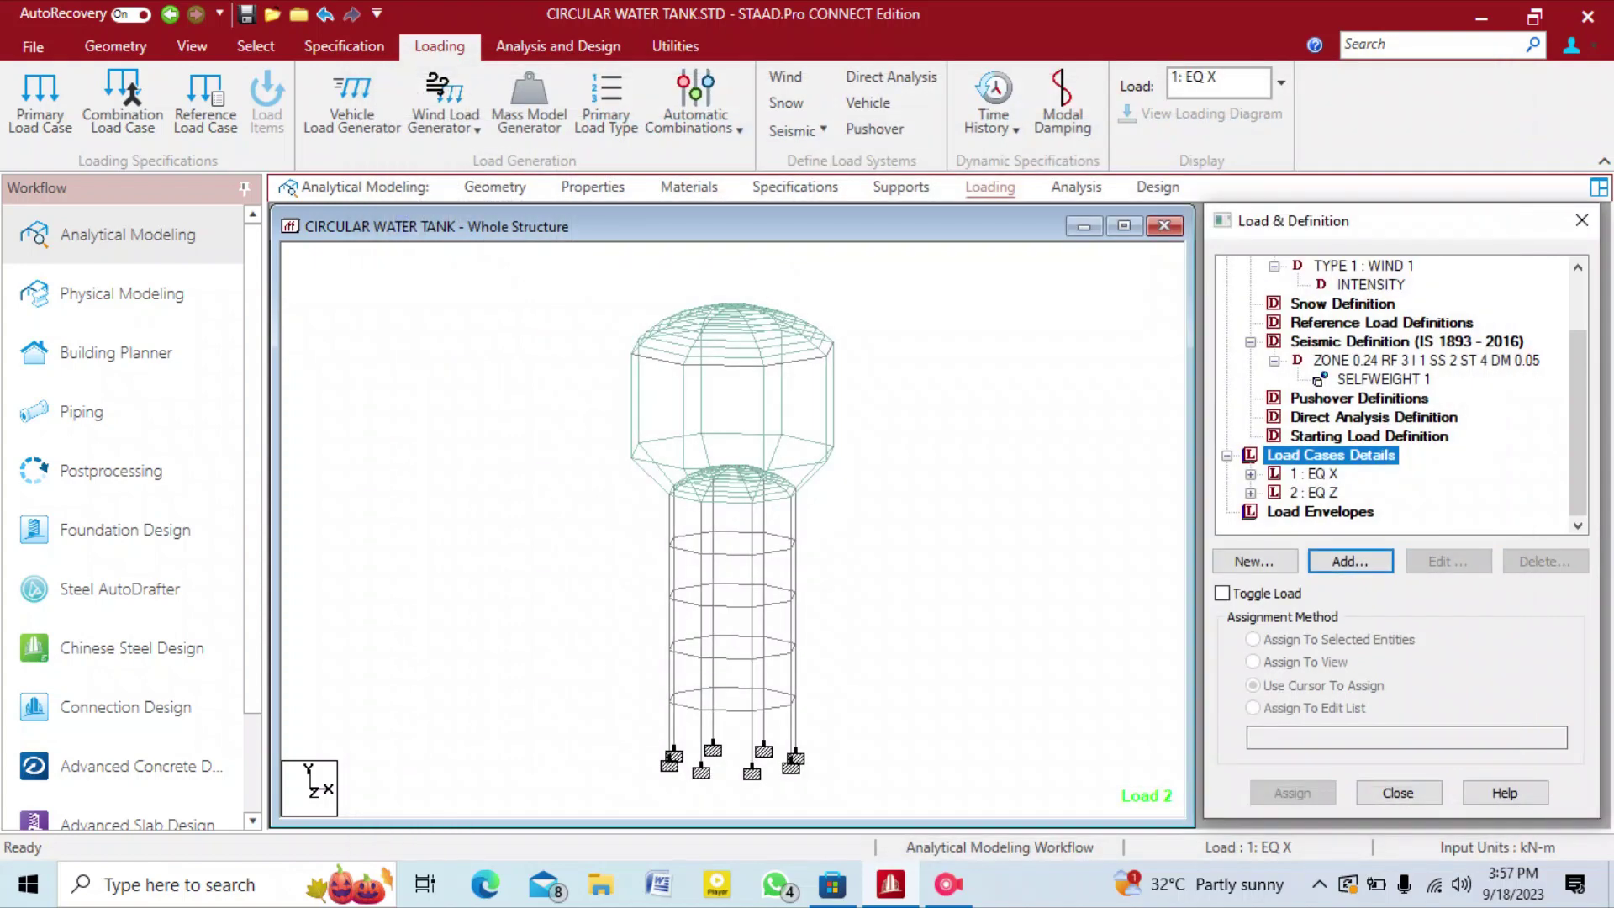
# Add primary load case 3 with loading type Dead and the title DL.
pyautogui.click(1350, 560)
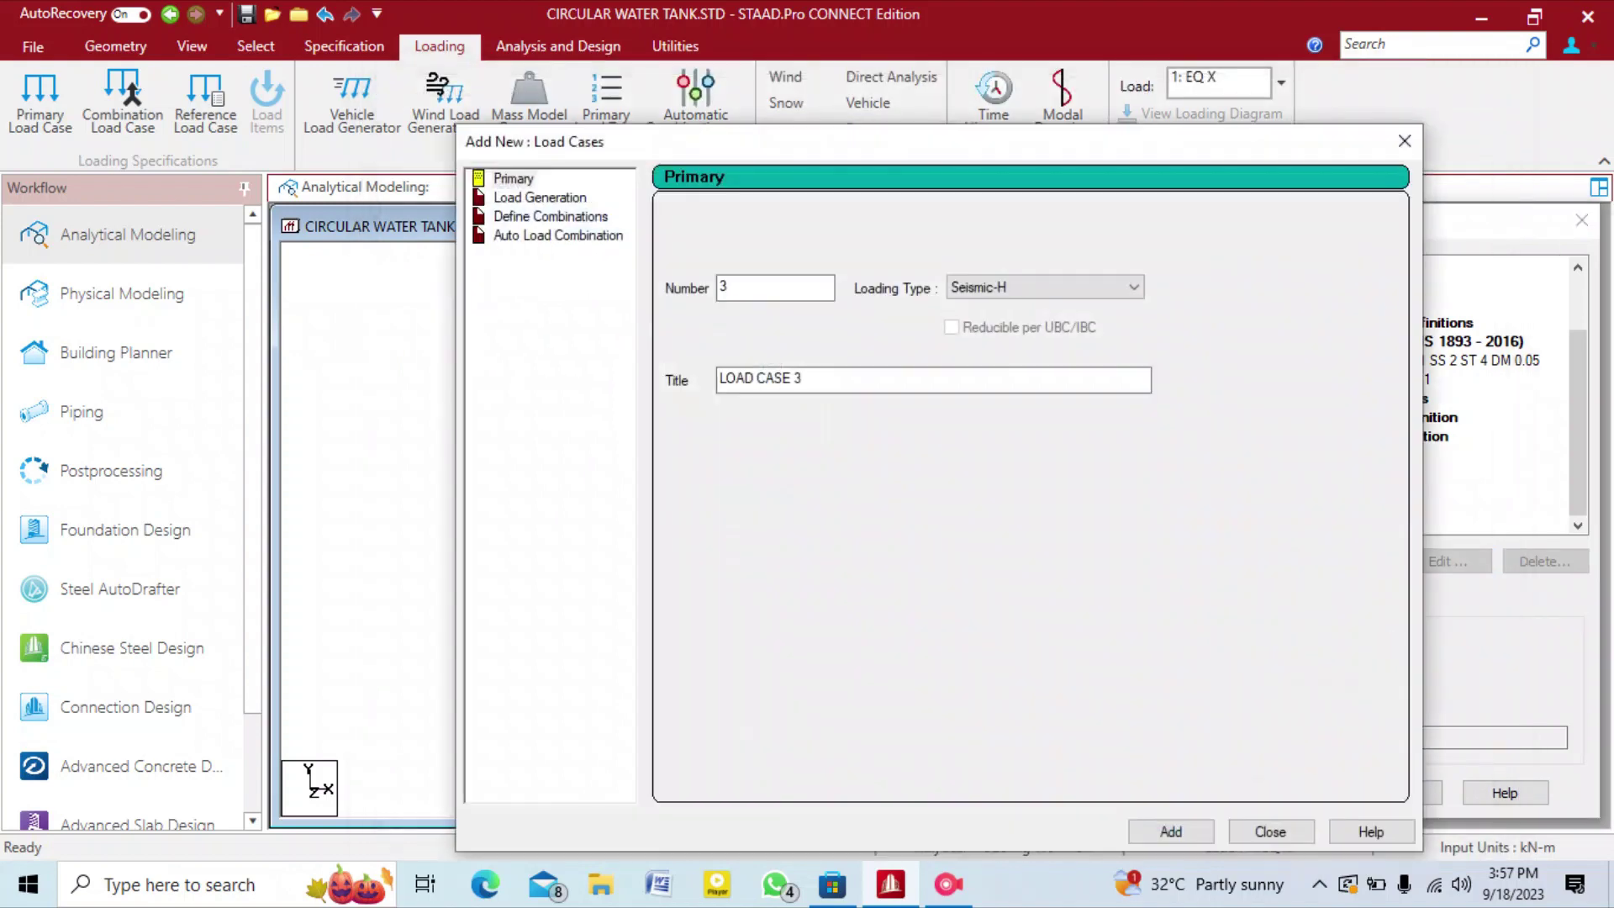
pyautogui.click(1045, 286)
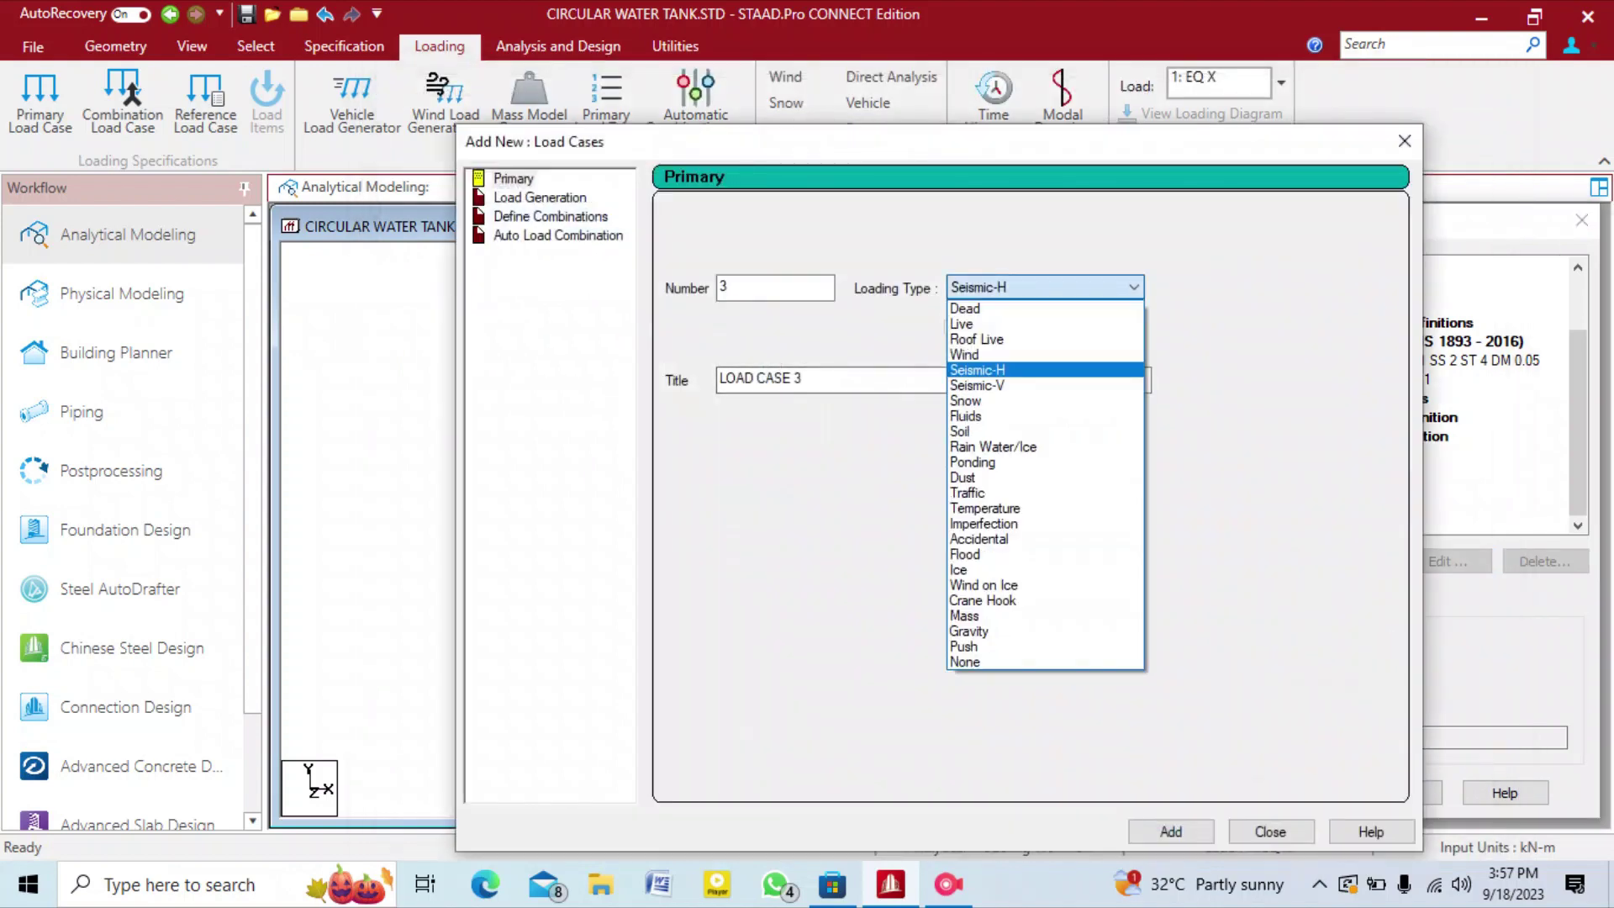
pyautogui.click(975, 309)
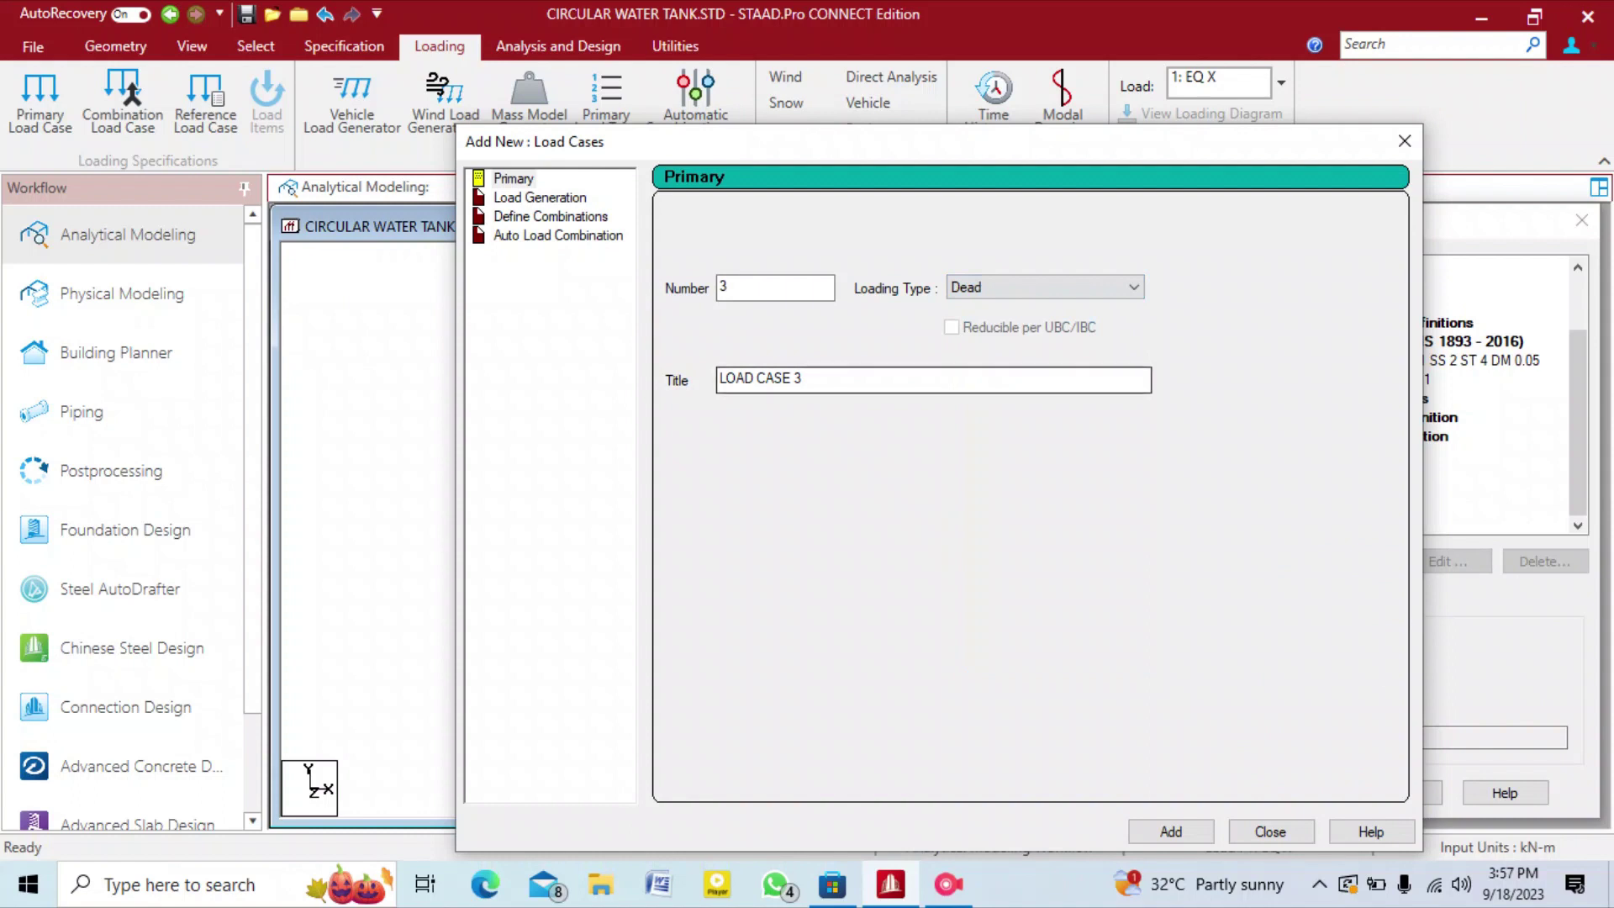
pyautogui.moveTo(804, 379); pyautogui.dragTo(717, 379)
pyautogui.write('d')
pyautogui.press('BackSpace')
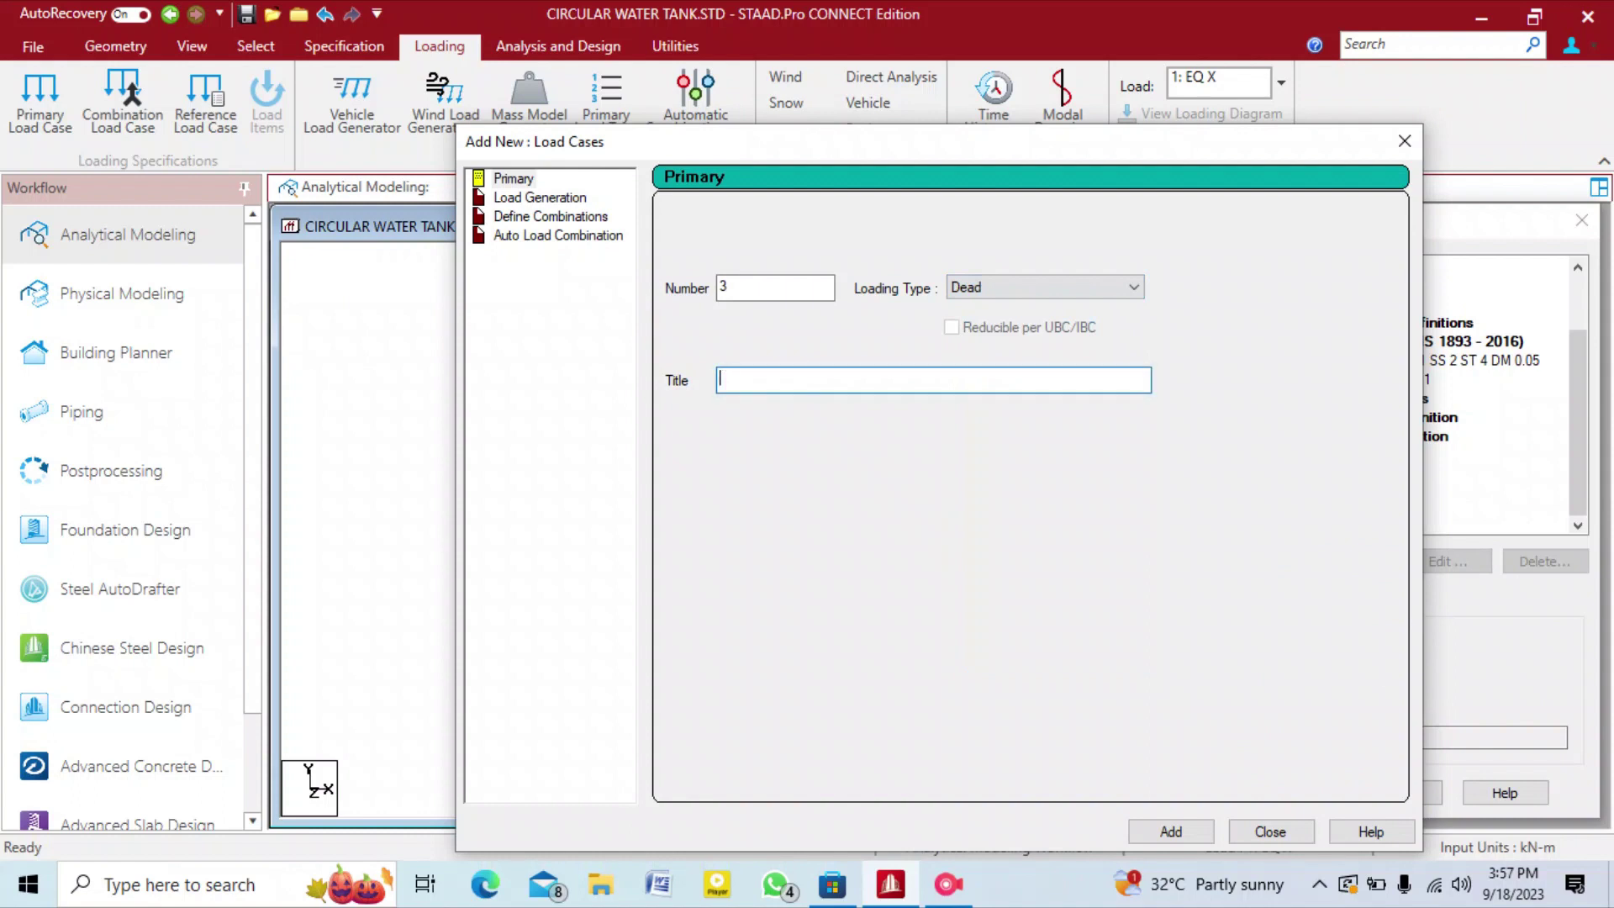
pyautogui.write('DL')
pyautogui.press('Return')
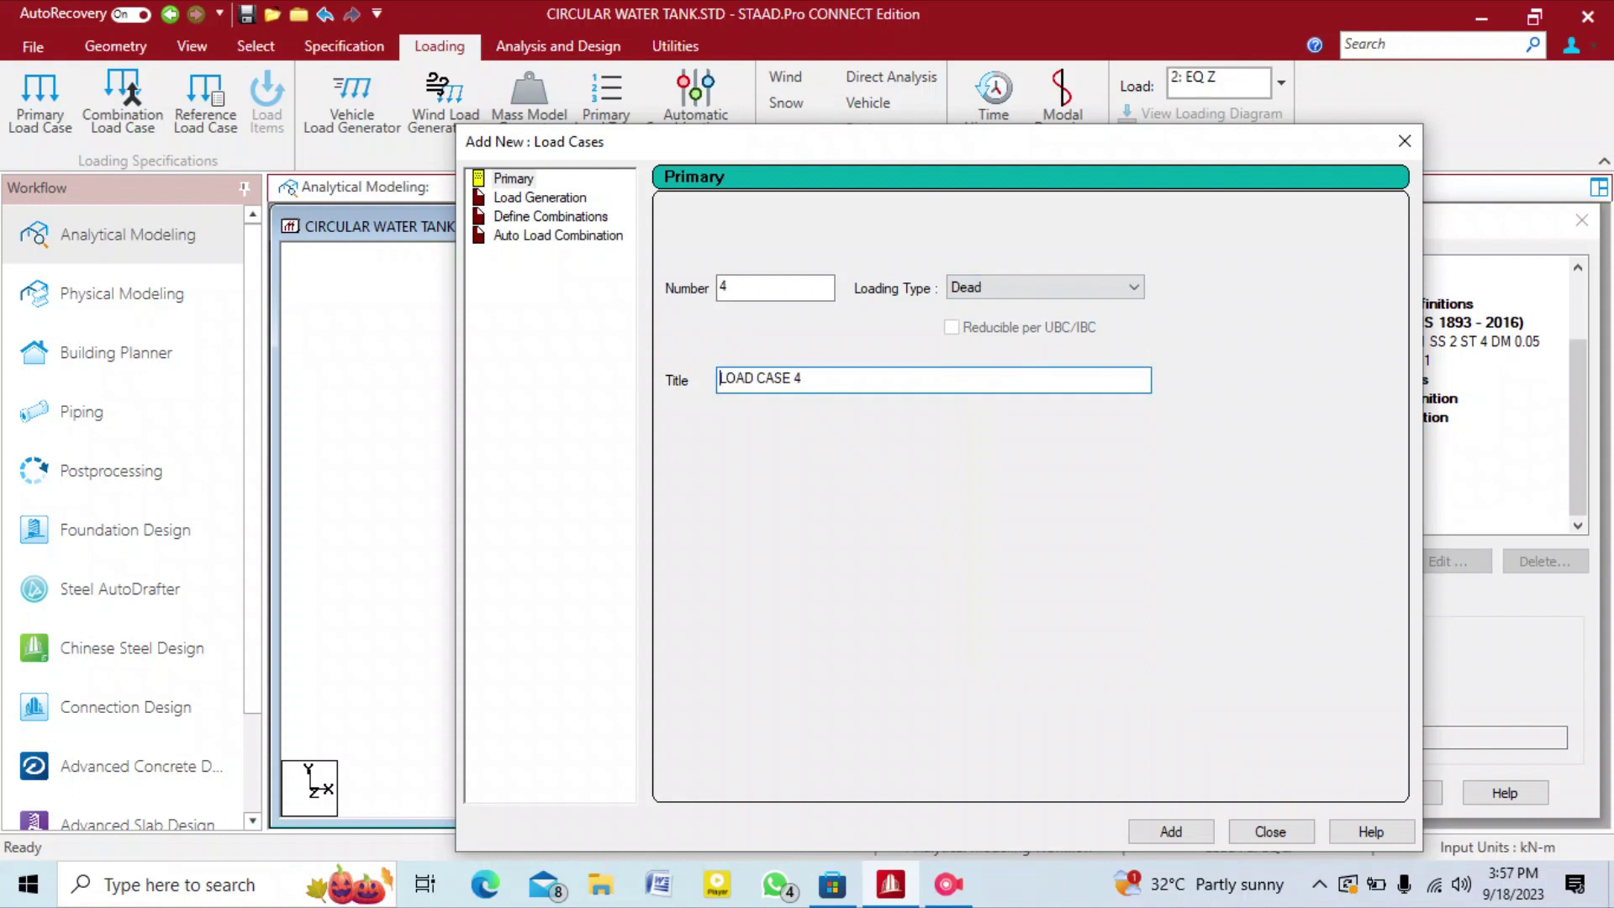
# Add primary load case 4 with loading type Live and the title LL.
pyautogui.click(1045, 286)
pyautogui.press('Down')
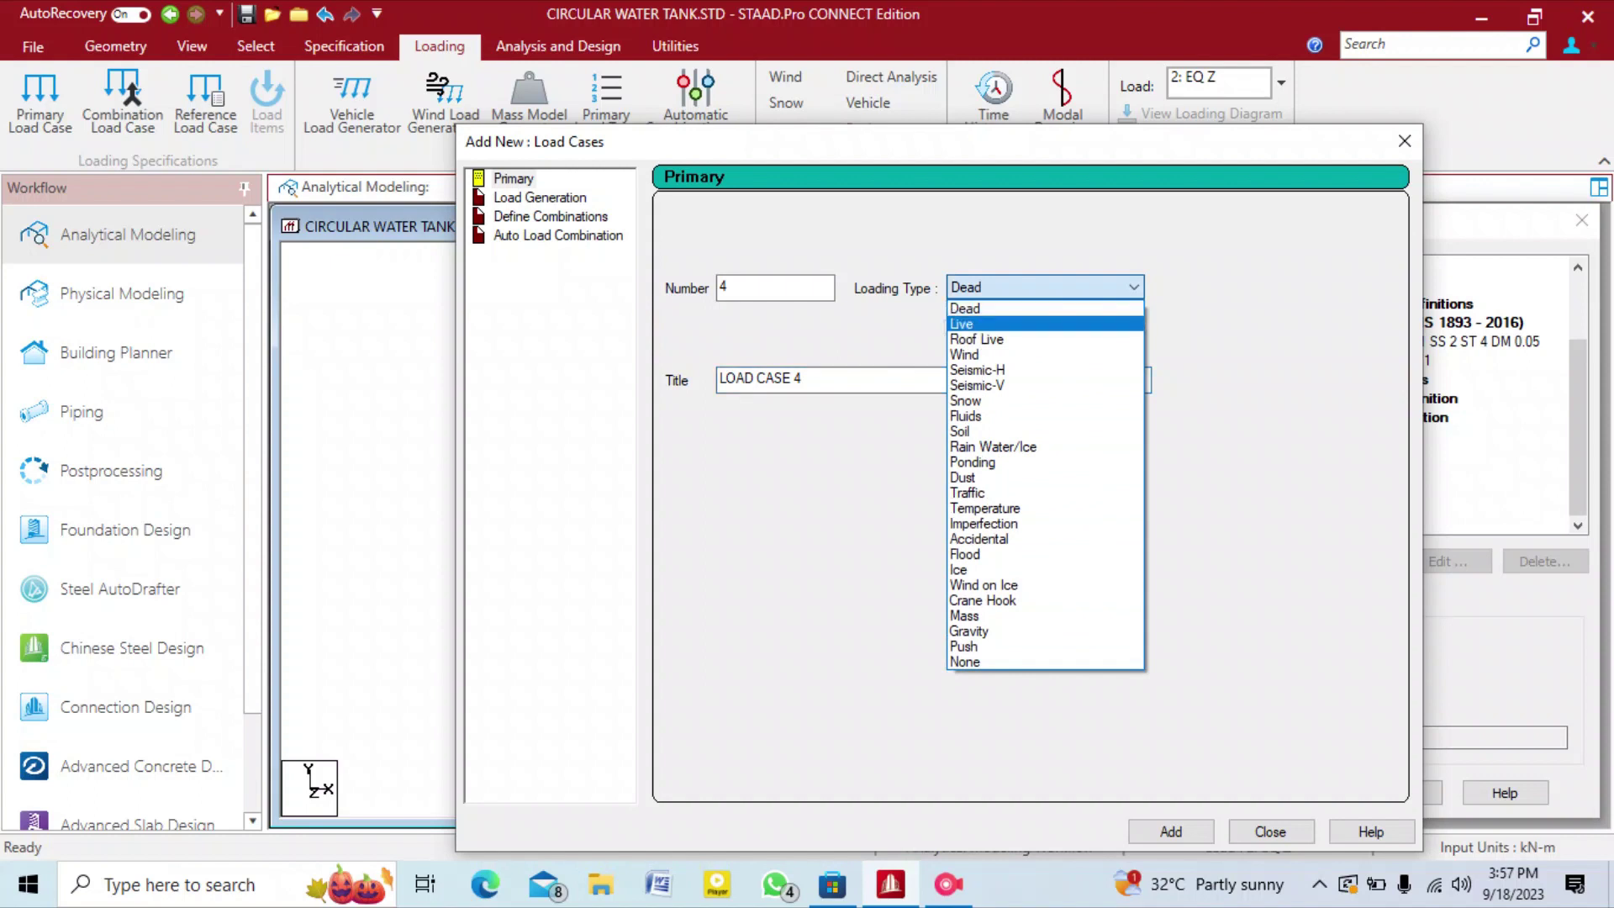
pyautogui.press('Return')
pyautogui.press('Tab')
pyautogui.write('LL')
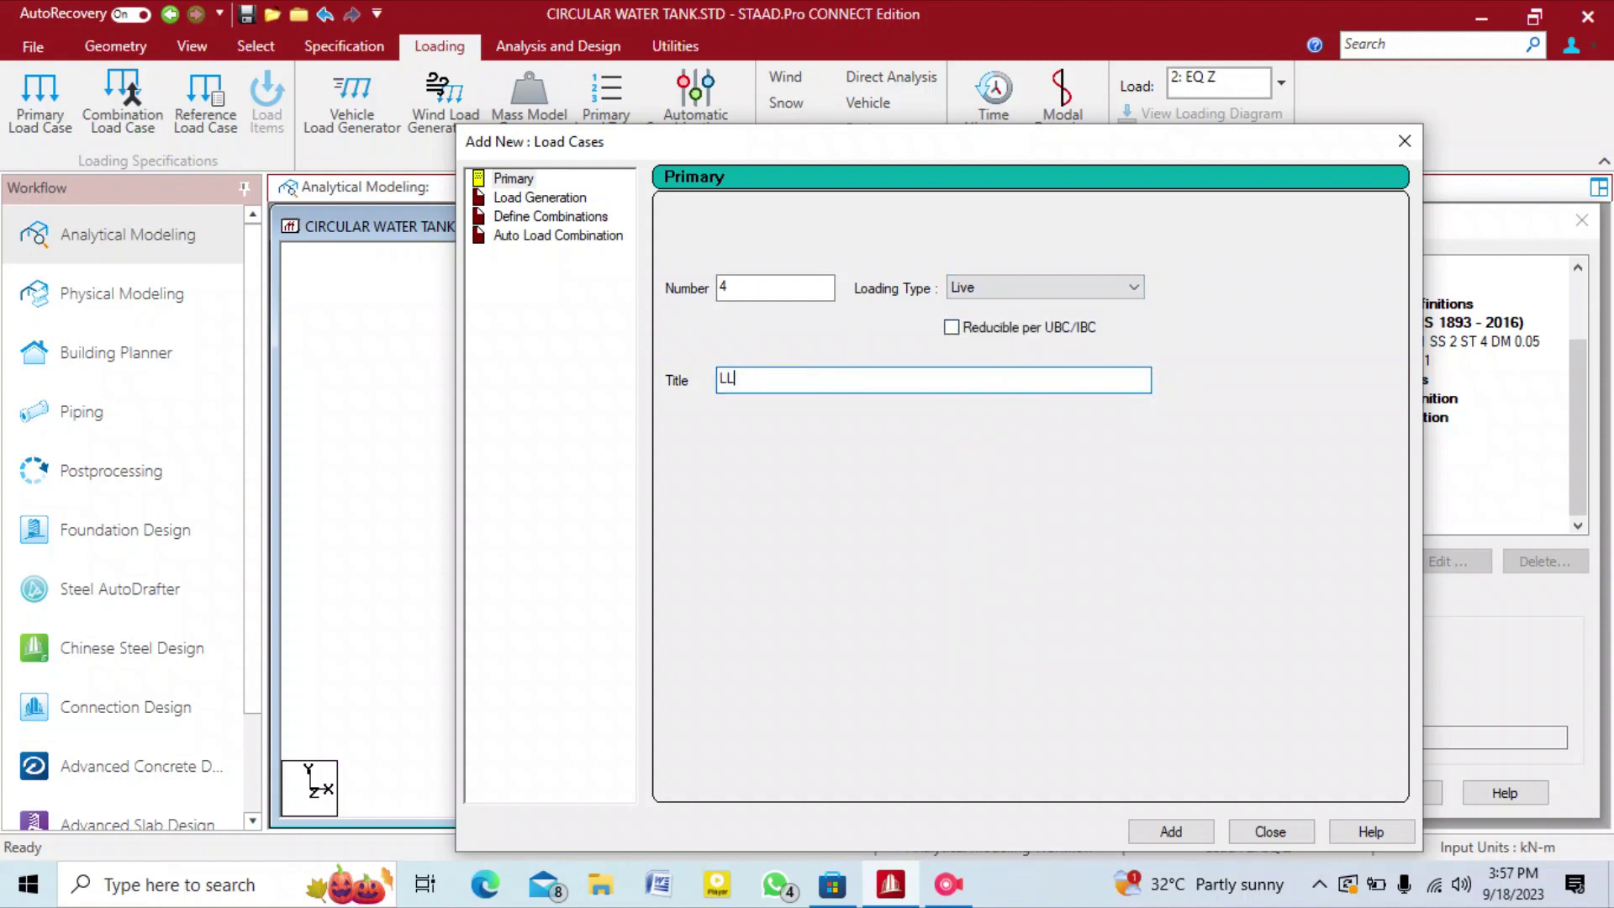
pyautogui.press('Return')
# Add primary load case 5 with loading type Wind and the title WL X.
pyautogui.hotkey('shift', 'Tab')
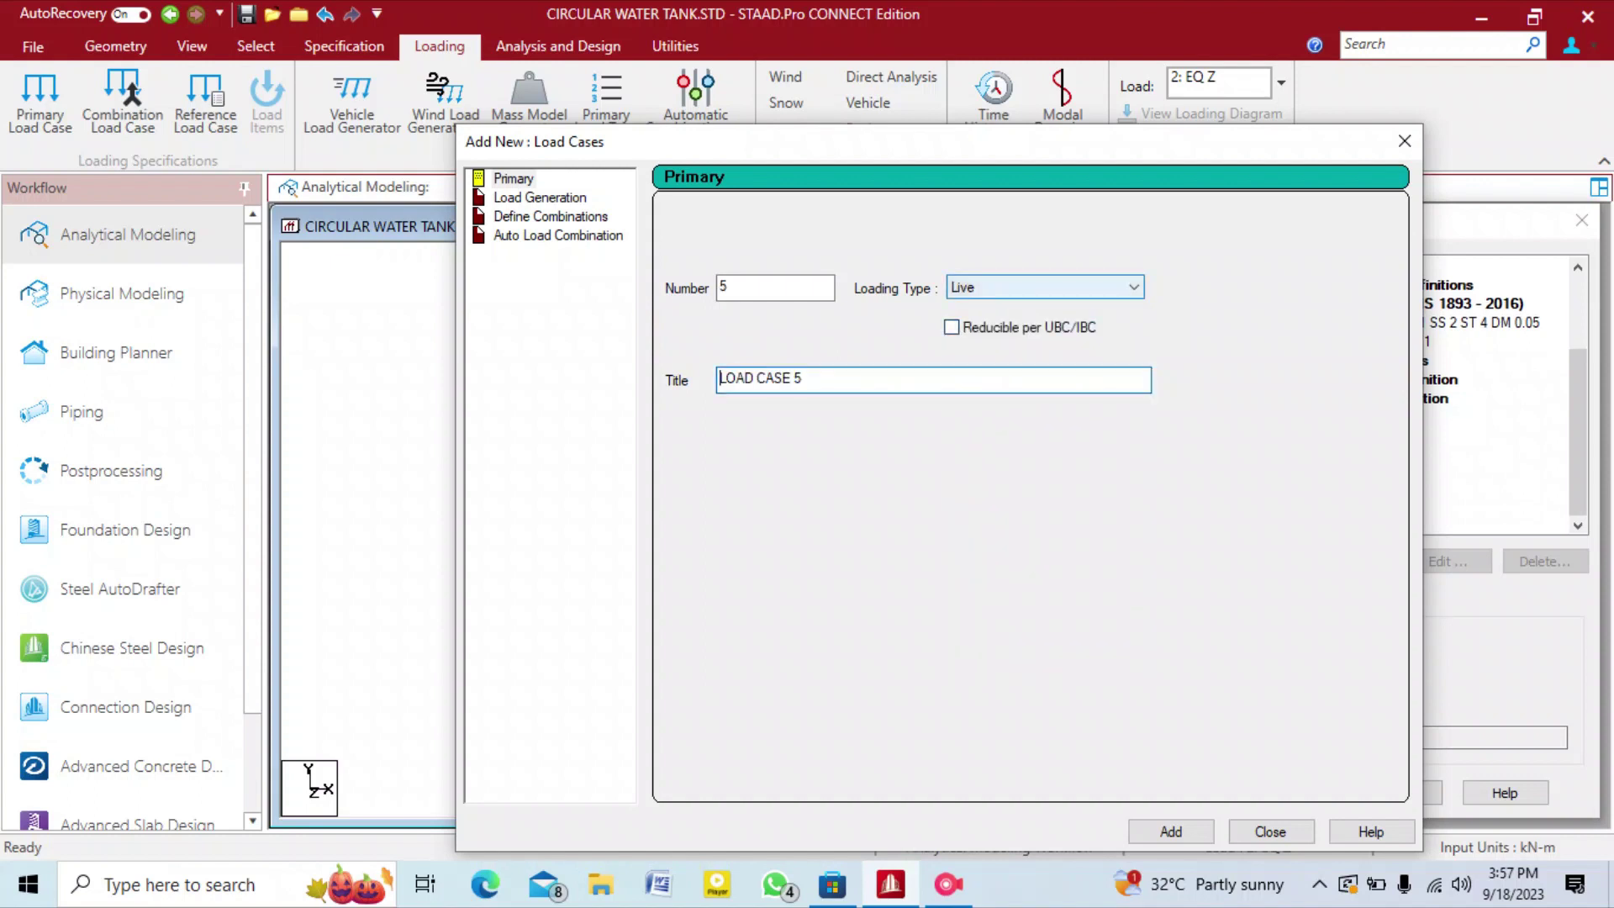
pyautogui.hotkey('alt', 'Down')
pyautogui.press('Down')
pyautogui.press('Down')
pyautogui.press('Return')
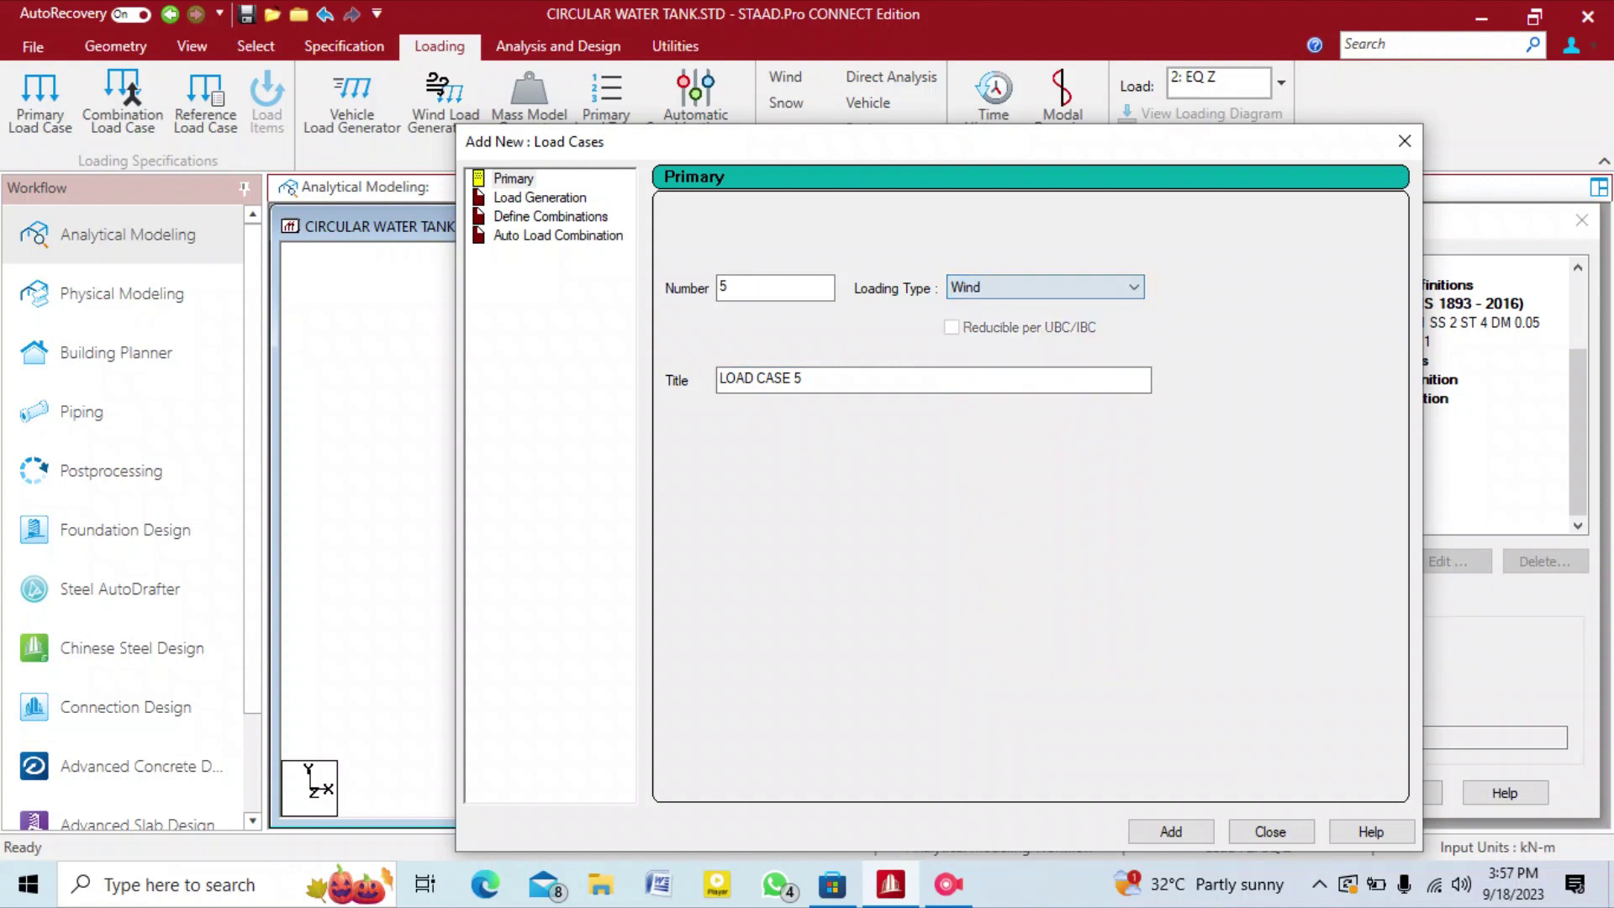
pyautogui.press('Tab')
pyautogui.write('WL')
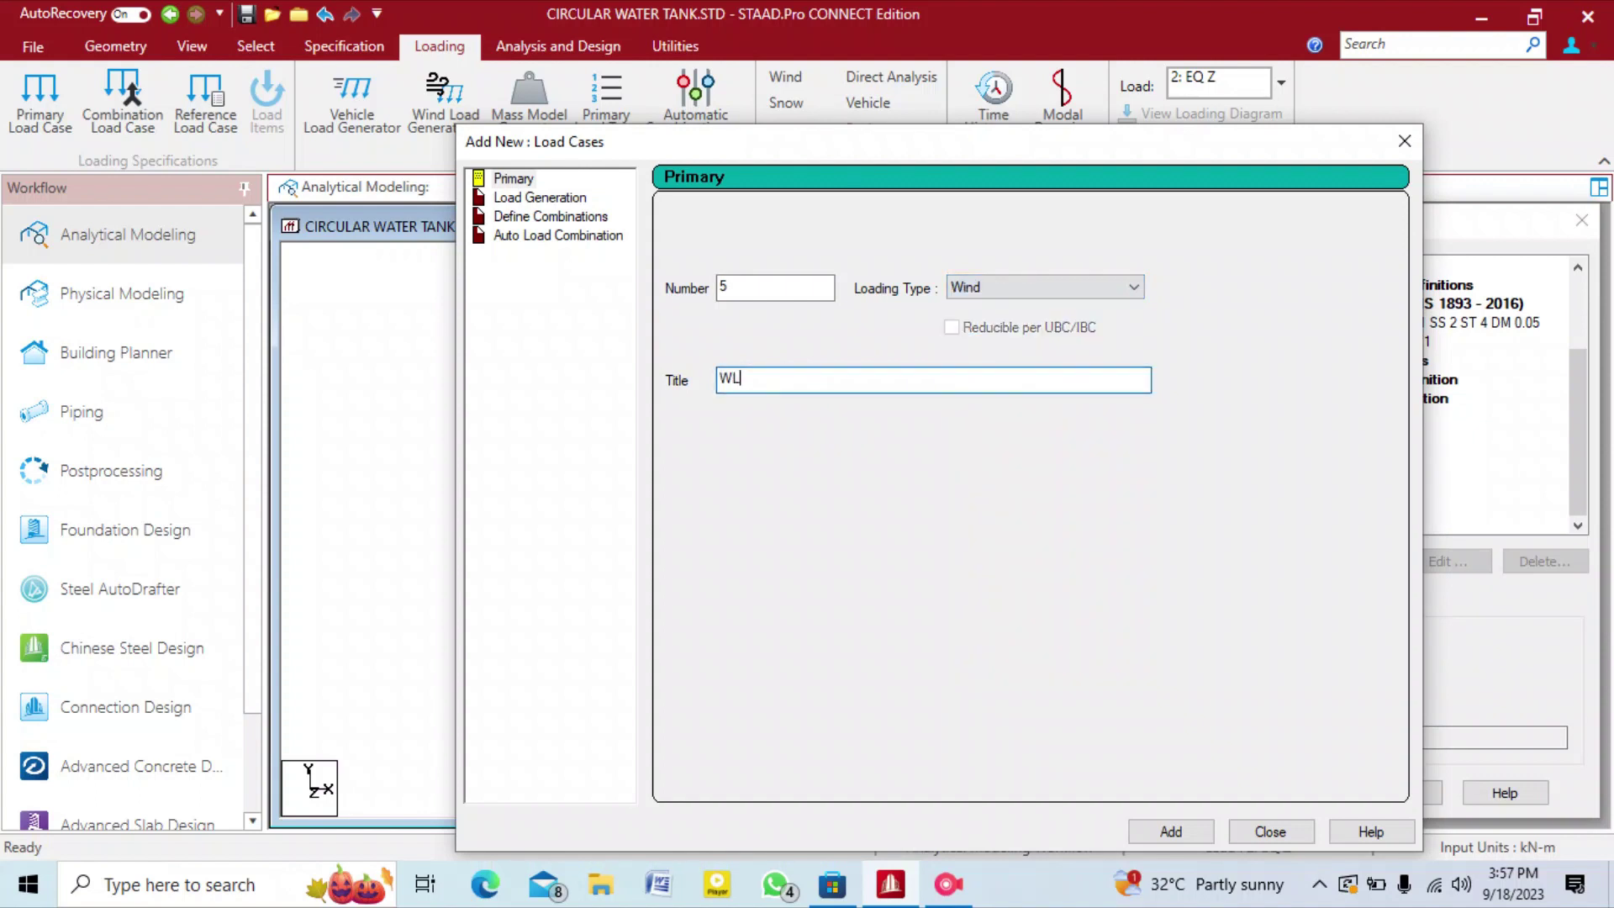
pyautogui.write(' X')
pyautogui.press('Return')
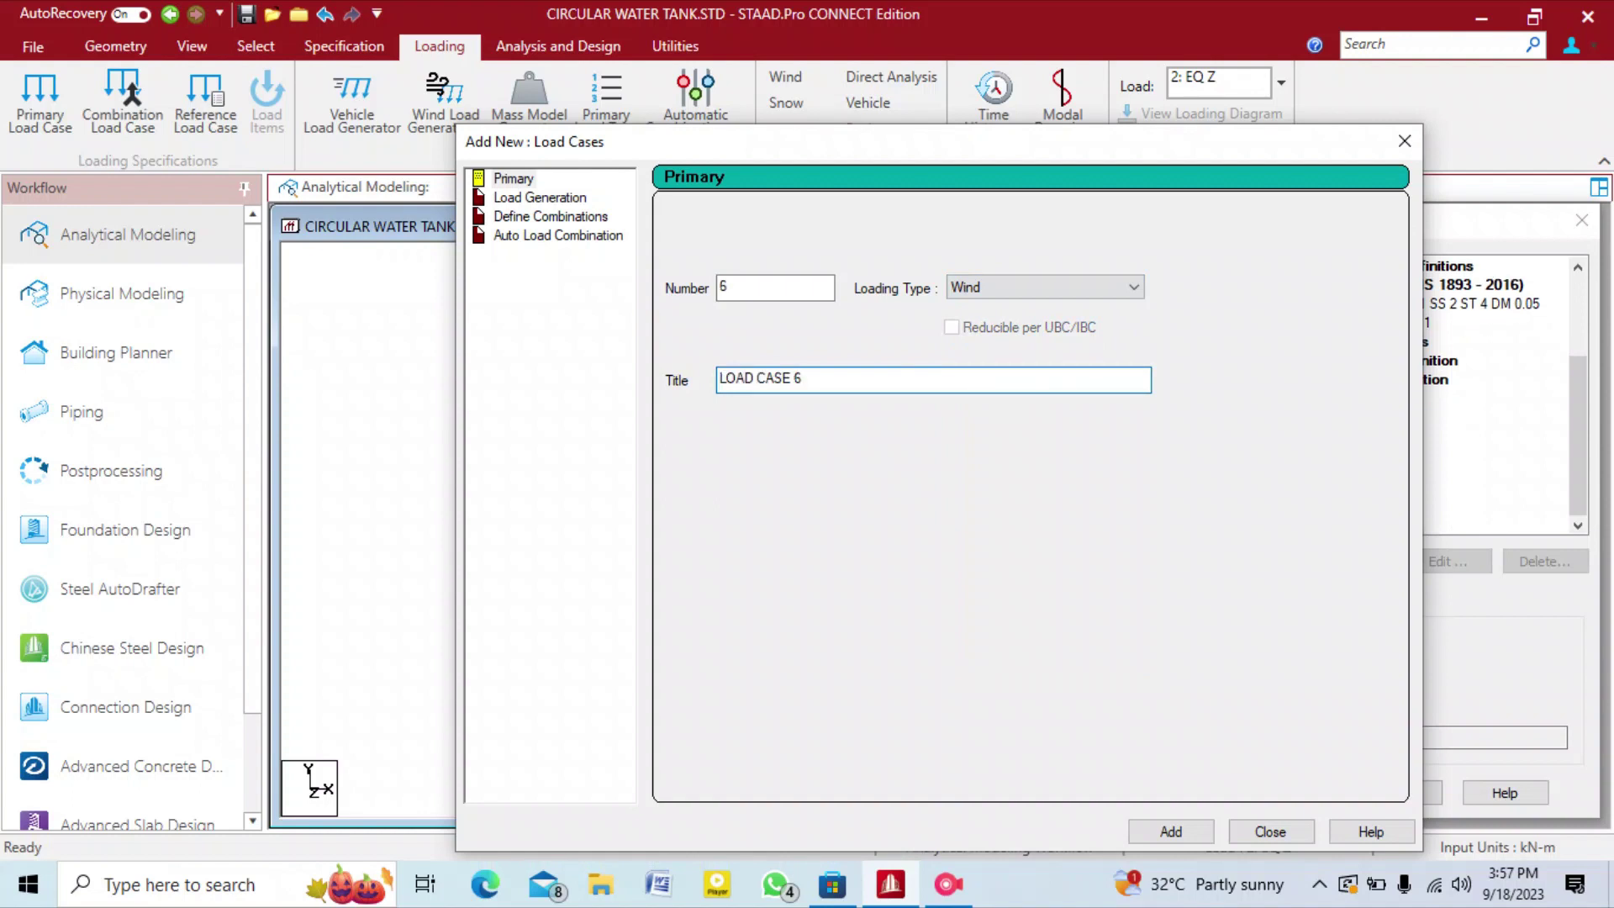
# Add primary load case 6 with loading type Wind and the title WL Z, and finish adding load cases.
pyautogui.hotkey('shift', 'Home')
pyautogui.write('WLZ')
pyautogui.press('BackSpace')
pyautogui.write('Z')
pyautogui.press('Return')
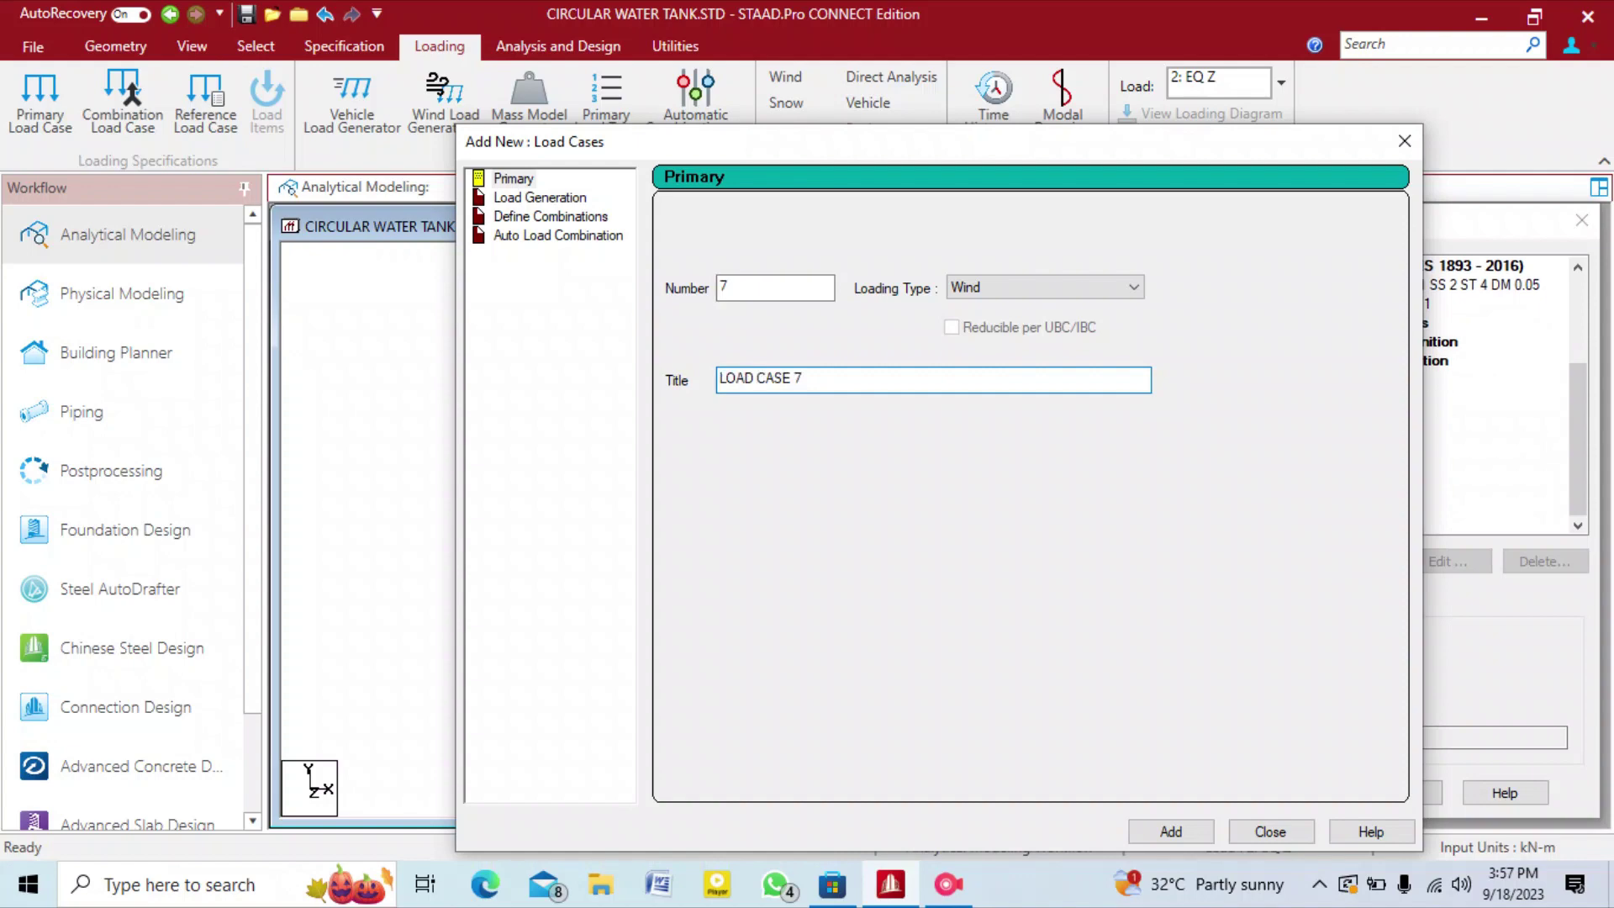
pyautogui.click(1271, 831)
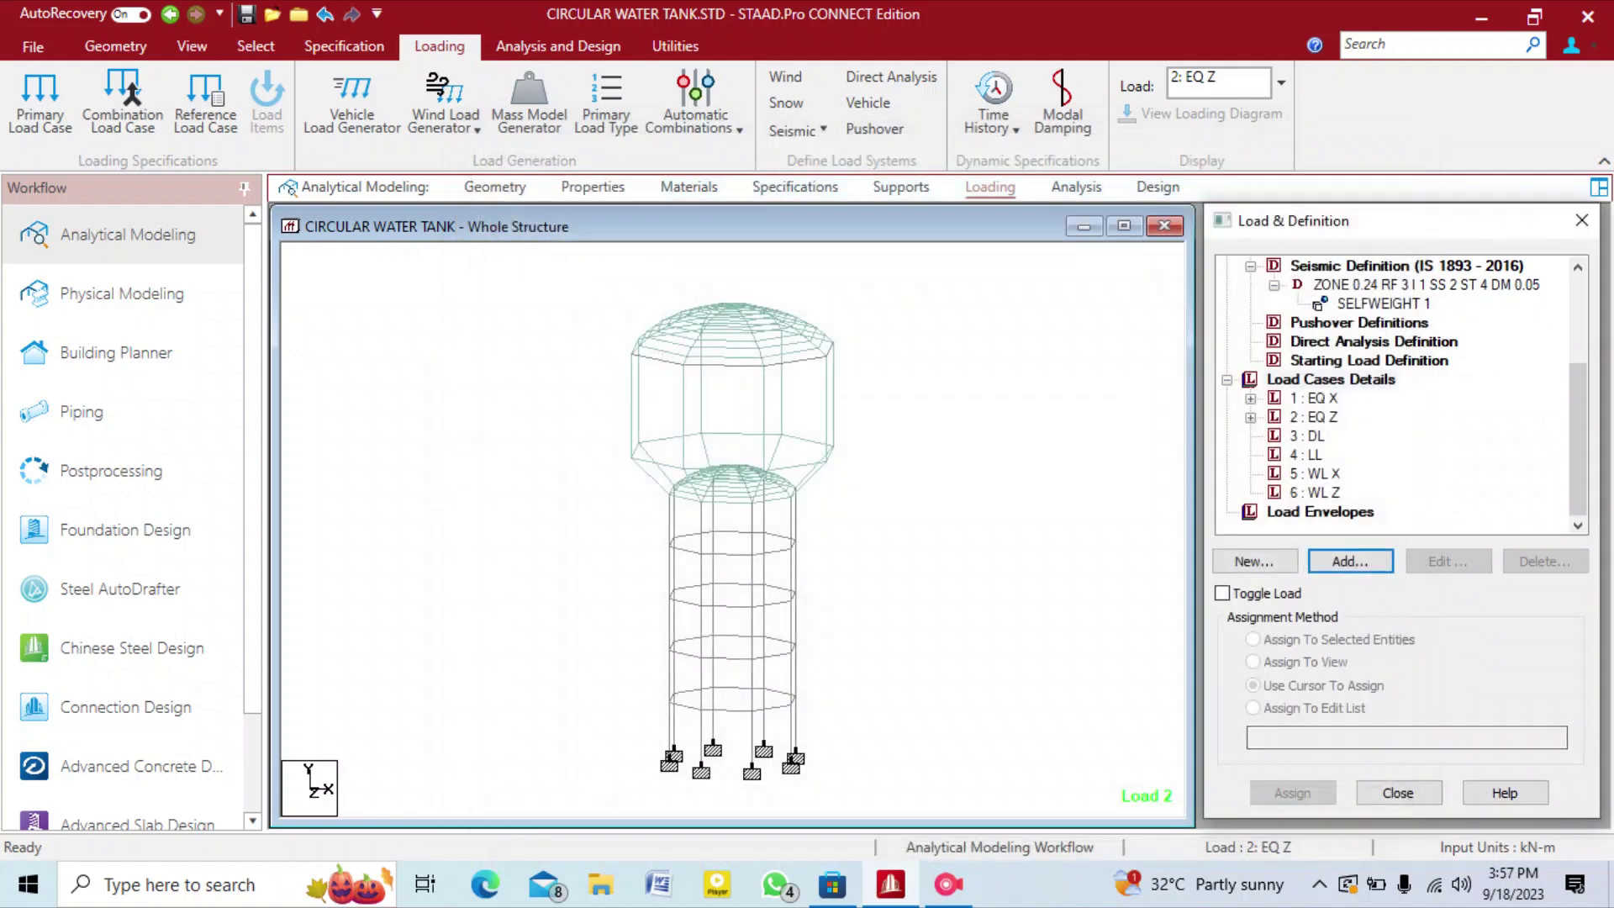
# Add a selfweight load in the Y direction with factor -1 to load case DL.
pyautogui.click(1307, 436)
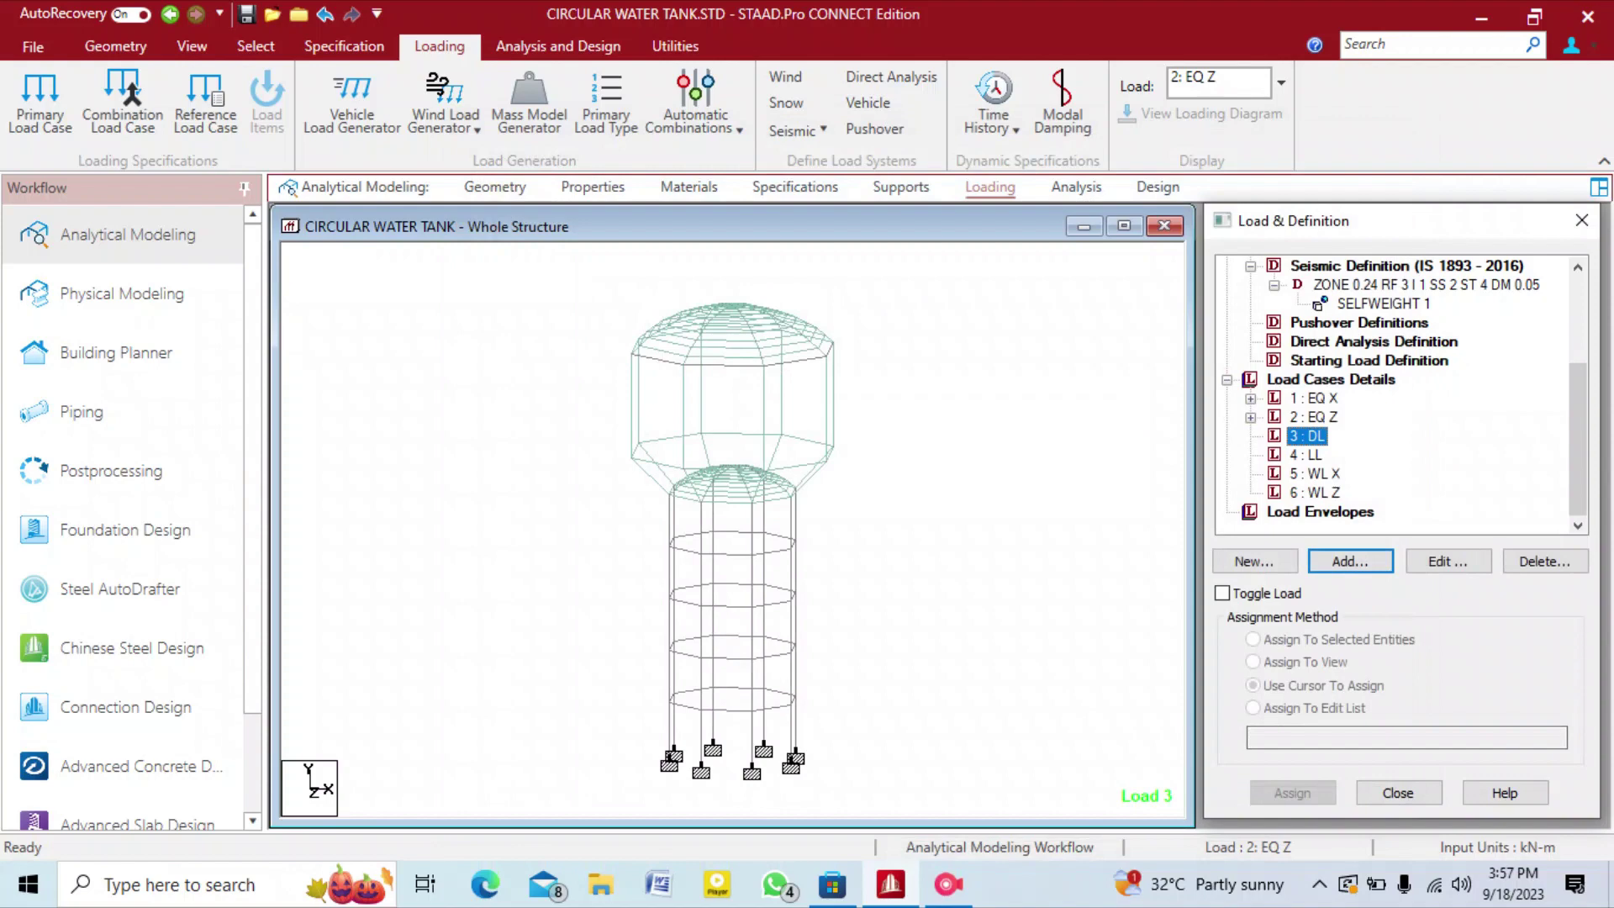
pyautogui.click(1350, 562)
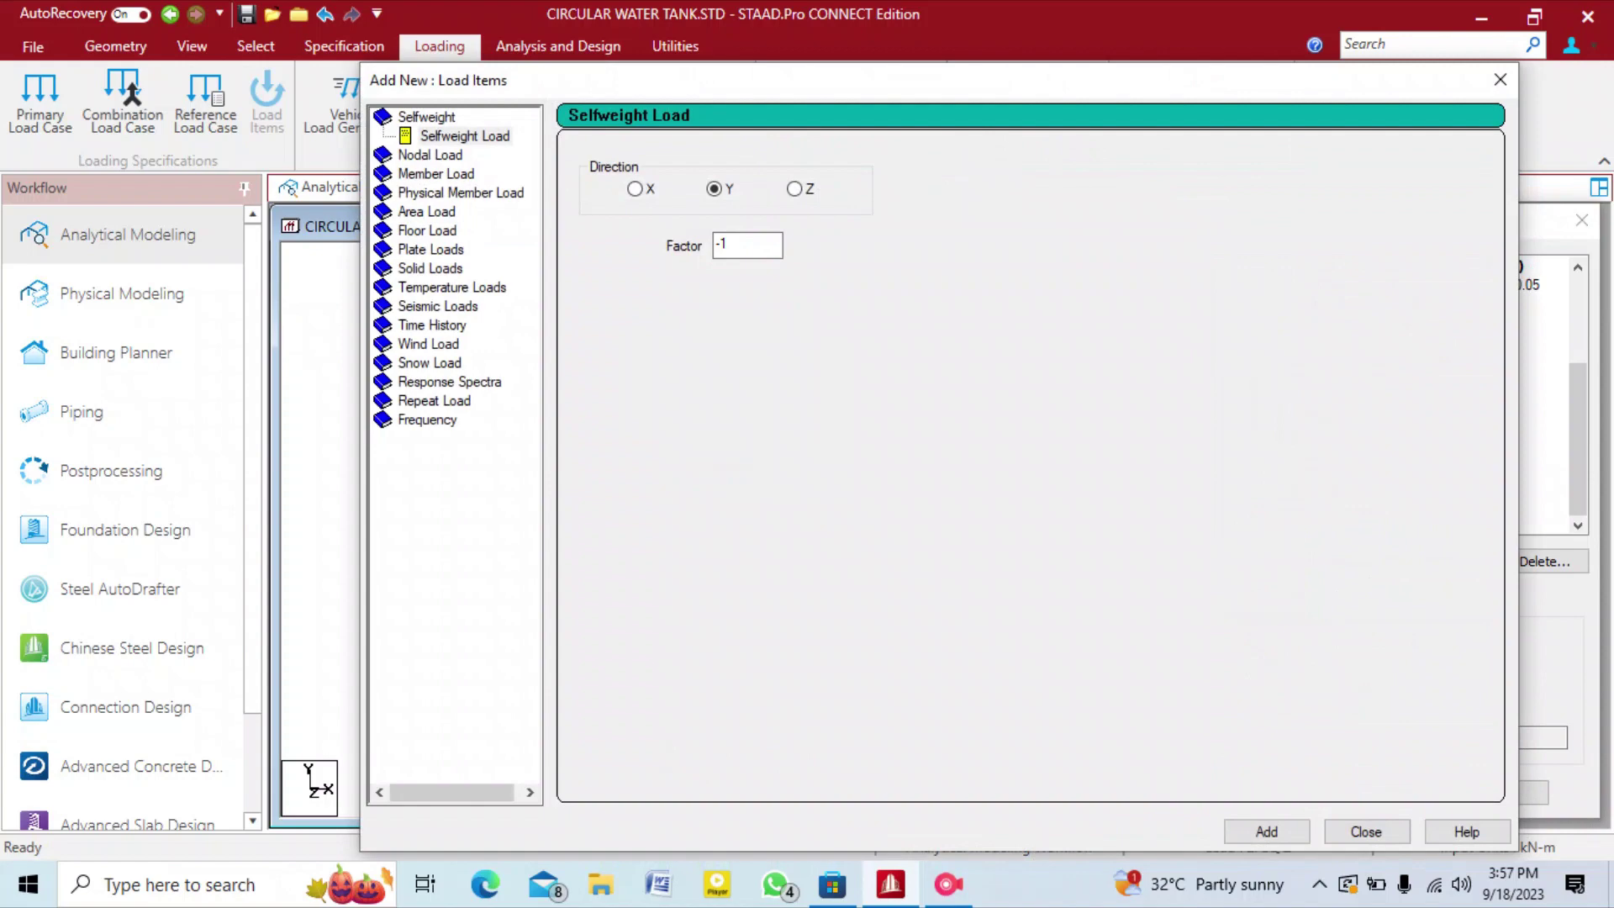
pyautogui.moveTo(1253, 86); pyautogui.dragTo(853, 83)
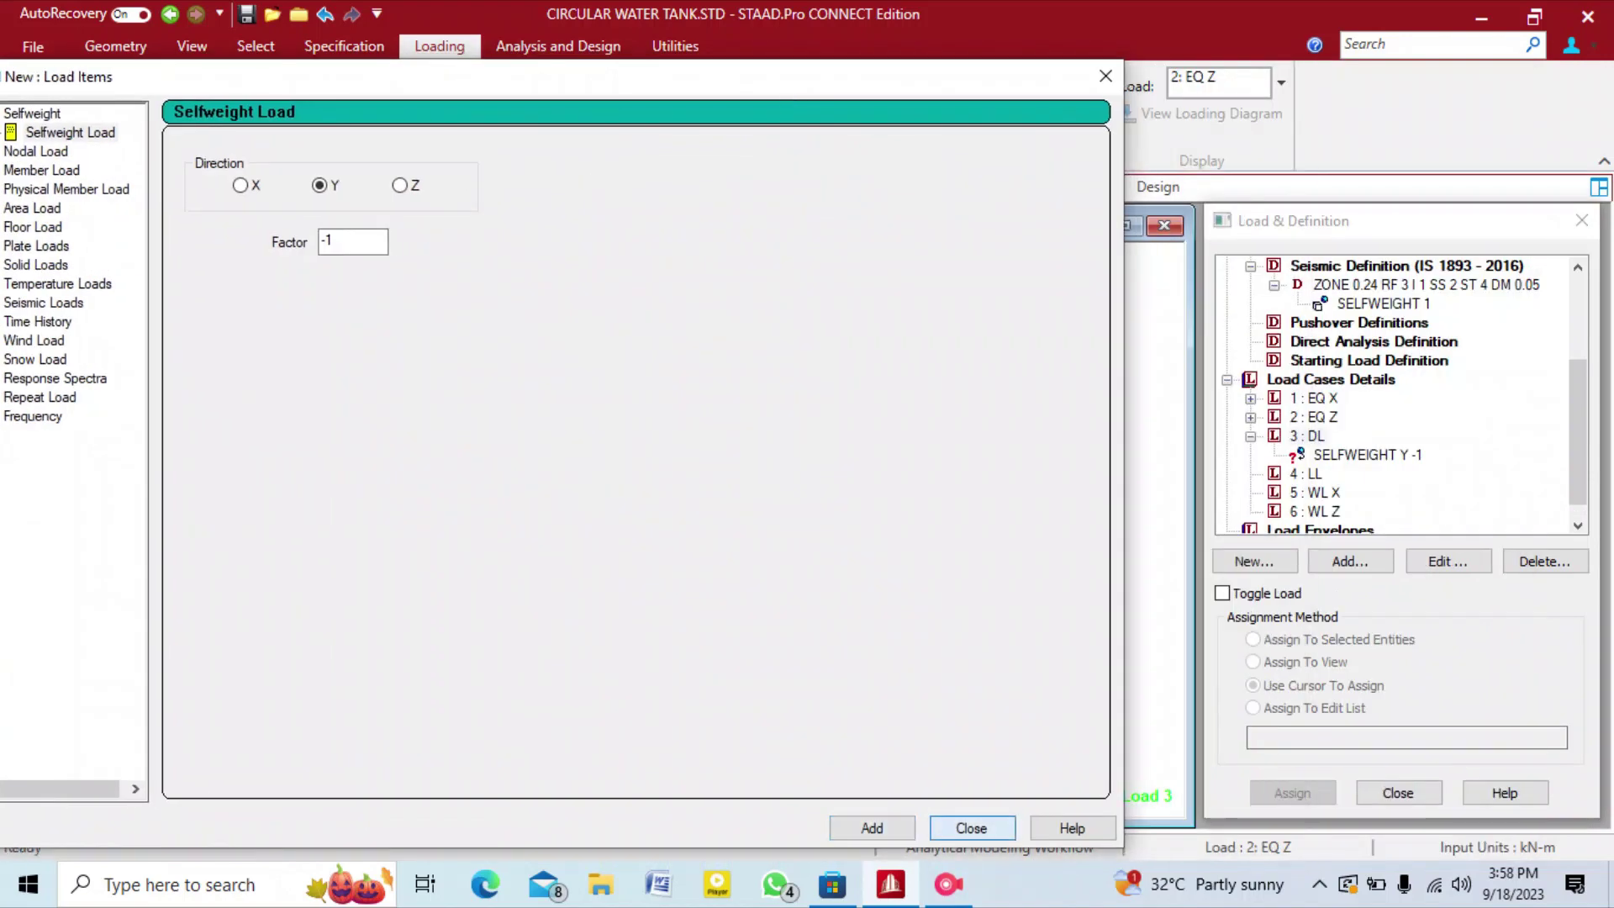
pyautogui.click(971, 828)
# Assign the SELFWEIGHT Y -1 load of case DL to the whole structure using Assign To View.
pyautogui.click(1368, 455)
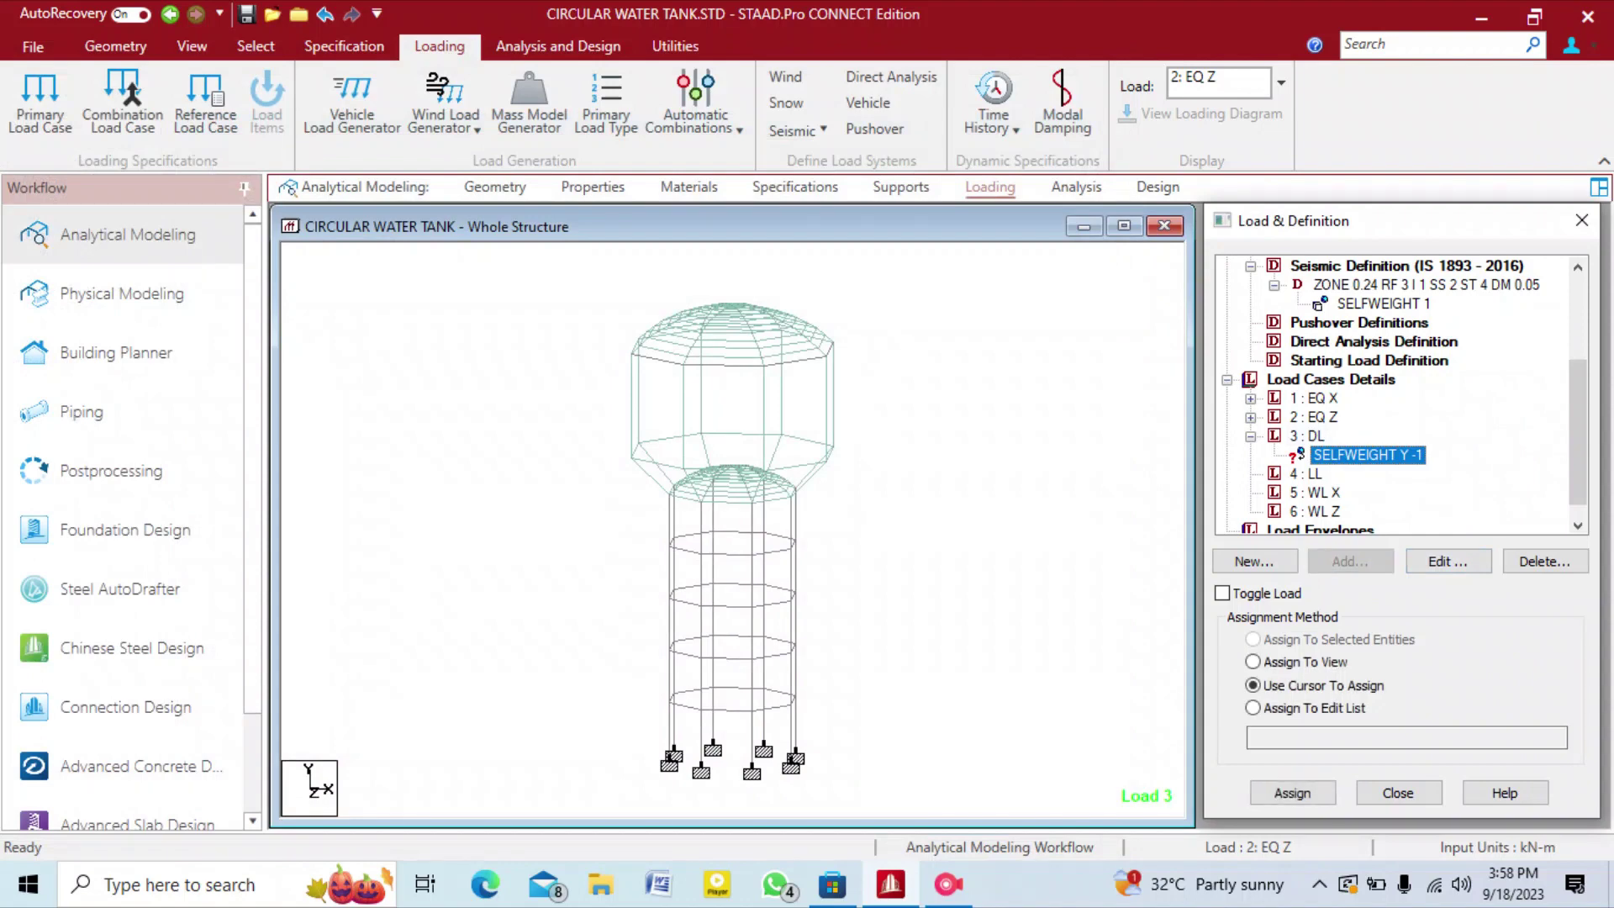
pyautogui.click(1253, 662)
pyautogui.click(1292, 793)
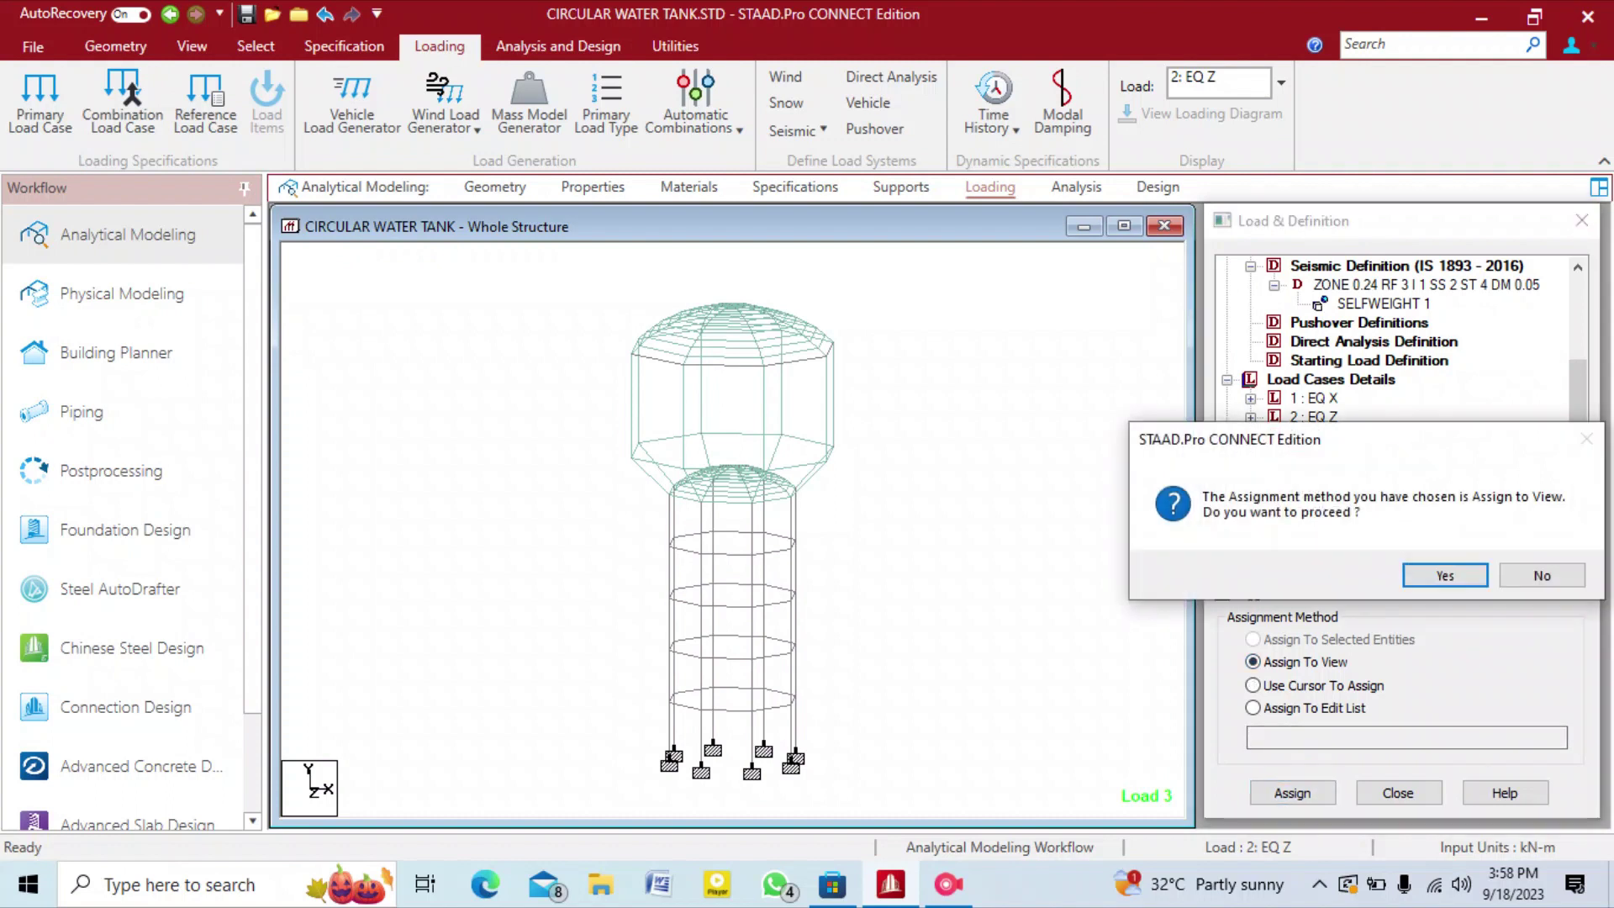
pyautogui.click(1445, 575)
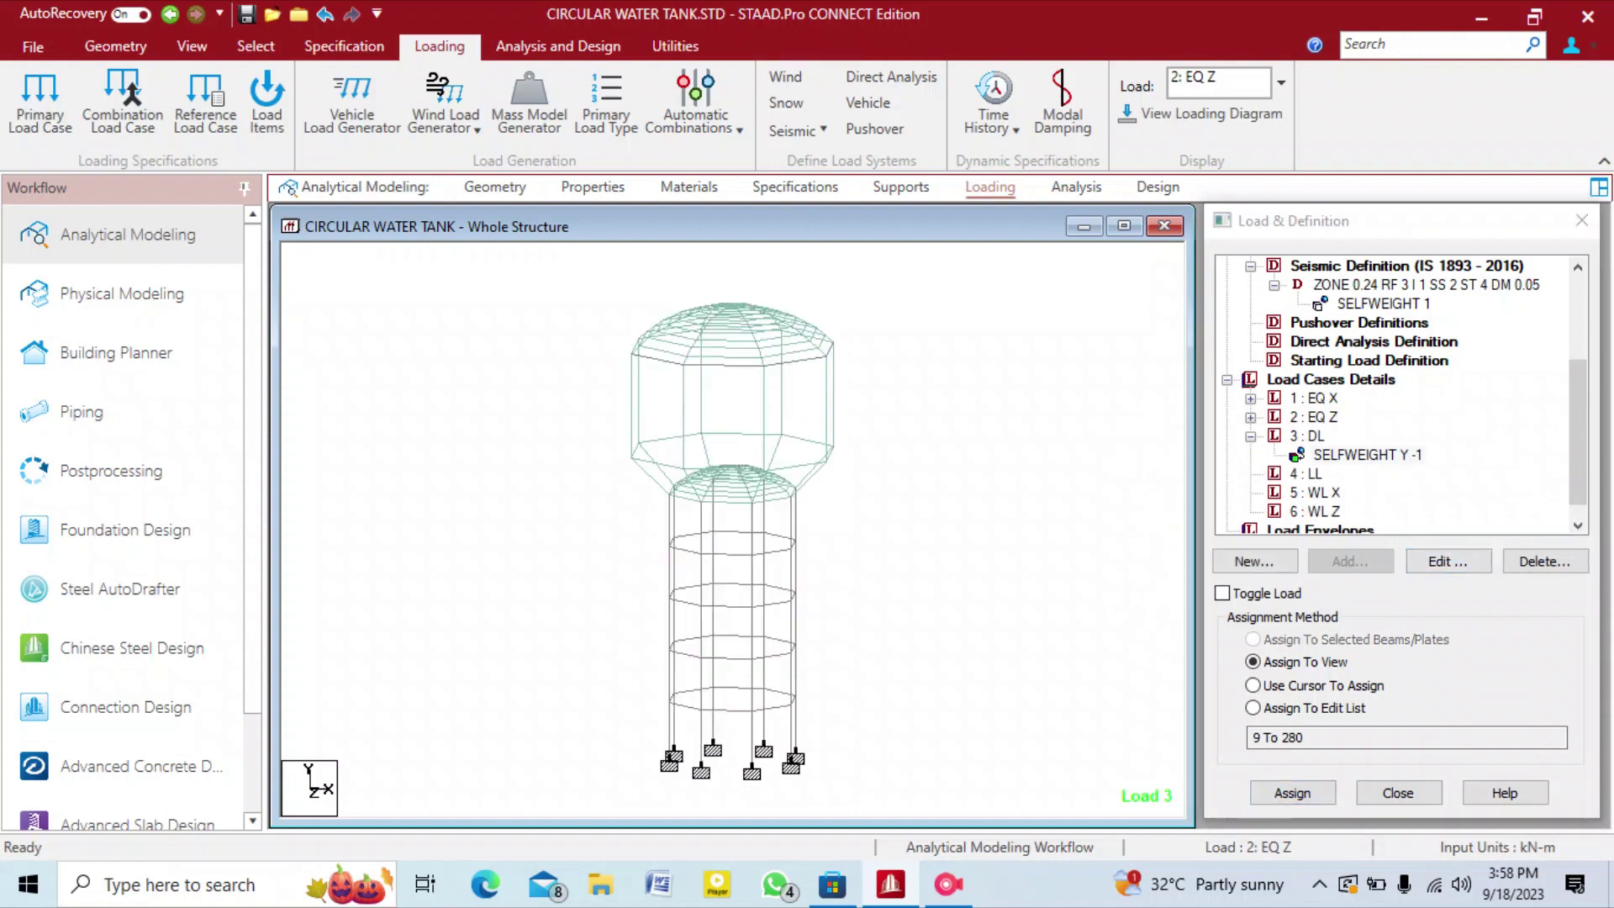
# Start a hydrostatic plate load for load case LL and begin picking its plates in the model.
pyautogui.click(1307, 475)
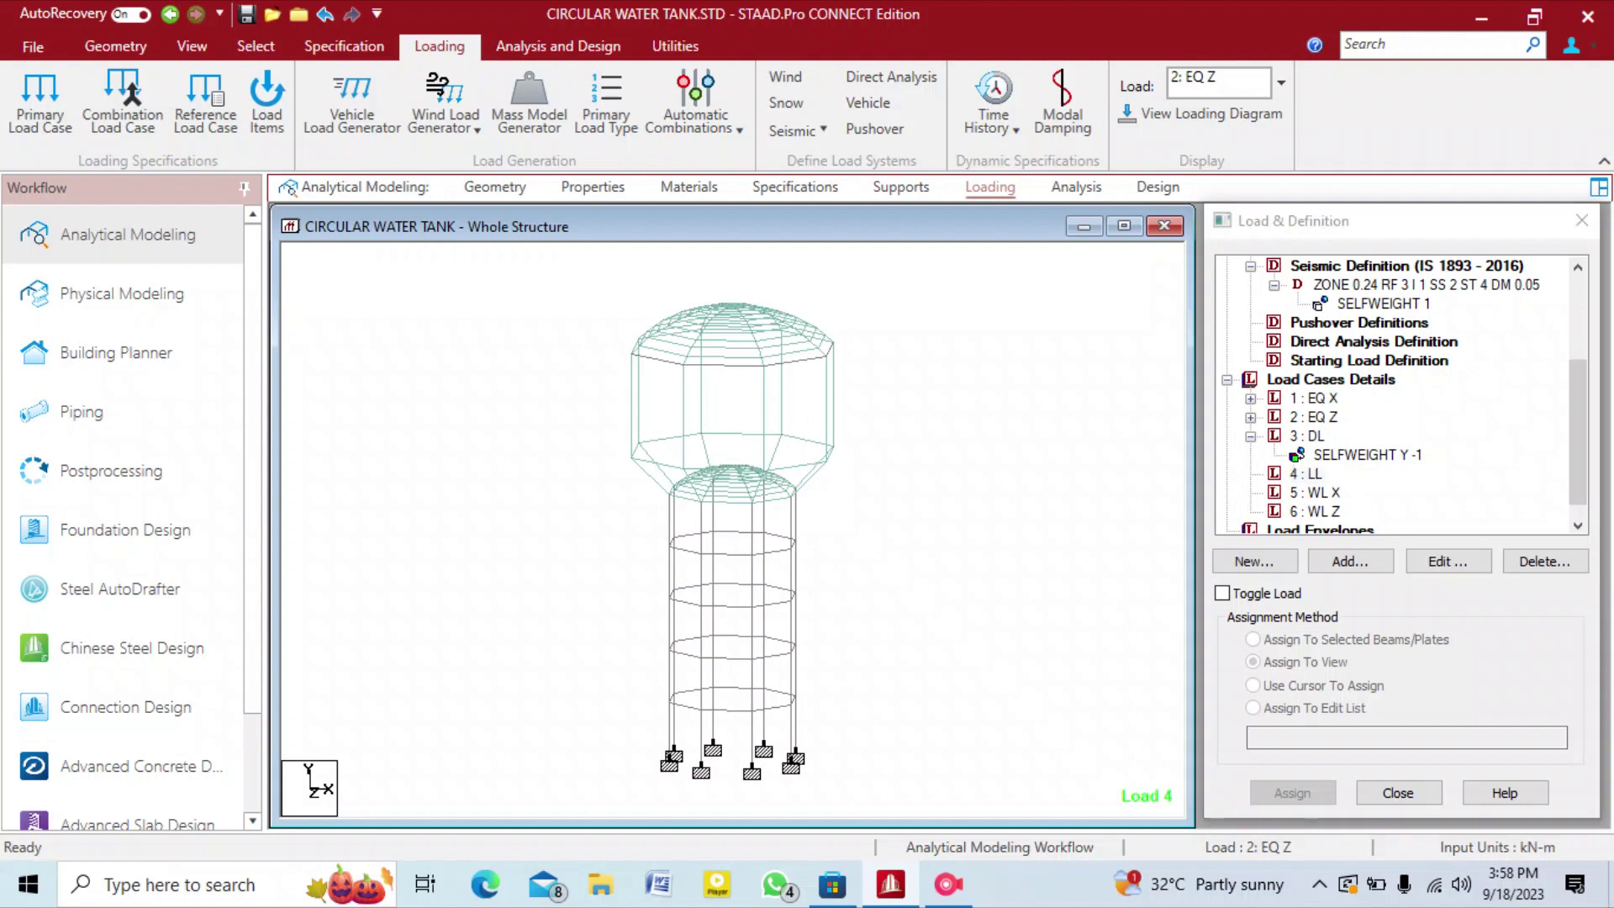
pyautogui.click(1306, 474)
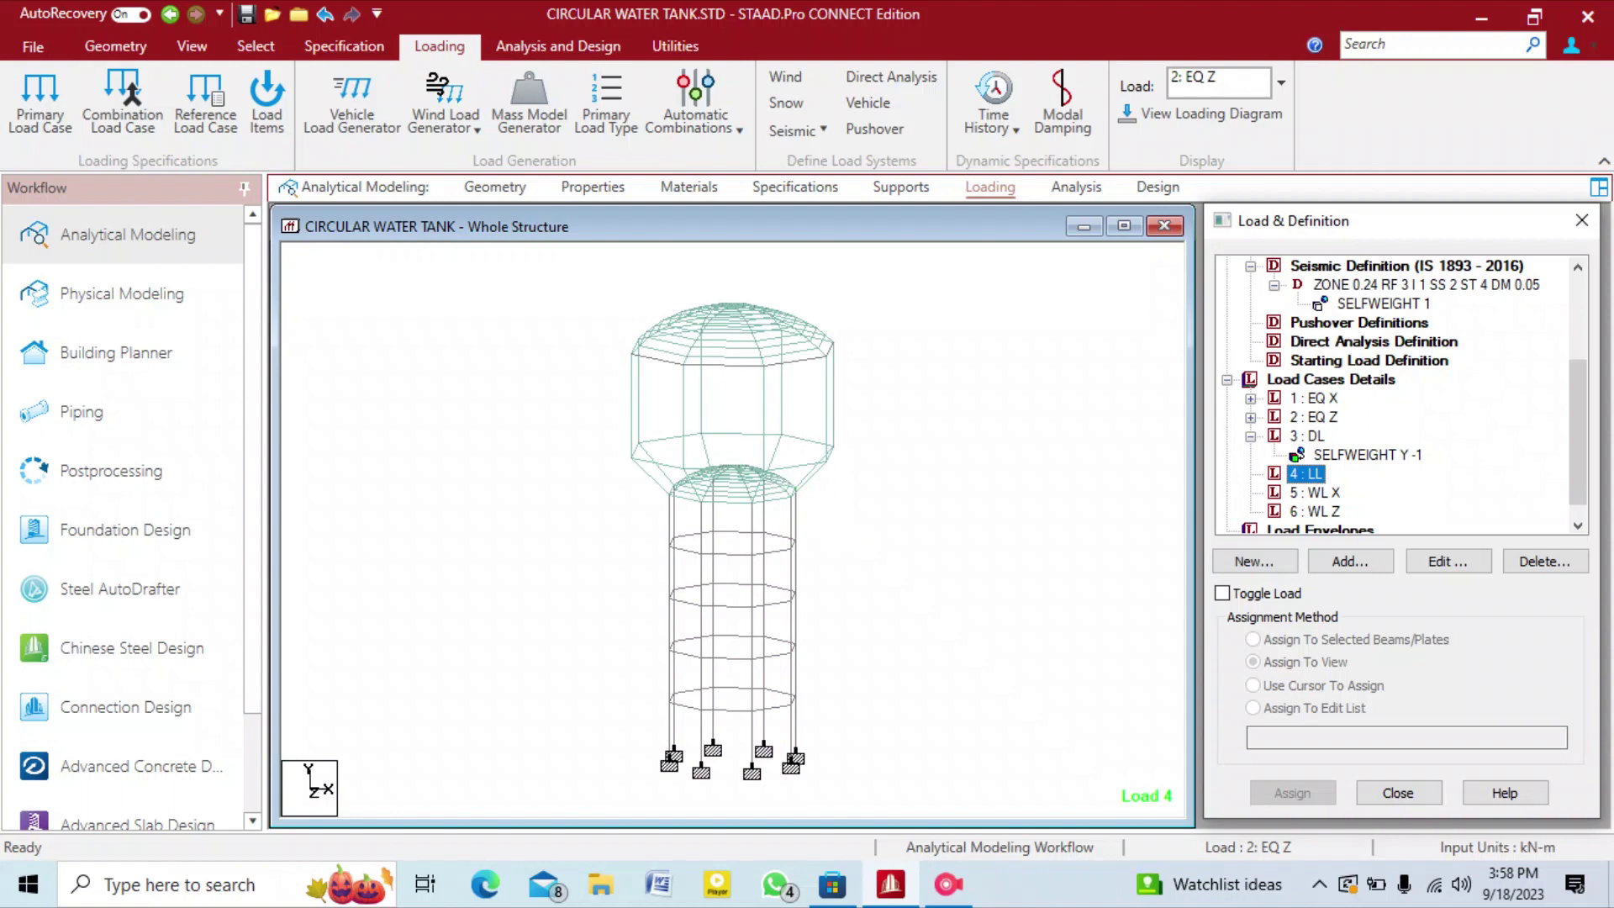
pyautogui.click(1351, 562)
pyautogui.click(1306, 474)
pyautogui.click(1350, 560)
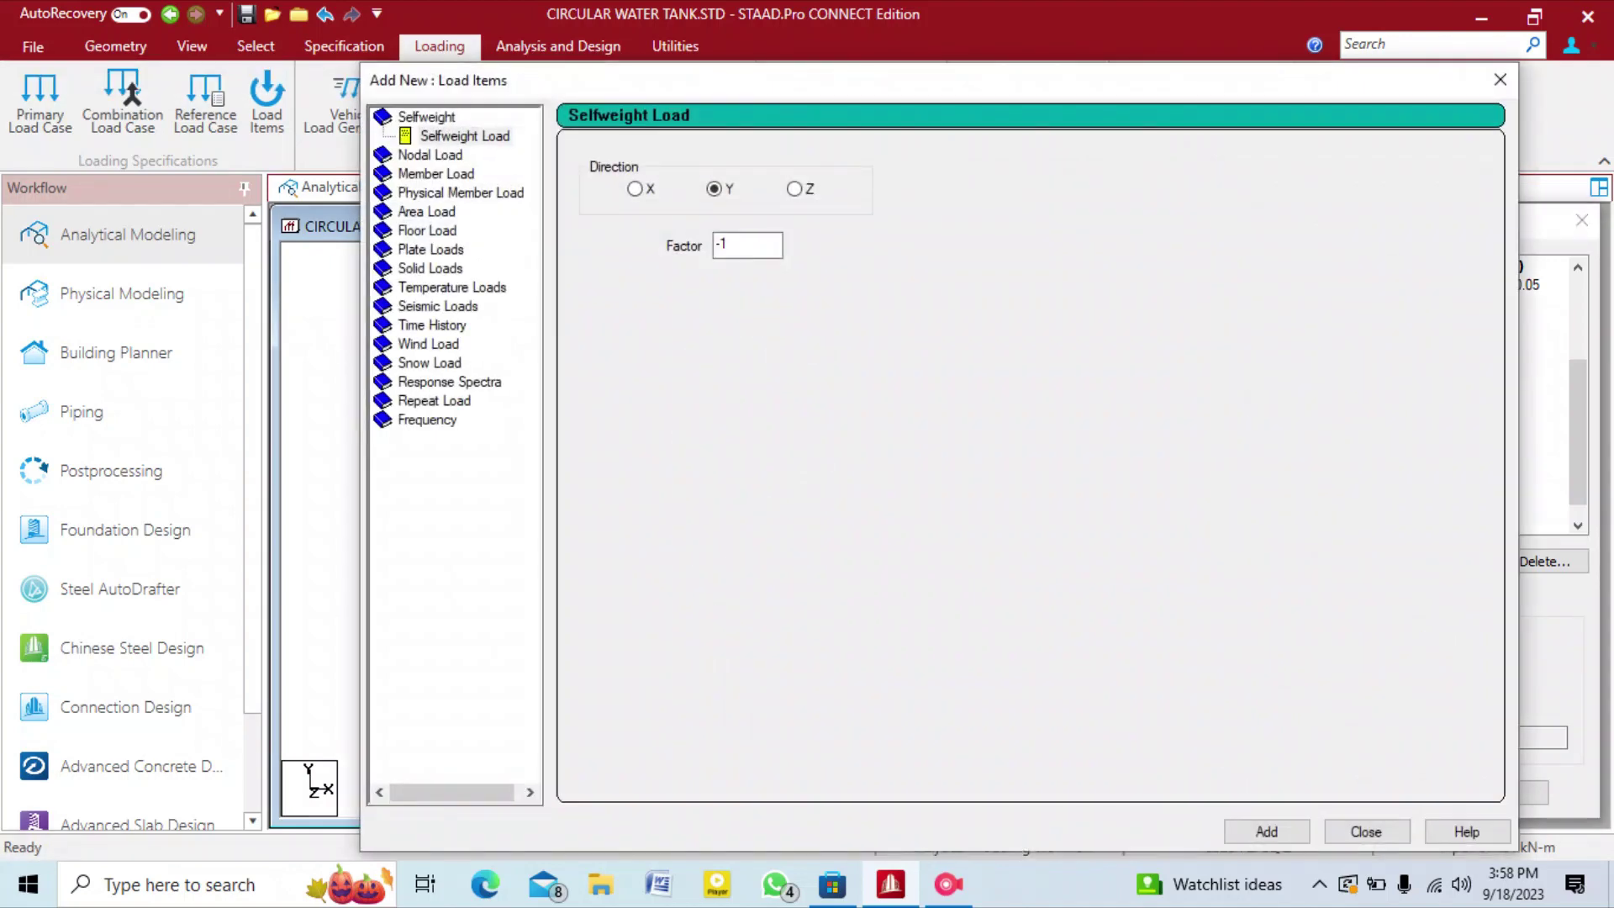
pyautogui.click(427, 231)
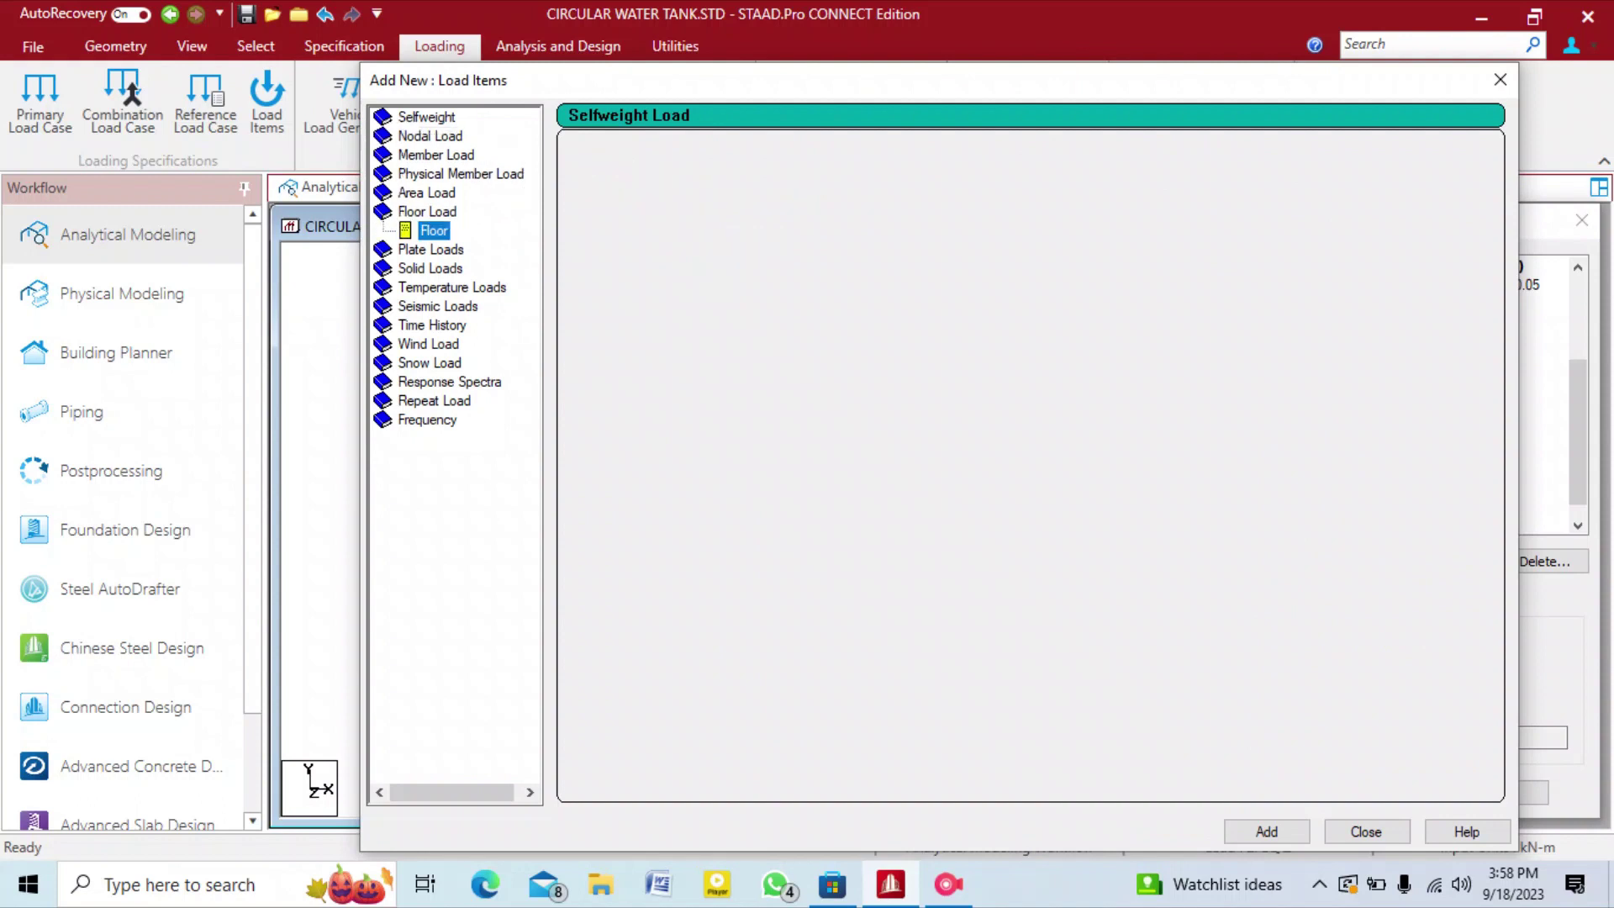
pyautogui.click(428, 193)
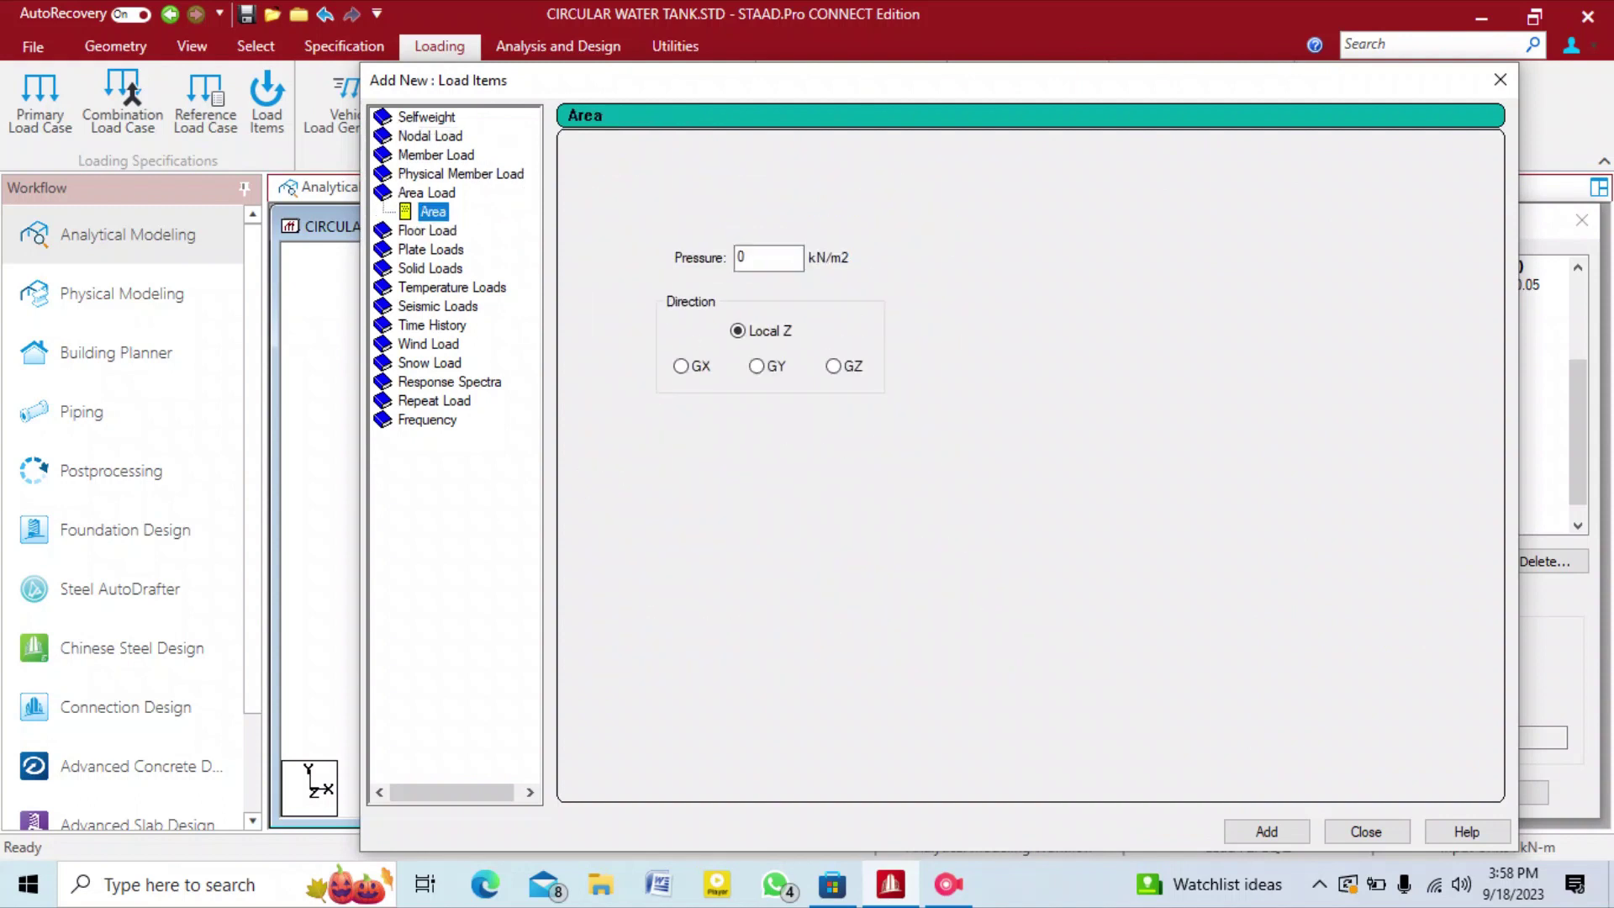
pyautogui.click(430, 249)
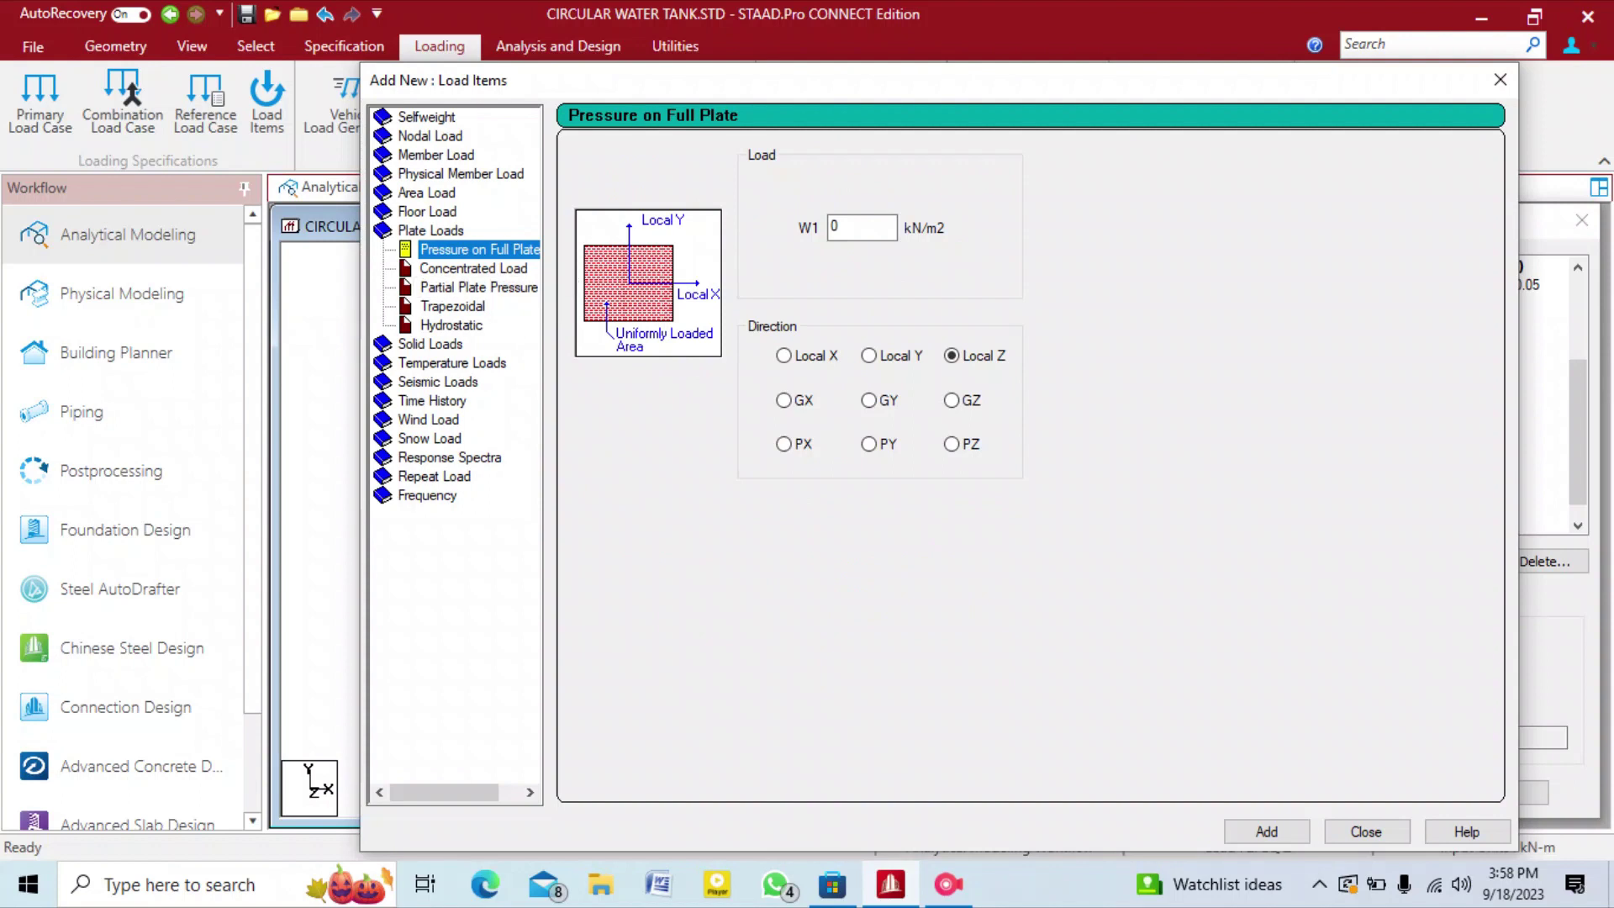
pyautogui.click(451, 325)
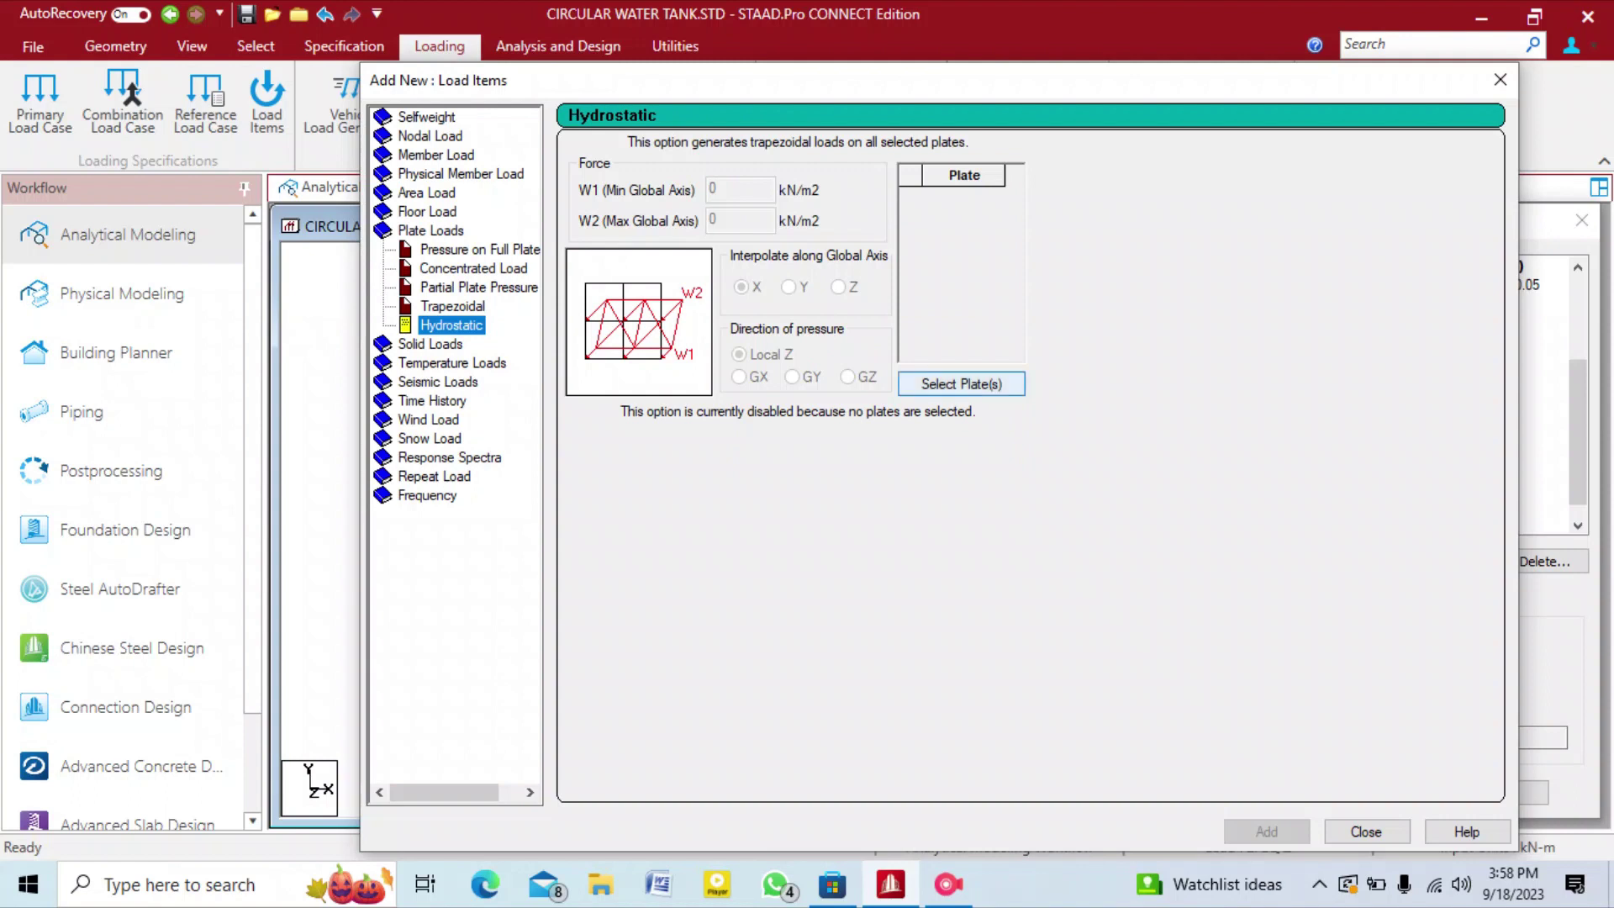
pyautogui.click(961, 384)
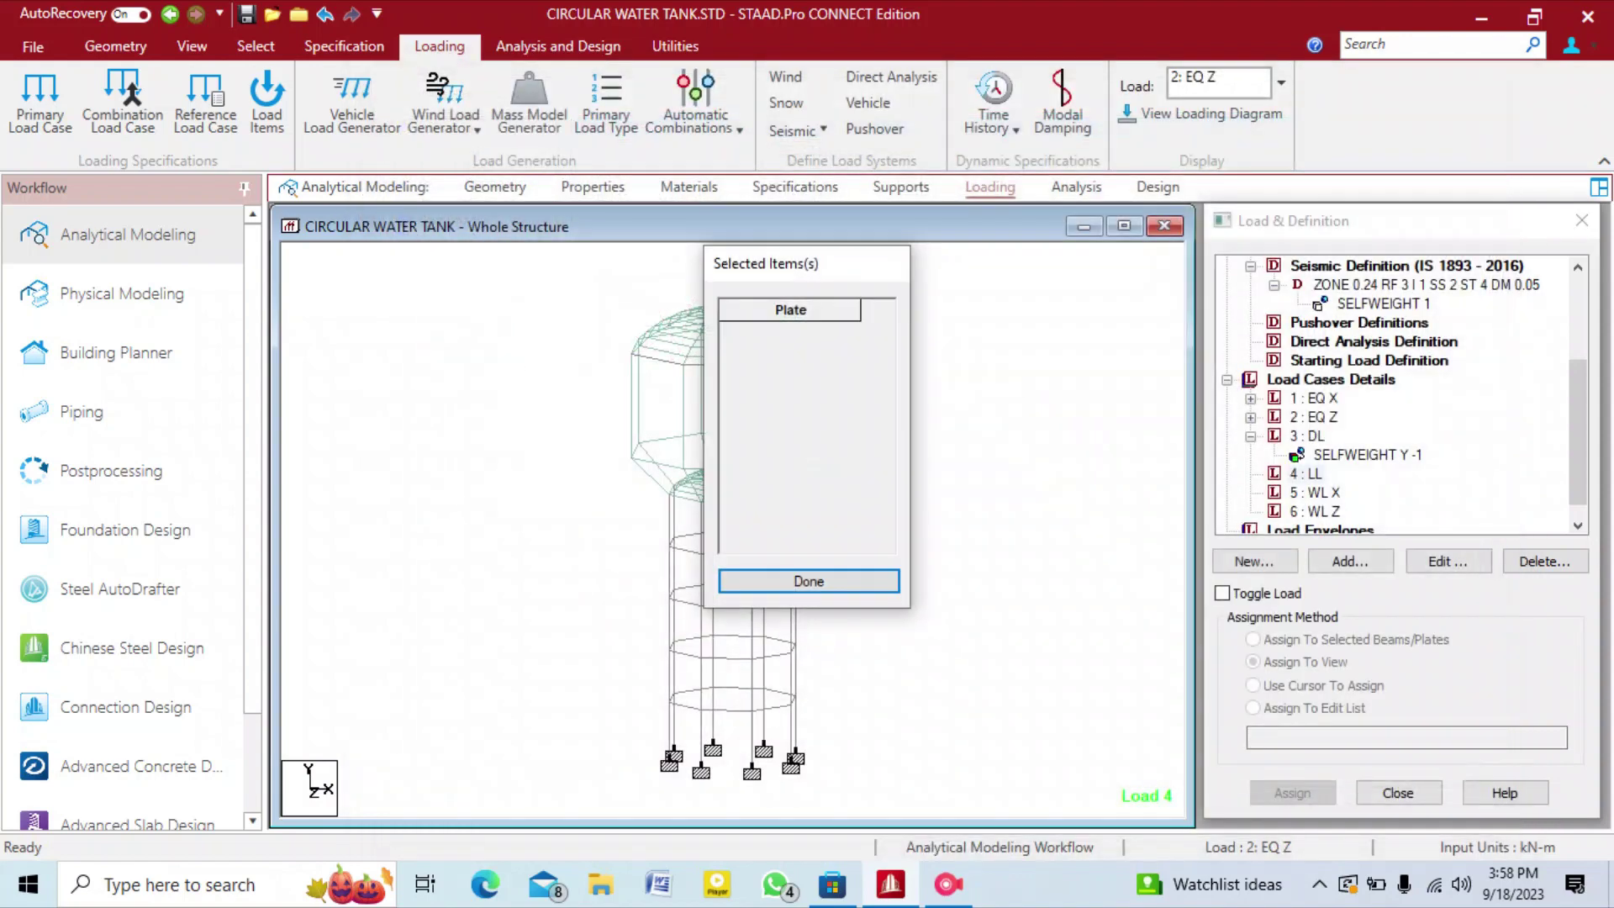
# Select only the vertical wall plates of the cylindrical tank, 177 to 184, for the hydrostatic load.
pyautogui.moveTo(774, 264); pyautogui.dragTo(1214, 248)
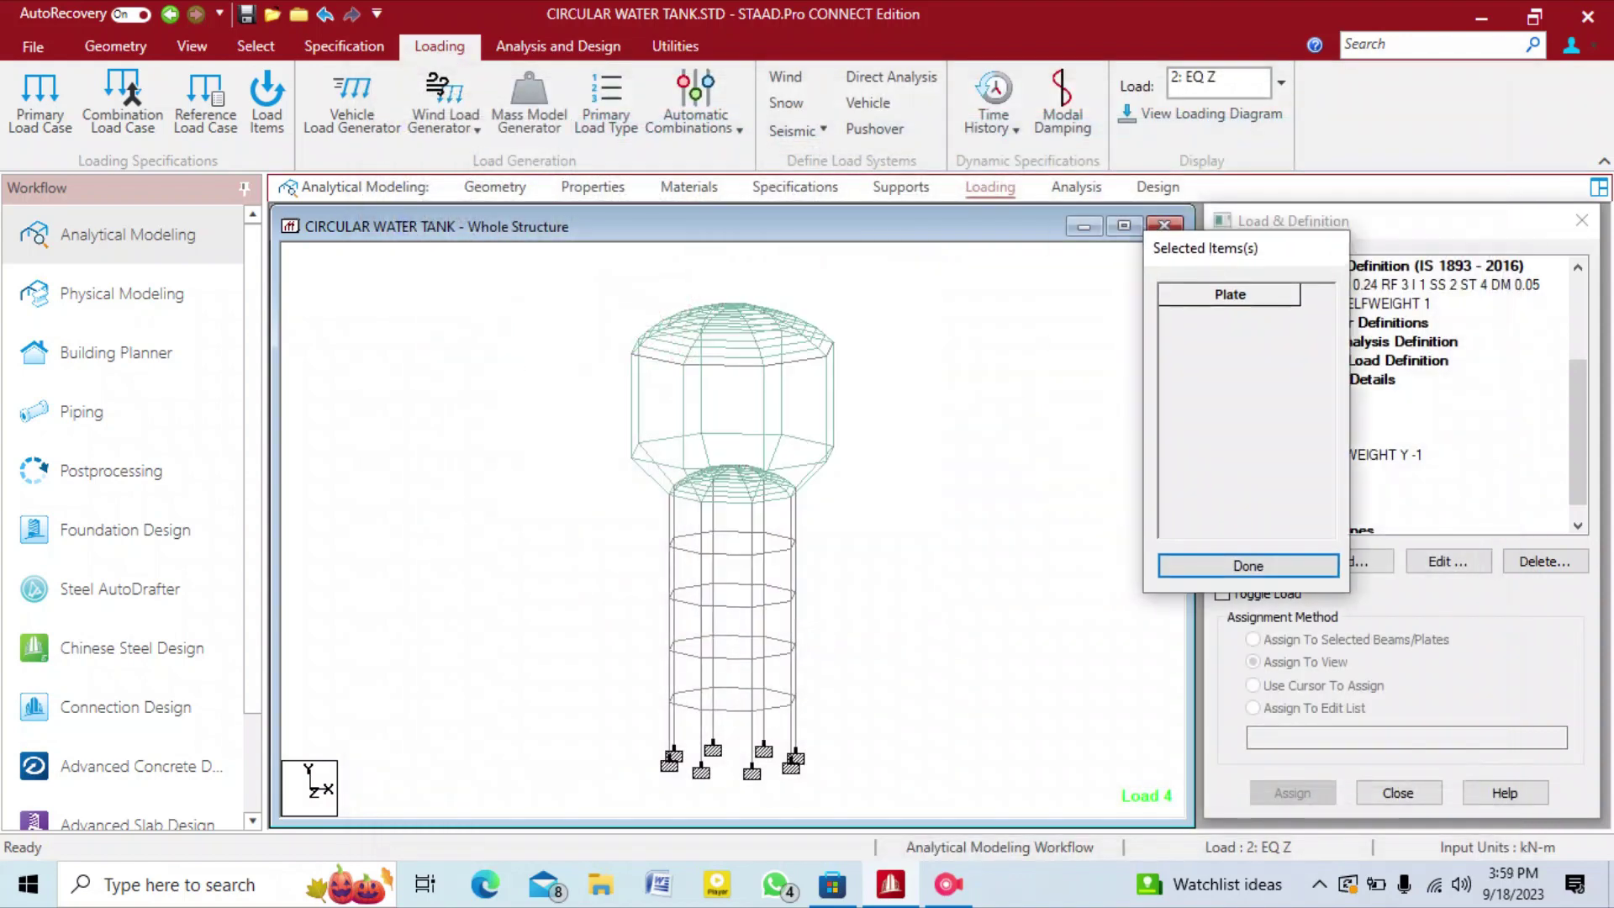
pyautogui.click(256, 46)
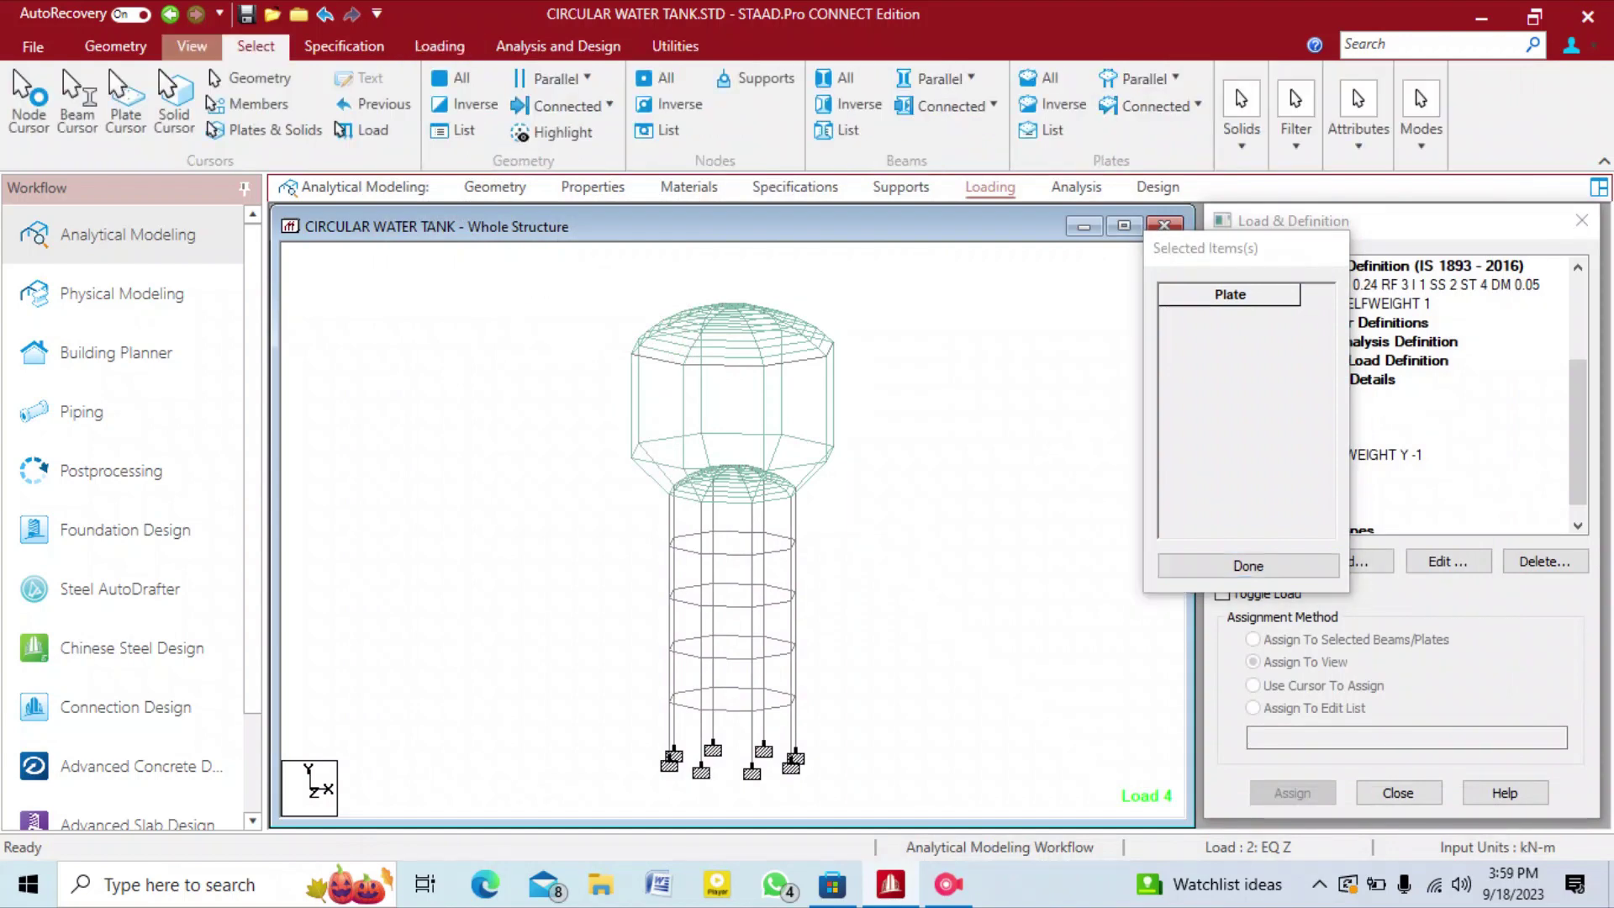
pyautogui.click(125, 105)
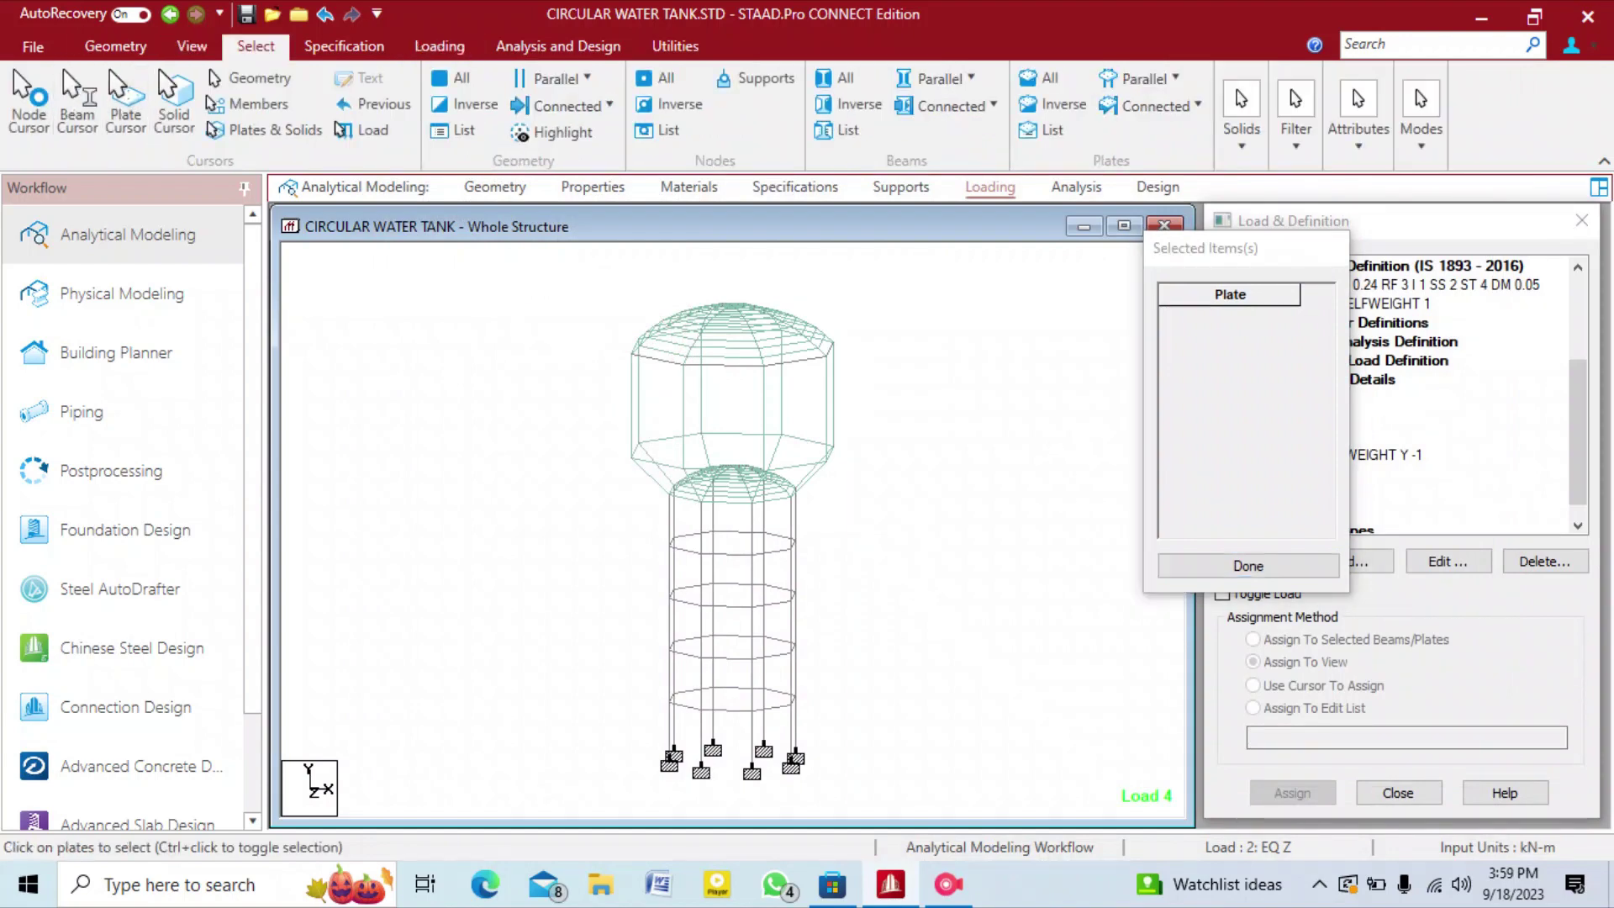
pyautogui.click(192, 46)
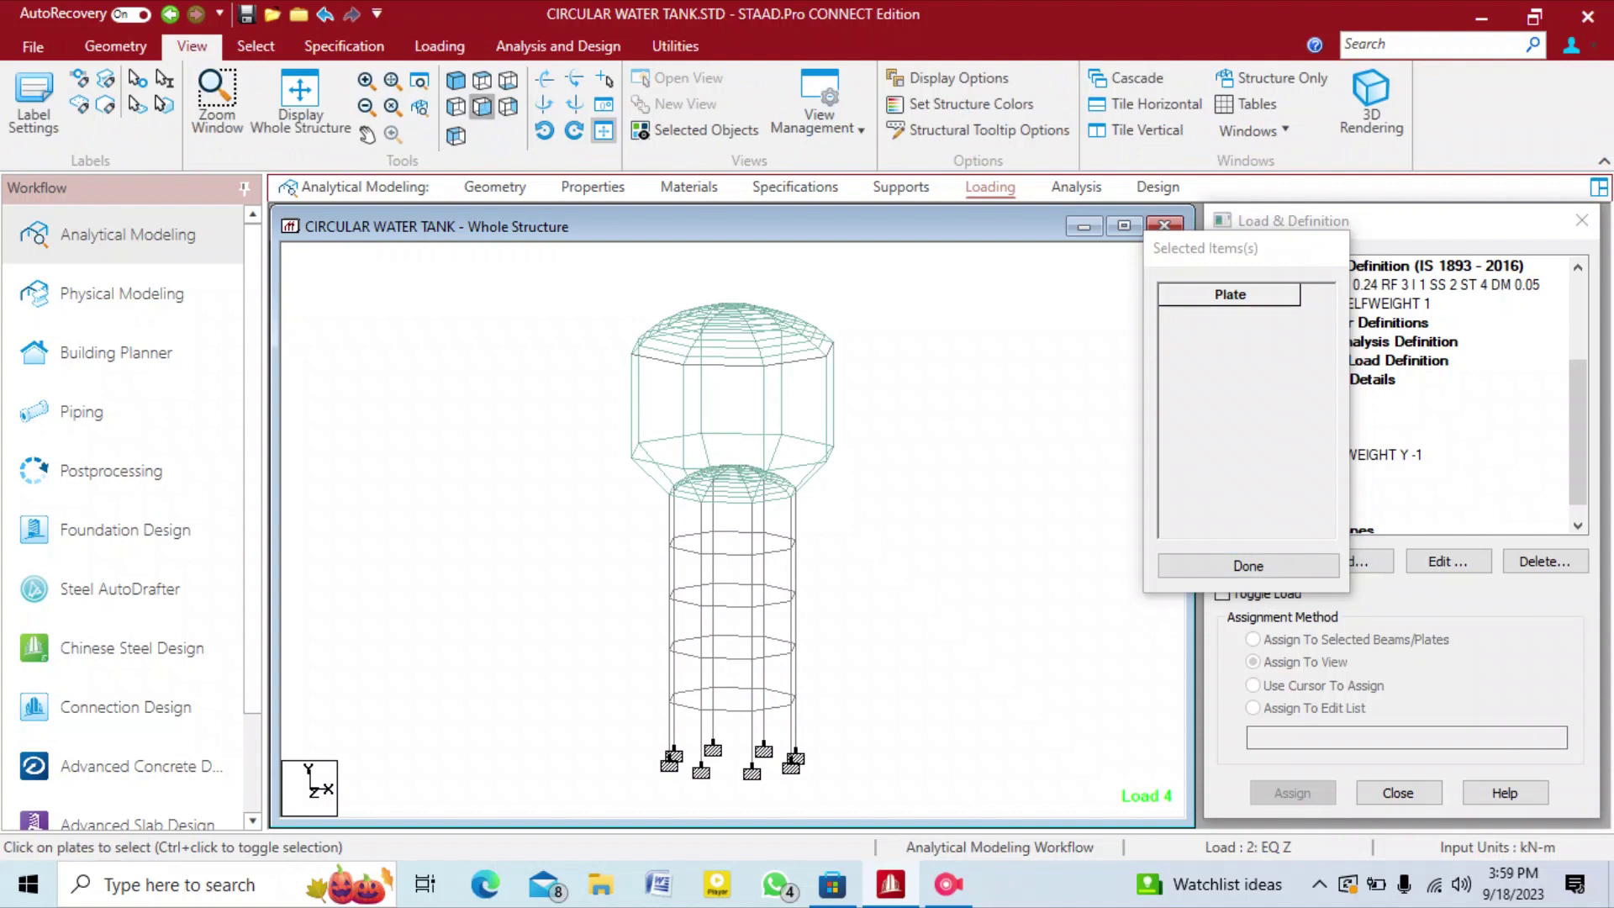
pyautogui.click(482, 105)
pyautogui.moveTo(604, 343); pyautogui.dragTo(864, 439)
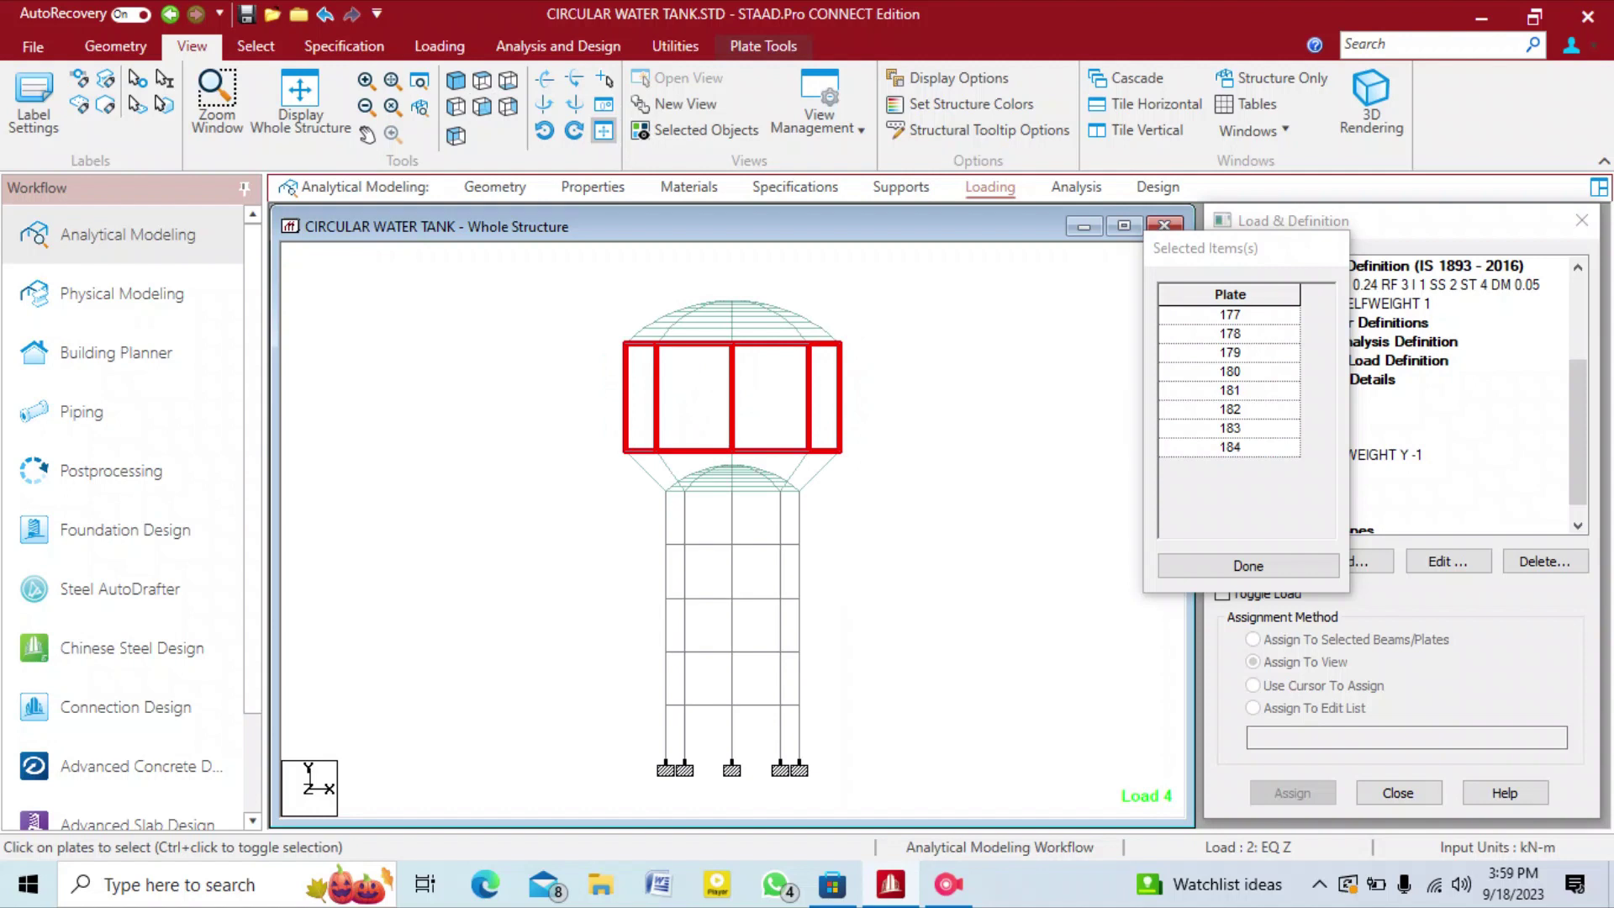
pyautogui.click(1001, 513)
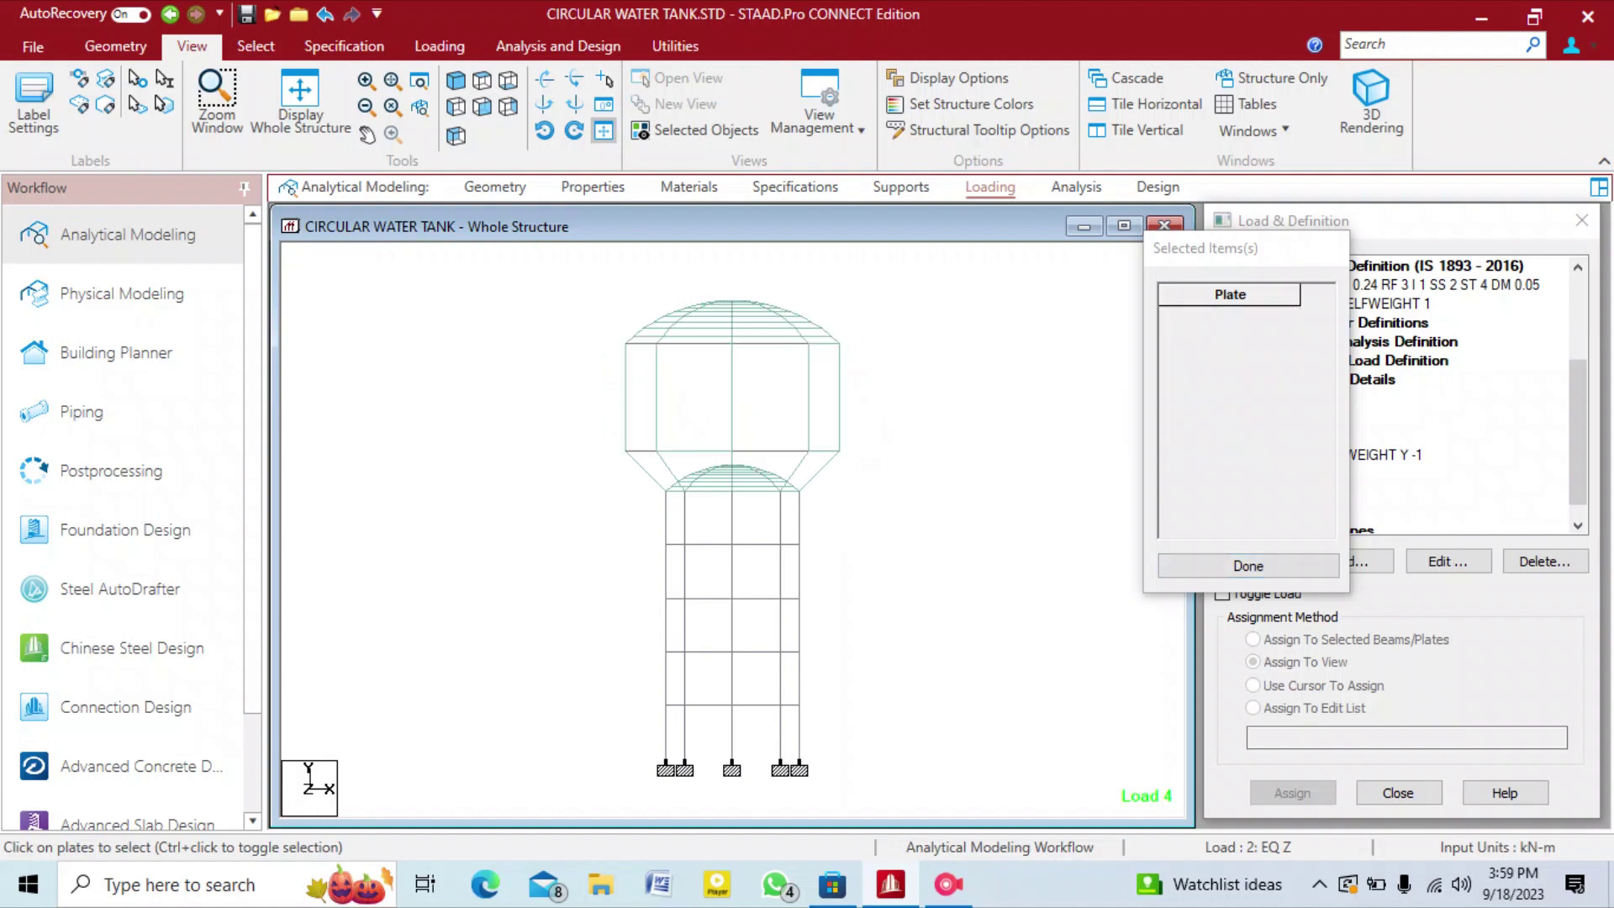
pyautogui.moveTo(593, 338); pyautogui.dragTo(864, 444)
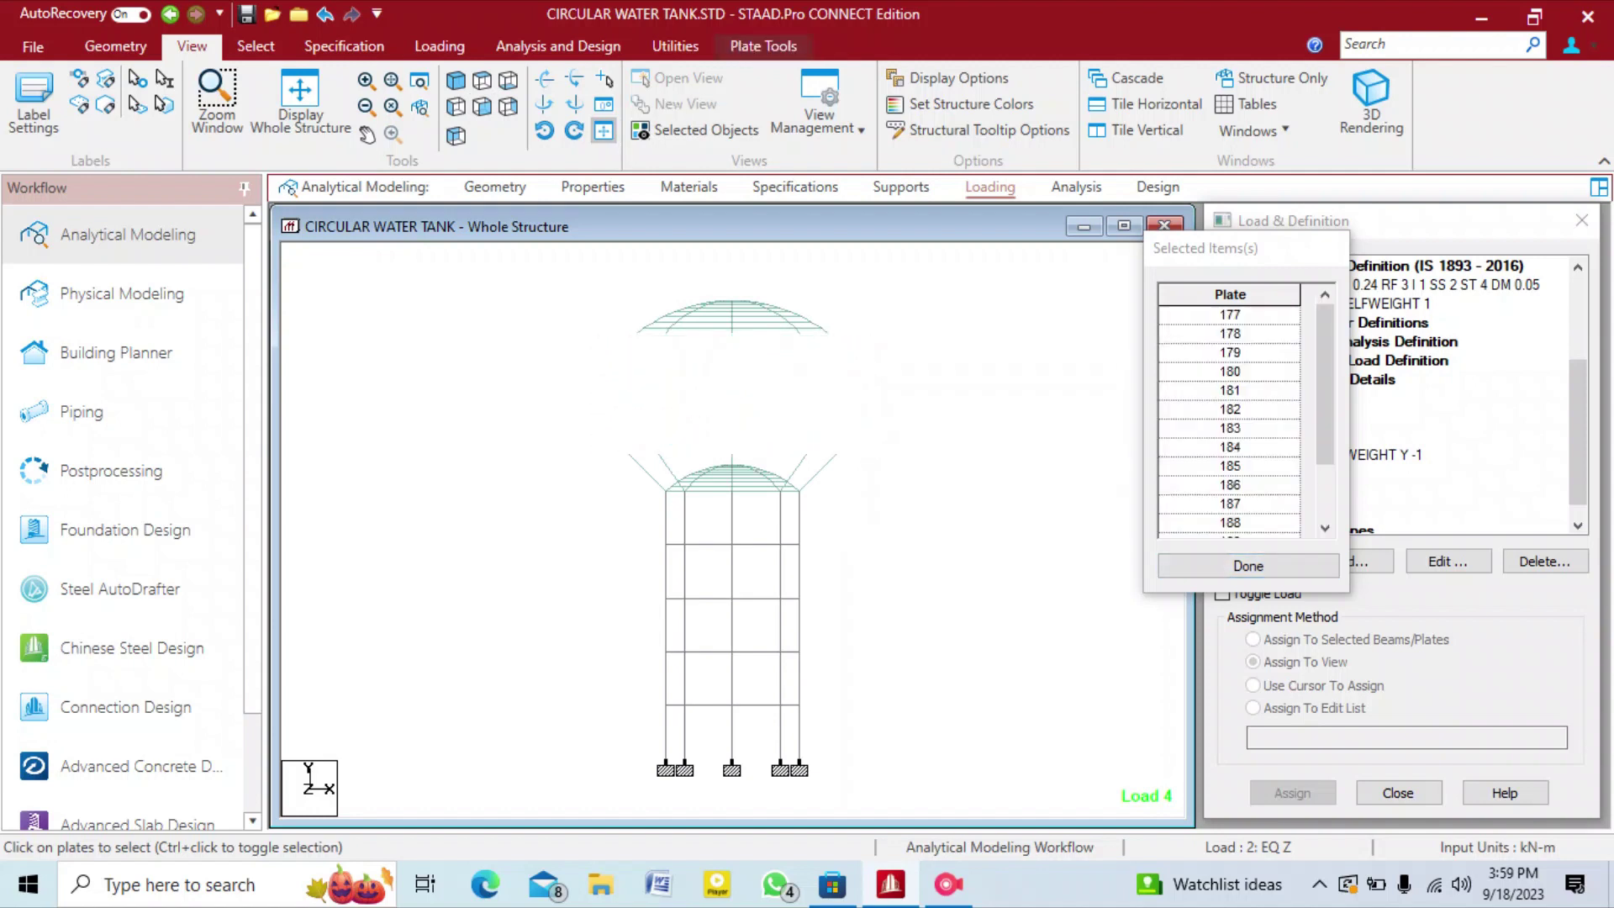
pyautogui.press('Escape')
pyautogui.moveTo(601, 356); pyautogui.dragTo(865, 441)
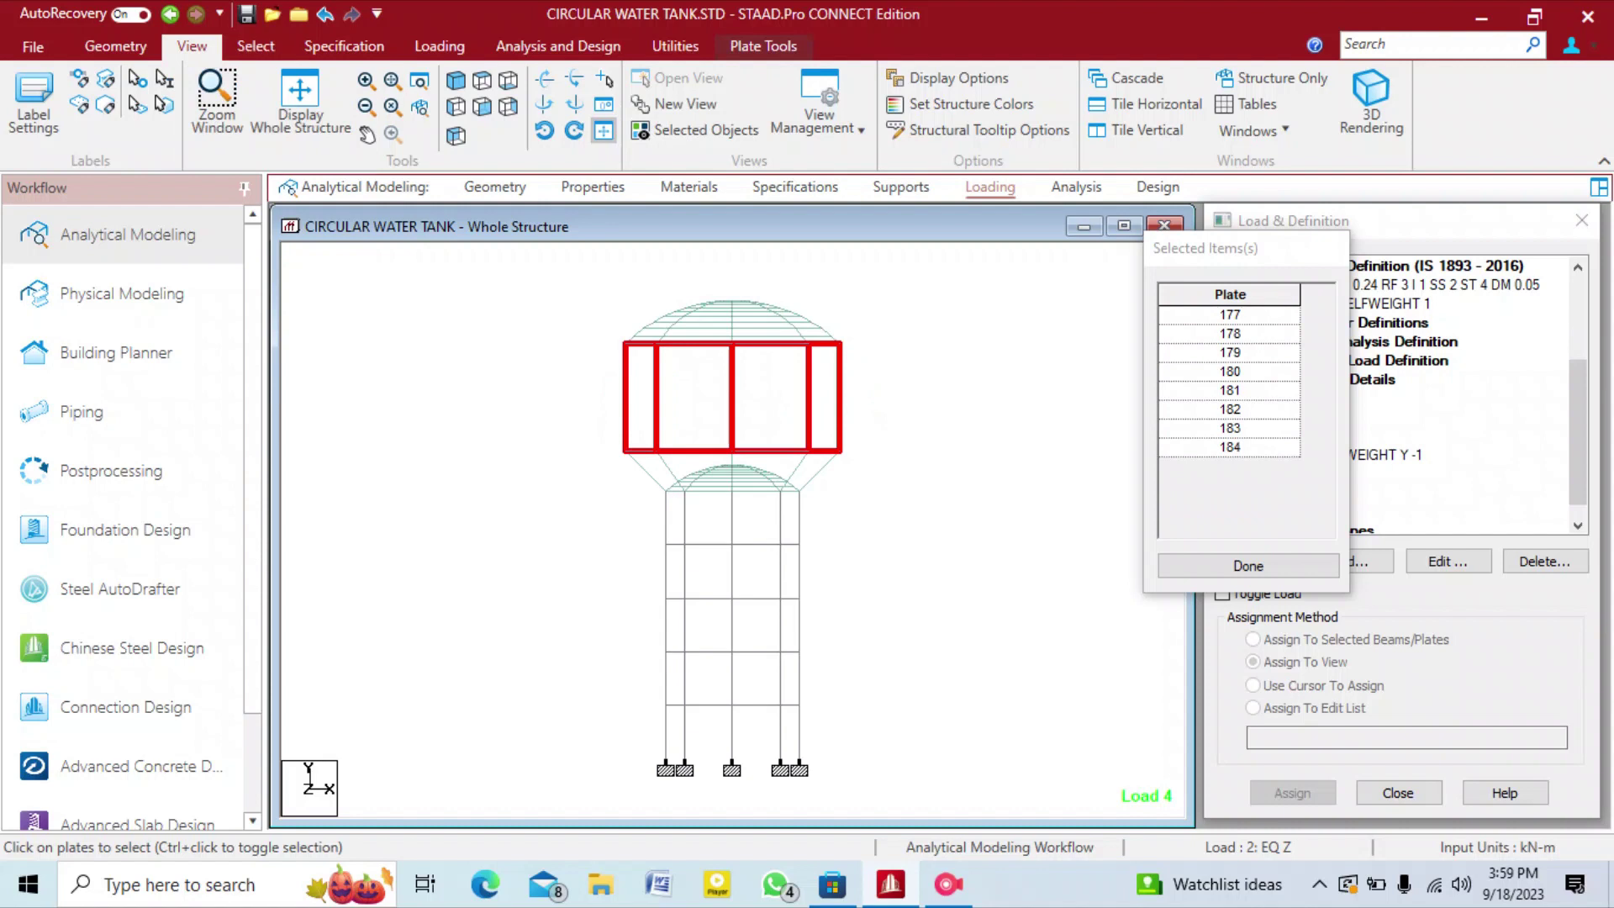
# View the tank isometrically and confirm wall plates 177 to 184 as the plates for the hydrostatic load.
pyautogui.click(455, 80)
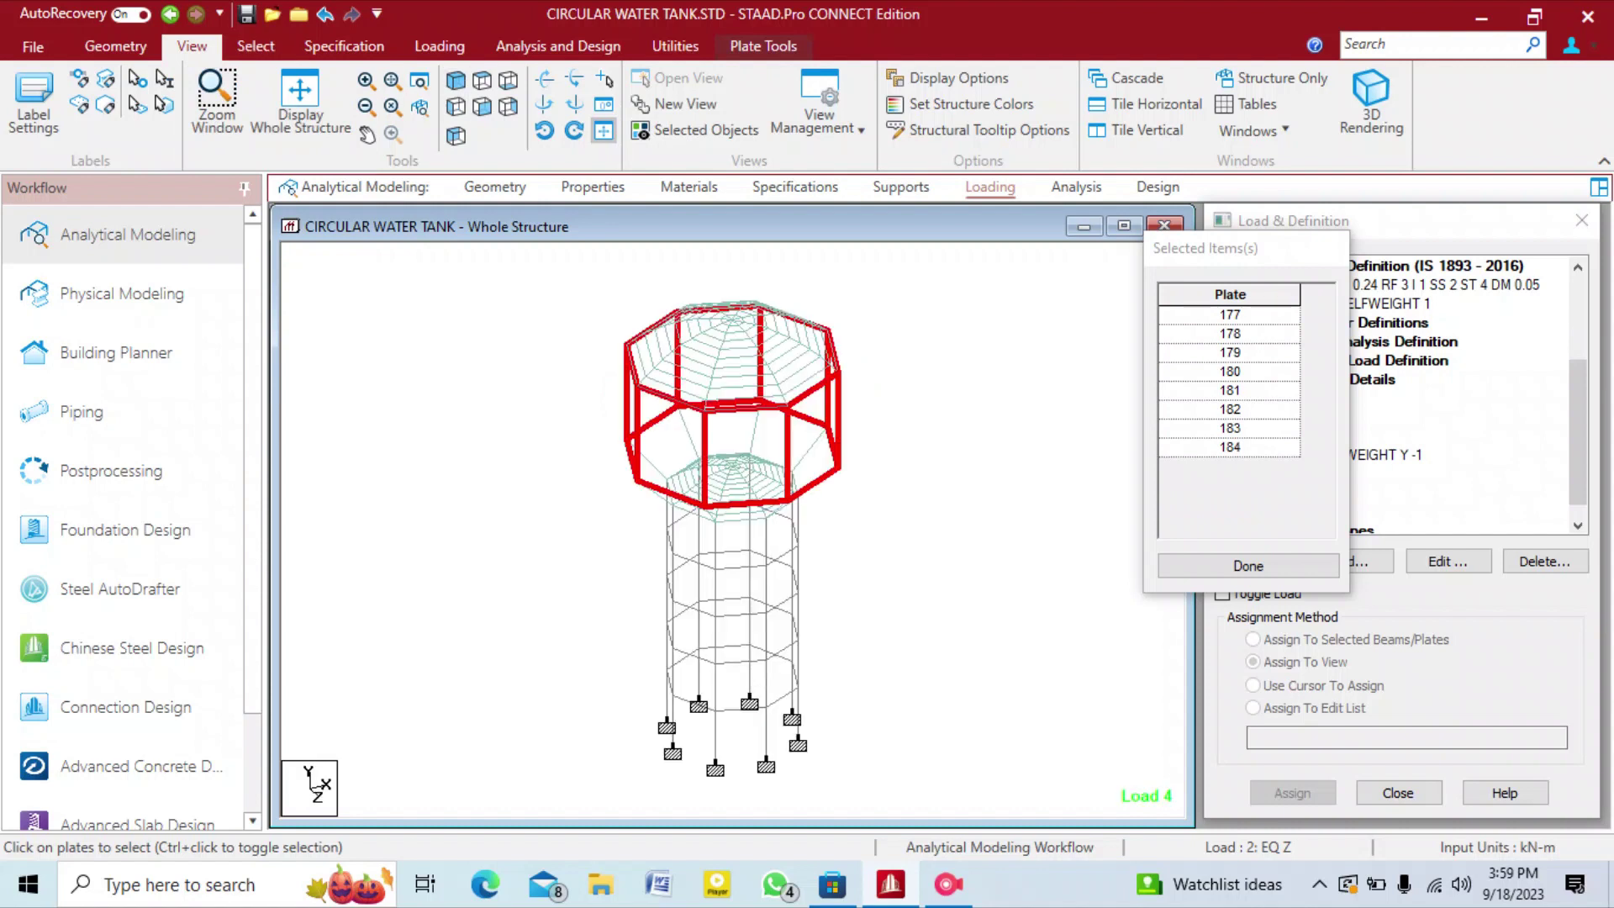
pyautogui.click(1249, 566)
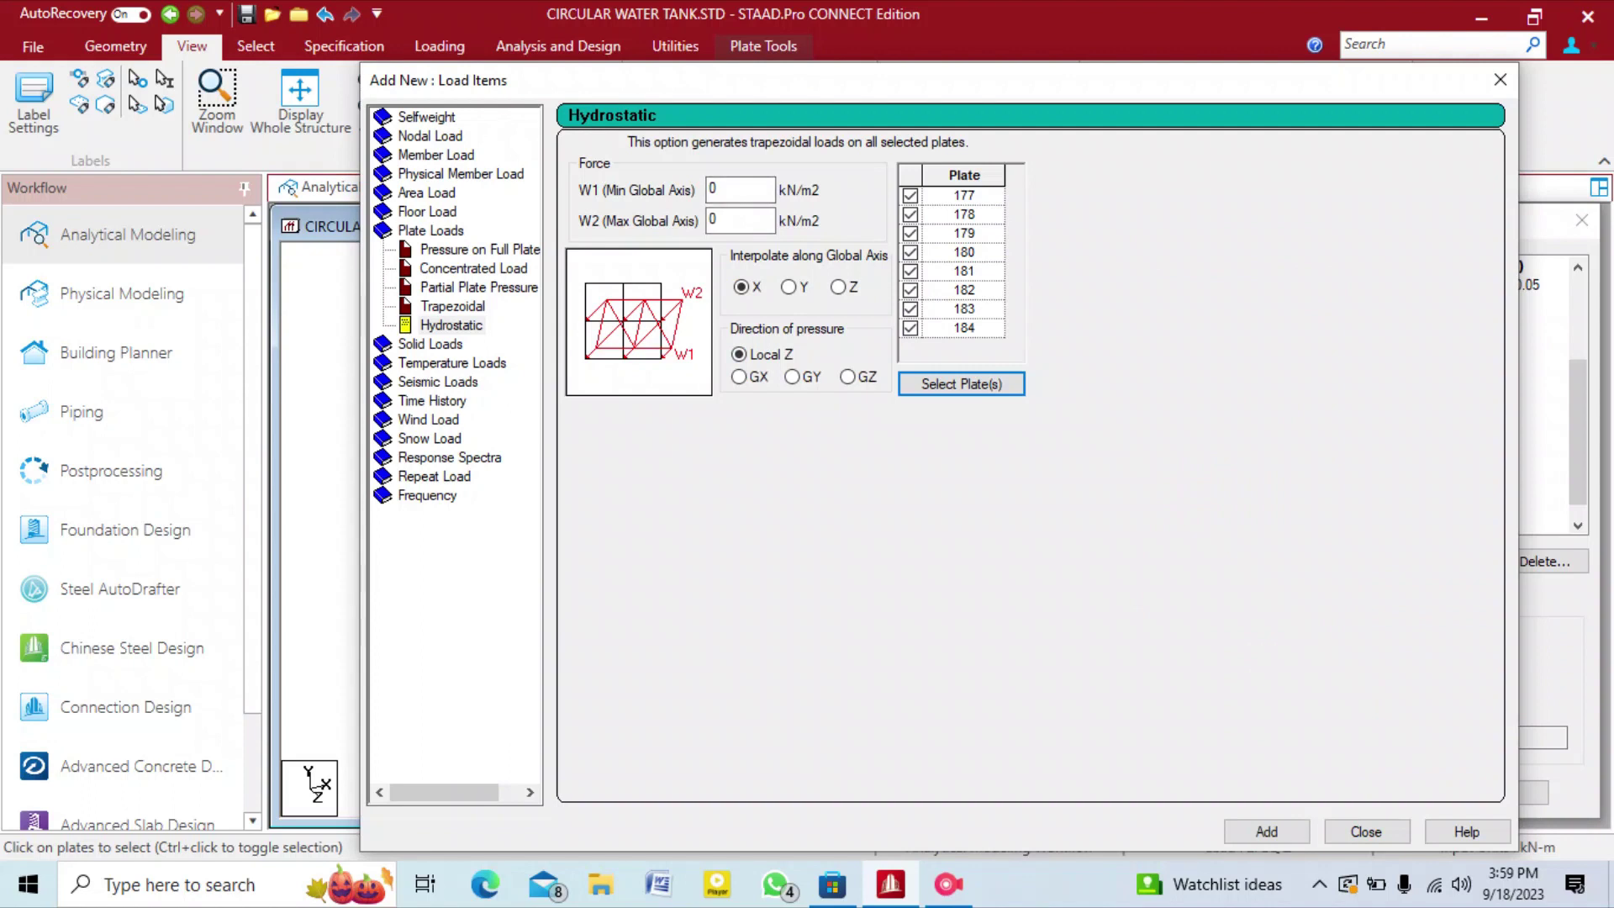
pyautogui.press('Tab')
pyautogui.hotkey('shift', 'Tab')
pyautogui.moveTo(800, 86); pyautogui.dragTo(1290, 274)
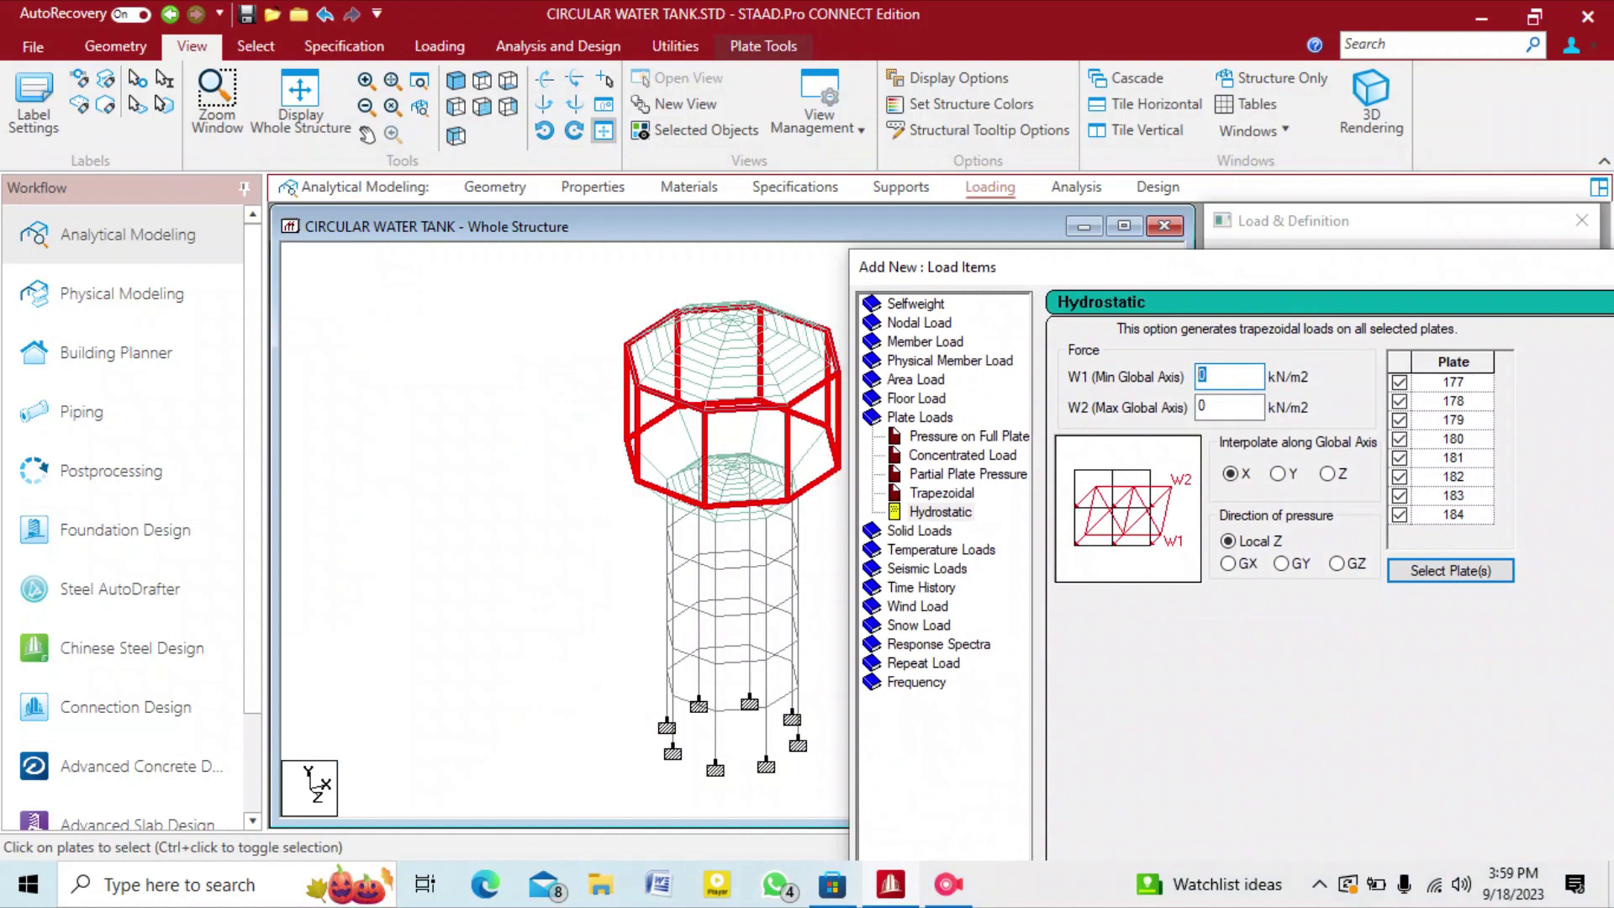
pyautogui.moveTo(1049, 281); pyautogui.dragTo(507, 134)
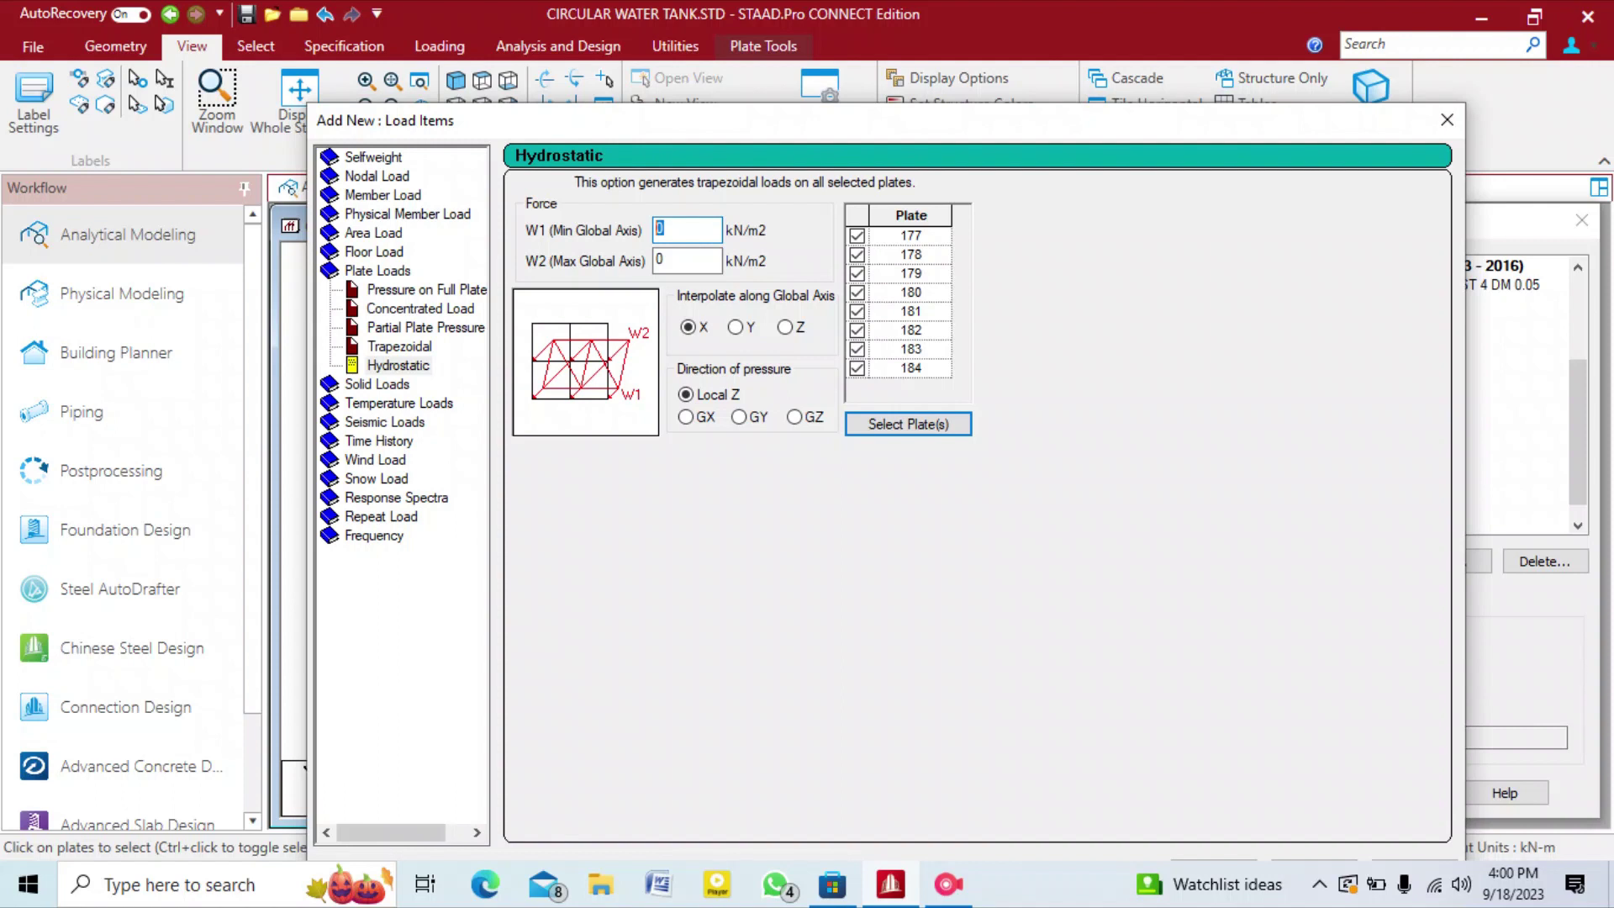
pyautogui.moveTo(567, 122); pyautogui.dragTo(497, 78)
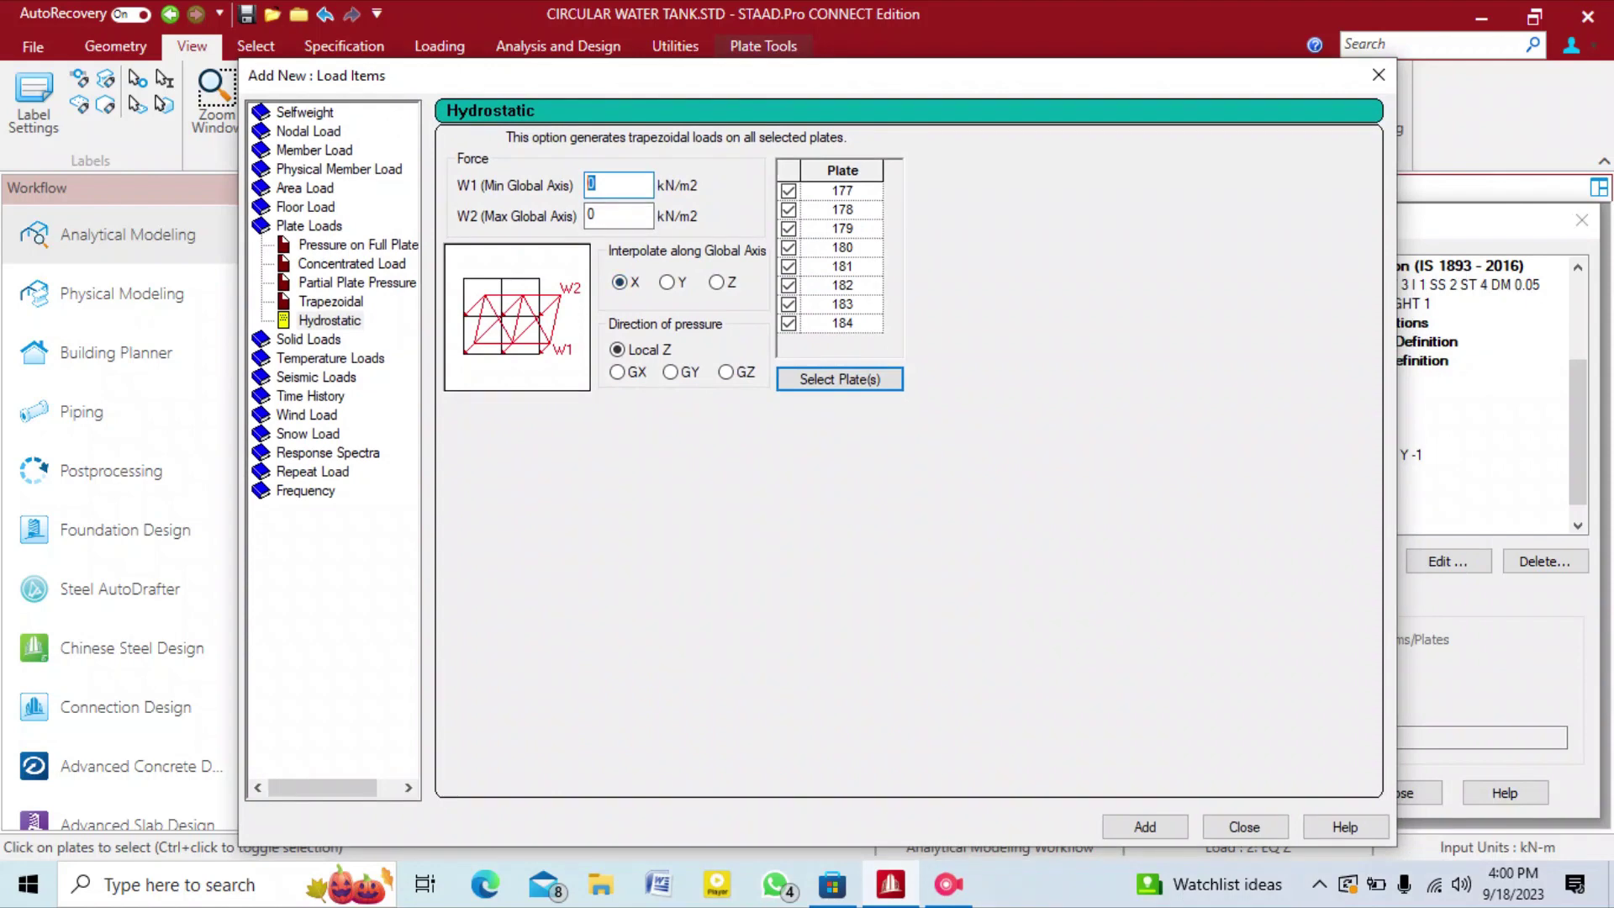
# Add the hydrostatic load to case LL with W1 of 80 kN/m2, interpolated along global Y in the local Z direction.
pyautogui.write('80')
pyautogui.press('Tab')
pyautogui.click(668, 283)
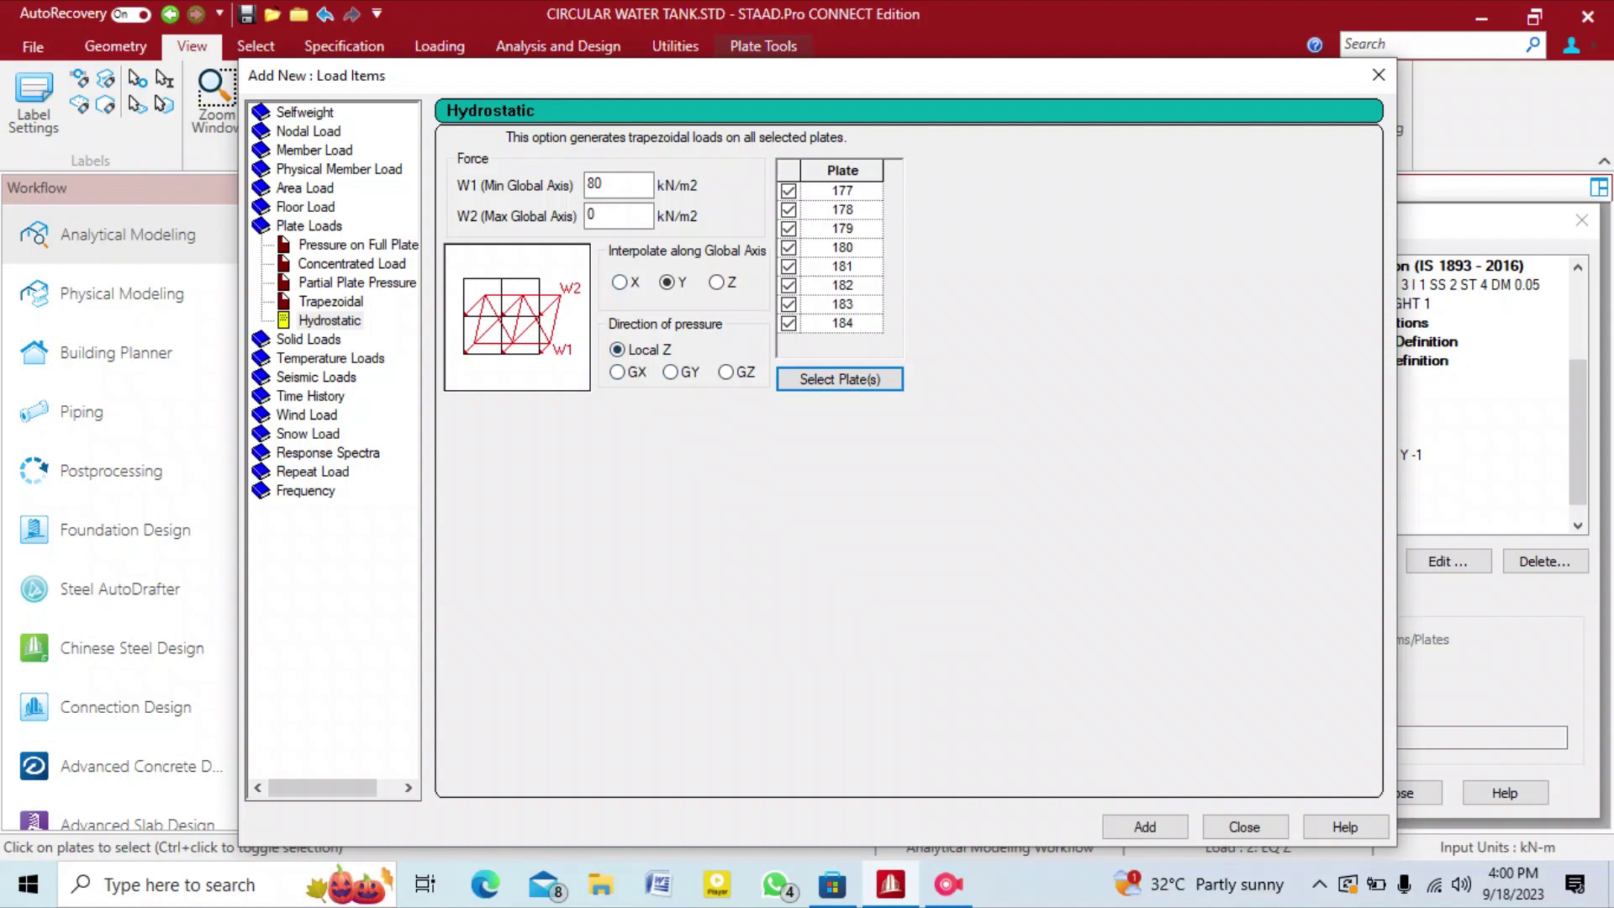
pyautogui.click(1145, 826)
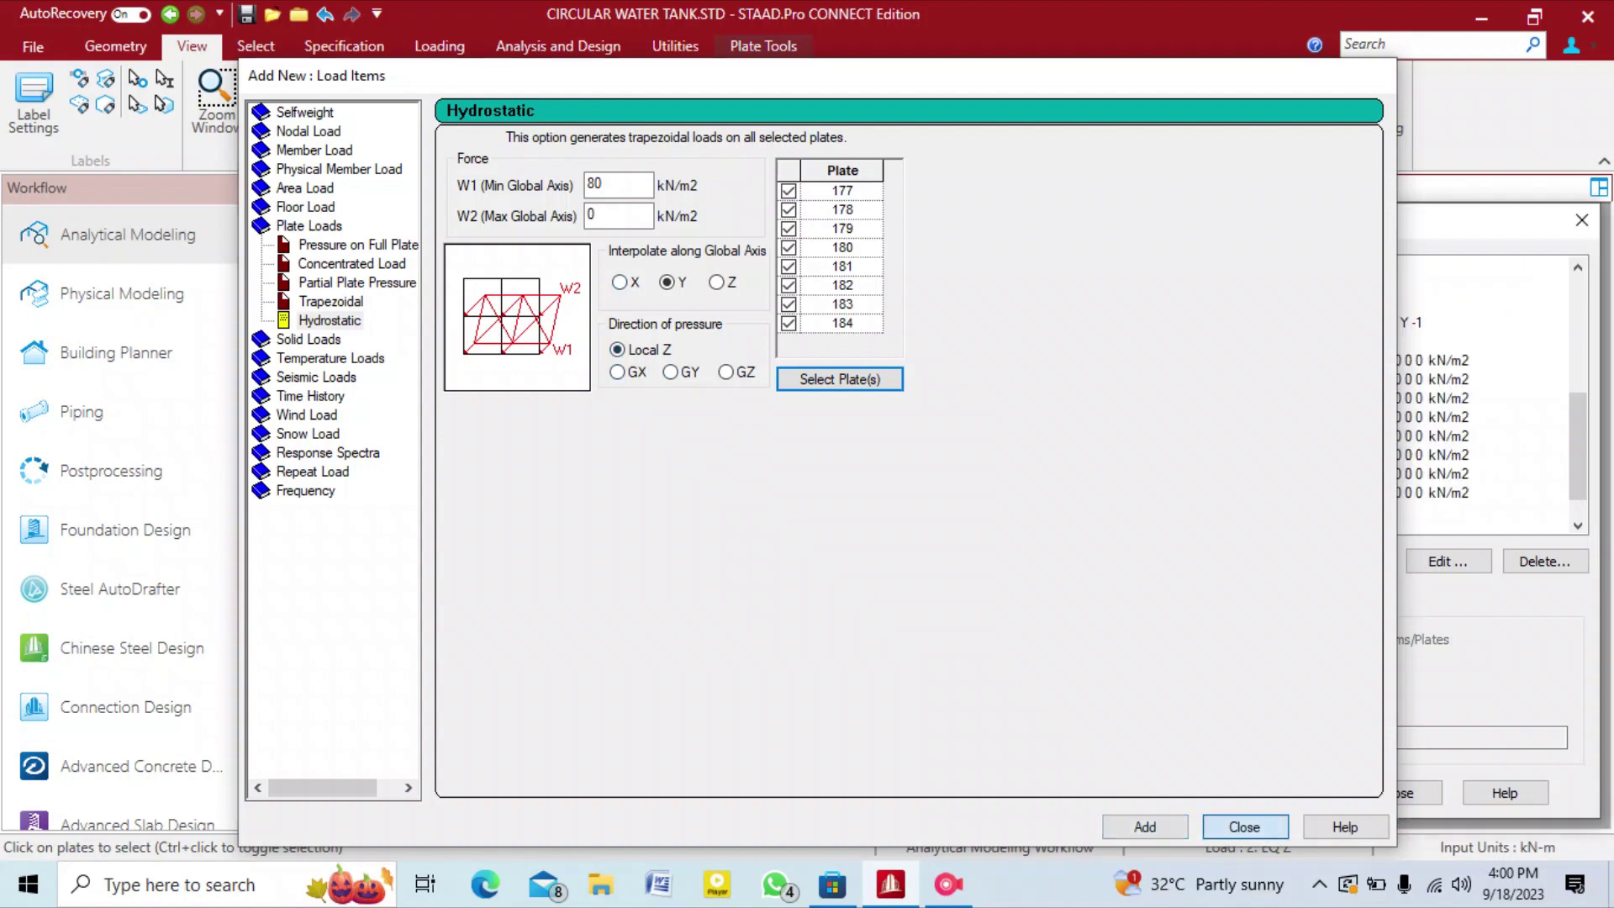
pyautogui.click(1244, 826)
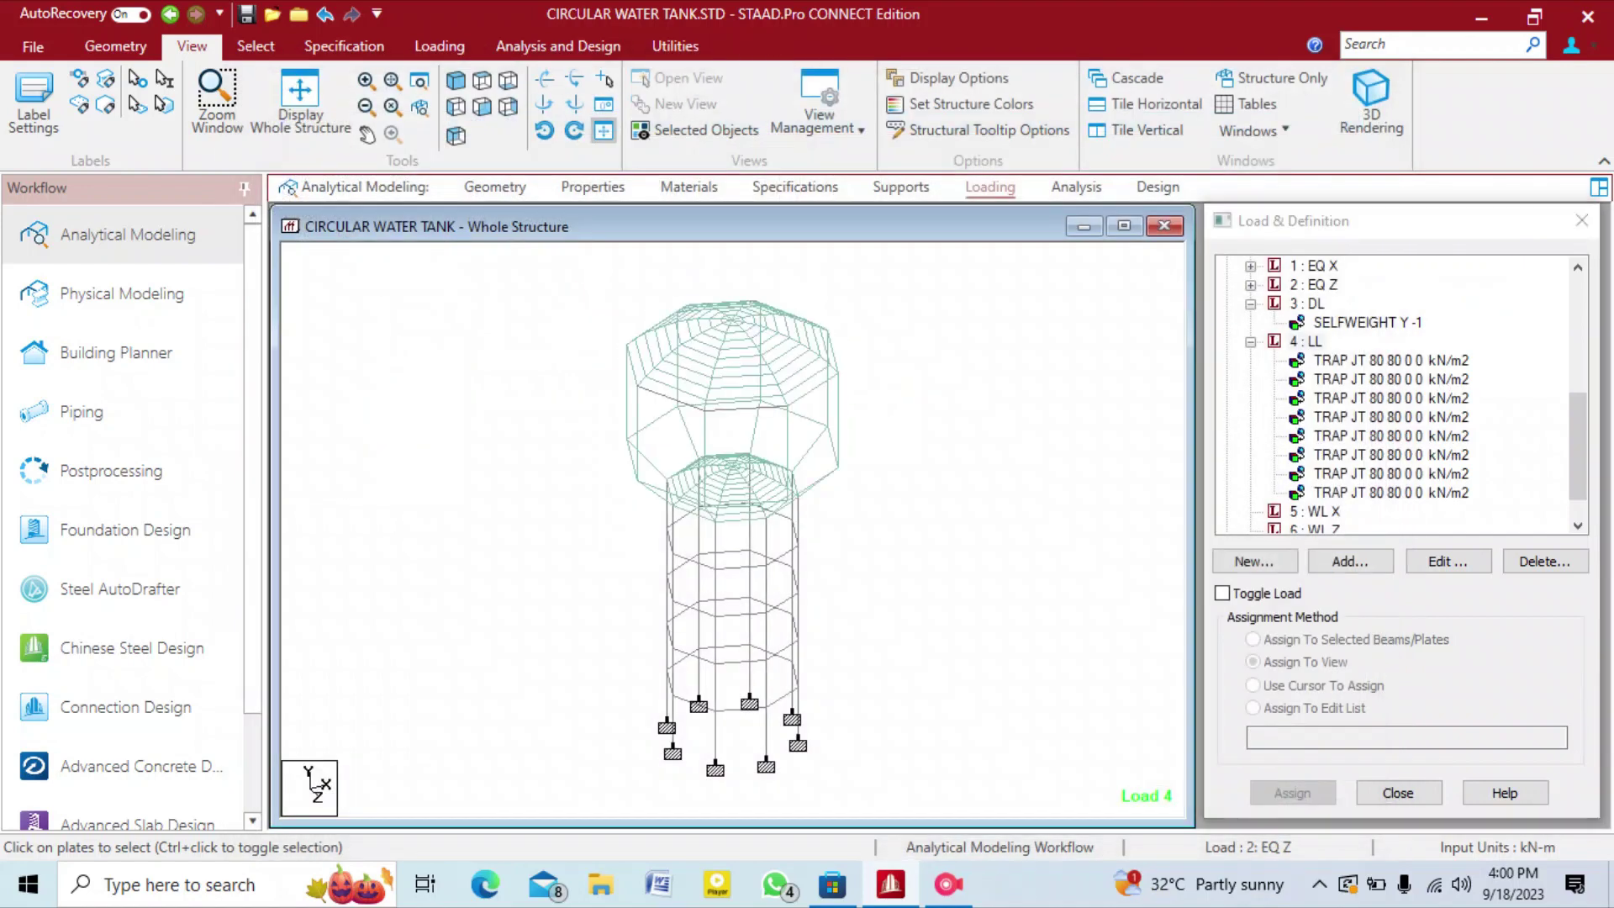
# Open the trapezoidal load on plate 177 in case LL for editing and check its nodal pressures.
pyautogui.click(1390, 360)
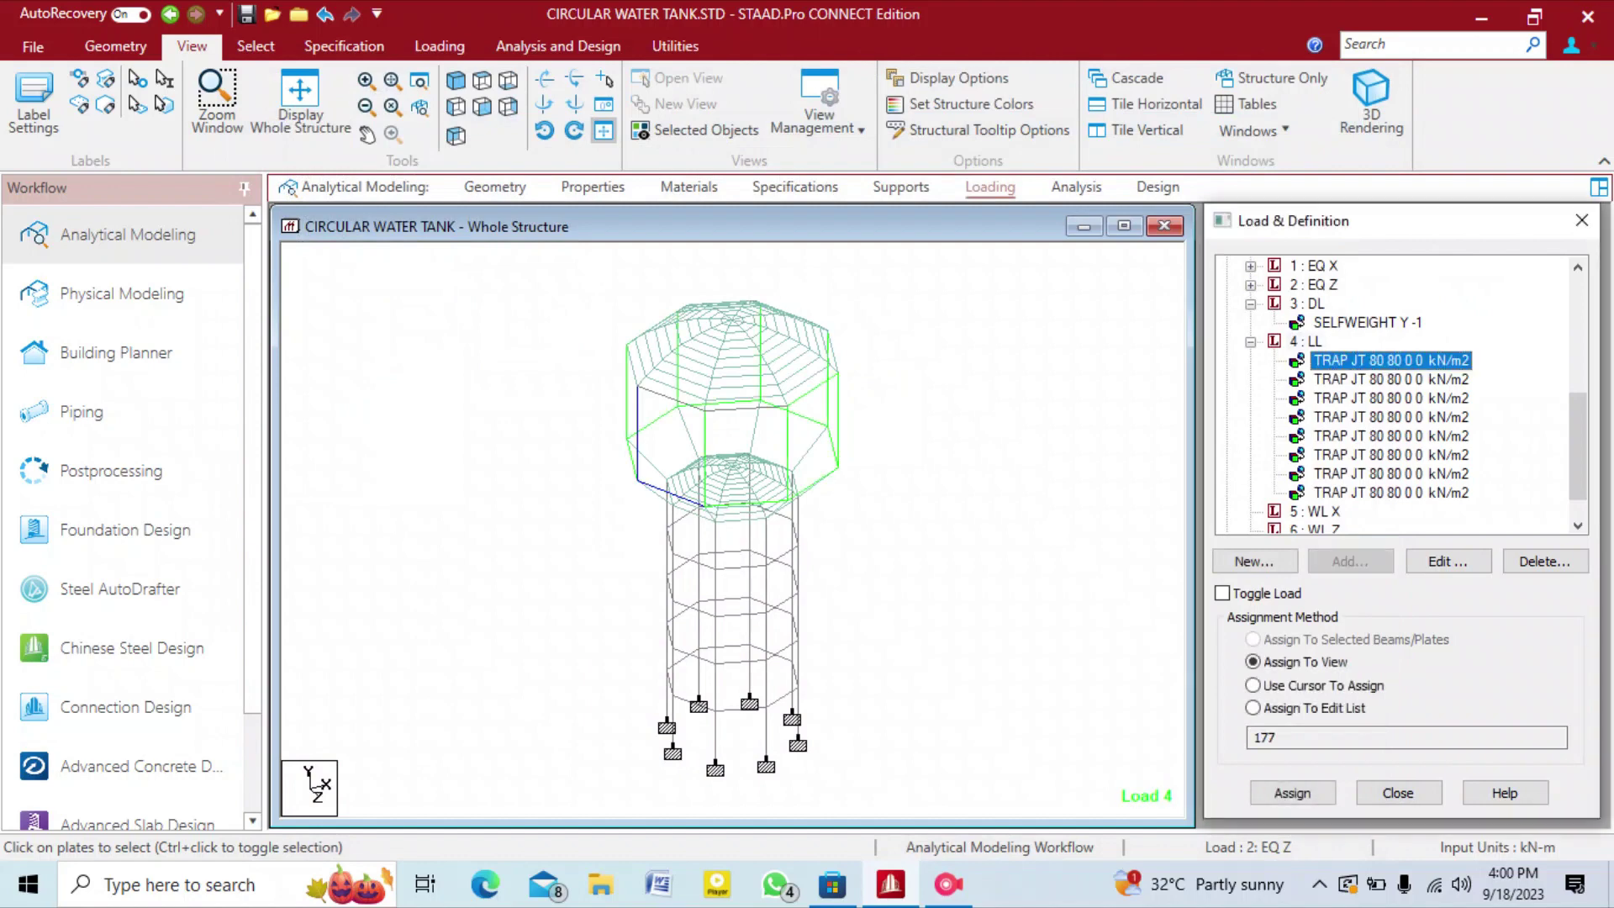
pyautogui.doubleClick(1390, 360)
pyautogui.moveTo(757, 305); pyautogui.dragTo(1082, 194)
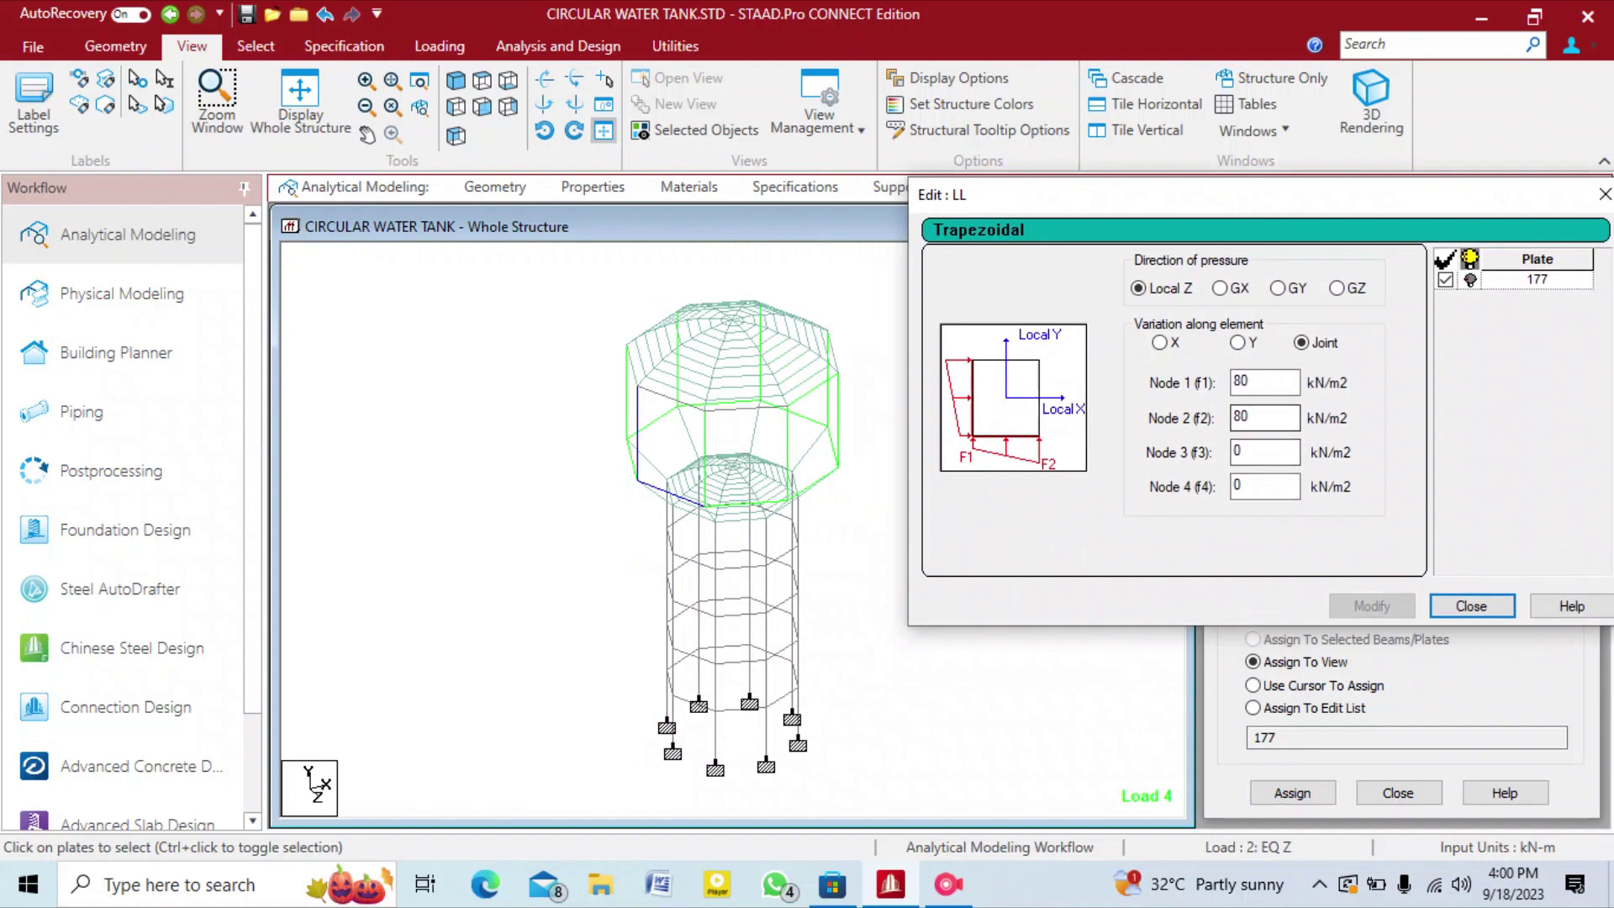
pyautogui.click(1253, 381)
pyautogui.write('0')
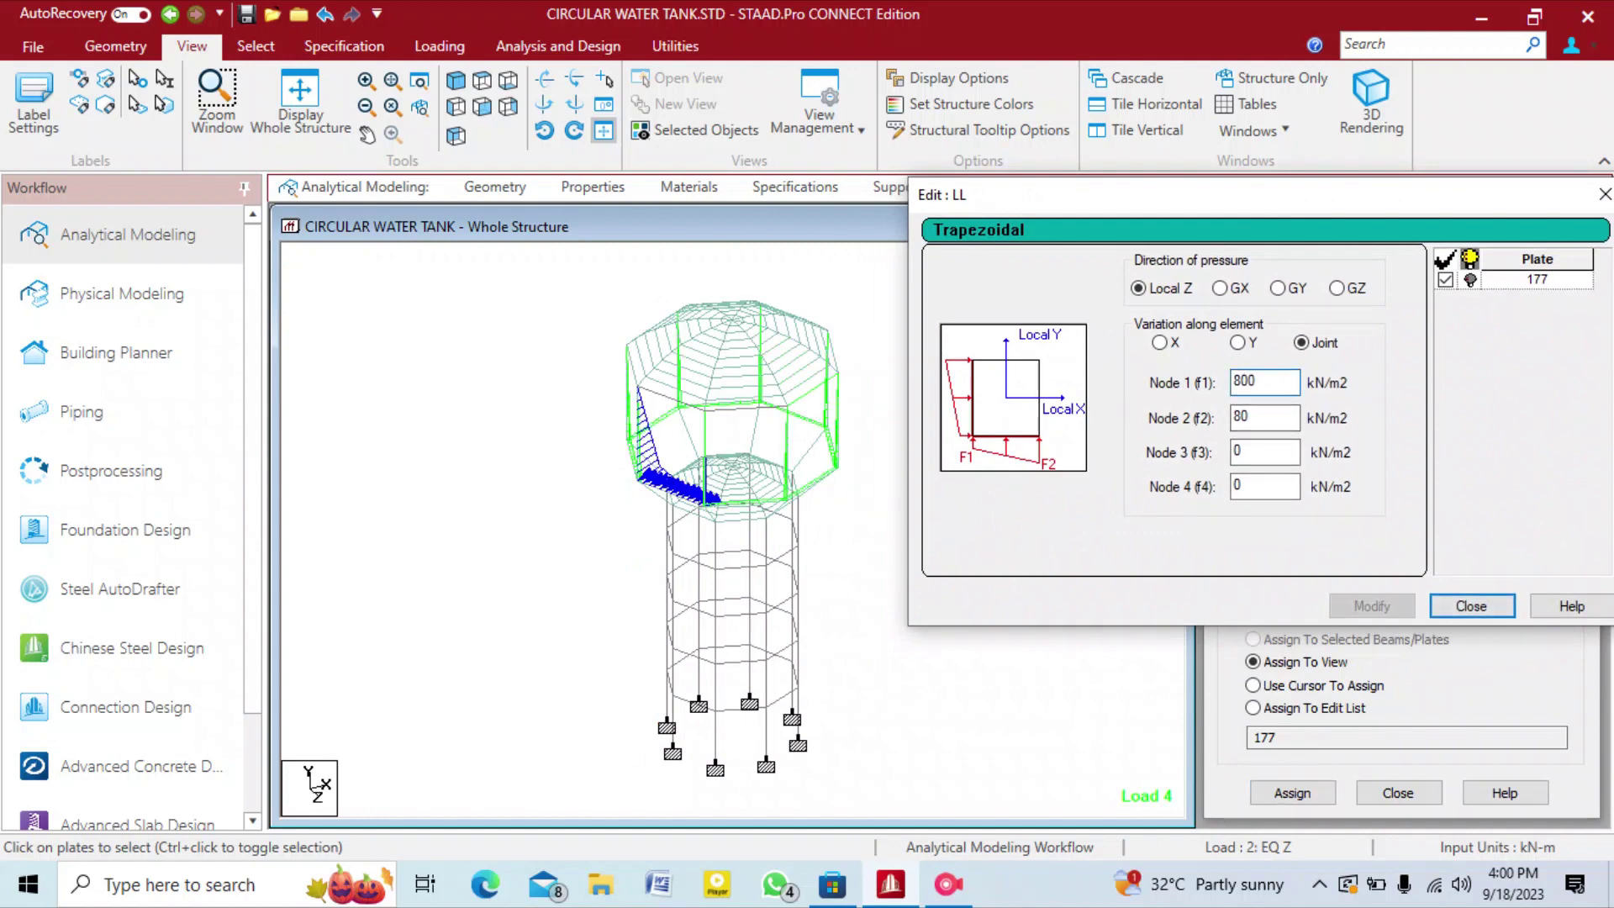
pyautogui.press('BackSpace')
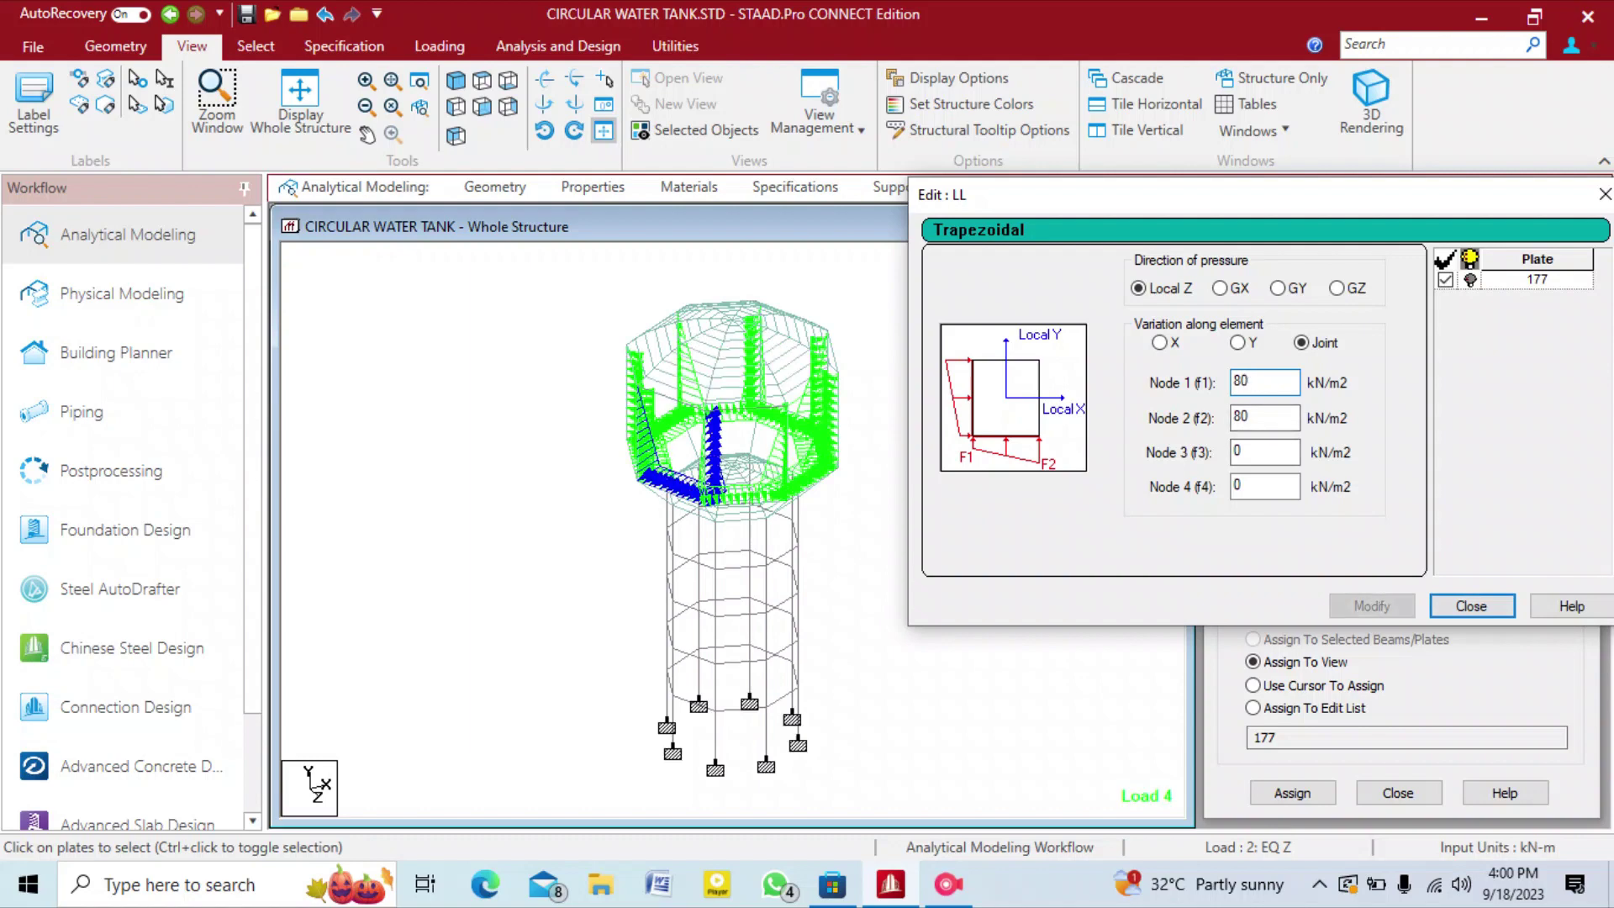
pyautogui.press('Return')
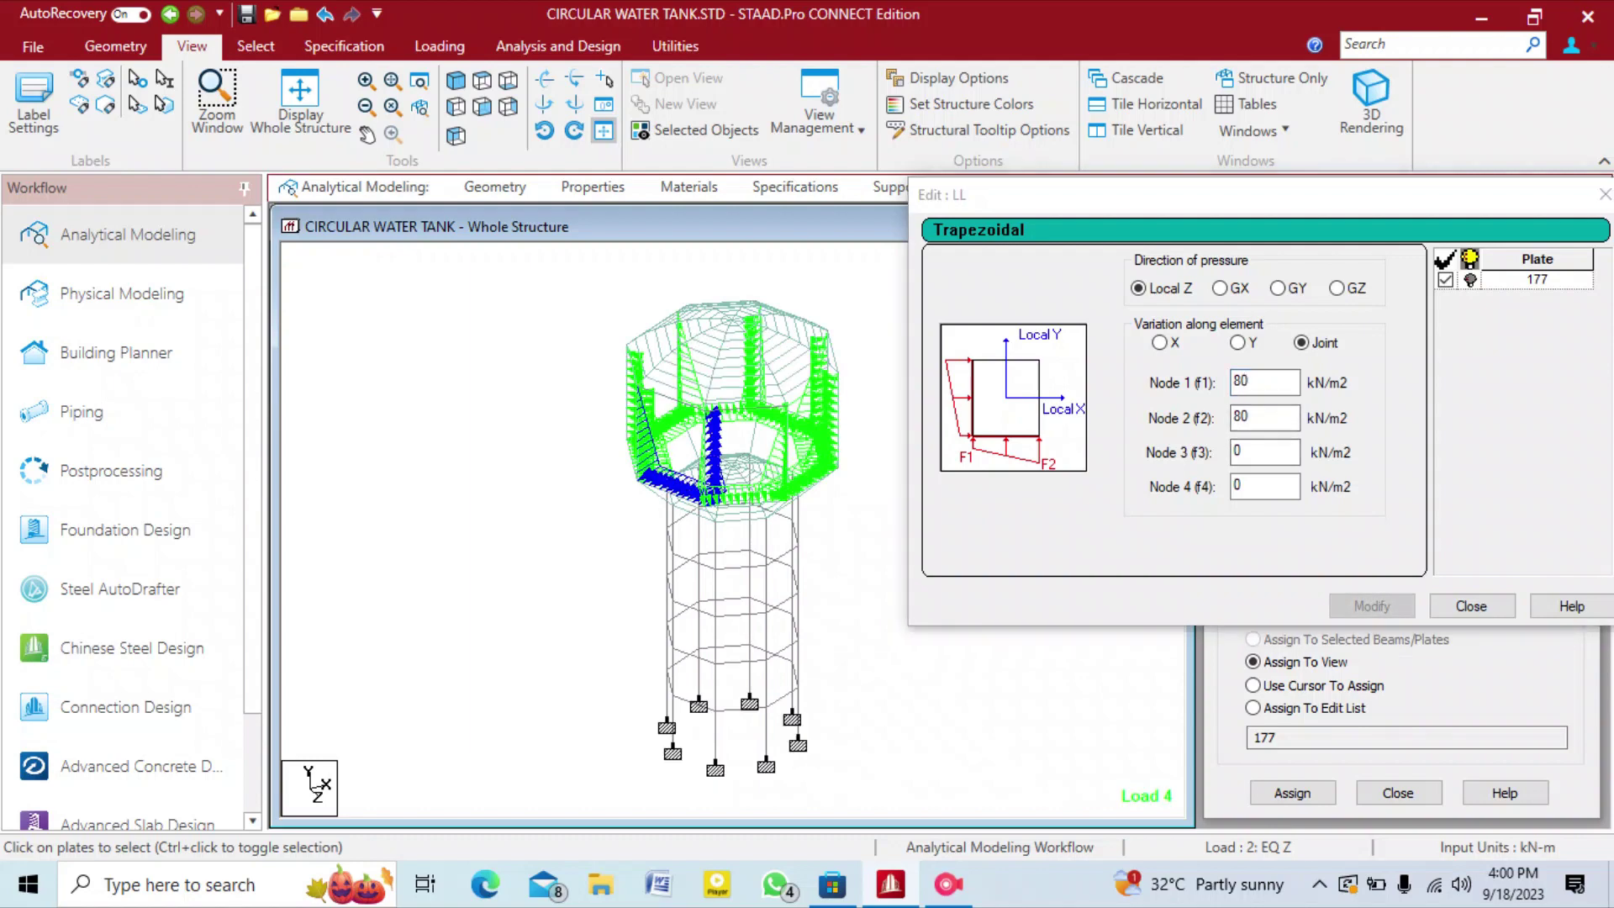
# Examine the pressure distribution on the tank walls from the front and several angles, and close the load editor.
pyautogui.rightClick(425, 404)
pyautogui.click(383, 370)
pyautogui.click(482, 105)
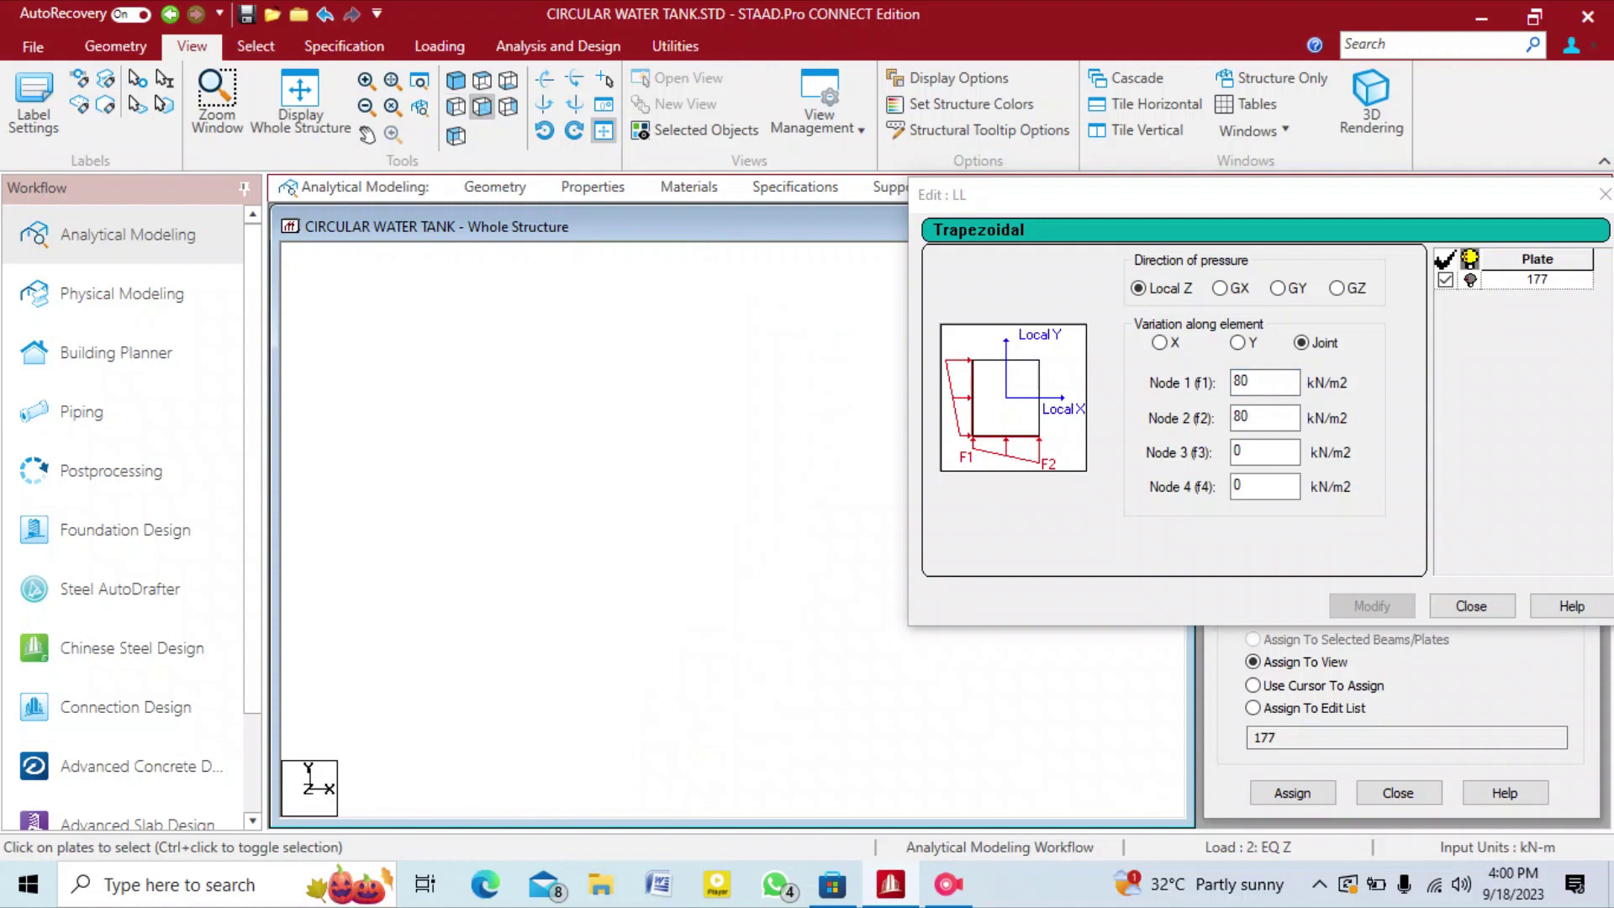
pyautogui.scroll(6, 731, 589)
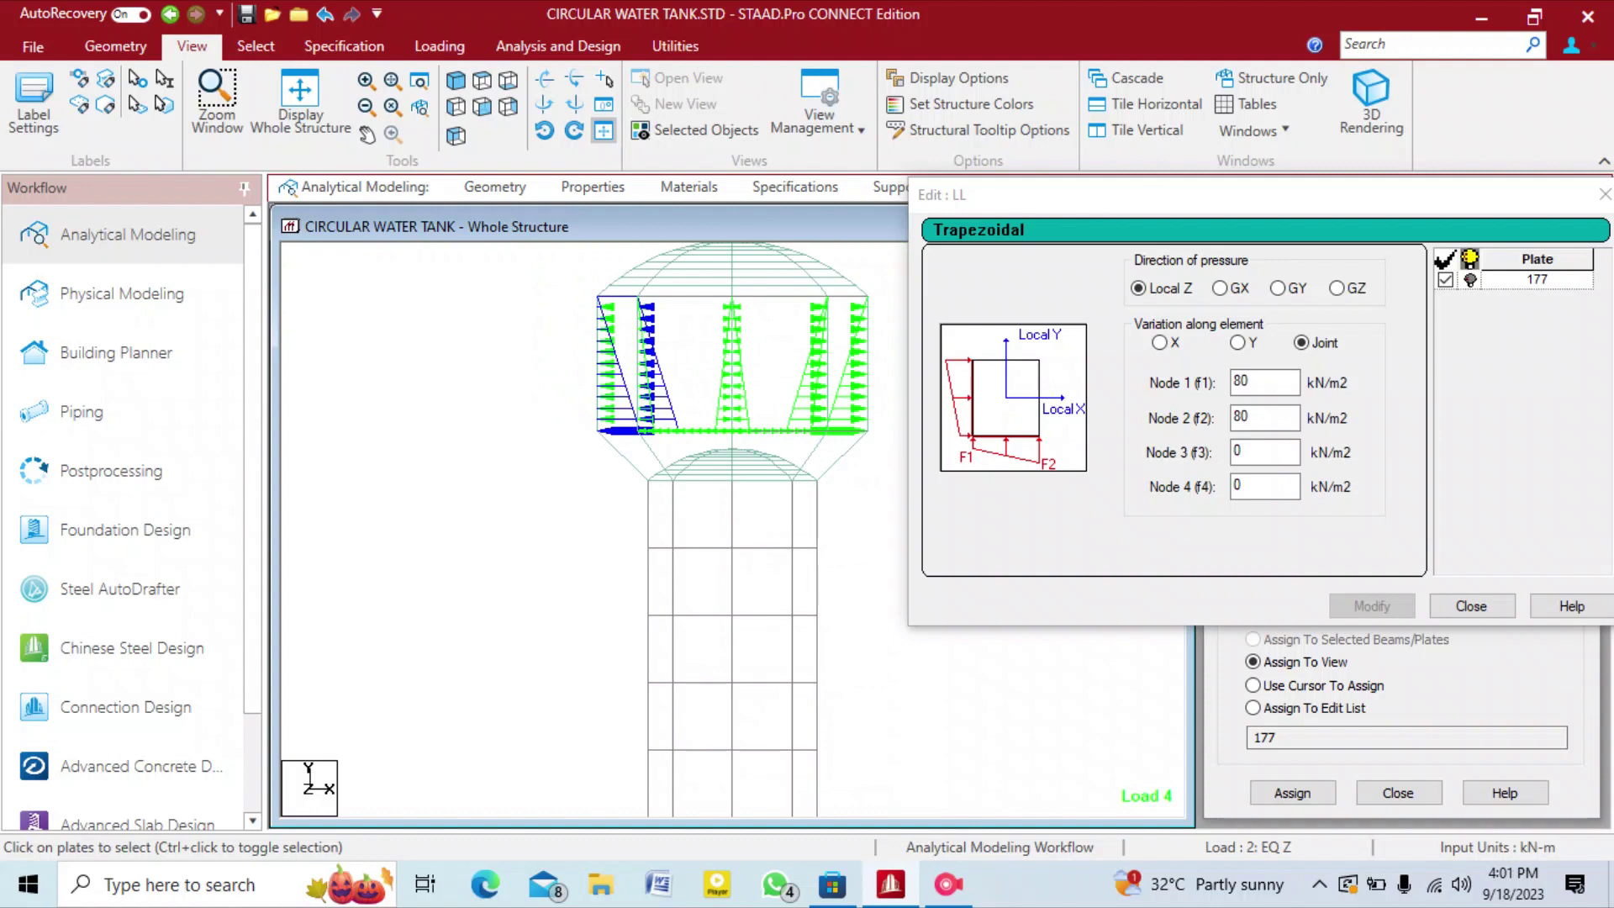
pyautogui.press('Down')
pyautogui.press('Left')
pyautogui.press('Left')
pyautogui.press('Left')
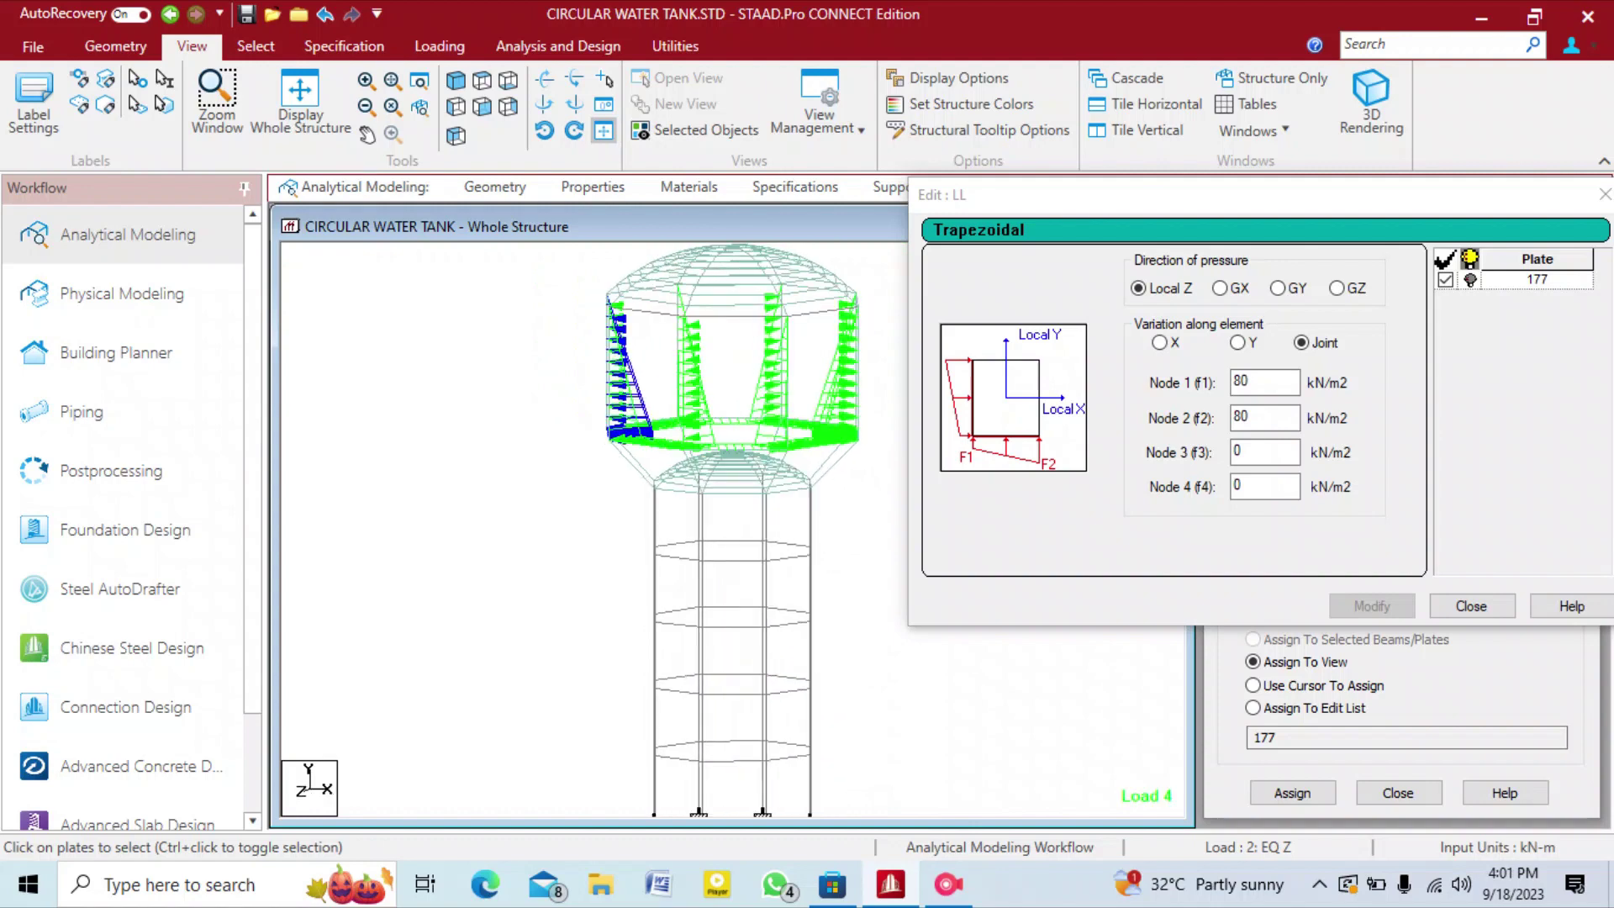
pyautogui.press('Left')
pyautogui.press('Down')
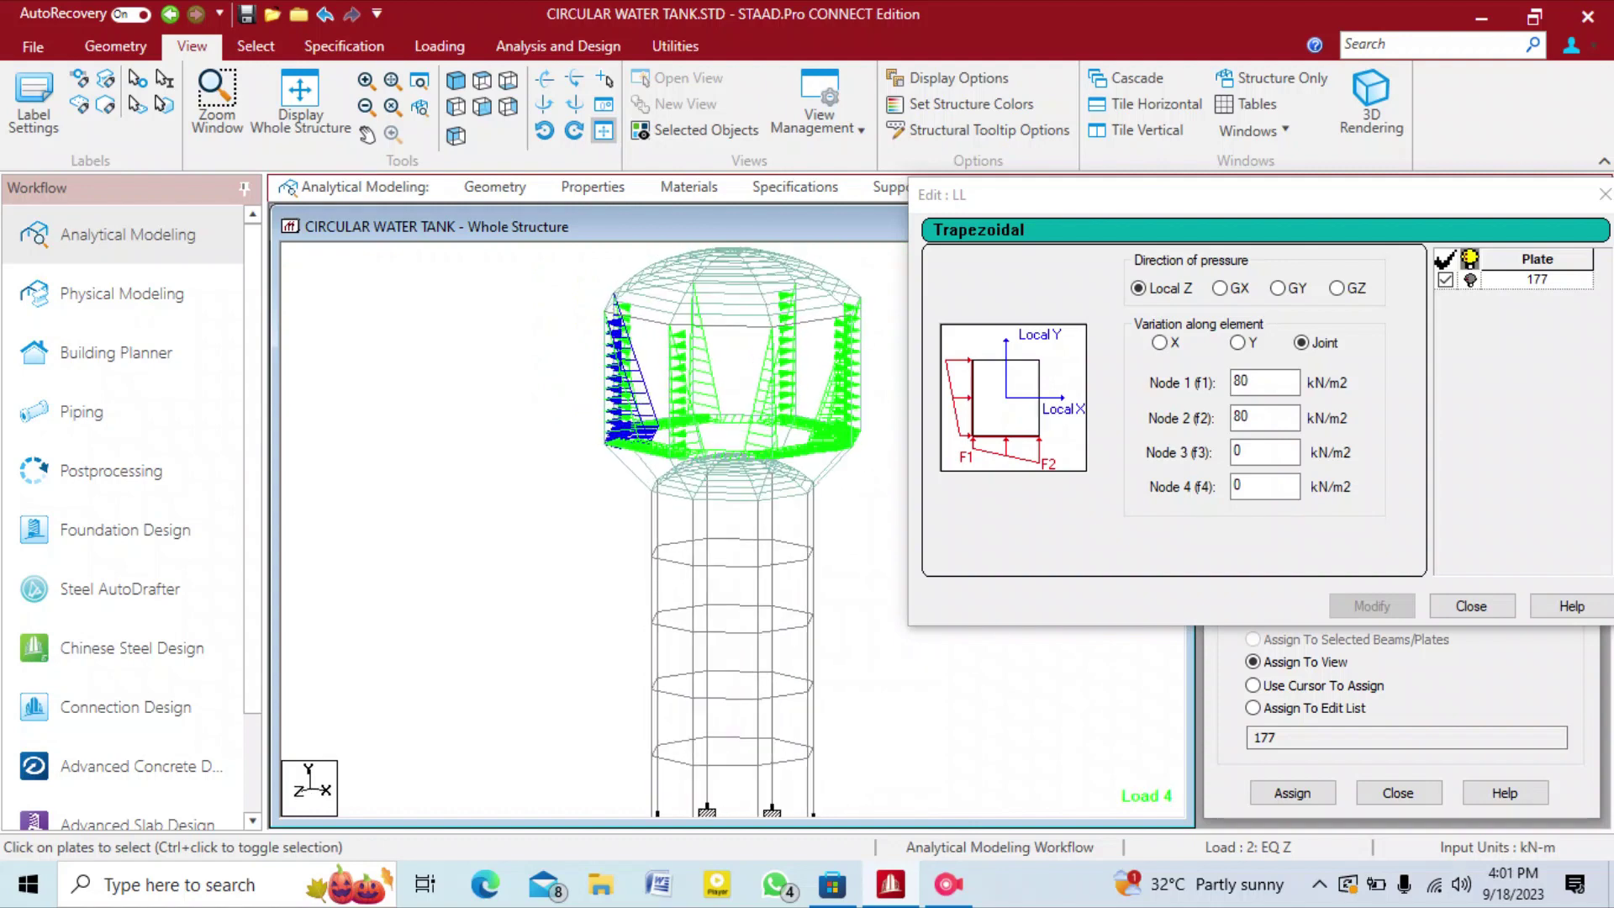
pyautogui.press('Right')
pyautogui.press('Up')
pyautogui.press('Right')
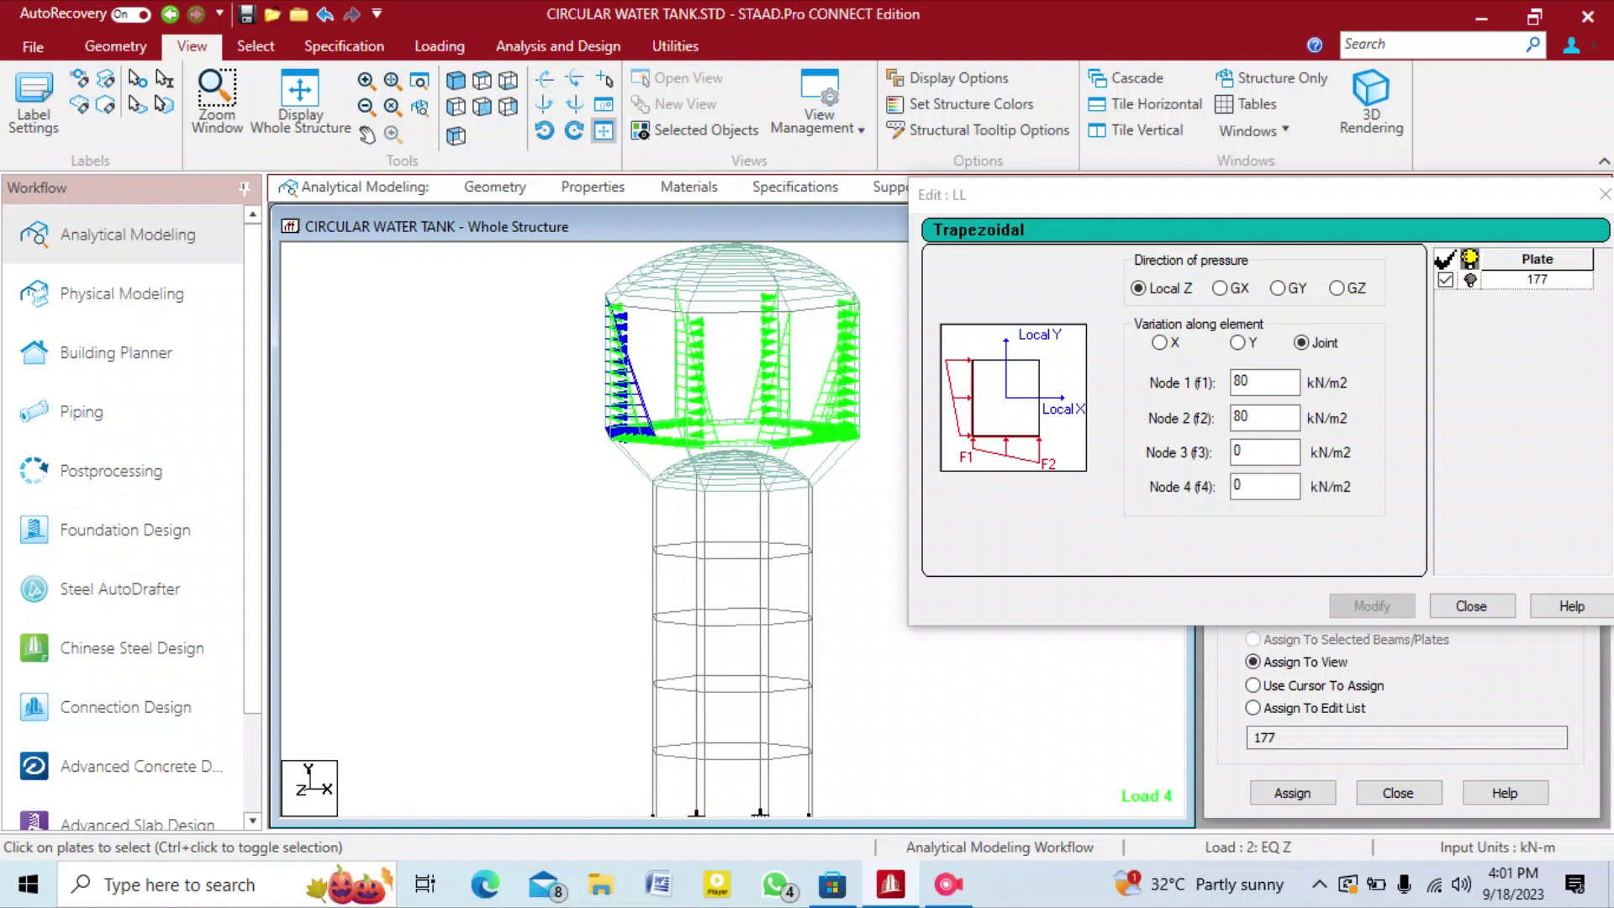
pyautogui.press('Down')
pyautogui.press('Down')
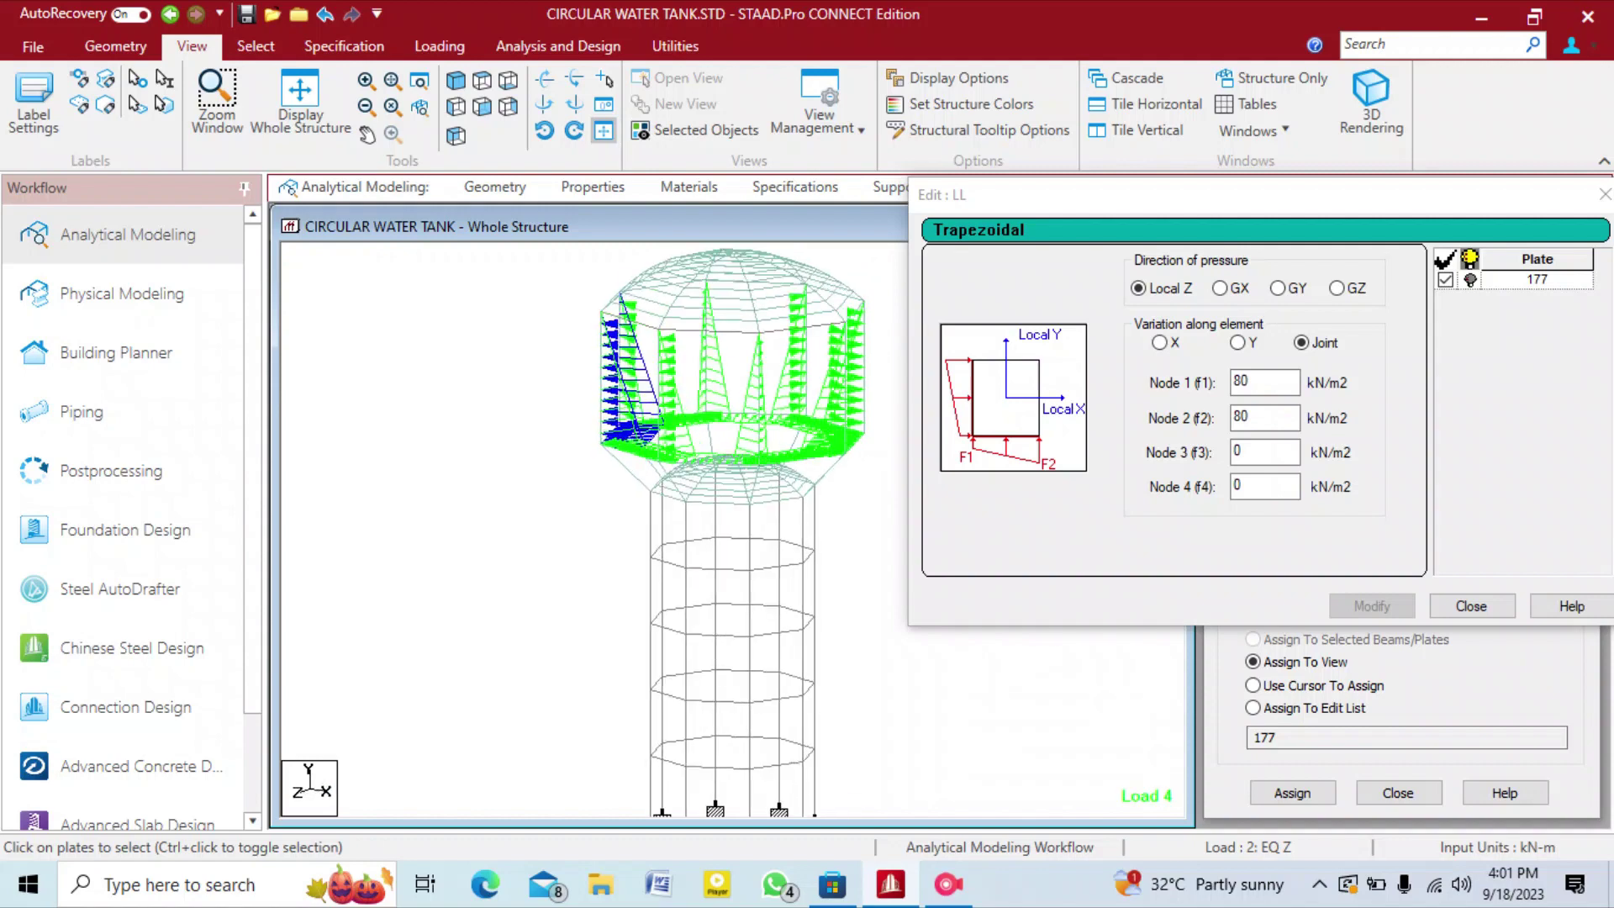
pyautogui.press('Down')
pyautogui.press('Left')
pyautogui.press('Left')
pyautogui.press('Left')
pyautogui.press('Left')
pyautogui.press('Left')
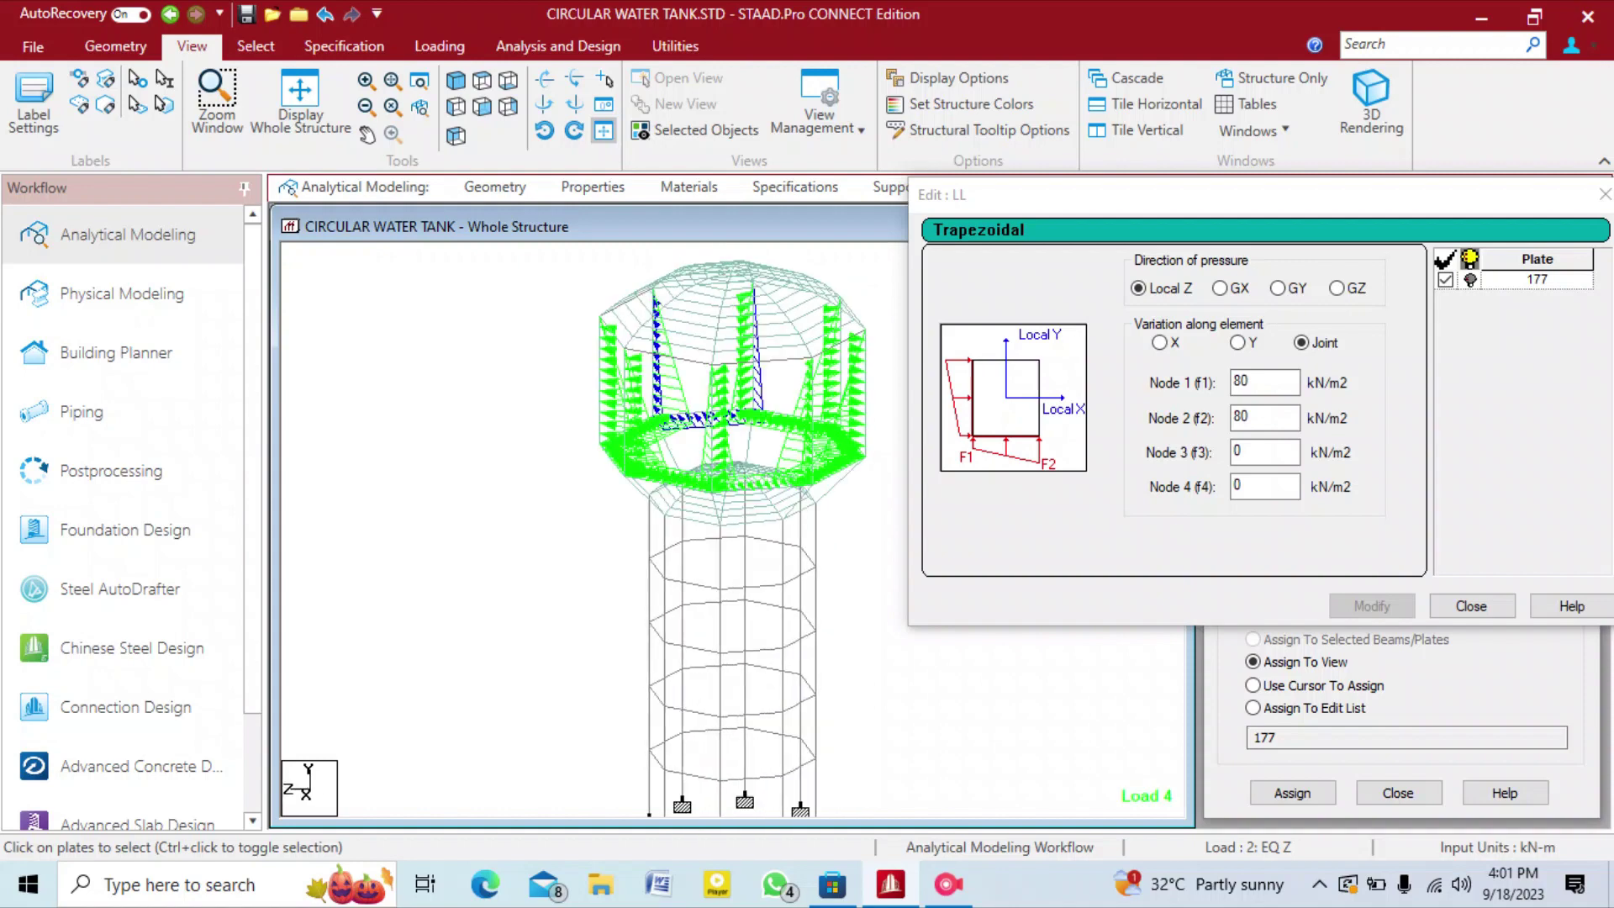
pyautogui.press('Right')
pyautogui.press('Right')
pyautogui.press('Right')
pyautogui.press('Right')
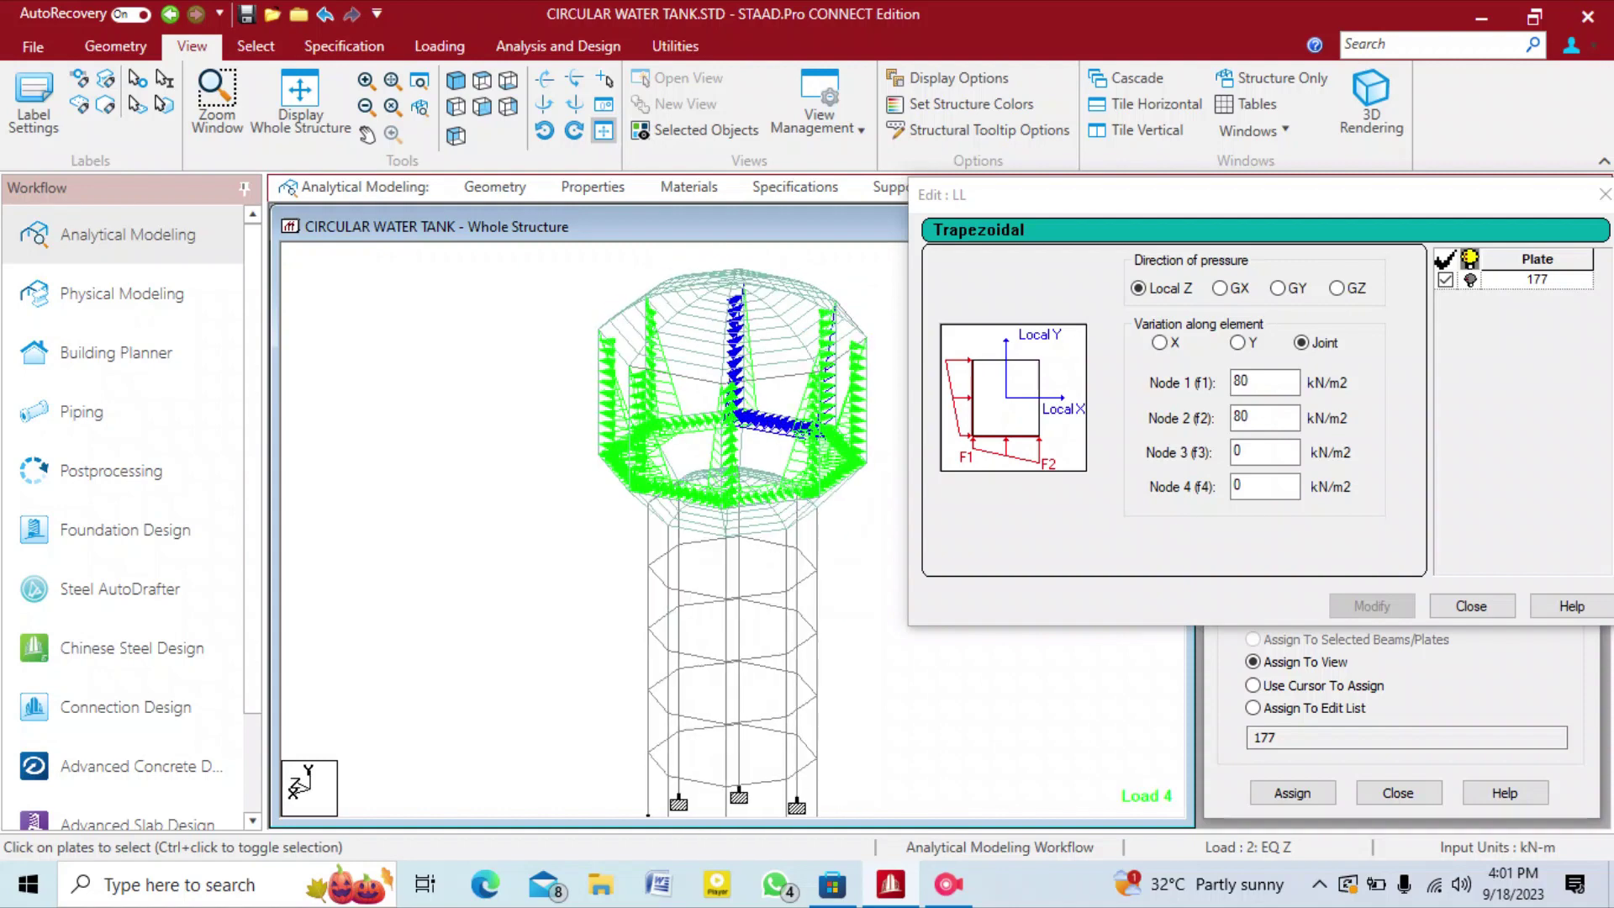
pyautogui.click(1605, 194)
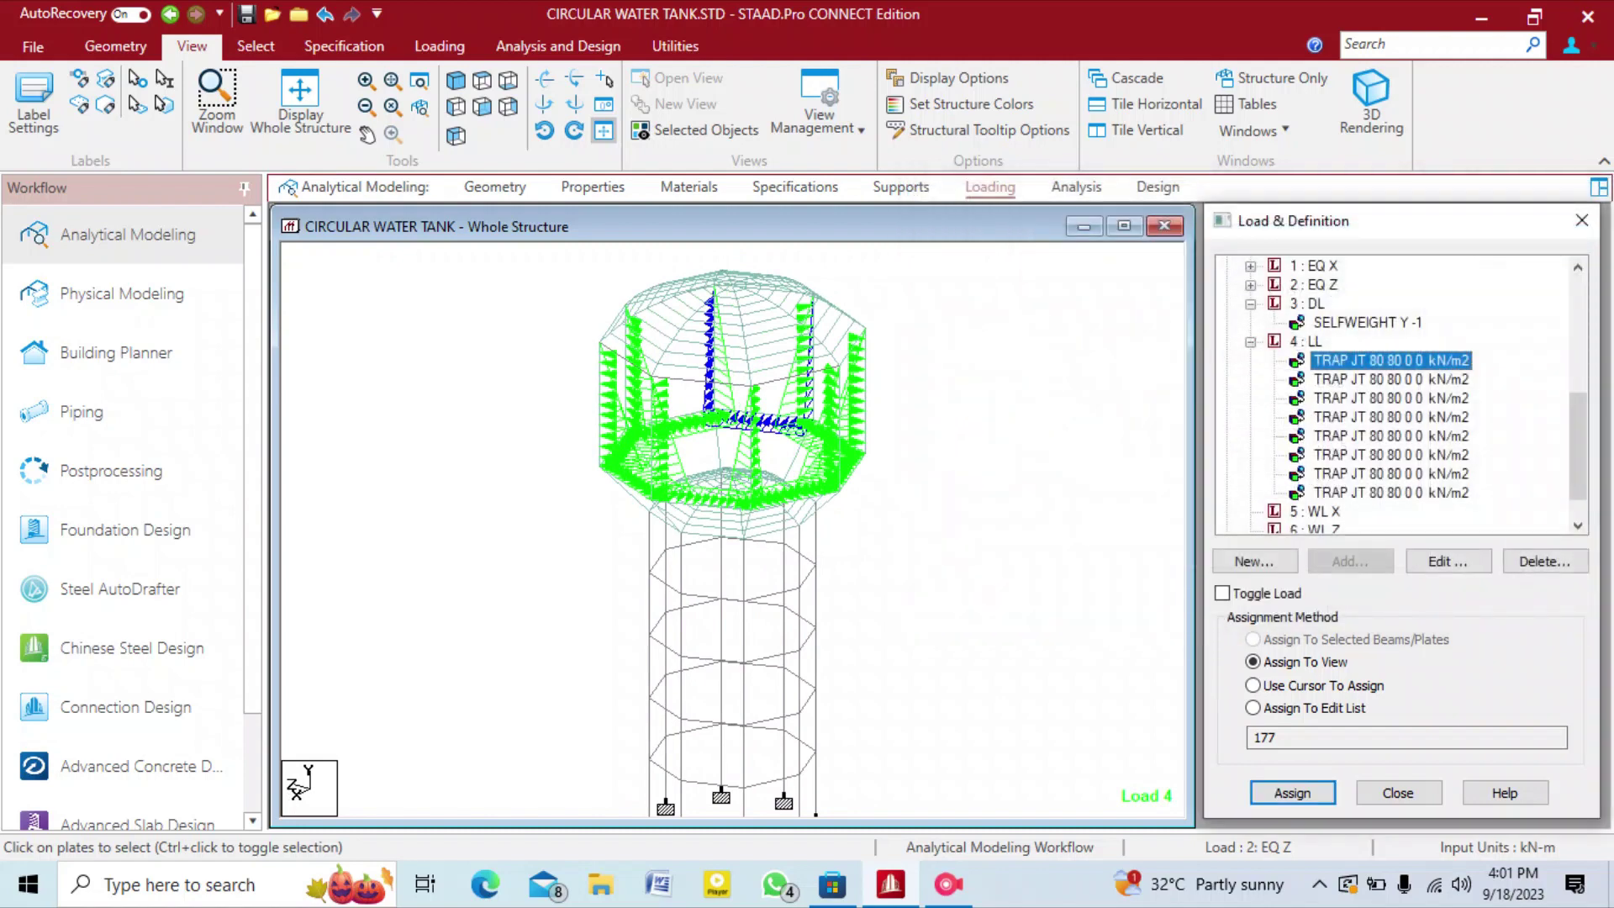
# Inspect the LL trapezoidal load assigned to plate 178 from around the tank.
pyautogui.click(1391, 379)
pyautogui.click(966, 438)
pyautogui.press('Right')
pyautogui.press('Right')
pyautogui.press('Right')
pyautogui.press('Right')
pyautogui.press('Right')
pyautogui.press('Right')
pyautogui.press('Right')
pyautogui.press('Right')
pyautogui.press('Right')
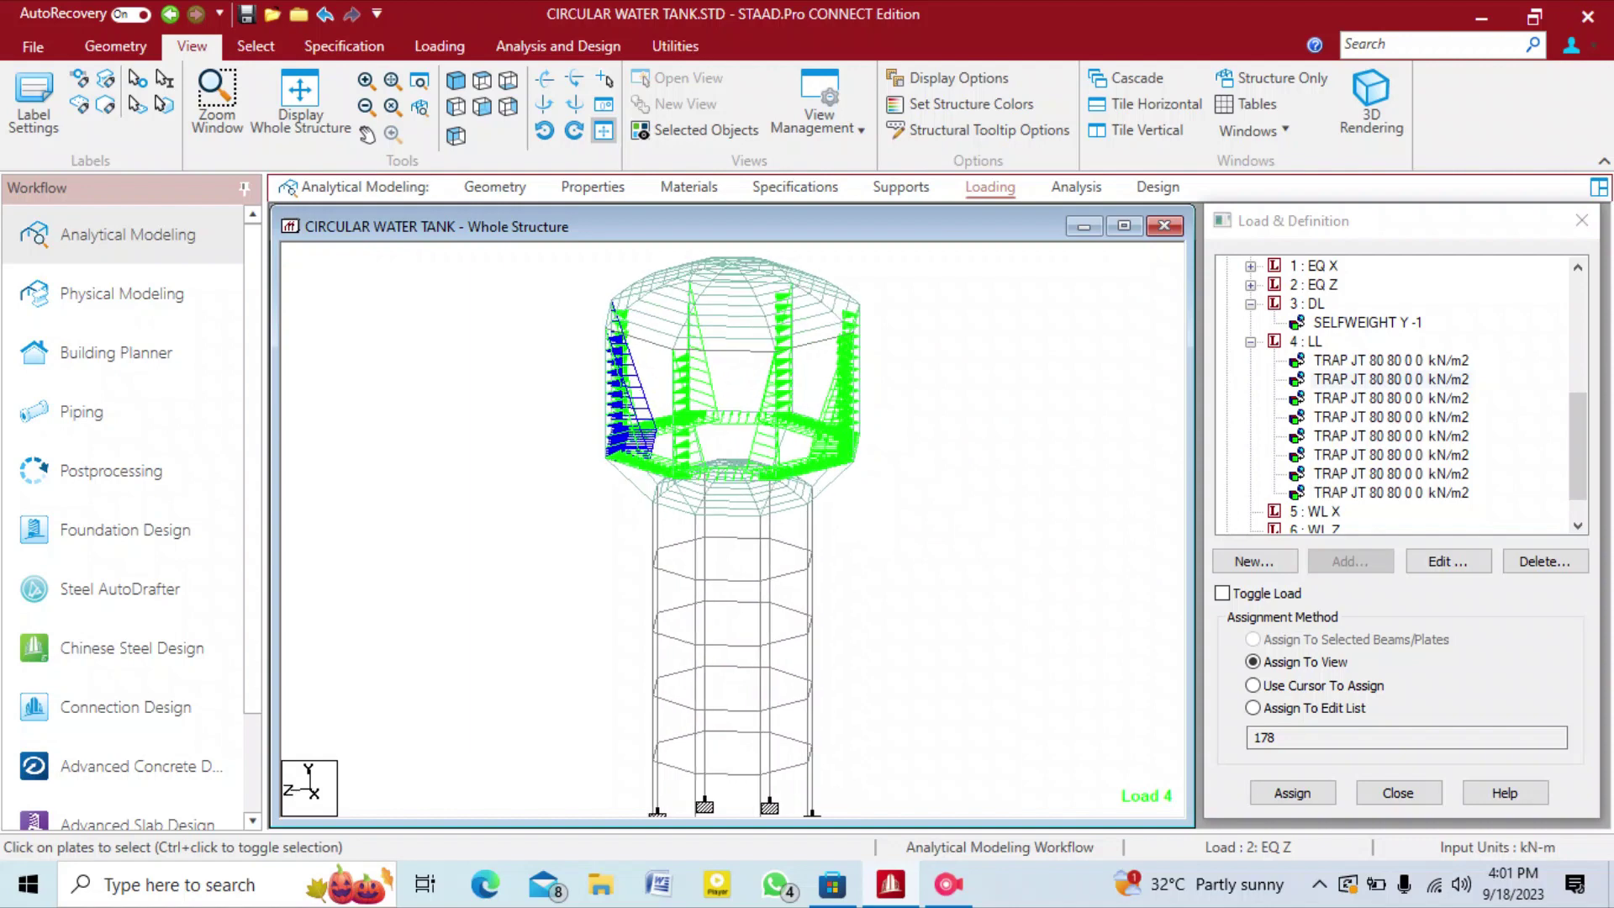
# Inspect the LL trapezoidal load assigned to plate 179 from different sides and heights.
pyautogui.click(1391, 398)
pyautogui.click(984, 437)
pyautogui.press('Right')
pyautogui.press('Right')
pyautogui.press('Right')
pyautogui.press('Right')
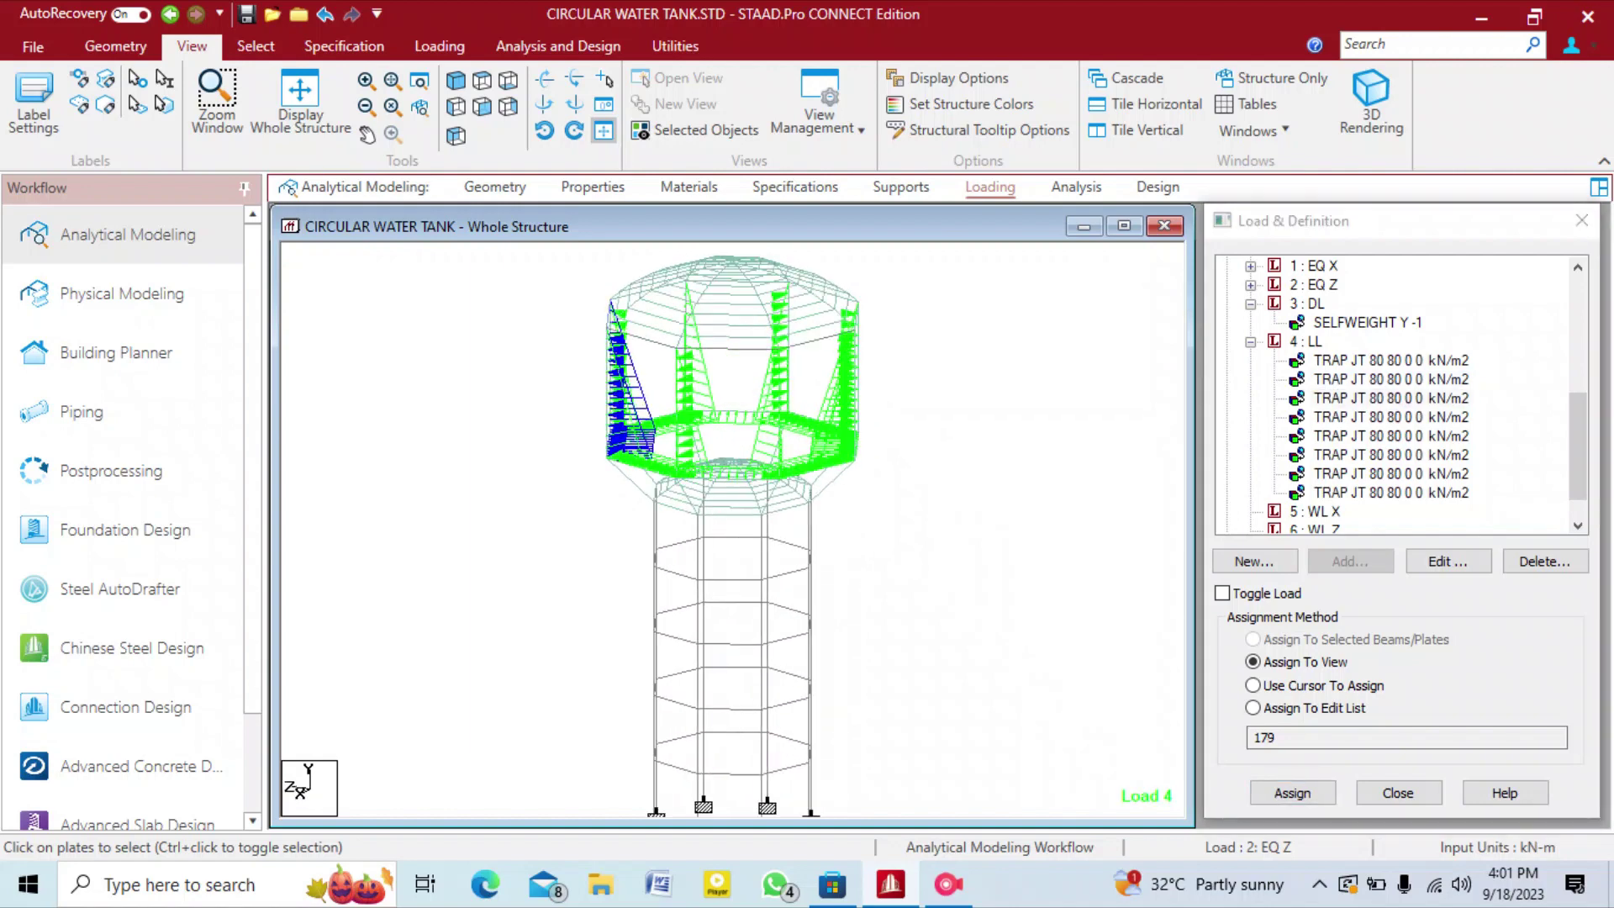
pyautogui.press('Right')
pyautogui.press('Right')
pyautogui.press('Right')
pyautogui.press('Right')
pyautogui.press('Up')
pyautogui.press('Up')
pyautogui.press('Right')
pyautogui.press('Right')
pyautogui.press('Right')
pyautogui.press('Right')
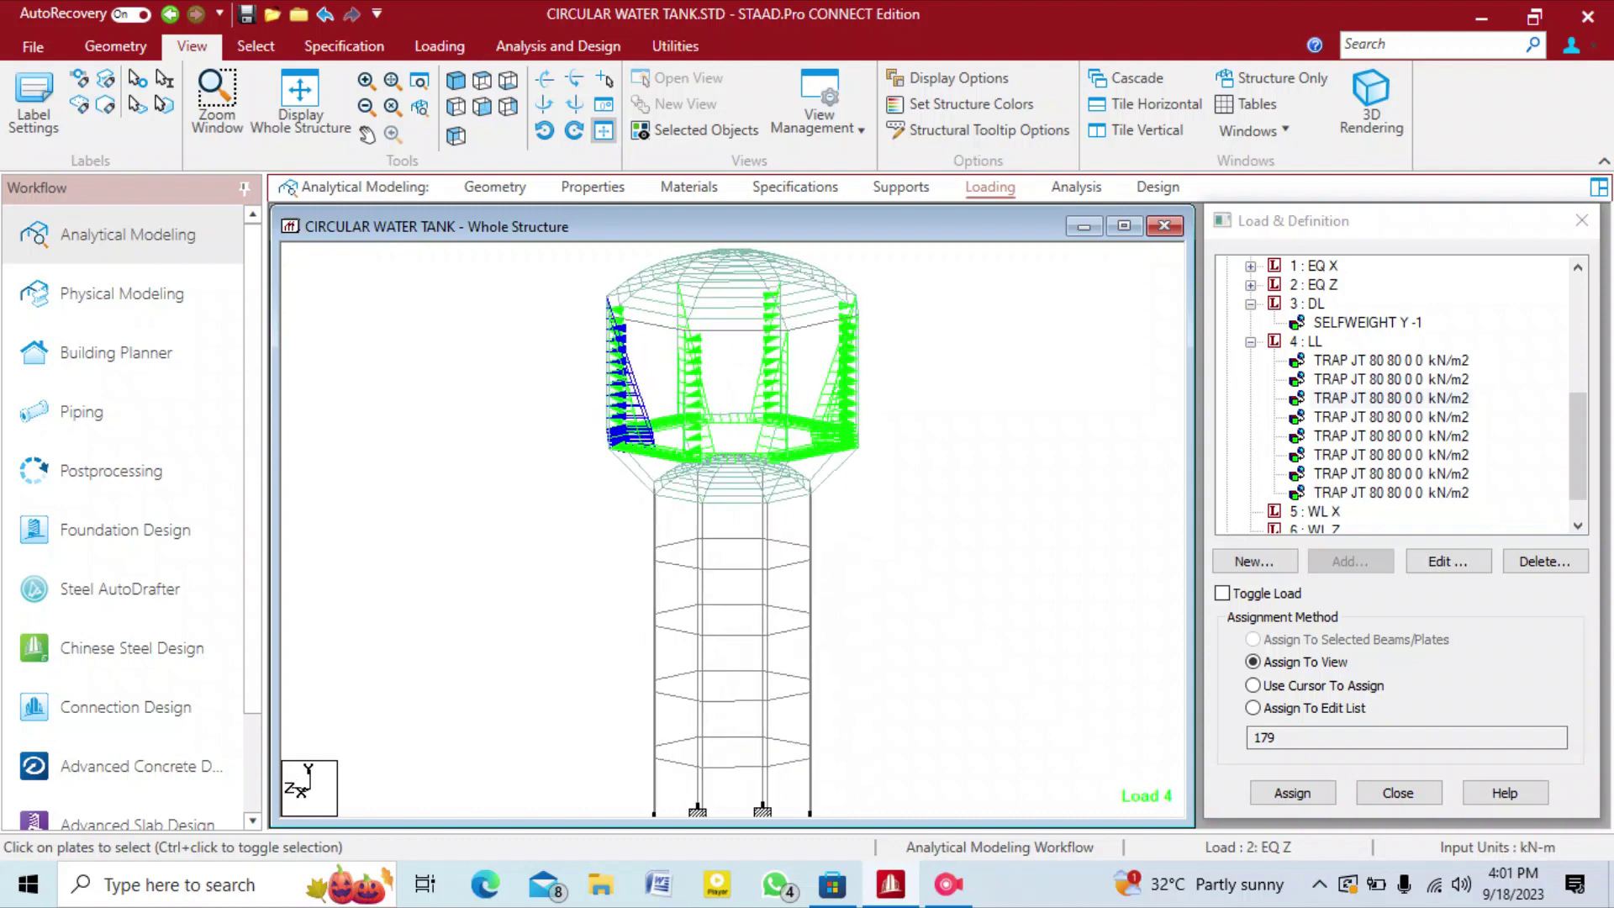
pyautogui.press('Left')
pyautogui.press('Left')
pyautogui.press('Left')
pyautogui.press('Left')
pyautogui.press('Down')
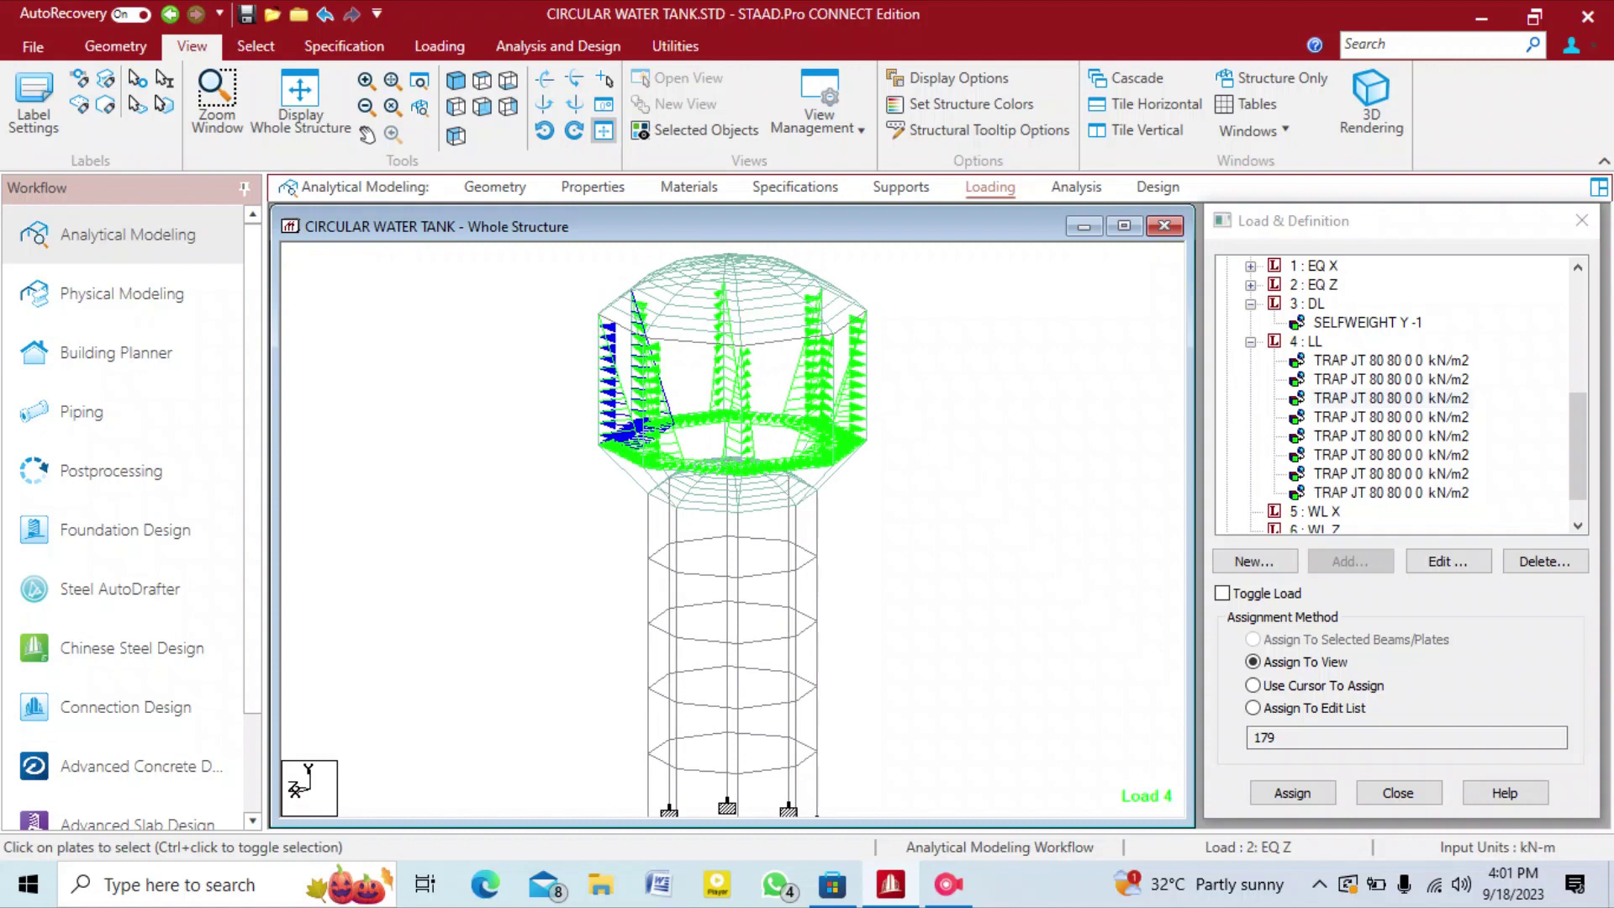
# Check the direction and shape of the LL trapezoidal load on plate 180.
pyautogui.click(1391, 418)
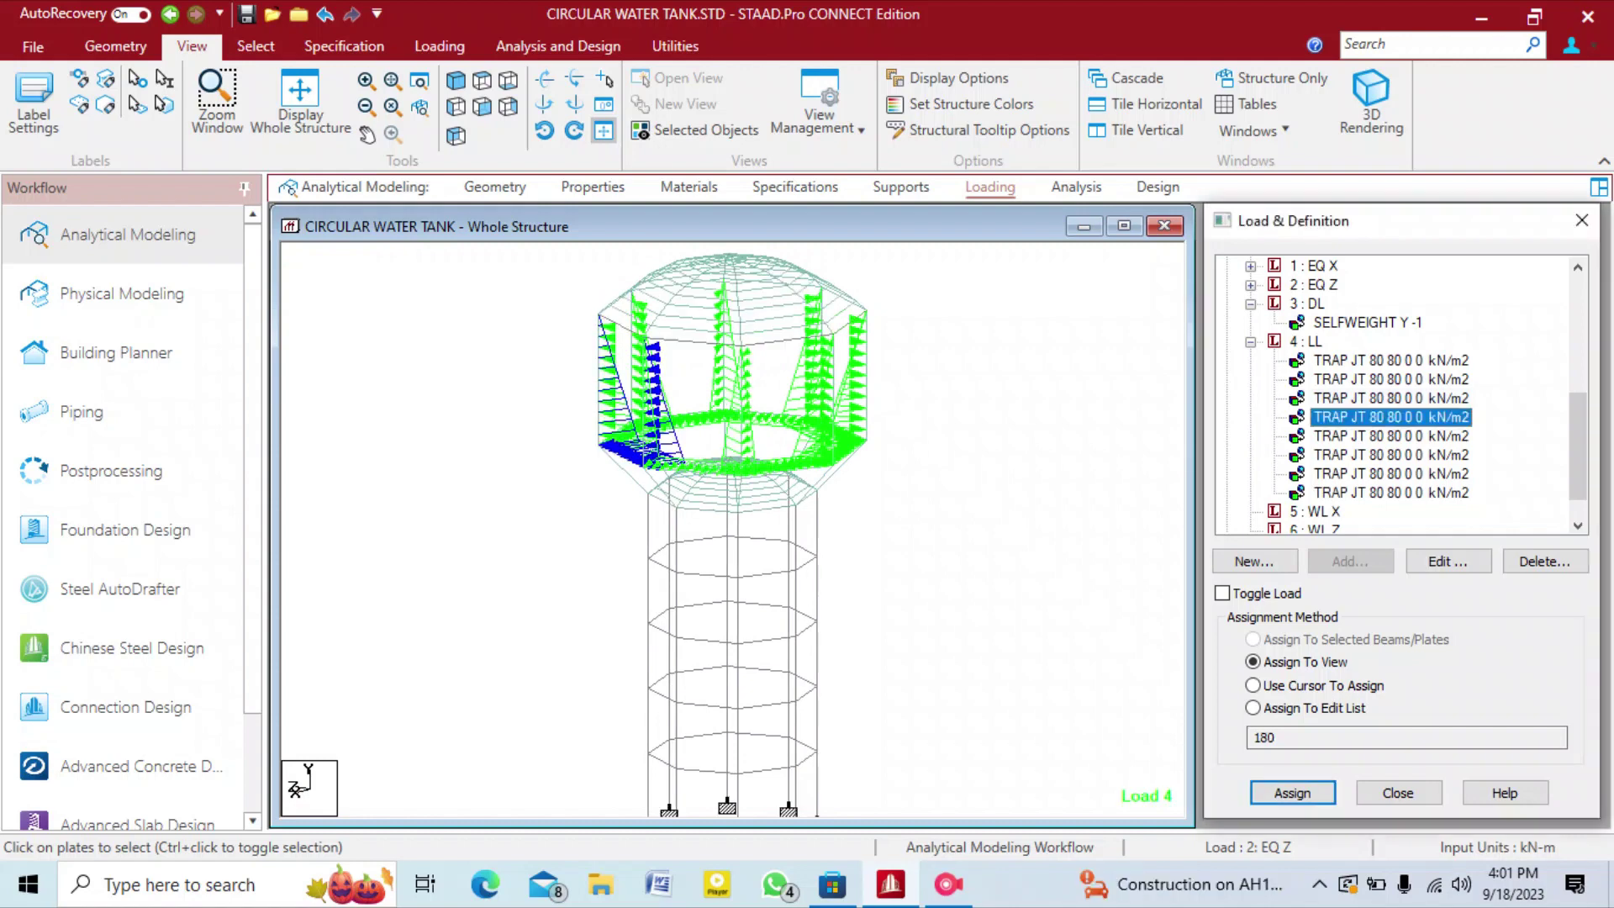
pyautogui.click(992, 471)
pyautogui.press('Left')
pyautogui.press('Left')
pyautogui.press('Left')
pyautogui.press('Left')
pyautogui.press('Right')
pyautogui.press('Right')
pyautogui.press('Right')
pyautogui.press('Right')
pyautogui.press('Right')
pyautogui.press('Right')
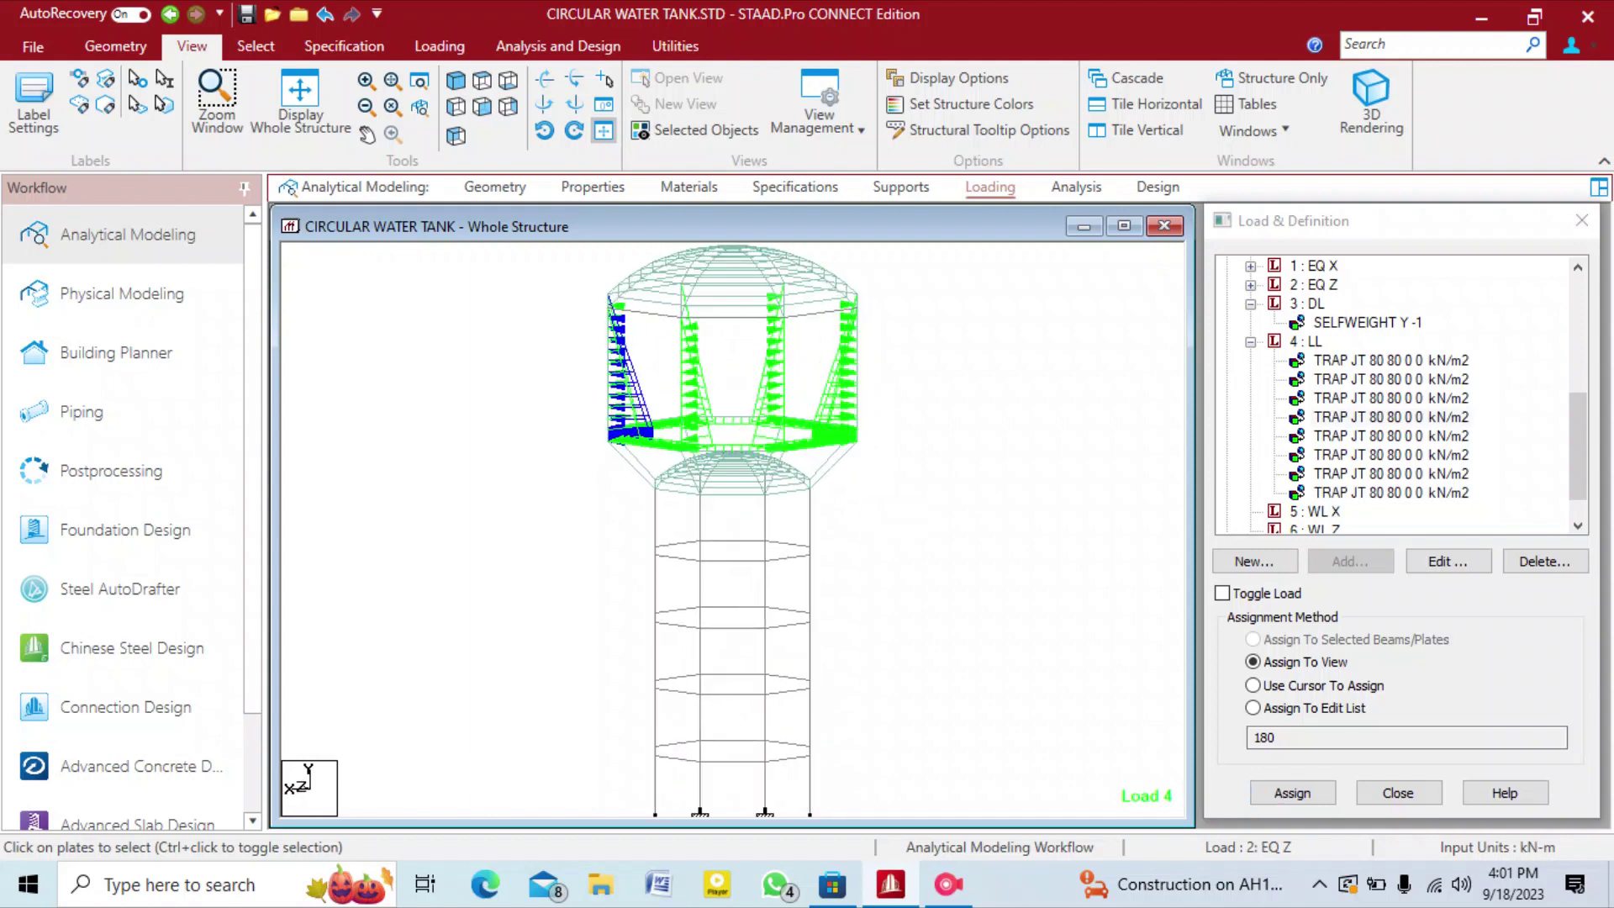
# Go through the remaining LL trapezoidal loads on plates 181 to 184 and check each on the tank wall.
pyautogui.click(1391, 436)
pyautogui.moveTo(924, 538); pyautogui.dragTo(840, 530, button='middle')
pyautogui.click(1392, 455)
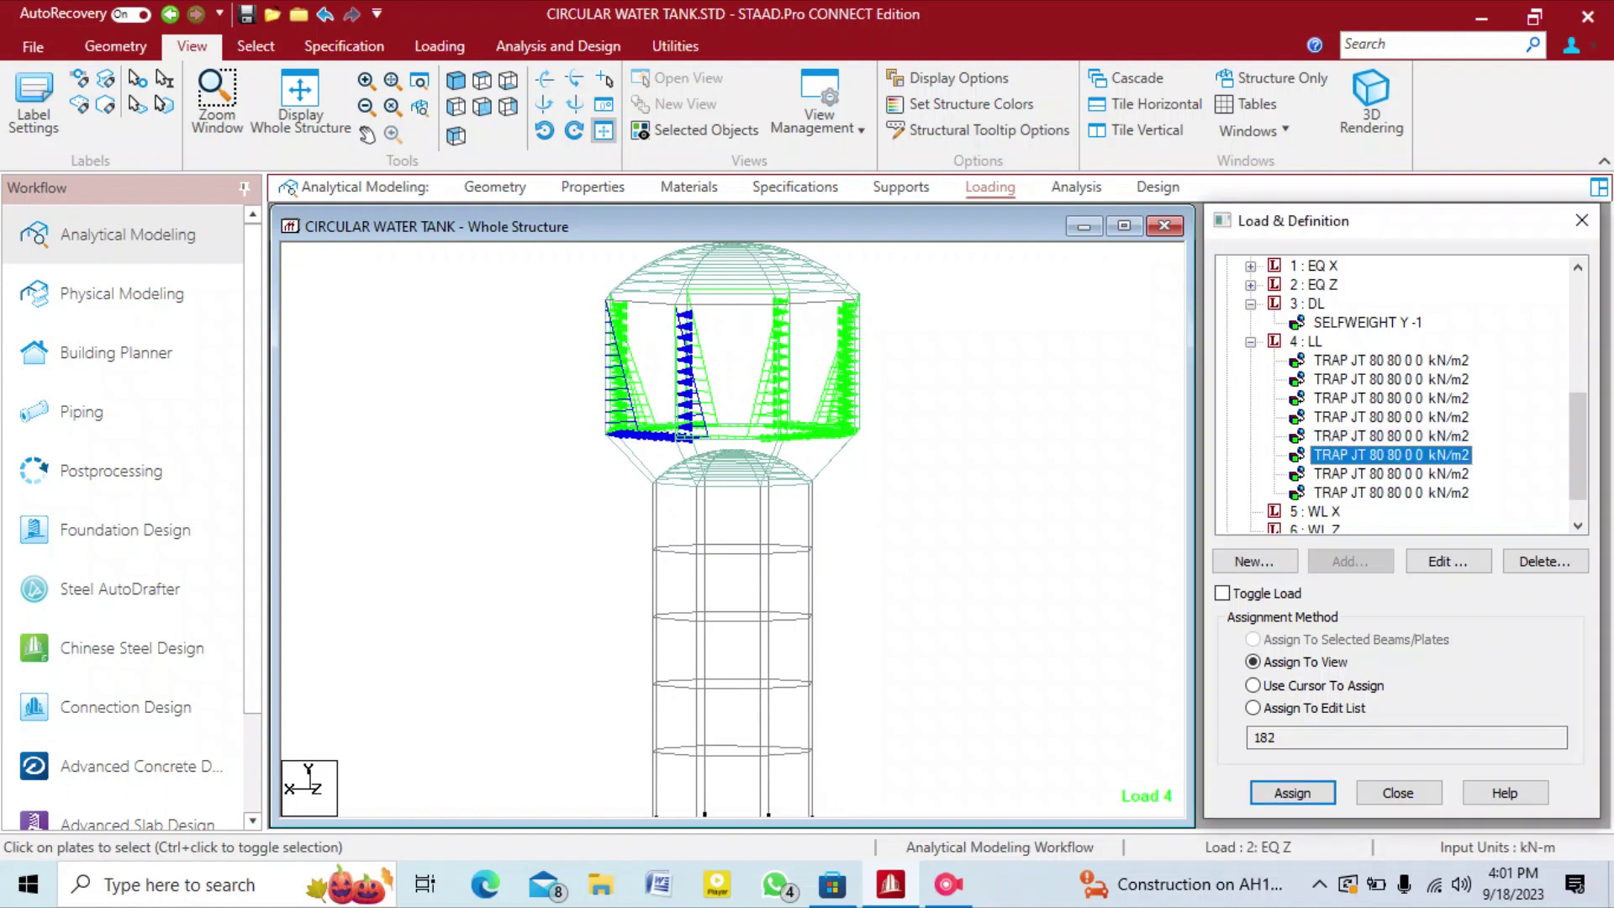
pyautogui.click(1392, 474)
pyautogui.click(1392, 492)
pyautogui.moveTo(925, 538); pyautogui.dragTo(841, 534, button='middle')
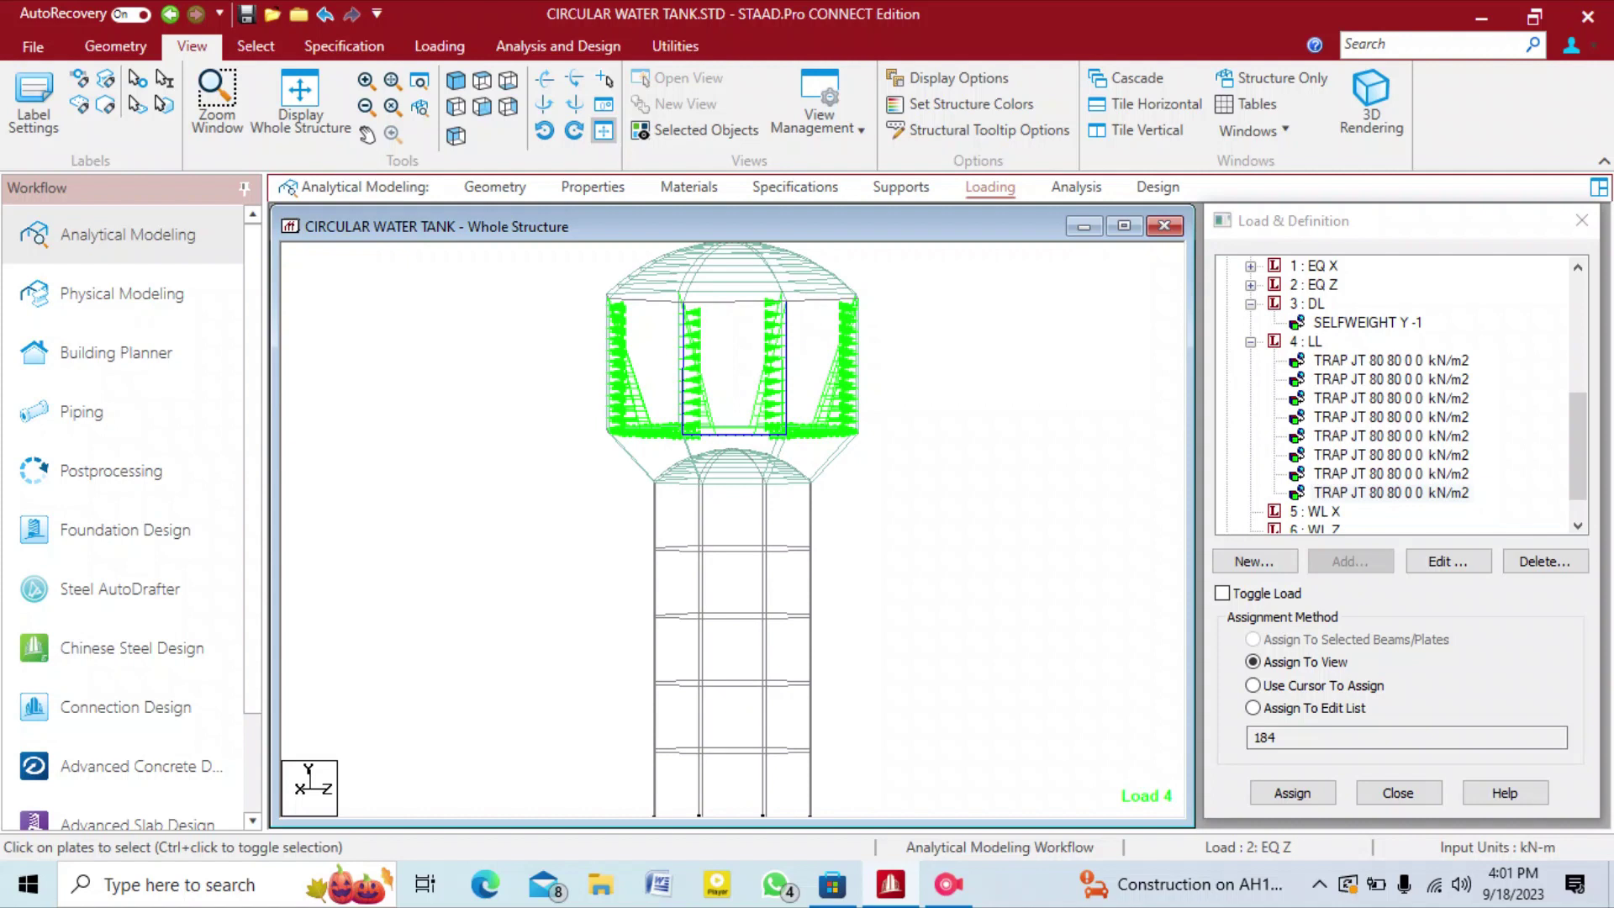
pyautogui.press('Right')
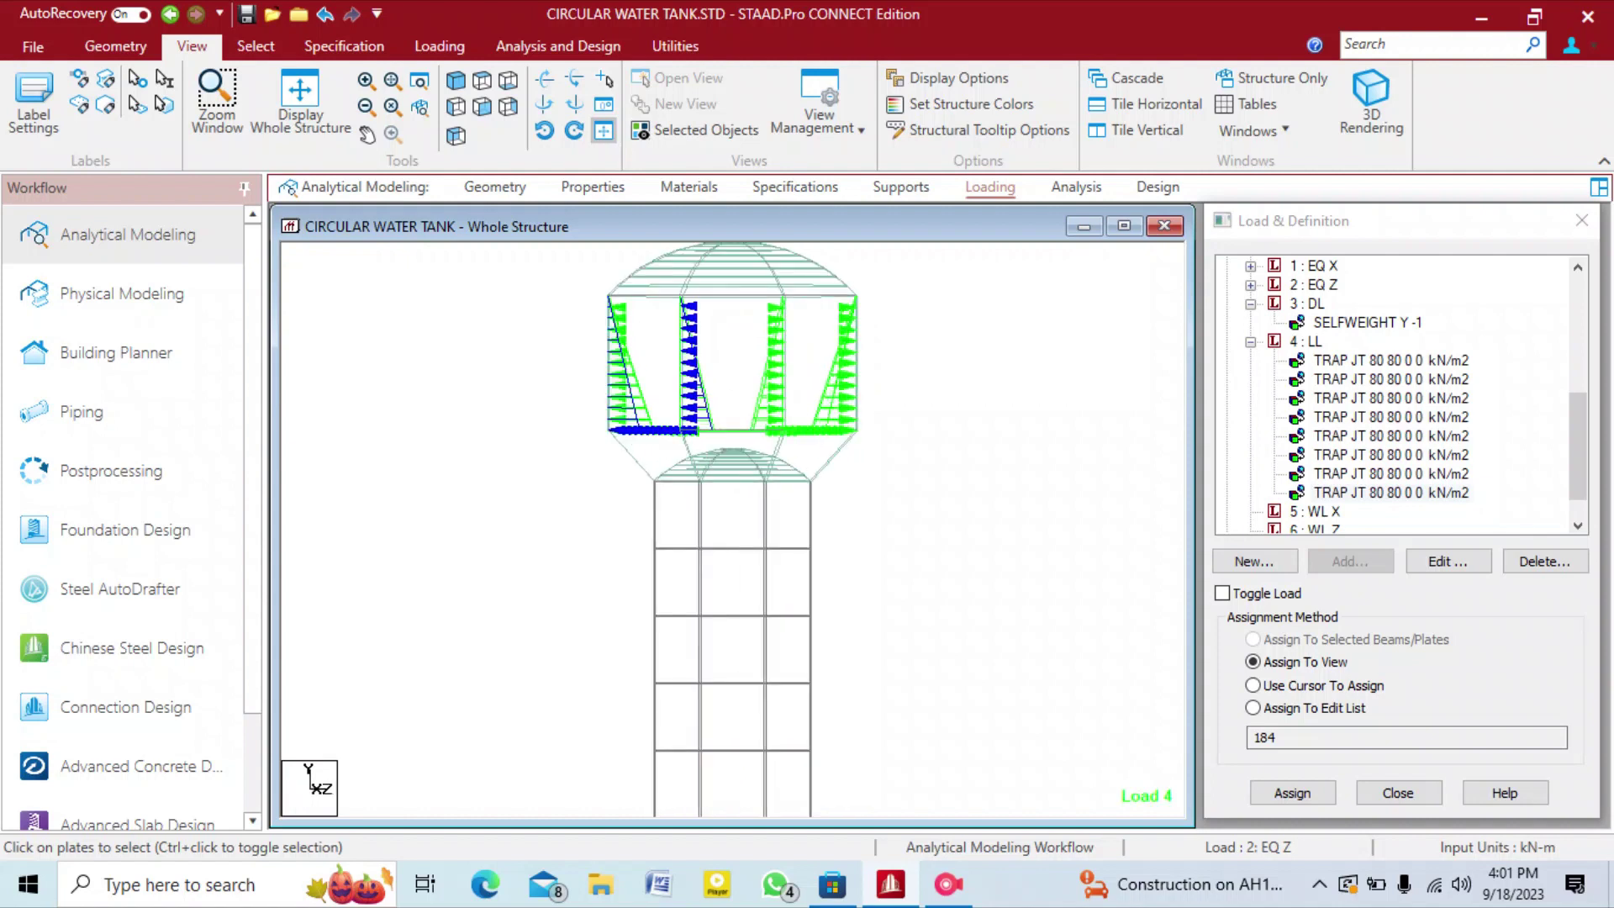
# Check the coordinates of the nodes at the lower and upper edges of the tank's conical bottom.
pyautogui.click(1307, 342)
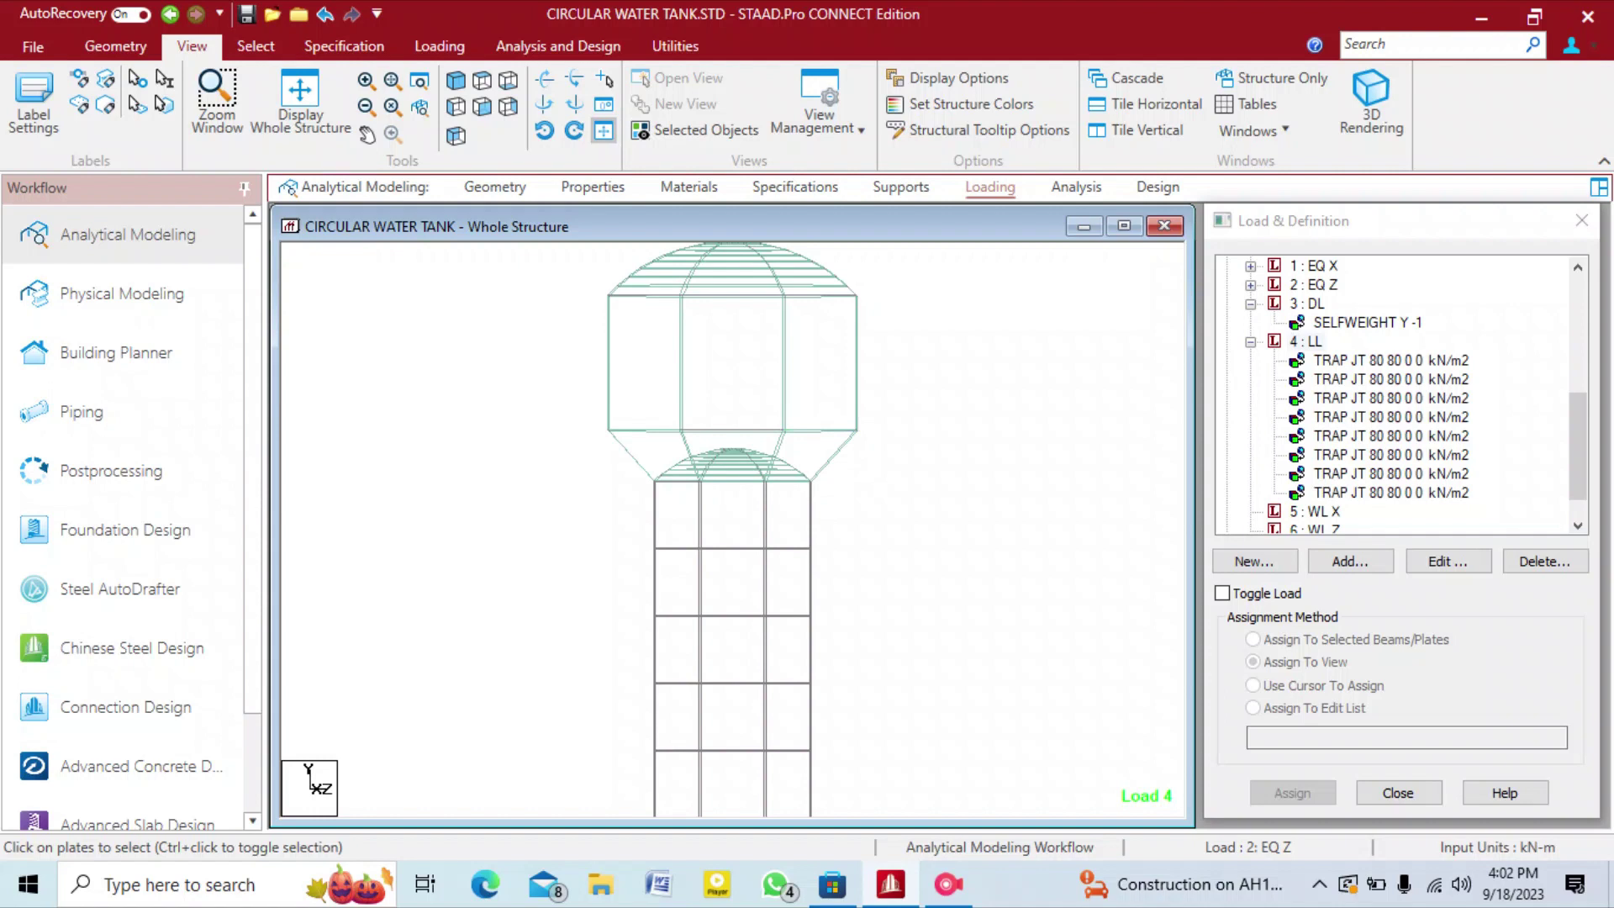
pyautogui.scroll(-3, 672, 429)
pyautogui.scroll(4, 673, 429)
pyautogui.scroll(-2, 672, 428)
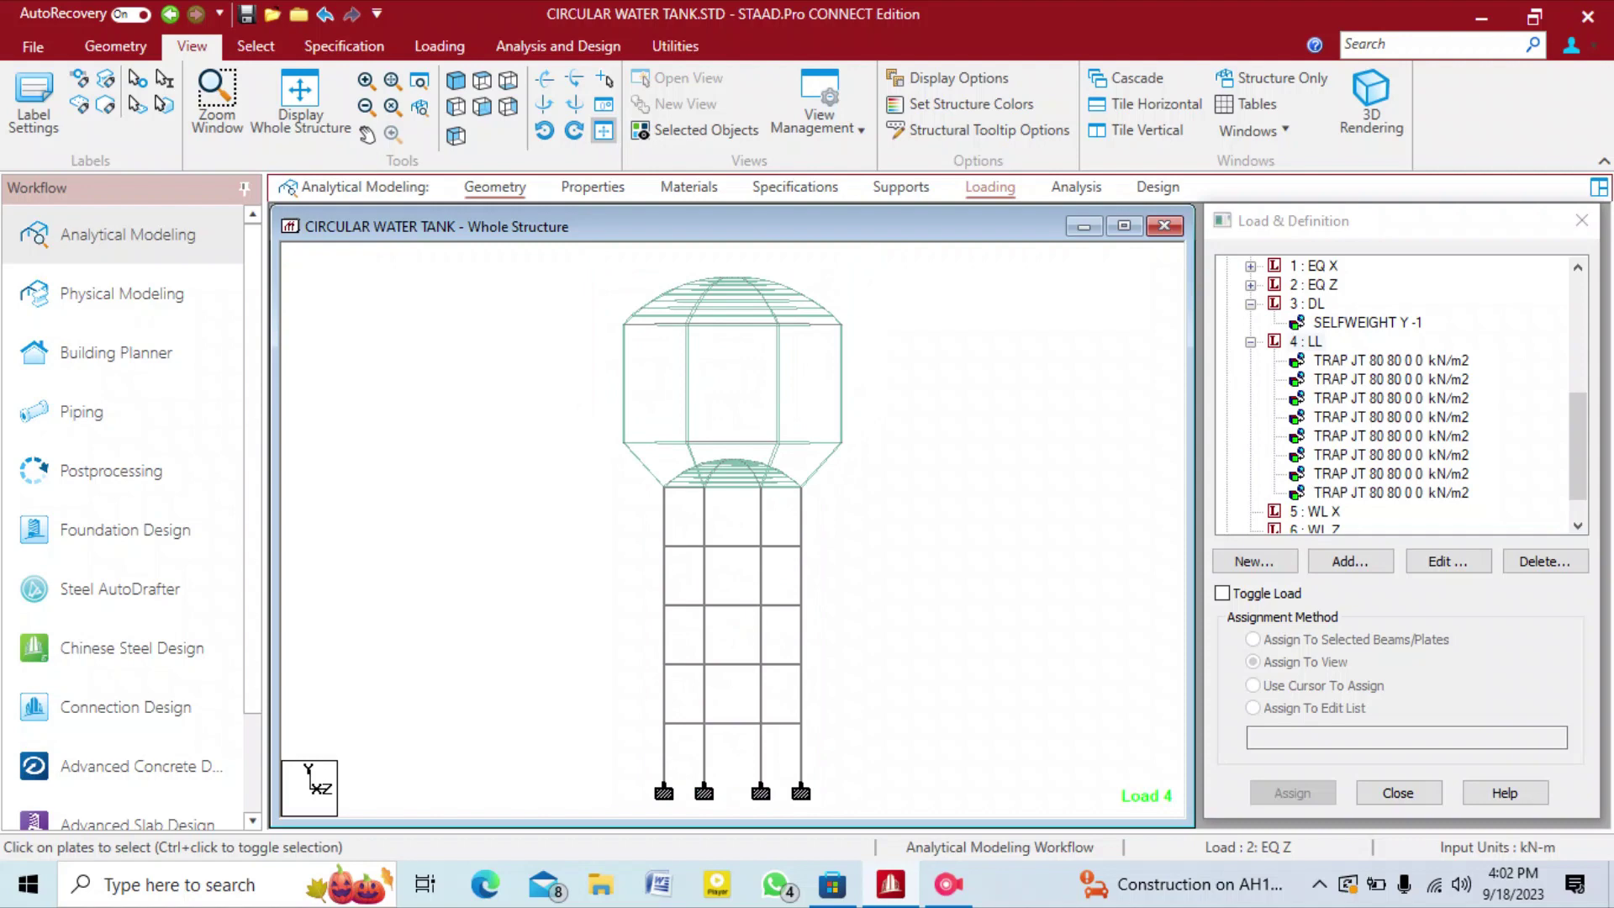
pyautogui.click(496, 187)
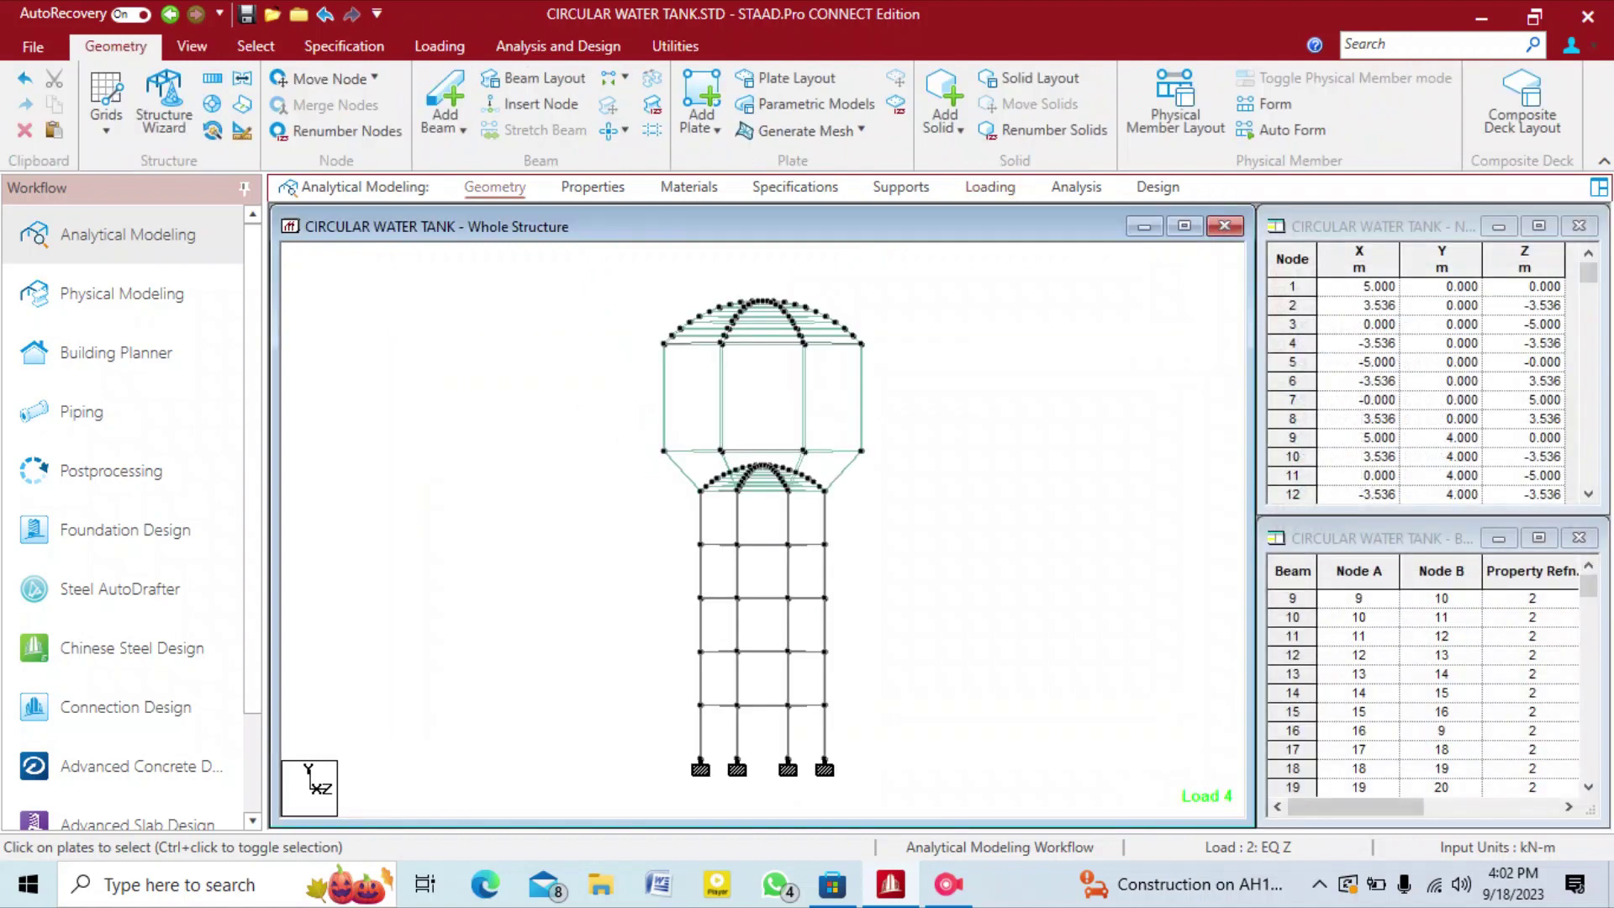
pyautogui.click(256, 46)
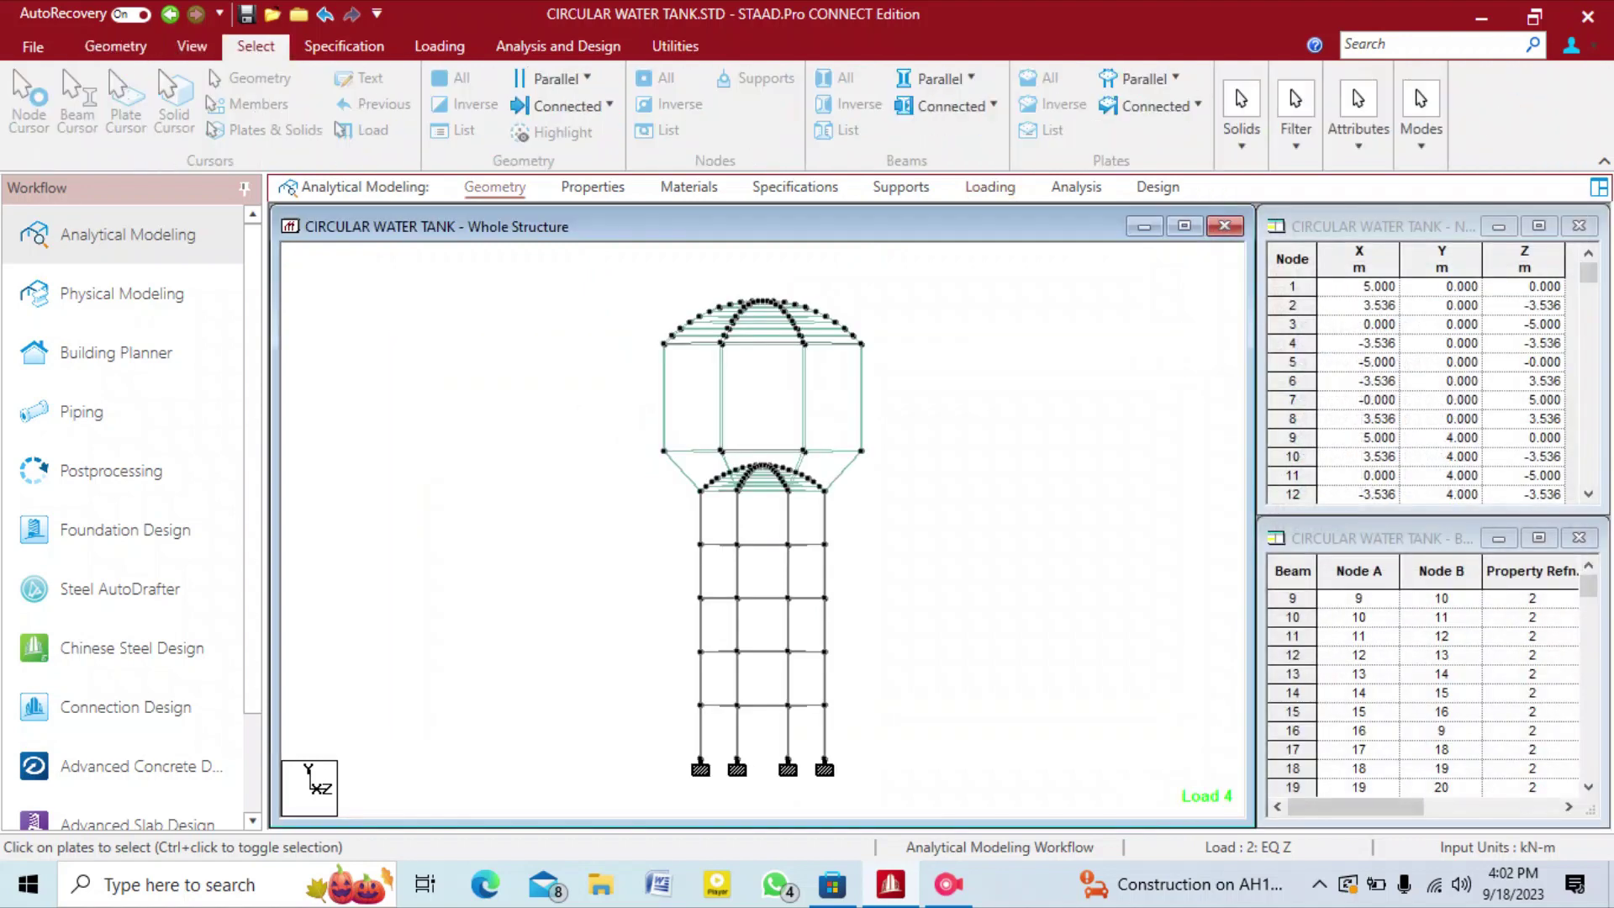
pyautogui.click(29, 105)
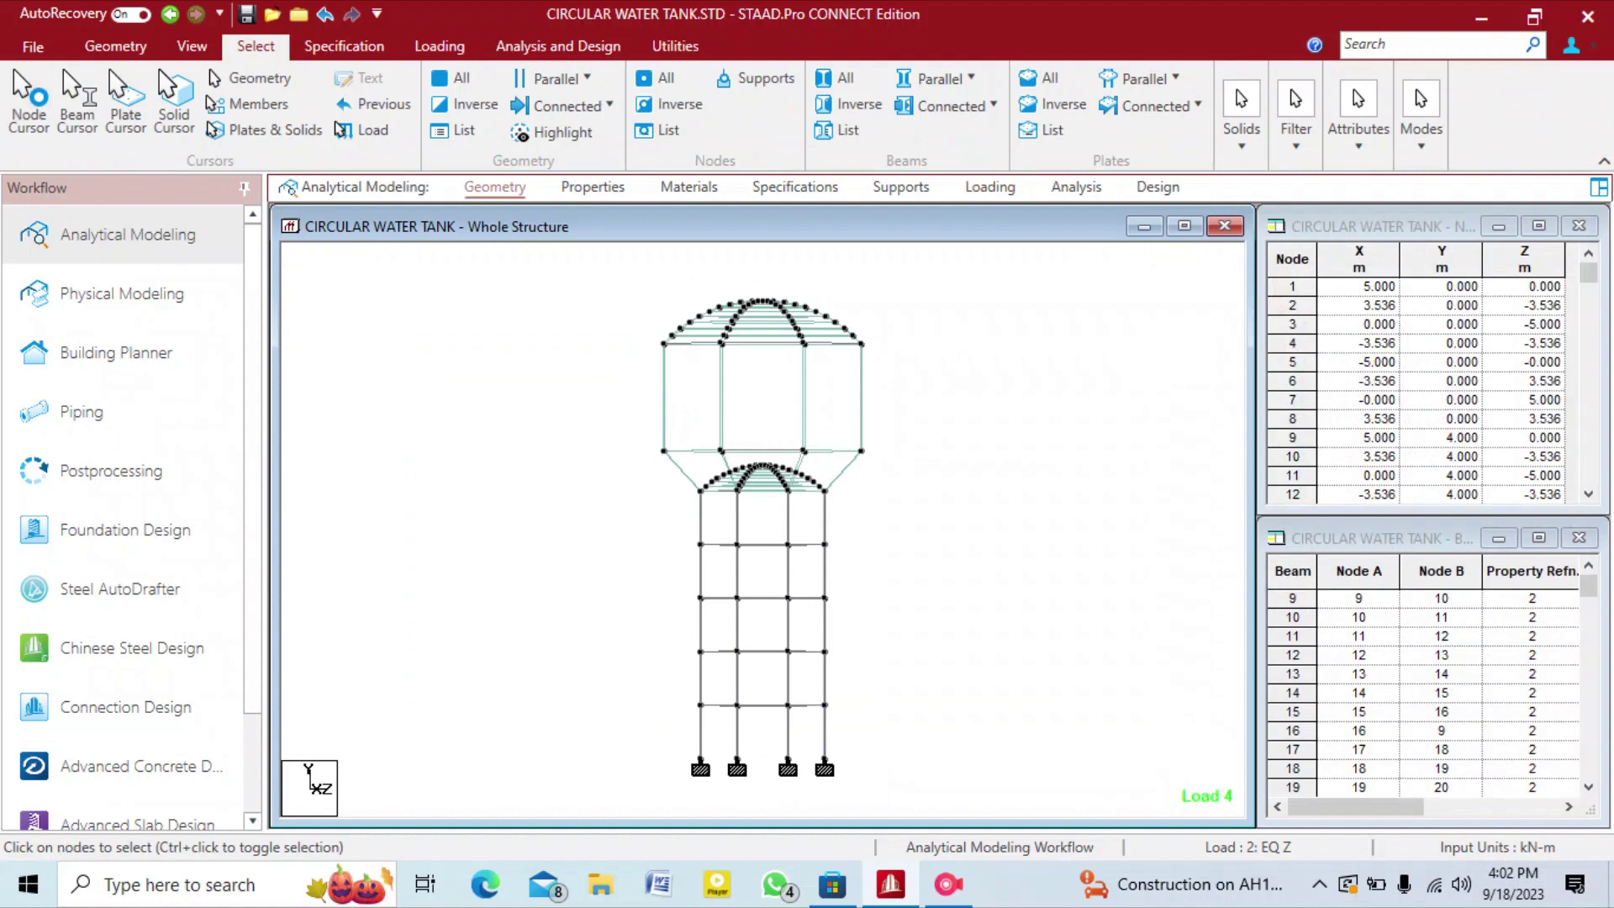
pyautogui.click(699, 490)
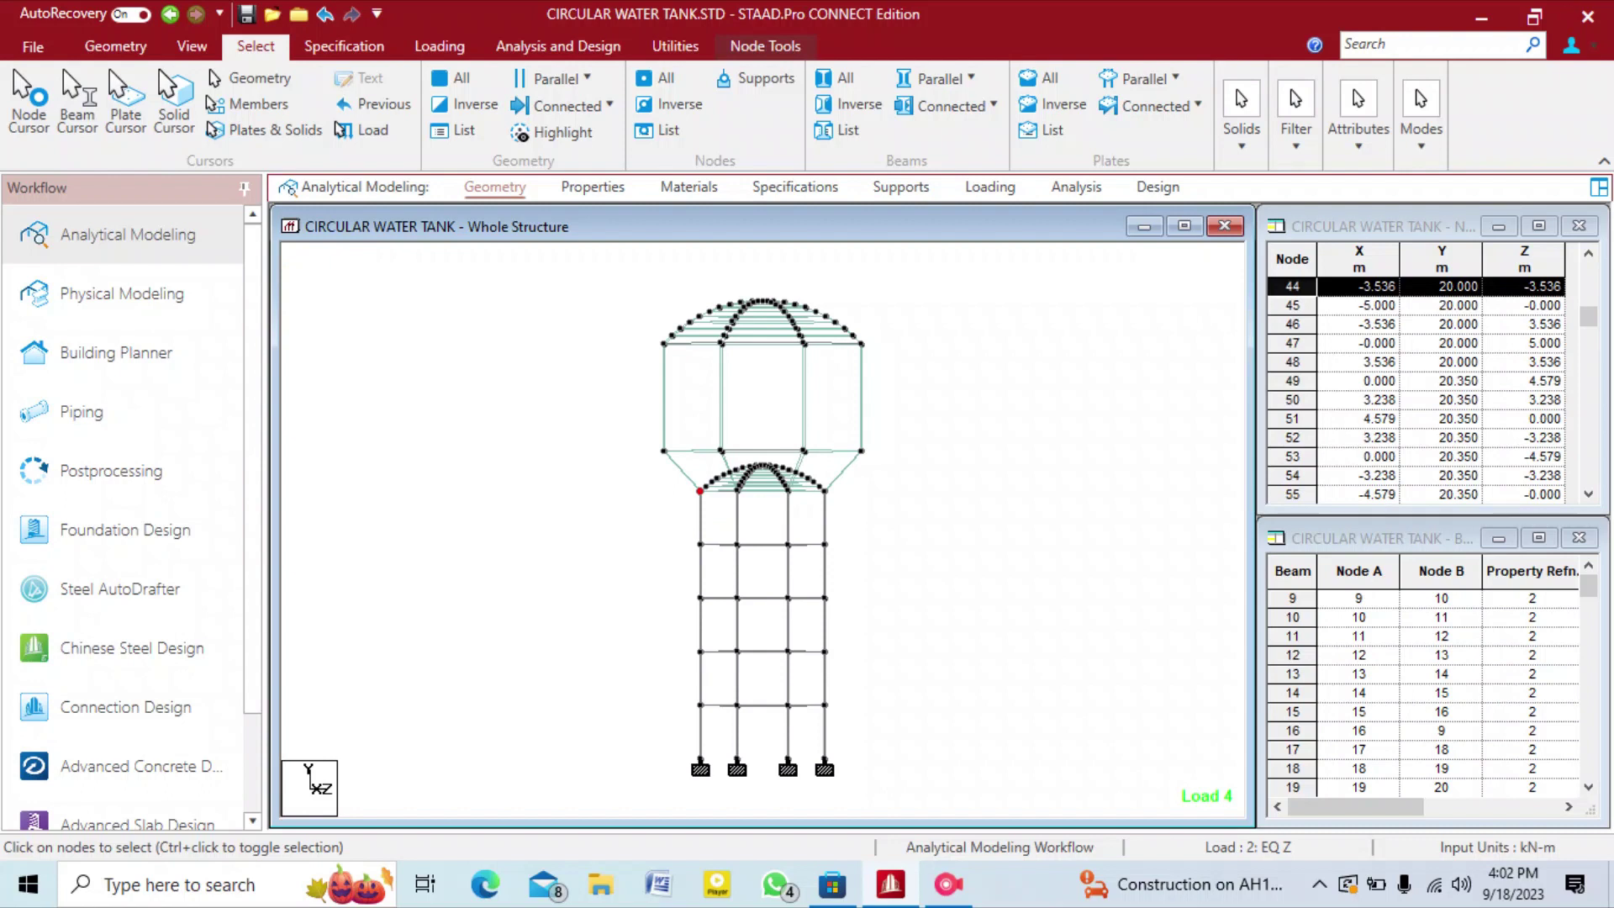
pyautogui.click(663, 452)
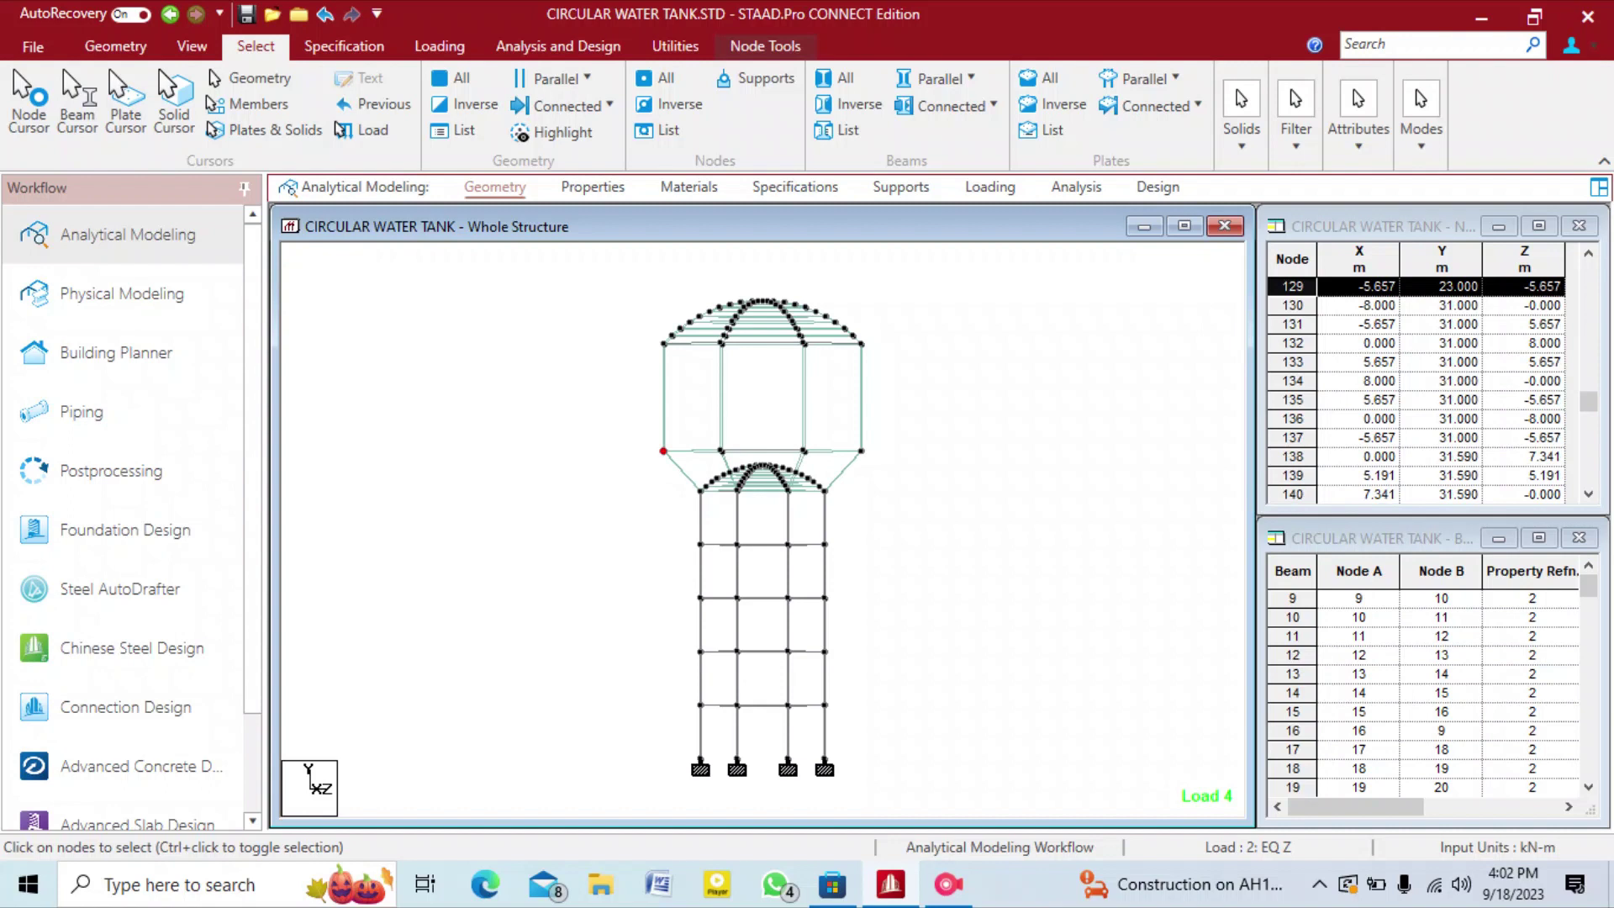
pyautogui.click(614, 471)
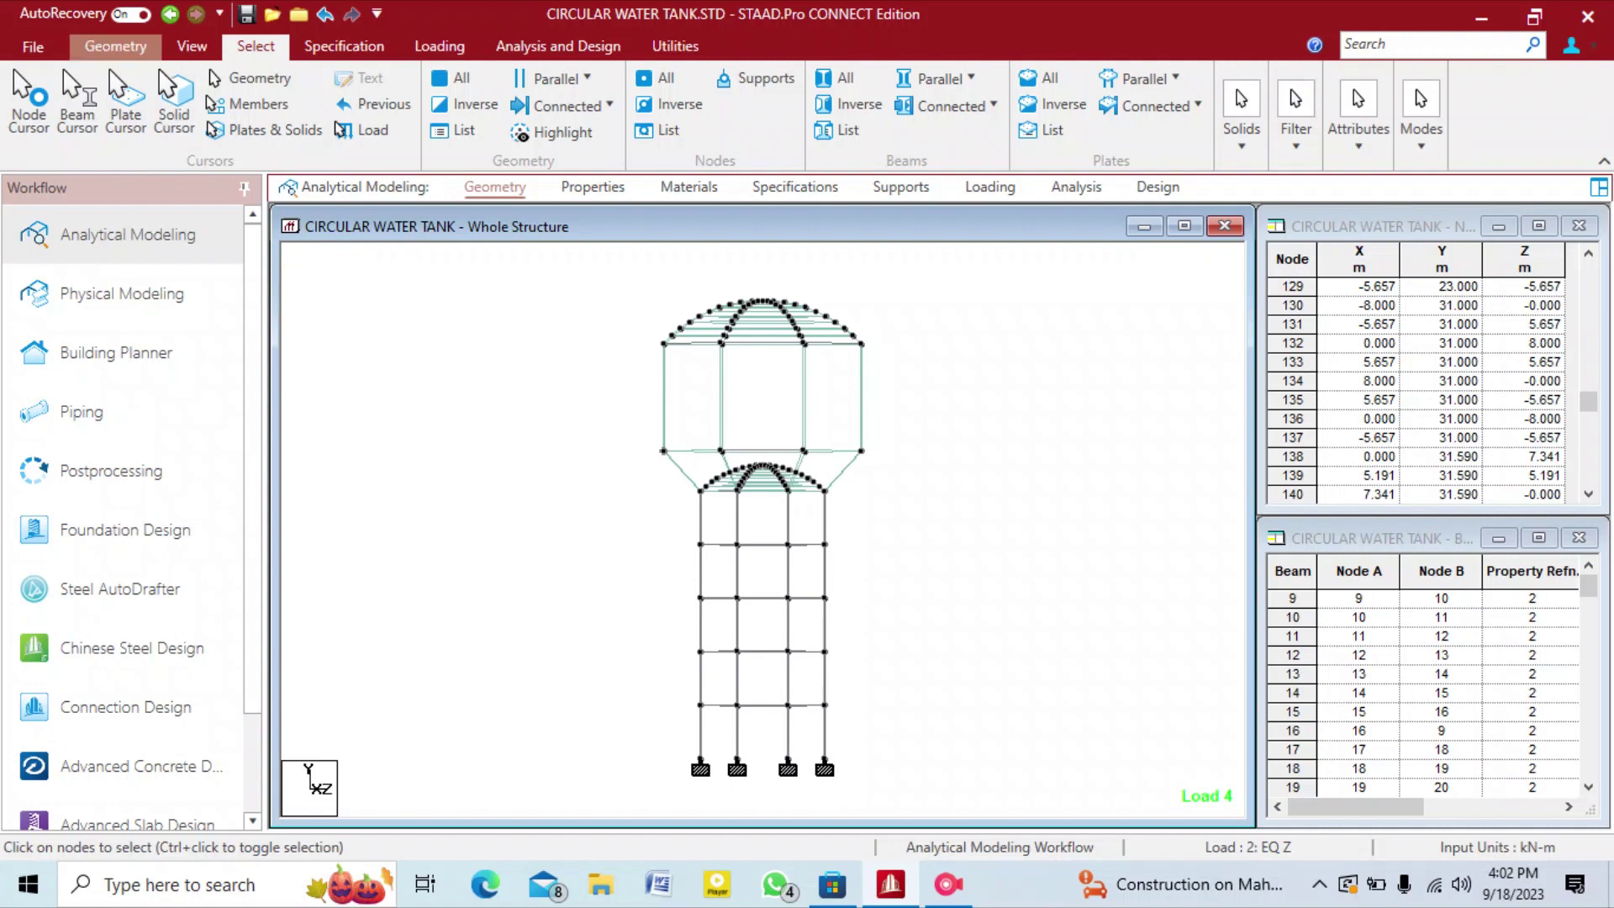
pyautogui.click(115, 46)
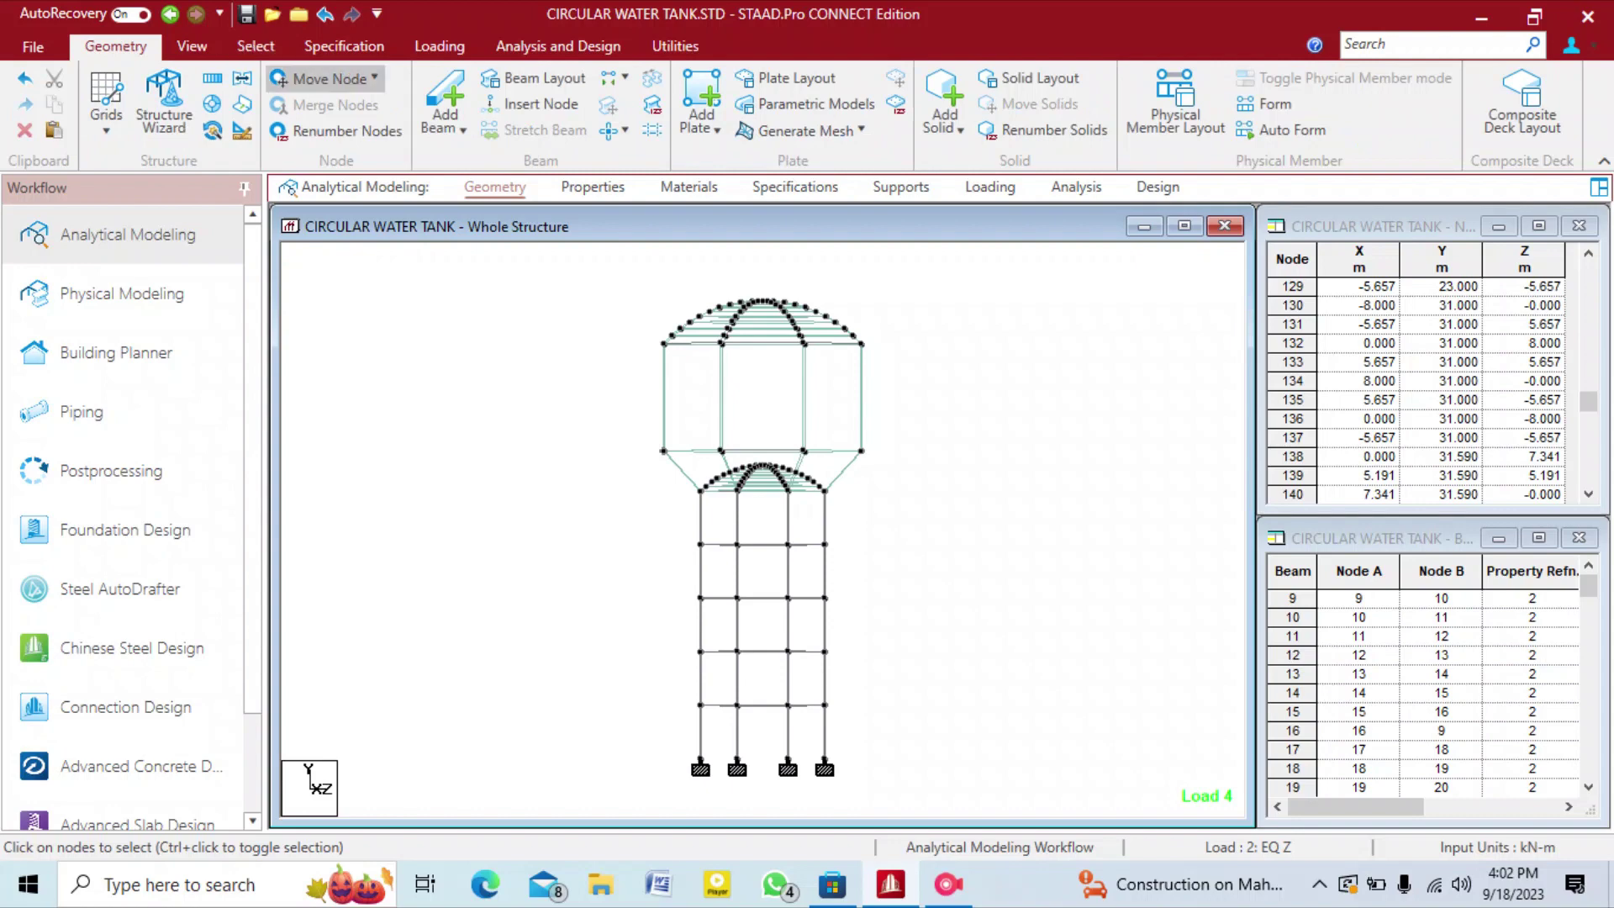
pyautogui.click(990, 187)
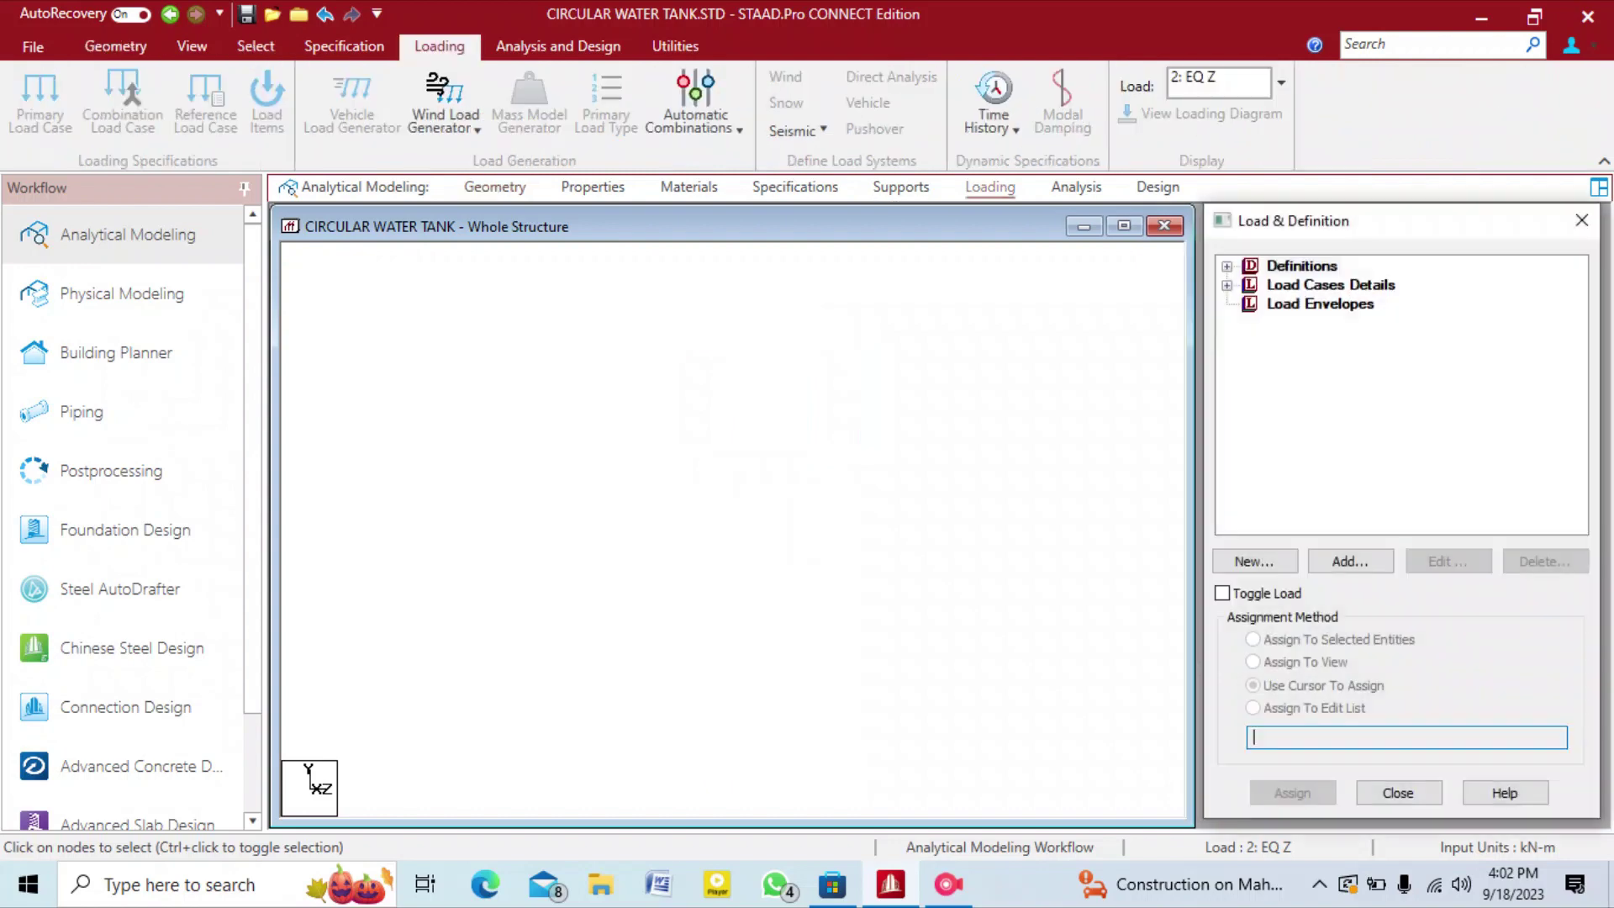
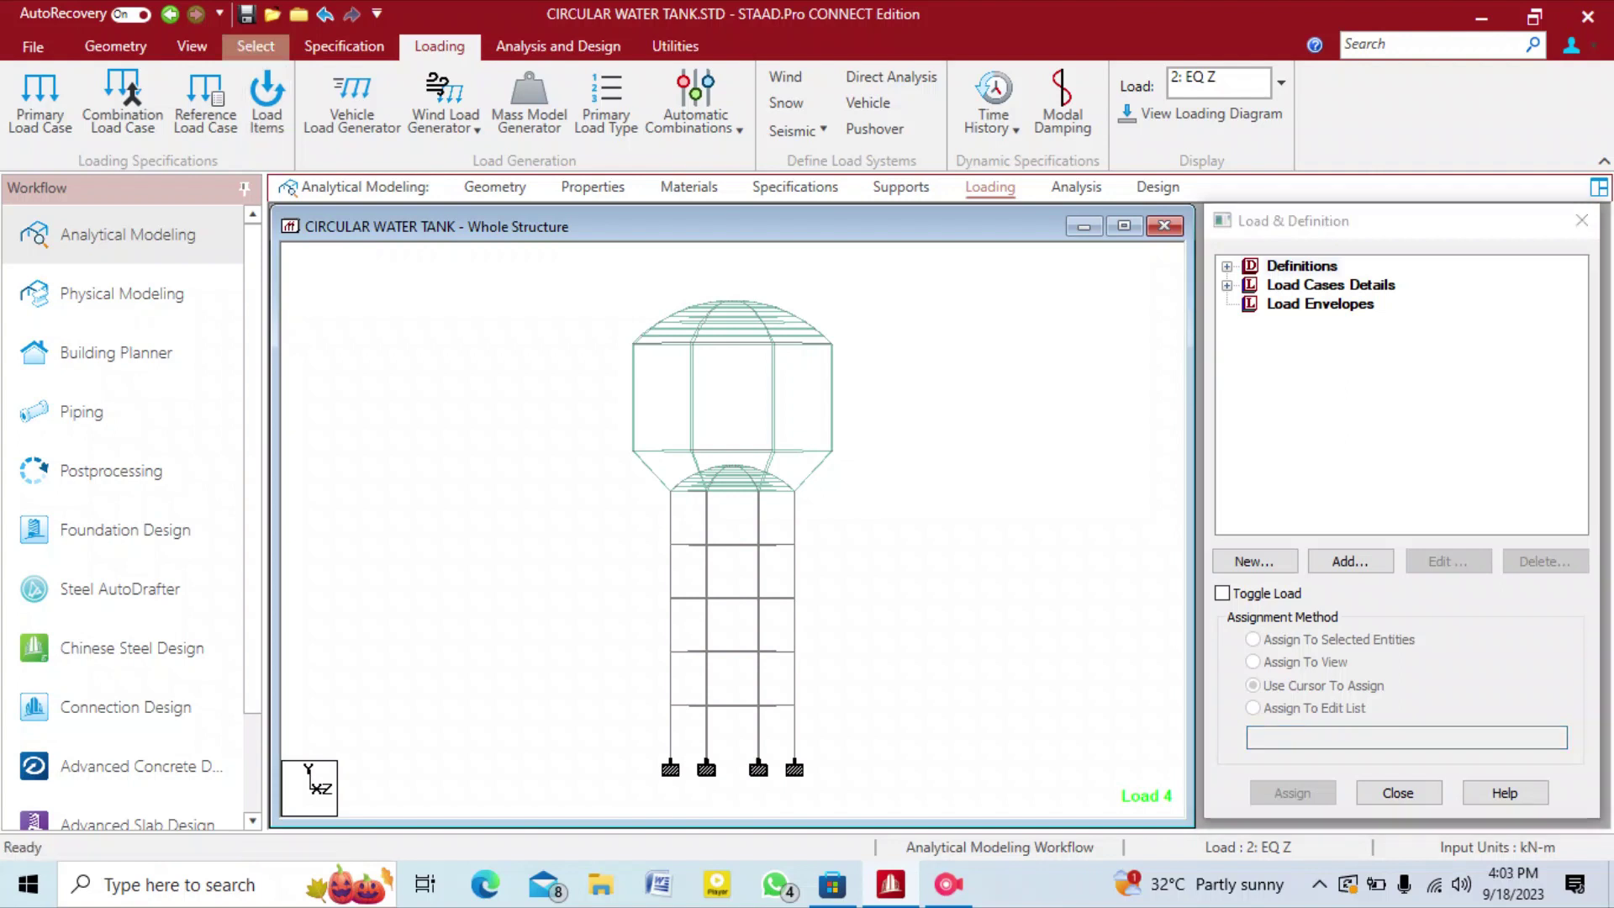
# Start adding a new load item to load case 4: LL.
pyautogui.click(255, 46)
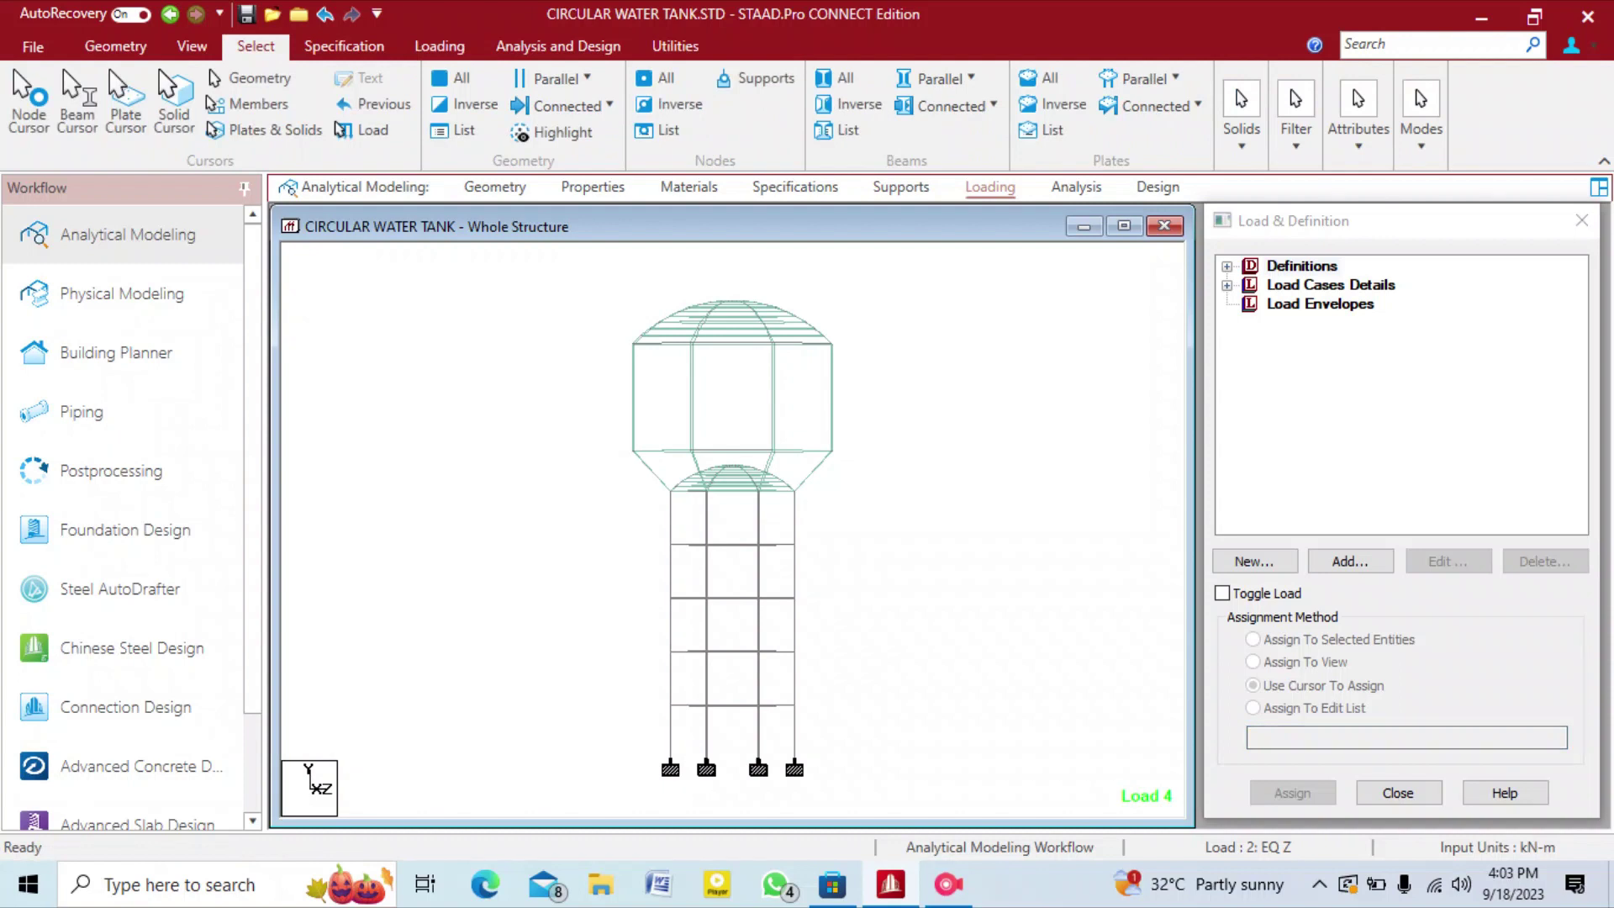
pyautogui.click(440, 47)
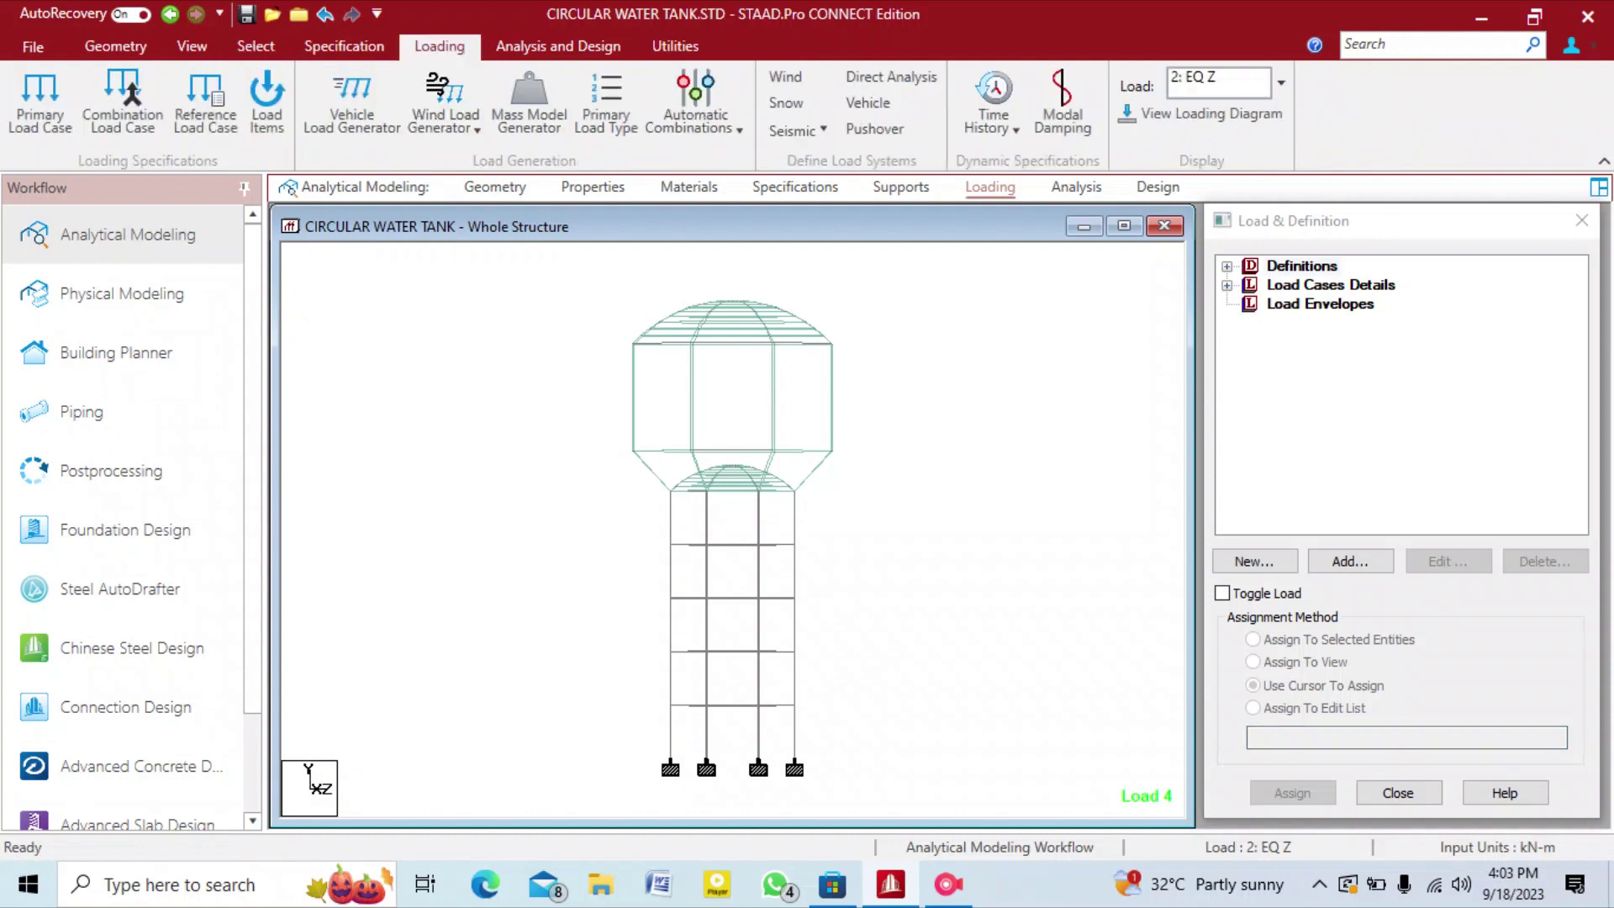
pyautogui.click(1228, 285)
pyautogui.click(1306, 360)
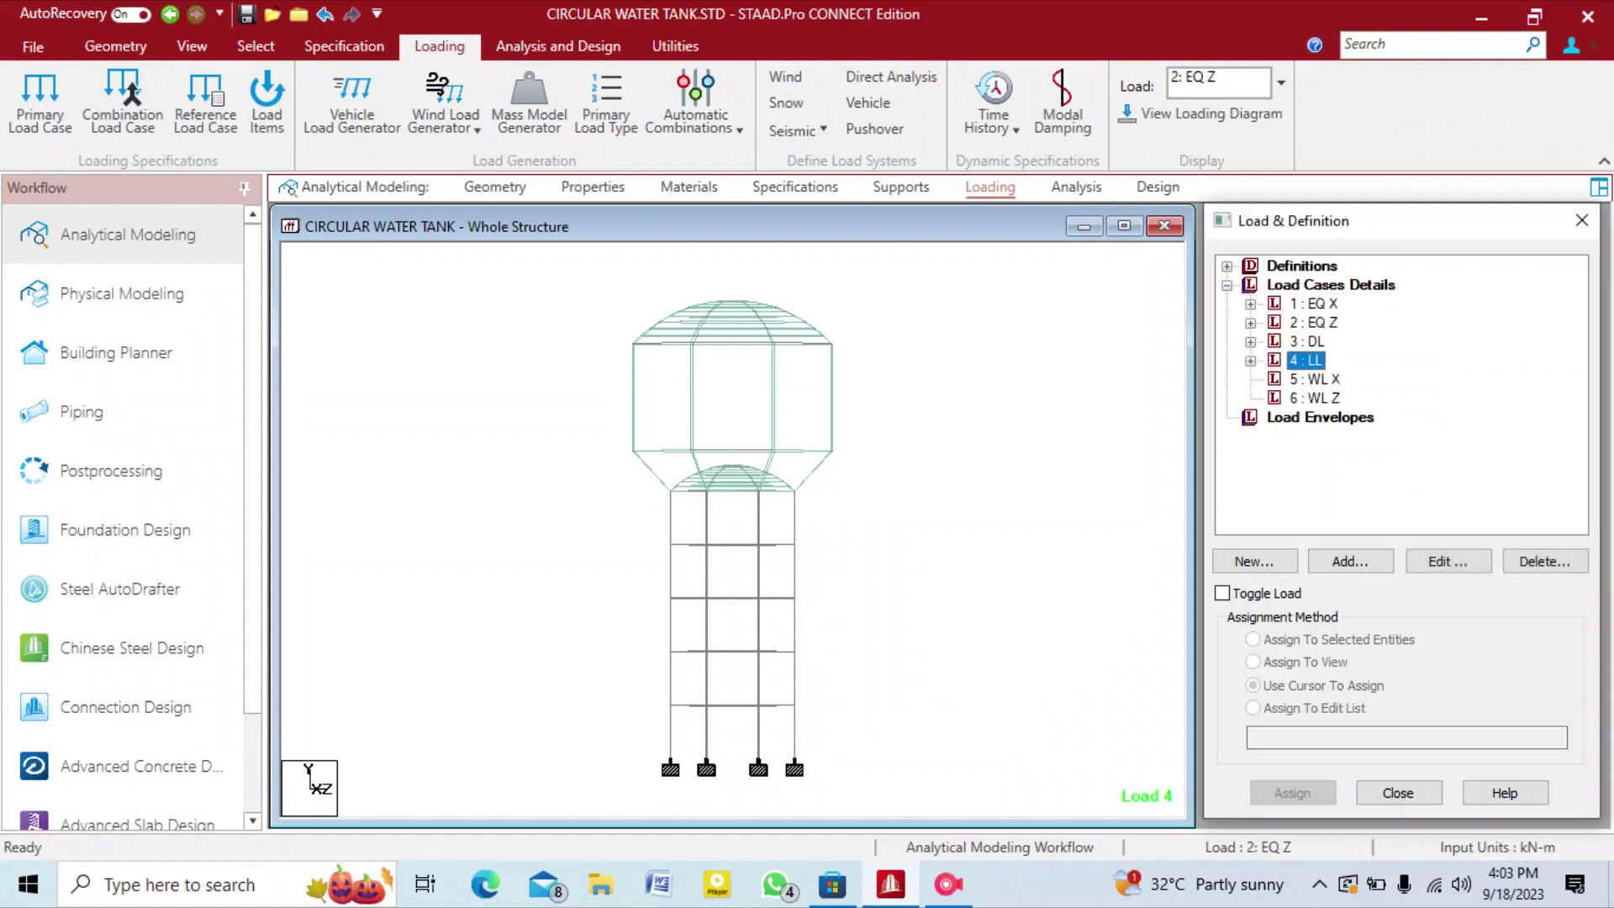
pyautogui.click(1349, 561)
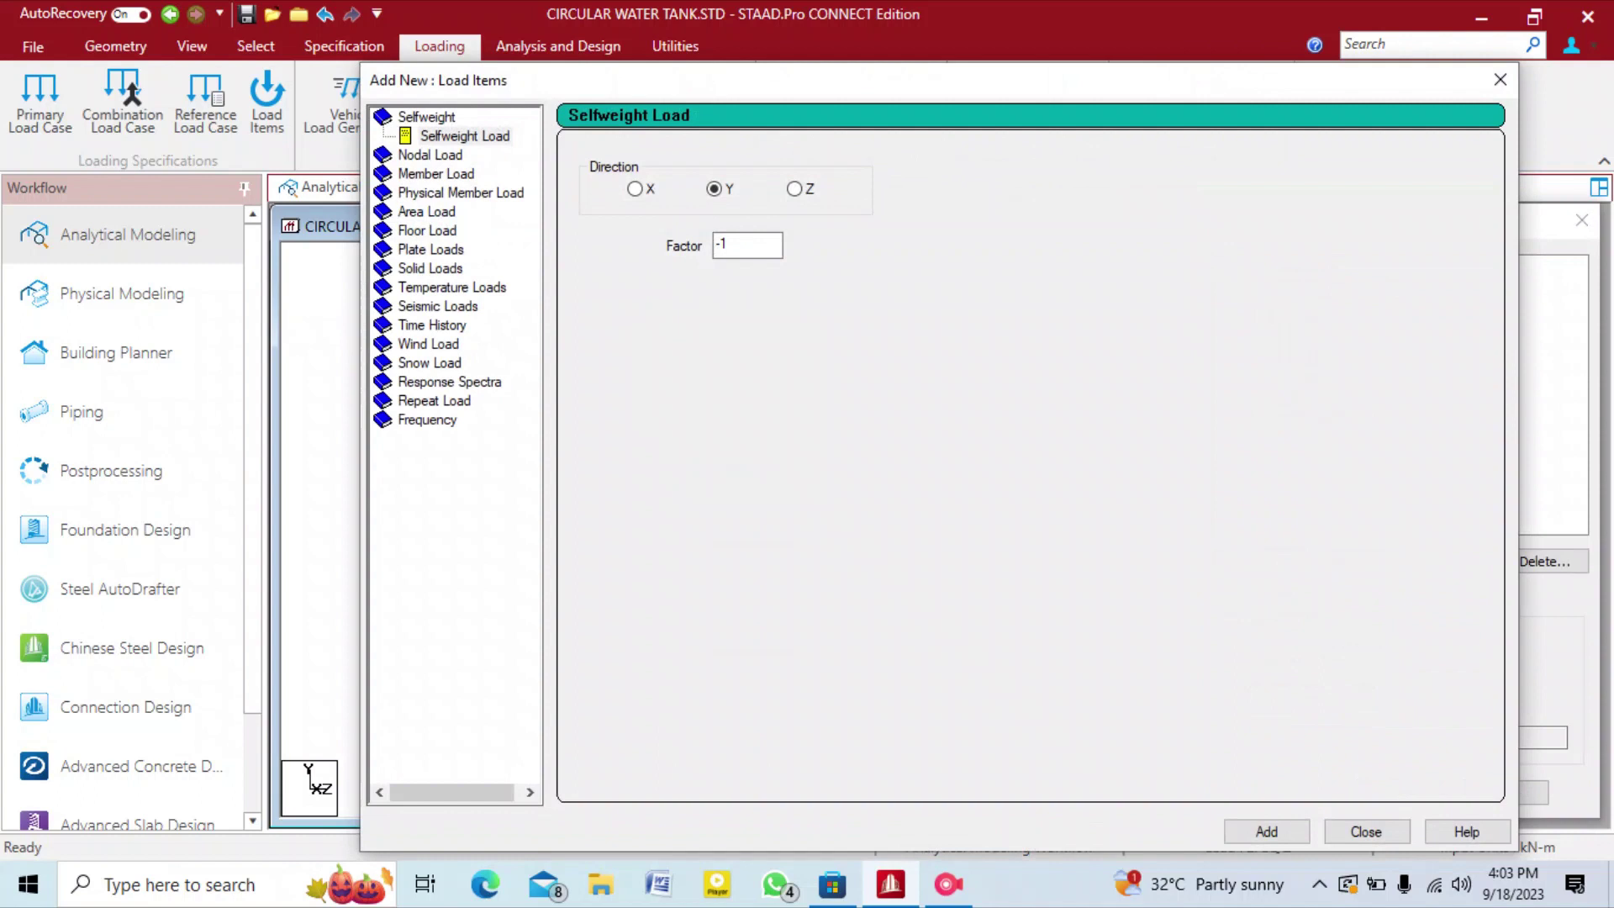
pyautogui.click(427, 231)
pyautogui.click(431, 250)
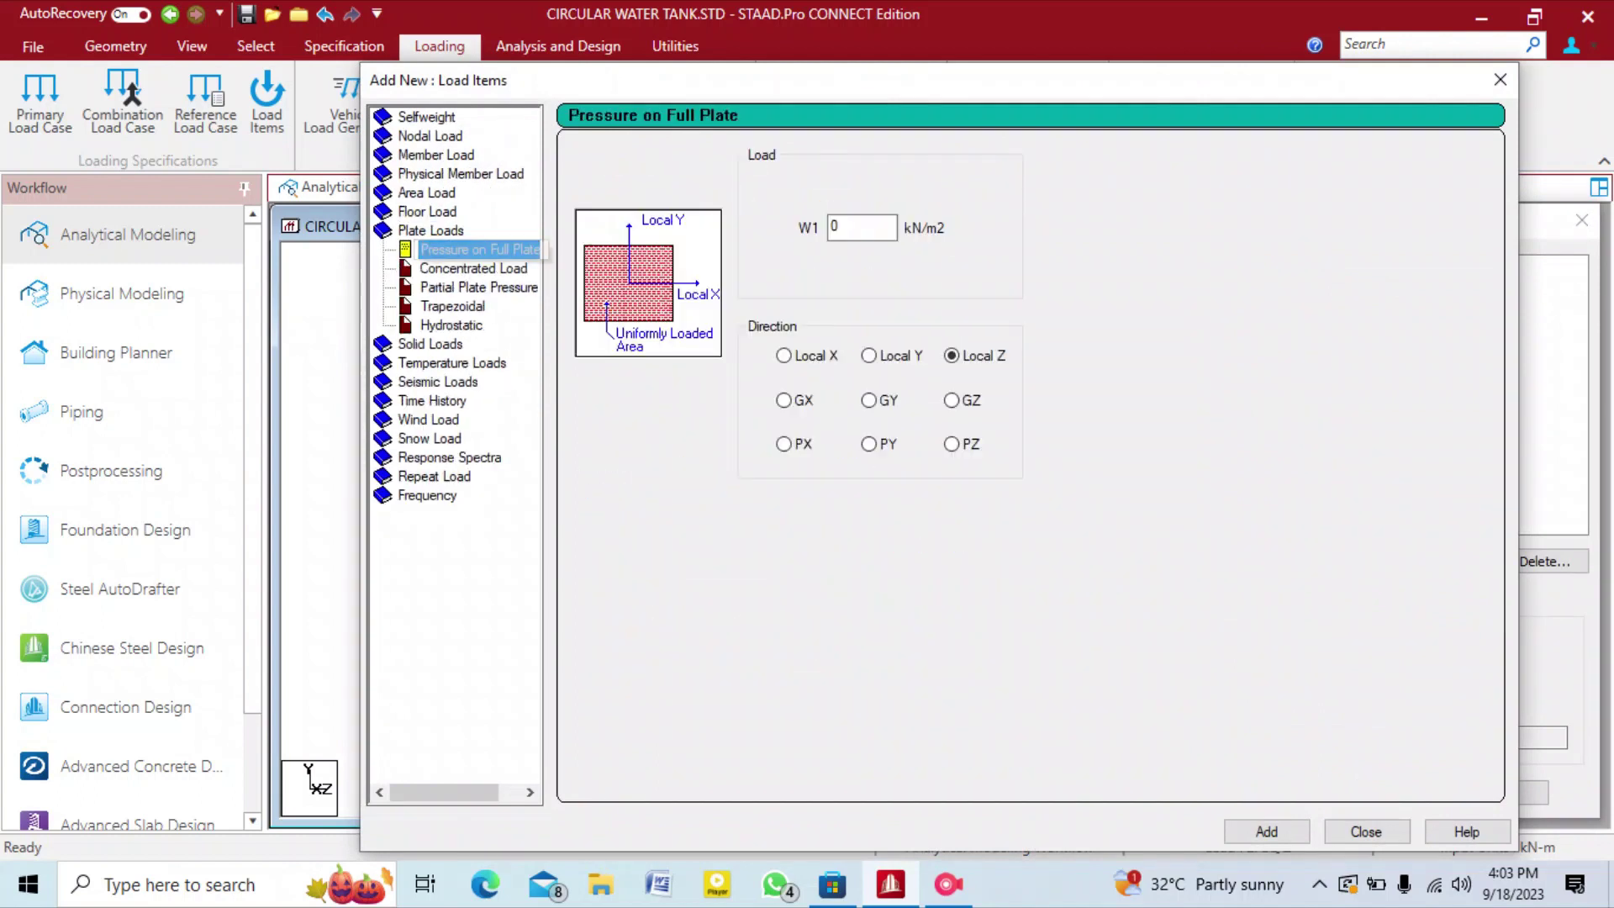
pyautogui.click(451, 325)
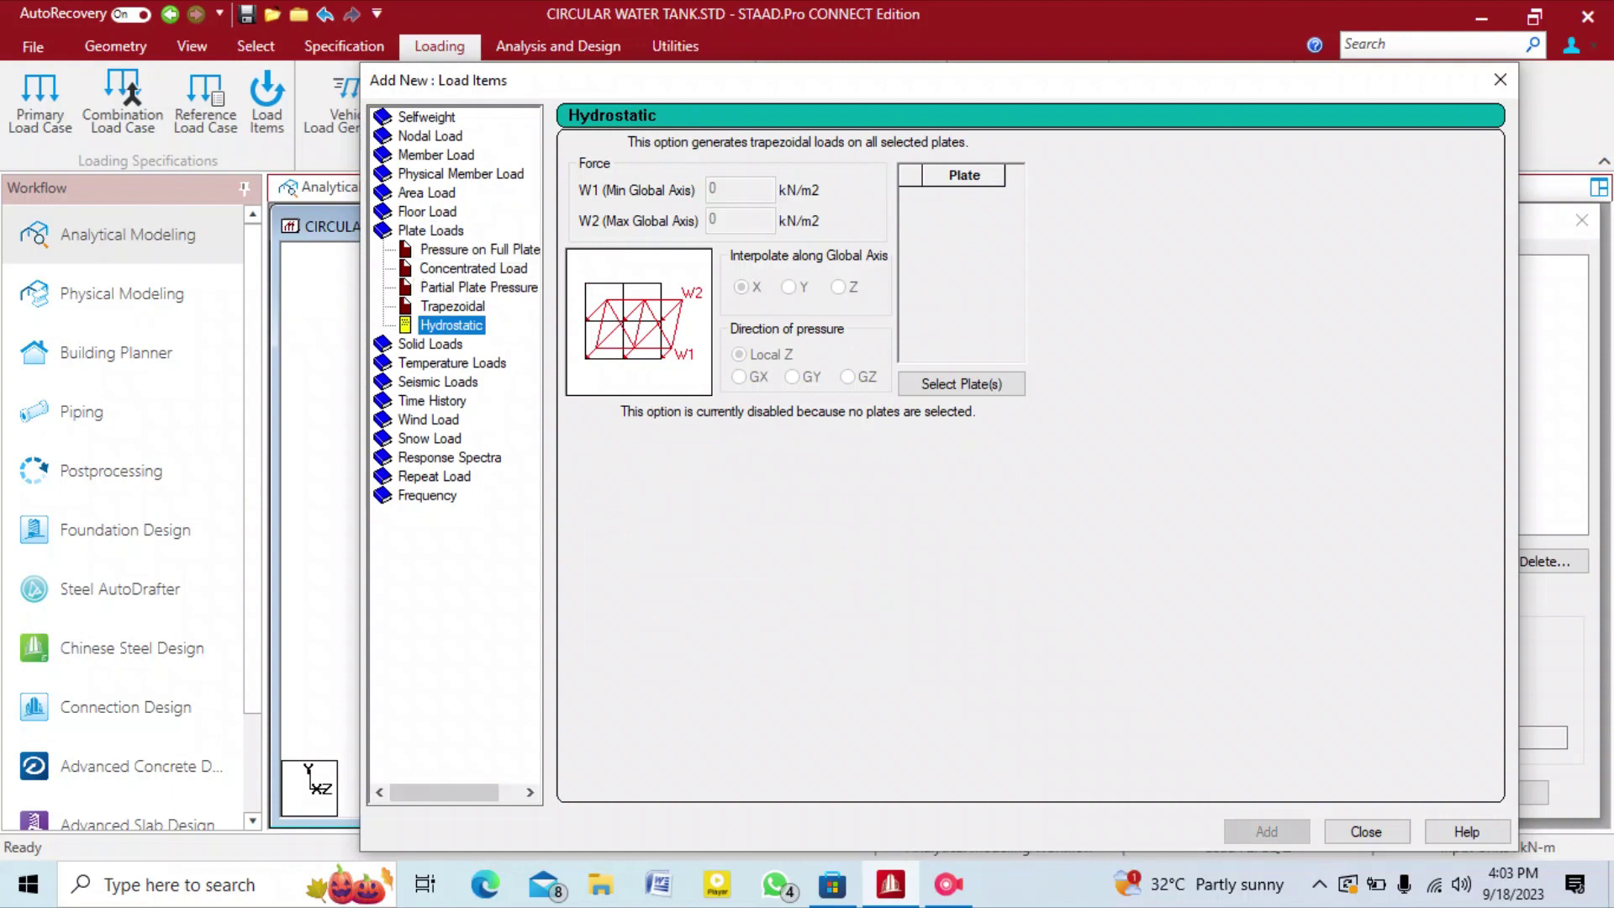
pyautogui.click(427, 212)
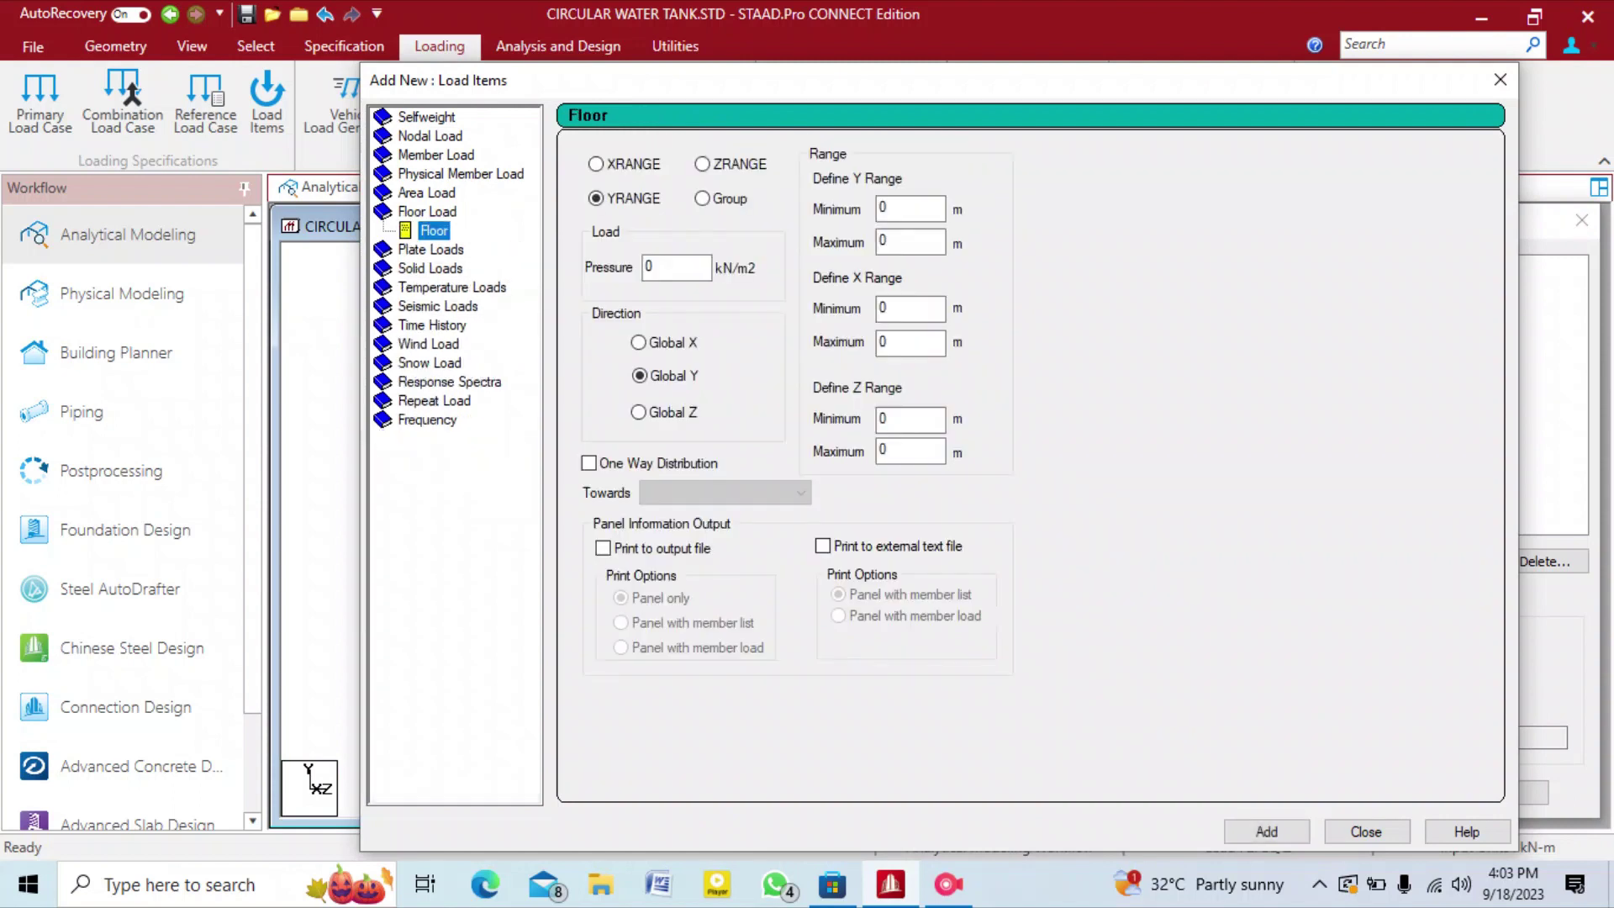
pyautogui.click(427, 192)
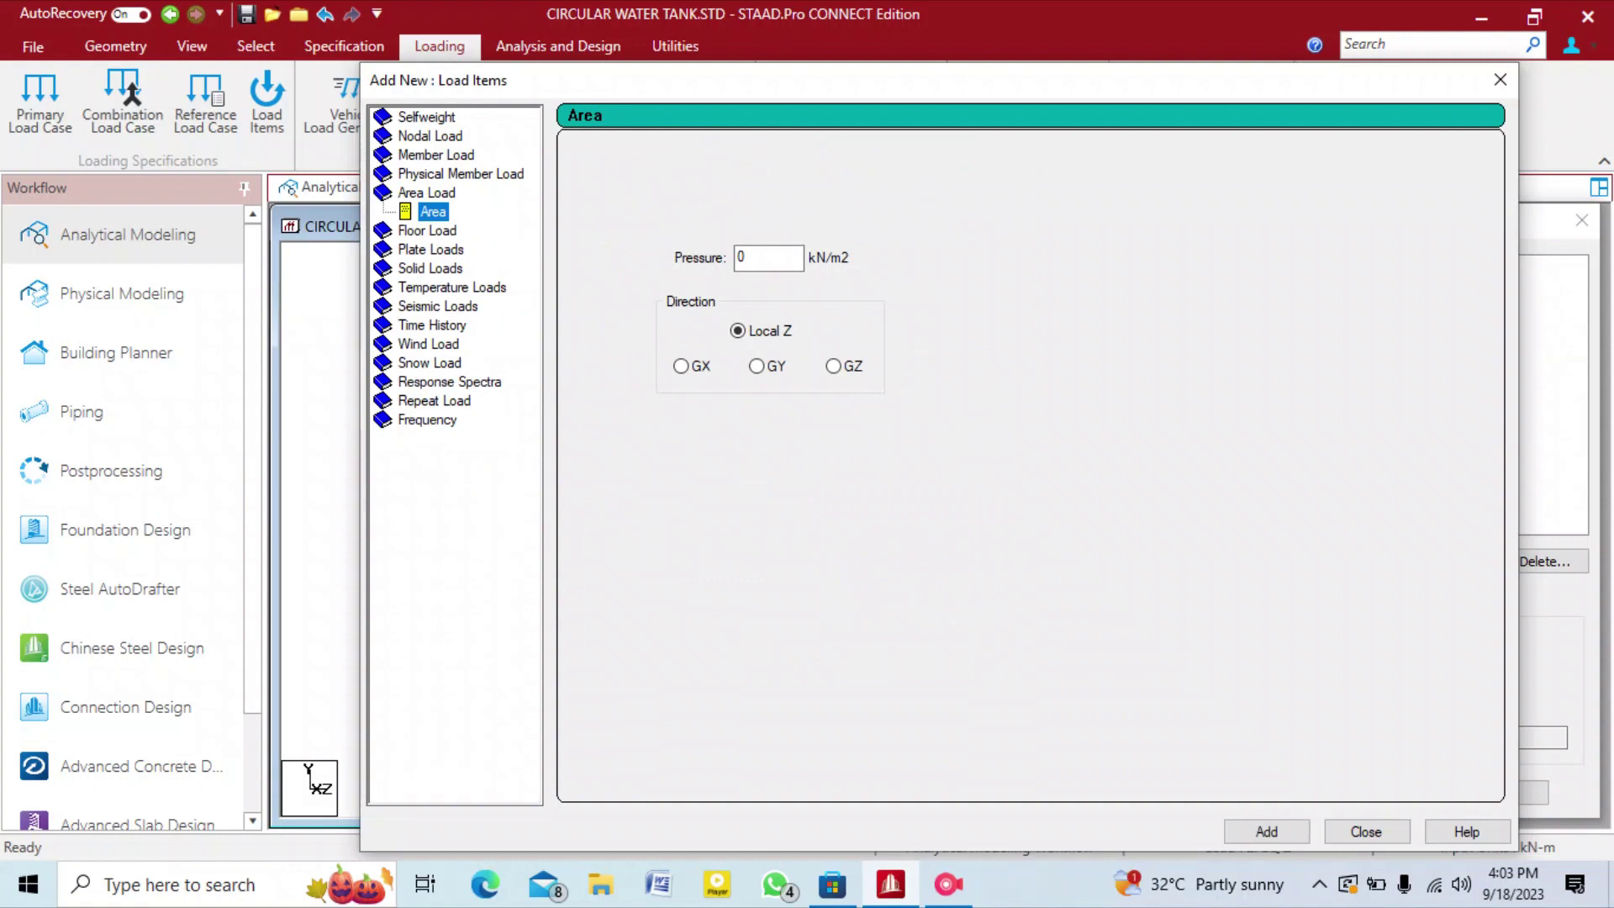
pyautogui.press('Tab')
pyautogui.write('-110')
# Add a full-plate pressure of 110 kN/m2 in the local Z direction to the LL load case.
pyautogui.click(431, 250)
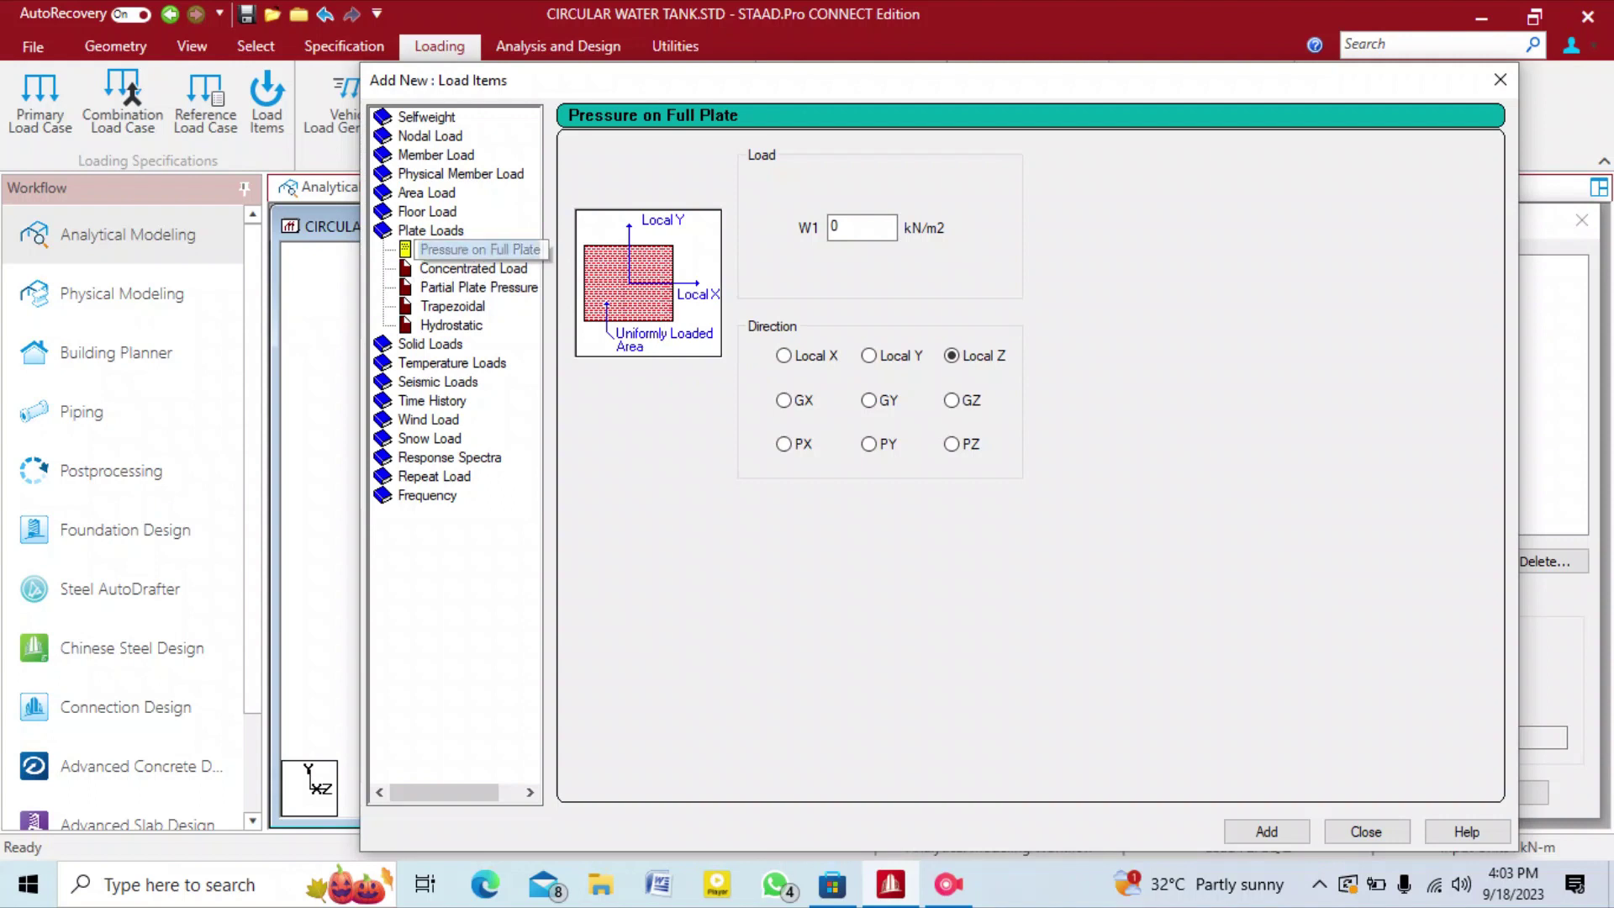
pyautogui.doubleClick(841, 227)
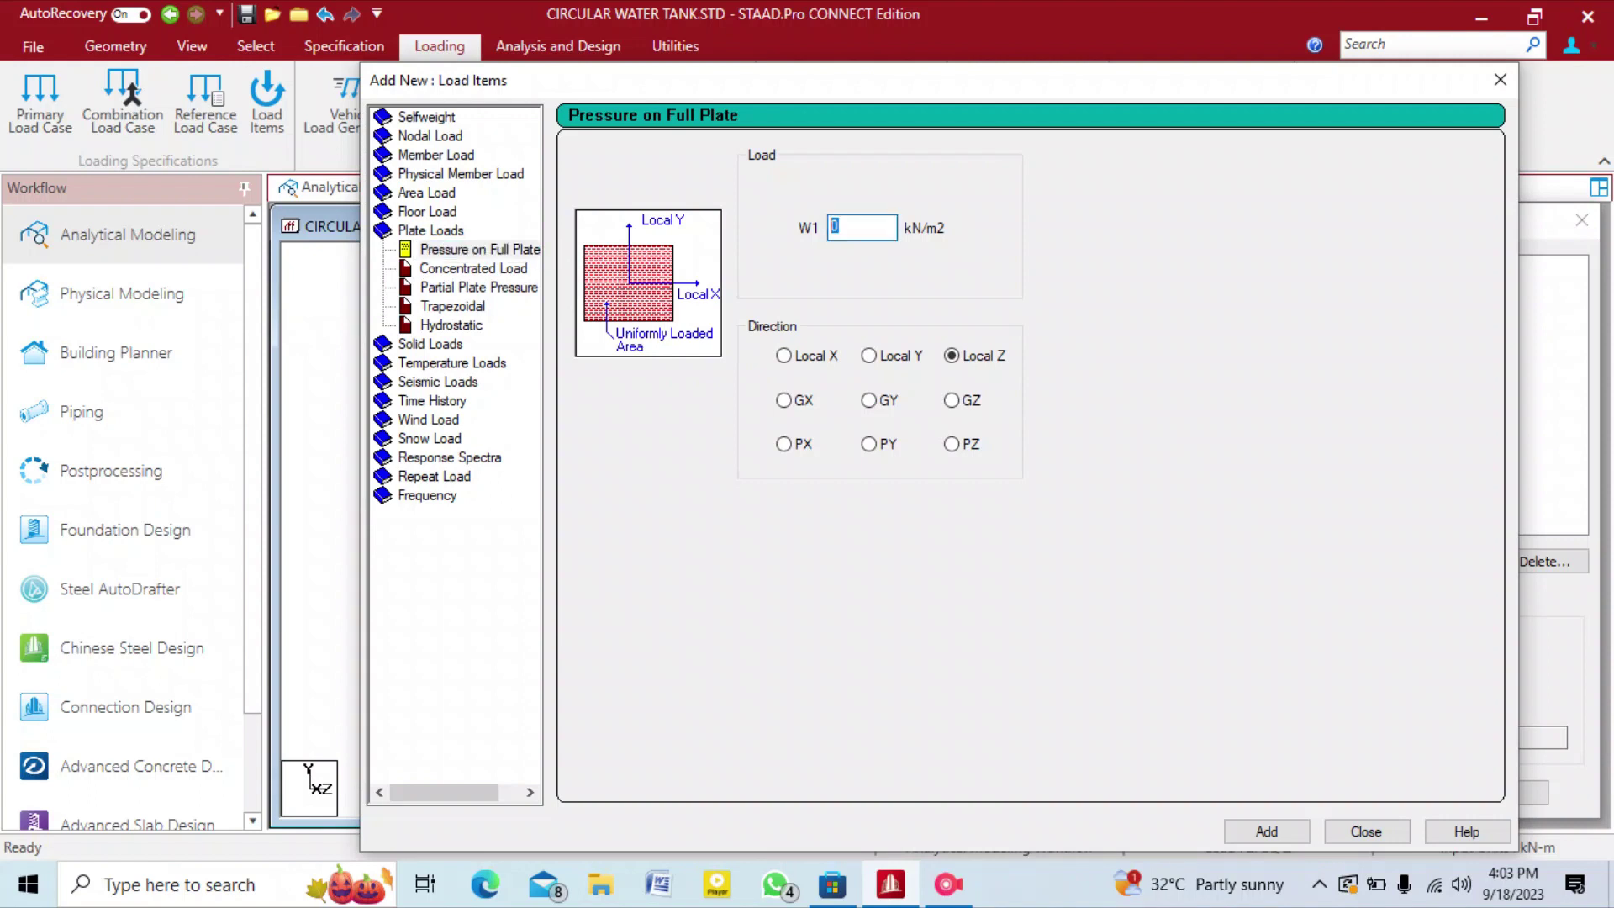
pyautogui.write('110')
pyautogui.press('Tab')
pyautogui.press('Tab')
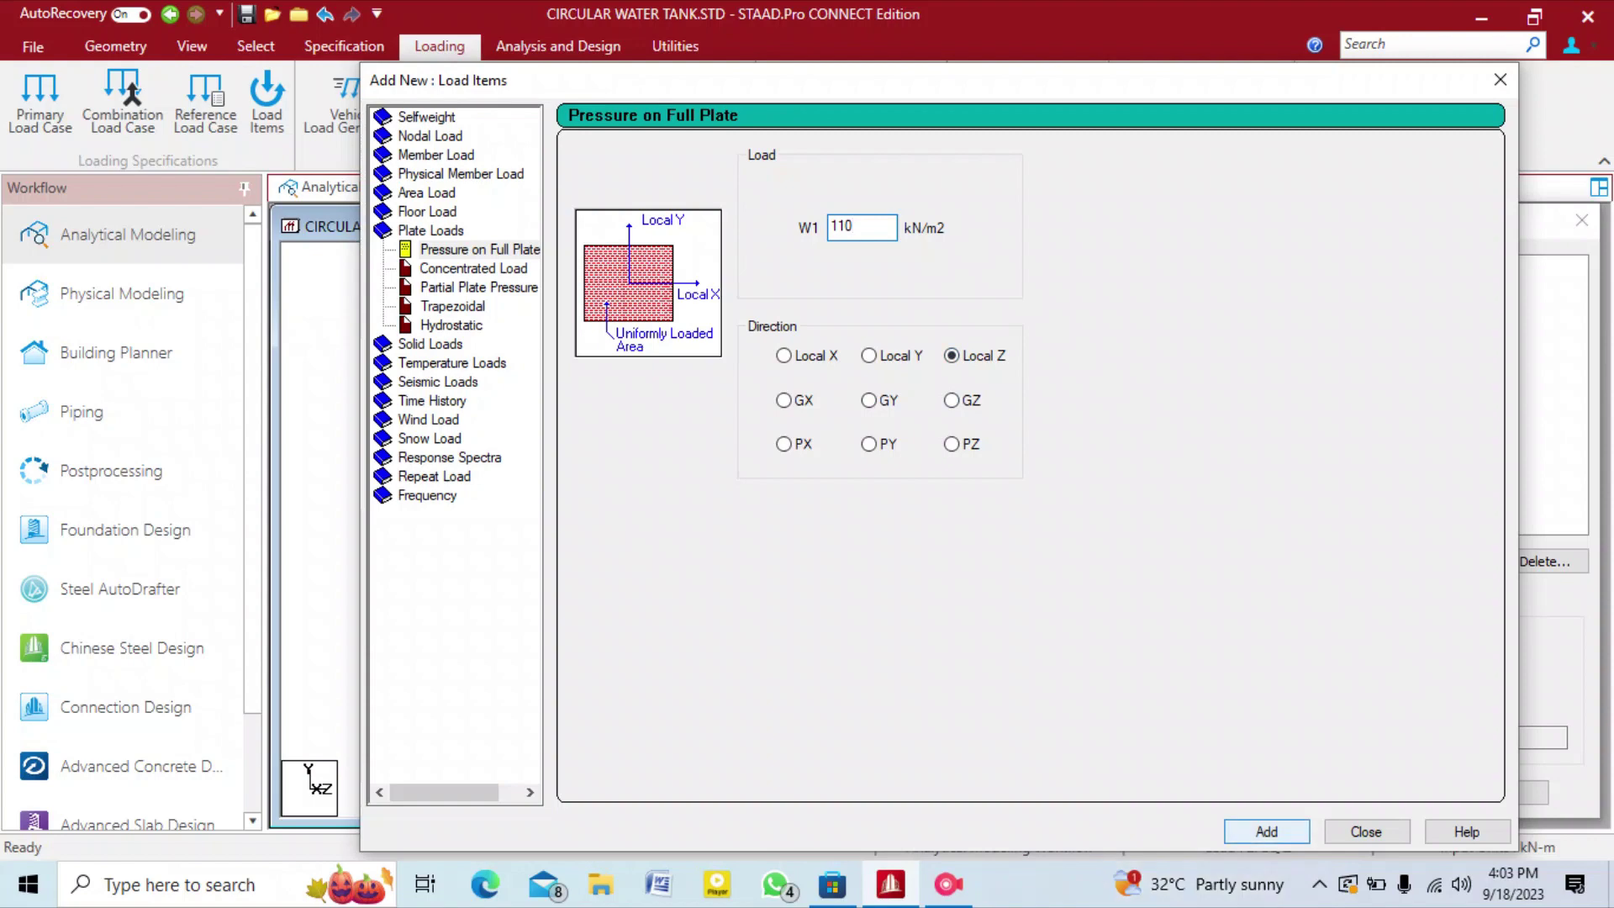
pyautogui.press('Return')
pyautogui.press('Tab')
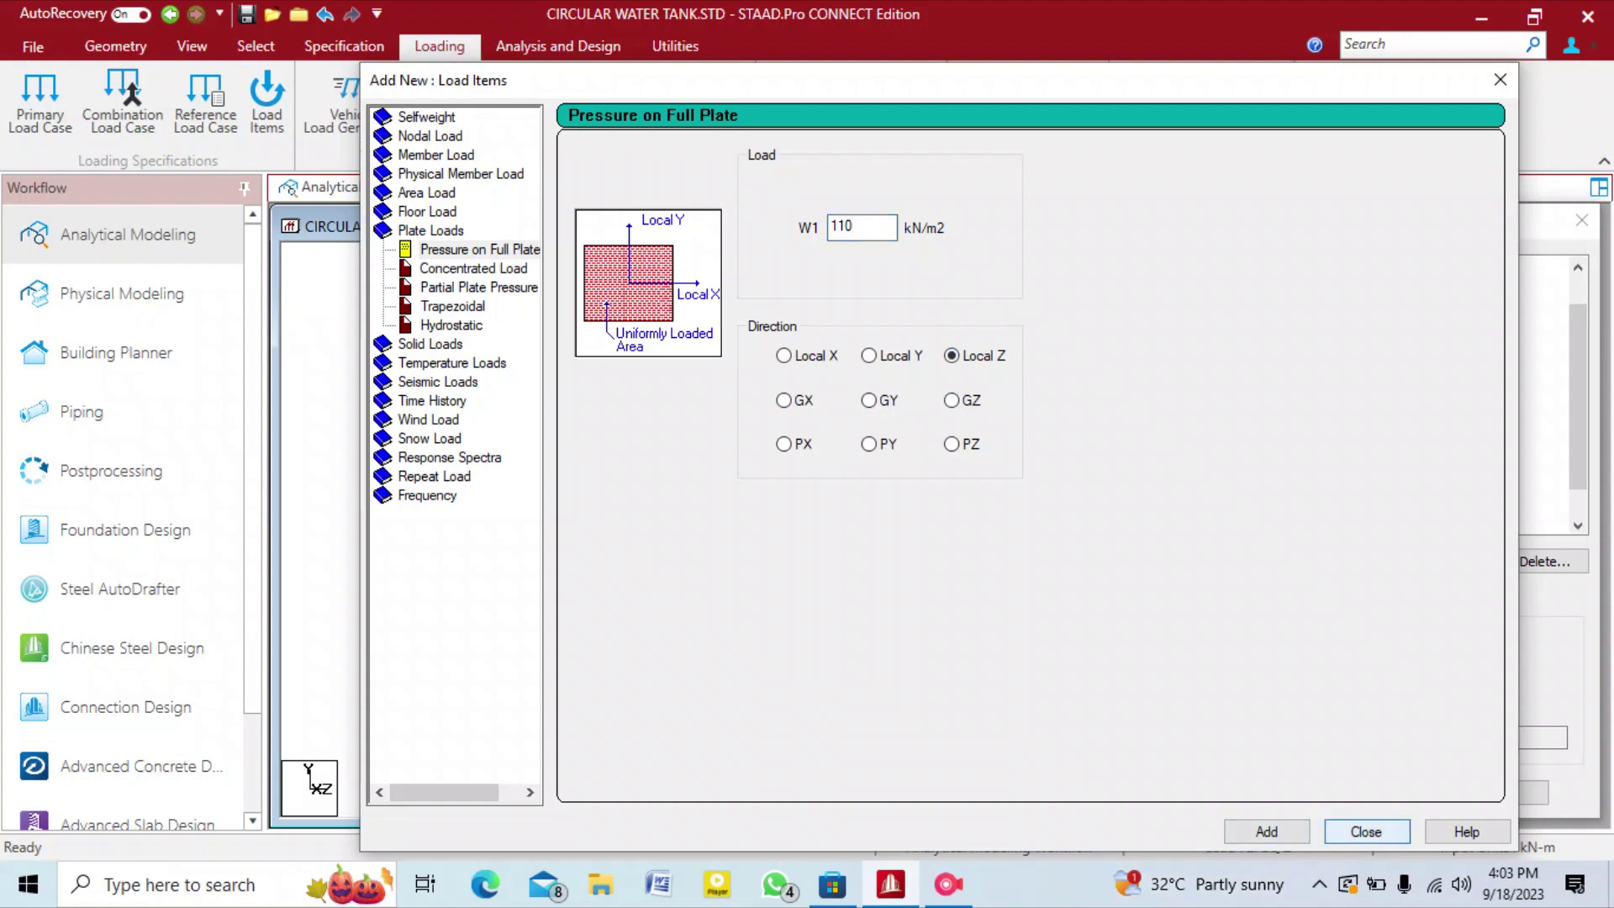
pyautogui.press('Return')
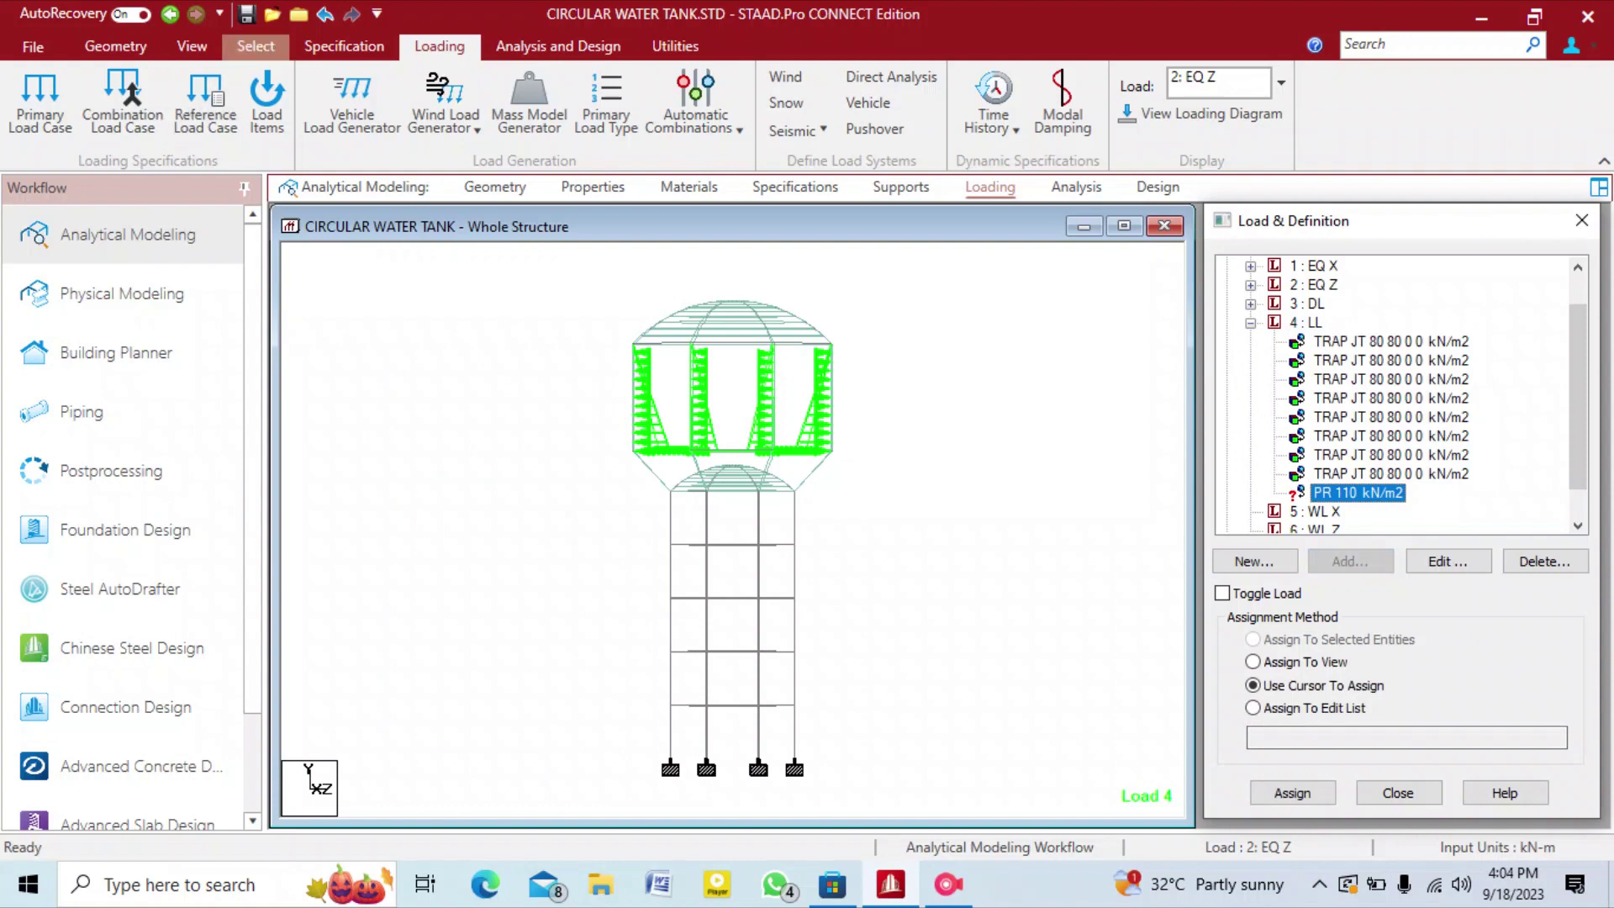
# Assign the 110 kN/m2 pressure to plates 89 to 176 of the tank's conical bottom and lower dome.
pyautogui.click(256, 46)
pyautogui.click(126, 105)
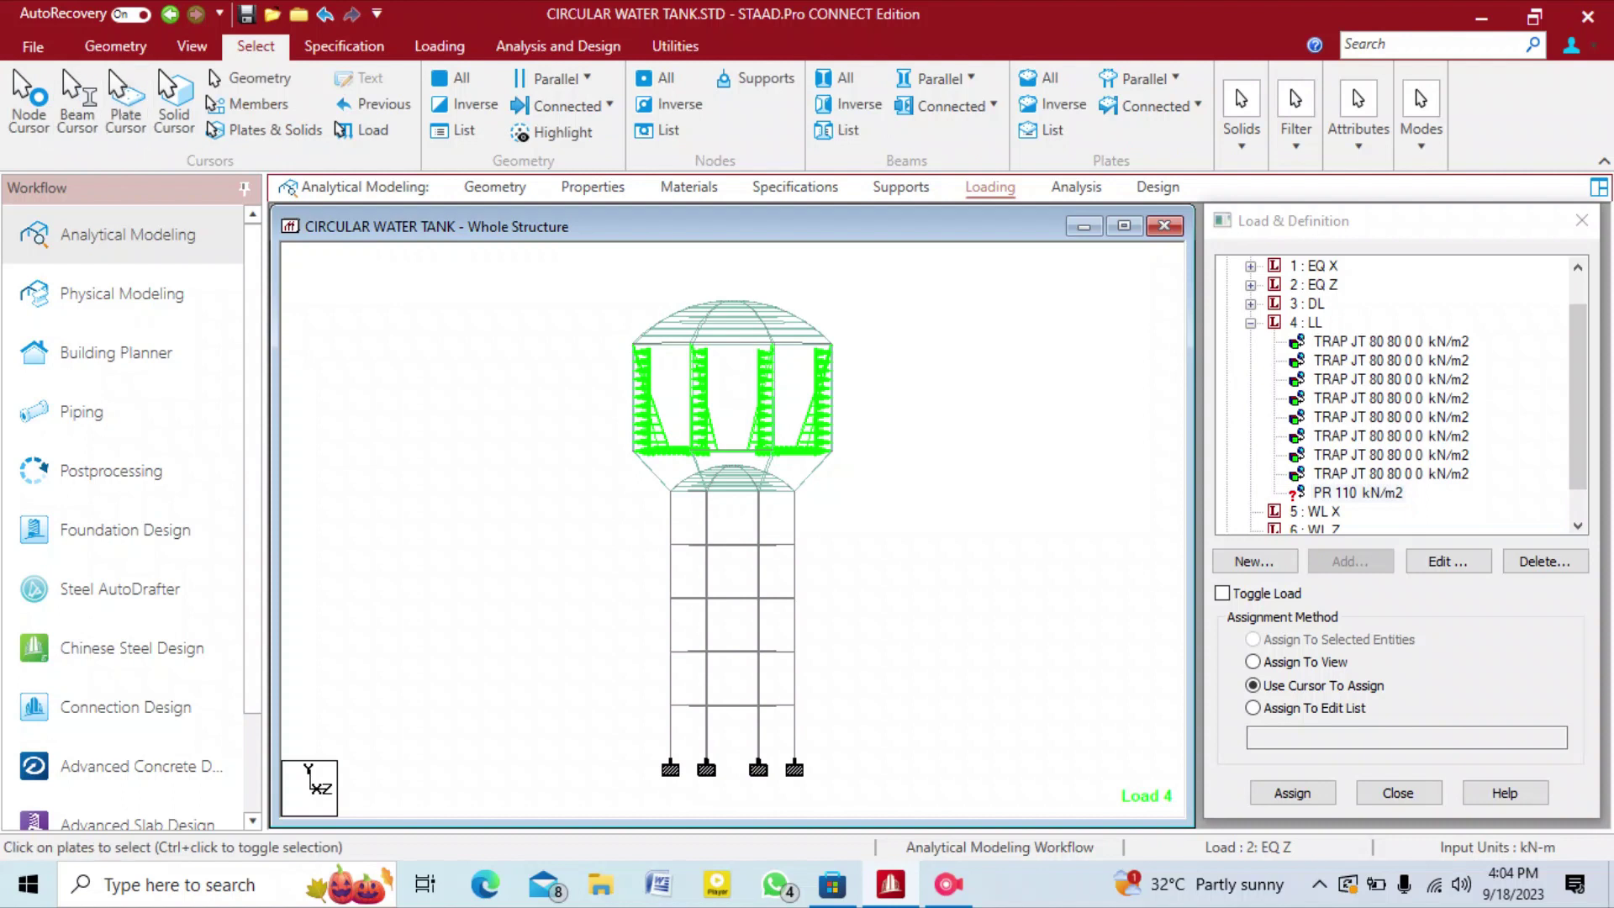
pyautogui.moveTo(614, 446); pyautogui.dragTo(858, 494)
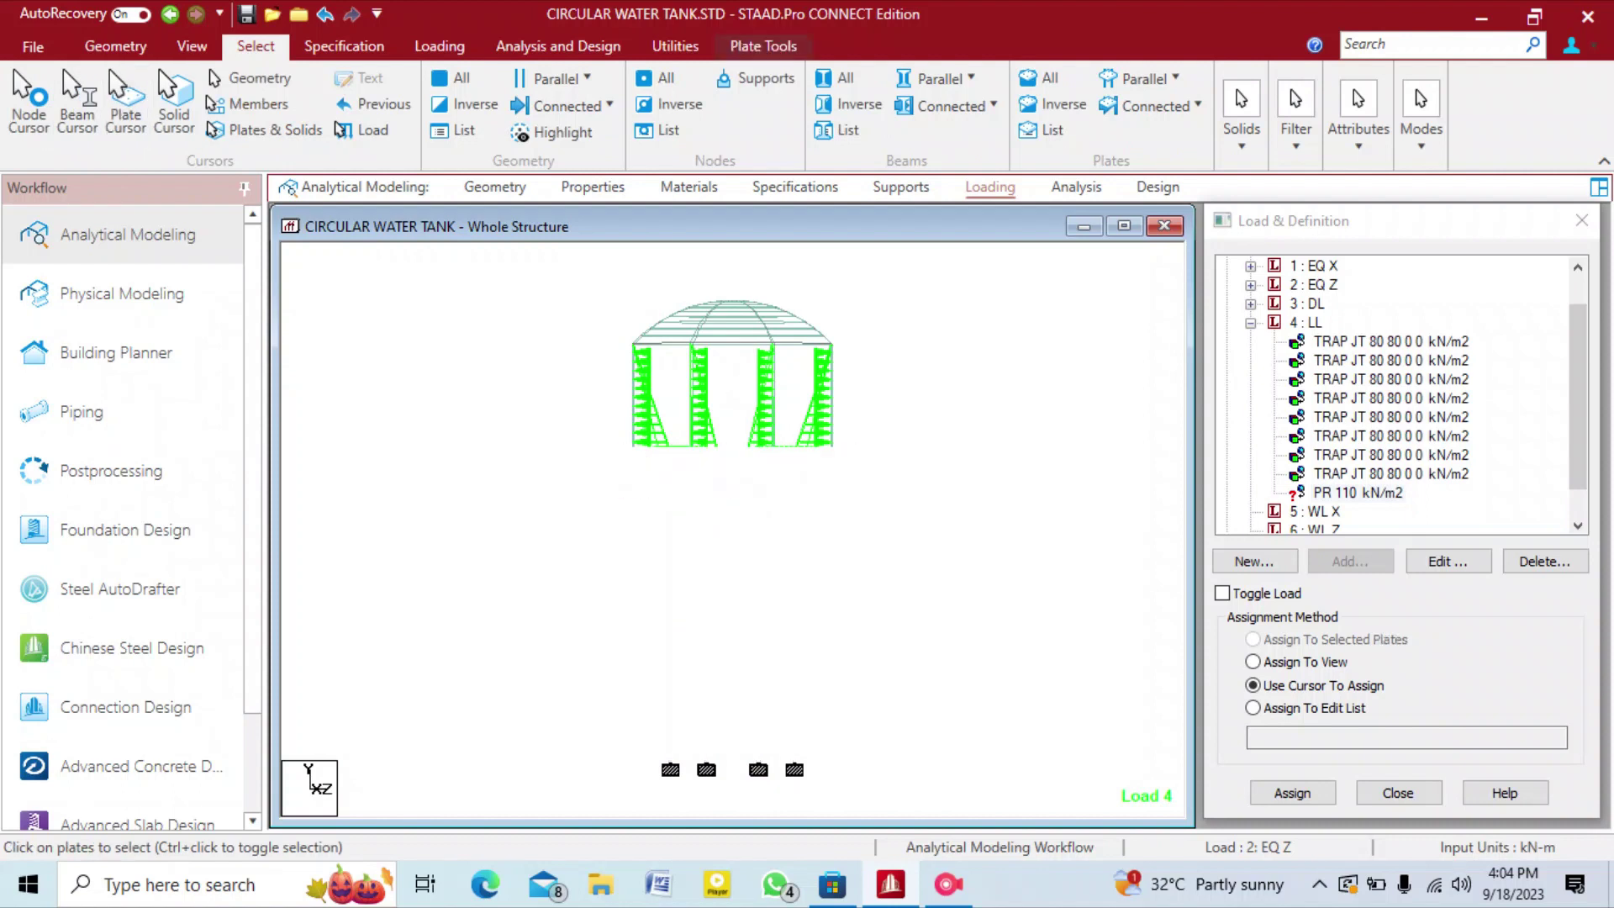
pyautogui.press('Left')
pyautogui.press('Left')
pyautogui.press('Down')
pyautogui.press('Down')
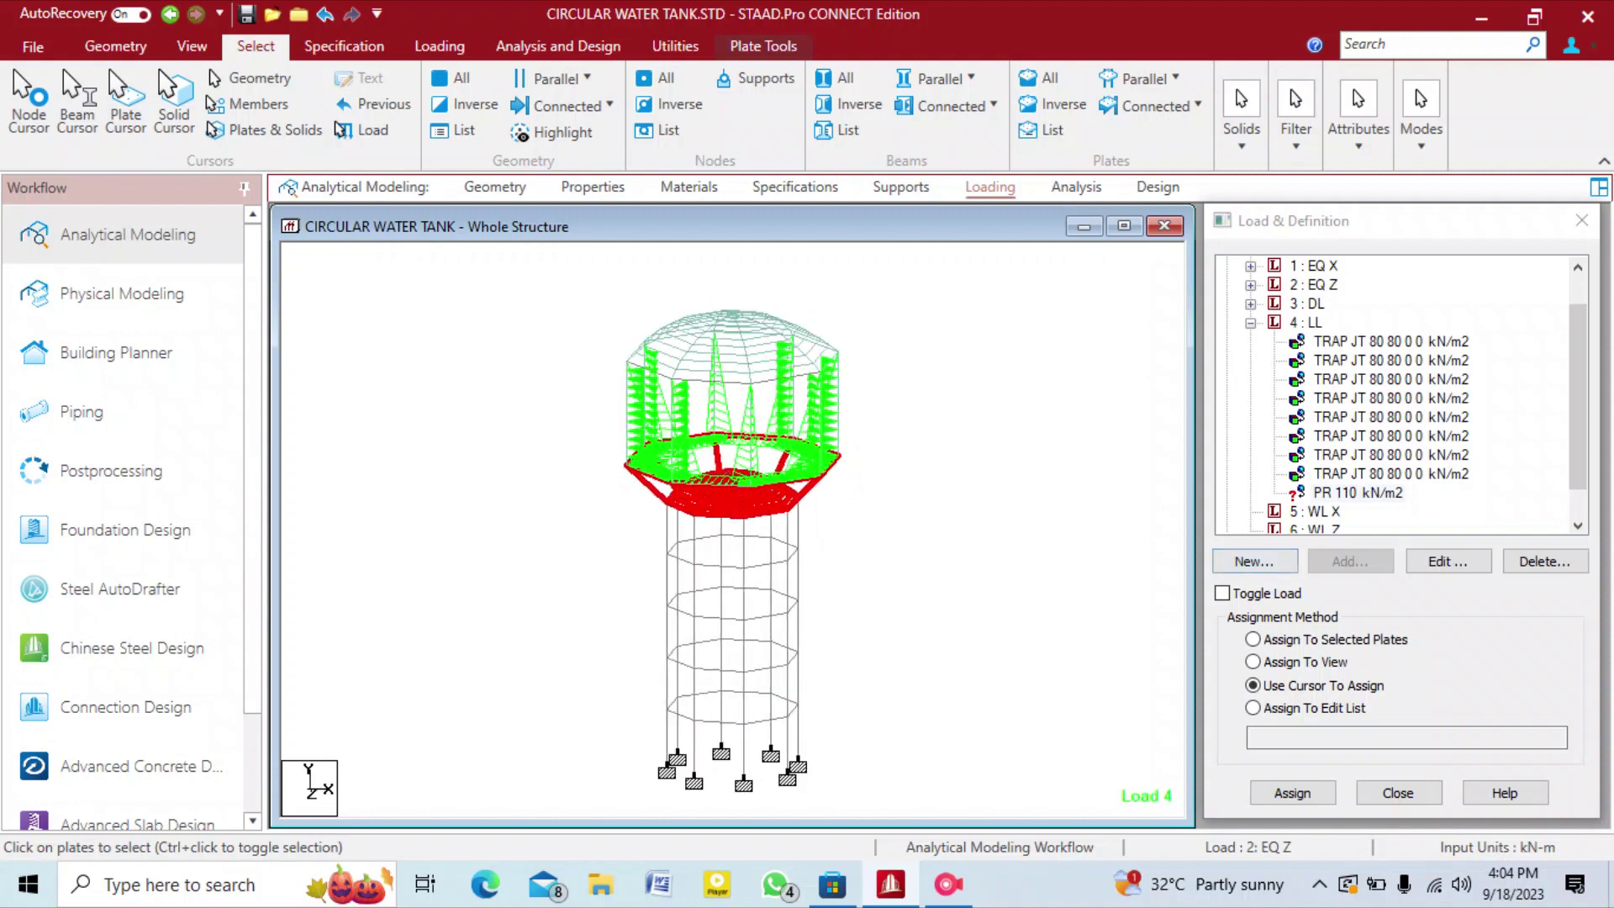
pyautogui.click(1252, 639)
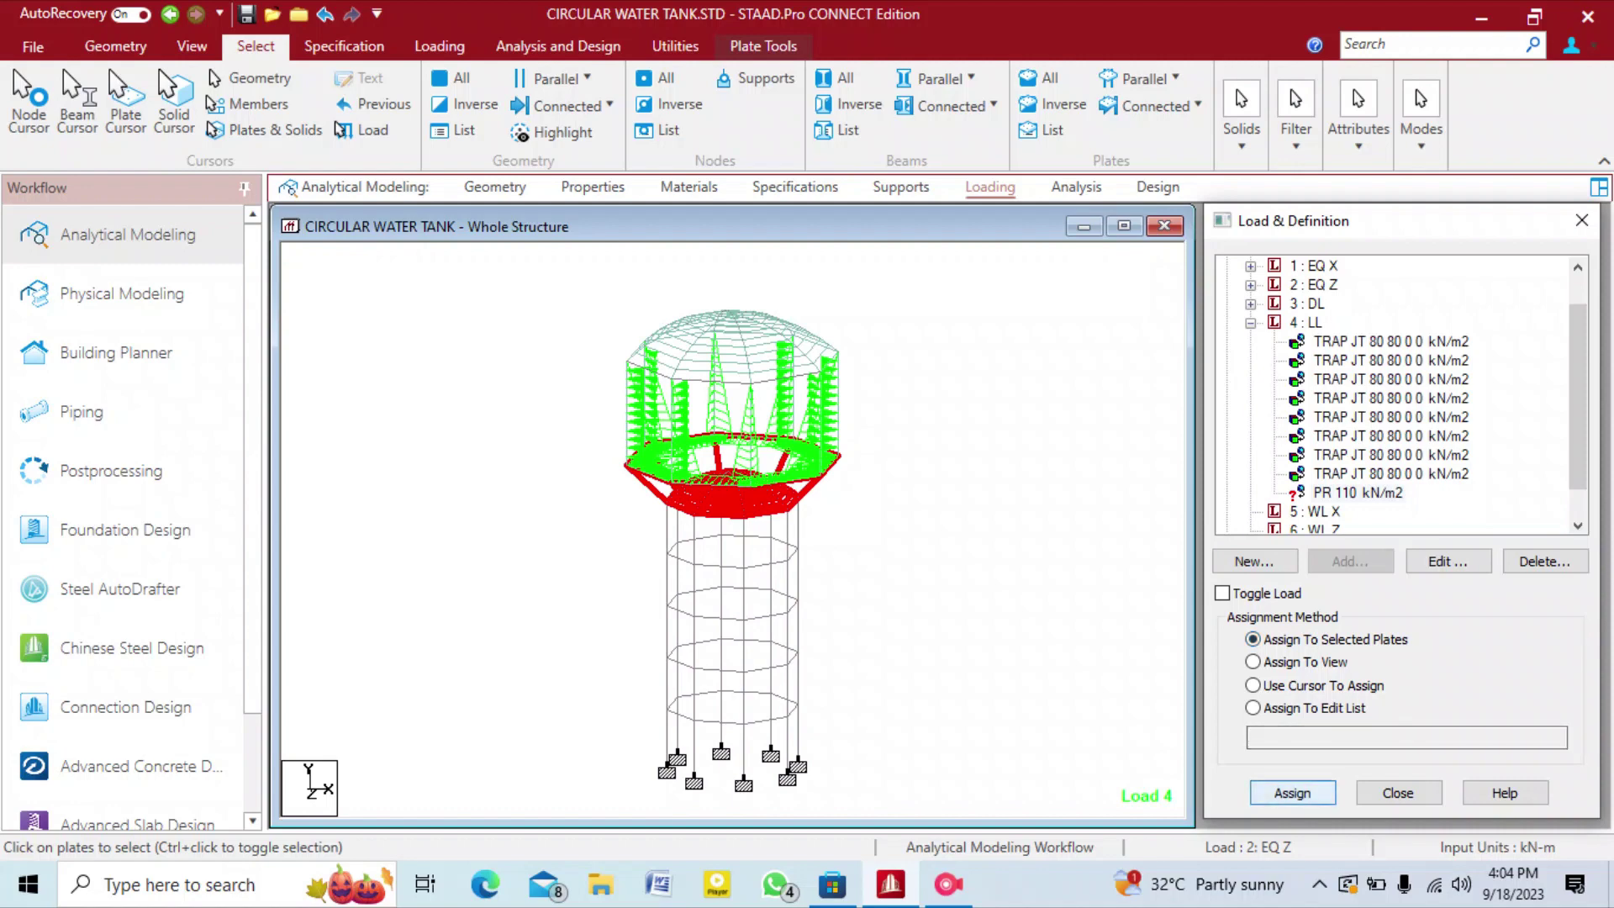
pyautogui.click(1292, 792)
pyautogui.press('Return')
pyautogui.click(983, 605)
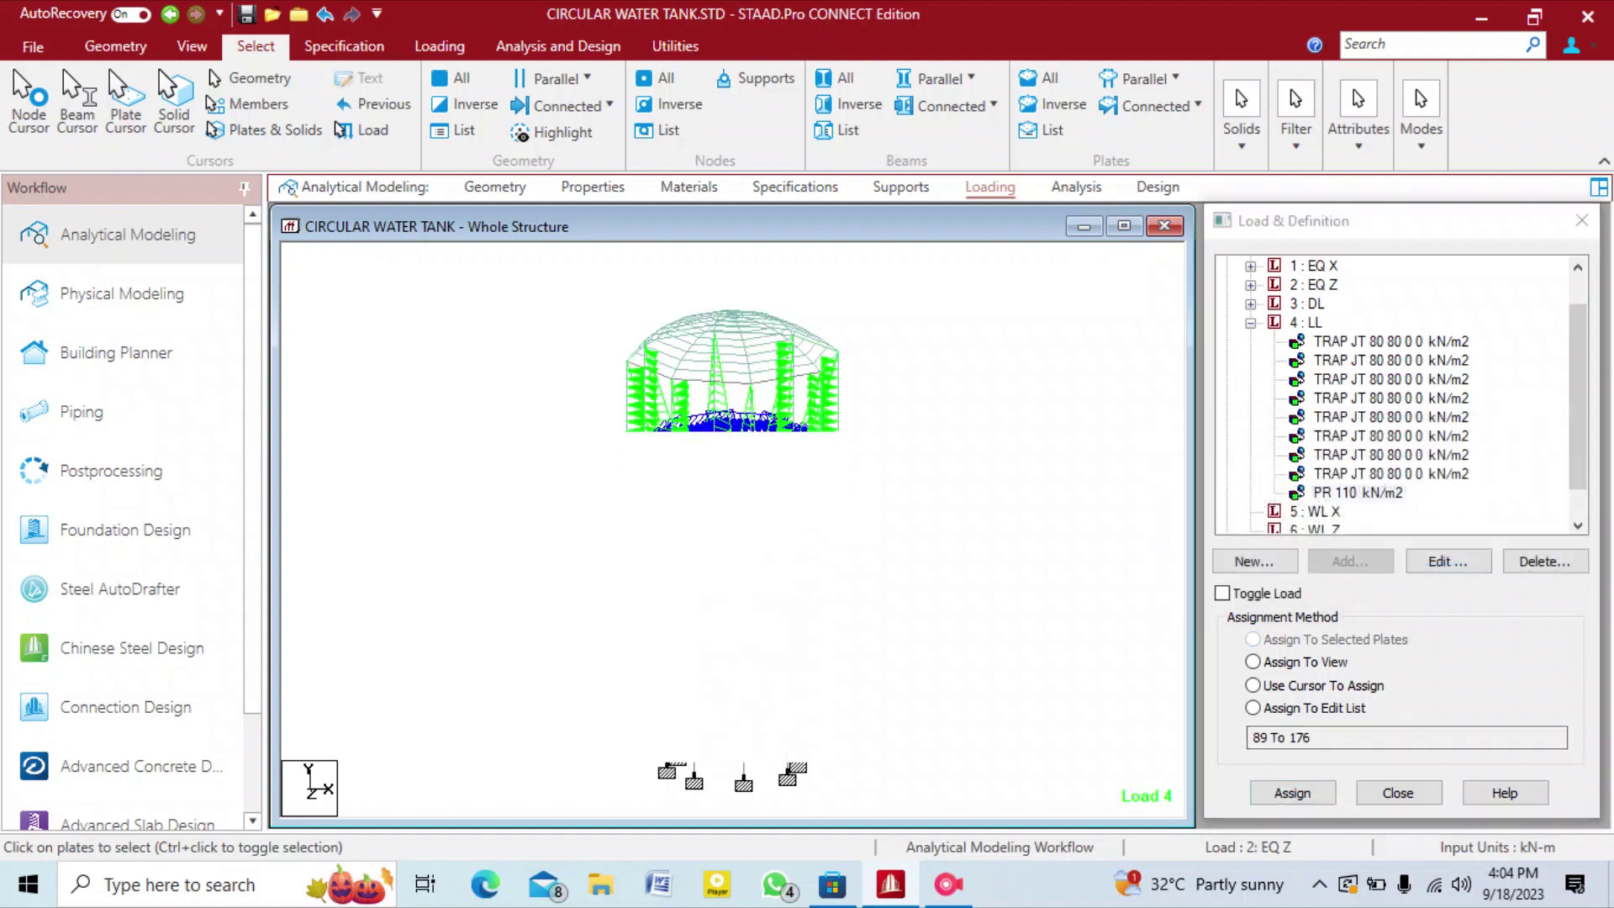
# Examine the pressure load on the conical bottom and lower dome from different sides and heights.
pyautogui.press('Up')
pyautogui.press('Up')
pyautogui.press('Left')
pyautogui.press('Left')
pyautogui.press('Left')
pyautogui.press('Left')
pyautogui.press('Left')
pyautogui.press('Left')
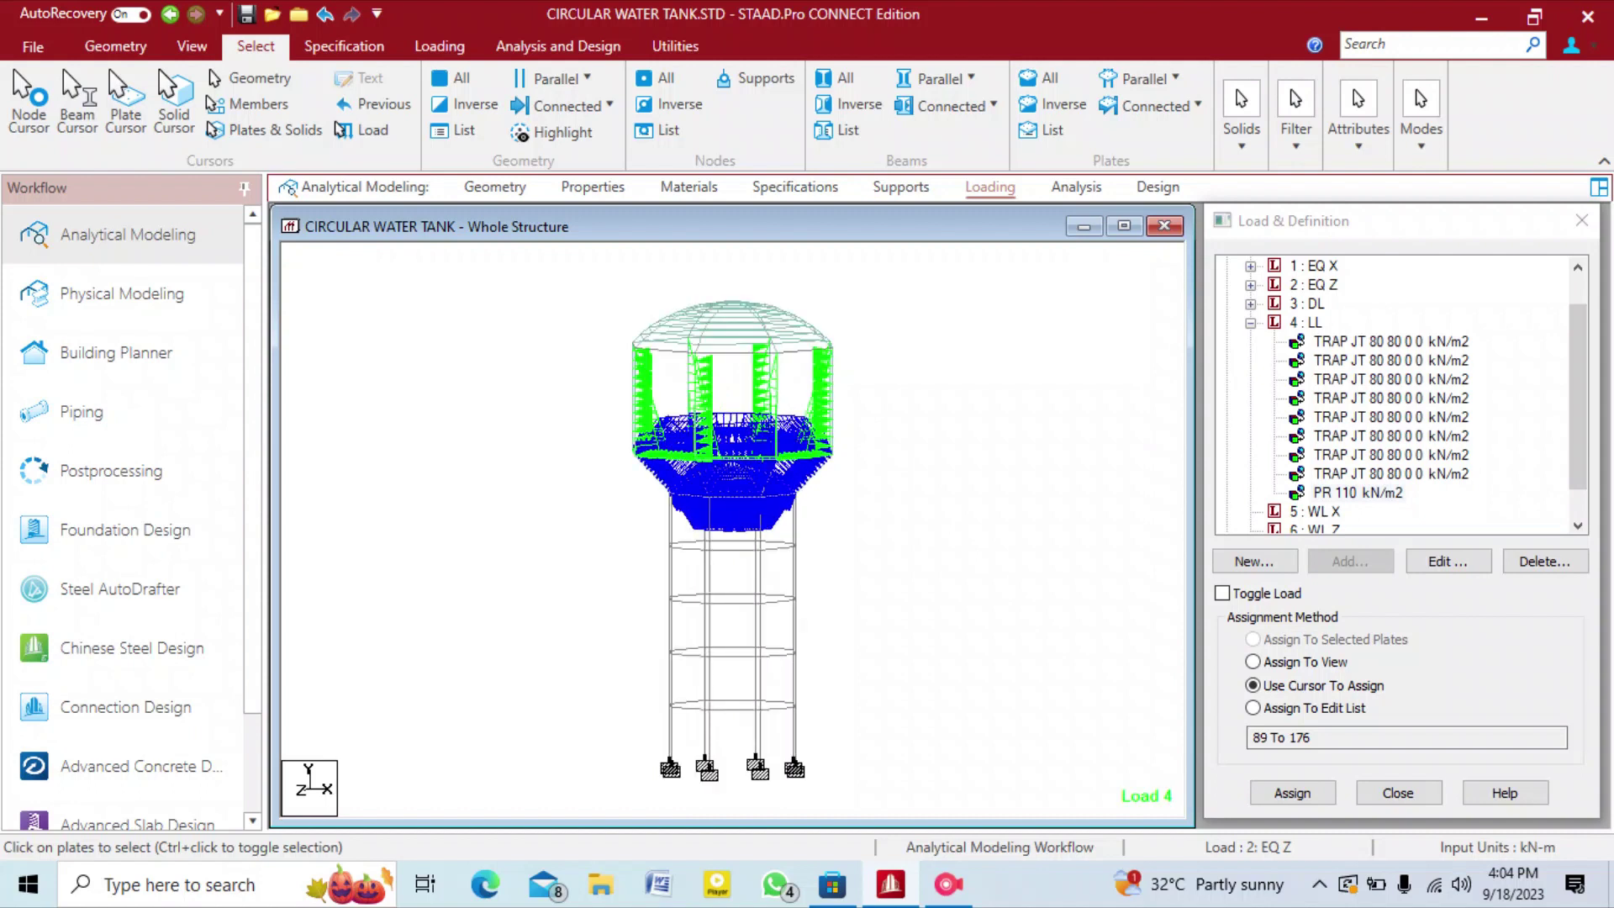
# Add a Type 1 wind load to case 5: WL X, X windward, factor 1, with a Y range of 0 to 40 m.
pyautogui.click(1357, 493)
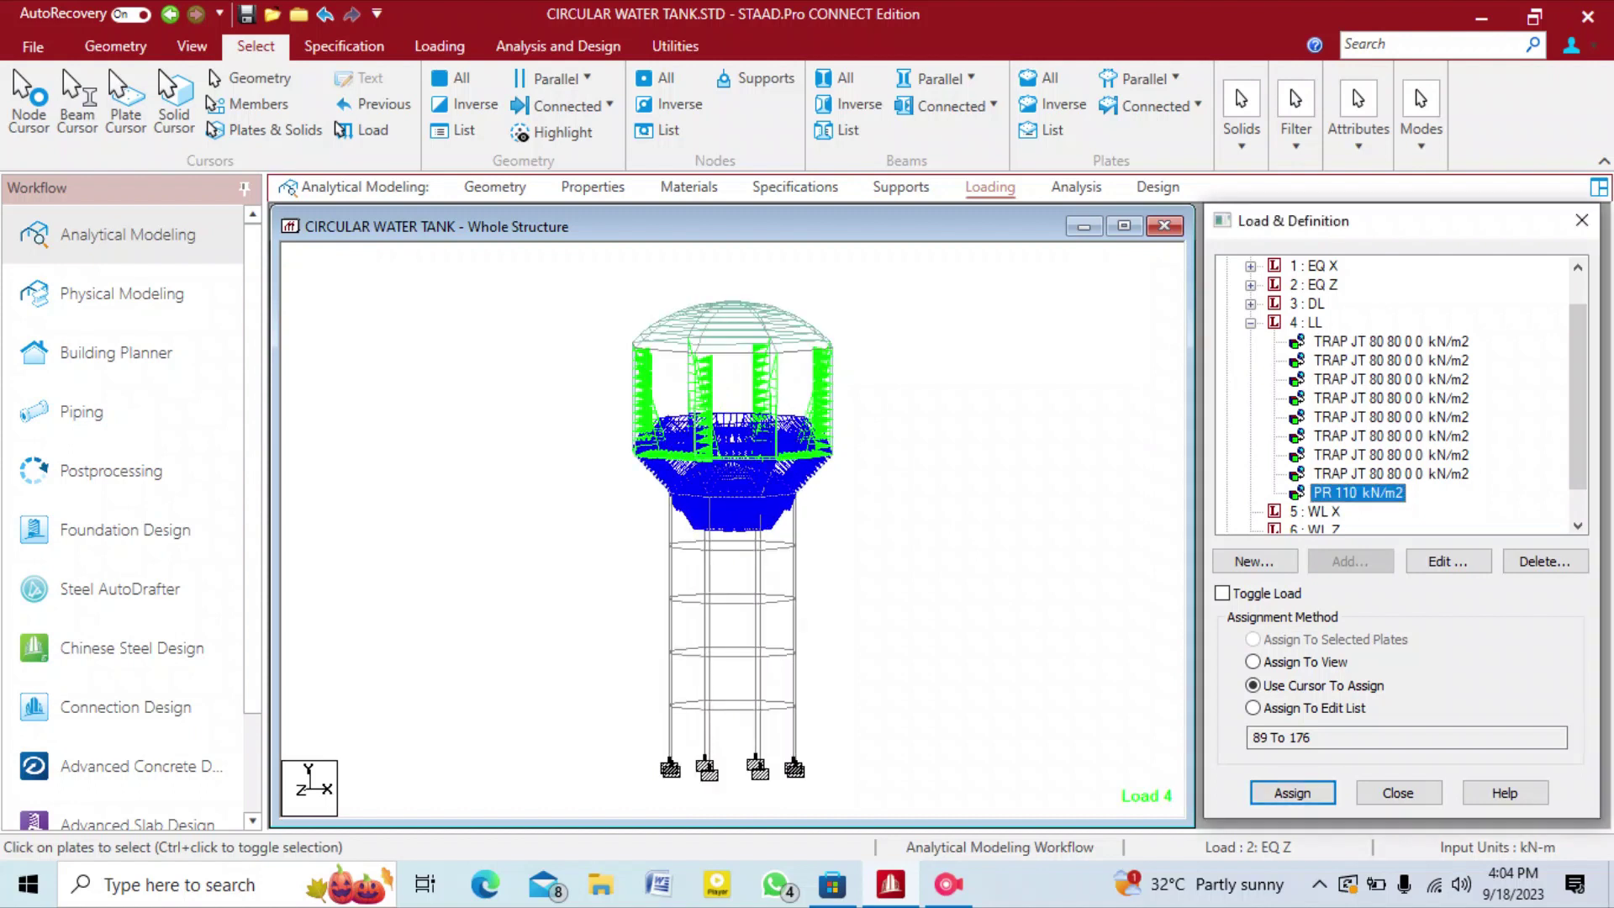
pyautogui.press('Left')
pyautogui.press('Left')
pyautogui.press('Down')
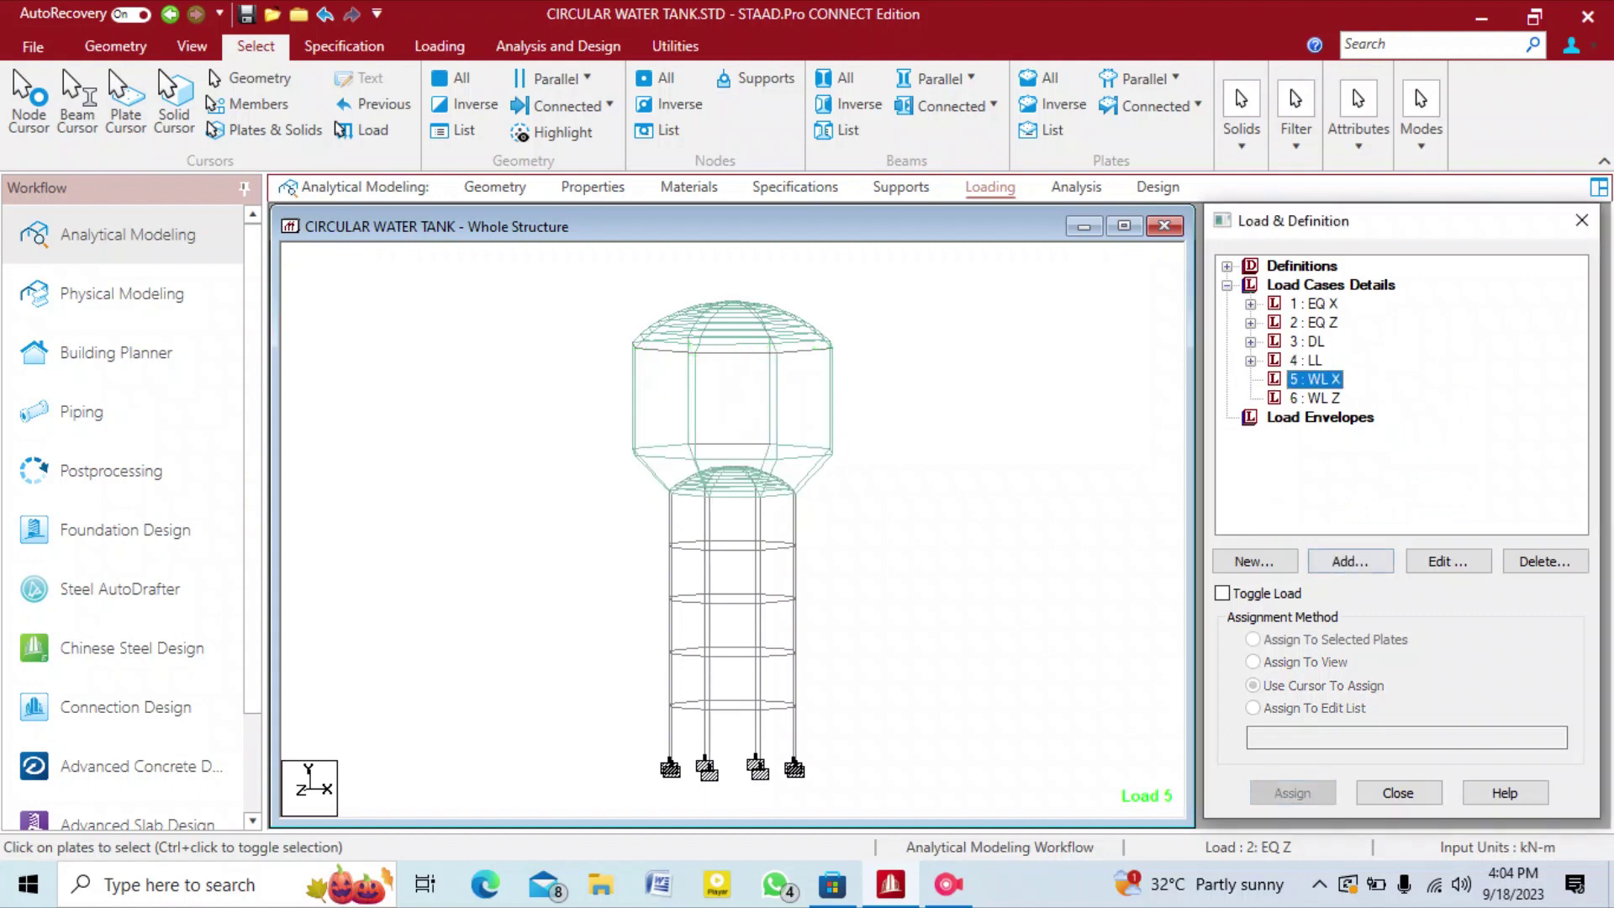
pyautogui.click(1350, 561)
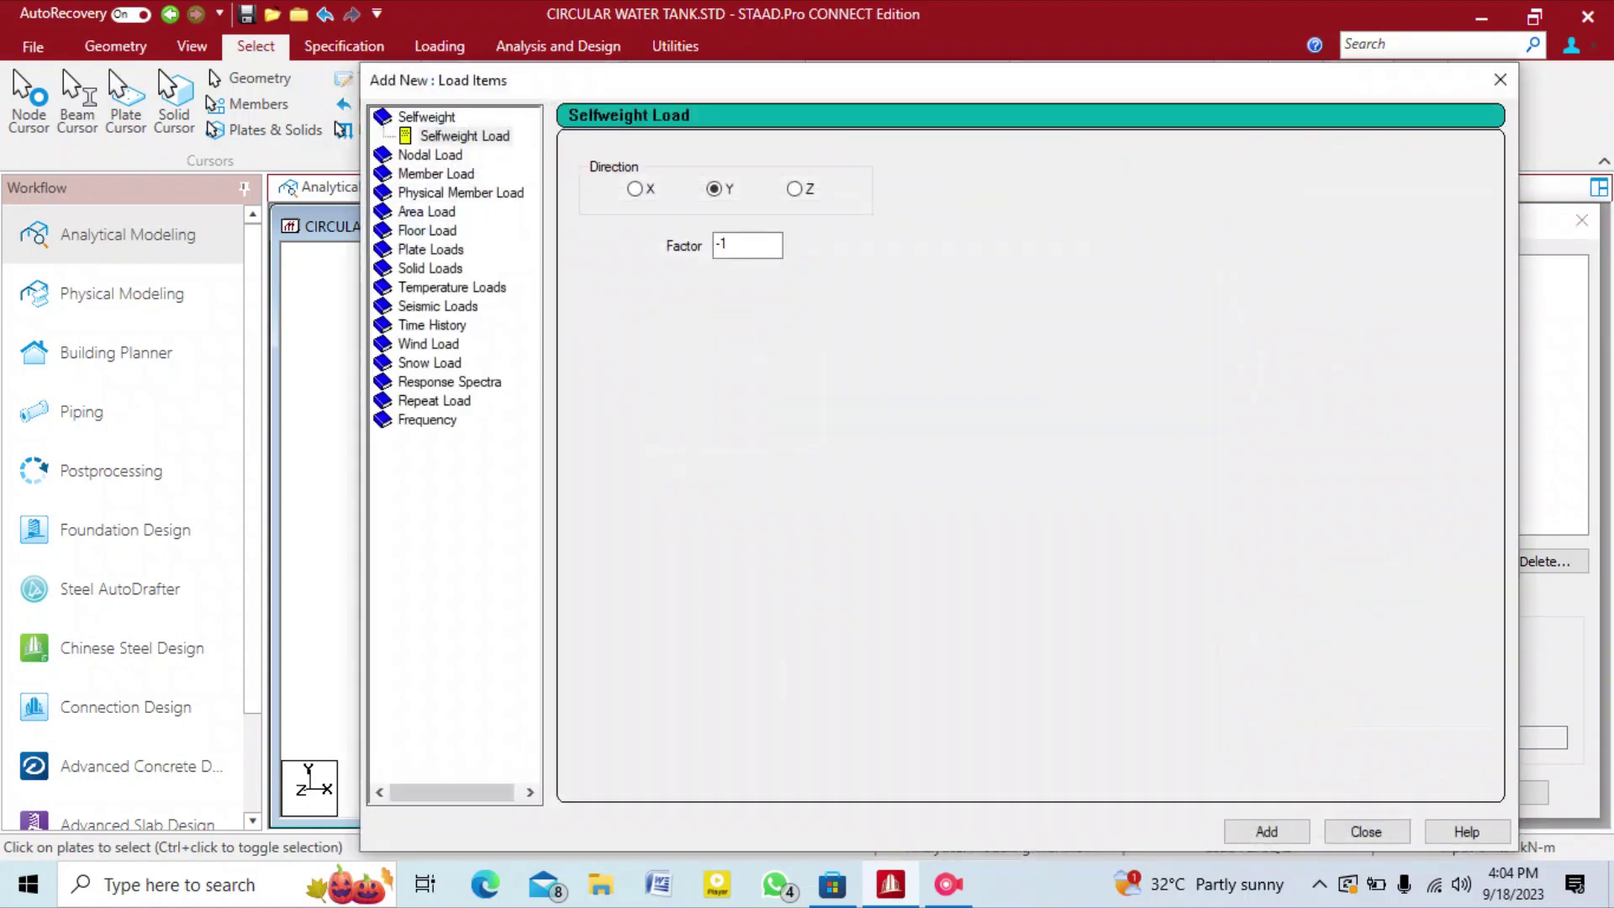
pyautogui.moveTo(629, 85); pyautogui.dragTo(980, 102)
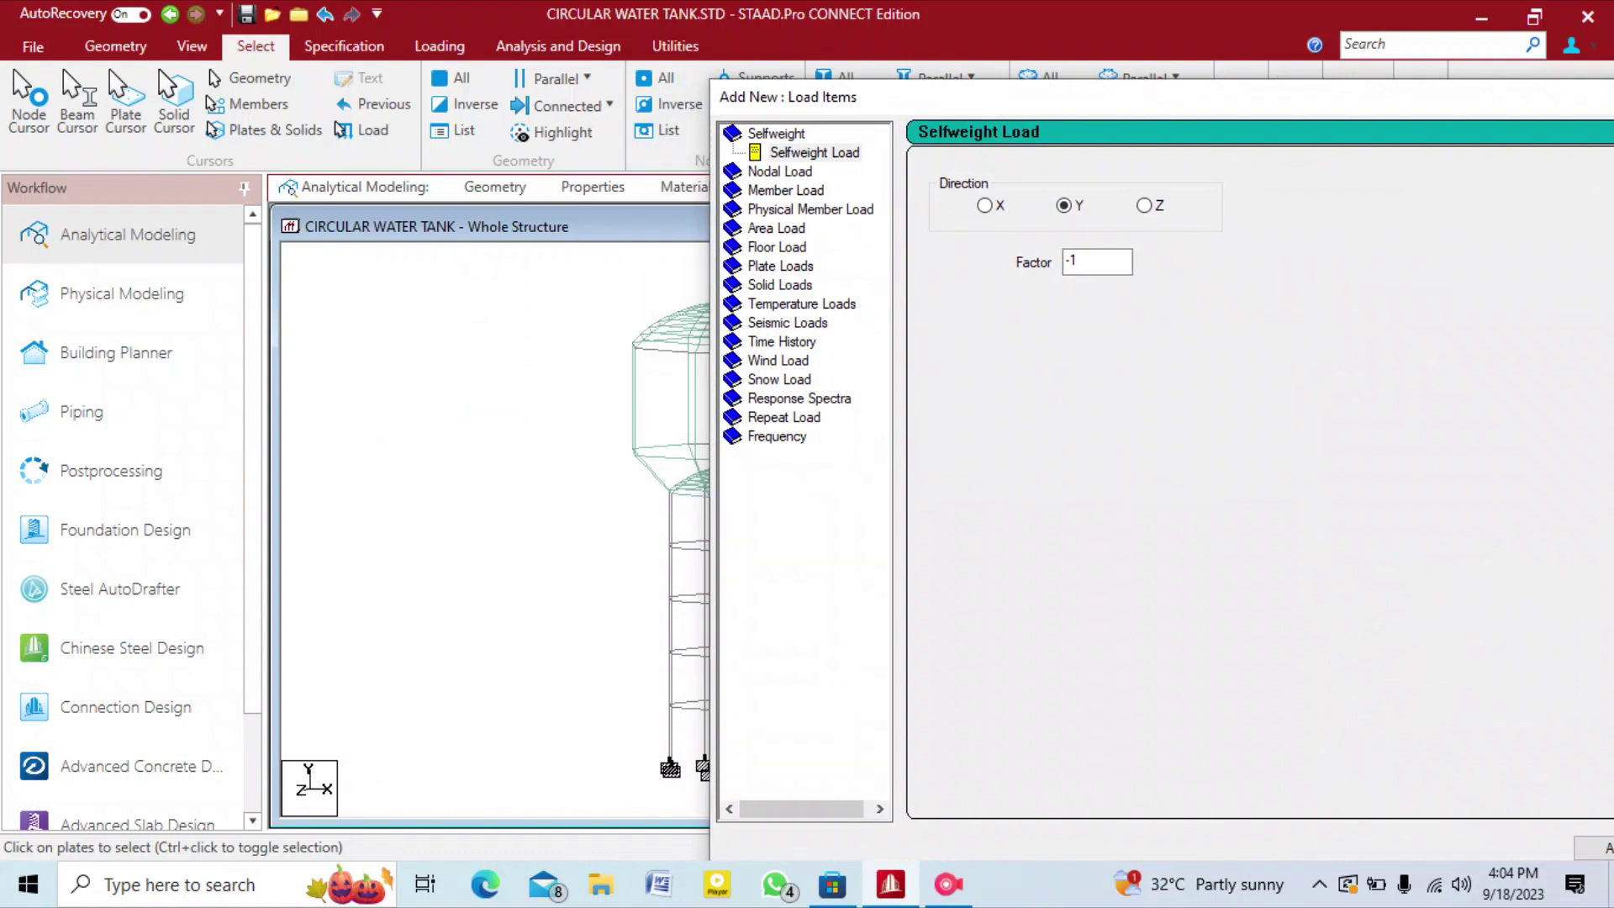
pyautogui.click(780, 361)
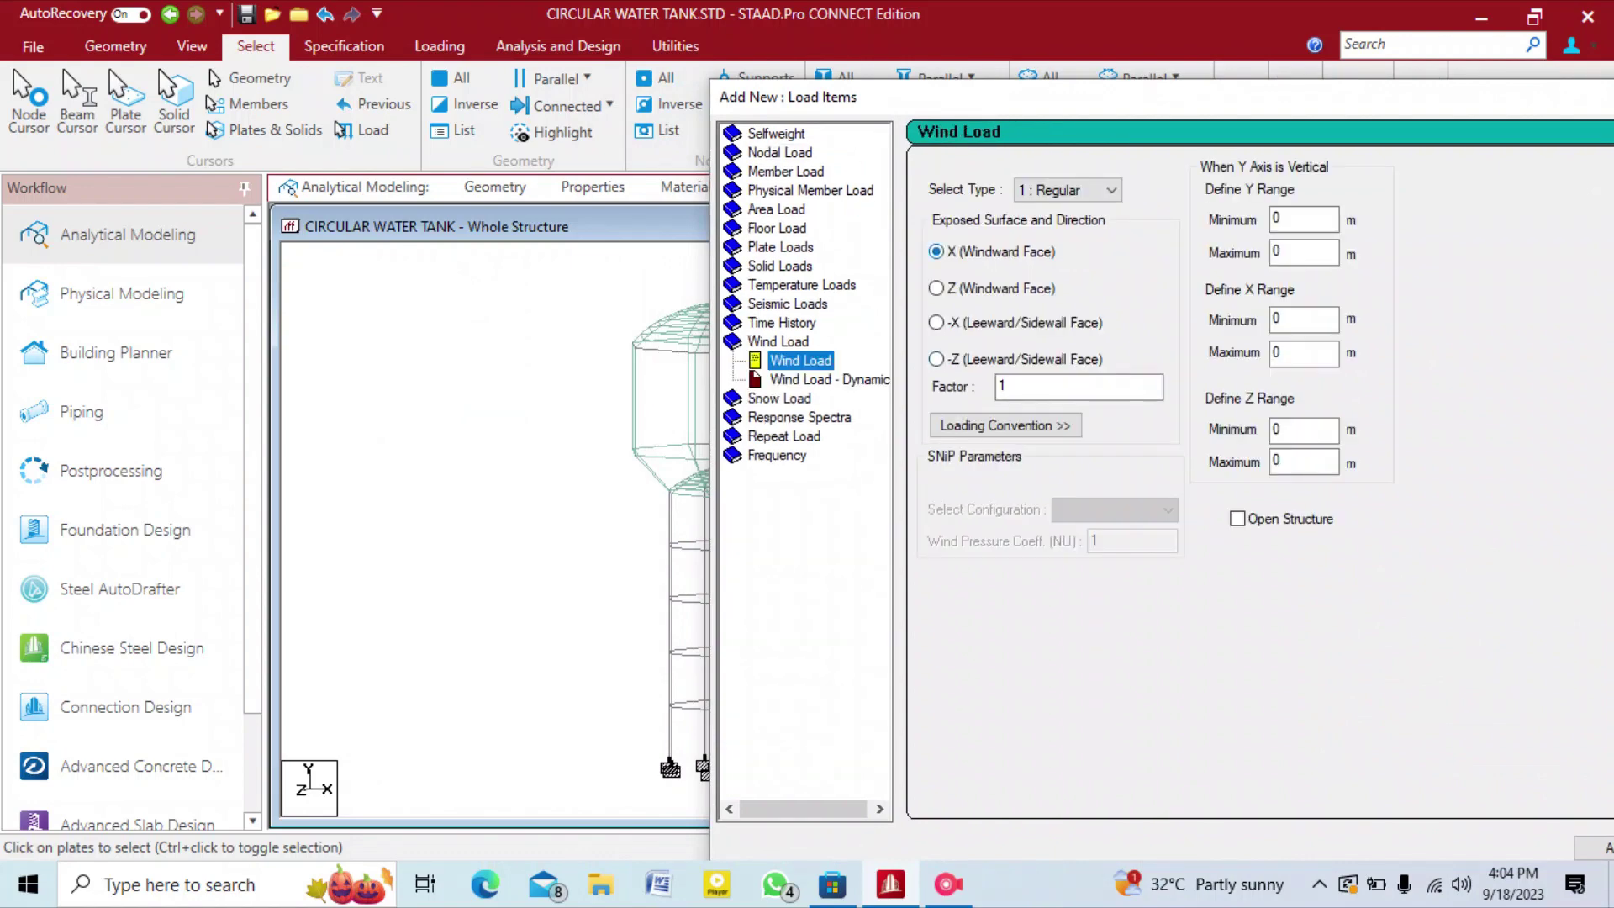
pyautogui.doubleClick(1292, 252)
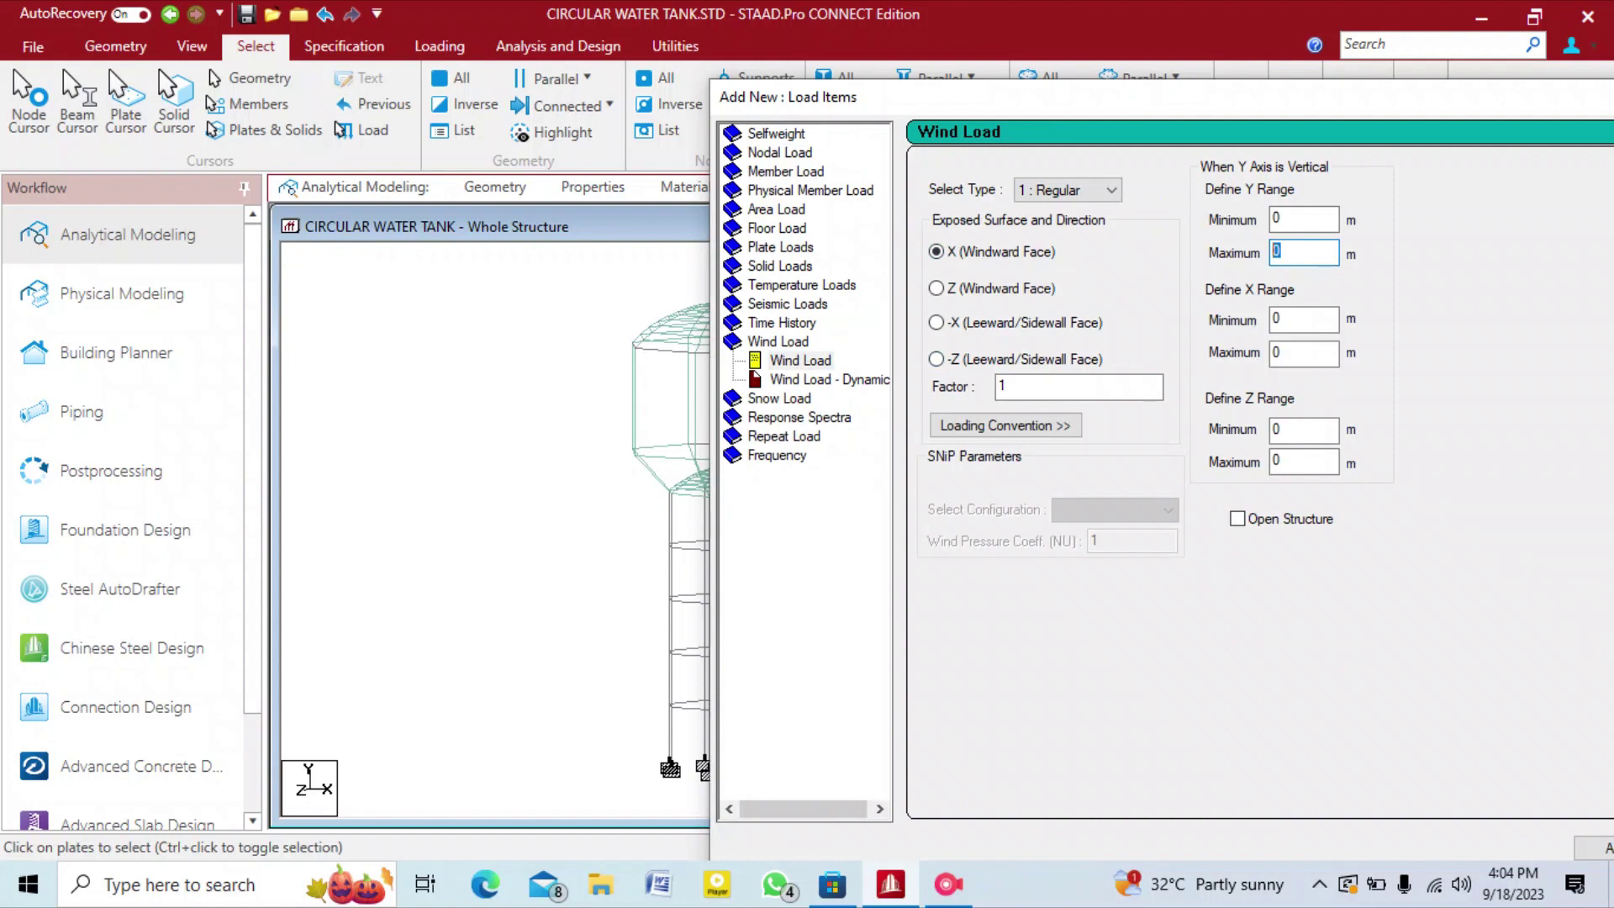
pyautogui.write('40')
pyautogui.moveTo(1159, 104); pyautogui.dragTo(583, 67)
pyautogui.click(1041, 811)
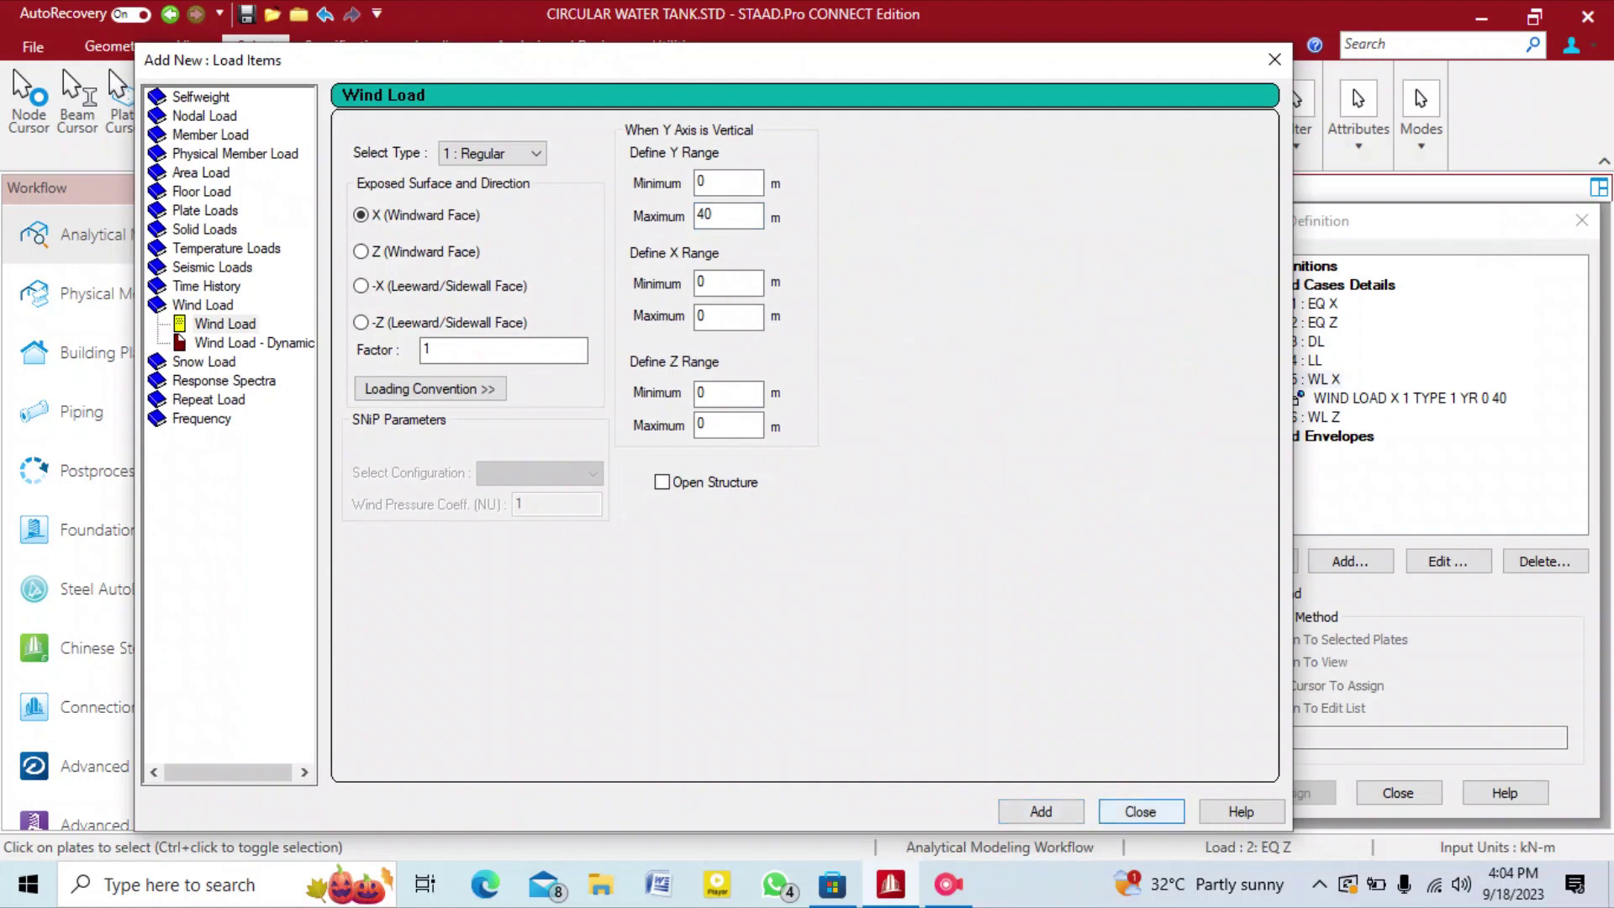
pyautogui.click(1141, 811)
# Modify the WL X wind load to treat the tank as an open structure.
pyautogui.click(1409, 398)
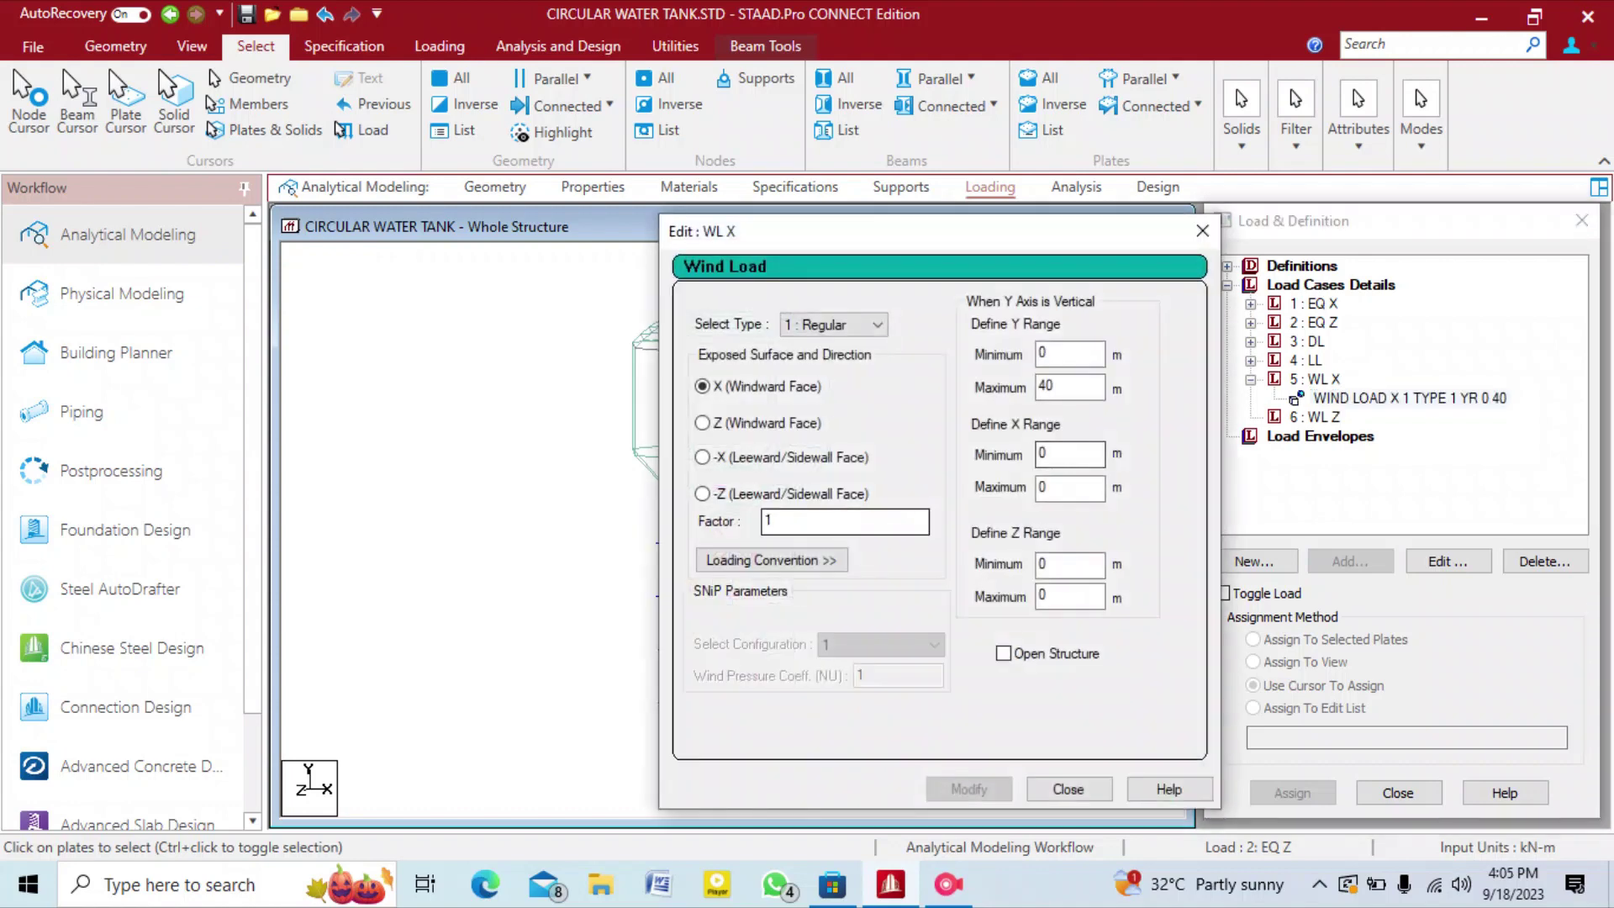
pyautogui.click(1003, 654)
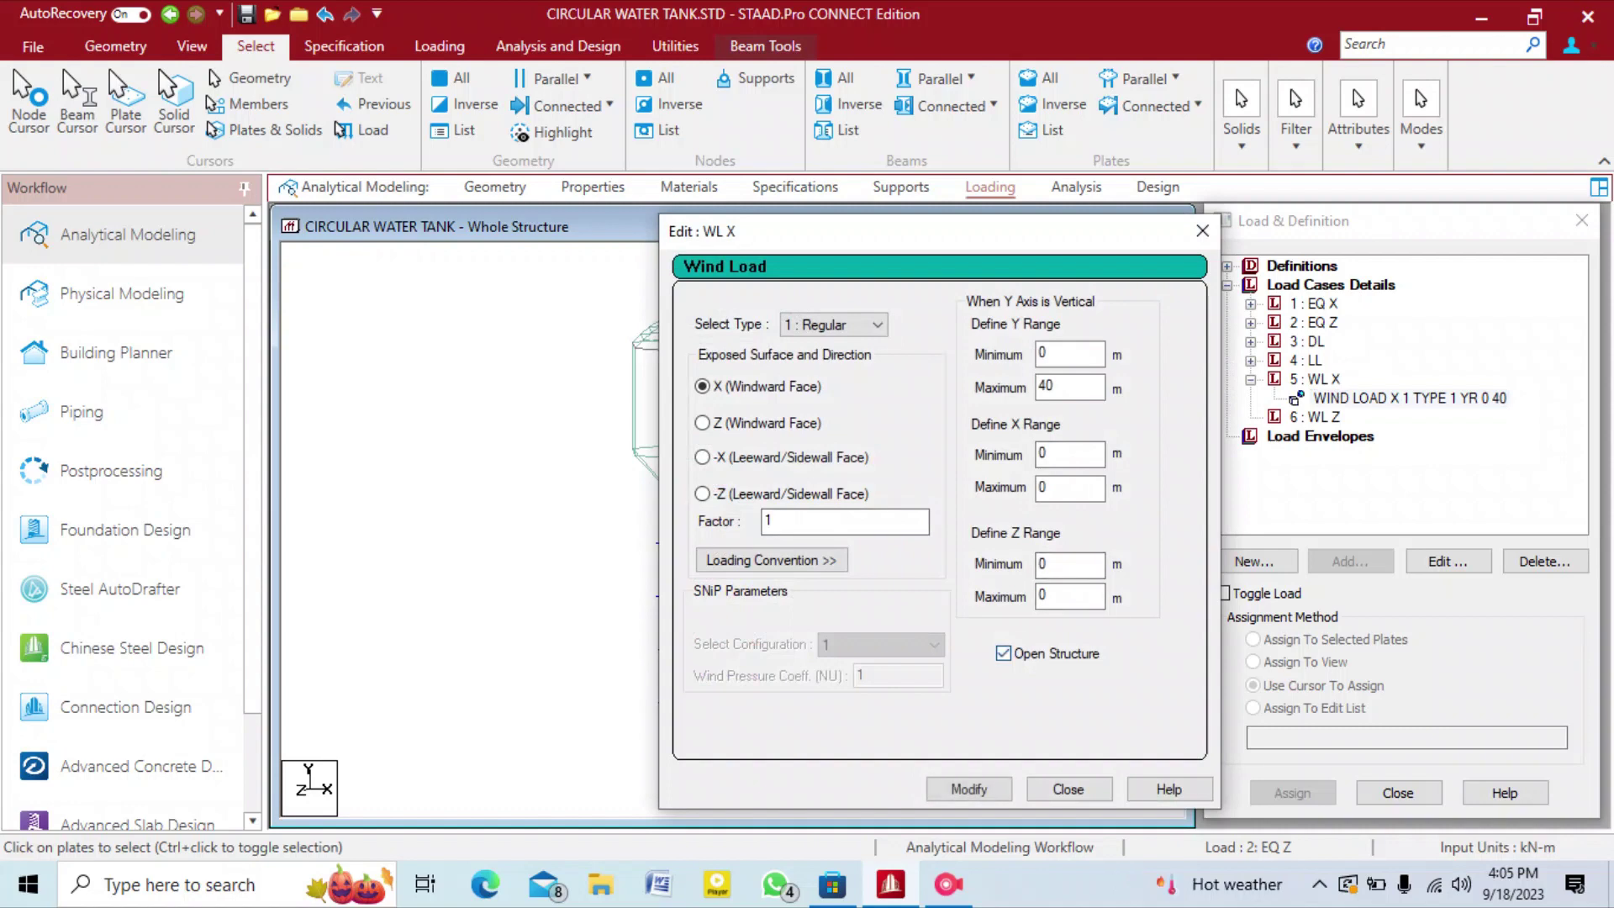
pyautogui.click(969, 788)
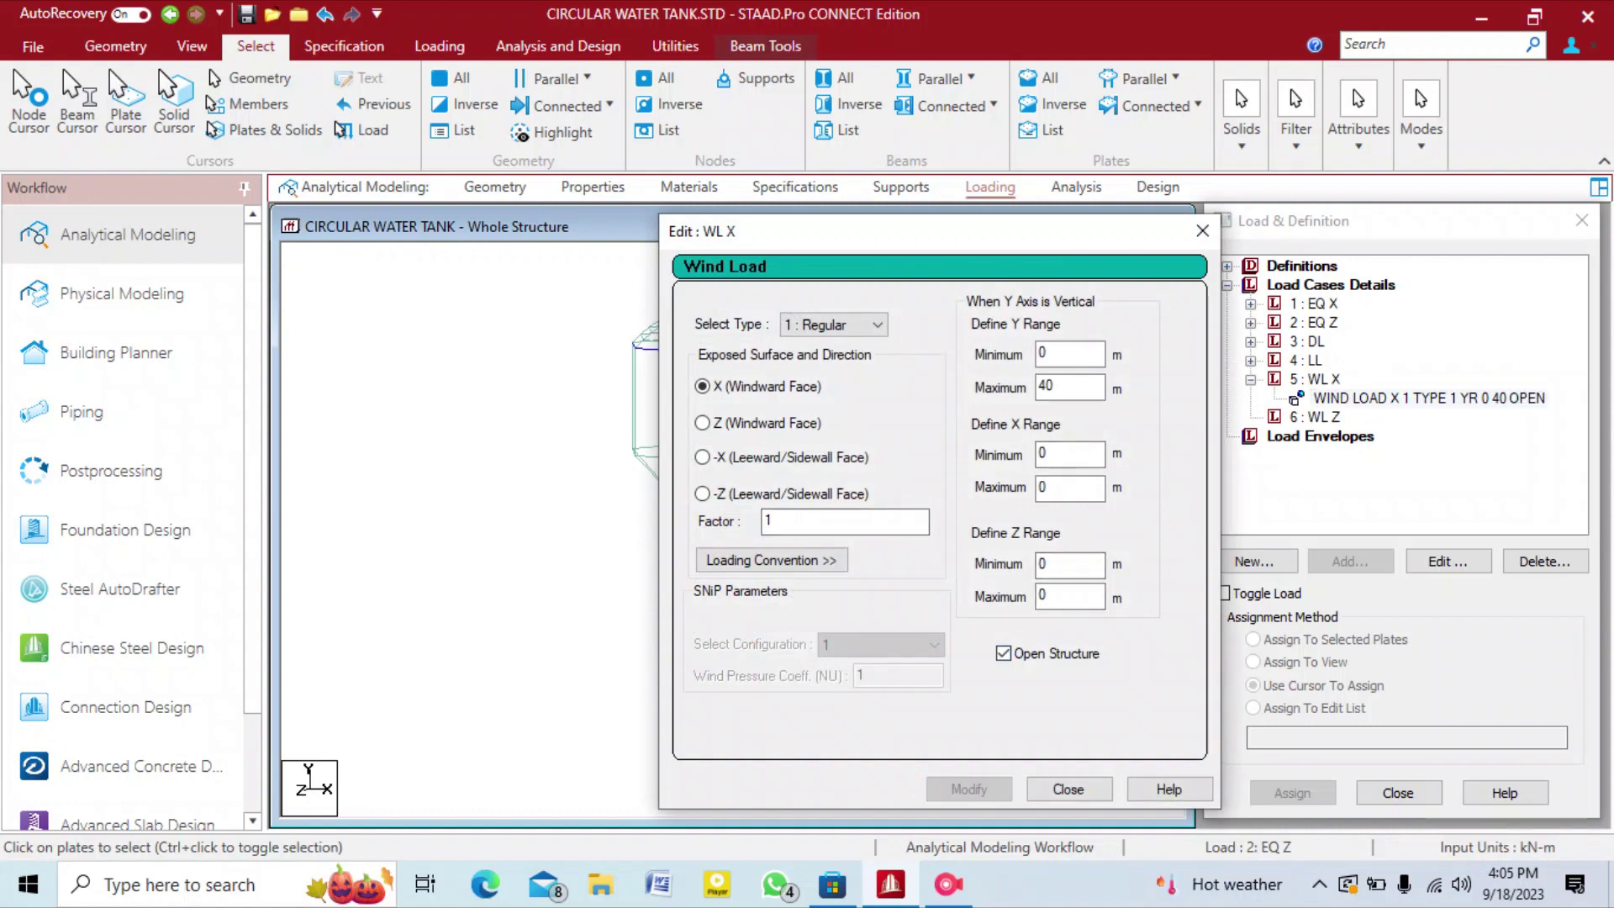
pyautogui.click(1069, 788)
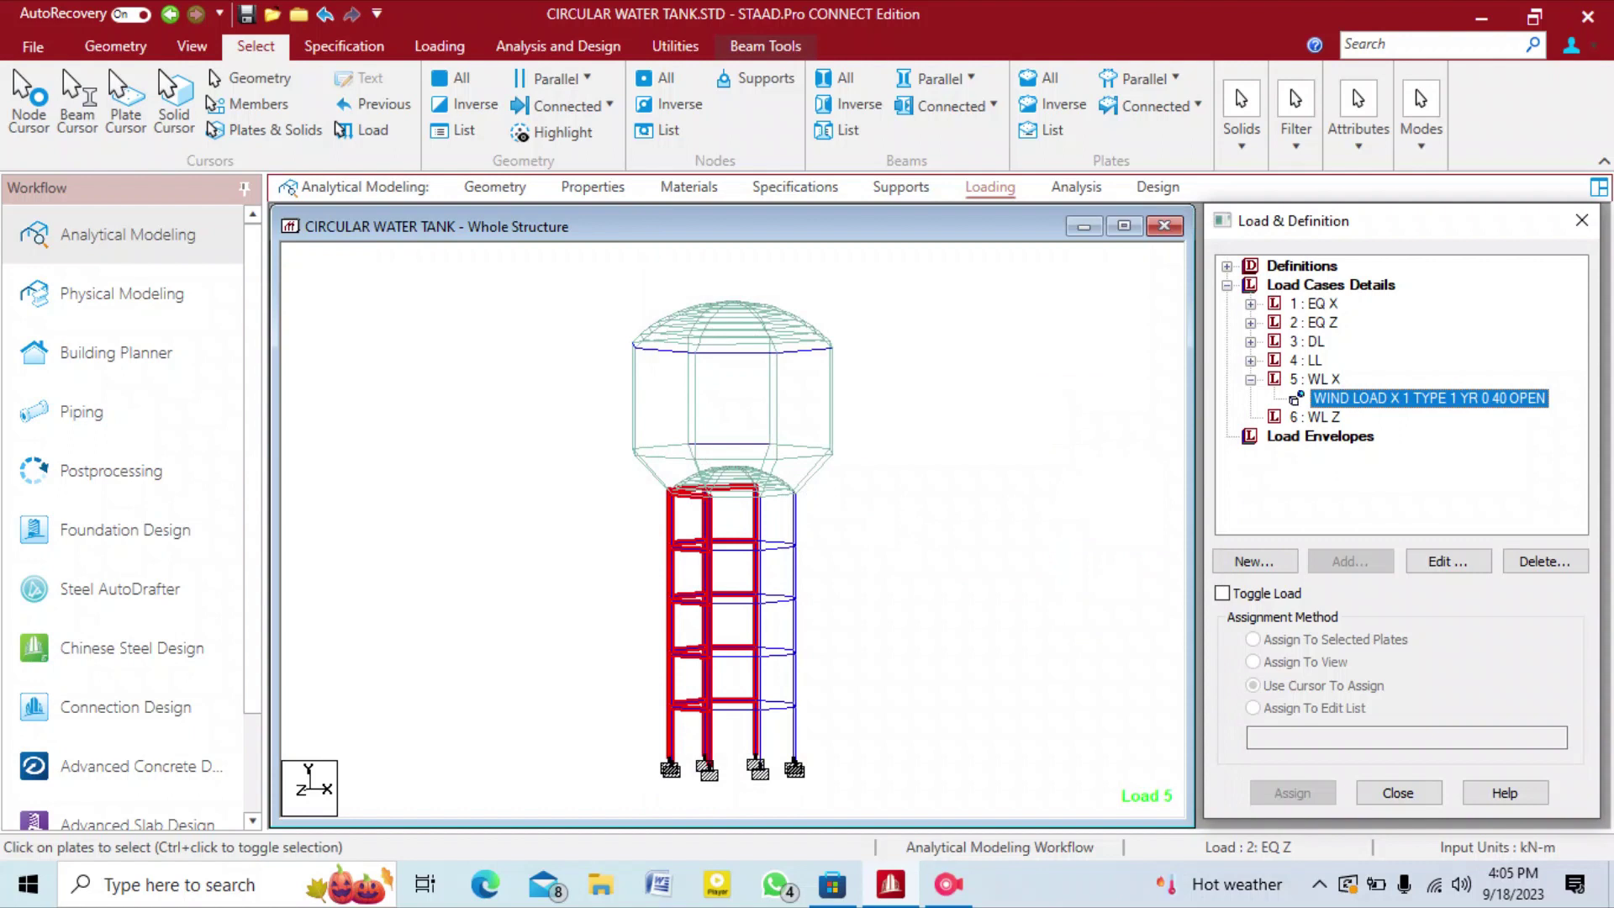
pyautogui.moveTo(732, 538); pyautogui.dragTo(703, 530, button='middle')
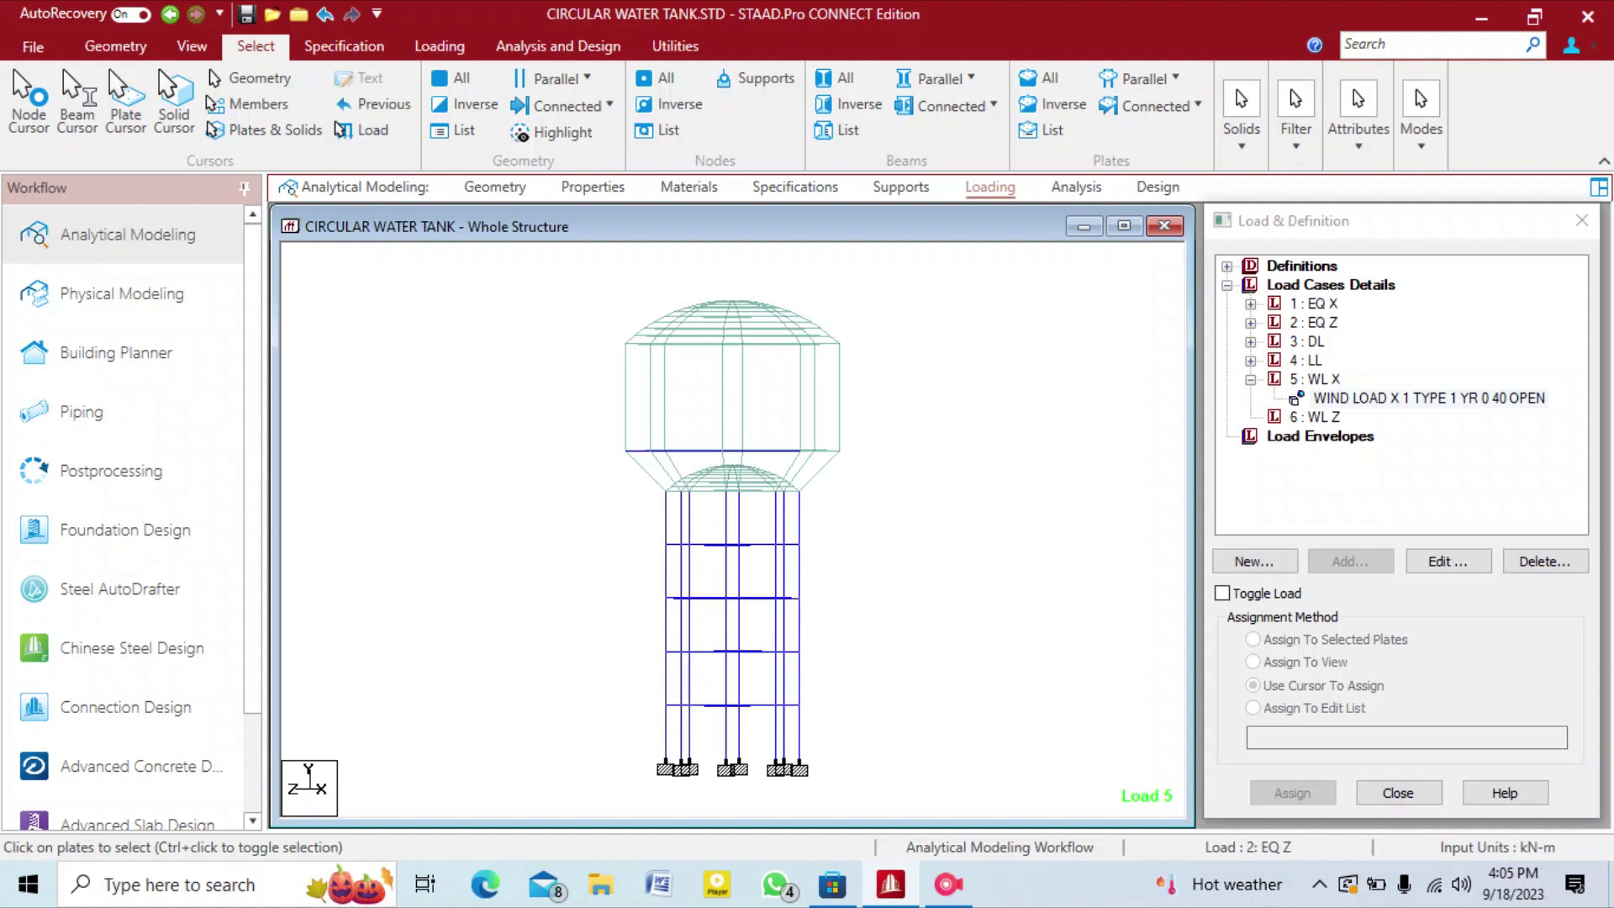
# Examine the intensity versus height table of wind definition TYPE 1: WIND 1.
pyautogui.click(1227, 266)
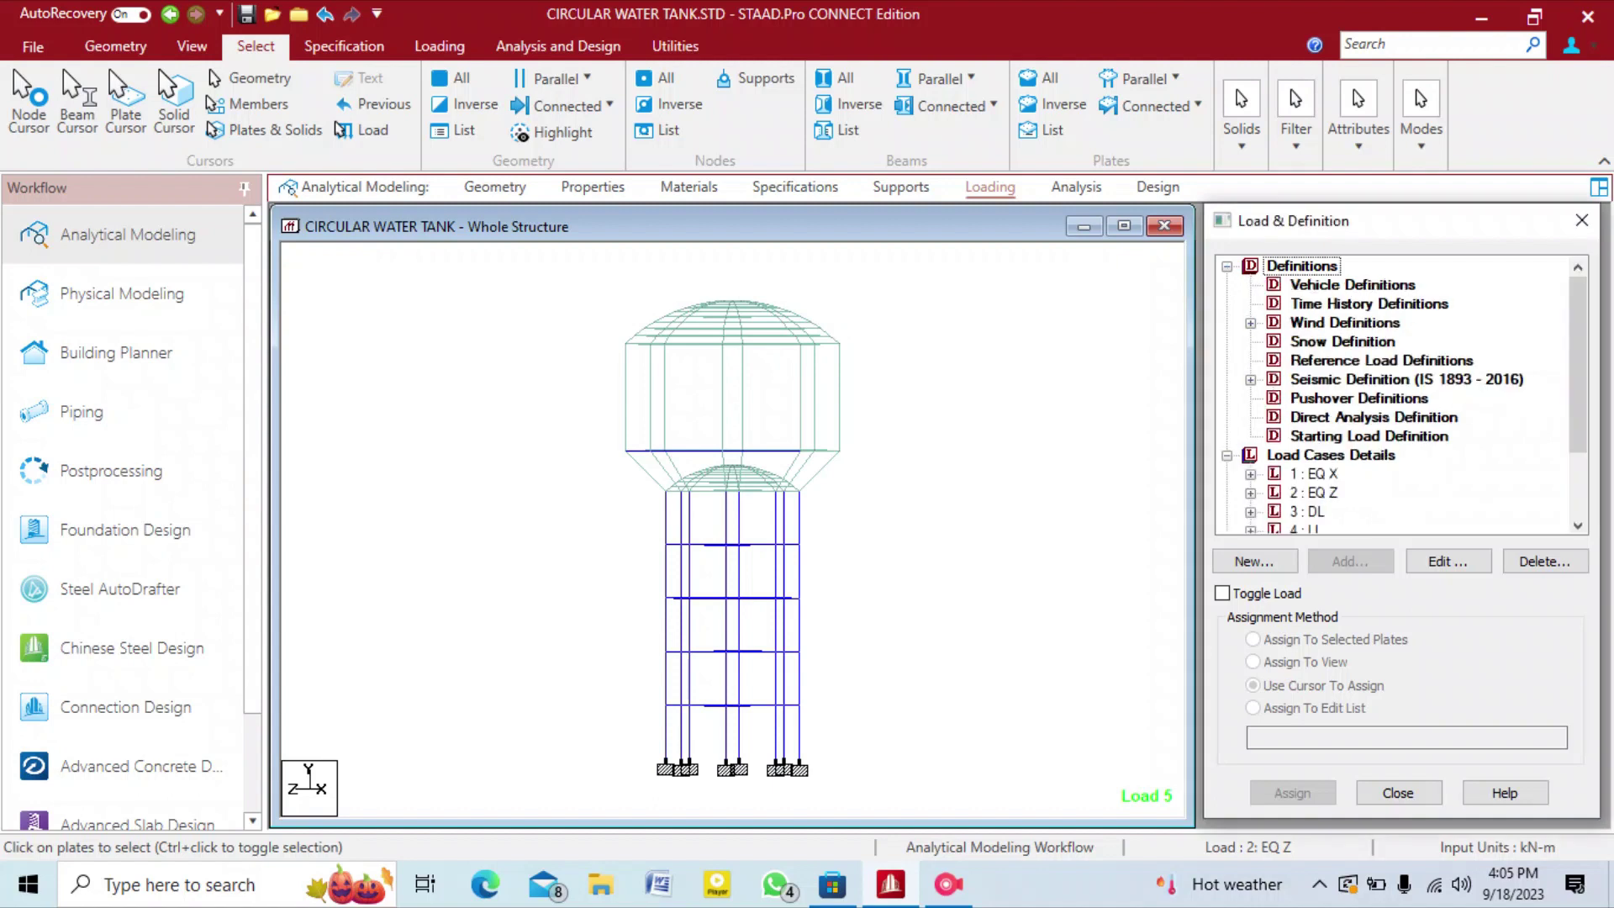
pyautogui.click(1251, 322)
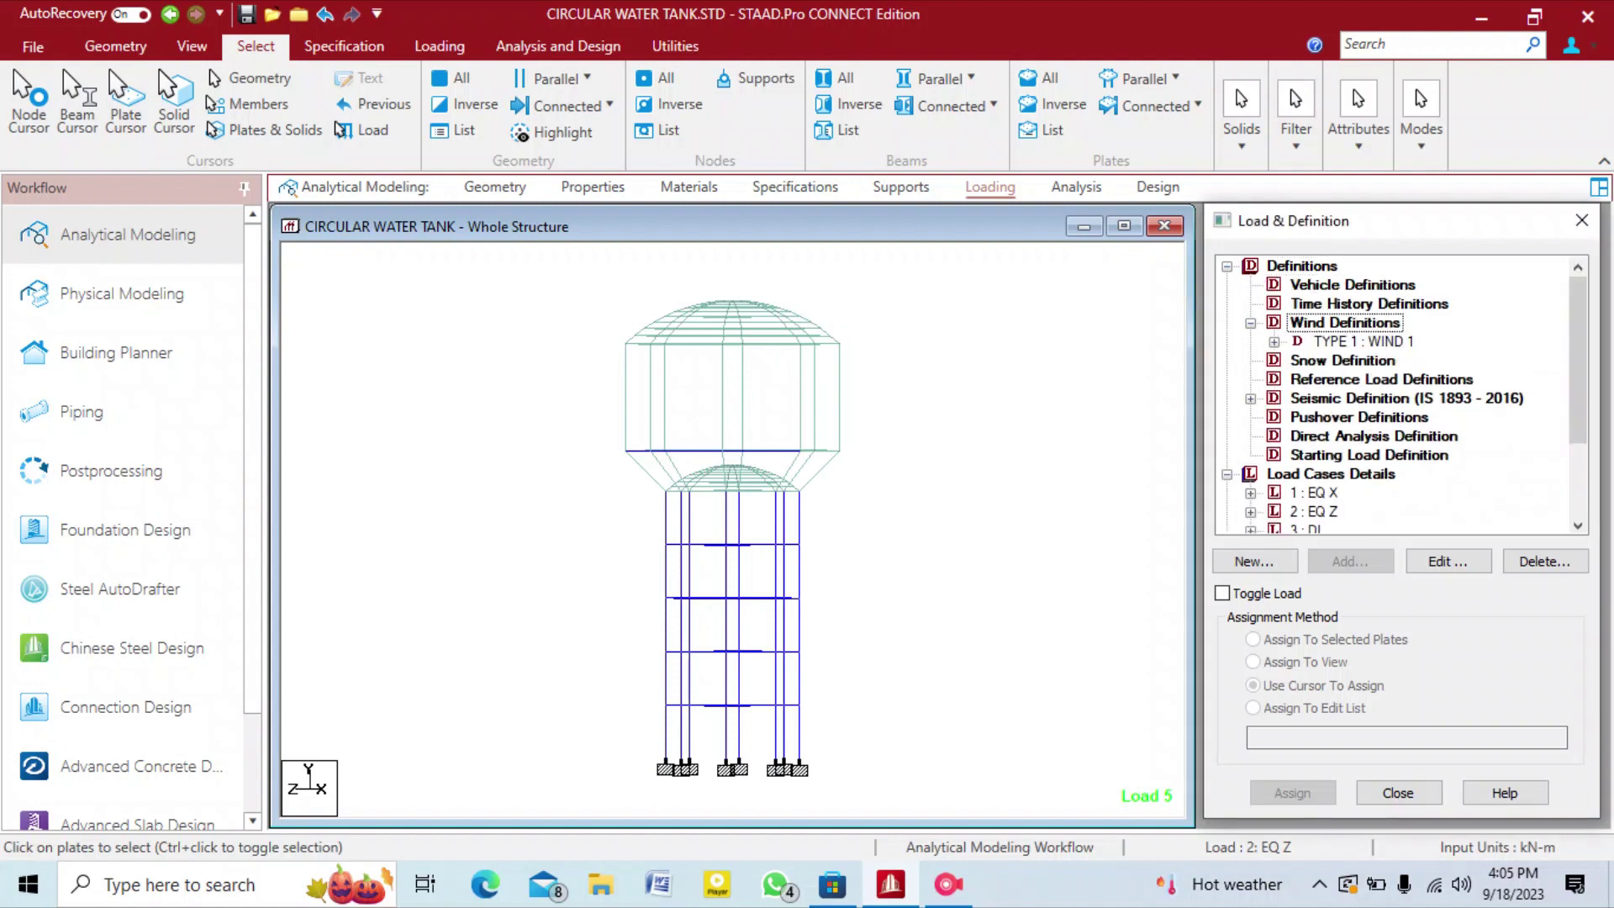
pyautogui.click(1275, 342)
pyautogui.doubleClick(1371, 361)
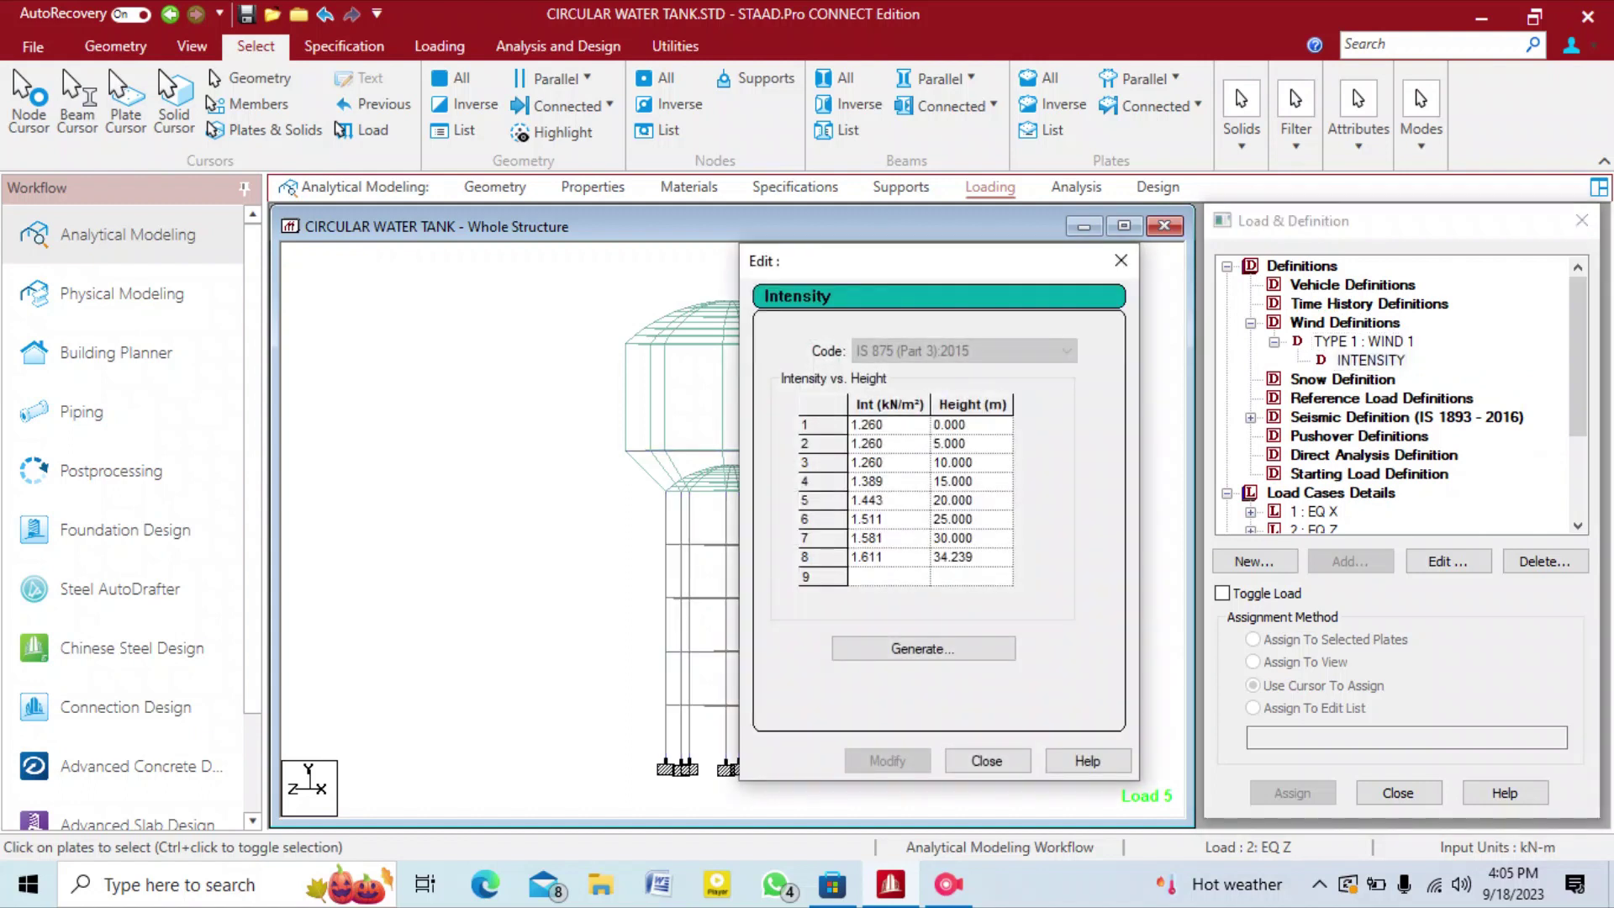
pyautogui.click(987, 761)
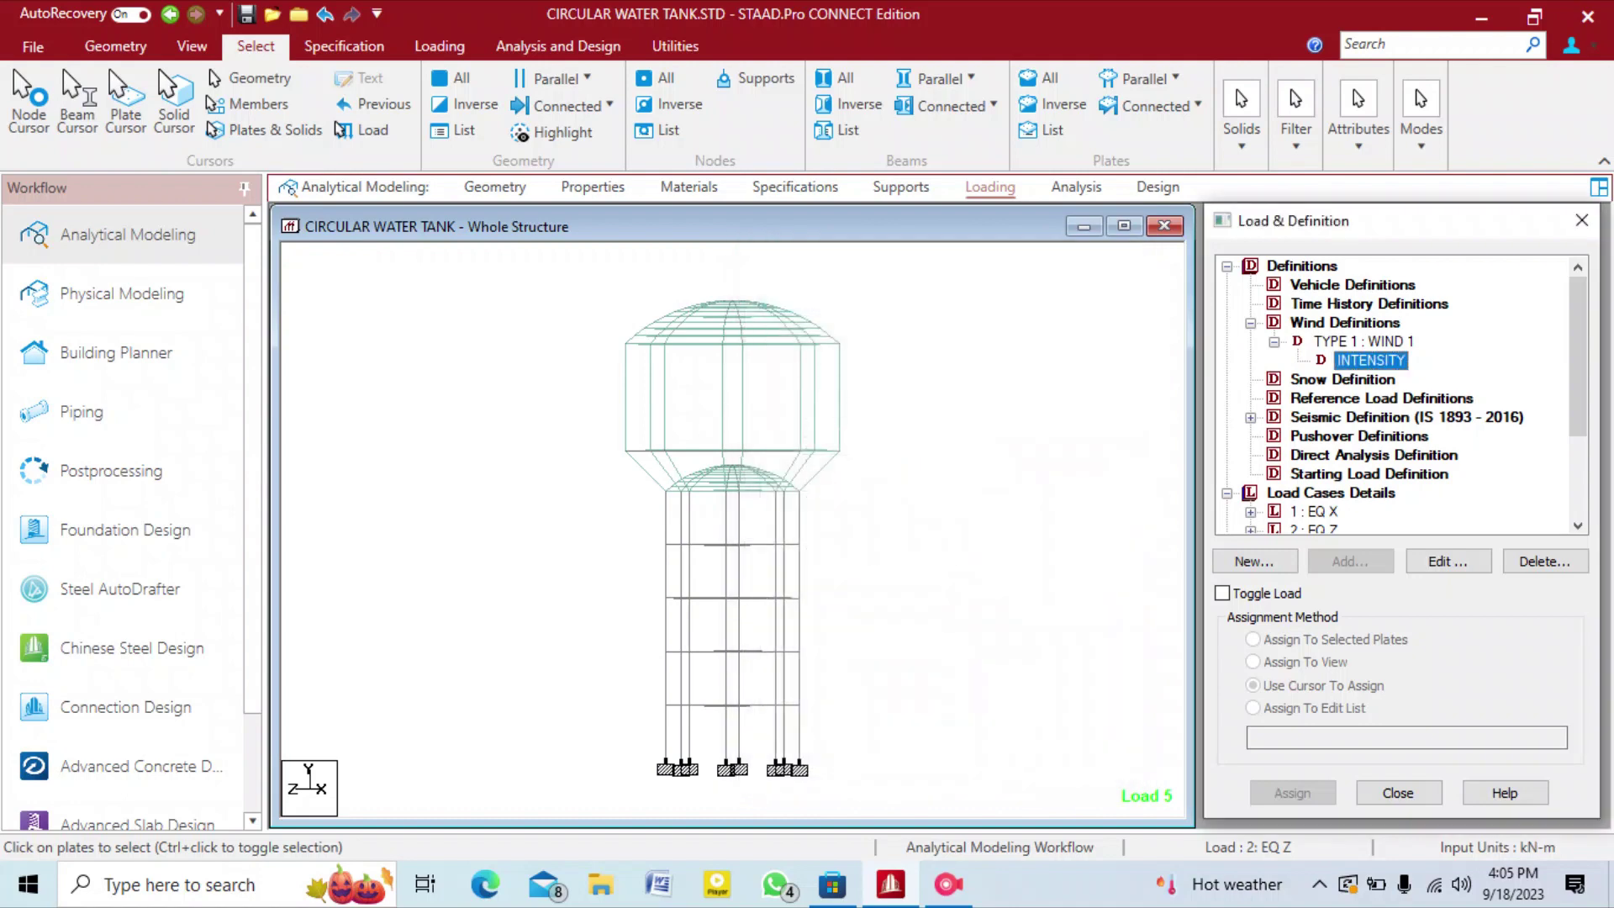
pyautogui.click(593, 186)
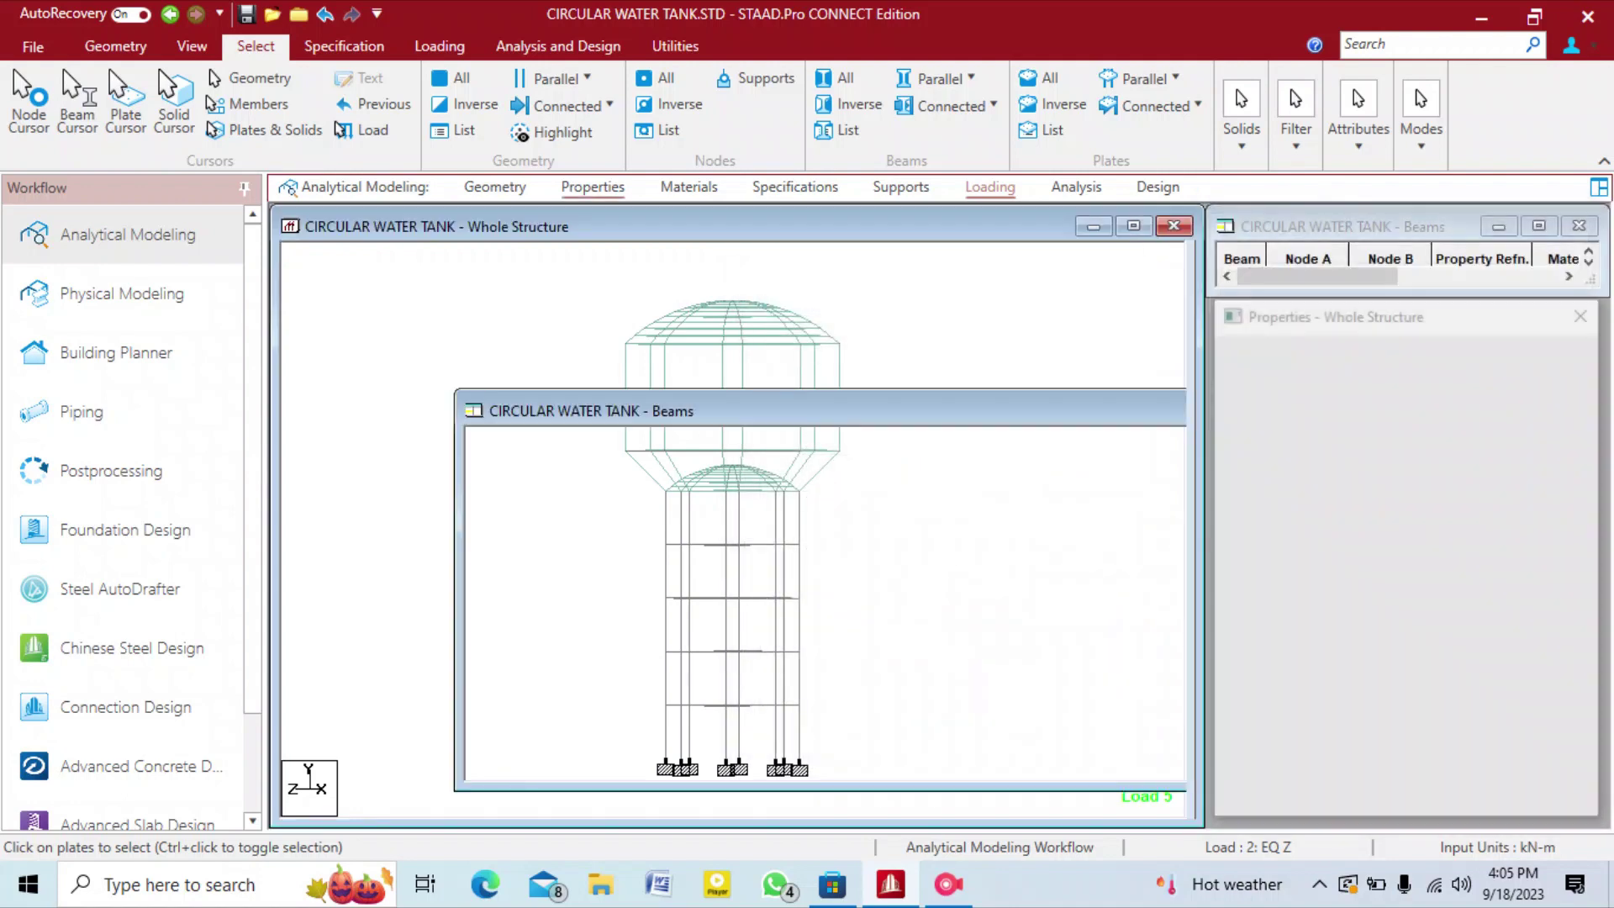
pyautogui.click(990, 186)
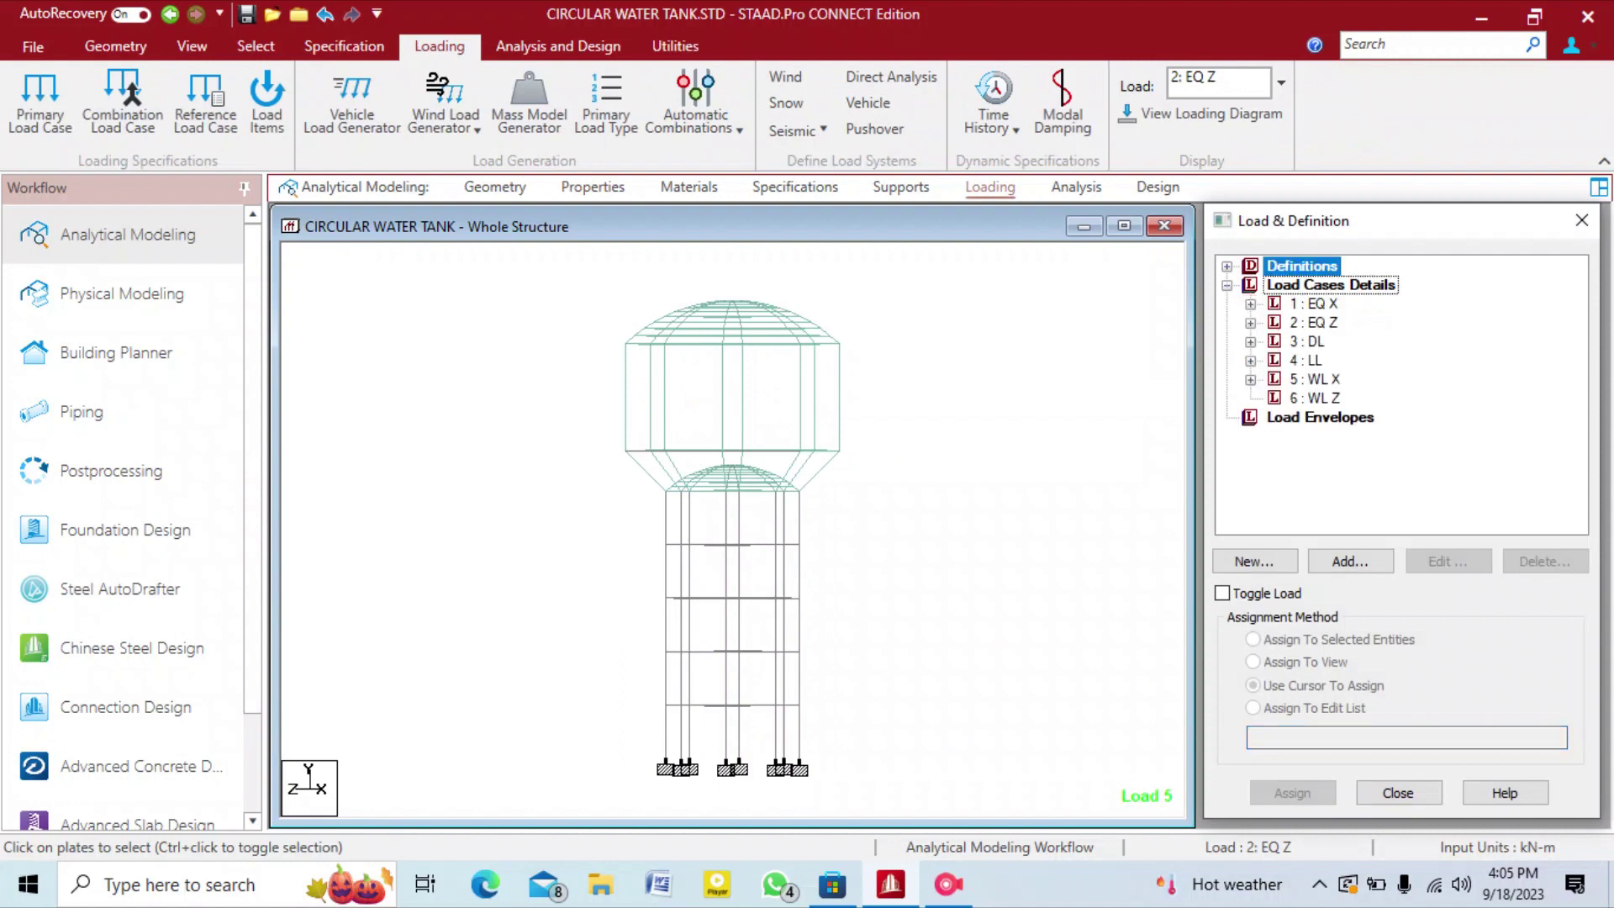
# Add a full-plate pressure of 1.6 kN/m2 in the GX direction to load case 5: WL X.
pyautogui.click(1251, 379)
pyautogui.click(1315, 379)
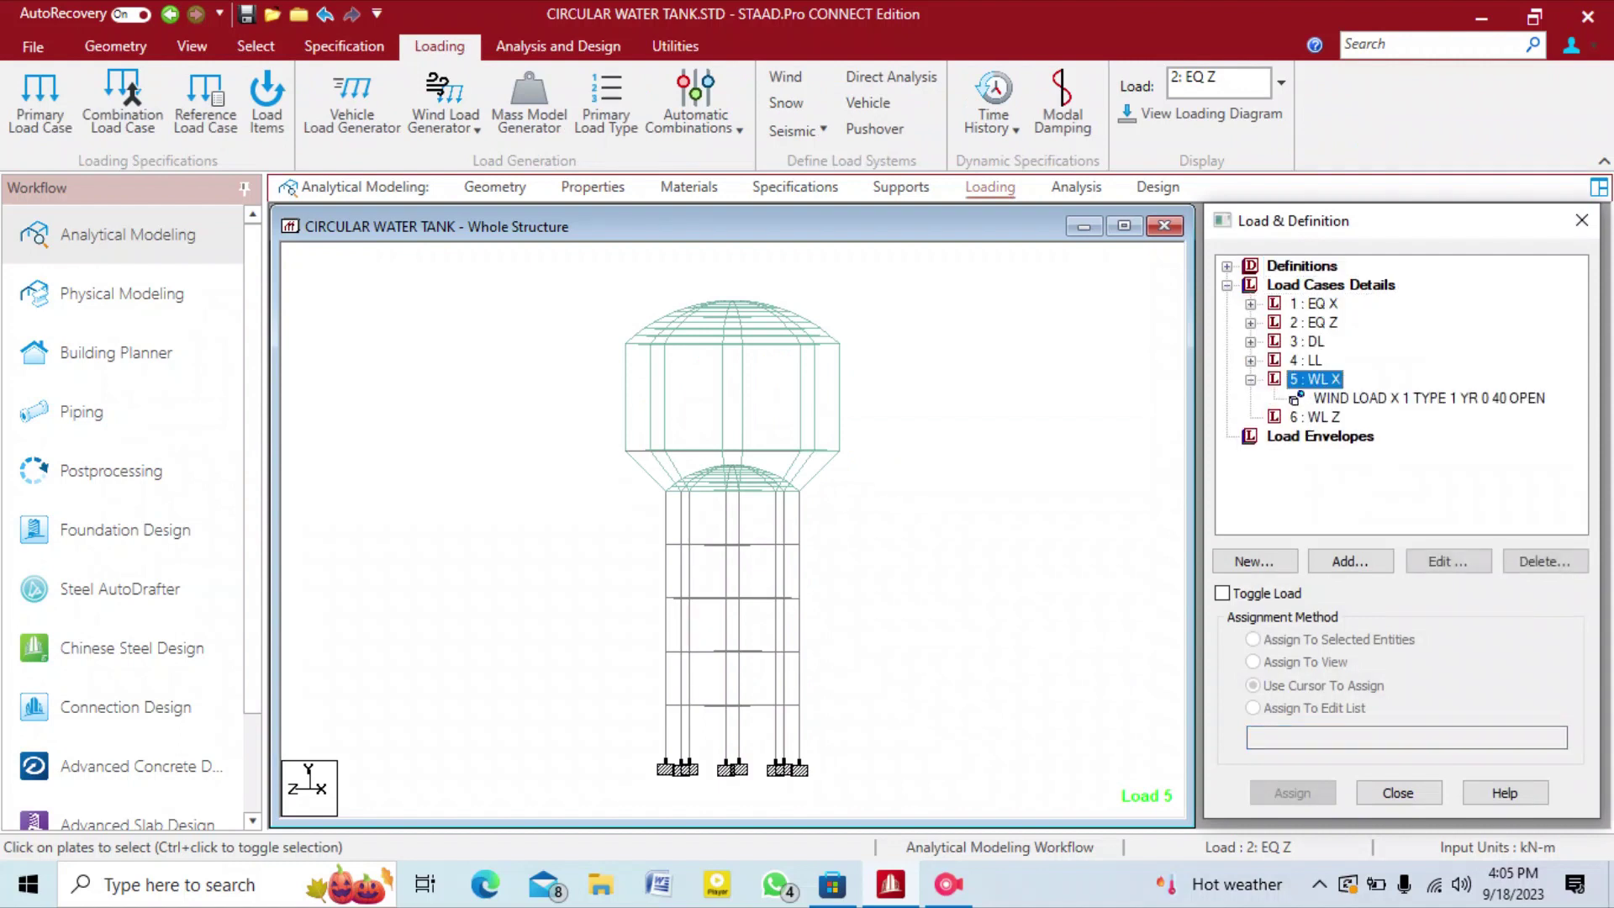
pyautogui.click(1350, 561)
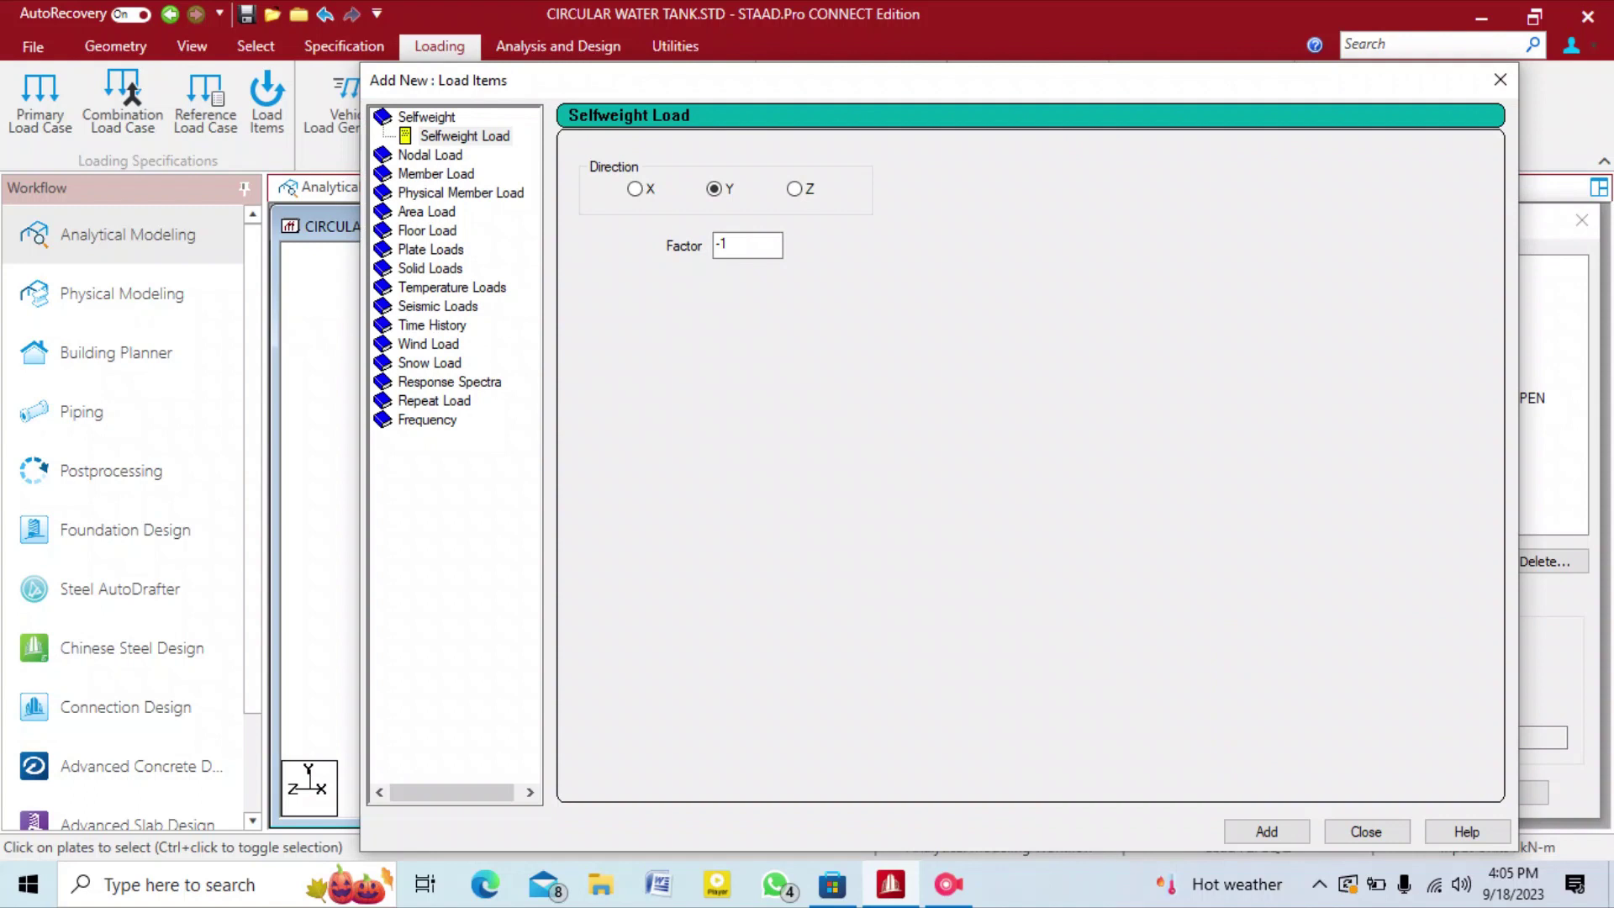
pyautogui.click(427, 230)
pyautogui.click(430, 250)
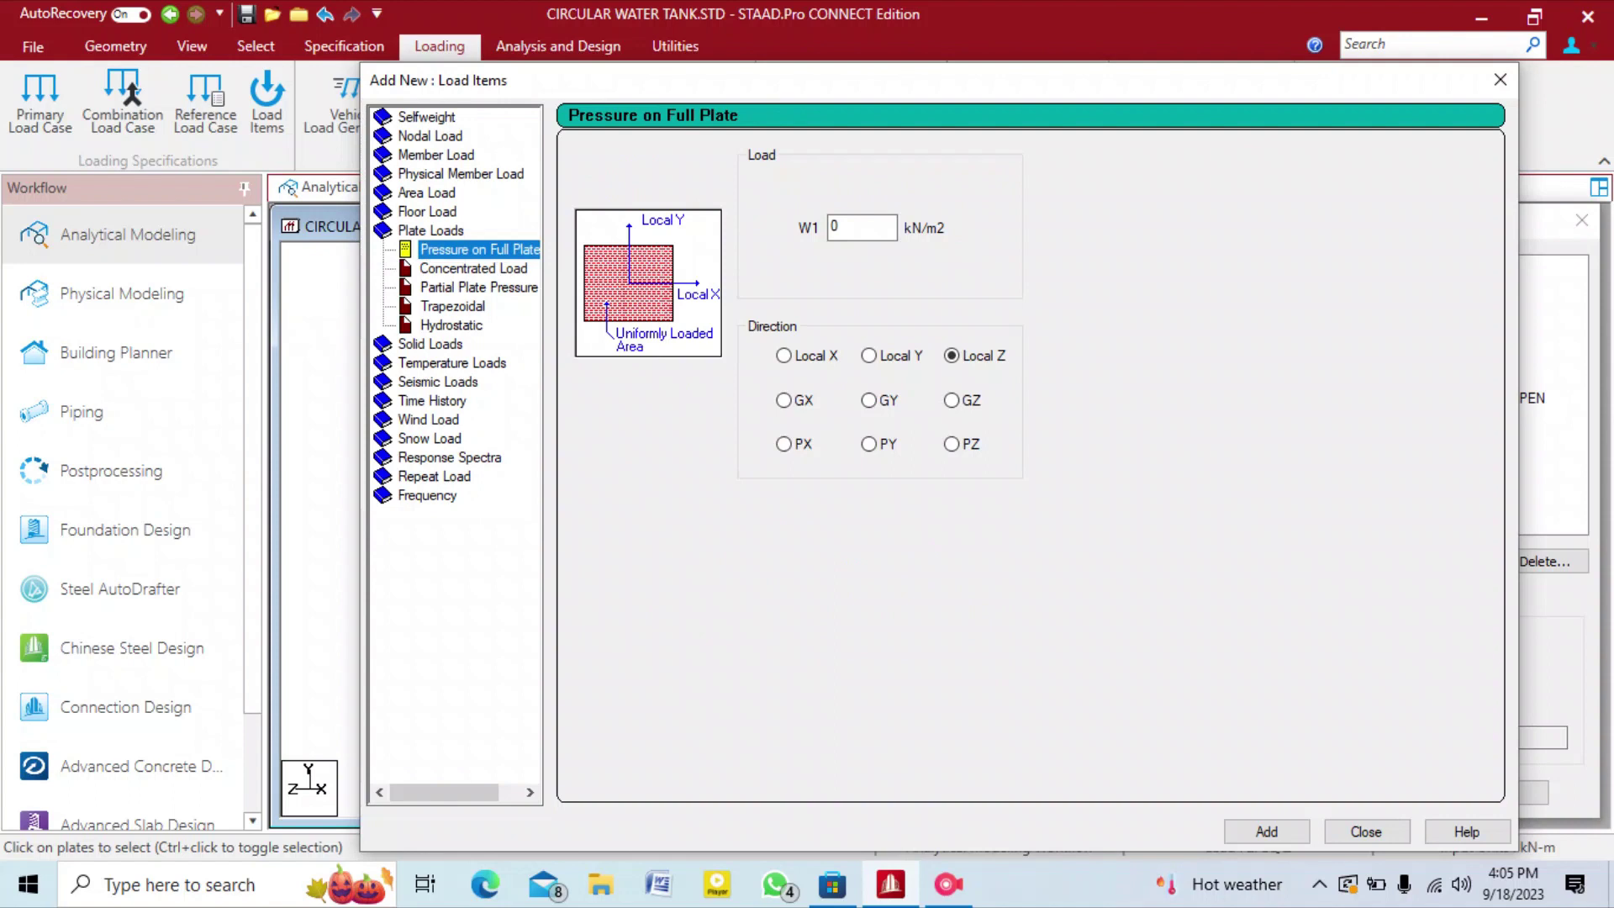
pyautogui.doubleClick(836, 227)
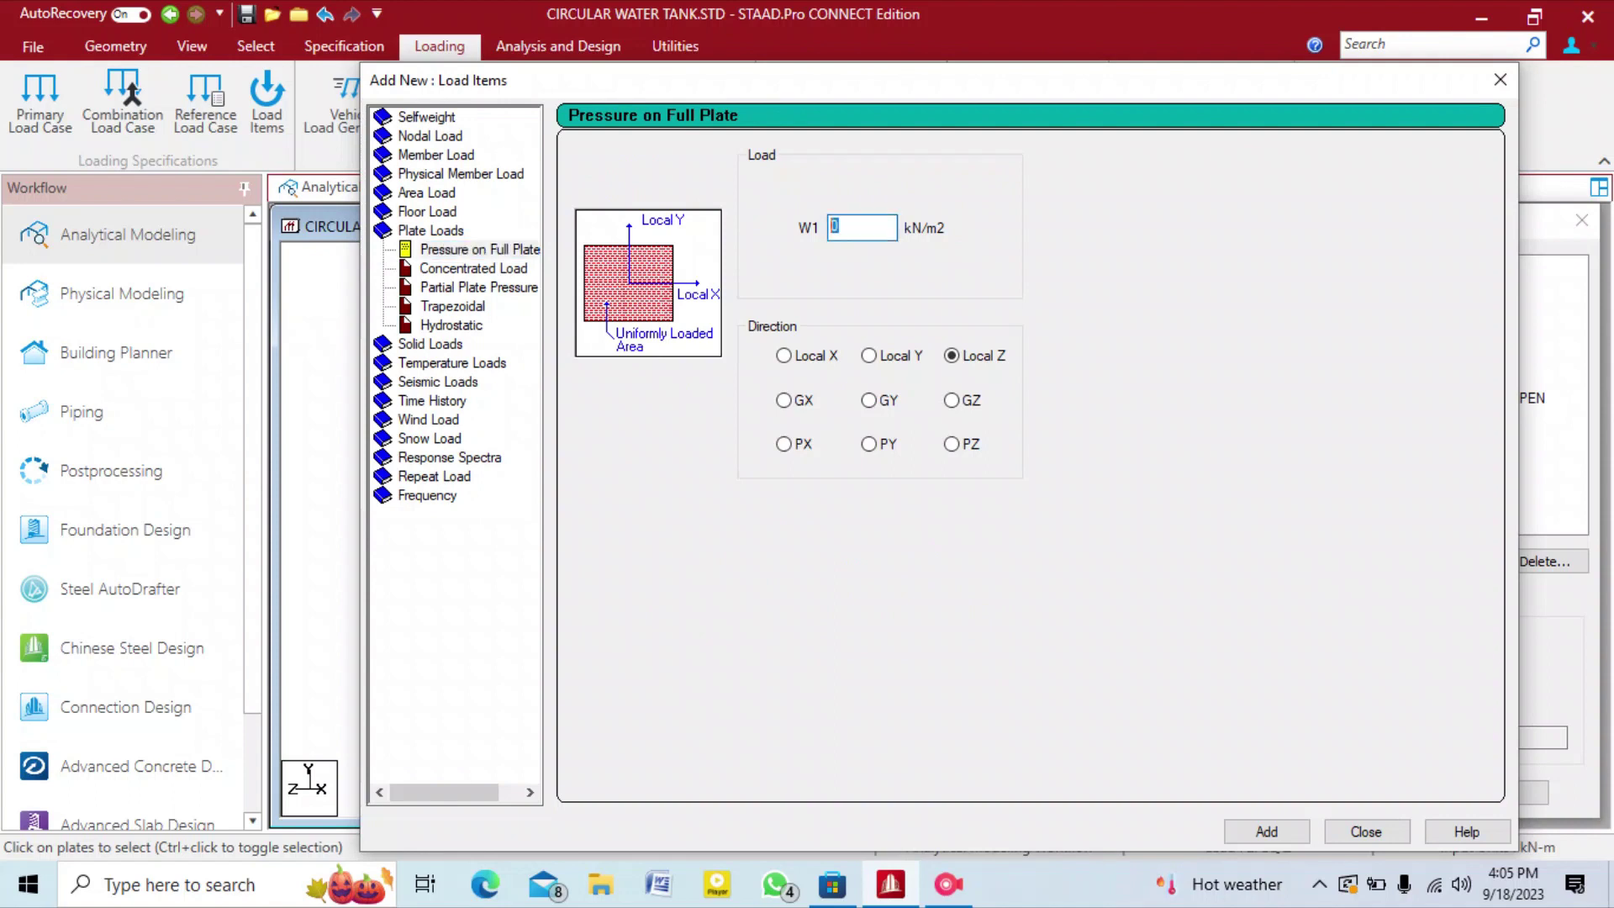
pyautogui.click(784, 356)
pyautogui.click(783, 401)
pyautogui.doubleClick(840, 227)
pyautogui.write('1.6')
pyautogui.click(1266, 831)
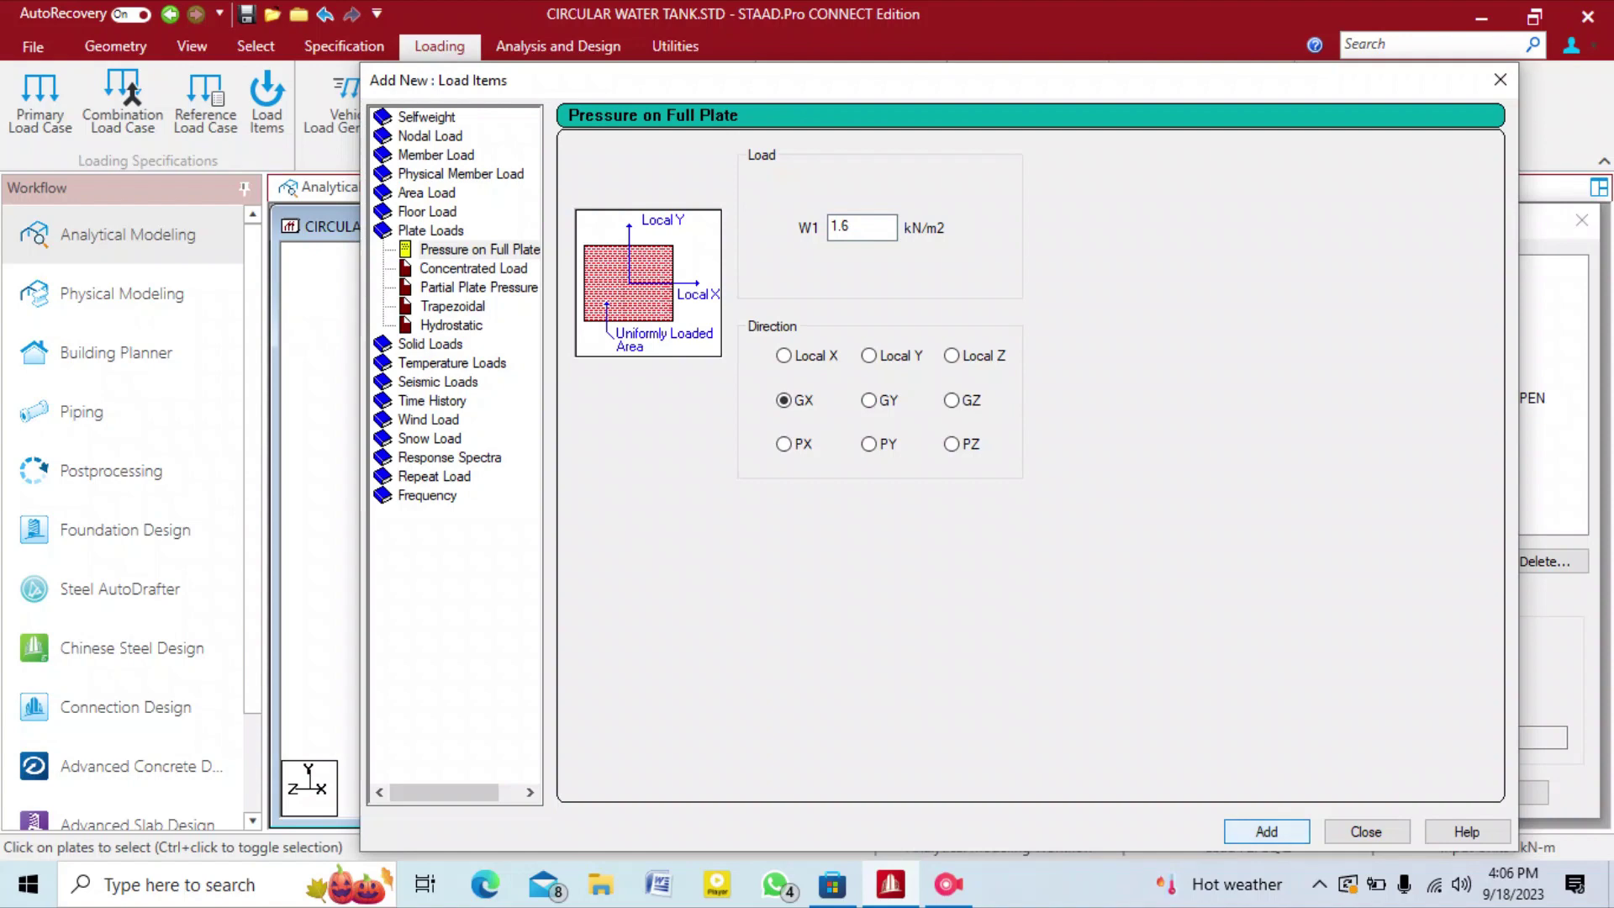
pyautogui.click(1365, 832)
# Review the settings of the open-structure wind load item in WL X.
pyautogui.click(1367, 417)
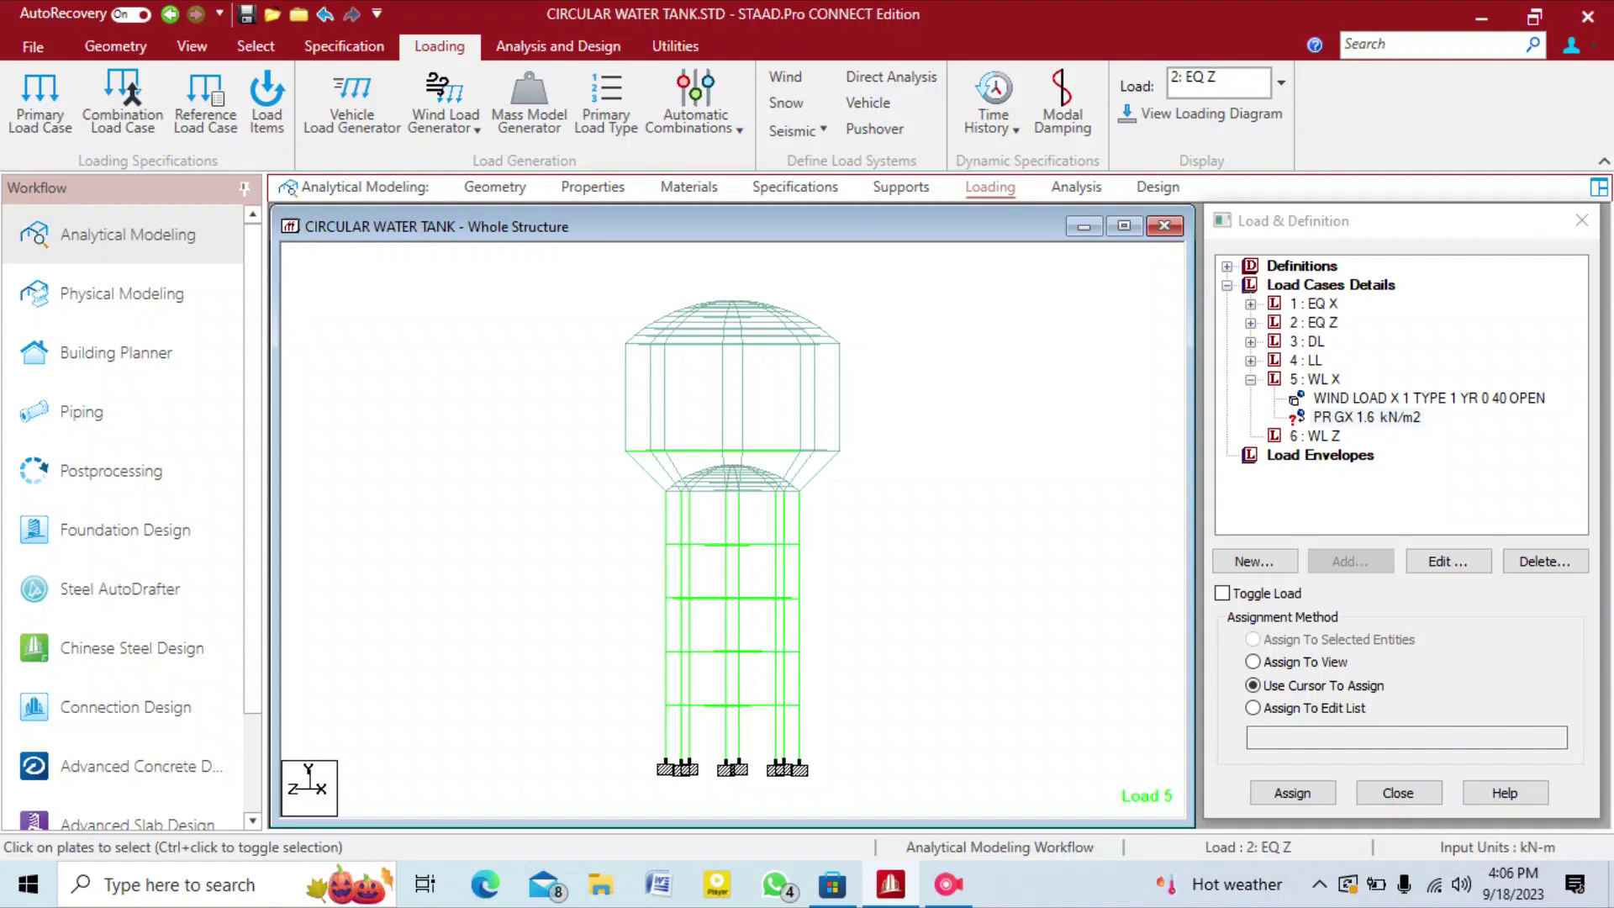
pyautogui.doubleClick(1430, 399)
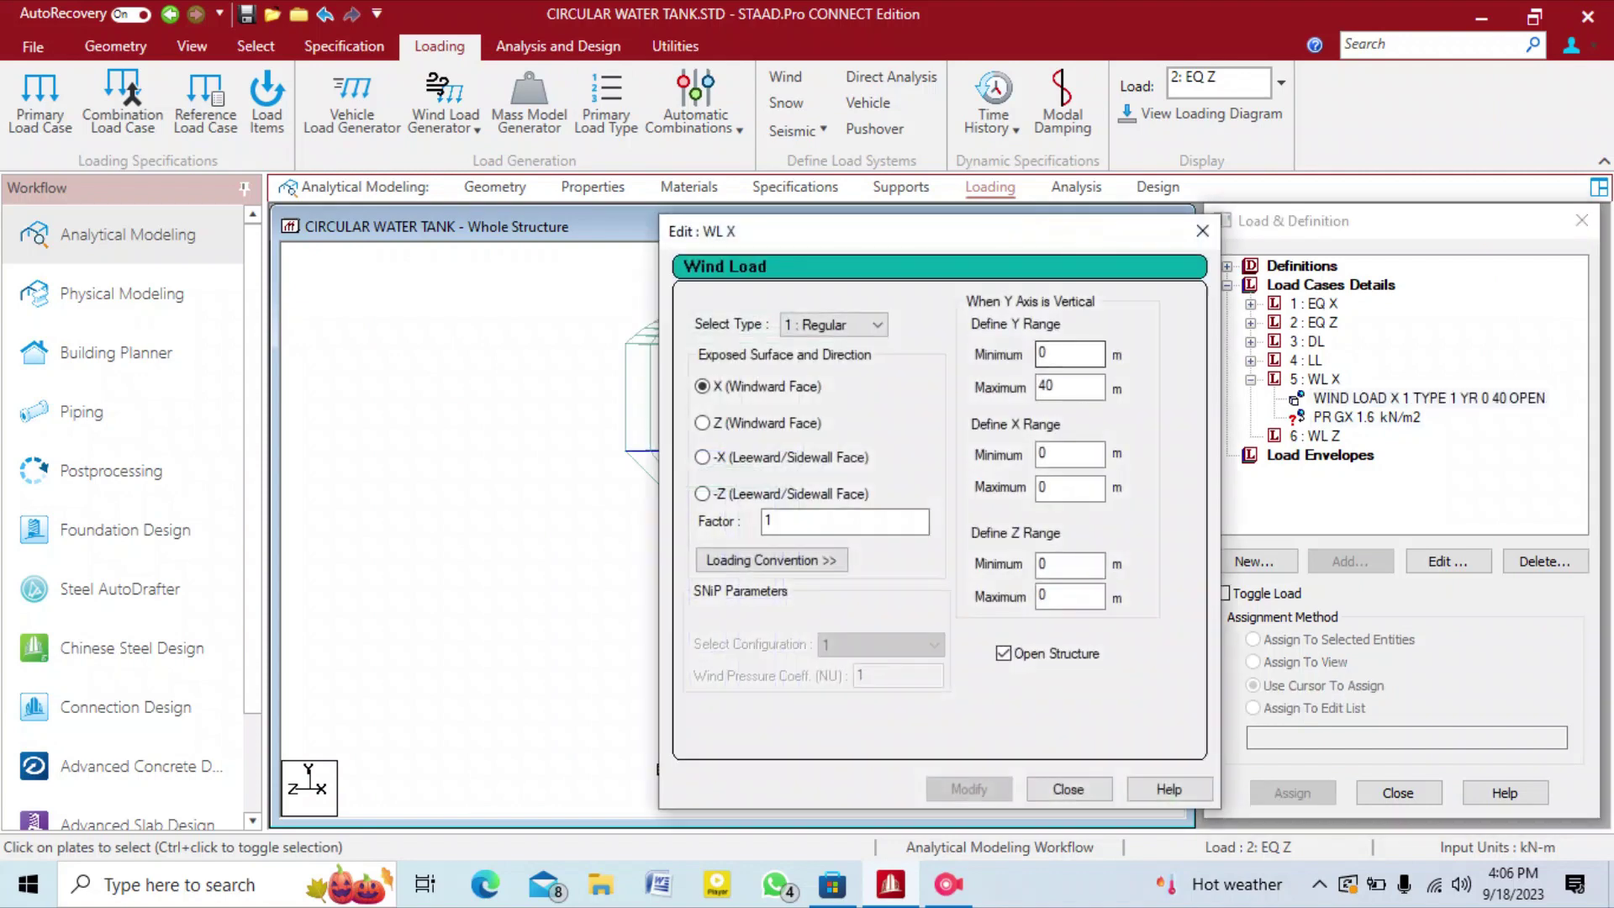
pyautogui.moveTo(942, 231); pyautogui.dragTo(1291, 223)
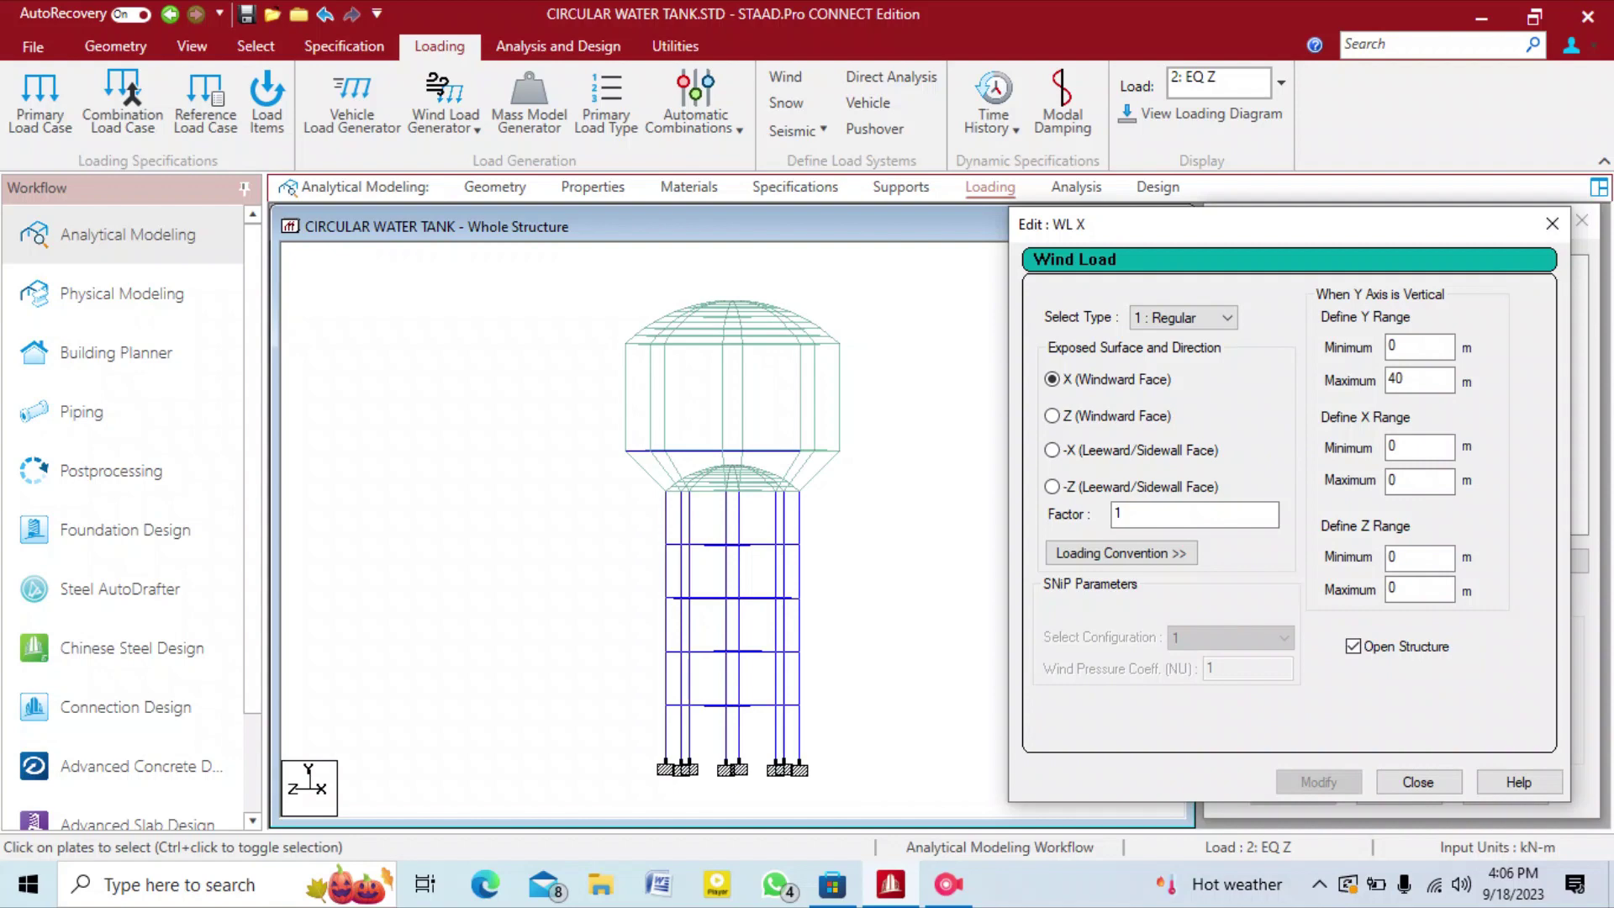
pyautogui.moveTo(1275, 225); pyautogui.dragTo(663, 176)
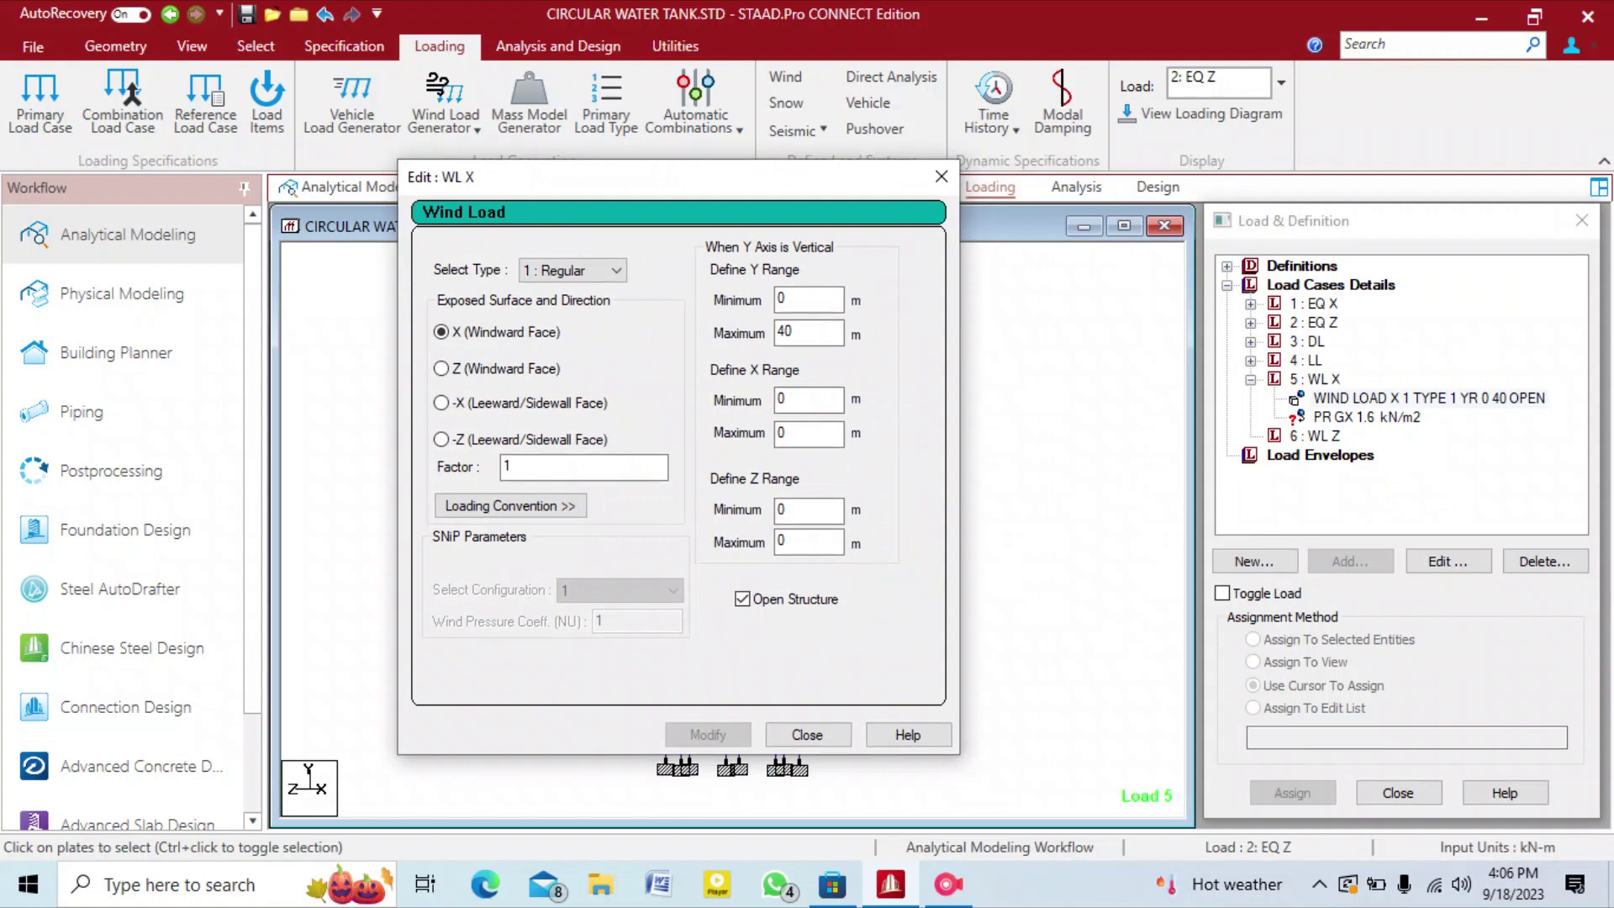
pyautogui.click(807, 734)
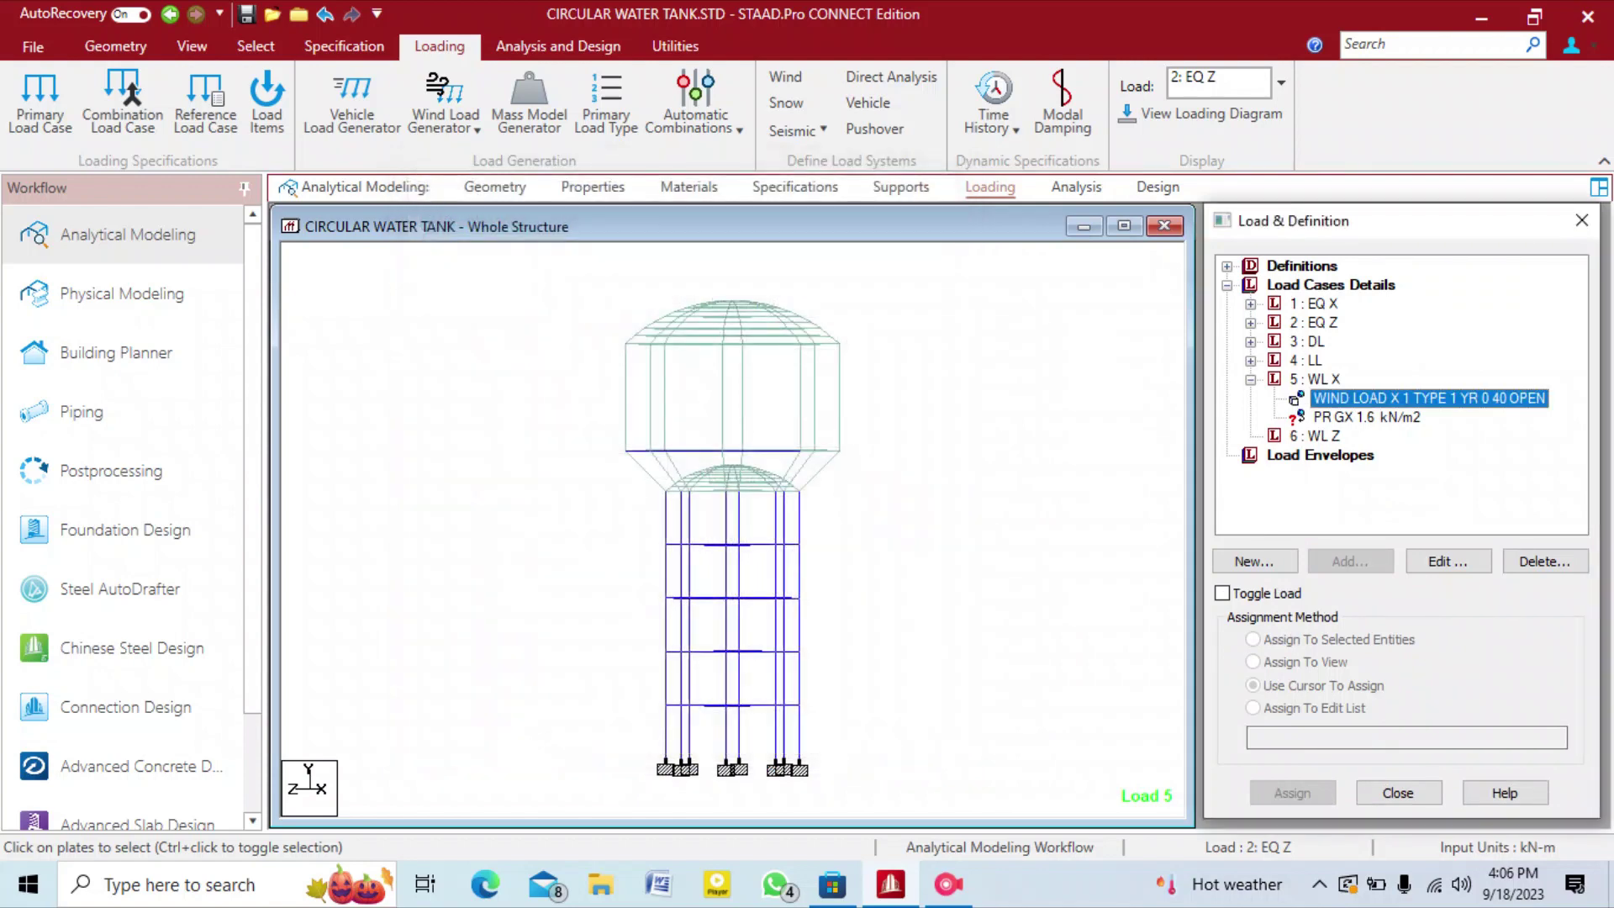
# Select the 1.6 kN/m2 GX plate pressure in load case WL X and view the tank along the Z axis.
pyautogui.click(1367, 417)
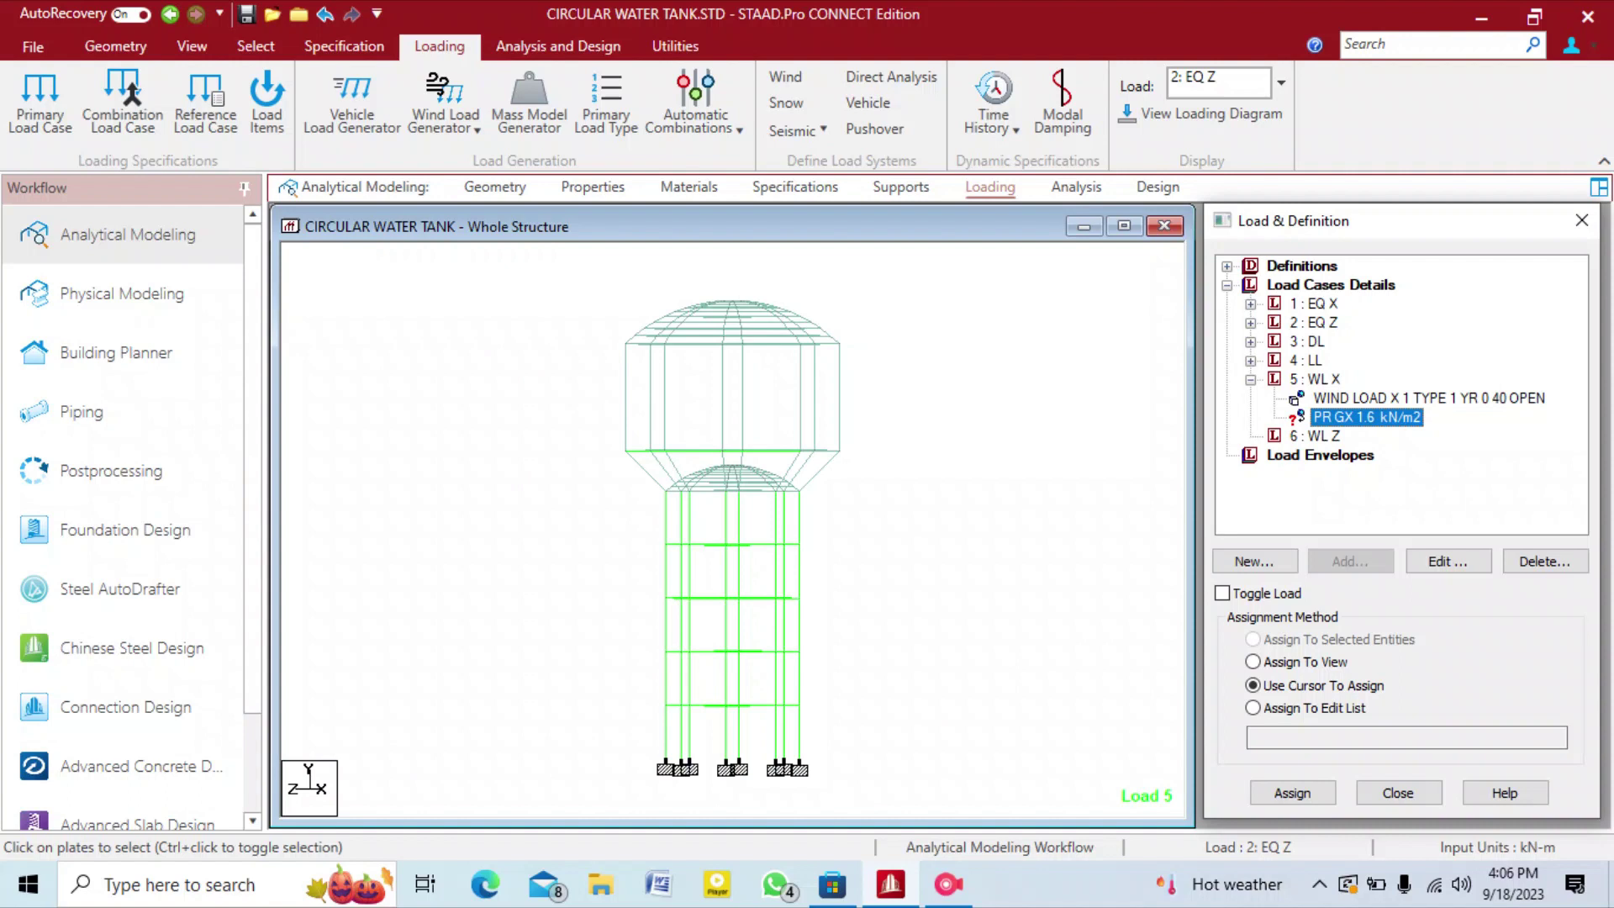
pyautogui.click(191, 46)
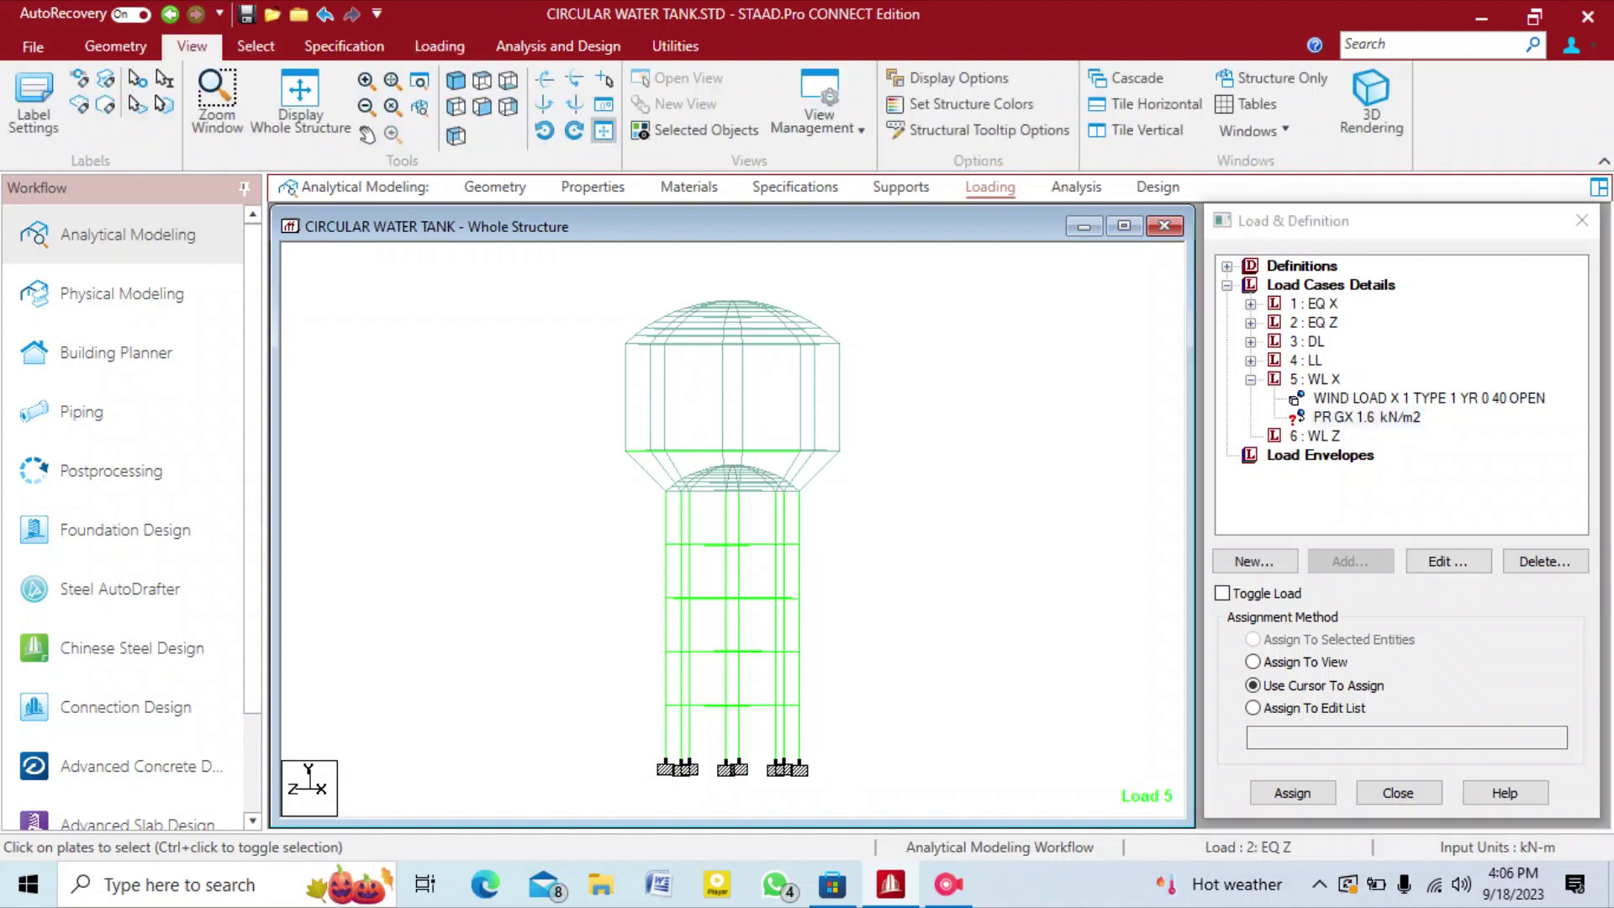
pyautogui.click(482, 107)
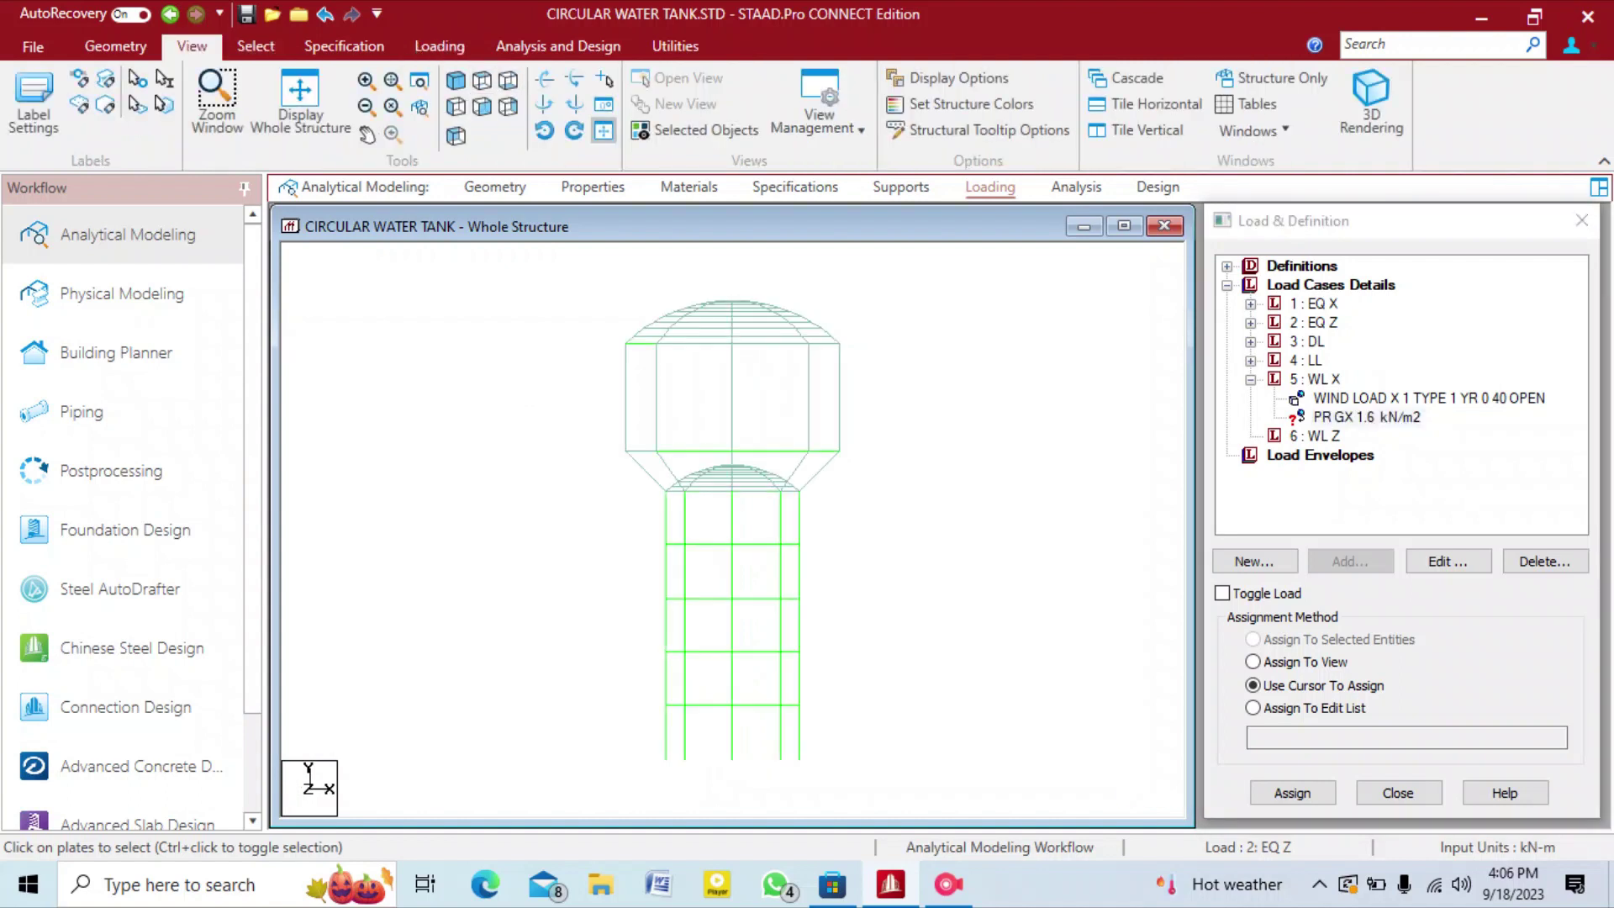
pyautogui.click(1367, 418)
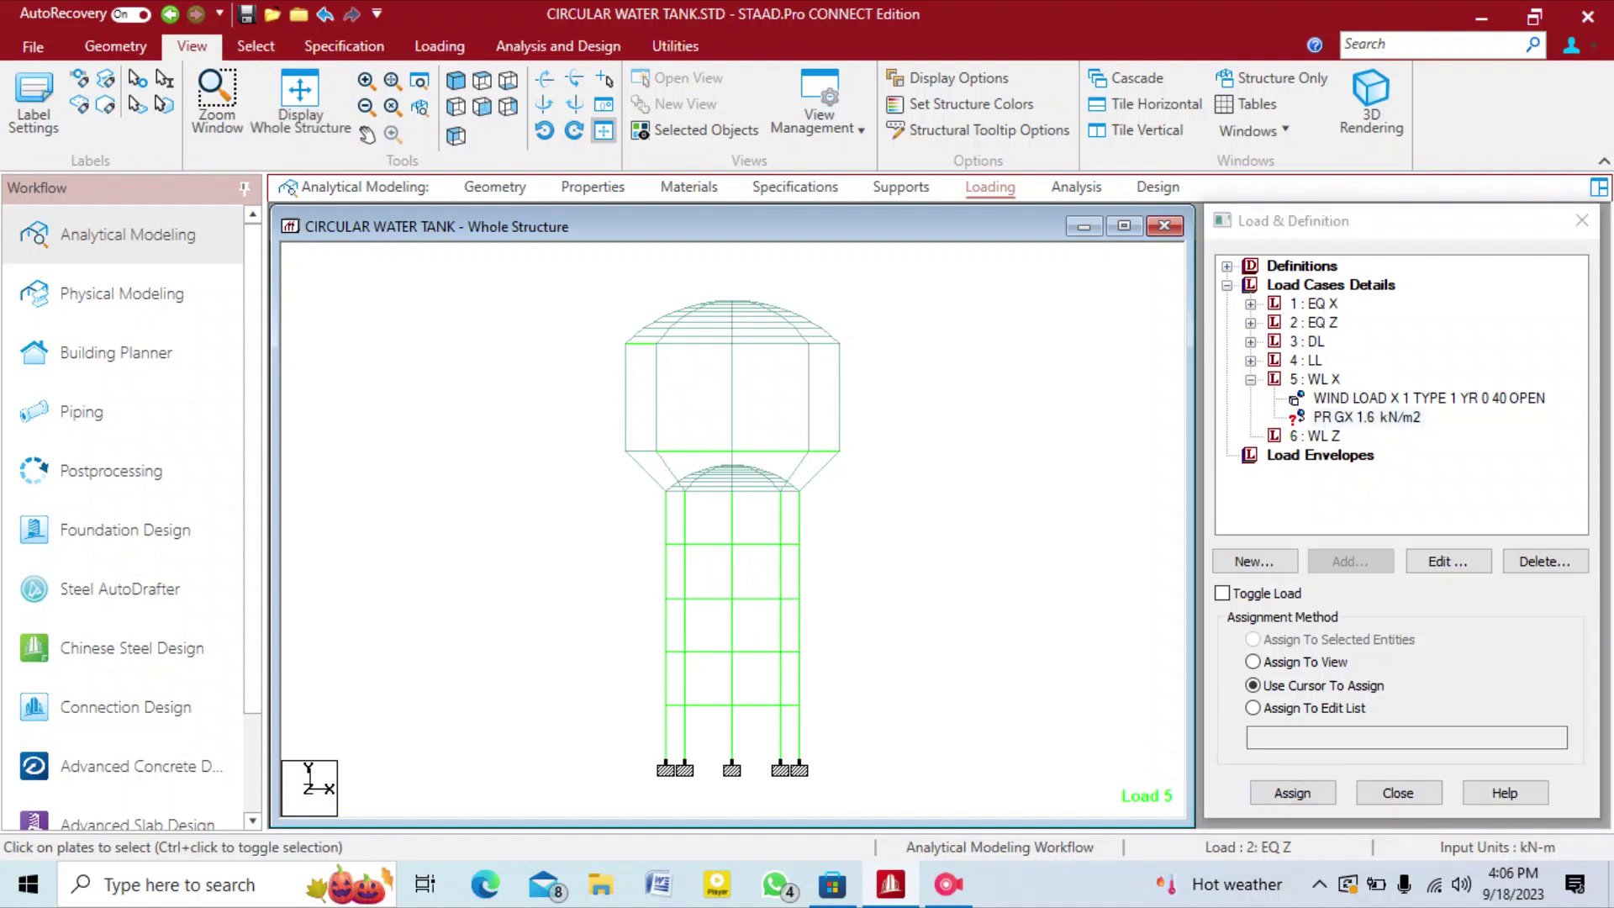
pyautogui.click(256, 46)
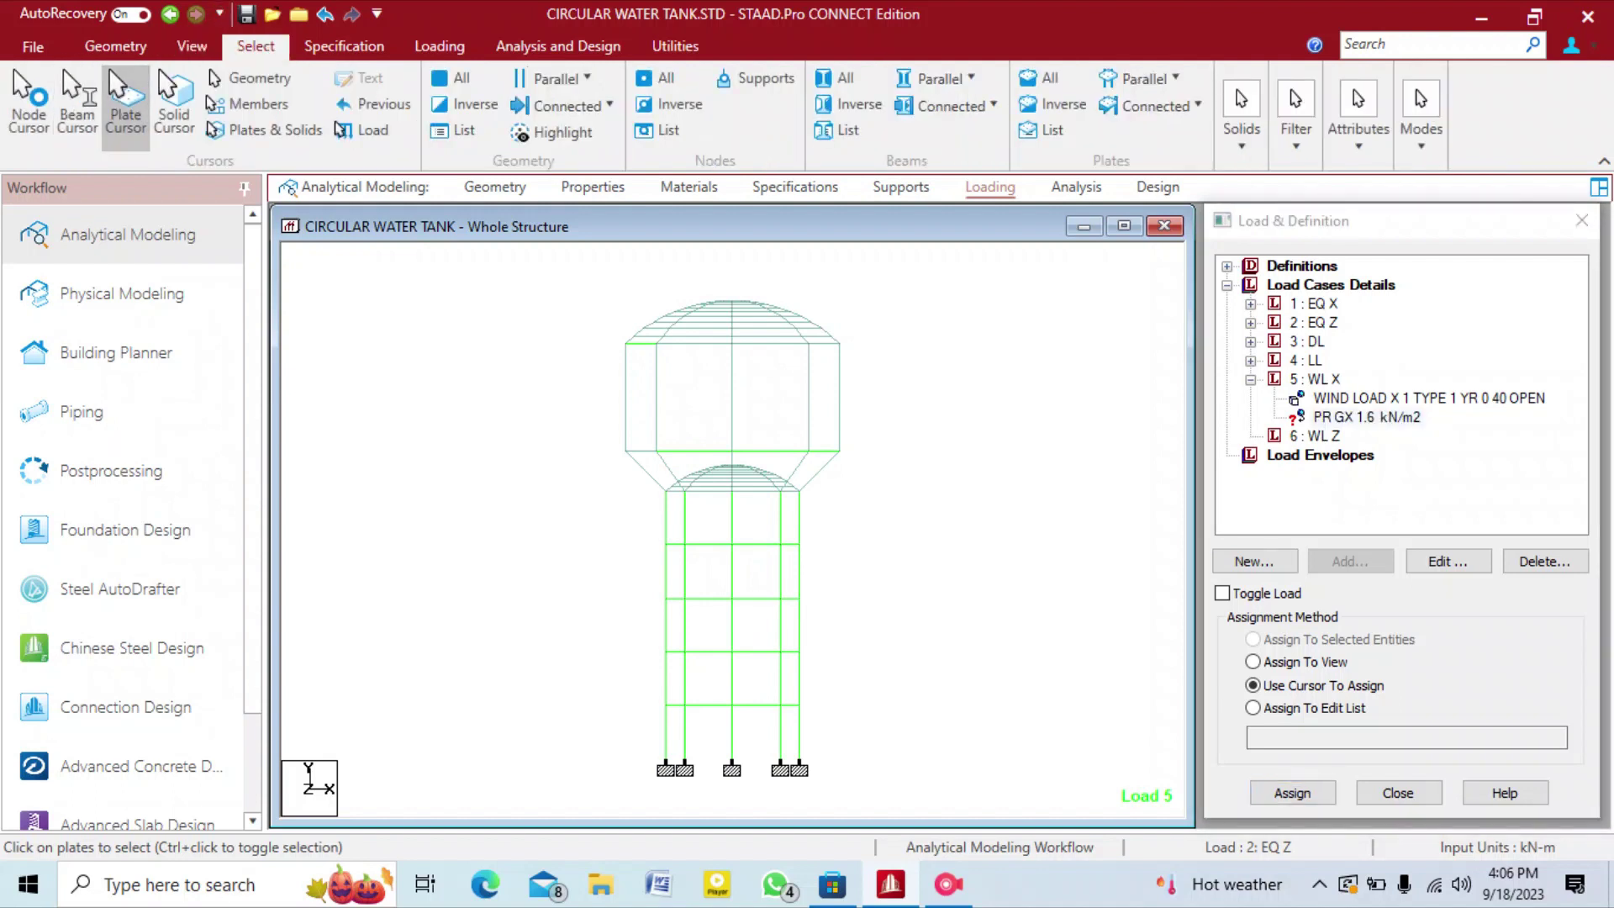
pyautogui.moveTo(733, 268); pyautogui.dragTo(609, 455)
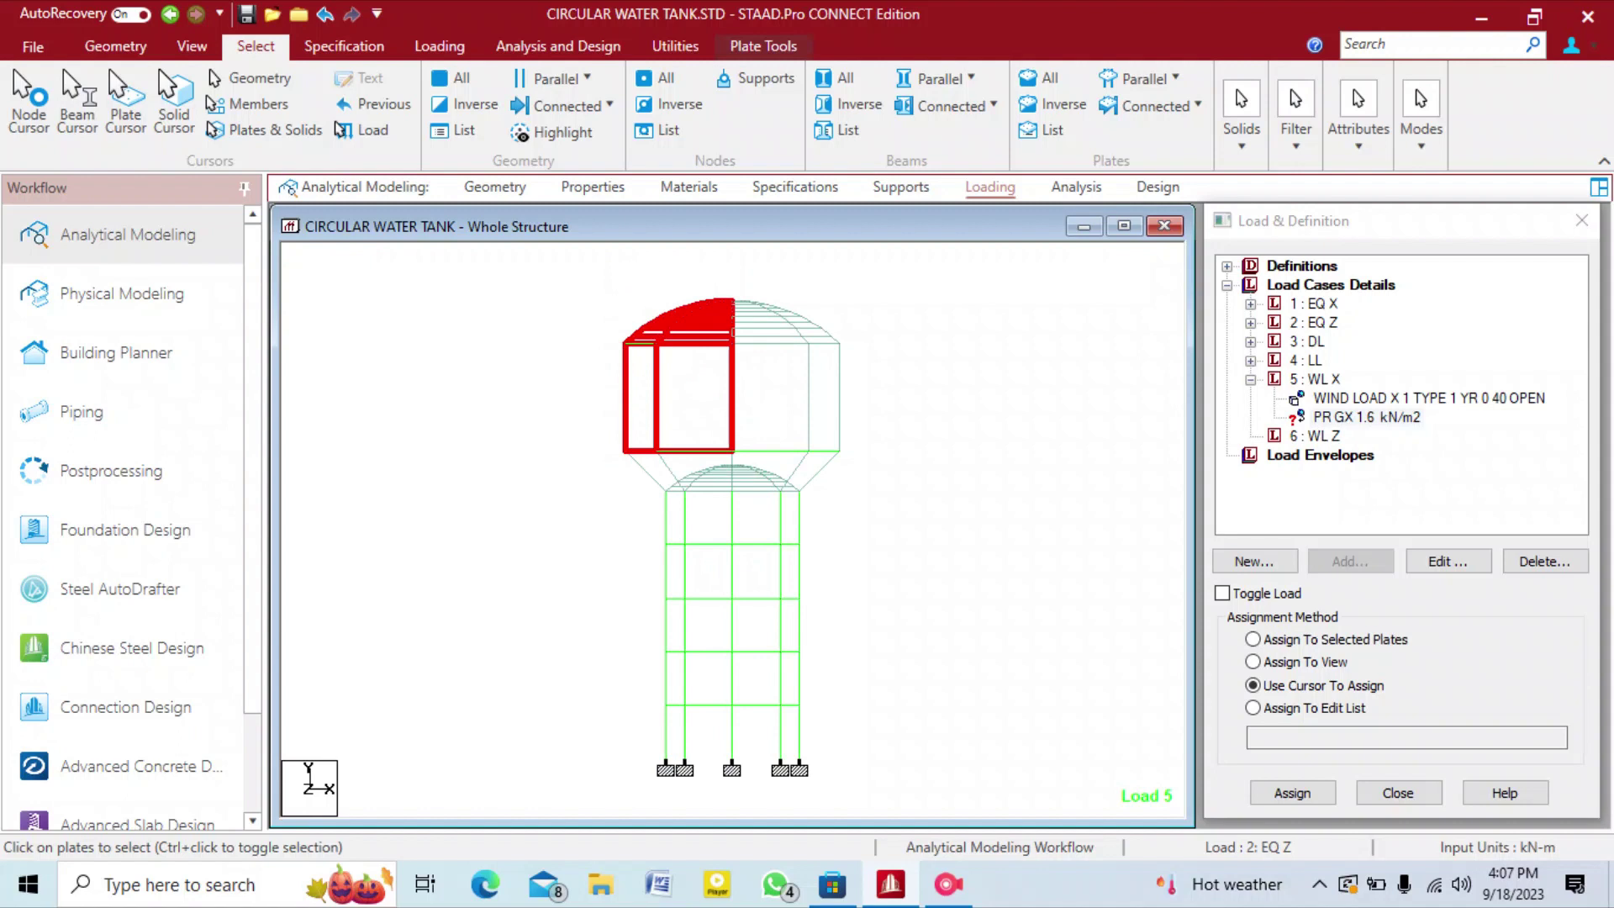
pyautogui.press('Down')
pyautogui.press('Right')
pyautogui.press('Right')
pyautogui.press('Right')
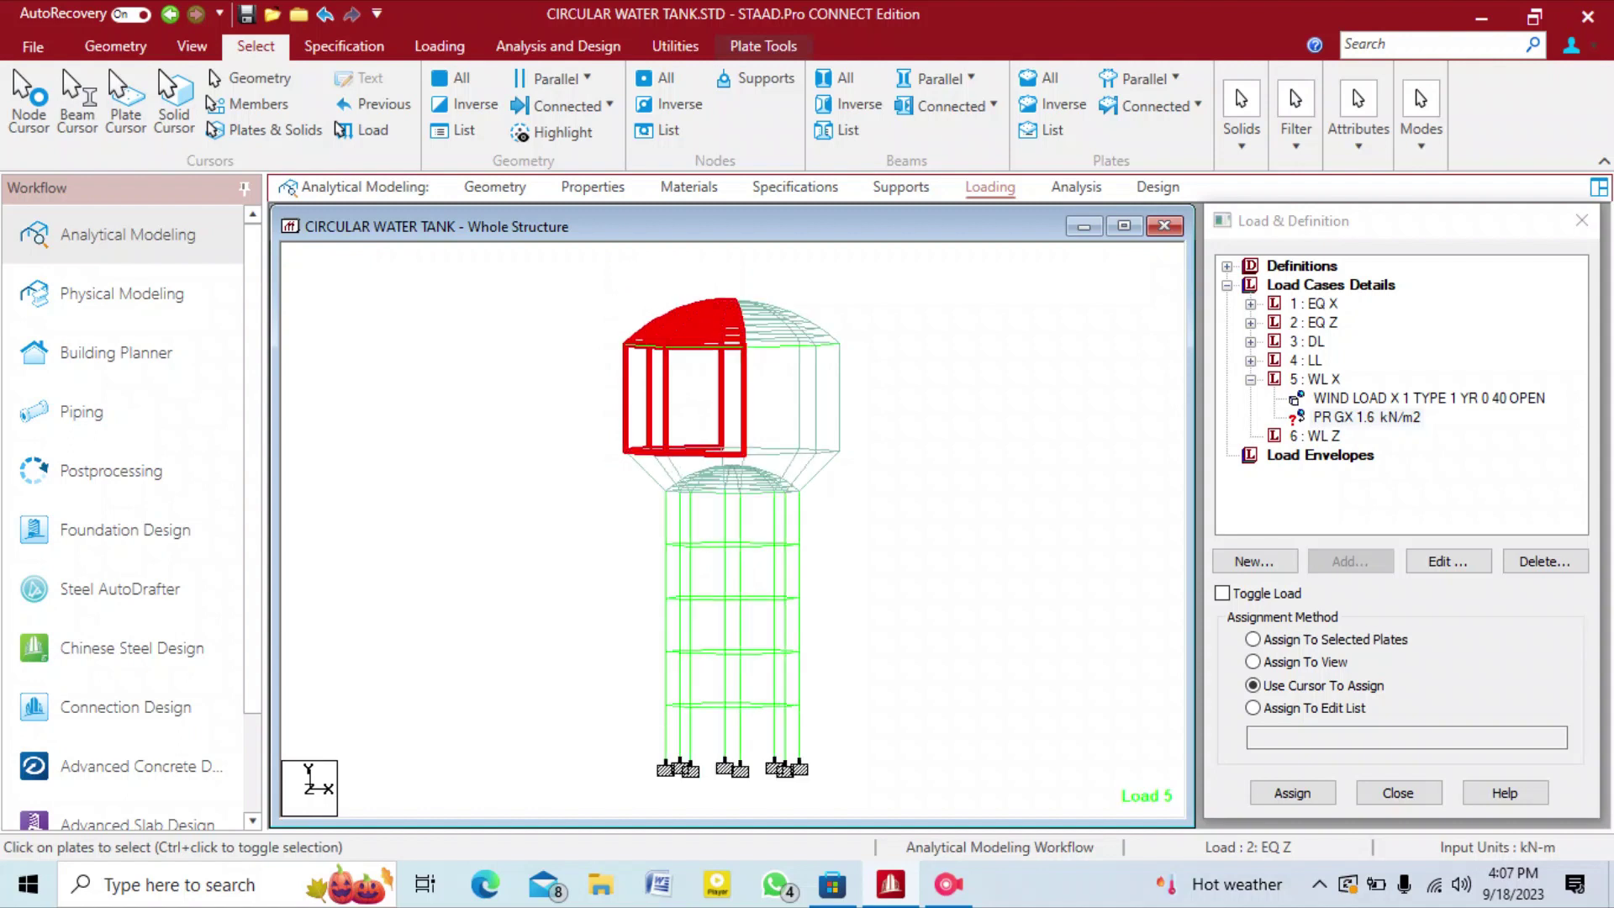
pyautogui.click(191, 46)
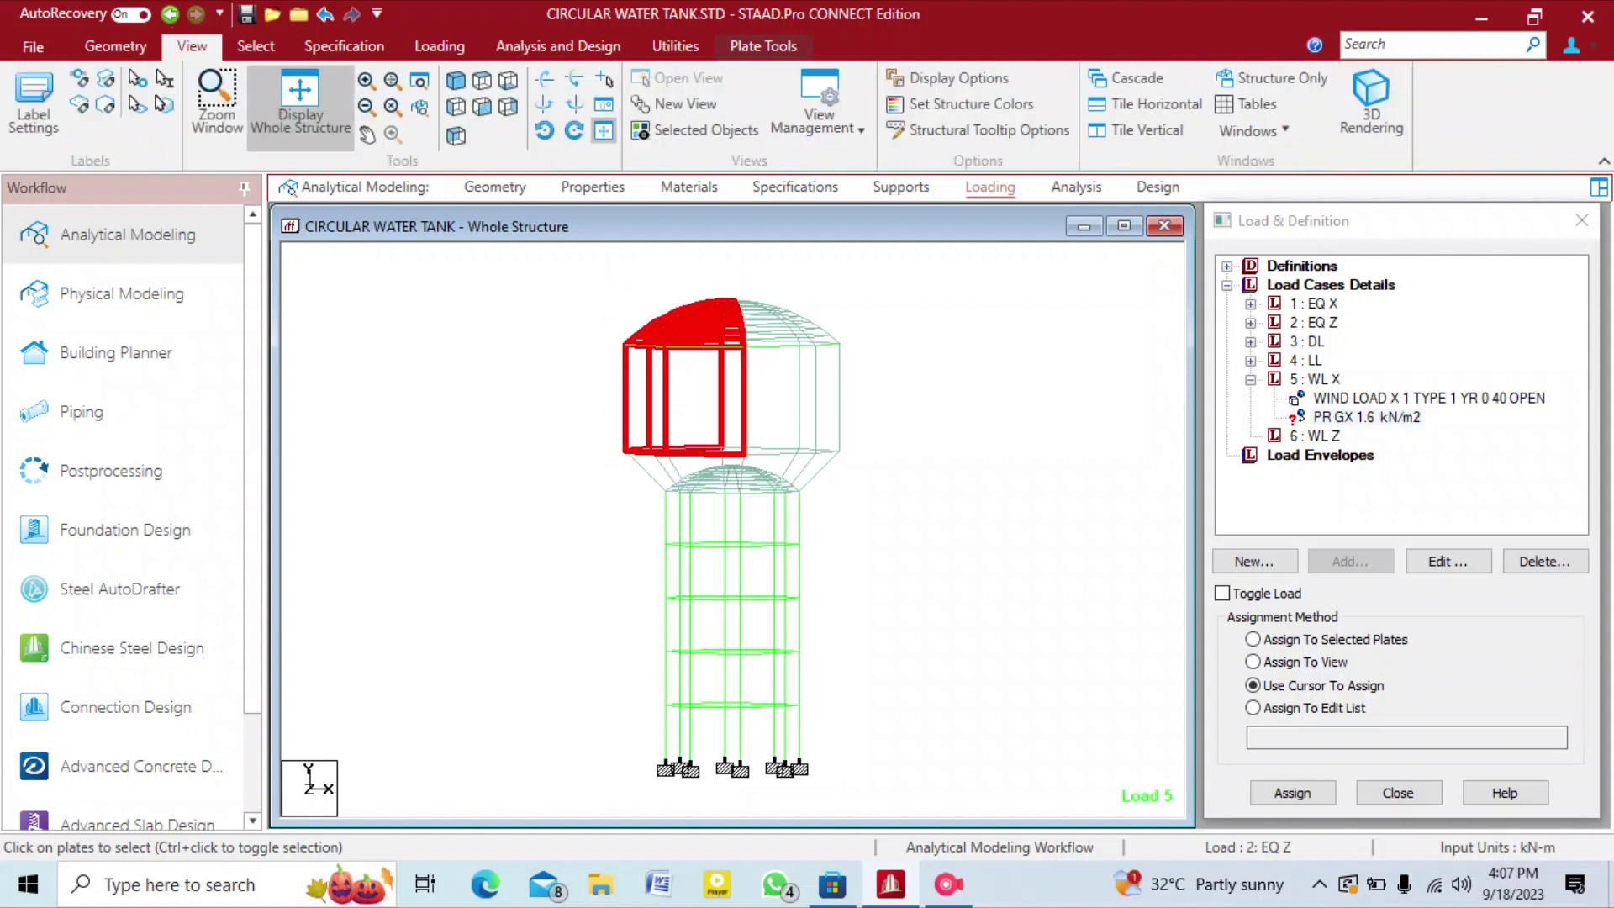
pyautogui.click(482, 107)
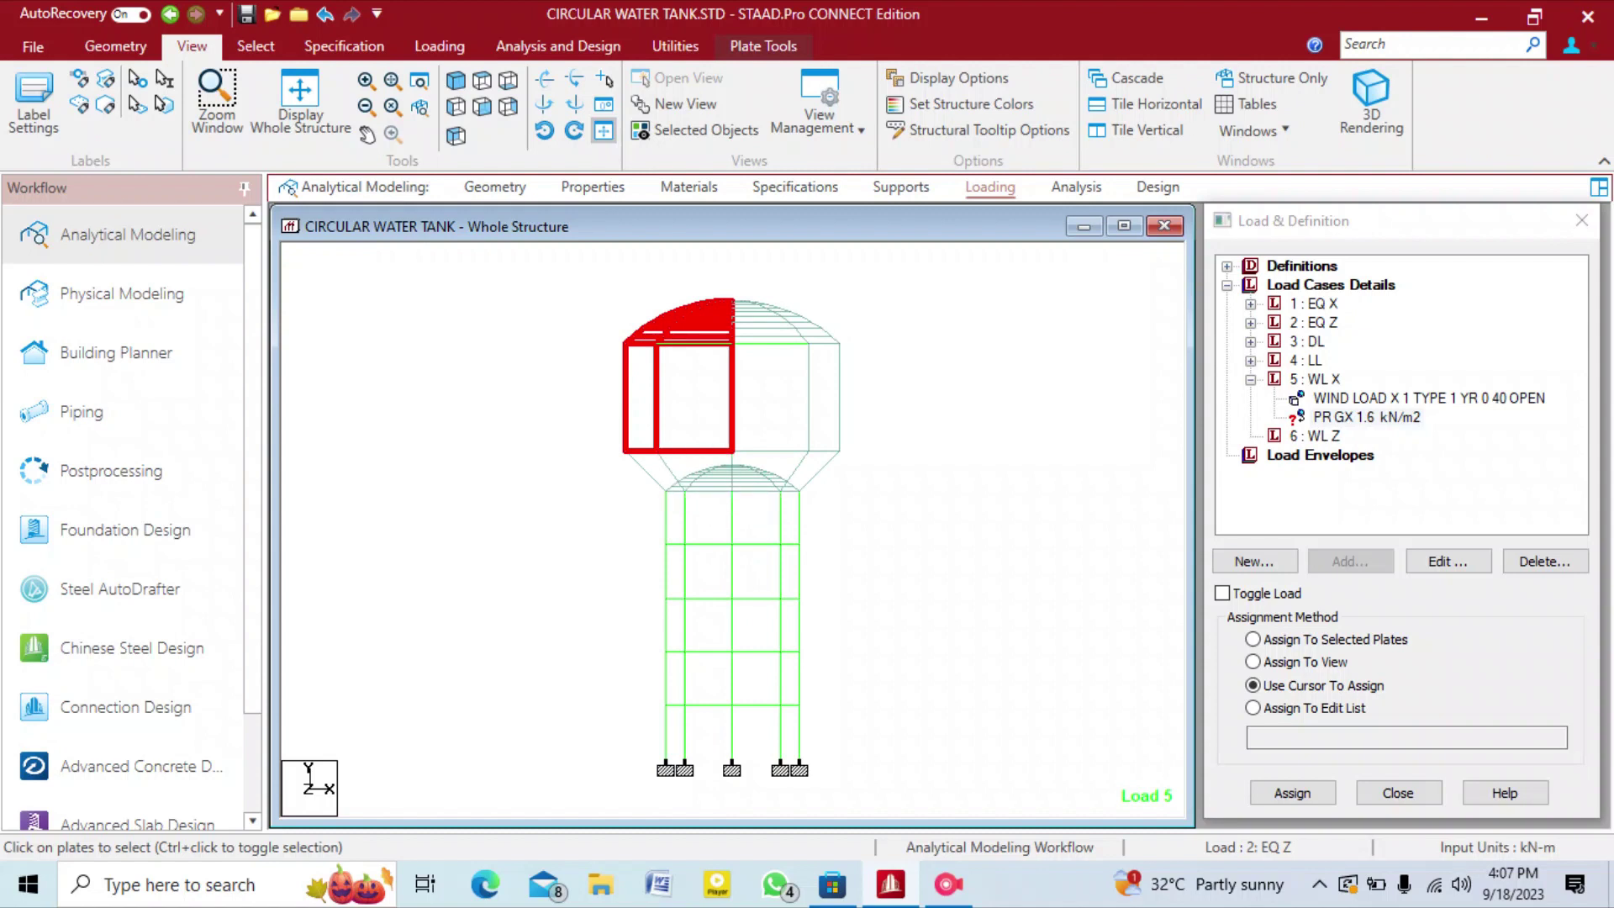
pyautogui.click(660, 483)
pyautogui.keyDown('ctrl'); pyautogui.click(660, 483); pyautogui.keyUp('ctrl')
pyautogui.click(702, 479)
pyautogui.click(651, 473)
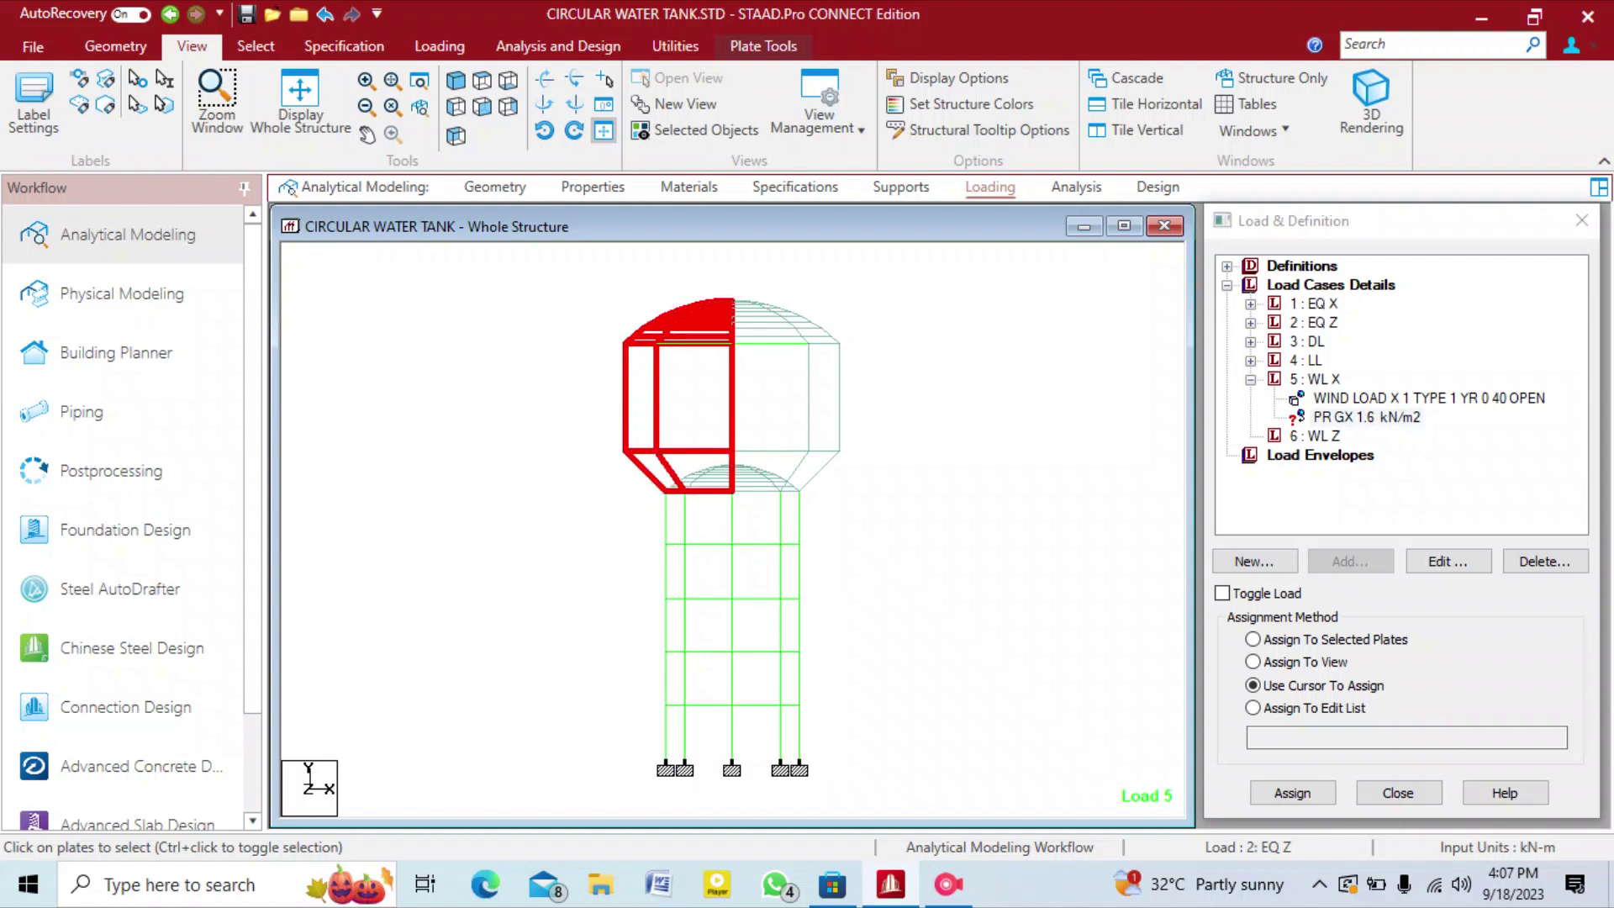
pyautogui.press('Right')
pyautogui.press('Right')
pyautogui.press('Right')
pyautogui.press('Right')
pyautogui.press('Right')
pyautogui.press('Down')
pyautogui.press('Down')
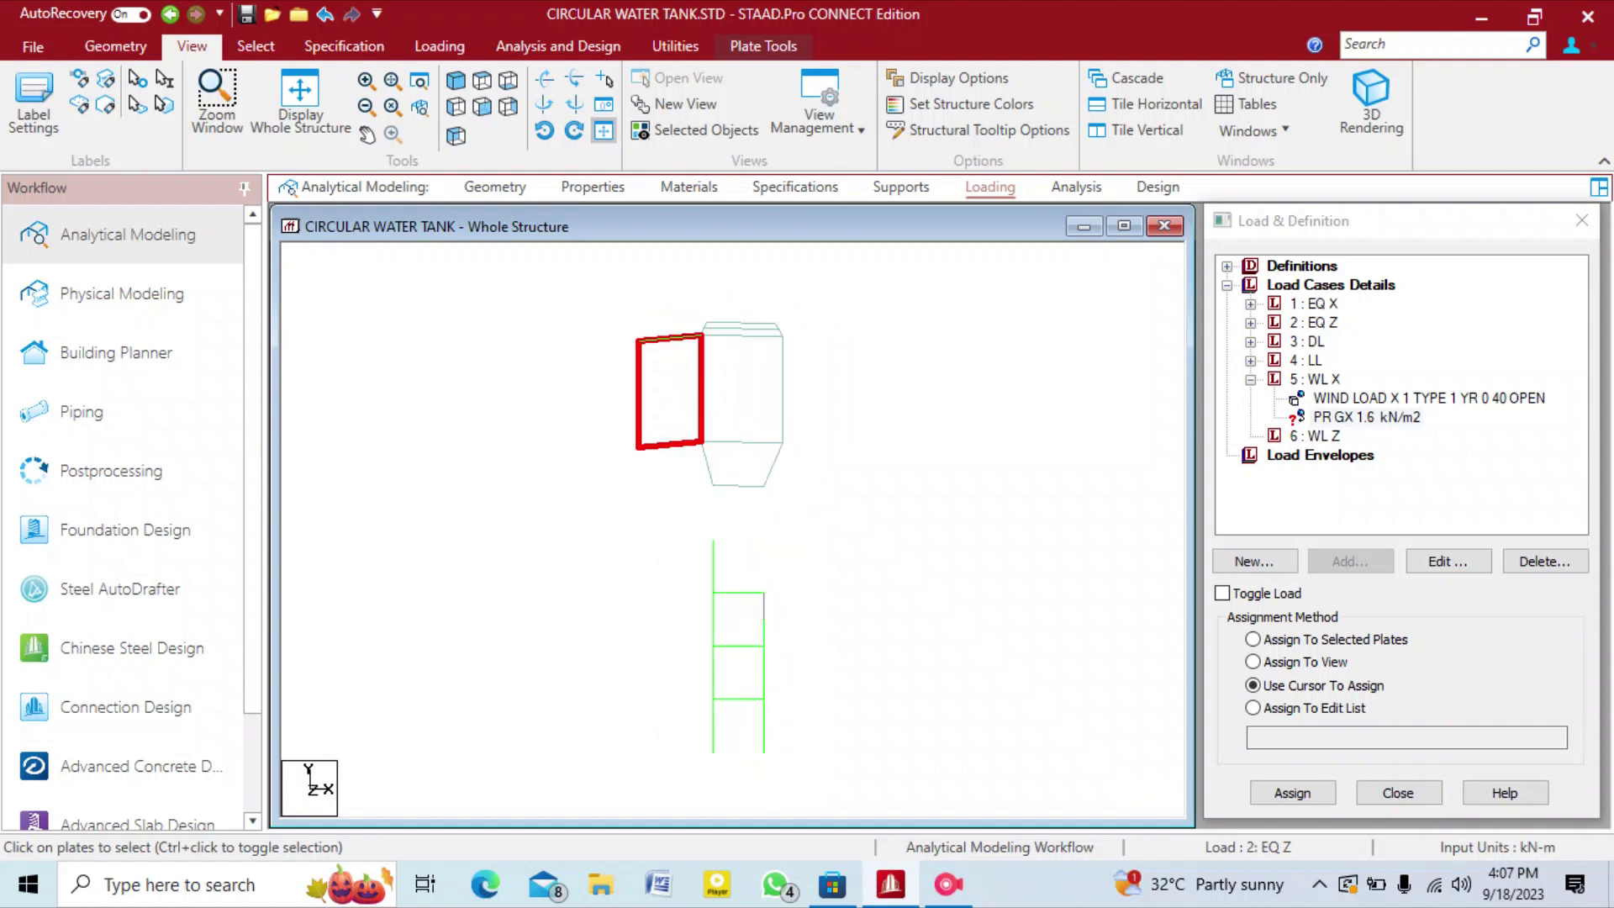
pyautogui.press('Right')
pyautogui.press('Right')
pyautogui.press('Right')
pyautogui.press('Right')
pyautogui.press('Right')
pyautogui.press('Right')
pyautogui.press('Down')
pyautogui.press('Down')
pyautogui.press('Left')
pyautogui.press('Left')
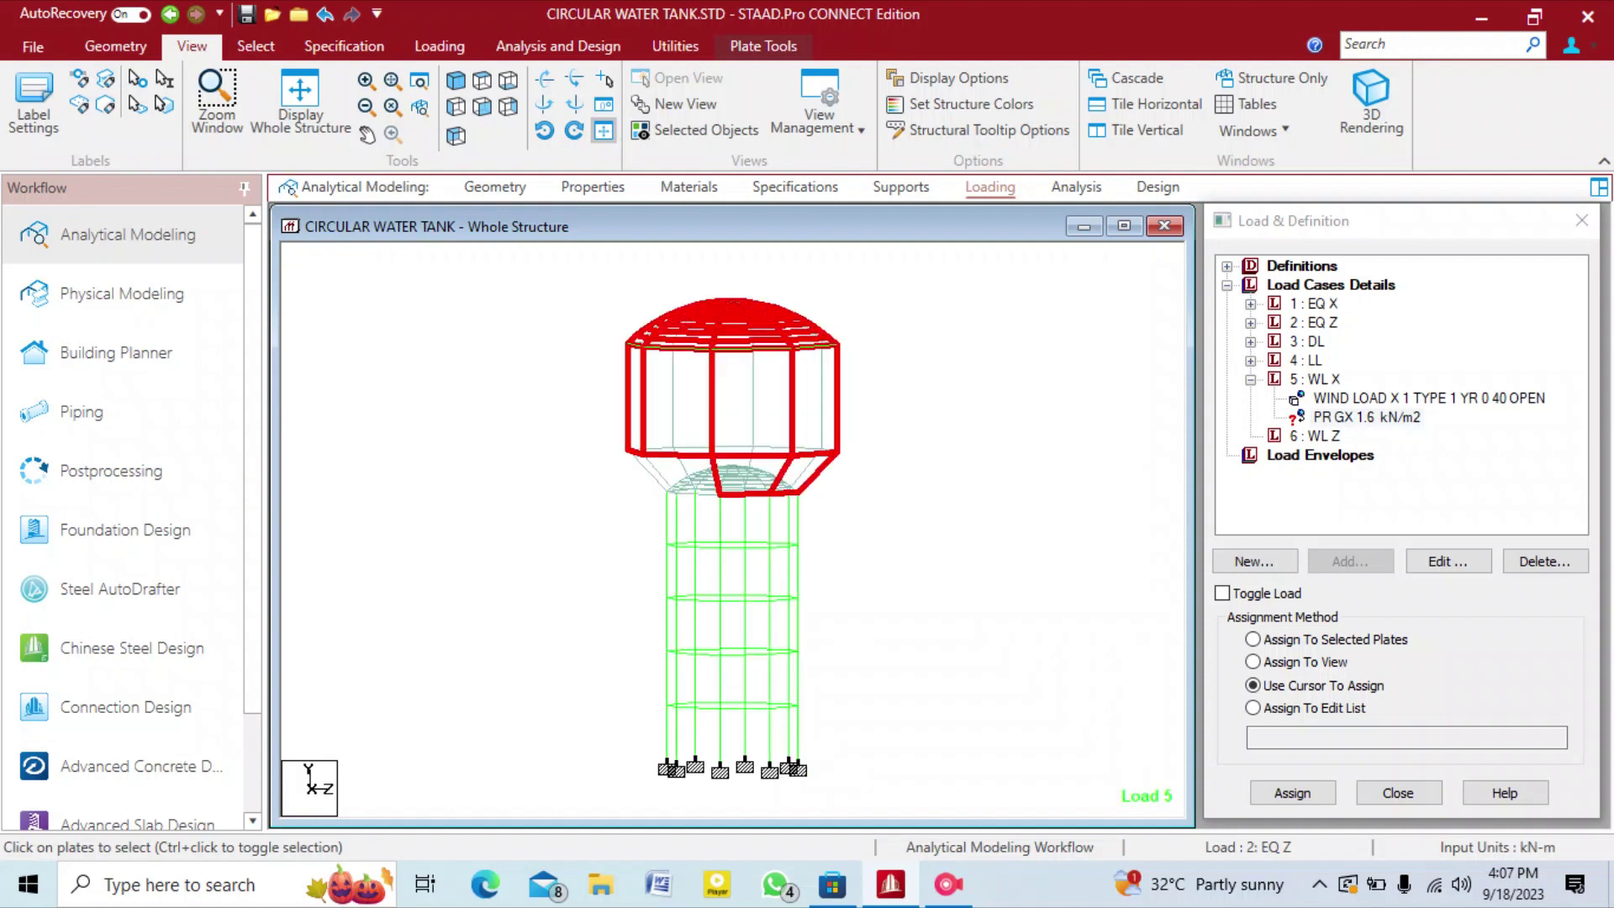
pyautogui.press('Left')
pyautogui.press('Left')
pyautogui.press('Left')
pyautogui.press('Left')
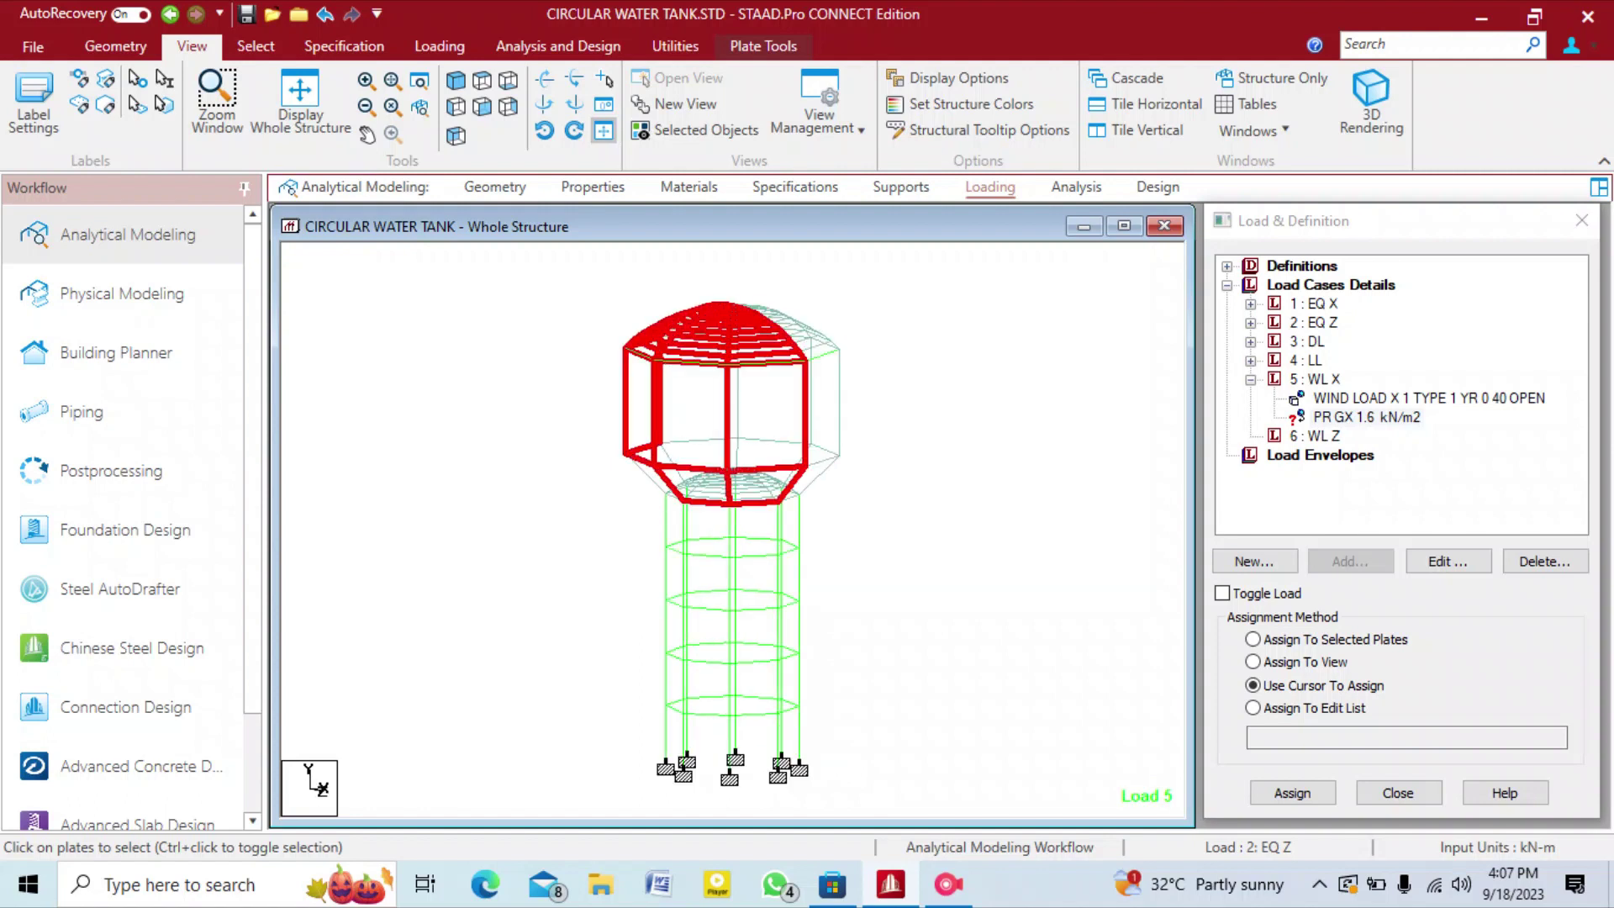
pyautogui.press('Left')
pyautogui.press('Left')
pyautogui.press('Left')
pyautogui.press('Left')
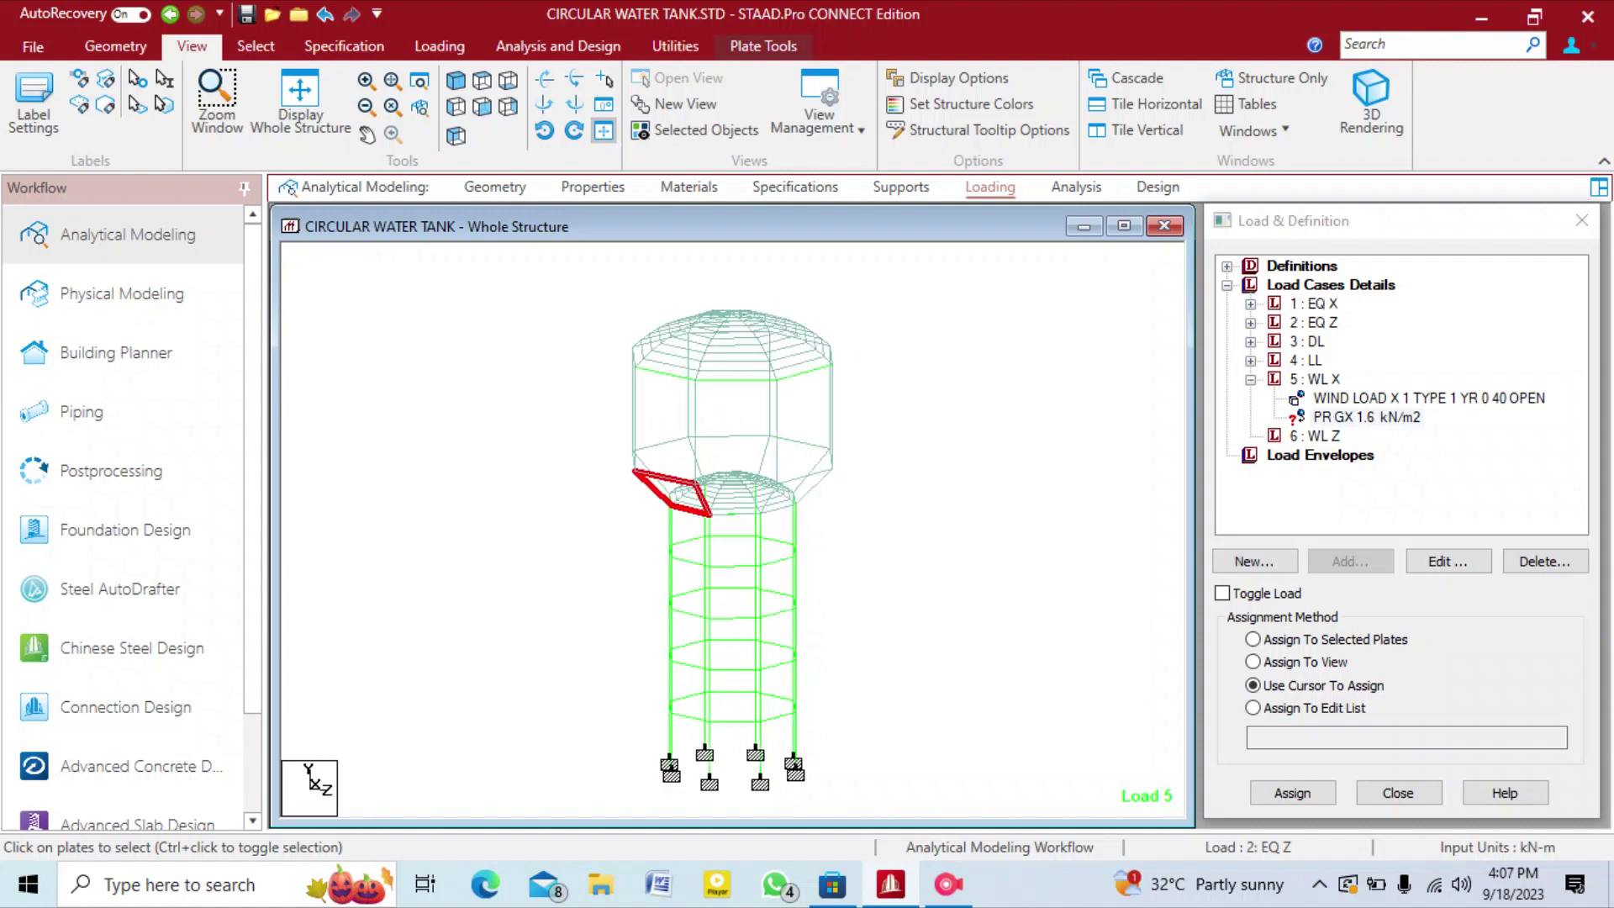
pyautogui.press('Escape')
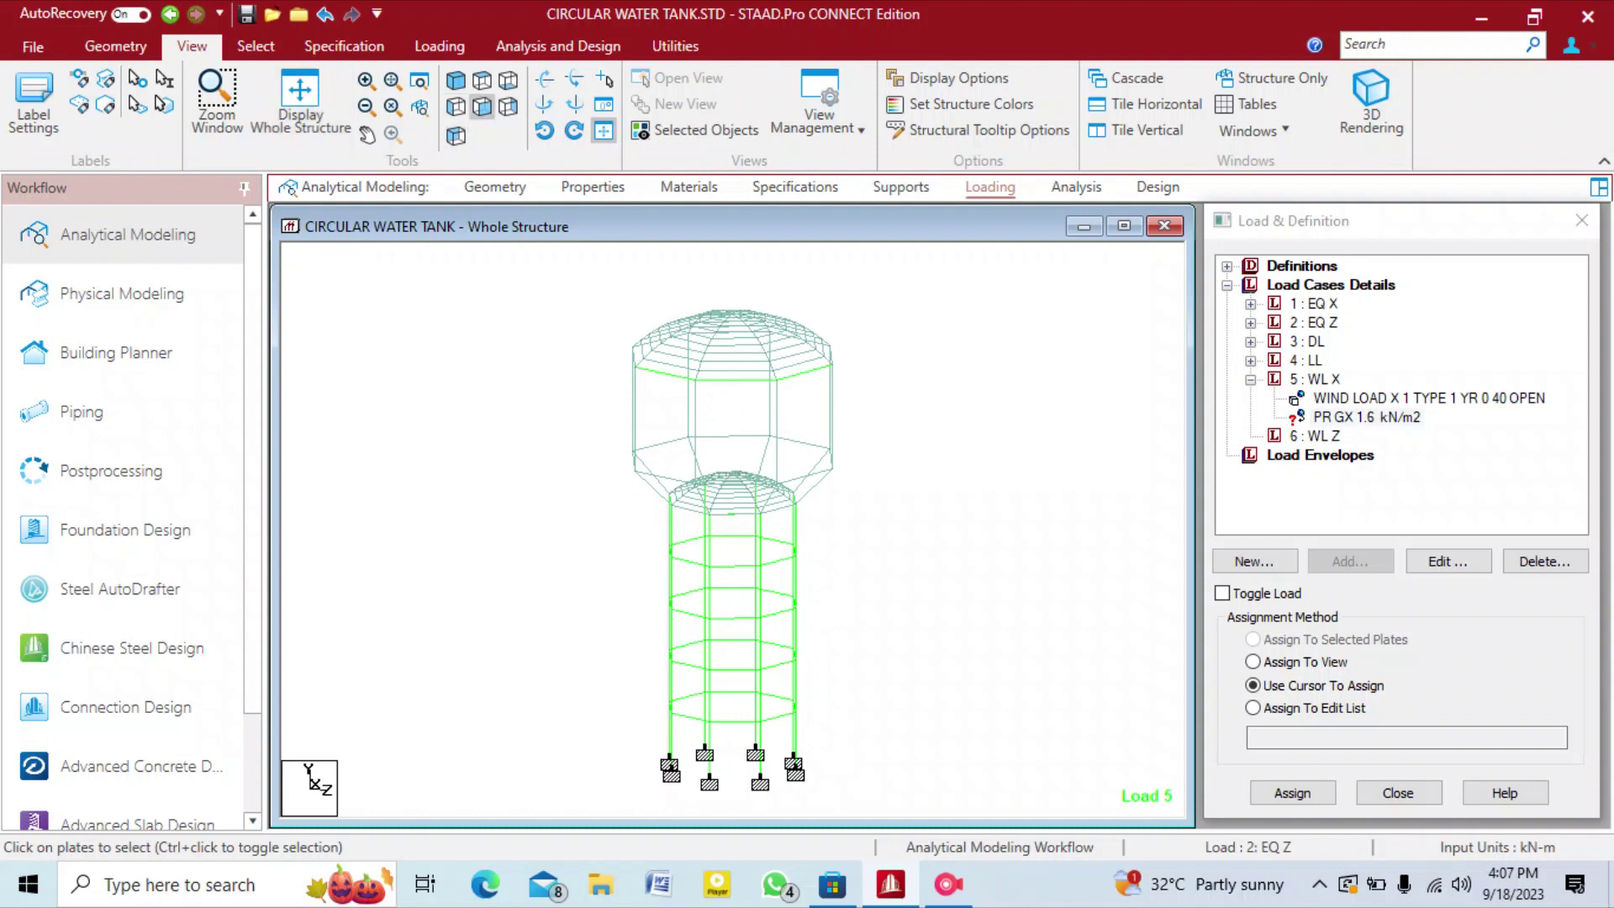
# Assign the 1.6 kN/m2 GX pressure to the top dome and cylindrical wall plates on the tank's -X half.
pyautogui.click(481, 107)
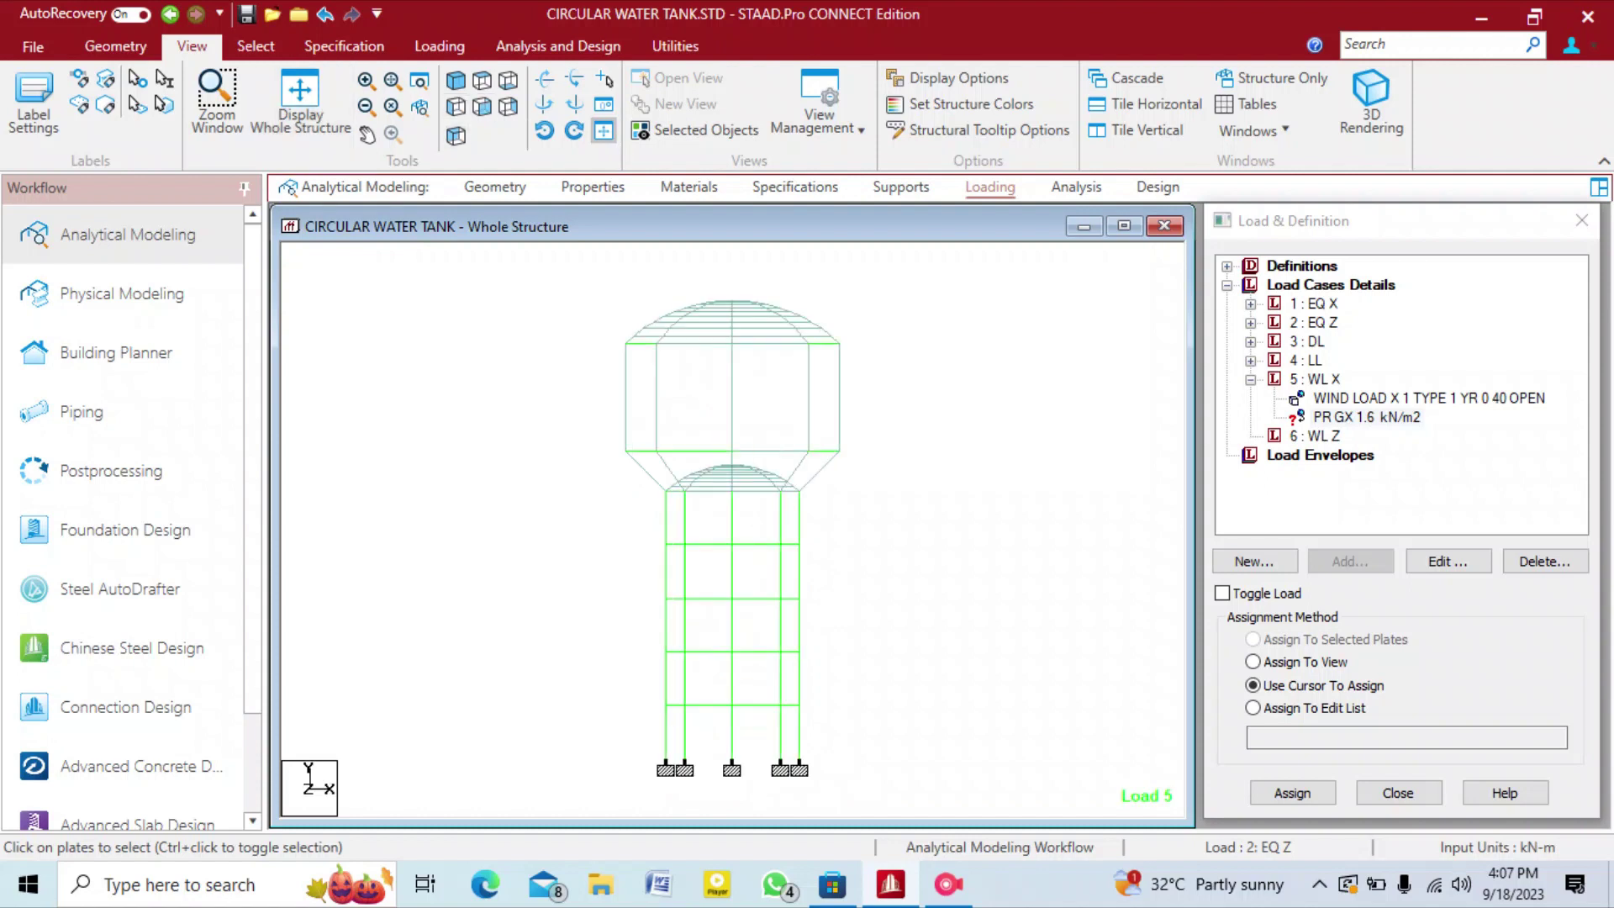
pyautogui.moveTo(608, 280); pyautogui.dragTo(733, 463)
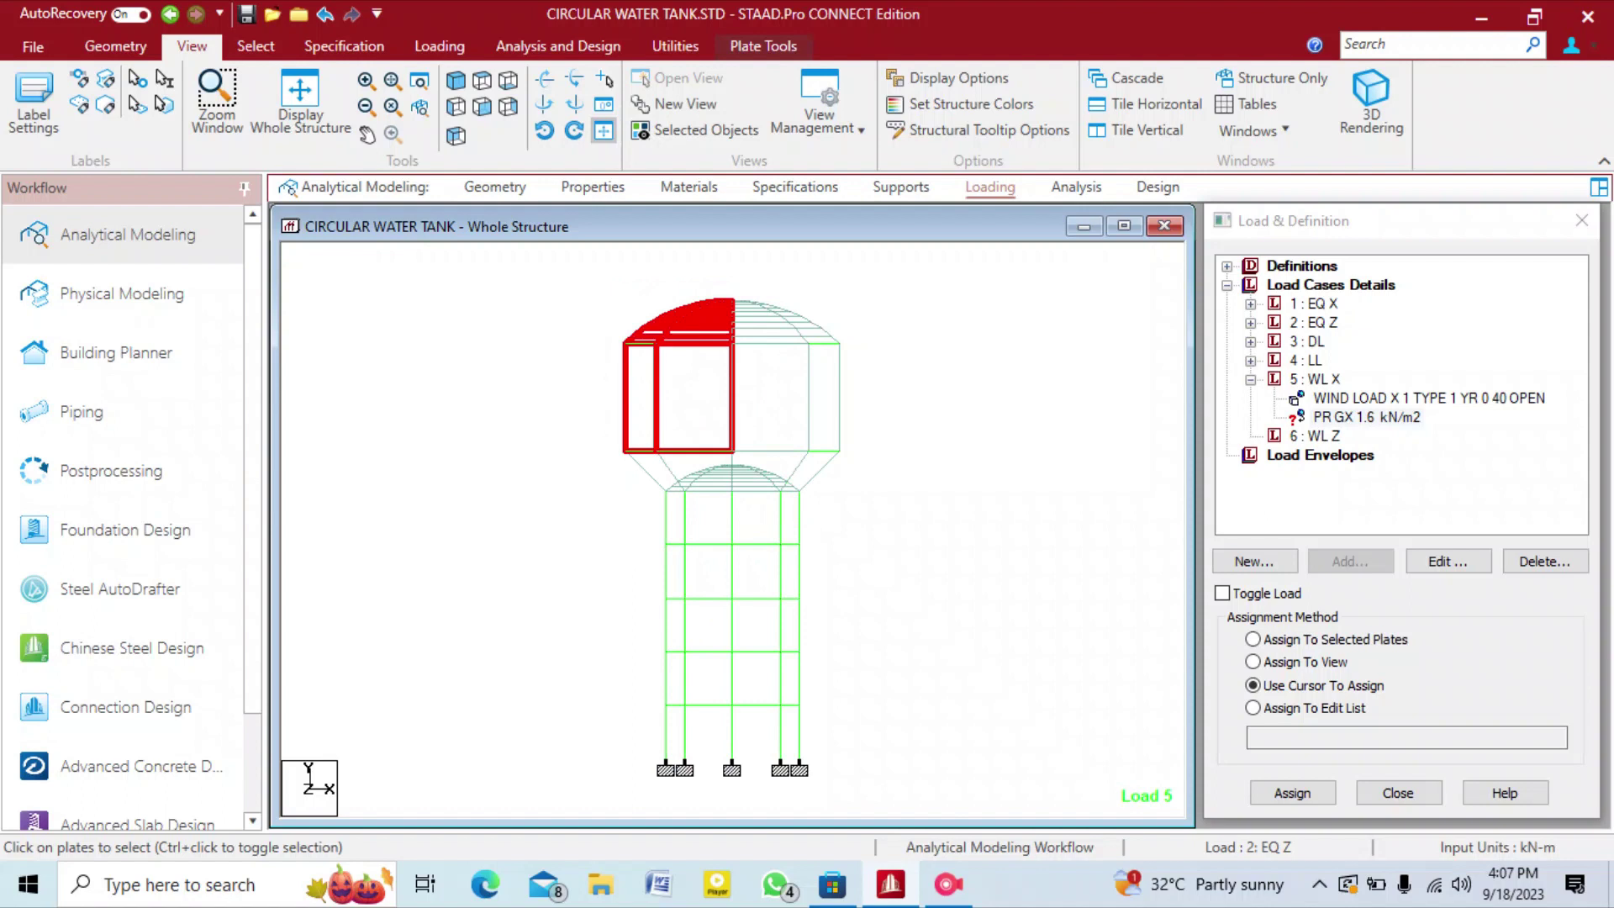
pyautogui.click(1253, 640)
pyautogui.click(1292, 793)
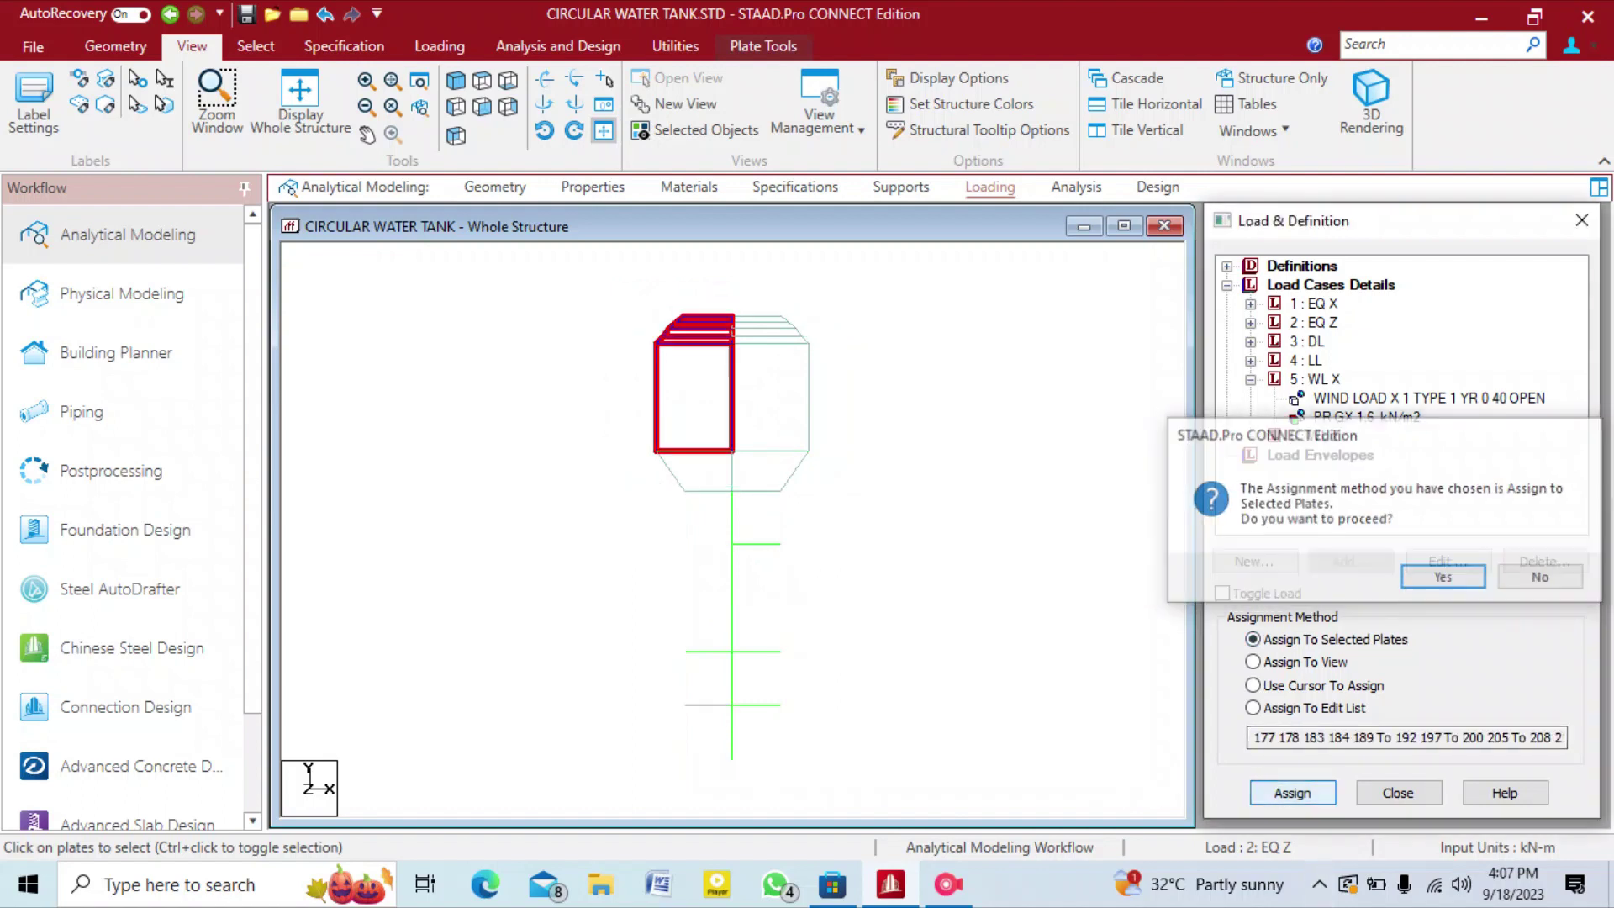
pyautogui.click(1434, 577)
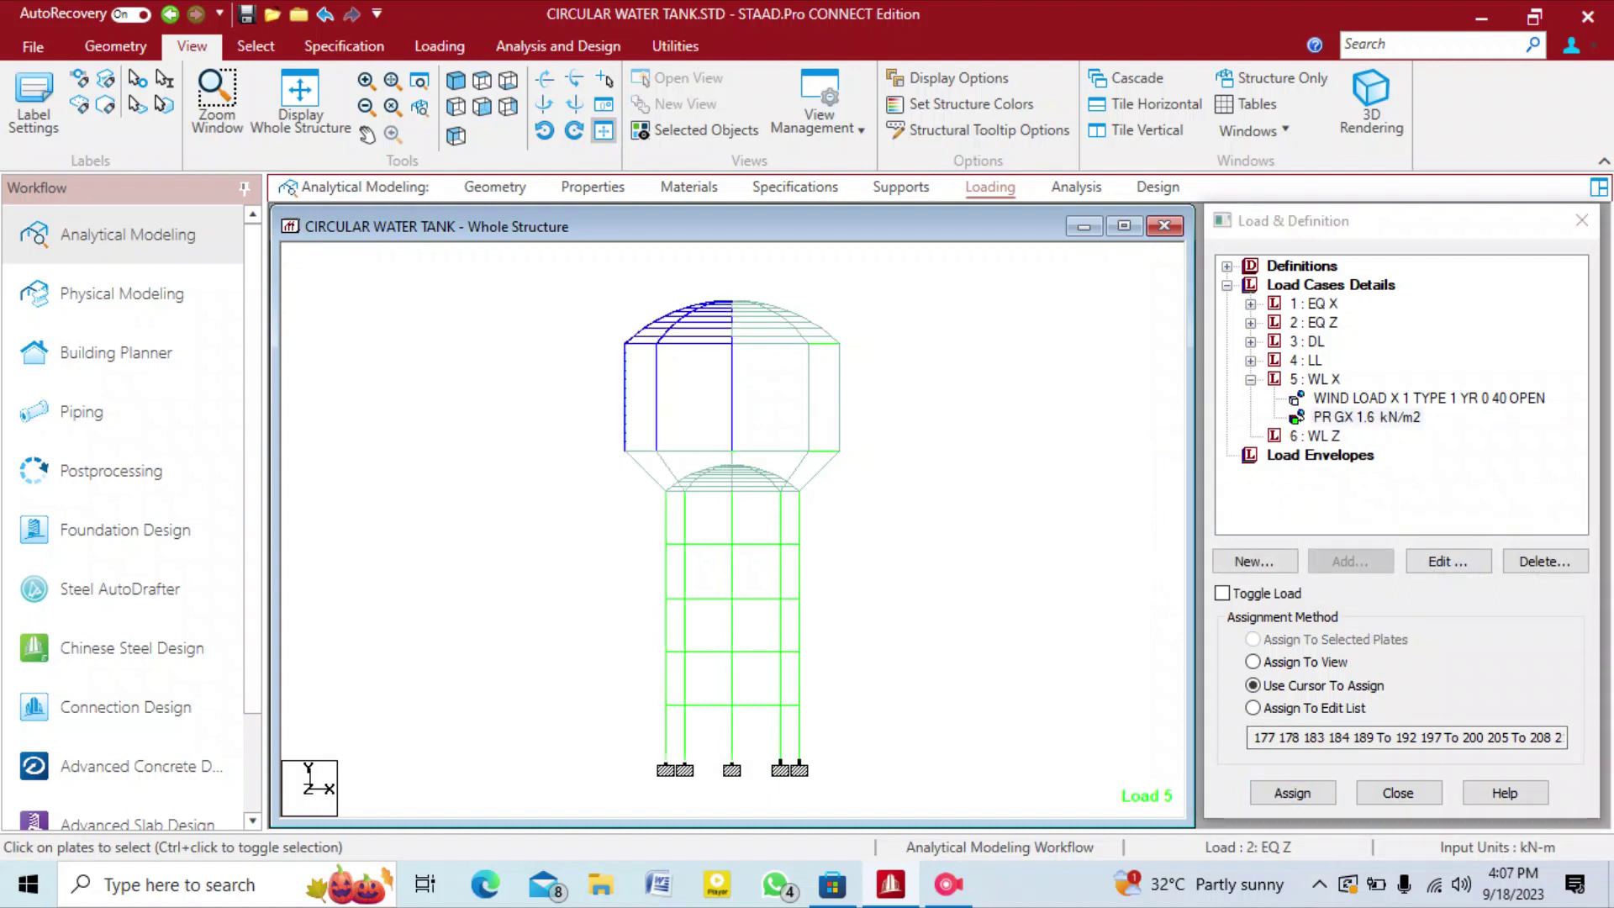
# Assign the 1.6 kN/m2 GX pressure to the four sloping conical plates below the wall on the tank's -X half.
pyautogui.click(656, 474)
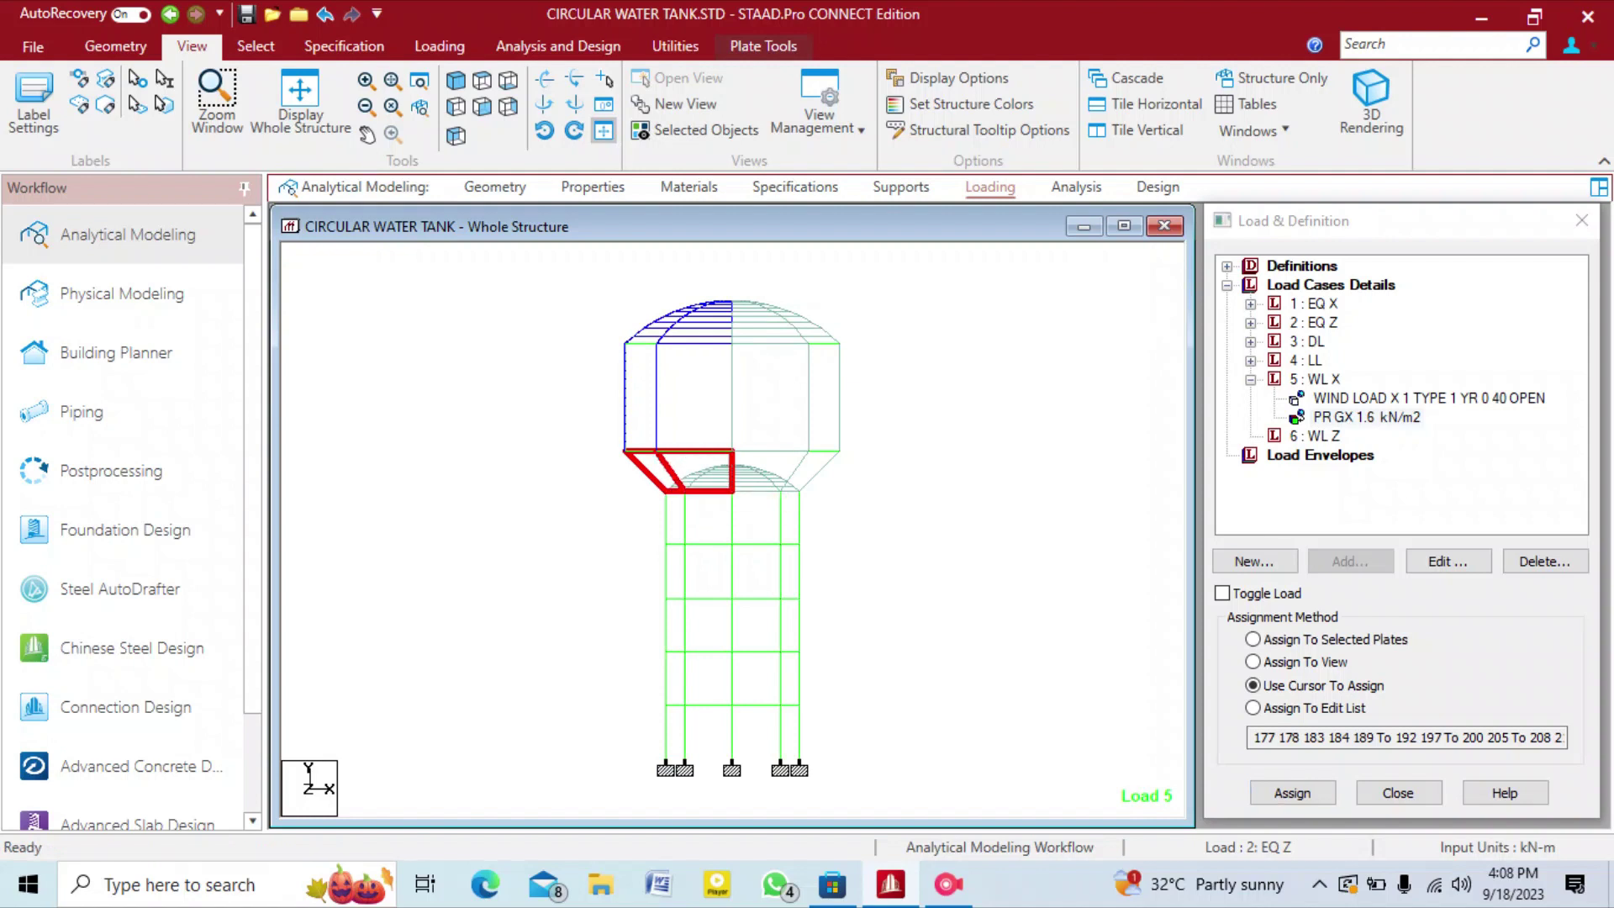
pyautogui.press('Down')
pyautogui.press('Right')
pyautogui.press('Right')
pyautogui.press('Right')
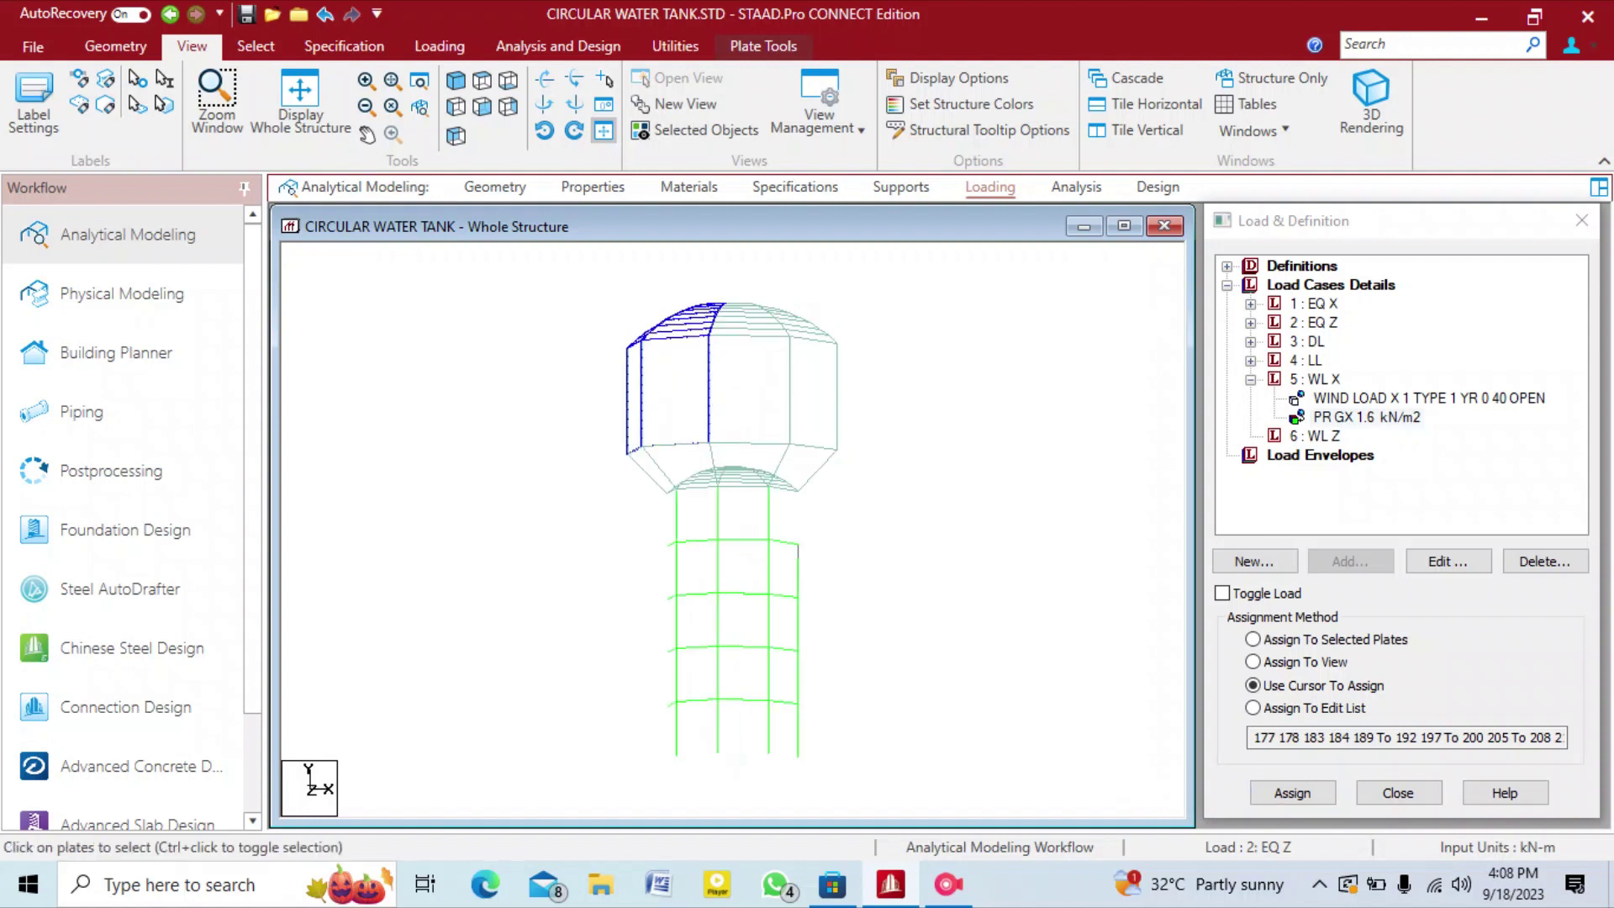
pyautogui.press('Right')
pyautogui.press('Right')
pyautogui.press('Right')
pyautogui.press('Right')
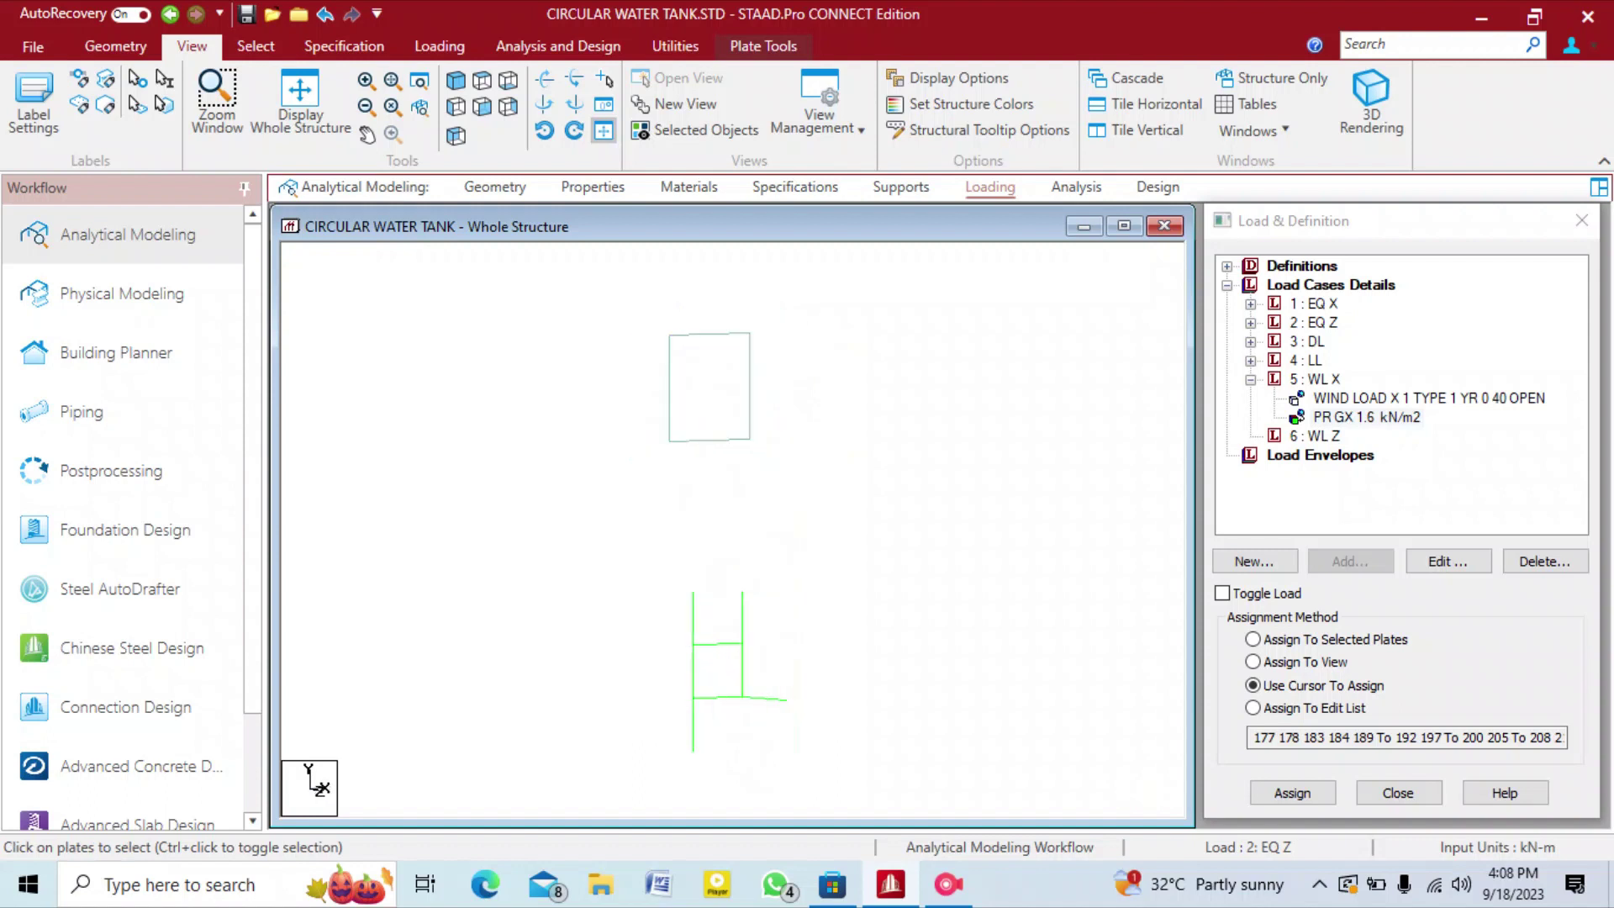
pyautogui.press('Right')
pyautogui.press('Up')
pyautogui.press('Up')
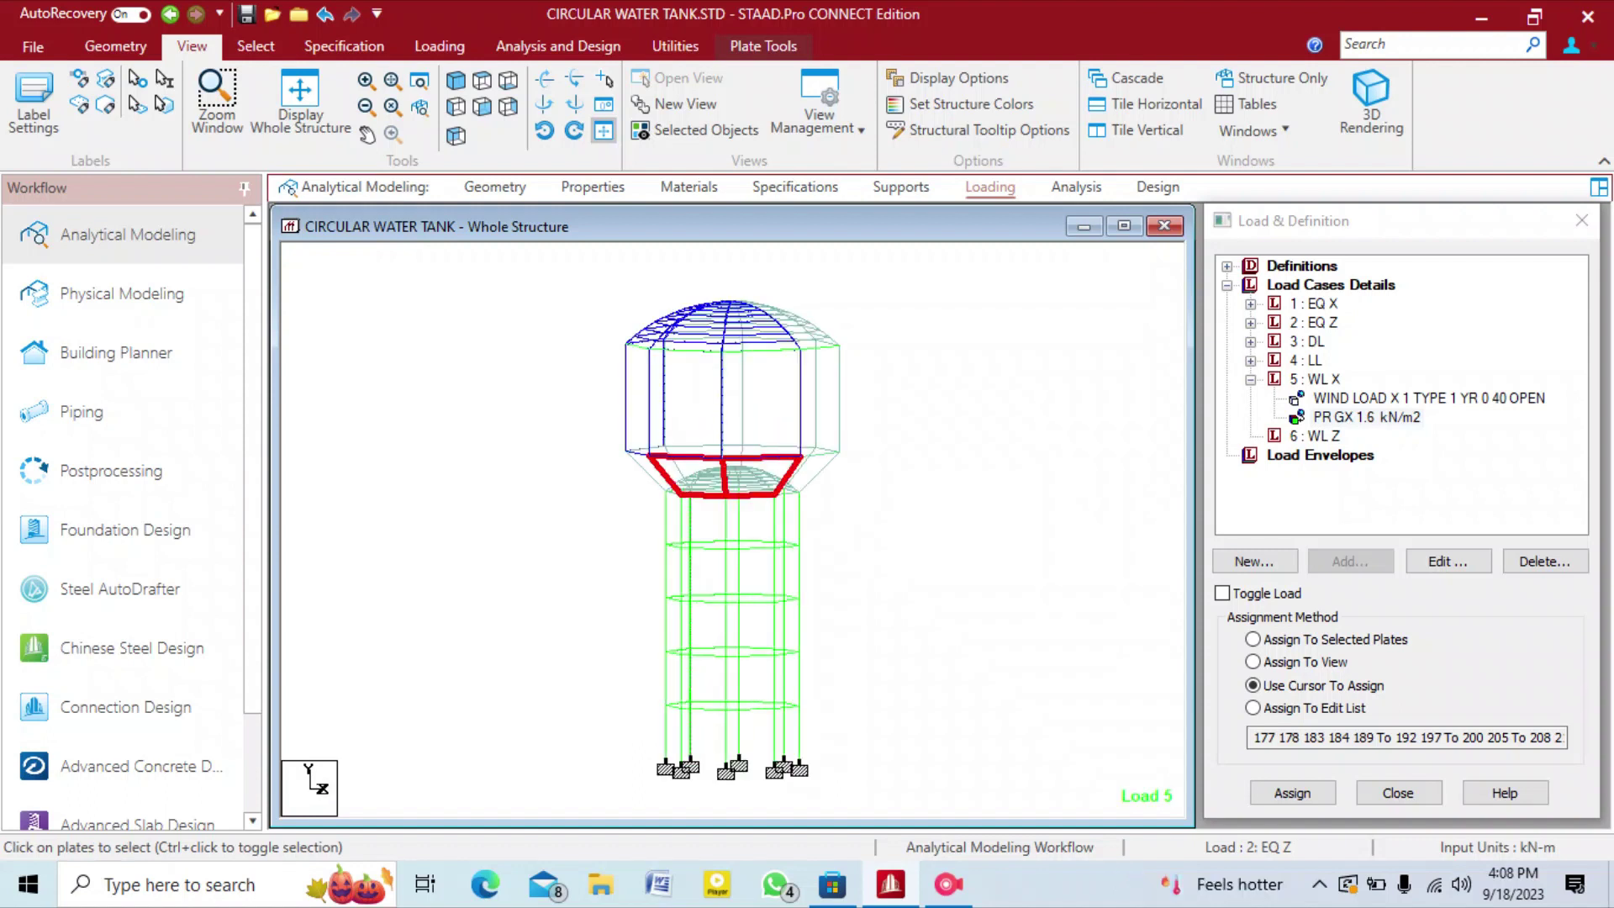
pyautogui.keyDown('ctrl'); pyautogui.click(652, 475); pyautogui.keyUp('ctrl')
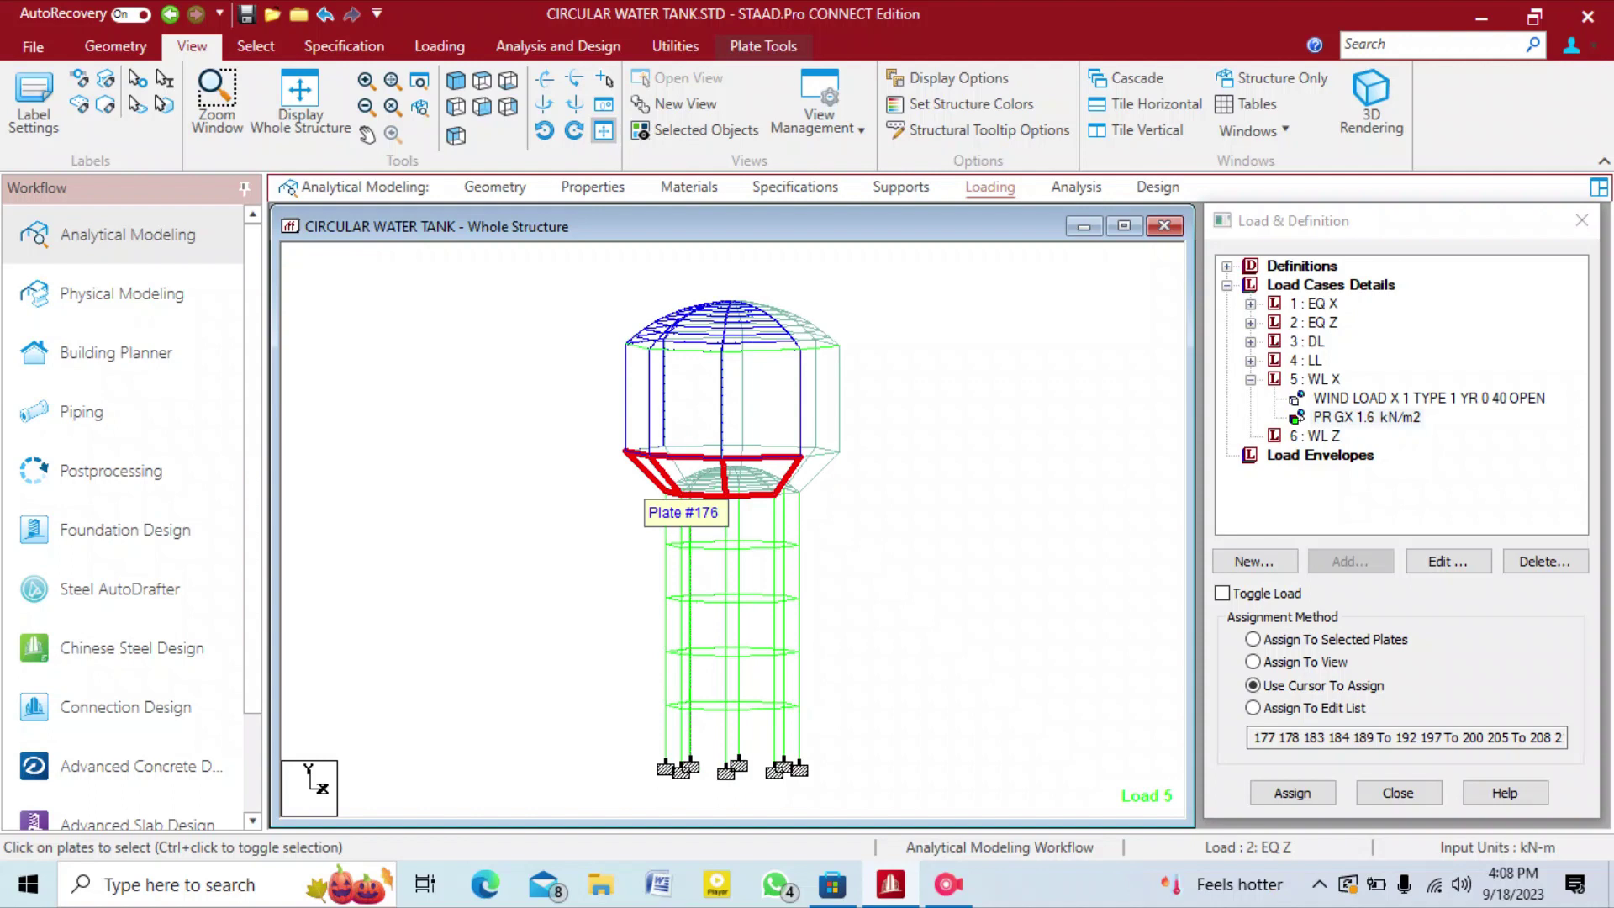
pyautogui.press('Right')
pyautogui.press('Right')
pyautogui.press('Right')
pyautogui.press('Right')
pyautogui.press('Right')
pyautogui.press('Right')
pyautogui.press('Right')
pyautogui.press('Right')
pyautogui.press('Right')
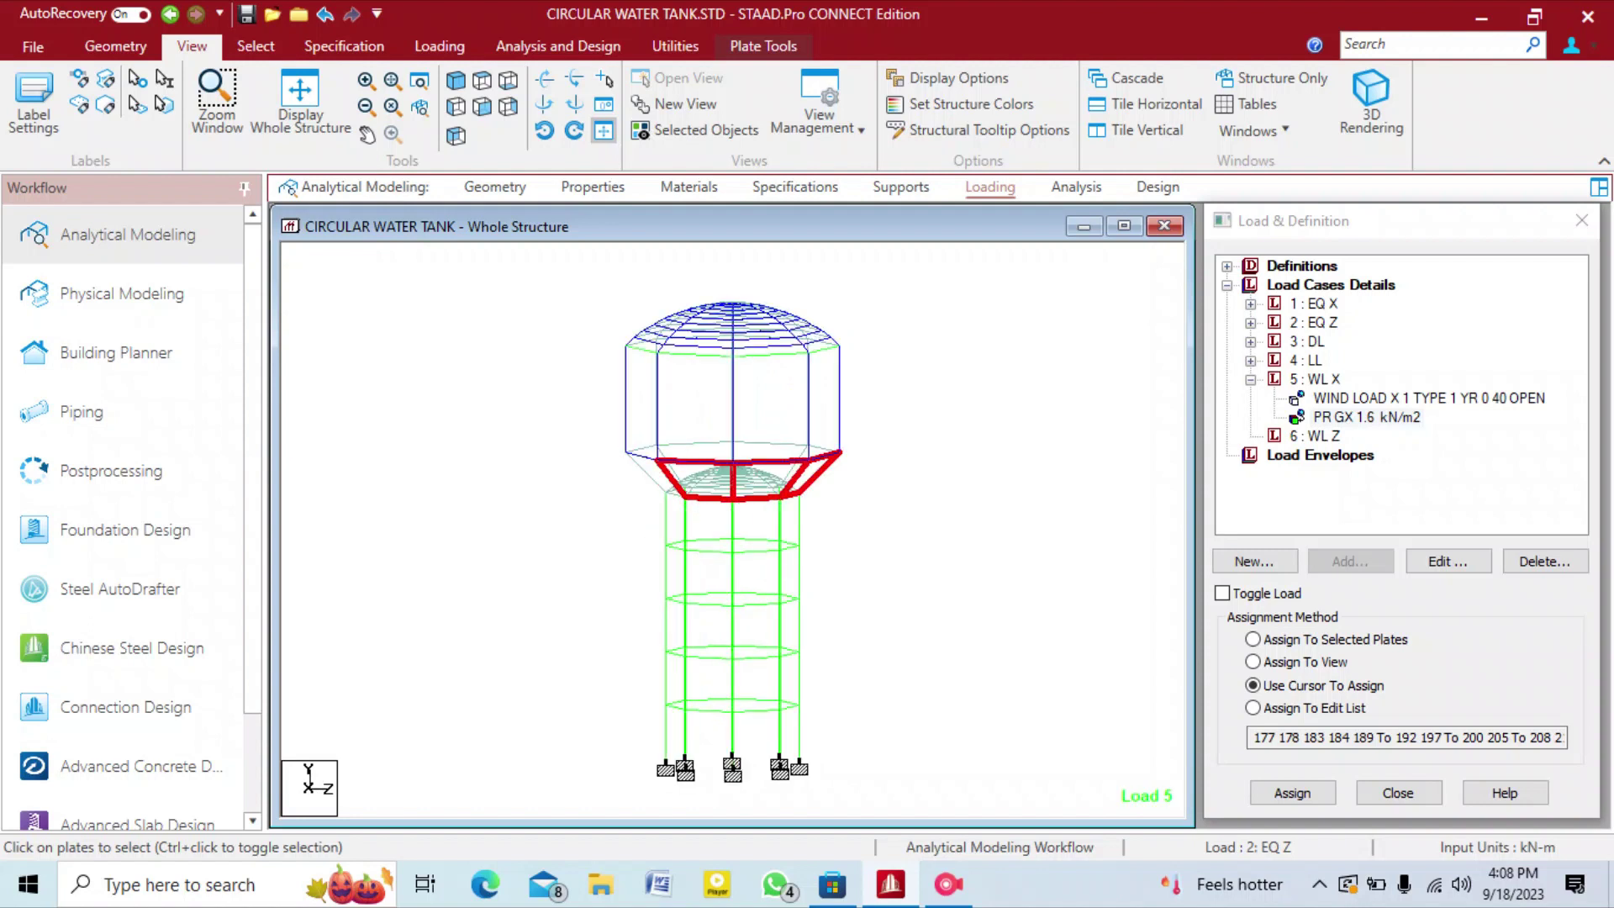
pyautogui.click(644, 475)
pyautogui.press('Down')
pyautogui.press('Left')
pyautogui.press('Left')
pyautogui.press('Left')
pyautogui.press('Left')
pyautogui.press('Left')
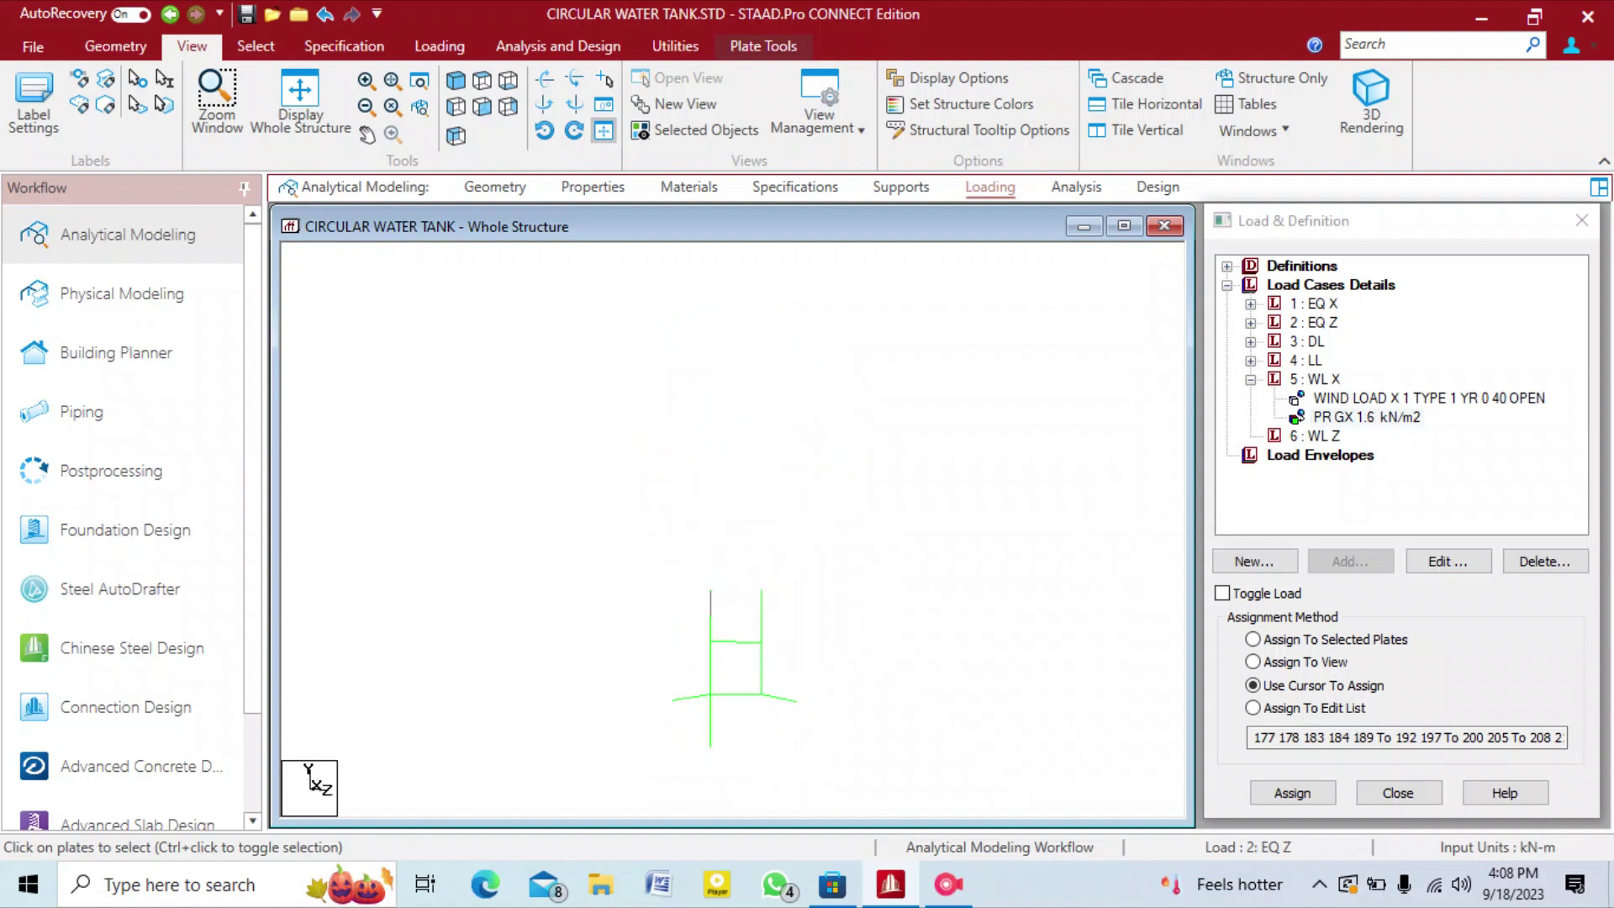
pyautogui.press('Left')
pyautogui.press('Left')
pyautogui.press('Left')
pyautogui.press('Left')
pyautogui.press('Left')
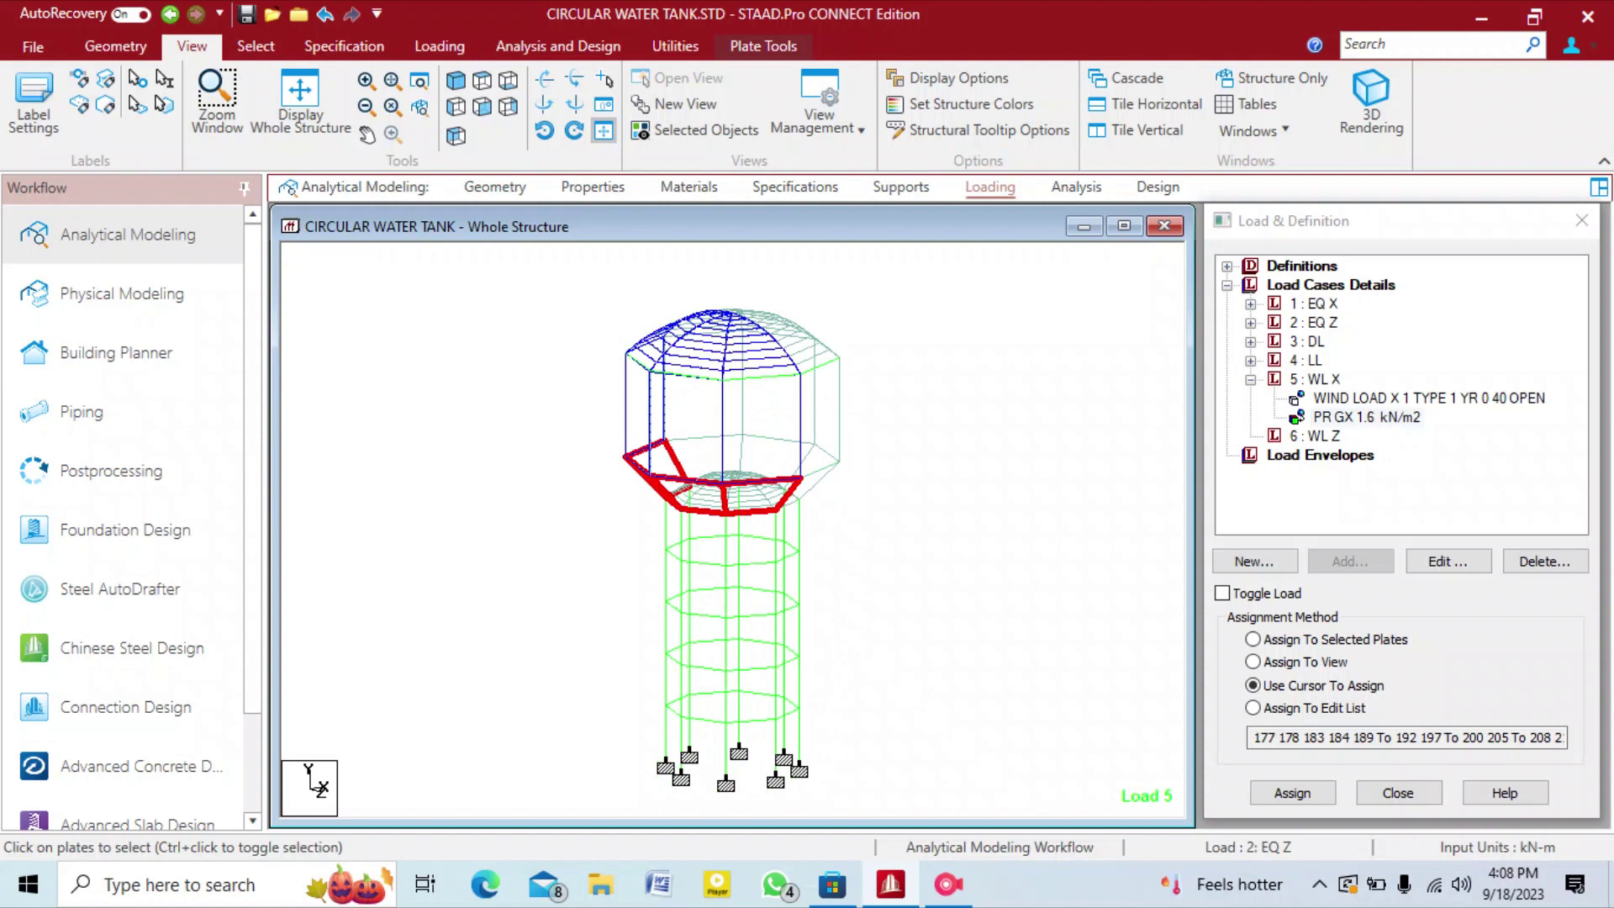
pyautogui.click(1252, 640)
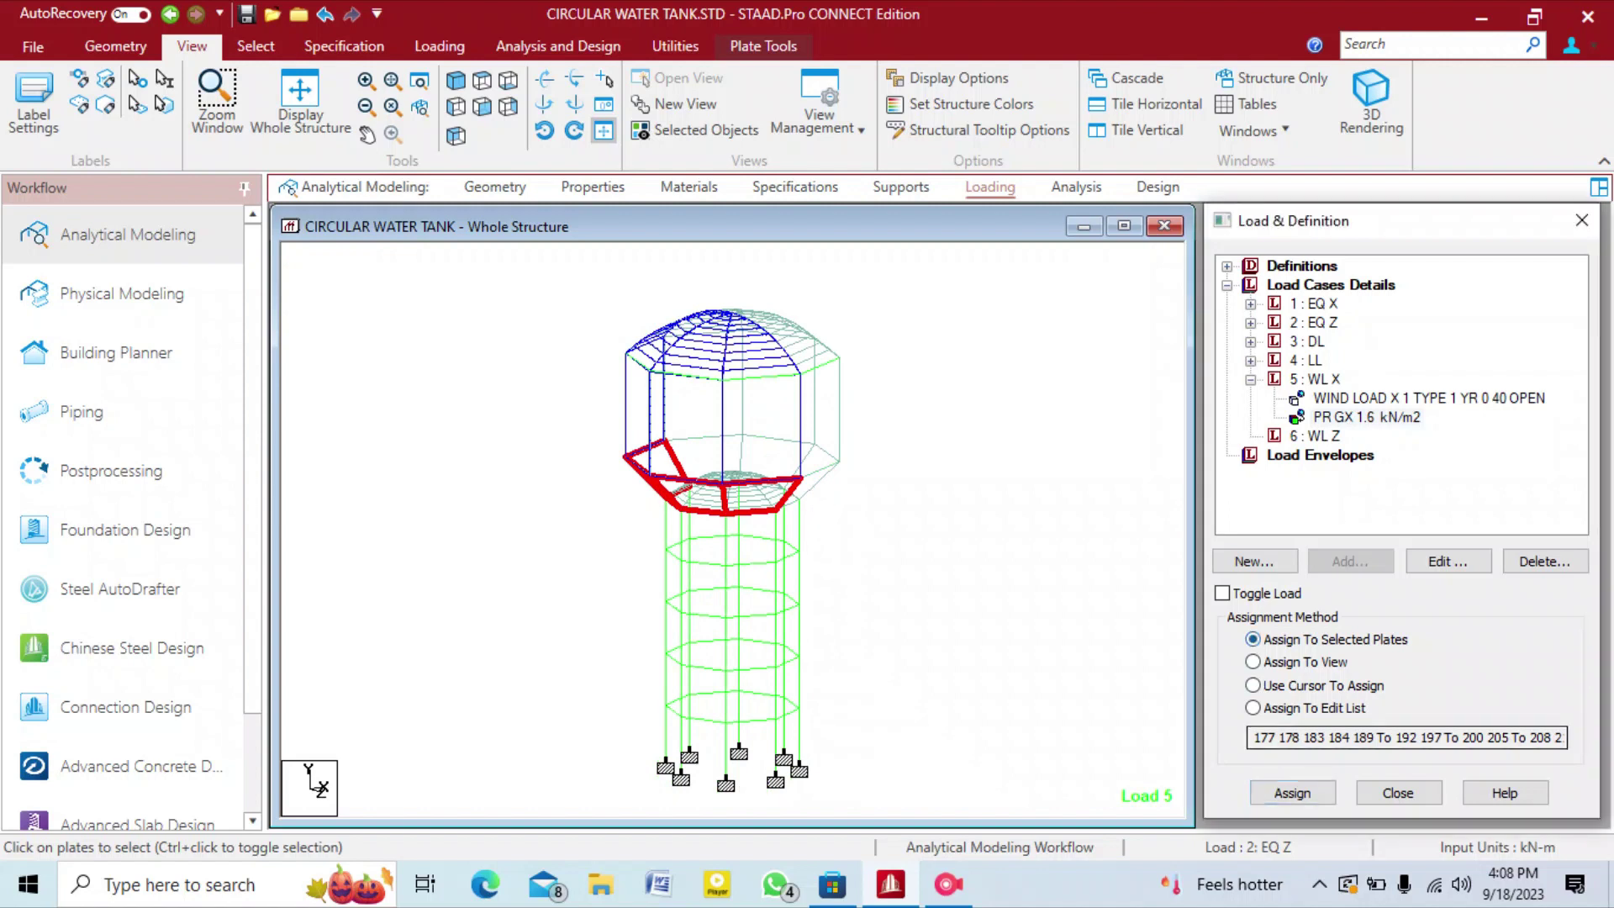
pyautogui.click(1293, 793)
pyautogui.press('Return')
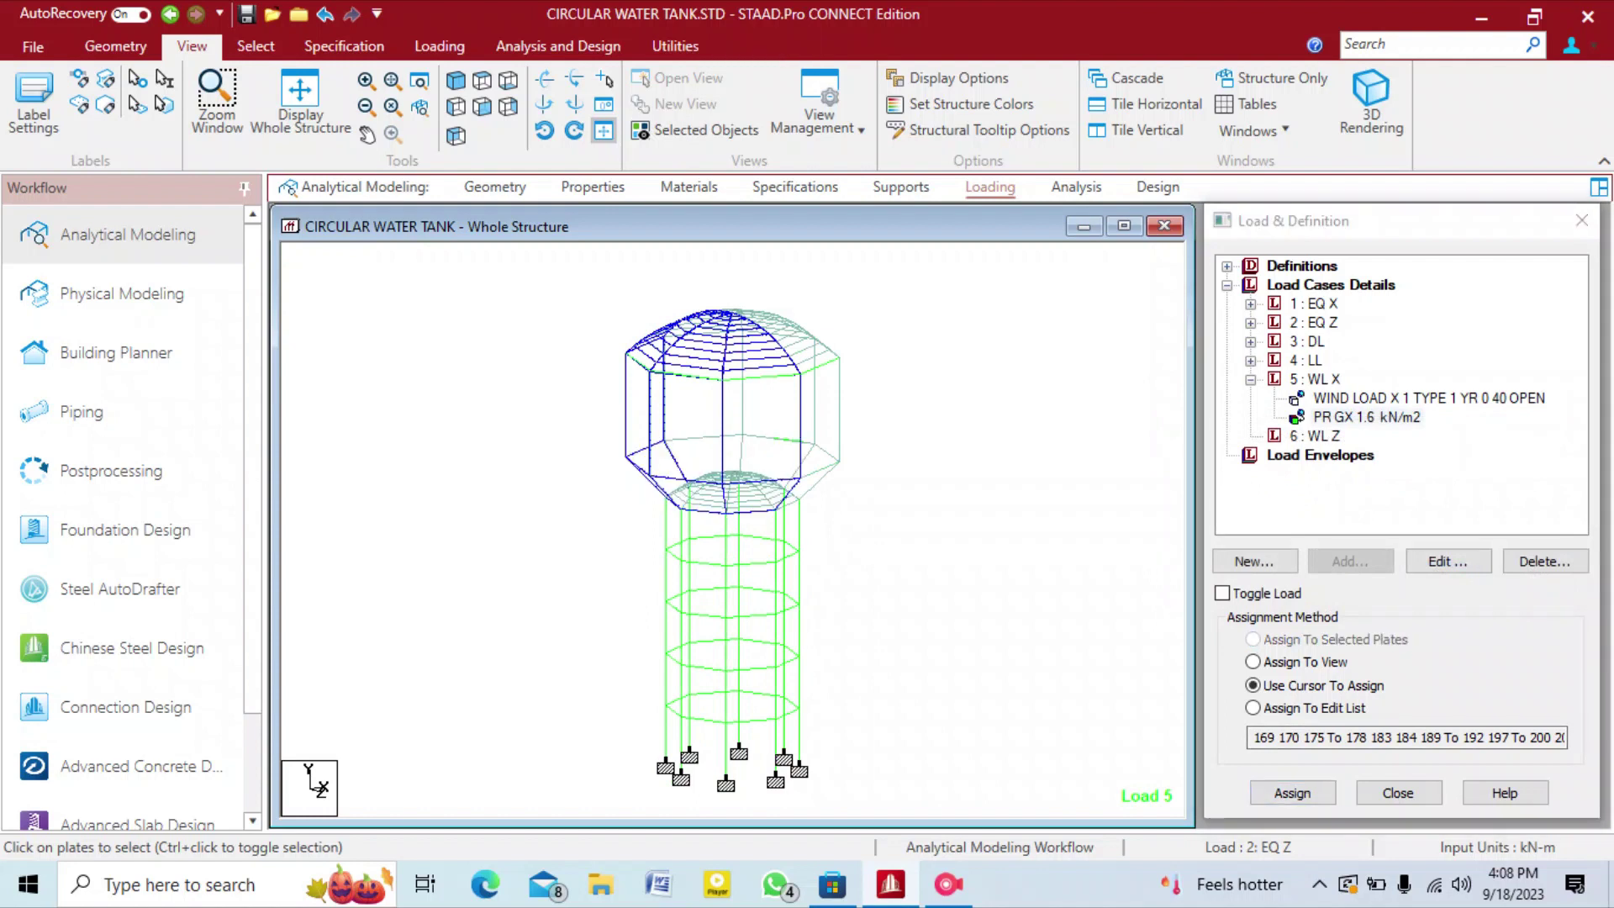
# Examine how the GX plate pressure of WL X is distributed over the tank, viewed along the Z axis.
pyautogui.click(1315, 436)
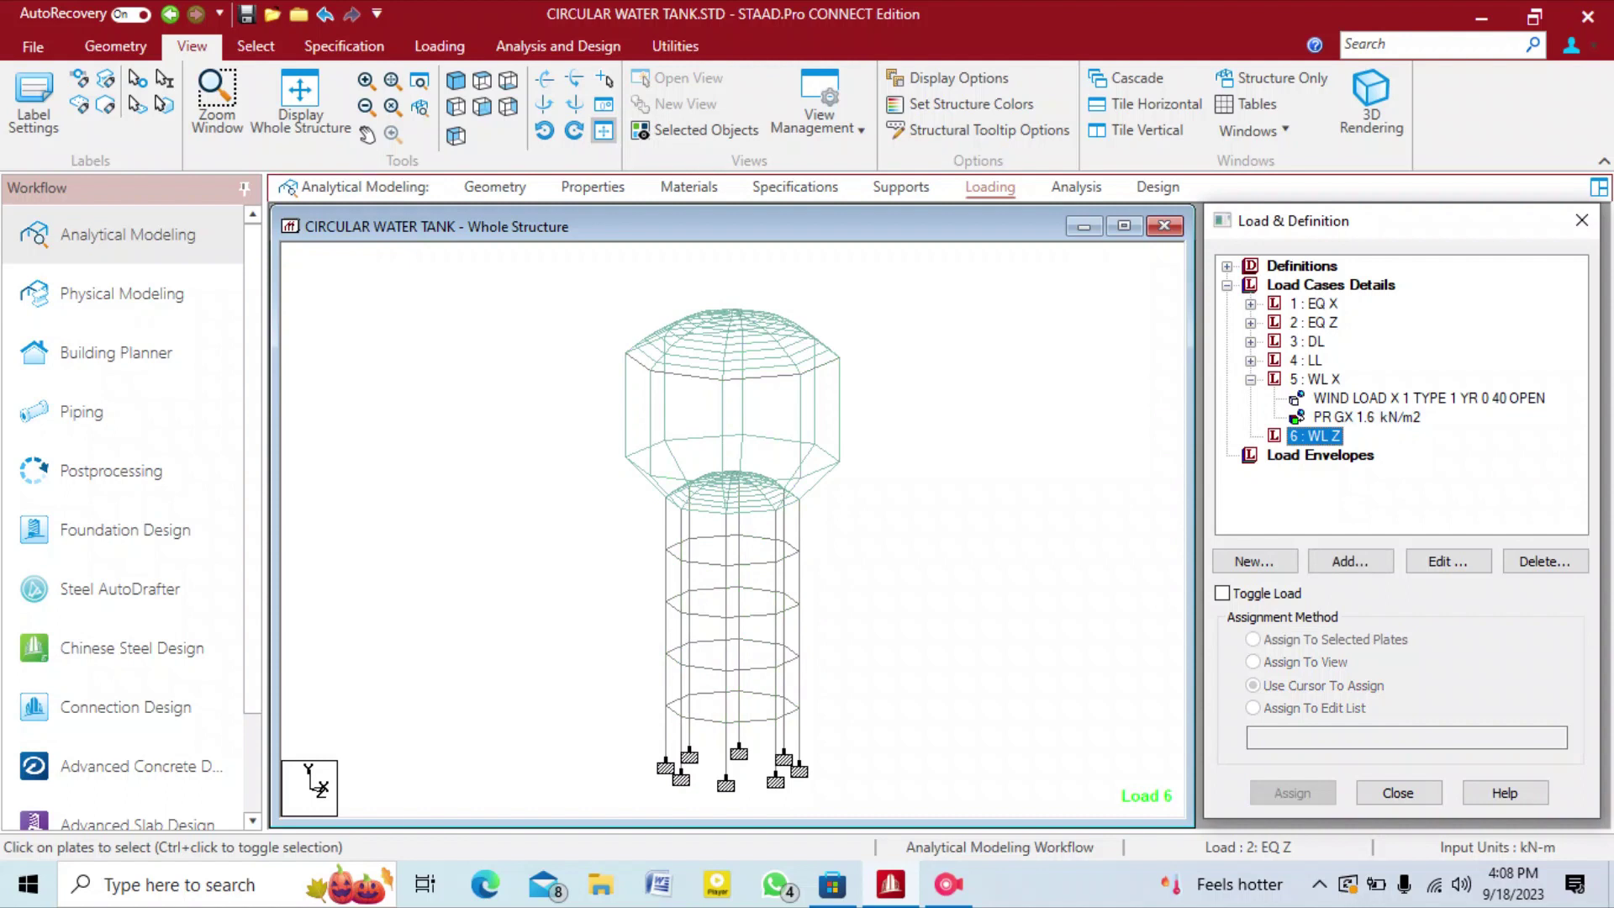
pyautogui.click(1367, 418)
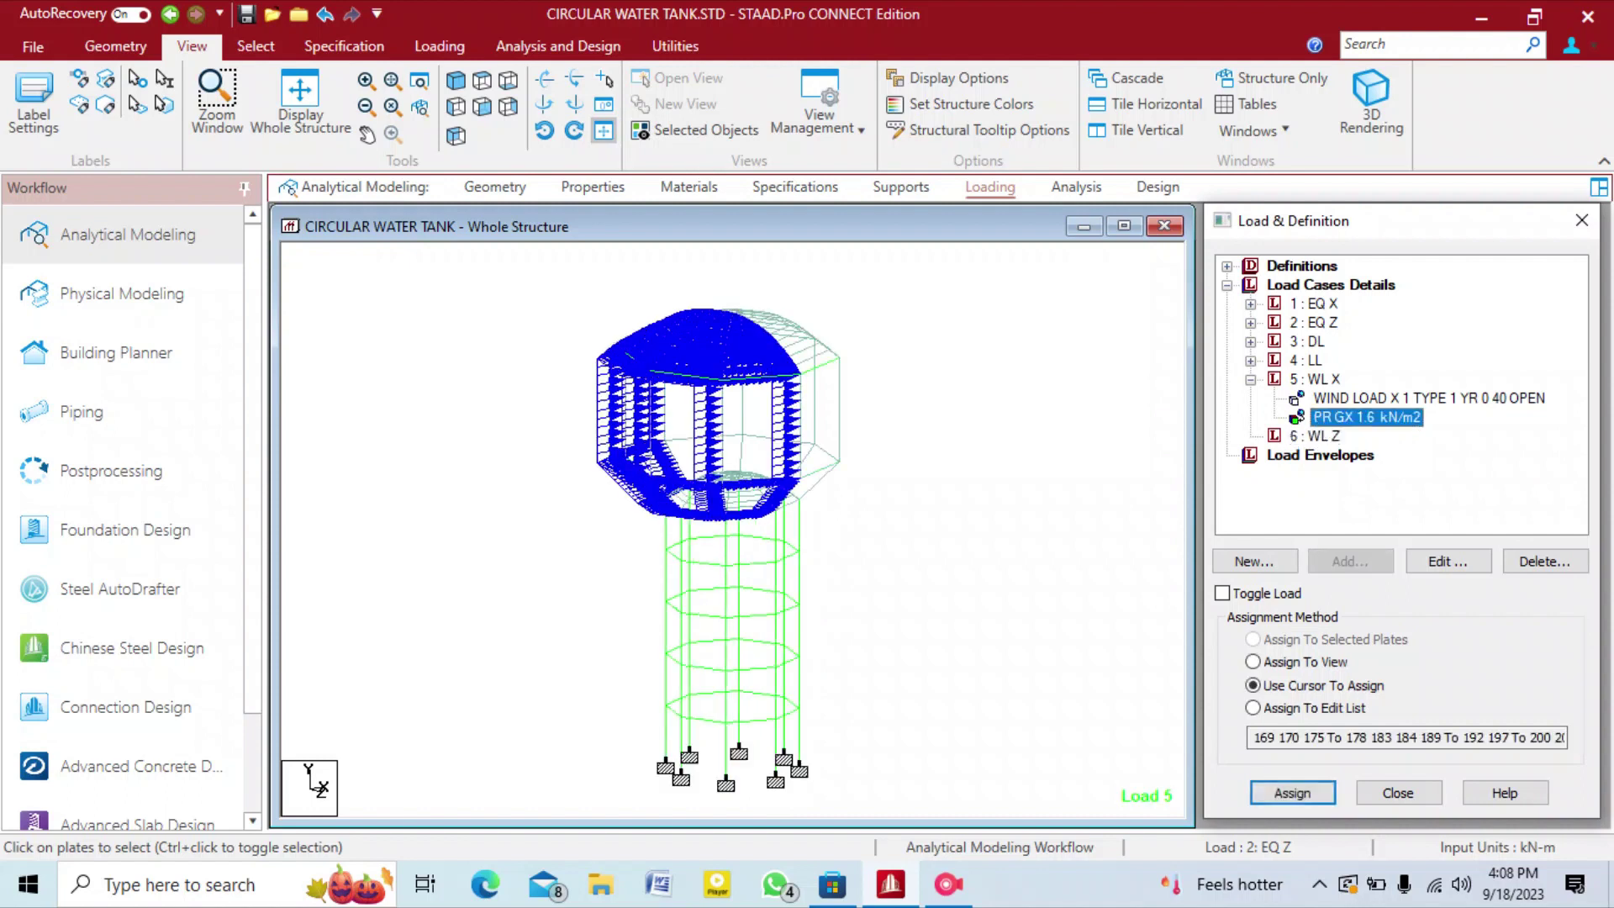
pyautogui.rightClick(915, 504)
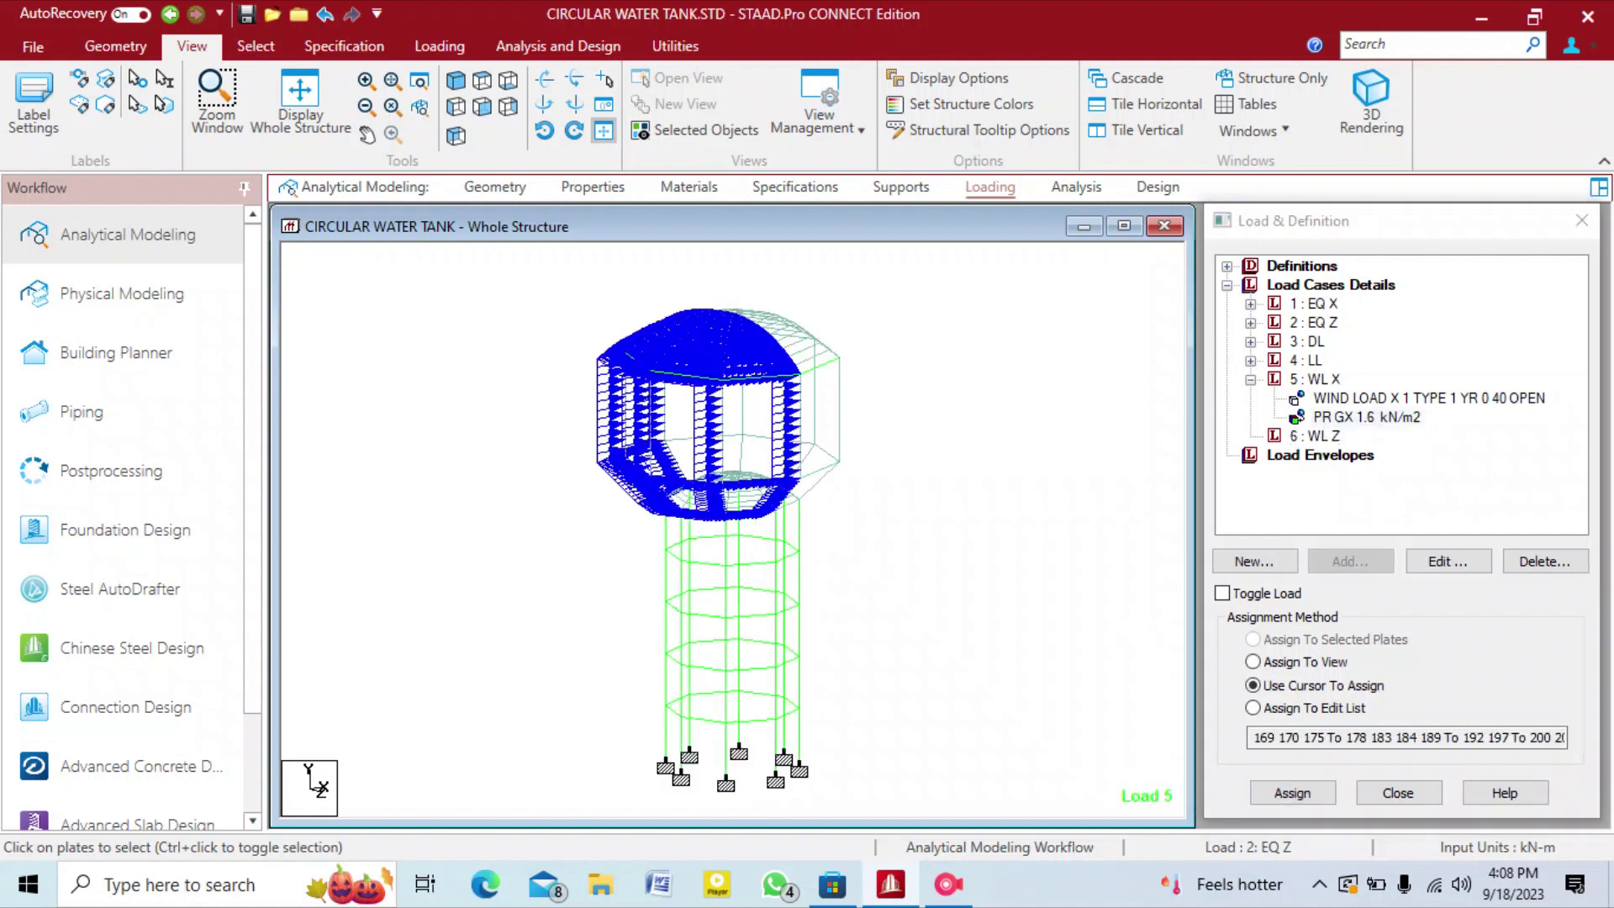
pyautogui.click(878, 488)
pyautogui.click(482, 107)
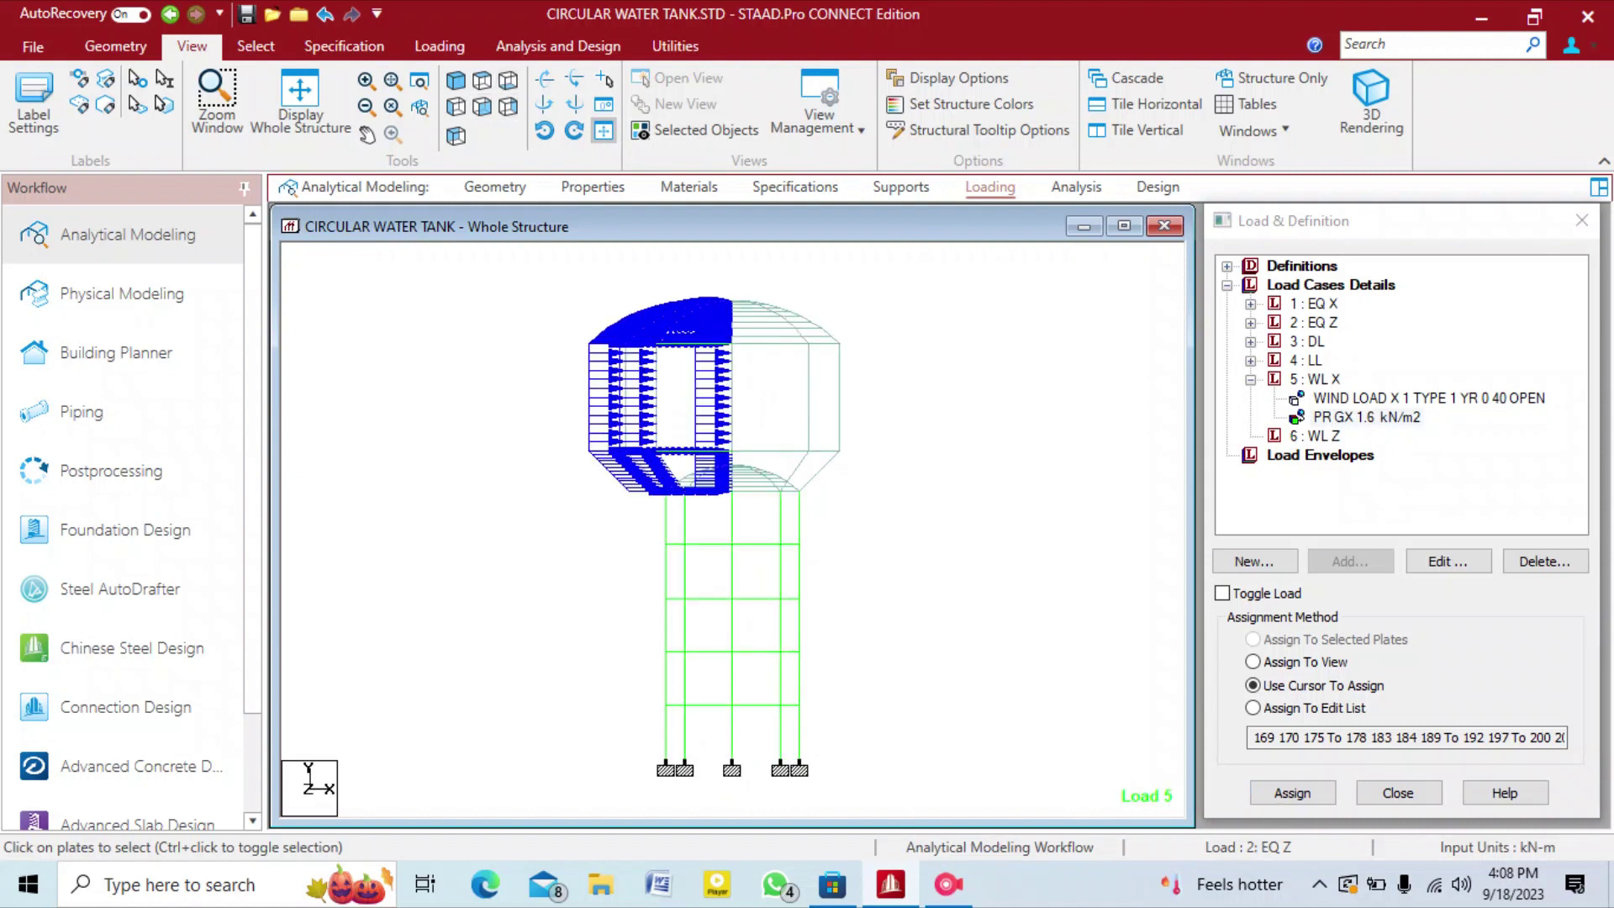
pyautogui.click(1367, 418)
pyautogui.click(1315, 380)
# Add an open-structure wind load to load case WL Z, using type 1, Z windward face, factor 1 and a Y range of 0 to 40 m.
pyautogui.click(1315, 436)
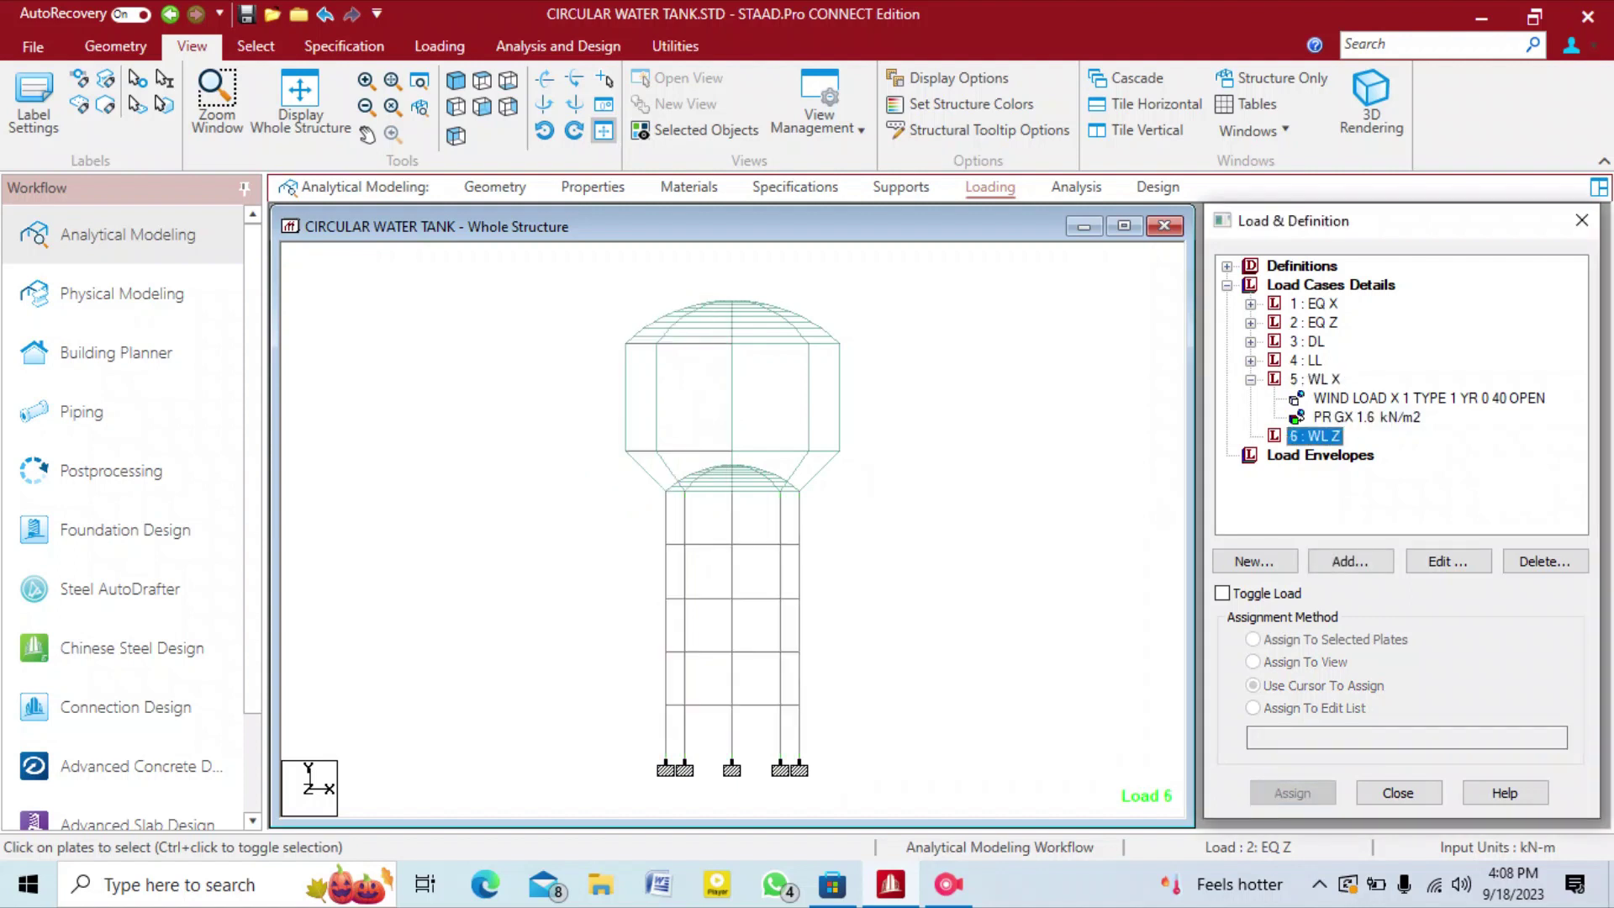
pyautogui.click(1350, 562)
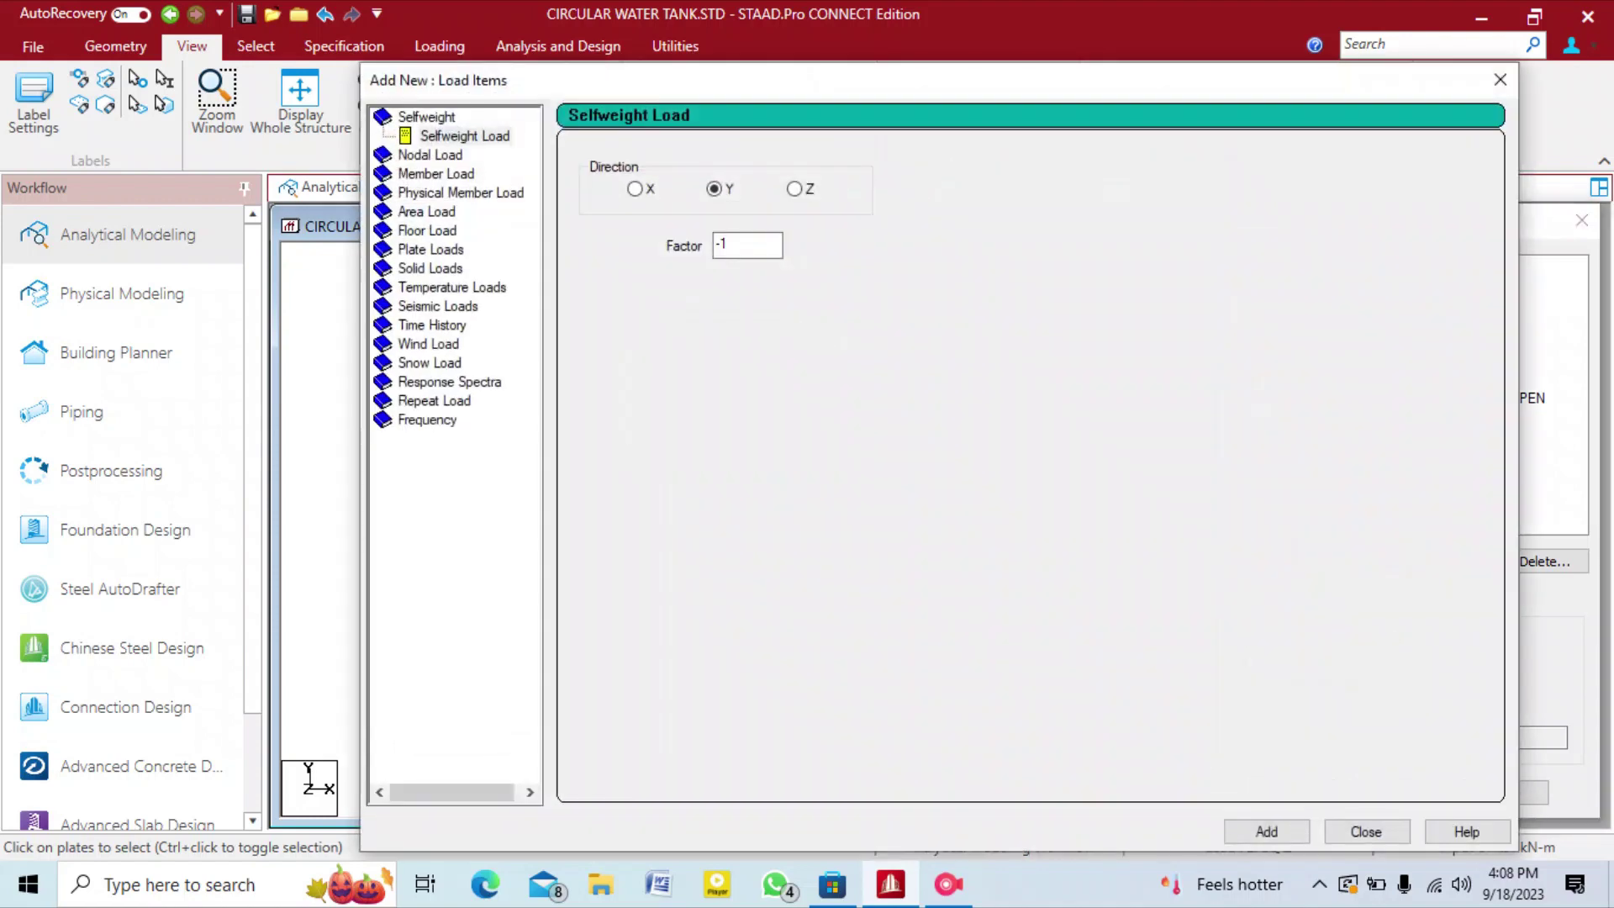
pyautogui.click(428, 343)
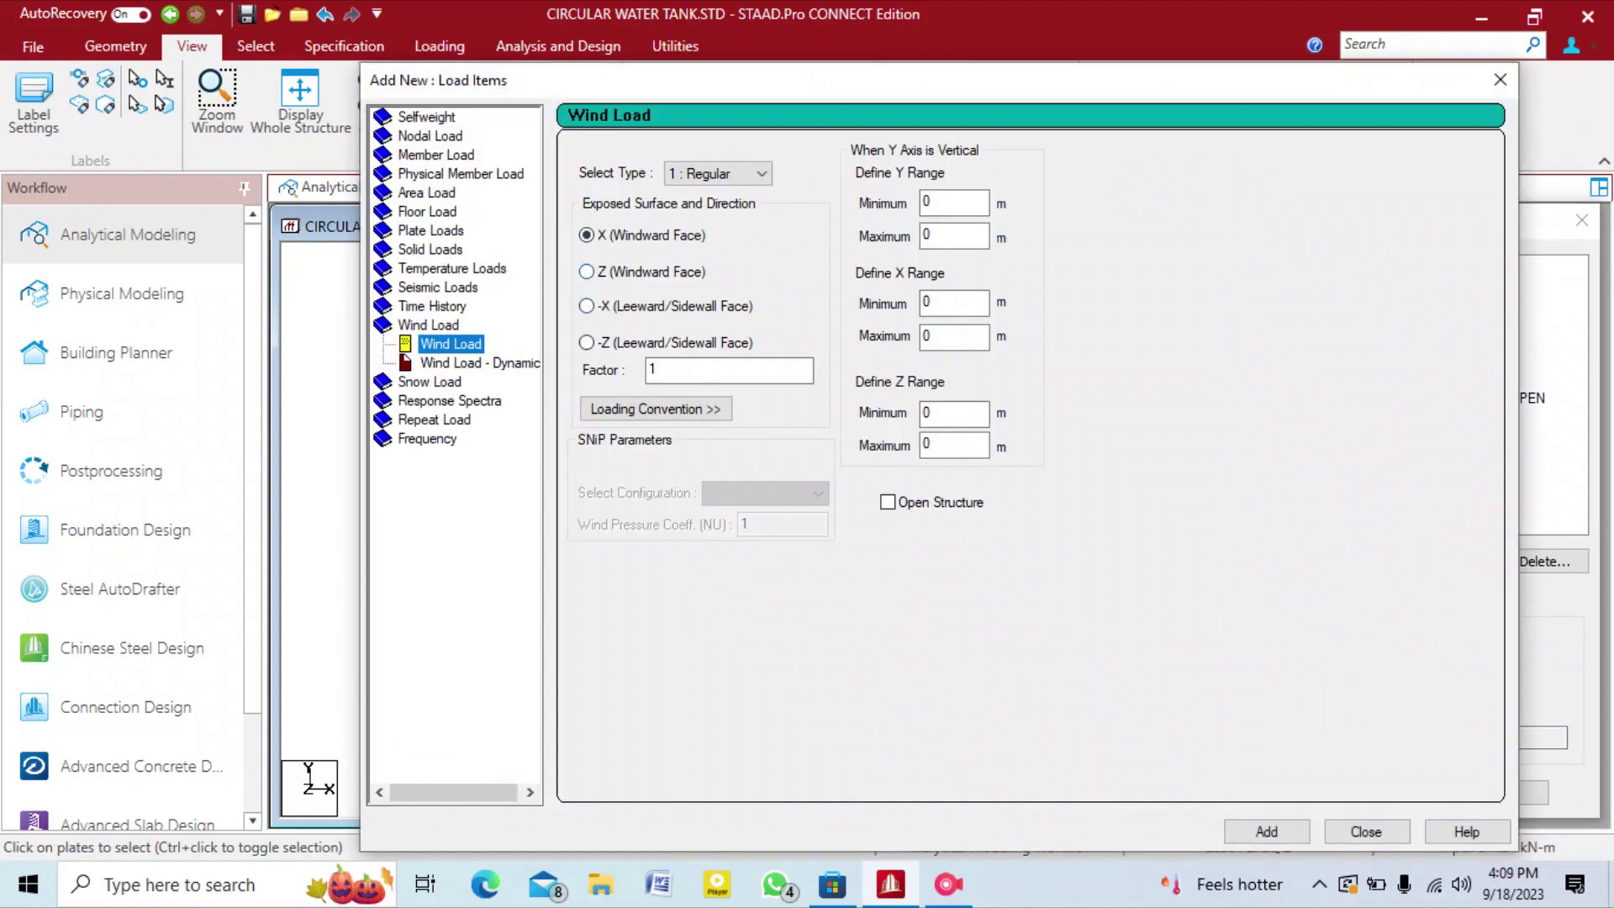
pyautogui.click(587, 272)
pyautogui.moveTo(937, 237); pyautogui.dragTo(919, 236)
pyautogui.write('40')
pyautogui.click(888, 501)
pyautogui.click(1266, 831)
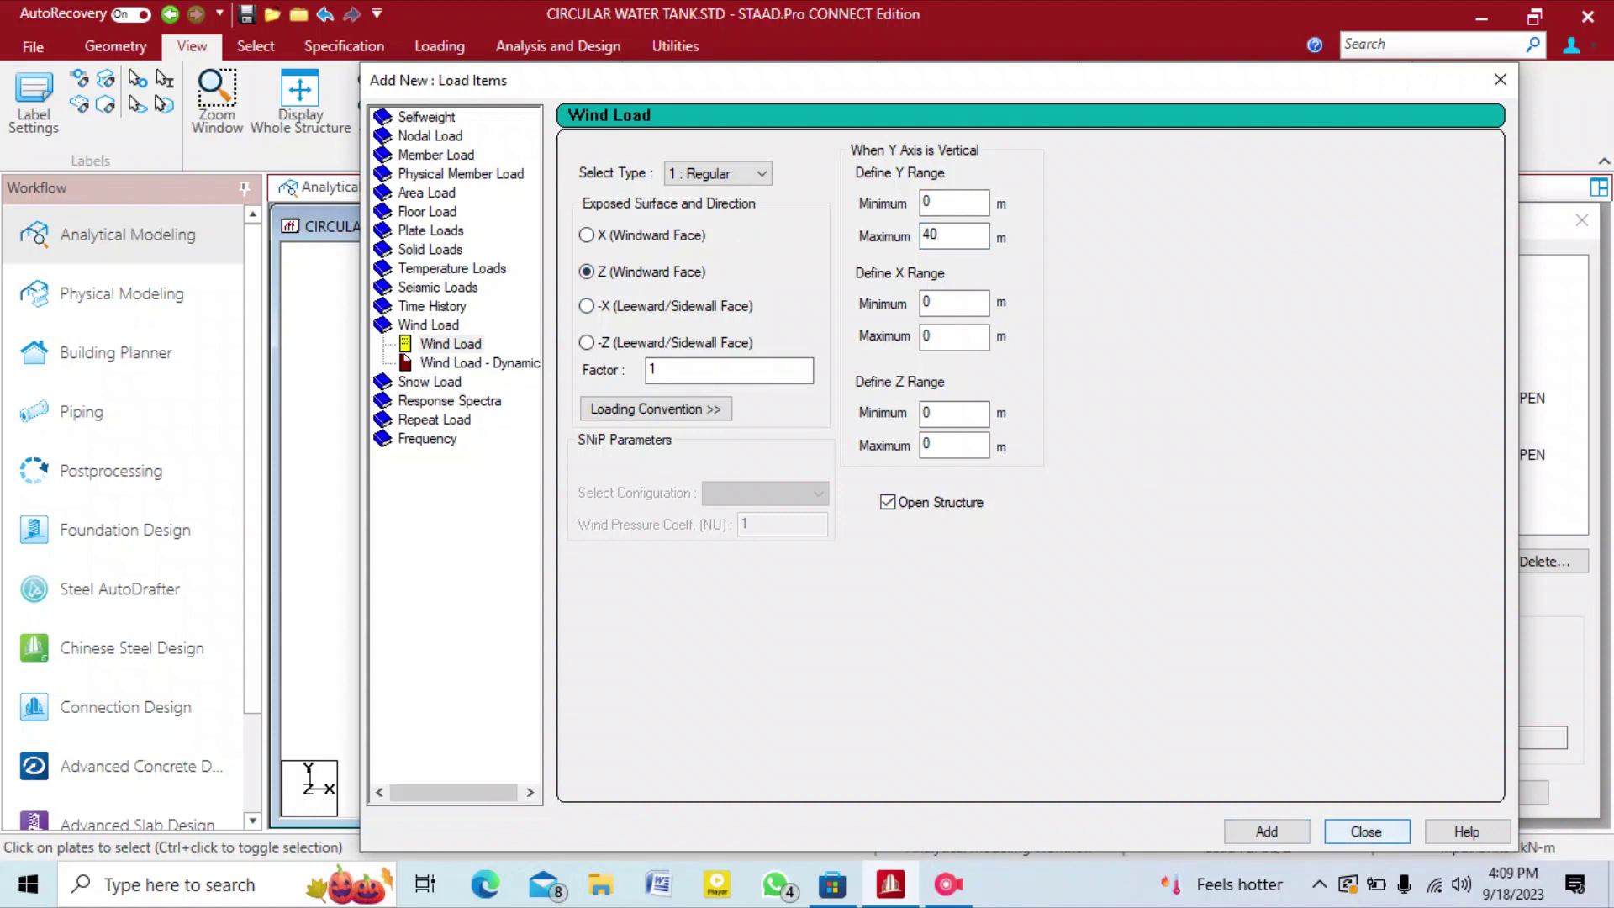
pyautogui.click(1366, 831)
pyautogui.click(1429, 455)
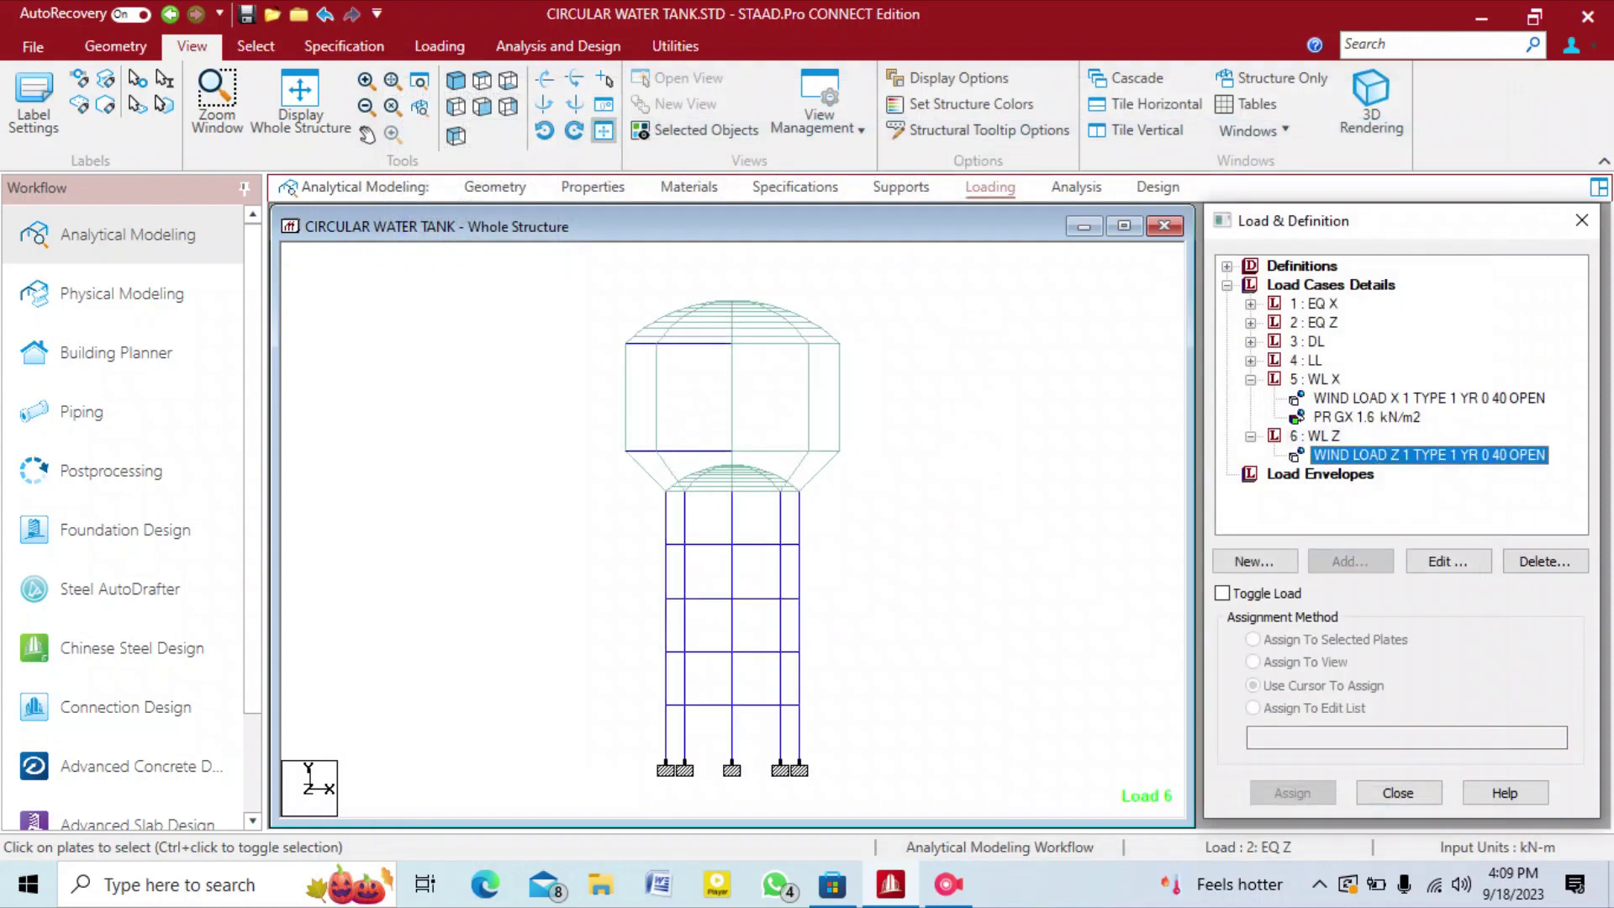
pyautogui.click(950, 404)
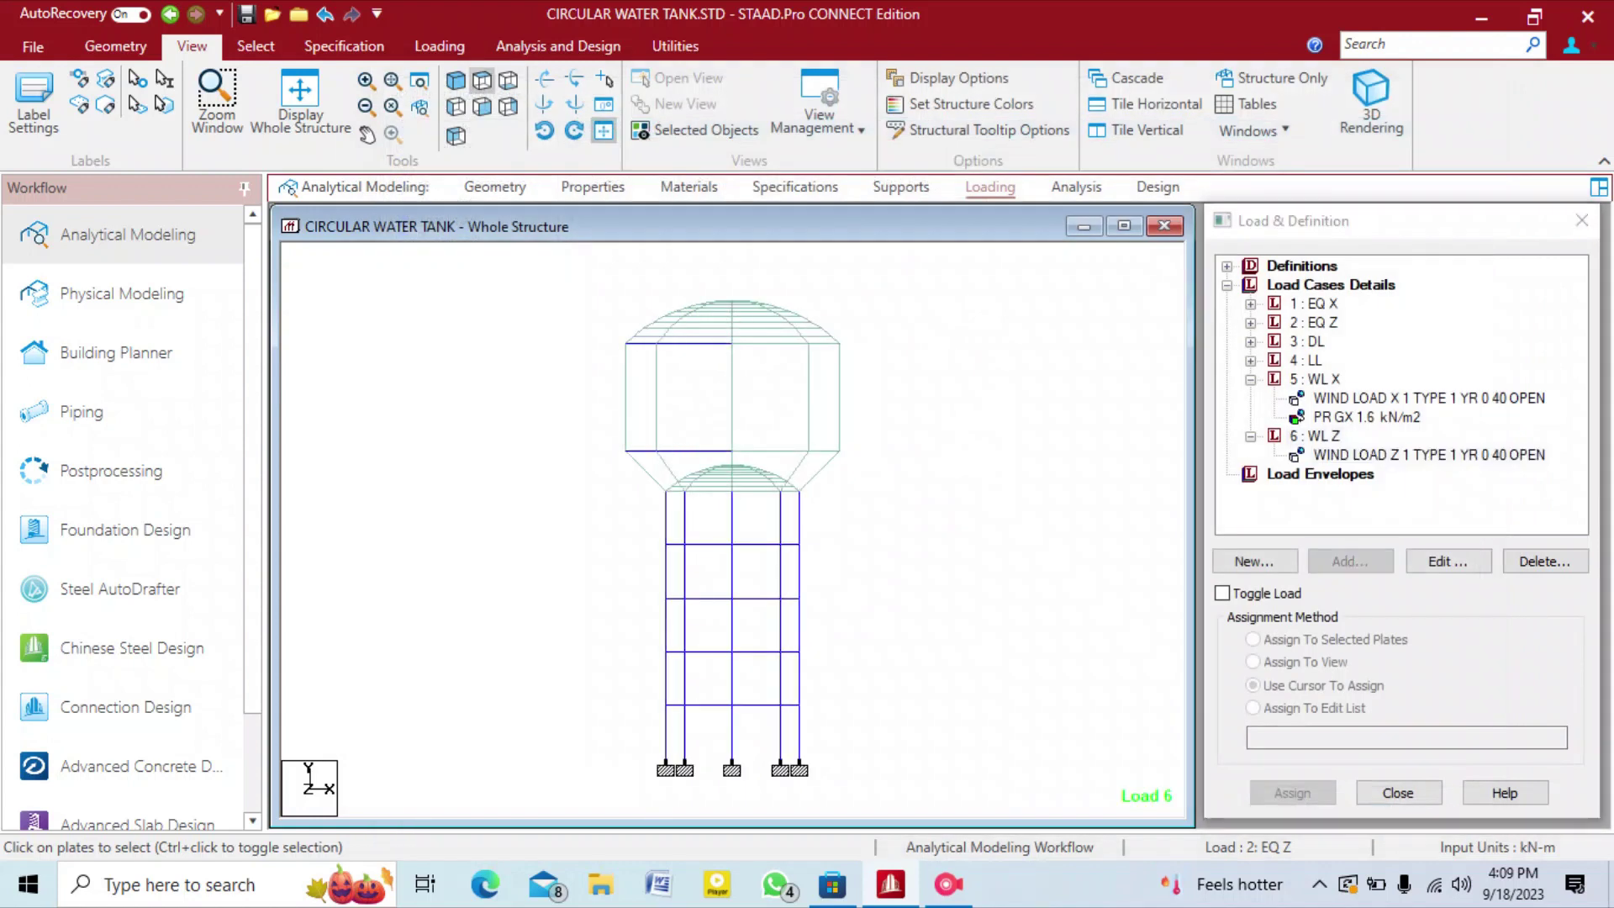
# View the tank along the X axis and add a full-plate pressure of 1.6 kN/m2 in the GZ direction to load case WL Z.
pyautogui.click(456, 106)
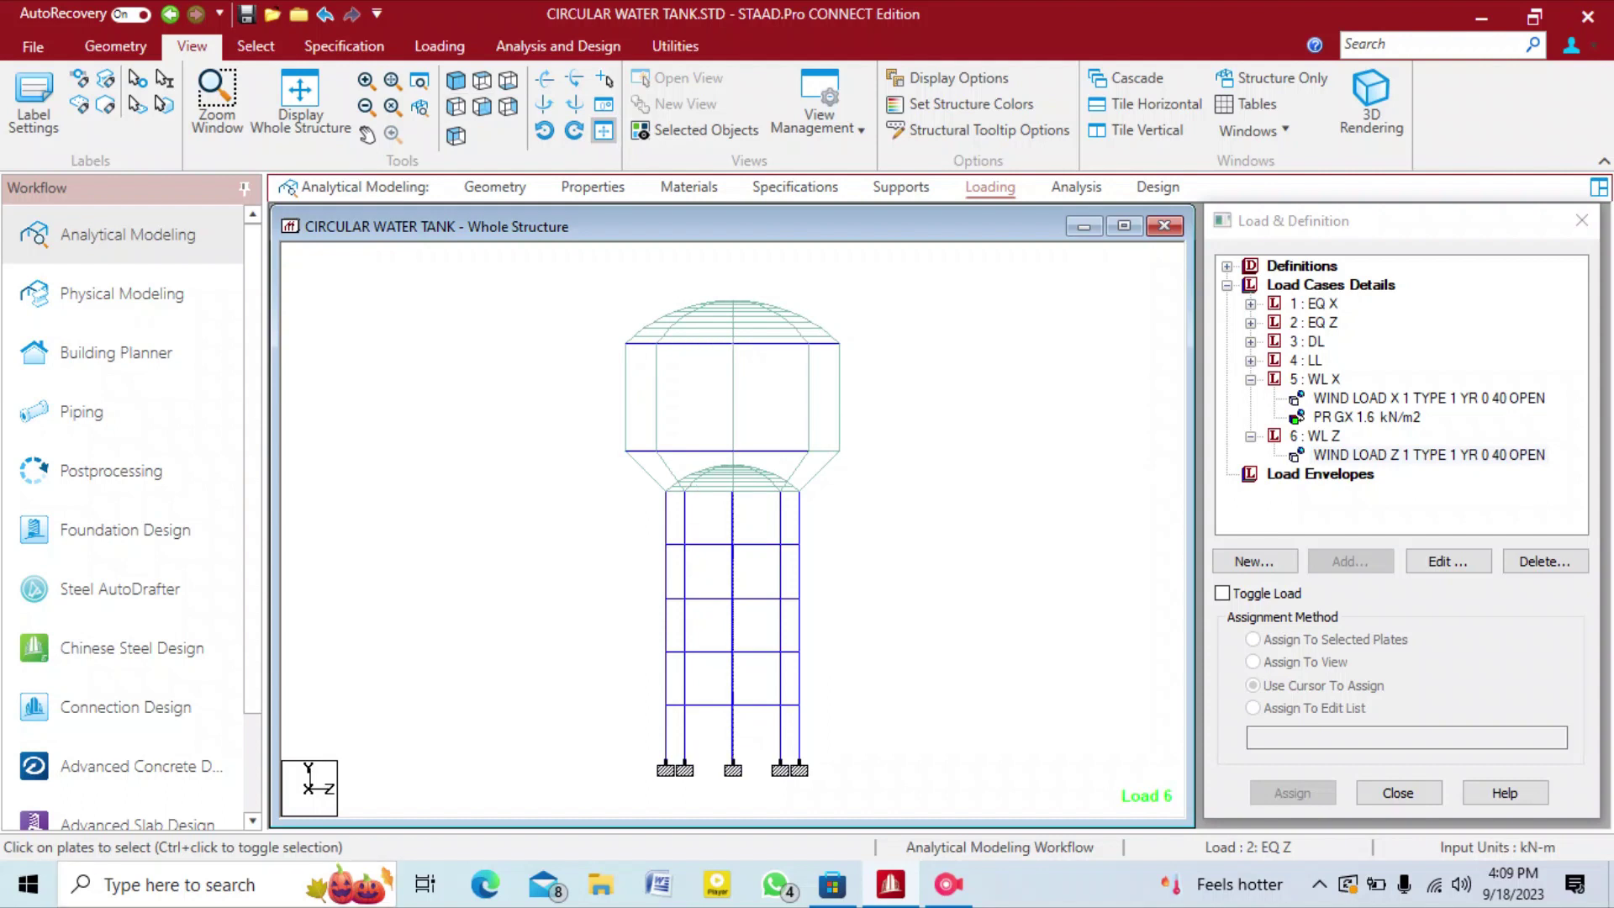
pyautogui.click(1315, 437)
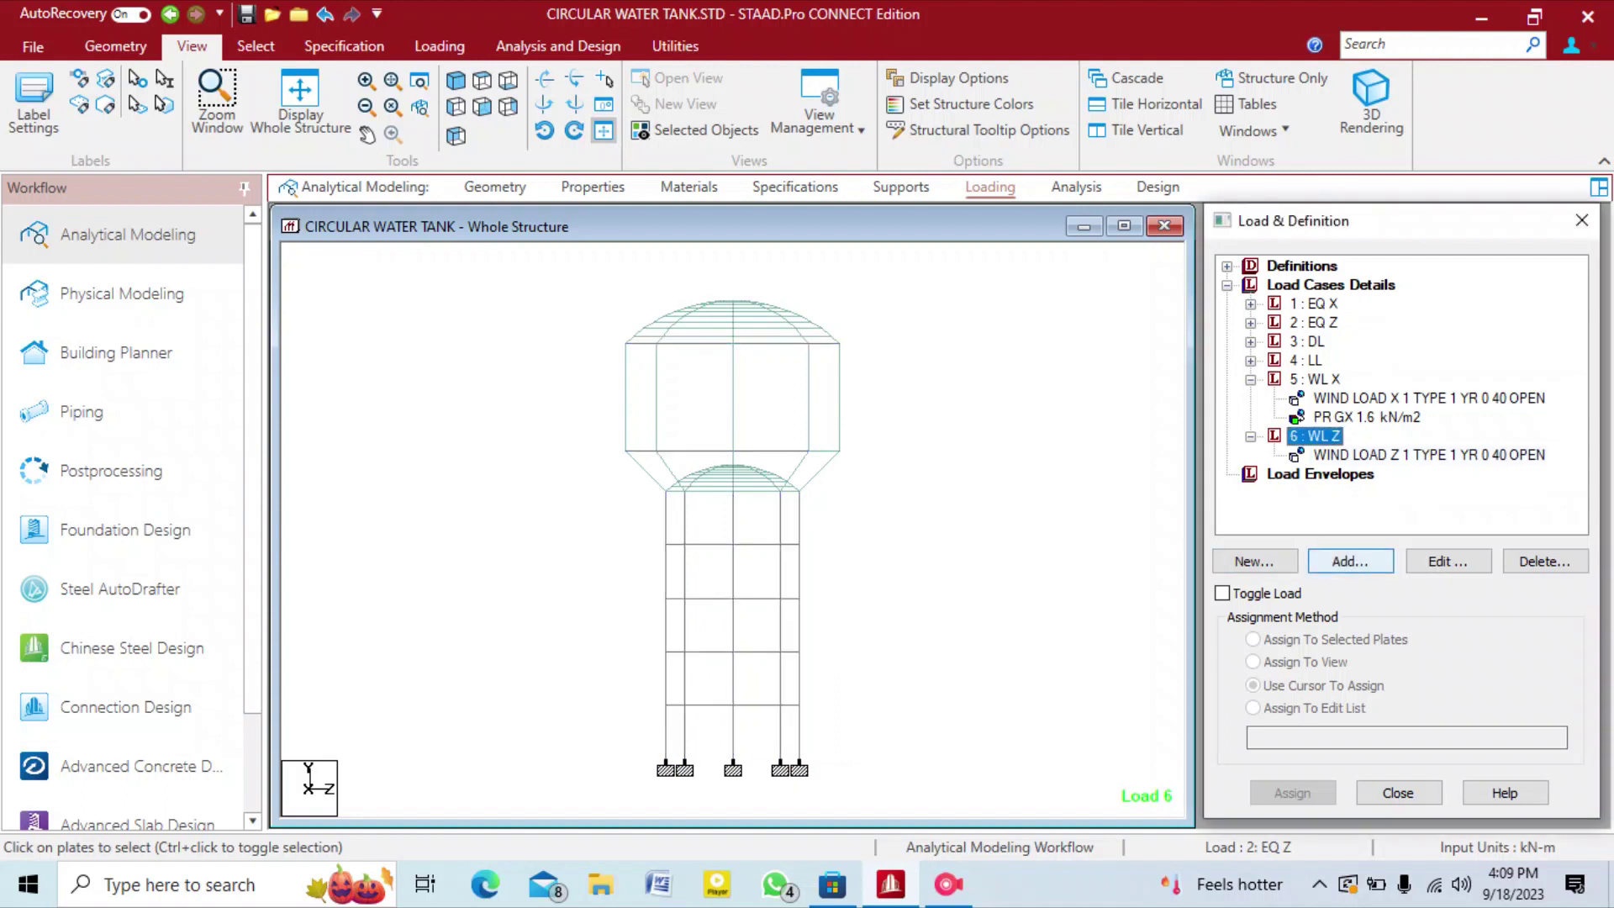
pyautogui.click(1350, 561)
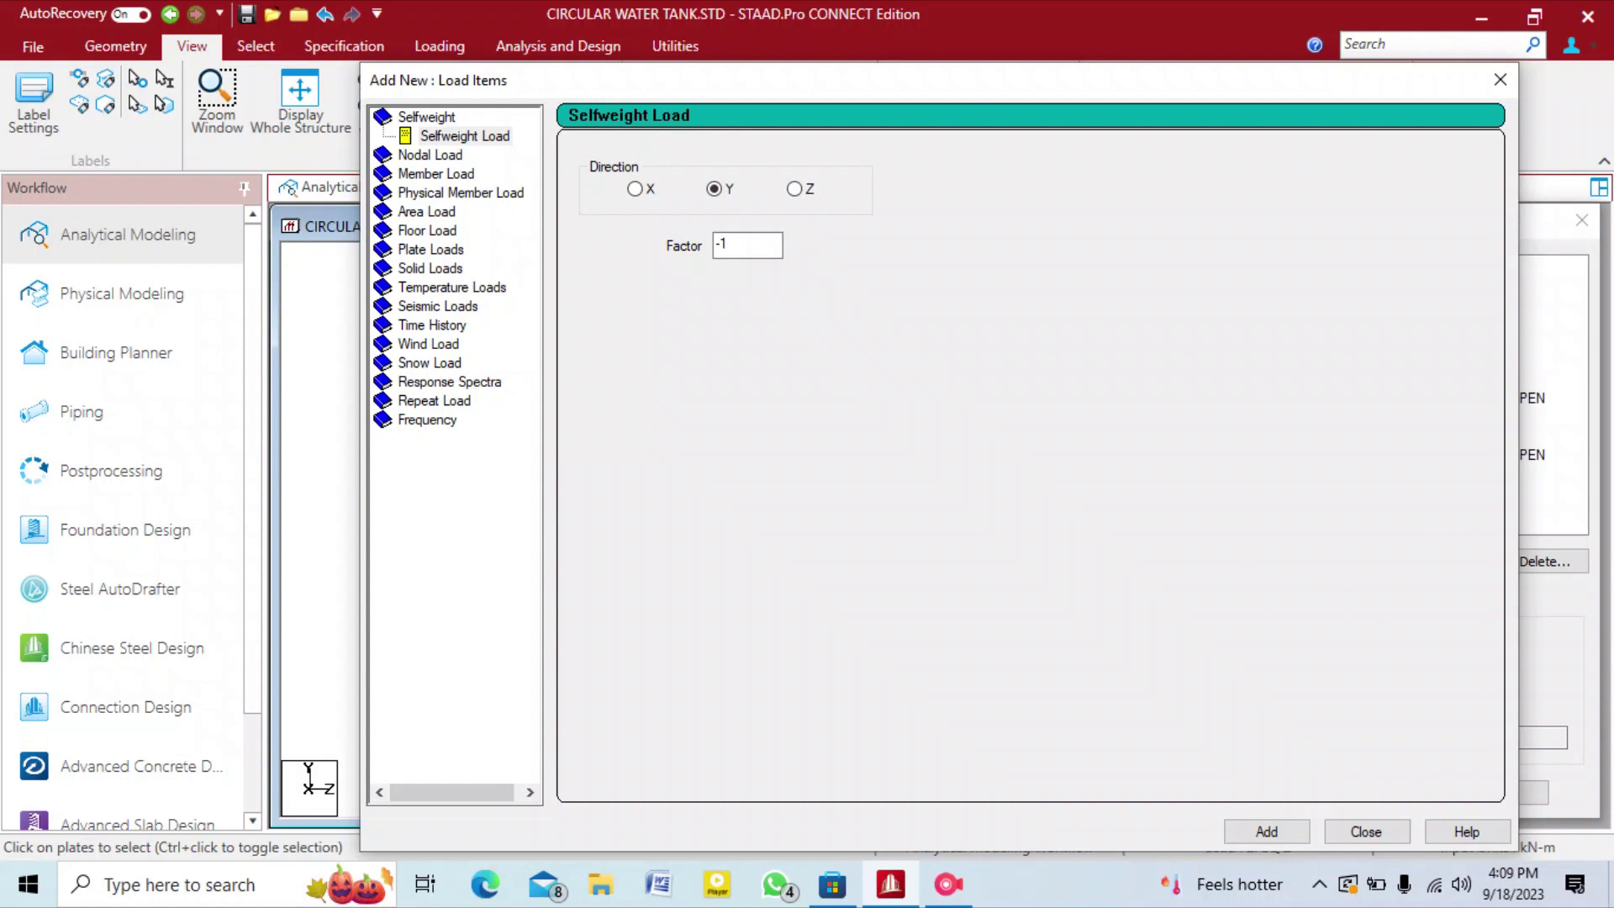
pyautogui.click(433, 249)
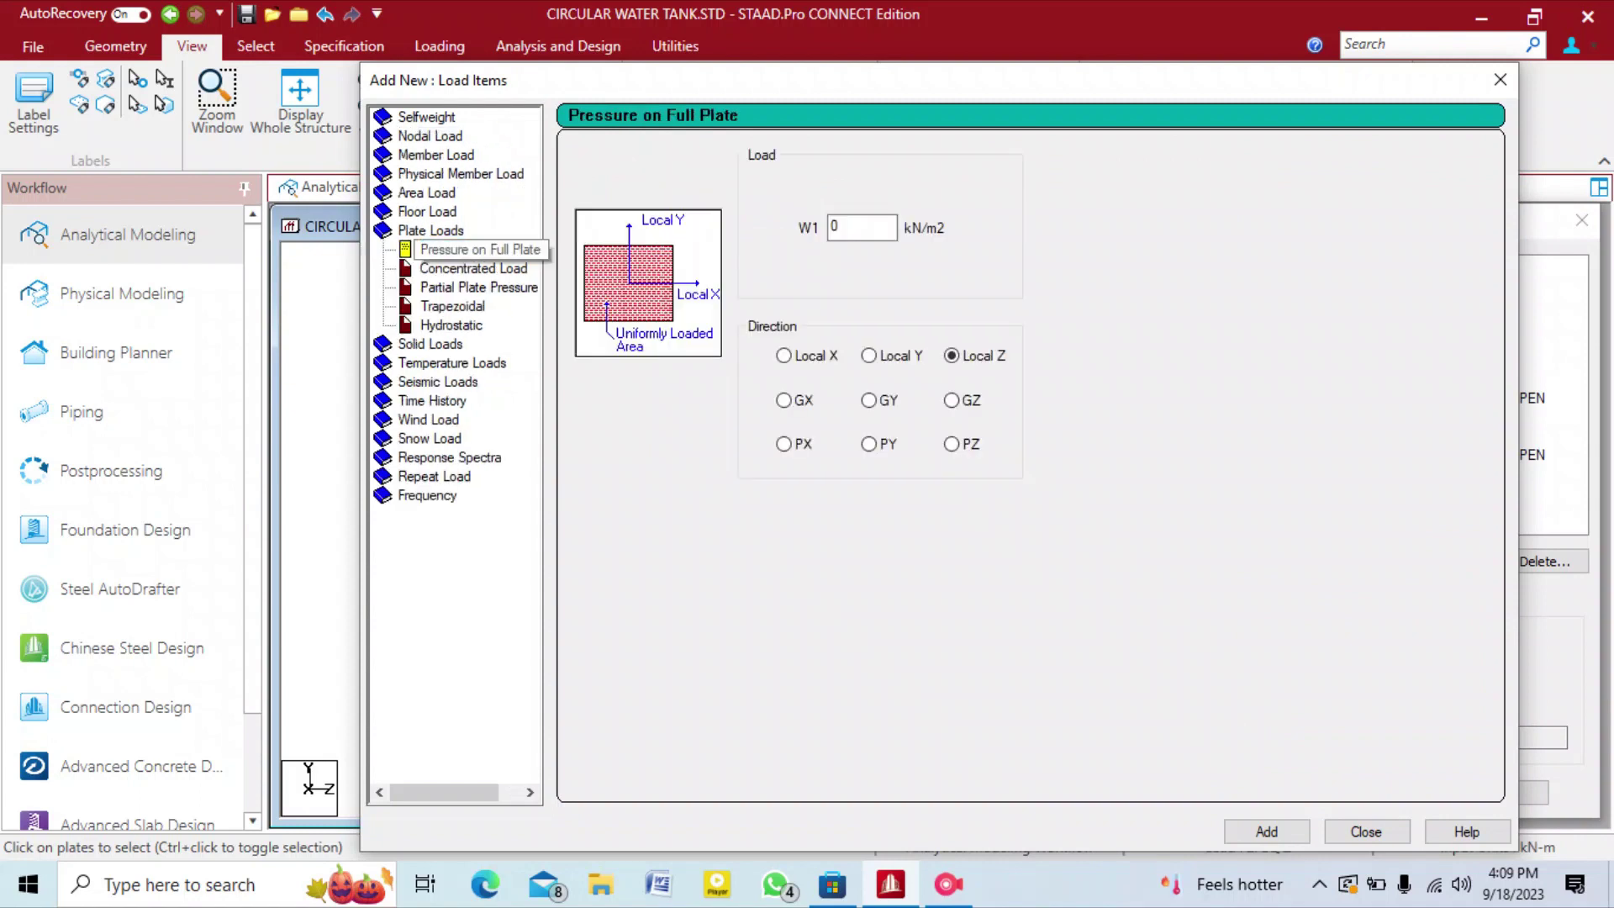
pyautogui.doubleClick(844, 227)
pyautogui.write('1.6')
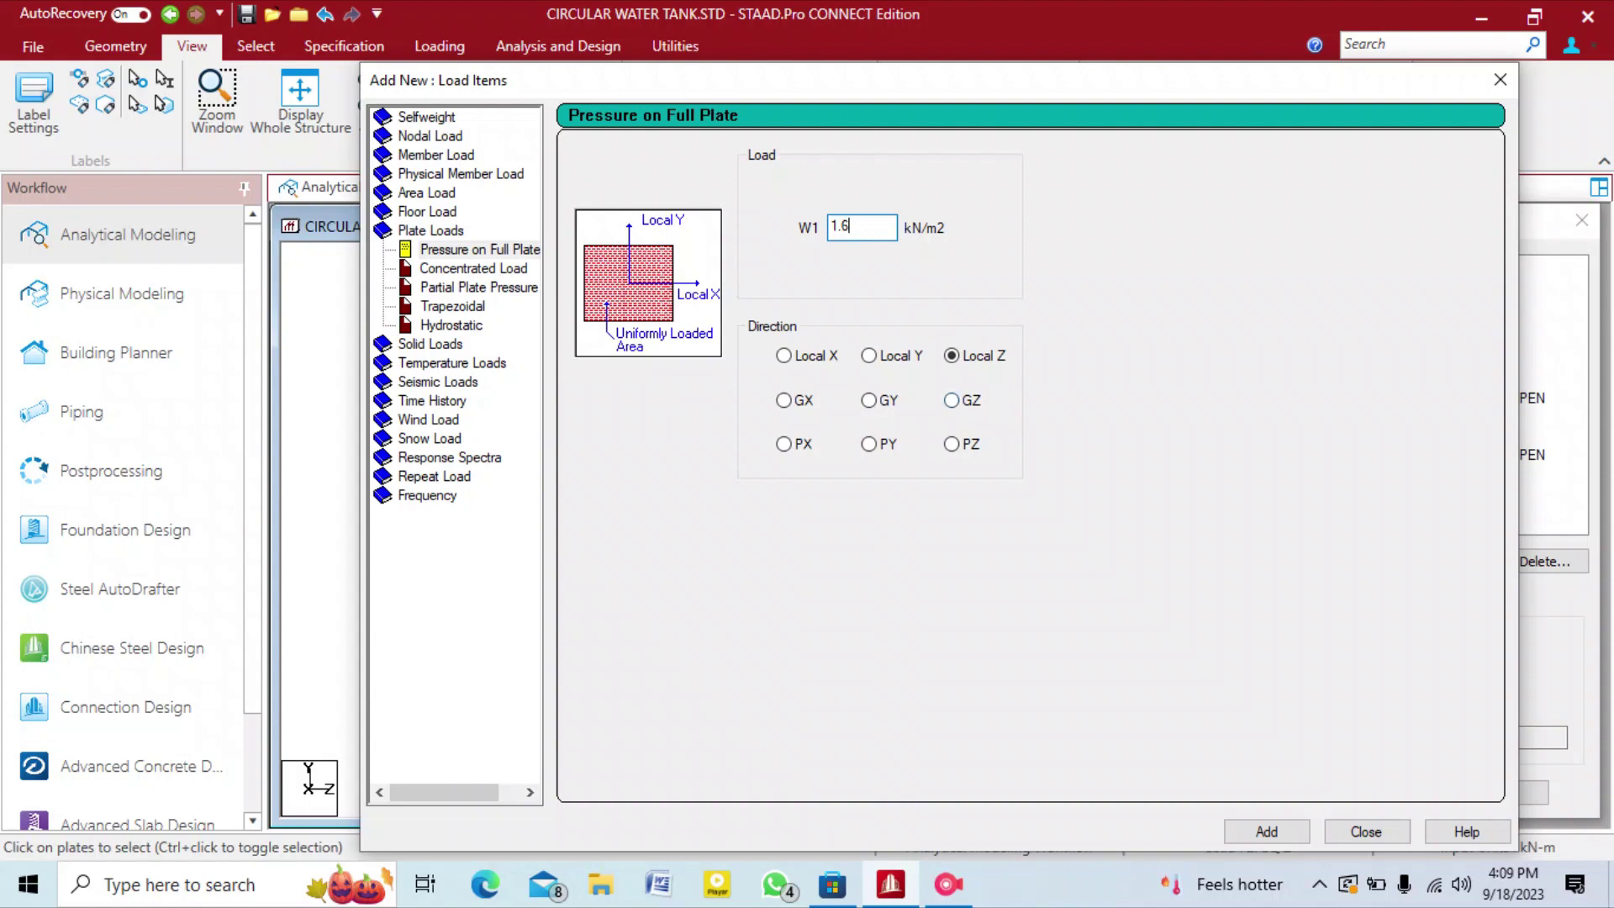
pyautogui.click(950, 400)
pyautogui.click(1267, 832)
pyautogui.click(1366, 832)
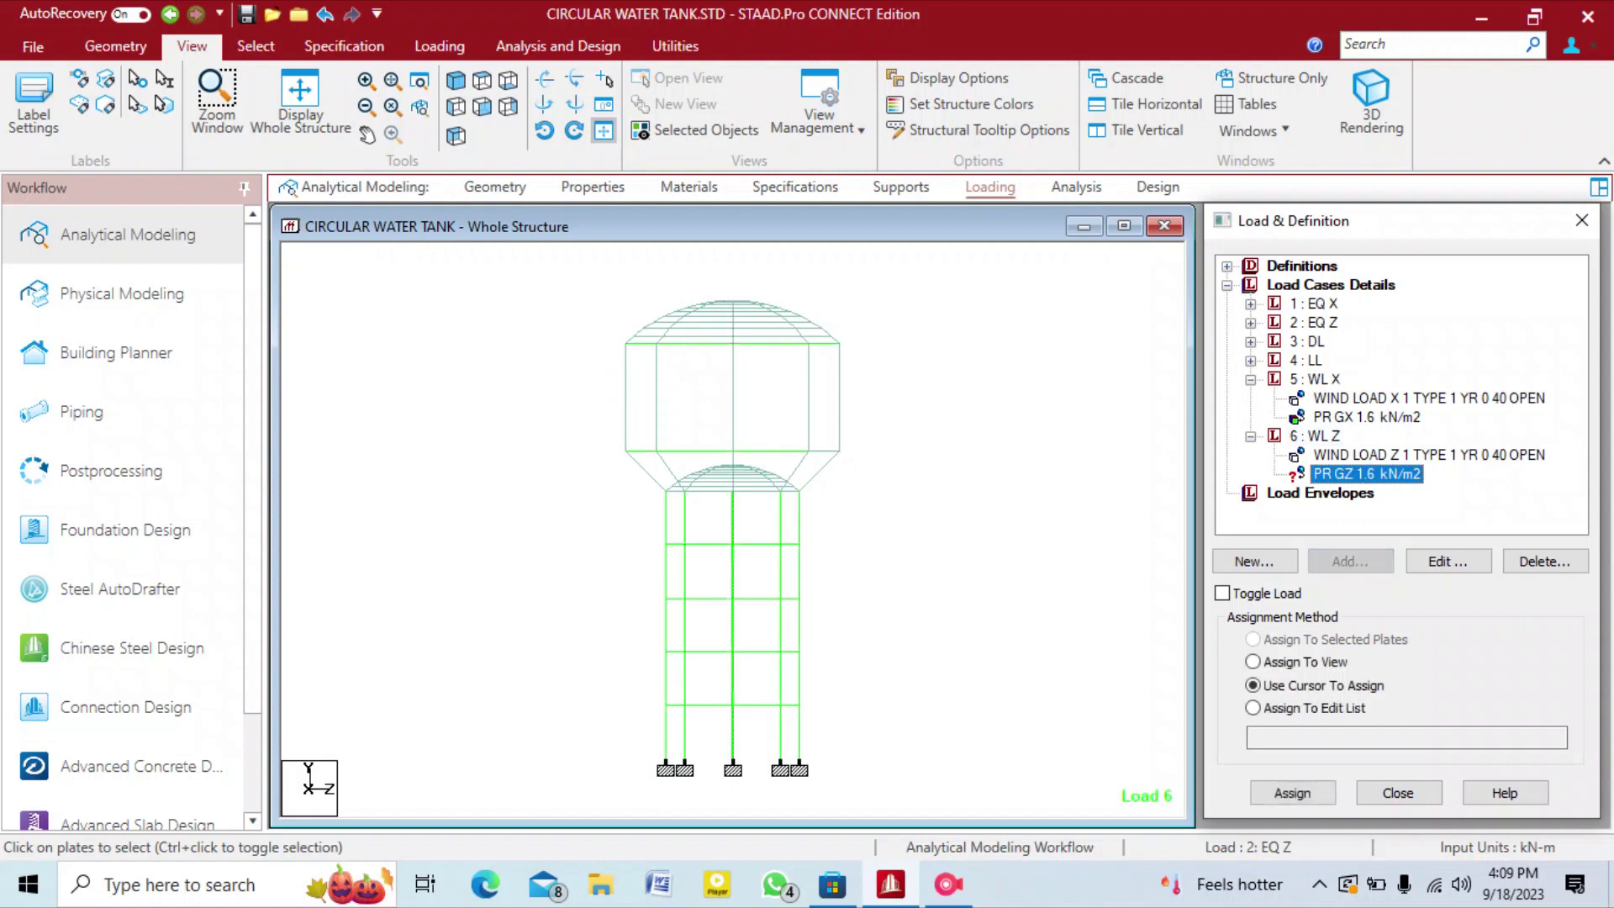
# Assign the 1.6 kN/m2 GZ pressure to the top dome and cylindrical wall plates on the tank's -Z half.
pyautogui.moveTo(730, 283); pyautogui.dragTo(588, 460)
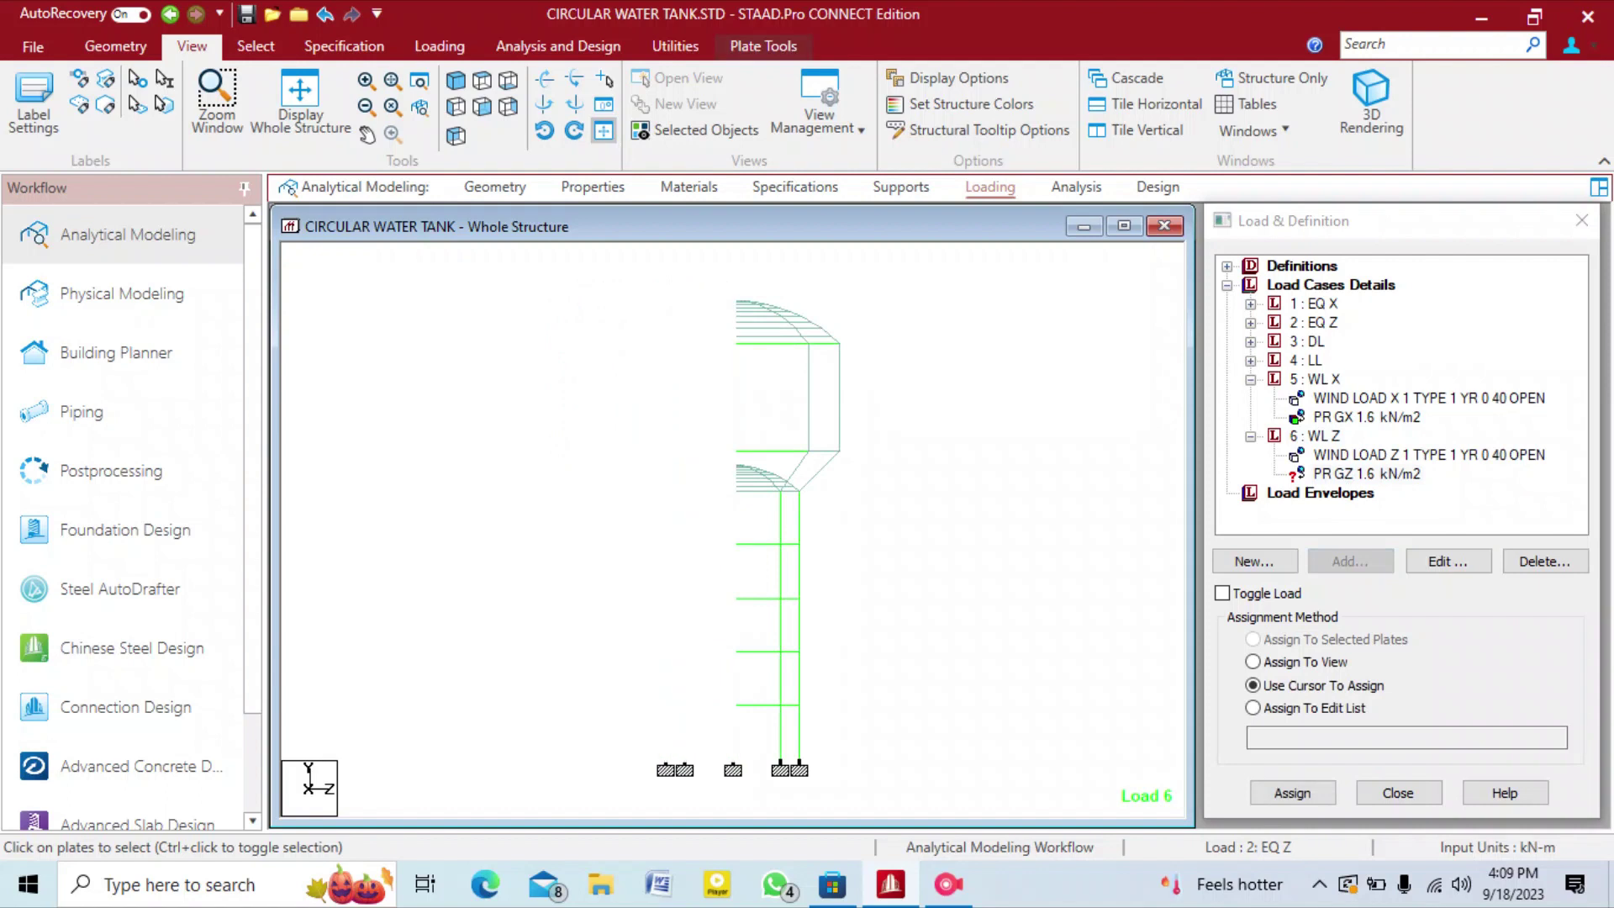
pyautogui.click(1252, 640)
pyautogui.click(1292, 793)
pyautogui.click(1337, 576)
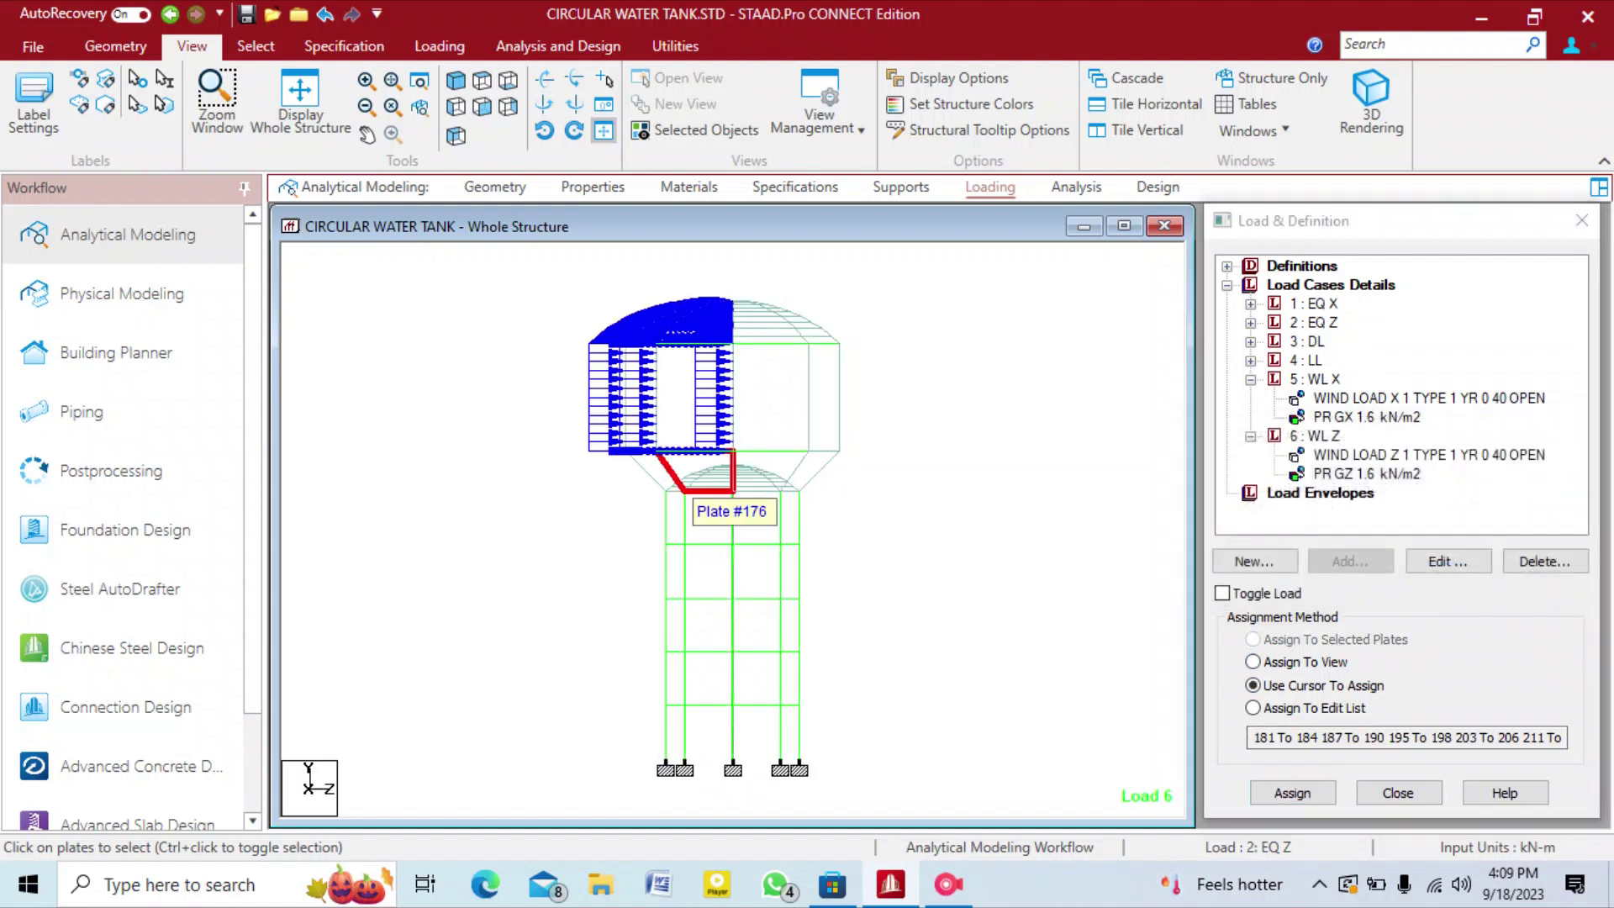
# Assign the 1.6 kN/m2 GZ pressure to the four sloping conical plates below the wall on the tank's -Z half.
pyautogui.click(706, 483)
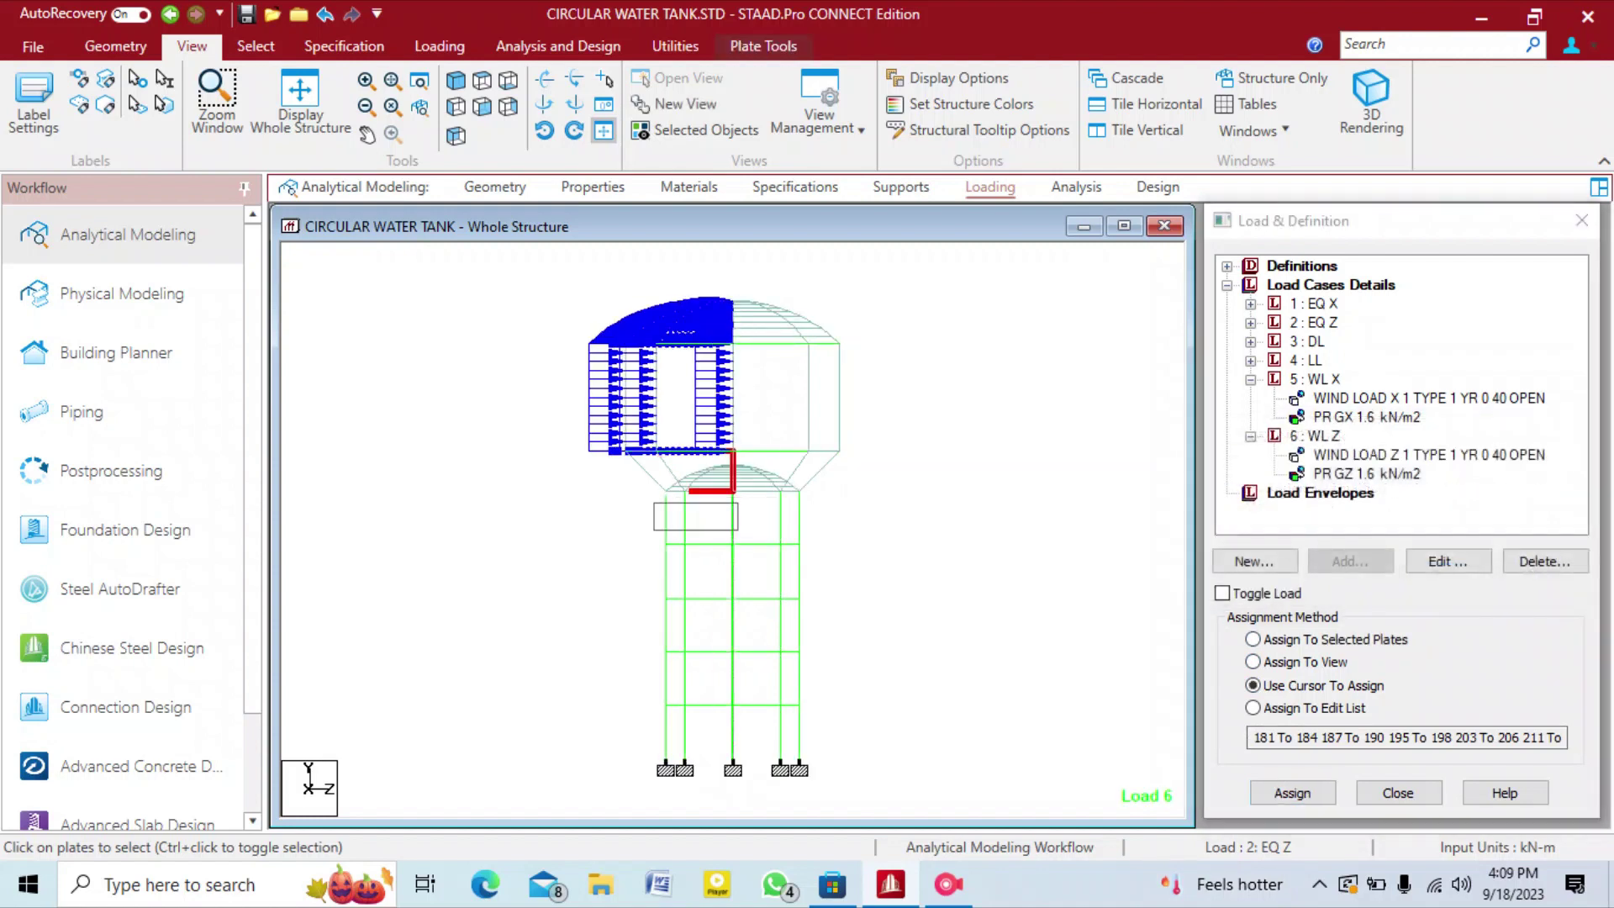
pyautogui.keyDown('ctrl'); pyautogui.click(643, 472); pyautogui.keyUp('ctrl')
pyautogui.press('Right')
pyautogui.press('Right')
pyautogui.press('Right')
pyautogui.press('Right')
pyautogui.press('Right')
pyautogui.press('Right')
pyautogui.press('Right')
pyautogui.press('Right')
pyautogui.press('Right')
pyautogui.press('Right')
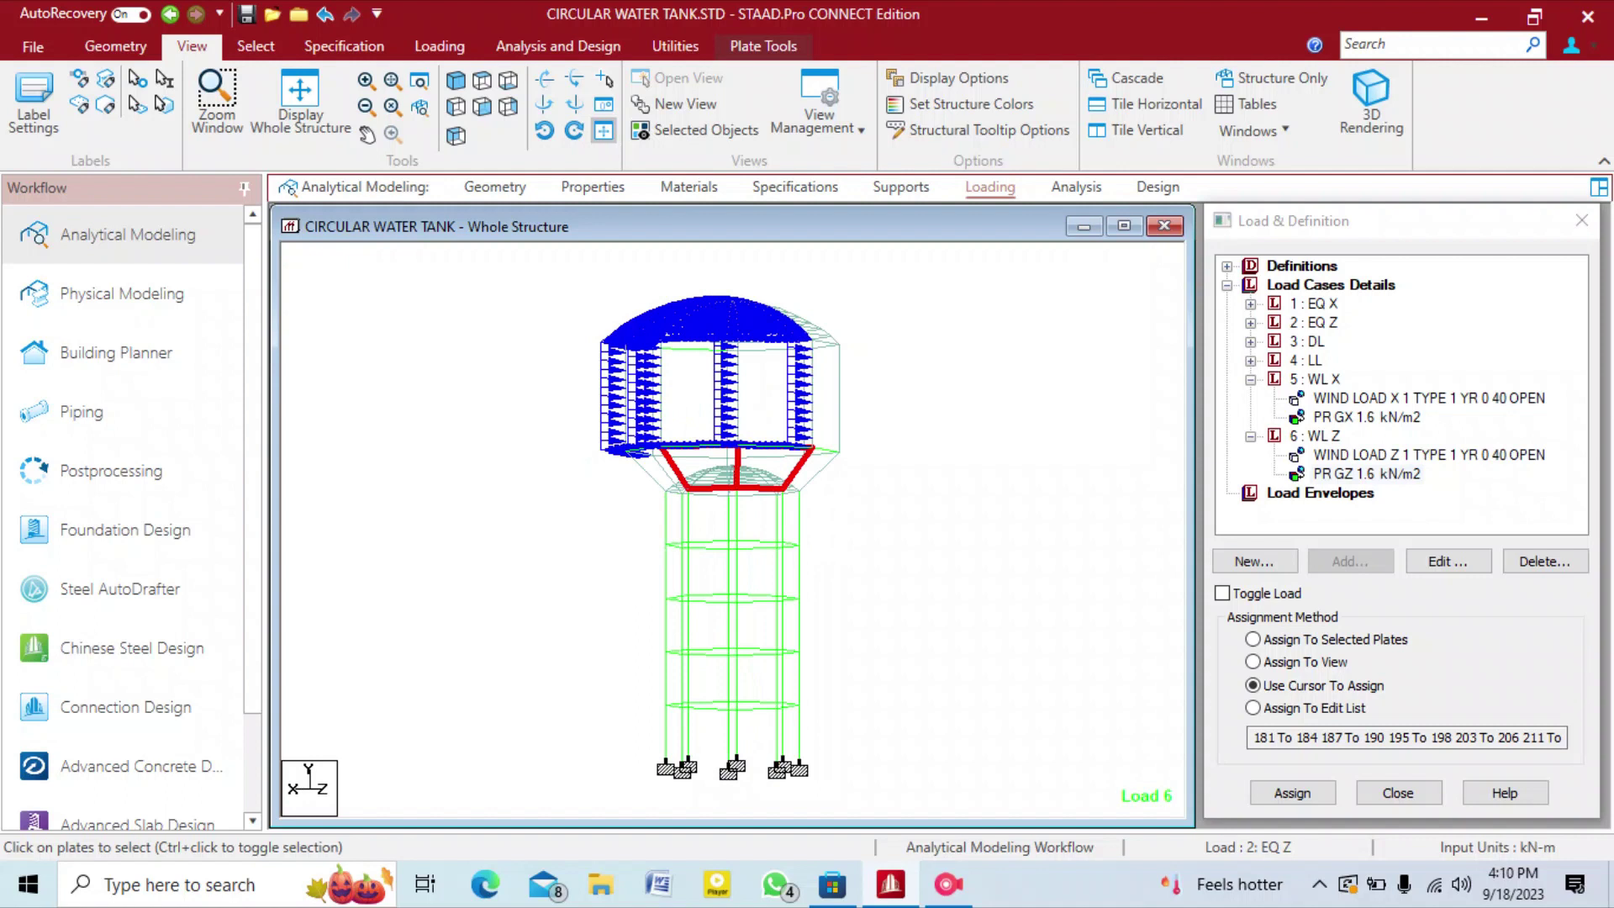
pyautogui.keyDown('ctrl'); pyautogui.click(649, 478); pyautogui.keyUp('ctrl')
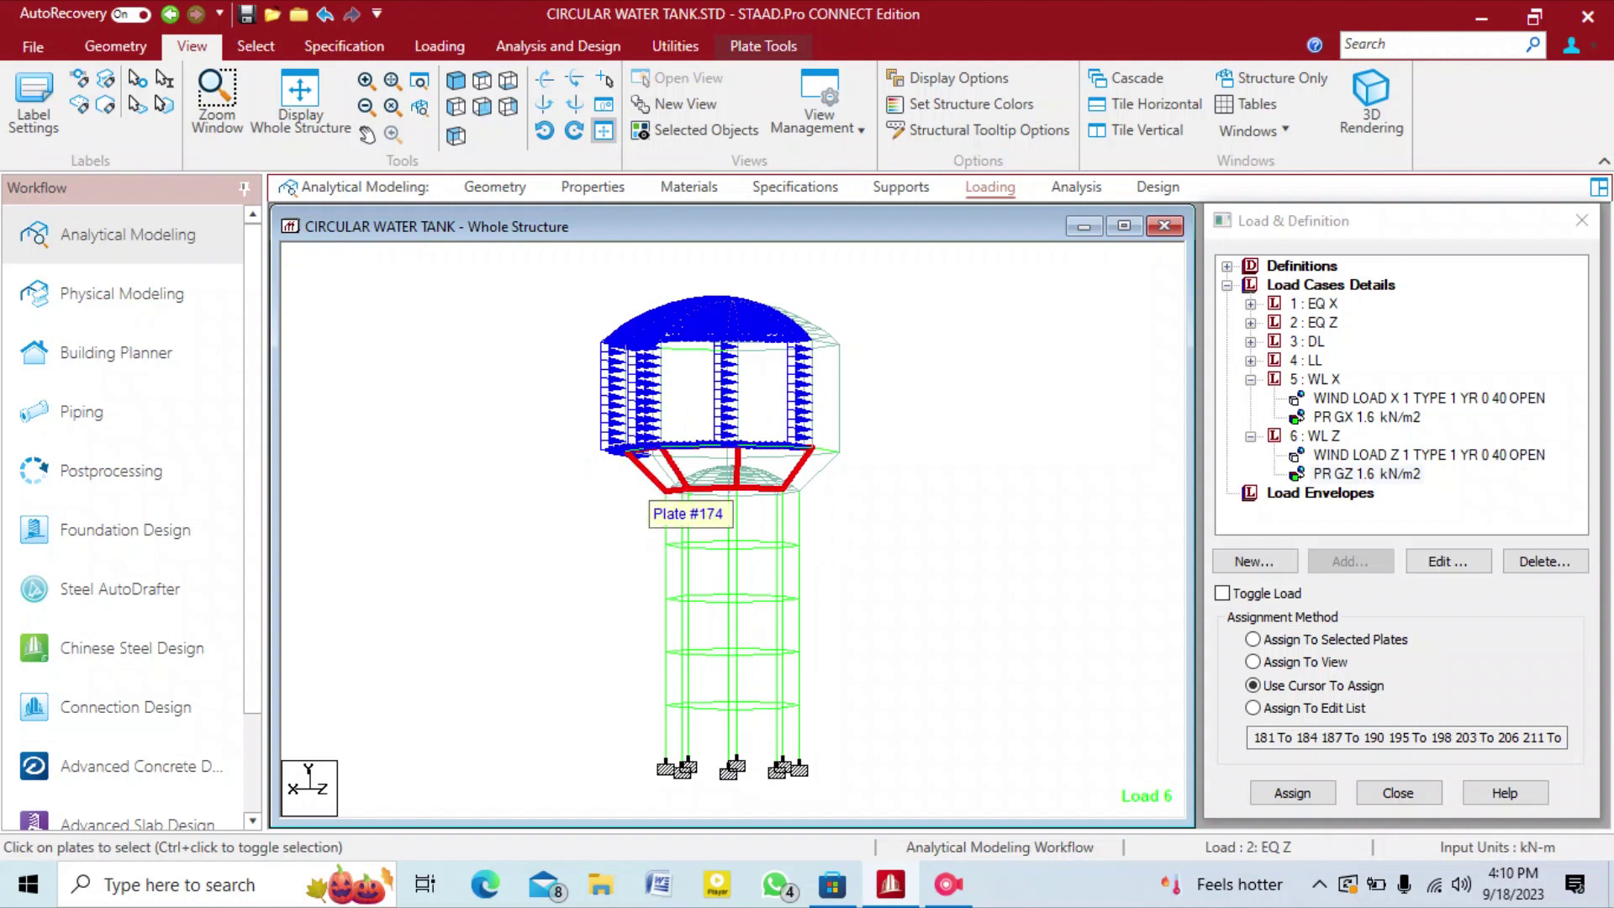
pyautogui.press('Right')
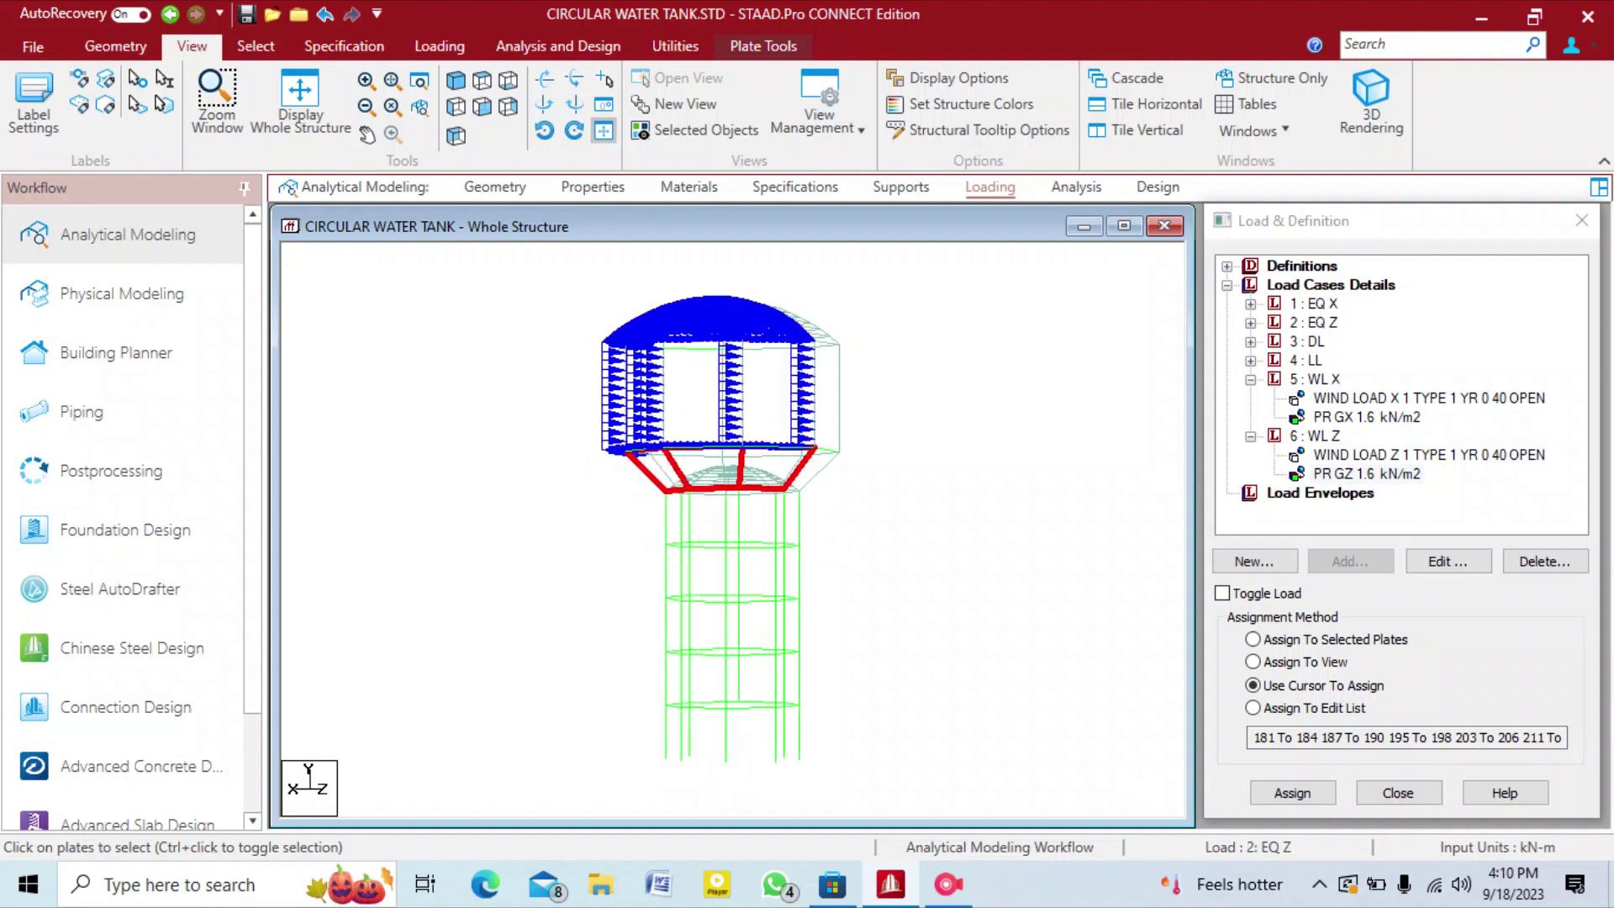
pyautogui.press('Right')
pyautogui.press('Right')
pyautogui.press('Right')
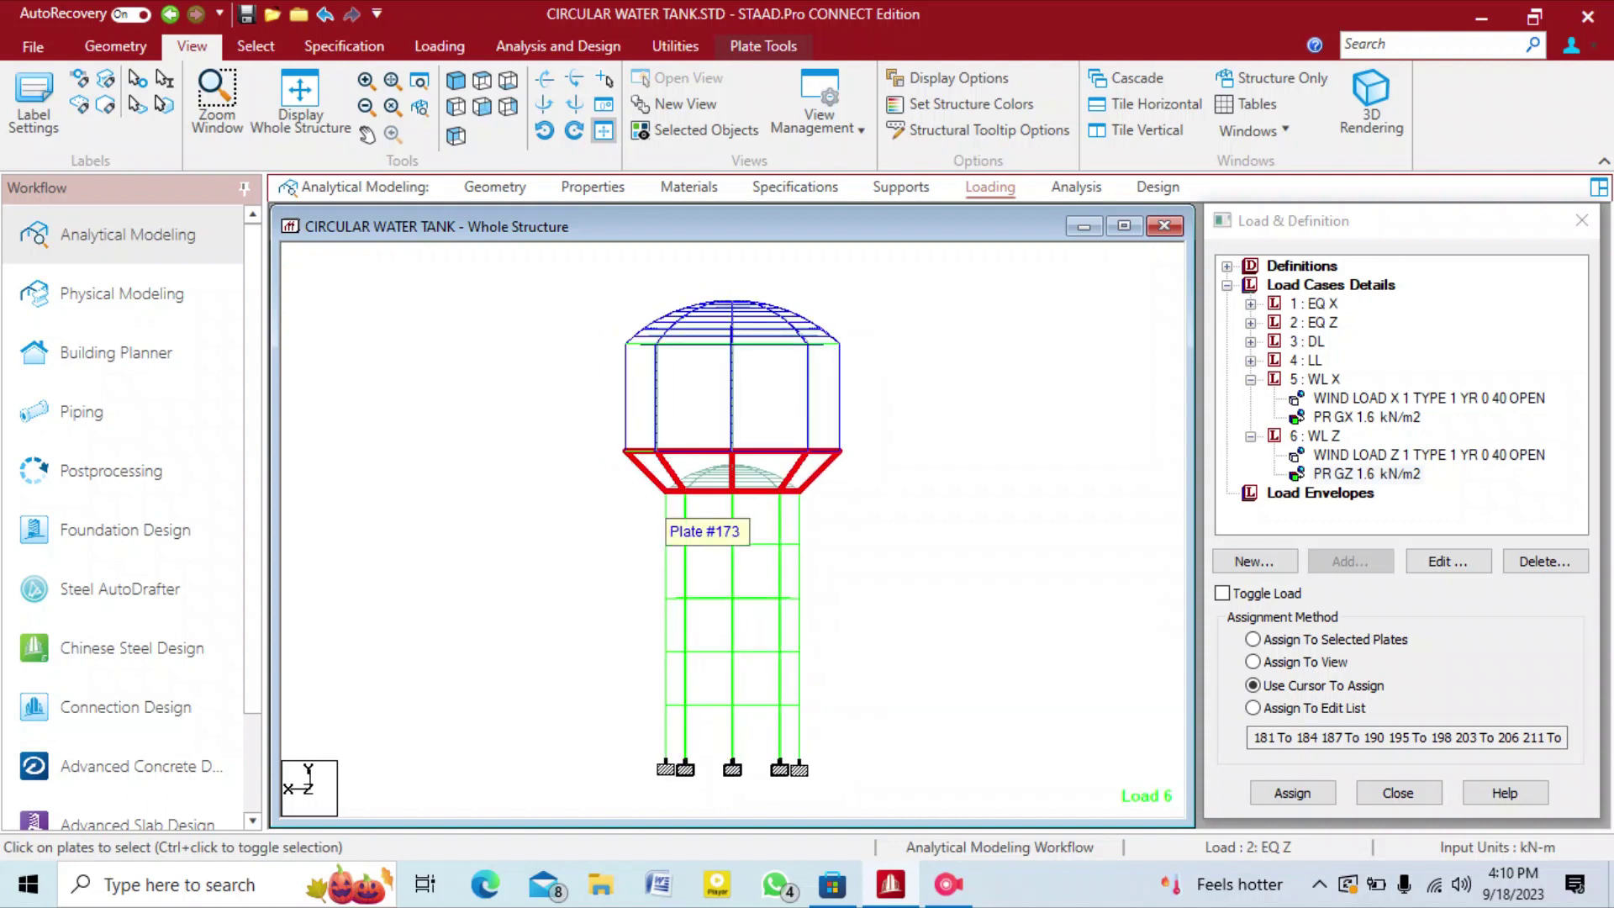
pyautogui.press('Down')
pyautogui.press('Down')
pyautogui.press('Down')
pyautogui.press('Left')
pyautogui.press('Left')
pyautogui.press('Left')
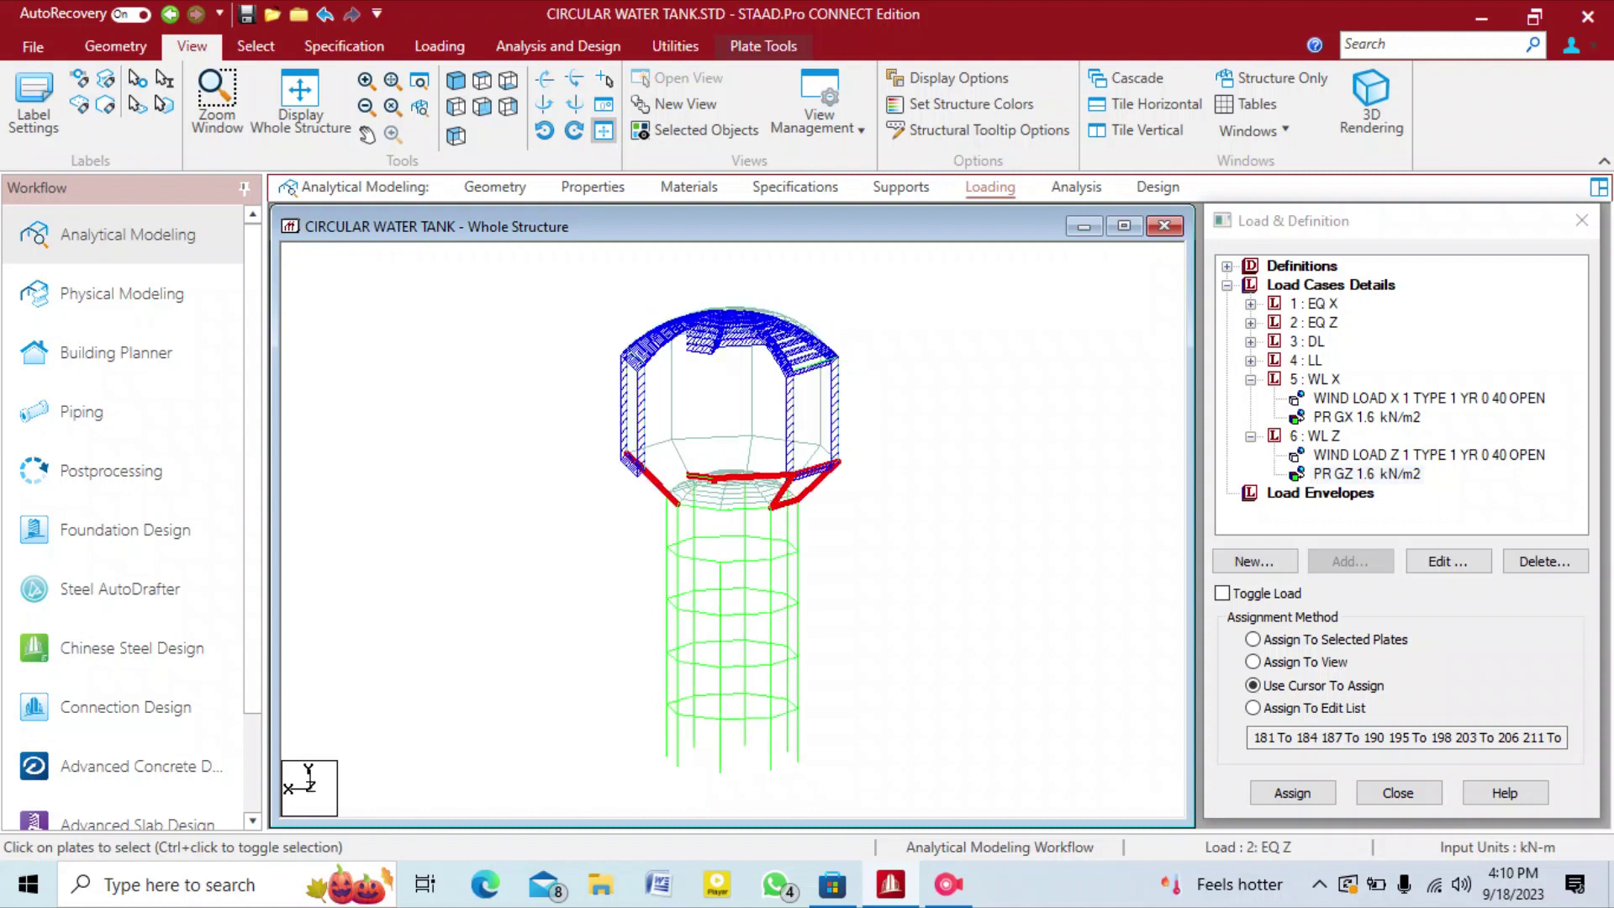
pyautogui.press('Down')
pyautogui.press('Down')
pyautogui.press('Left')
pyautogui.press('Left')
pyautogui.press('Left')
pyautogui.press('Left')
pyautogui.press('Left')
pyautogui.press('Left')
pyautogui.press('Left')
pyautogui.press('Left')
pyautogui.press('Left')
pyautogui.press('Left')
pyautogui.press('Left')
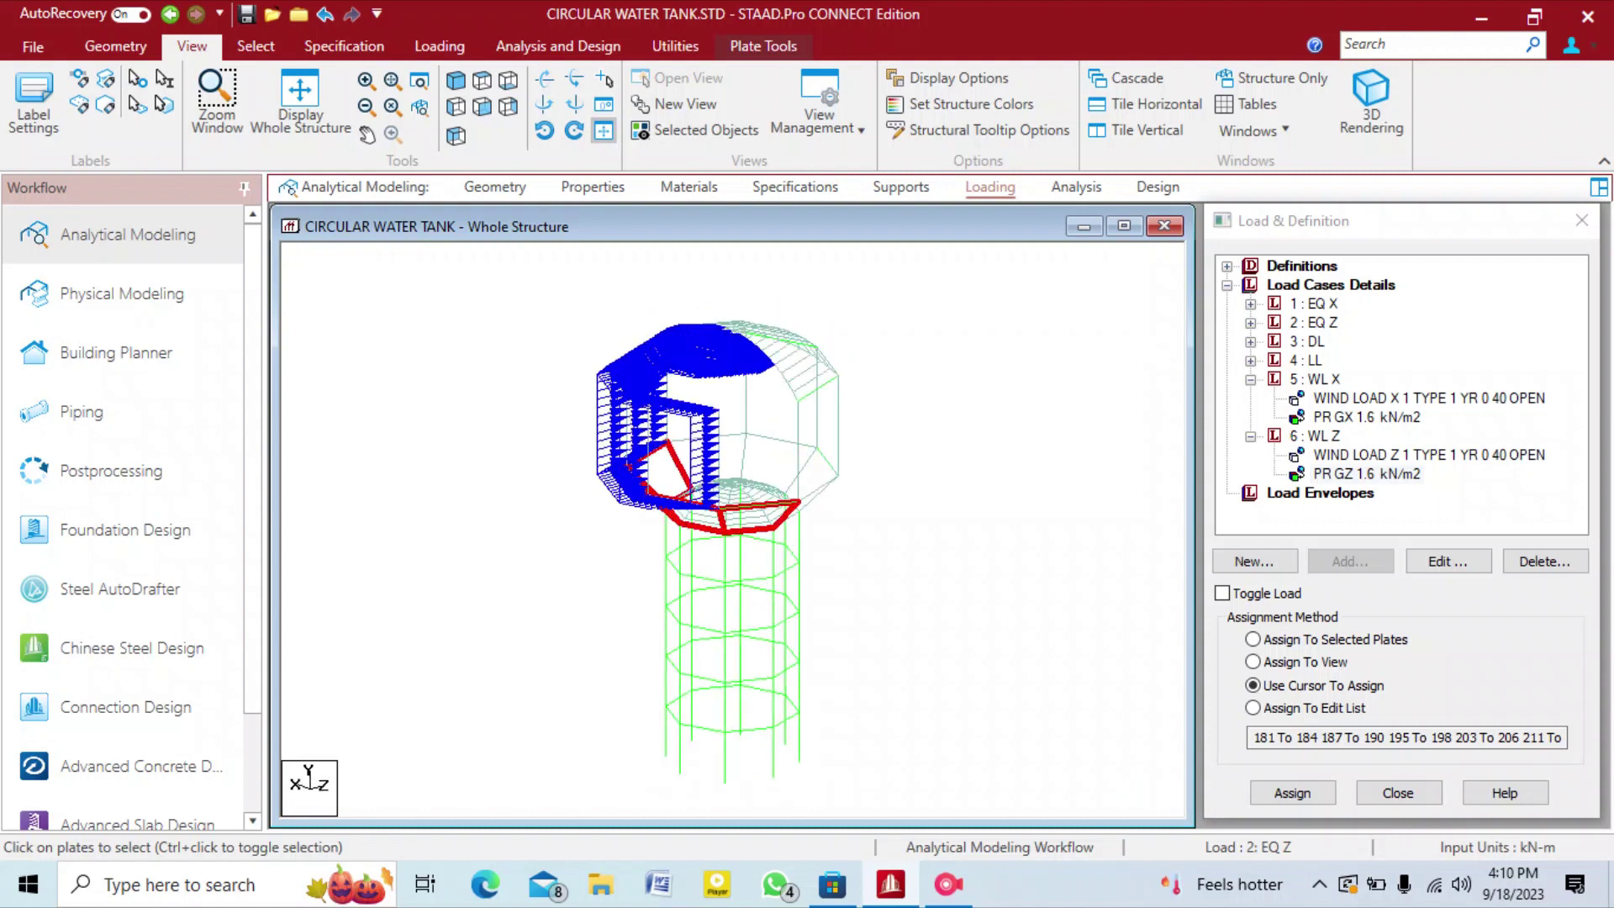
pyautogui.press('Left')
pyautogui.press('Left')
pyautogui.press('Left')
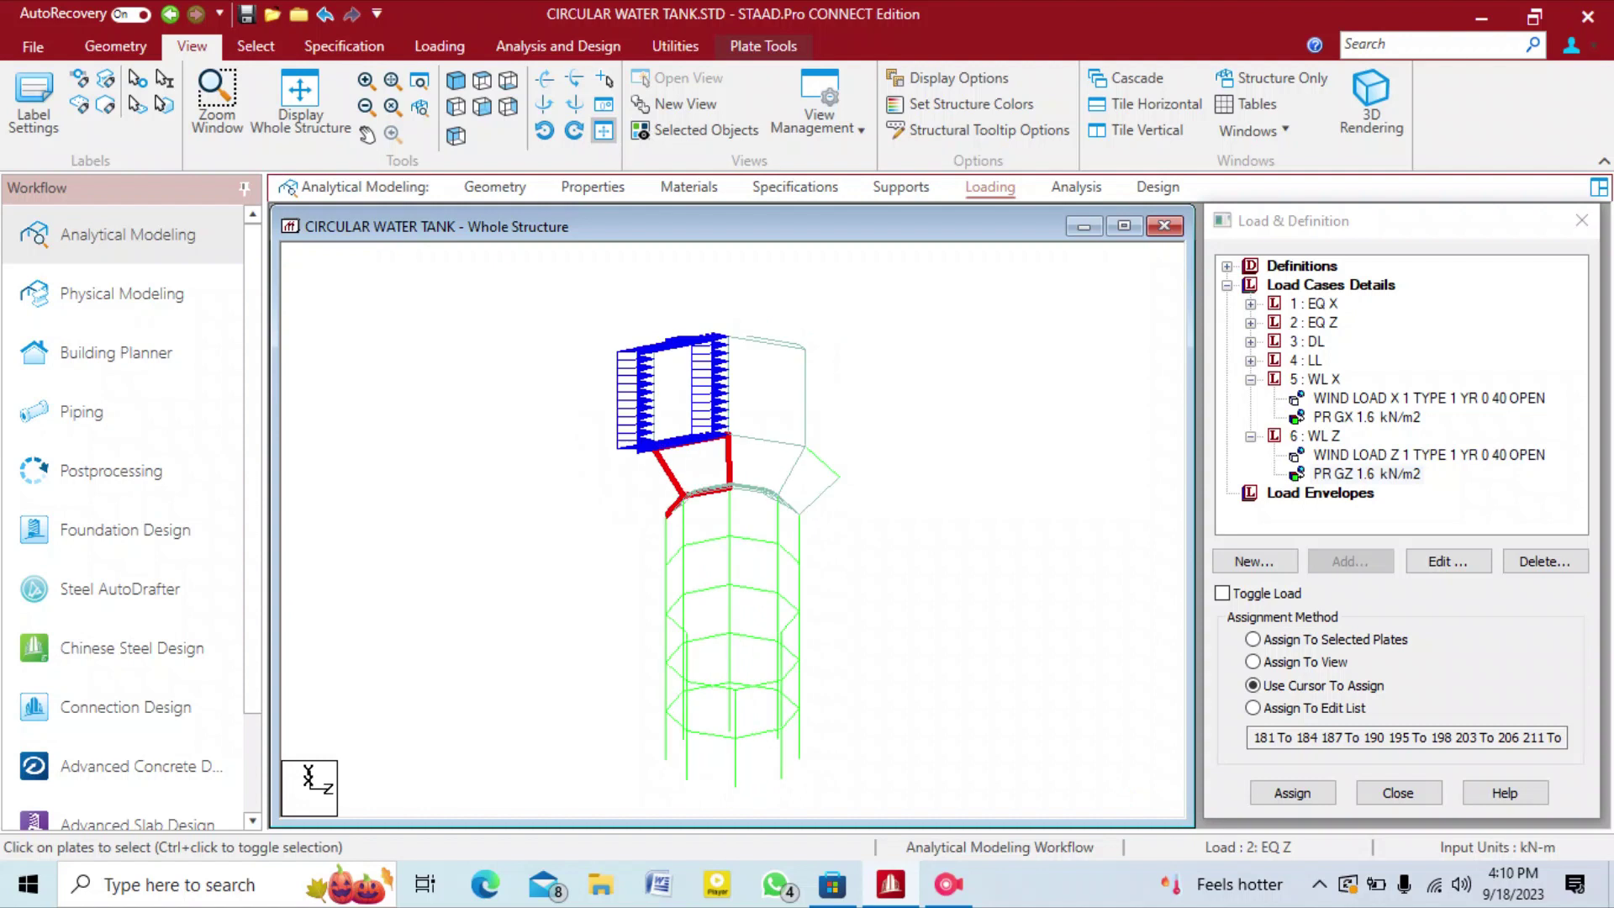
pyautogui.click(1253, 640)
pyautogui.click(1292, 793)
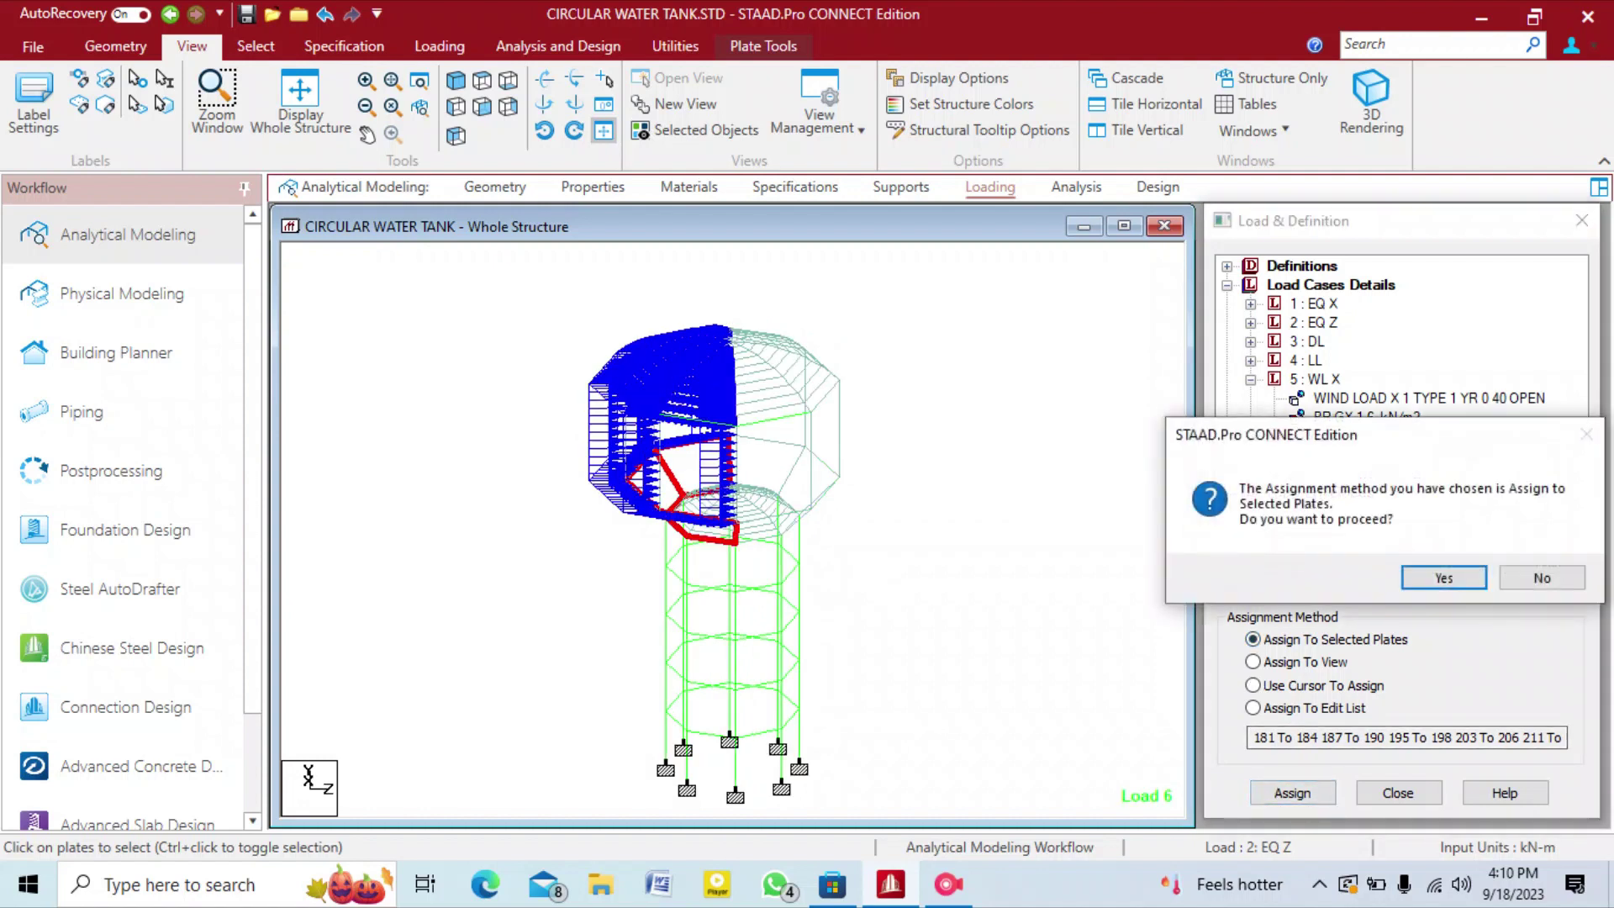
pyautogui.press('Return')
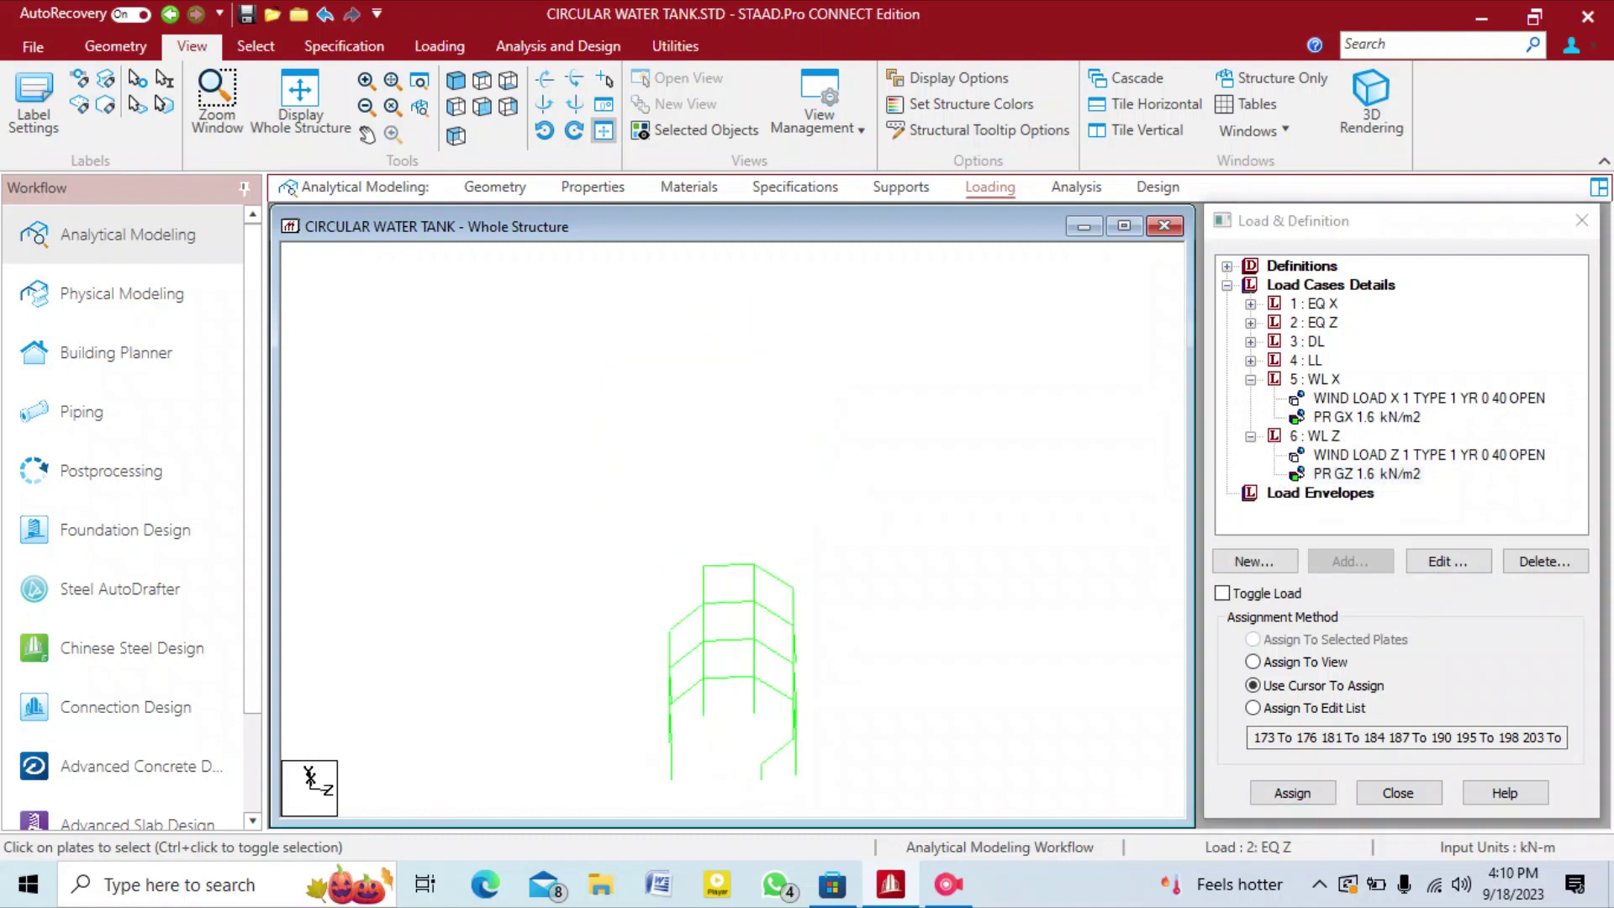
# Examine how the GZ plate pressure and Z wind load of WL Z are distributed over the tank, viewed along the X axis.
pyautogui.rightClick(882, 240)
pyautogui.press('Escape')
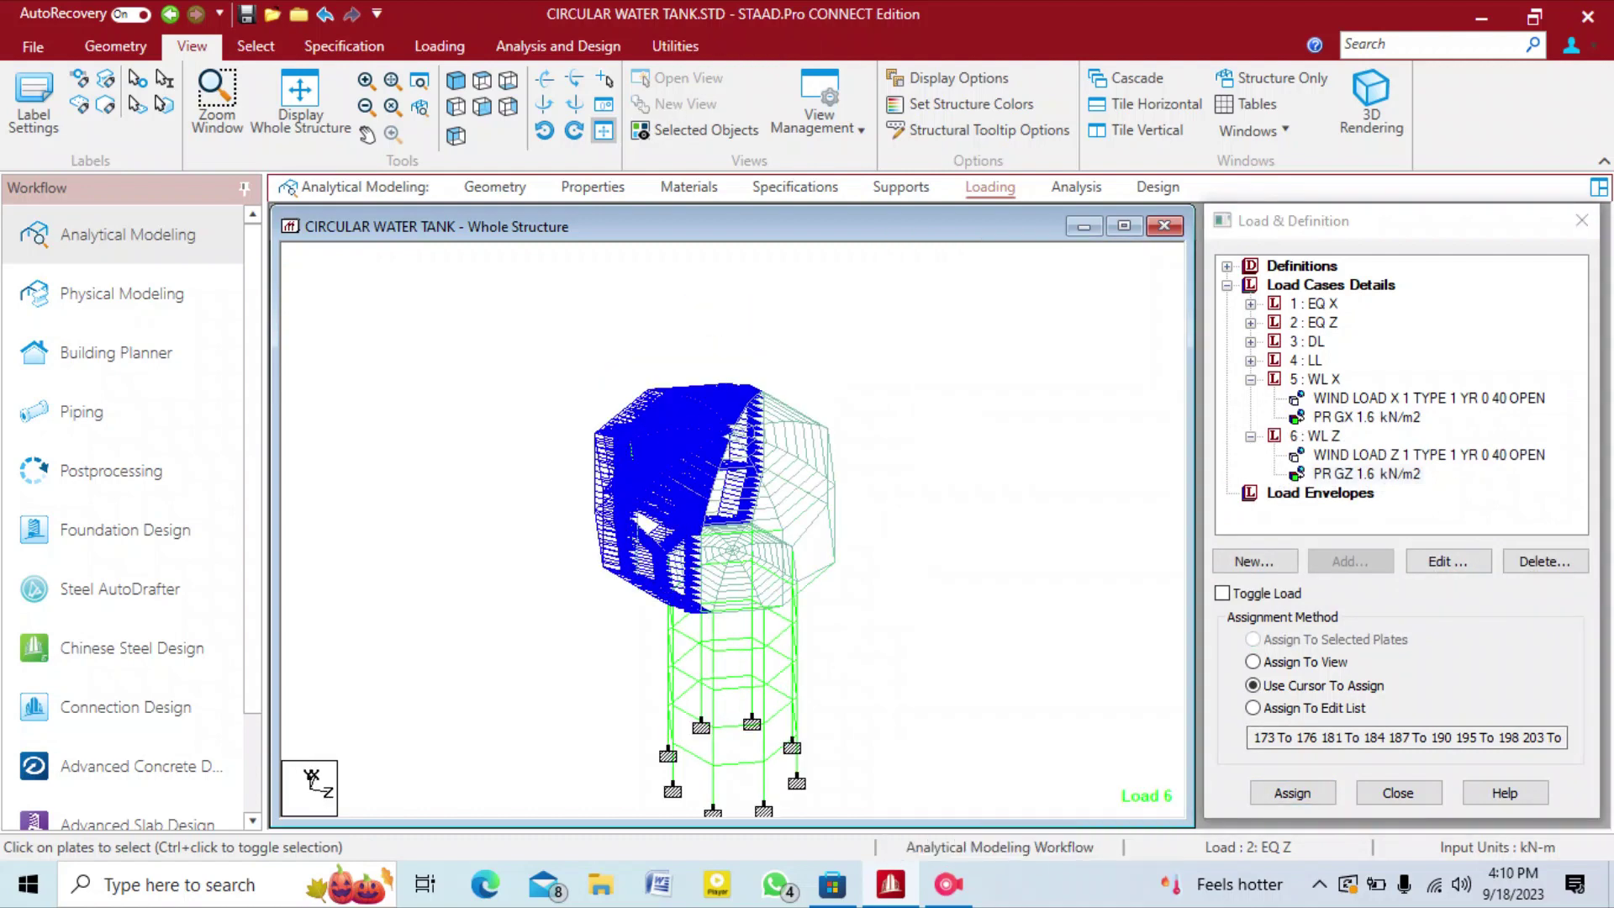
pyautogui.press('Up')
pyautogui.press('Up')
pyautogui.press('Up')
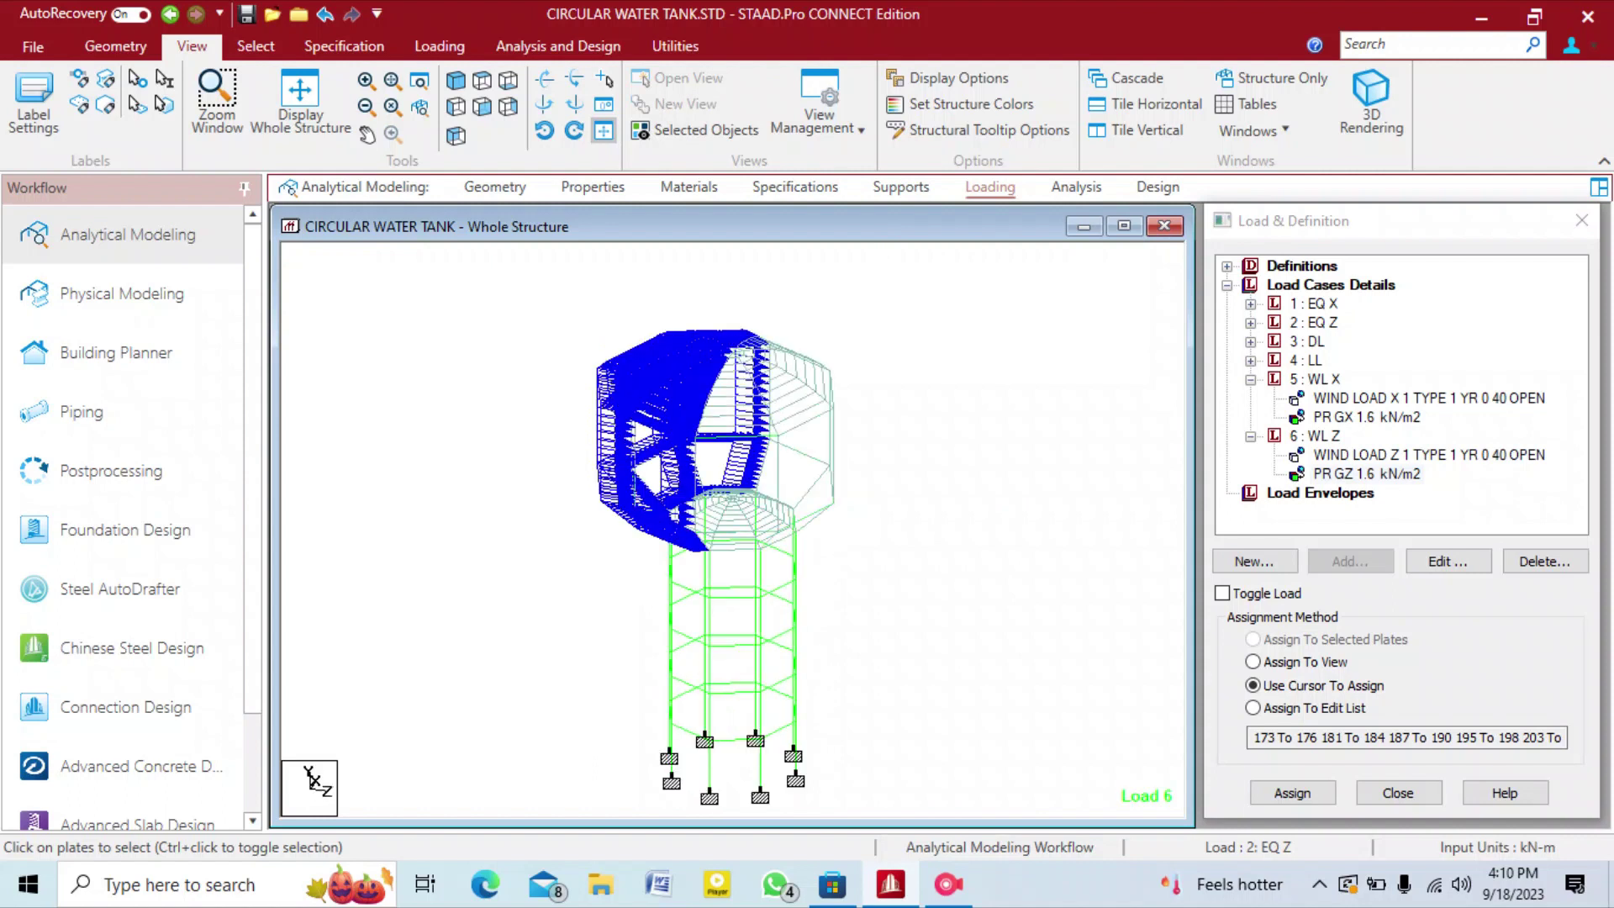
pyautogui.click(455, 106)
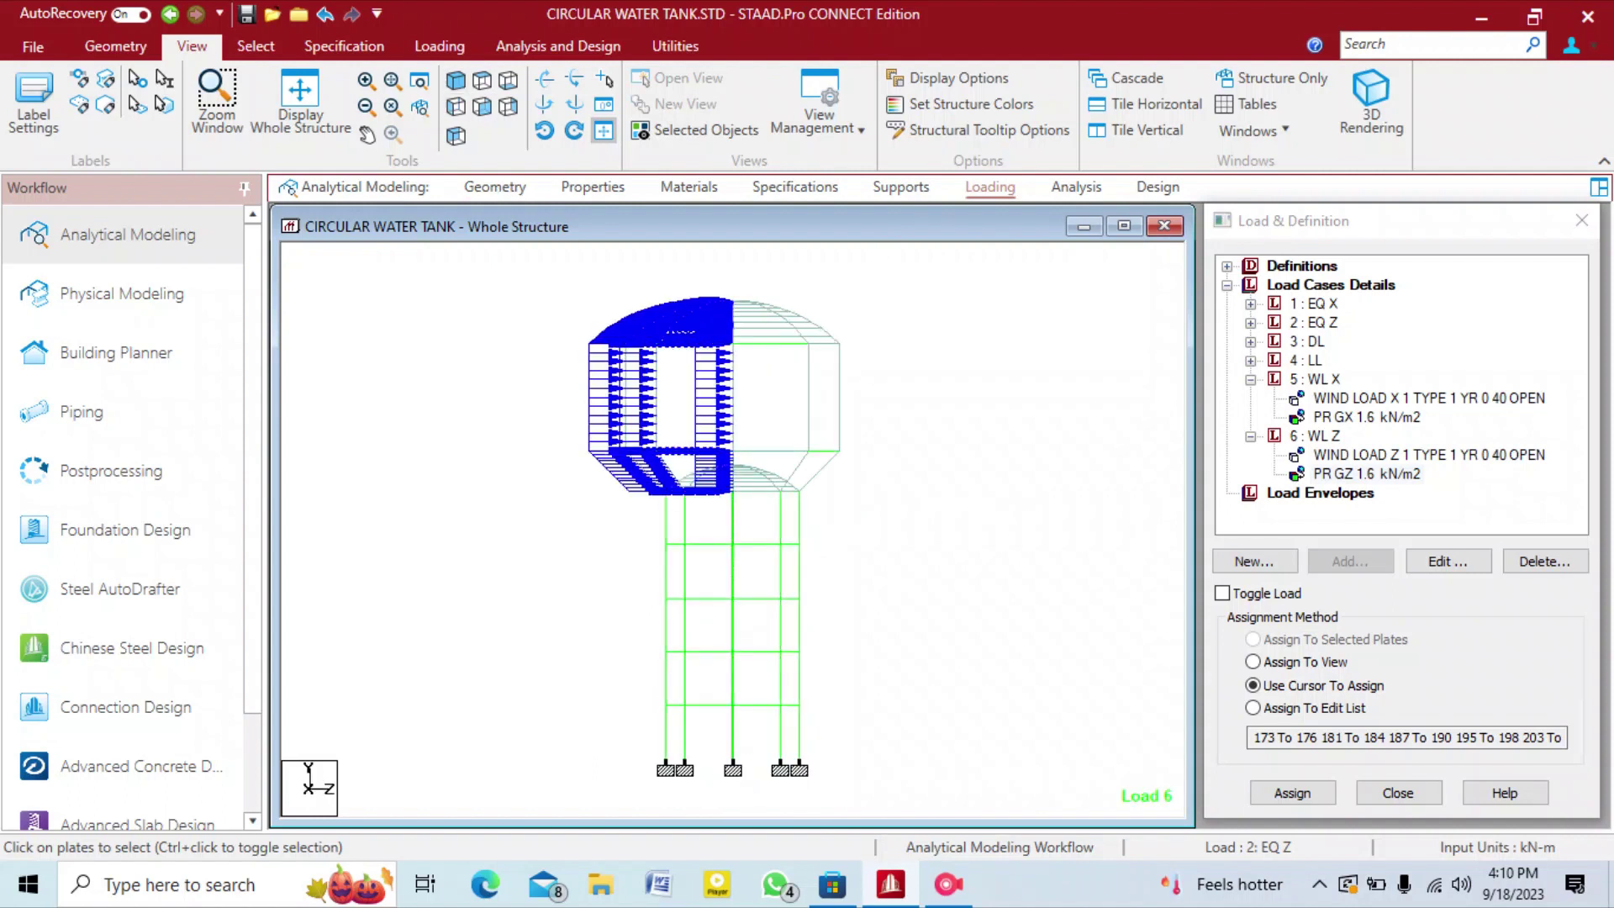
pyautogui.click(1429, 455)
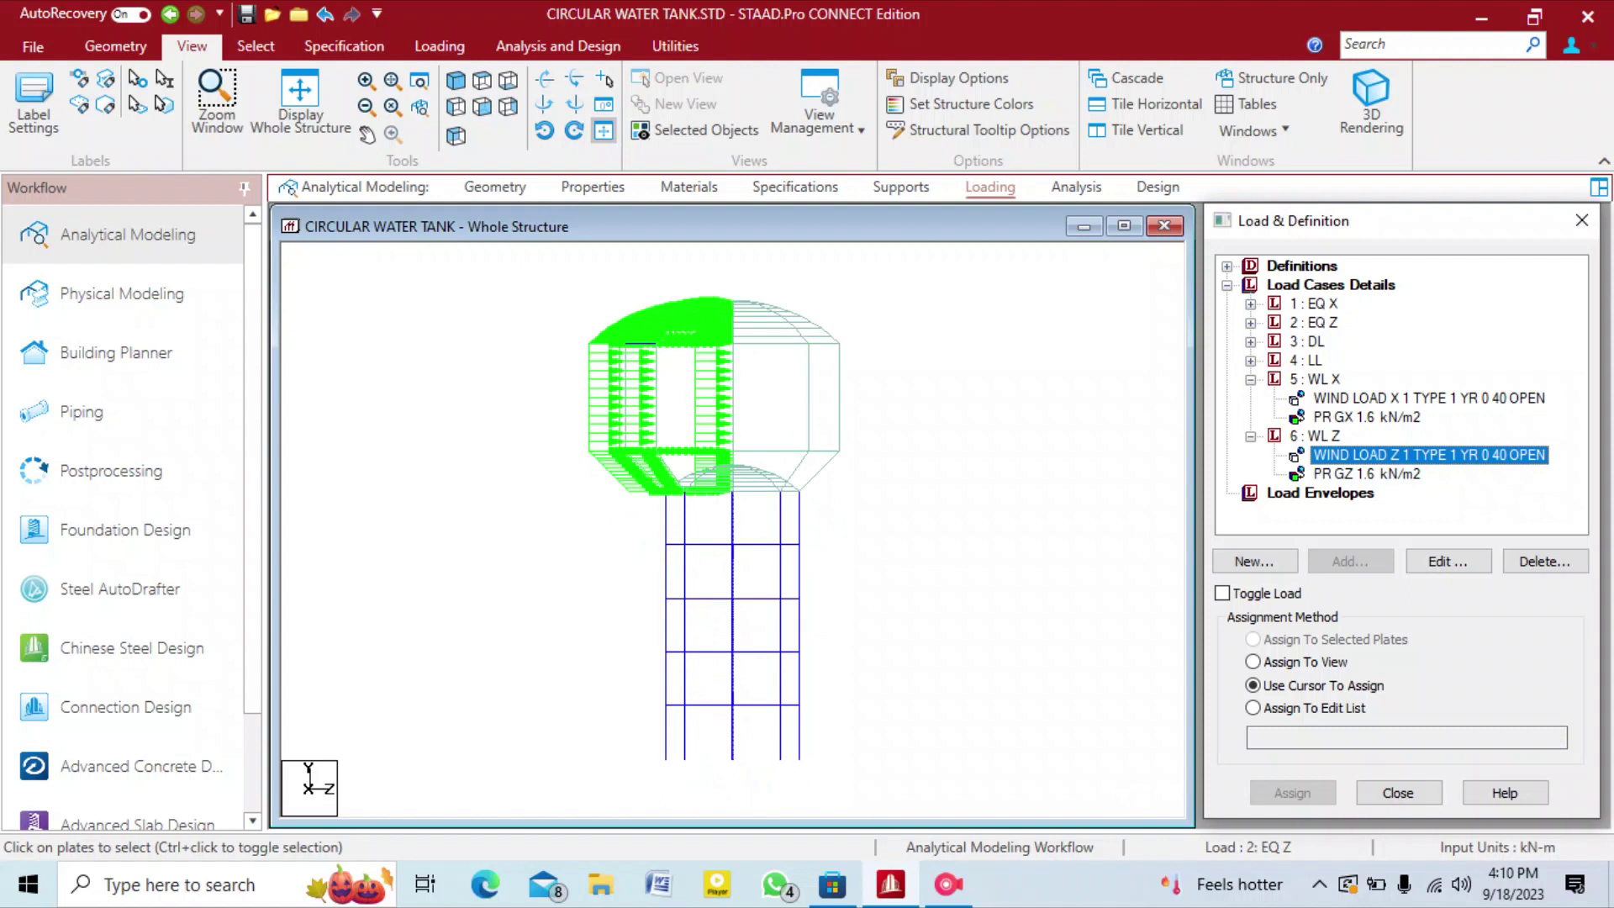
pyautogui.click(1315, 437)
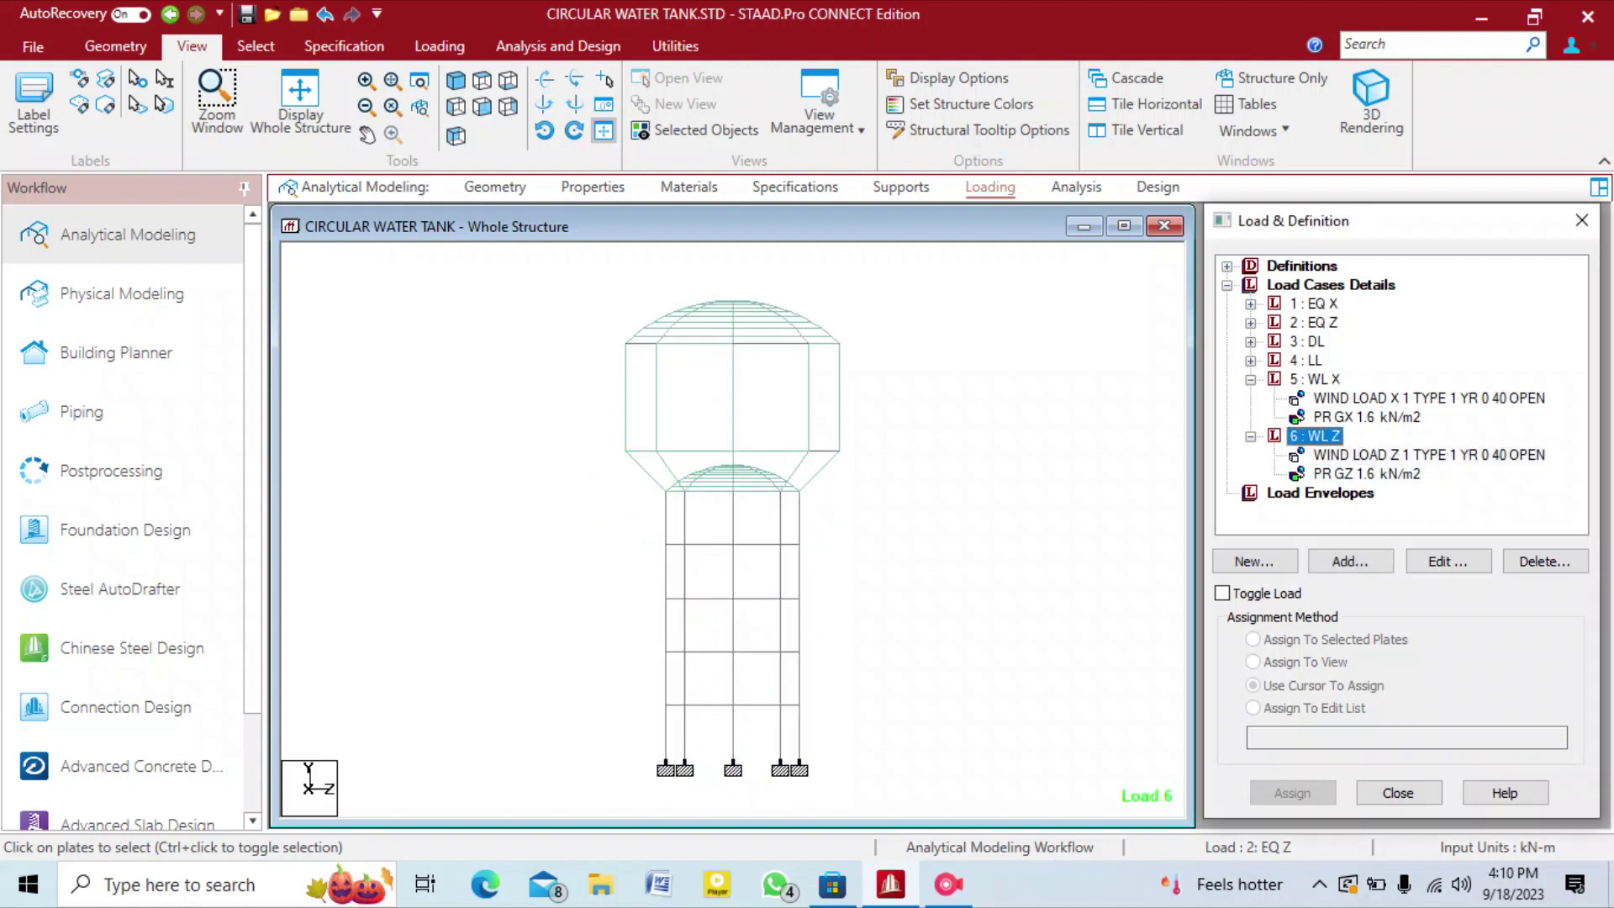
# Create two primary load cases of type Wind, number 7 titled WL -X and number 8 titled WL -Z.
pyautogui.click(1314, 379)
pyautogui.click(1331, 285)
pyautogui.click(1350, 560)
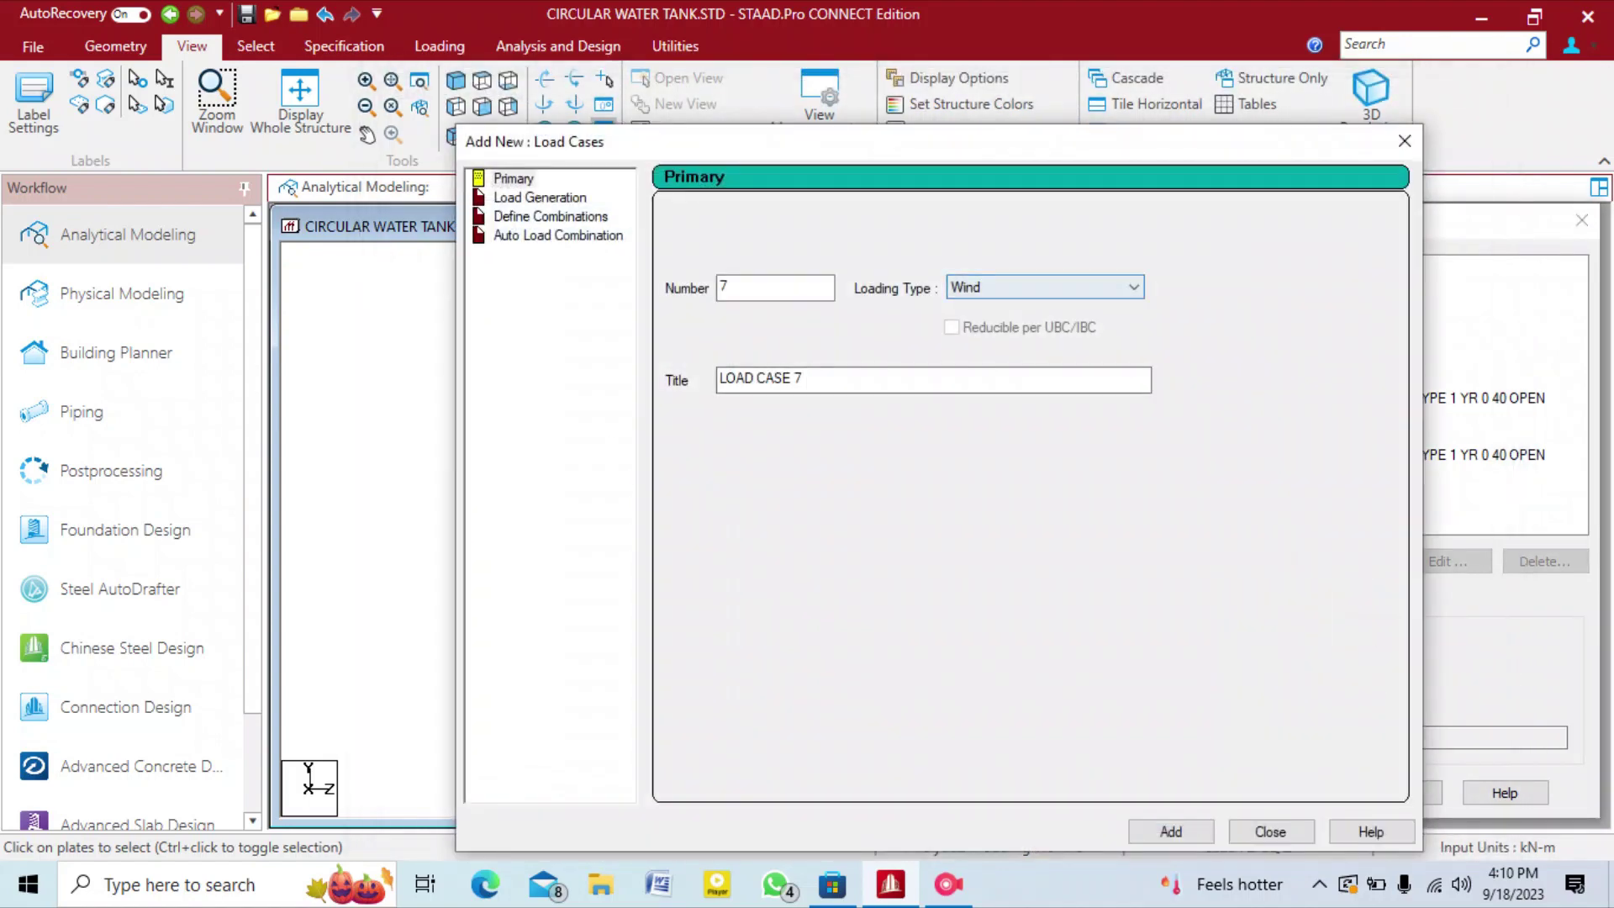
pyautogui.moveTo(809, 379); pyautogui.dragTo(718, 379)
pyautogui.write('W')
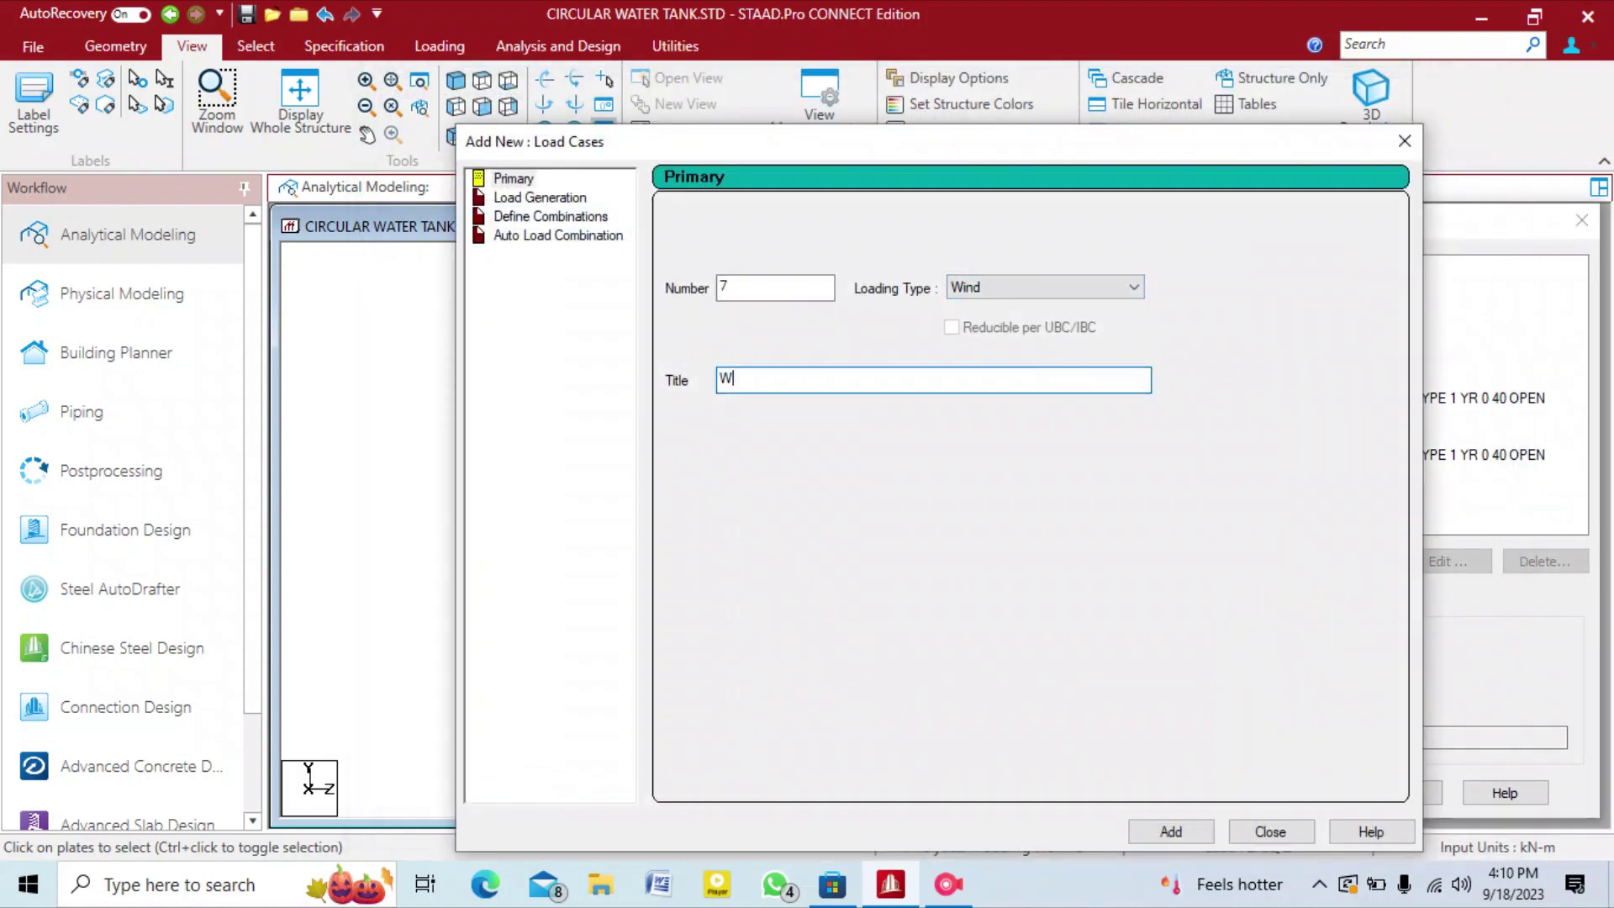
pyautogui.write('L -Z')
pyautogui.press('BackSpace')
pyautogui.write('X')
pyautogui.press('Return')
pyautogui.tripleClick(802, 377)
pyautogui.write('WL -Z')
pyautogui.press('Return')
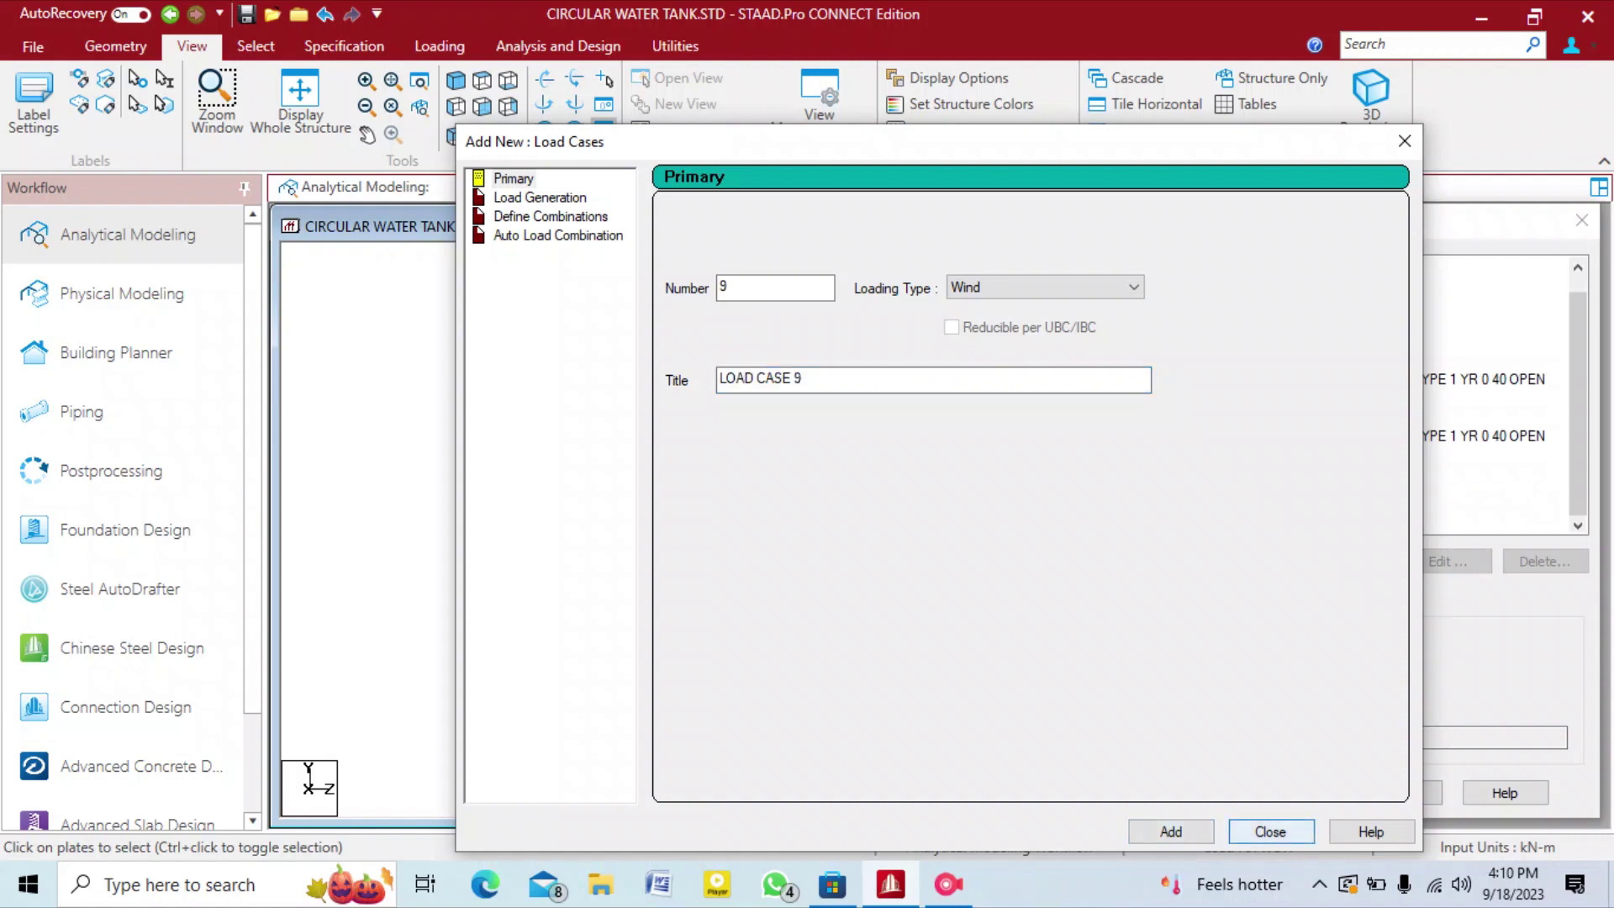
pyautogui.click(1271, 832)
# Add a type 1 X-direction wind load to WL -X with factor -1, Y range 0 to 40 m and the open structure option.
pyautogui.click(1317, 474)
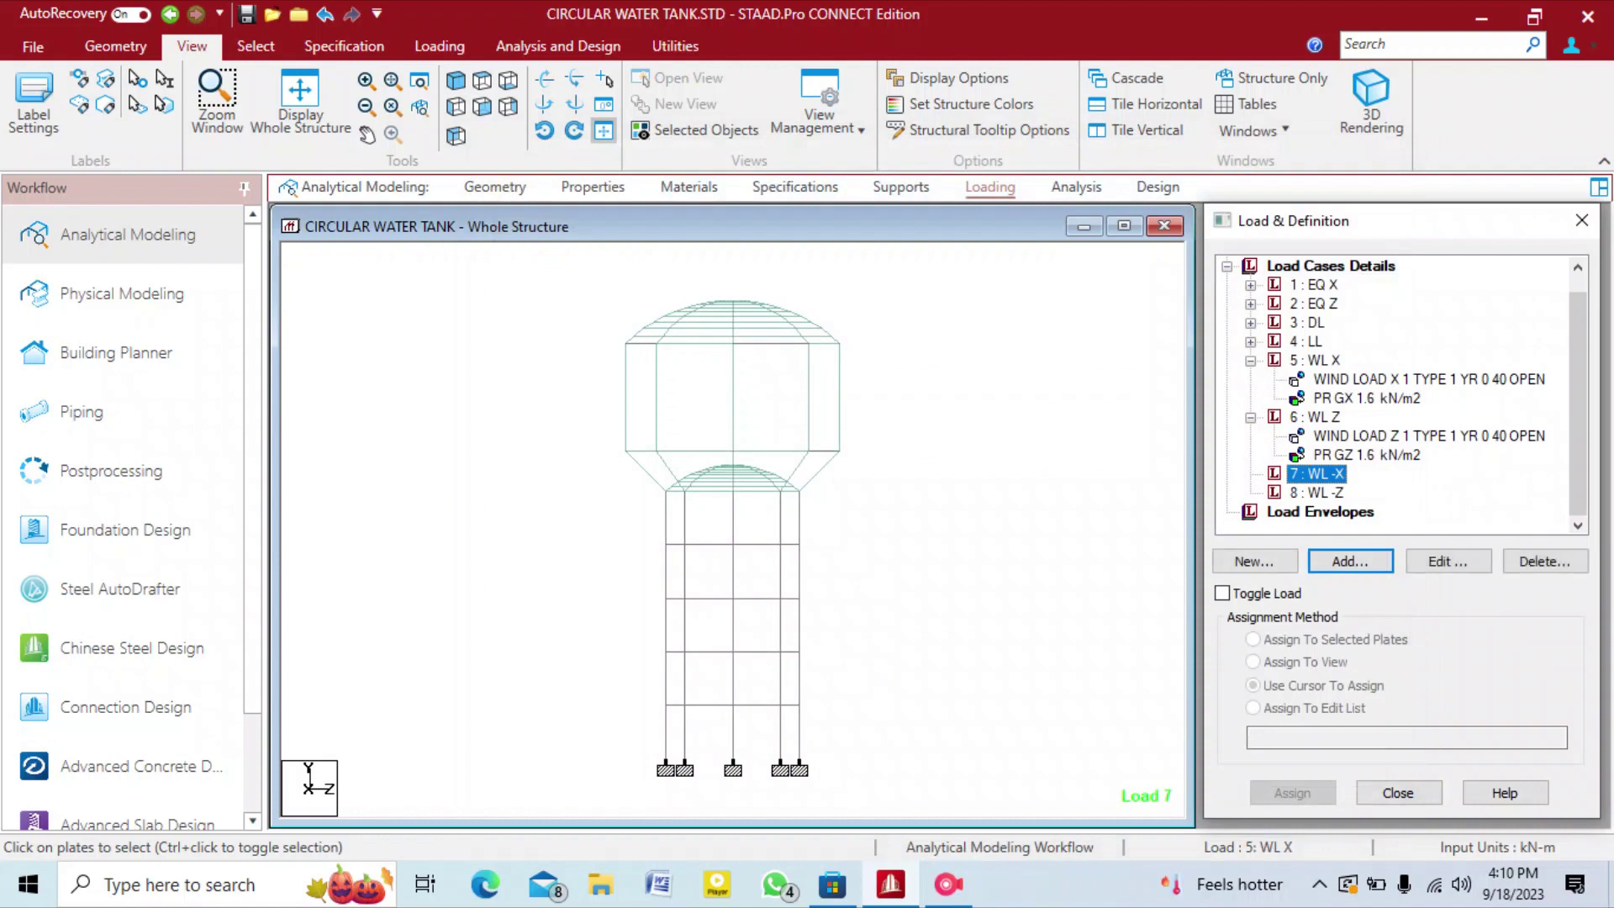
pyautogui.click(1351, 561)
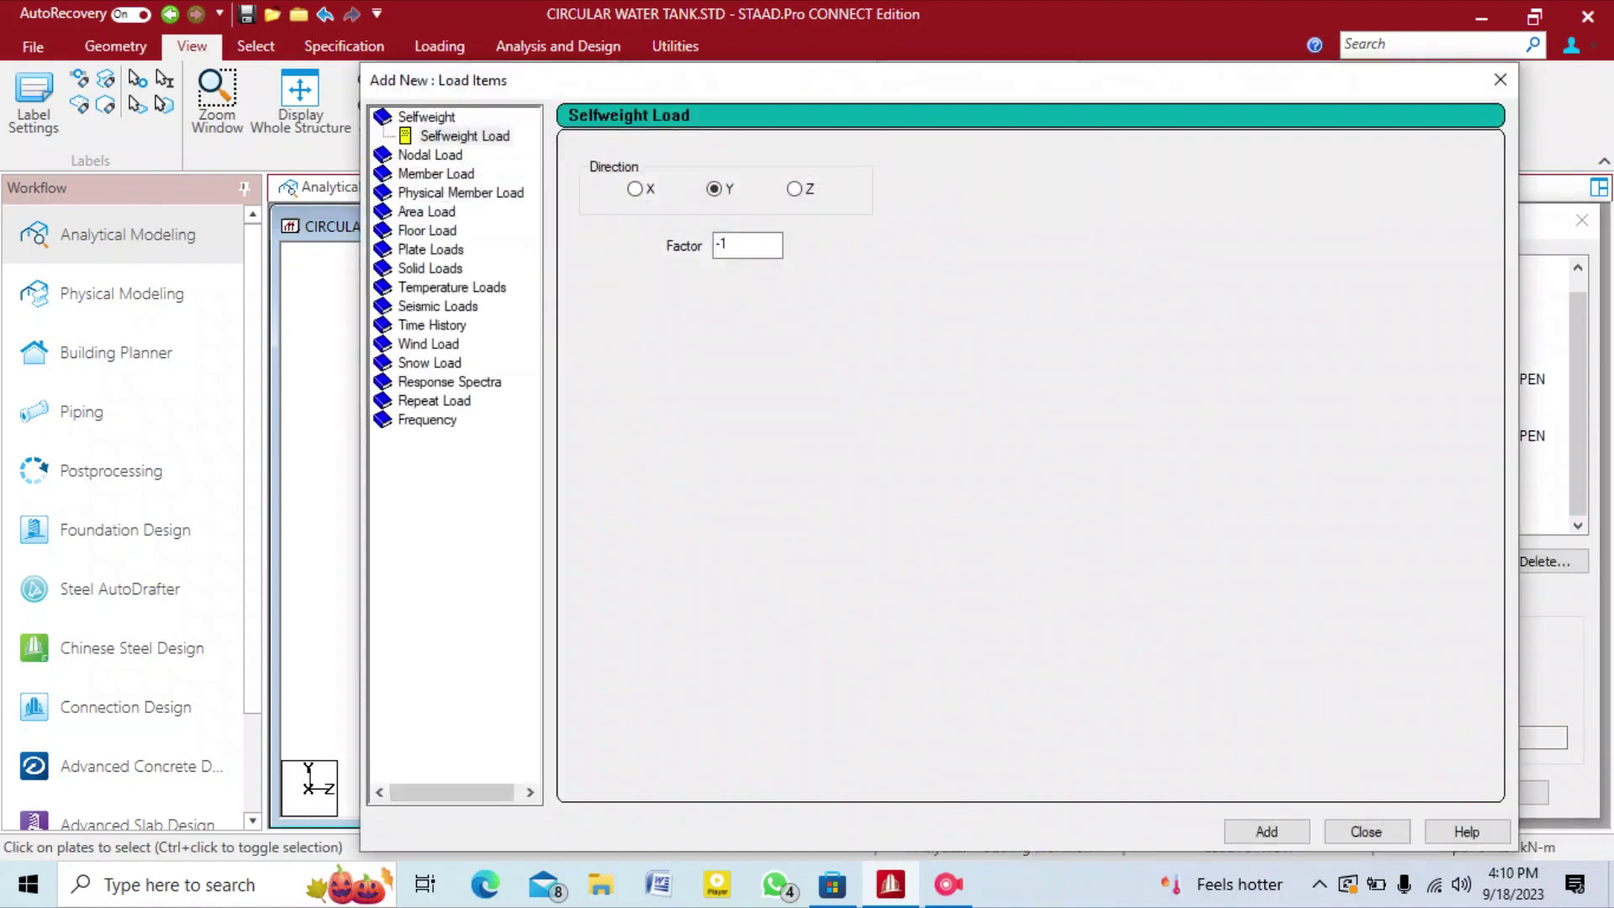
pyautogui.click(428, 344)
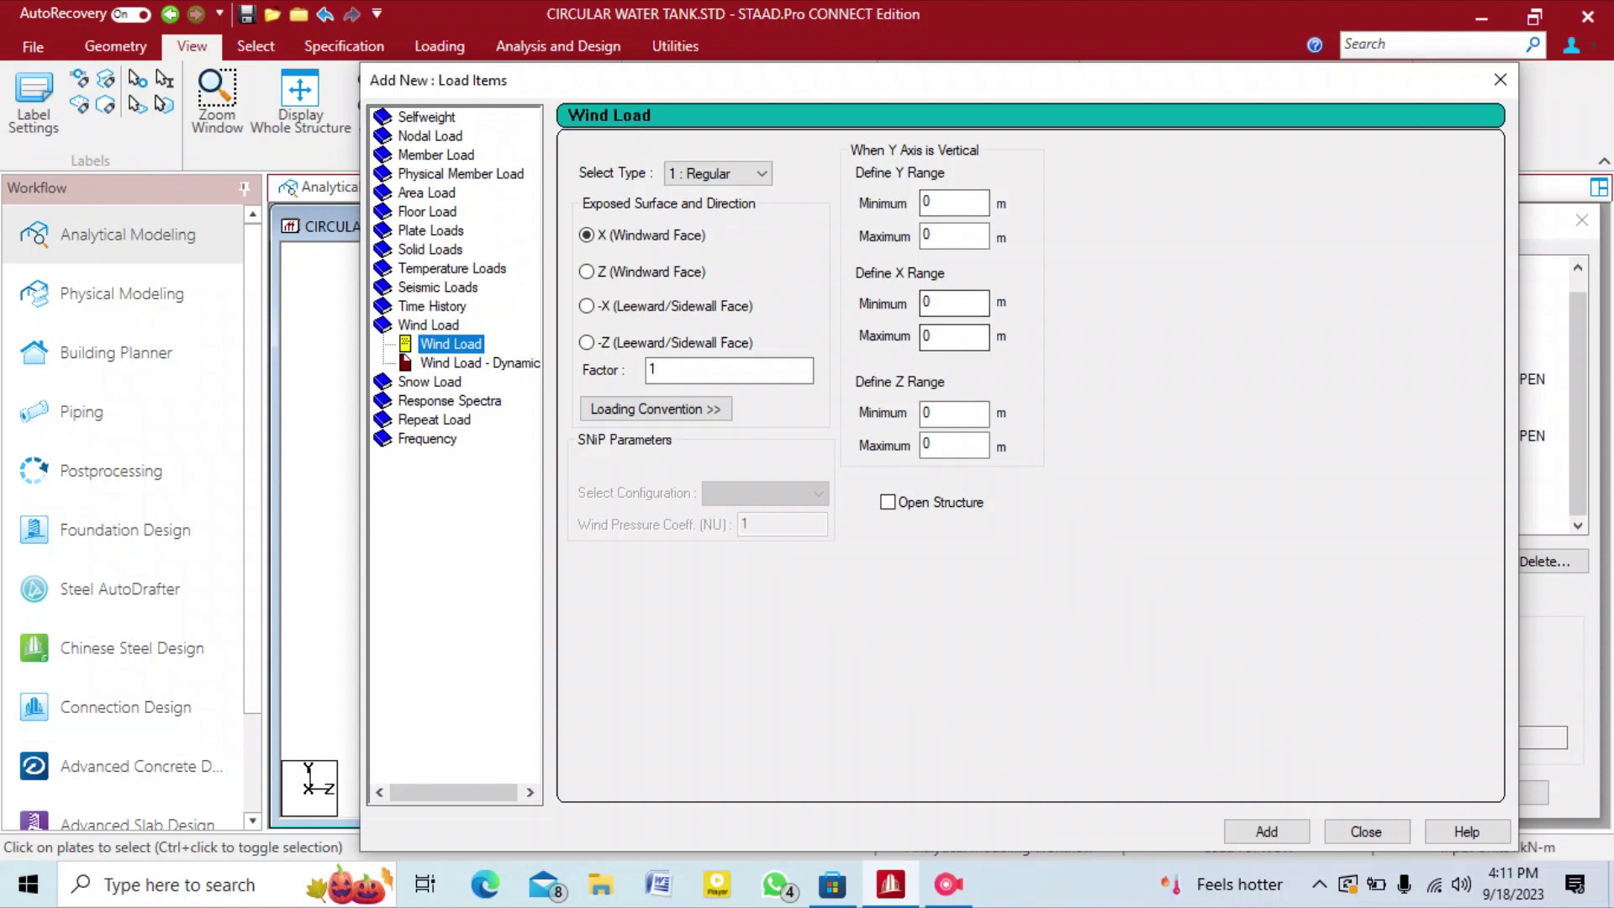
pyautogui.click(929, 413)
pyautogui.doubleClick(940, 236)
pyautogui.write('40')
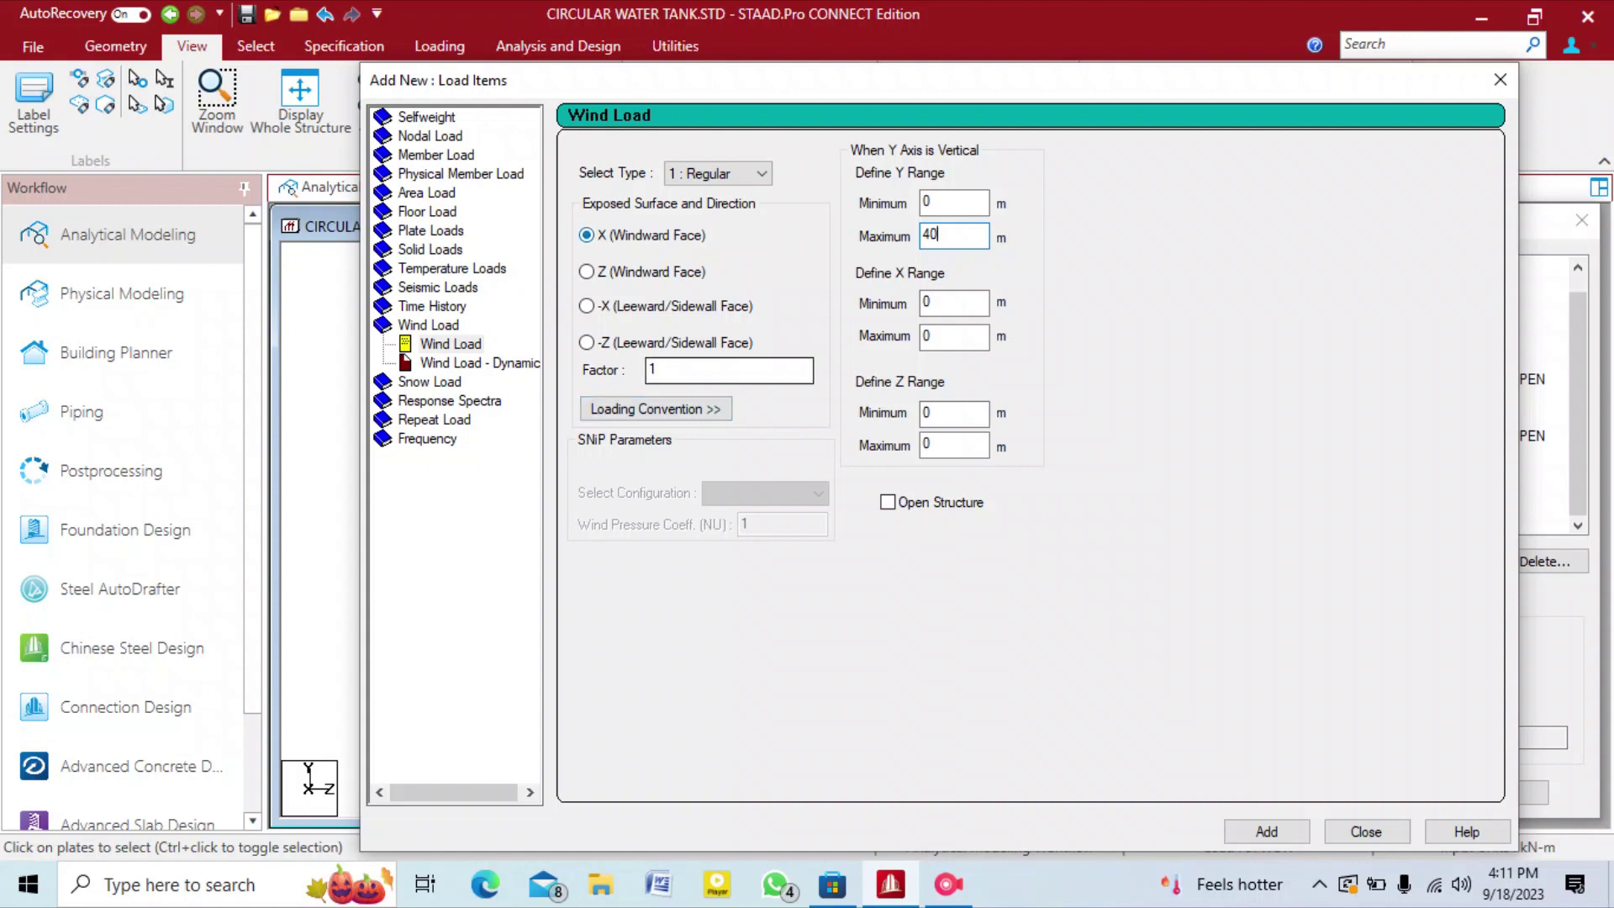
pyautogui.doubleClick(664, 370)
pyautogui.write('-1')
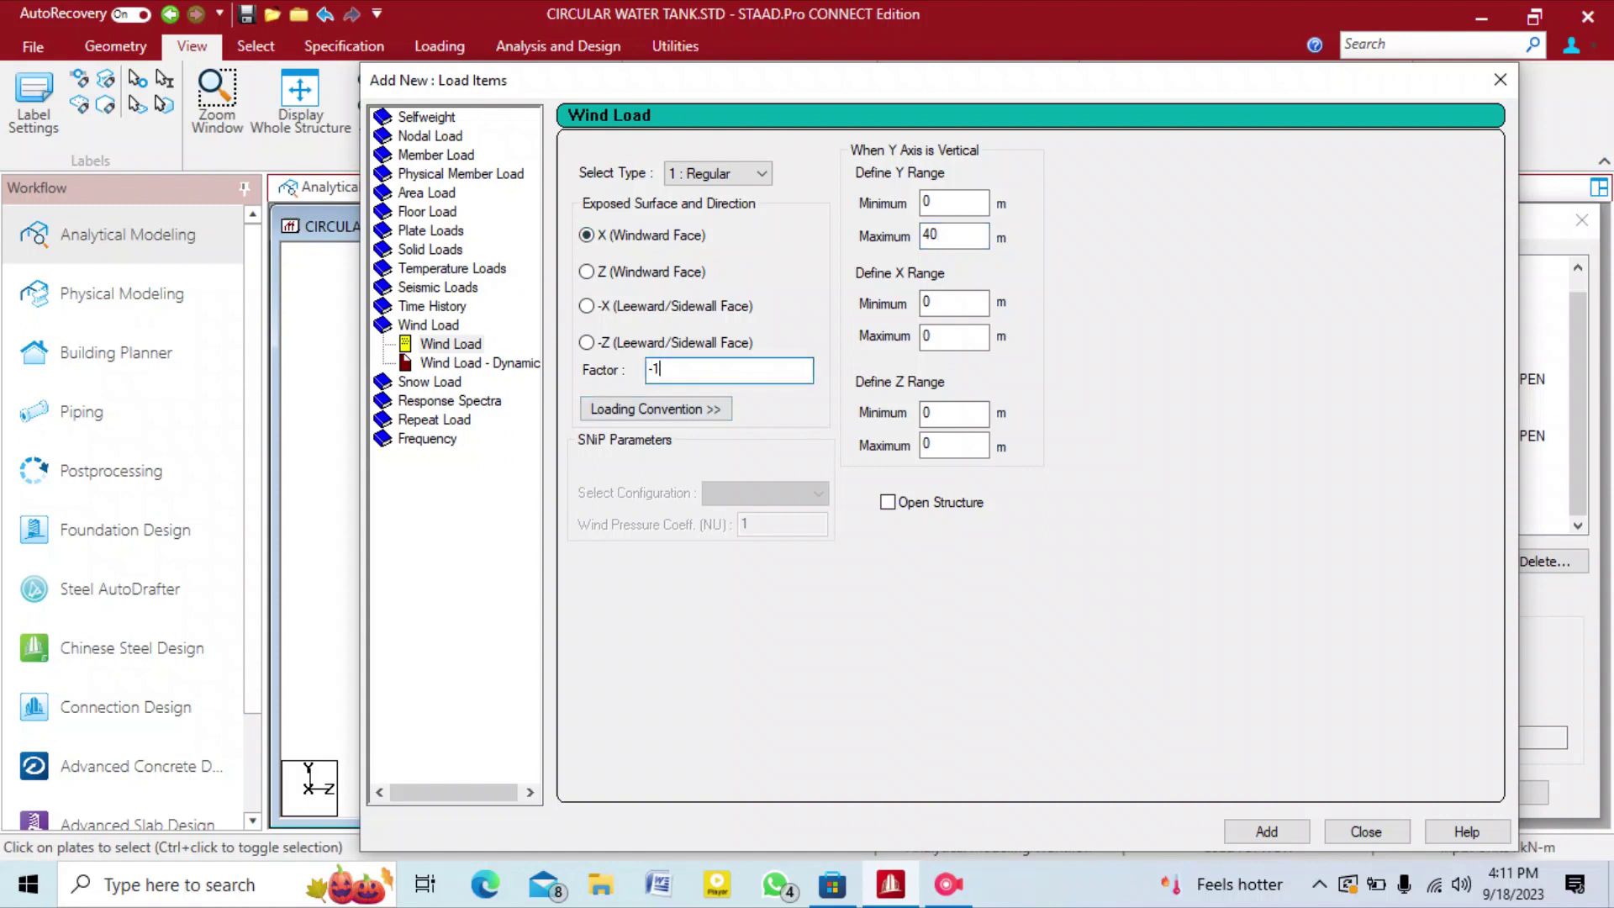
pyautogui.click(888, 502)
pyautogui.click(1267, 831)
pyautogui.click(1367, 832)
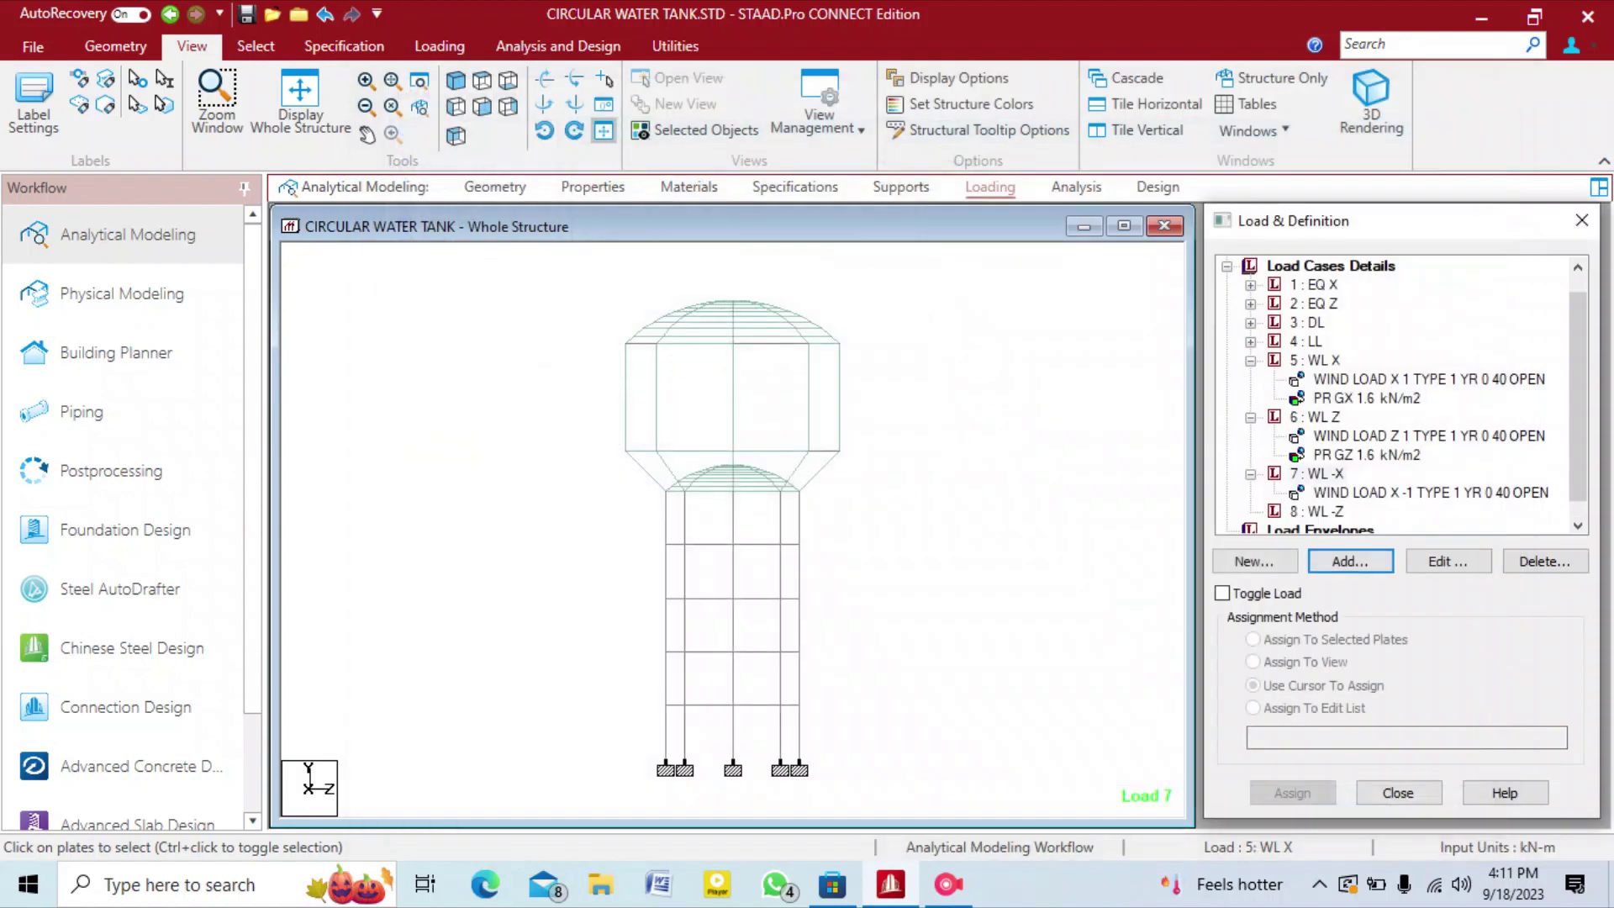
# Add a type 1 Z-direction windward wind load to WL -Z with factor -1 and Y range 0 to 40 m.
pyautogui.scroll(-1, 1316, 492)
pyautogui.click(1316, 493)
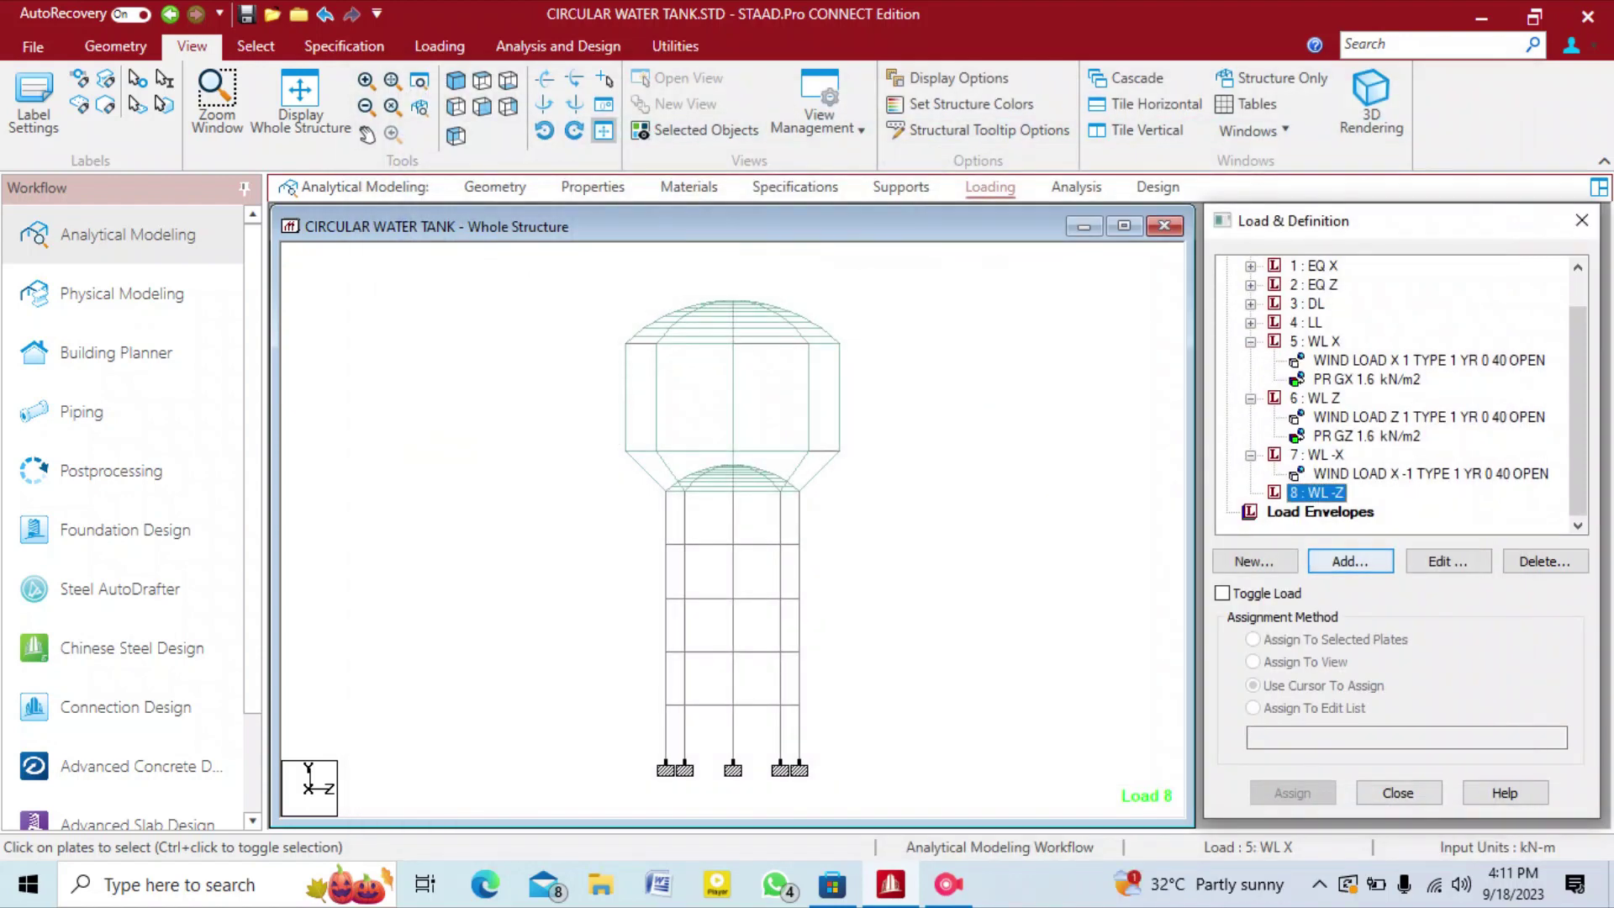
pyautogui.click(1350, 561)
pyautogui.click(1350, 561)
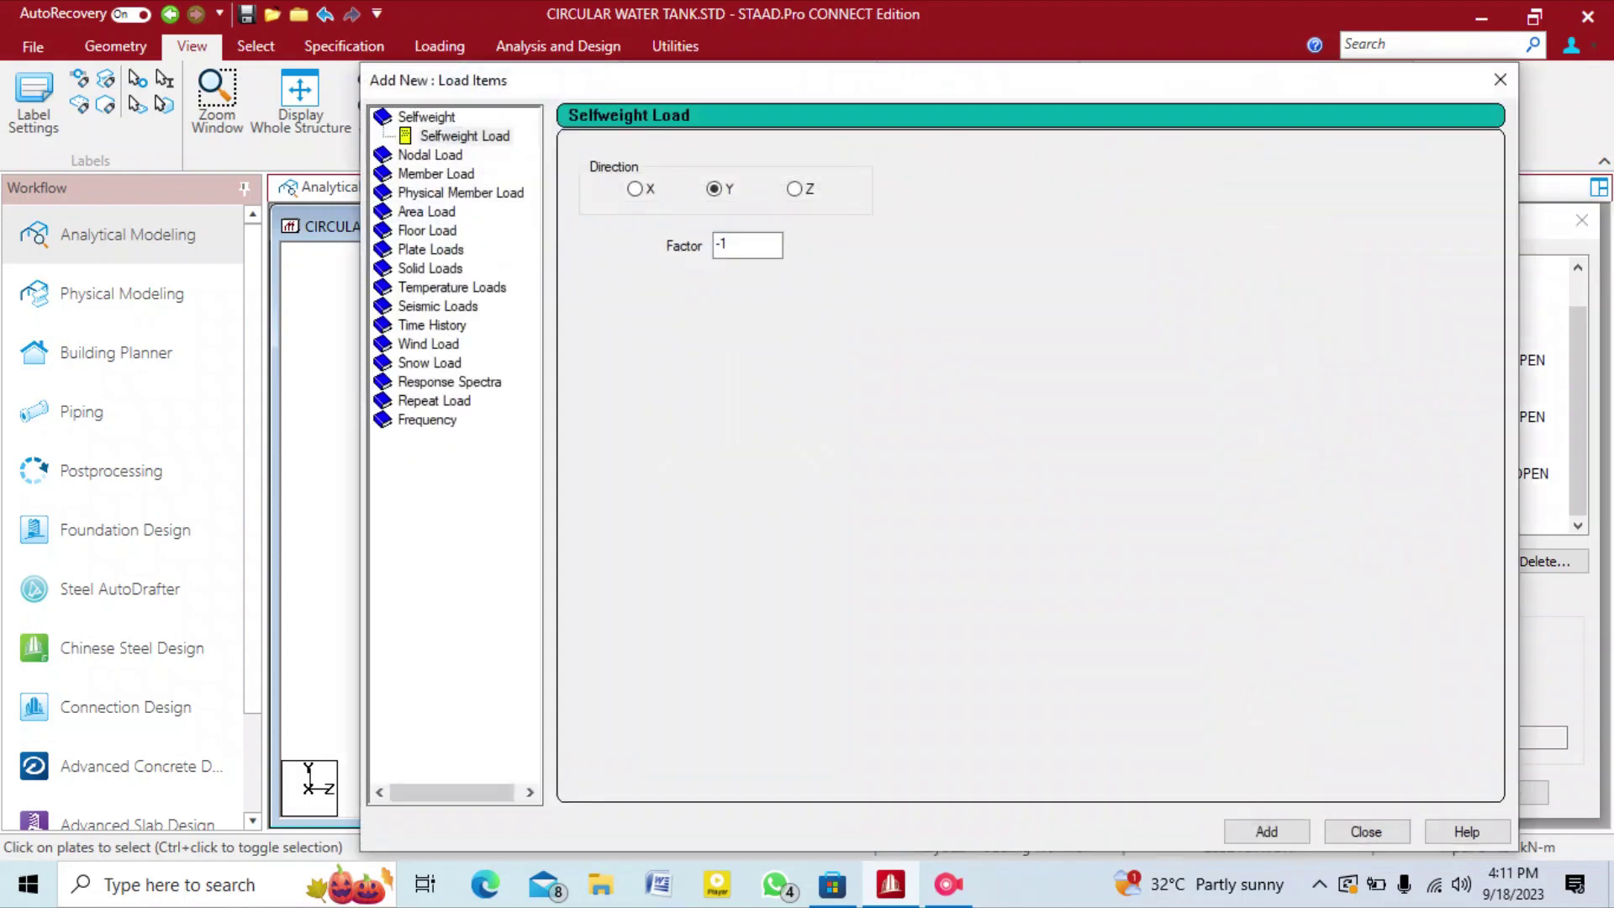
pyautogui.click(429, 344)
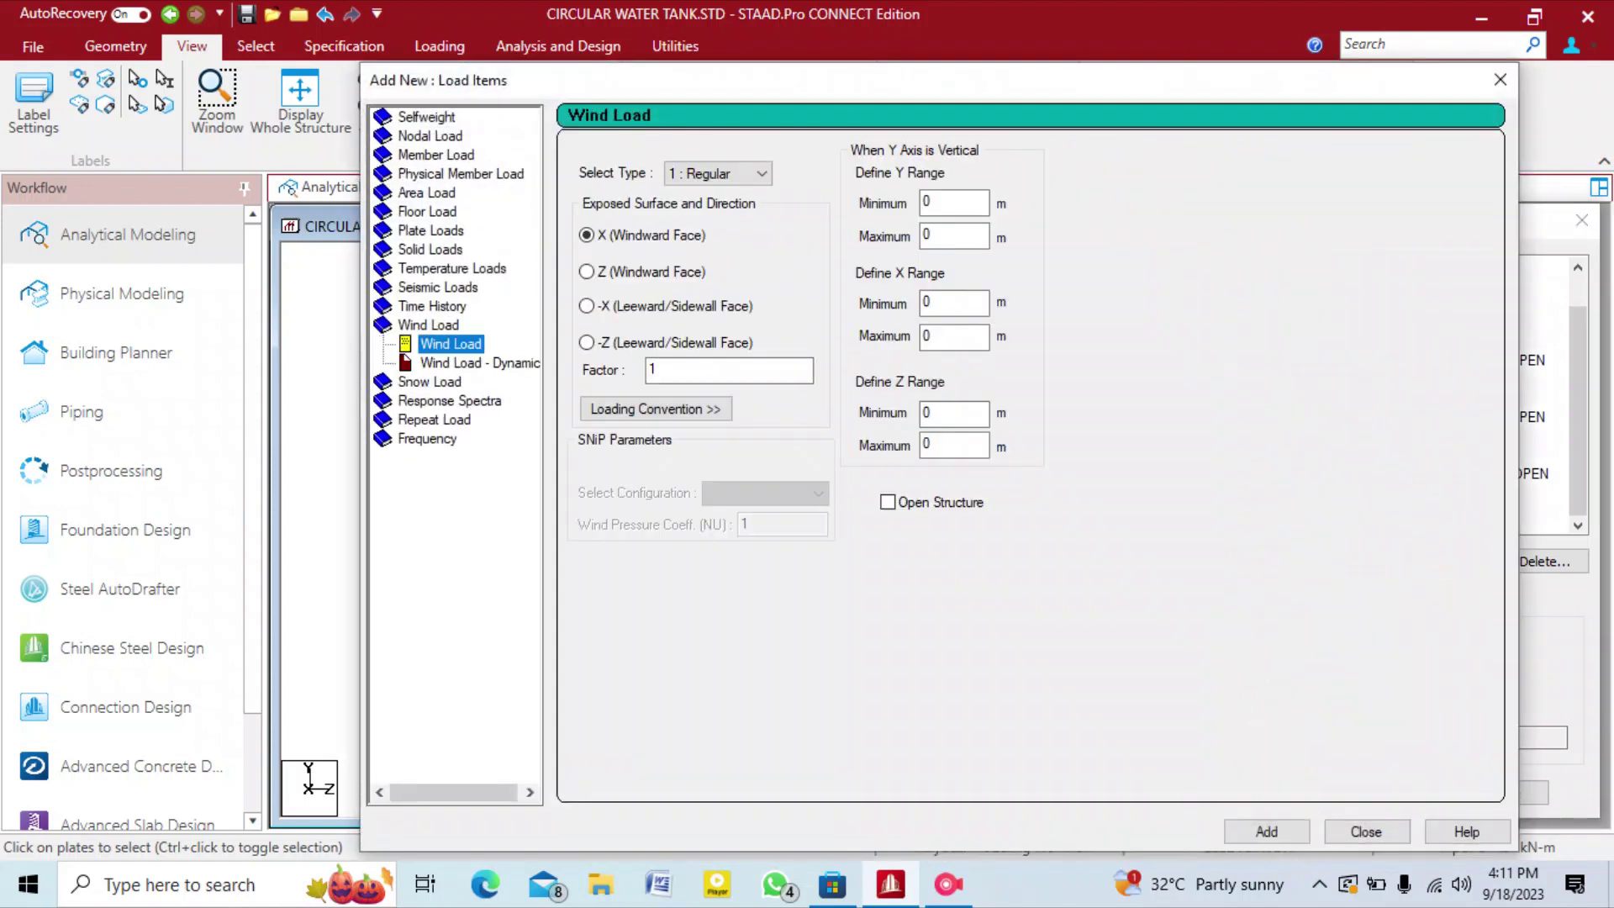
pyautogui.click(587, 272)
pyautogui.doubleClick(654, 370)
pyautogui.write('-1')
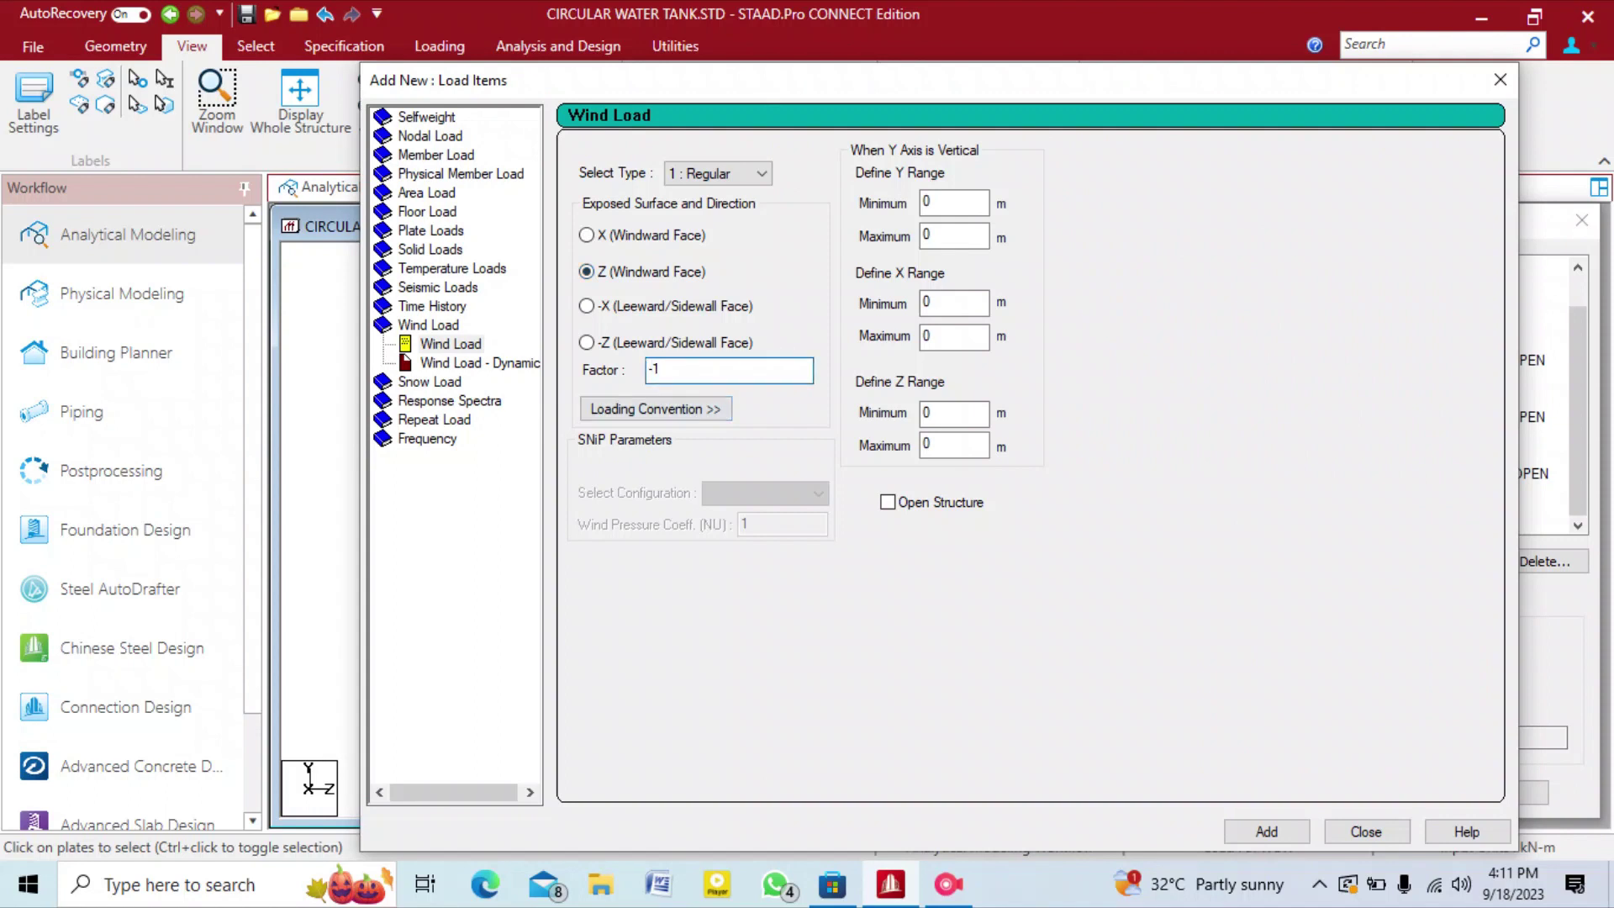
pyautogui.doubleClick(927, 235)
pyautogui.write('40')
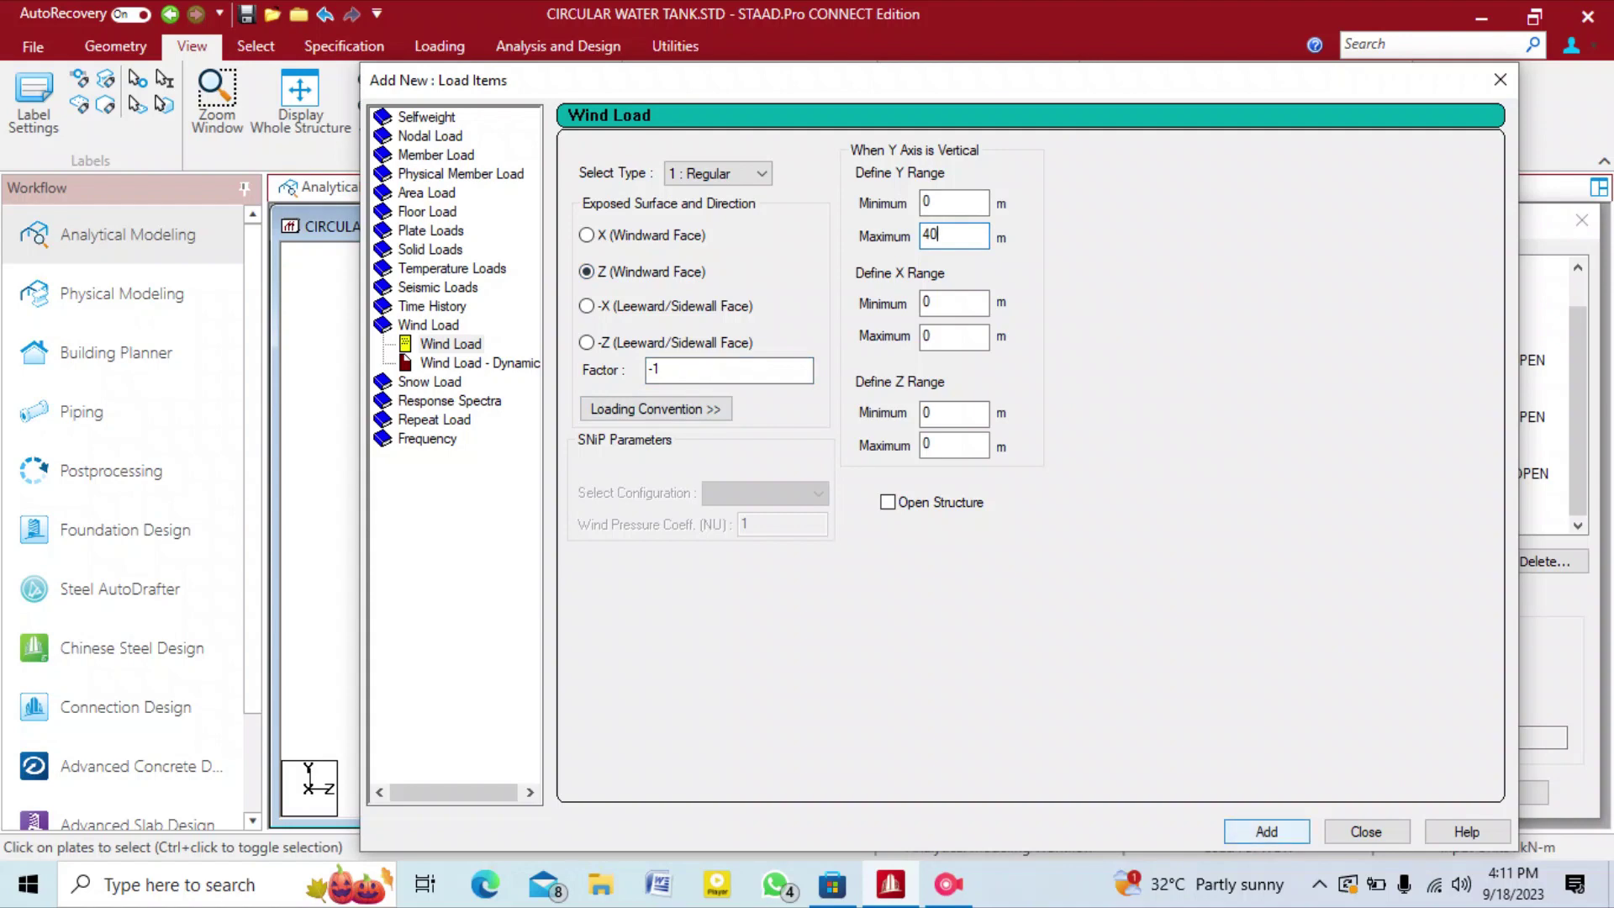
pyautogui.click(1267, 832)
pyautogui.click(1366, 831)
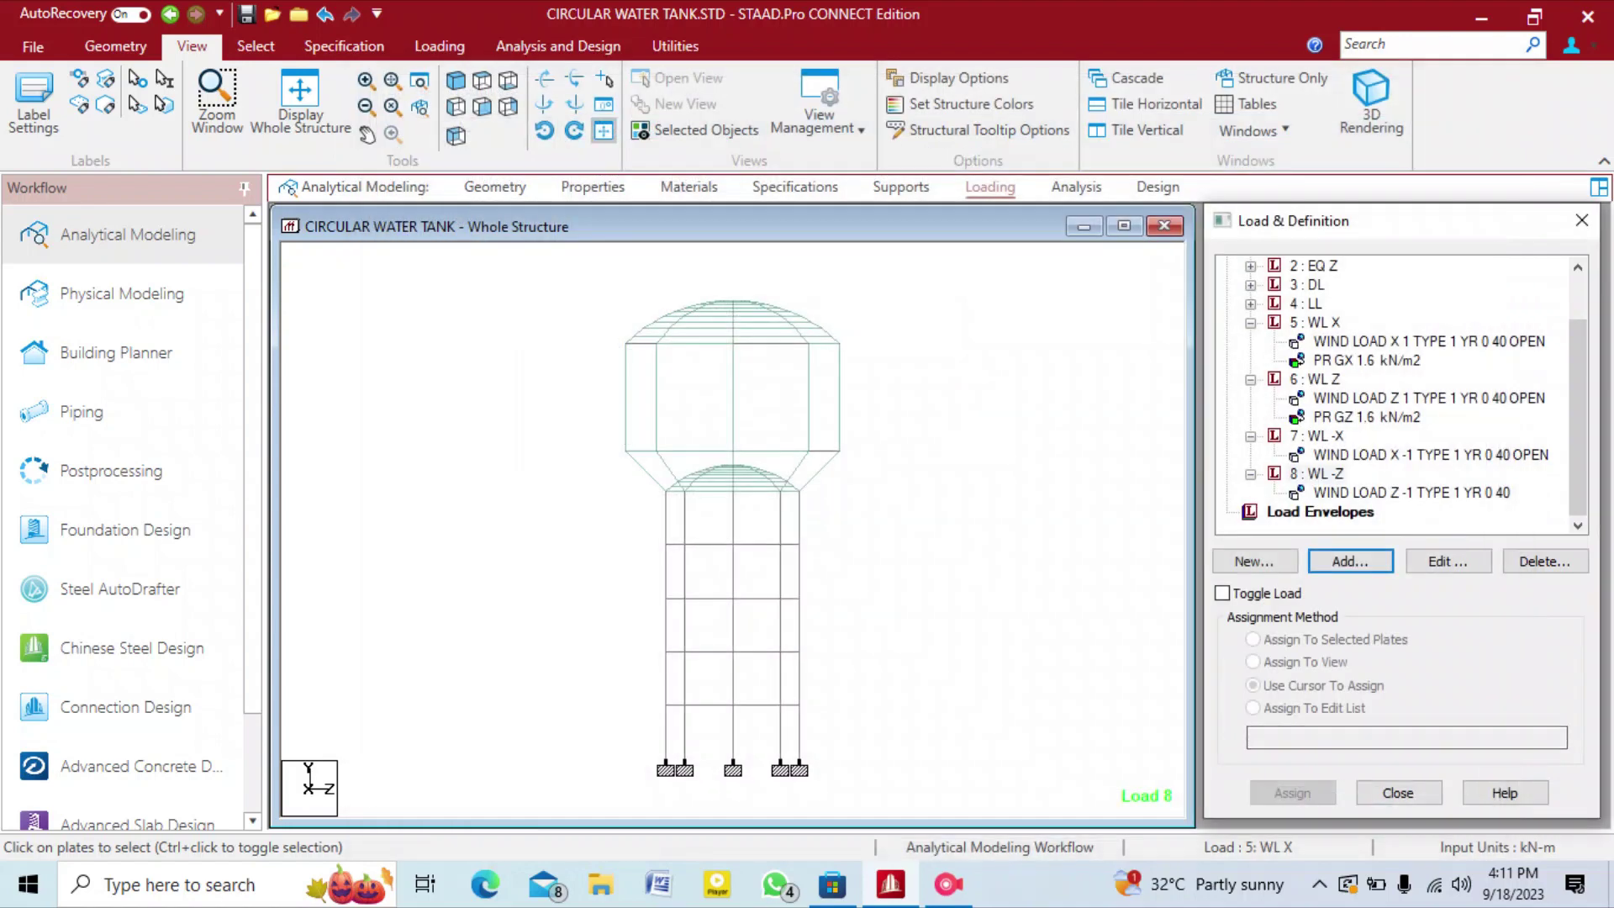
# Enable the open structure option on WL -Z's wind load and check the settings of WL -X's wind load.
pyautogui.click(1411, 493)
pyautogui.doubleClick(1412, 492)
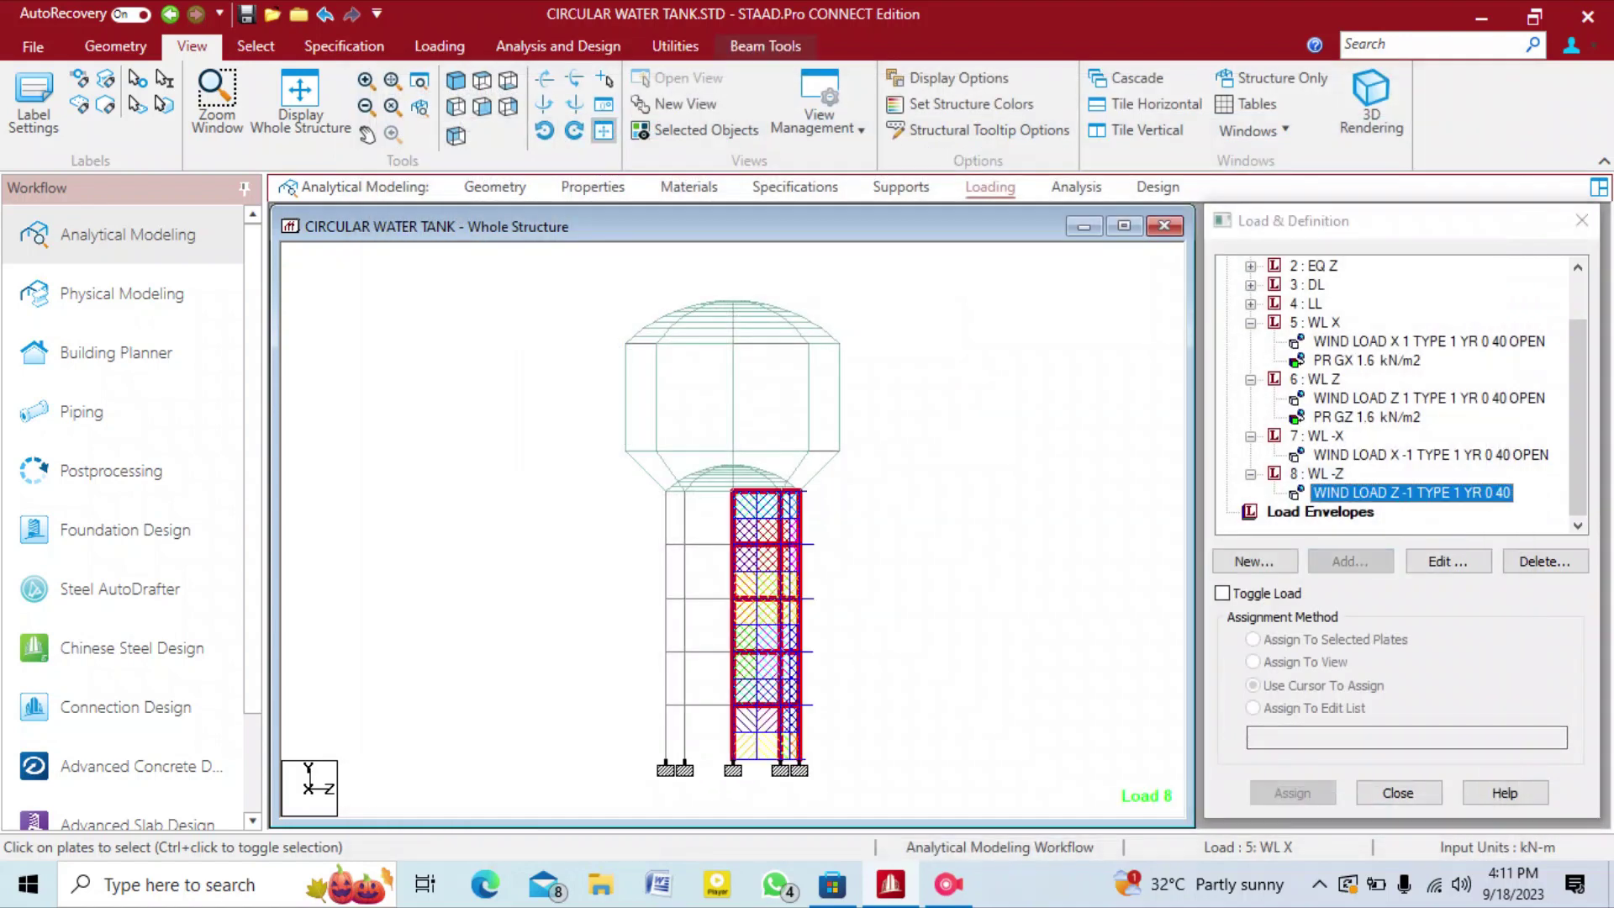
pyautogui.click(1003, 653)
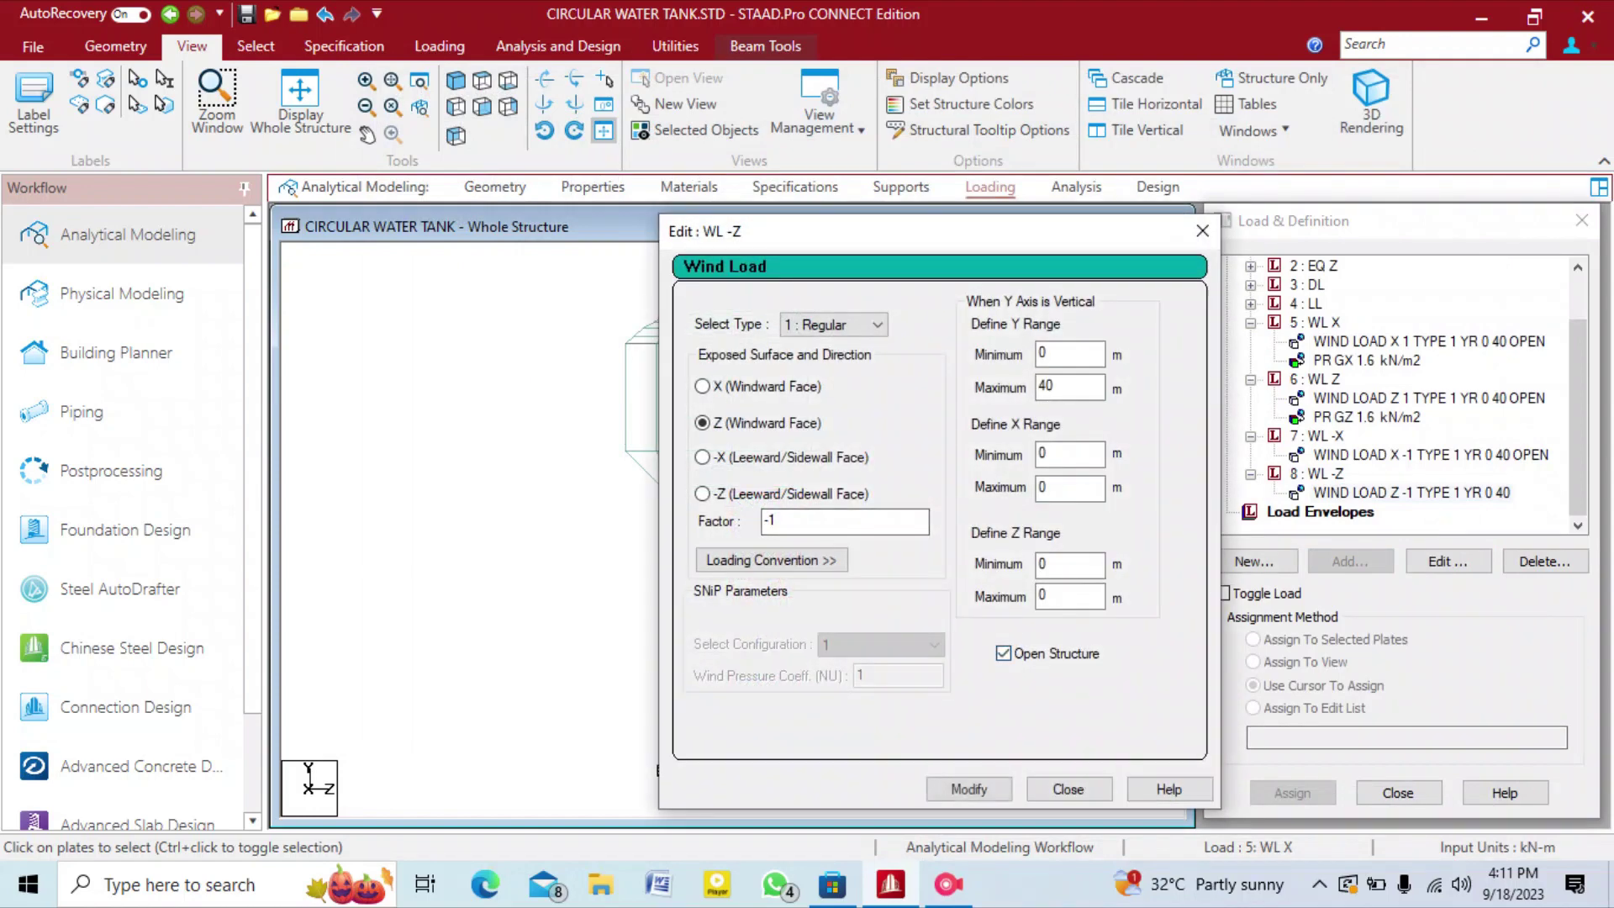
pyautogui.click(1068, 789)
pyautogui.click(1051, 672)
pyautogui.click(1431, 454)
pyautogui.doubleClick(1431, 455)
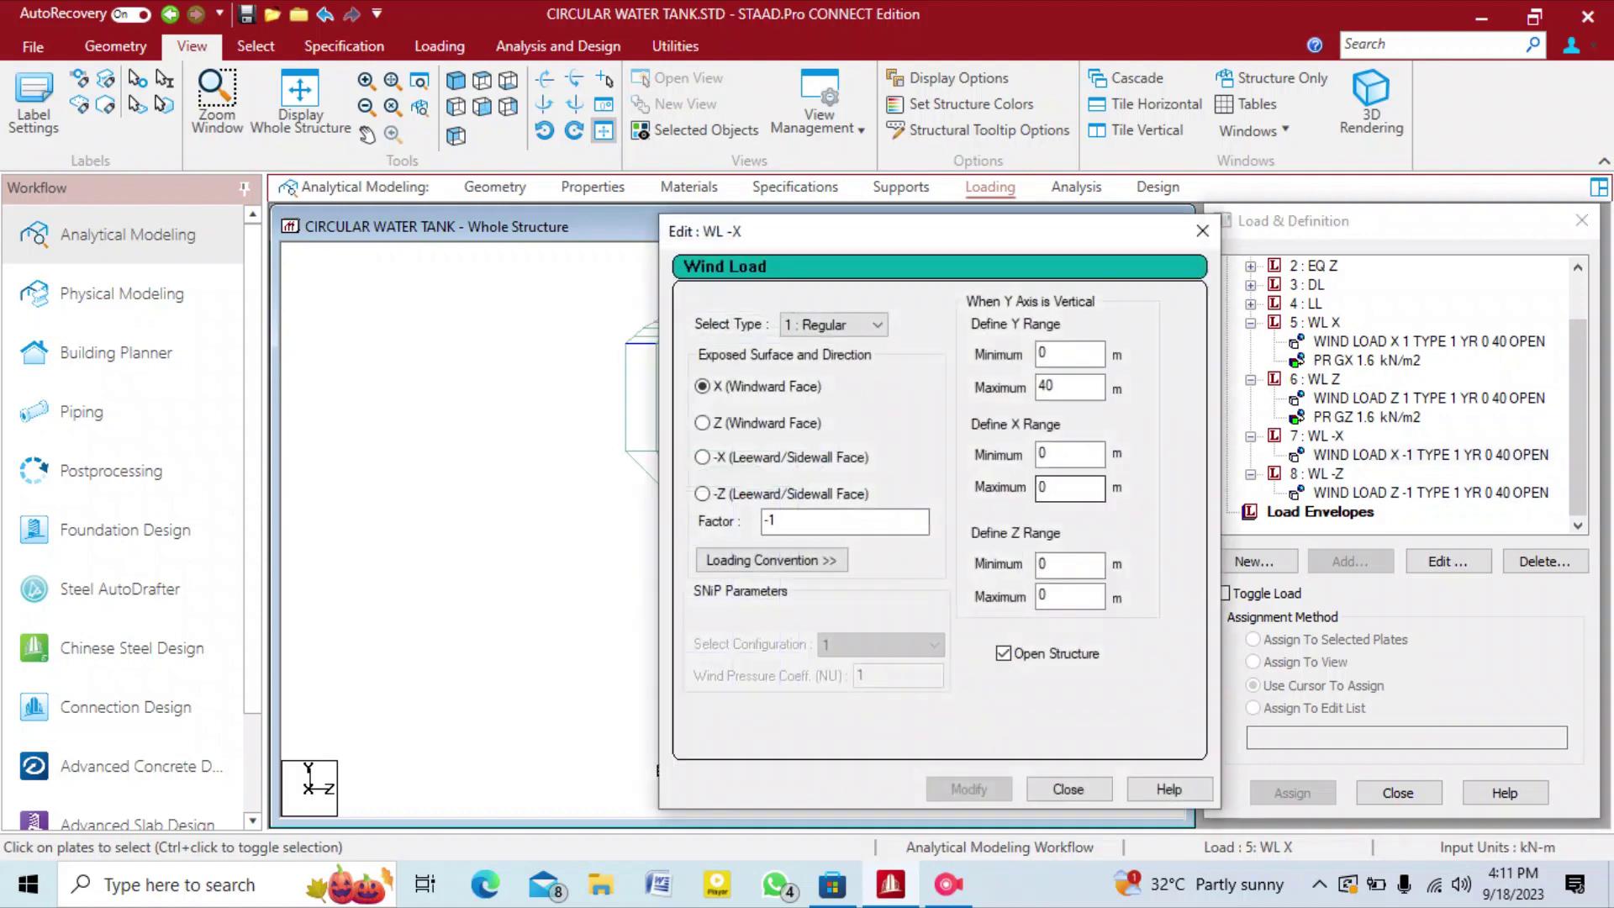
pyautogui.click(1203, 231)
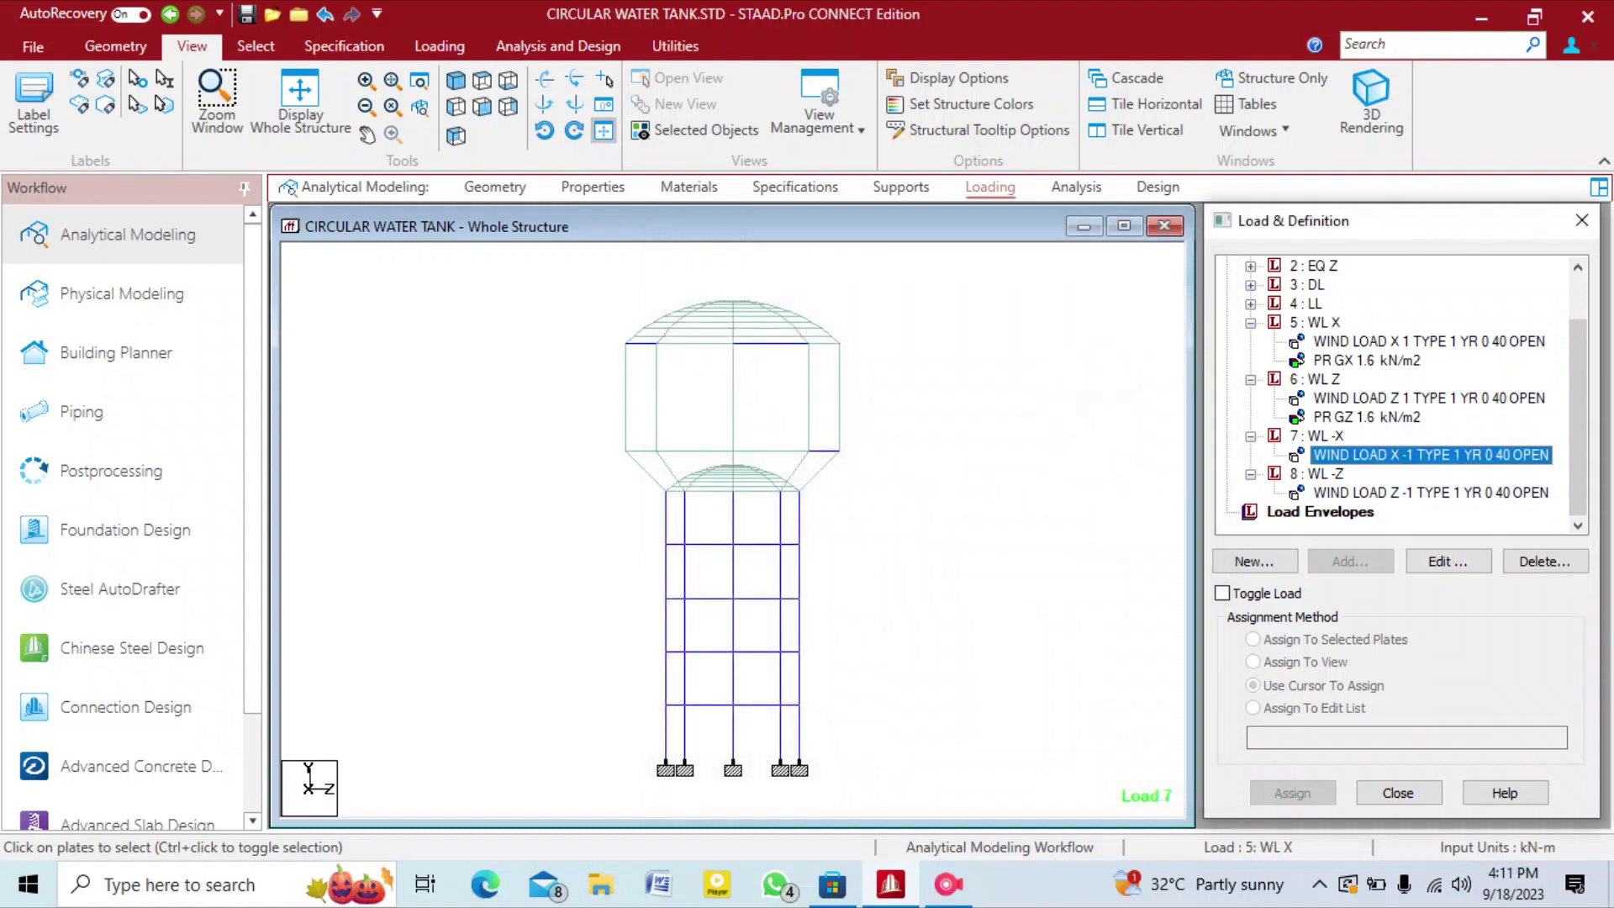
# Add a full-plate pressure of -1.6 kN/m2 in the GX direction to load case WL -X.
pyautogui.click(1316, 436)
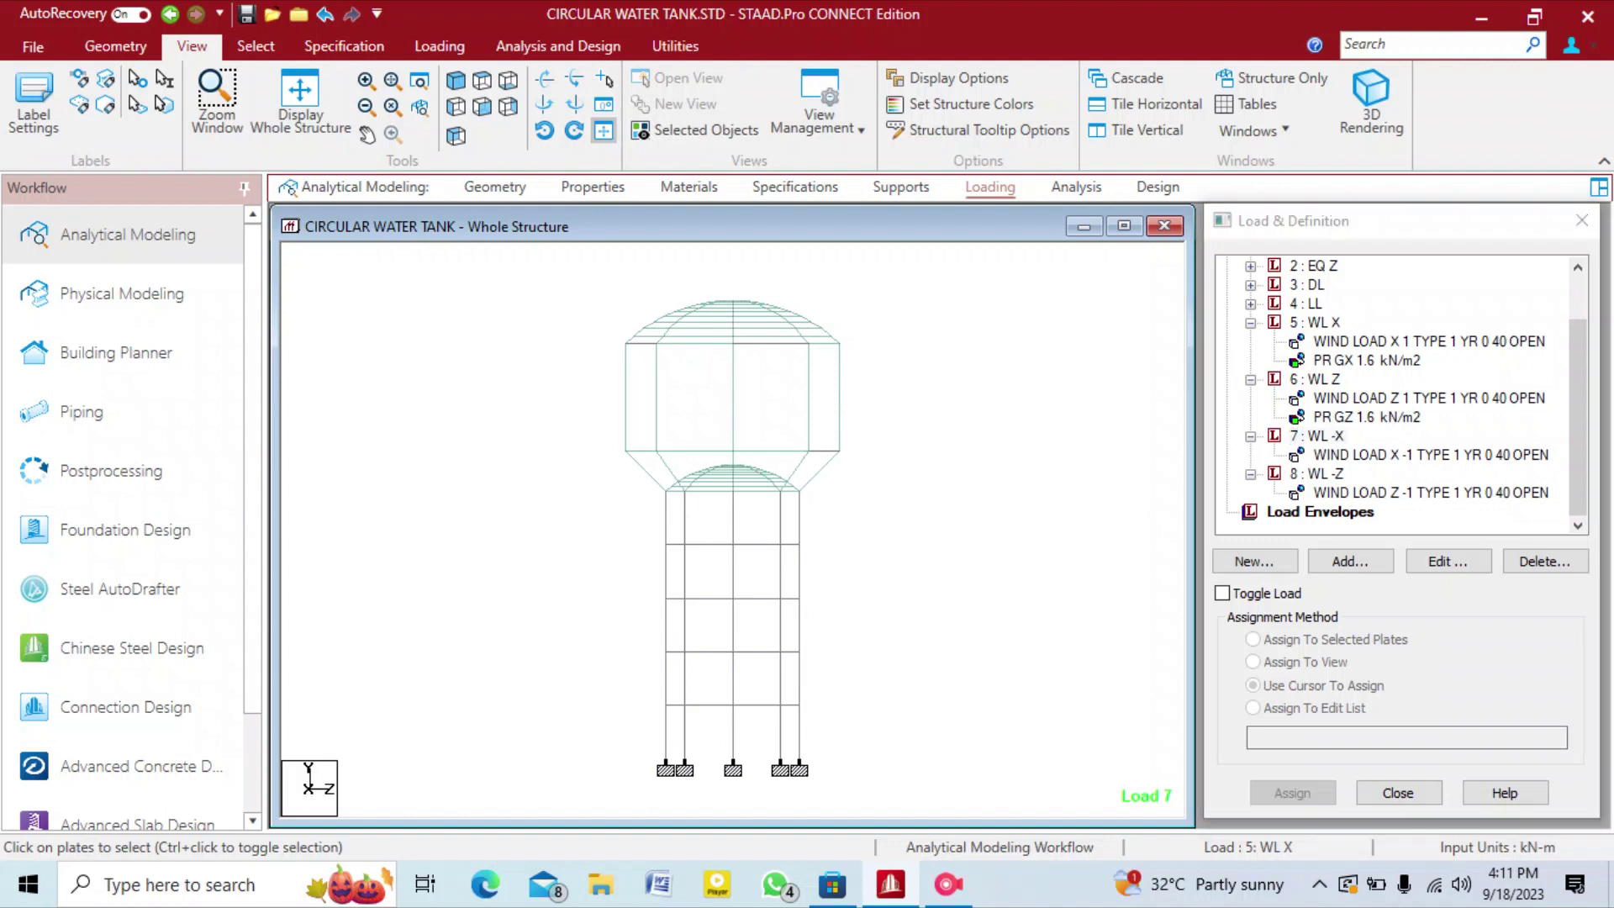
pyautogui.click(1316, 436)
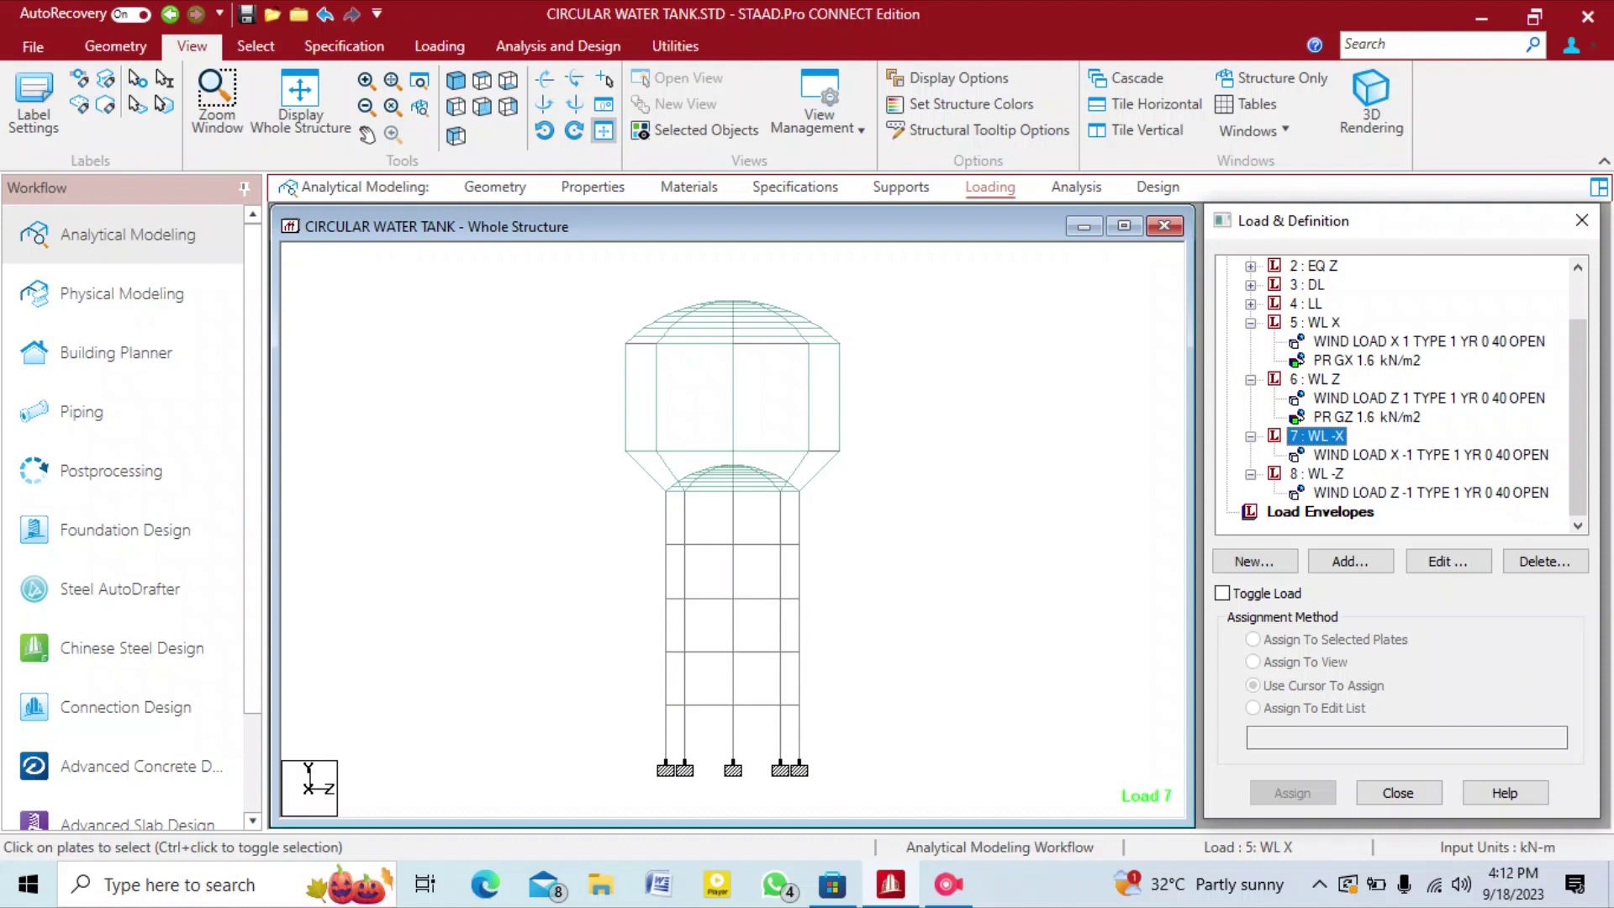
pyautogui.click(1350, 561)
pyautogui.click(432, 250)
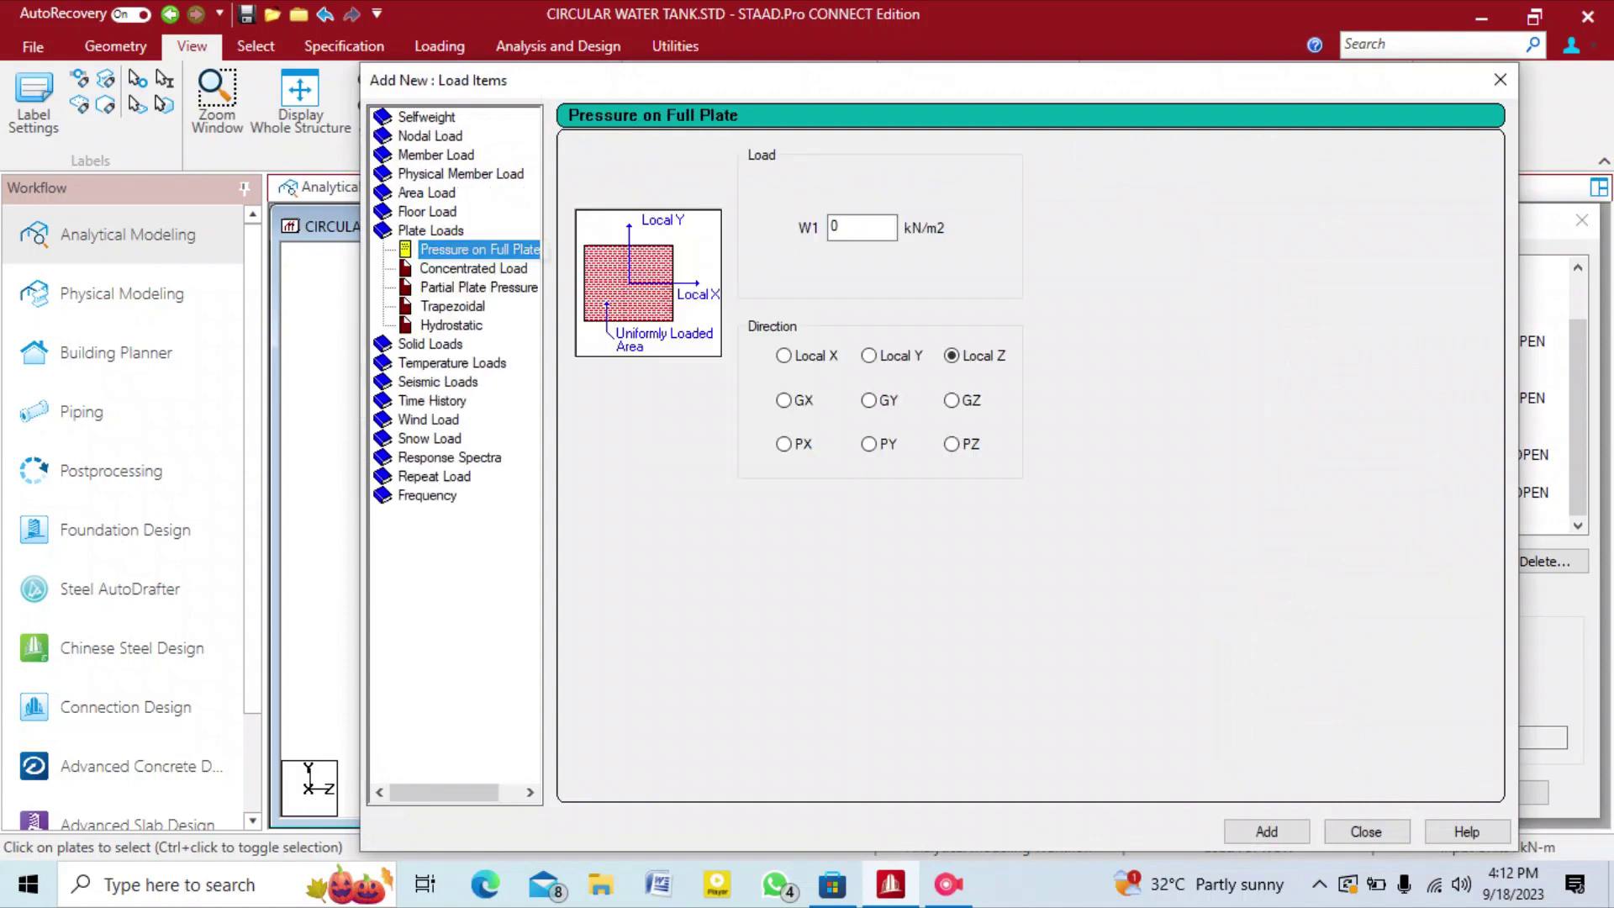
pyautogui.doubleClick(834, 227)
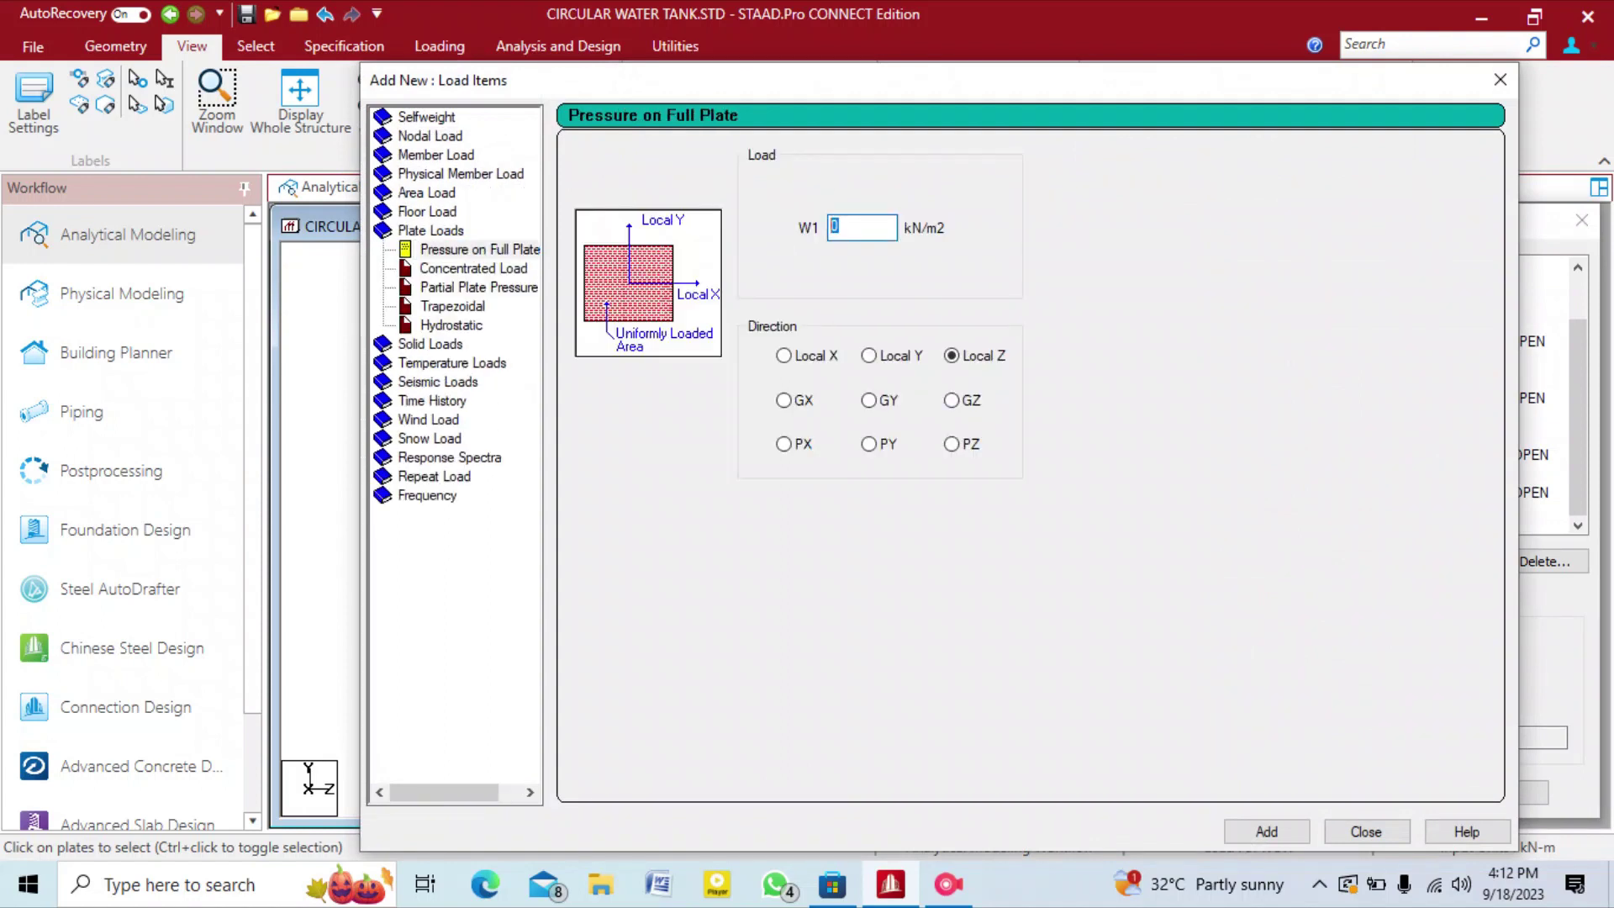
pyautogui.click(784, 401)
pyautogui.doubleClick(835, 227)
pyautogui.write('-1.6')
pyautogui.click(1266, 832)
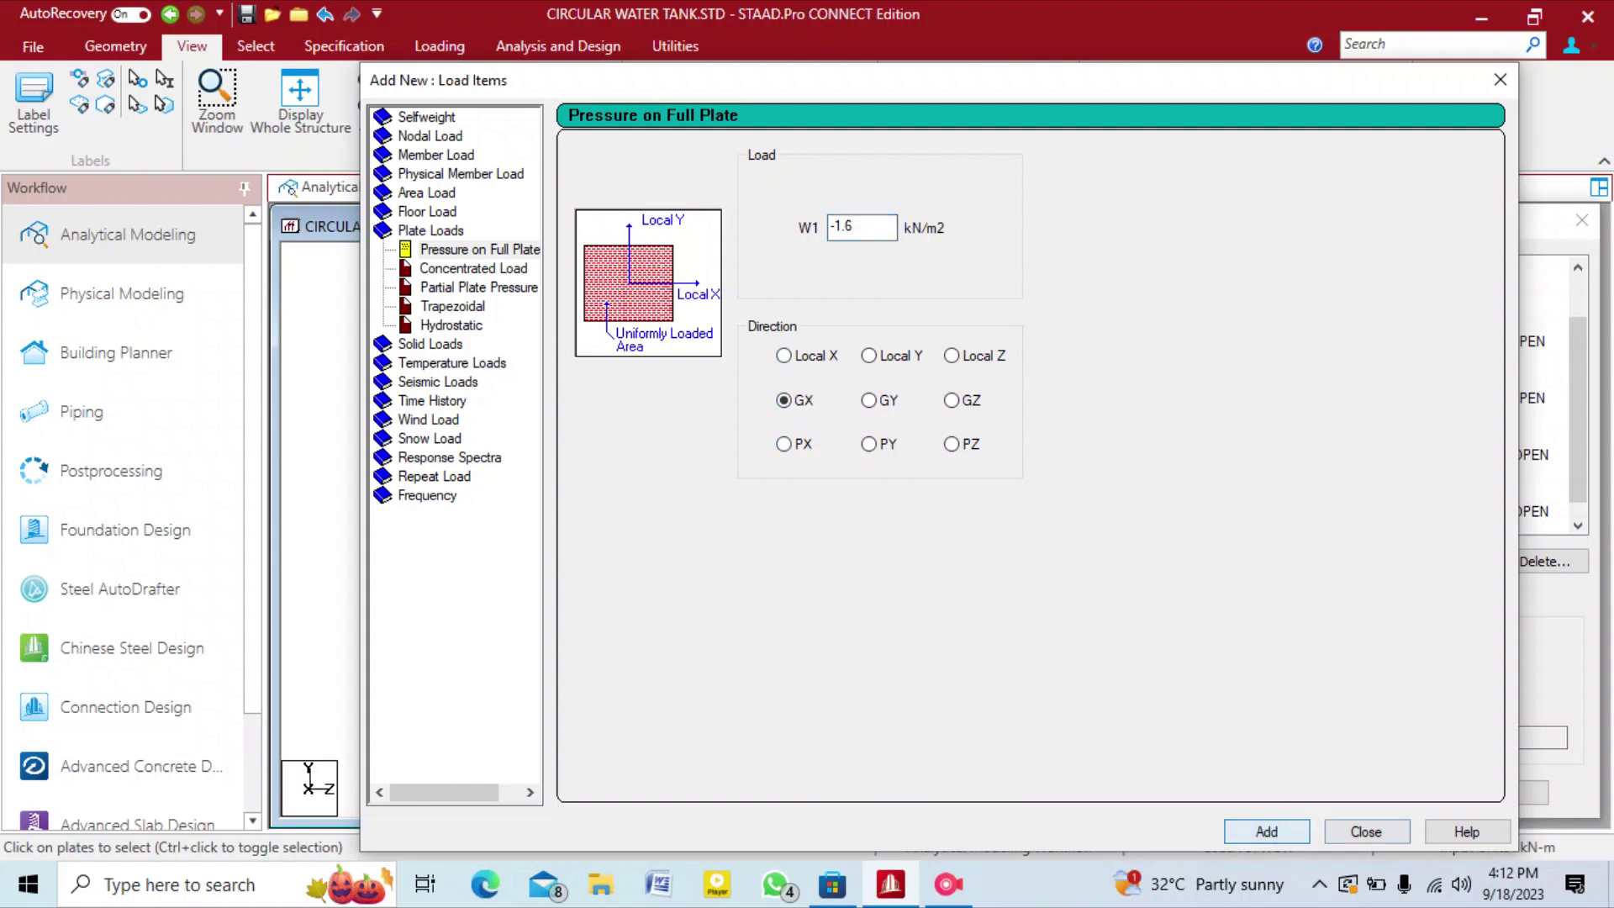
pyautogui.click(1365, 831)
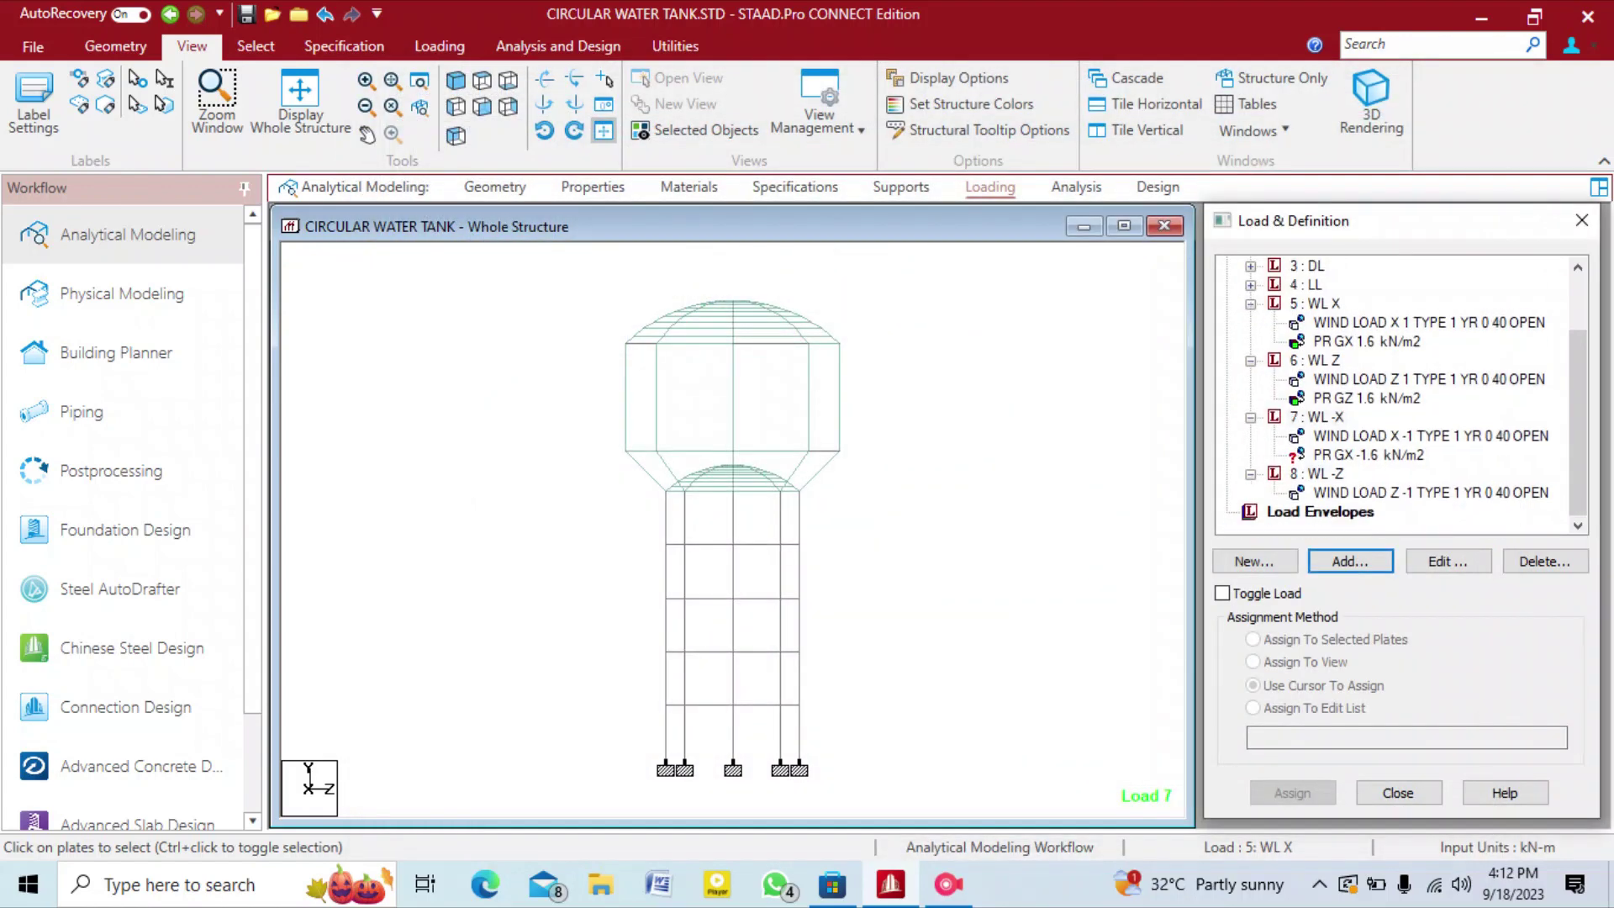
# Add a full-plate pressure of -1.6 kN/m2 in the GZ direction to load case WL -Z.
pyautogui.click(1317, 474)
pyautogui.click(1350, 562)
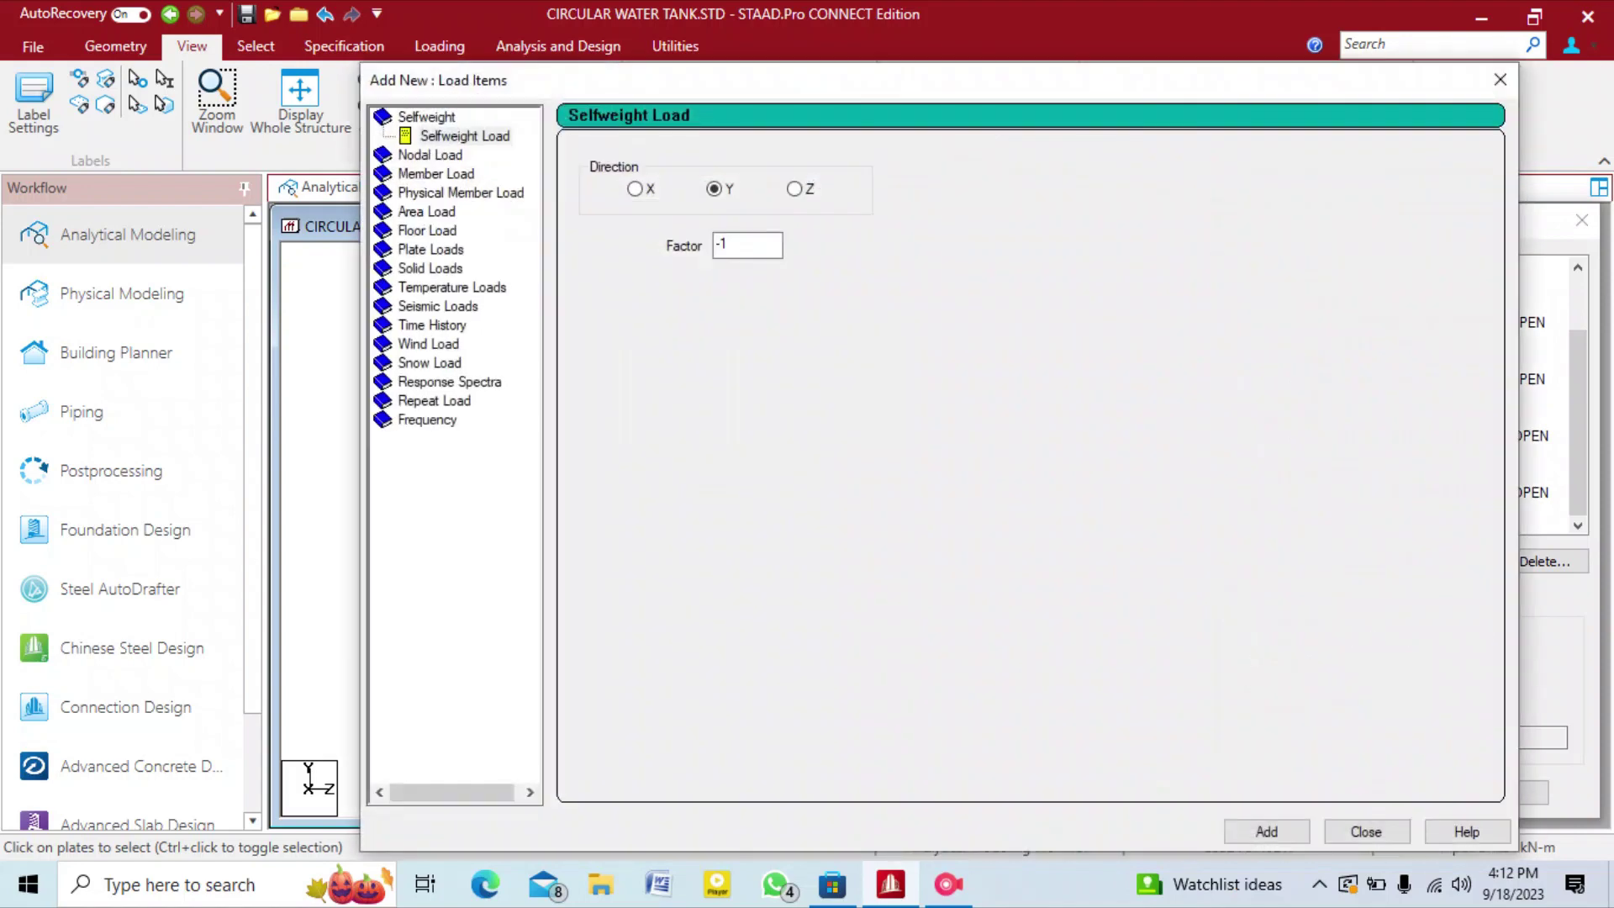
pyautogui.click(441, 250)
pyautogui.click(454, 250)
pyautogui.doubleClick(836, 227)
pyautogui.click(952, 400)
pyautogui.doubleClick(835, 227)
pyautogui.write('-1.6')
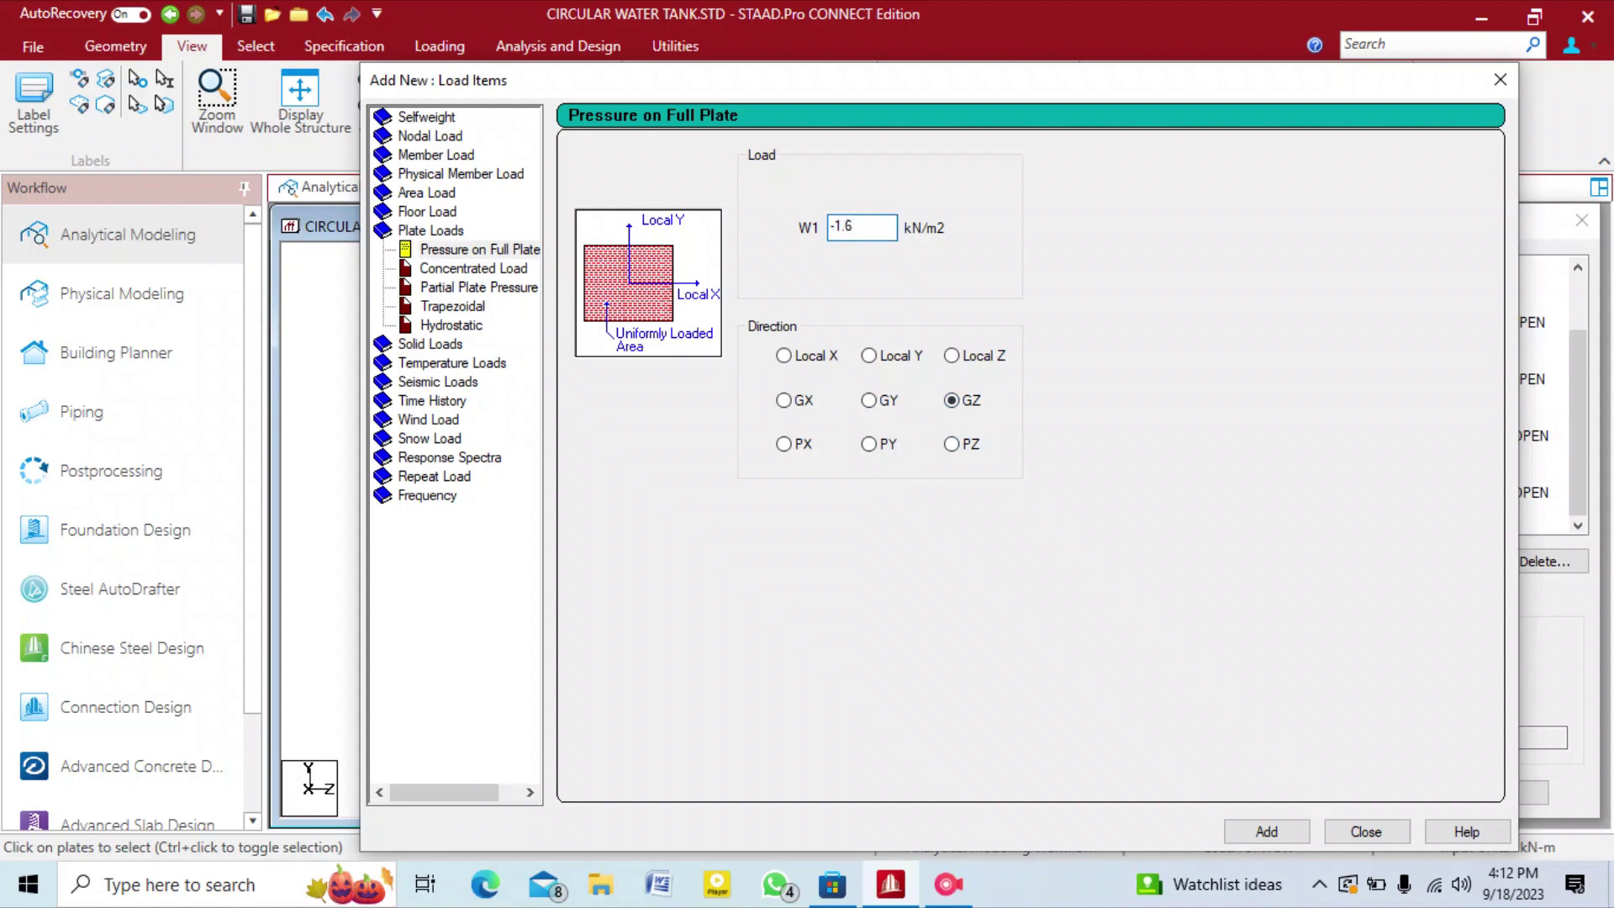
pyautogui.click(1267, 832)
pyautogui.click(1366, 831)
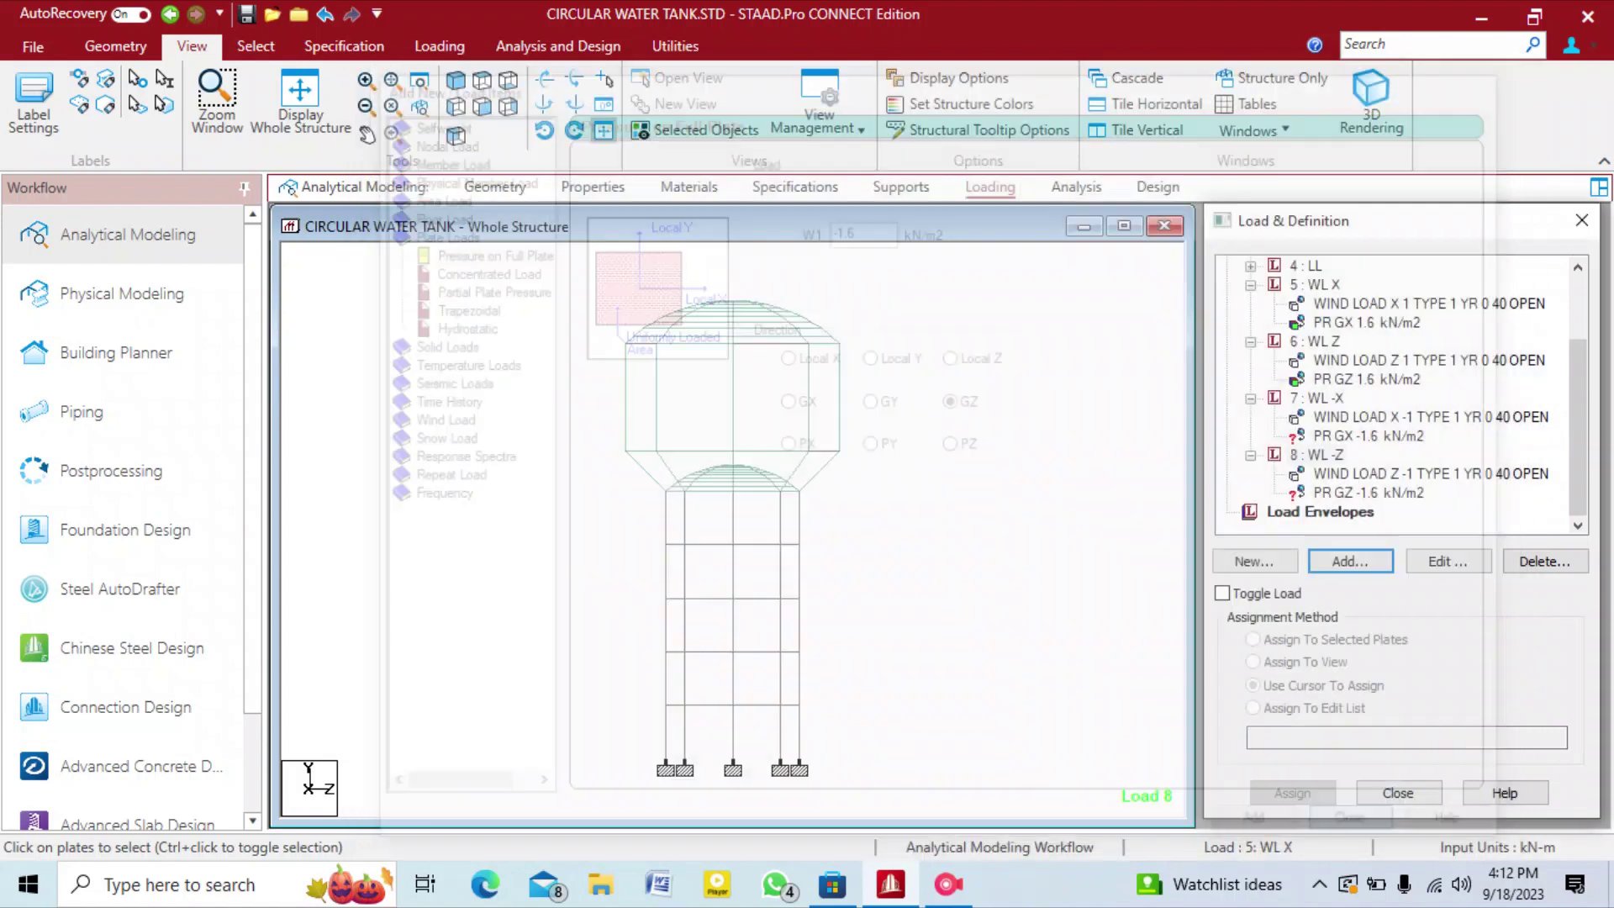
# Assign the -1.6 kN/m2 GZ pressure to the top dome and cylindrical wall plates on the tank's +Z half.
pyautogui.click(1369, 437)
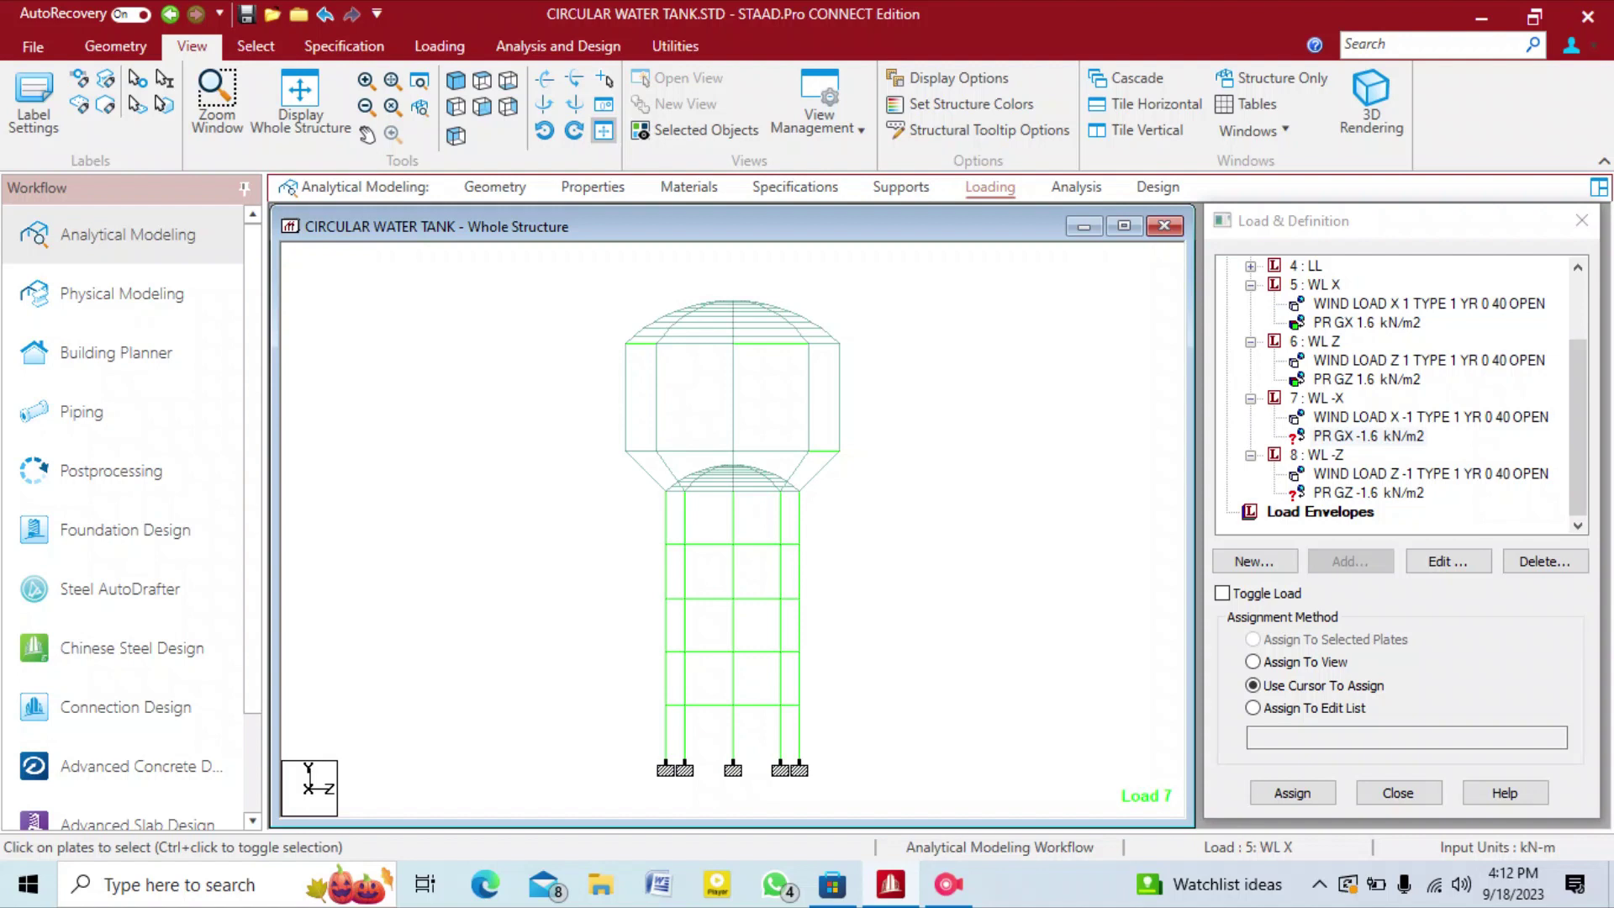
pyautogui.click(1367, 323)
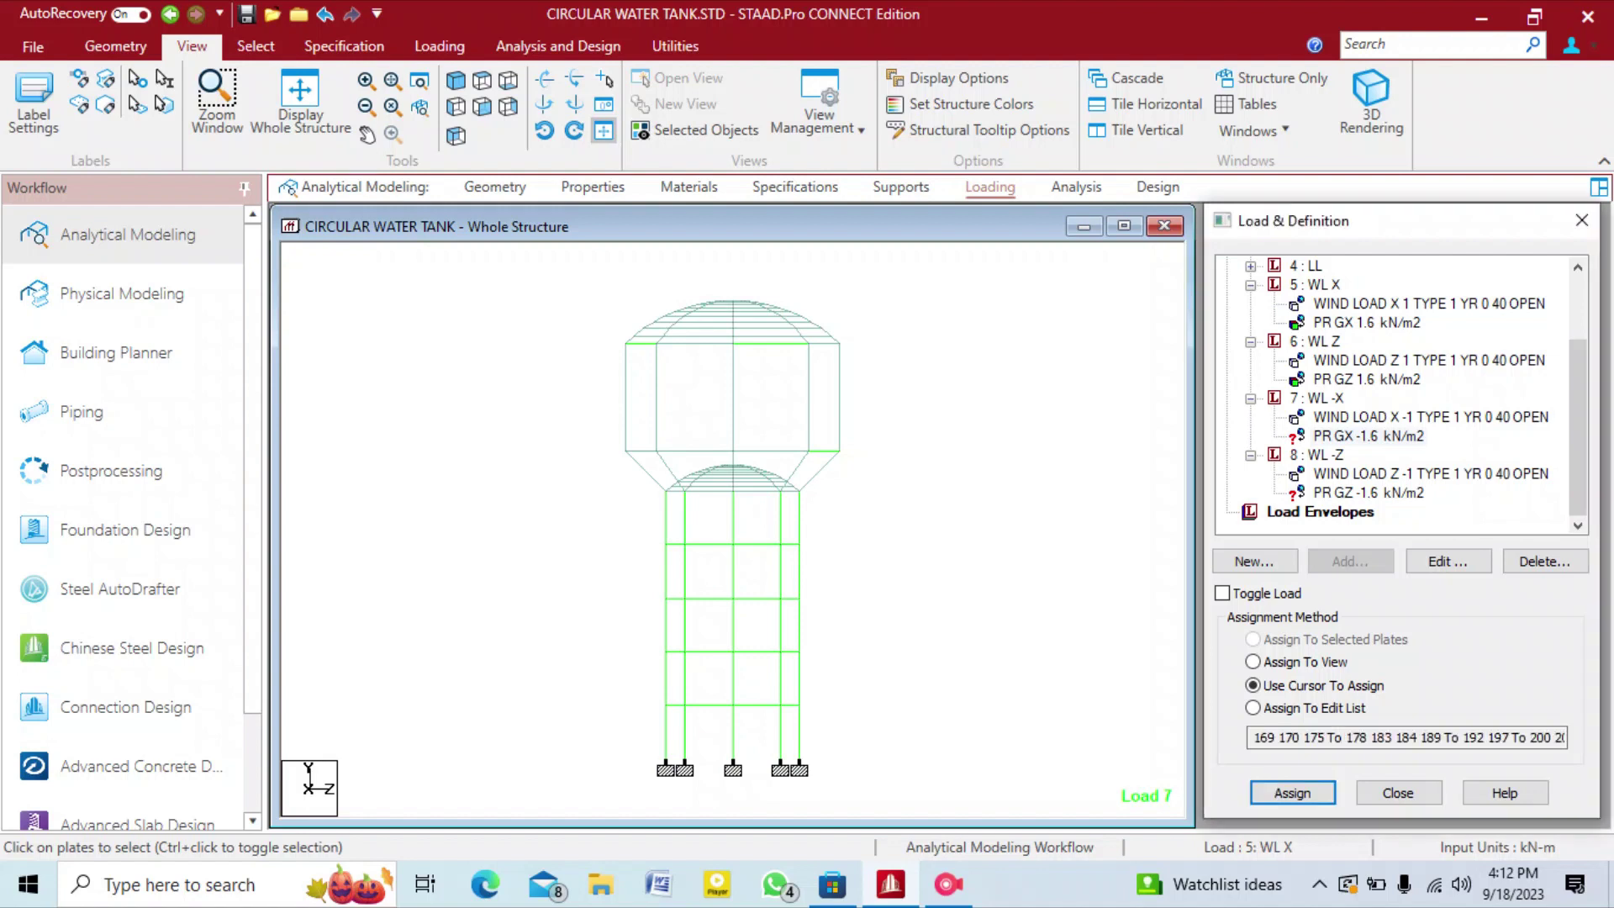
pyautogui.click(1367, 379)
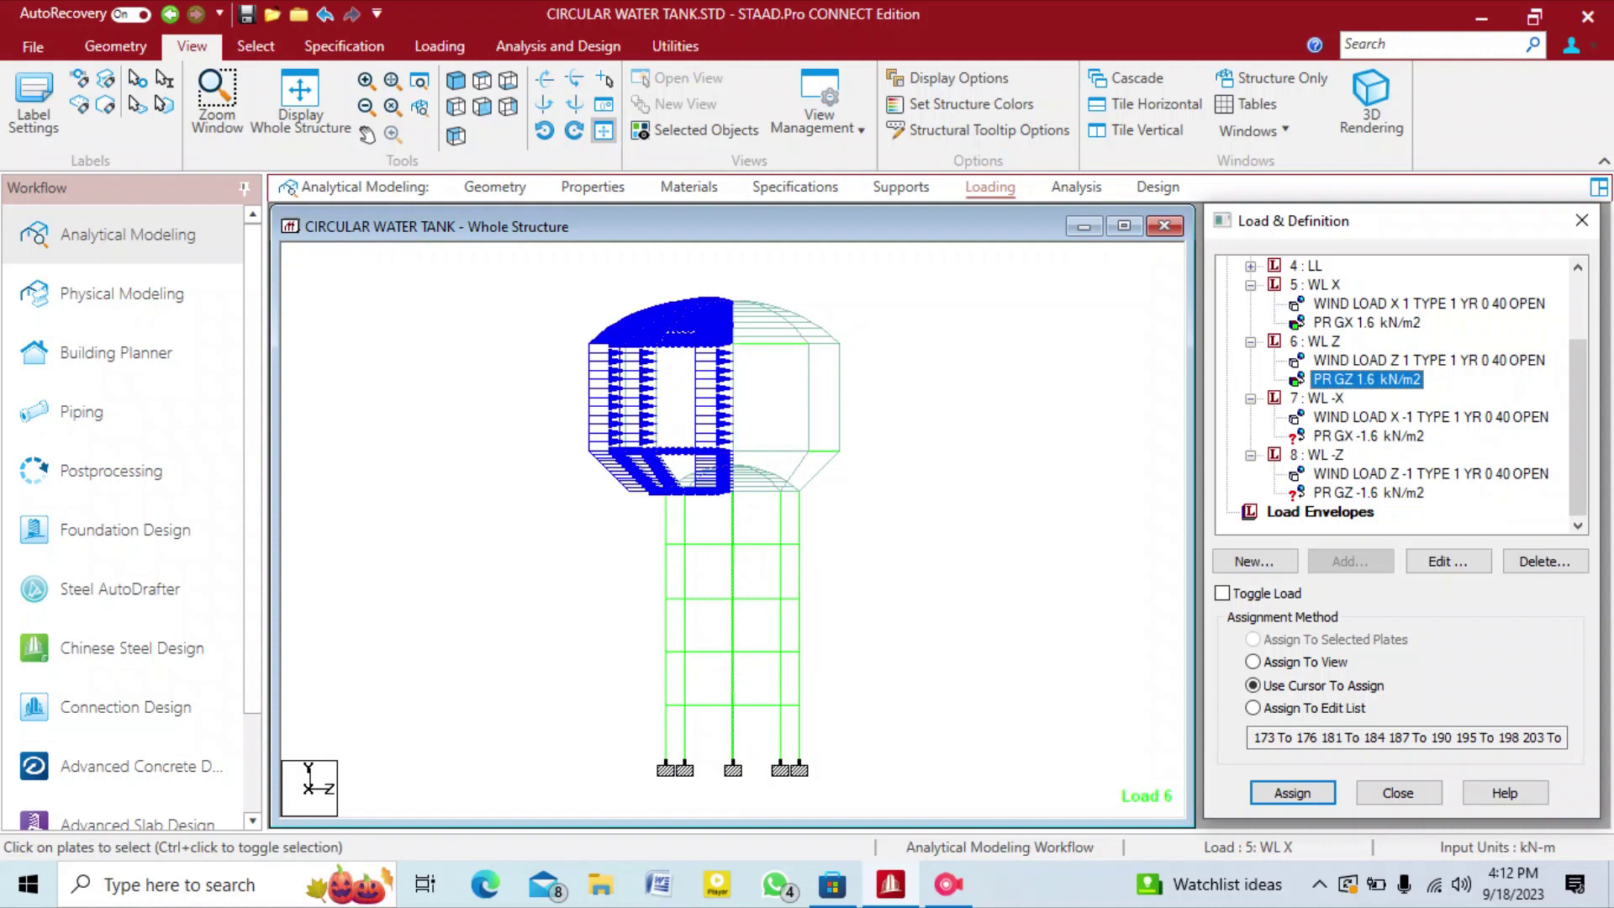
pyautogui.click(1369, 437)
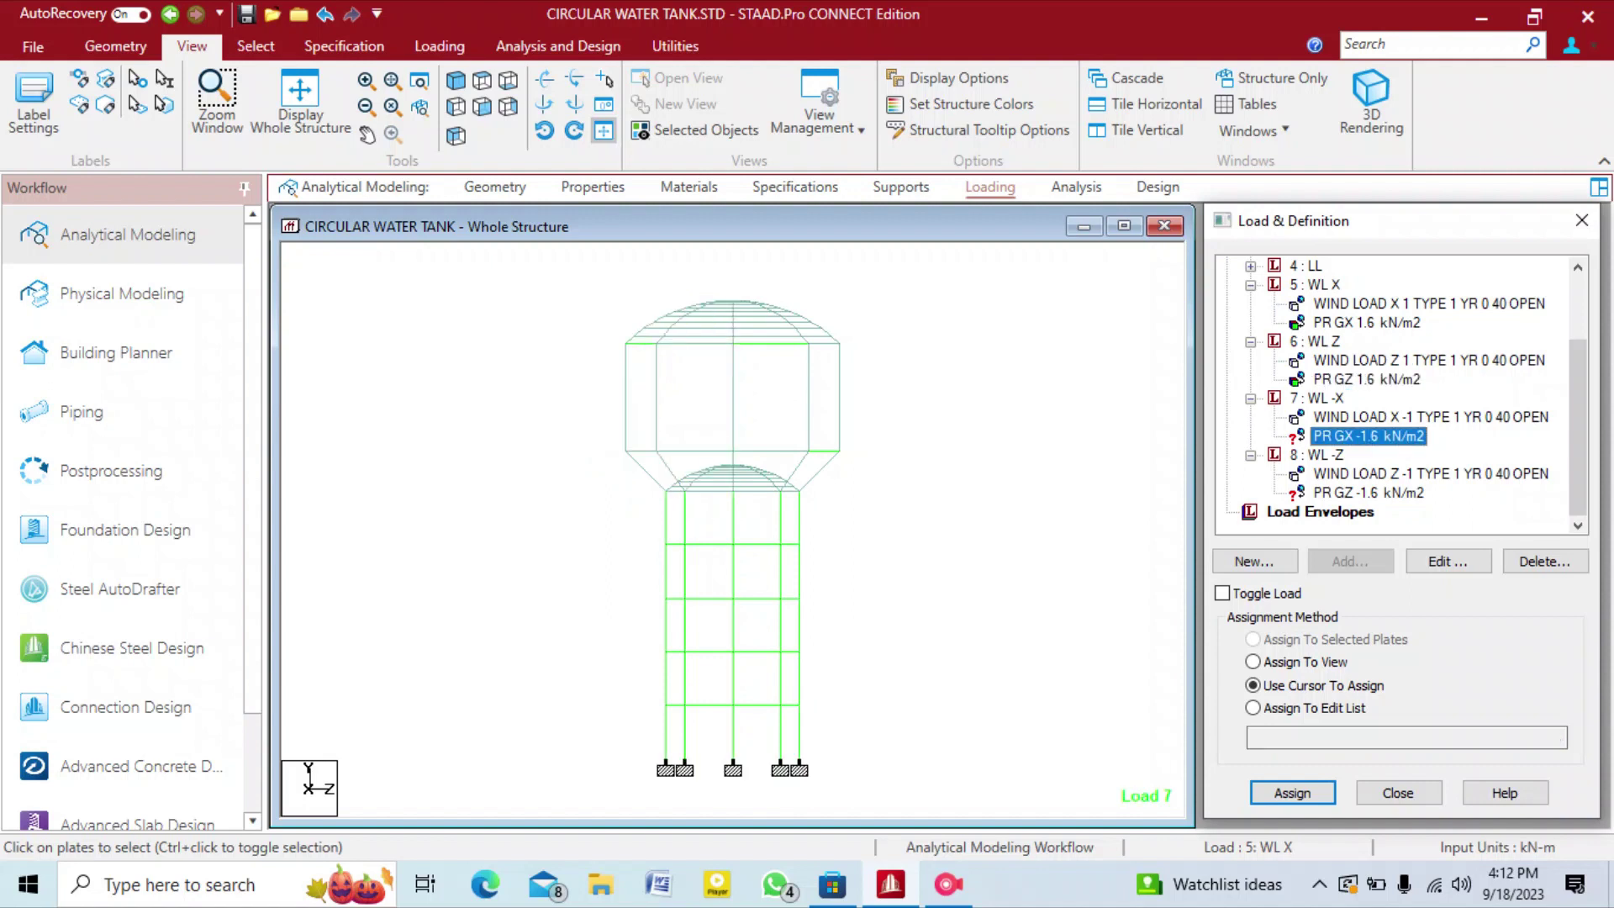
pyautogui.click(1369, 494)
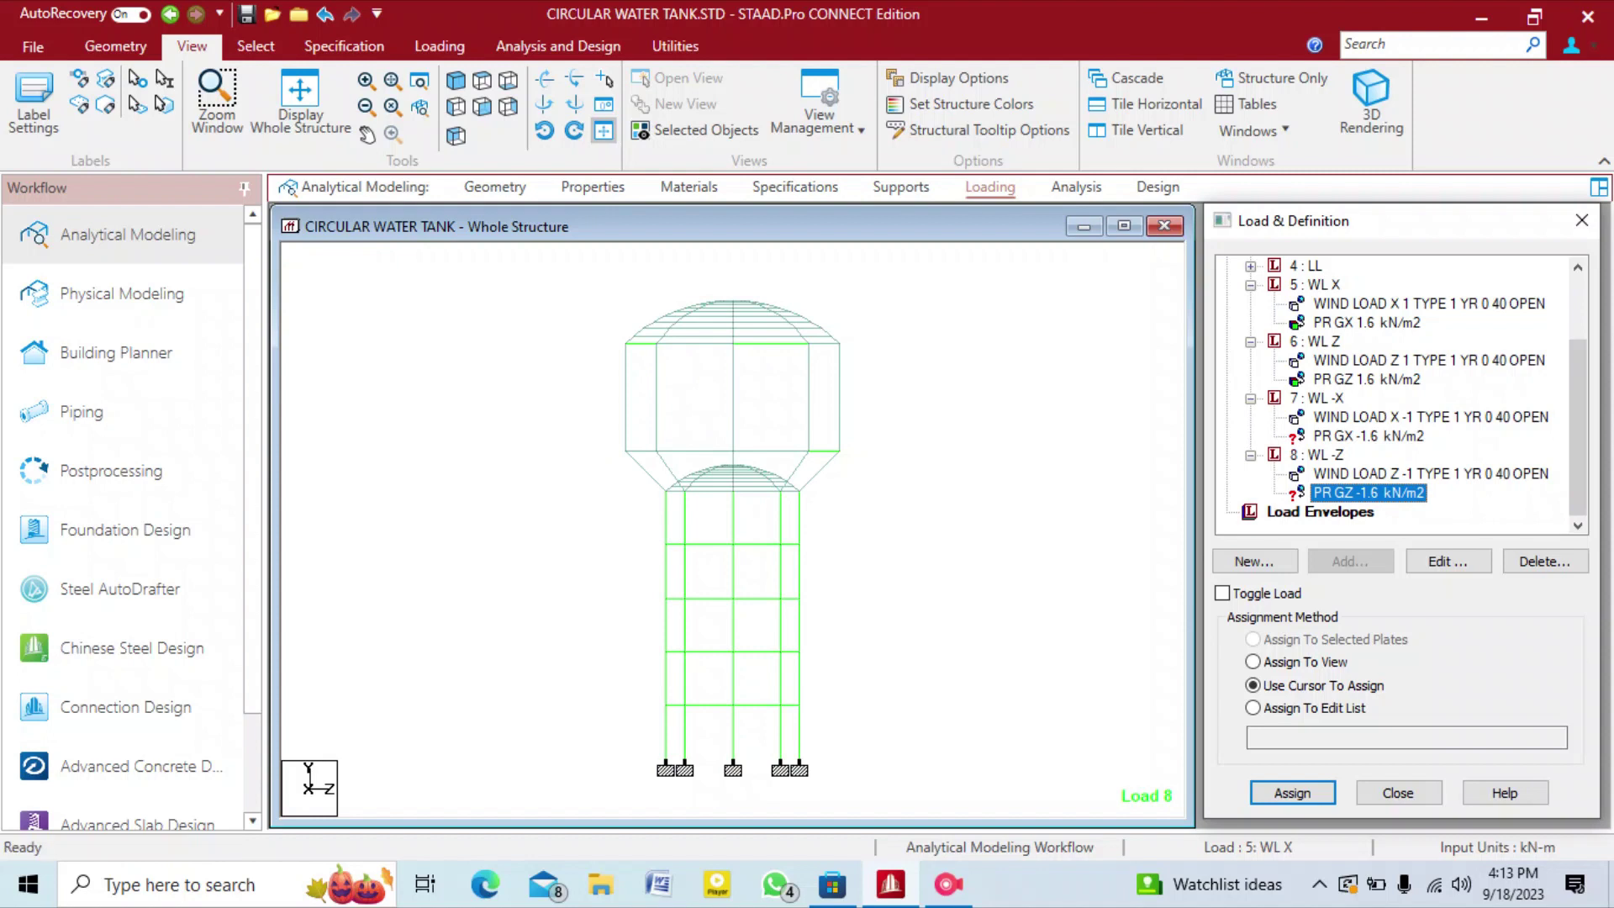
pyautogui.moveTo(878, 274); pyautogui.dragTo(738, 460)
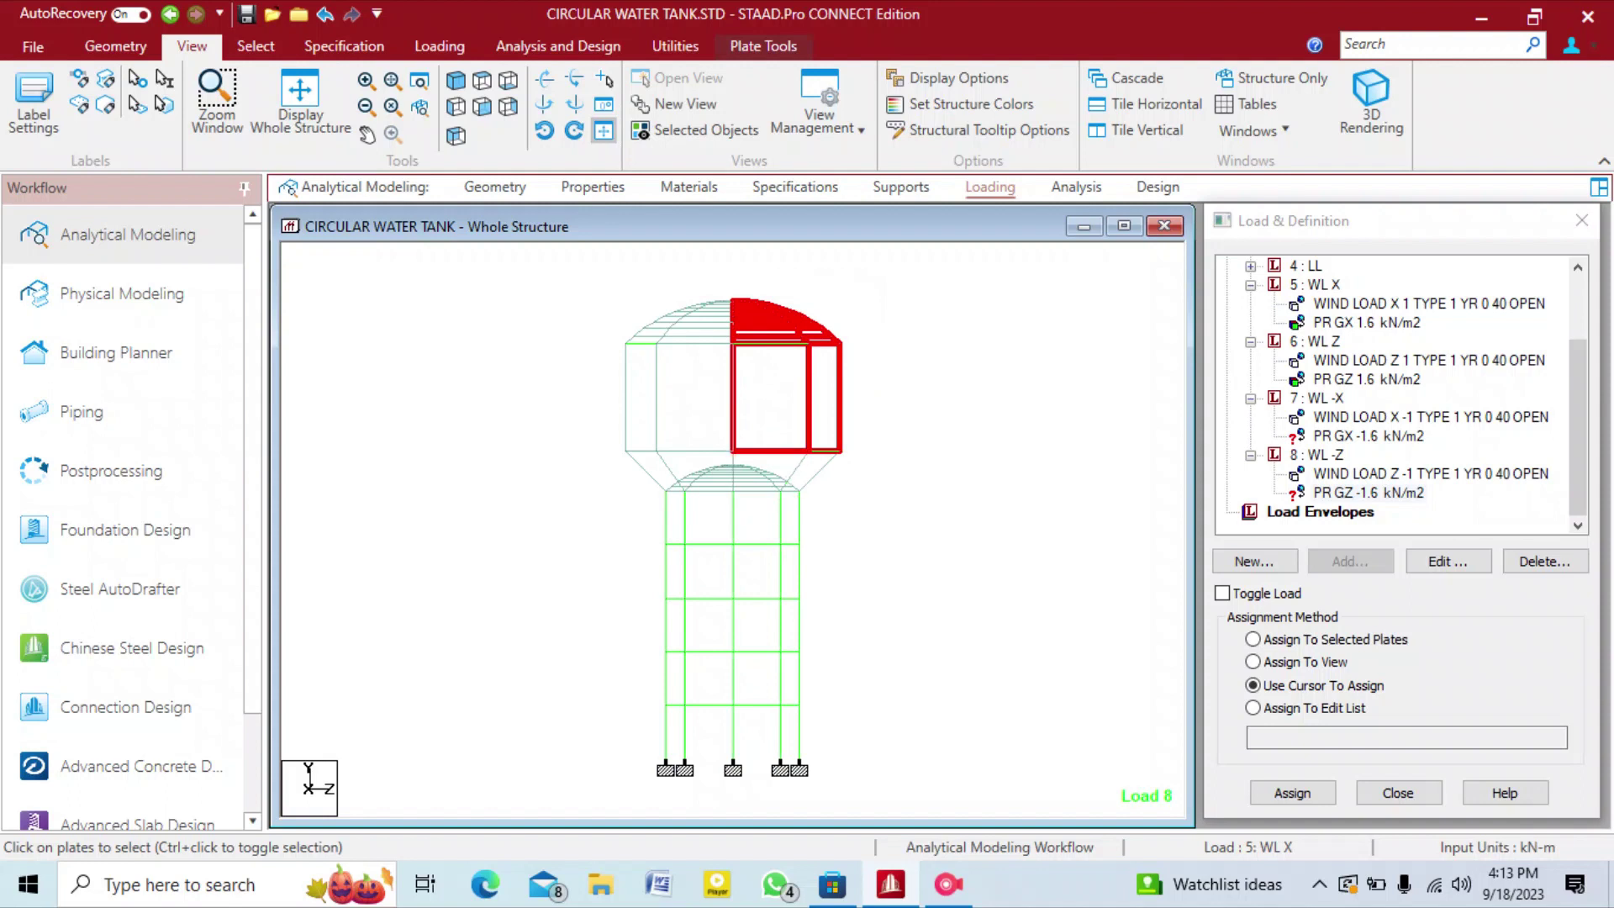
pyautogui.click(1253, 639)
pyautogui.click(1292, 793)
pyautogui.press('Return')
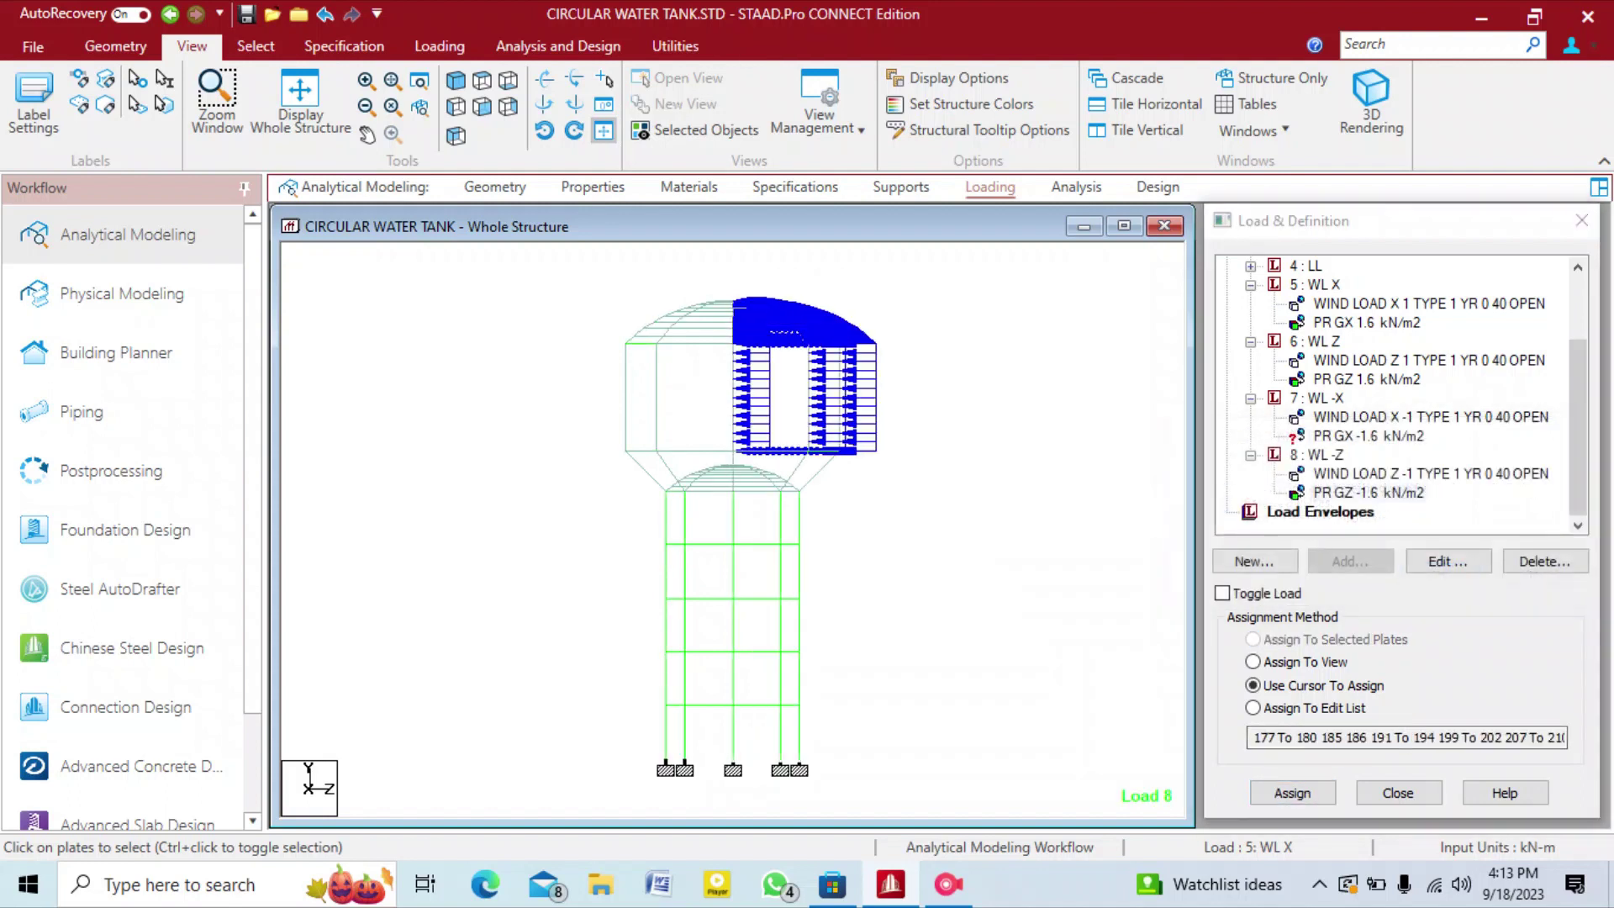
# Assign the -1.6 kN/m2 GZ pressure of WL -Z to the four conical bottom plates 169 to 172 on the tank's +Z half.
pyautogui.click(763, 475)
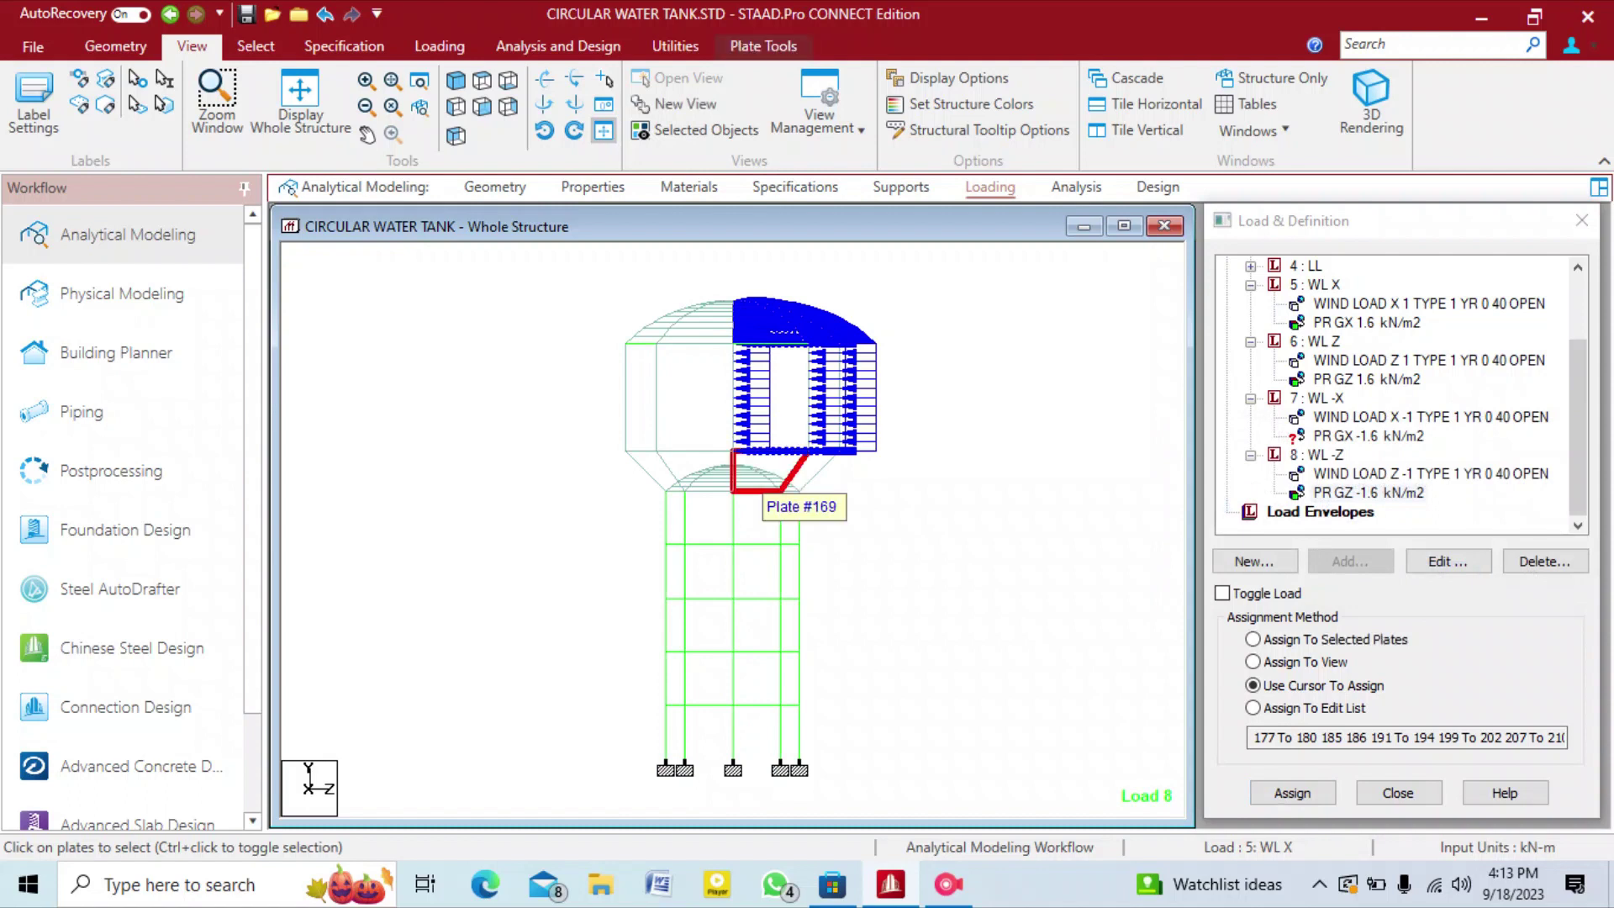
pyautogui.keyDown('ctrl'); pyautogui.click(805, 481); pyautogui.keyUp('ctrl')
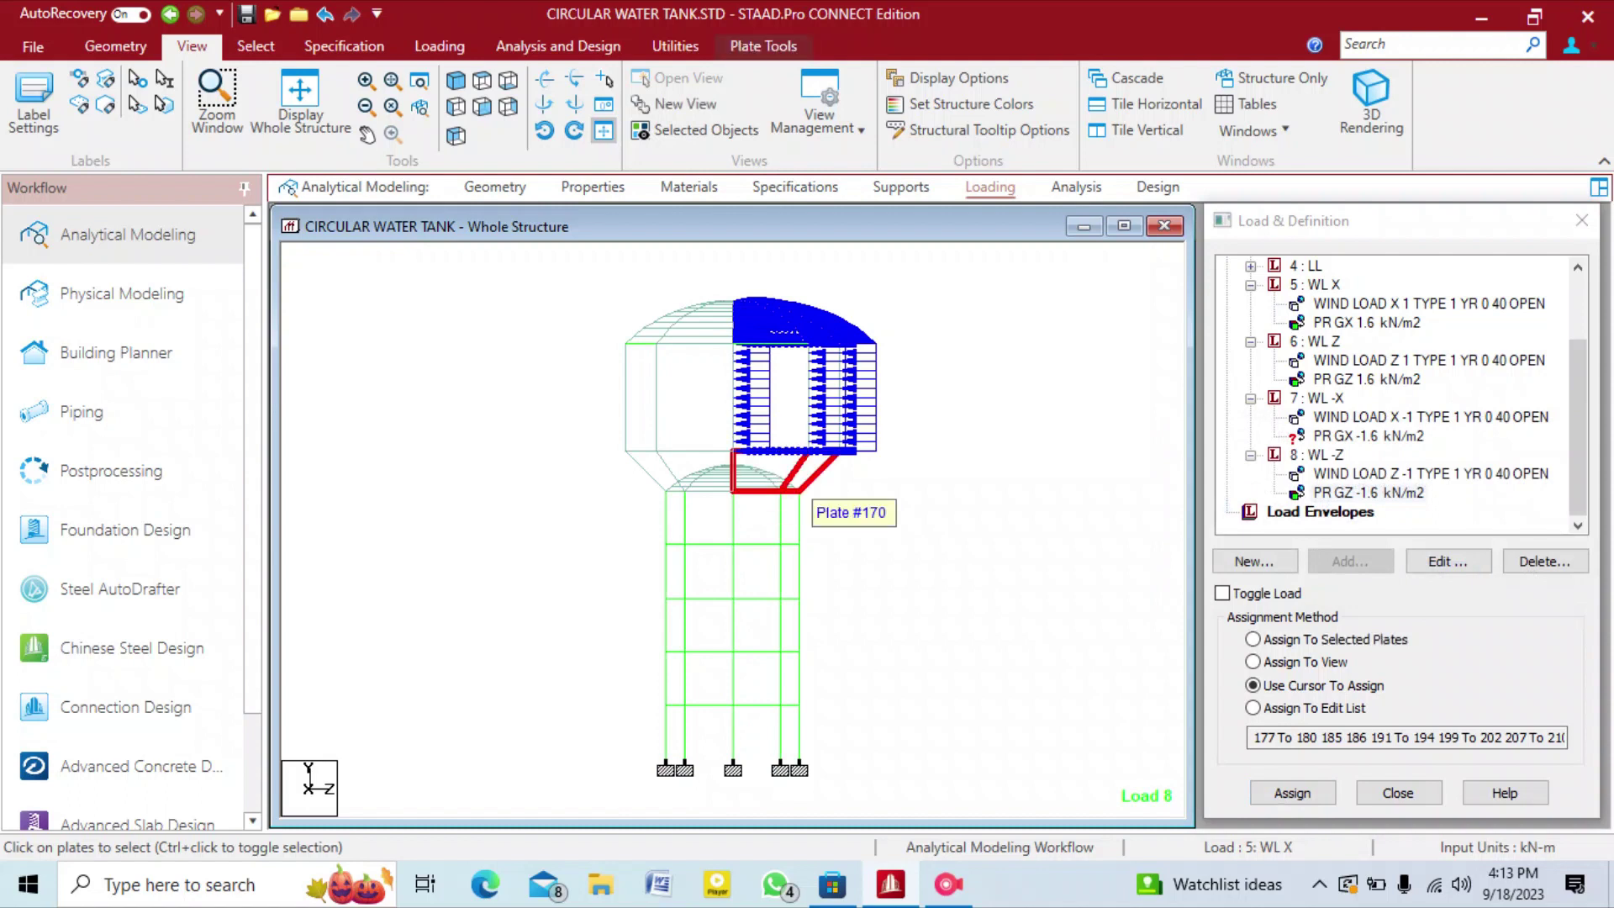
pyautogui.press('Left')
pyautogui.press('Left')
pyautogui.press('Left')
pyautogui.press('Left')
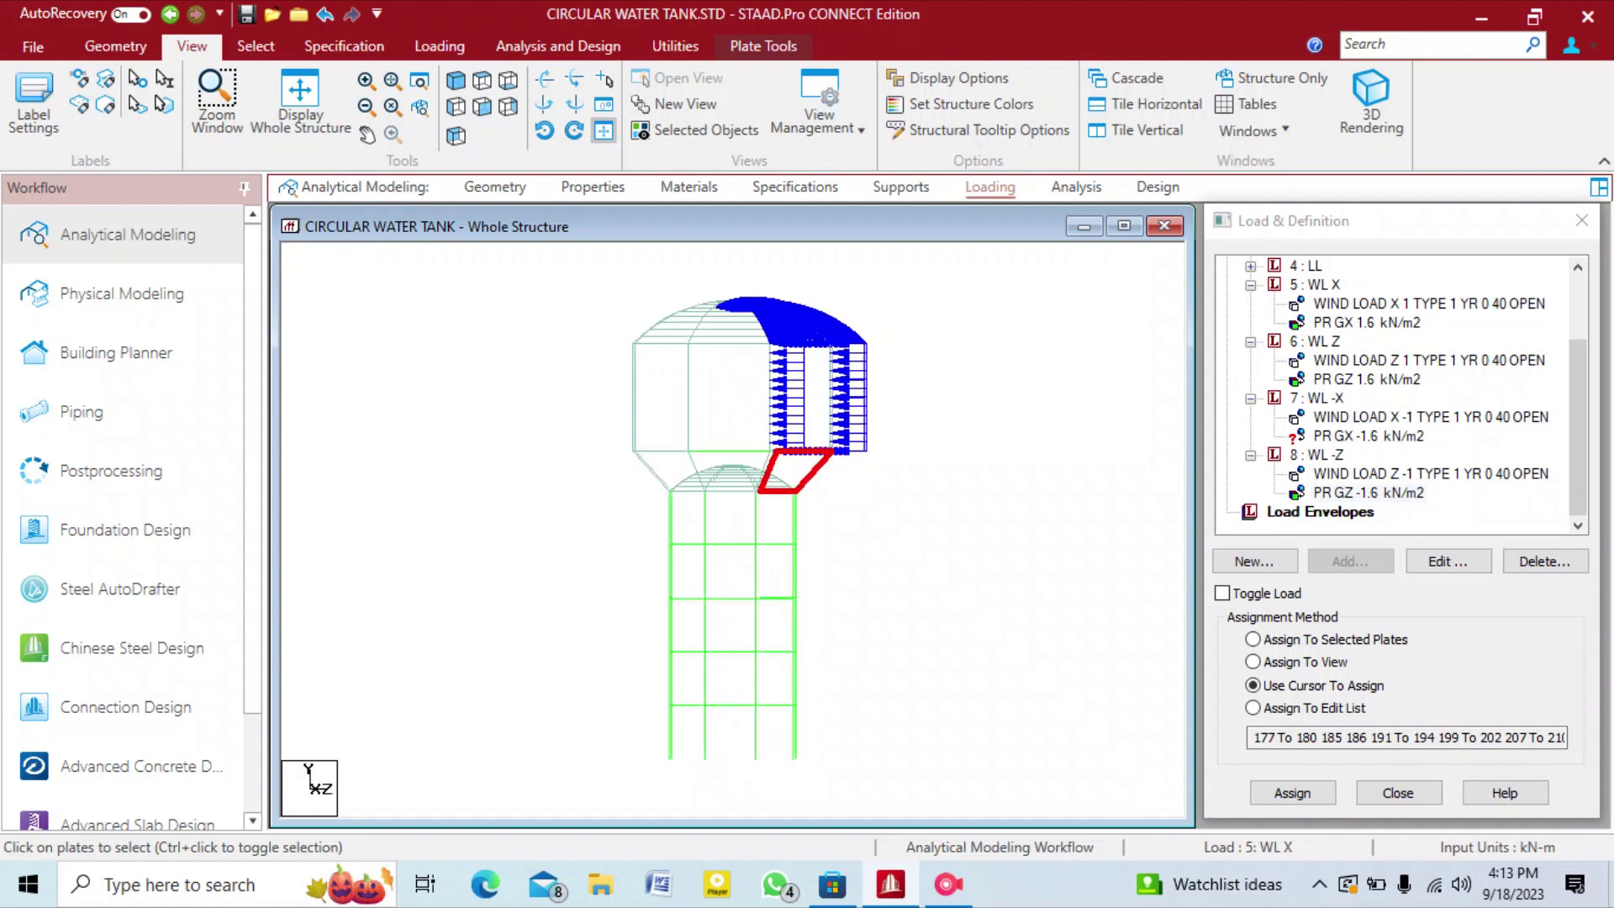
pyautogui.press('Left')
pyautogui.press('Left')
pyautogui.press('Left')
pyautogui.press('Left')
pyautogui.press('Left')
pyautogui.press('Left')
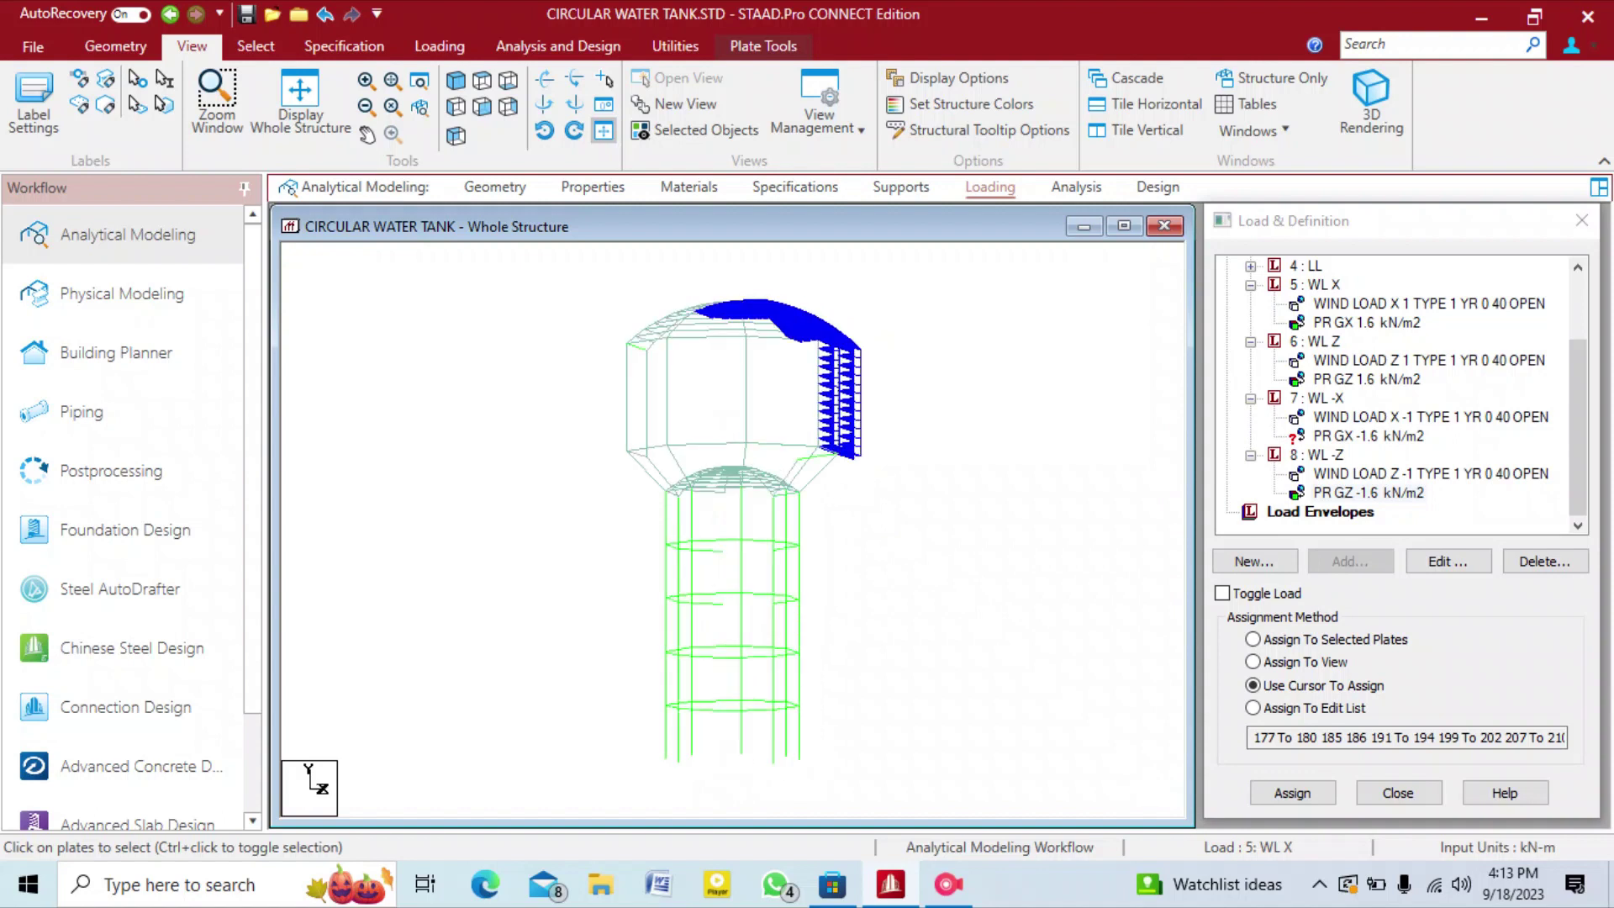
pyautogui.press('Left')
pyautogui.press('Left')
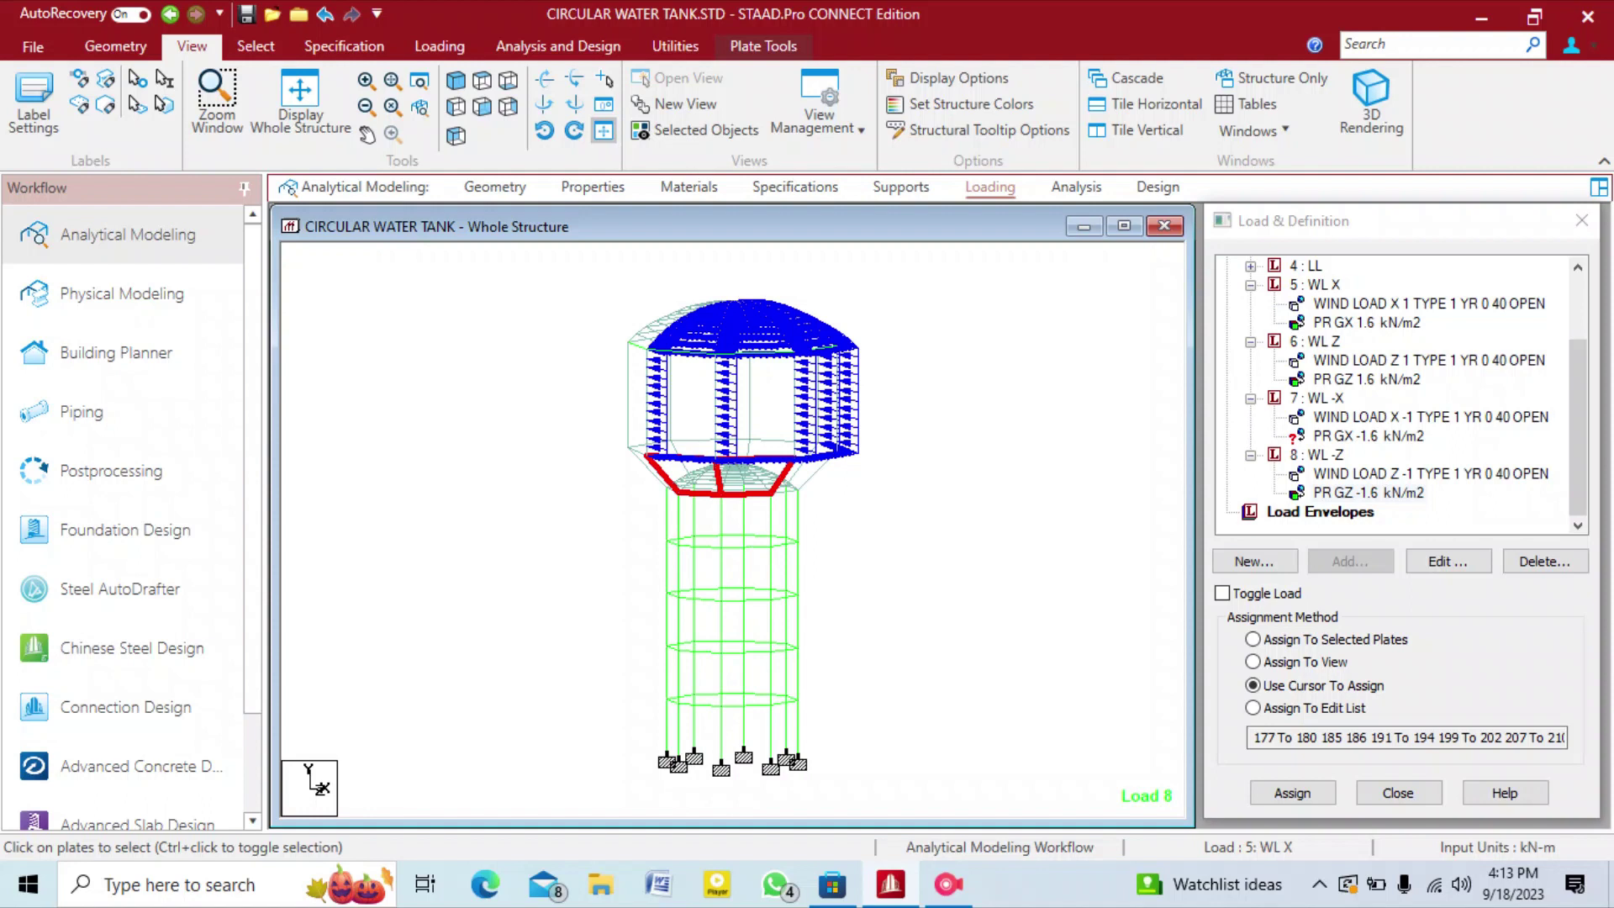
pyautogui.keyDown('ctrl'); pyautogui.click(794, 481); pyautogui.keyUp('ctrl')
pyautogui.press('Left')
pyautogui.press('Left')
pyautogui.press('Left')
pyautogui.press('Left')
pyautogui.press('Left')
pyautogui.press('Left')
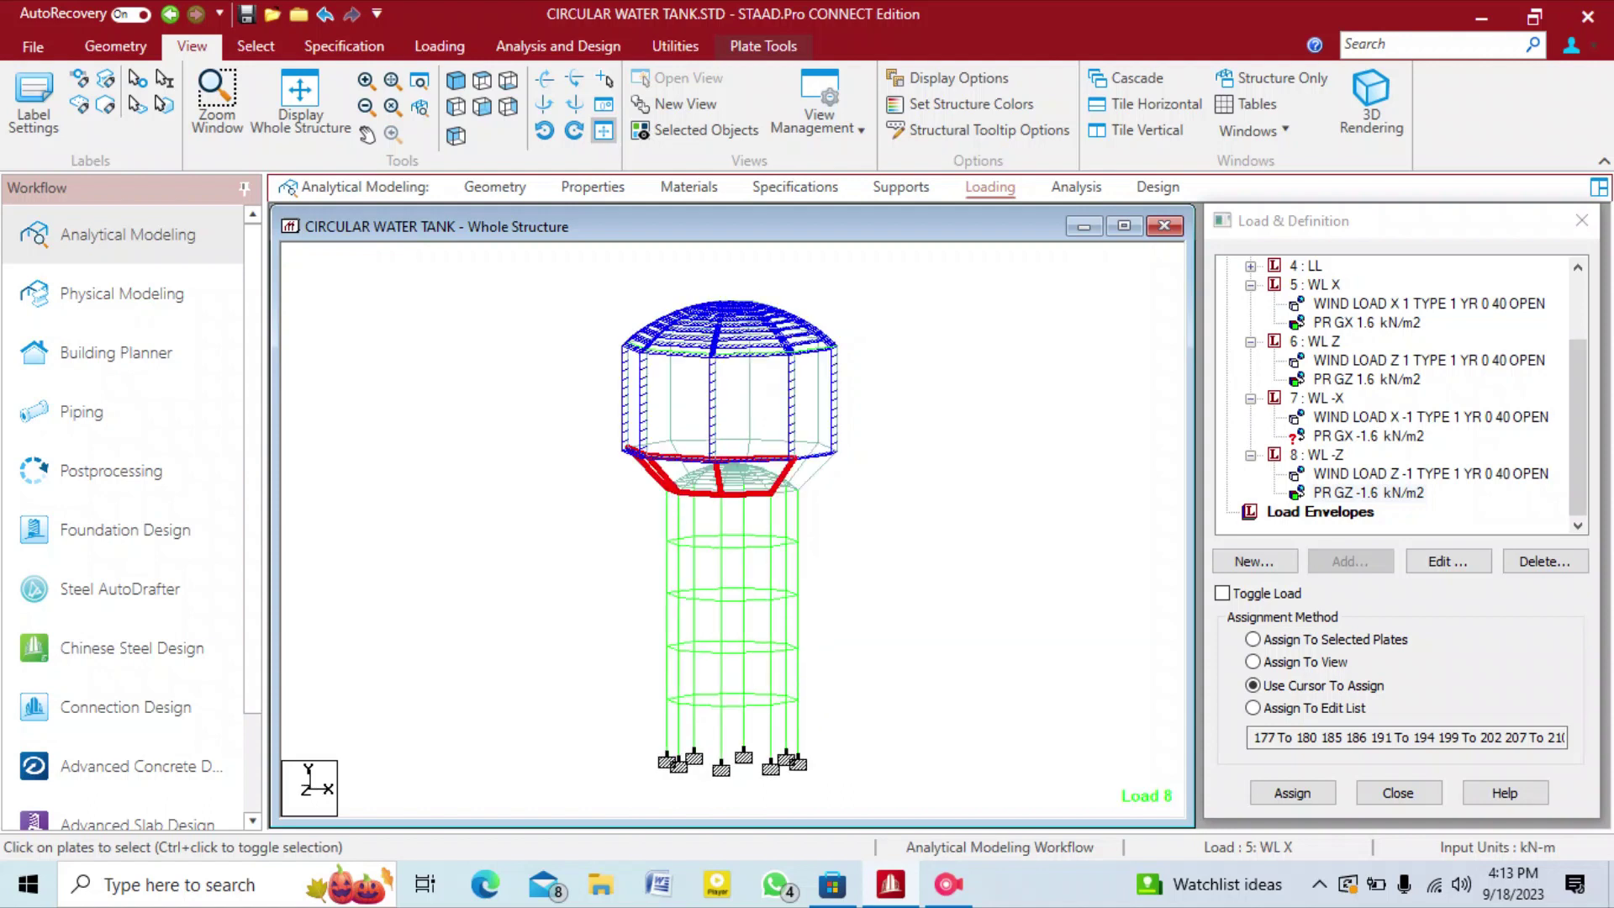
pyautogui.click(811, 479)
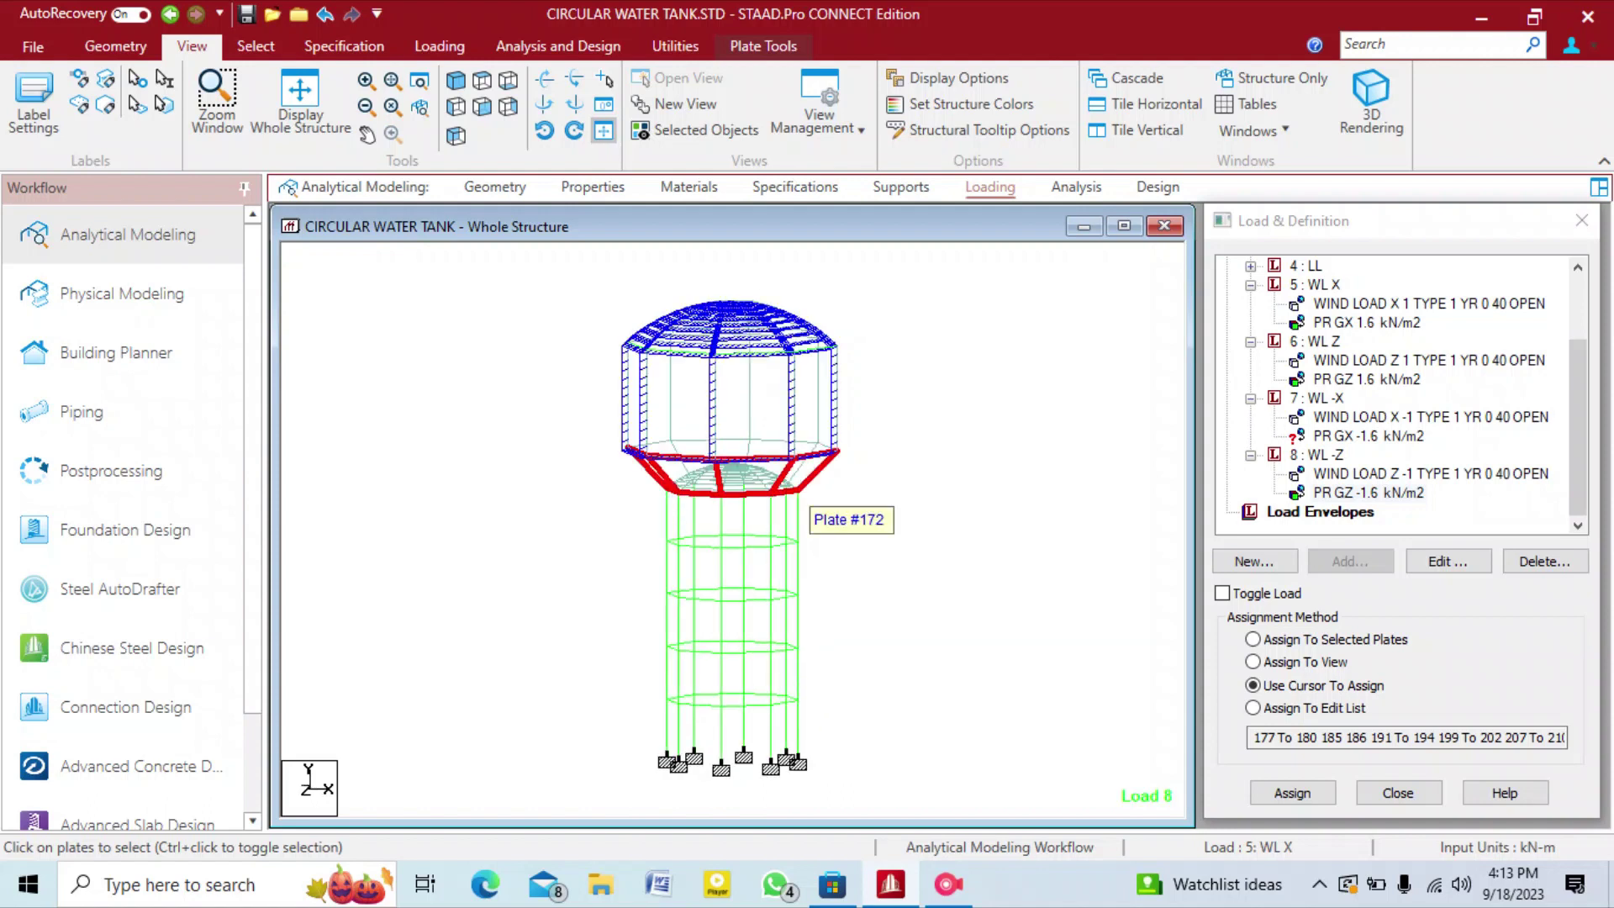
pyautogui.press('Right')
pyautogui.press('Right')
pyautogui.press('Right')
pyautogui.press('Right')
pyautogui.press('Right')
pyautogui.press('Right')
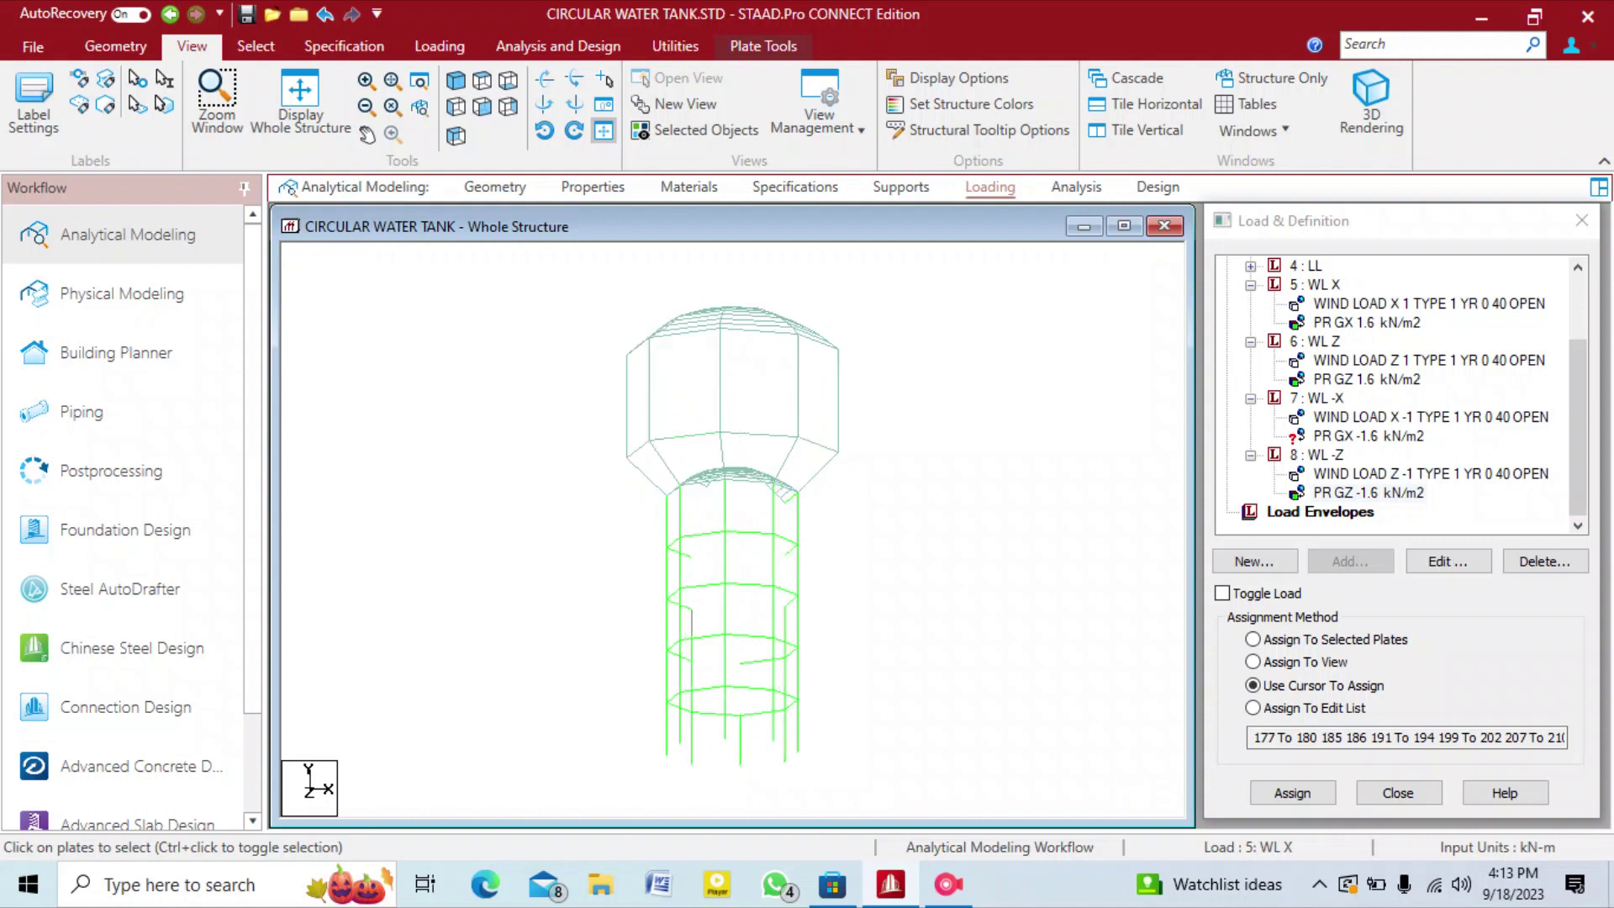
pyautogui.press('Right')
pyautogui.press('Right')
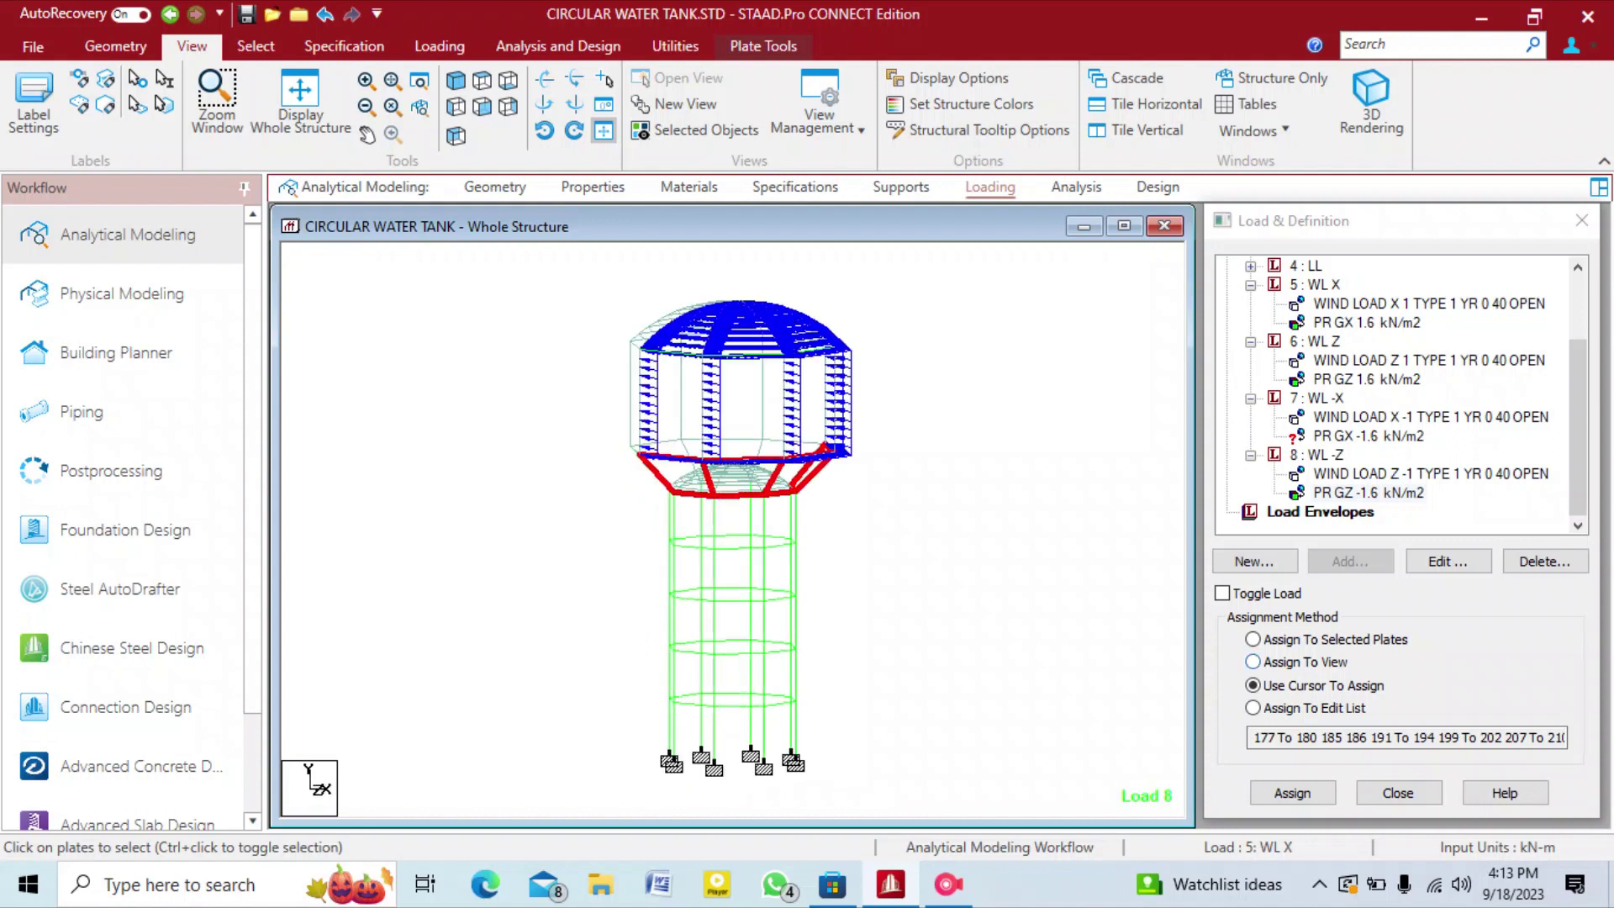
pyautogui.click(1253, 639)
pyautogui.click(1293, 793)
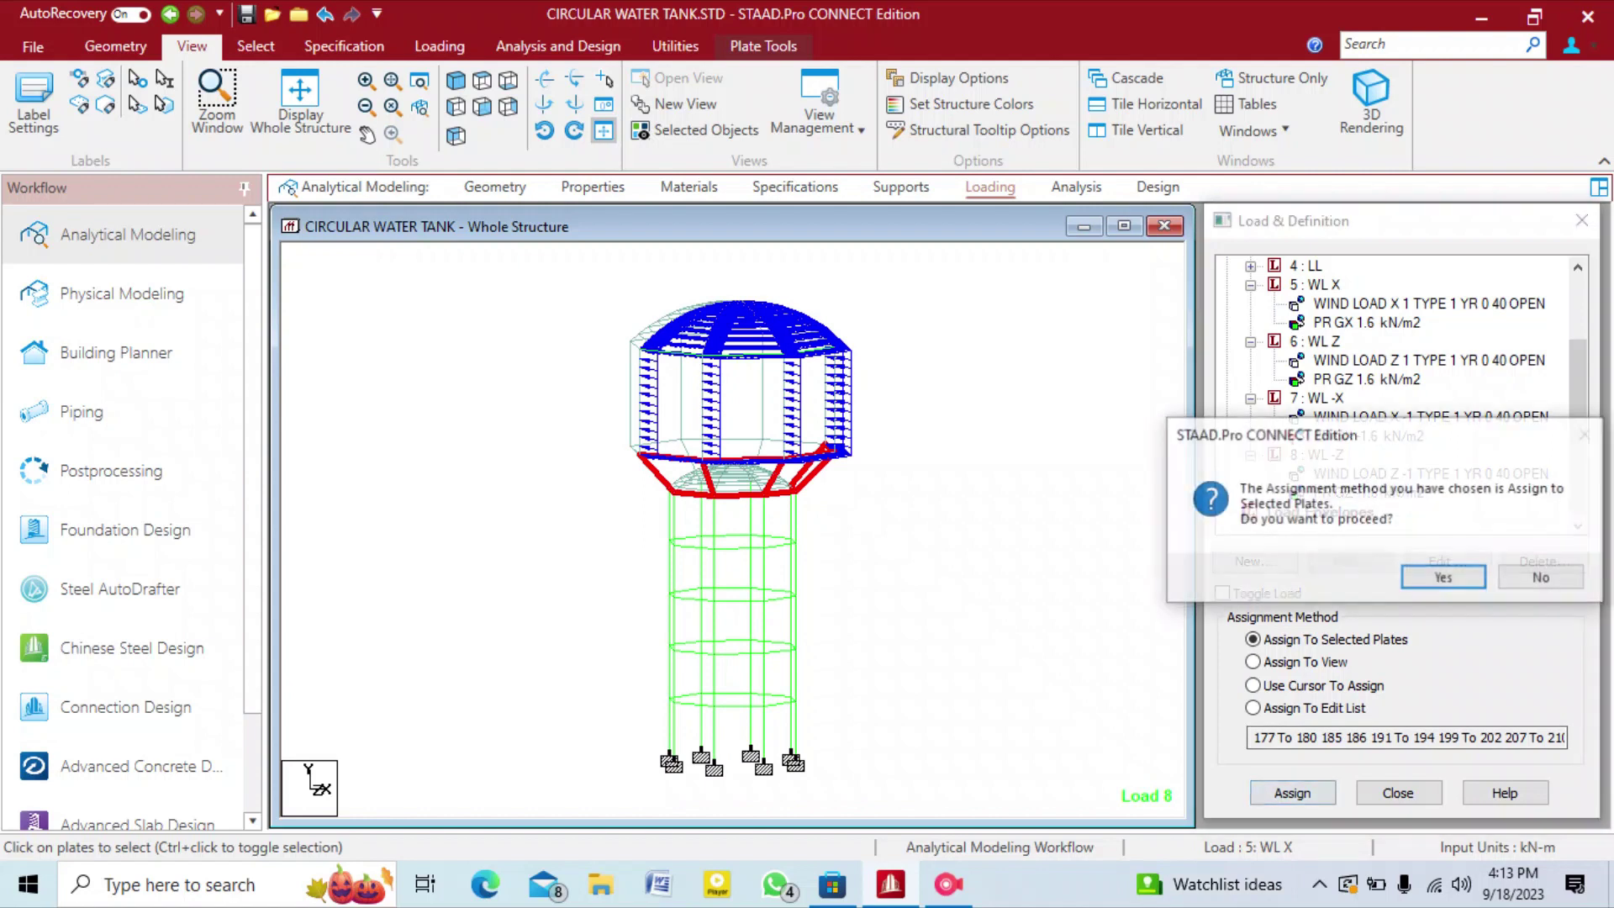
pyautogui.press('Return')
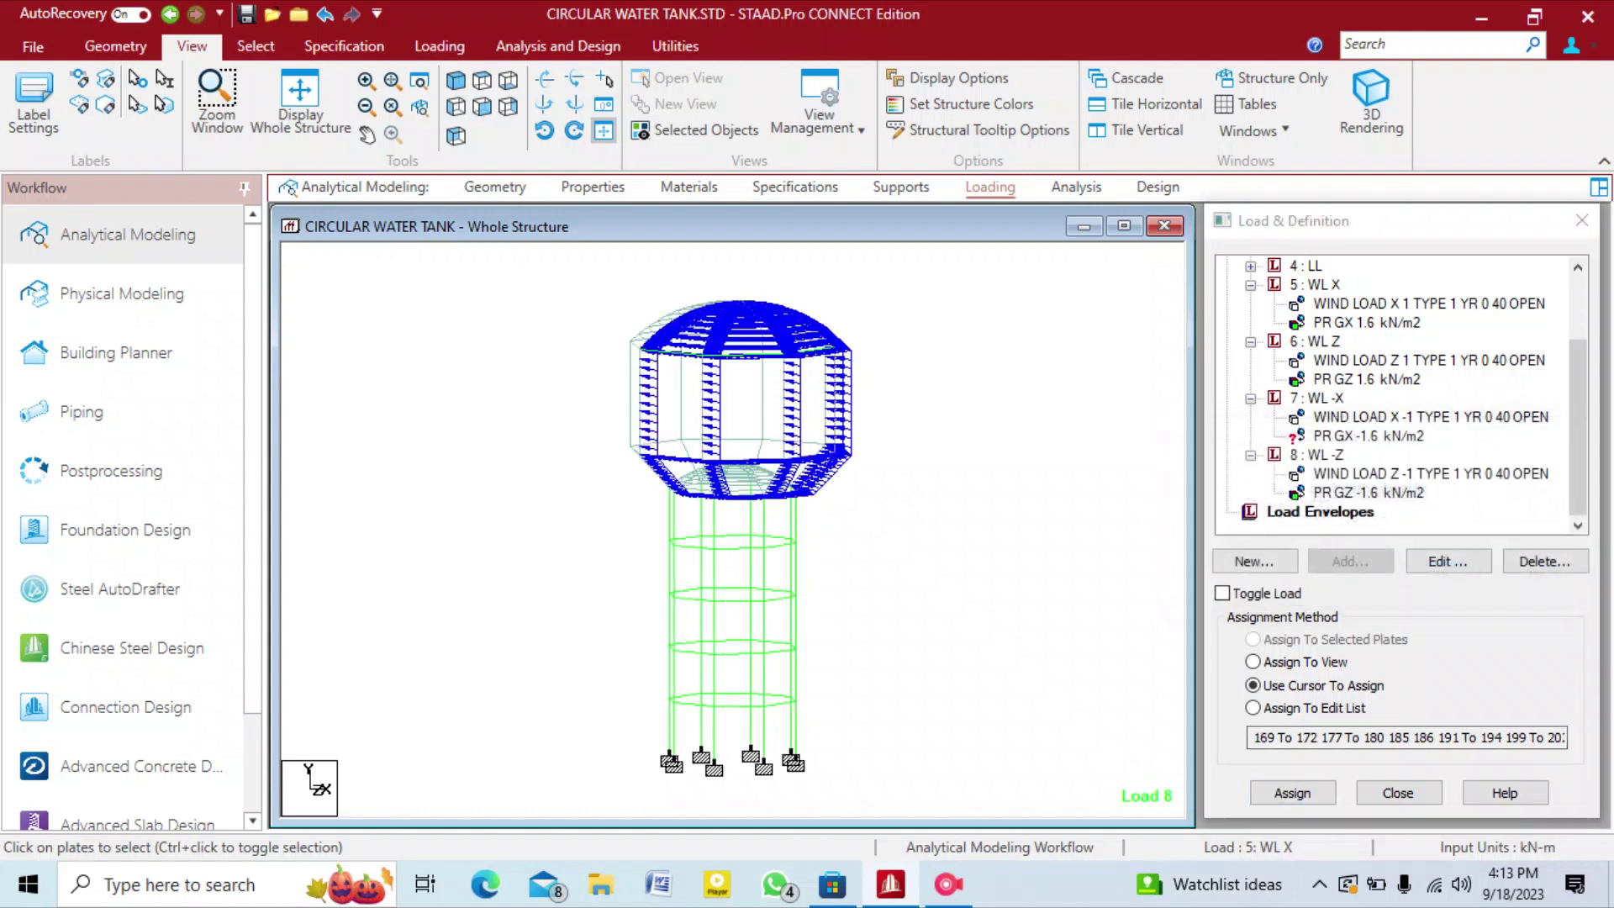
# Compare the plate pressures of WL Z and WL -Z in the side views of the tank.
pyautogui.click(482, 106)
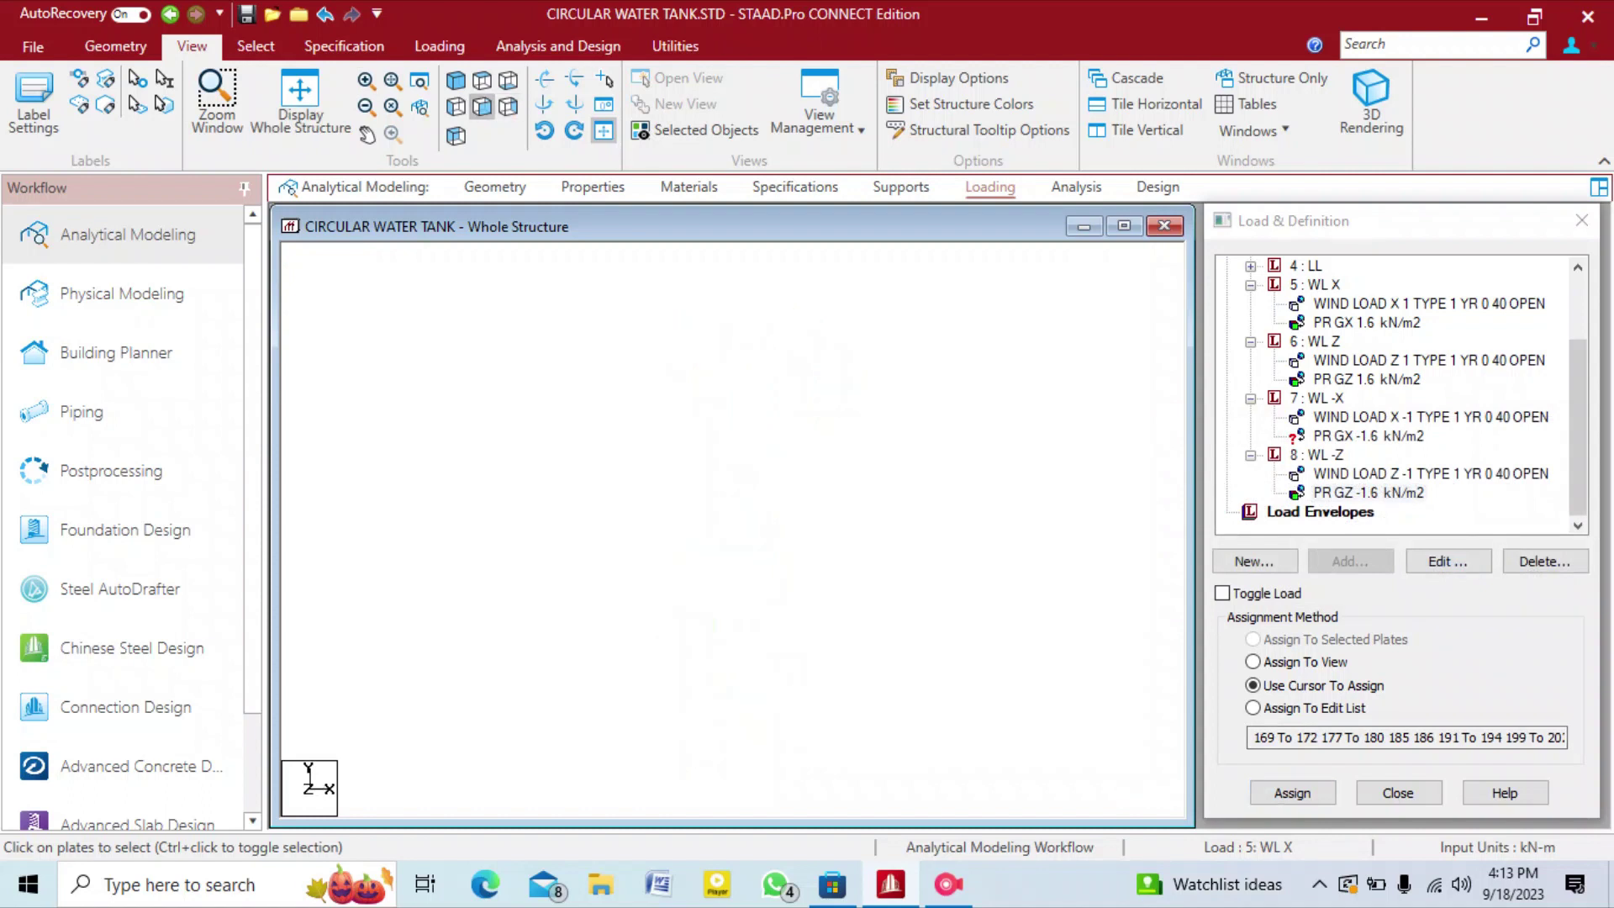
pyautogui.click(481, 105)
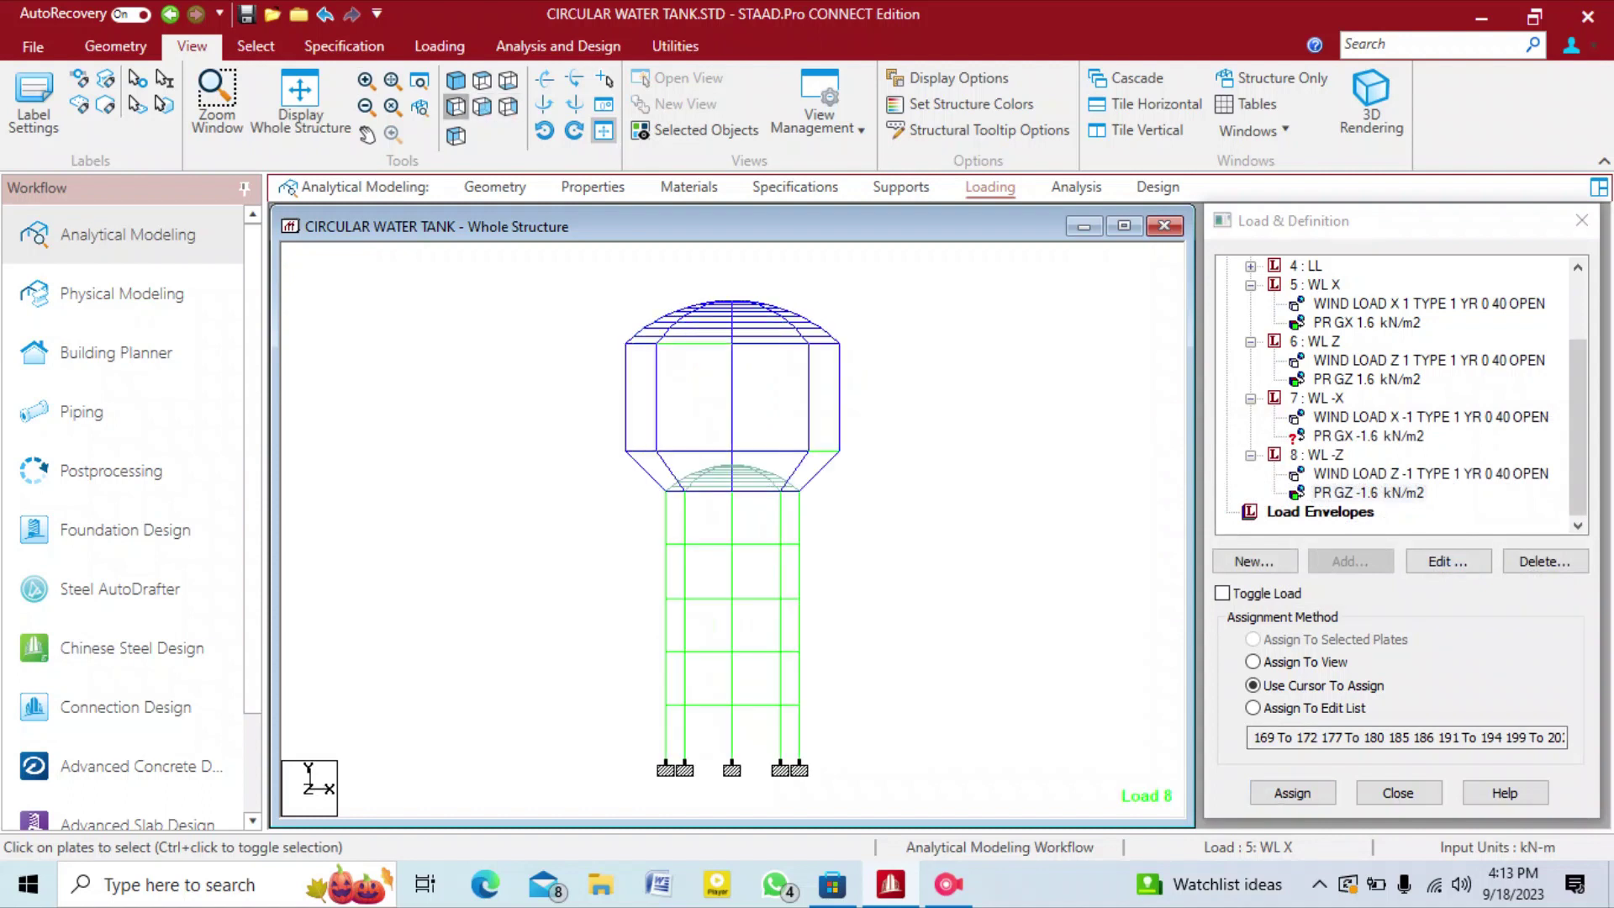
pyautogui.click(455, 107)
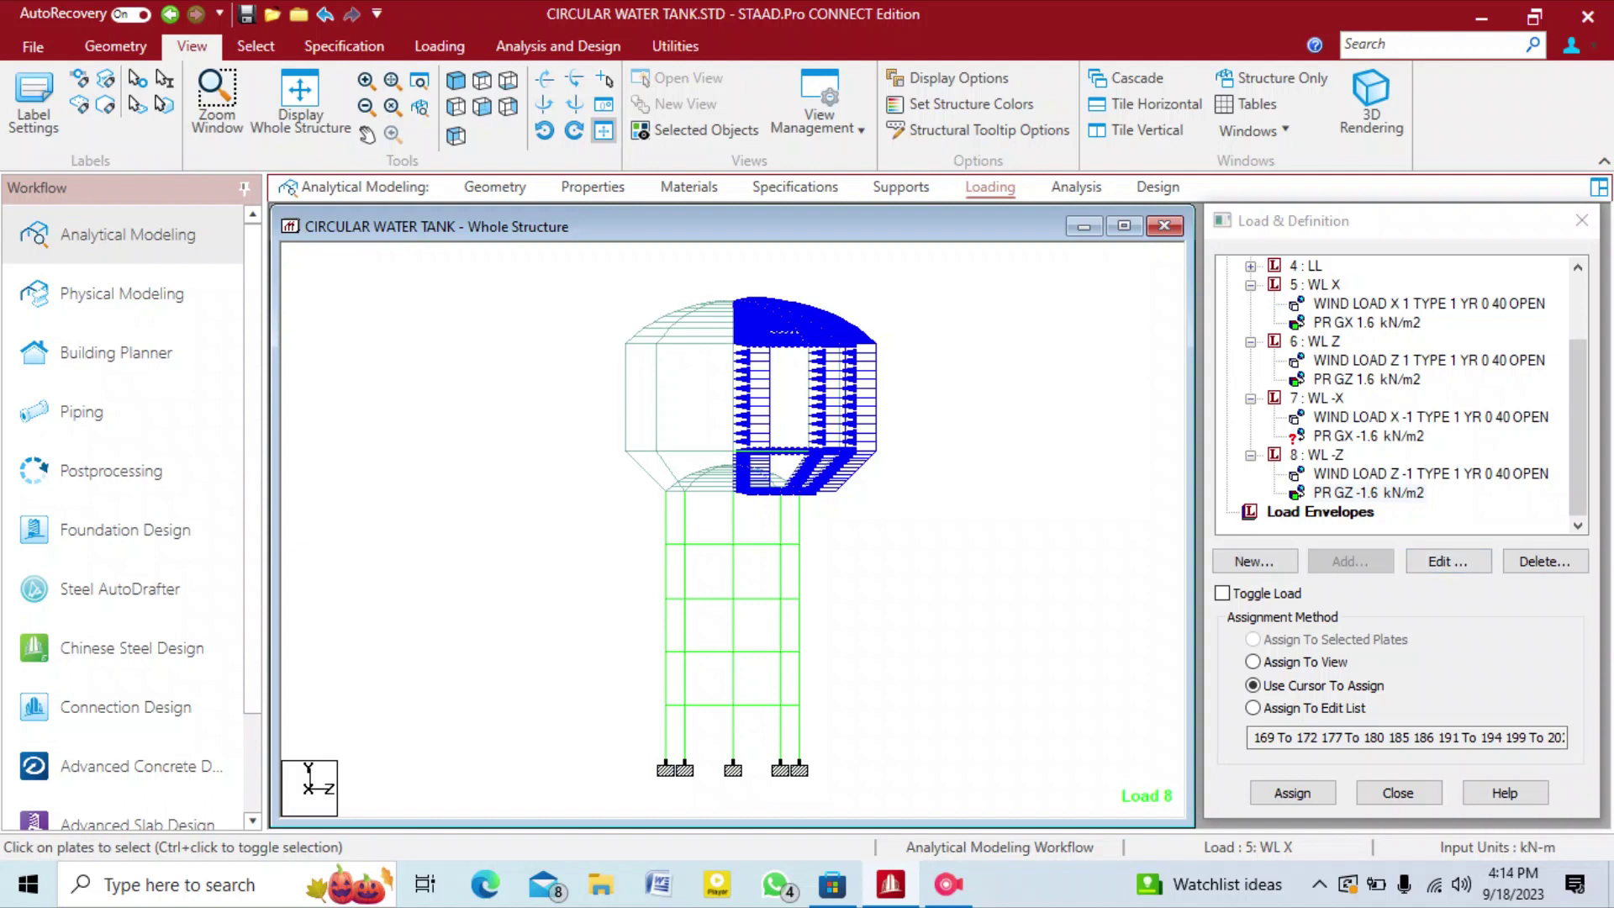
pyautogui.click(1367, 380)
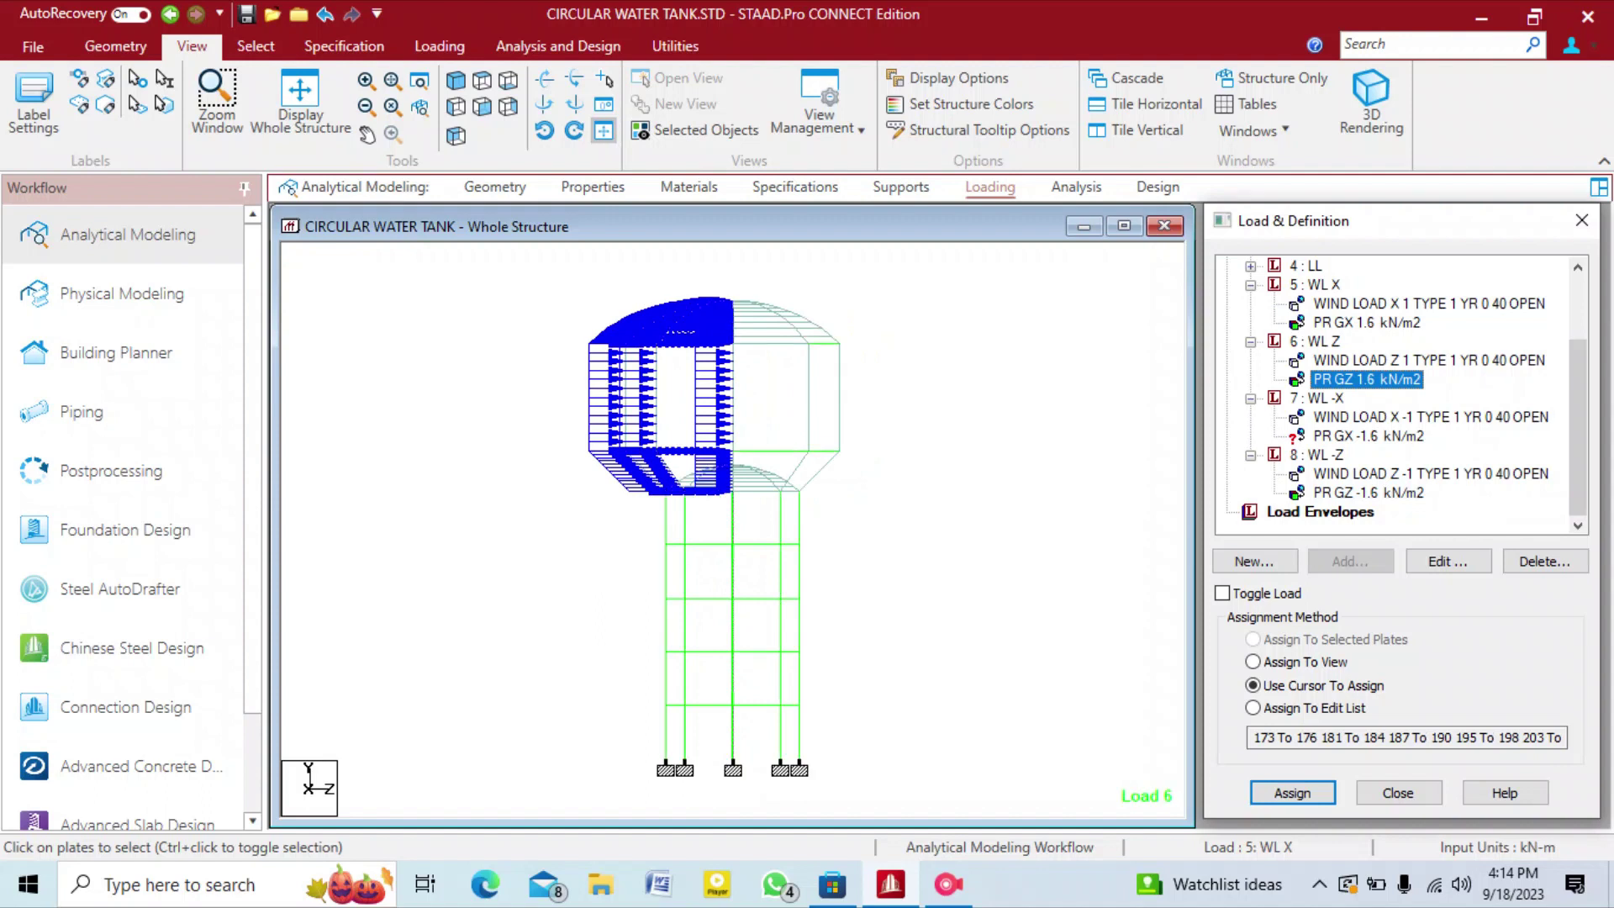
pyautogui.click(1368, 493)
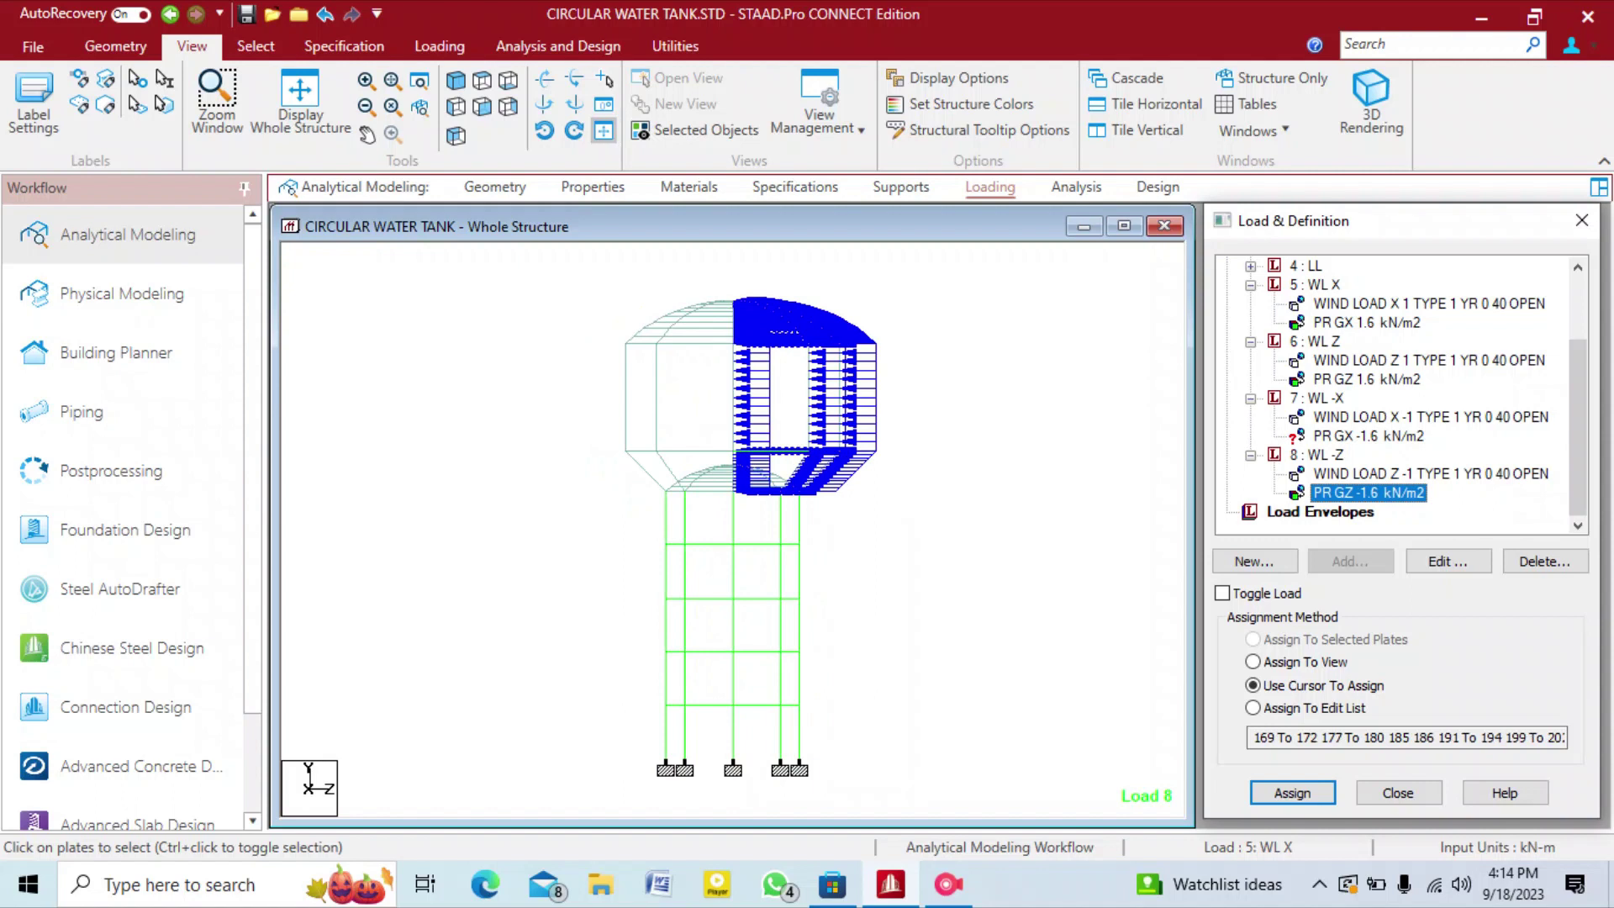
# Assign the -1.6 kN/m2 GX pressure of WL -X to the top dome and cylindrical wall plates on the tank's +X half.
pyautogui.click(1369, 437)
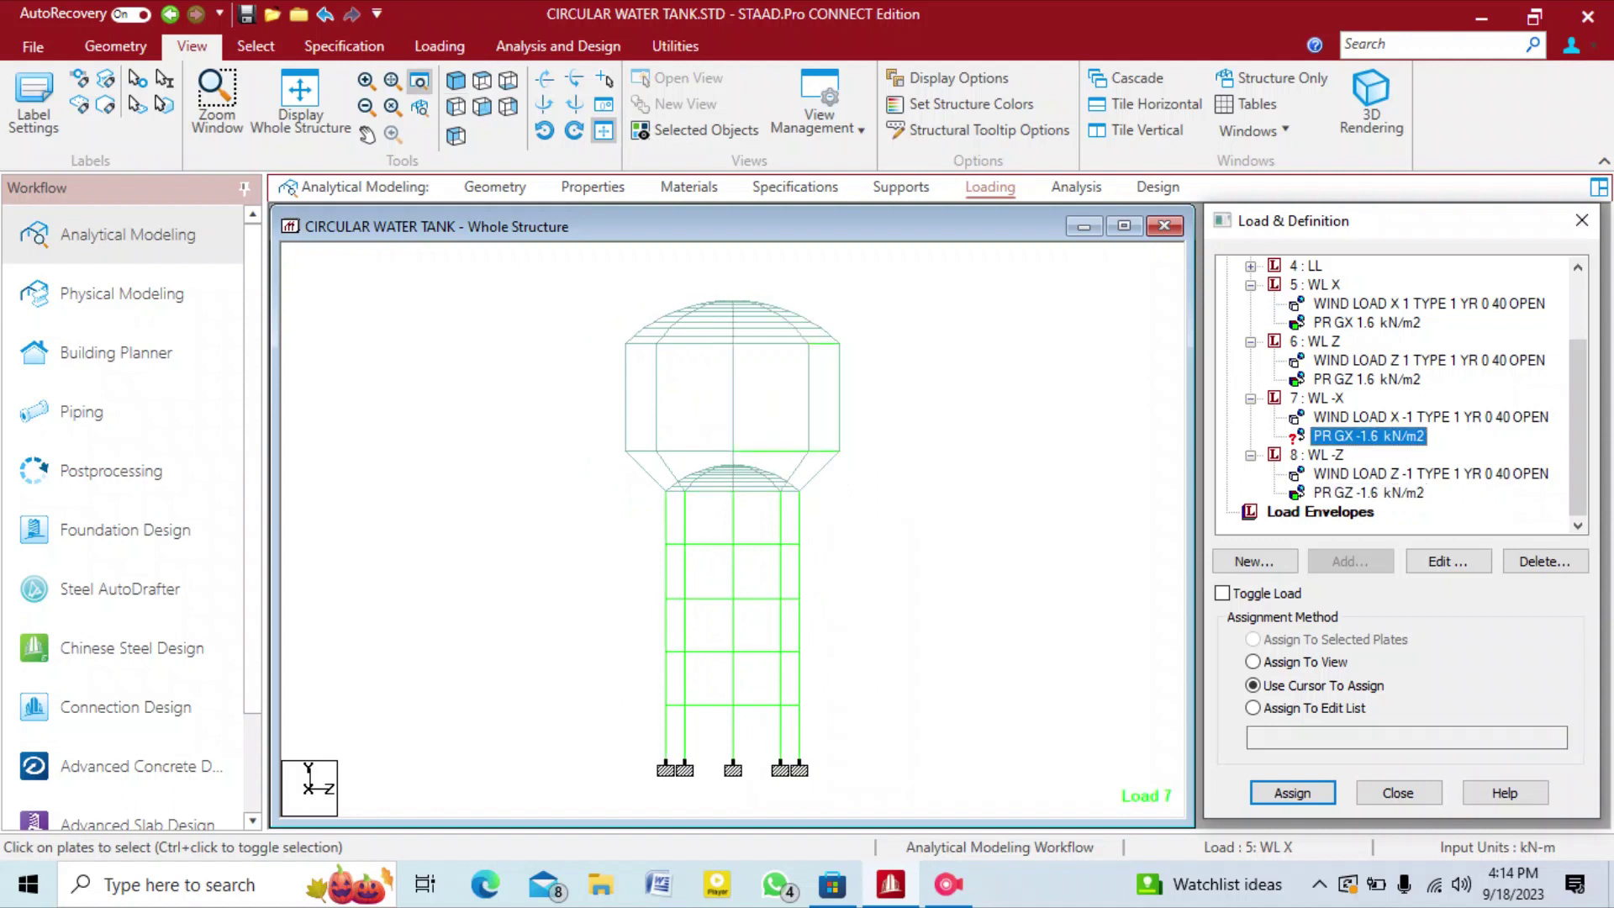
pyautogui.click(508, 106)
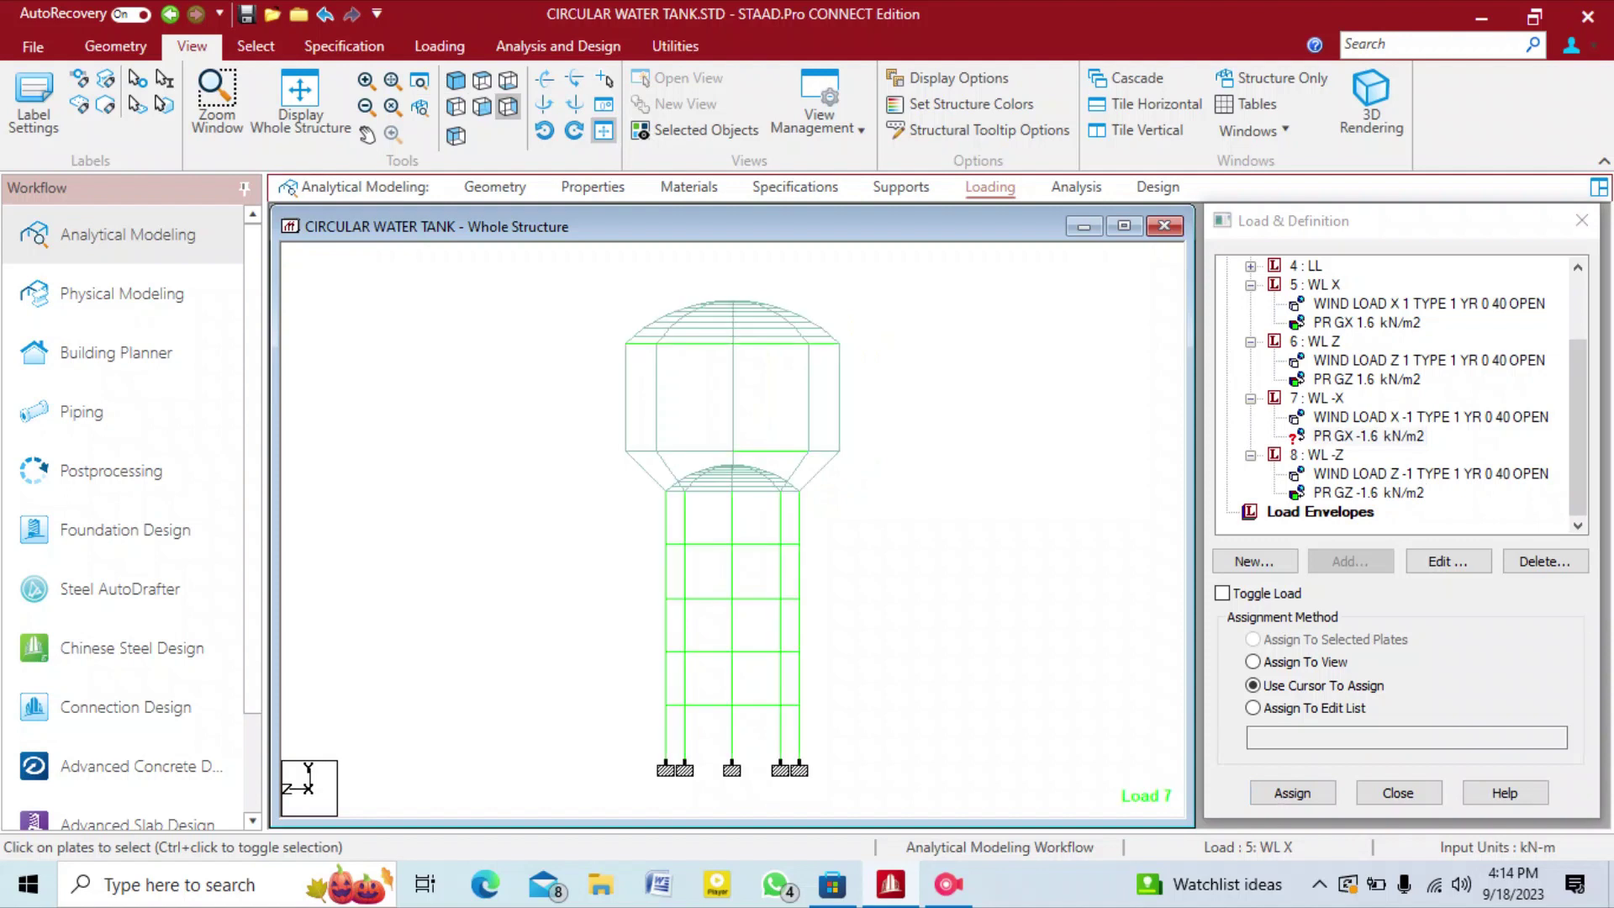
pyautogui.click(482, 106)
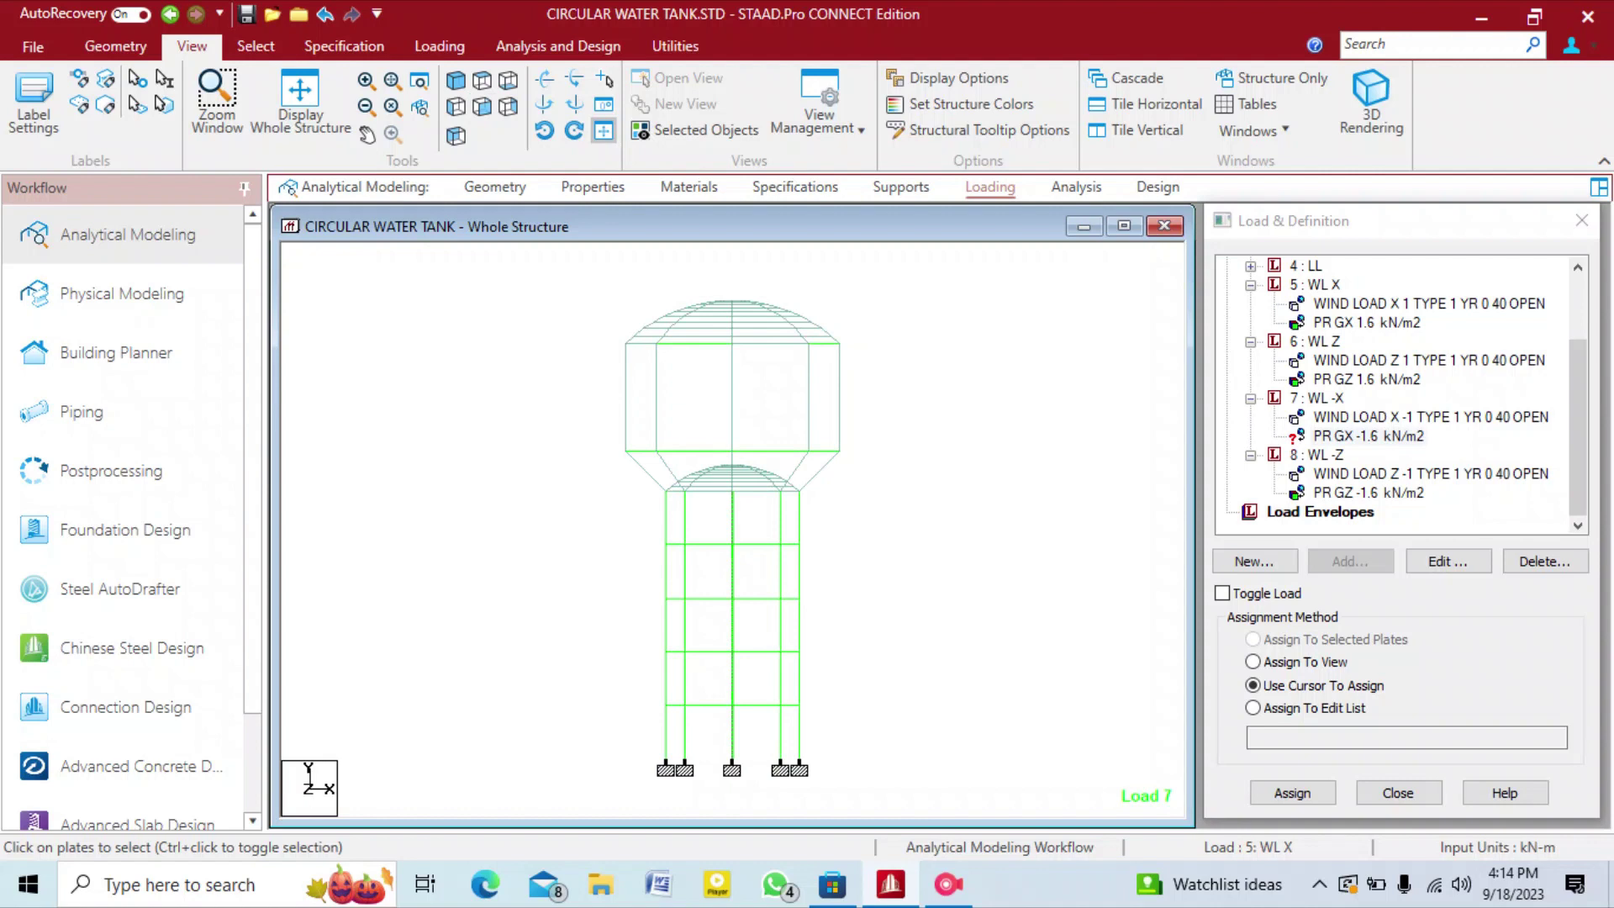
pyautogui.click(1367, 323)
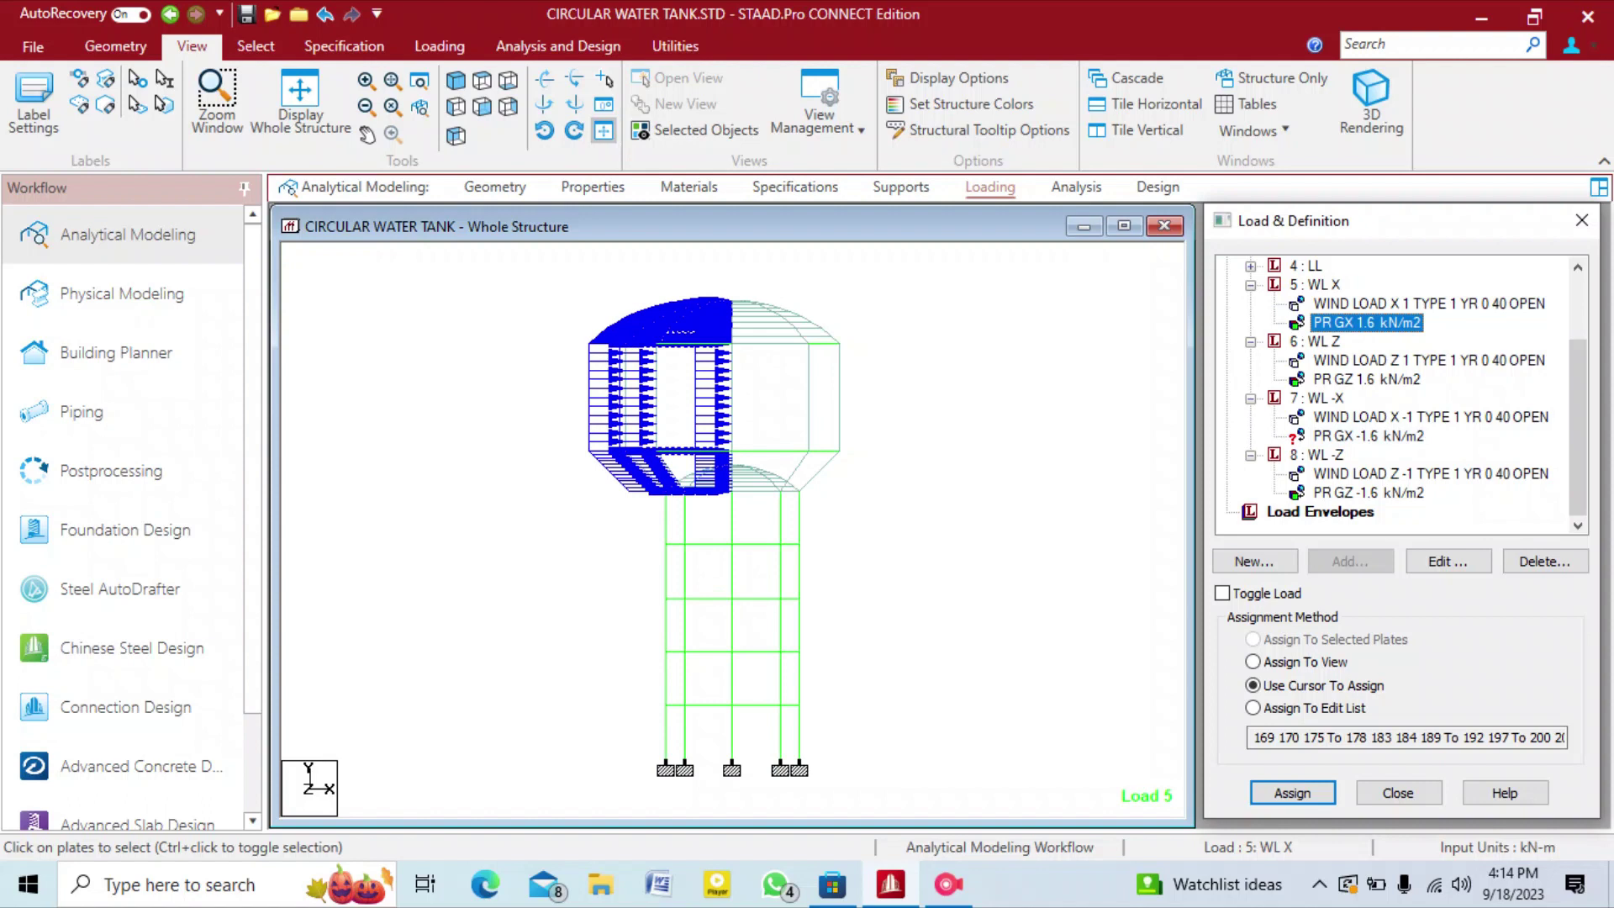
pyautogui.click(1369, 437)
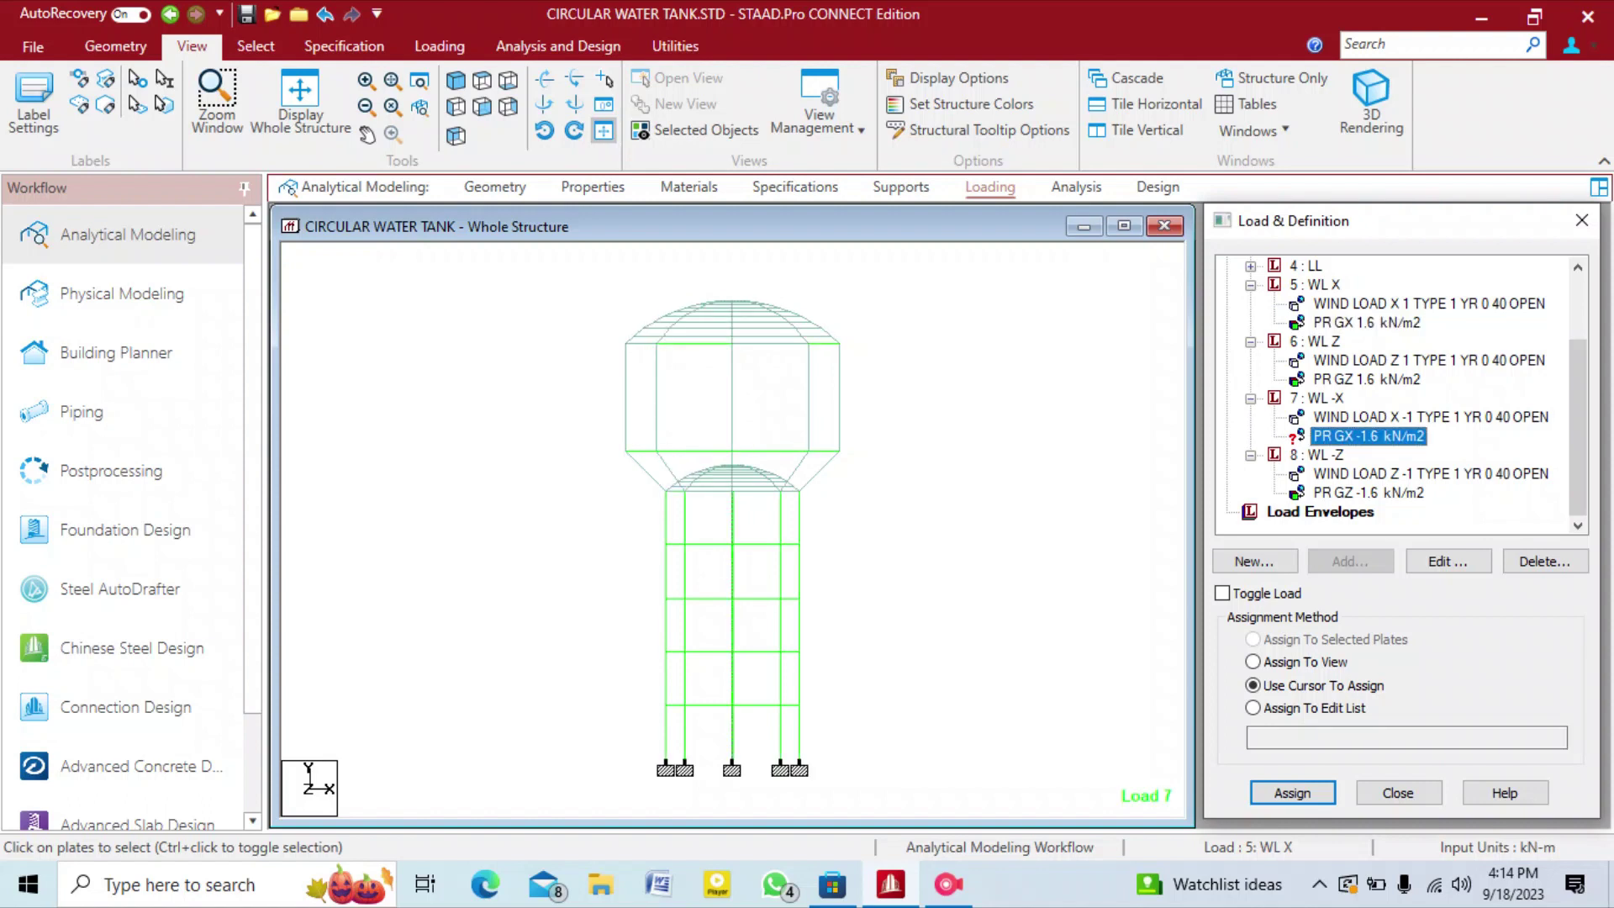
pyautogui.moveTo(855, 285); pyautogui.dragTo(738, 463)
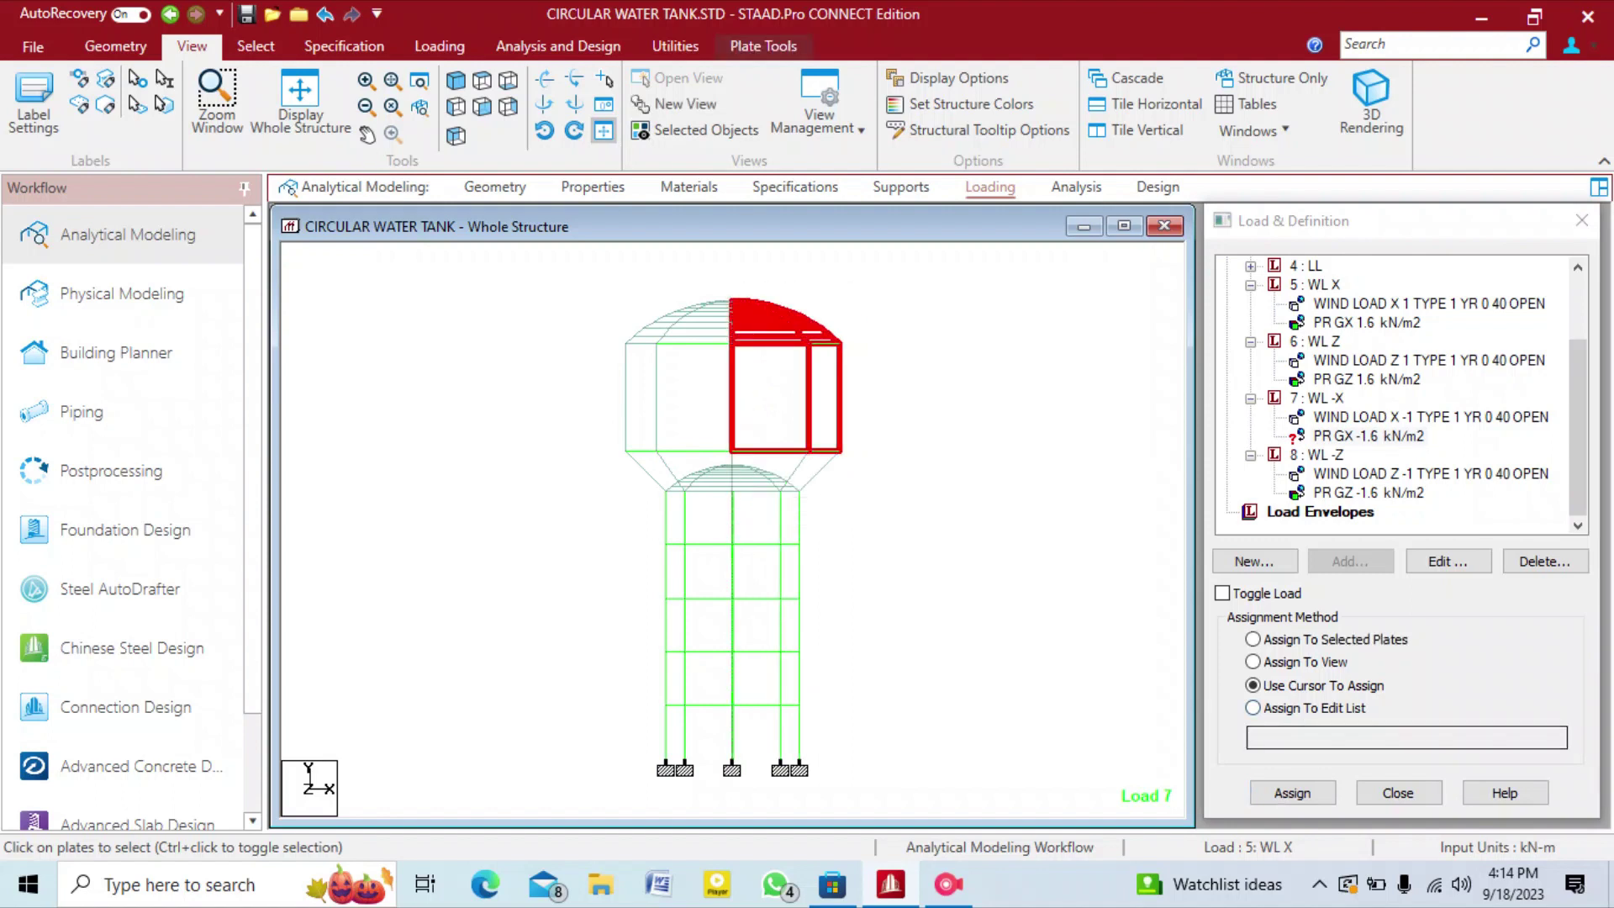
pyautogui.click(1253, 640)
pyautogui.click(1292, 792)
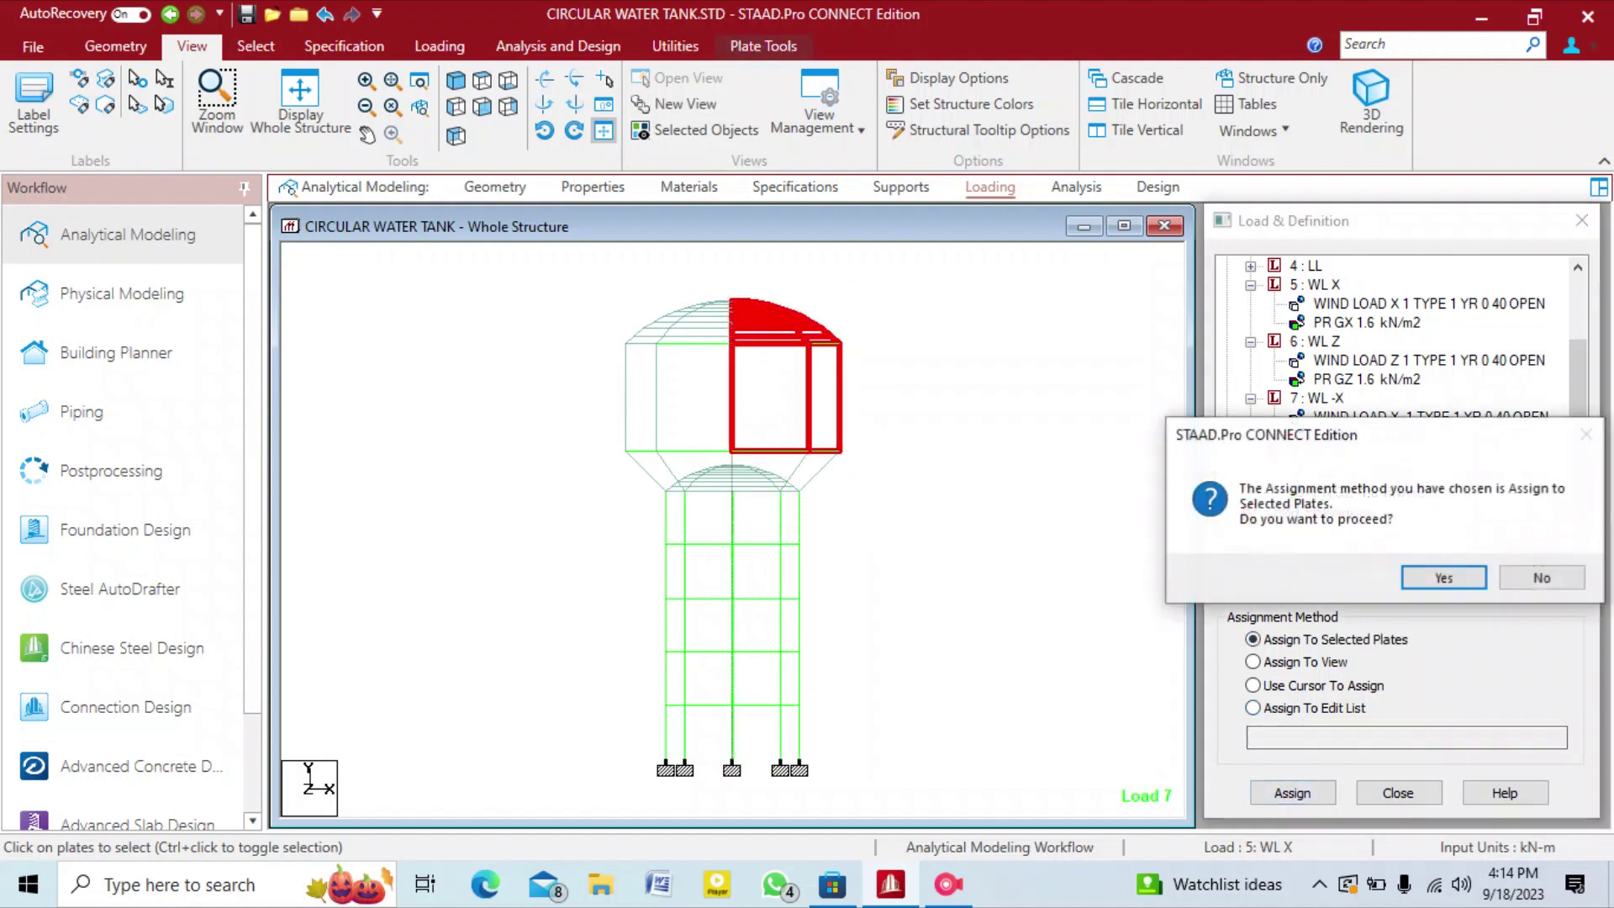
pyautogui.press('Return')
# Assign the -1.6 kN/m2 GX pressure of WL -X to the four conical bottom plates 171 to 174 on the tank's +X half.
pyautogui.click(761, 475)
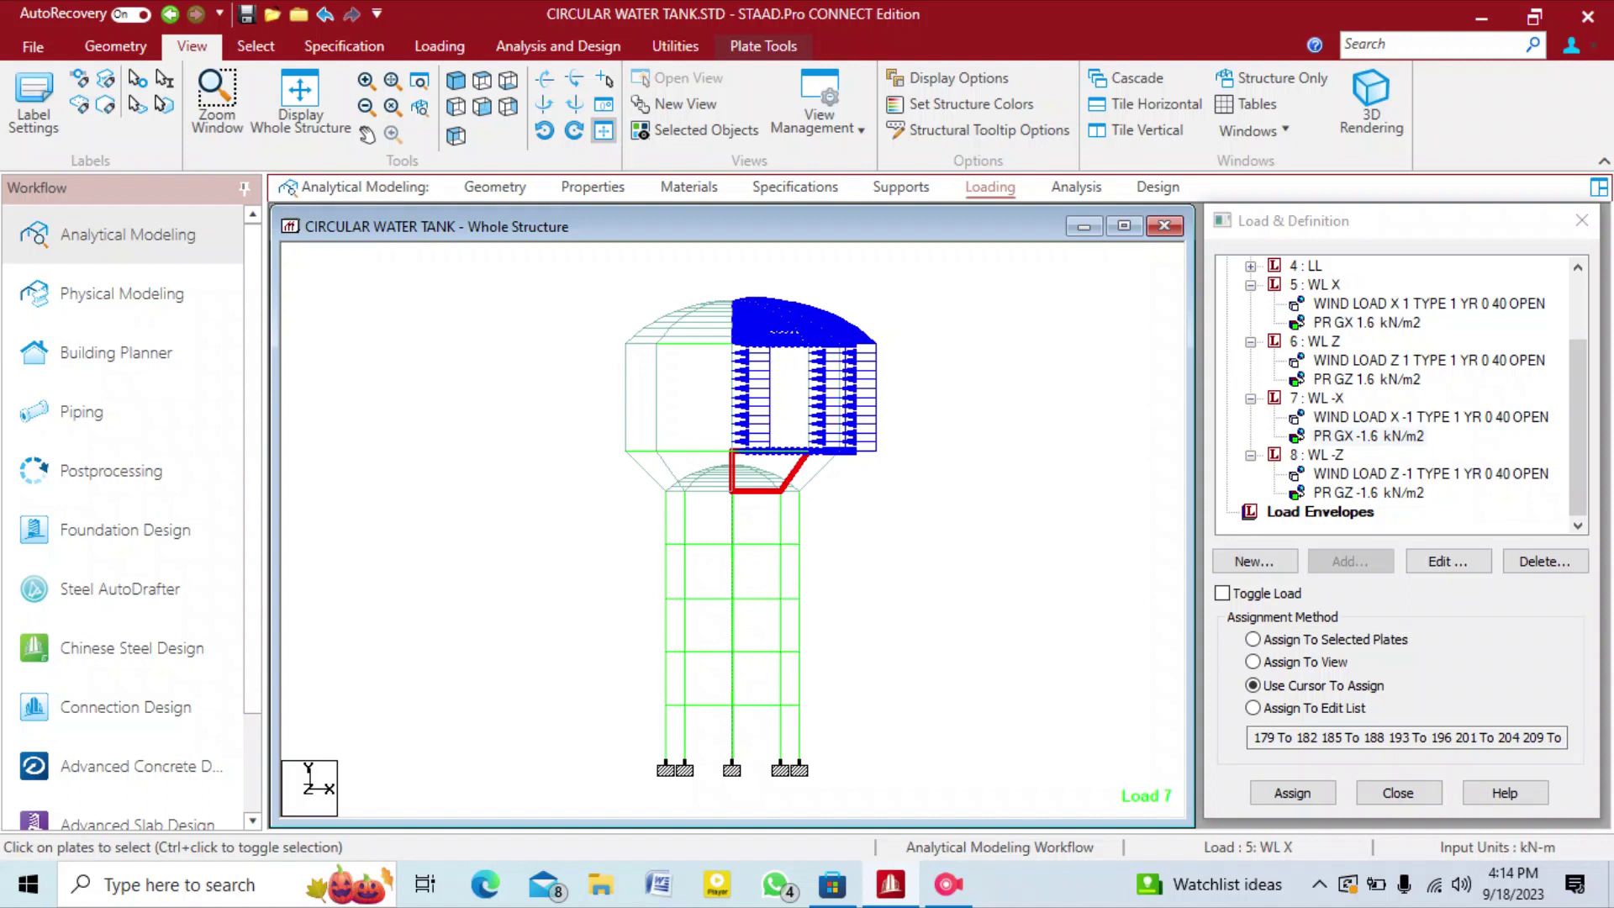
pyautogui.keyDown('ctrl'); pyautogui.click(807, 475); pyautogui.keyUp('ctrl')
pyautogui.press('Left')
pyautogui.press('Left')
pyautogui.press('Left')
pyautogui.press('Left')
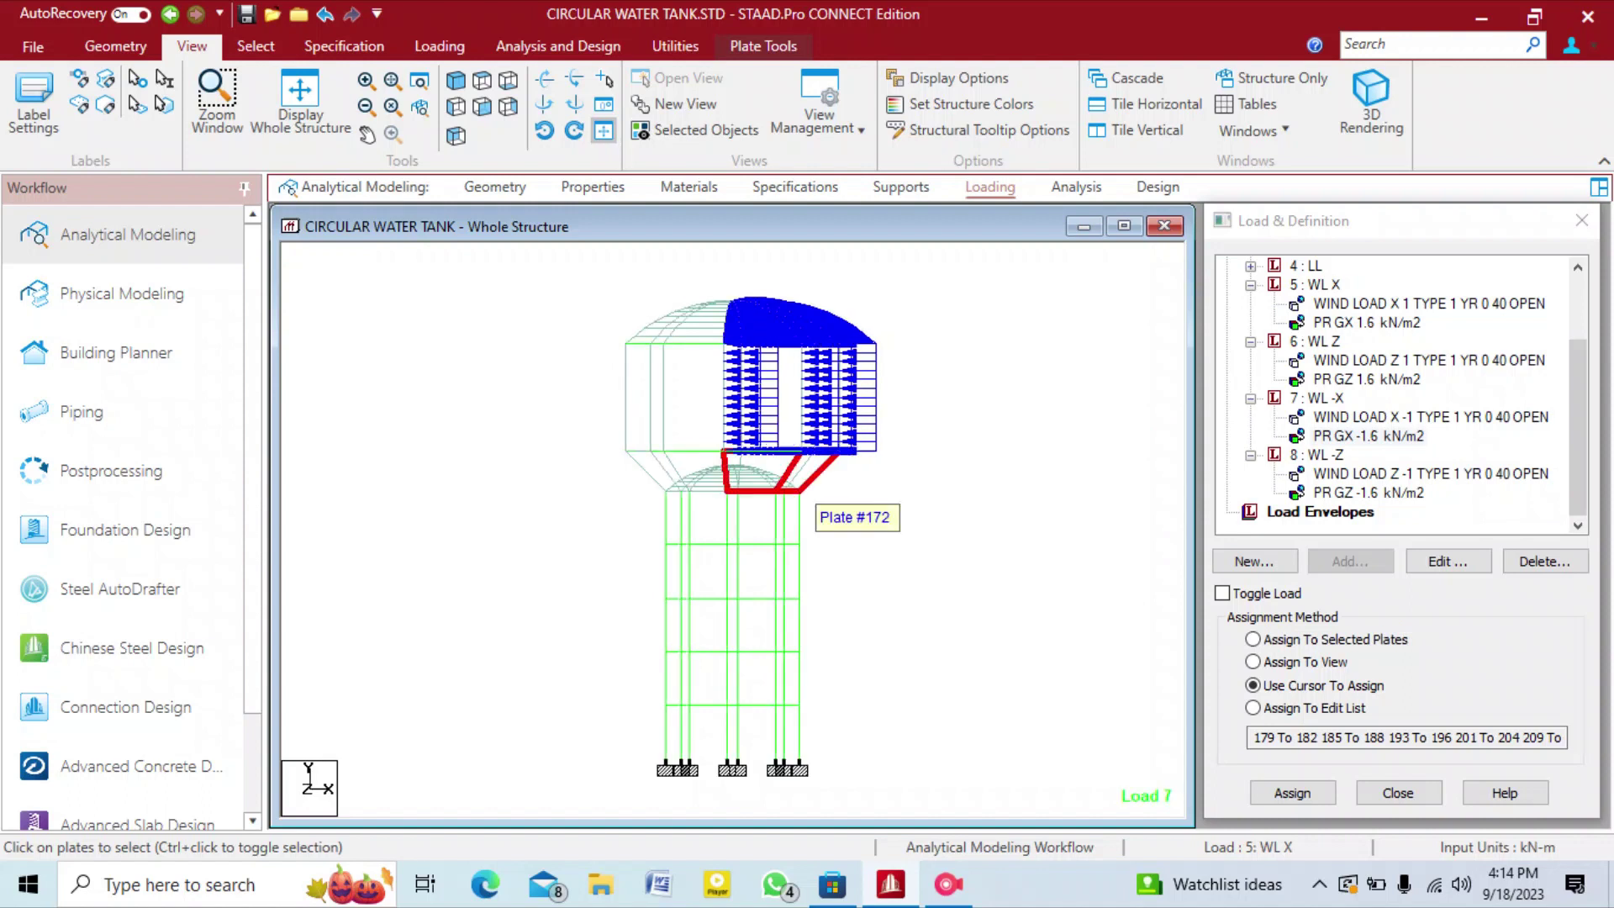
pyautogui.press('Left')
pyautogui.press('Left')
pyautogui.press('Left')
pyautogui.press('Left')
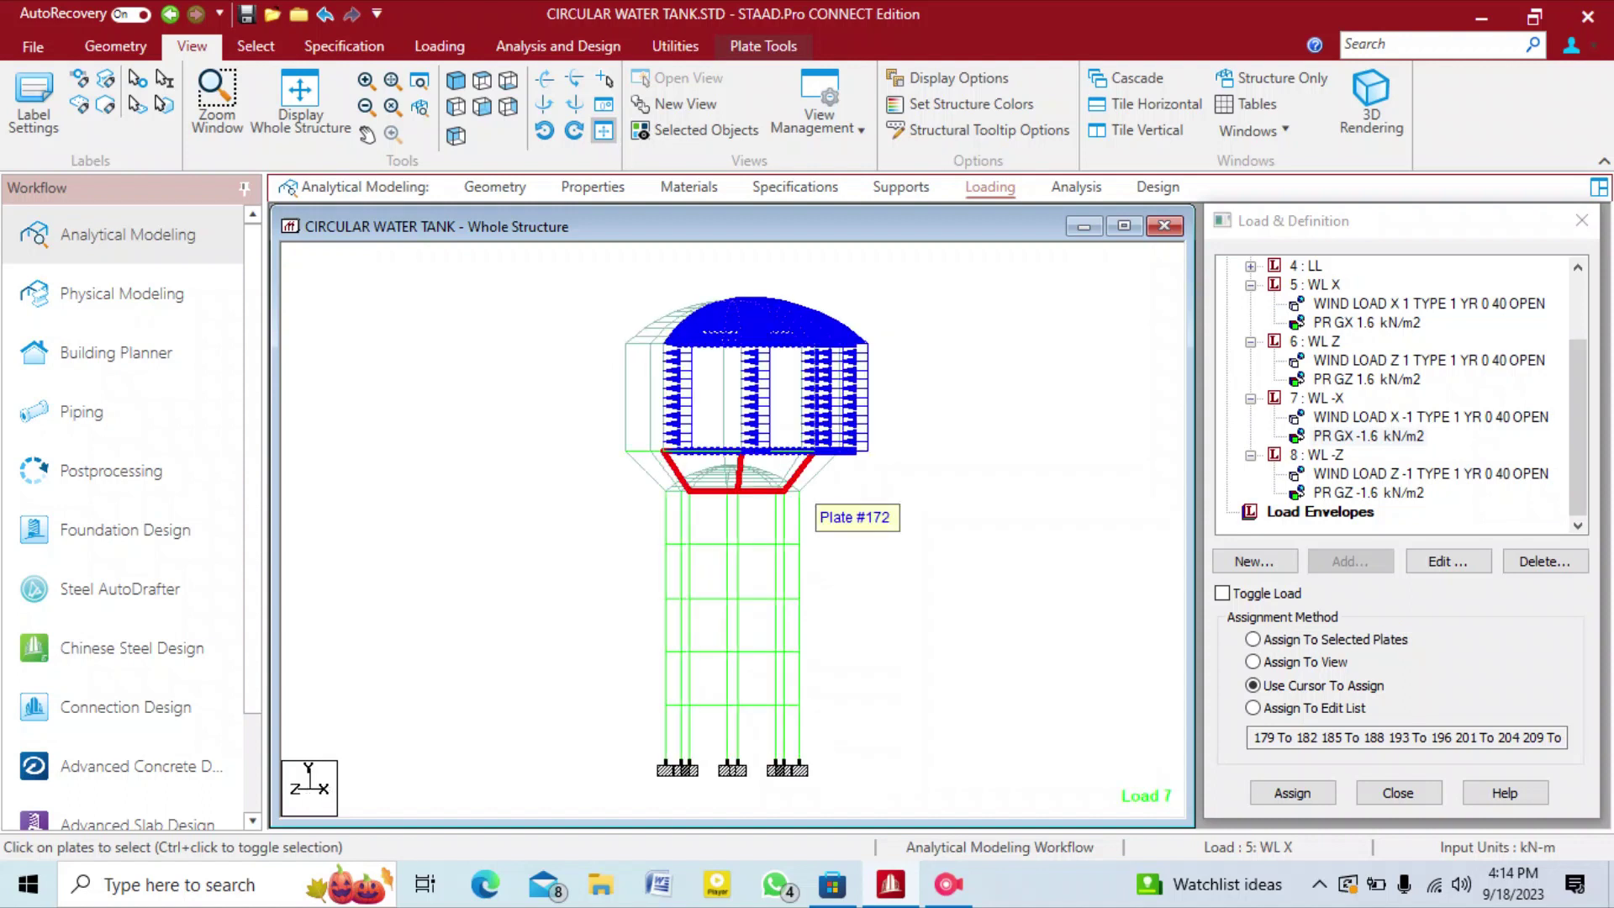
pyautogui.keyDown('ctrl'); pyautogui.click(808, 476); pyautogui.keyUp('ctrl')
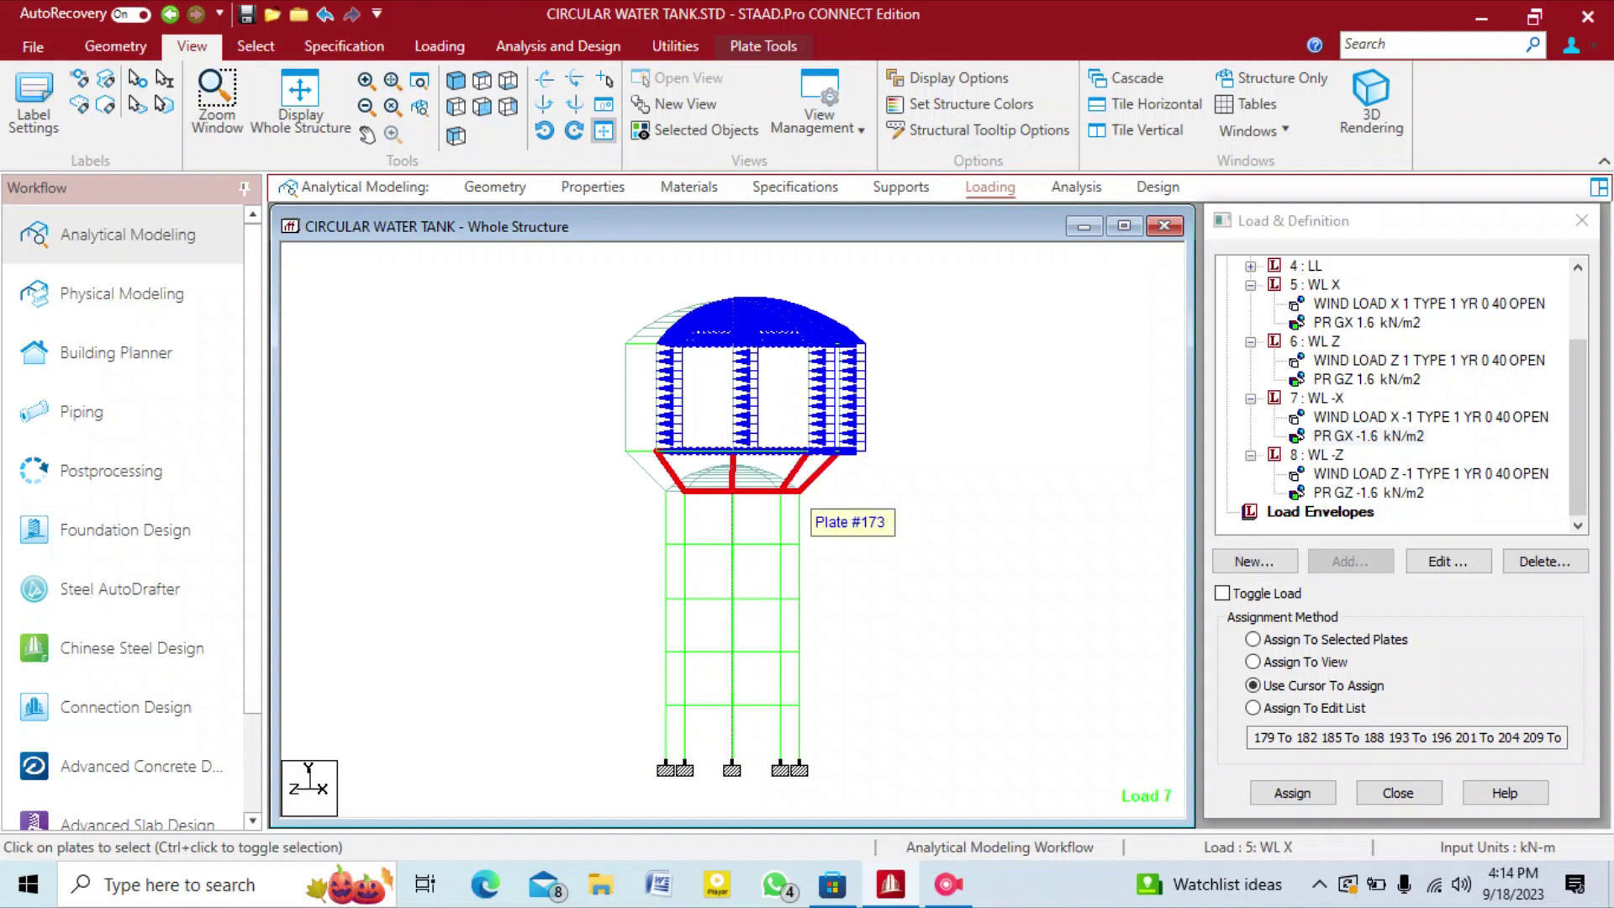
pyautogui.press('Right')
pyautogui.press('Right')
pyautogui.press('Right')
pyautogui.press('Right')
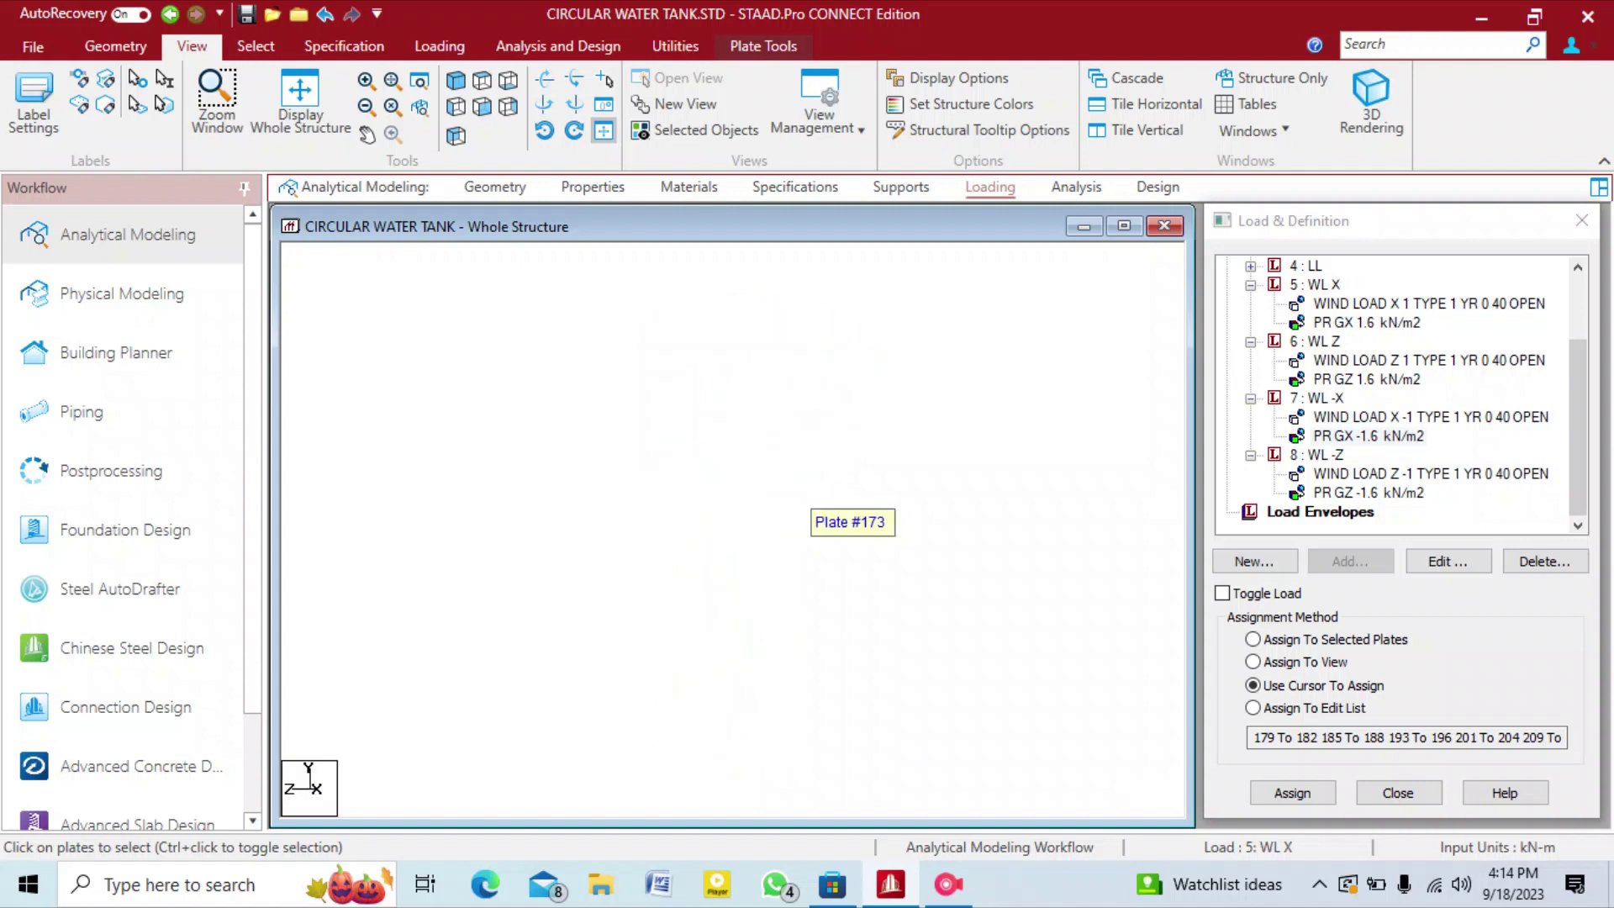
pyautogui.press('Right')
pyautogui.press('Right')
pyautogui.press('Right')
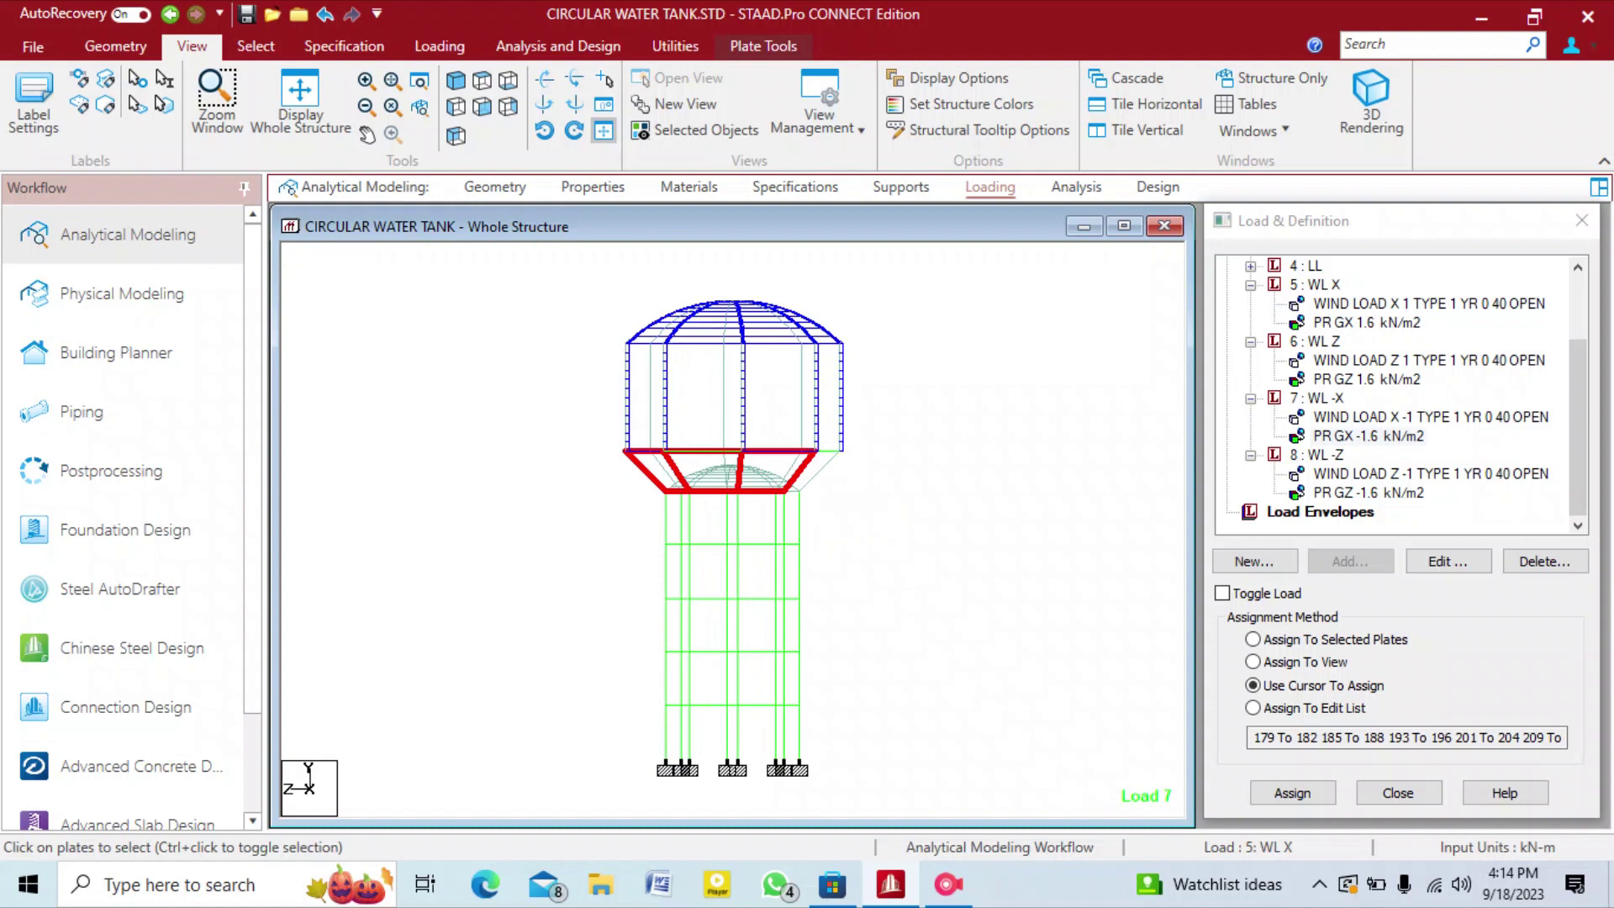
pyautogui.keyDown('ctrl'); pyautogui.click(812, 472); pyautogui.keyUp('ctrl')
pyautogui.moveTo(817, 477); pyautogui.dragTo(854, 496, button='middle')
pyautogui.press('Right')
pyautogui.press('Right')
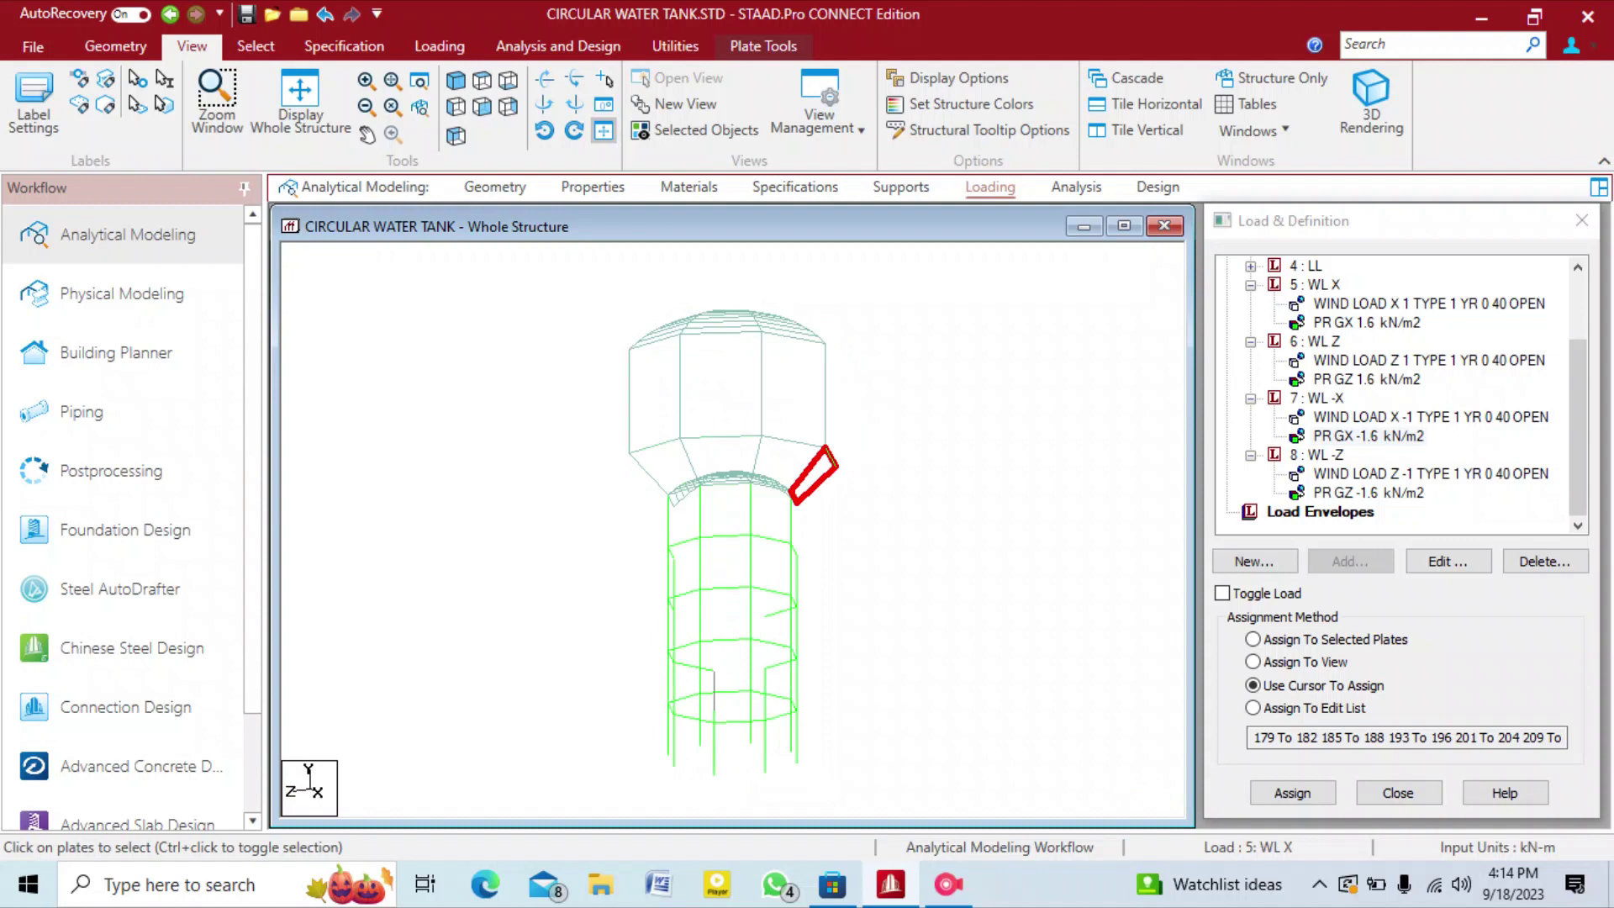
pyautogui.click(1253, 639)
pyautogui.click(1293, 793)
pyautogui.press('Return')
pyautogui.click(983, 504)
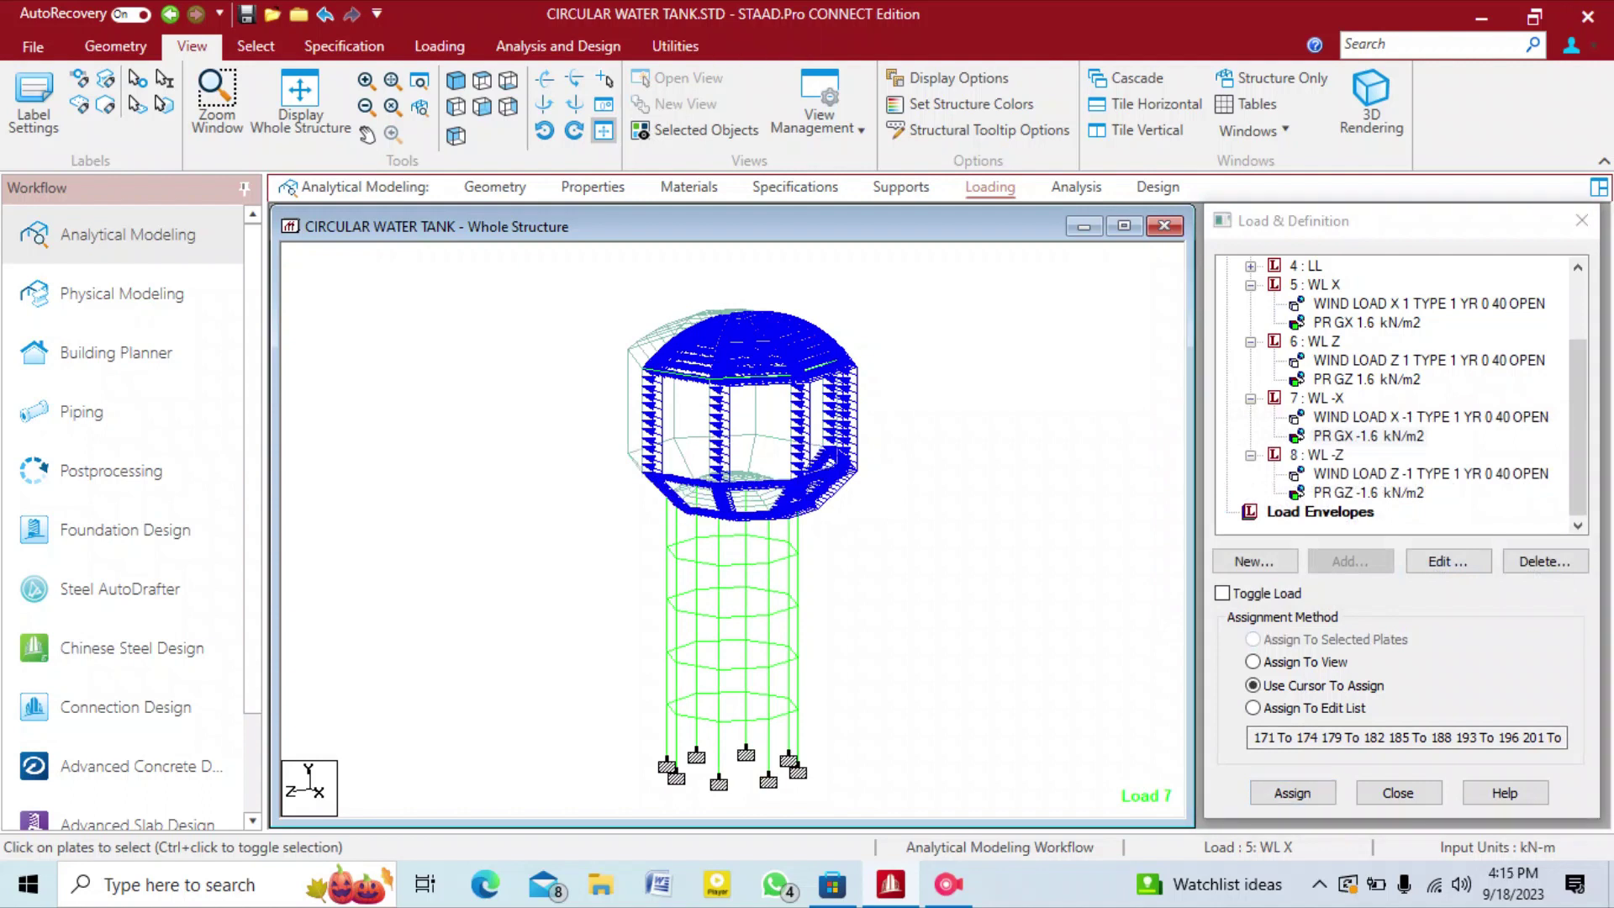
# Collapse the four wind load cases WL X, WL Z, WL -X and WL -Z in the load list and select WL Z.
pyautogui.scroll(2, 1401, 395)
pyautogui.scroll(-2, 1401, 395)
pyautogui.scroll(2, 1402, 395)
pyautogui.click(1251, 380)
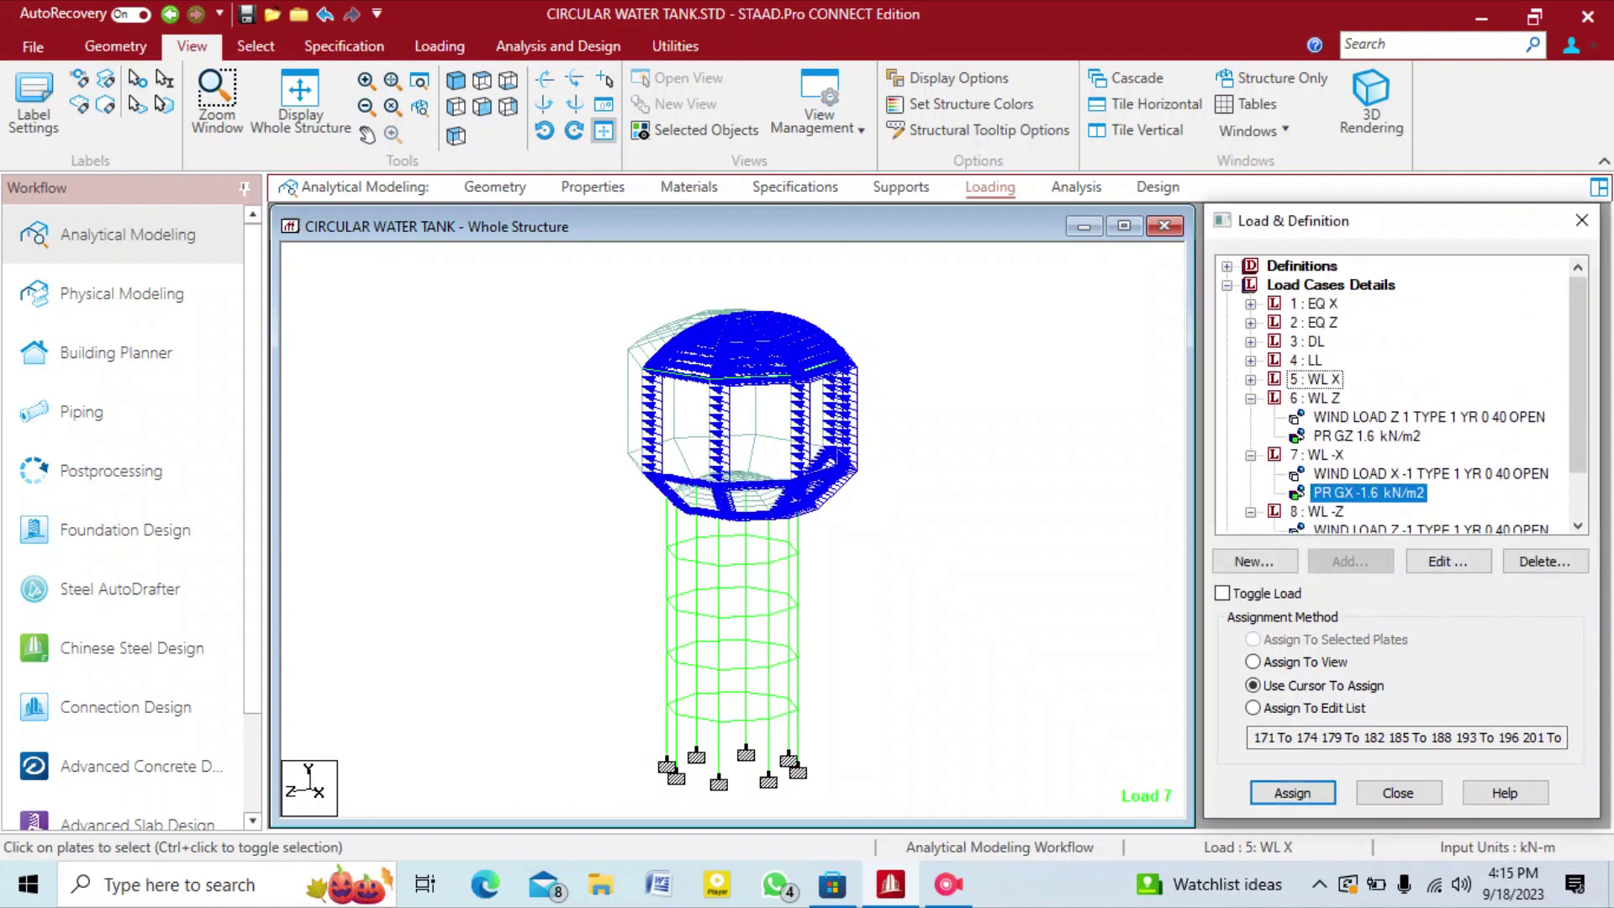
pyautogui.click(1251, 399)
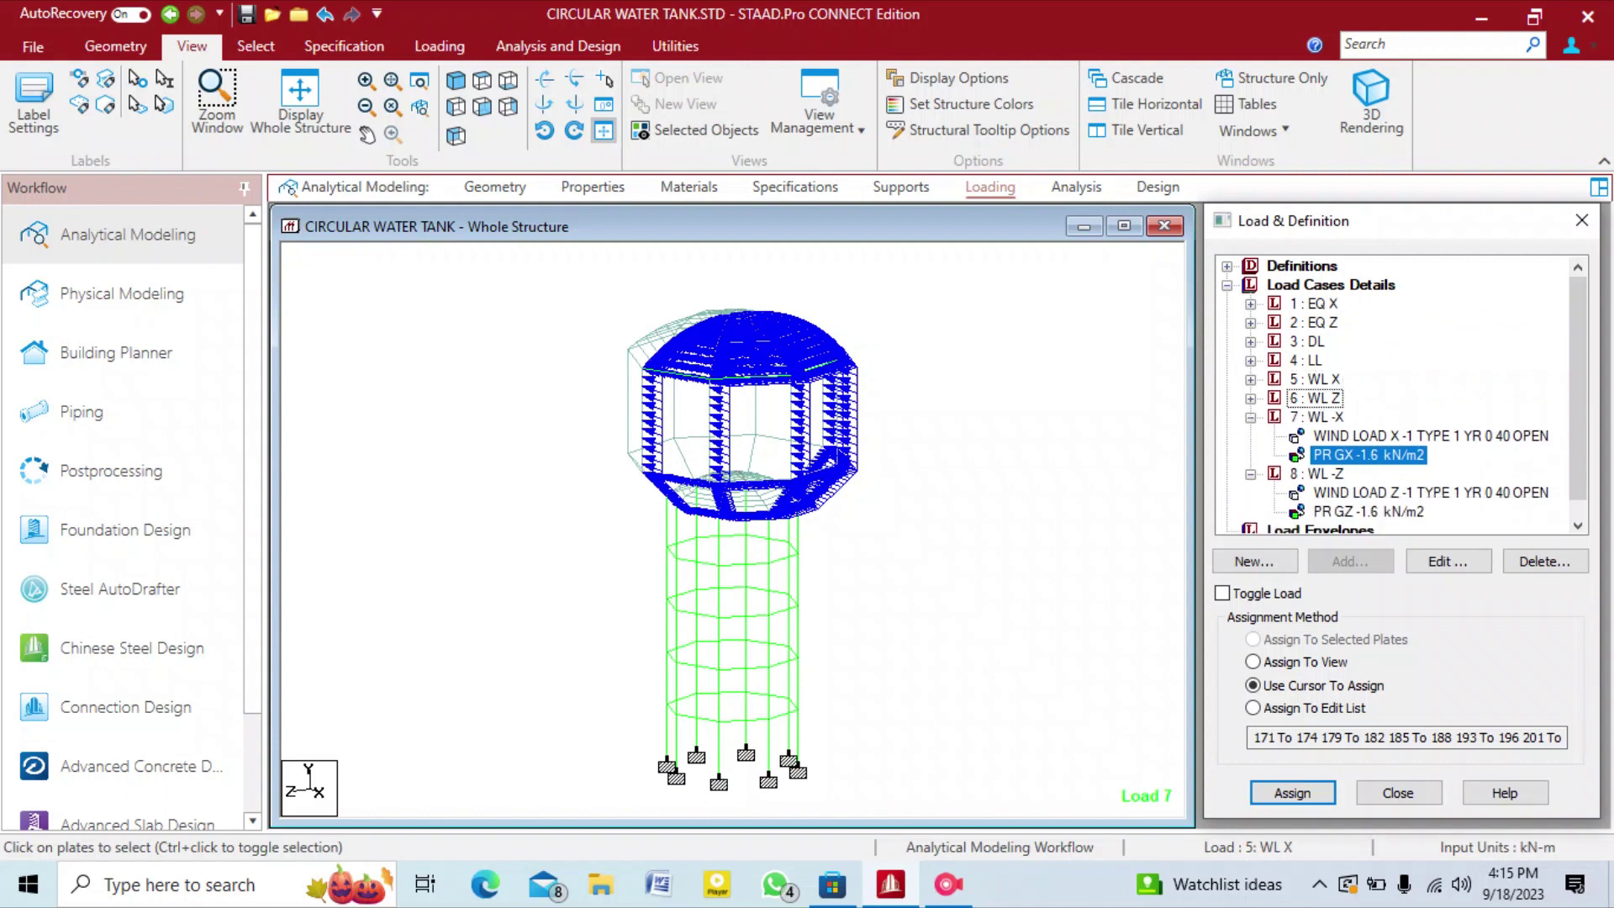
pyautogui.click(1251, 418)
pyautogui.click(1251, 436)
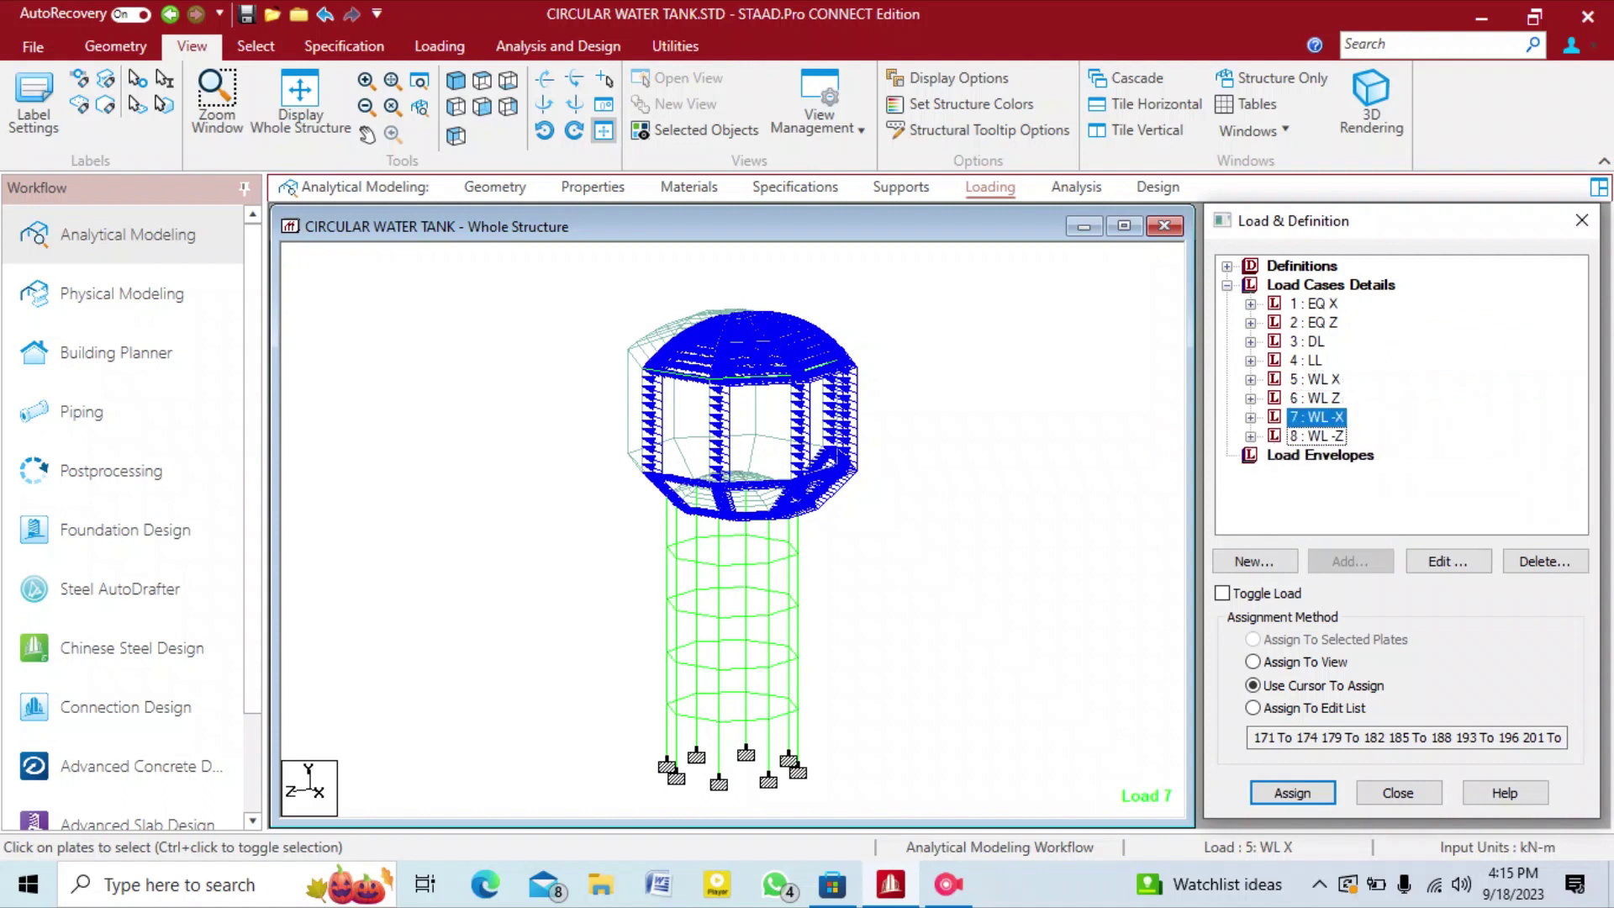
pyautogui.click(1315, 379)
pyautogui.click(1314, 398)
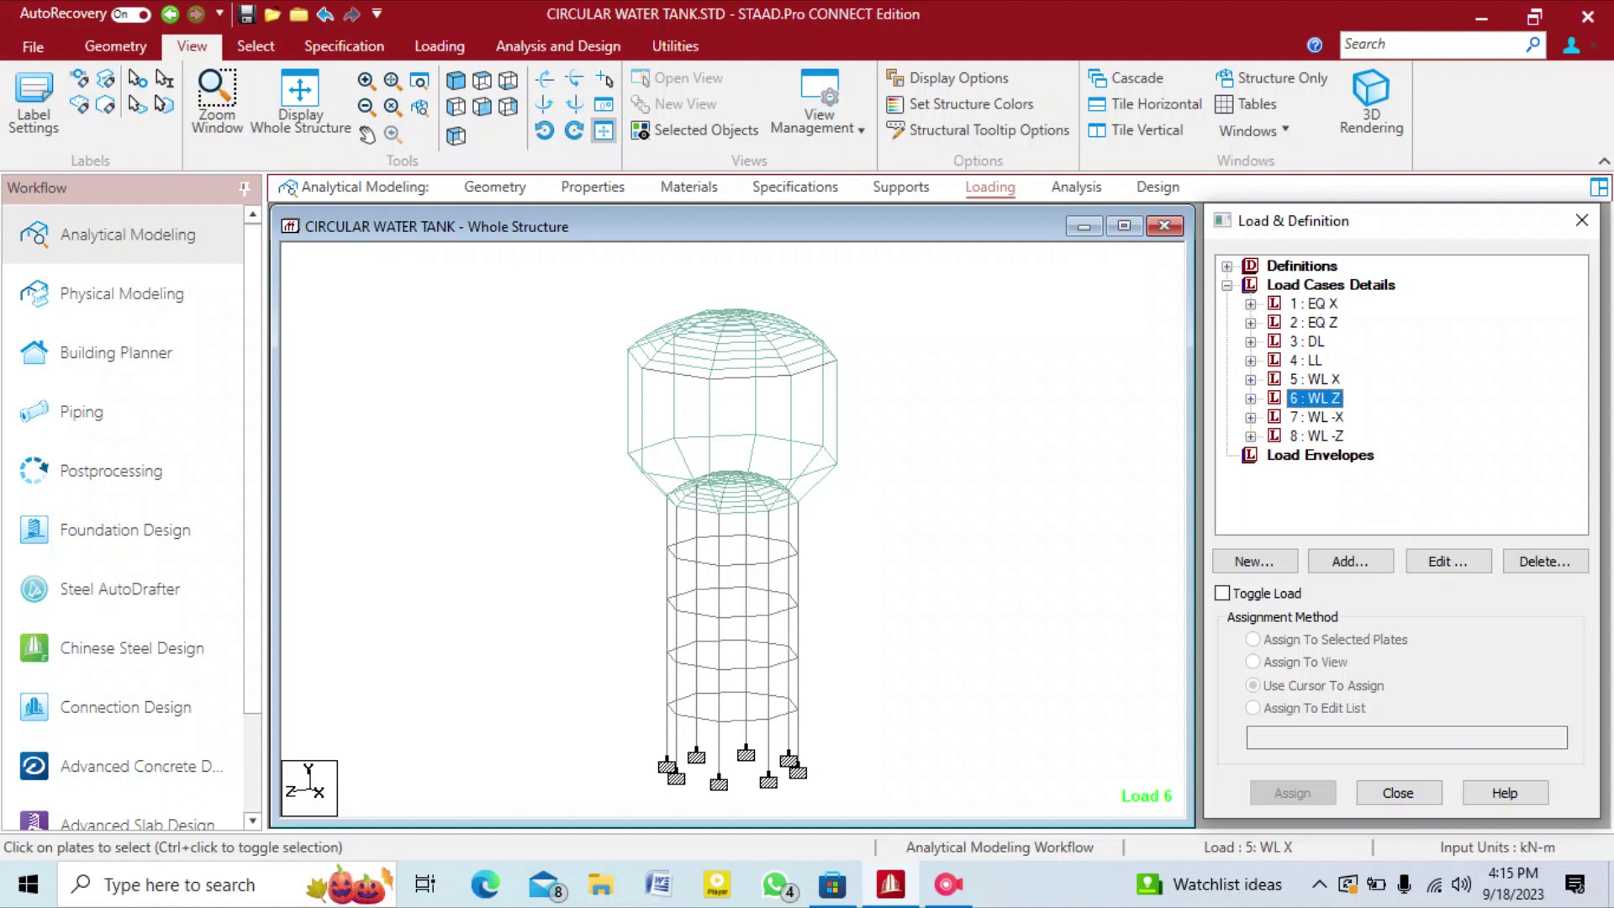
pyautogui.click(1307, 343)
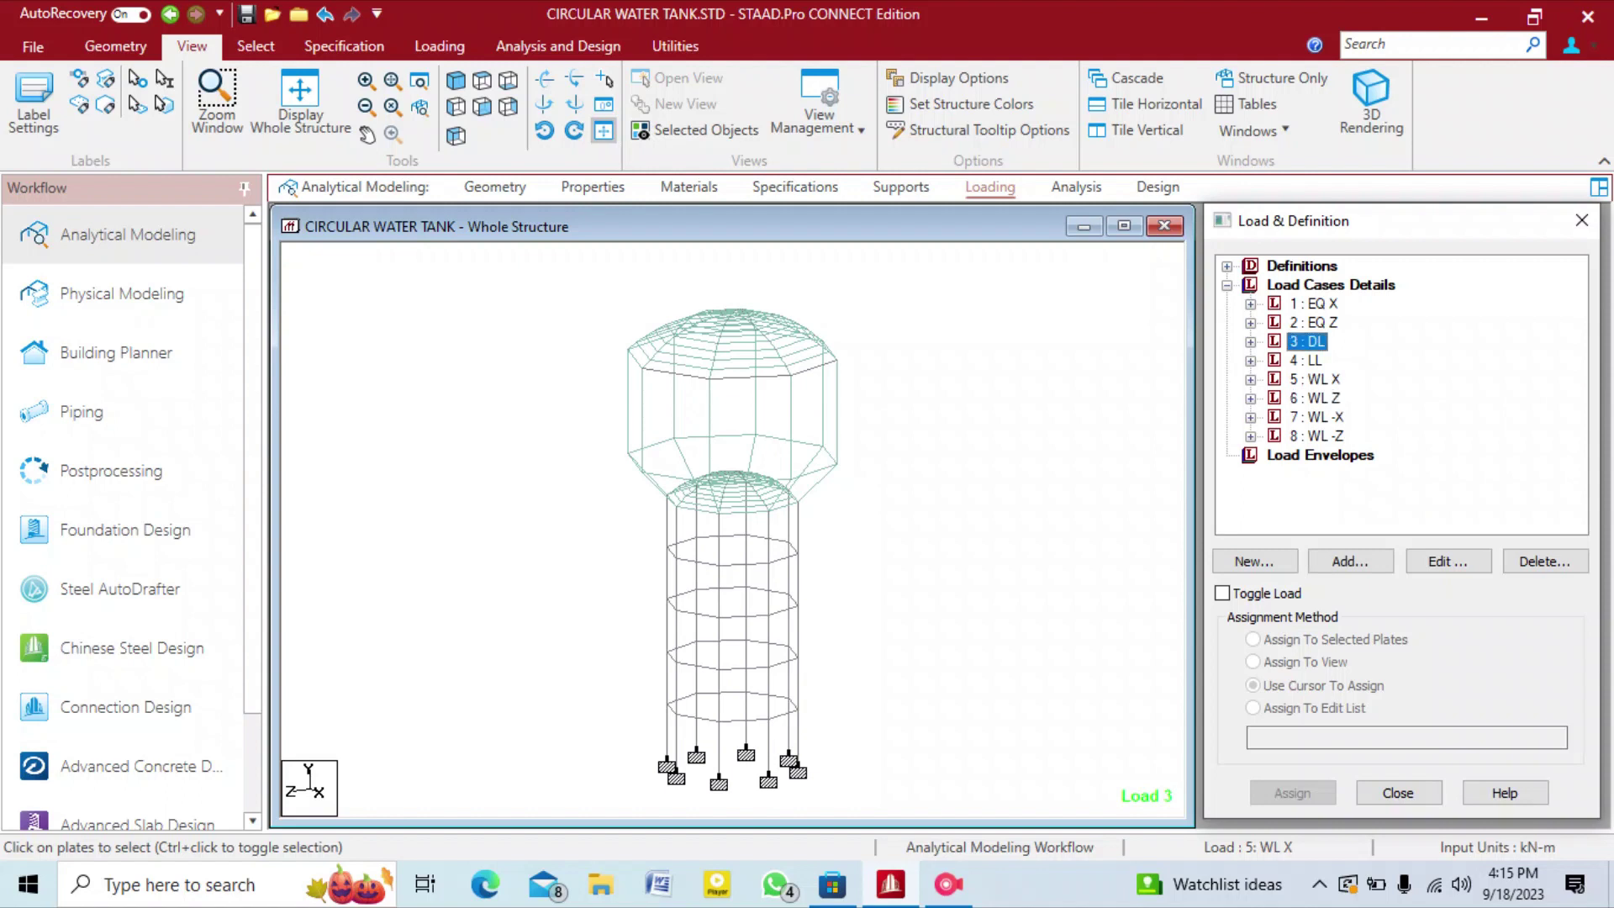
pyautogui.click(1251, 361)
pyautogui.click(1251, 342)
pyautogui.click(975, 504)
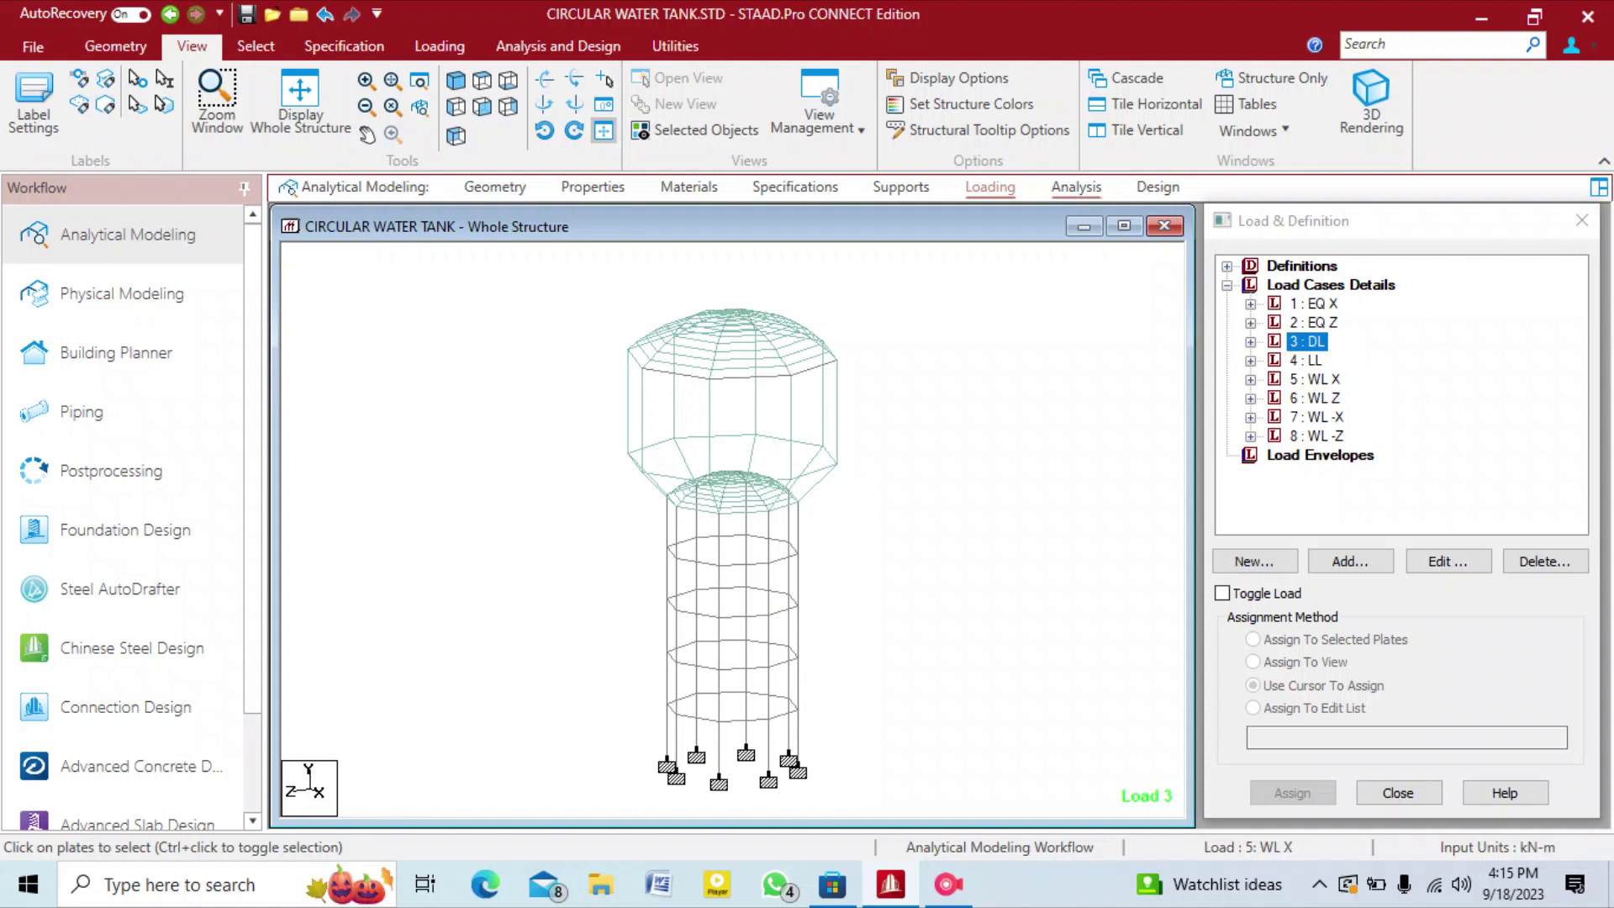
# Set up an automatic load combination with the IS:456/IS:800 code and the IS456:2000 Table18 category.
pyautogui.click(1331, 285)
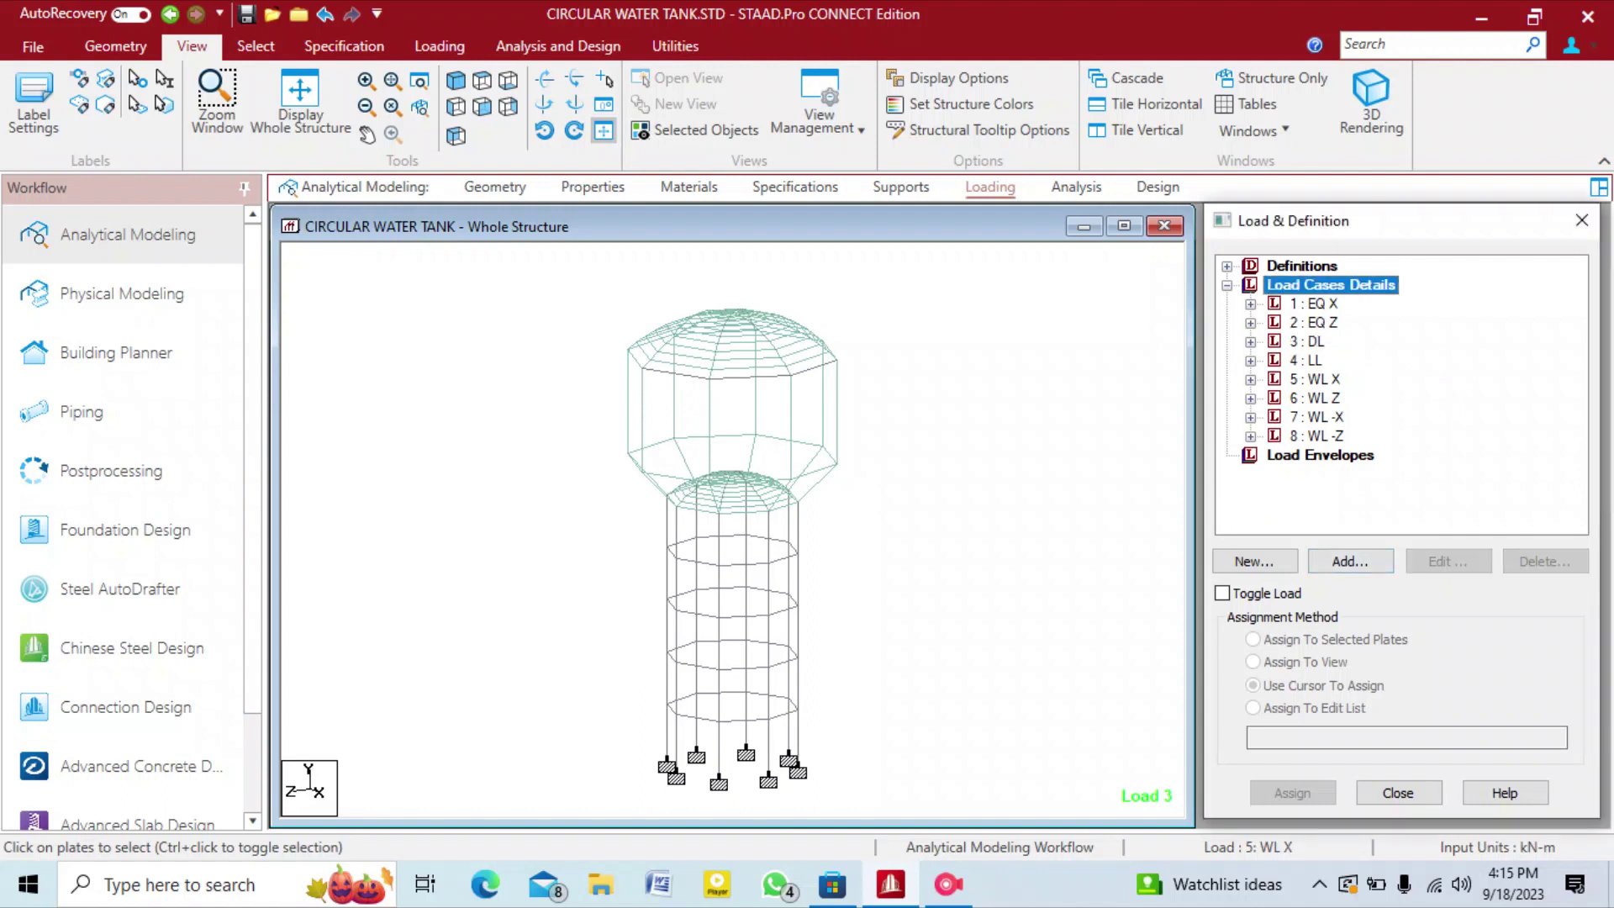
pyautogui.click(1350, 561)
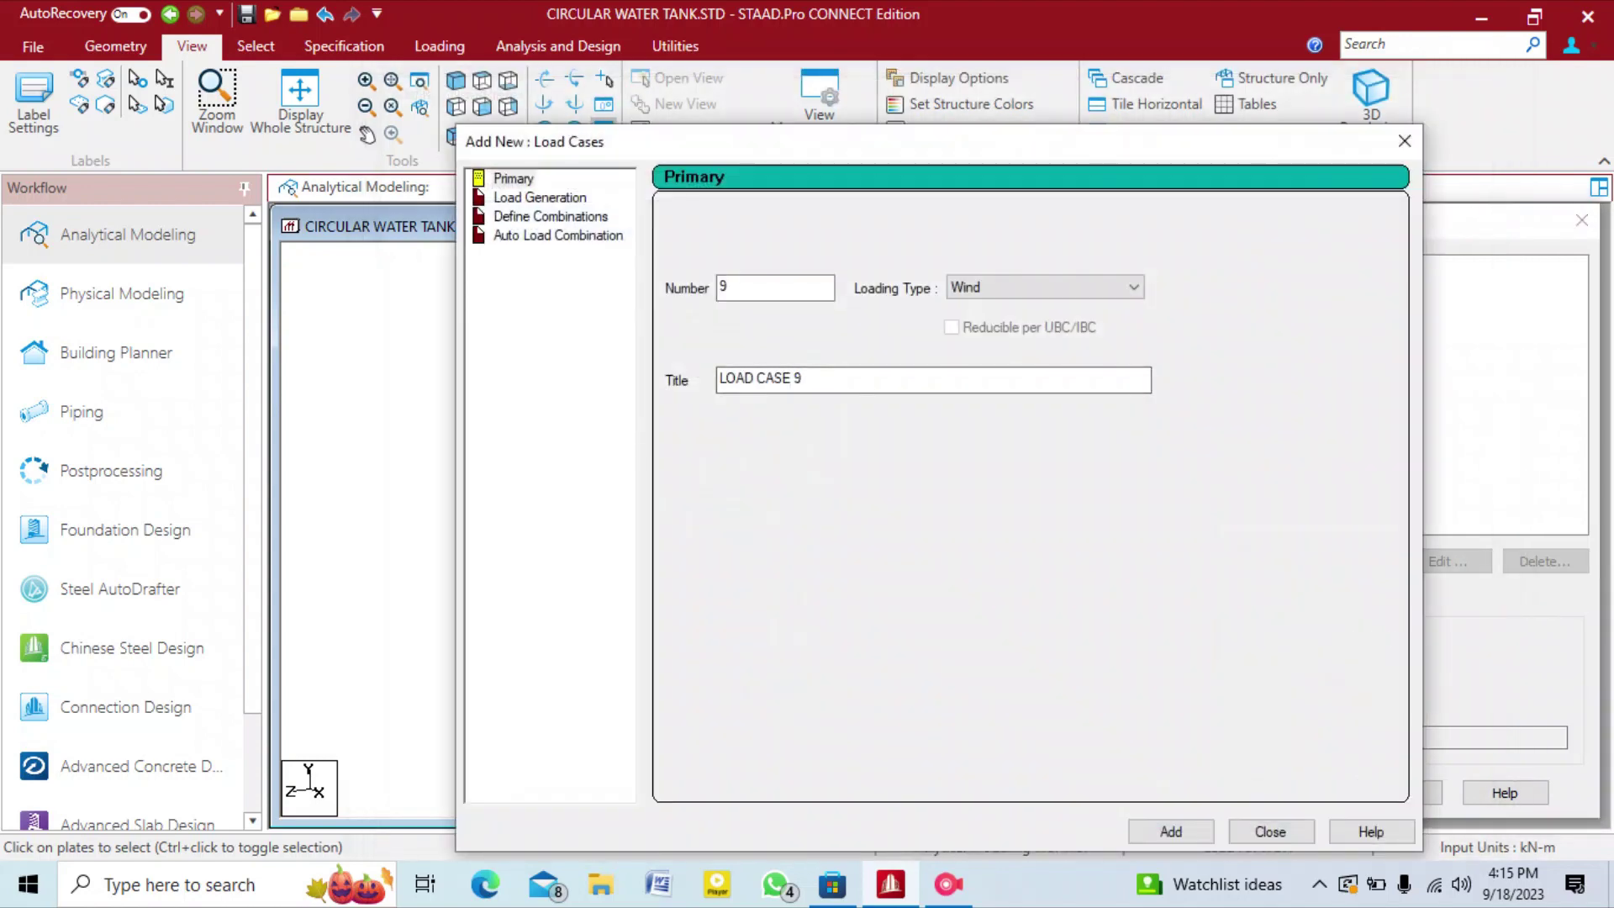
pyautogui.click(550, 217)
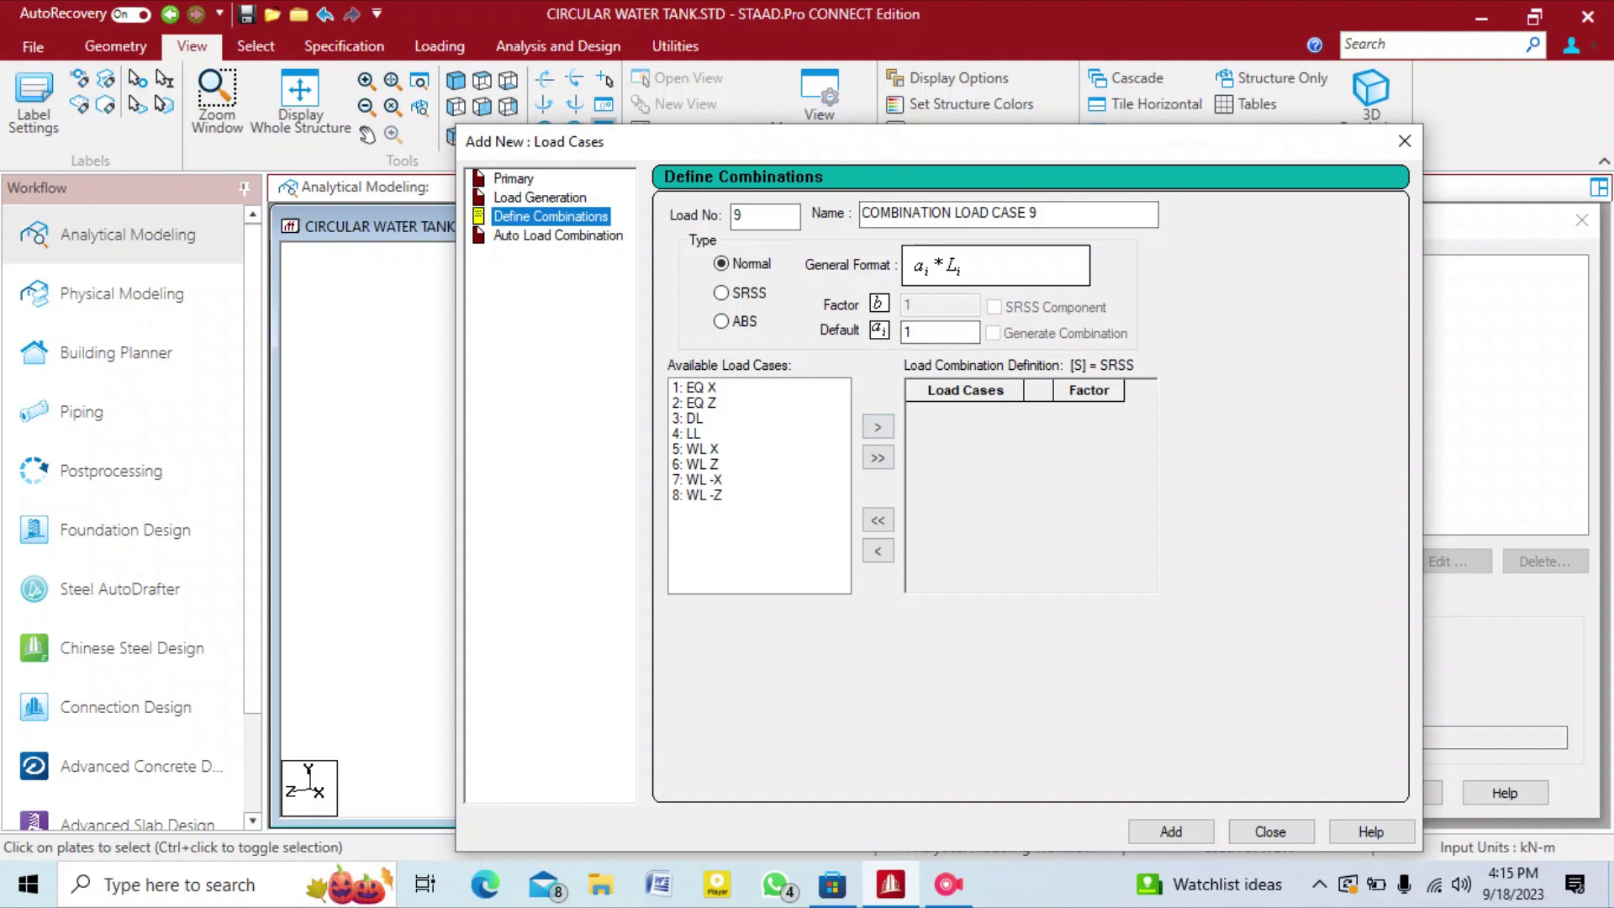
pyautogui.click(558, 237)
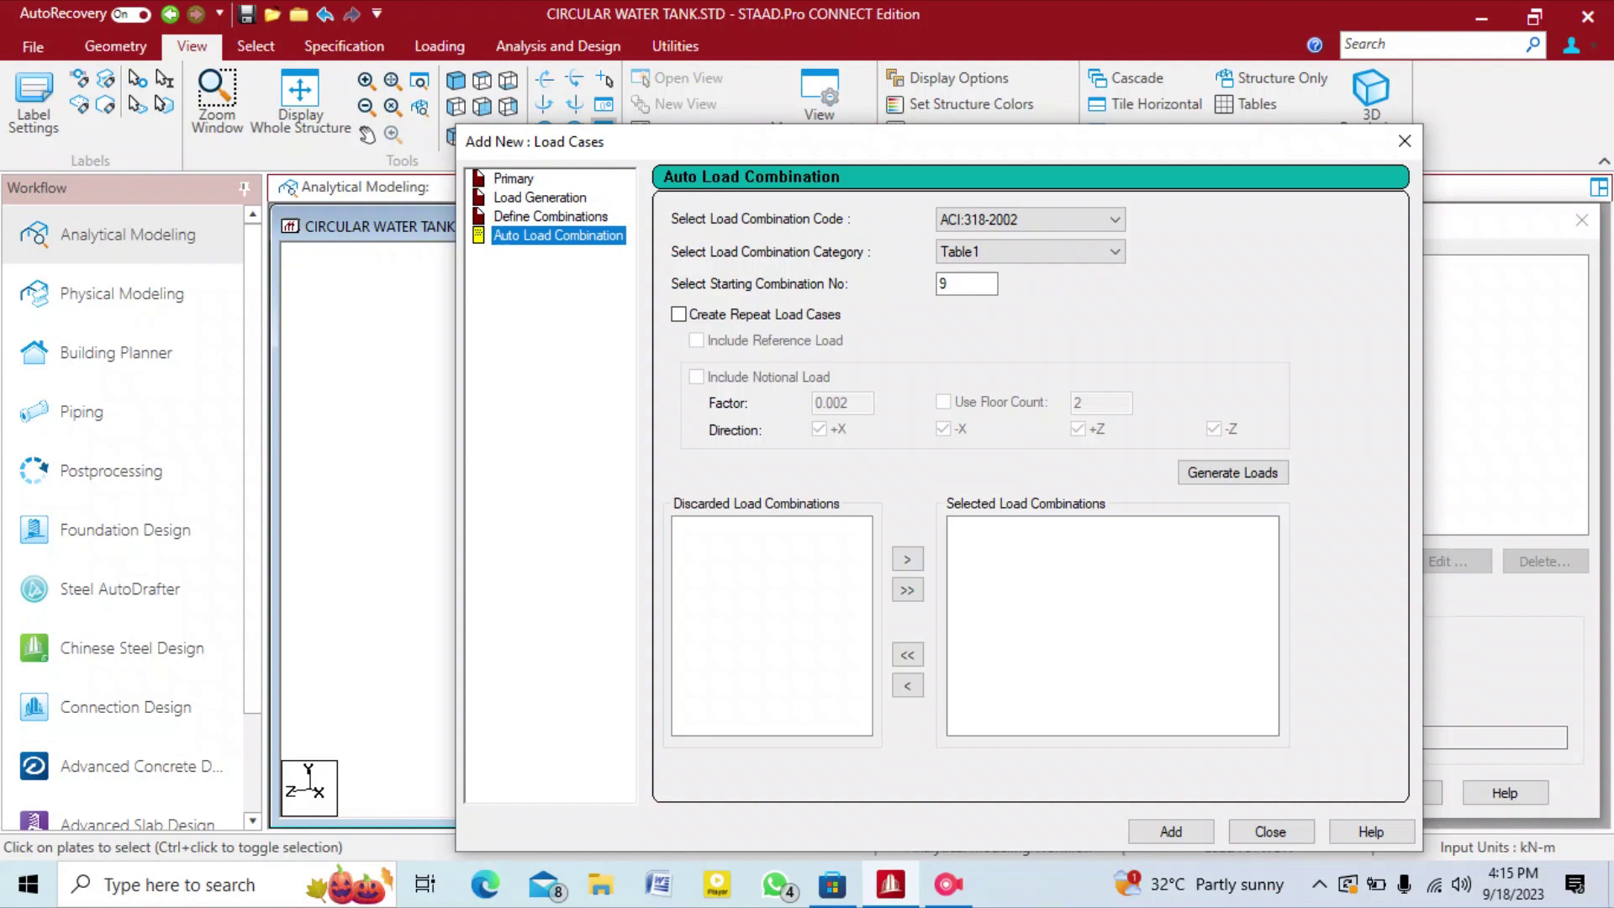
pyautogui.click(1031, 220)
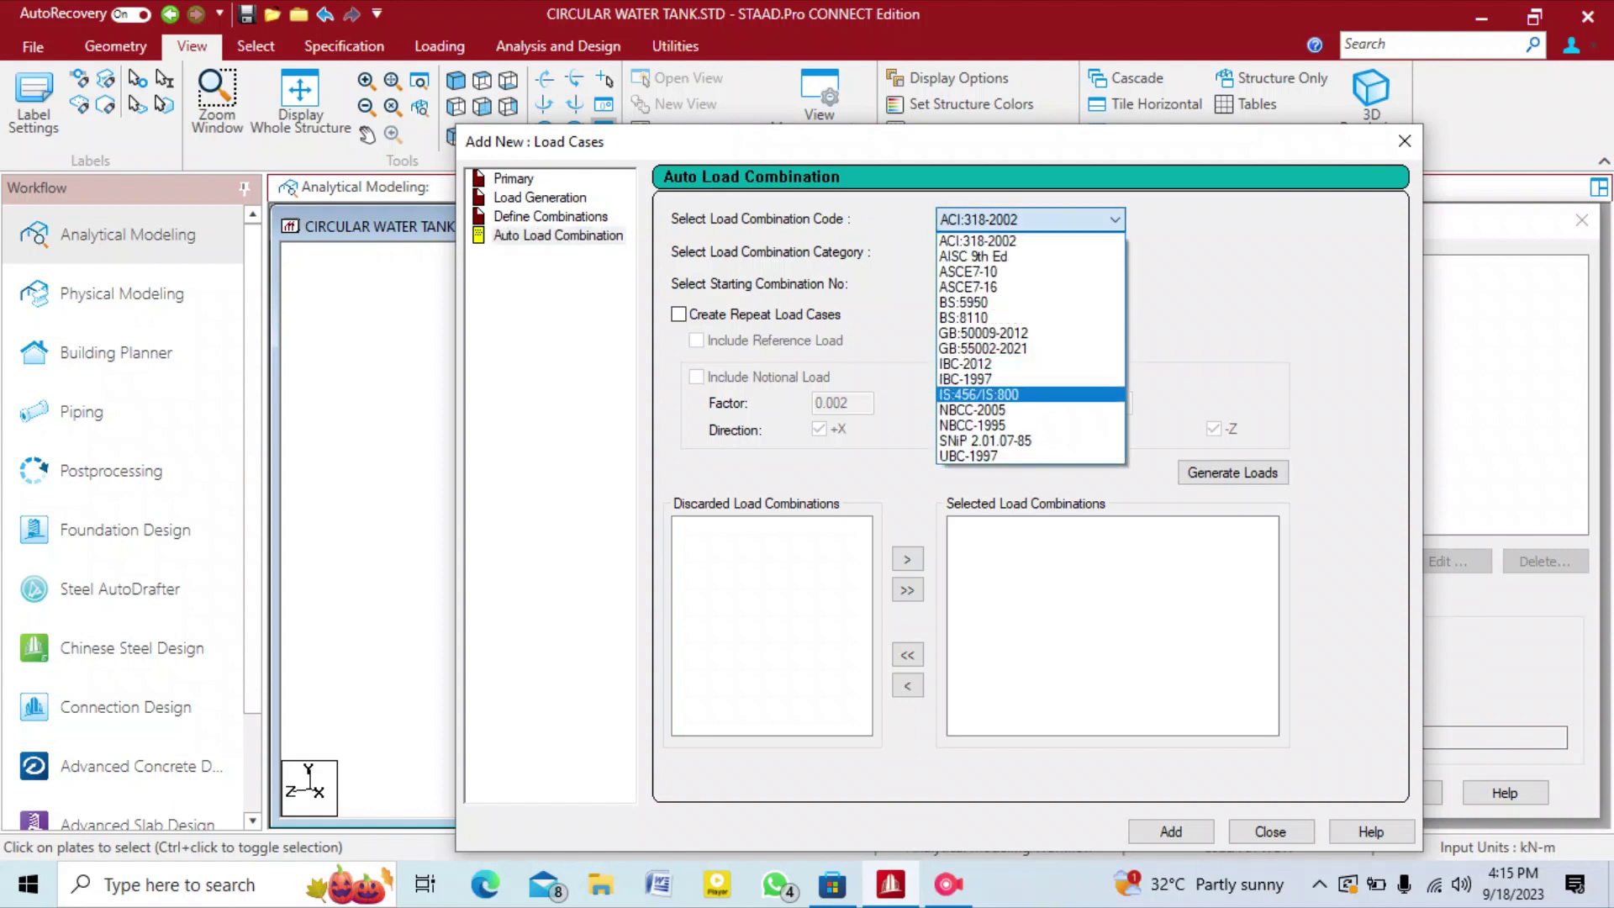
pyautogui.click(1008, 396)
pyautogui.click(1031, 253)
pyautogui.click(1031, 252)
# Generate the IS456:2000 Table18 load combinations and add them all to the load cases.
pyautogui.press('Tab')
pyautogui.press('Tab')
pyautogui.press('Tab')
pyautogui.press('Return')
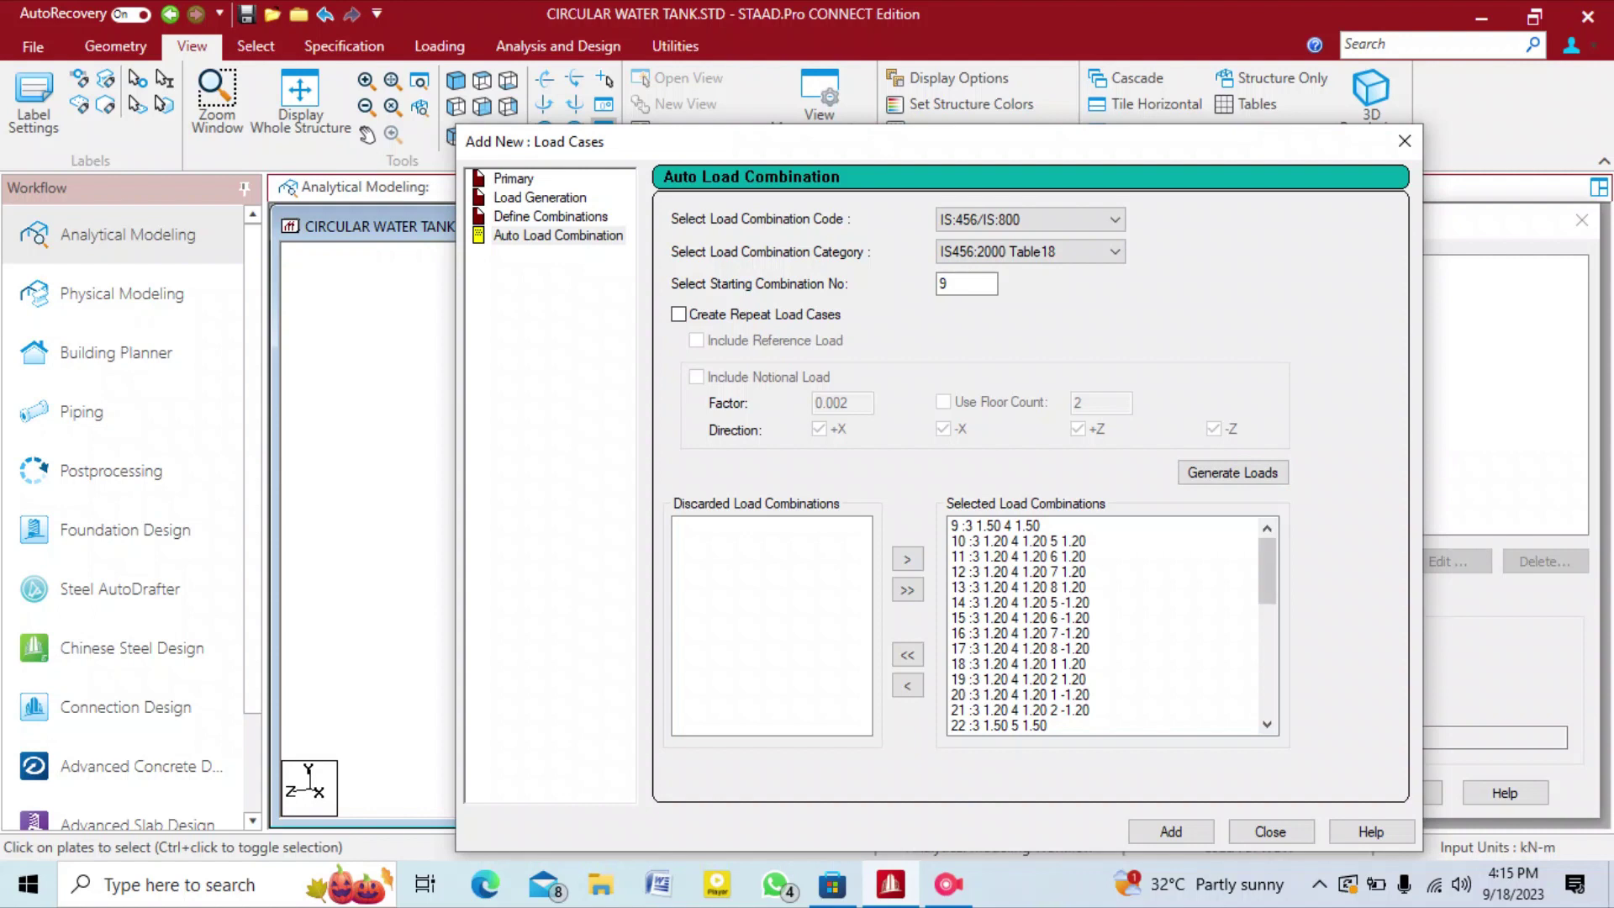
pyautogui.click(1171, 831)
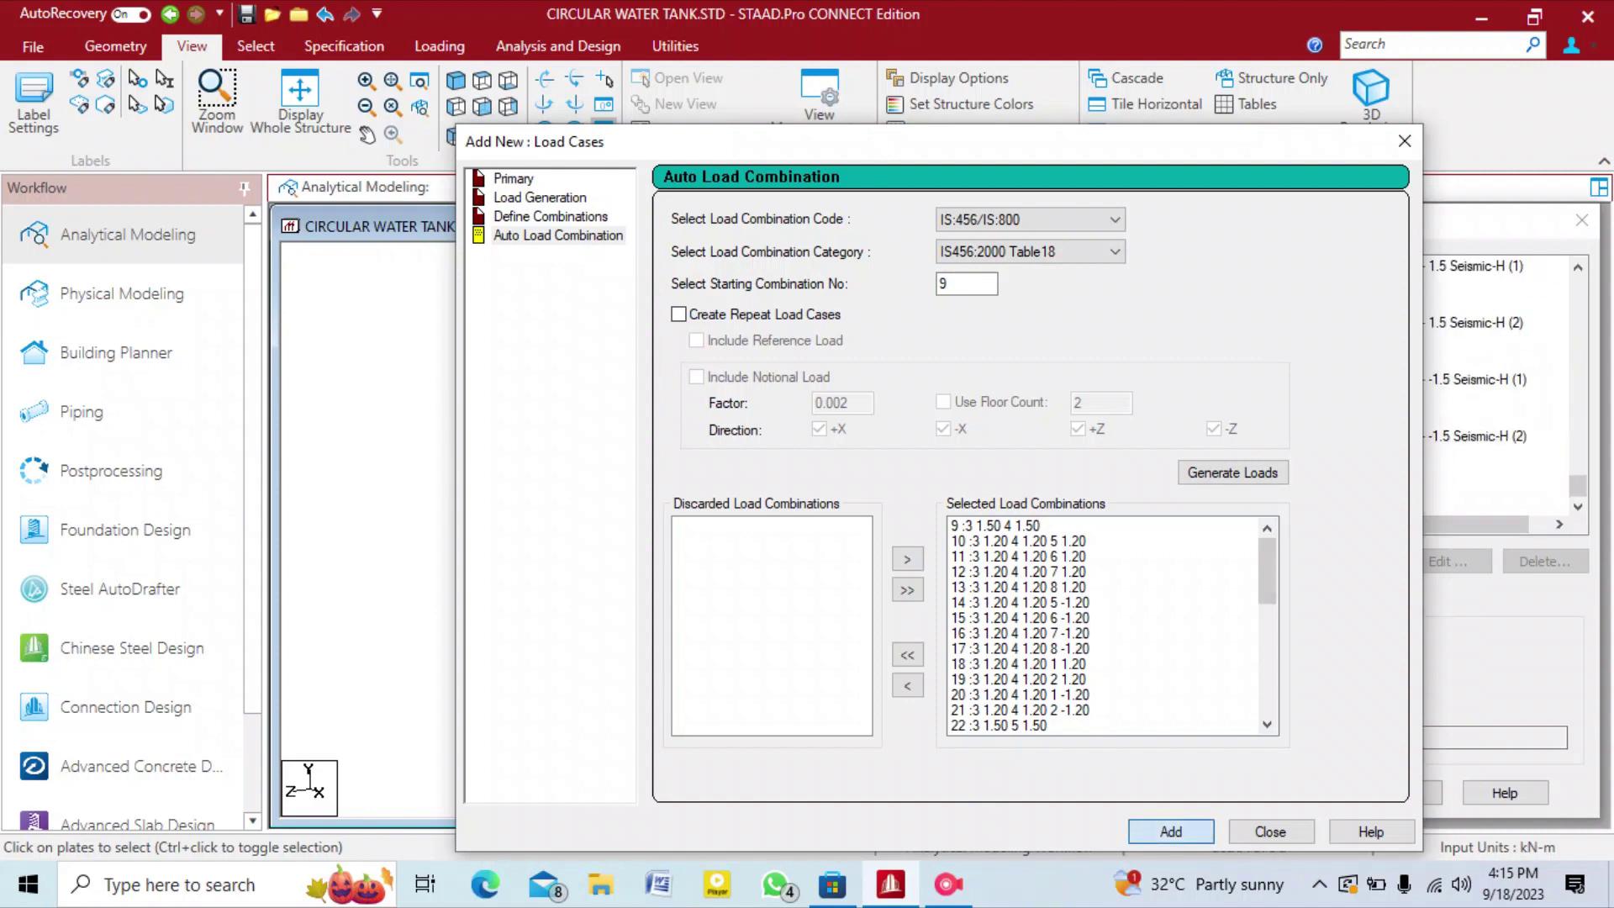
pyautogui.click(1270, 831)
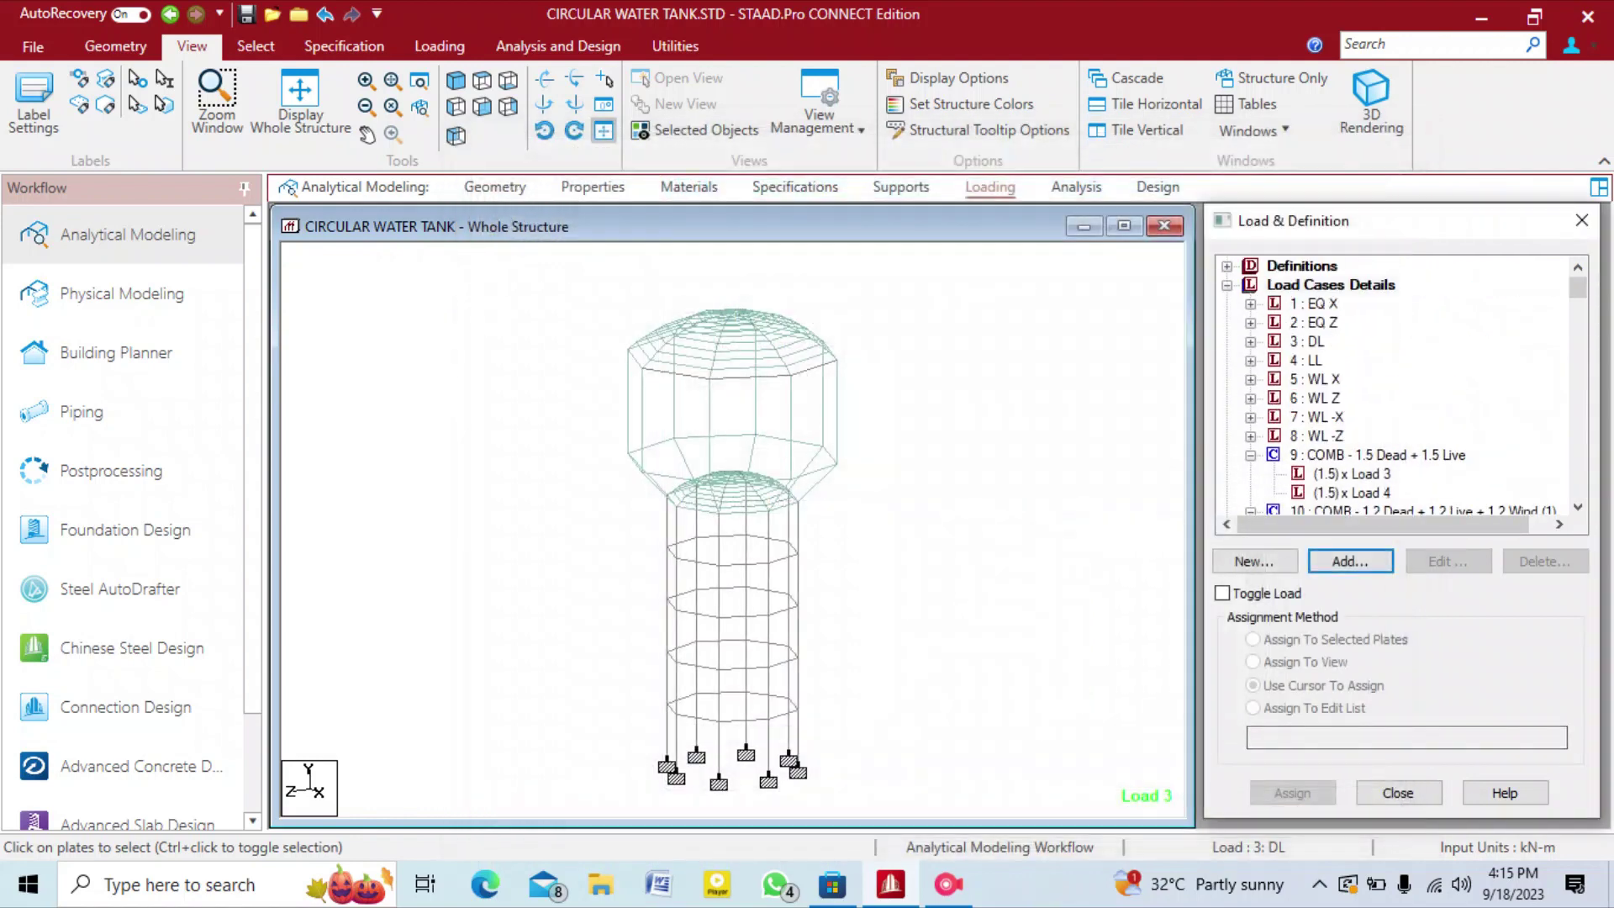
# Review the generated load combinations 9 to 45 and their factors in the load case list.
pyautogui.click(1250, 455)
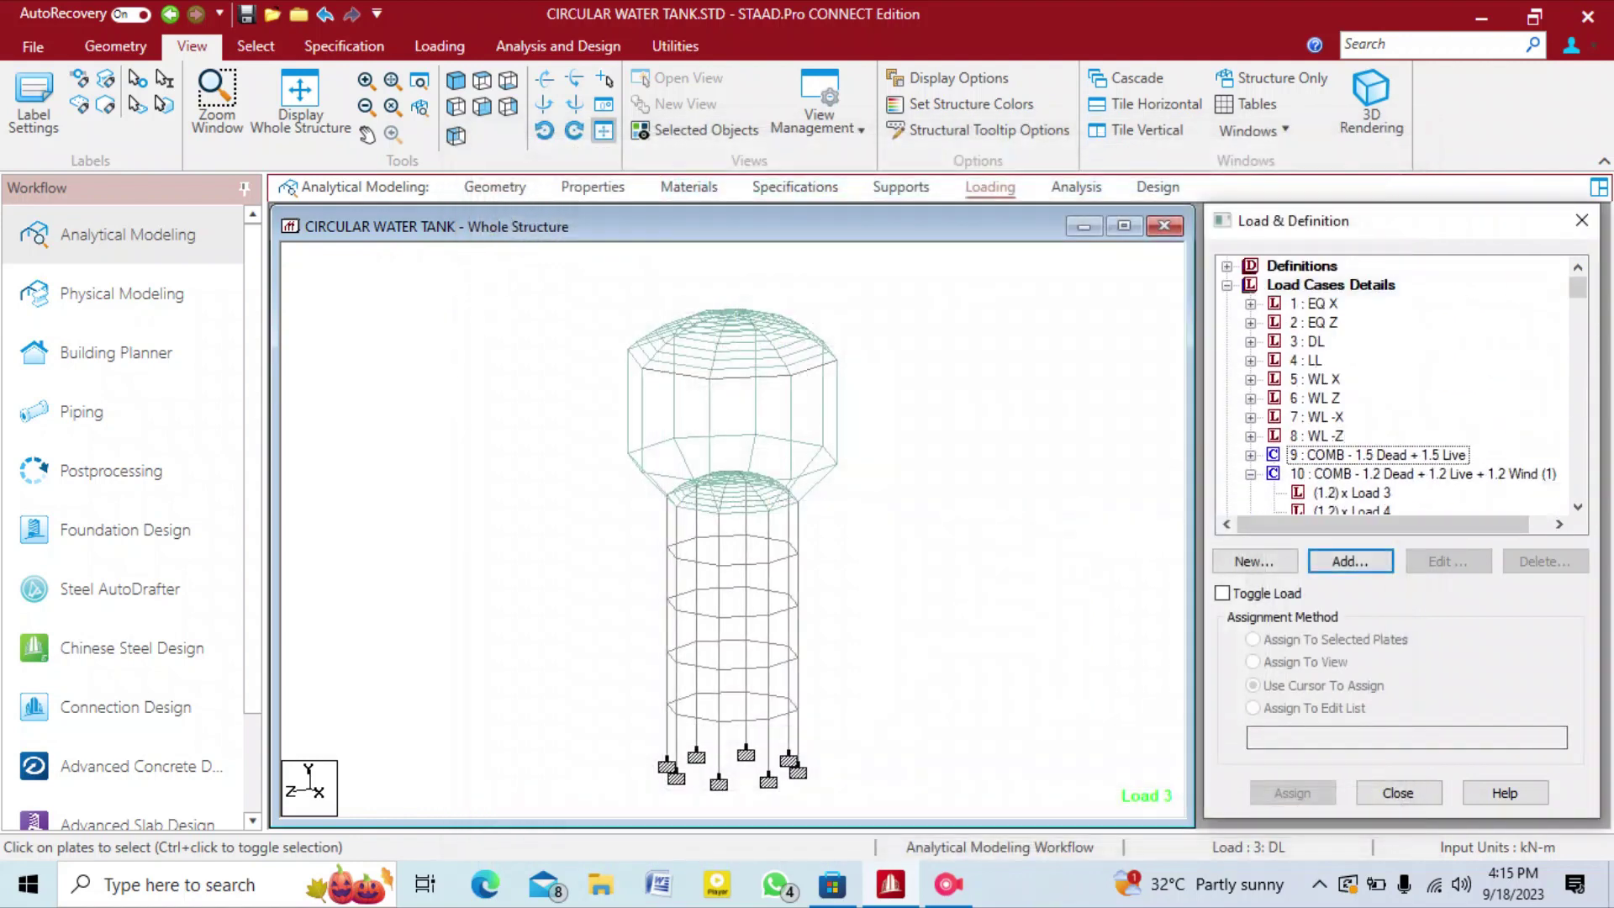
pyautogui.moveTo(1578, 288); pyautogui.dragTo(1578, 465)
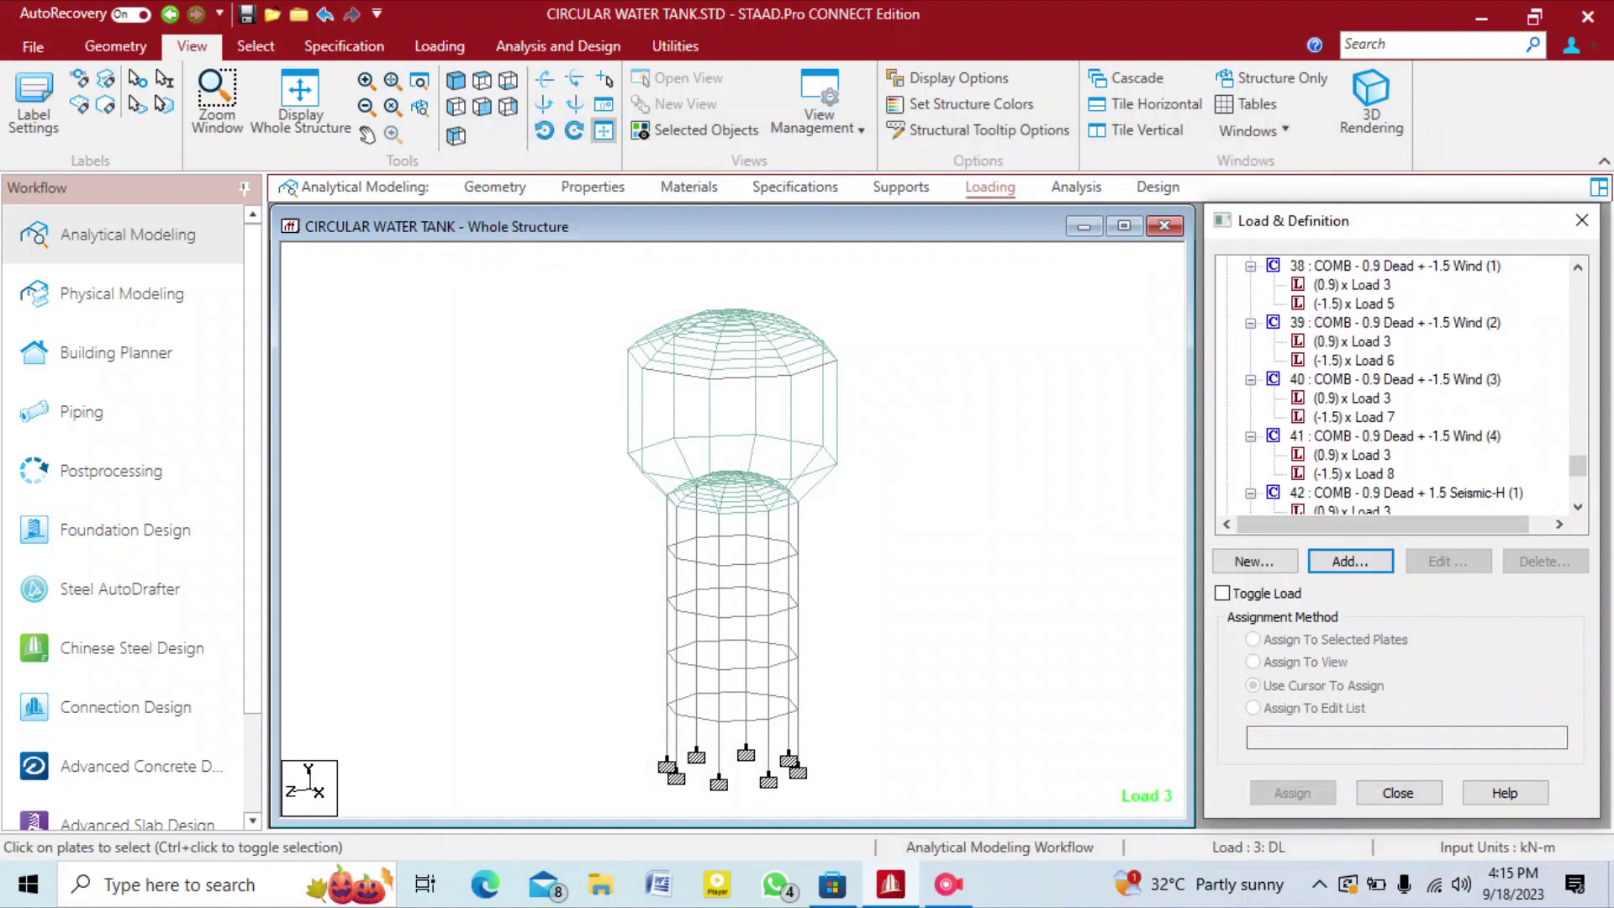
pyautogui.moveTo(1578, 466); pyautogui.dragTo(1578, 445)
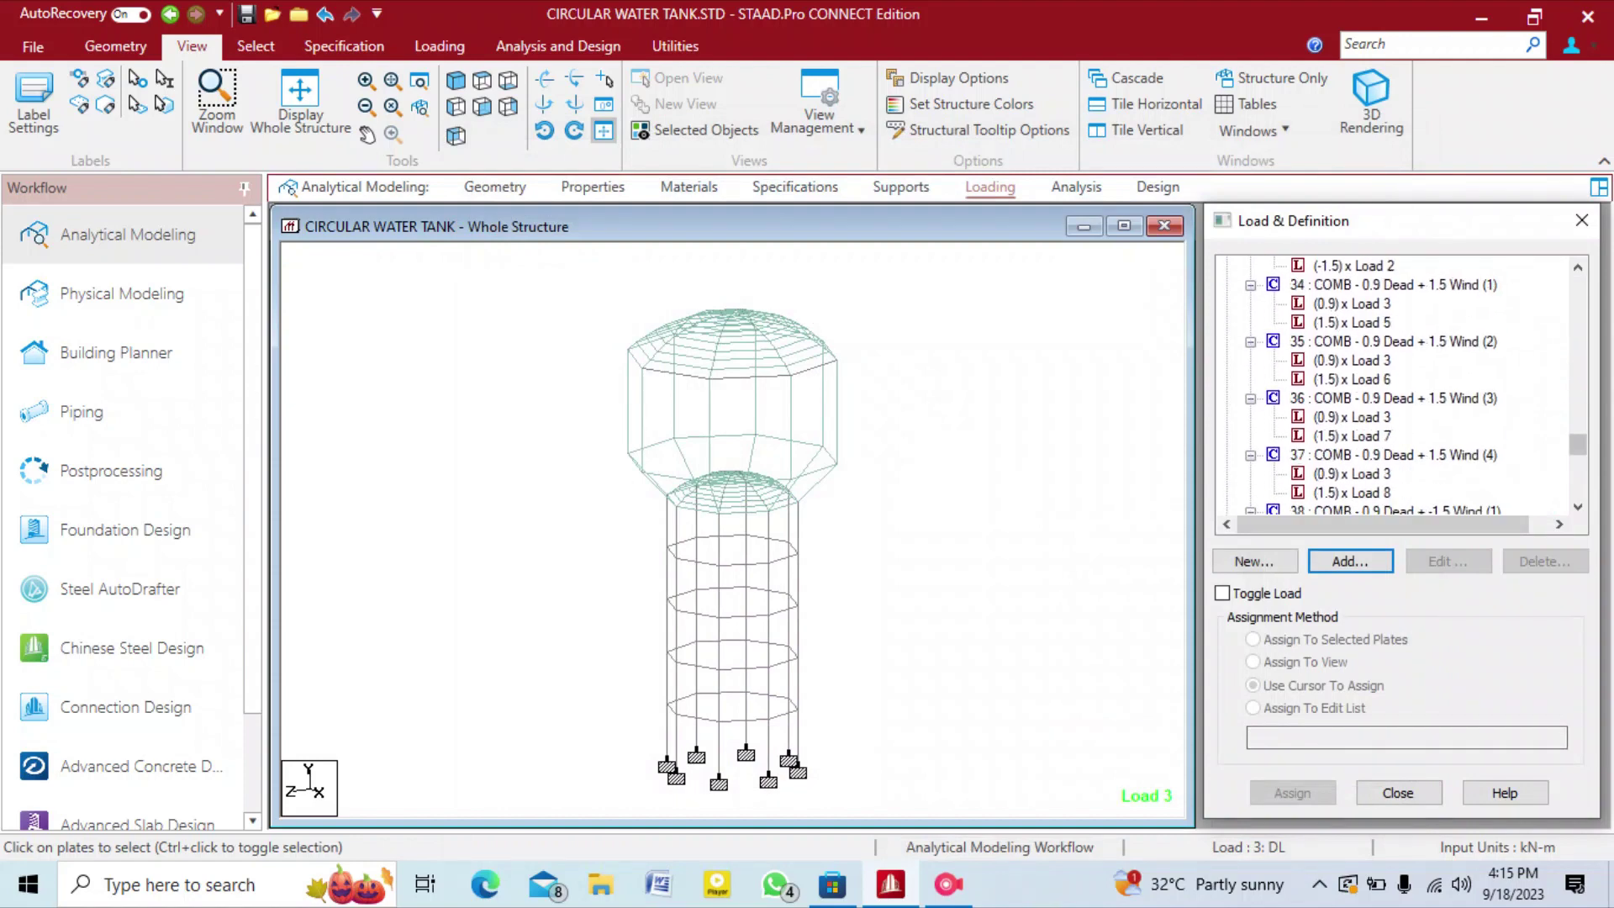
pyautogui.scroll(-8, 1396, 386)
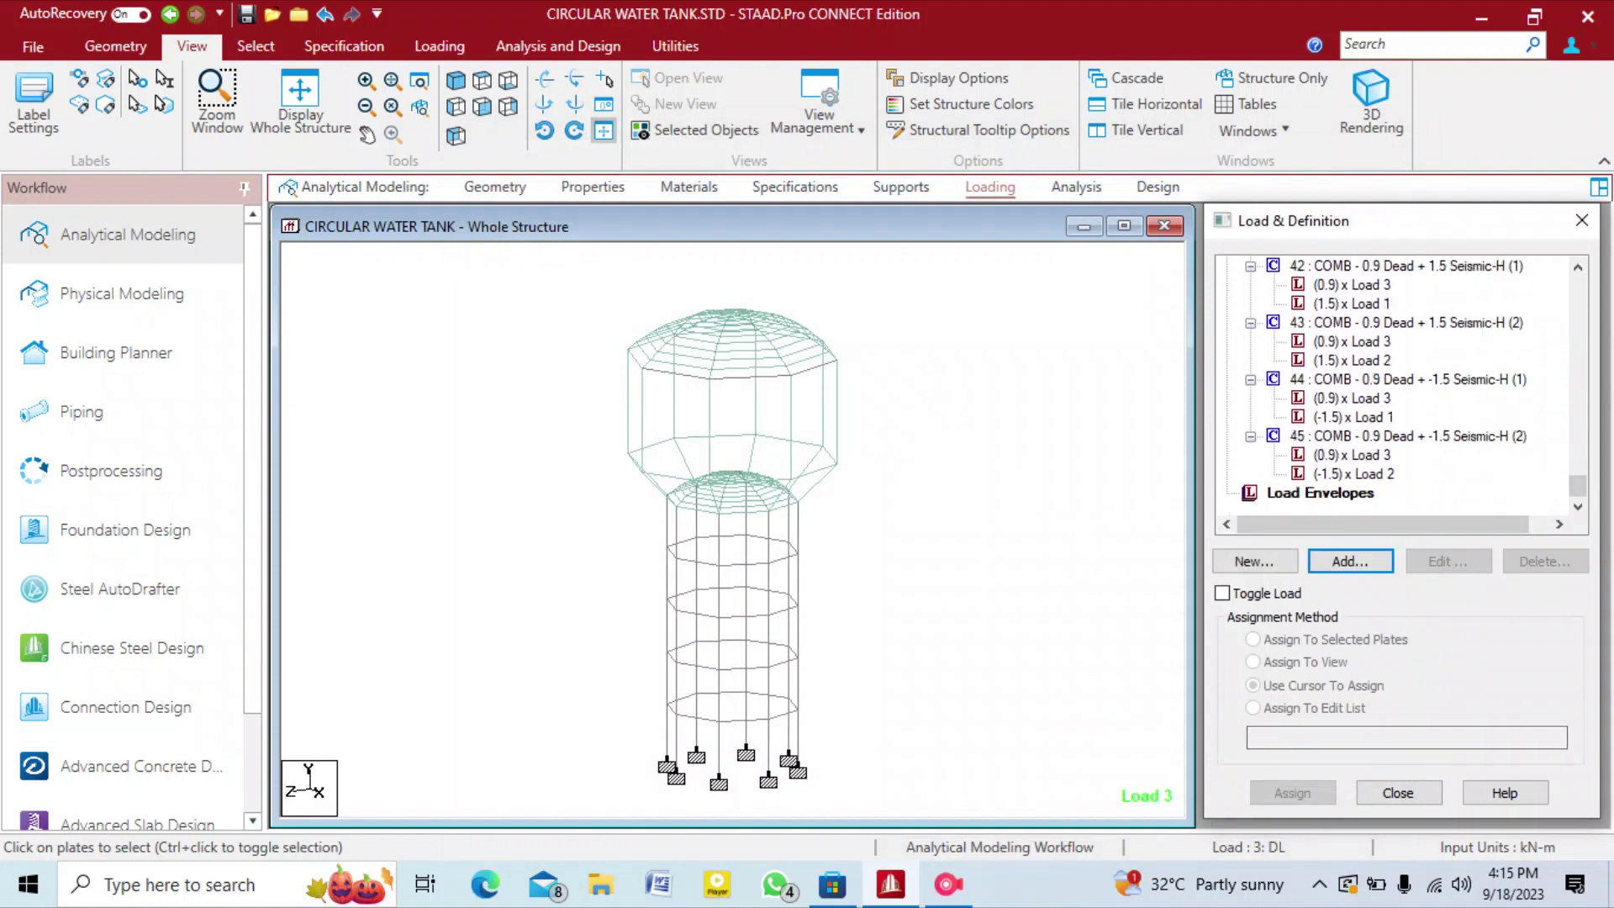
# Add a Perform Analysis command with the print option All.
pyautogui.click(1076, 186)
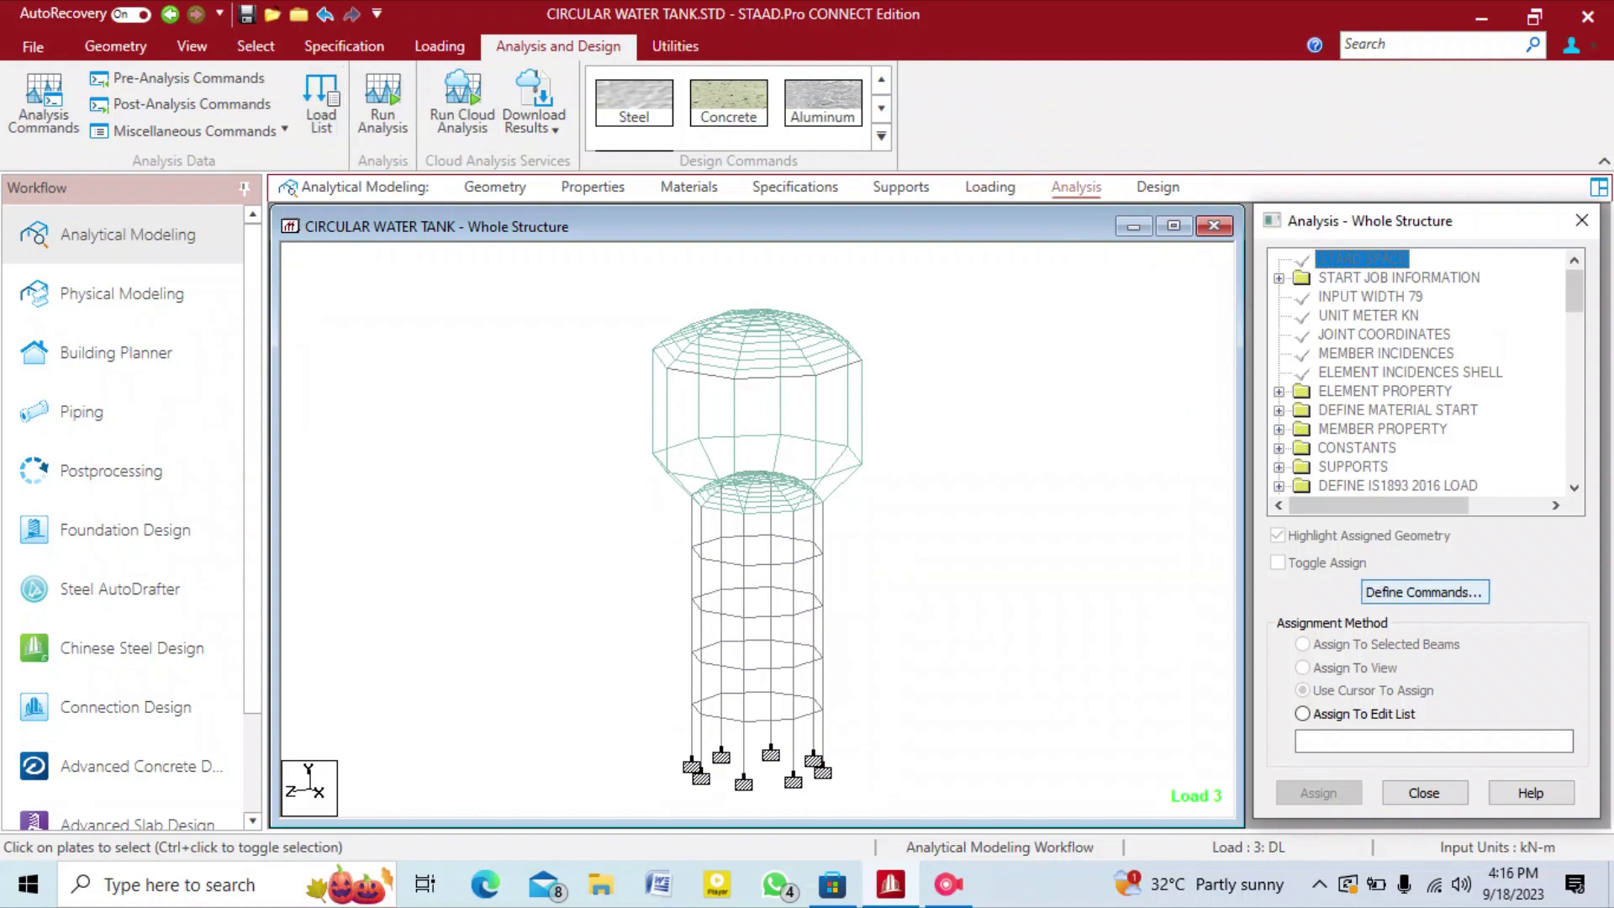
pyautogui.click(1397, 593)
pyautogui.click(825, 590)
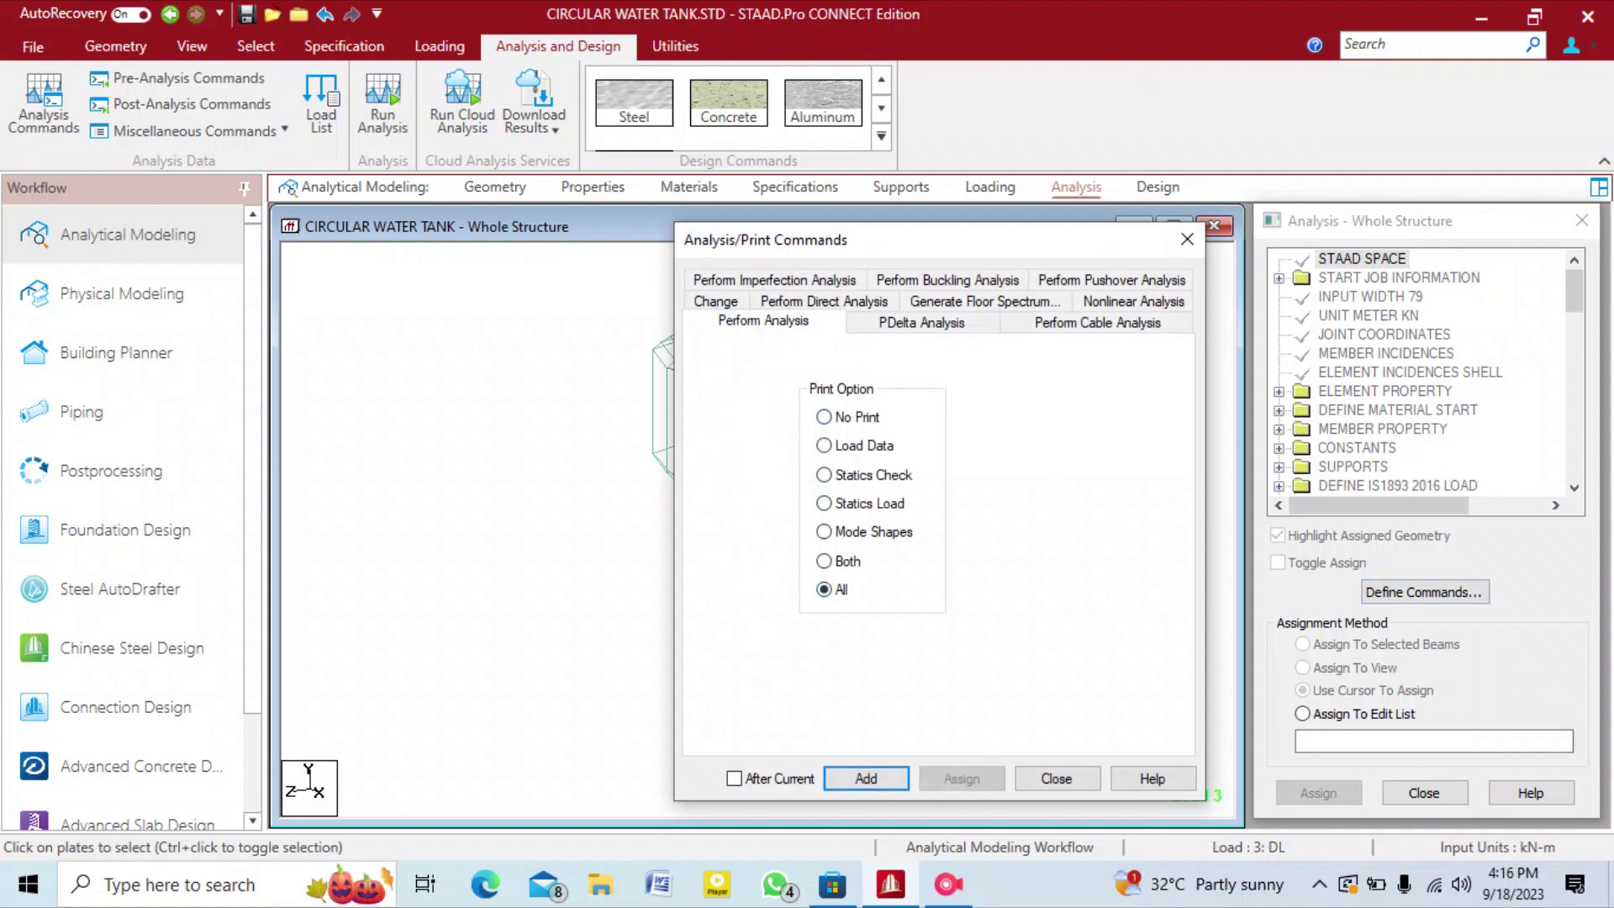
pyautogui.click(866, 778)
pyautogui.click(1057, 779)
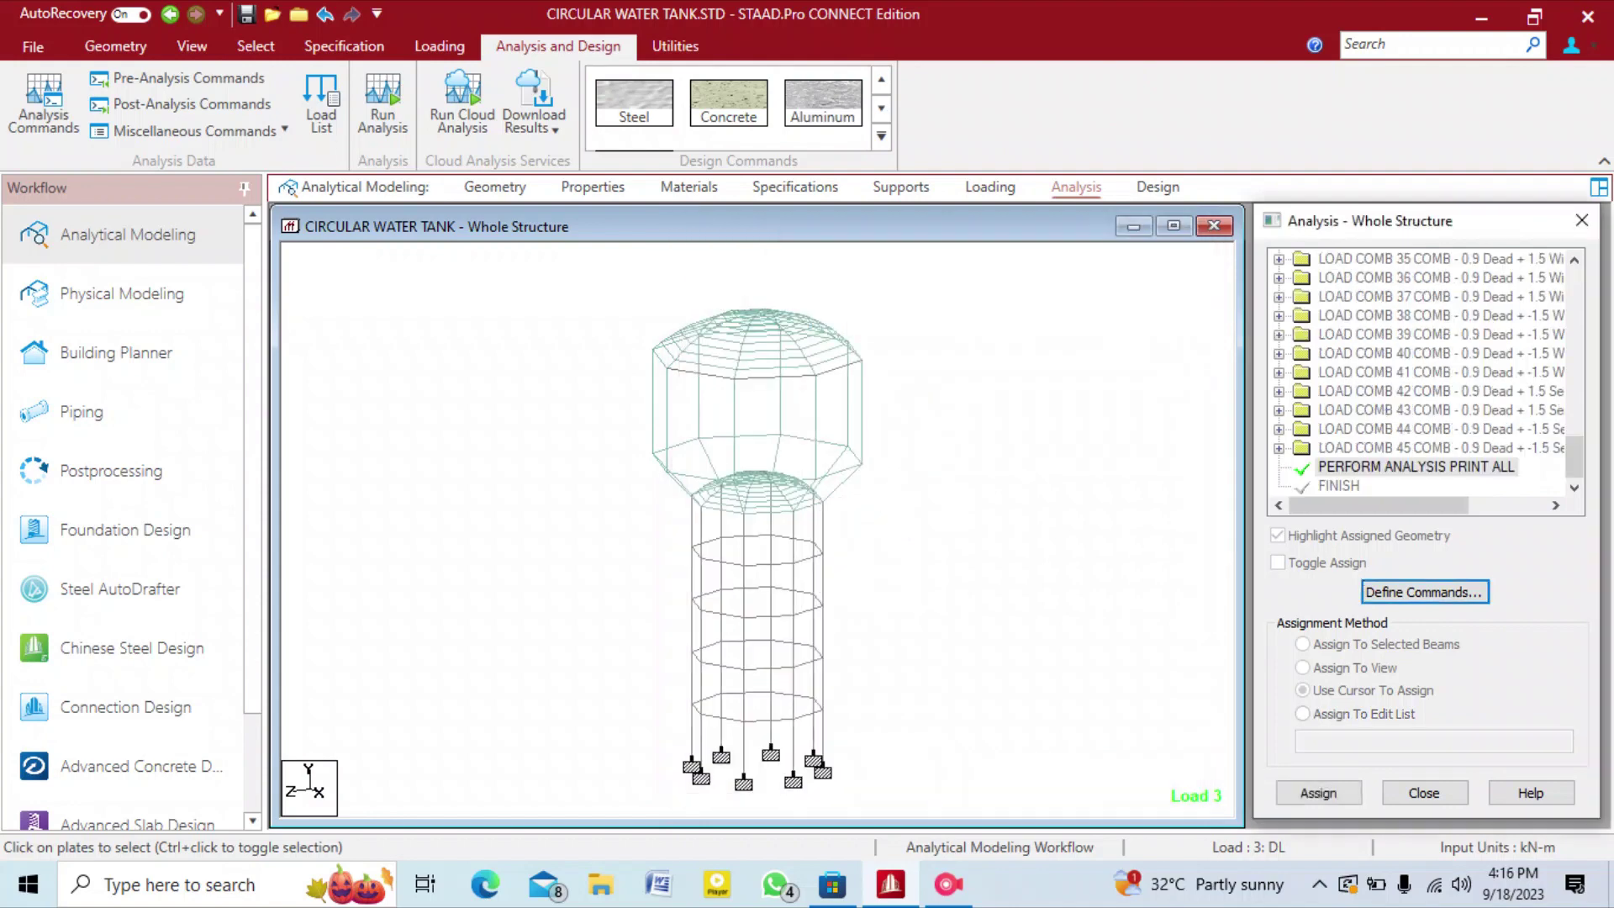
# Save the modified structure, run the analysis and open the output file.
pyautogui.click(383, 105)
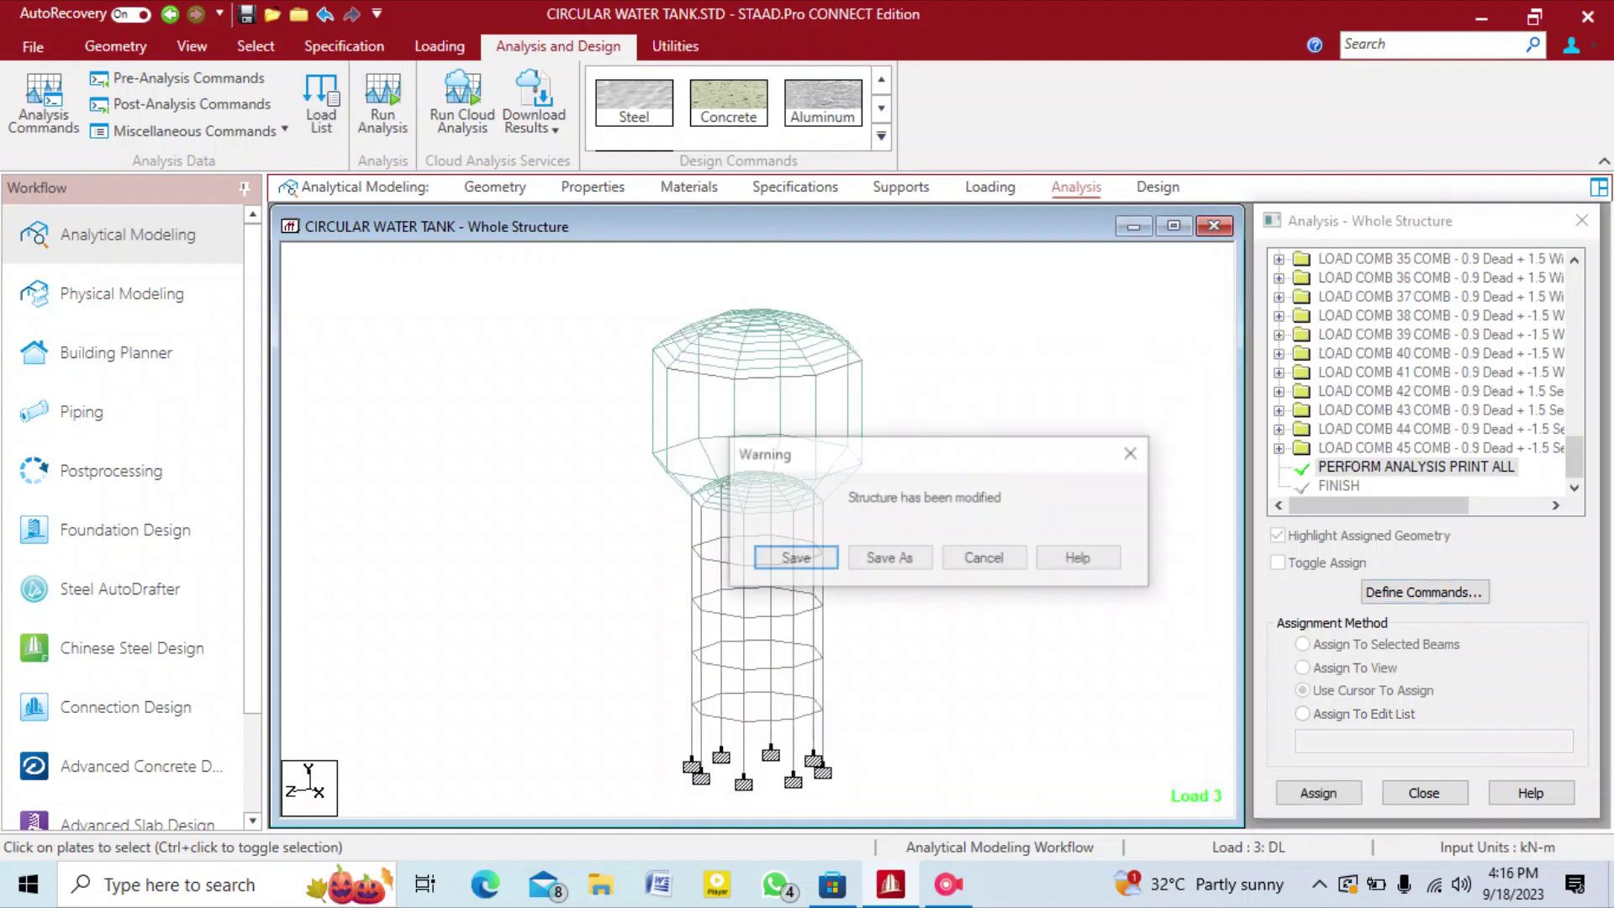
pyautogui.press('Return')
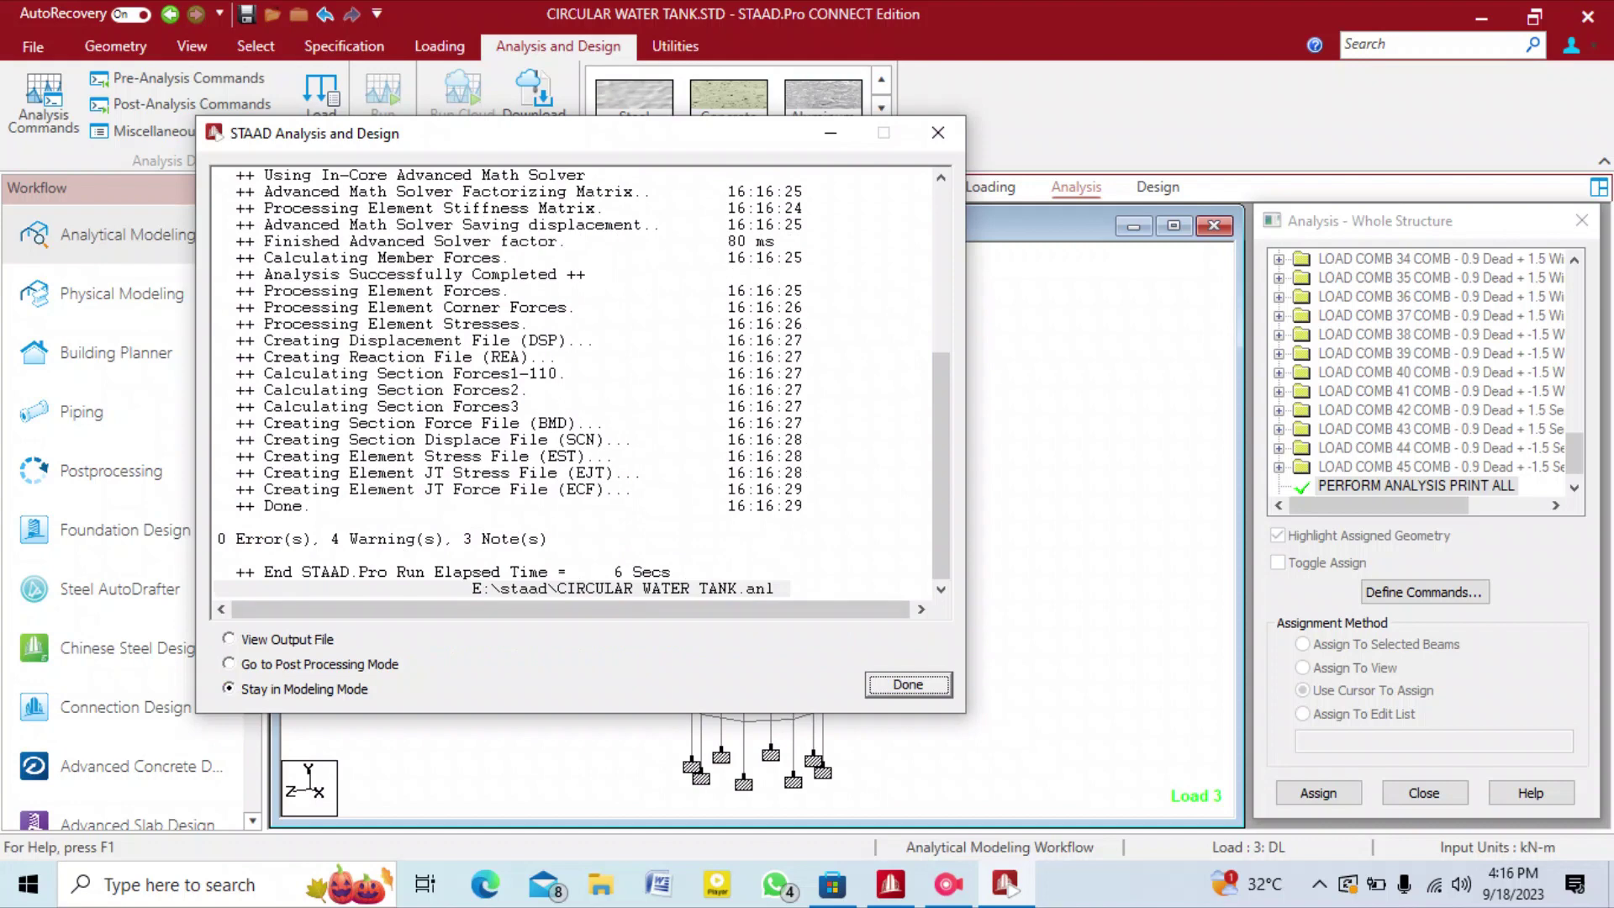
pyautogui.click(229, 639)
pyautogui.click(909, 685)
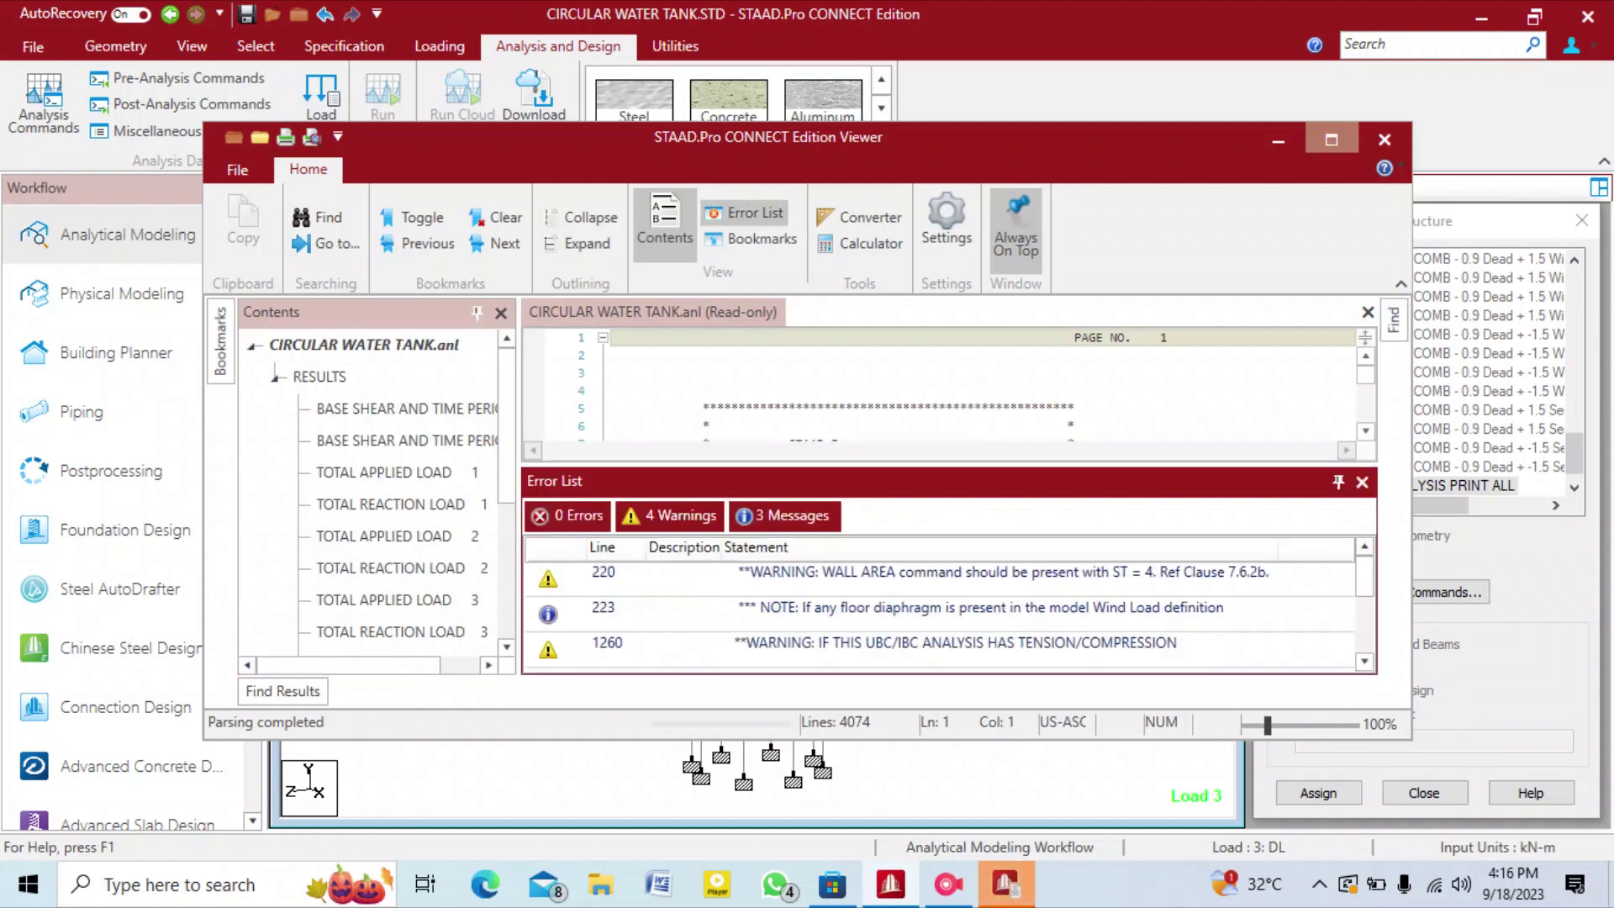
# Check the warnings and notes listed for the analysis output, and close the output viewer.
pyautogui.click(1331, 140)
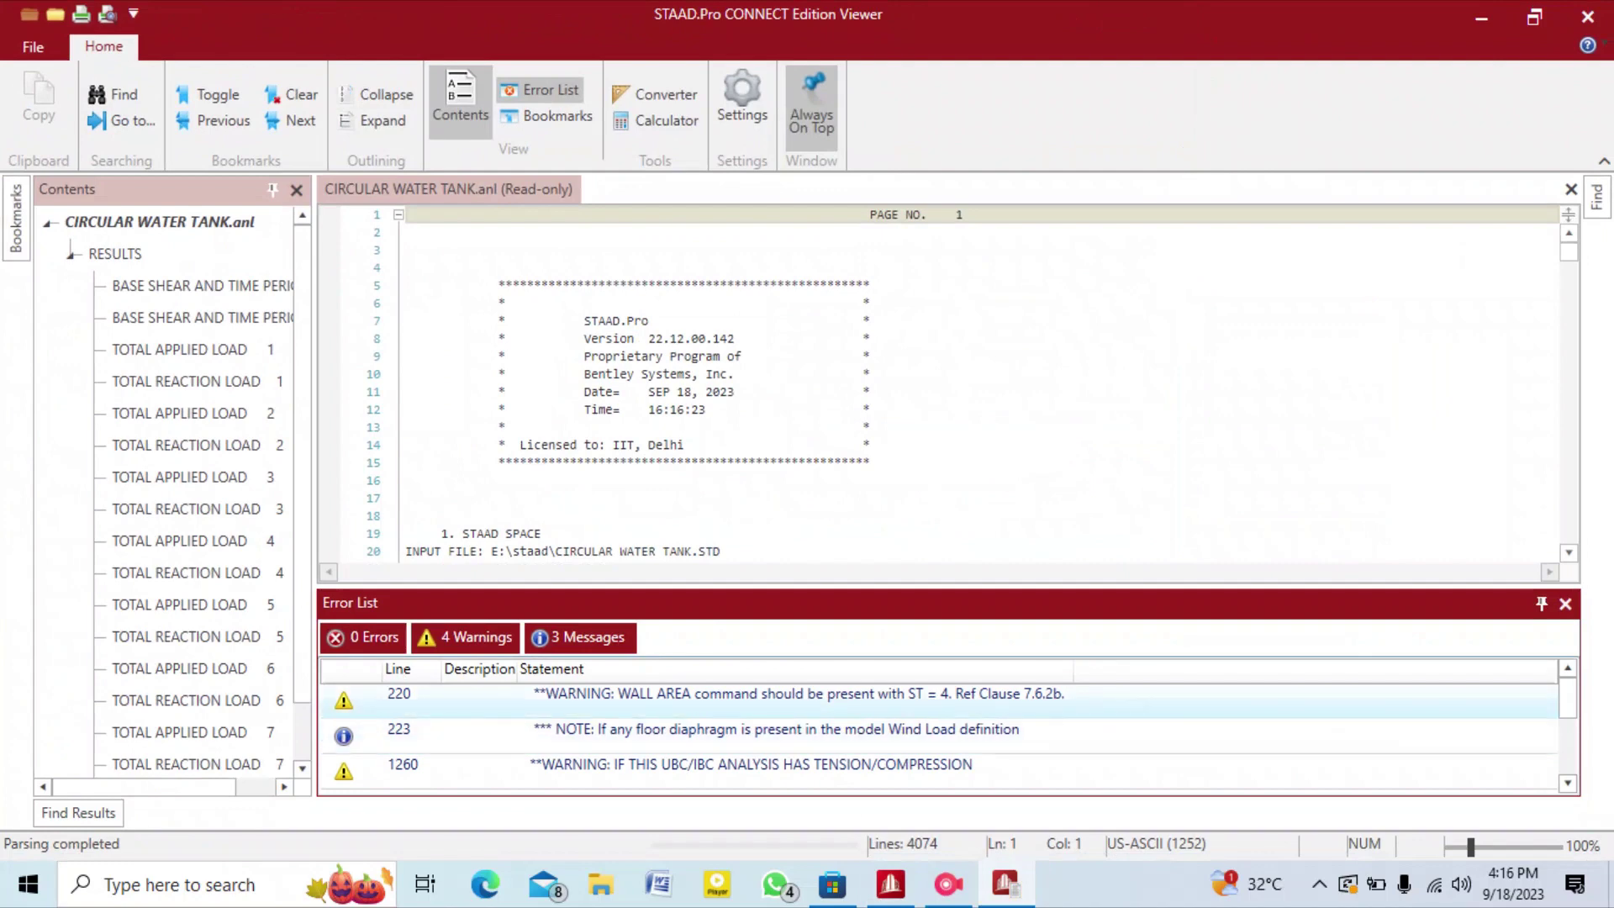
pyautogui.scroll(-3, 937, 727)
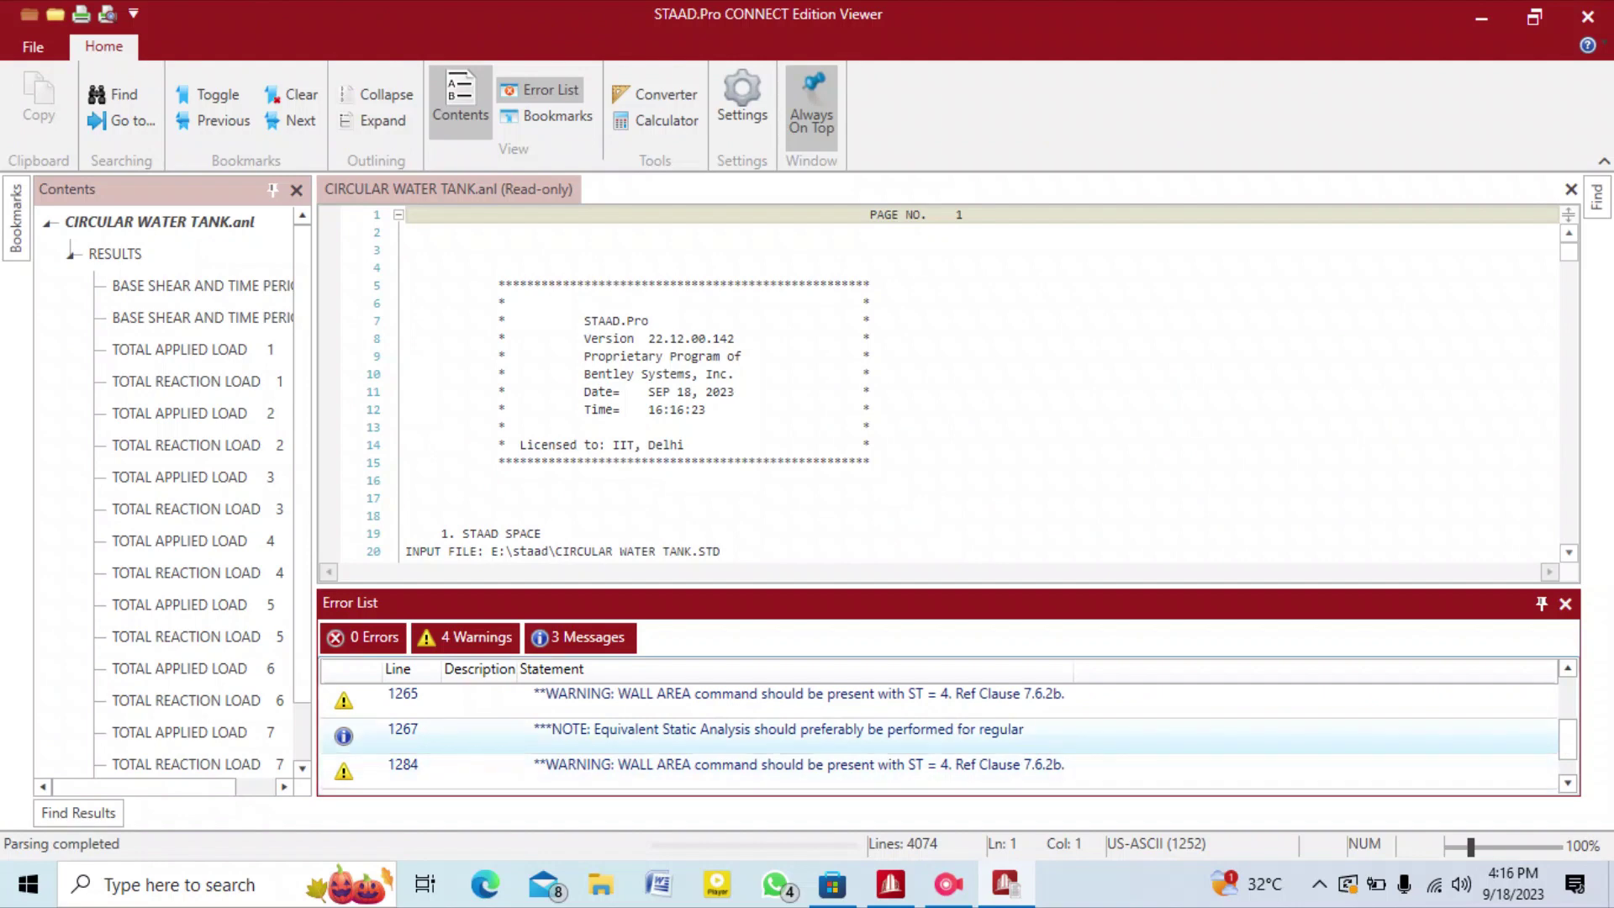
pyautogui.click(1588, 16)
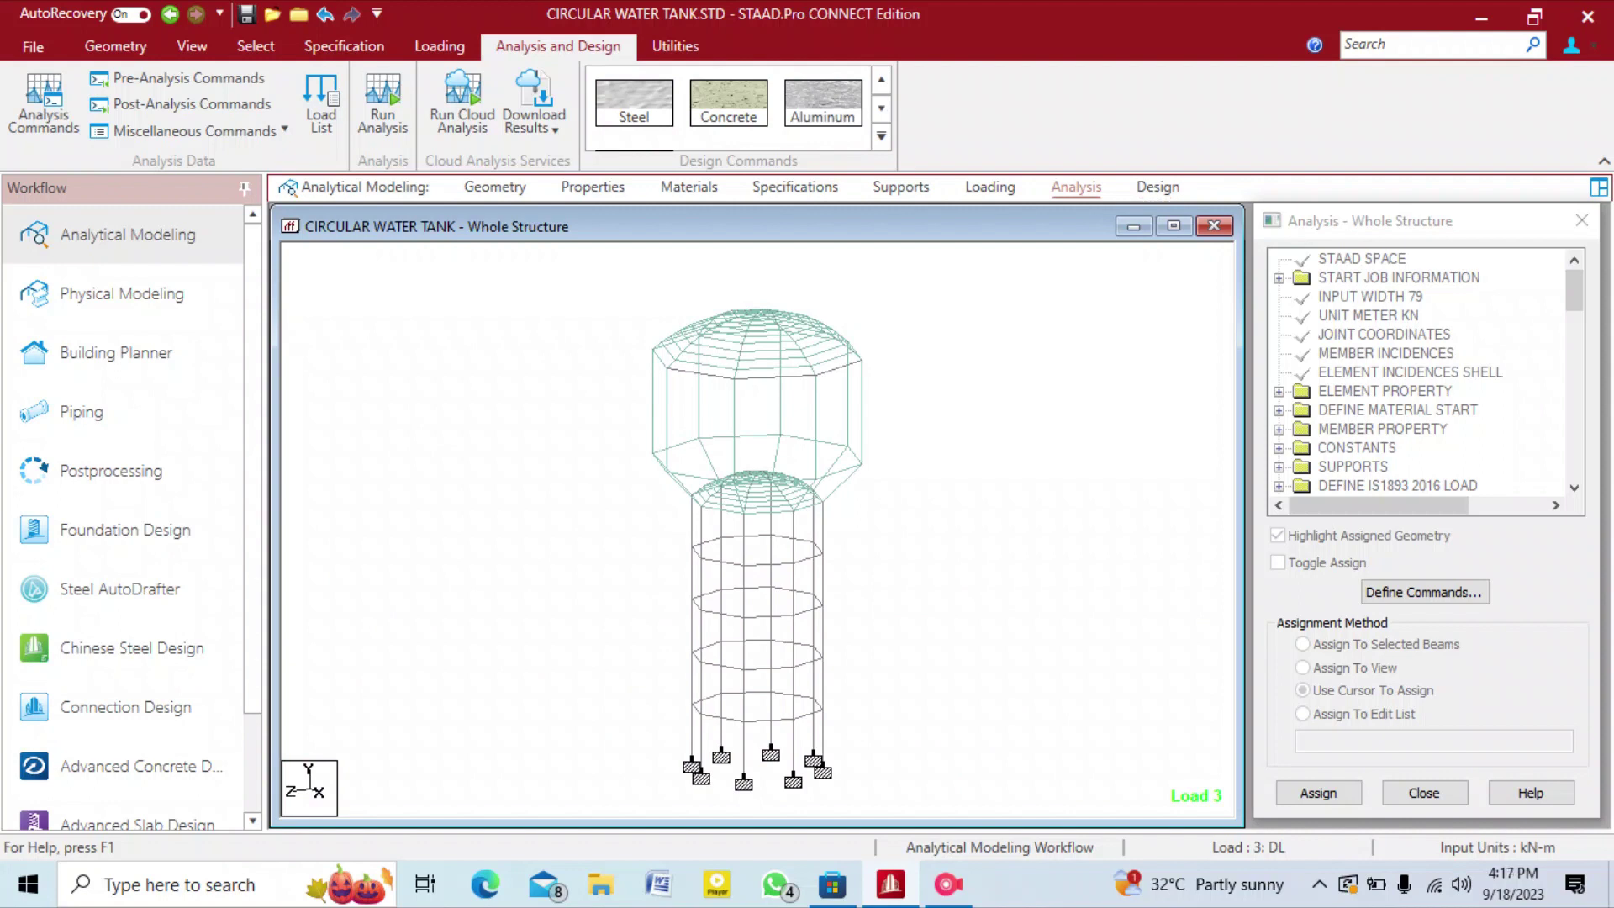
# Inspect the geometry, section properties and loading of beam 280 in the ring at the top of the cylindrical wall.
pyautogui.moveTo(585, 311); pyautogui.dragTo(901, 811)
pyautogui.click(917, 757)
pyautogui.doubleClick(761, 376)
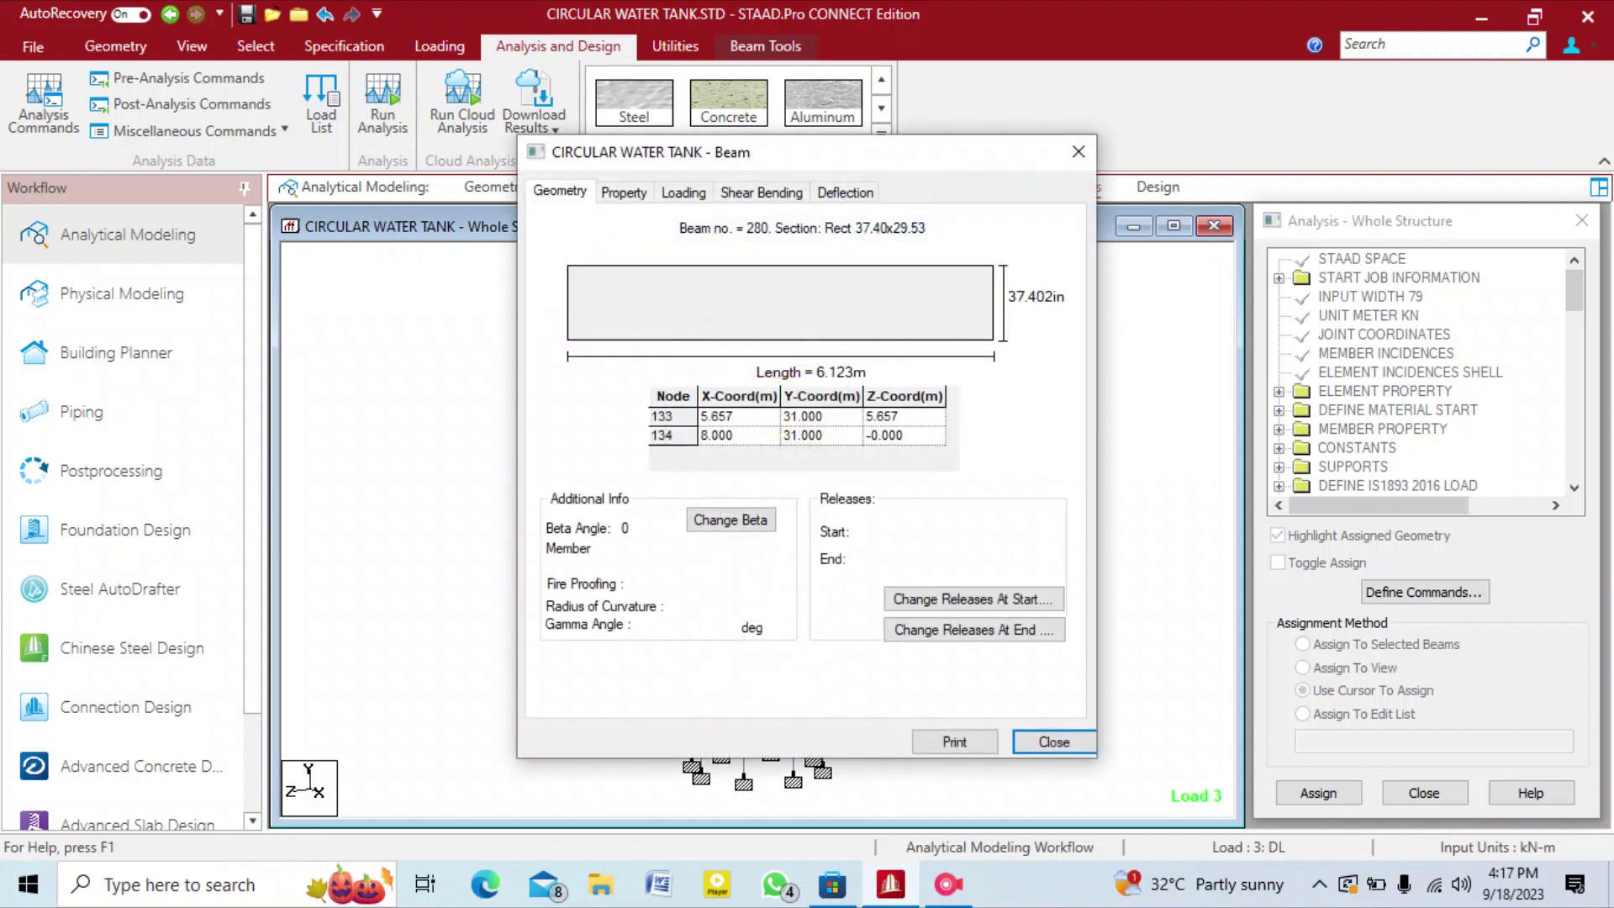
pyautogui.click(623, 193)
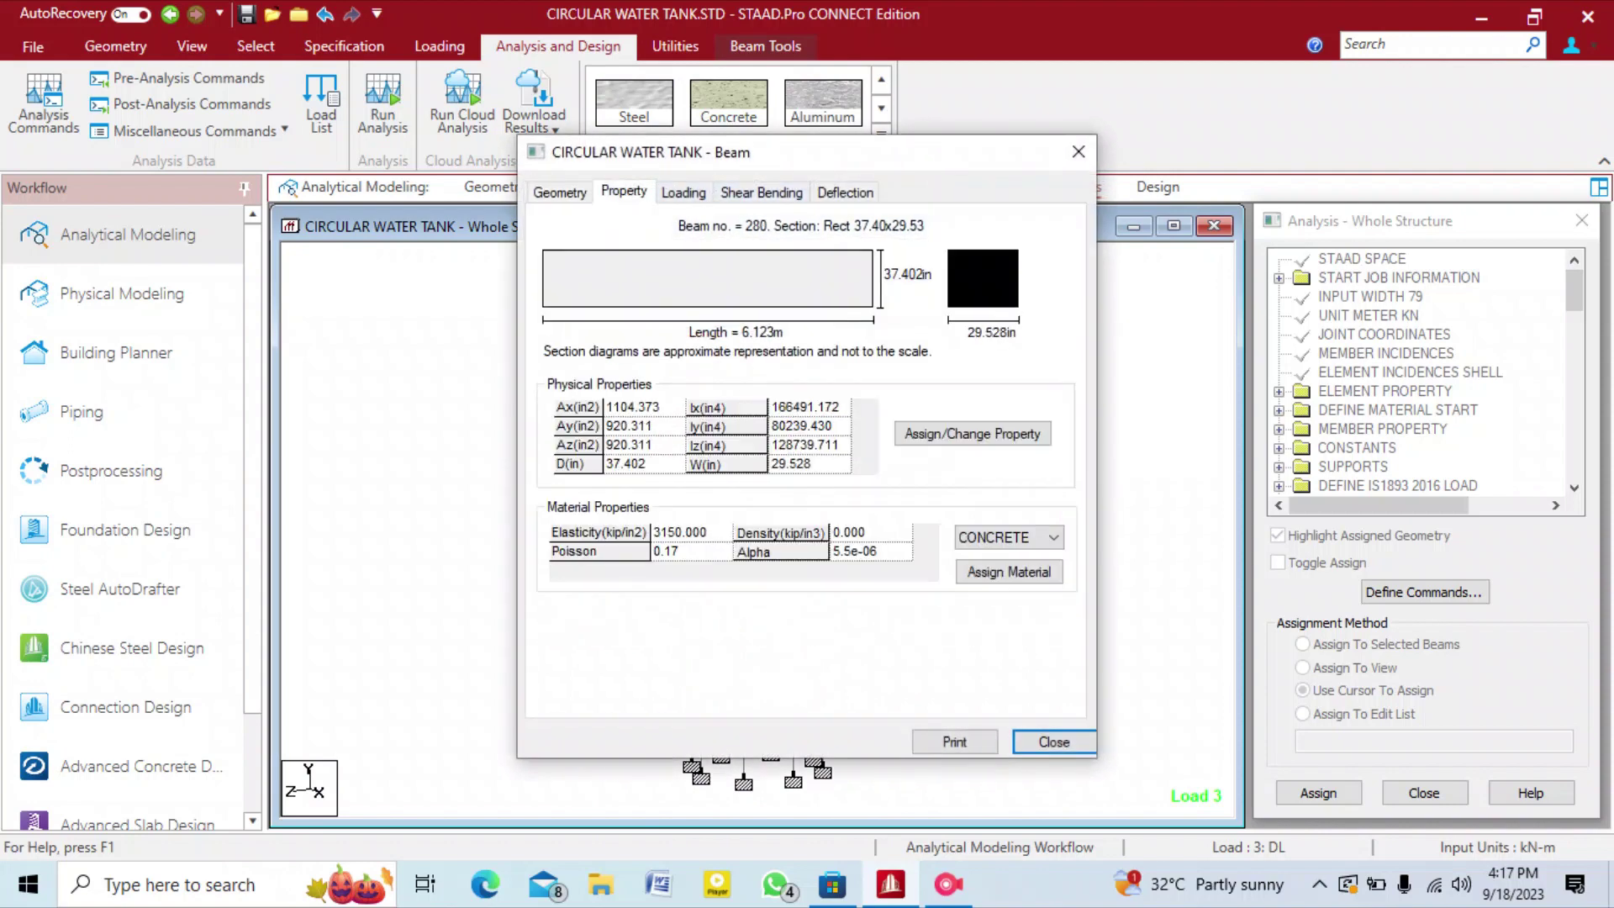
pyautogui.hotkey('ctrl', 'Tab')
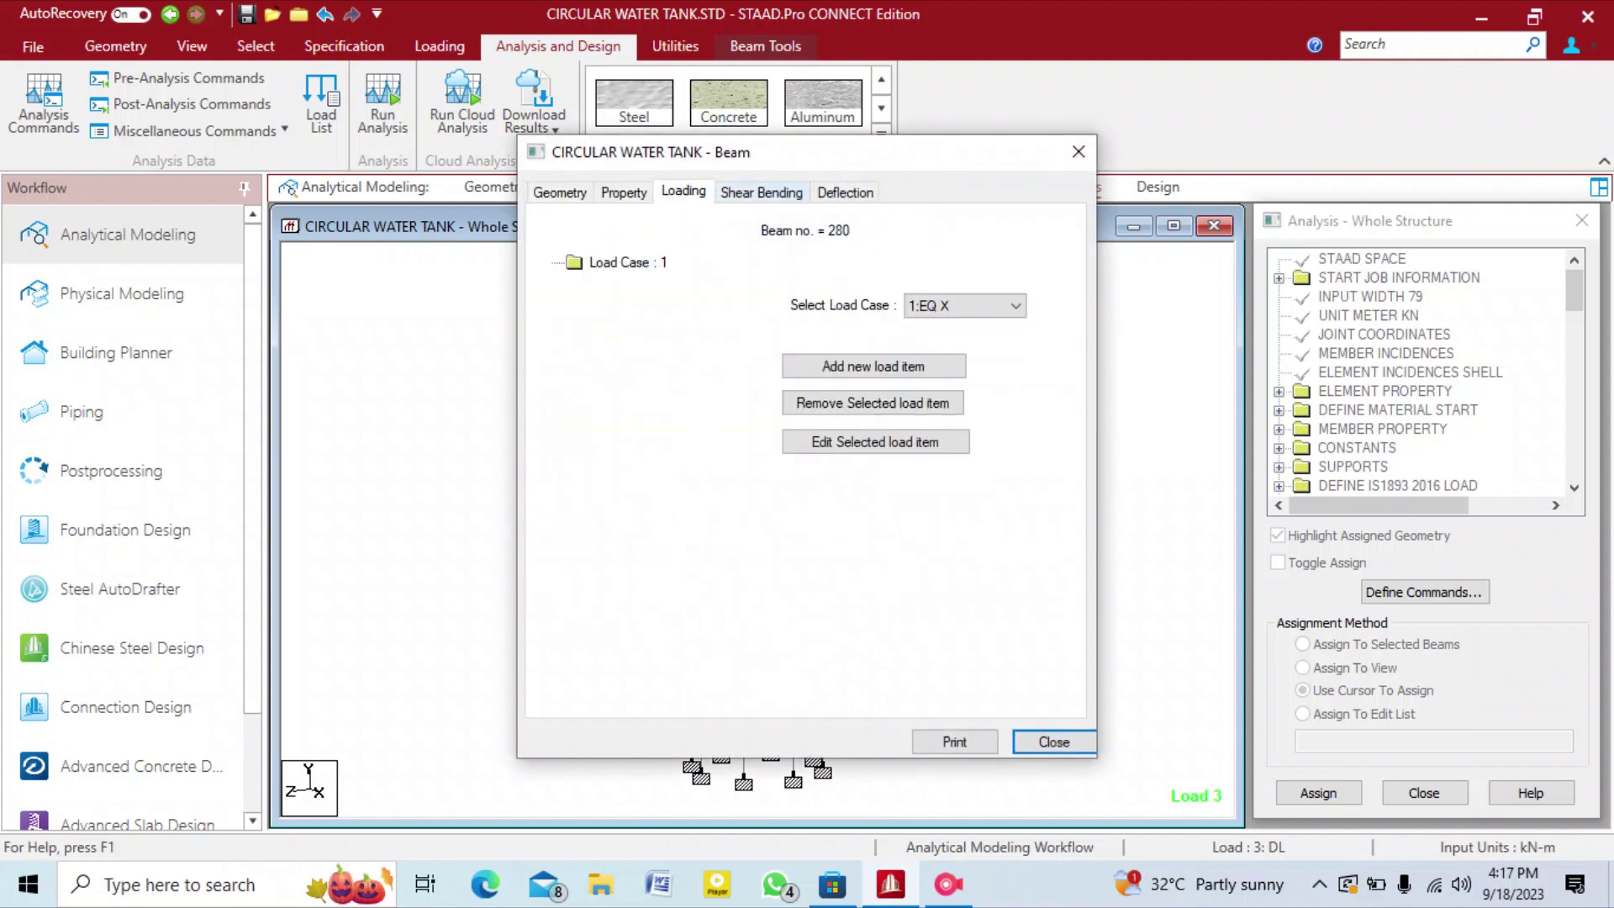
# Examine beam 280's bending and shear diagrams about Y and Z for load case 4: LL.
pyautogui.hotkey('ctrl', 'Tab')
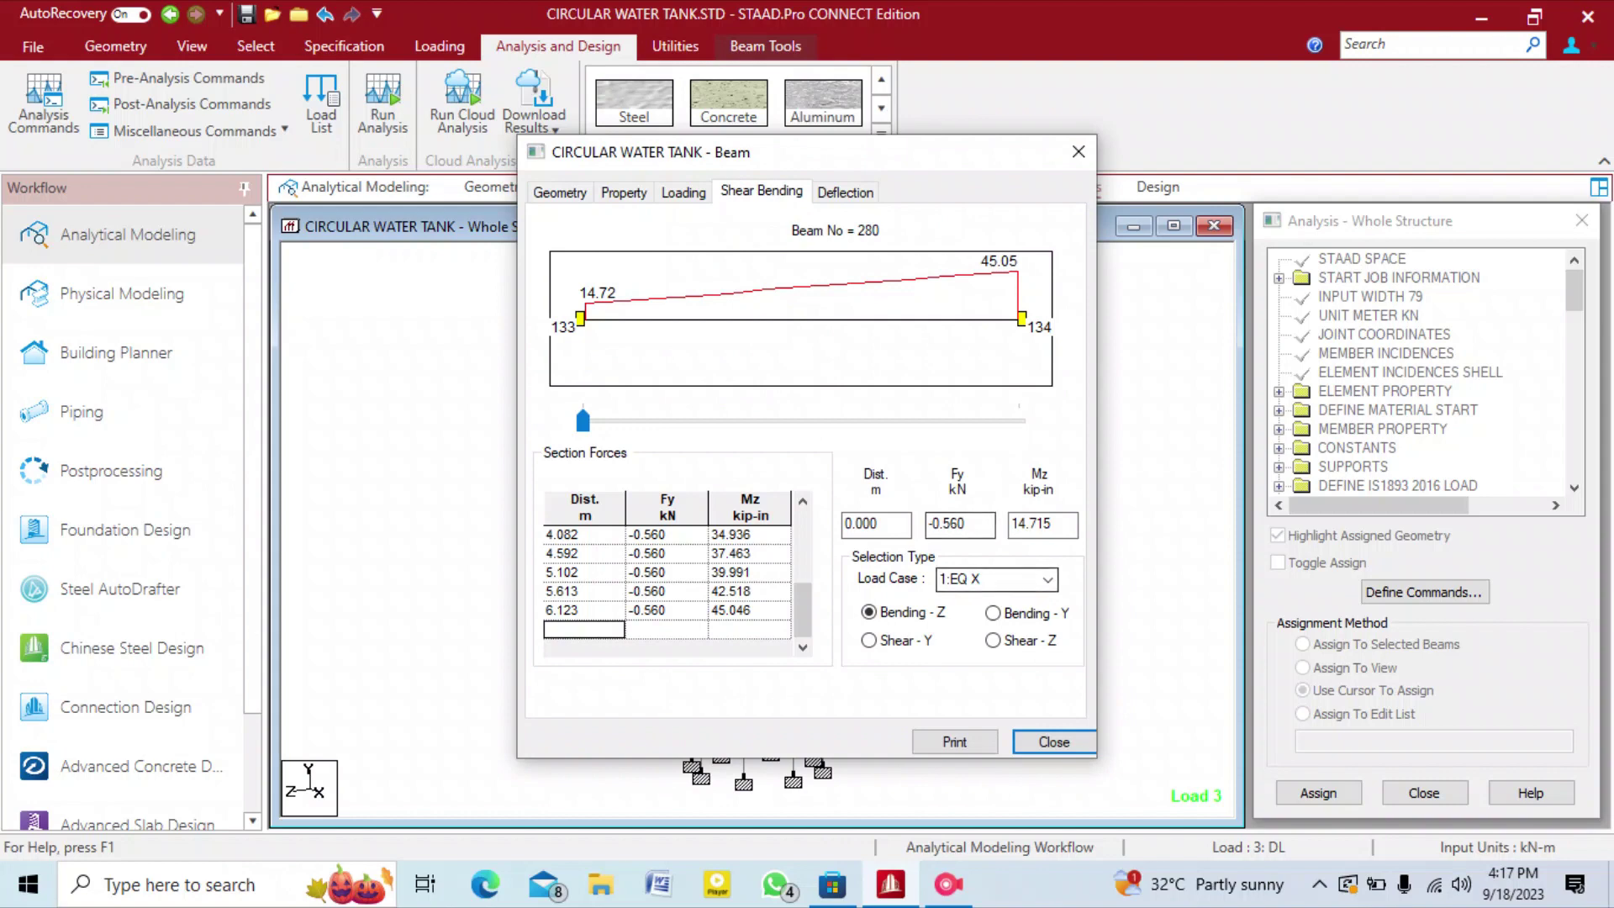
pyautogui.click(1048, 580)
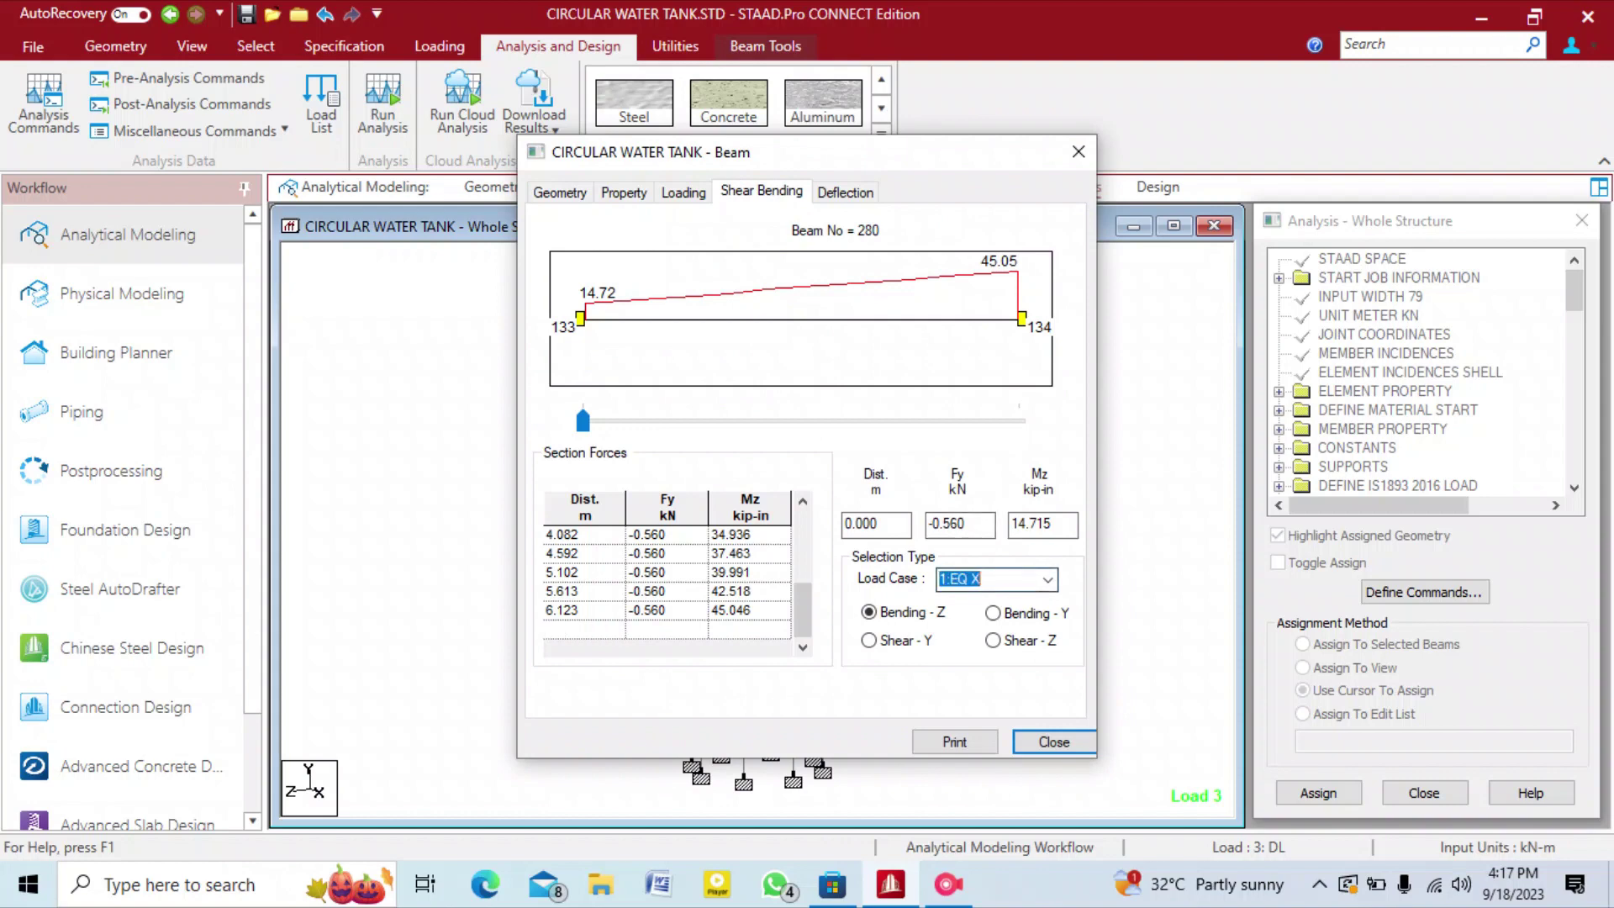
pyautogui.click(1047, 579)
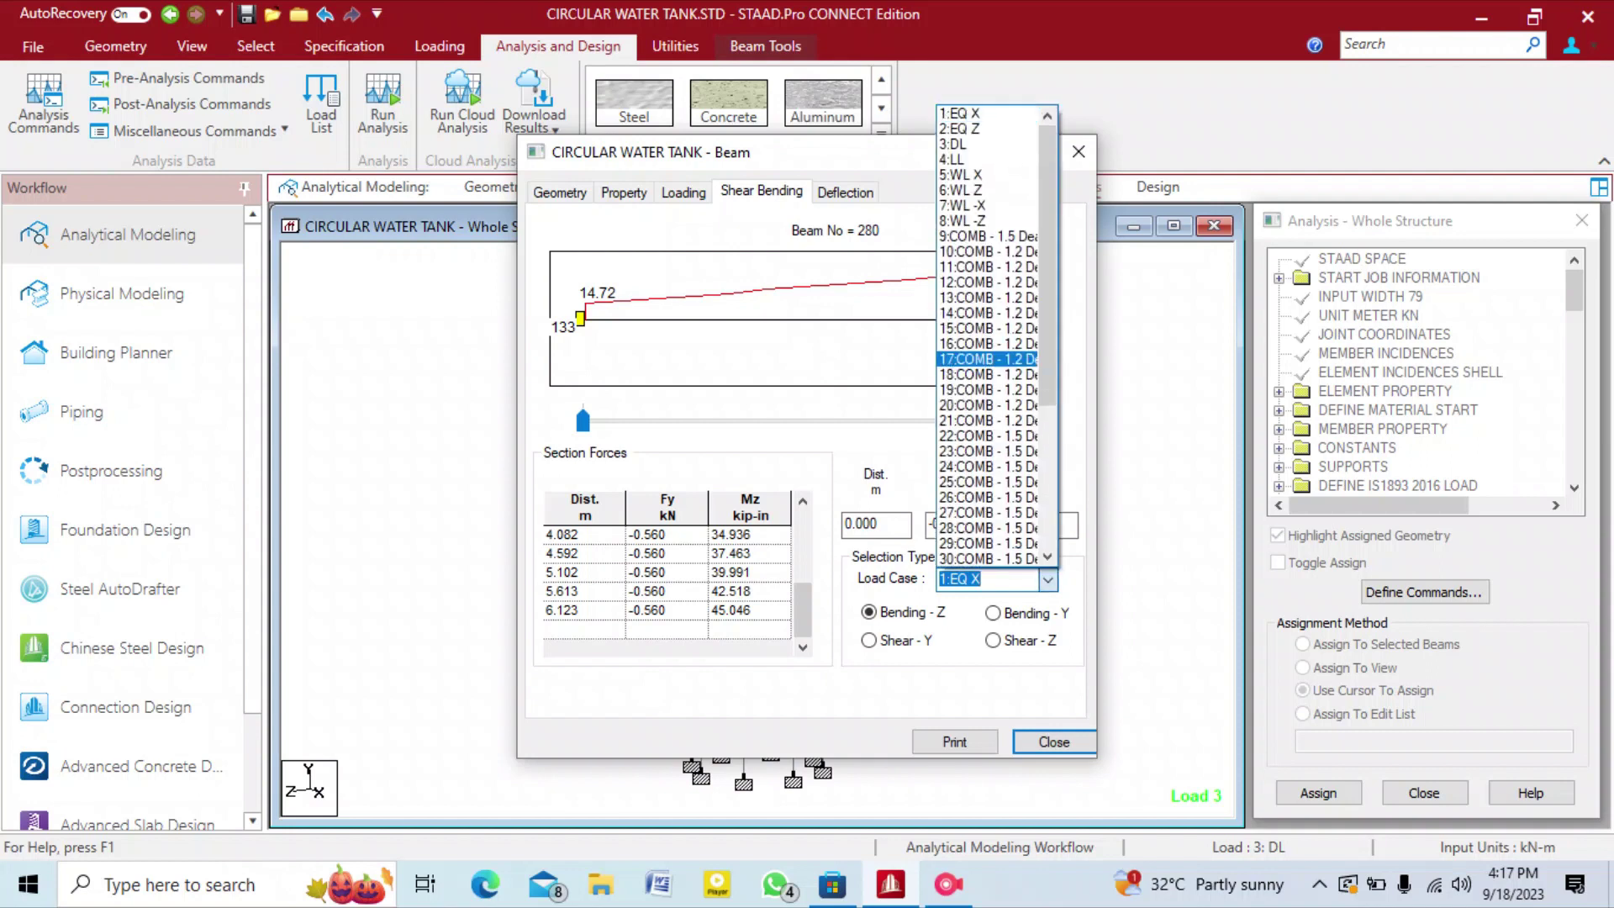
pyautogui.scroll(-5, 989, 360)
pyautogui.scroll(5, 989, 360)
pyautogui.click(975, 159)
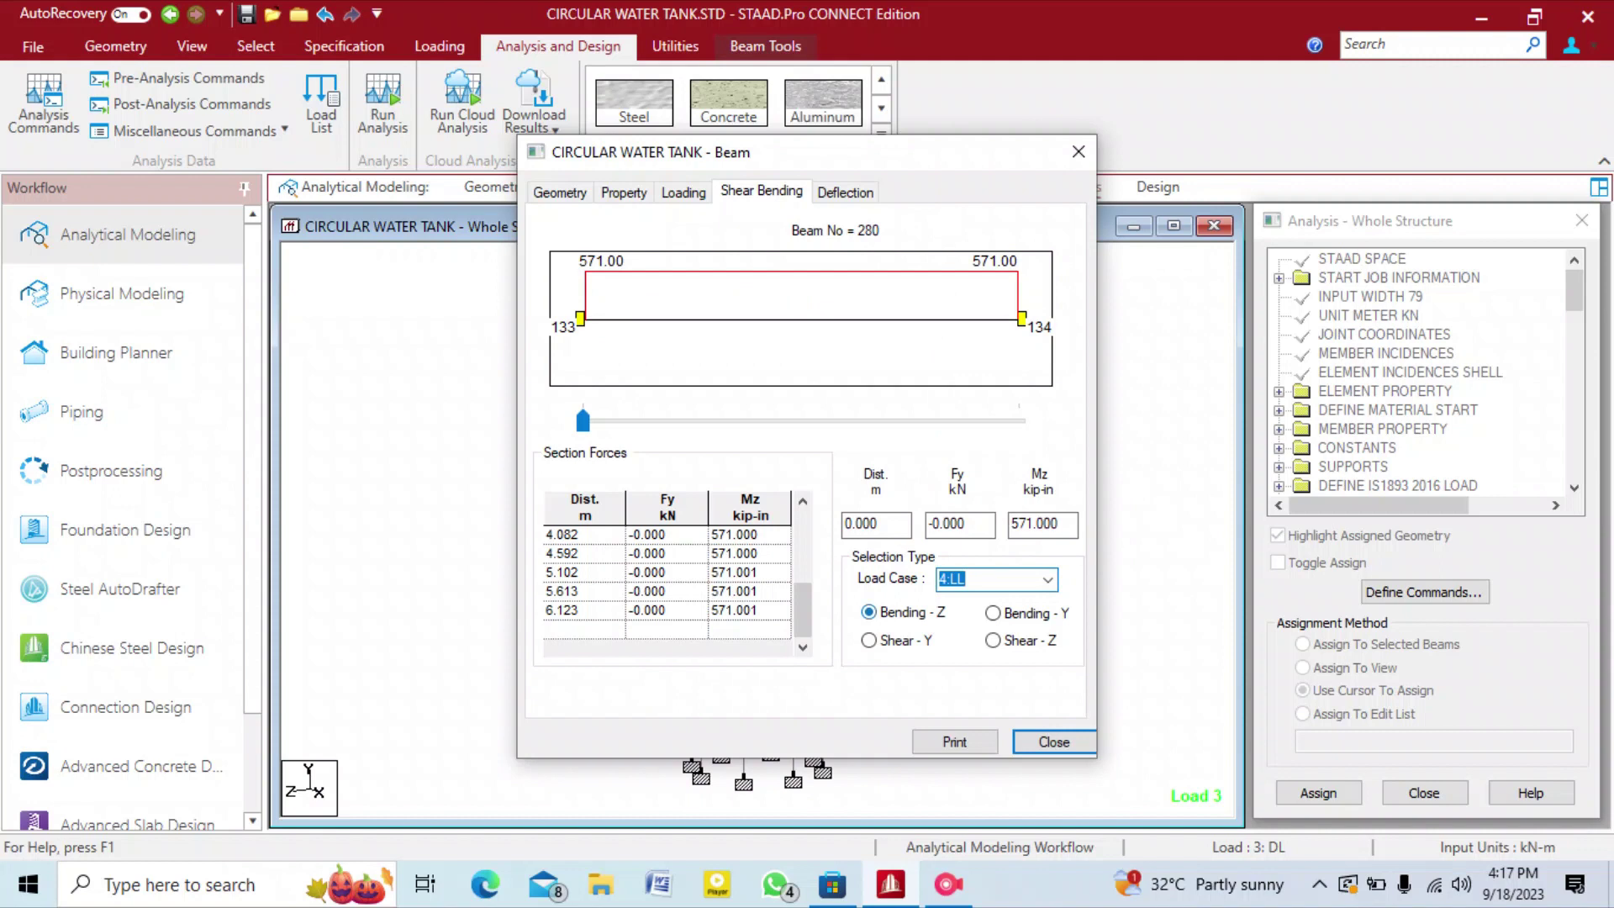
pyautogui.click(993, 614)
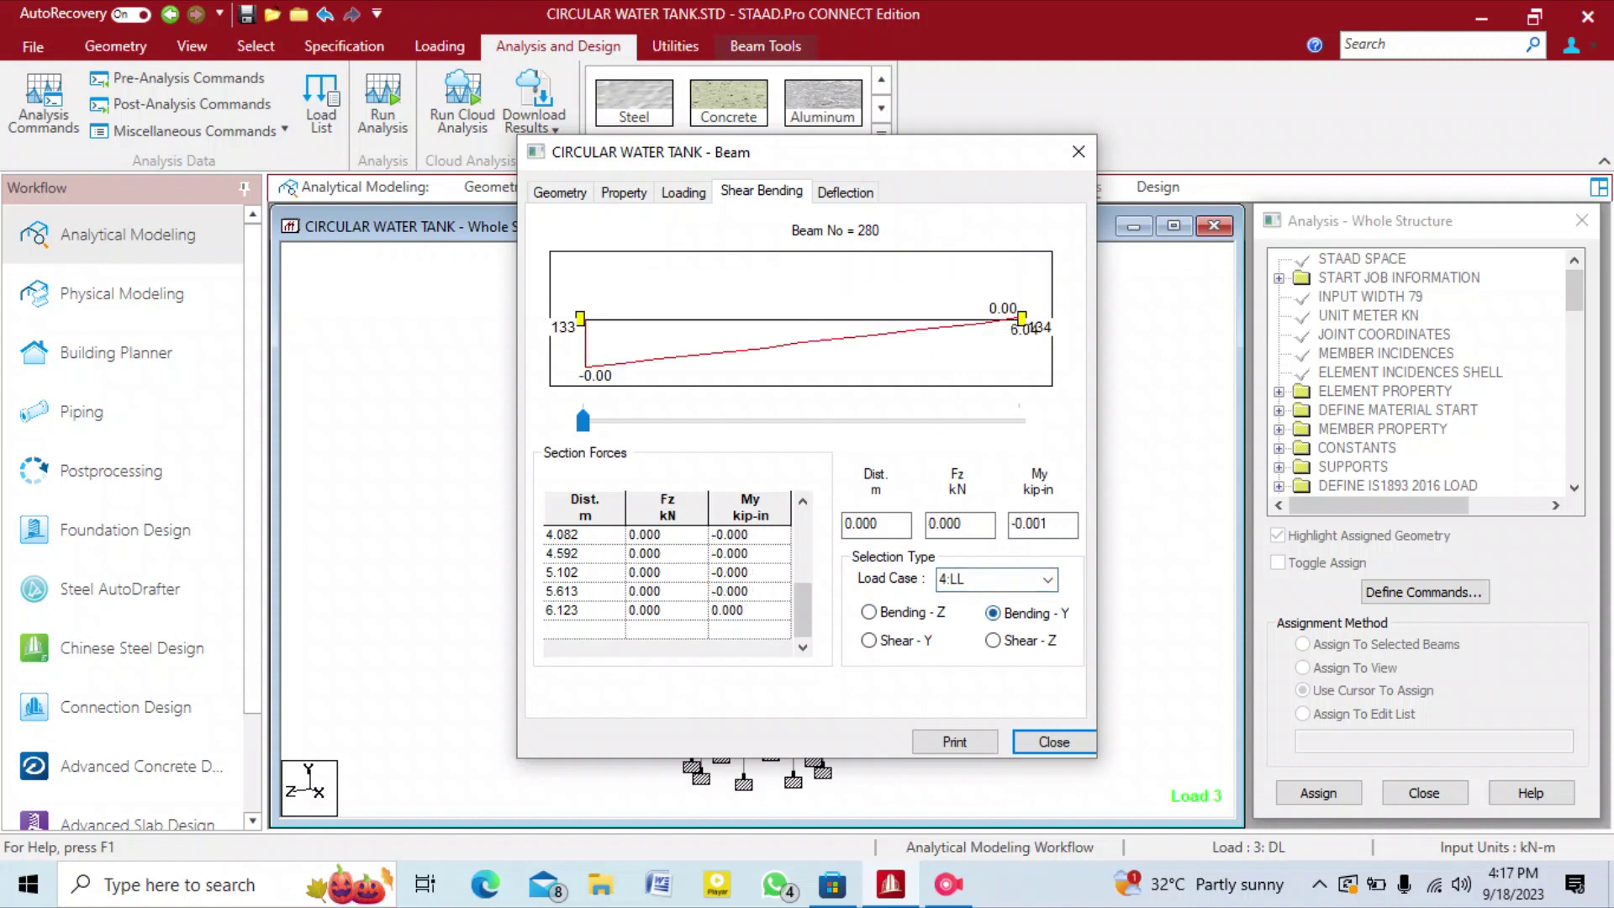
pyautogui.press('Down')
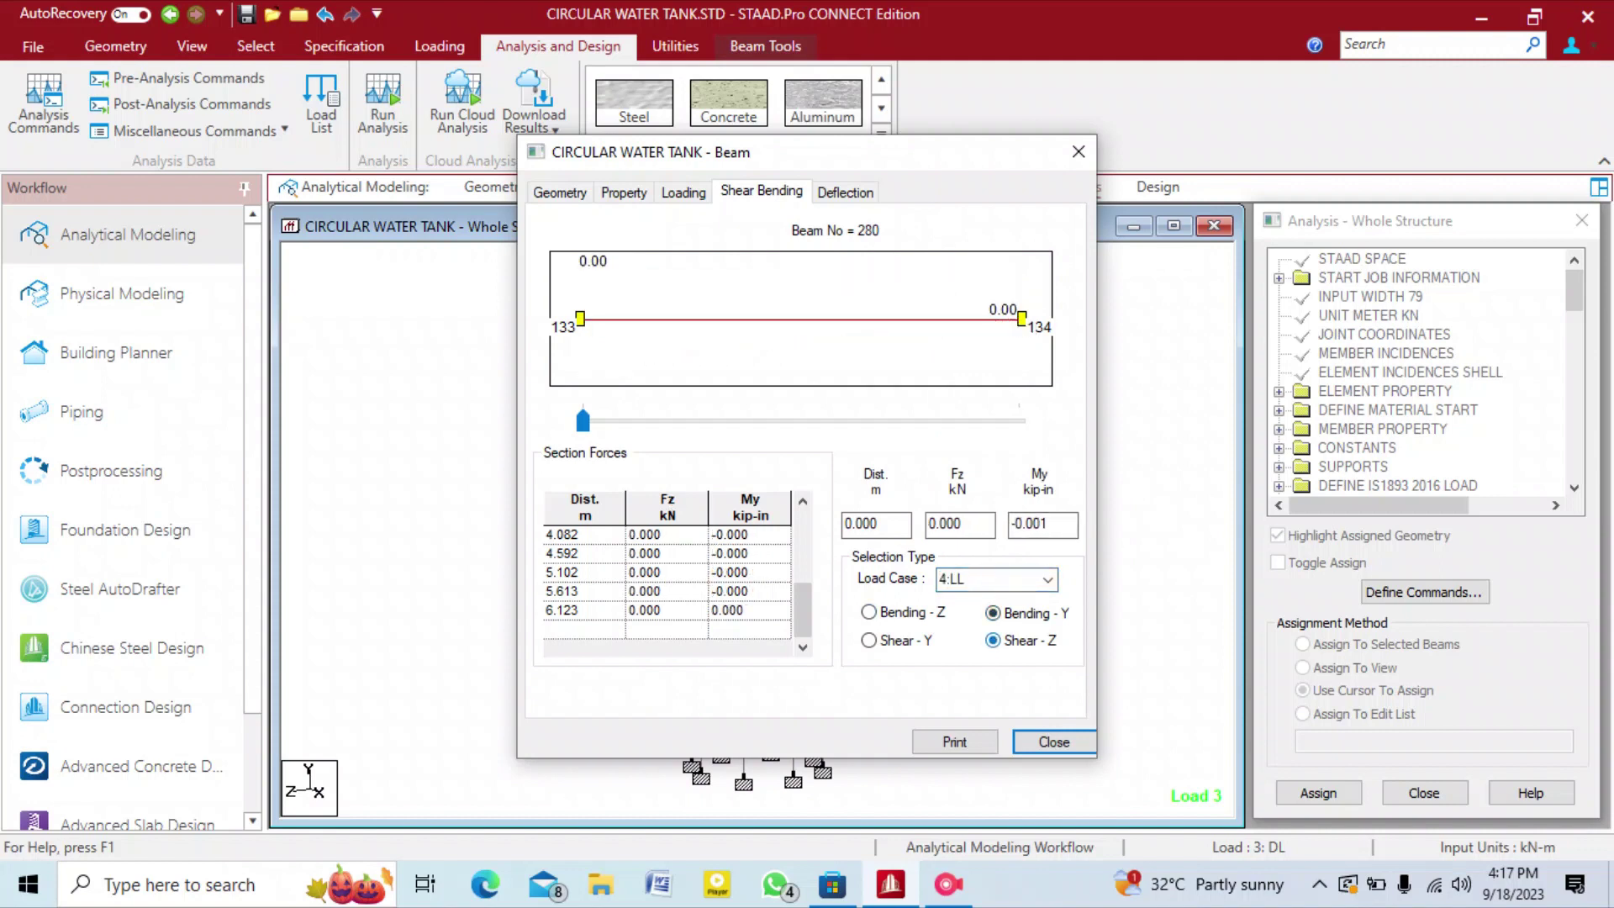
pyautogui.press('Down')
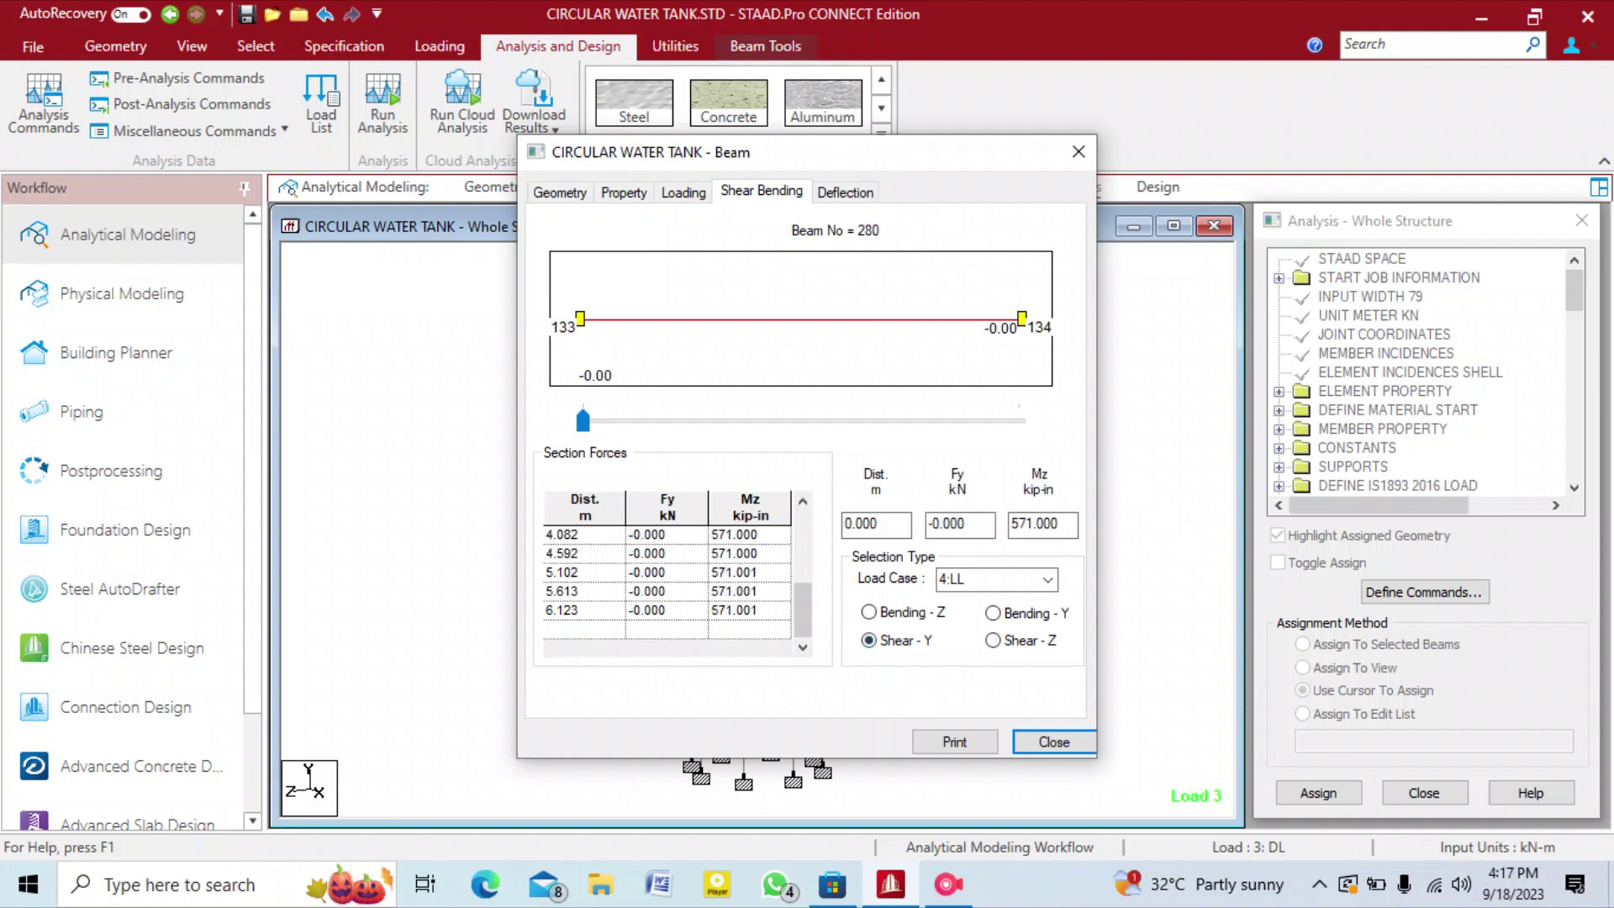
# Examine beam 280's global deflection in X, Y and Z for load case 1: EQ X, probing Z at about 3.62 m, and close the beam dialog.
pyautogui.hotkey('ctrl', 'Tab')
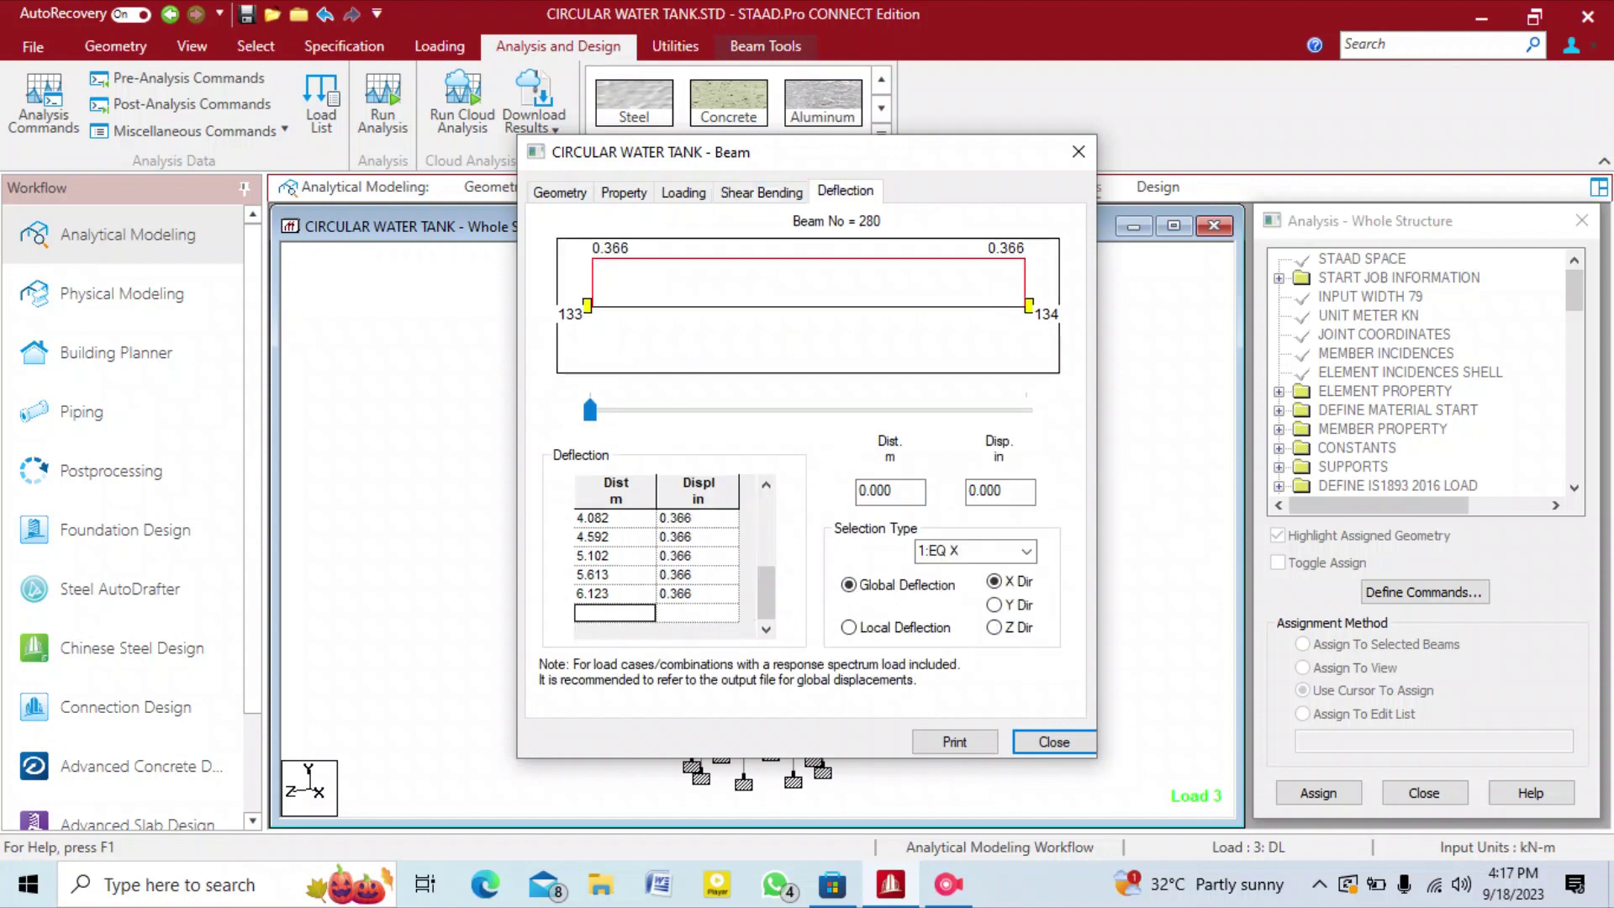
pyautogui.press('Down')
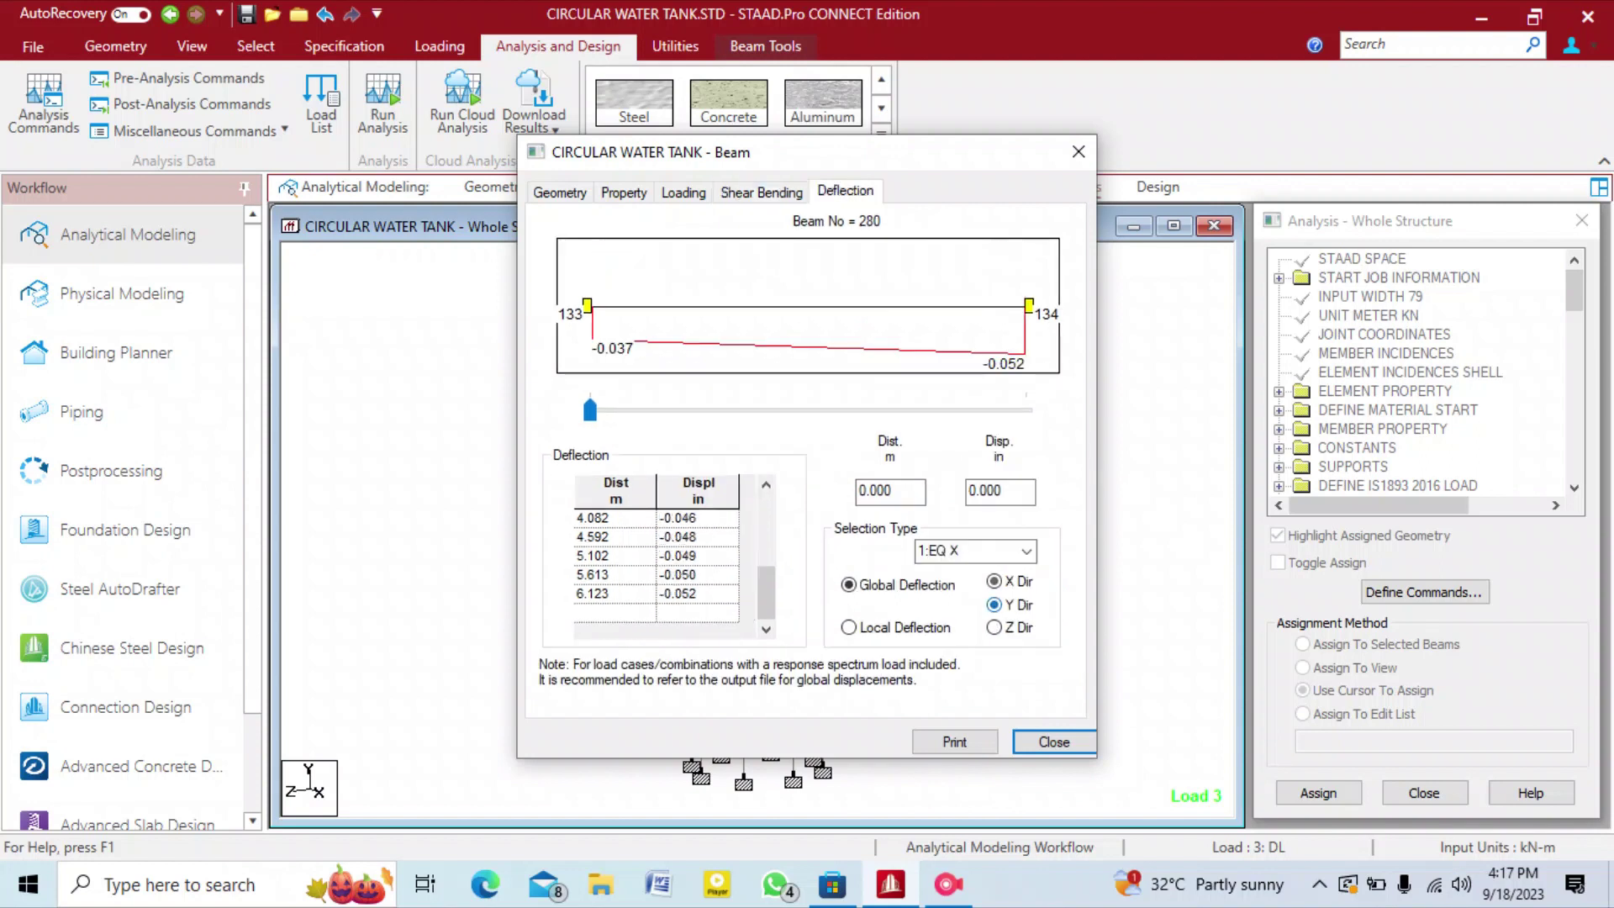
pyautogui.press('Down')
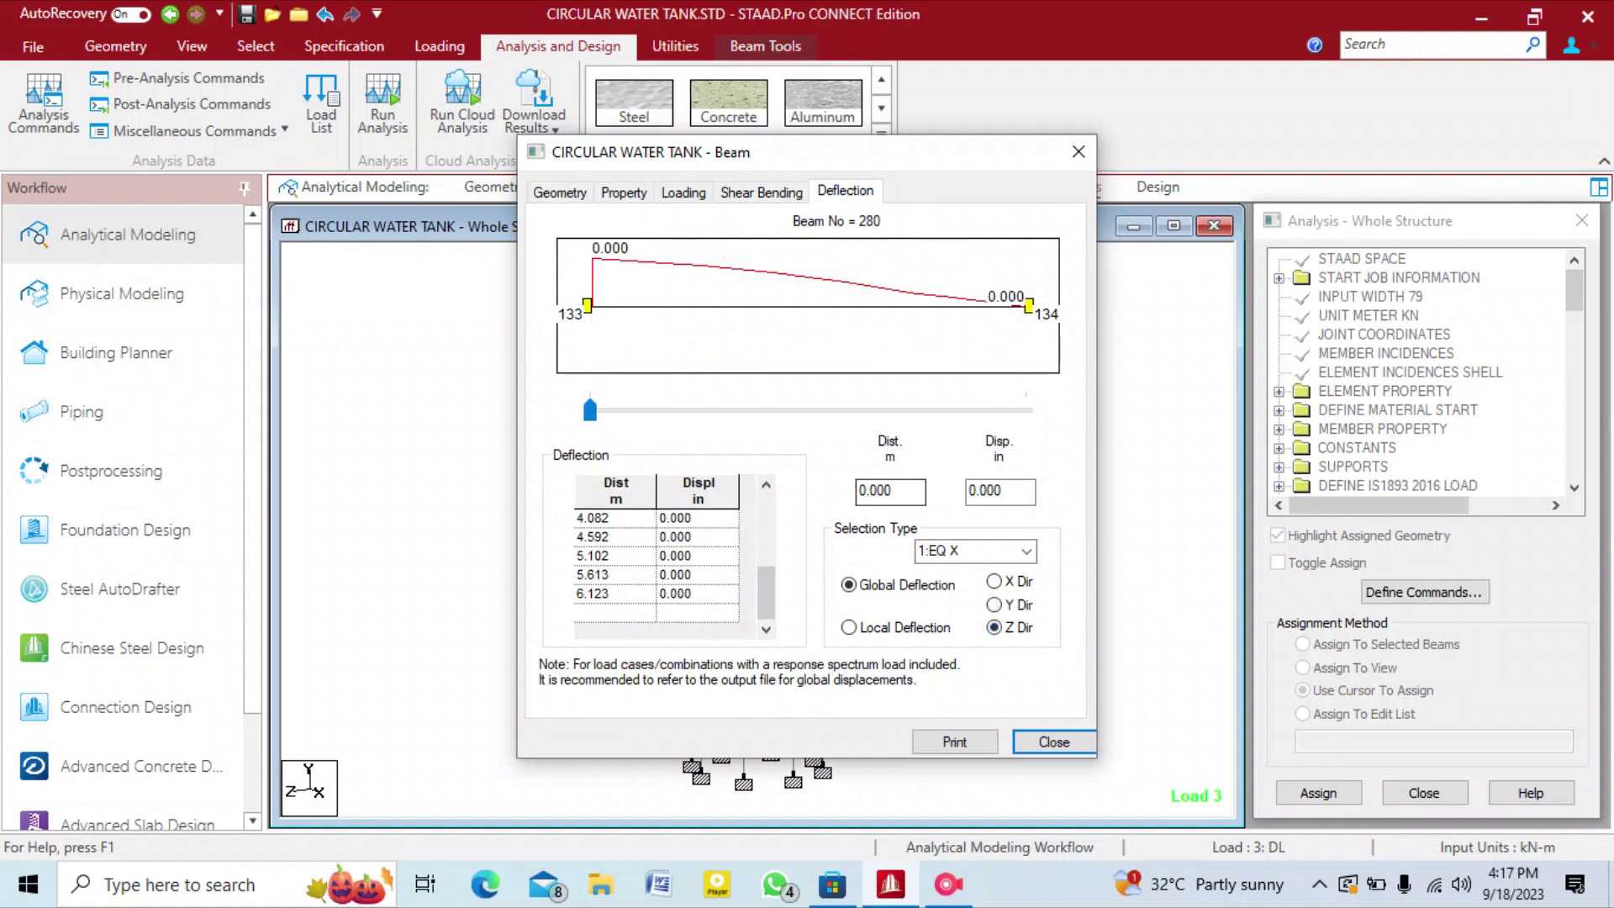
pyautogui.moveTo(590, 410); pyautogui.dragTo(847, 411)
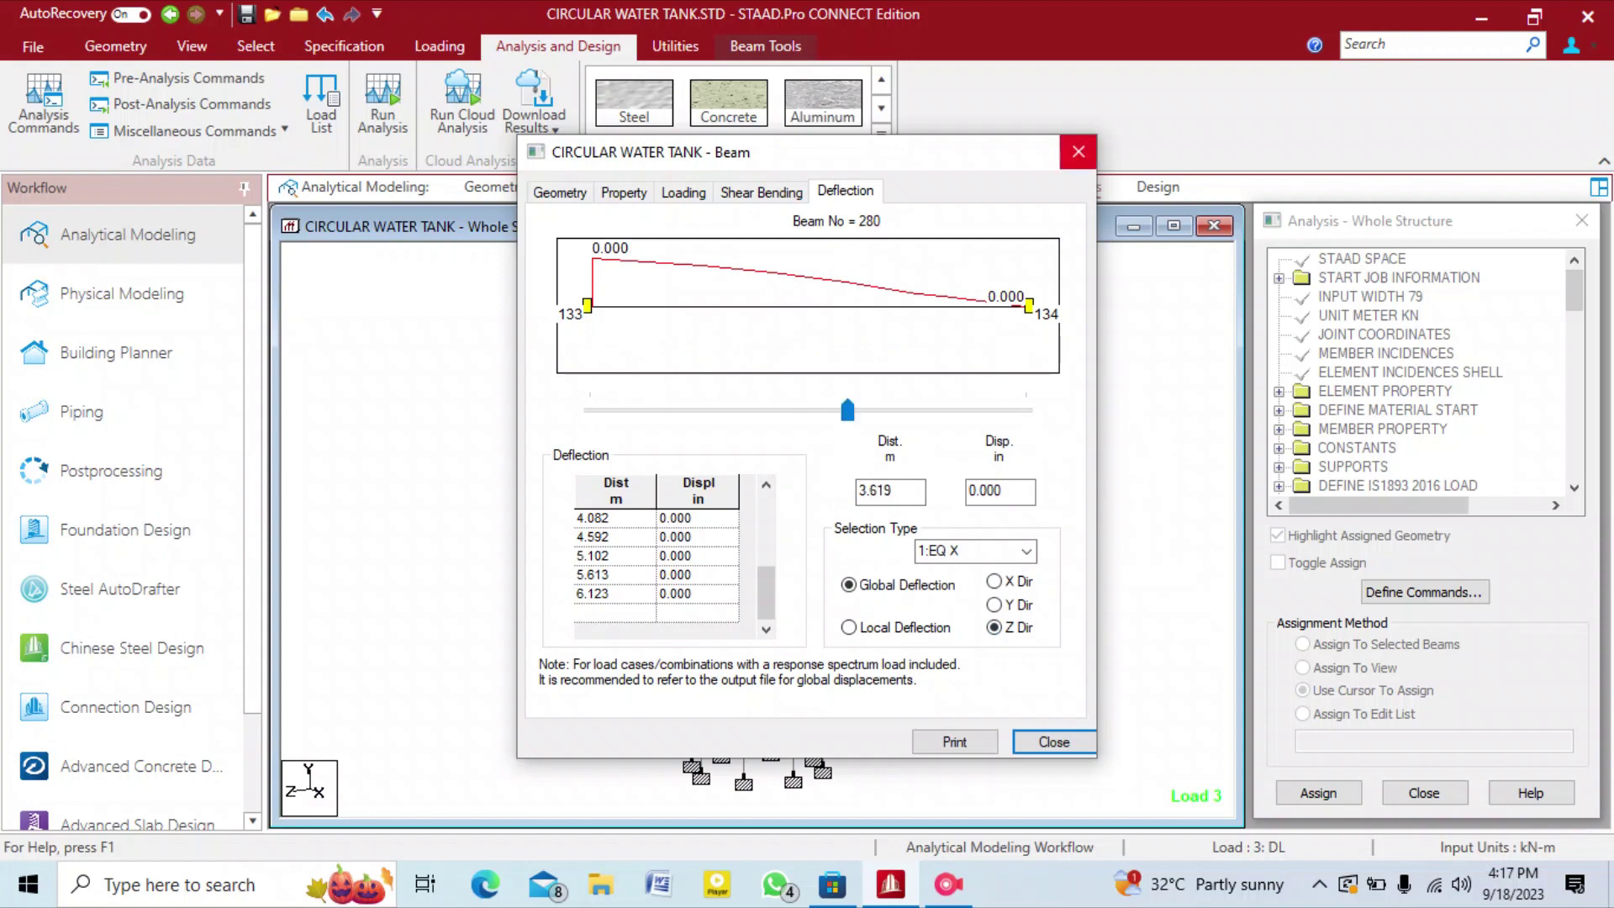
pyautogui.click(1078, 152)
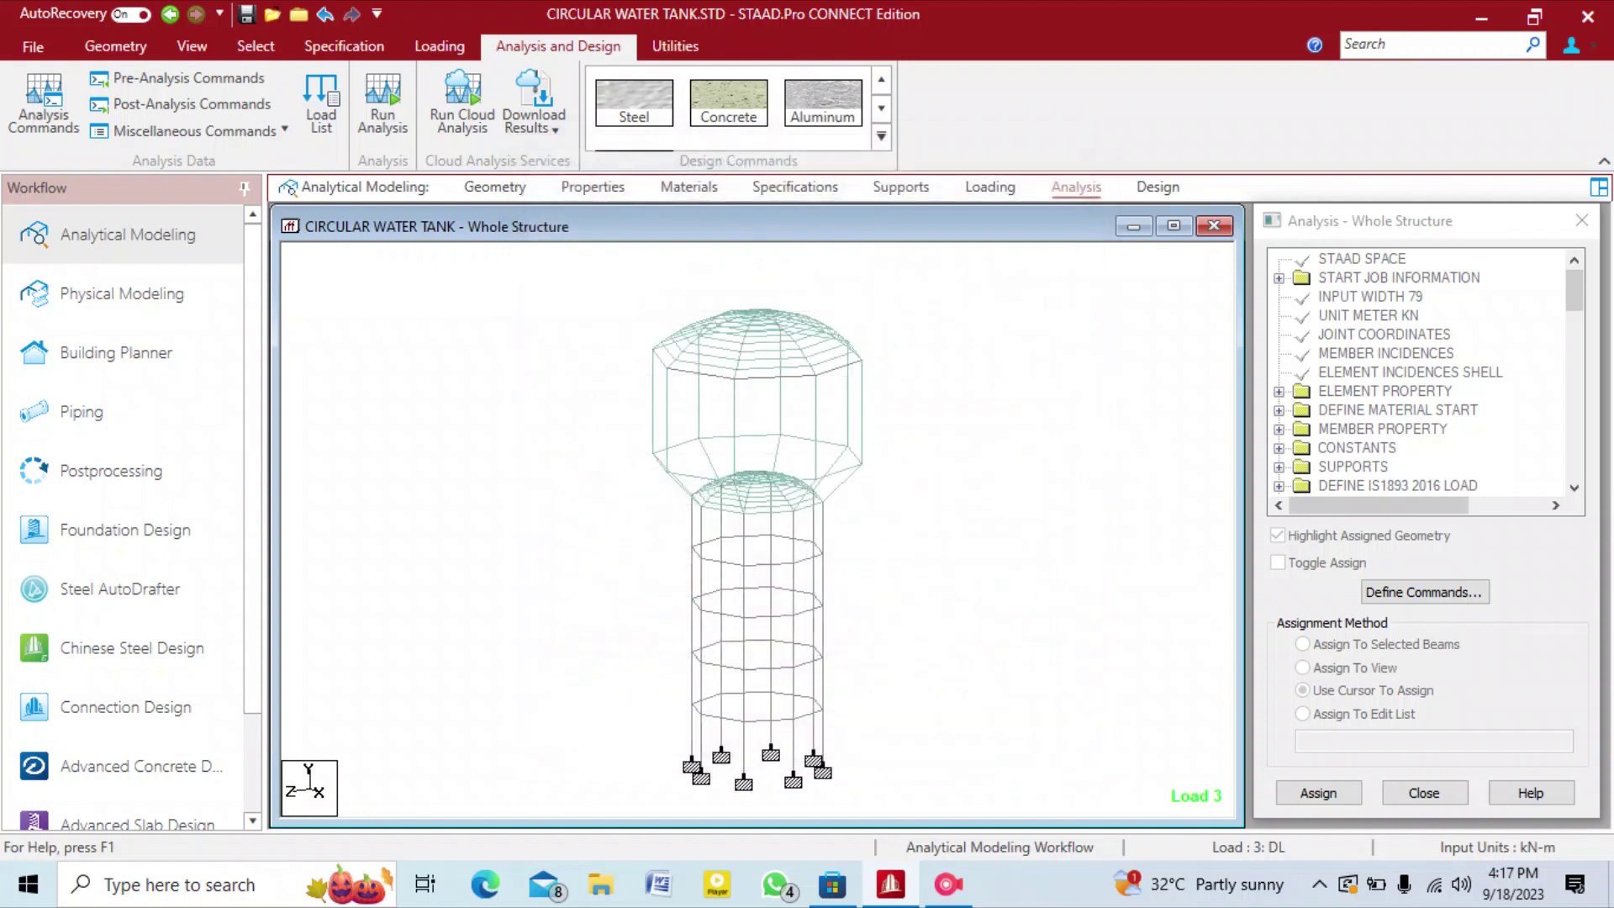
pyautogui.moveTo(583, 303); pyautogui.dragTo(951, 816)
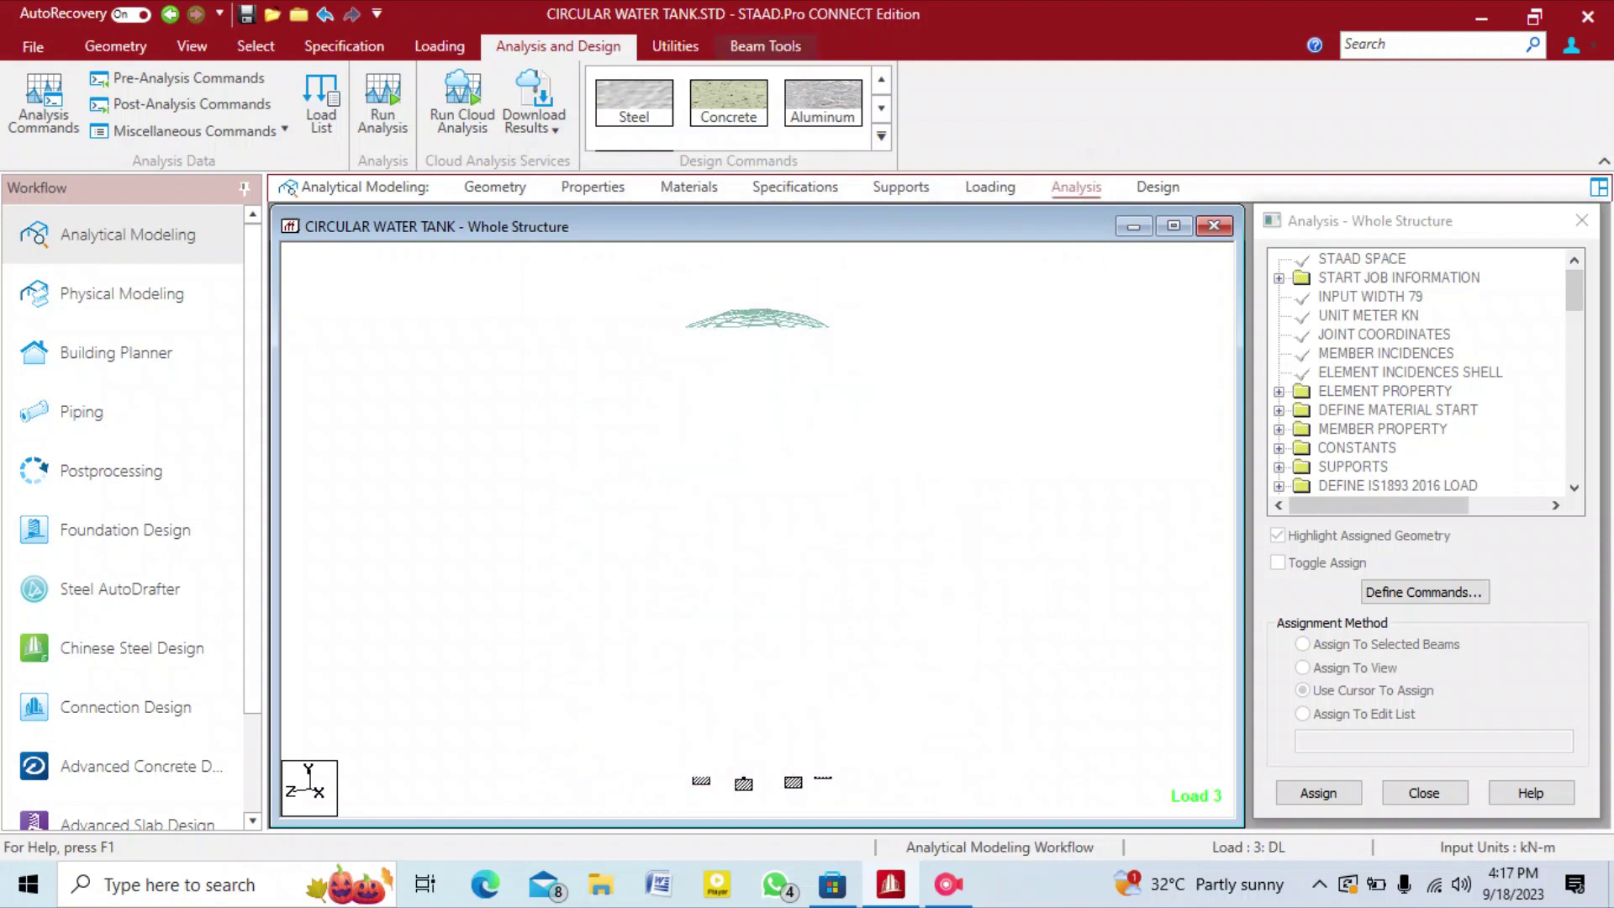
pyautogui.click(958, 740)
pyautogui.moveTo(512, 375)
pyautogui.mouseDown()
pyautogui.moveTo(998, 814)
pyautogui.moveTo(954, 866)
pyautogui.mouseUp()
pyautogui.click(967, 714)
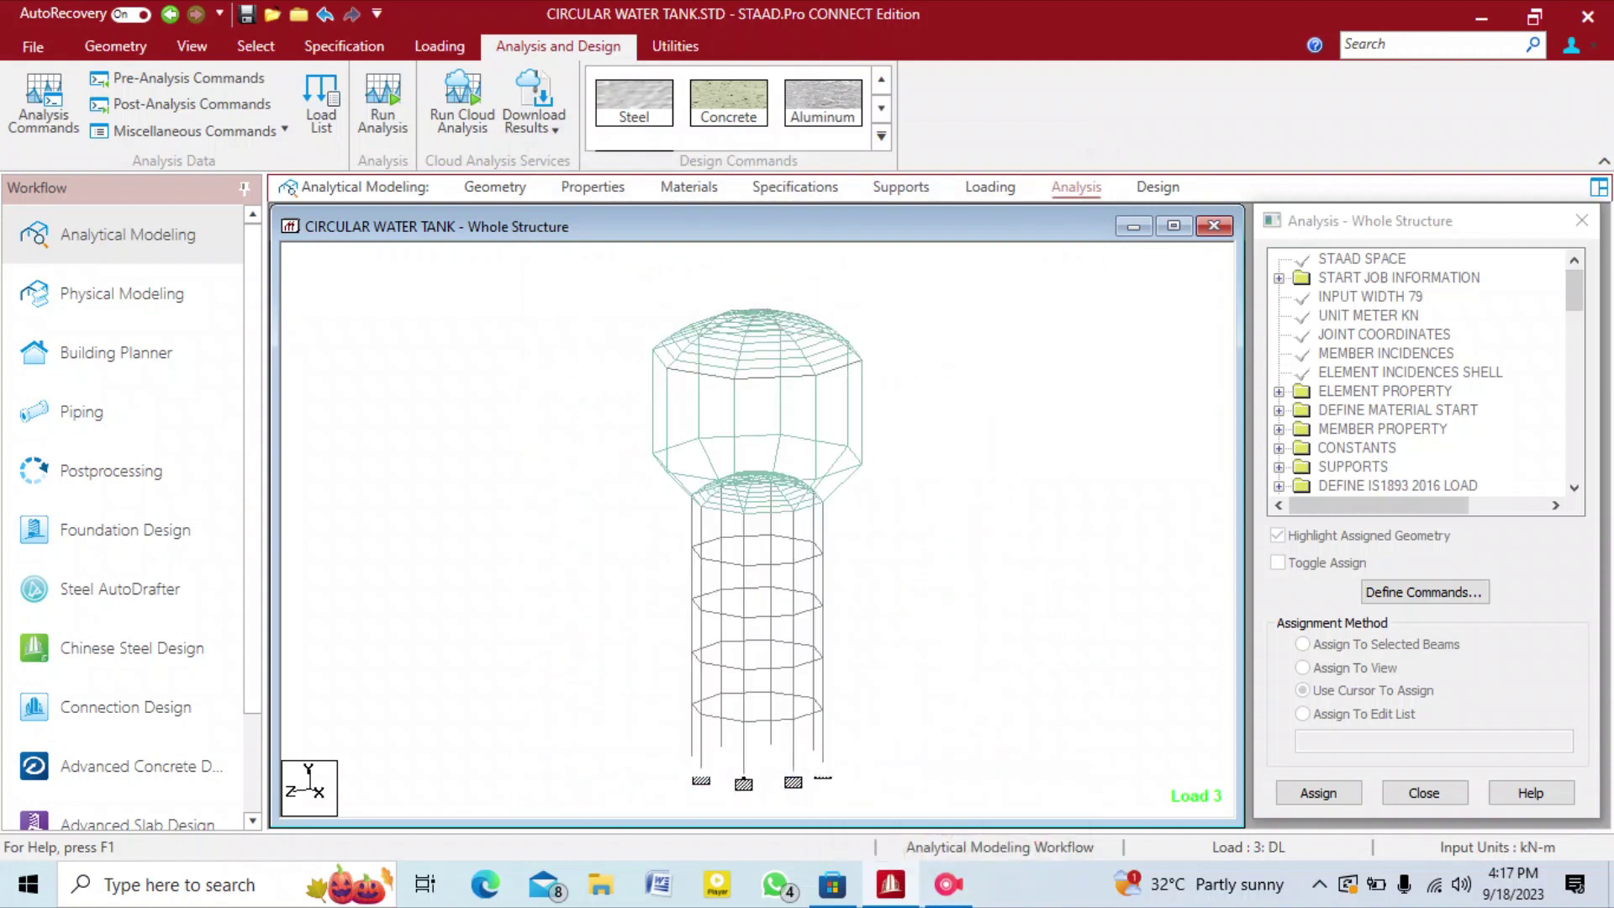
pyautogui.click(949, 885)
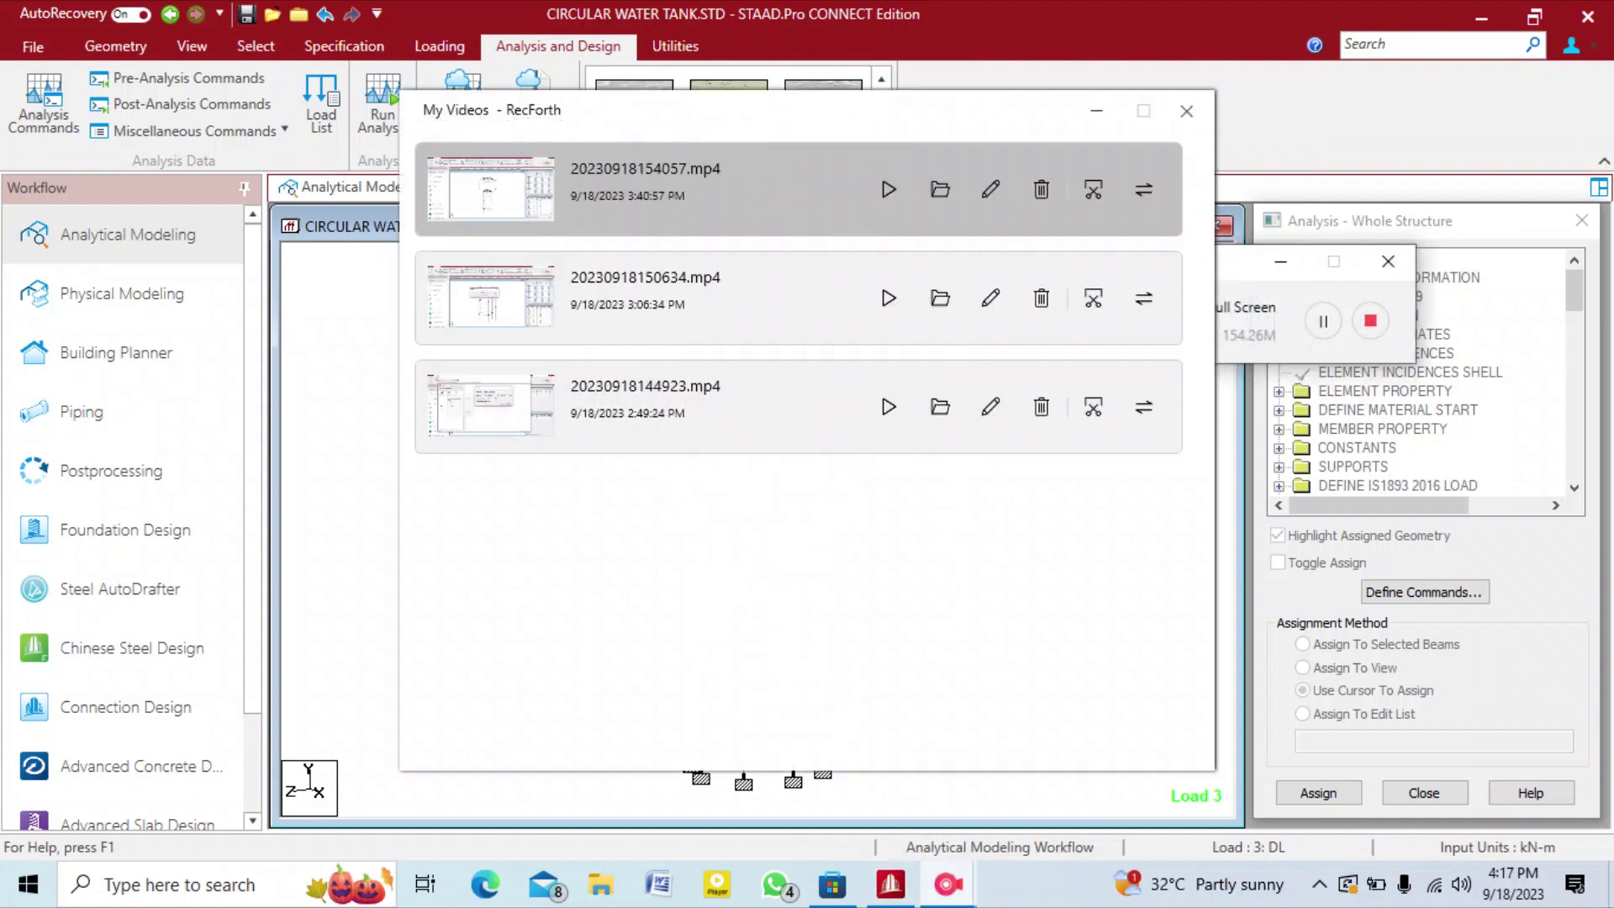